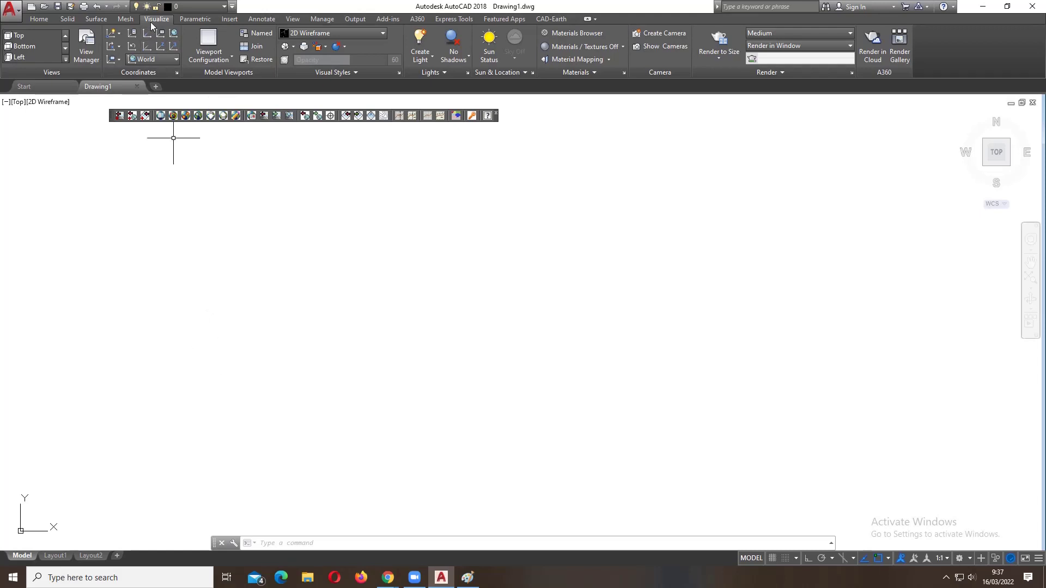
Step: Show the Mesh ribbon tab, then the Surface ribbon tab, in the empty Drawing1
left_click(132, 20)
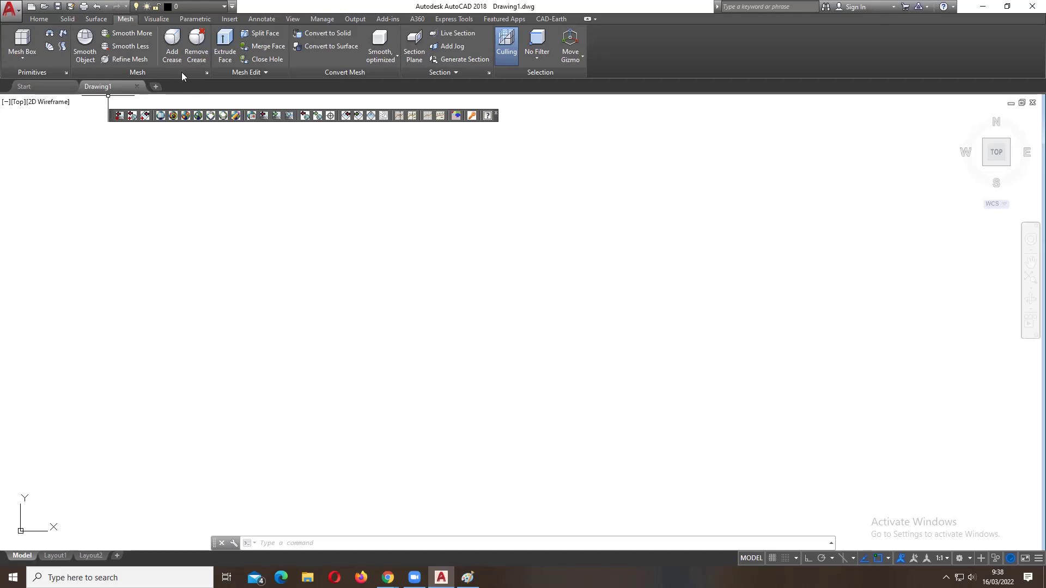
left_click(93, 19)
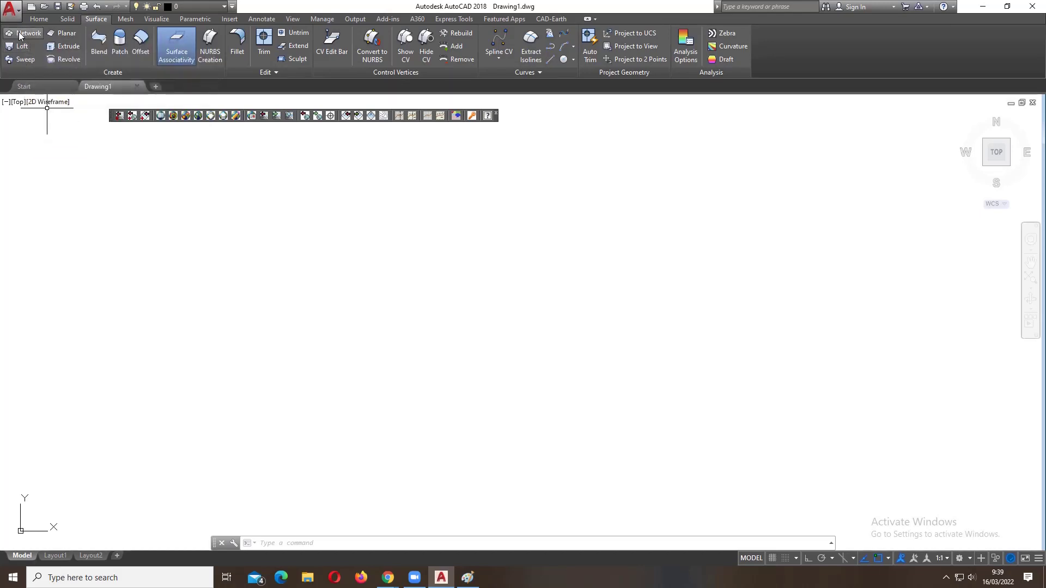
left_click(19, 32)
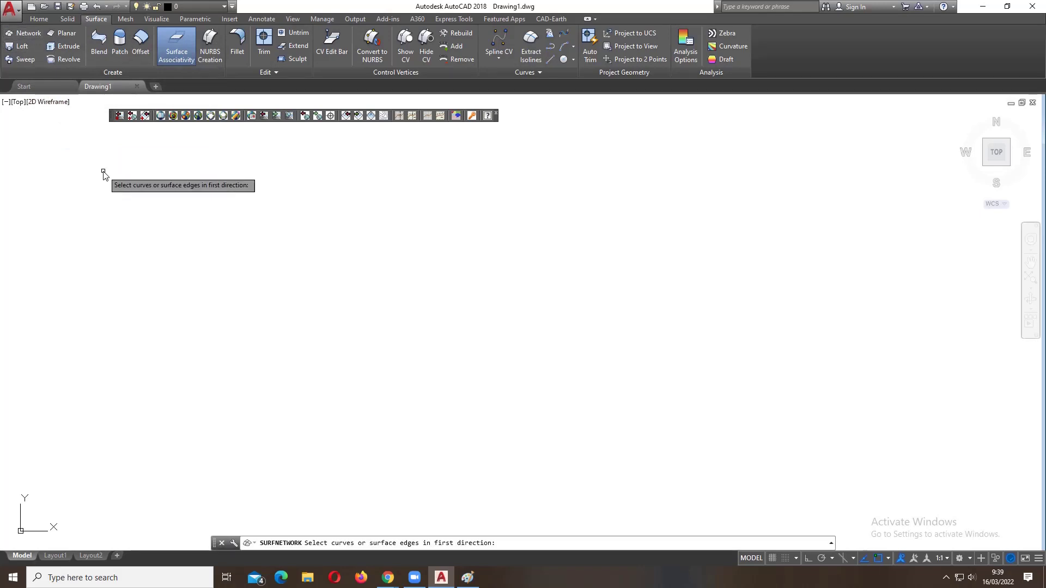
key("Escape")
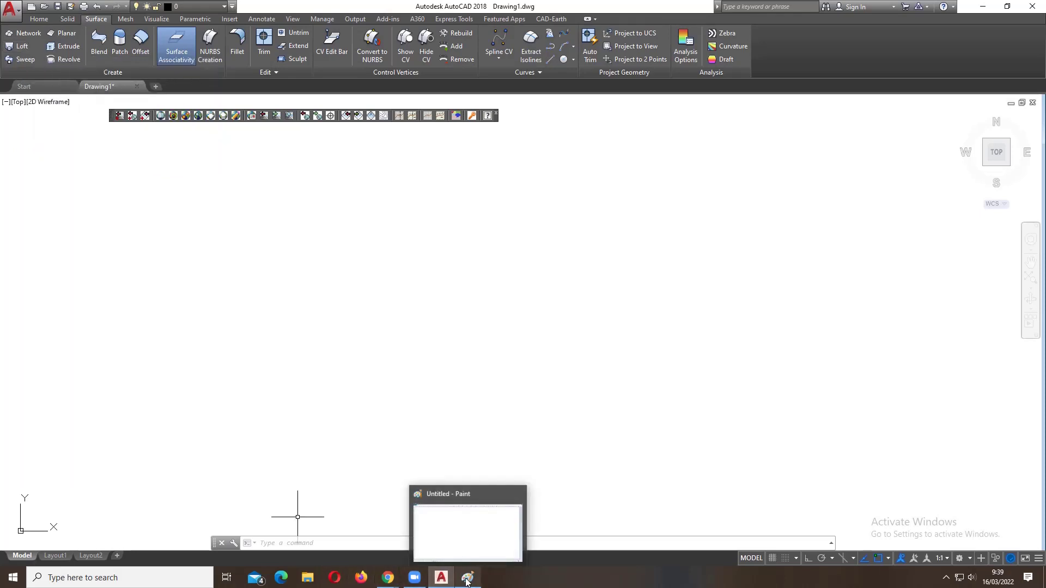
Step: Search the Start menu for 'power' and launch PowerPoint from Best match
left_click(96, 579)
type("poe")
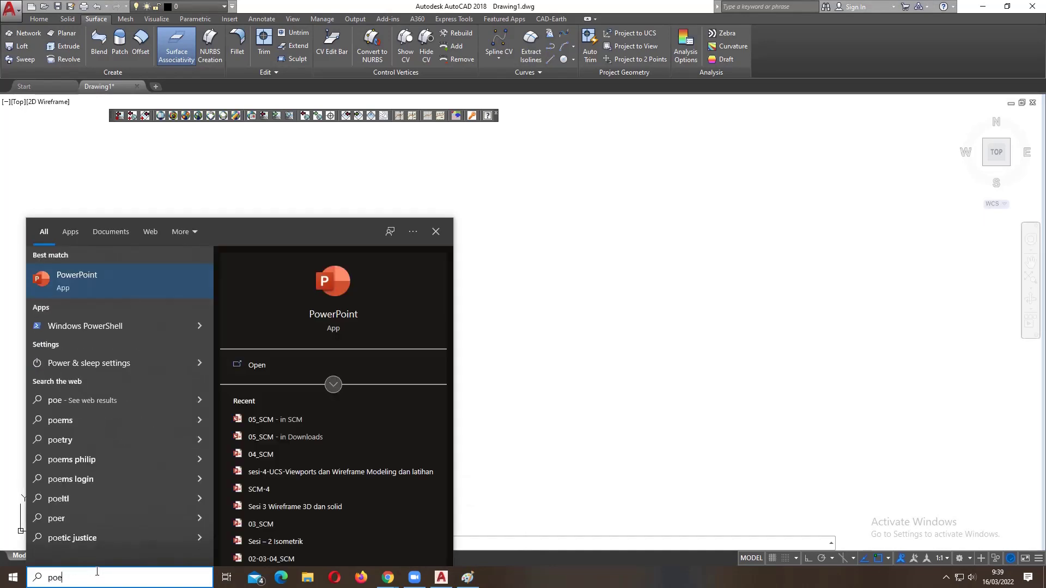
key("BackSpace")
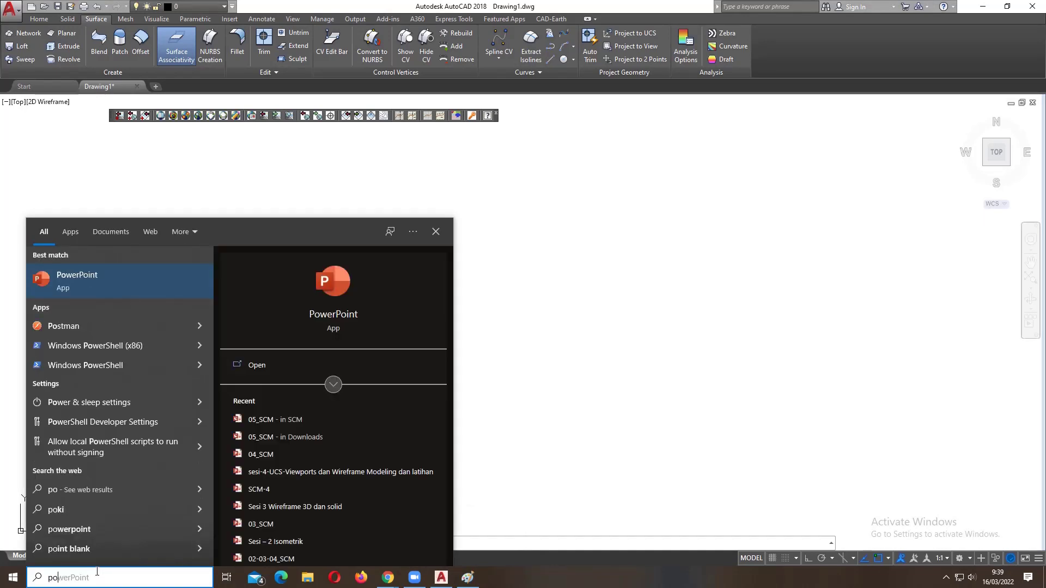
type("wer")
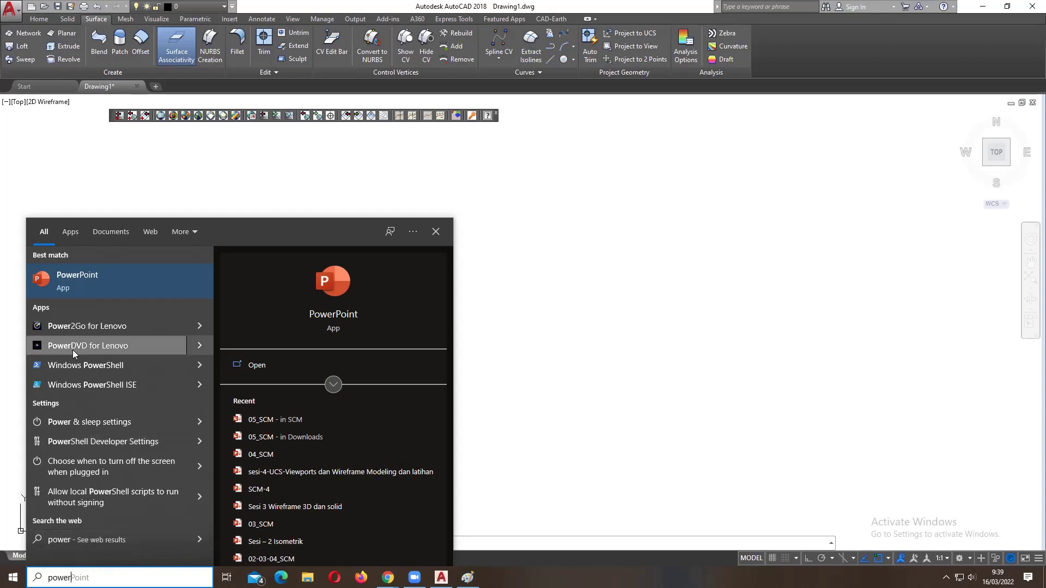
left_click(77, 275)
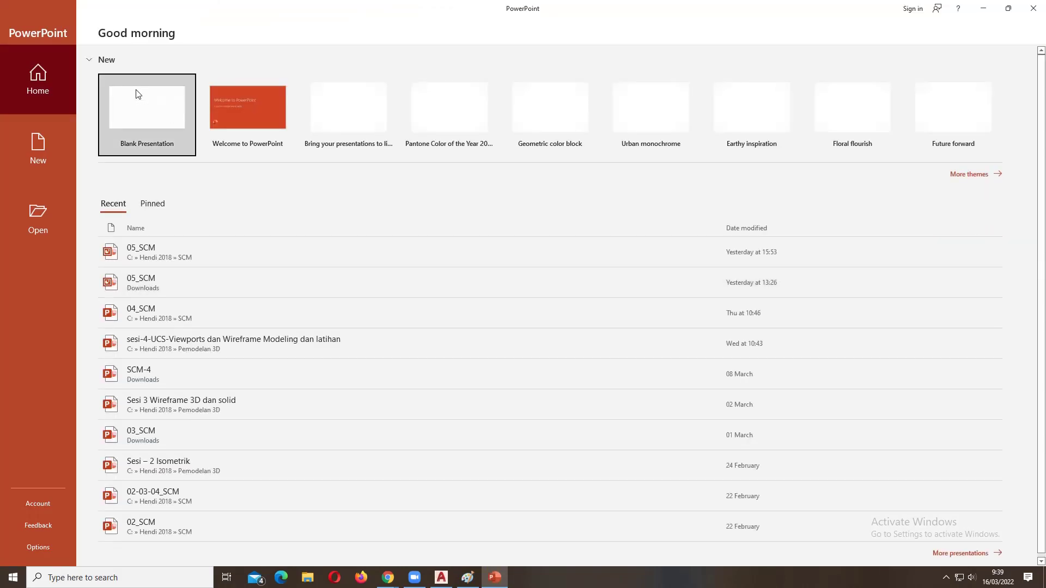
Step: Create a blank presentation titled 'Surface' with subtitle 'Loft'
left_click(162, 114)
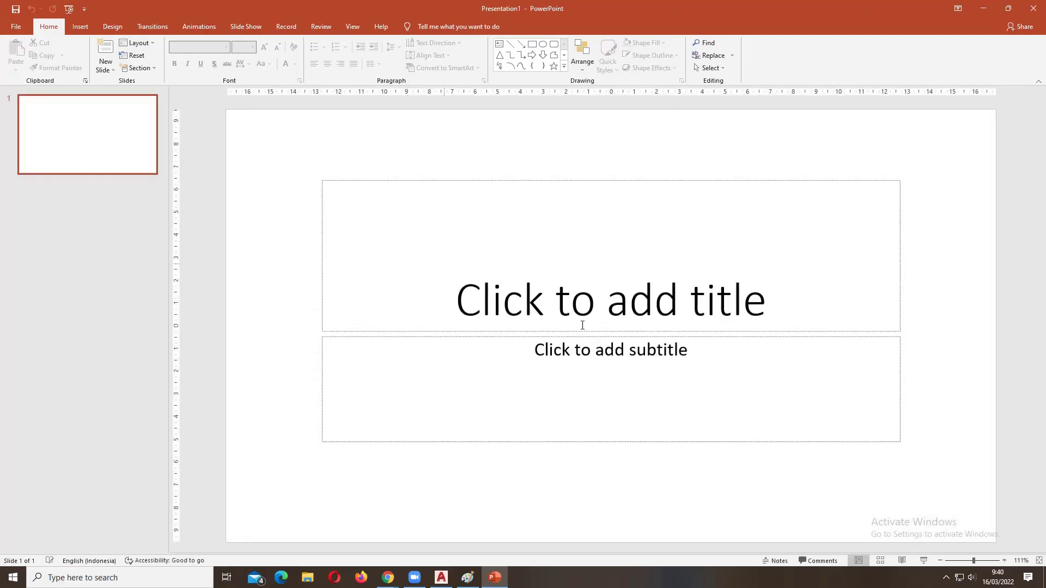
left_click(627, 305)
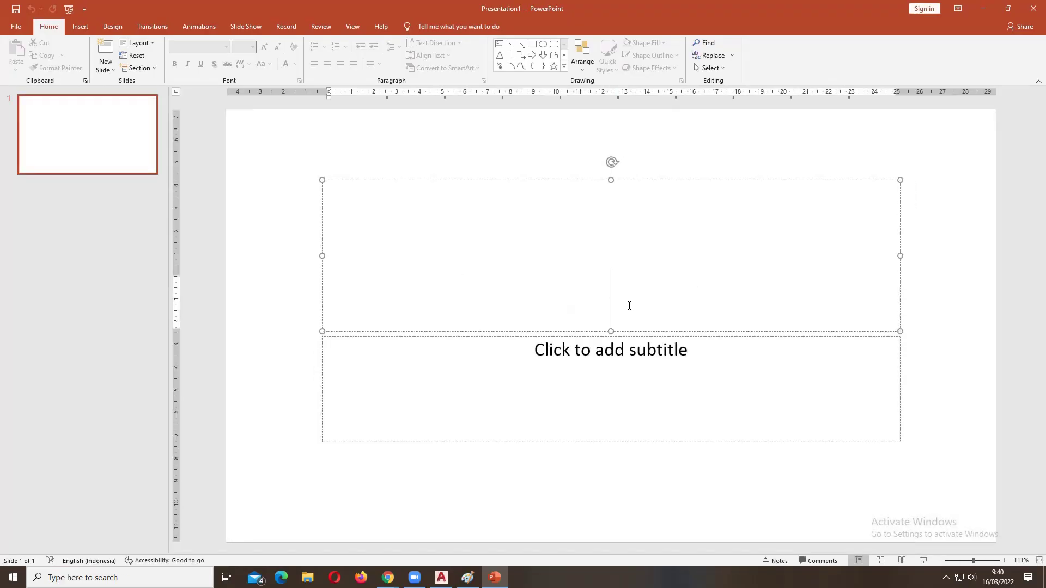
type("Su")
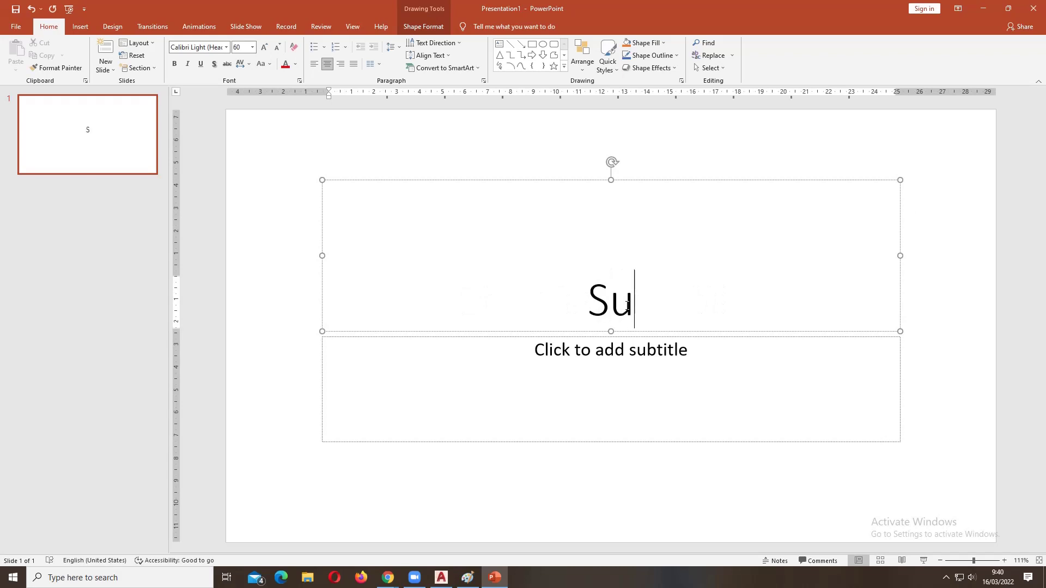
type("rface")
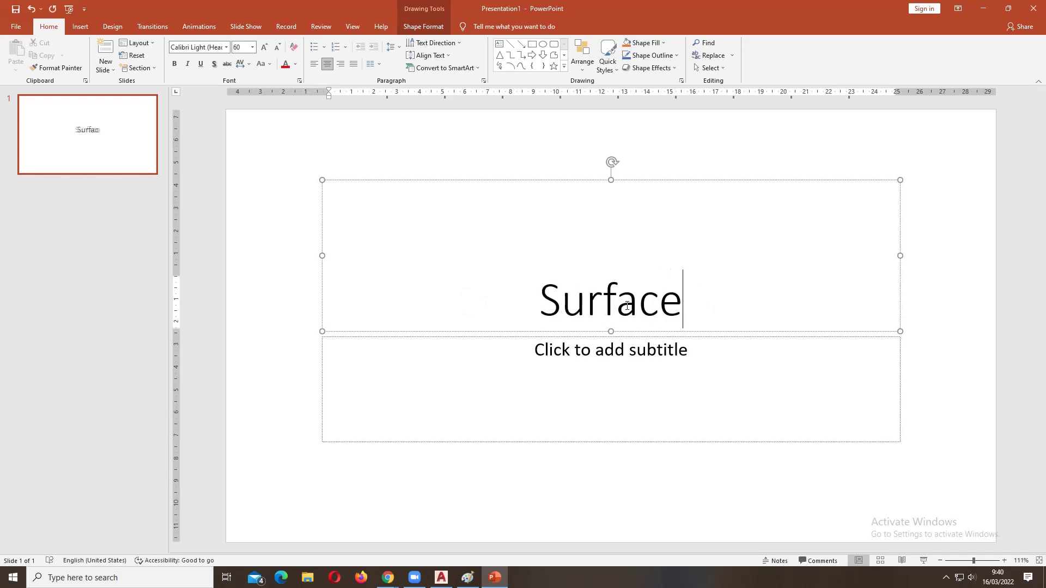
left_click(604, 358)
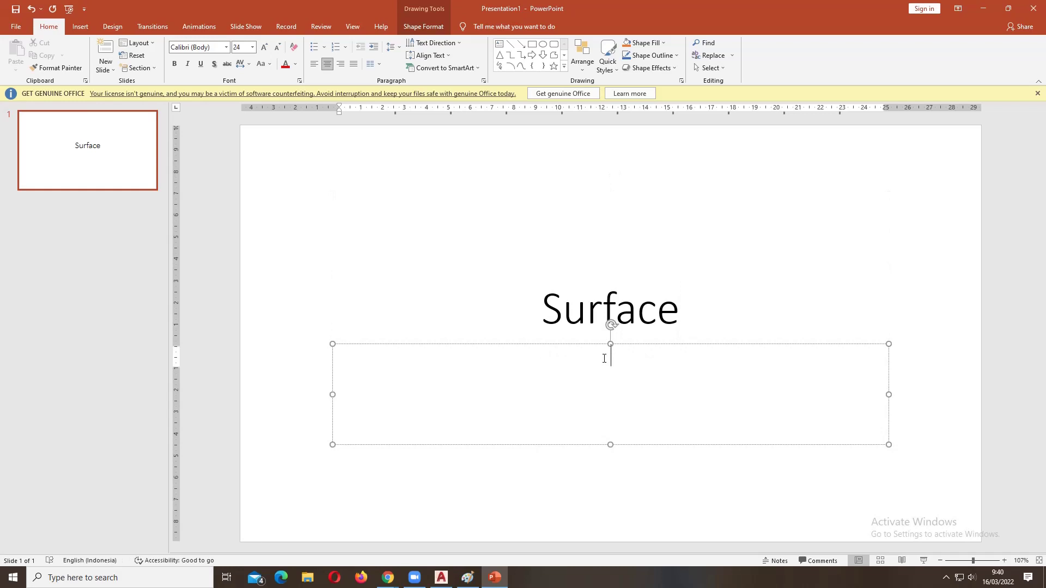
type("Loft")
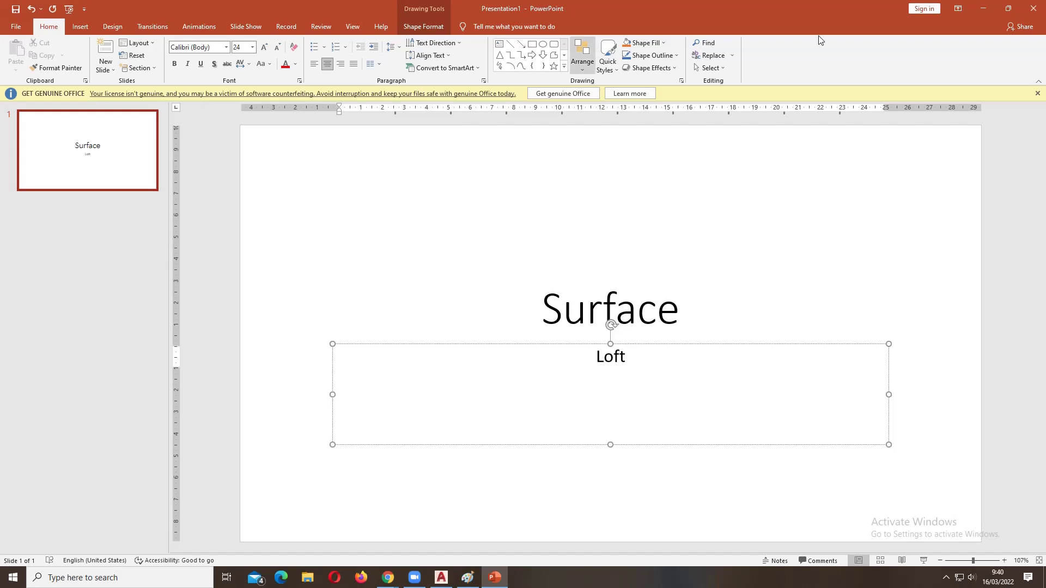
key("Escape")
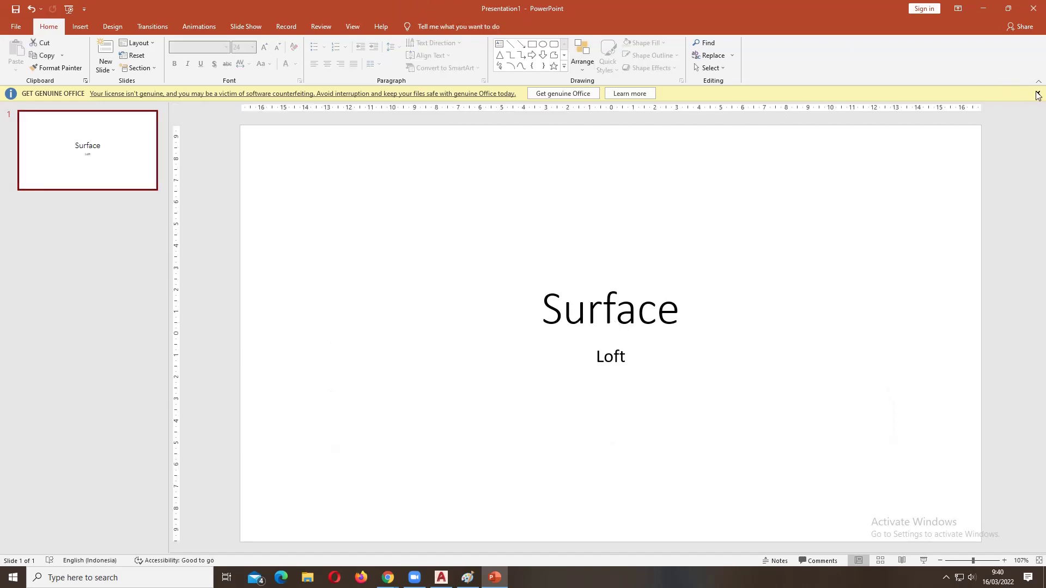
Step: Dismiss the Office warning, add a blank second slide, and start the slide show
left_click(1037, 96)
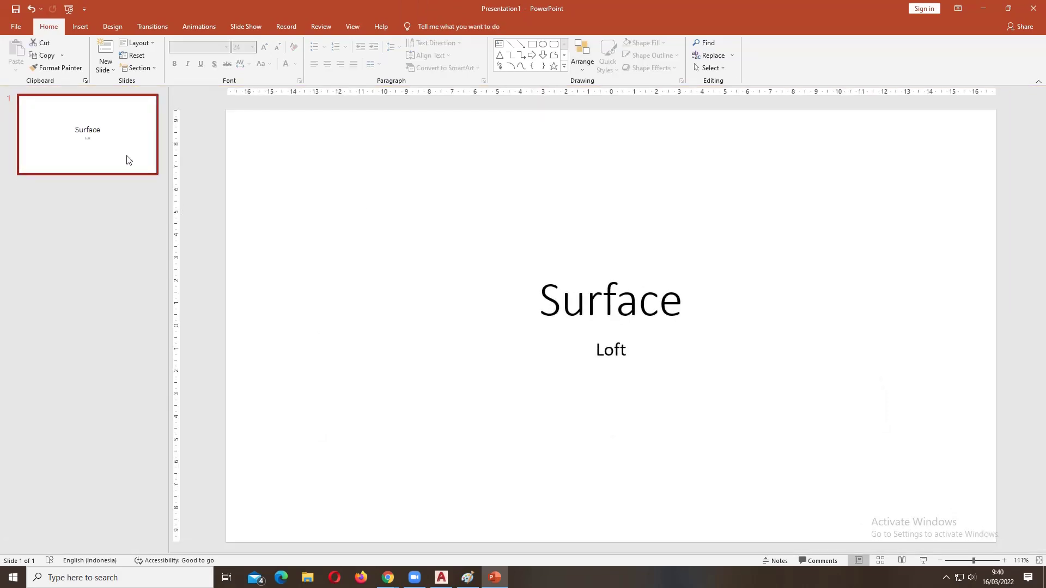
key("ctrl+m")
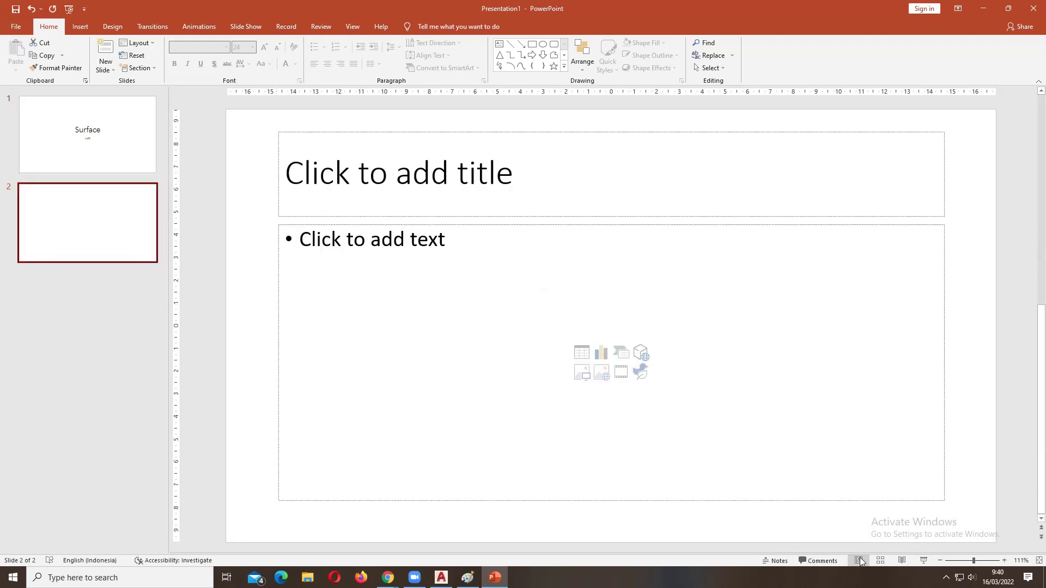
left_click(925, 560)
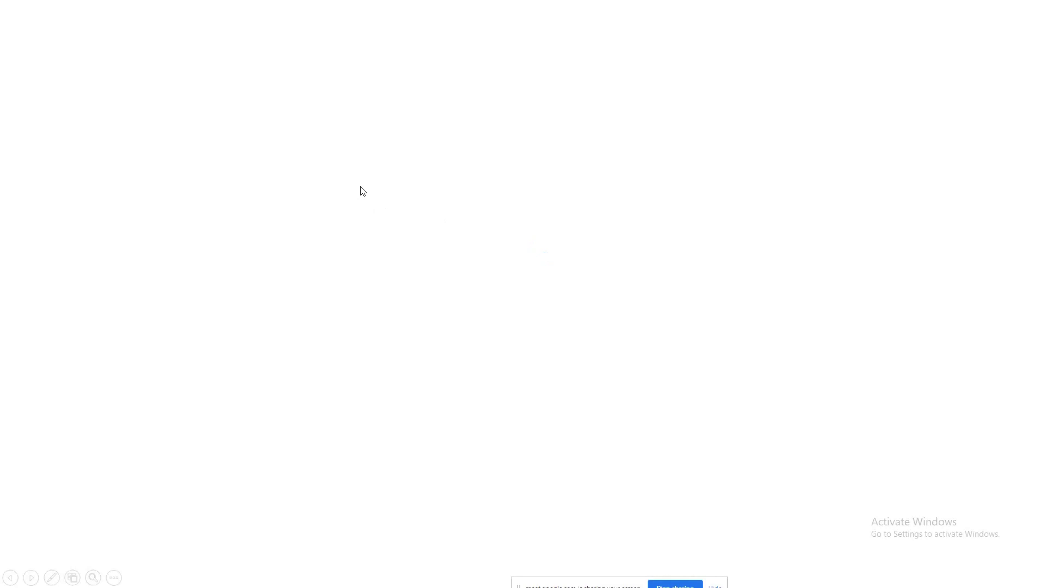
Step: Switch to the pen and handwrite 'LOFT' with an underline
right_click_drag(360, 187, 392, 217)
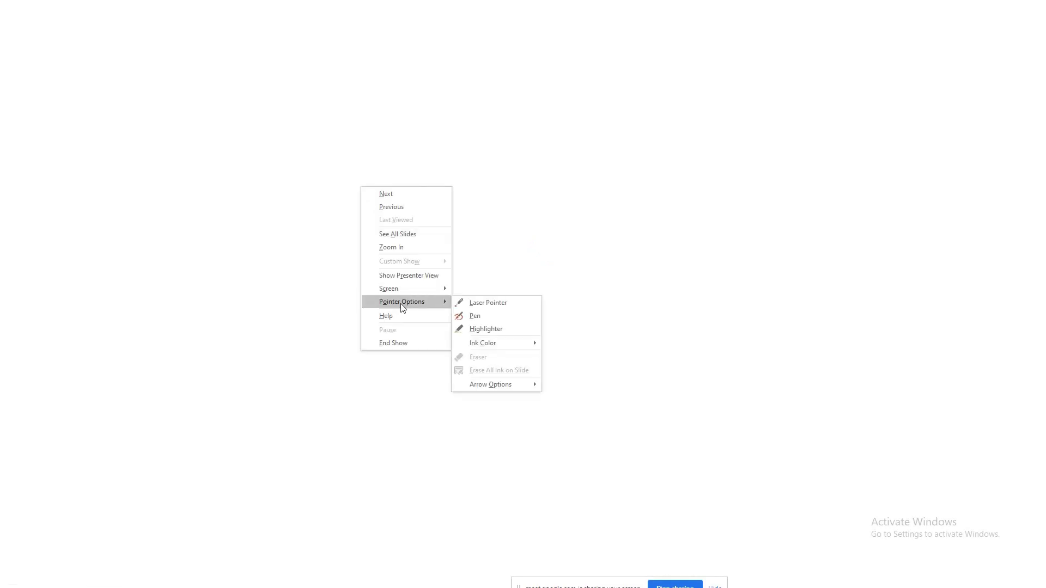
left_click(468, 315)
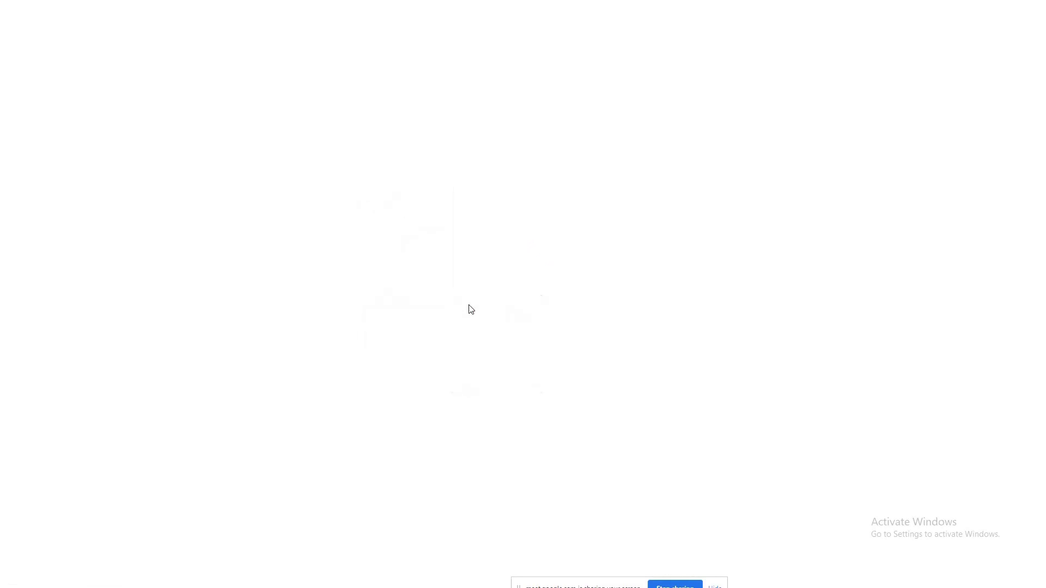
mouse_move(344, 48)
left_mouse_down()
mouse_move(332, 128)
mouse_move(368, 132)
left_mouse_up()
mouse_move(462, 69)
left_mouse_down()
mouse_move(413, 121)
mouse_move(440, 63)
mouse_move(473, 162)
left_mouse_up()
mouse_move(462, 75)
left_mouse_down()
mouse_move(500, 81)
mouse_move(496, 109)
left_mouse_up()
mouse_move(528, 53)
left_mouse_down()
mouse_move(573, 53)
mouse_move(549, 136)
left_mouse_up()
left_click_drag(266, 173, 570, 173)
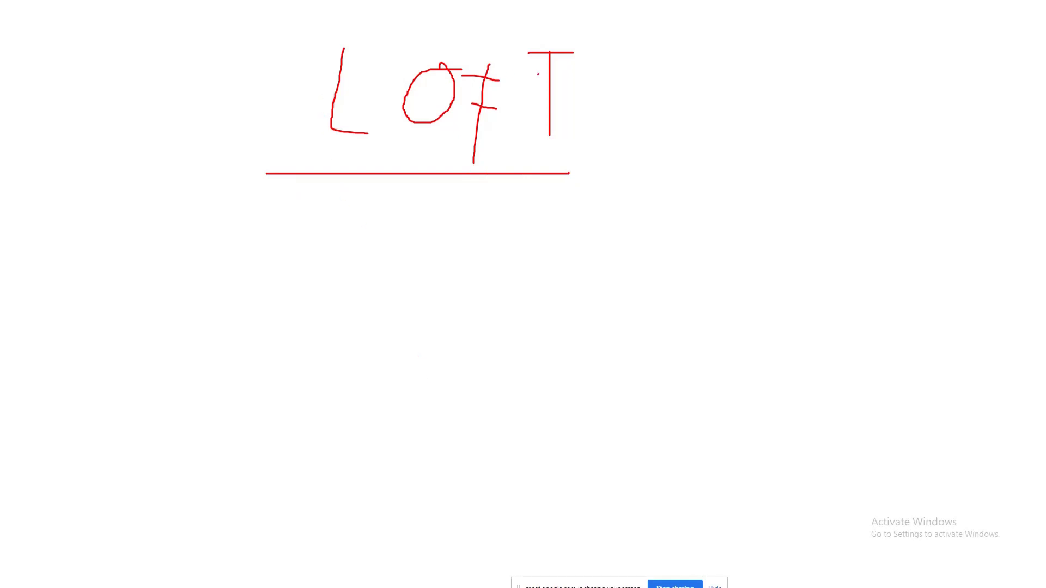
Step: Sketch a triangular shape and handwrite '3D Modelling' underlined beside it
mouse_move(601, 35)
left_mouse_down()
mouse_move(660, 146)
mouse_move(584, 162)
mouse_move(573, 118)
left_mouse_up()
mouse_move(598, 34)
left_mouse_down()
mouse_move(598, 58)
mouse_move(574, 69)
mouse_move(571, 119)
left_mouse_up()
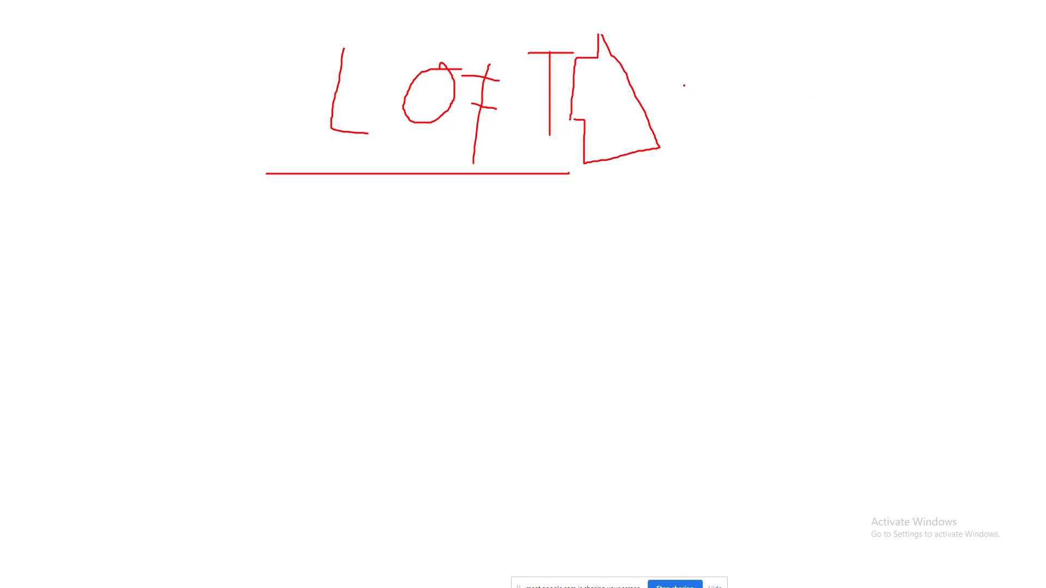
mouse_move(681, 84)
left_mouse_down()
mouse_move(714, 88)
mouse_move(714, 109)
mouse_move(682, 116)
left_mouse_up()
mouse_move(737, 84)
left_mouse_down()
mouse_move(738, 104)
mouse_move(757, 100)
mouse_move(737, 114)
left_mouse_up()
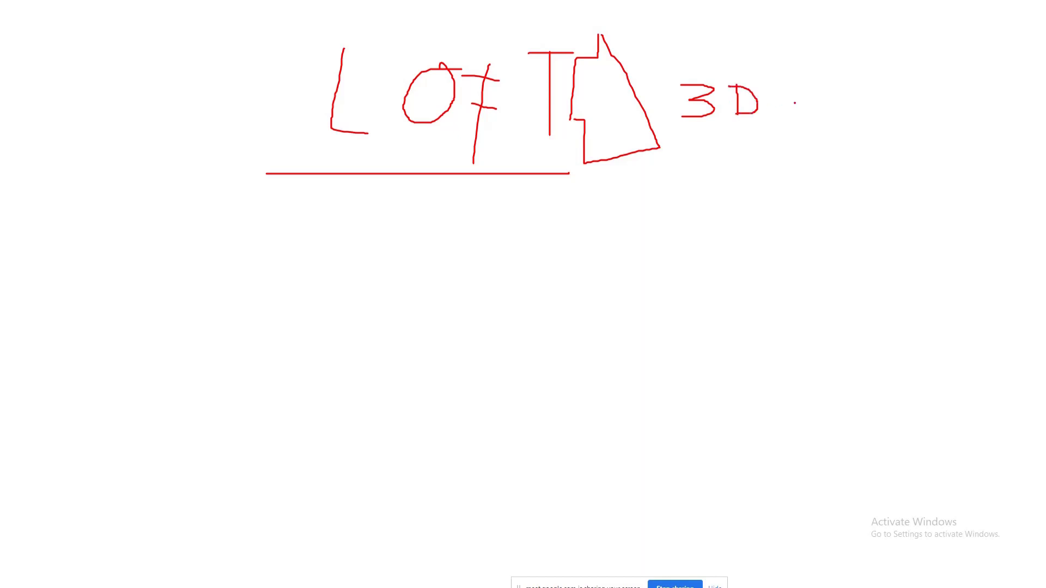
mouse_move(789, 85)
left_mouse_down()
mouse_move(788, 109)
mouse_move(820, 108)
mouse_move(834, 94)
mouse_move(824, 106)
mouse_move(855, 98)
mouse_move(867, 64)
mouse_move(908, 112)
mouse_move(934, 83)
mouse_move(922, 101)
mouse_move(957, 127)
mouse_move(977, 111)
mouse_move(996, 117)
mouse_move(991, 138)
left_mouse_up()
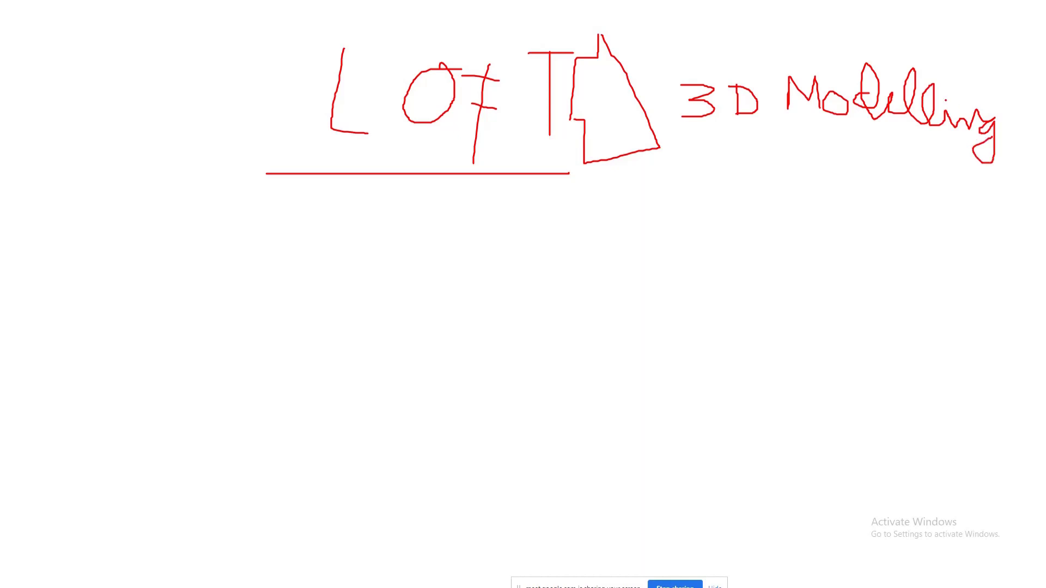
left_click_drag(946, 100, 958, 100)
left_click_drag(697, 139, 927, 147)
Step: Handwrite 'Surface' beneath '3D Modelling'
mouse_move(761, 156)
left_mouse_down()
mouse_move(755, 190)
mouse_move(778, 158)
mouse_move(791, 196)
mouse_move(743, 209)
left_mouse_up()
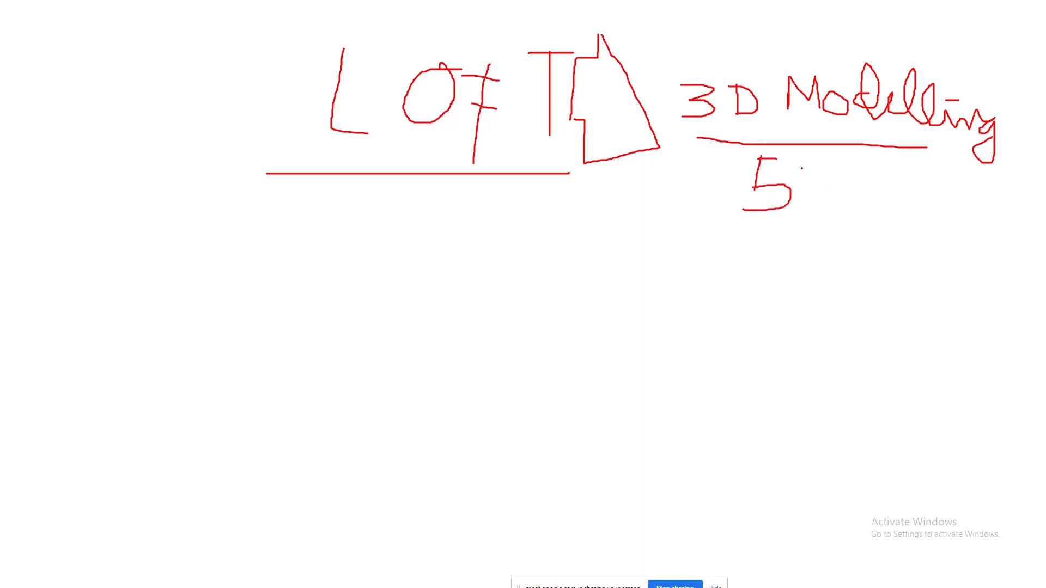
mouse_move(803, 168)
left_mouse_down()
mouse_move(823, 196)
mouse_move(825, 169)
left_mouse_up()
mouse_move(833, 167)
left_mouse_down()
mouse_move(832, 194)
mouse_move(862, 165)
mouse_move(861, 220)
left_mouse_up()
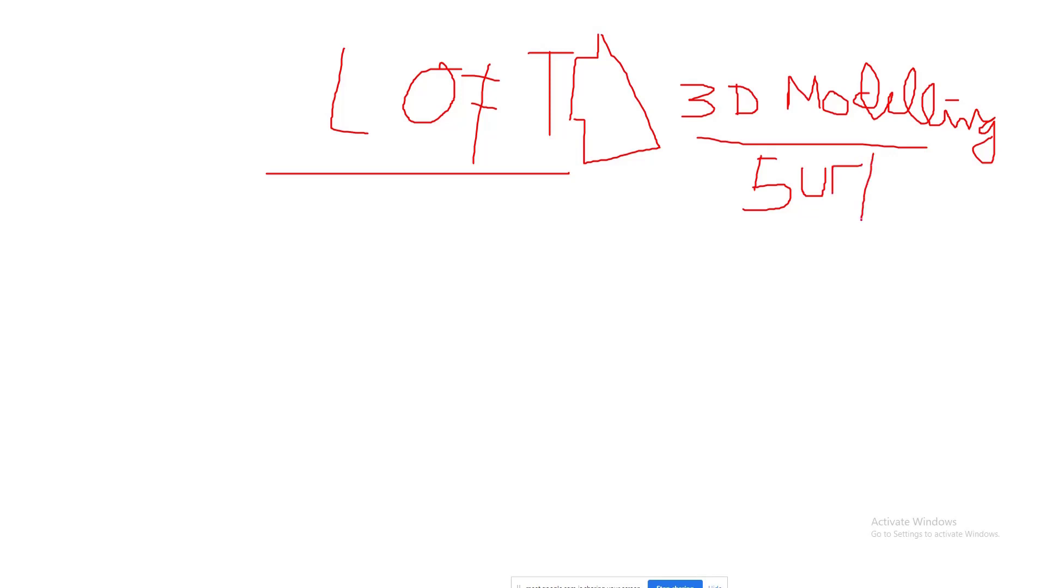
mouse_move(855, 178)
left_mouse_down()
mouse_move(877, 177)
mouse_move(875, 197)
mouse_move(897, 203)
left_mouse_up()
mouse_move(935, 172)
left_mouse_down()
mouse_move(935, 204)
mouse_move(968, 205)
mouse_move(943, 192)
left_mouse_up()
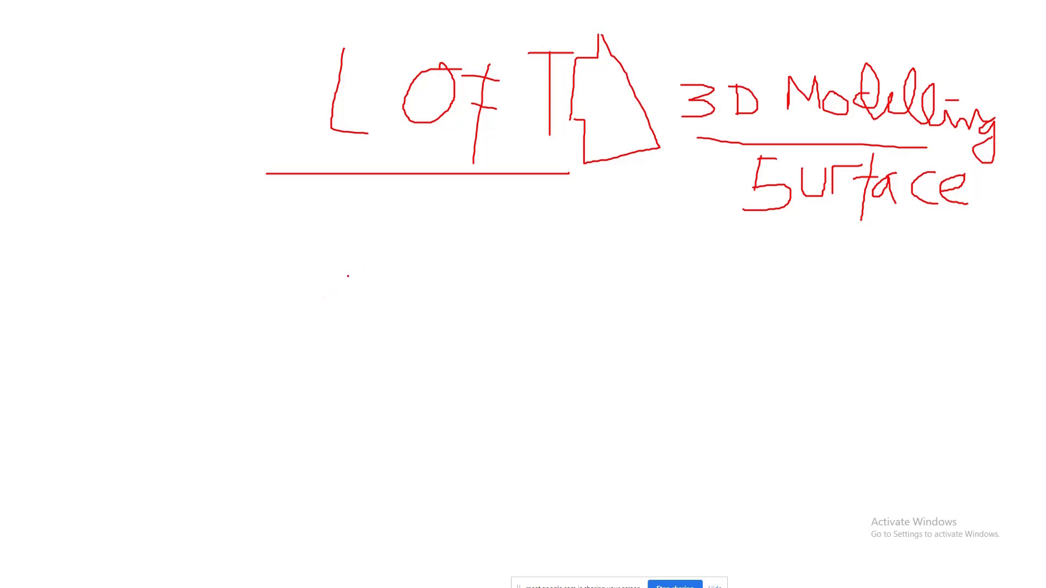
Step: Sketch the car outline below LOFT: windows, roof, lower body, windscreen, bonnet and rear
left_click_drag(365, 238, 378, 290)
mouse_move(366, 235)
left_mouse_down()
mouse_move(329, 297)
mouse_move(363, 299)
mouse_move(391, 281)
left_mouse_up()
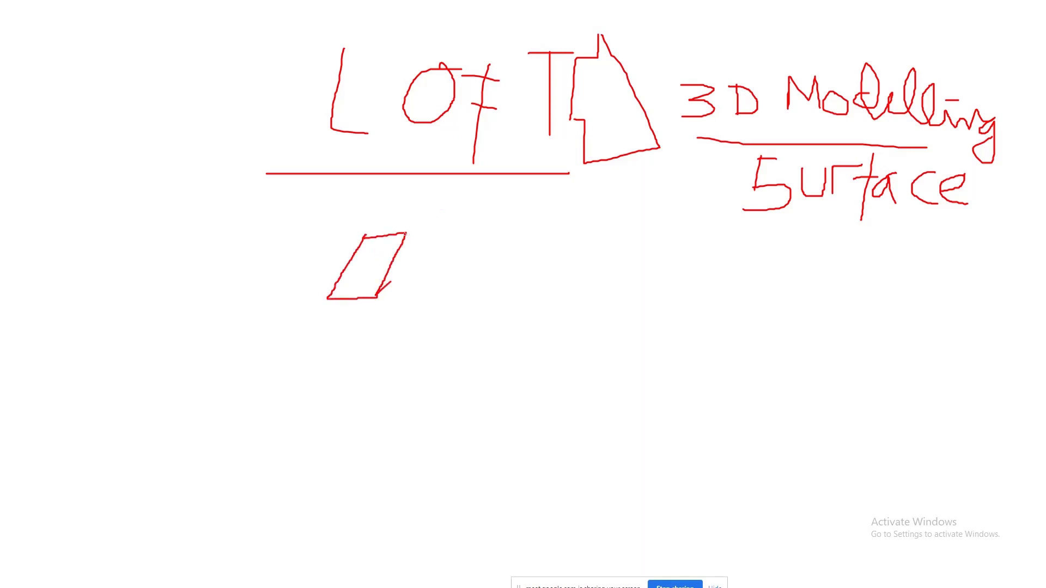
left_click_drag(406, 233, 489, 233)
left_click_drag(377, 297, 470, 310)
mouse_move(489, 232)
left_mouse_down()
mouse_move(466, 306)
mouse_move(487, 320)
left_mouse_up()
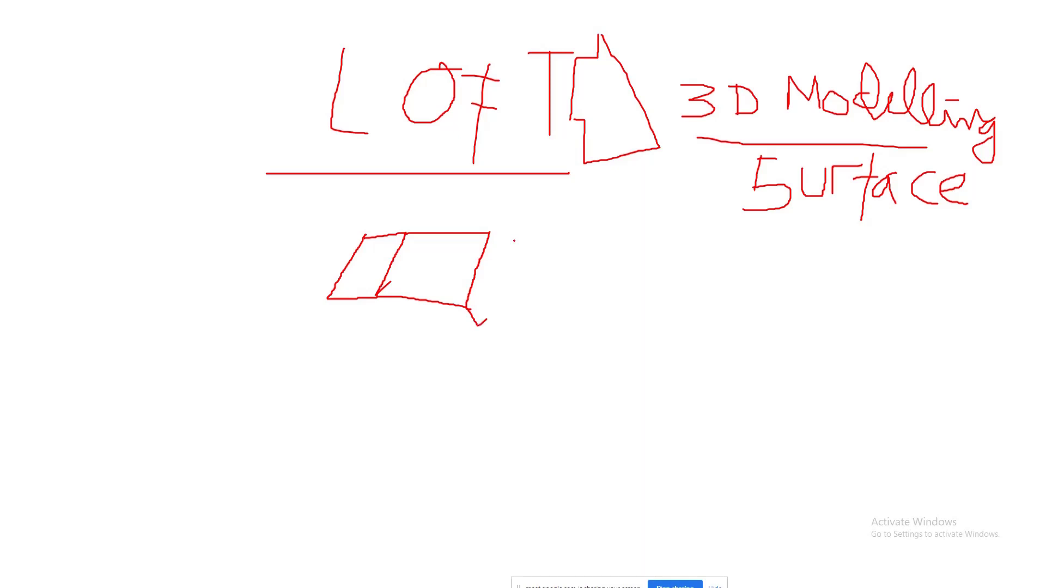
mouse_move(491, 233)
left_mouse_down()
mouse_move(504, 251)
mouse_move(478, 321)
left_mouse_up()
mouse_move(505, 252)
left_mouse_down()
mouse_move(570, 275)
mouse_move(565, 325)
mouse_move(477, 323)
left_mouse_up()
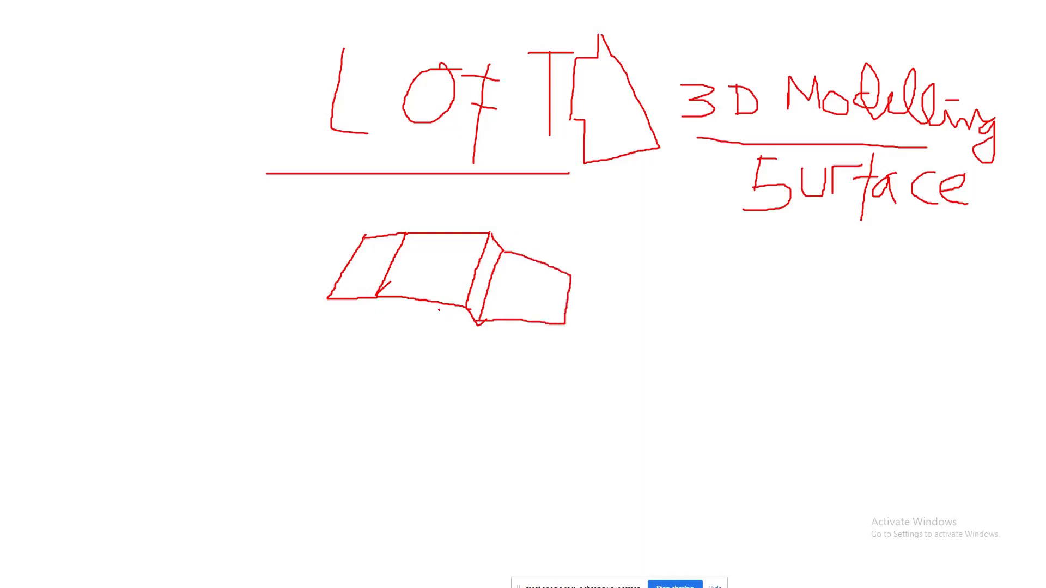
mouse_move(328, 299)
left_mouse_down()
mouse_move(327, 328)
mouse_move(369, 315)
mouse_move(374, 325)
mouse_move(464, 341)
mouse_move(503, 343)
mouse_move(542, 324)
mouse_move(544, 347)
mouse_move(570, 337)
left_mouse_up()
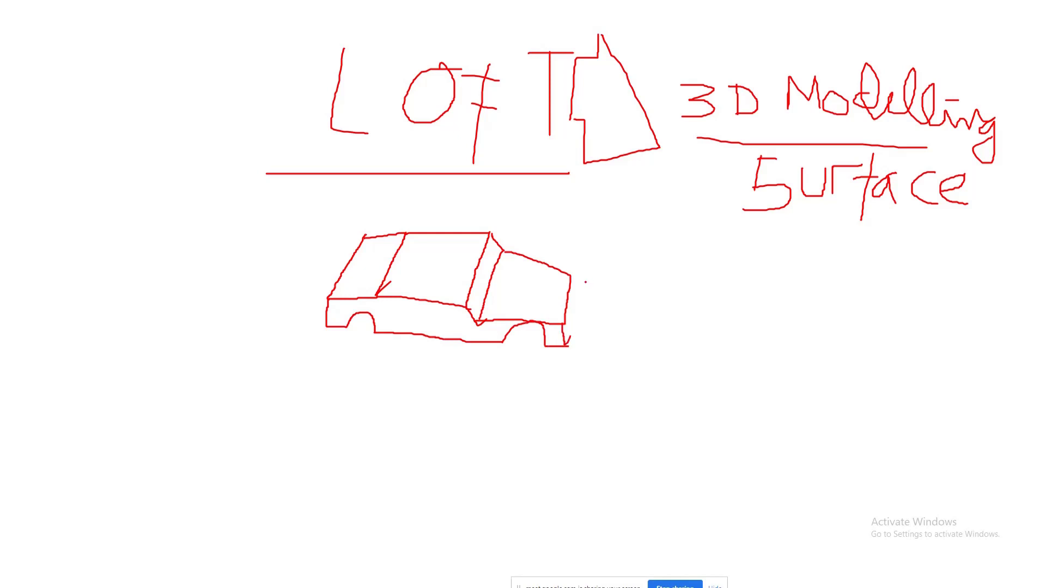
Step: Redraw and strengthen the car's rear edge, waistline, roof and front strokes
left_click_drag(573, 277, 562, 319)
left_click_drag(576, 280, 572, 334)
mouse_move(331, 298)
left_mouse_down()
mouse_move(460, 306)
mouse_move(478, 326)
mouse_move(538, 320)
mouse_move(507, 328)
mouse_move(527, 325)
mouse_move(559, 347)
left_mouse_up()
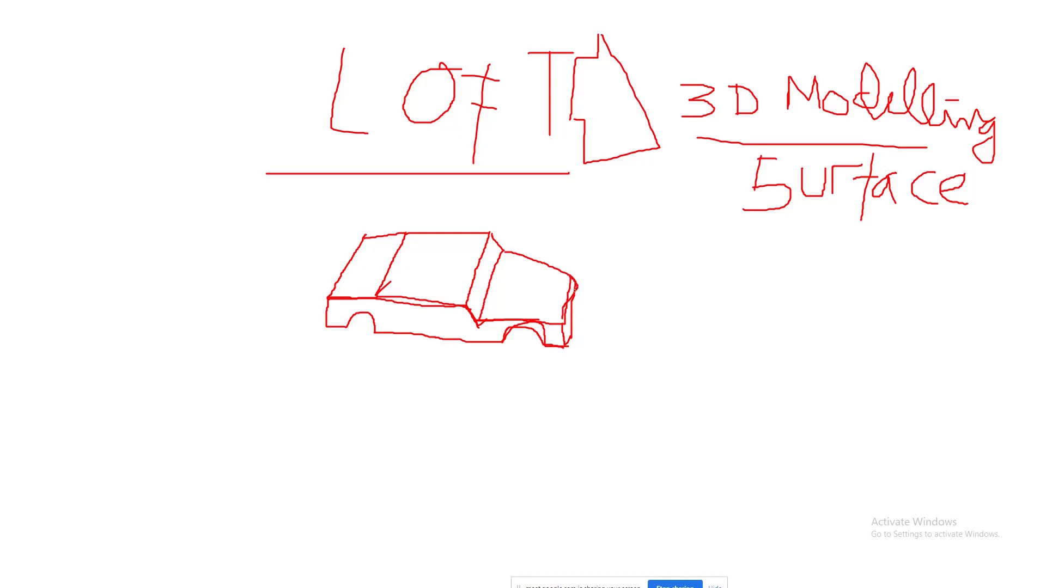
left_click_drag(573, 303, 567, 339)
left_click_drag(359, 237, 409, 234)
left_click_drag(337, 297, 330, 312)
Step: End the slide show, keep the ink on slide 2, and switch to AutoCAD
key("Escape")
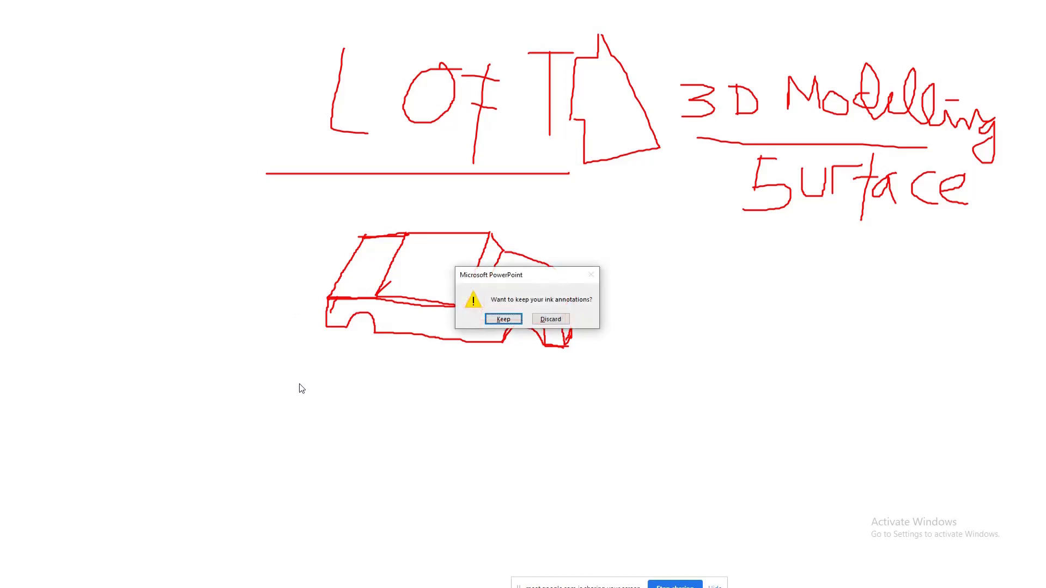
left_click(504, 320)
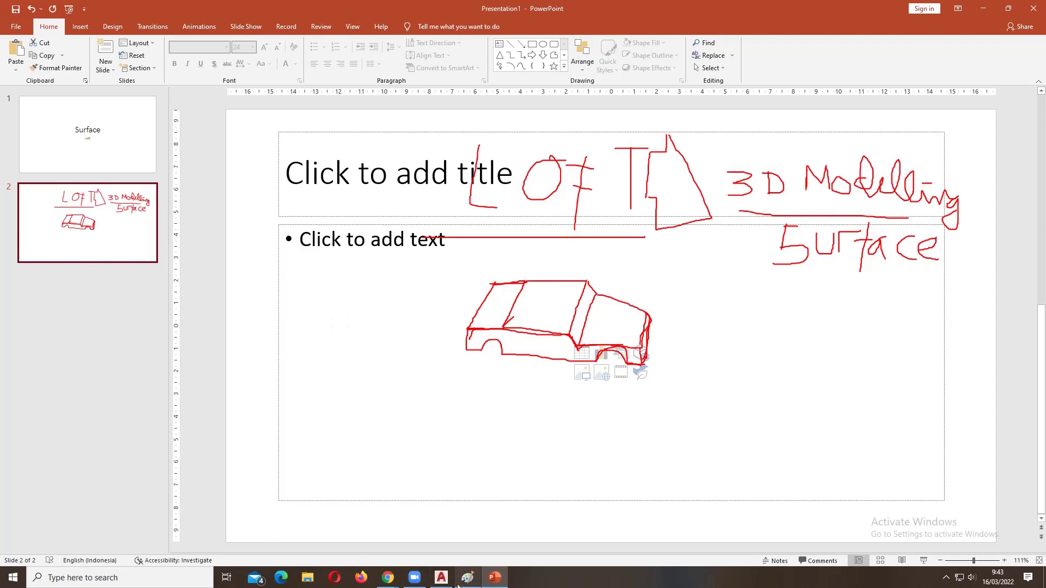
left_click(442, 579)
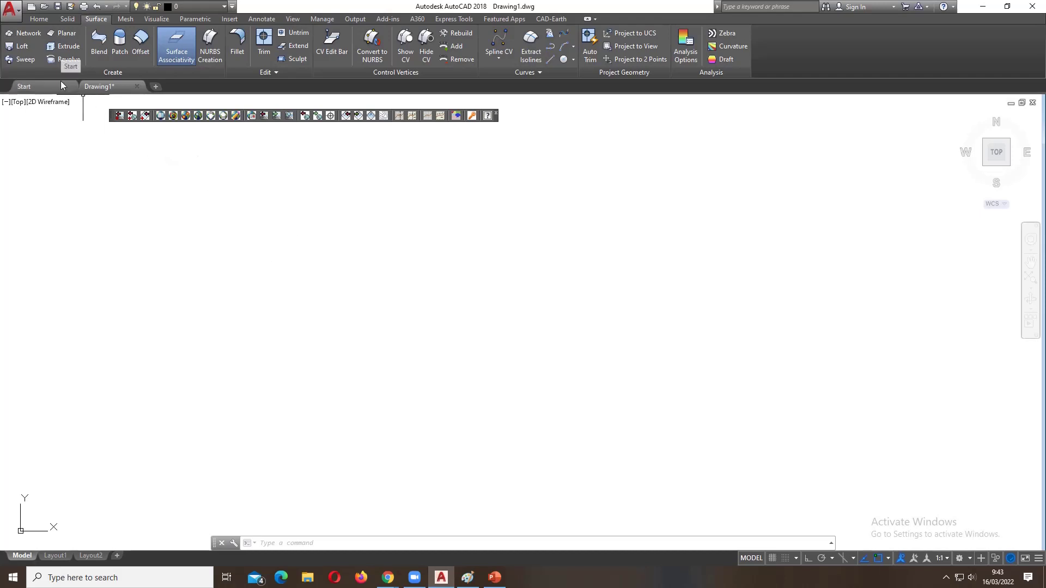
Step: Show AutoCAD's Visualize tab, then return to the PowerPoint slide with the car sketch
left_click(157, 20)
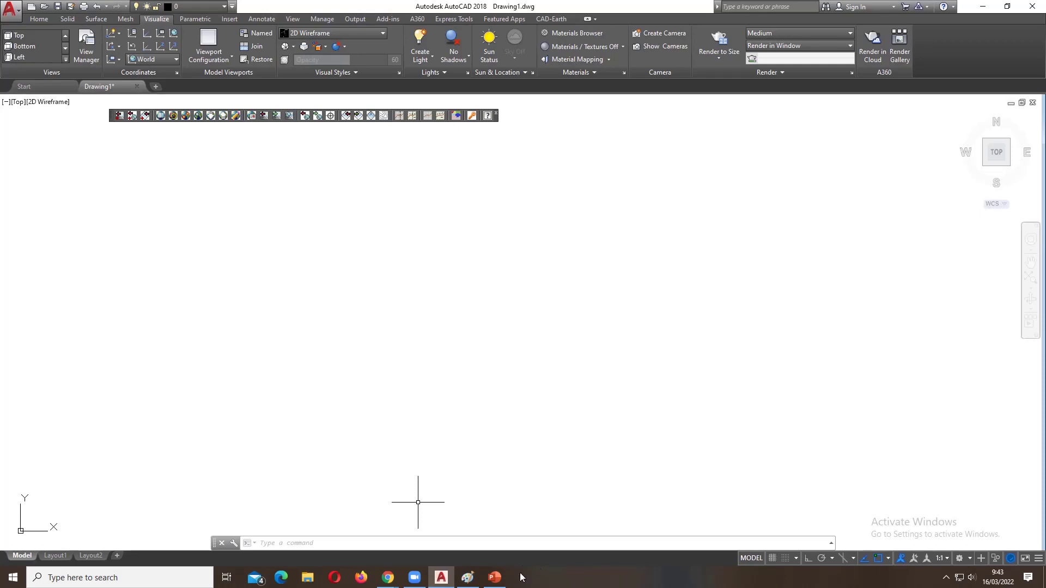
left_click(492, 581)
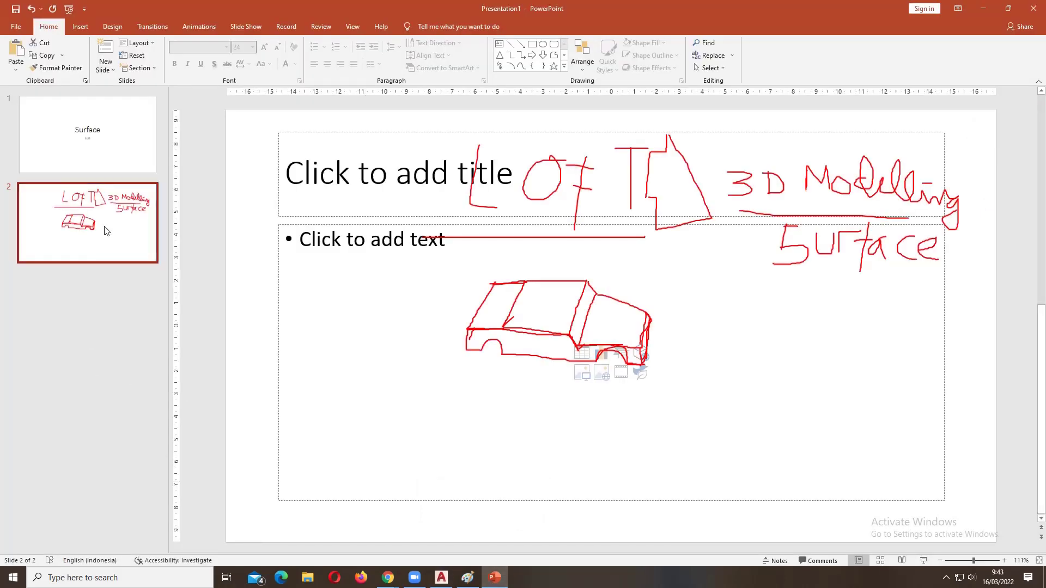
Step: Add a blank third slide, present it full screen, and switch the pointer to the pen
key("Return")
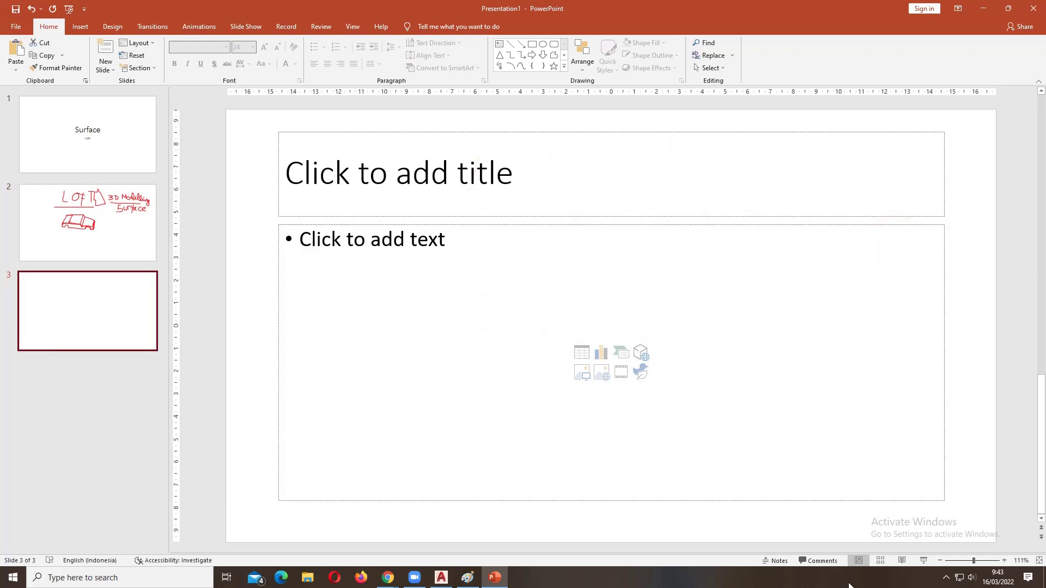
left_click(925, 561)
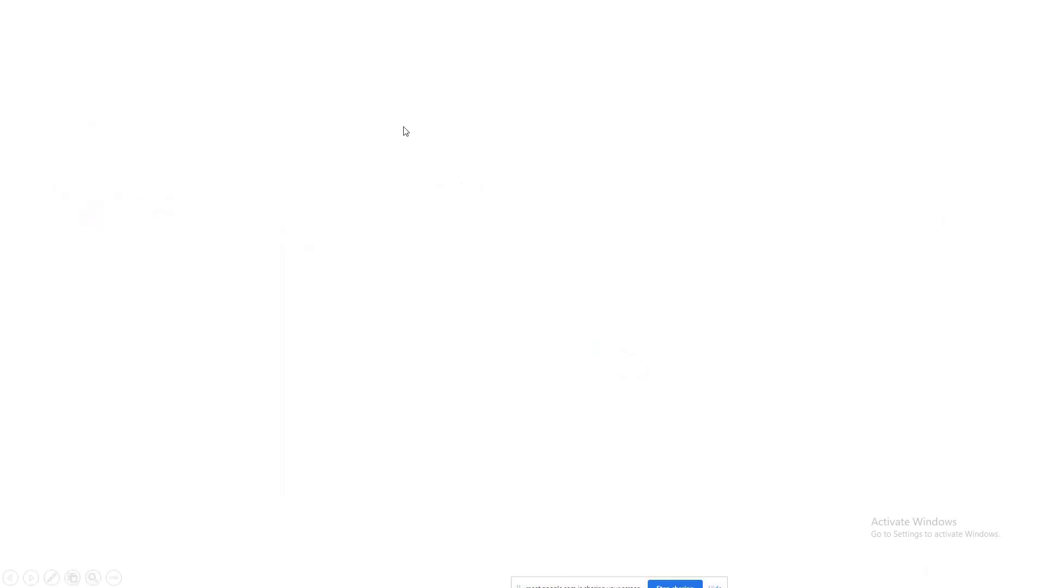
right_click(398, 67)
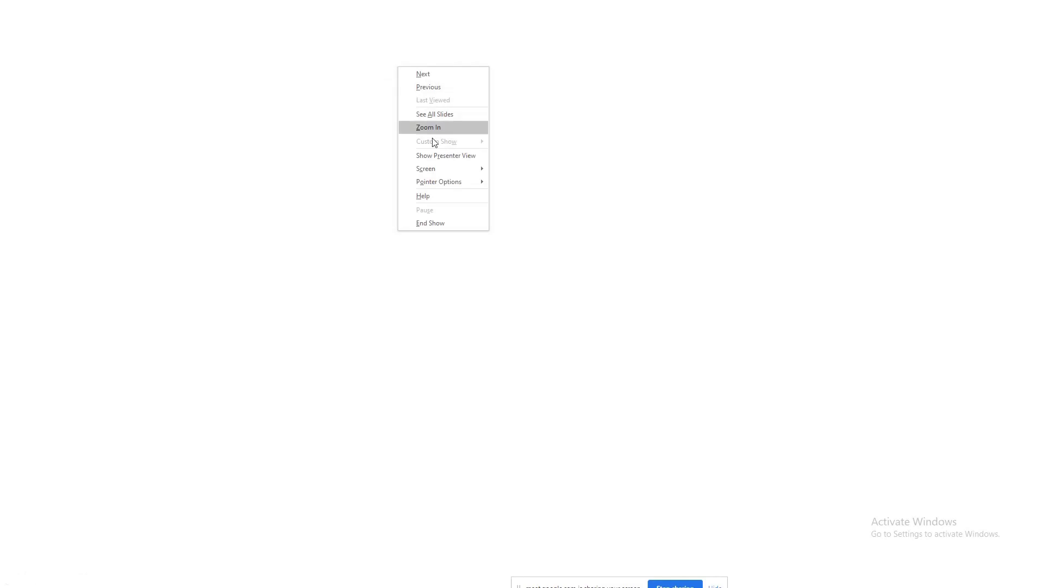
mouse_move(439, 182)
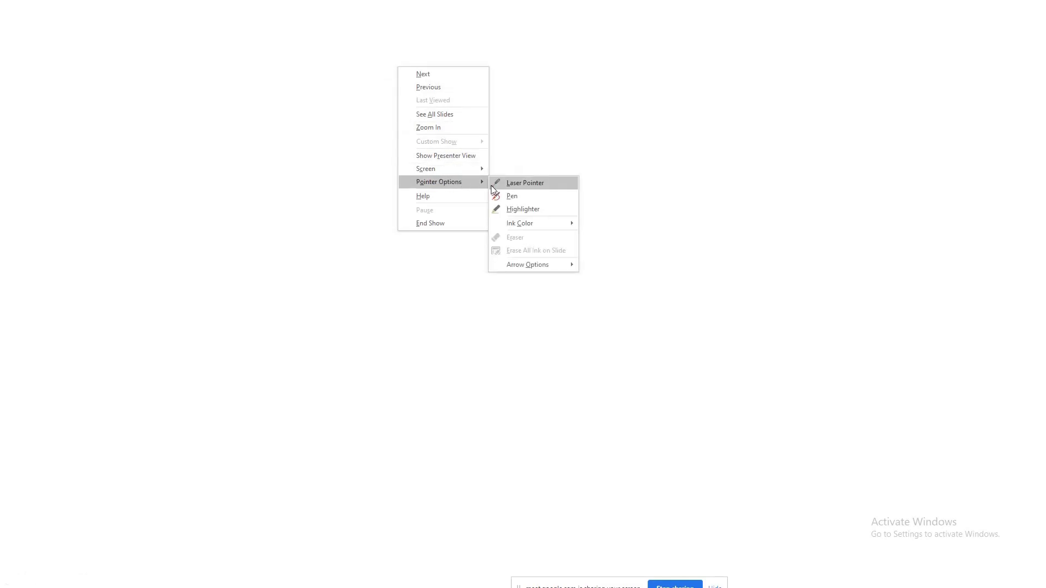
left_click(517, 197)
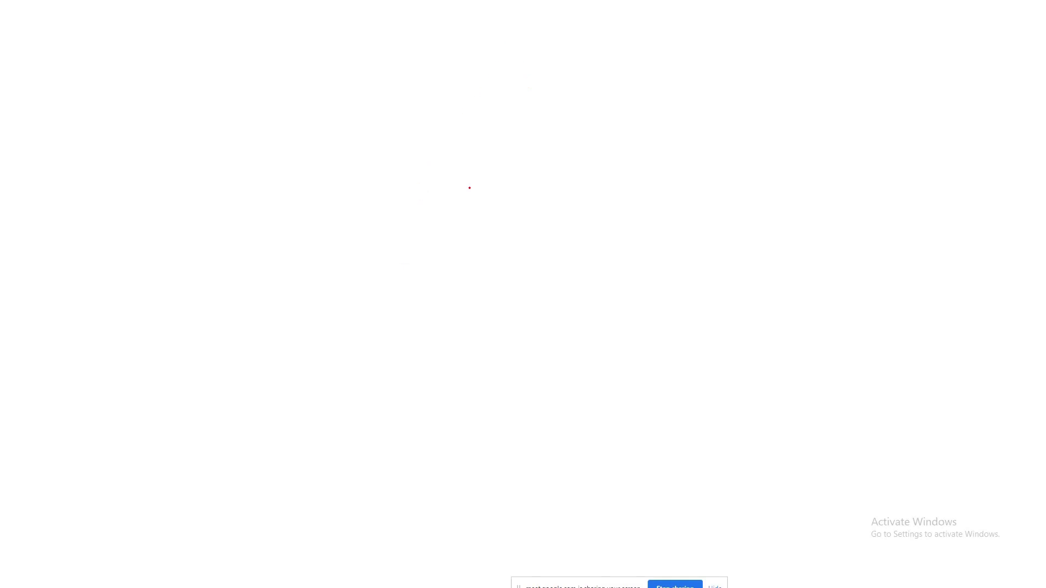
Step: Draw the crossing diagonal, X, vertical Z and negative X axis lines
left_click_drag(573, 116, 238, 306)
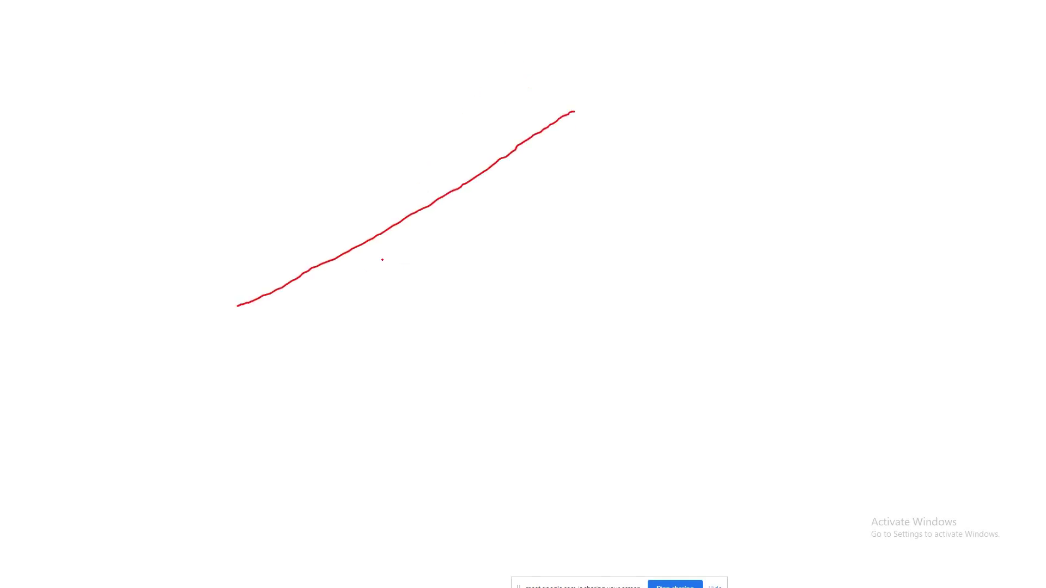
left_click_drag(415, 210, 627, 293)
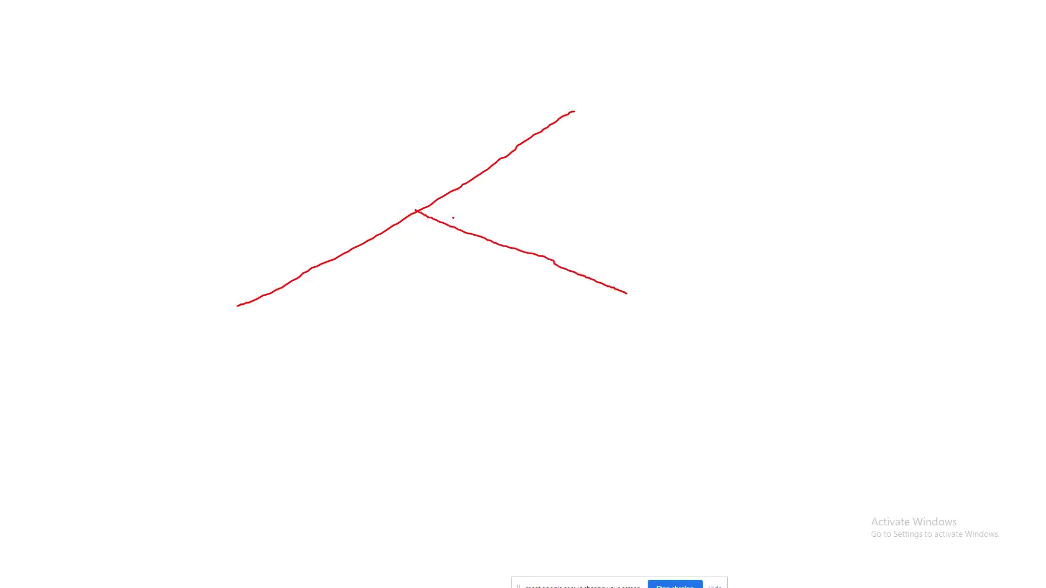
left_click_drag(416, 210, 402, 53)
left_click_drag(416, 211, 267, 188)
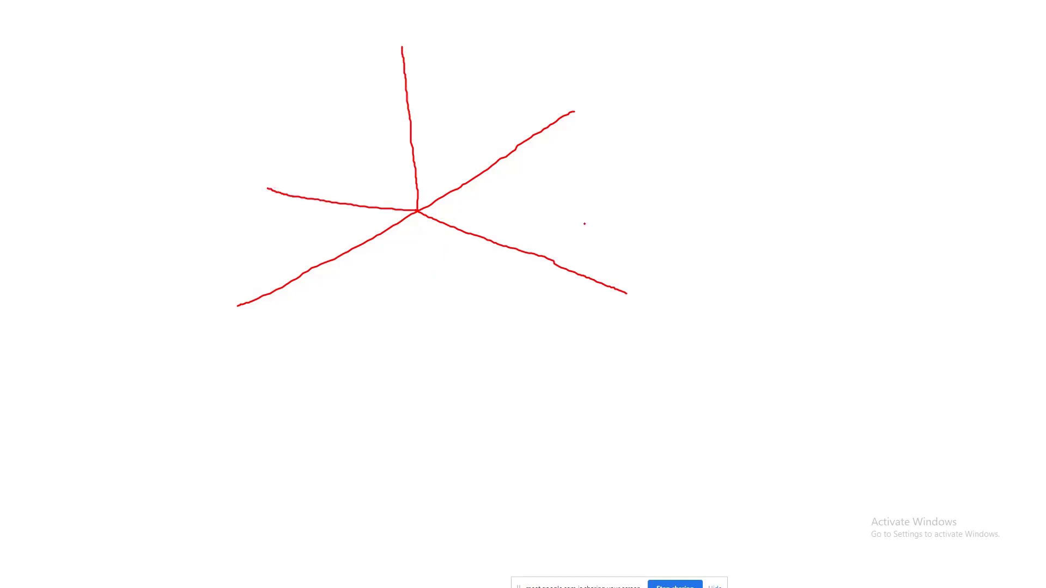
Step: Label the axes X, Y, Z, -Z, -Y, -X, extend Z downward, and mark origin 0
mouse_move(652, 304)
left_mouse_down()
mouse_move(662, 321)
mouse_move(641, 319)
left_mouse_up()
left_click_drag(595, 100, 570, 127)
mouse_move(366, 20)
left_mouse_down()
mouse_move(384, 58)
mouse_move(387, 38)
left_mouse_up()
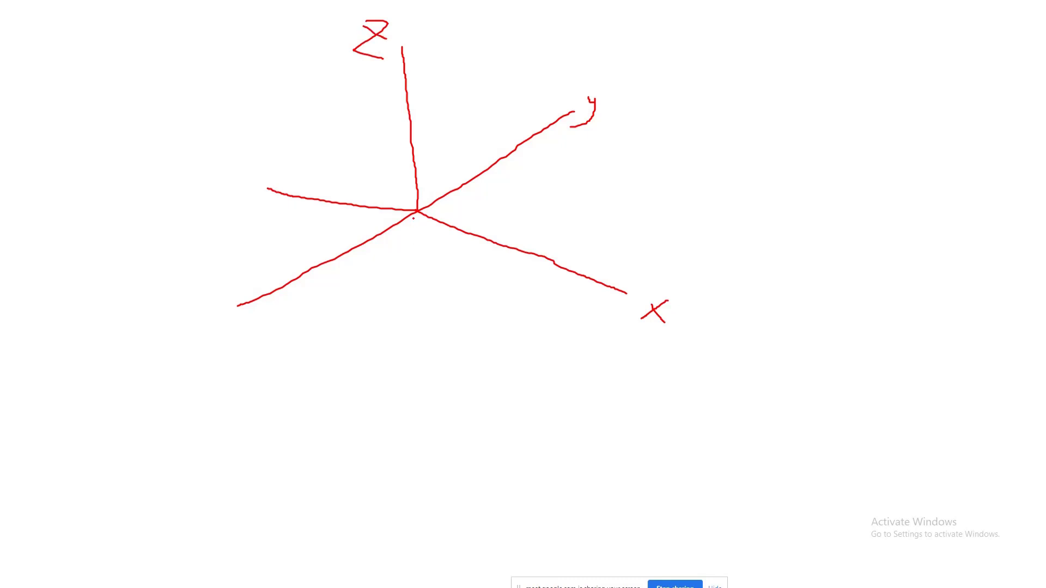
left_click_drag(419, 213, 422, 327)
mouse_move(390, 359)
left_mouse_down()
mouse_move(450, 372)
mouse_move(442, 355)
left_mouse_up()
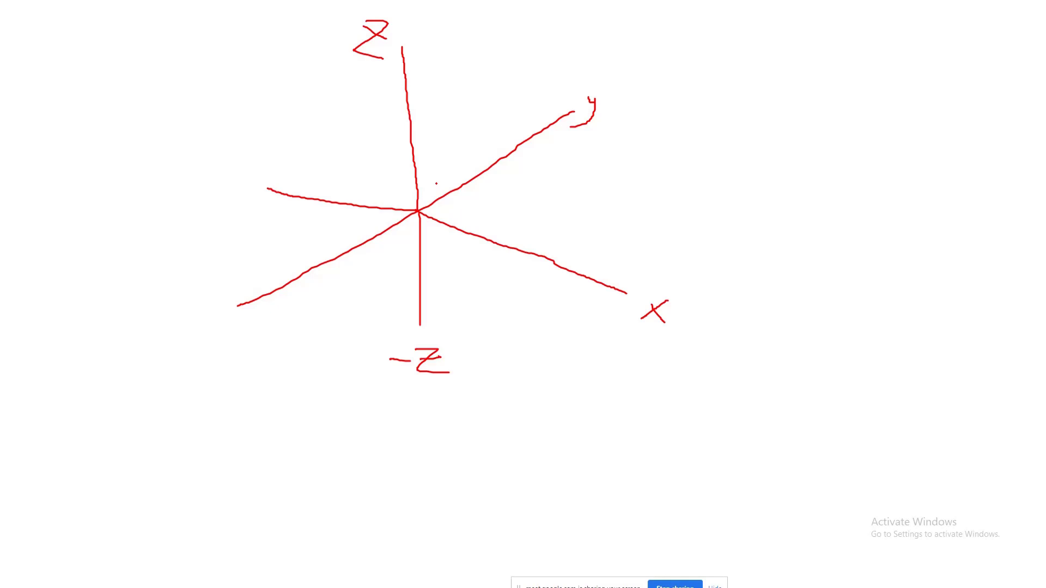
left_click_drag(439, 209, 436, 214)
mouse_move(202, 343)
left_mouse_down()
mouse_move(259, 352)
mouse_move(244, 373)
left_mouse_up()
mouse_move(202, 167)
left_mouse_down()
mouse_move(268, 202)
mouse_move(225, 198)
left_mouse_up()
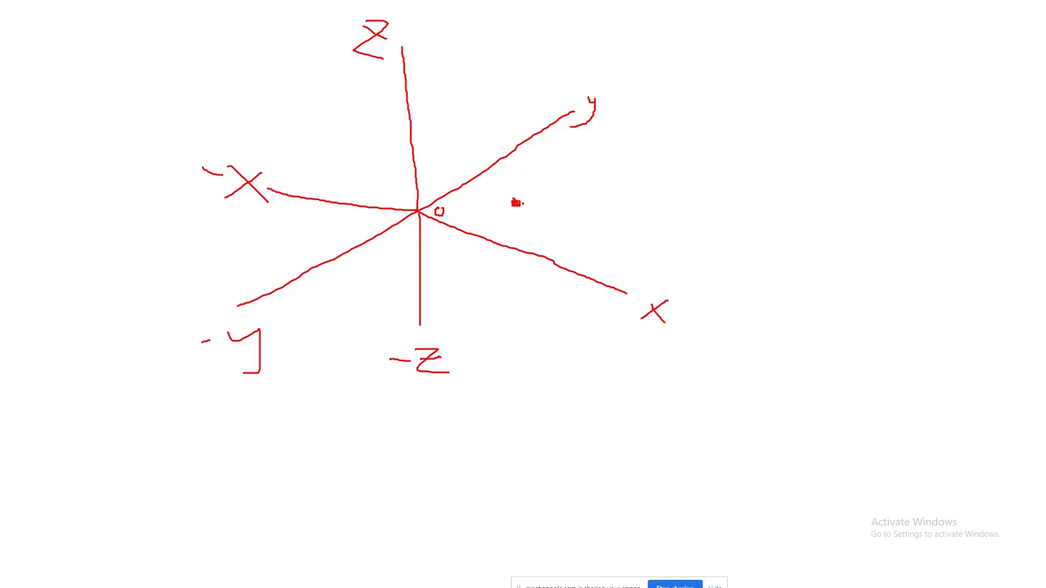
Step: Draw a small cube near the Y axis with dashed projection lines from its corner to the axes
mouse_move(515, 202)
left_mouse_down()
mouse_move(548, 217)
mouse_move(533, 194)
mouse_move(563, 207)
left_mouse_up()
mouse_move(521, 203)
left_mouse_down()
mouse_move(519, 180)
mouse_move(545, 215)
mouse_move(565, 206)
left_mouse_up()
left_click_drag(519, 178, 563, 182)
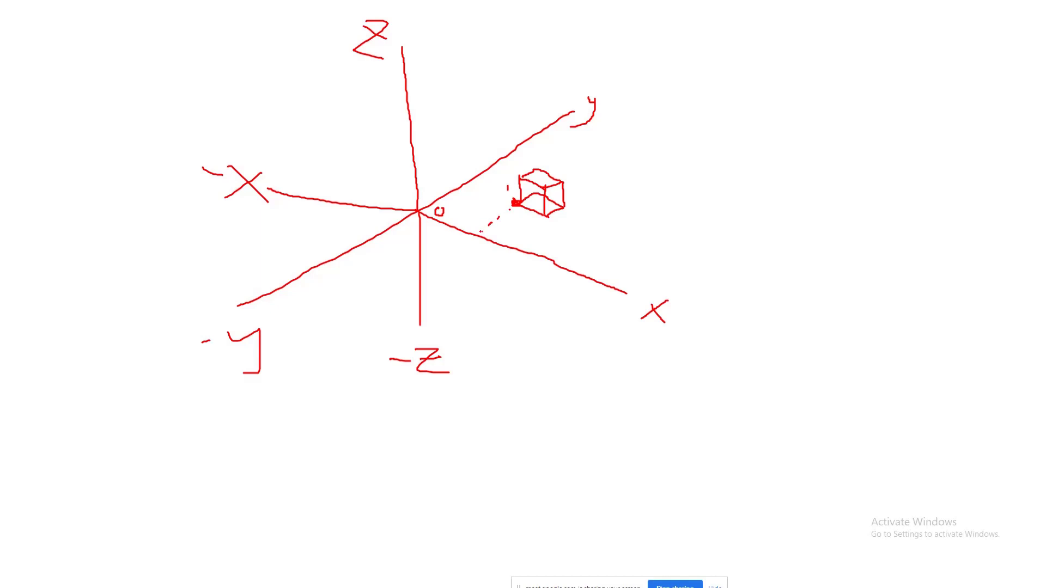
left_click_drag(481, 232, 473, 234)
left_click(467, 241)
left_click_drag(474, 188, 484, 190)
left_click_drag(405, 175, 422, 167)
left_click_drag(480, 201, 493, 193)
left_click_drag(473, 234, 470, 210)
Step: Write 5 beside the X, Y and Z guides, 2 at the cube's corner, and start 'SNAP'
left_click_drag(468, 245, 466, 252)
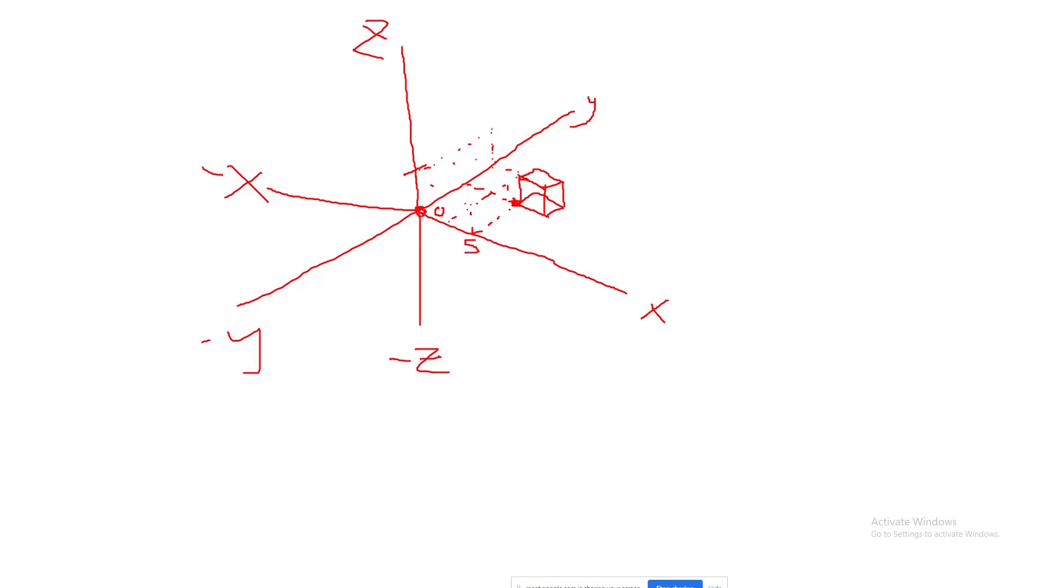
mouse_move(454, 163)
left_mouse_down()
mouse_move(467, 163)
mouse_move(458, 171)
mouse_move(471, 176)
mouse_move(458, 180)
left_mouse_up()
mouse_move(387, 185)
left_mouse_down()
mouse_move(402, 191)
mouse_move(391, 195)
left_mouse_up()
left_click_drag(547, 216, 544, 219)
left_click_drag(555, 218, 552, 224)
mouse_move(758, 23)
left_mouse_down()
mouse_move(724, 42)
mouse_move(763, 30)
mouse_move(770, 41)
mouse_move(773, 28)
mouse_move(783, 36)
mouse_move(773, 64)
mouse_move(791, 40)
mouse_move(819, 53)
mouse_move(829, 24)
mouse_move(819, 37)
left_mouse_up()
Step: Finish writing SNAP, circle it, and draw an arrow down to a handwritten OSNAP
left_click(789, 40)
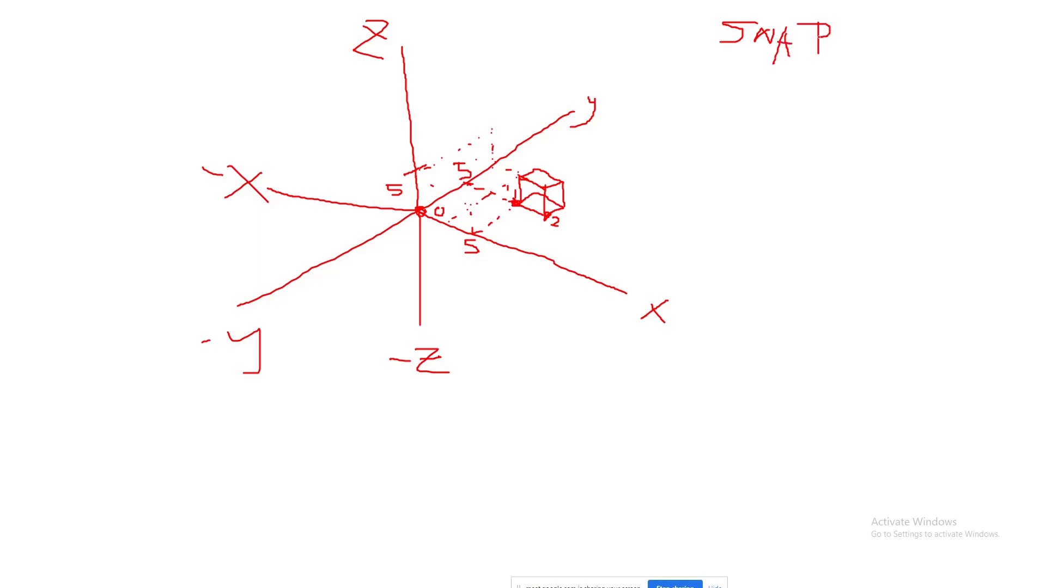
mouse_move(860, 10)
left_mouse_down()
mouse_move(713, 15)
mouse_move(752, 76)
mouse_move(842, 45)
mouse_move(843, 6)
left_mouse_up()
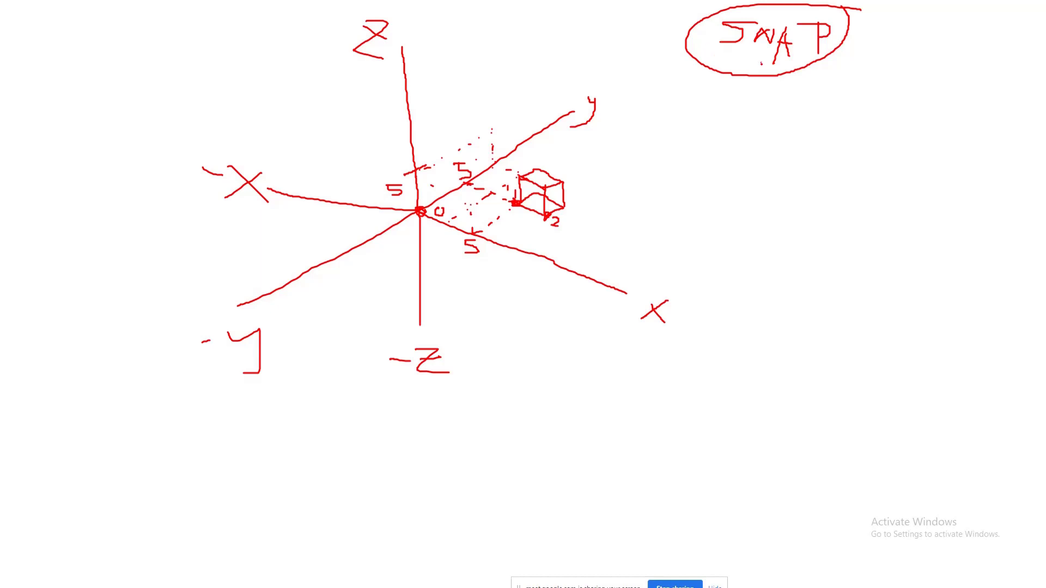
mouse_move(762, 63)
left_mouse_down()
mouse_move(760, 119)
mouse_move(773, 96)
left_mouse_up()
mouse_move(760, 132)
left_mouse_down()
mouse_move(760, 150)
mouse_move(828, 133)
mouse_move(862, 161)
left_mouse_up()
left_click_drag(862, 116, 862, 131)
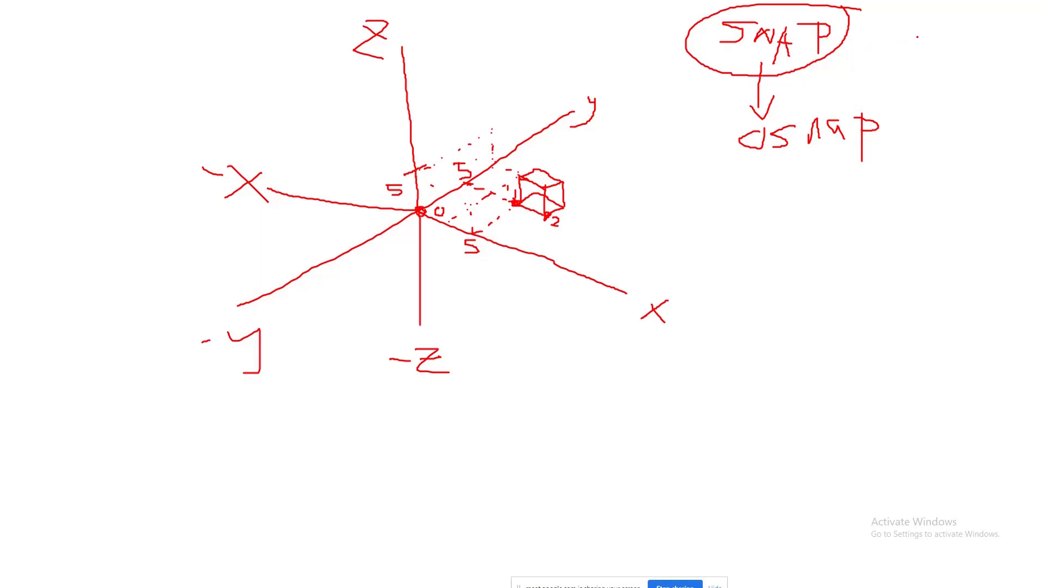
Step: Write END beside a line with a square endpoint marker and mark its midpoint
mouse_move(930, 18)
left_mouse_down()
mouse_move(939, 38)
mouse_move(952, 38)
mouse_move(955, 20)
mouse_move(965, 56)
left_mouse_up()
mouse_move(949, 18)
left_mouse_down()
mouse_move(974, 49)
mouse_move(970, 240)
left_mouse_up()
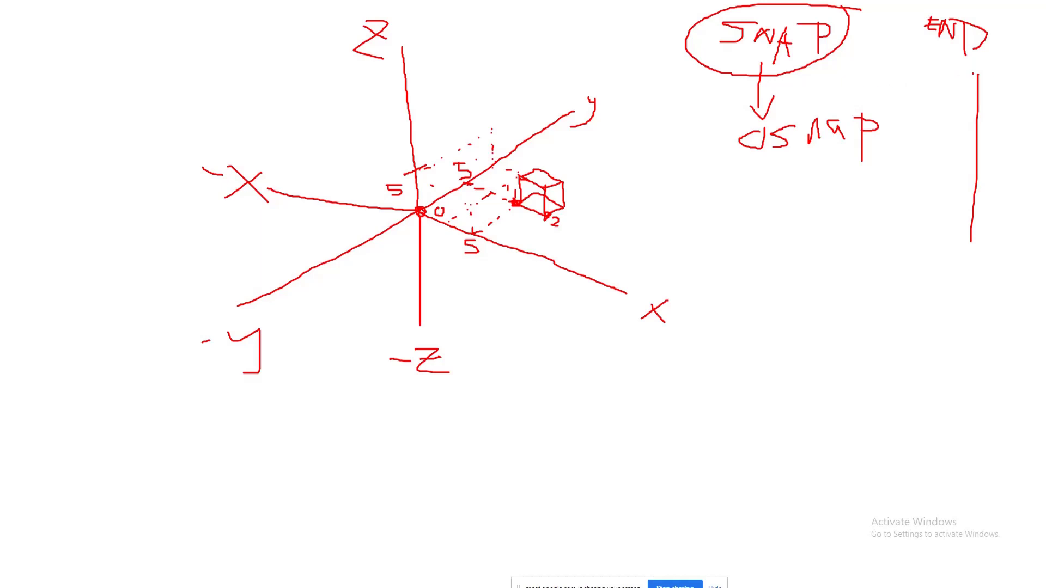
mouse_move(973, 71)
left_mouse_down()
mouse_move(986, 79)
mouse_move(975, 73)
left_mouse_up()
left_click_drag(916, 44, 971, 43)
mouse_move(981, 70)
left_mouse_down()
mouse_move(984, 80)
mouse_move(968, 68)
left_mouse_up()
mouse_move(970, 154)
left_mouse_down()
mouse_move(979, 154)
mouse_move(976, 135)
mouse_move(989, 153)
mouse_move(973, 152)
mouse_move(1007, 125)
mouse_move(1016, 146)
mouse_move(1019, 126)
mouse_move(1027, 166)
mouse_move(1036, 153)
left_mouse_up()
Step: Finish the MID label and sketch a small circle with a radius and centre mark
left_click_drag(1038, 146, 1038, 156)
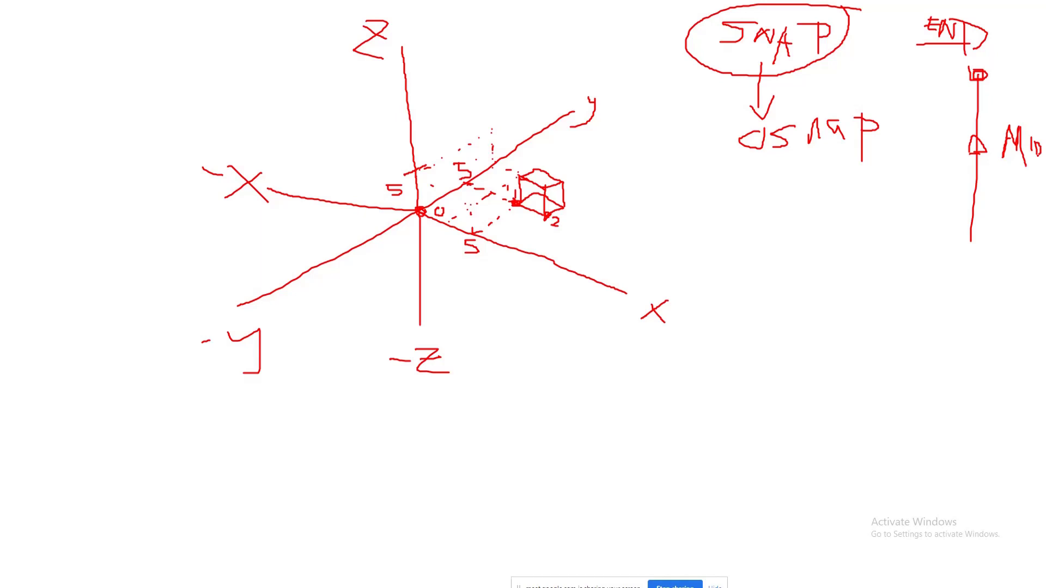
left_click_drag(917, 184, 910, 192)
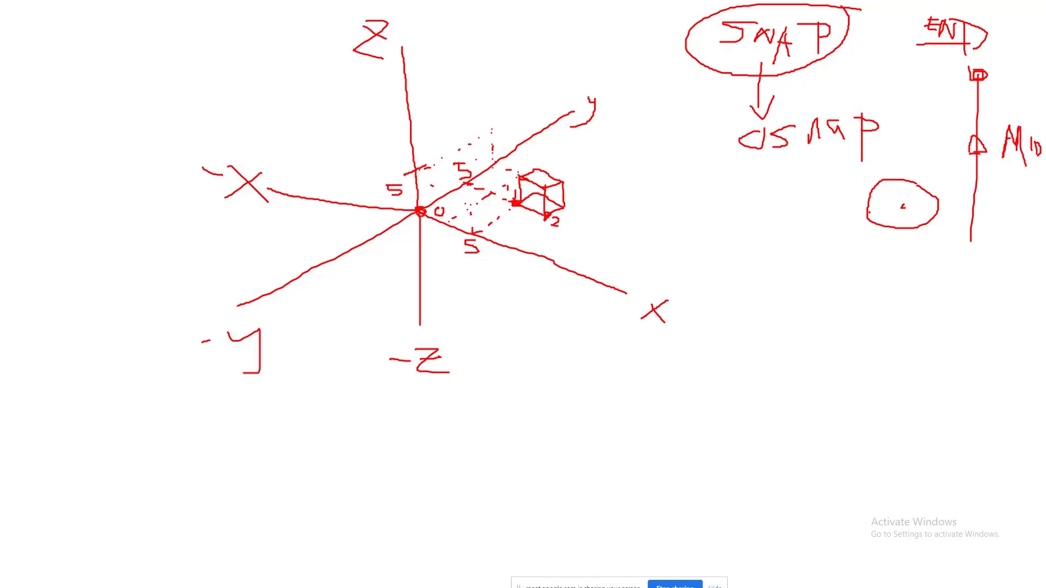
mouse_move(903, 206)
left_mouse_down()
mouse_move(868, 210)
mouse_move(880, 217)
mouse_move(886, 189)
mouse_move(899, 196)
left_mouse_up()
left_click(910, 196)
Step: Circle OSNAP and draw a downward arrow over the cube labelled TOP
mouse_move(899, 90)
left_mouse_down()
mouse_move(706, 153)
mouse_move(895, 124)
mouse_move(883, 101)
left_mouse_up()
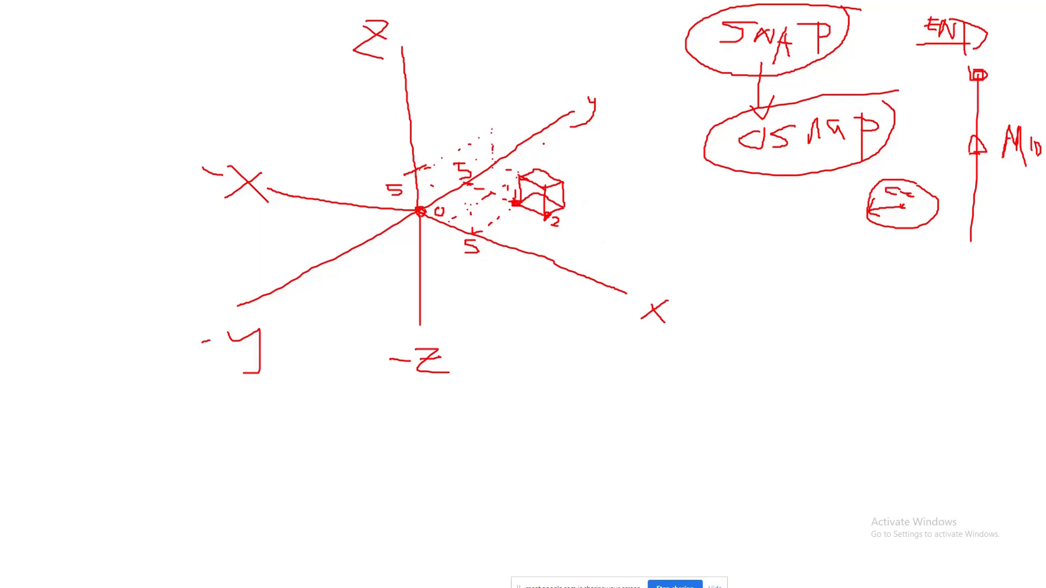
left_click_drag(543, 139, 542, 151)
mouse_move(558, 136)
left_mouse_down()
mouse_move(559, 147)
mouse_move(576, 140)
mouse_move(582, 160)
mouse_move(581, 142)
left_mouse_up()
Step: Label the cube's views with arrows marked FRONT and RIGHT, plus back and bottom arrows
mouse_move(634, 246)
left_mouse_down()
mouse_move(579, 223)
mouse_move(587, 248)
left_mouse_up()
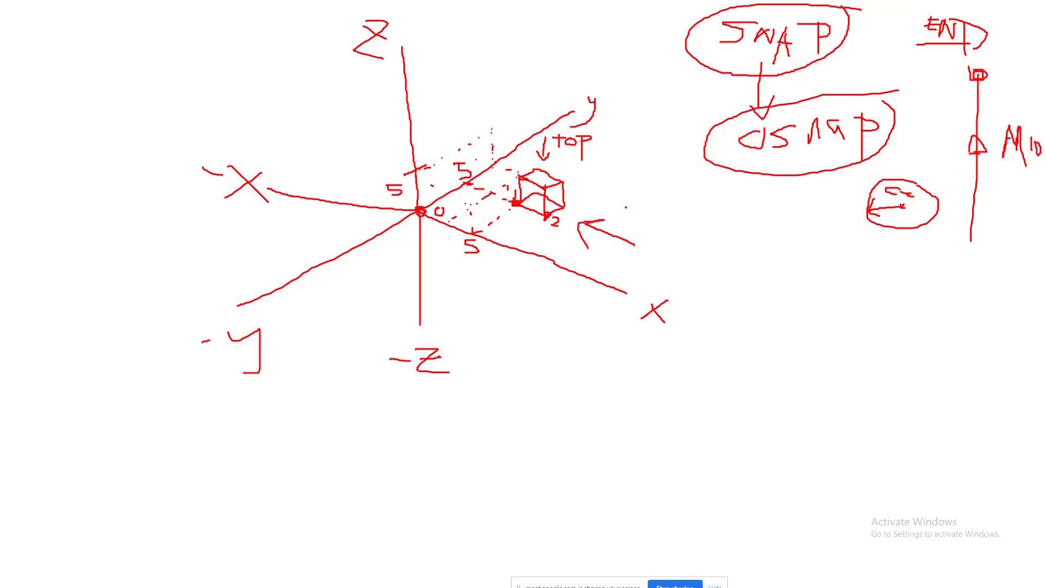
mouse_move(626, 208)
left_mouse_down()
mouse_move(626, 232)
mouse_move(634, 209)
mouse_move(685, 205)
mouse_move(688, 223)
mouse_move(694, 207)
left_mouse_up()
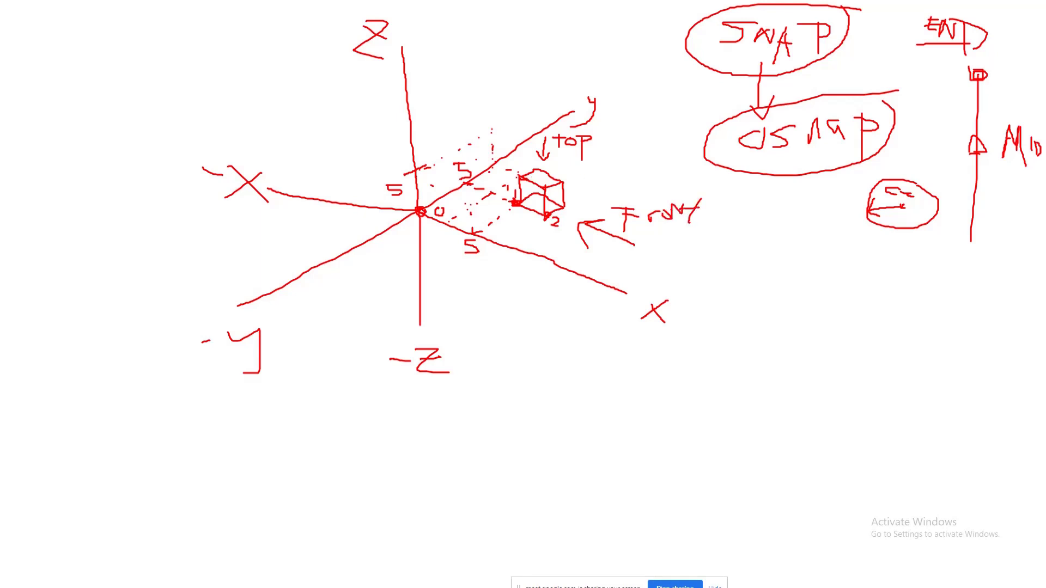
mouse_move(488, 171)
left_mouse_down()
mouse_move(509, 181)
mouse_move(485, 164)
mouse_move(484, 150)
mouse_move(499, 163)
left_mouse_up()
mouse_move(540, 240)
left_mouse_down()
mouse_move(533, 212)
mouse_move(542, 220)
mouse_move(492, 225)
mouse_move(524, 207)
mouse_move(511, 239)
mouse_move(546, 246)
left_mouse_up()
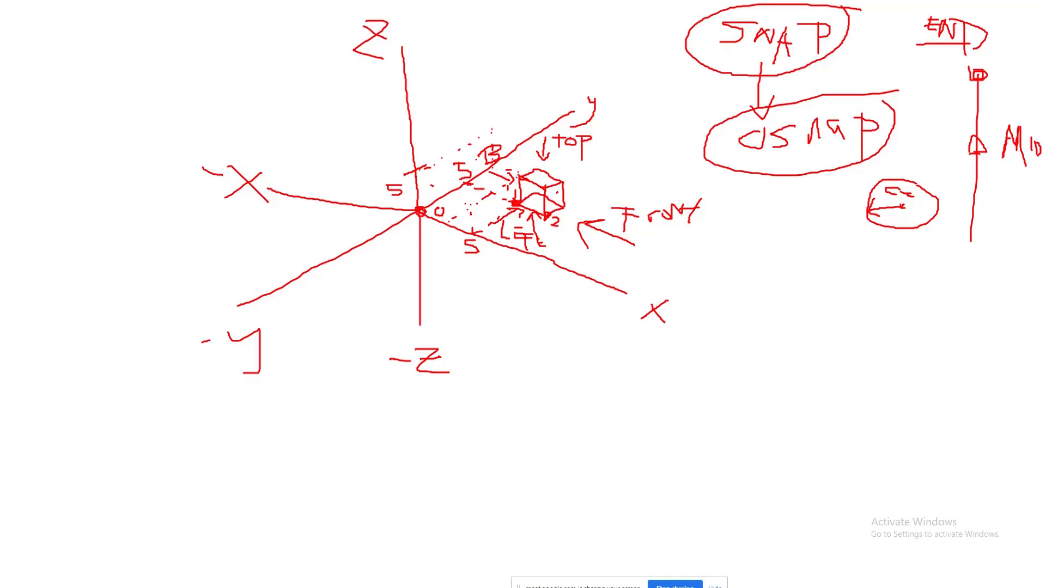
mouse_move(607, 176)
left_mouse_down()
mouse_move(564, 188)
mouse_move(581, 195)
left_mouse_up()
mouse_move(603, 158)
left_mouse_down()
mouse_move(603, 172)
mouse_move(604, 163)
mouse_move(630, 163)
mouse_move(646, 173)
left_mouse_up()
mouse_move(650, 138)
left_mouse_down()
mouse_move(642, 158)
mouse_move(650, 168)
mouse_move(657, 156)
left_mouse_up()
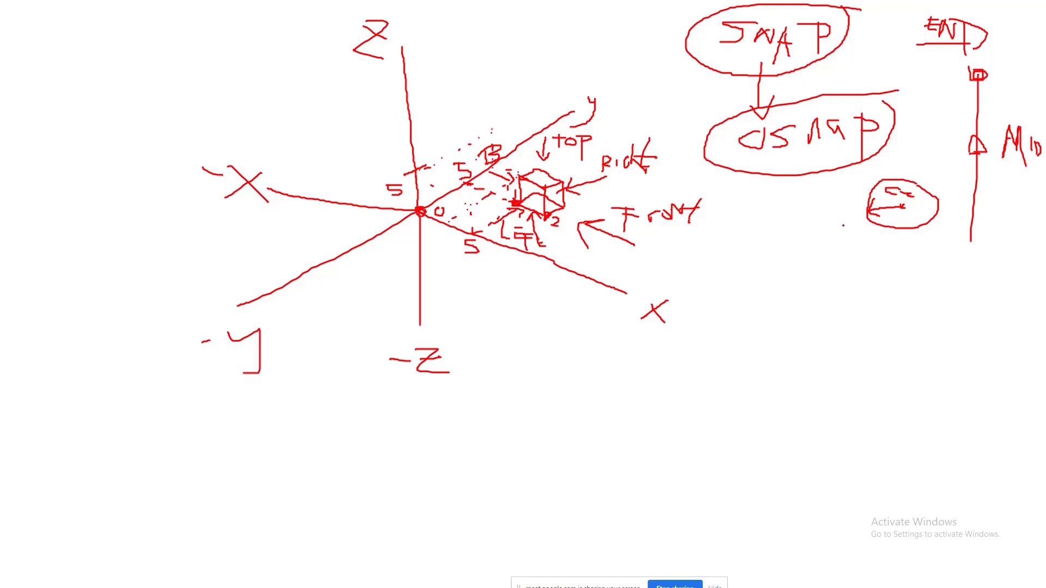
Step: Sketch a vertical line with stacked shapes and begin two sides of a flat plane
mouse_move(843, 225)
left_mouse_down()
mouse_move(828, 241)
mouse_move(850, 246)
mouse_move(829, 240)
mouse_move(812, 255)
mouse_move(860, 254)
mouse_move(850, 245)
mouse_move(827, 281)
mouse_move(859, 275)
mouse_move(863, 255)
left_mouse_up()
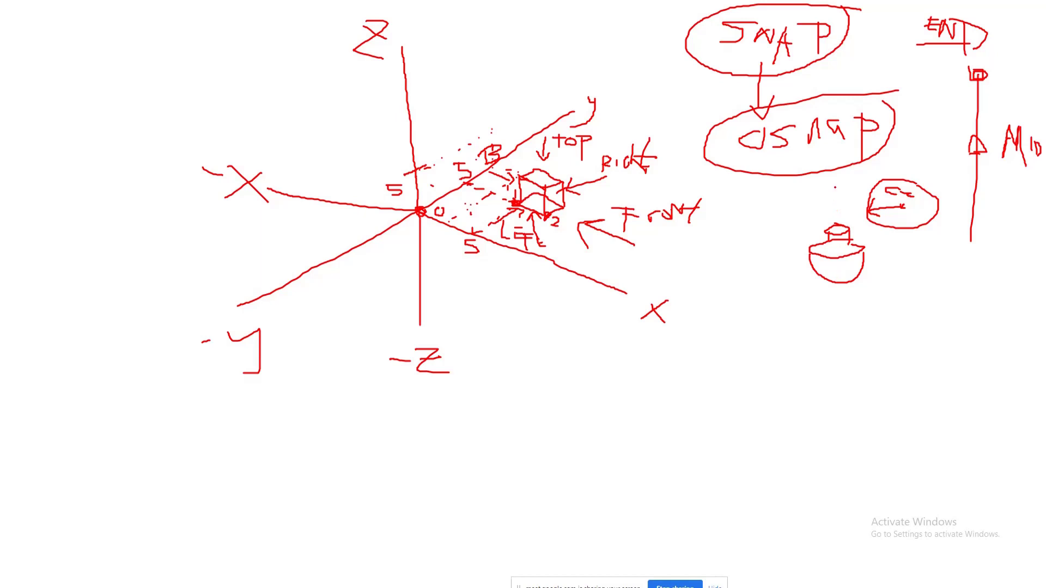
left_click_drag(835, 187, 833, 355)
mouse_move(840, 298)
left_mouse_down()
mouse_move(854, 297)
mouse_move(867, 324)
mouse_move(866, 344)
mouse_move(845, 347)
left_mouse_up()
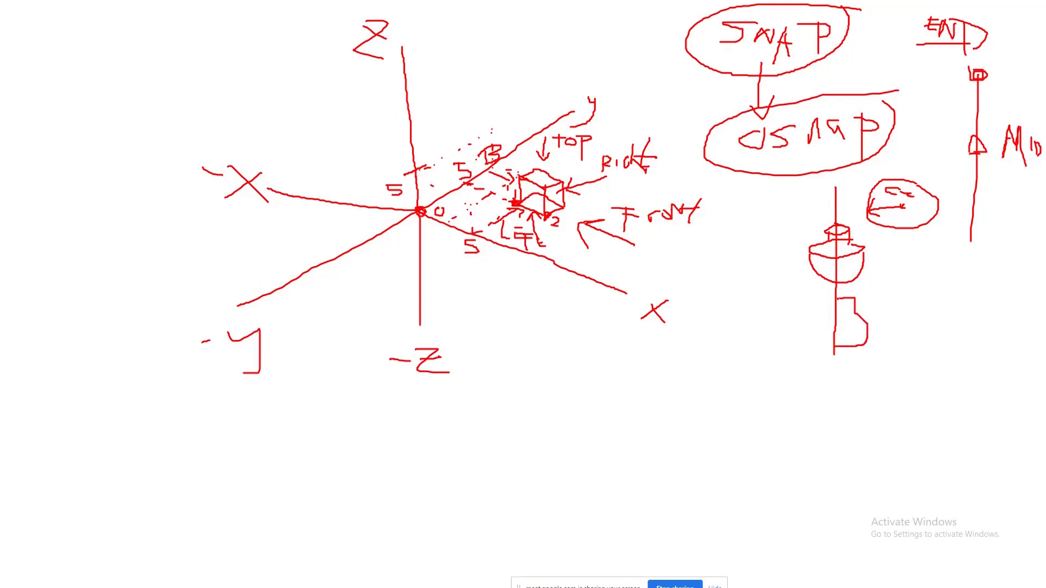
mouse_move(837, 298)
left_mouse_down()
mouse_move(855, 307)
mouse_move(867, 343)
mouse_move(842, 350)
mouse_move(832, 339)
left_mouse_up()
mouse_move(947, 285)
left_mouse_down()
mouse_move(899, 351)
mouse_move(890, 385)
mouse_move(957, 393)
left_mouse_up()
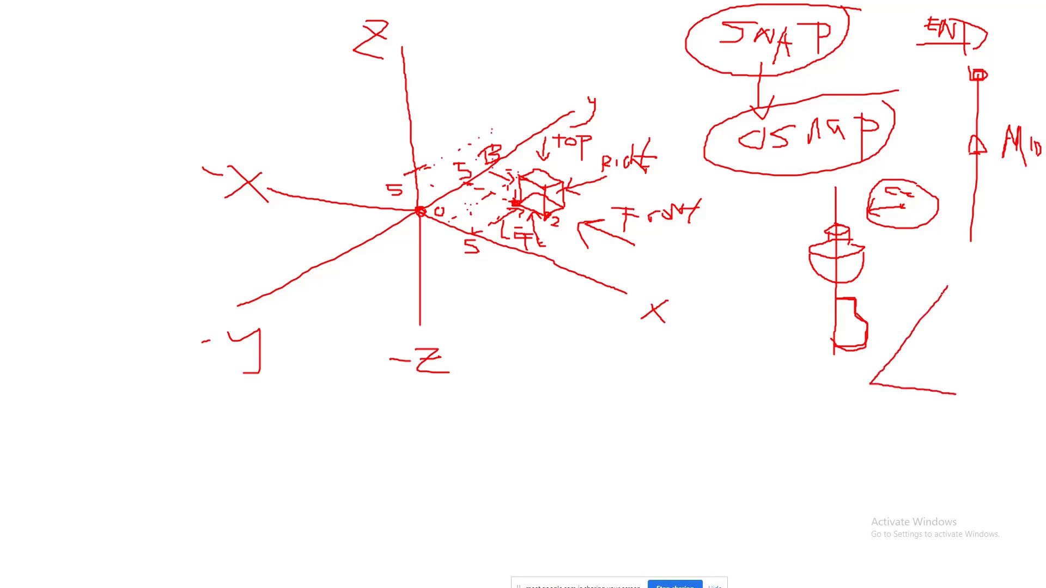
Step: Close the parallelogram plane, draw a cylinder on it under a down arrow, and begin a small box
mouse_move(930, 292)
left_mouse_down()
mouse_move(1025, 292)
mouse_move(948, 397)
left_mouse_up()
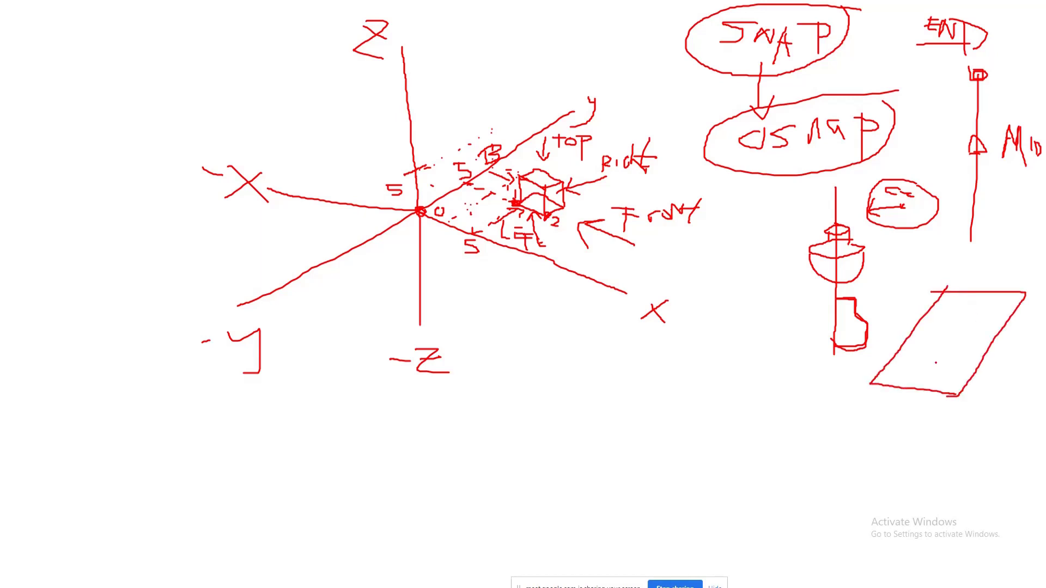
mouse_move(939, 343)
left_mouse_down()
mouse_move(950, 315)
mouse_move(908, 372)
left_mouse_up()
mouse_move(944, 322)
left_mouse_down()
mouse_move(953, 320)
mouse_move(954, 345)
mouse_move(929, 366)
mouse_move(919, 357)
left_mouse_up()
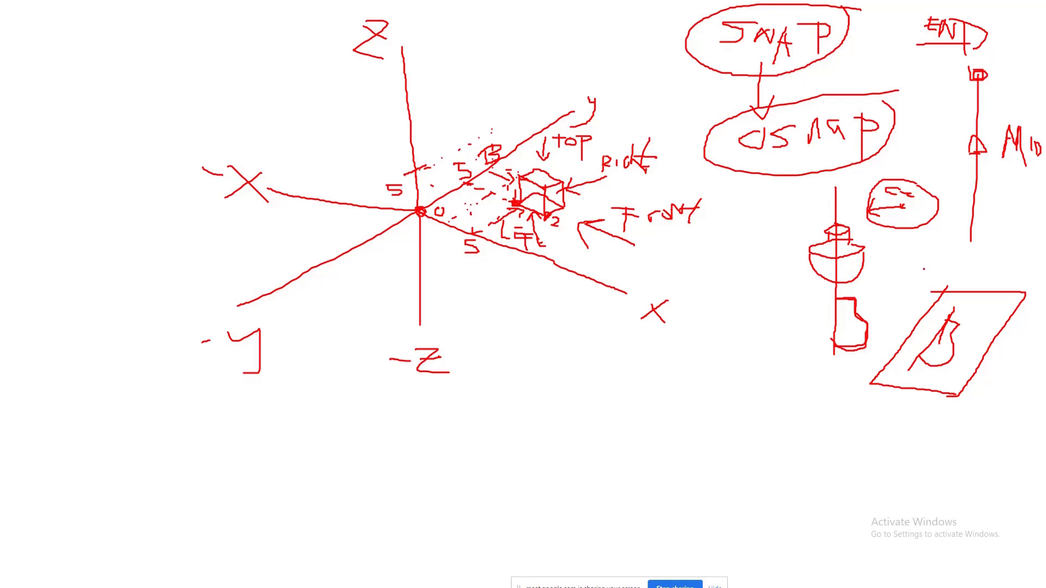
mouse_move(933, 243)
left_mouse_down()
mouse_move(931, 263)
mouse_move(949, 252)
left_mouse_up()
left_click_drag(955, 305, 955, 307)
mouse_move(931, 371)
left_mouse_down()
mouse_move(915, 335)
mouse_move(930, 365)
mouse_move(914, 328)
mouse_move(922, 317)
left_mouse_up()
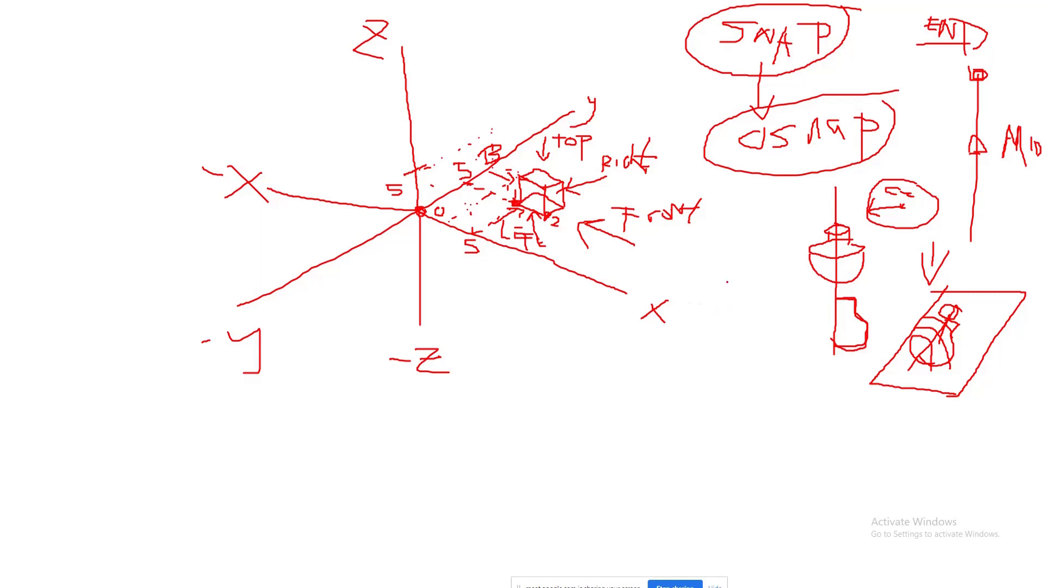
mouse_move(708, 271)
left_mouse_down()
mouse_move(730, 261)
mouse_move(761, 278)
mouse_move(735, 287)
mouse_move(766, 281)
mouse_move(775, 308)
mouse_move(745, 300)
left_mouse_up()
Step: Turn the box sketch into a car and draw its side profile linked by an arrow
left_click_drag(751, 313, 773, 310)
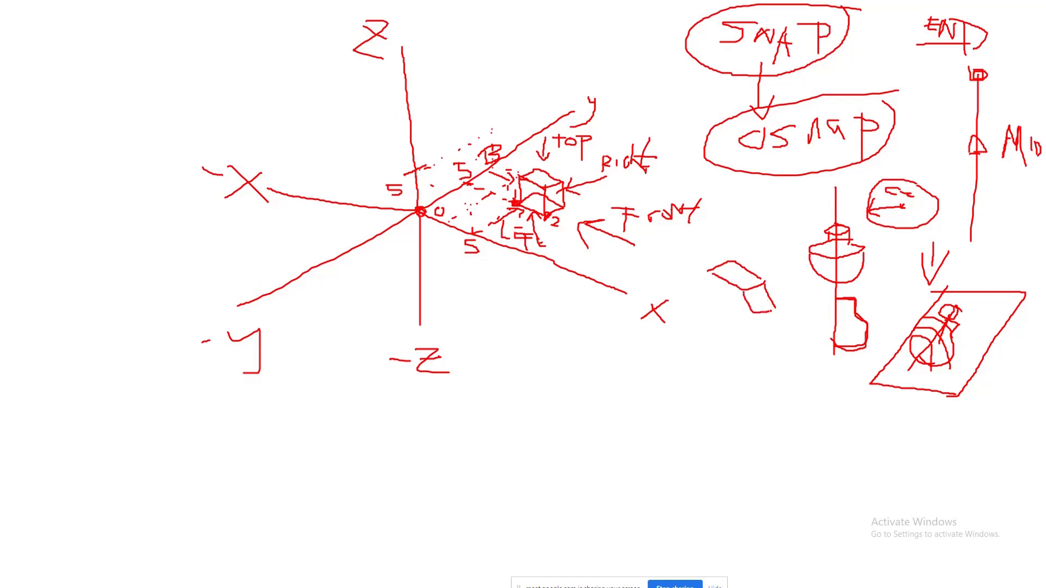
mouse_move(709, 274)
left_mouse_down()
mouse_move(749, 313)
mouse_move(778, 321)
mouse_move(721, 293)
mouse_move(741, 303)
mouse_move(701, 302)
mouse_move(711, 293)
mouse_move(714, 307)
left_mouse_up()
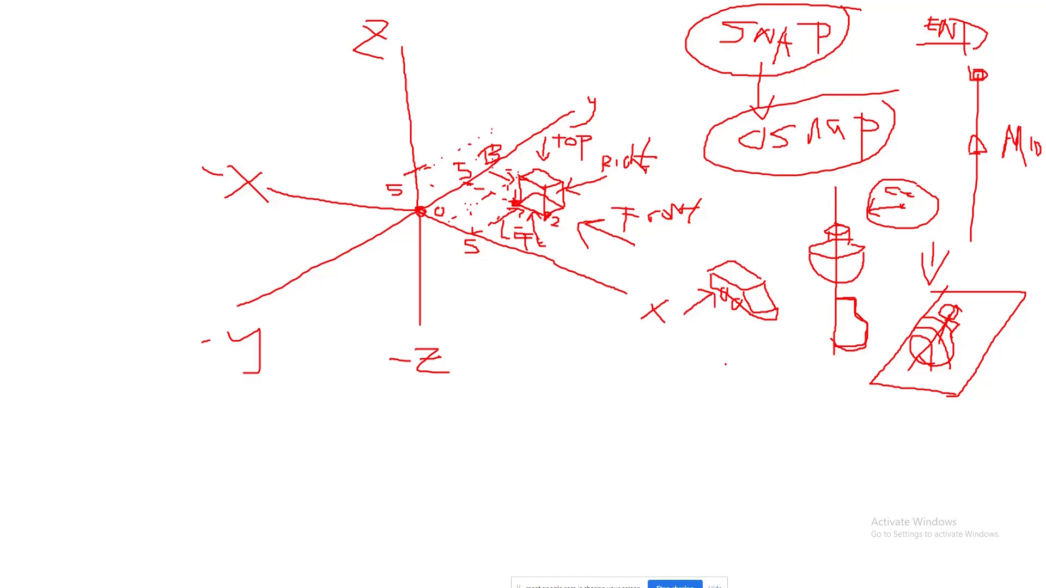
mouse_move(723, 363)
left_mouse_down()
mouse_move(774, 353)
mouse_move(794, 375)
mouse_move(816, 377)
mouse_move(782, 391)
left_mouse_up()
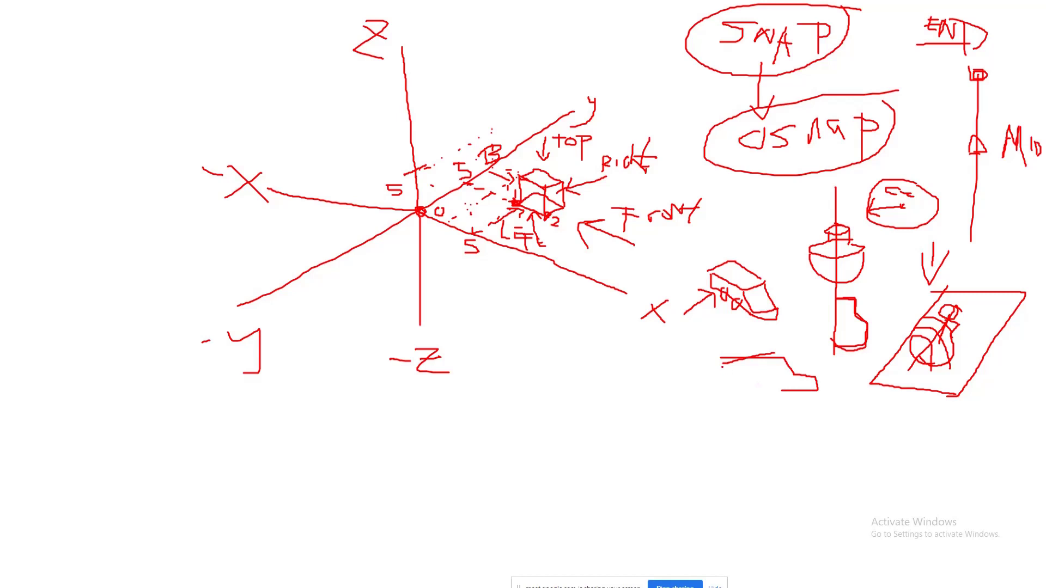
mouse_move(722, 357)
left_mouse_down()
mouse_move(729, 387)
mouse_move(774, 391)
mouse_move(750, 388)
mouse_move(769, 389)
mouse_move(760, 379)
mouse_move(794, 393)
mouse_move(805, 385)
mouse_move(794, 378)
left_mouse_up()
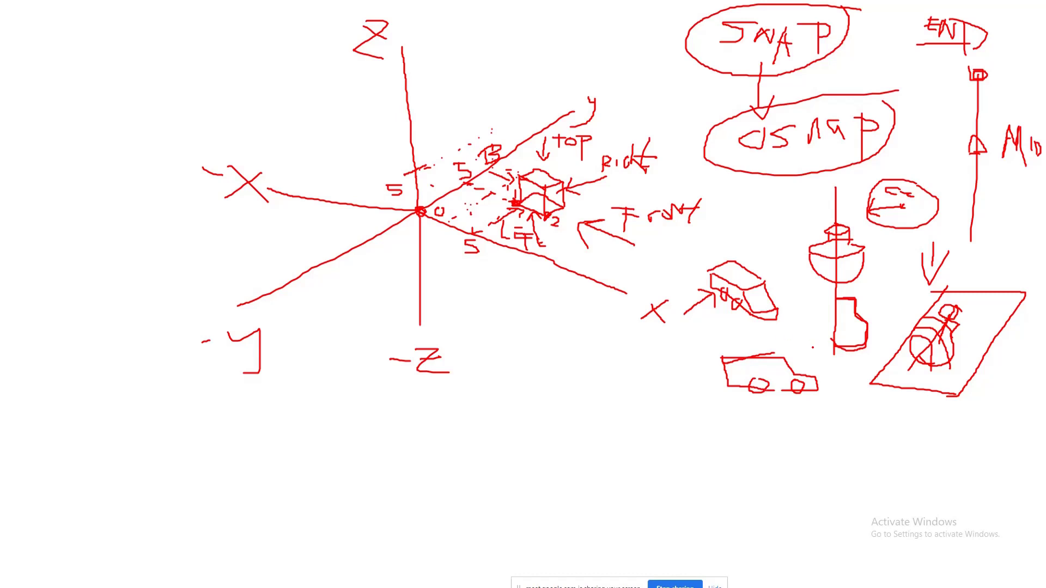
mouse_move(813, 347)
left_mouse_down()
mouse_move(770, 327)
mouse_move(767, 346)
left_mouse_up()
Step: Sketch a small end view below the car, underline Mid and circle OSNAP
mouse_move(726, 415)
left_mouse_down()
mouse_move(752, 415)
mouse_move(761, 428)
mouse_move(724, 434)
mouse_move(759, 433)
left_mouse_up()
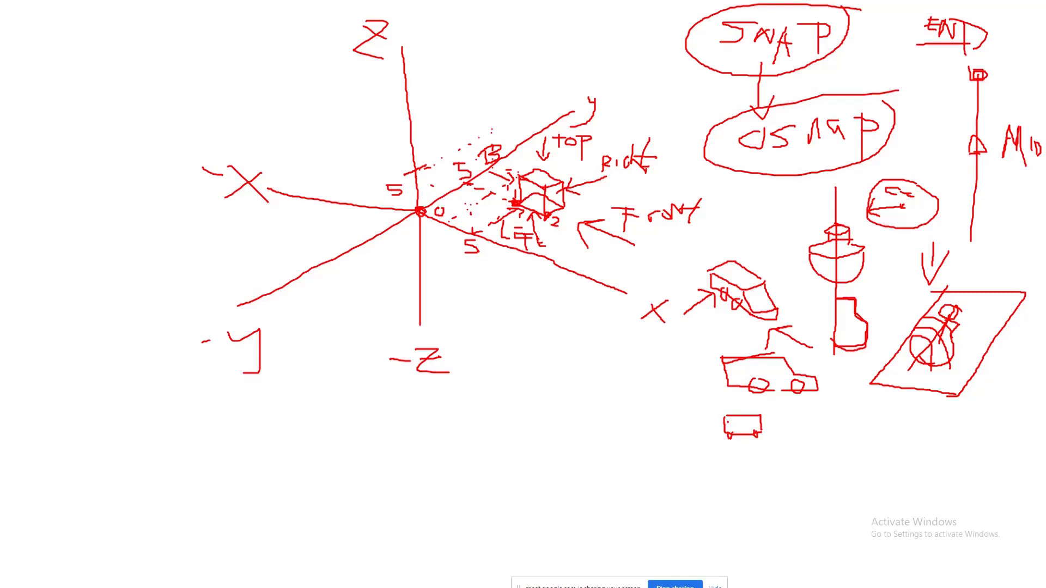
left_click_drag(726, 423, 761, 424)
left_click_drag(1038, 125, 1004, 123)
mouse_move(863, 94)
left_mouse_down()
mouse_move(740, 139)
mouse_move(791, 169)
mouse_move(856, 159)
mouse_move(879, 109)
left_mouse_up()
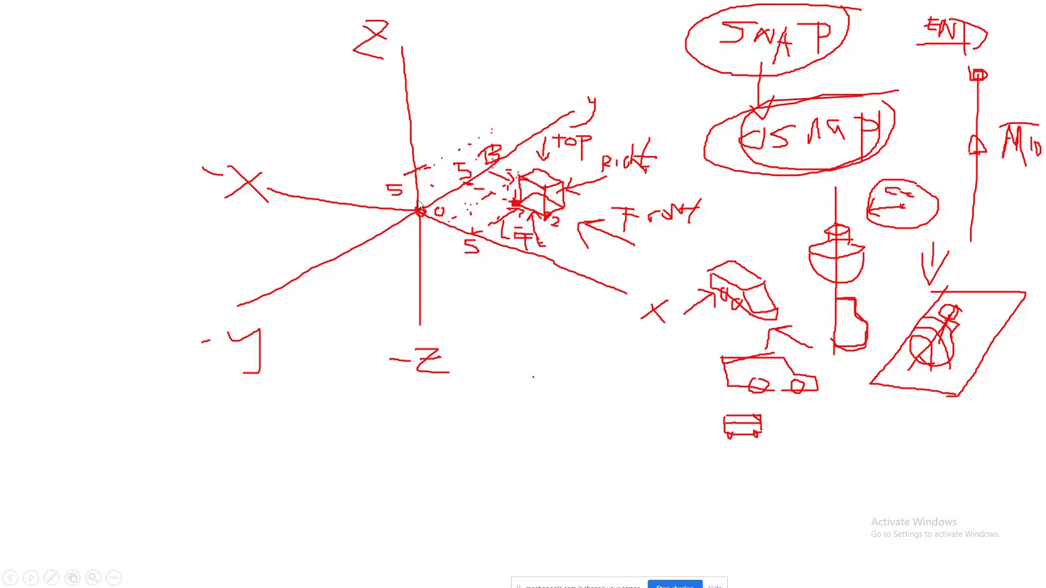
Step: End the slideshow keeping the ink annotations, then return to AutoCAD
key("Escape")
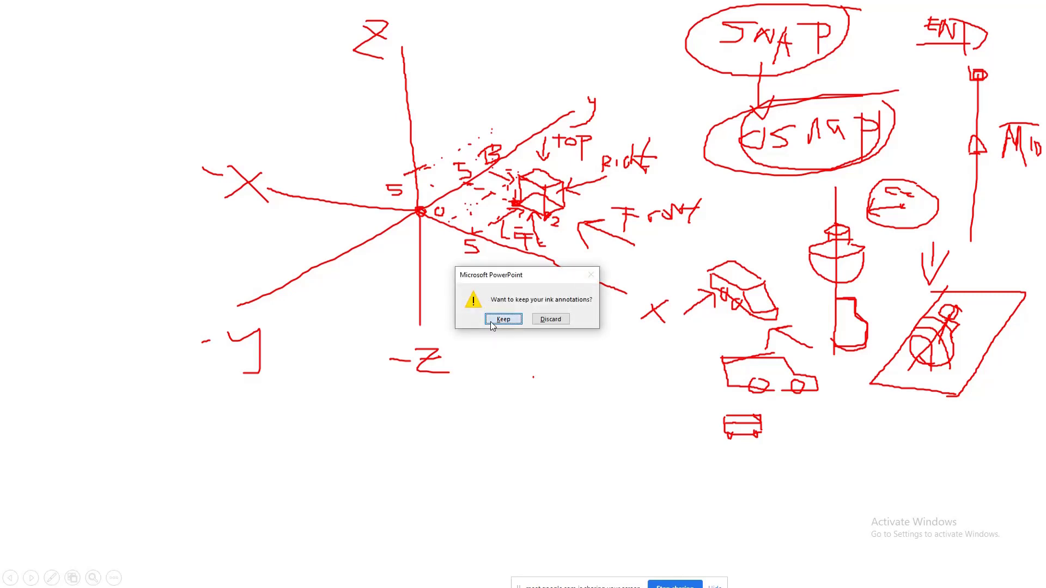
left_click(490, 321)
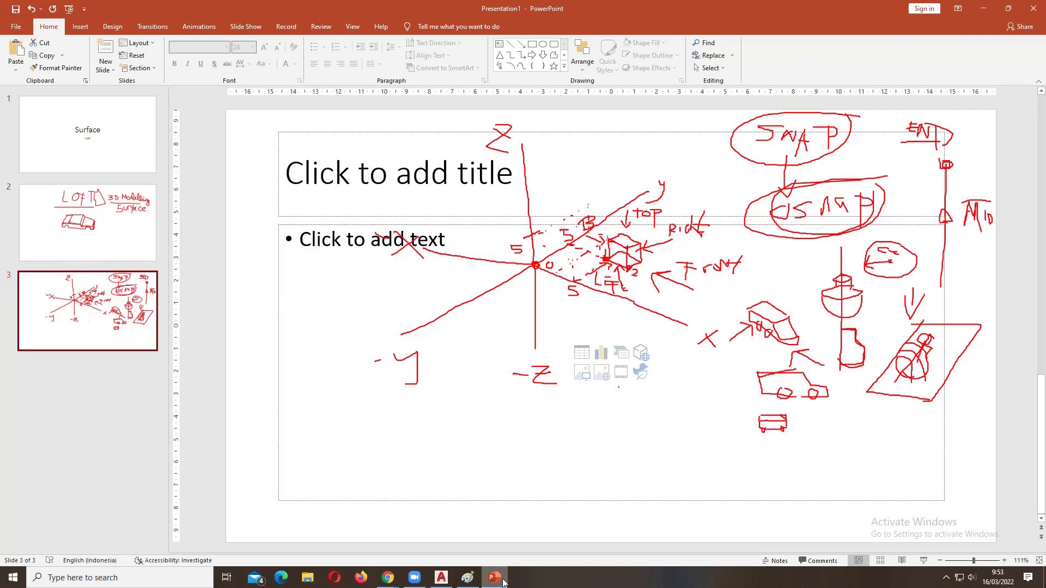
left_click(440, 579)
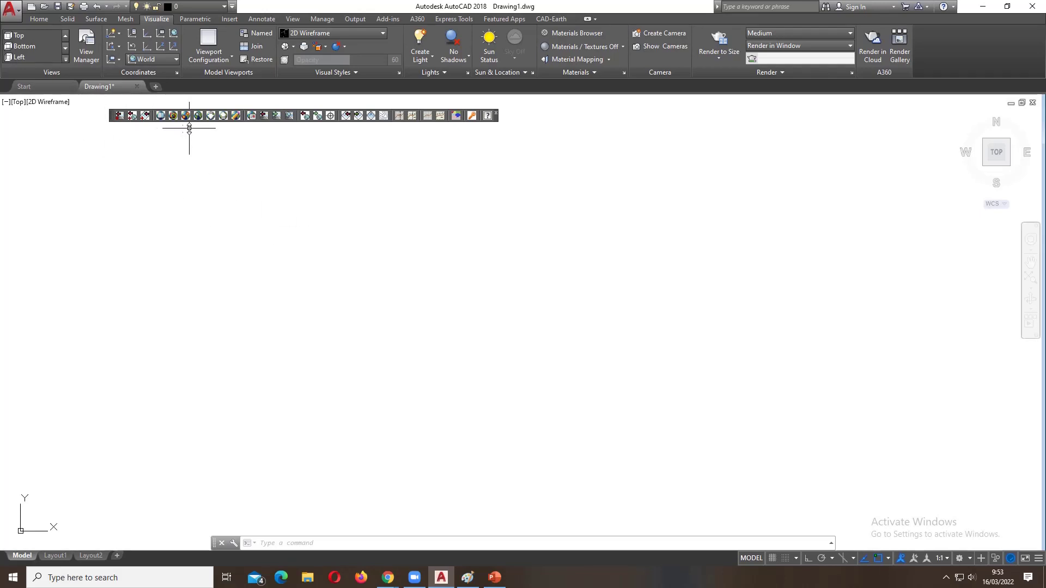
Step: Switch to the Left view and start a line at the outline's first point
left_click(66, 62)
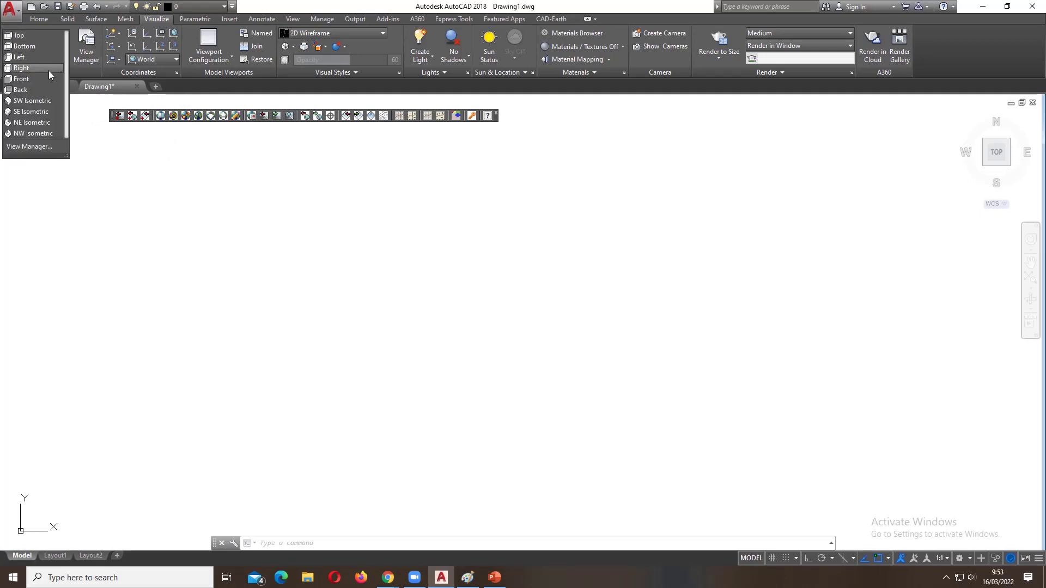
left_click(236, 205)
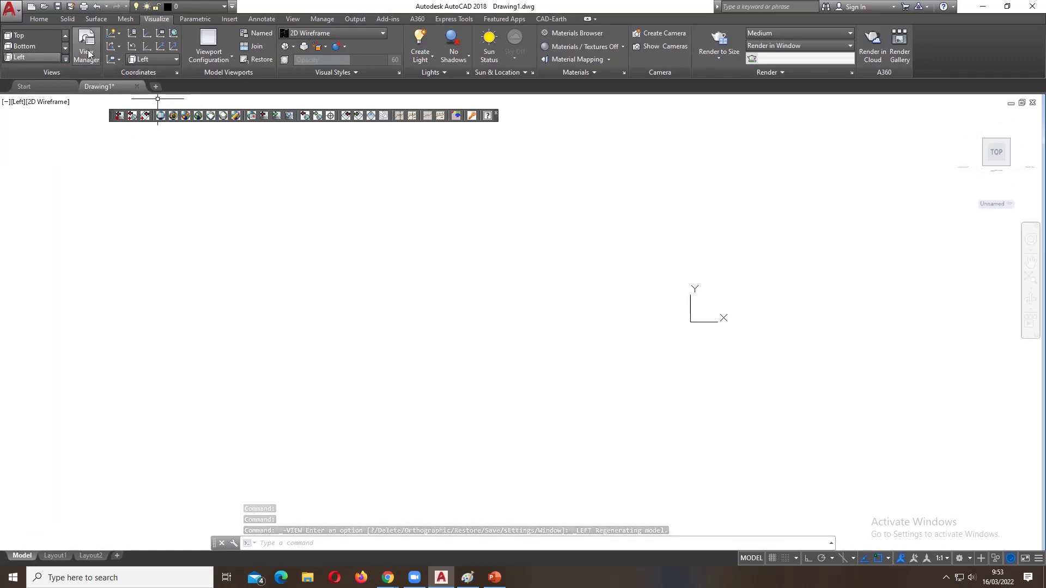
left_click(48, 20)
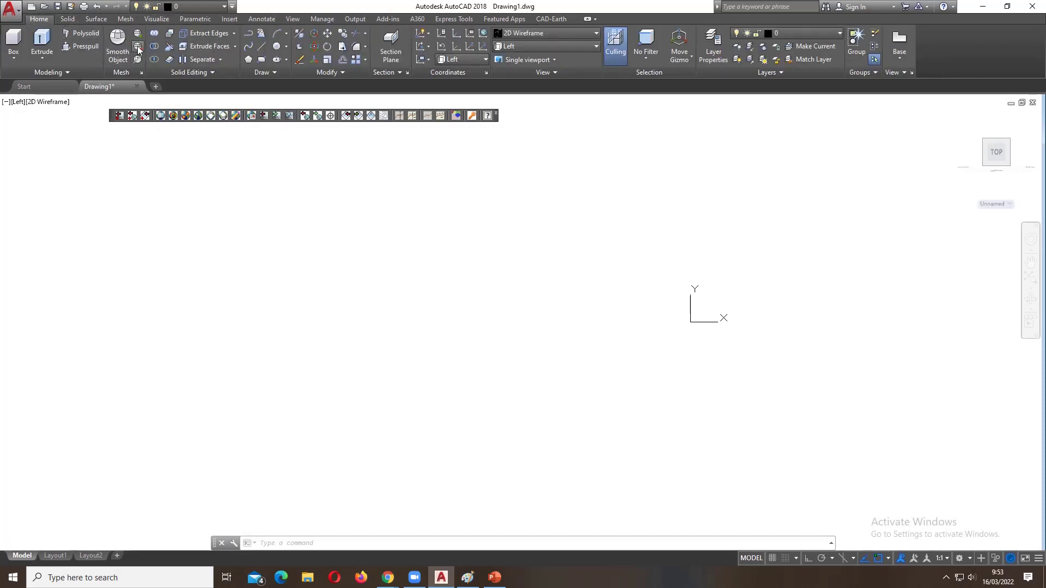
left_click(263, 46)
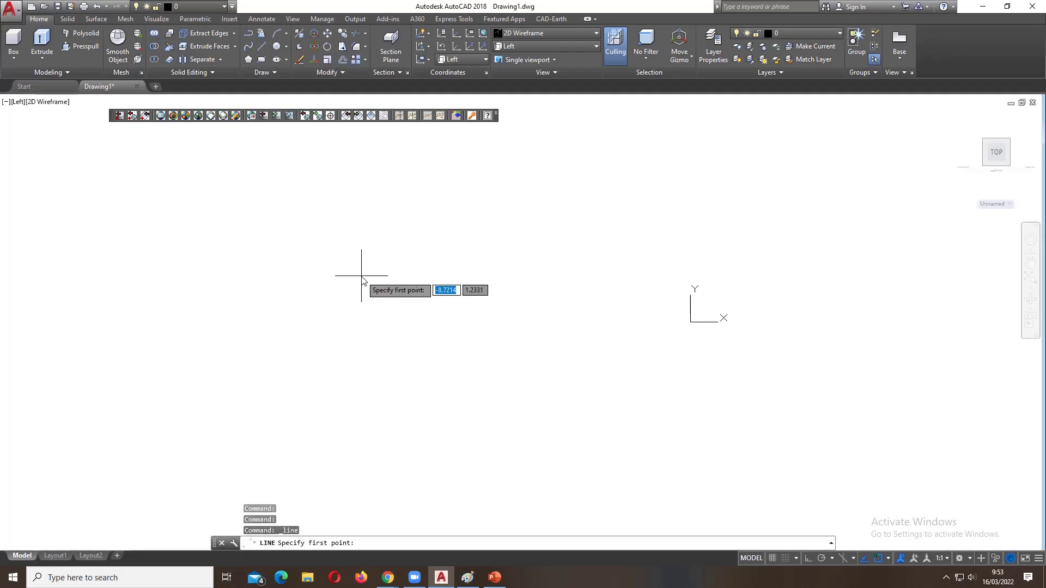
left_click(368, 227)
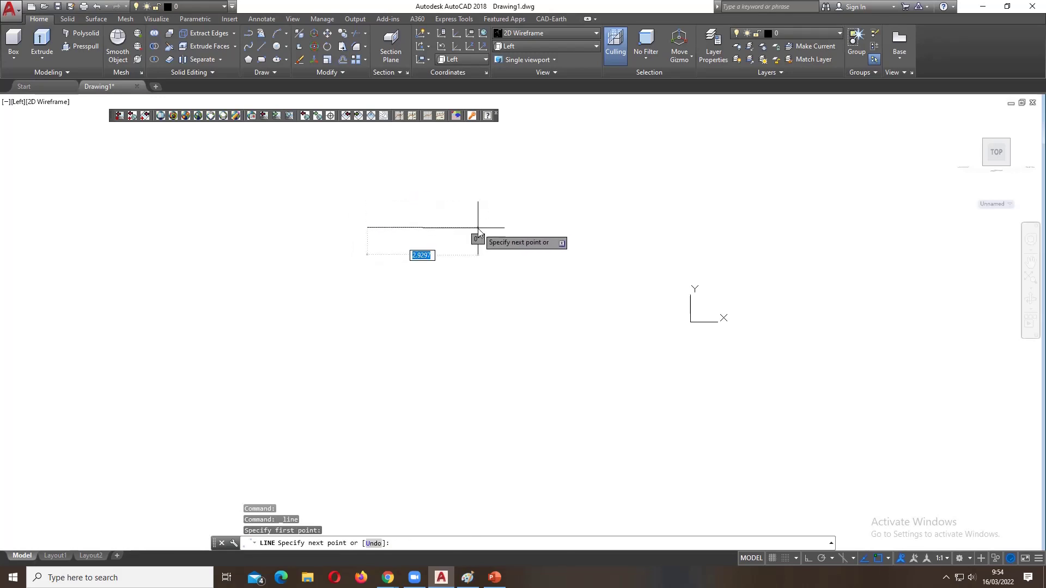
Step: With Ortho on, draw a horizontal segment of length 3, undoing a mistaken 5
key("F8")
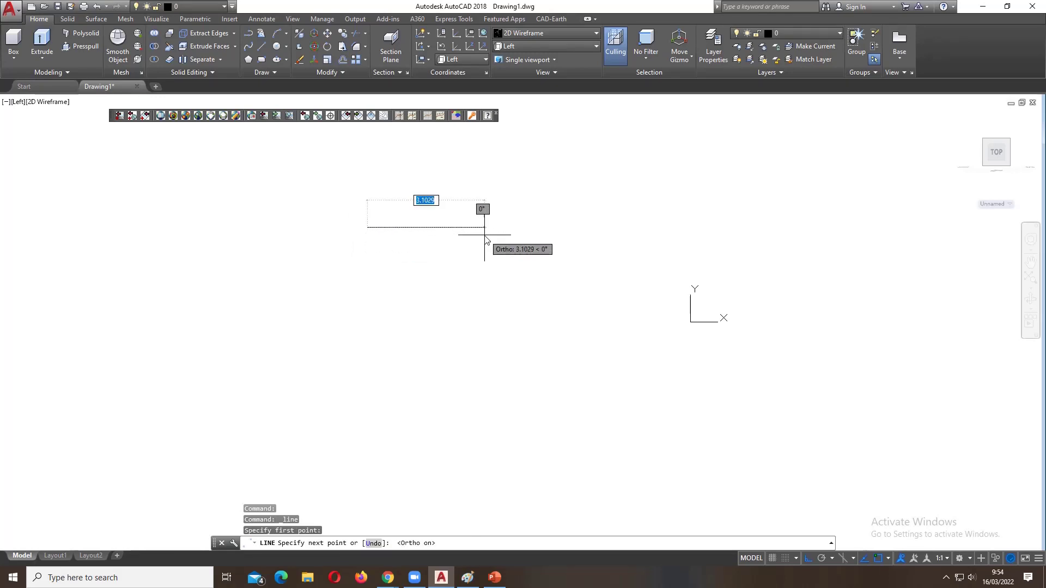
type("1")
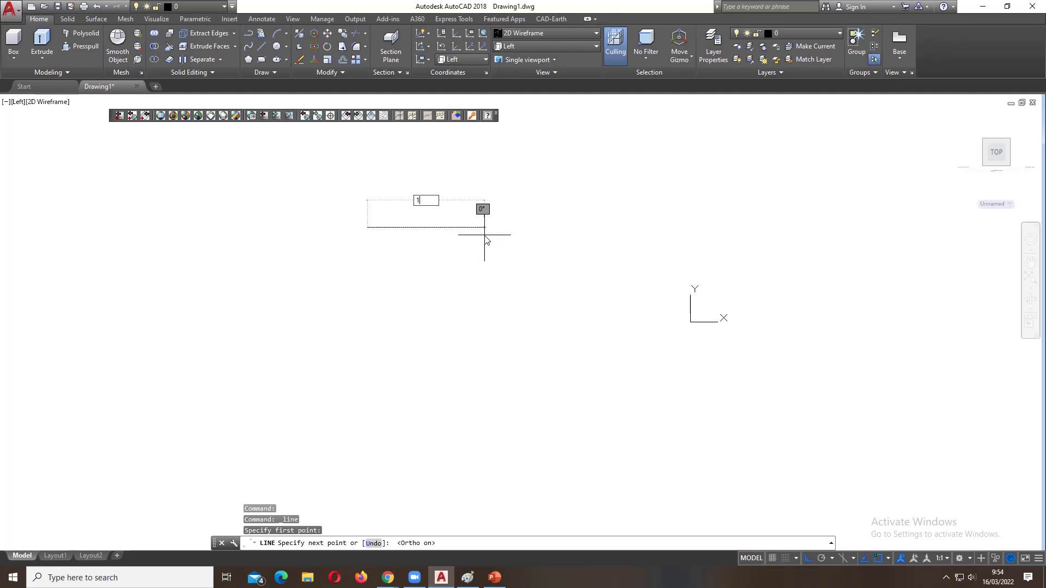
key("BackSpace")
type("5")
key("Return")
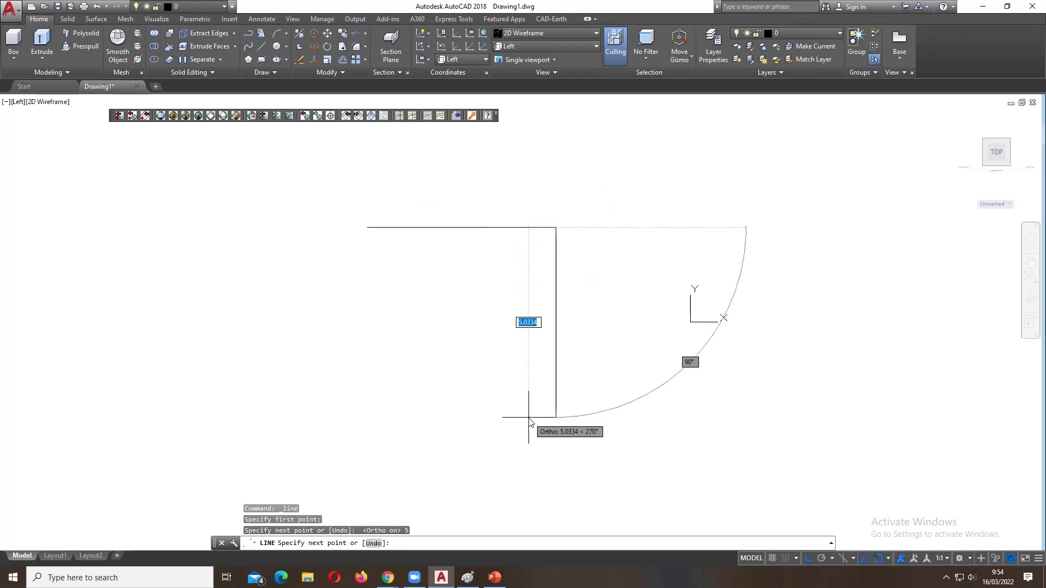
type("u")
key("Return")
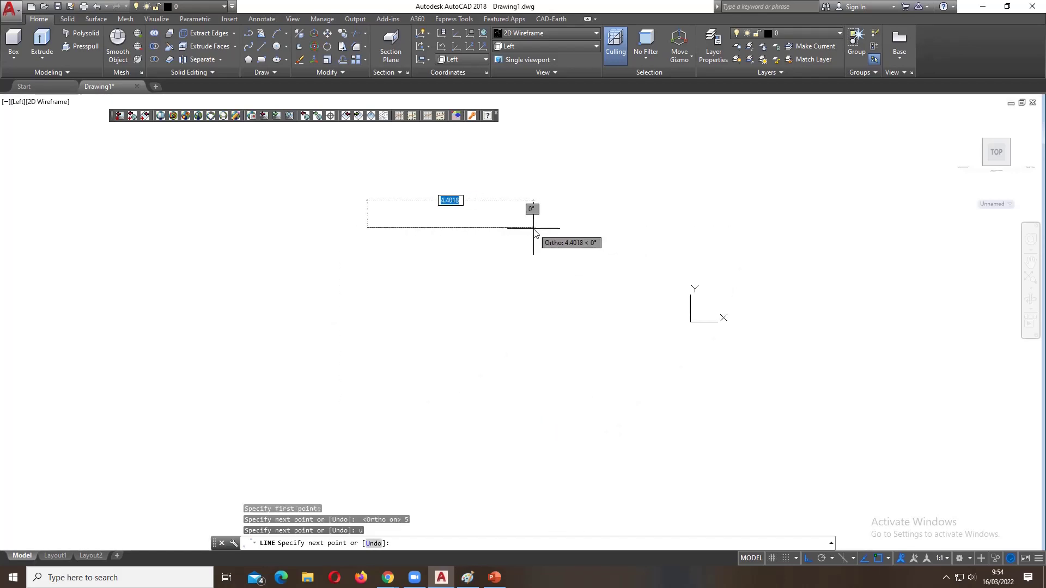
type("3")
key("Return")
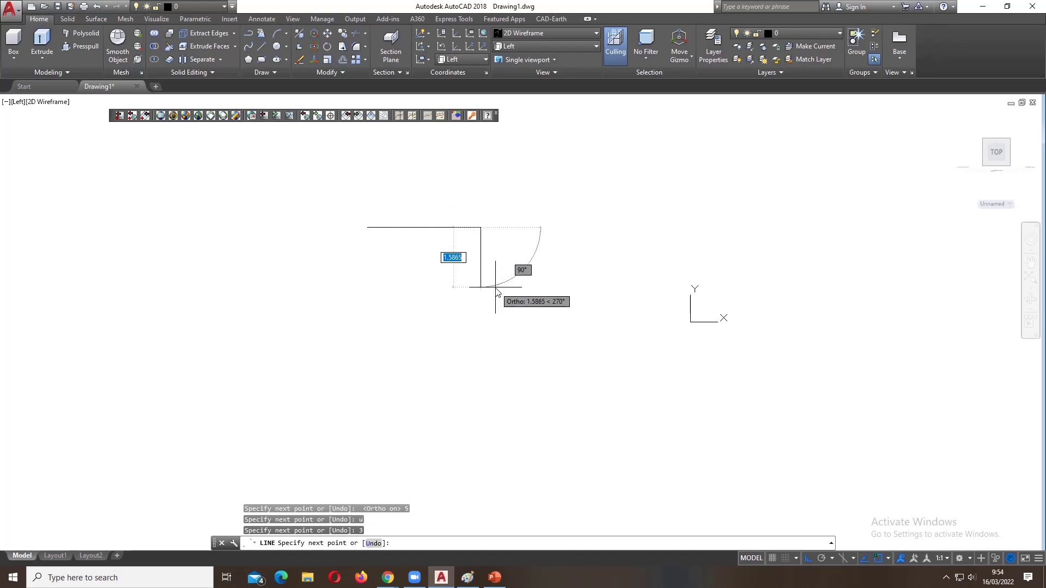
Step: With Ortho off, draw the sloping windscreen, a long shallow line and the next corner
key("F8")
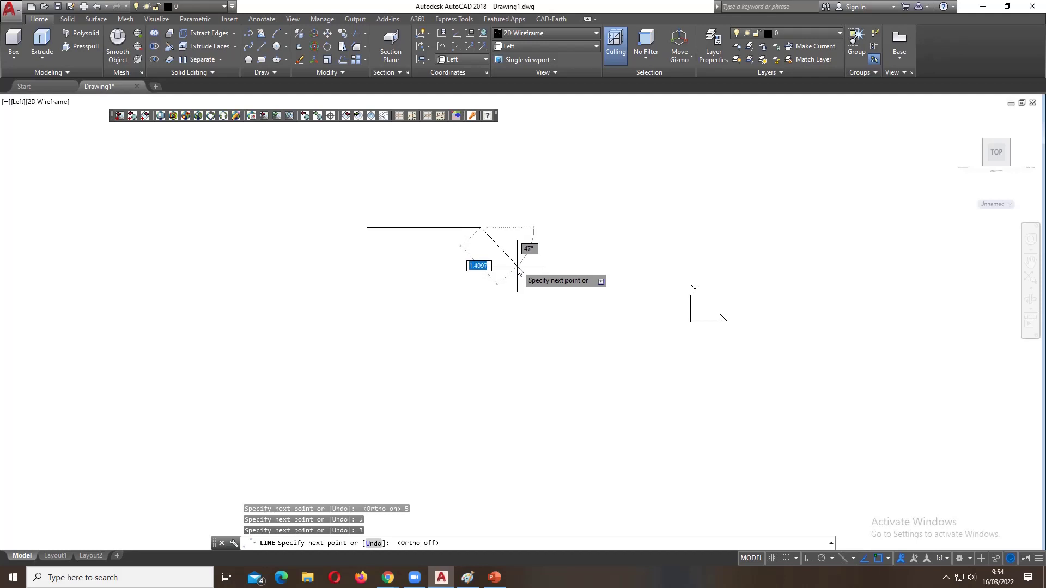
left_click(518, 266)
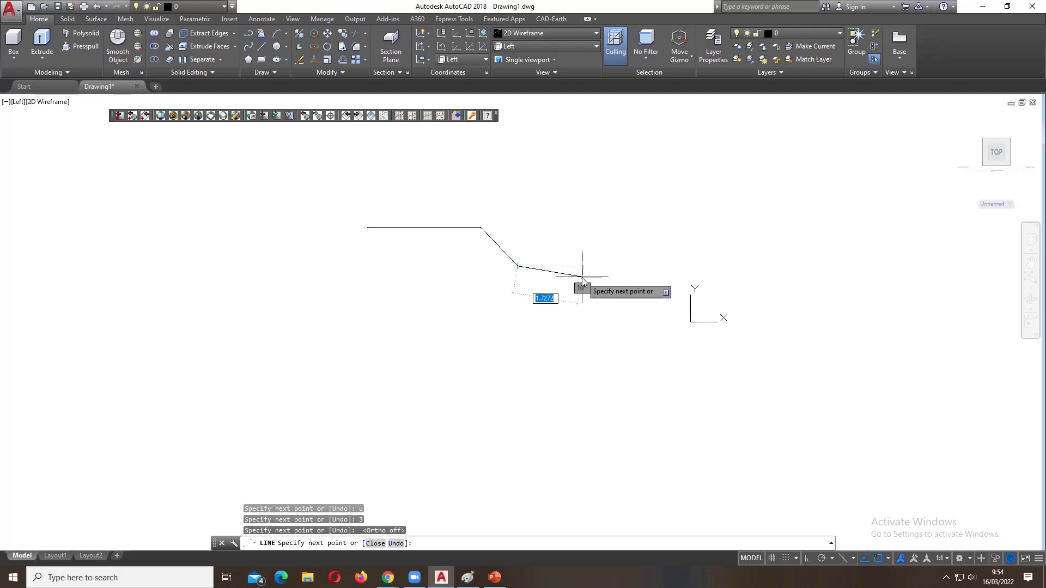
left_click(628, 275)
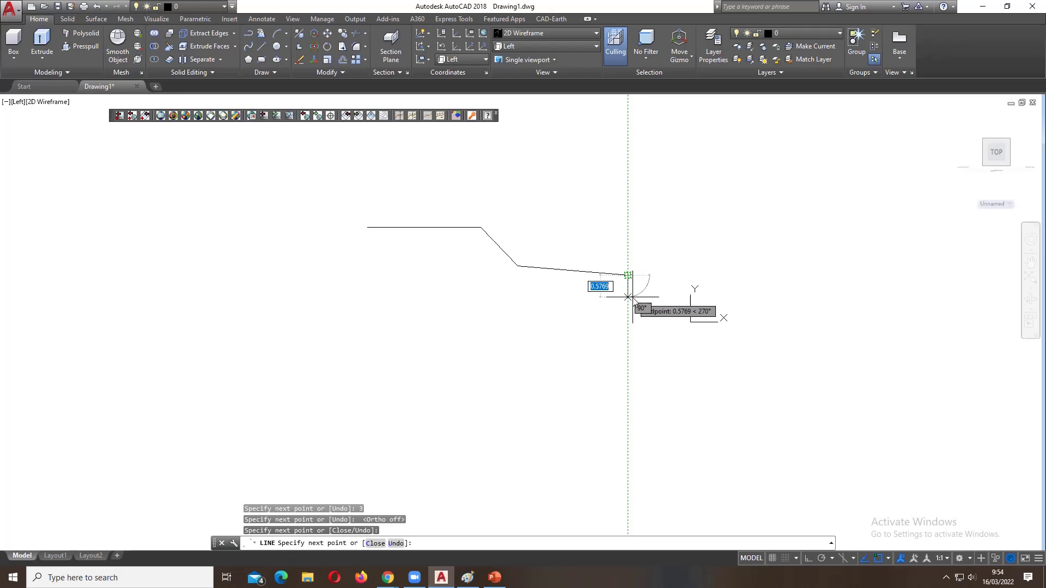
scroll(632, 301, "up", 3)
left_click(631, 299)
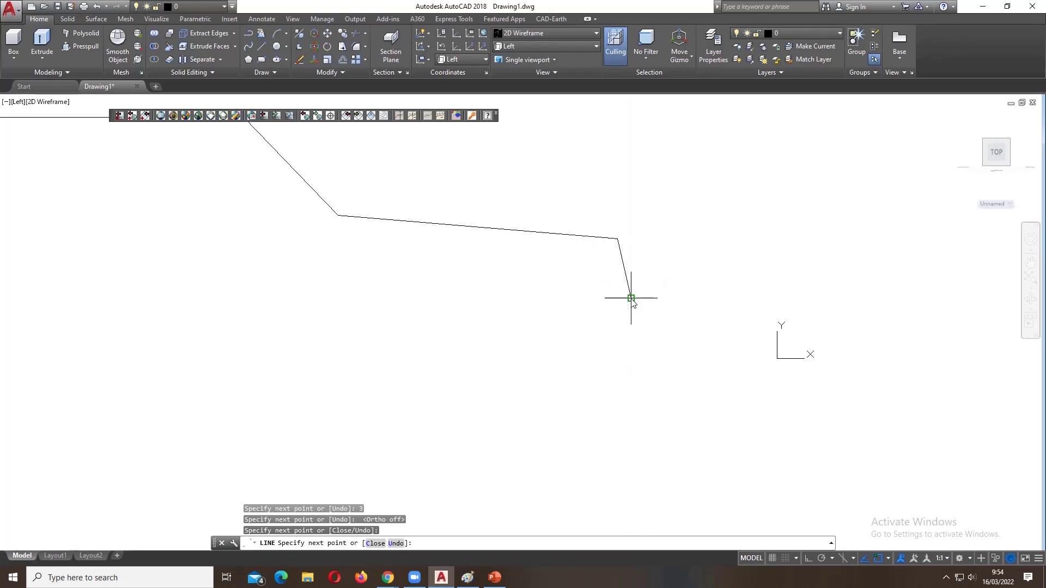
scroll(631, 299, "down", 2)
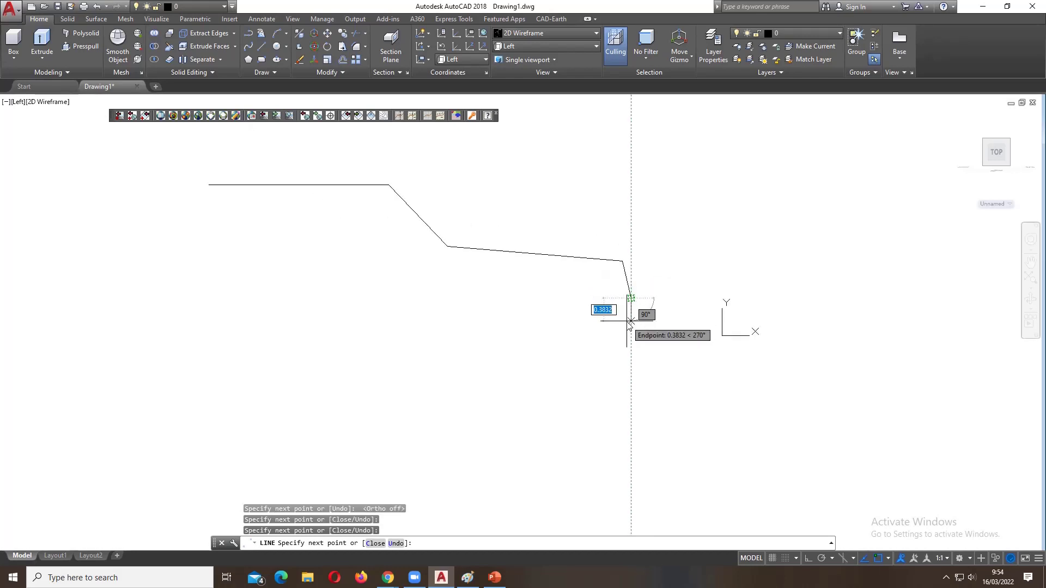
scroll(629, 323, "down", 3)
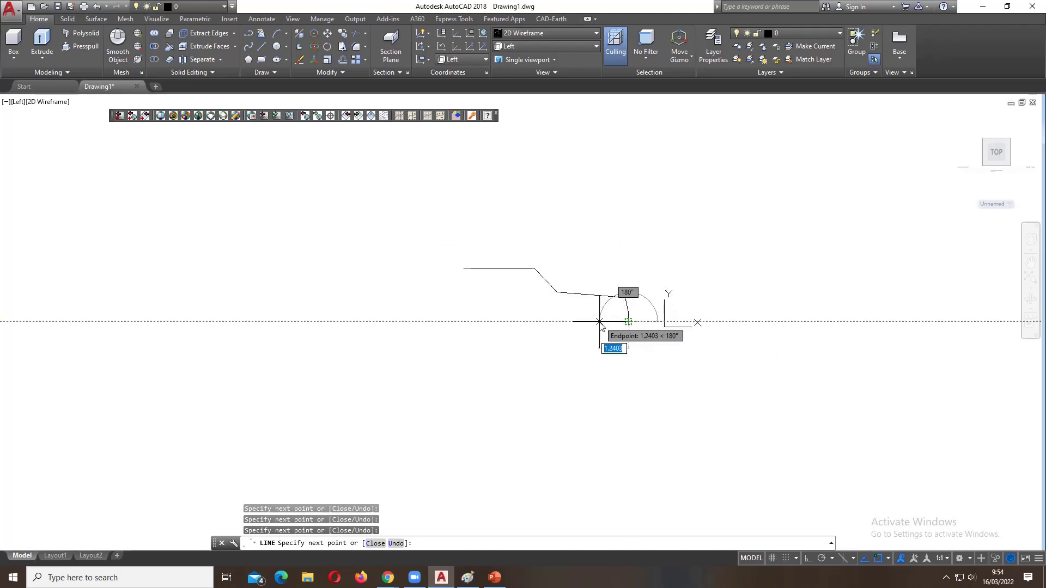
Step: Continue the outline along the rear underside into the rear wheel arch
left_click(599, 322)
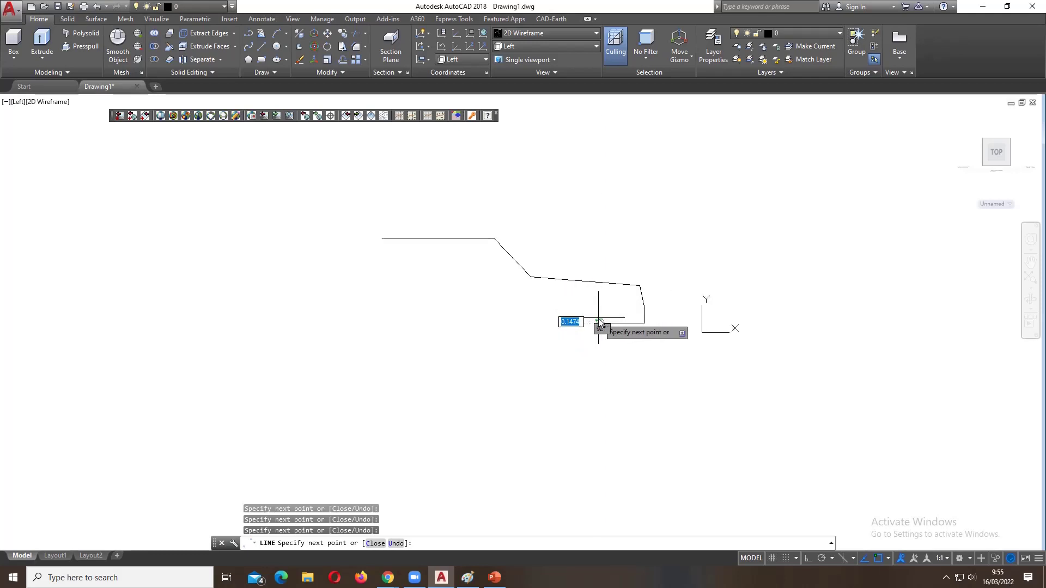
middle_click_drag(593, 313, 586, 309)
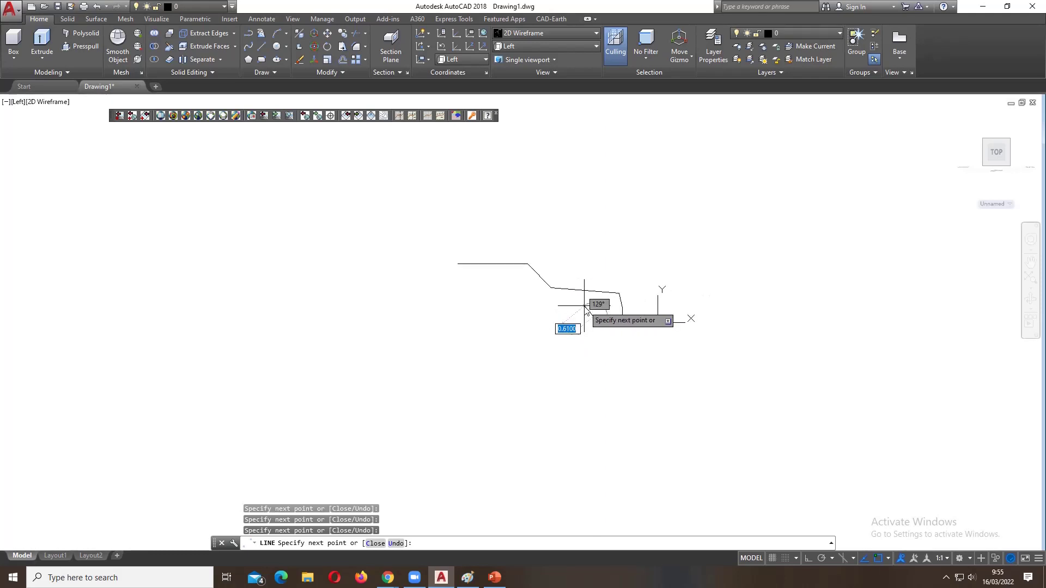
left_click(584, 308)
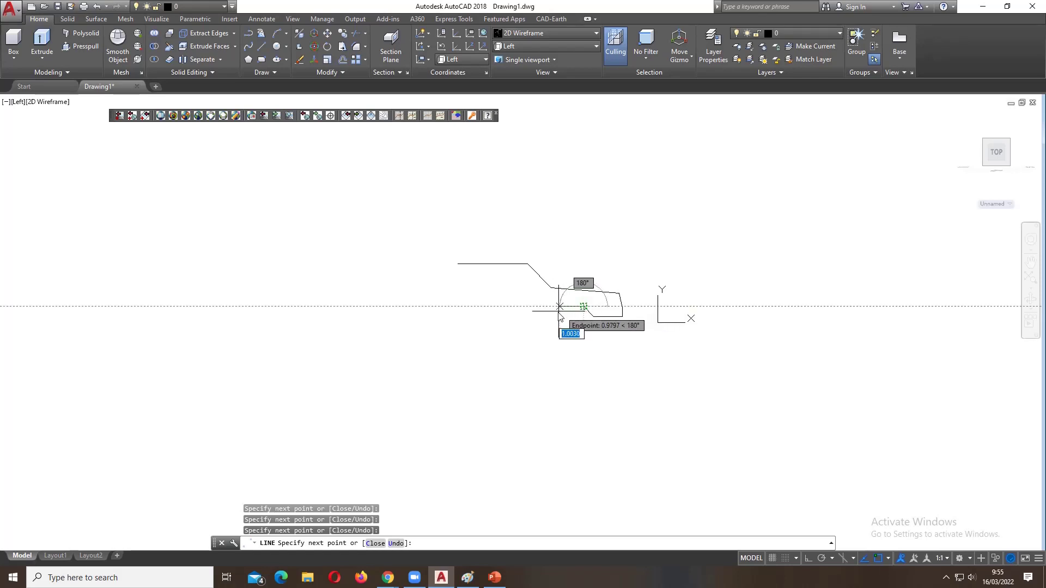
left_click(557, 307)
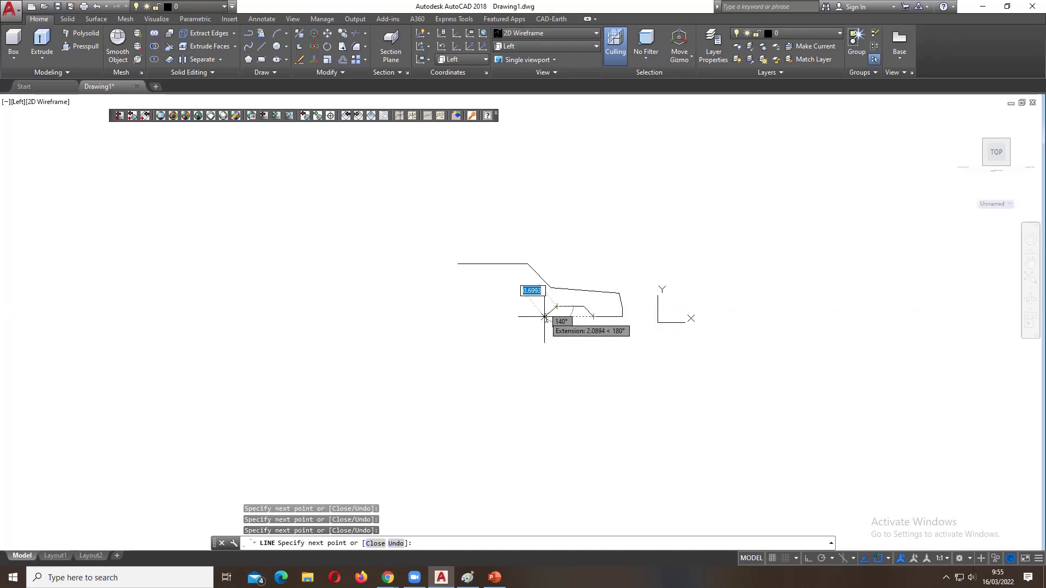
left_click(545, 318)
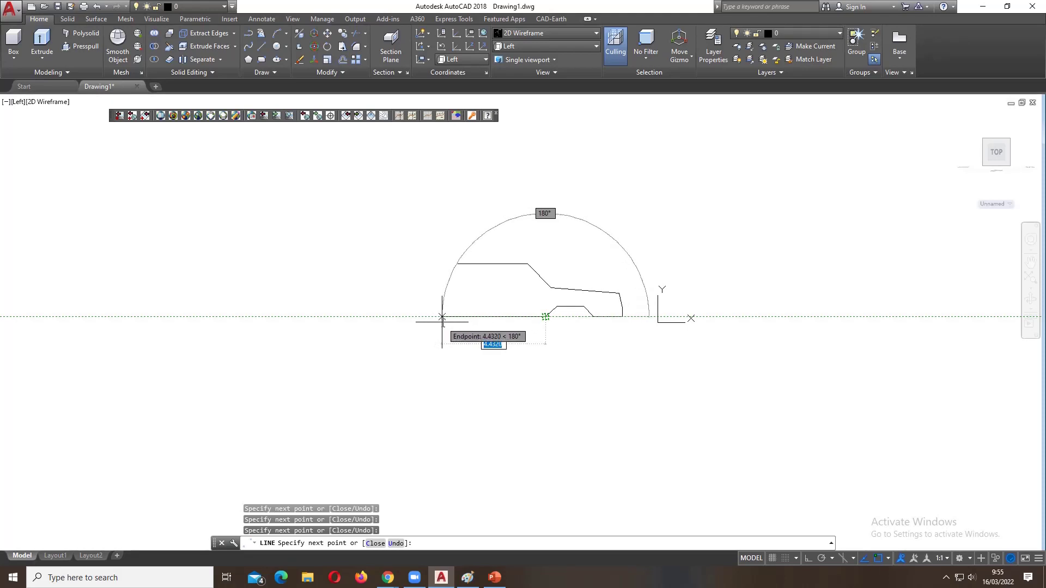
Step: Run the bottom edge forward and shape the front wheel arch back down to the base
left_click(441, 318)
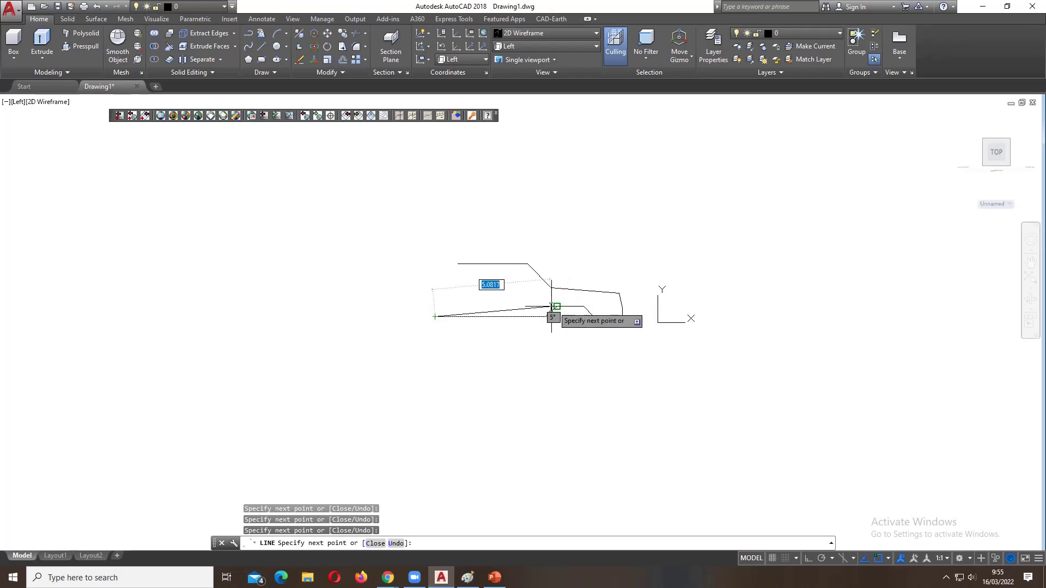
left_click(427, 306)
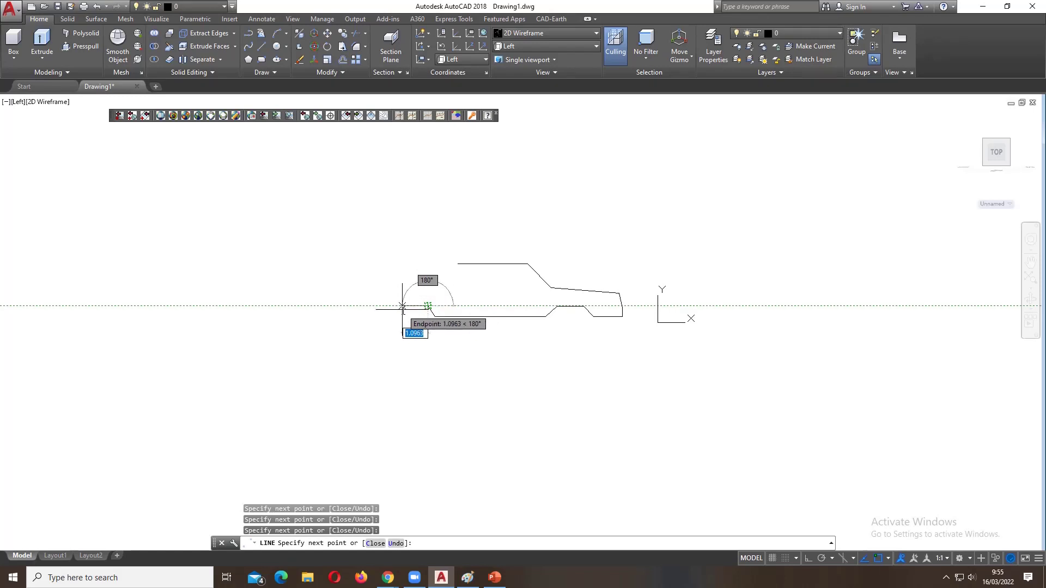
left_click(406, 308)
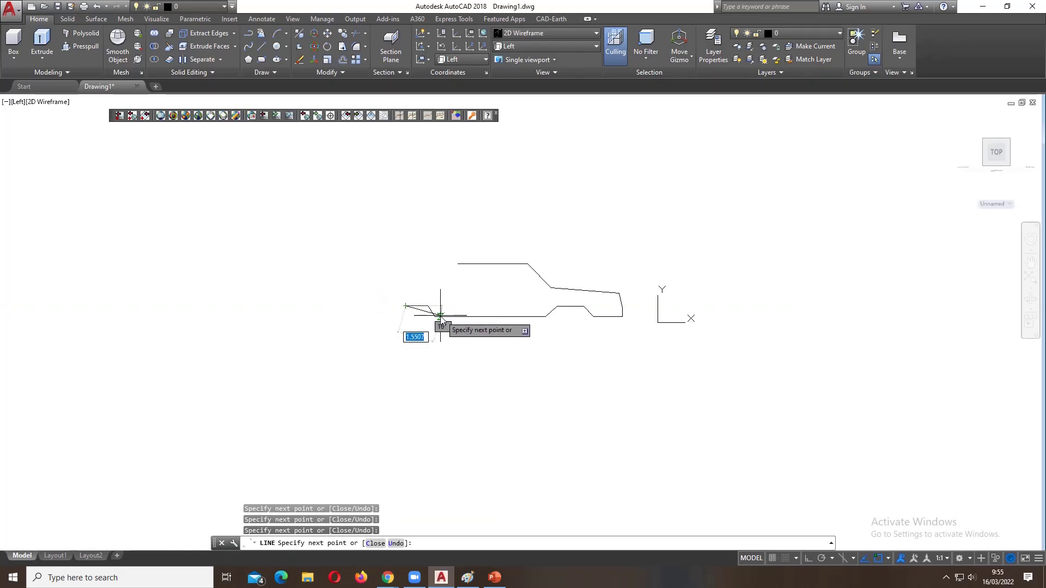
left_click(399, 316)
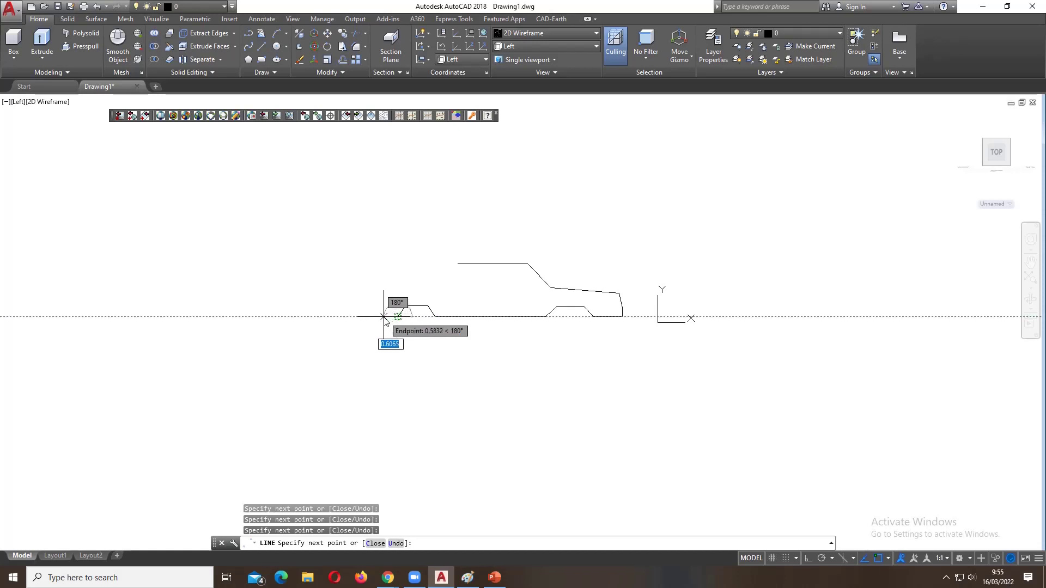
scroll(384, 316, "up", 4)
scroll(385, 311, "down", 4)
scroll(439, 309, "up", 4)
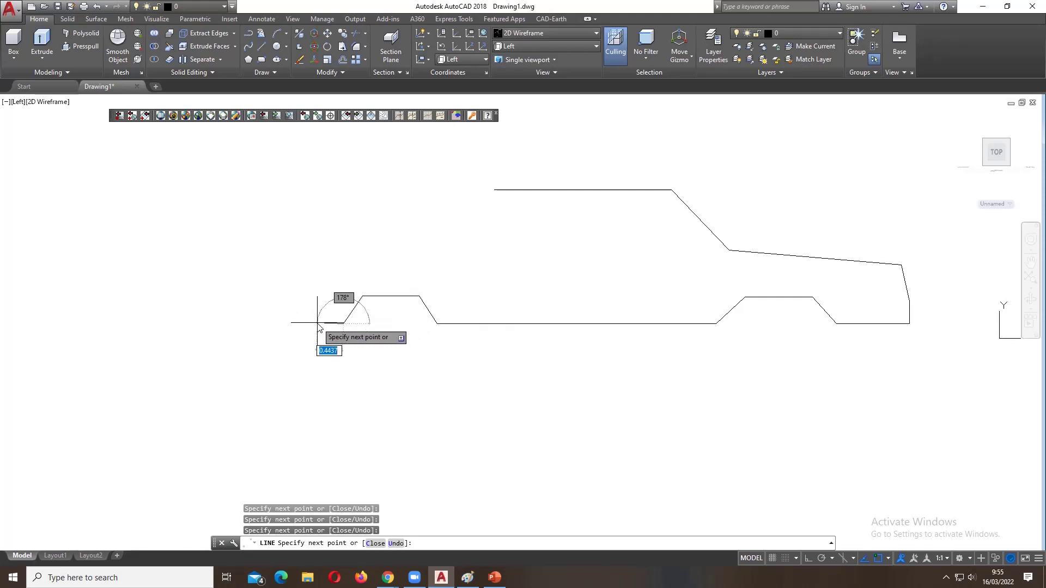
Step: With Ortho on, draw the front bottom corner, vertical nose and short bonnet, undoing one misplaced segment
key("F8")
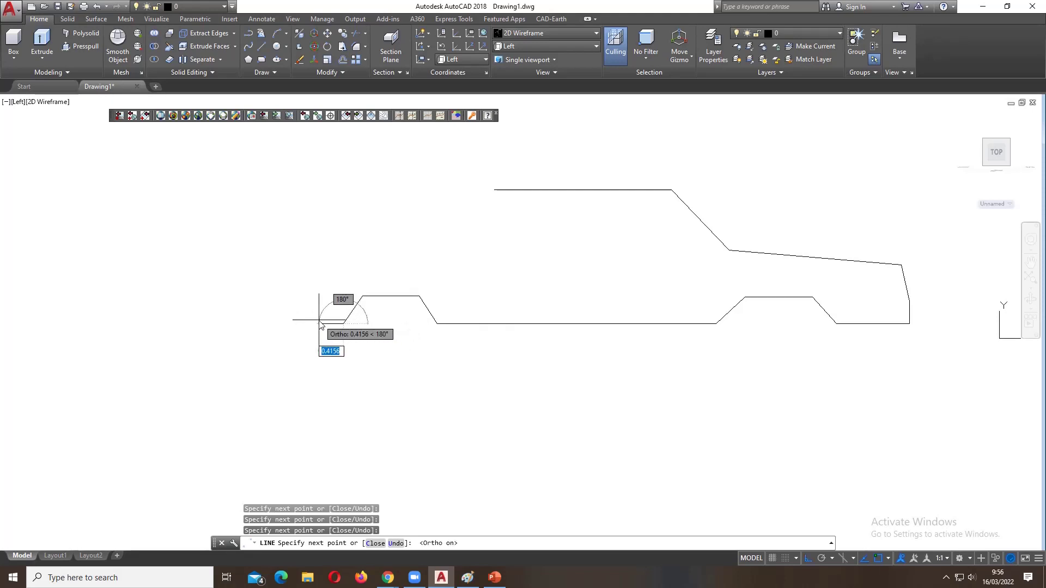
left_click(319, 323)
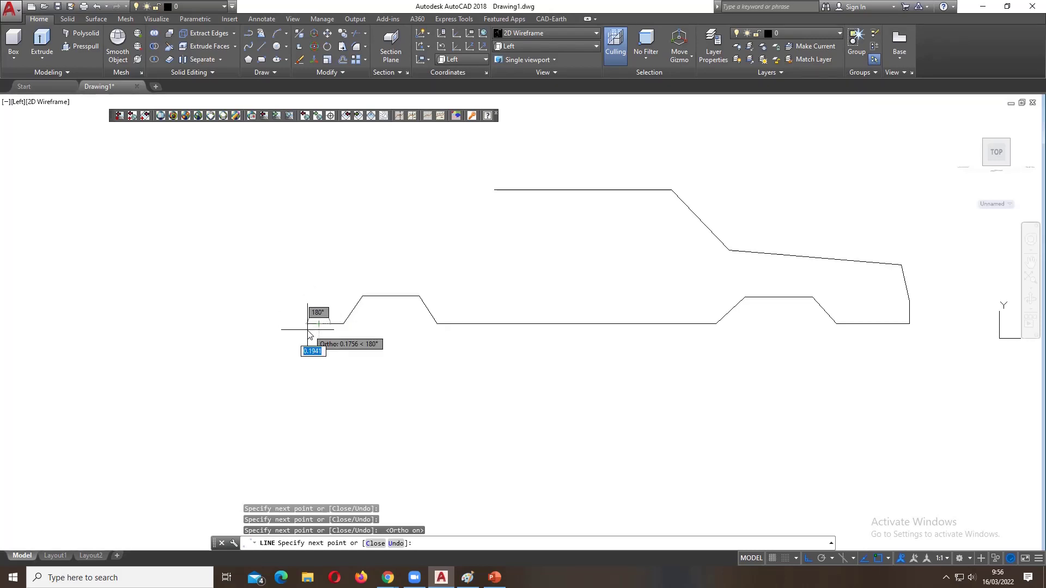
type("u")
key("Return")
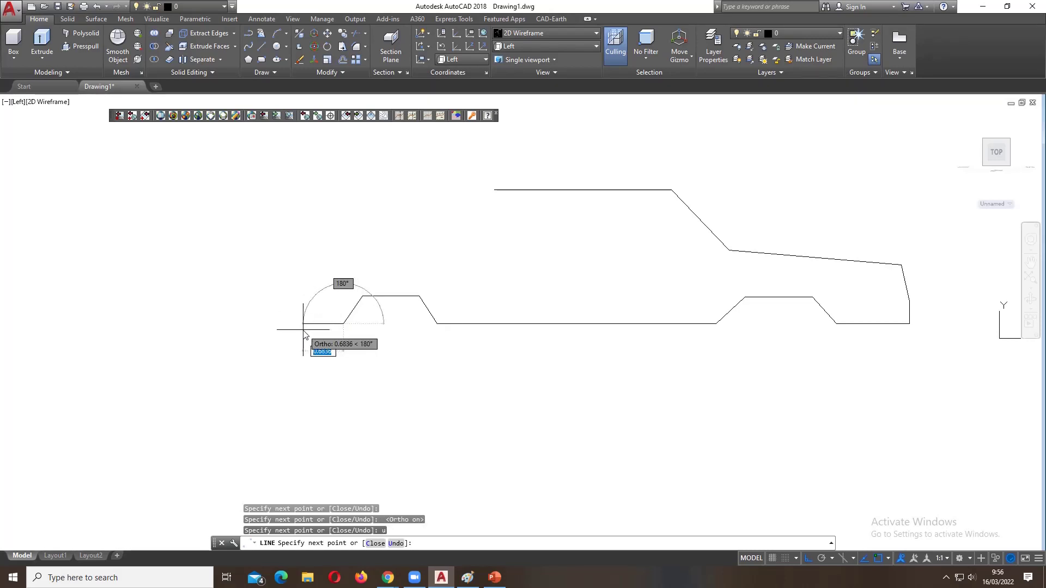
left_click(293, 327)
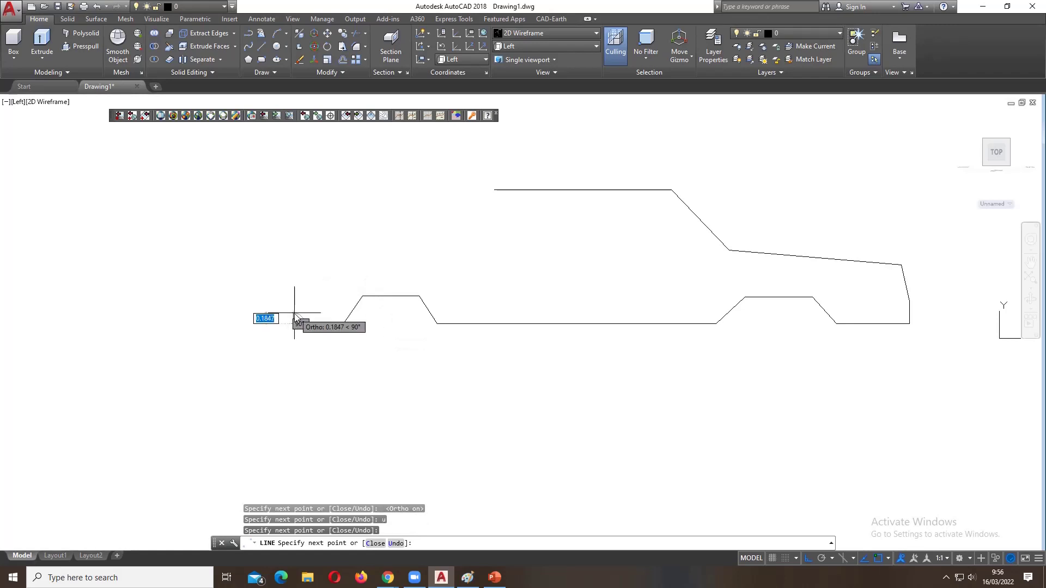
left_click(293, 265)
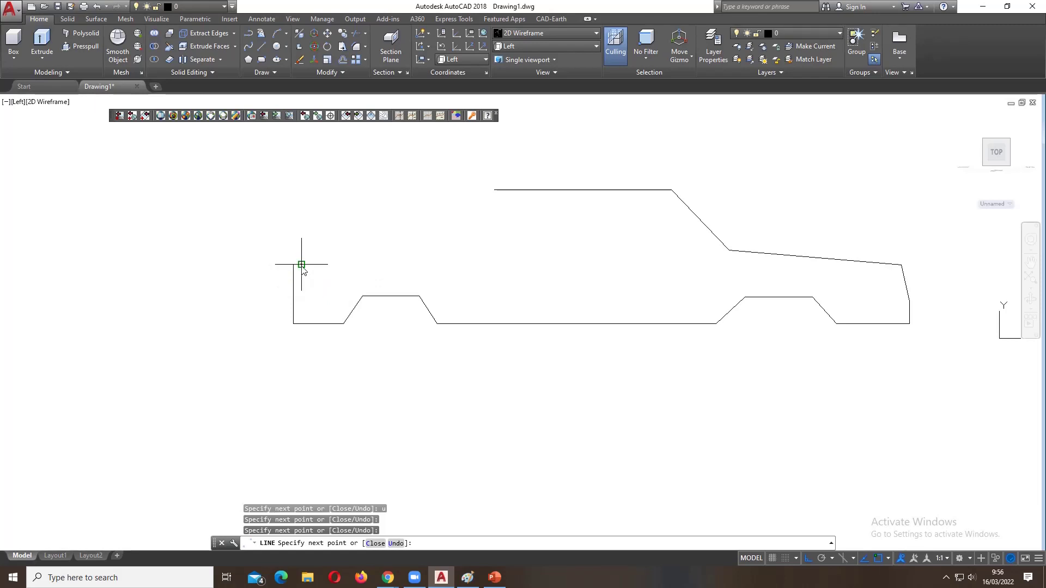
left_click(302, 265)
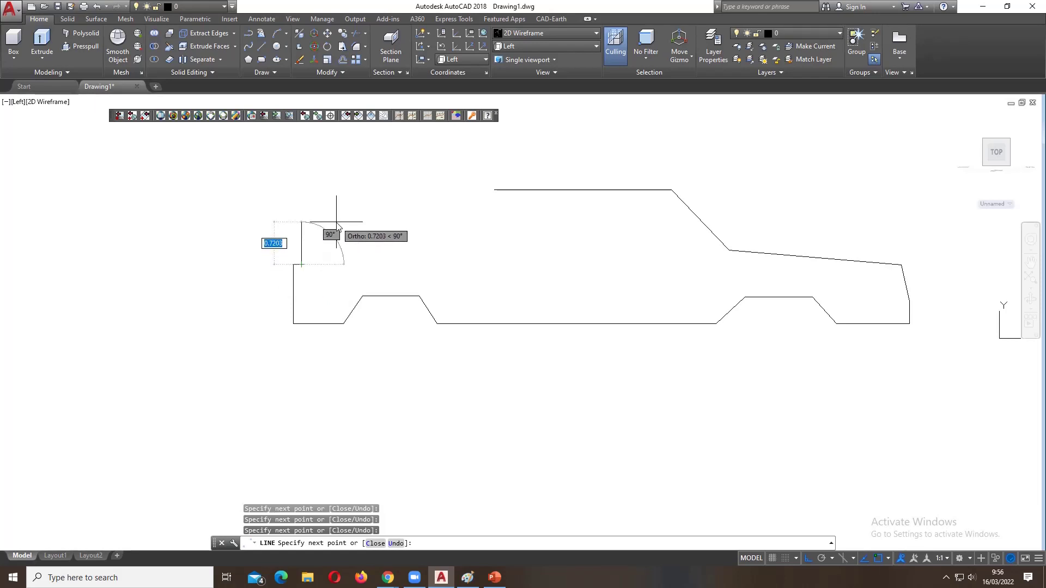
Step: With Ortho off, draw the slanted windscreen up to roof height and end the line
key("F8")
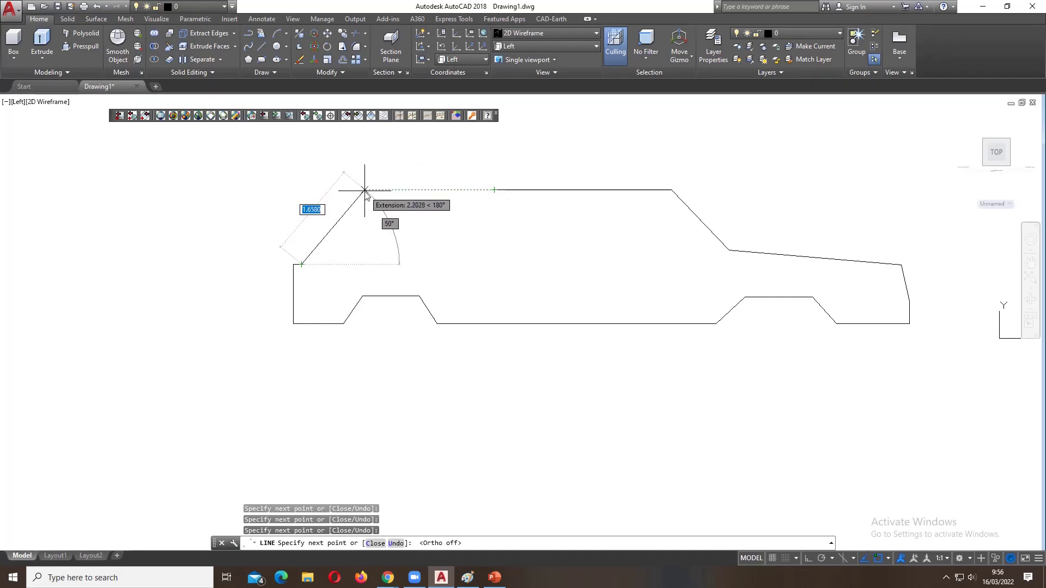
left_click(365, 190)
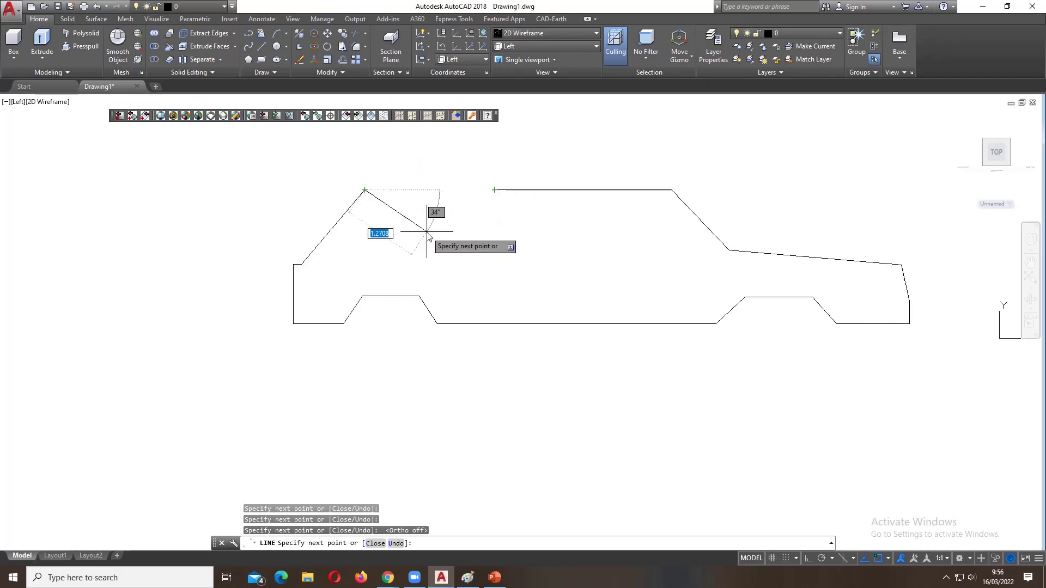
key("Return")
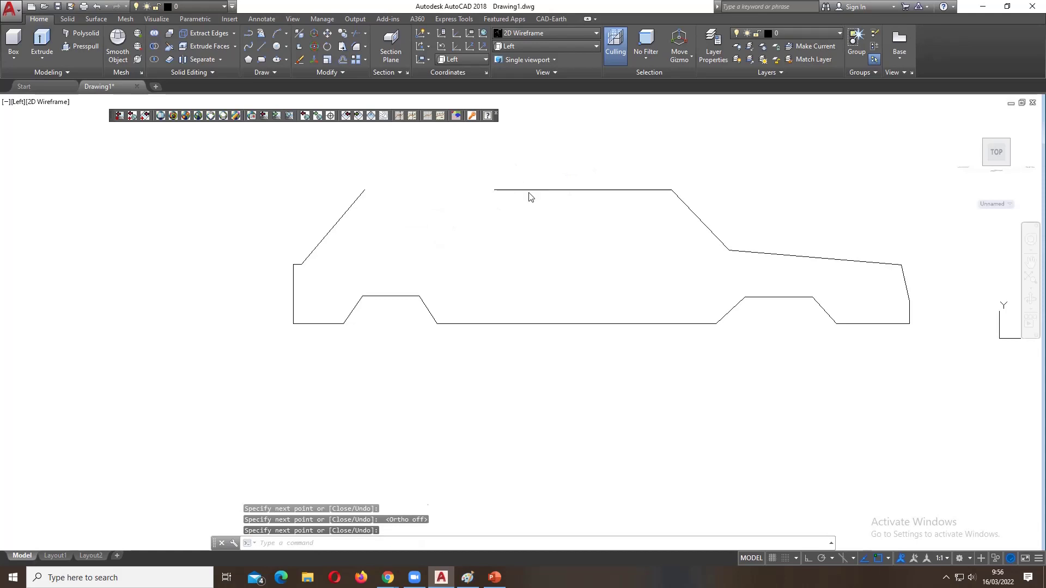
left_click(500, 190)
Step: Stretch the roof line's left end onto the windscreen's top endpoint to close the outline
left_click(495, 191)
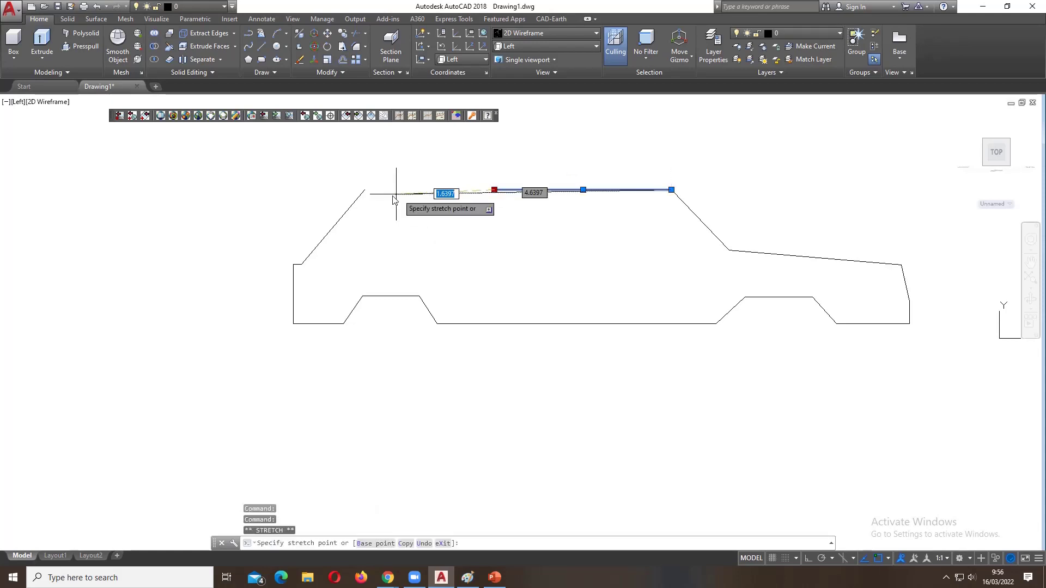
left_click(365, 190)
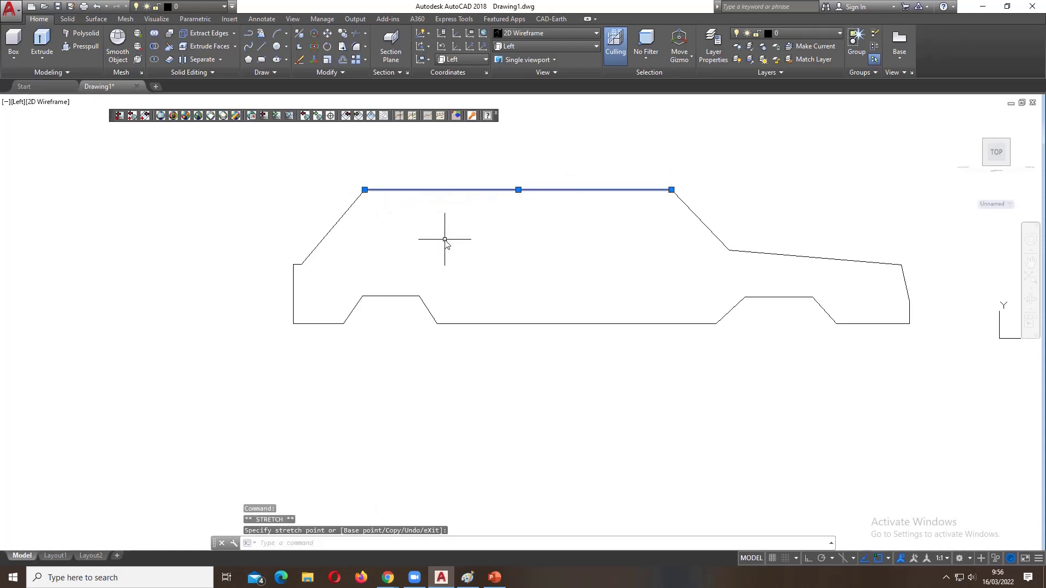
key("Escape")
key("Escape")
scroll(428, 292, "down", 5)
scroll(511, 306, "up", 4)
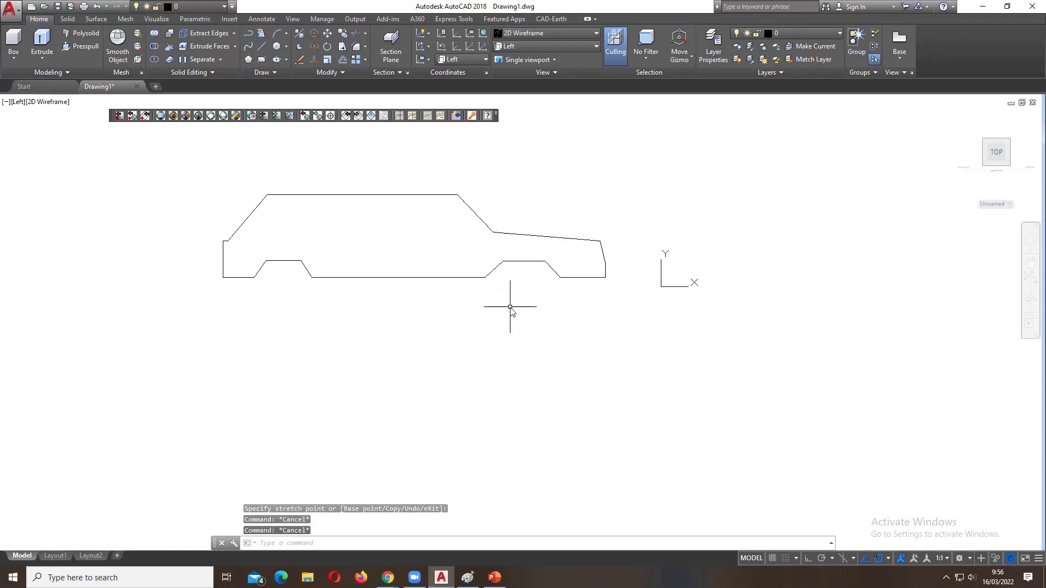
scroll(311, 177, "up", 2)
type("f")
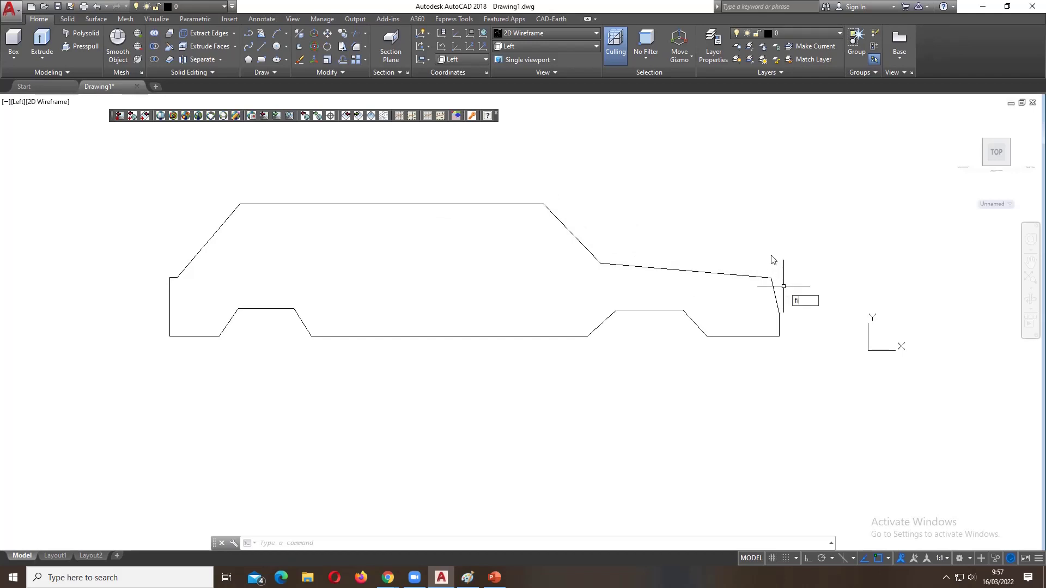
type("ll")
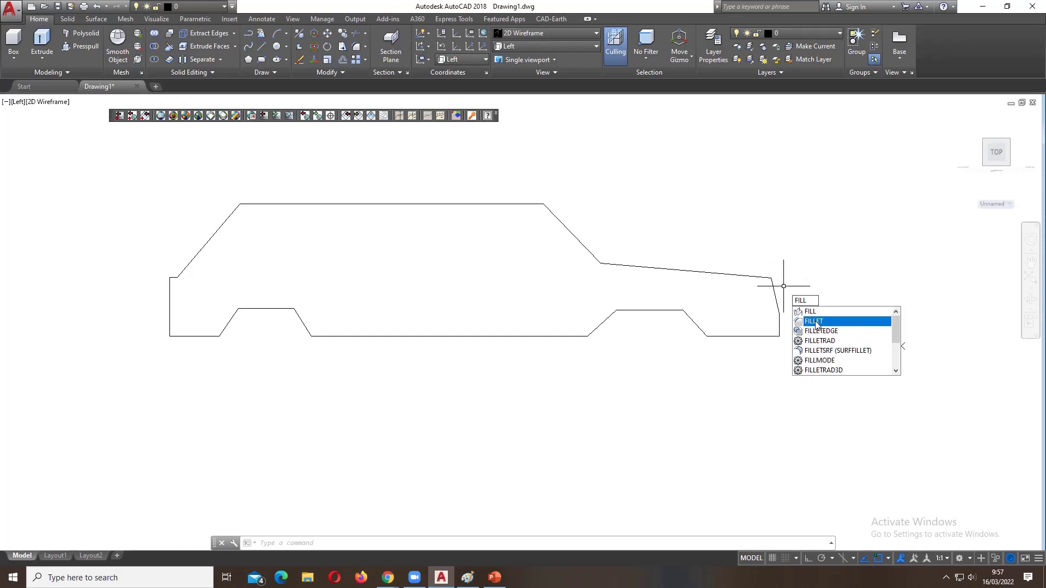
left_click(813, 321)
type("r")
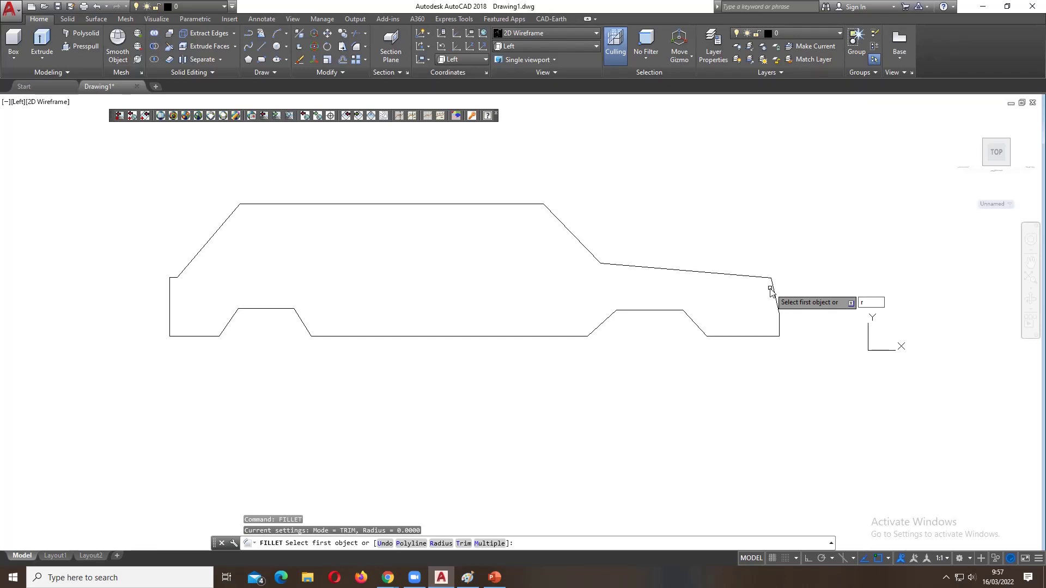
key("Return")
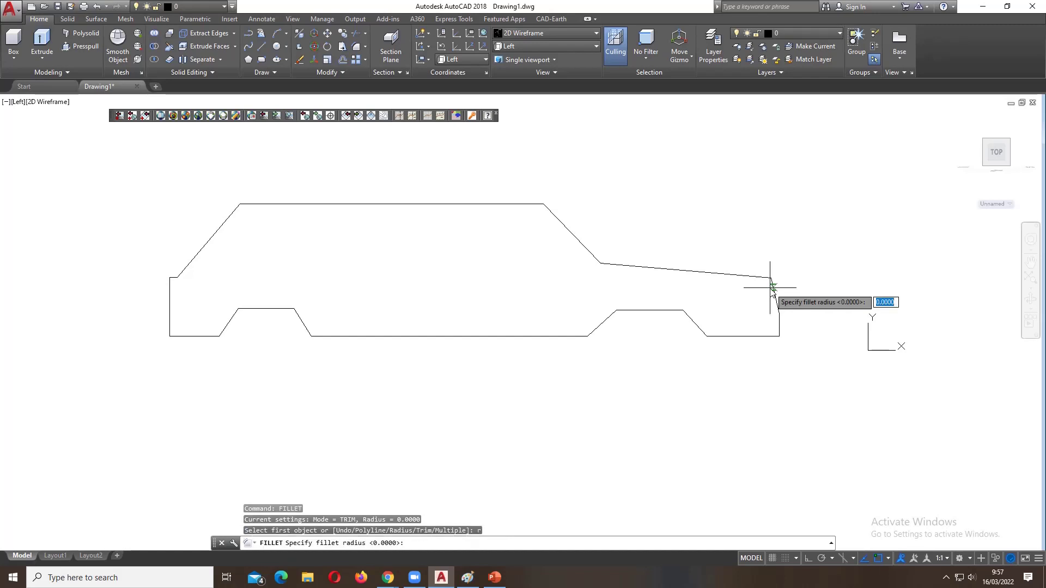
type("2")
key("Return")
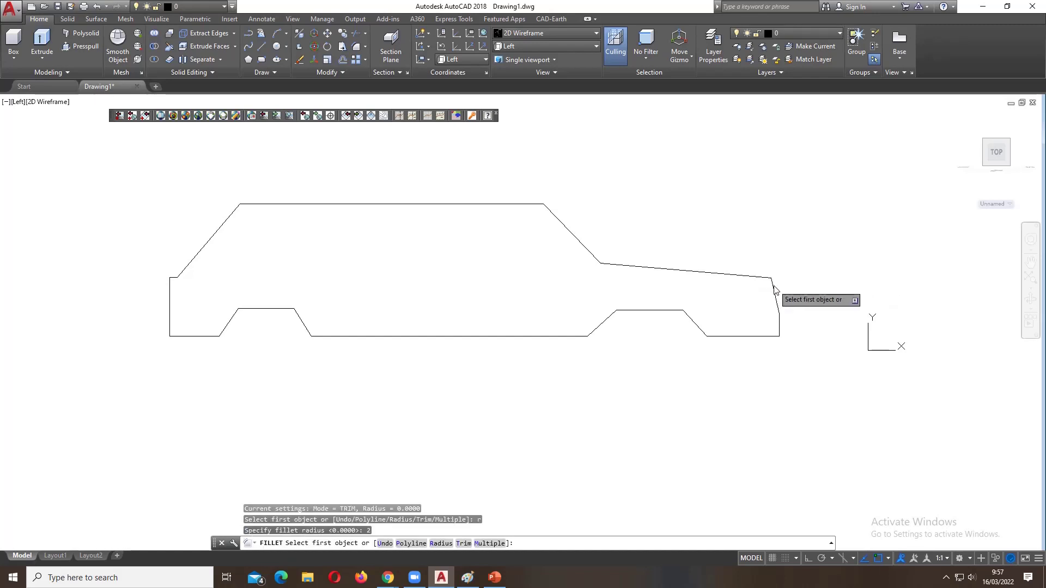
left_click(774, 290)
left_click(765, 277)
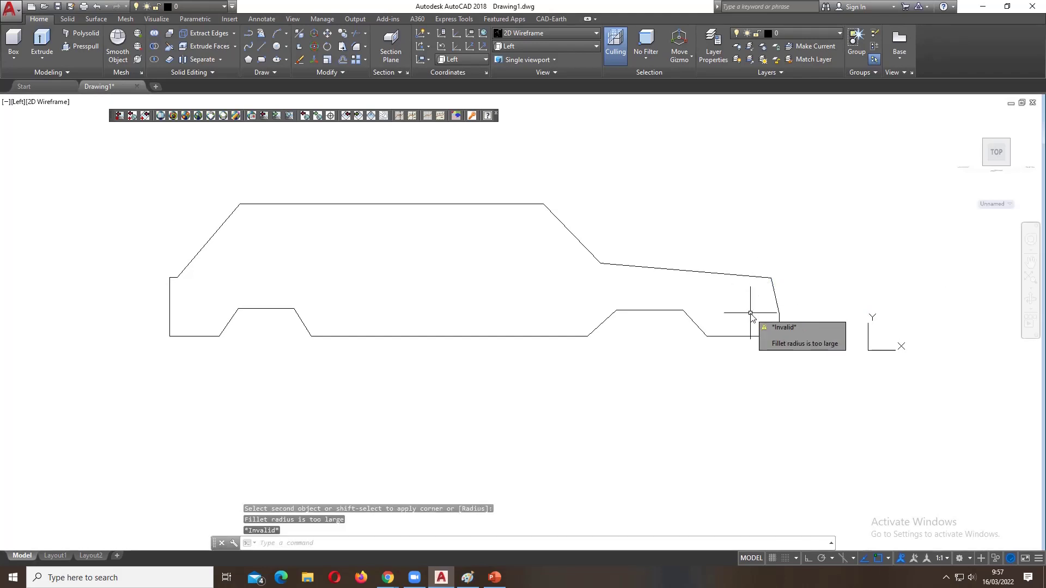
scroll(766, 276, "up", 4)
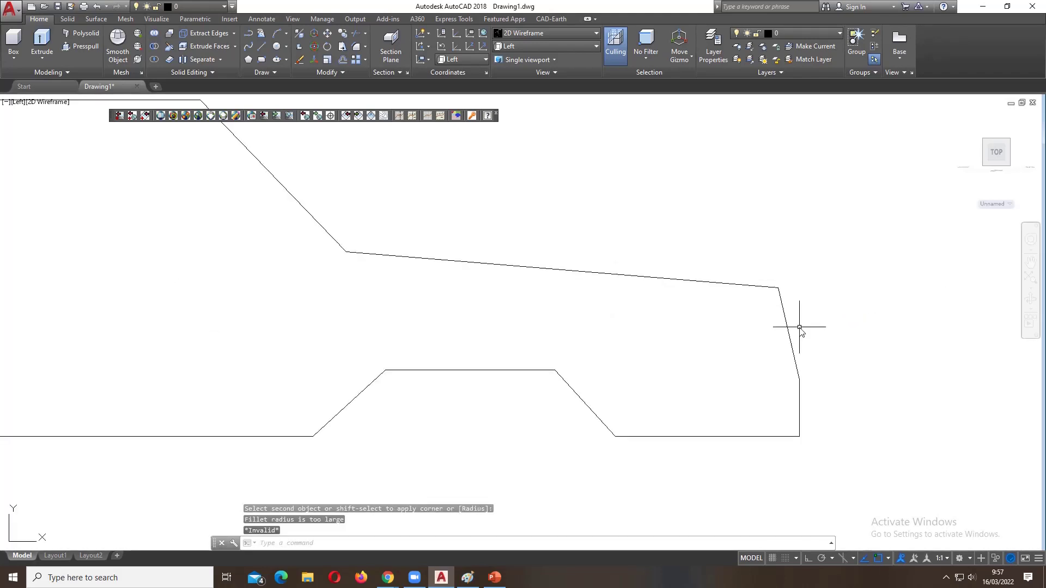
key("Return")
type("r")
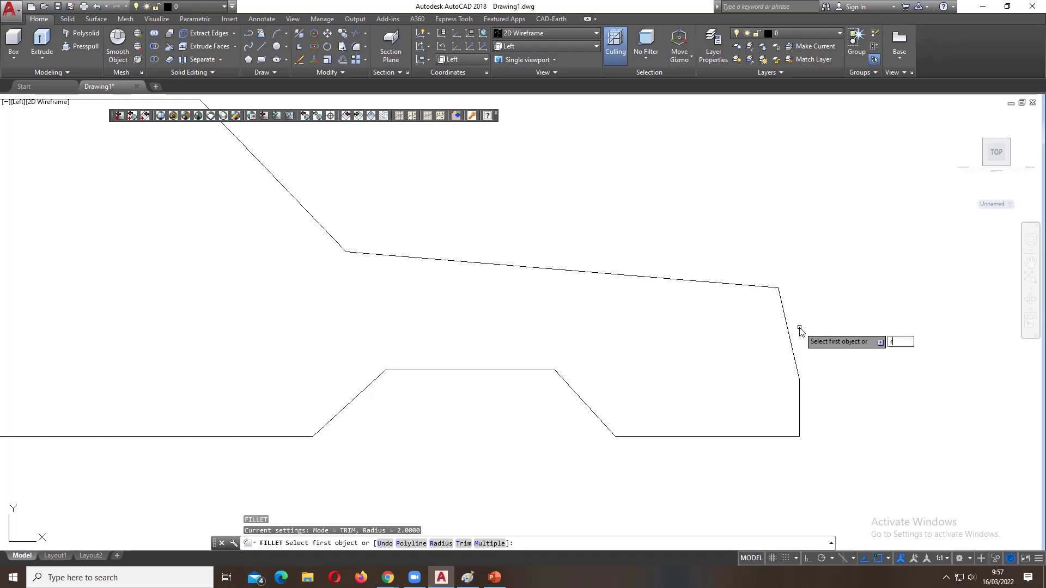
key("Return")
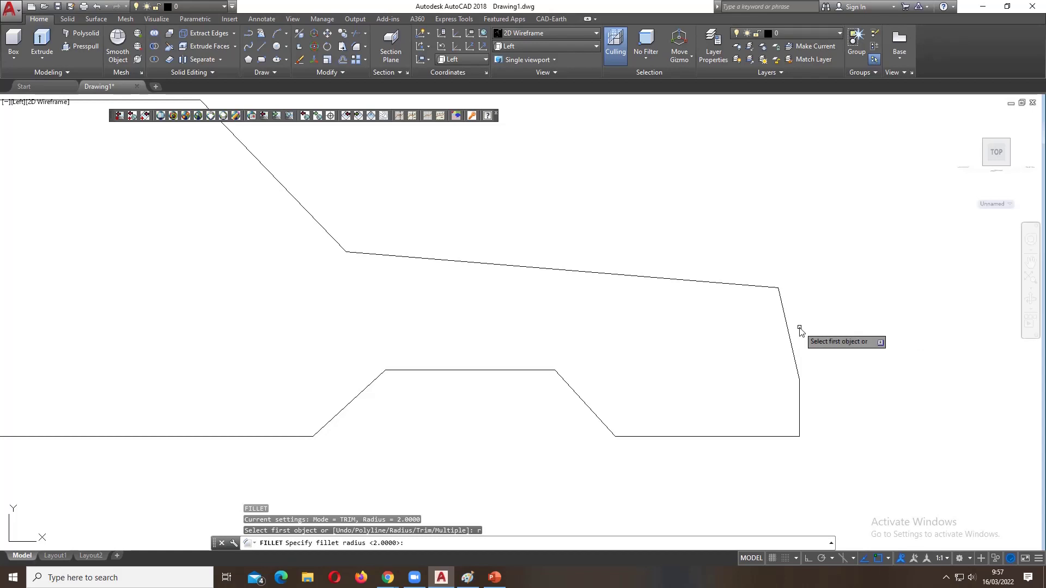
key("Return")
left_click(781, 298)
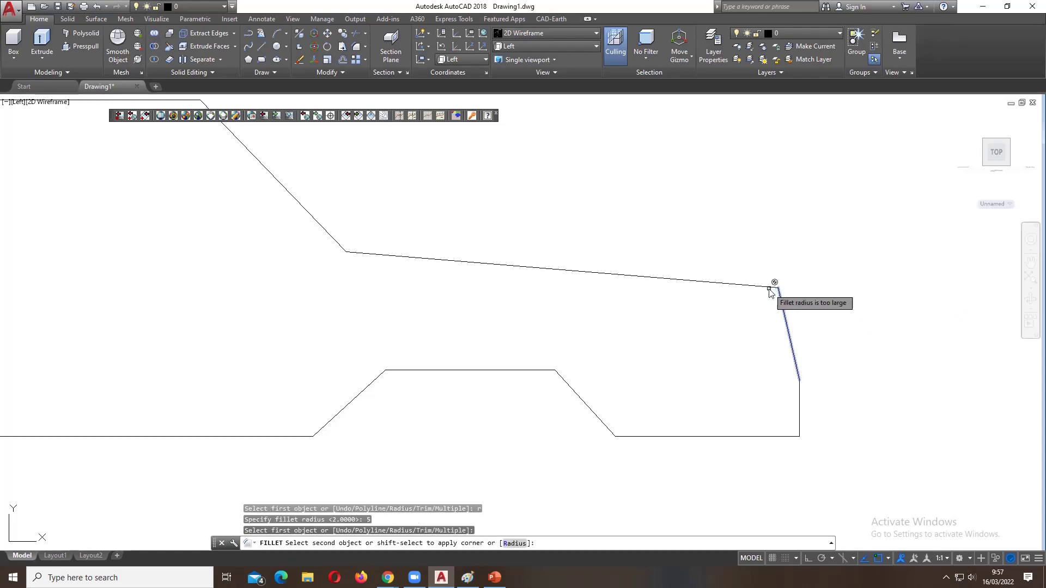
left_click(772, 286)
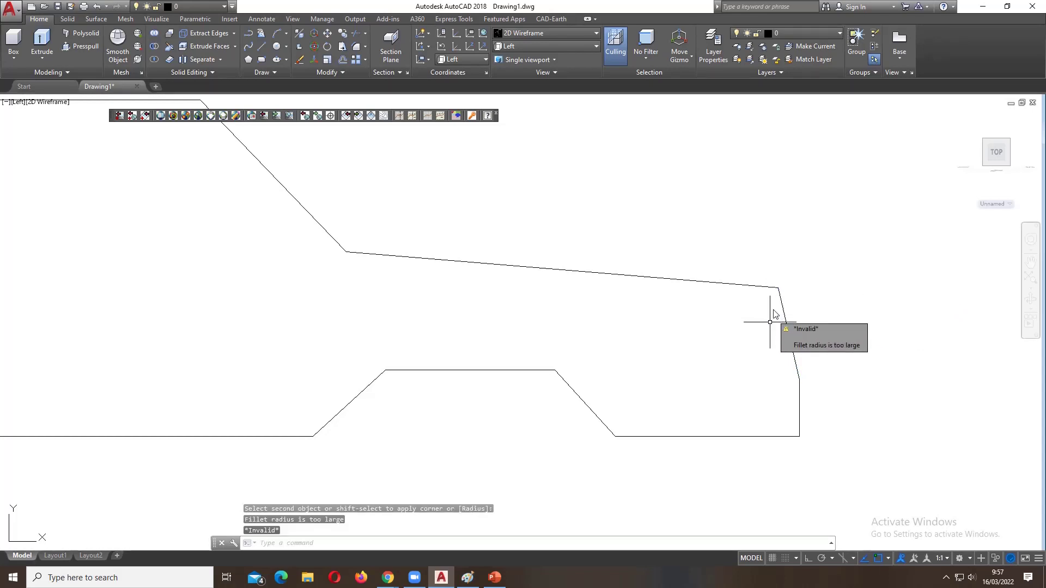
key("Return")
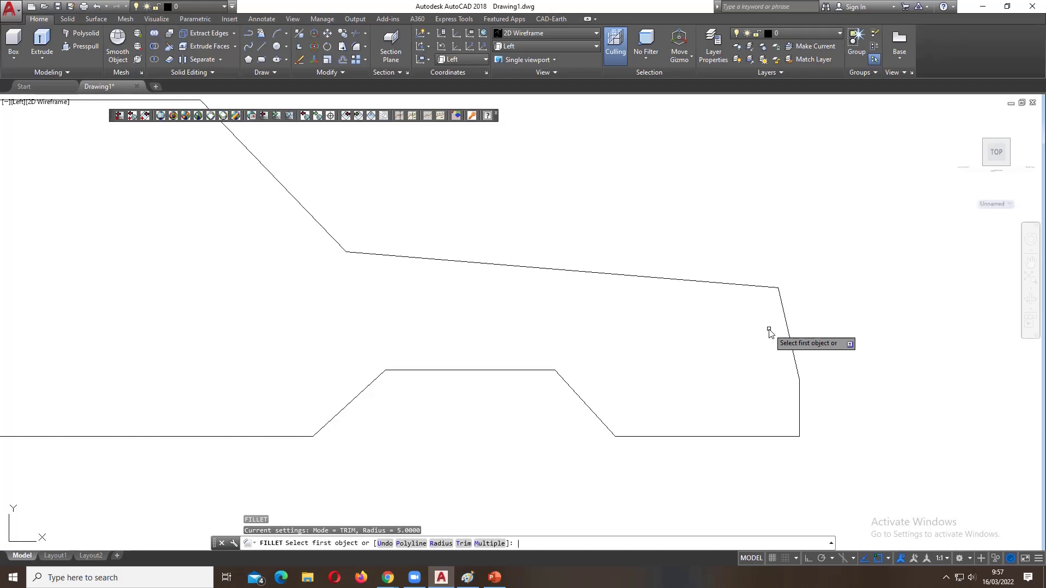
type("r")
key("Return")
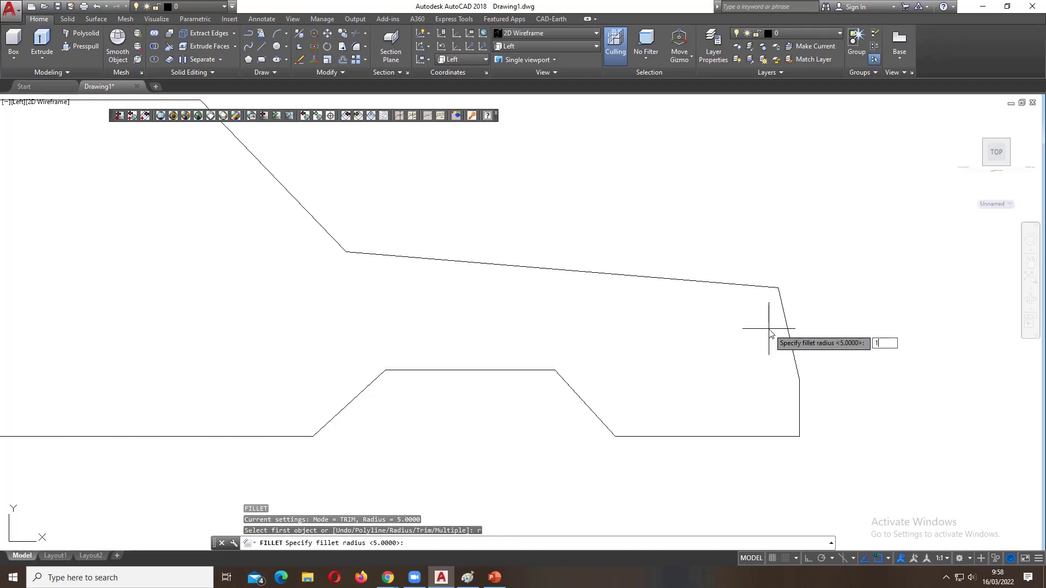
key("Return")
left_click(782, 303)
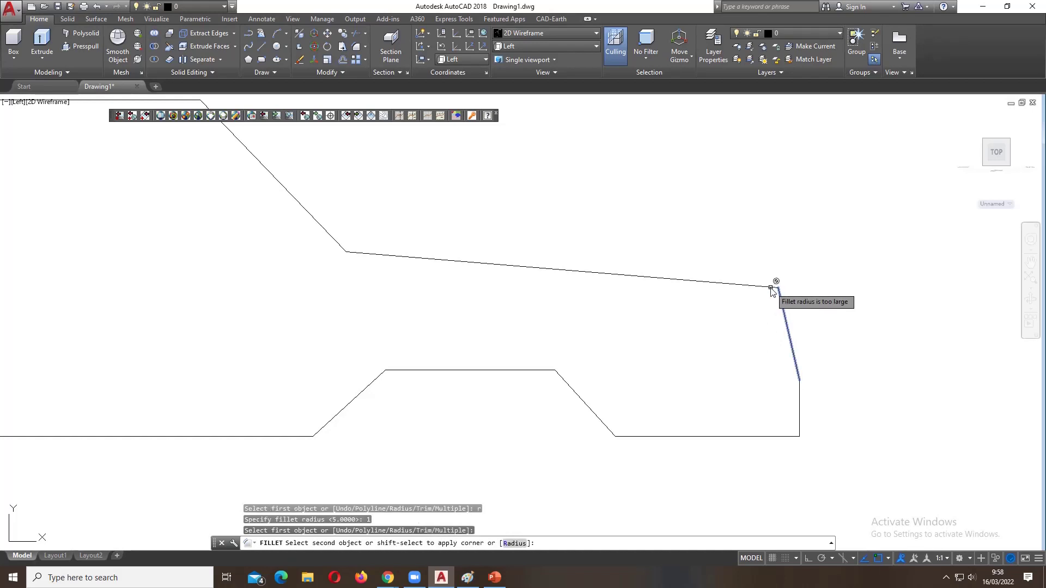
left_click(771, 287)
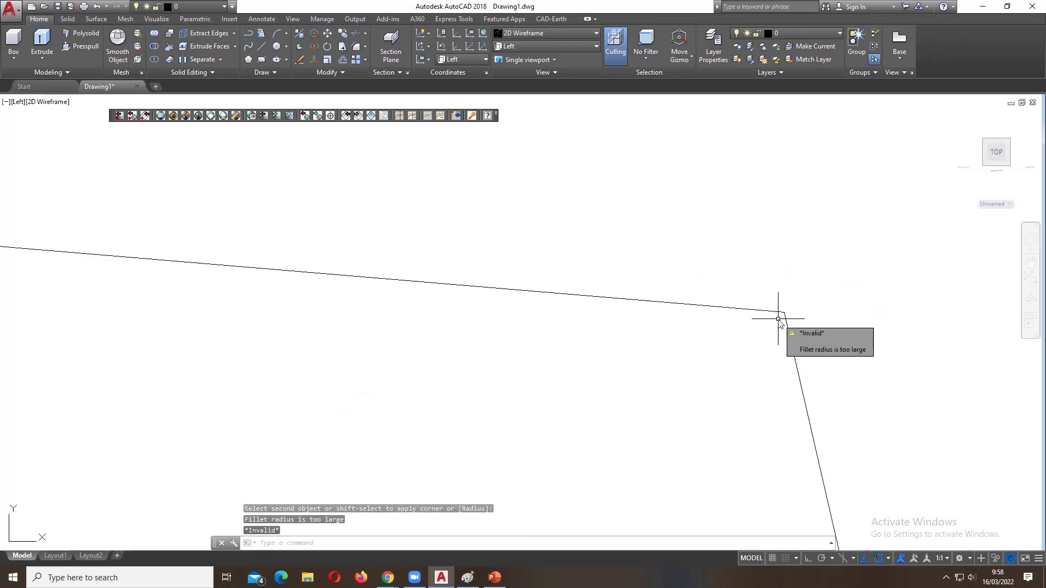
key("Return")
type("r")
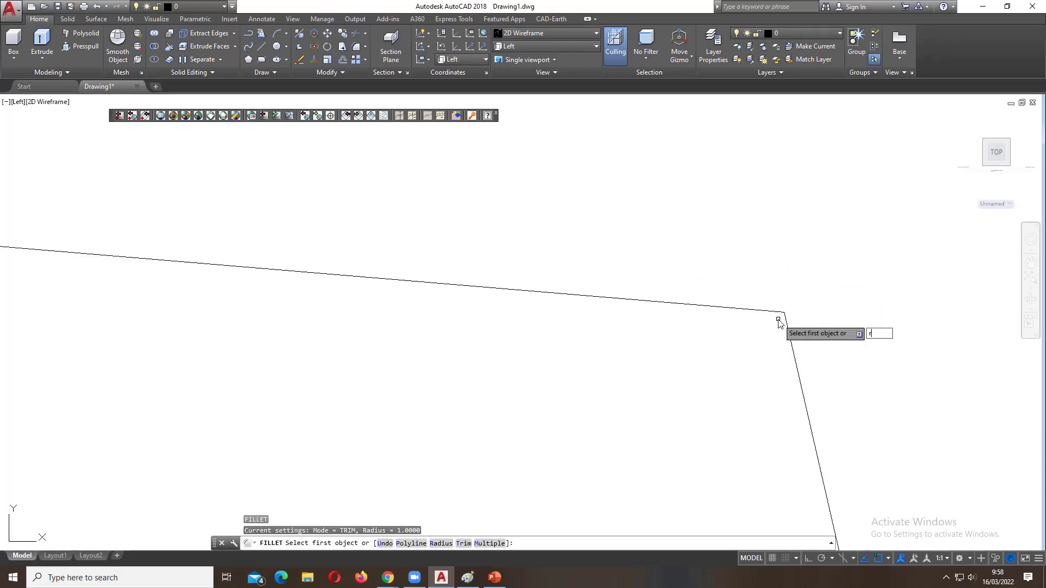
key("Return")
type("1-0")
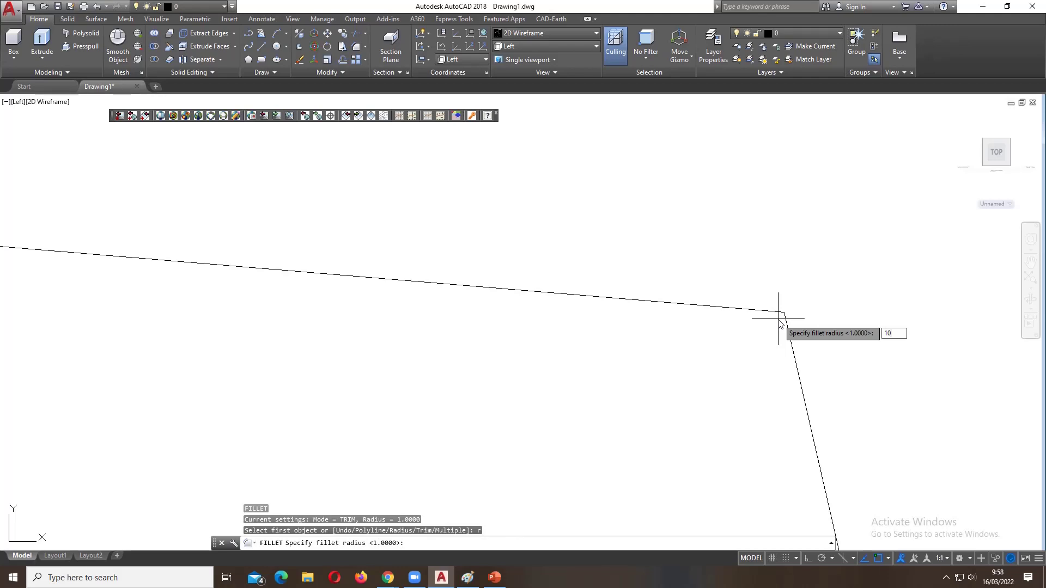
key("Return")
left_click(784, 317)
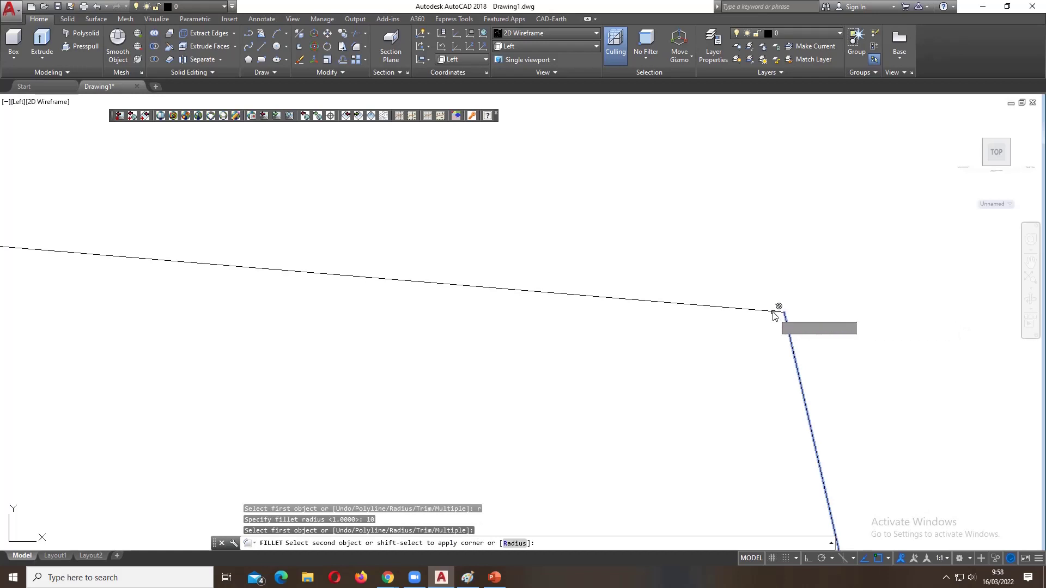
left_click(774, 315)
scroll(712, 248, "down", 5)
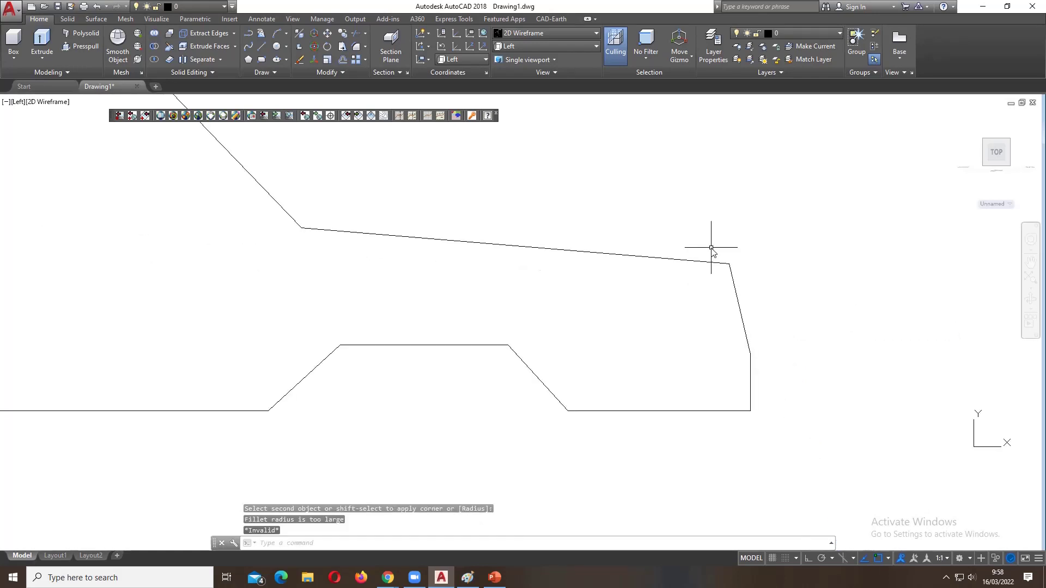
scroll(712, 248, "down", 5)
scroll(730, 262, "up", 4)
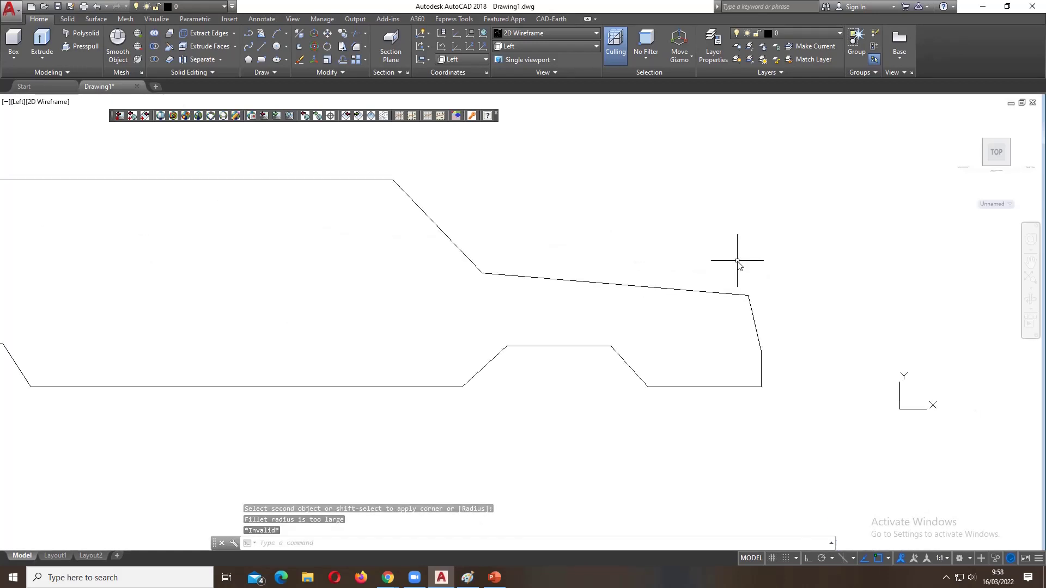
type("FIL")
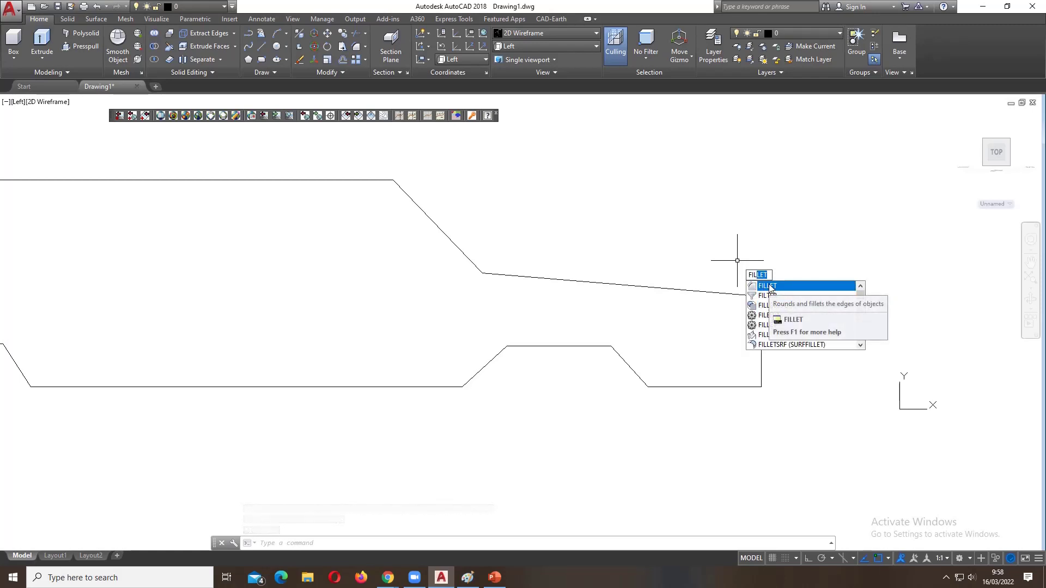
Step: Fillet the slanted front line and the bonnet line using the current radius
left_click(769, 287)
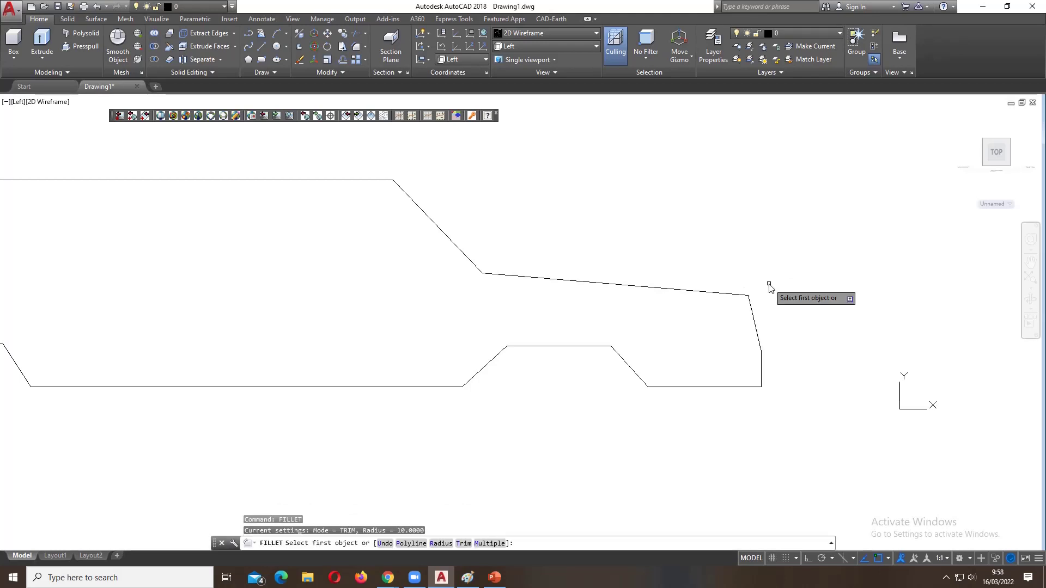
left_click(748, 303)
left_click(738, 295)
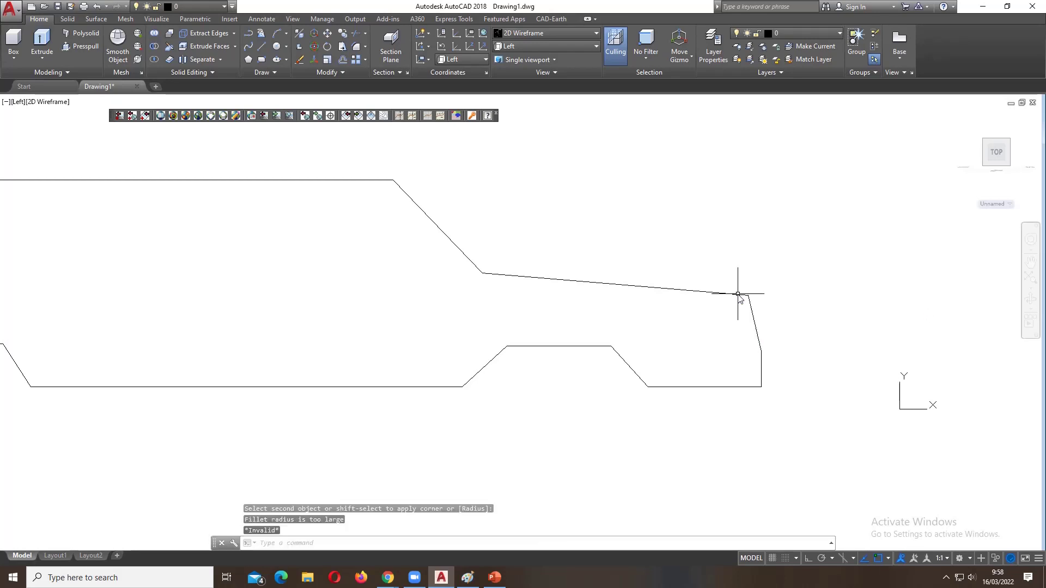
Step: Redo the fillet on the front line and bonnet line with radius 0.1
key("Return")
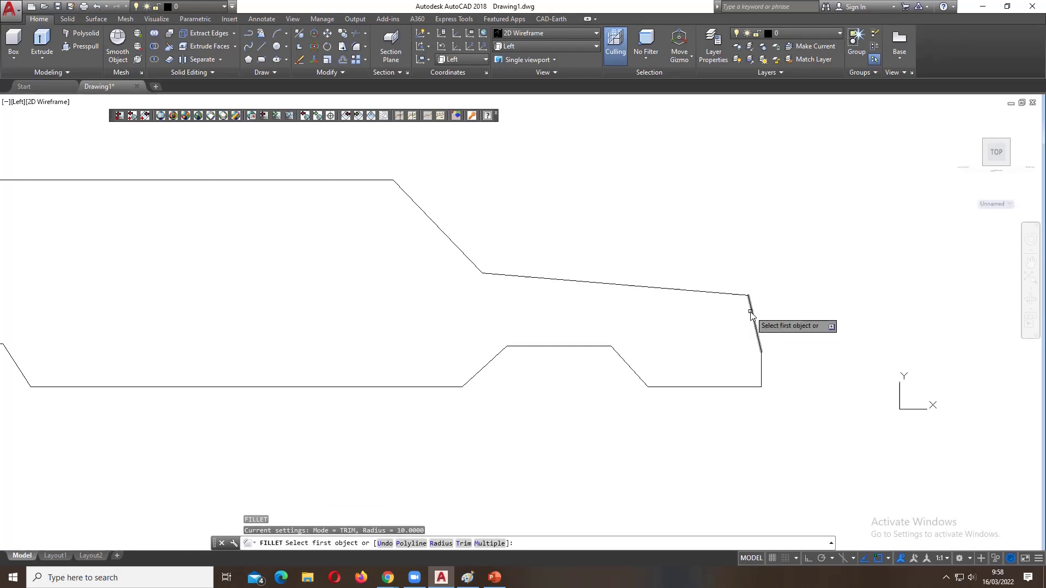
type("r")
key("Return")
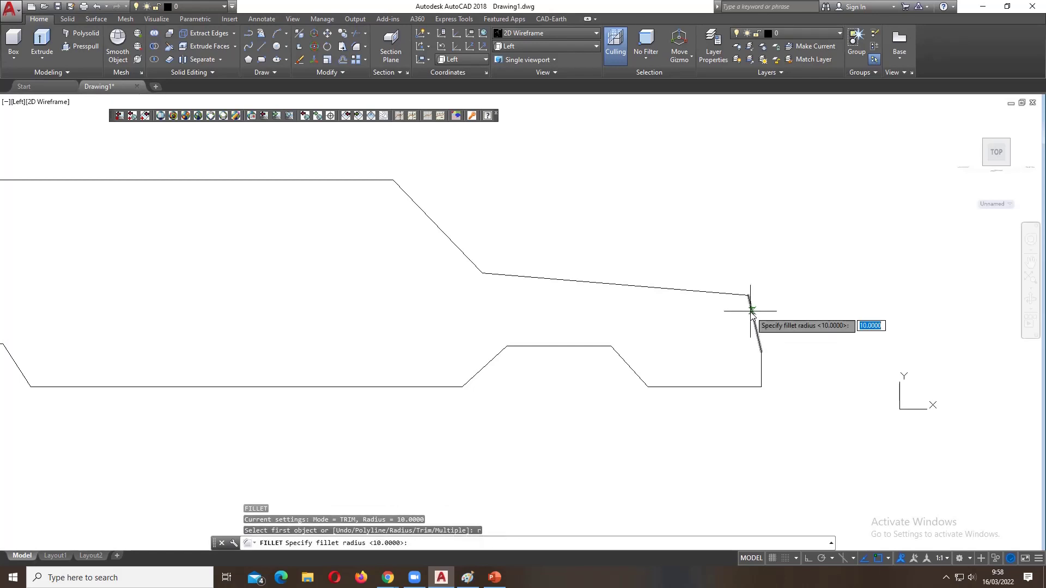
type("0.1")
key("Return")
left_click(750, 306)
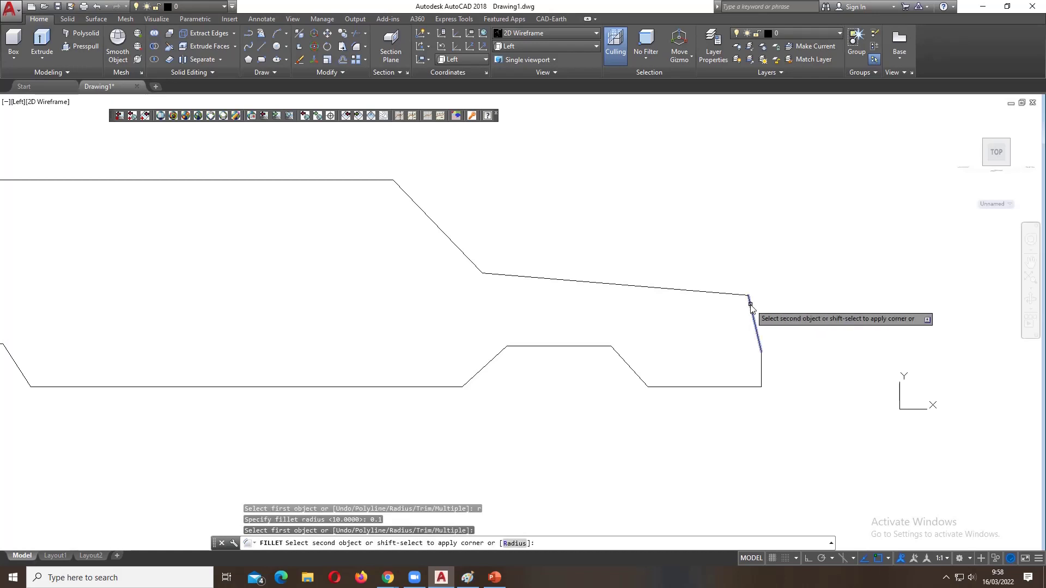
left_click(744, 297)
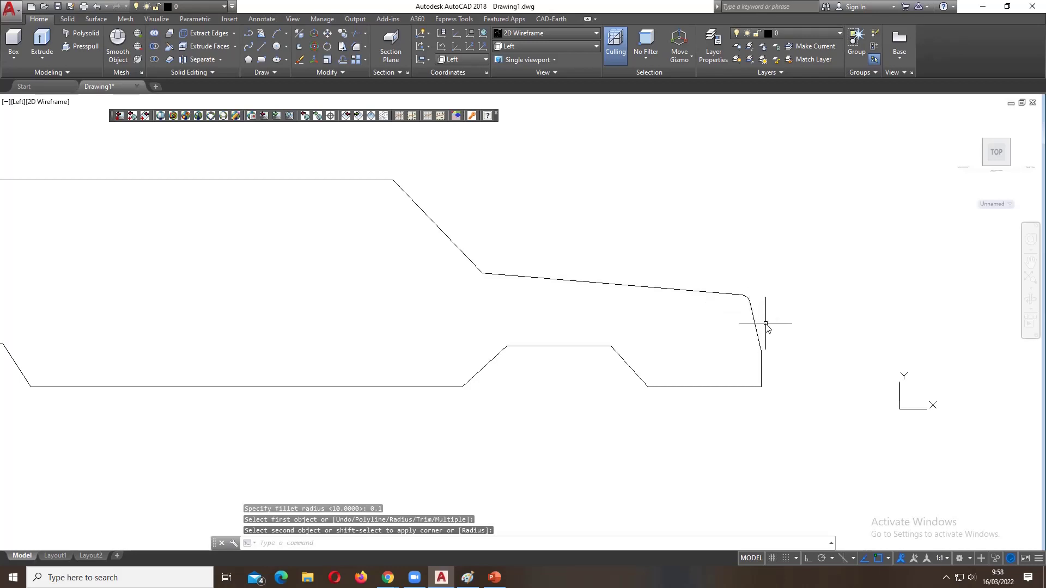
scroll(756, 305, "down", 3)
scroll(735, 301, "up", 5)
scroll(733, 304, "up", 2)
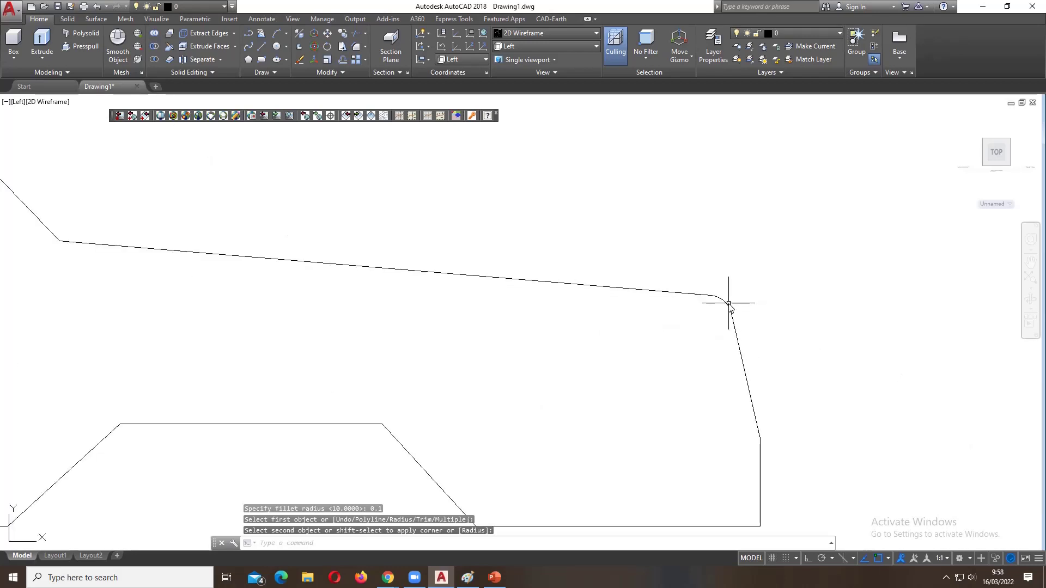
Step: Cancel the stray entry and undo the 0.1 bonnet-corner fillet
type("f")
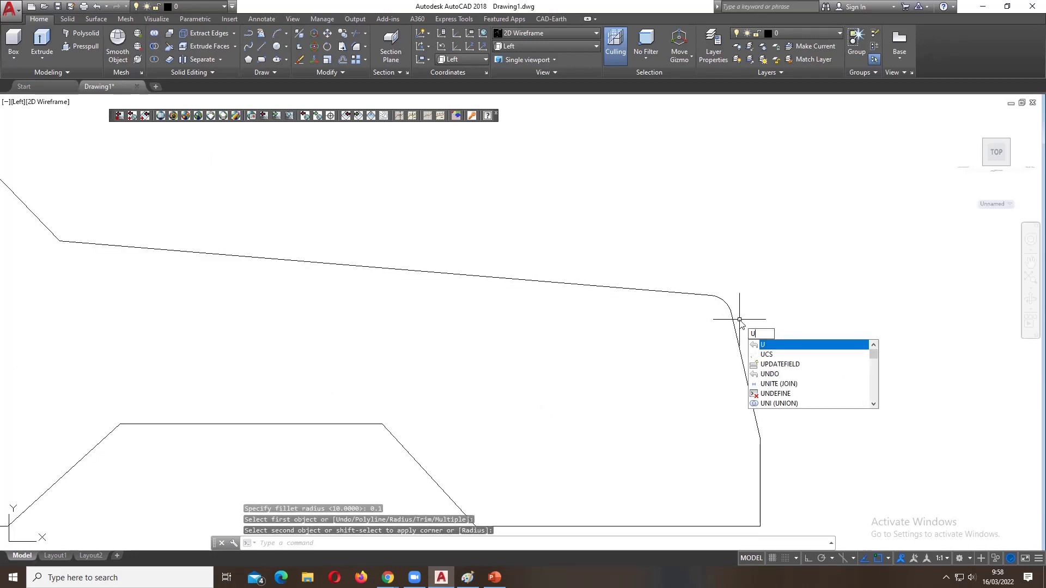
key("Escape")
scroll(740, 324, "down", 3)
type("u")
key("Return")
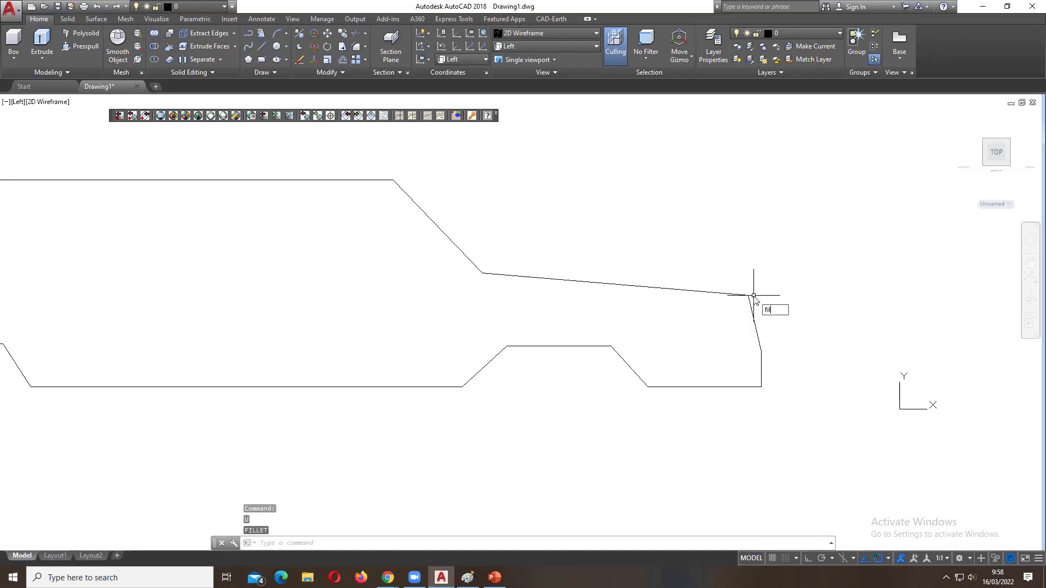
Step: Fillet the slanted front line and bonnet line with radius 0.3, then zoom out
type("let")
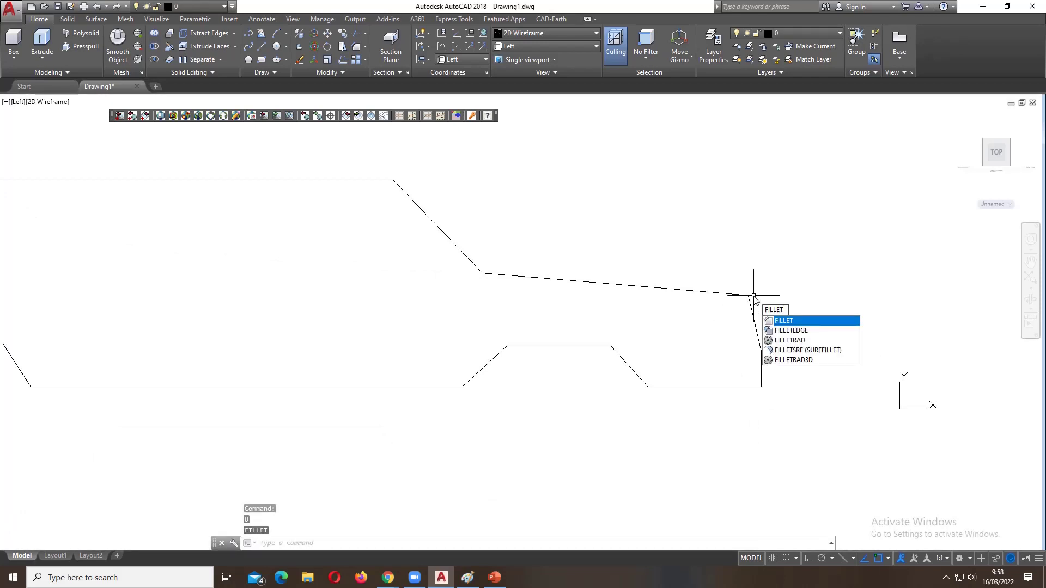
key("Return")
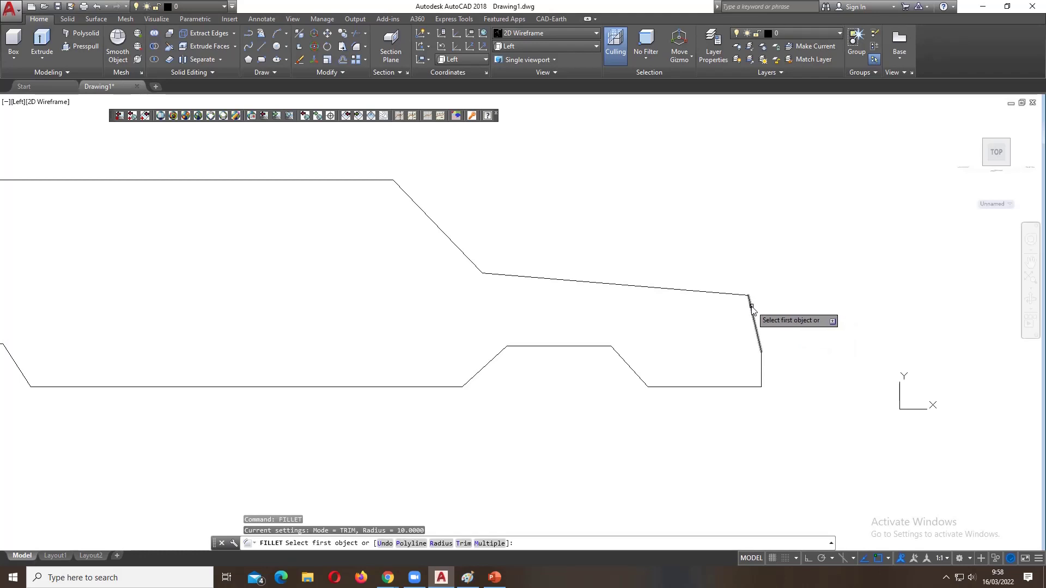
type("r")
key("Return")
type("0.3")
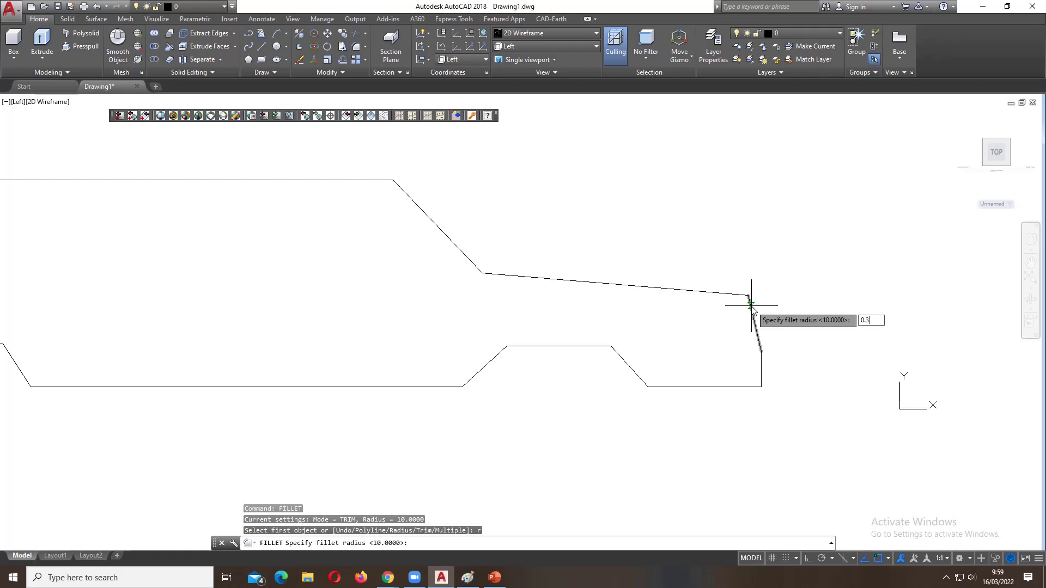
key("Return")
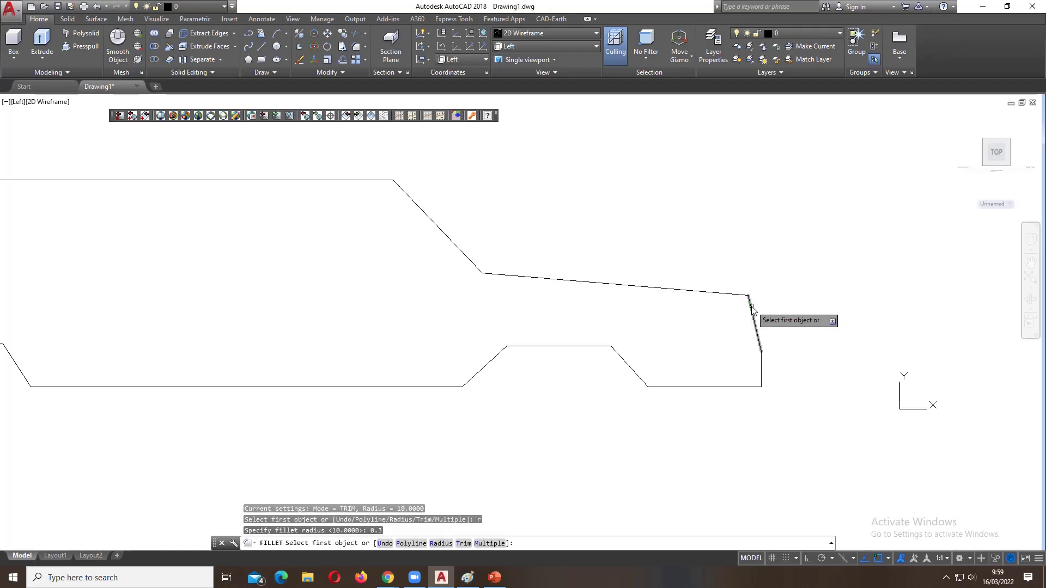
left_click(753, 310)
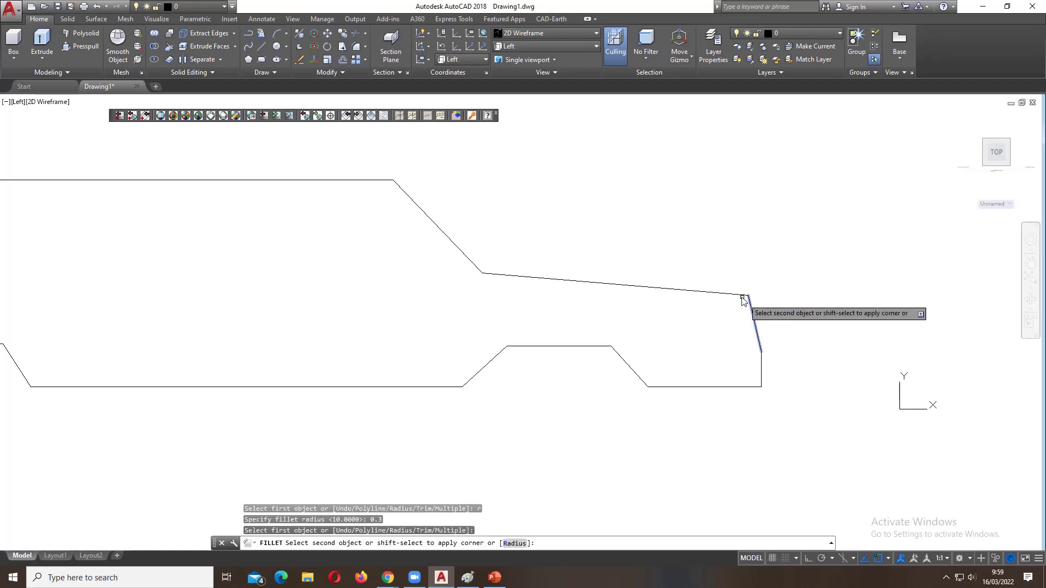
left_click(742, 295)
scroll(611, 229, "down", 2)
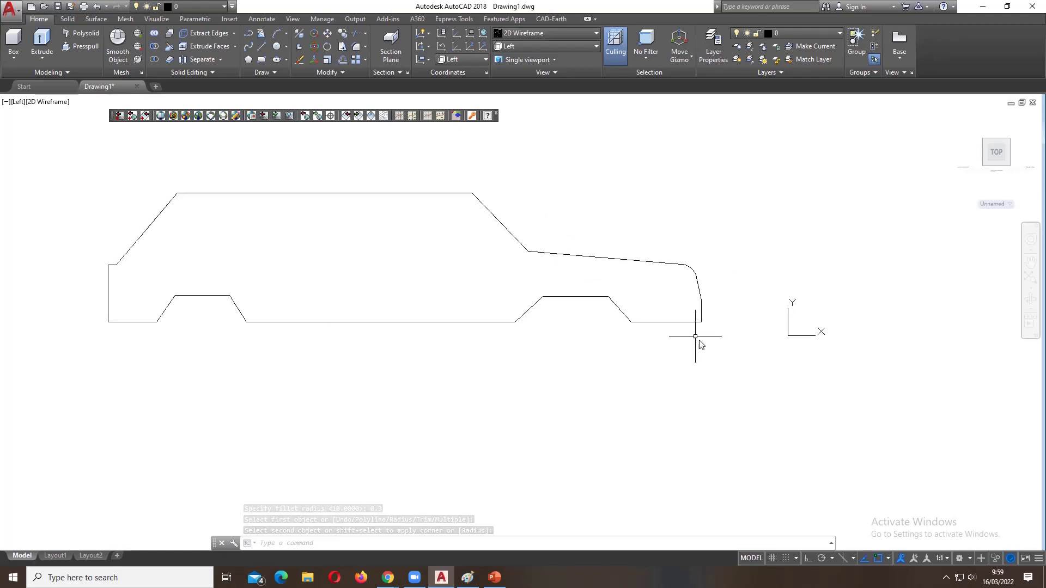
scroll(644, 324, "down", 2)
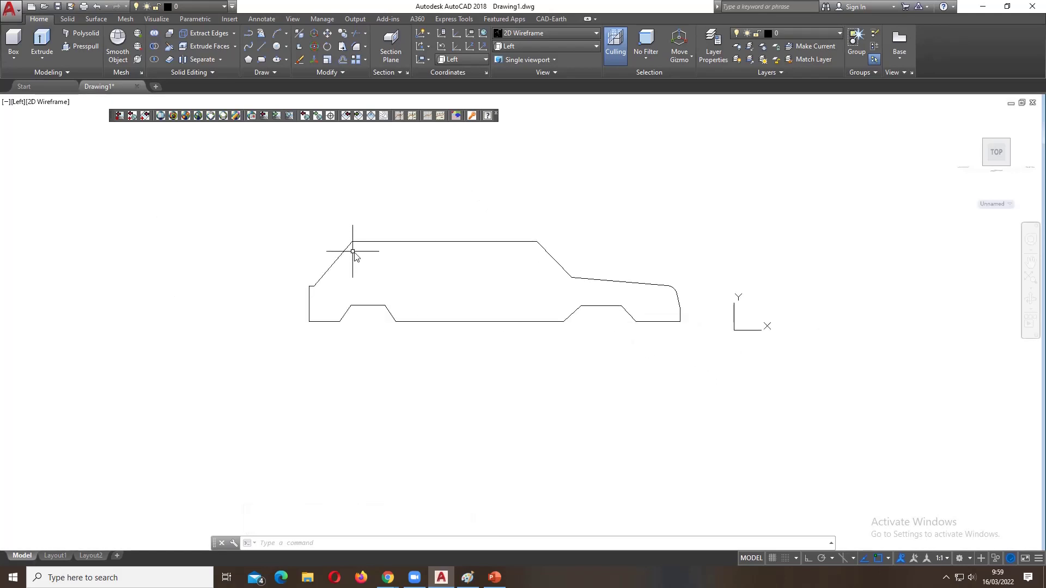
Step: Fillet the windscreen line and the roof line at the front roof corner
scroll(354, 252, "up", 2)
type("f")
key("Return")
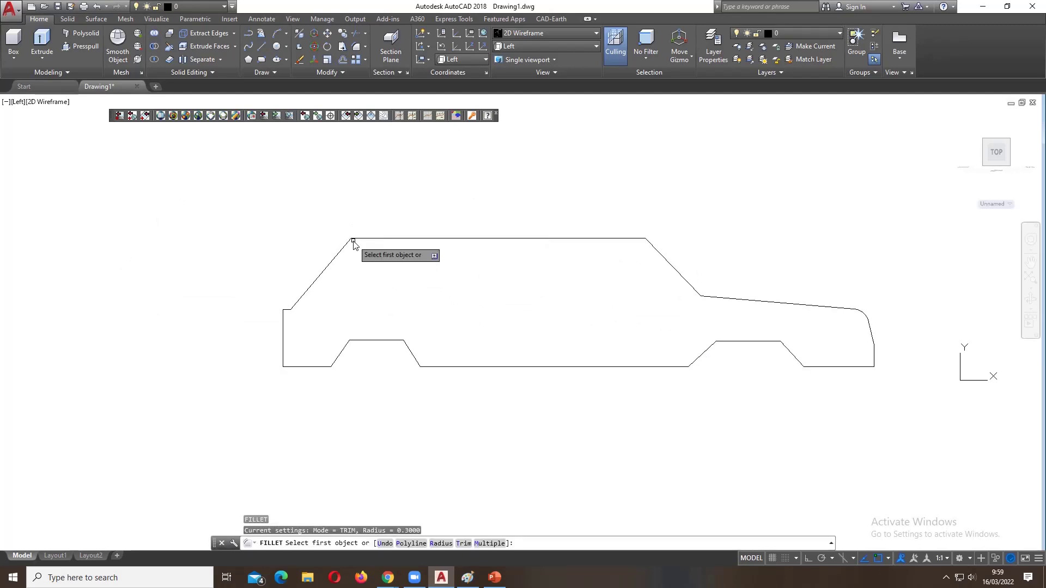
left_click(357, 239)
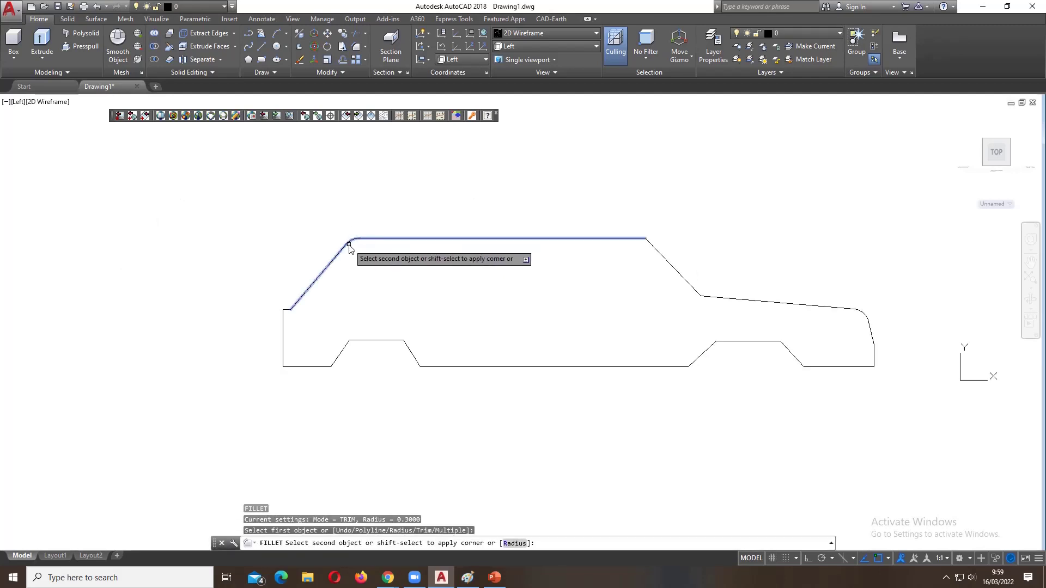
left_click(346, 246)
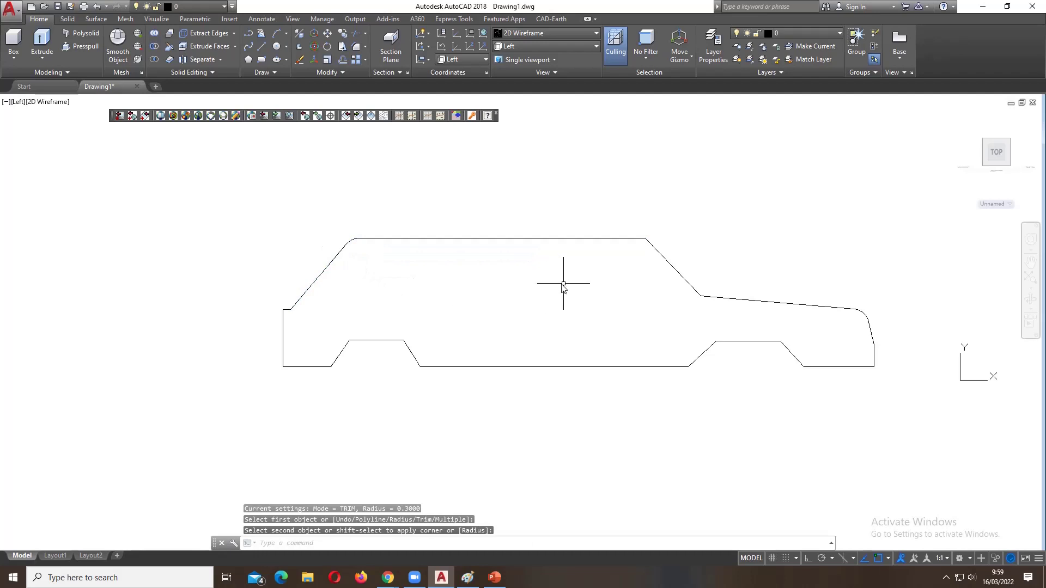
Step: Fillet the roof line's rear end with the windshield line, then zoom out
key("Return")
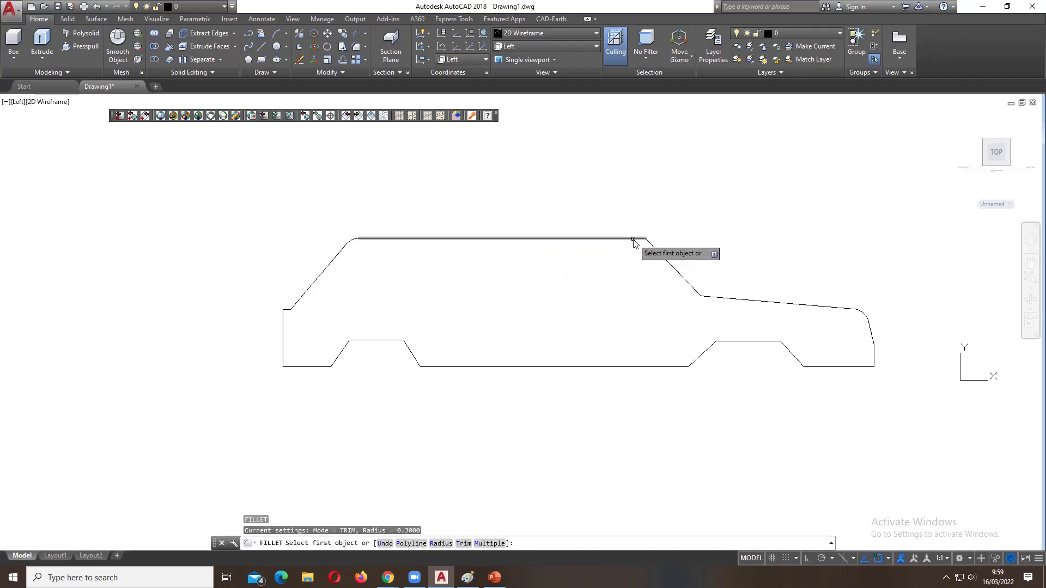
left_click(633, 239)
left_click(667, 260)
key("Return")
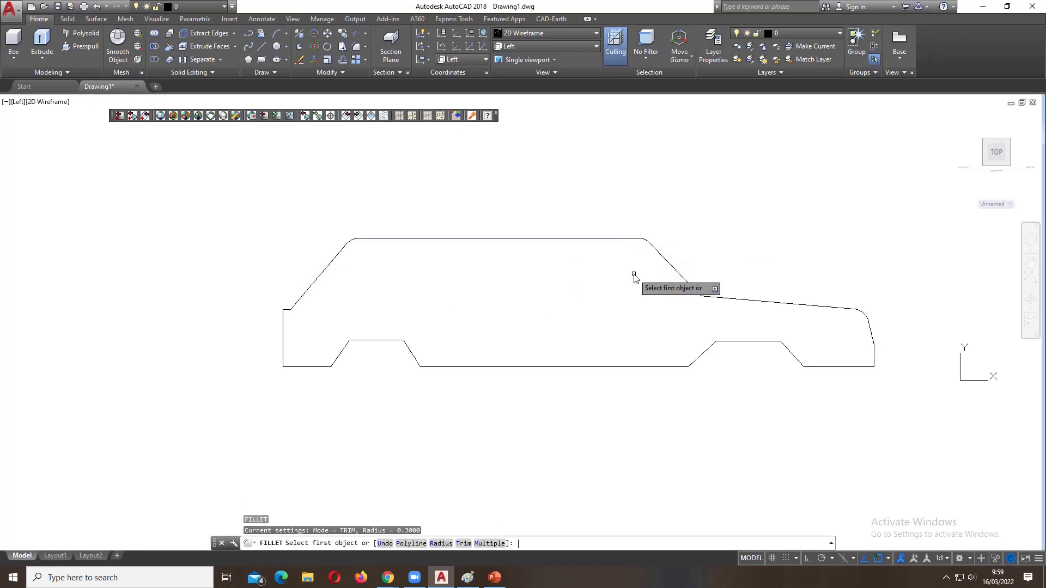
scroll(510, 278, "down", 2)
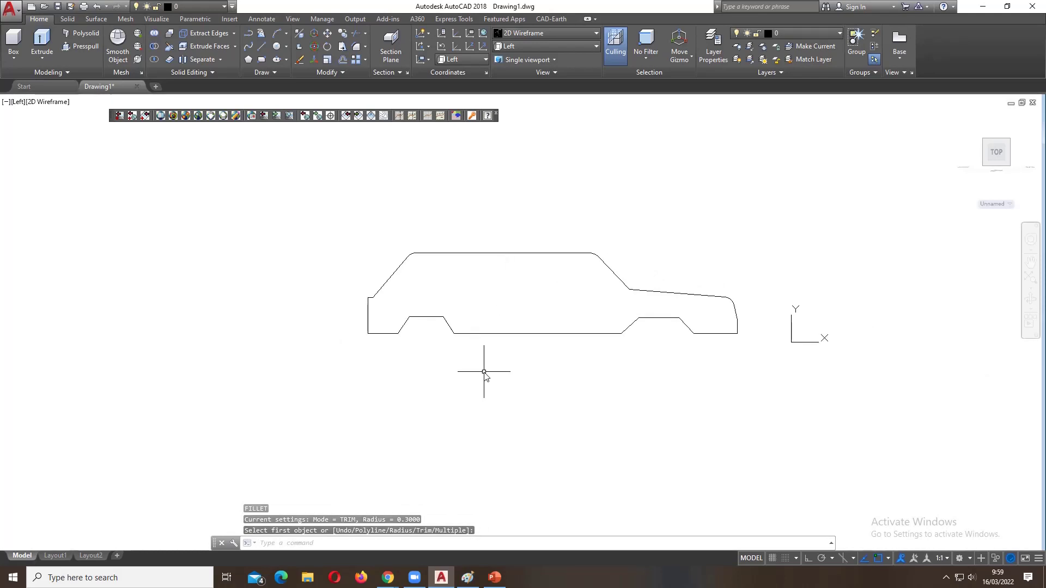
scroll(479, 357, "down", 2)
scroll(561, 374, "up", 2)
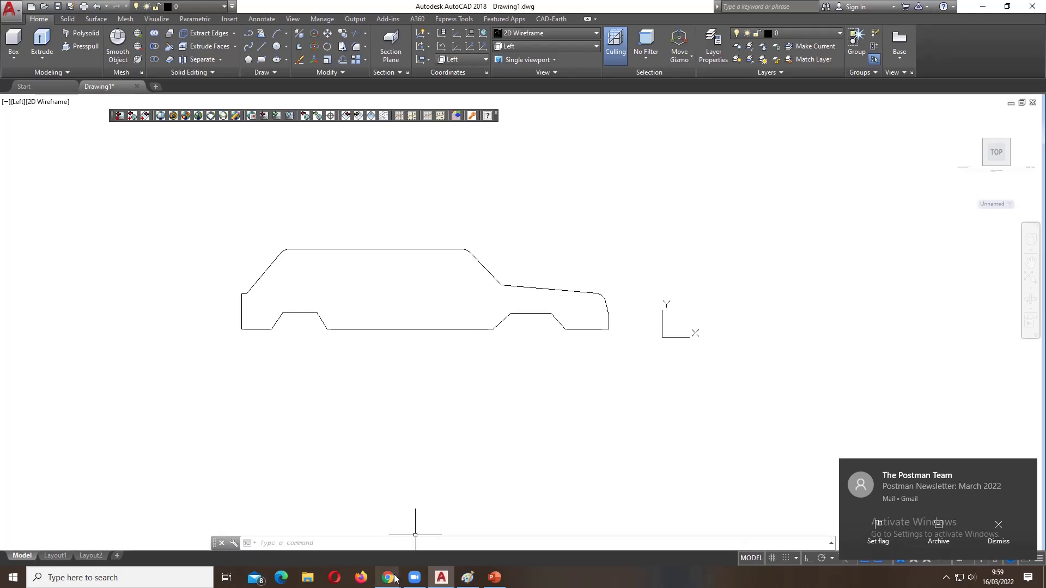
mouse_move(387, 577)
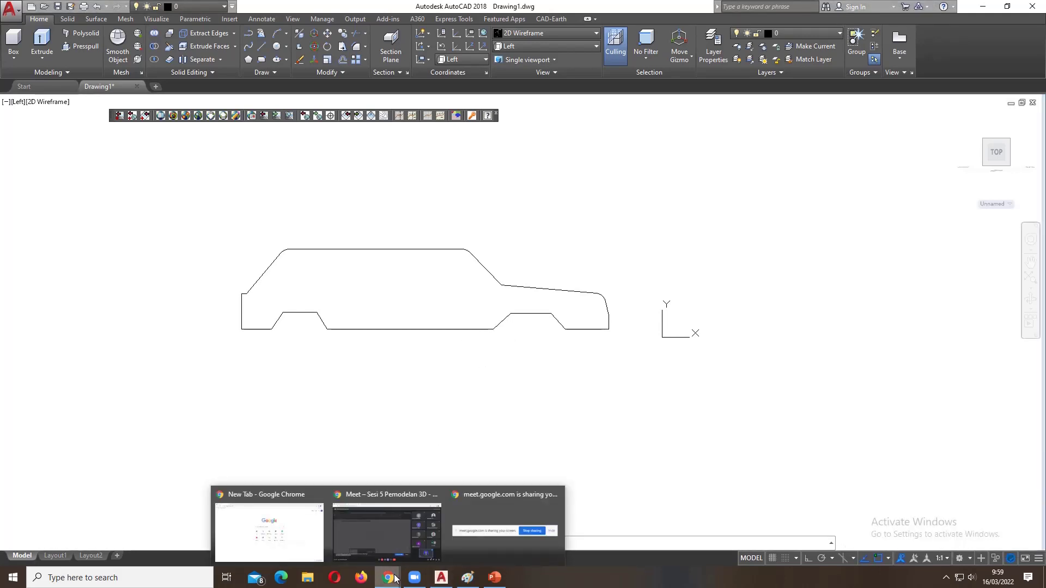
left_click(392, 518)
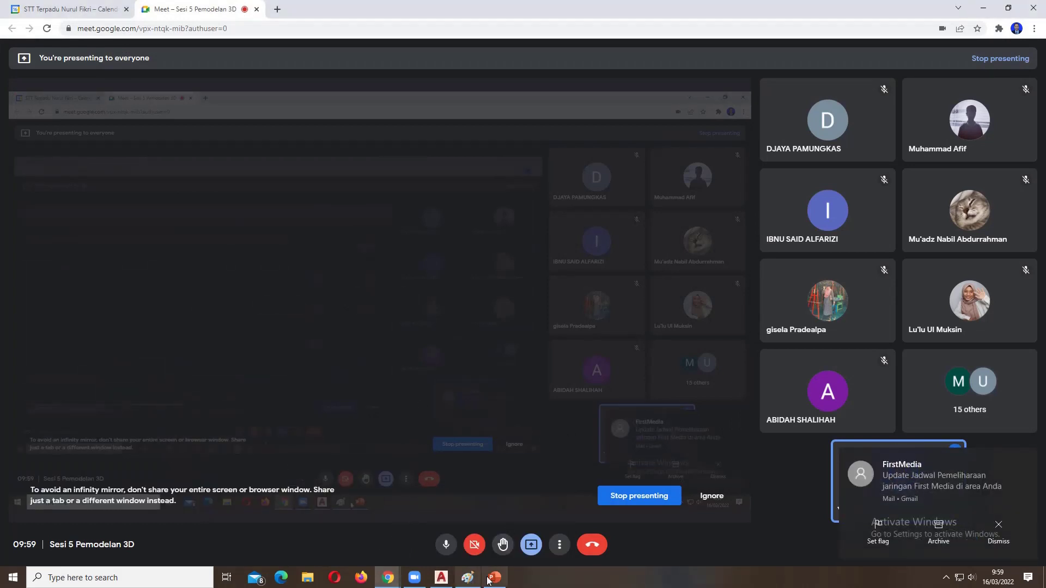
left_click(442, 577)
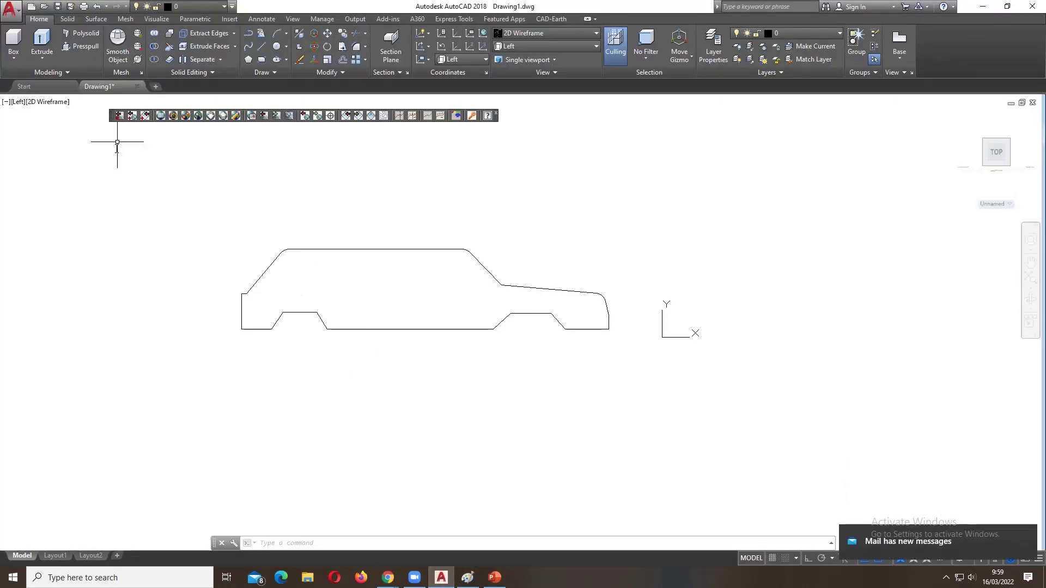
Step: Switch to the Front view from the Visualize tab's Views gallery
left_click(156, 19)
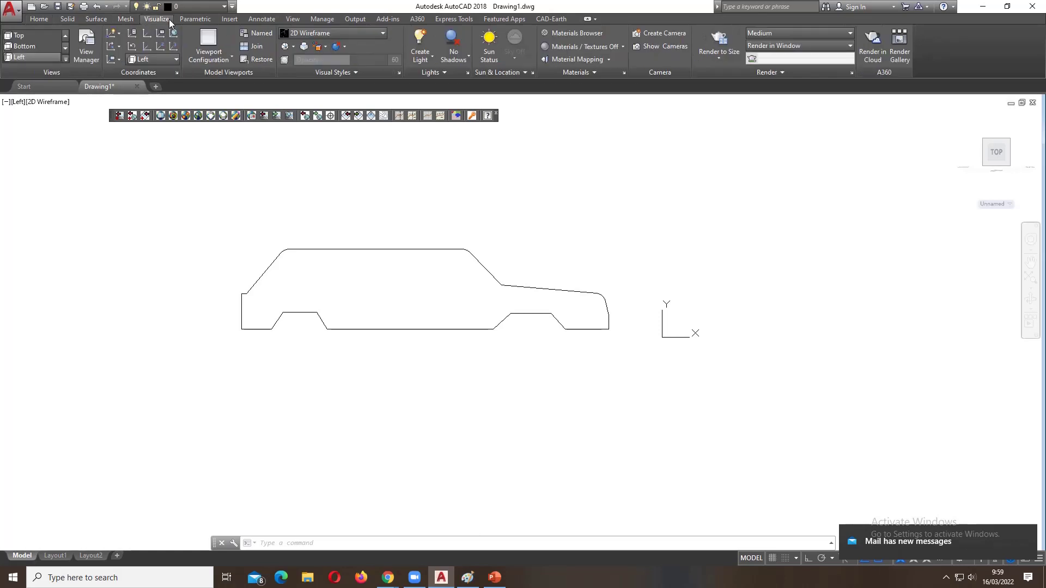
left_click(66, 59)
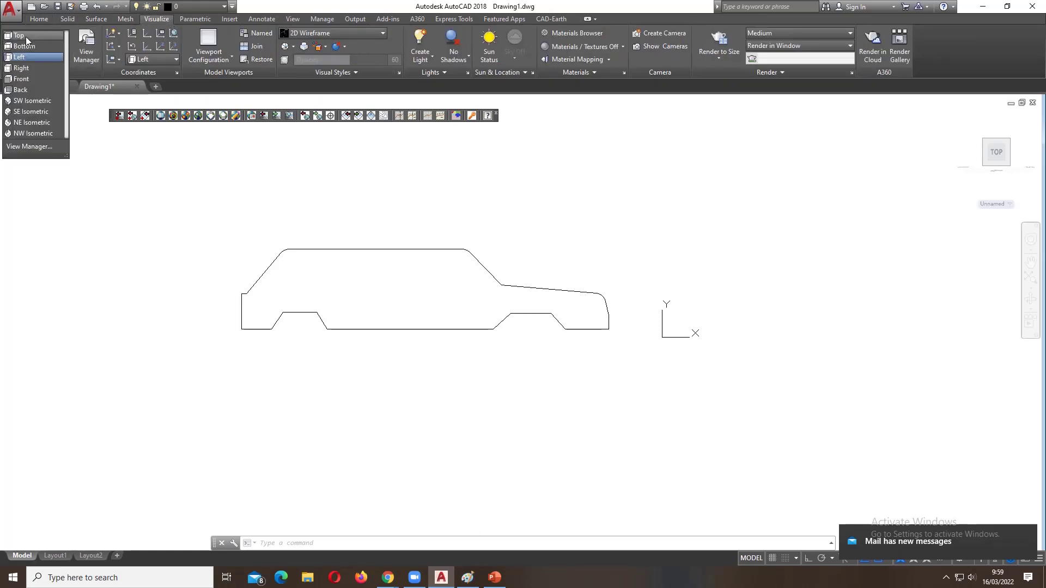
left_click(31, 79)
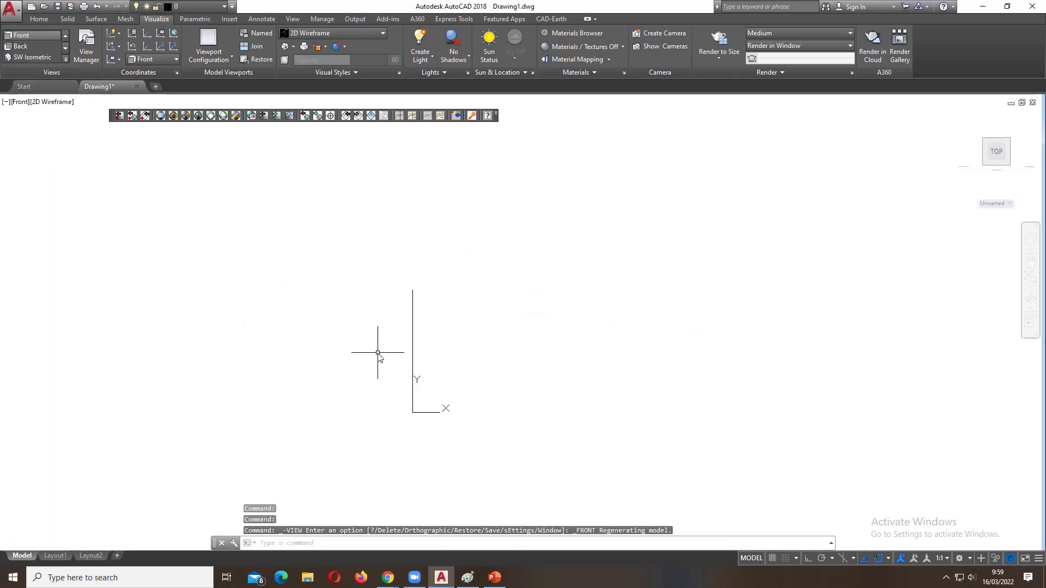
scroll(431, 461, "up", 3)
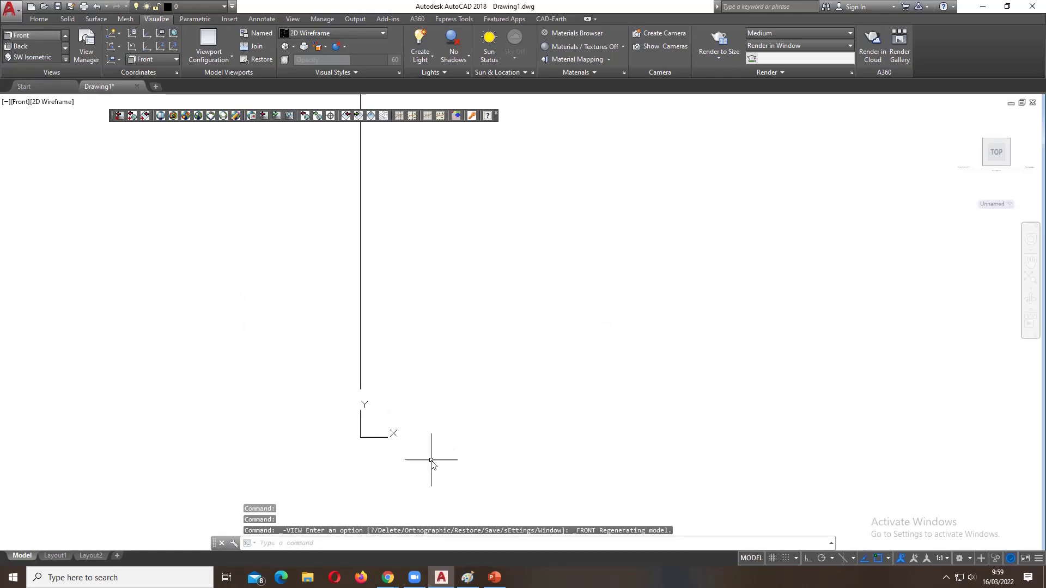
scroll(431, 461, "down", 3)
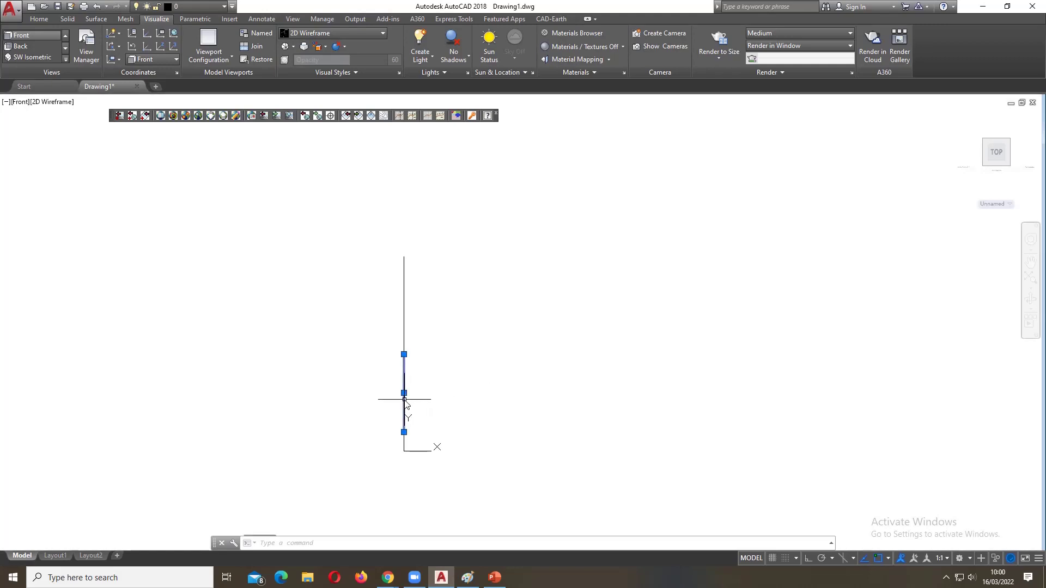
Step: Select and deselect the edge-on outline, then enter RO for rotate
left_click(404, 339)
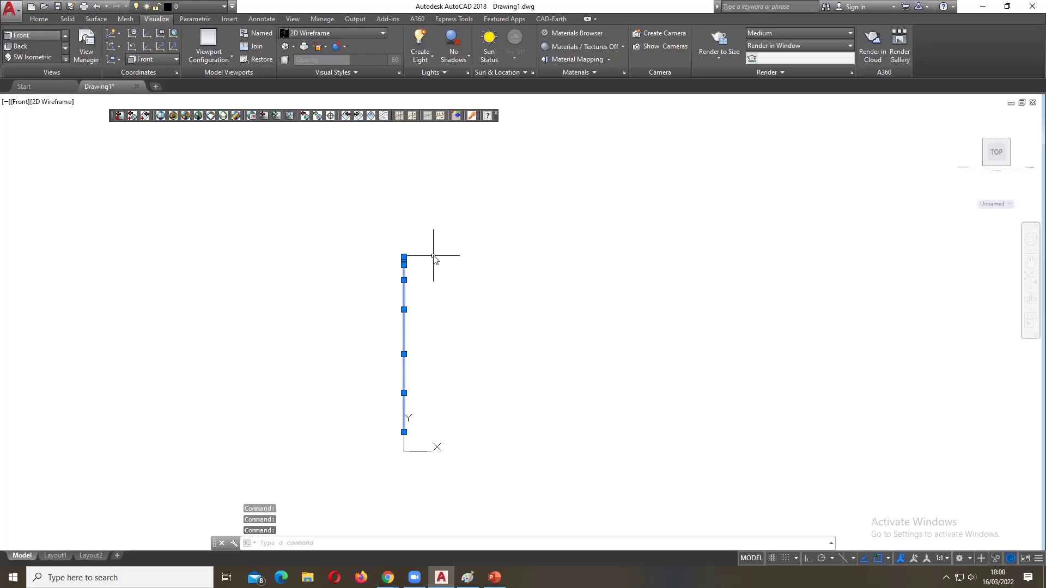
key("Escape")
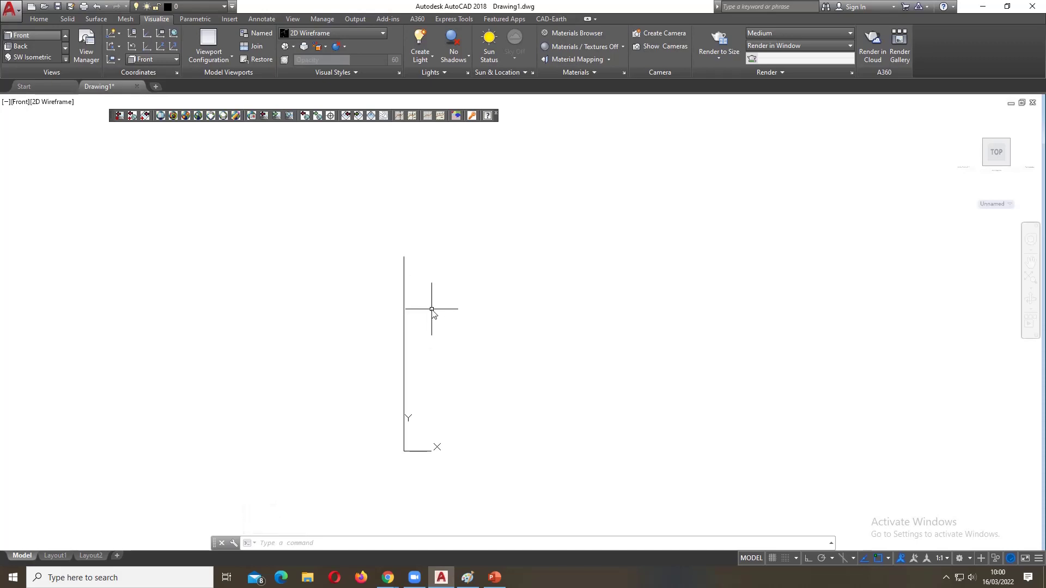
type("RO")
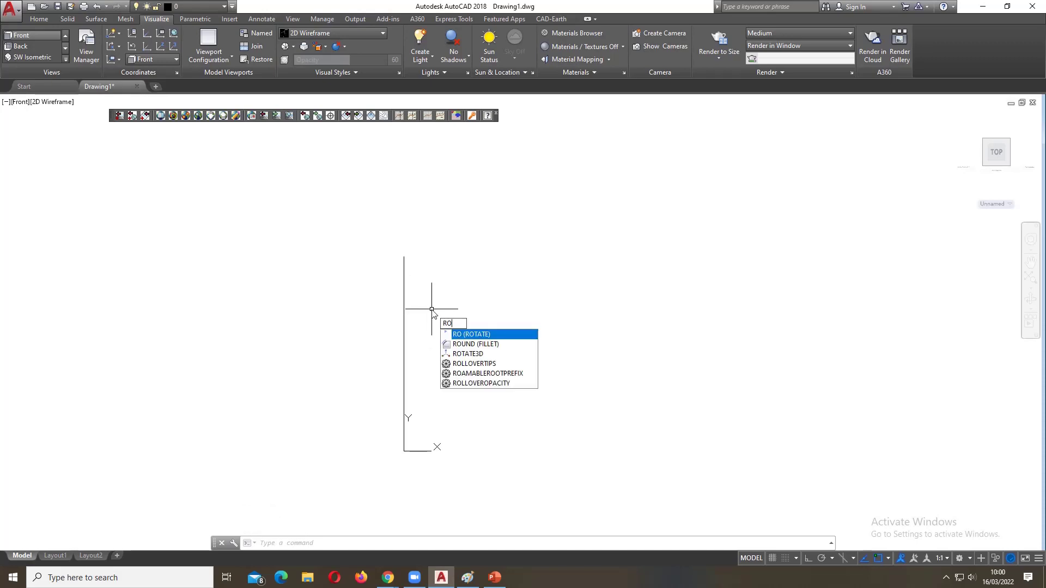
key("Return")
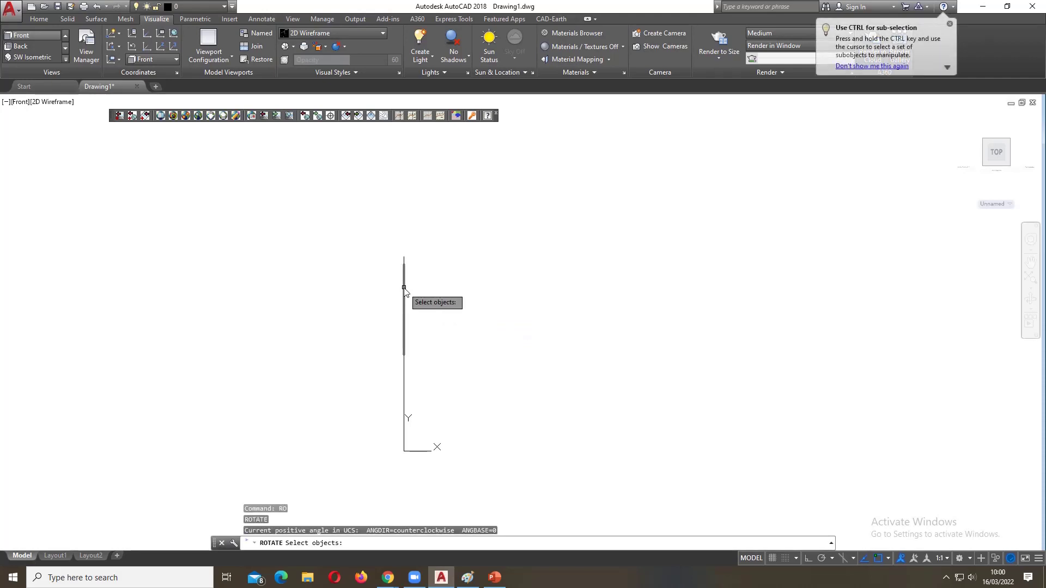
left_click(431, 242)
left_click(382, 478)
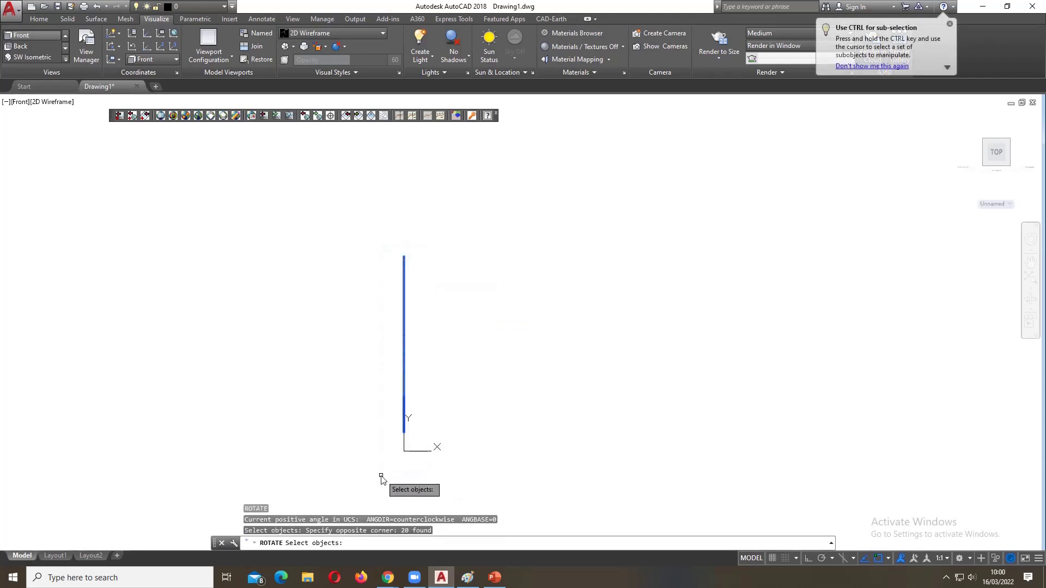
key("Return")
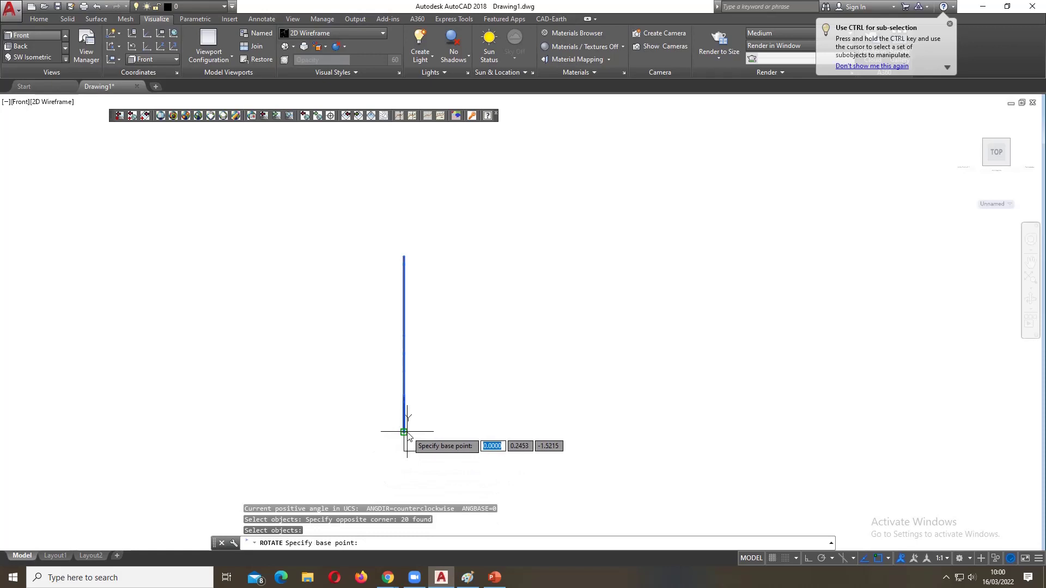
left_click(404, 432)
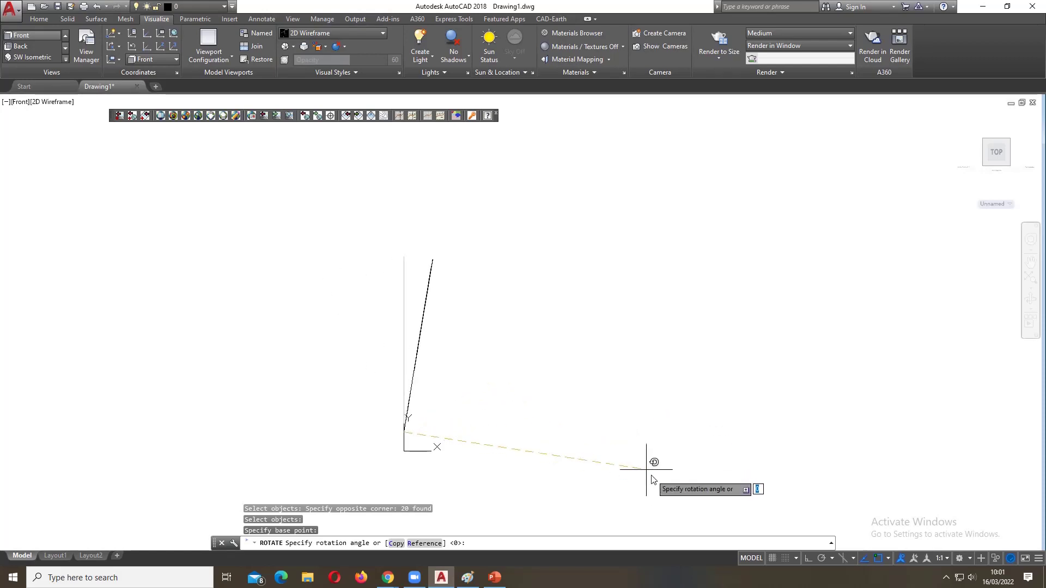
key("Escape")
type("ROTATE")
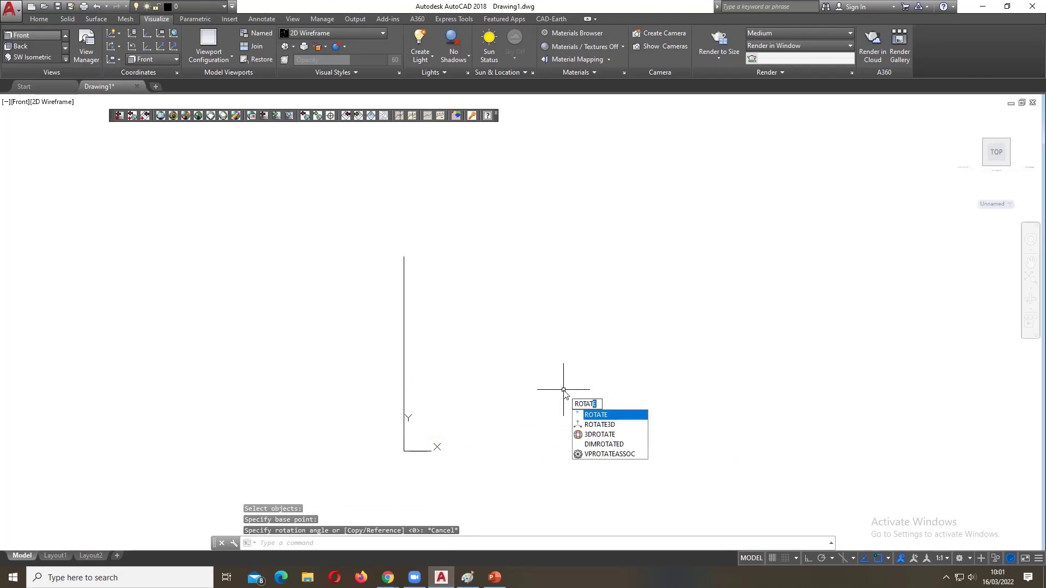
Step: Rotate the whole car outline 85 degrees about its bottom end, then undo it
left_click(599, 415)
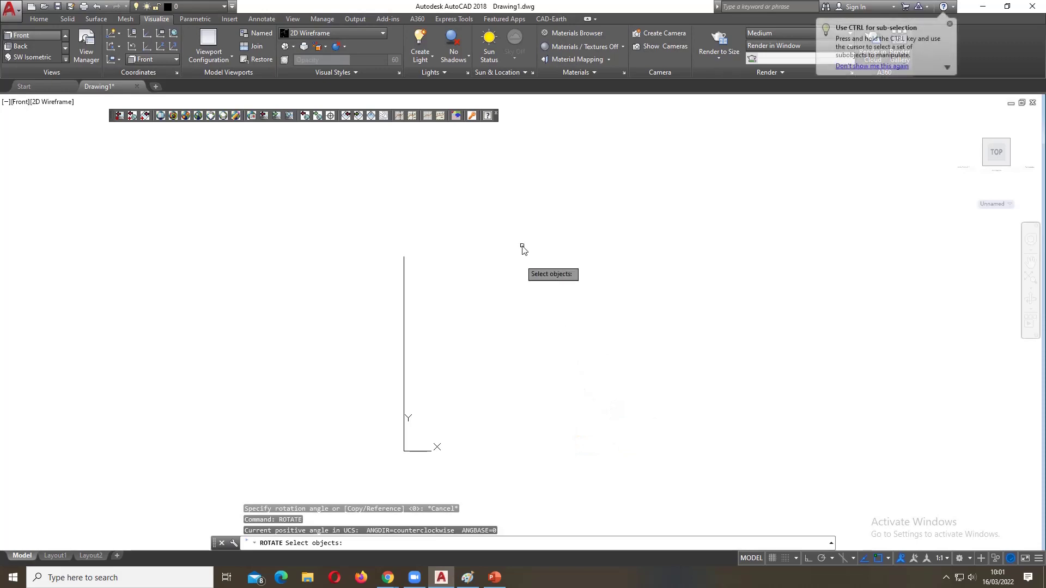
left_click(546, 217)
left_click(347, 492)
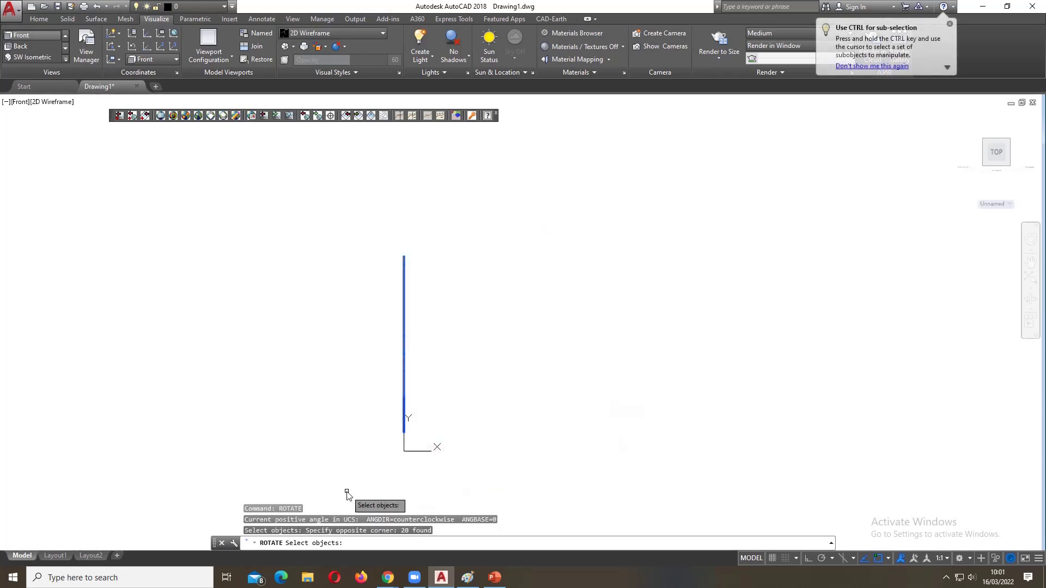
key("Return")
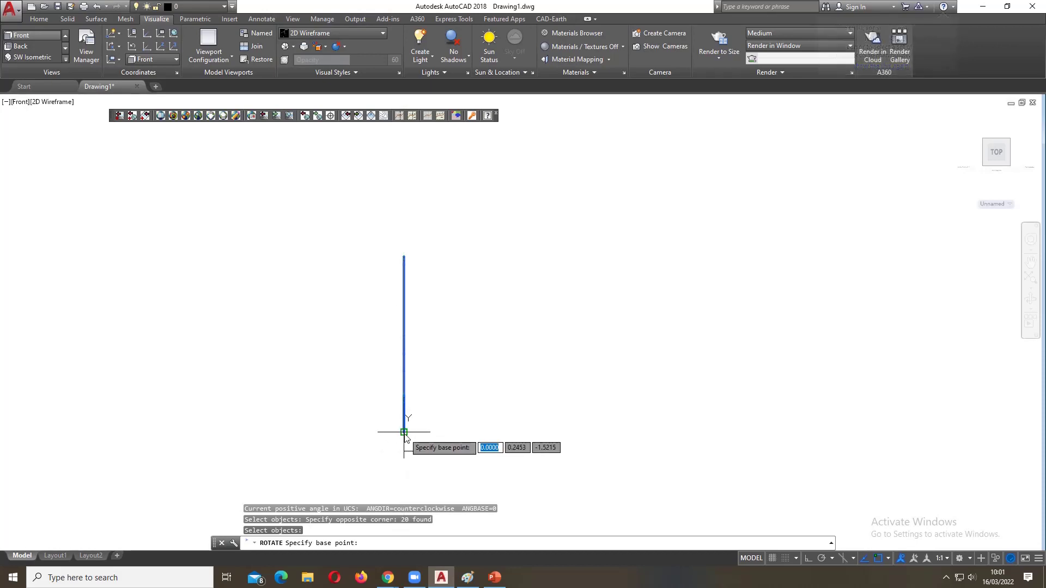
left_click(404, 433)
type("85")
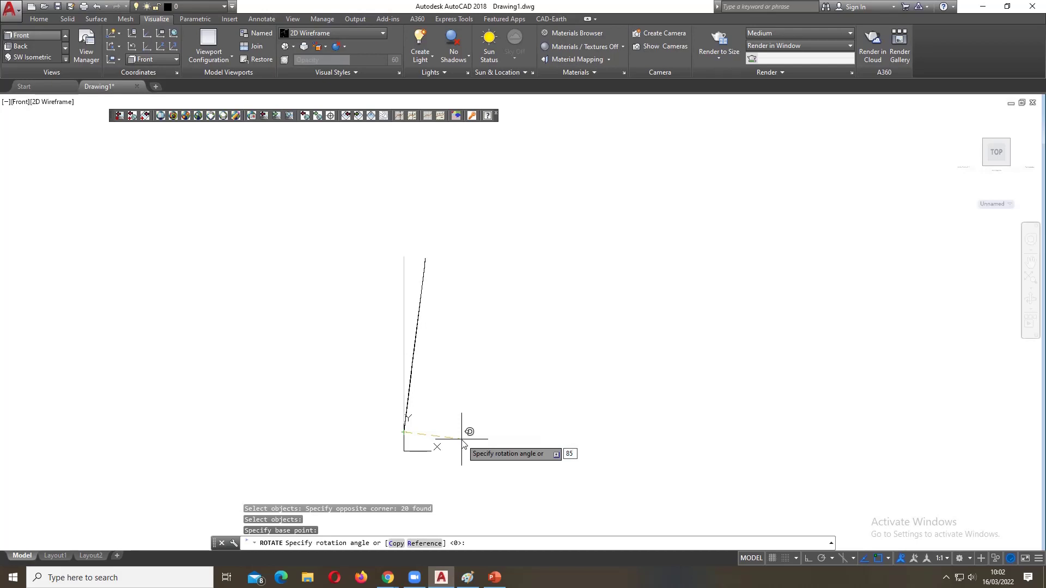
key("Return")
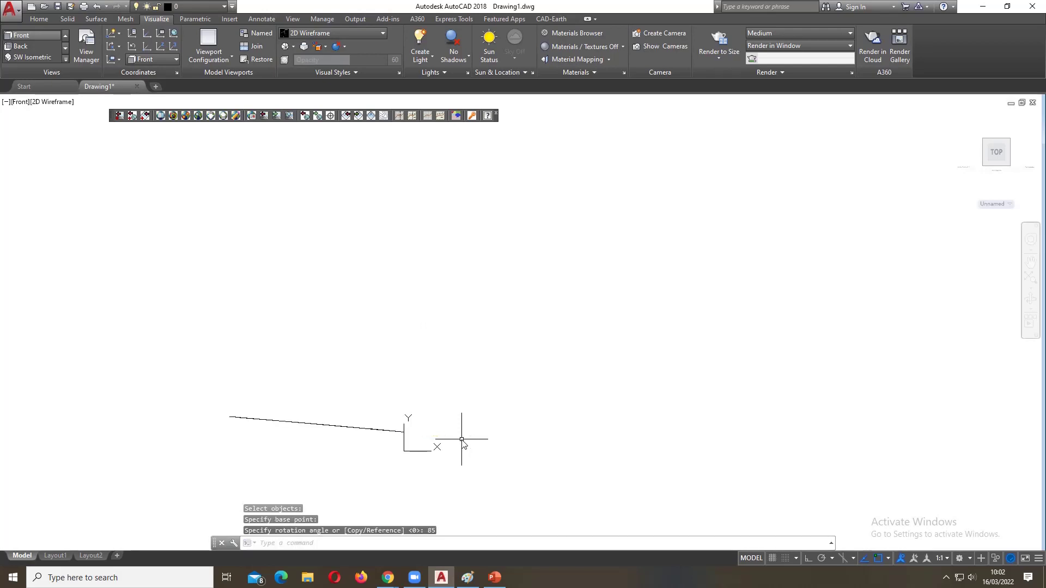
type("u")
key("Return")
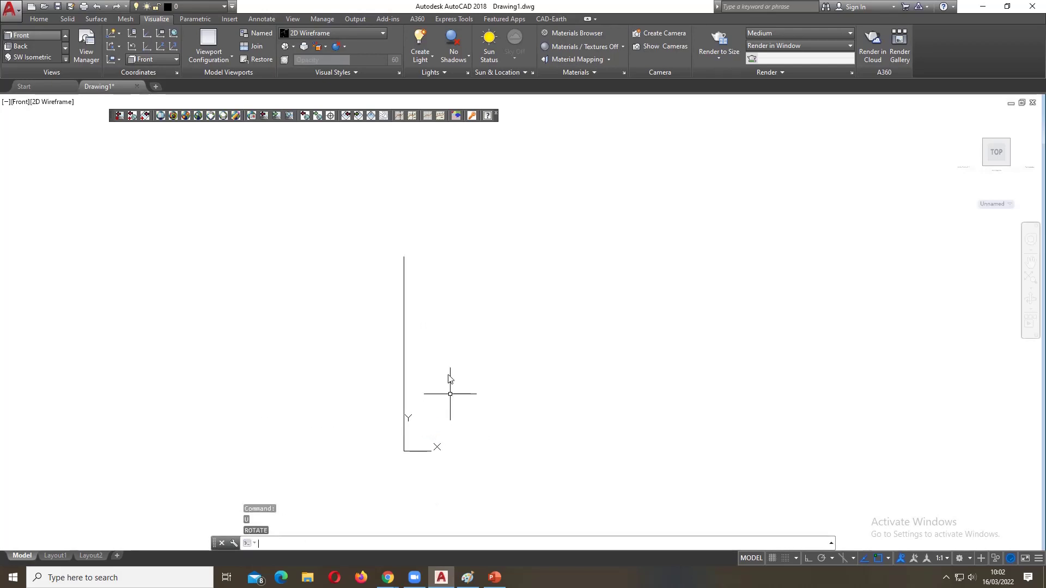
key("Escape")
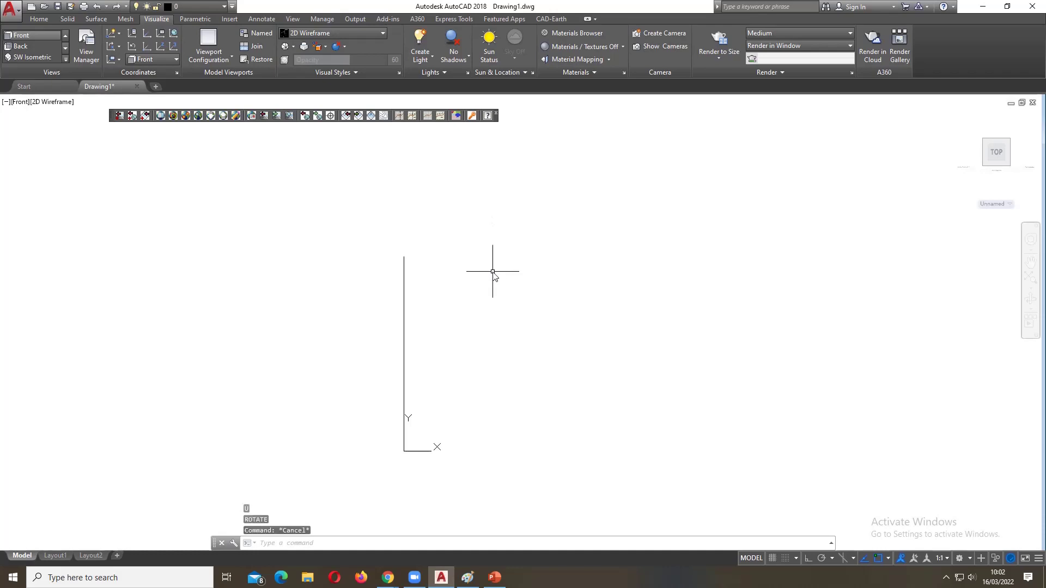
Step: Rotate the crossing-selected car outline 1 degree about the line's lower end
type("ro")
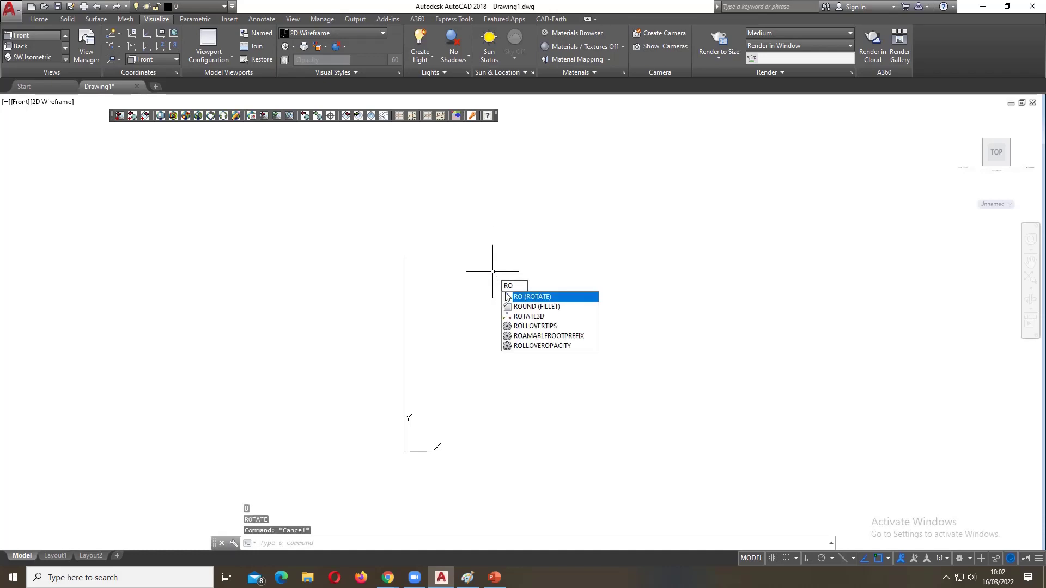
left_click(529, 295)
left_click(529, 218)
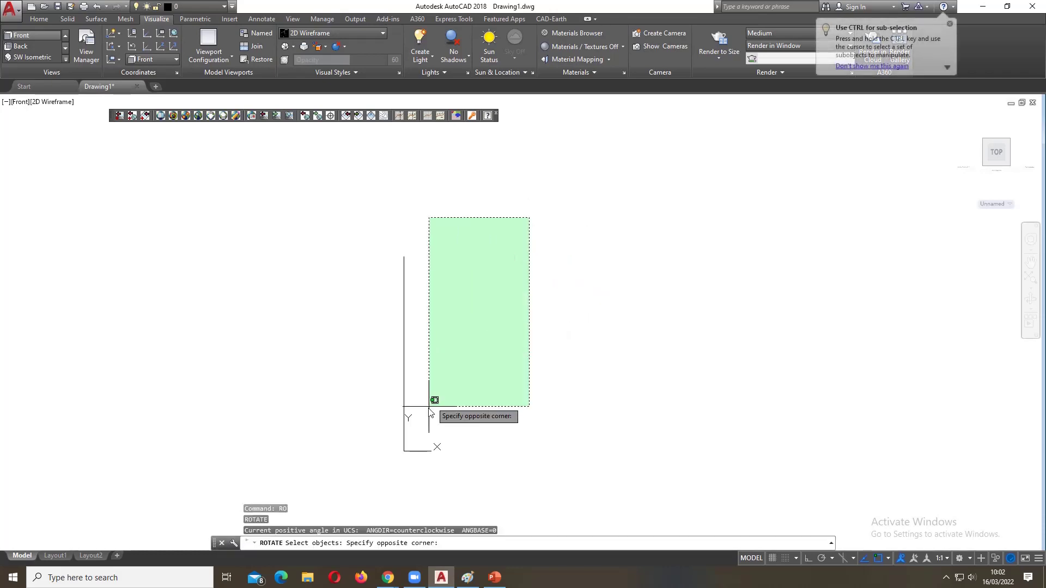
left_click(370, 481)
key("Return")
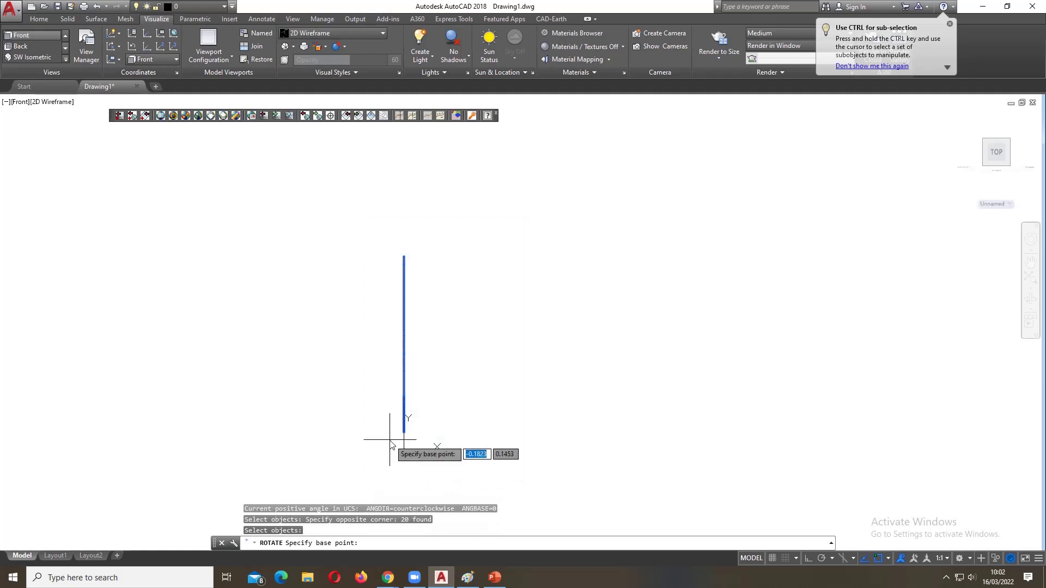
left_click(404, 434)
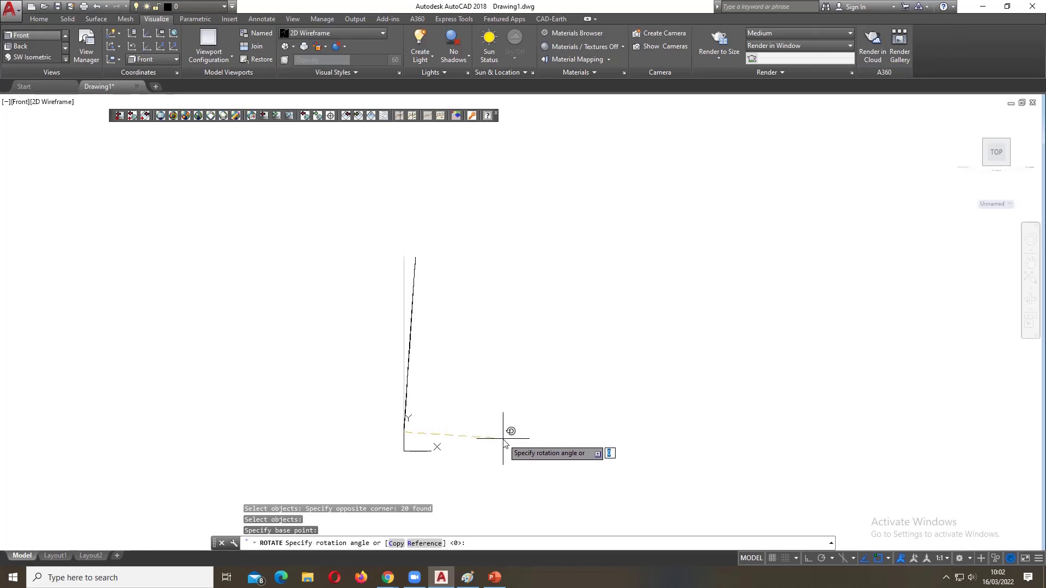
type("1")
key("Return")
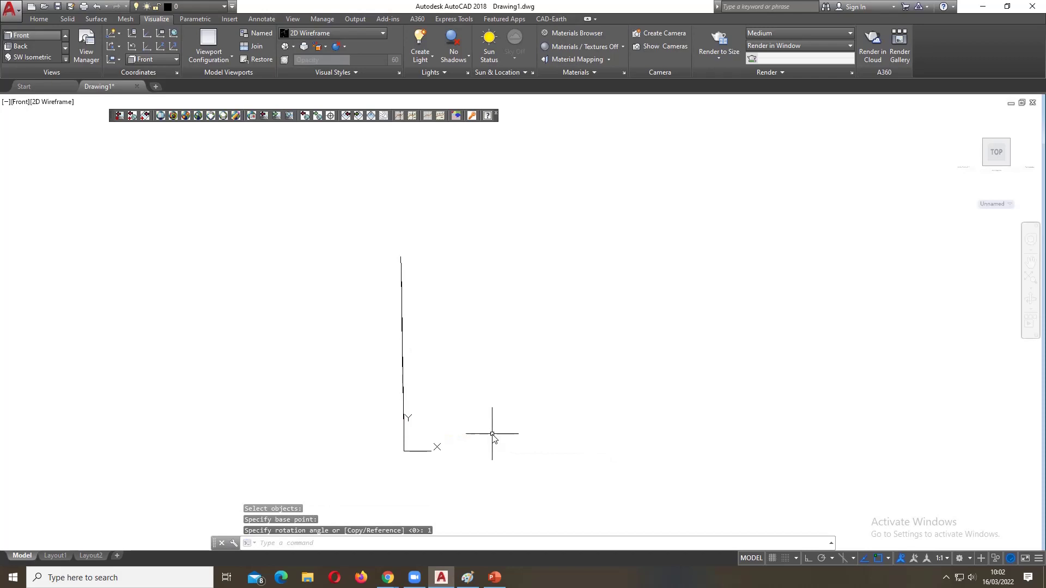
Step: Undo the zoom and the 1-degree rotation, leaving the profile vertical
scroll(402, 302, "up", 4)
scroll(425, 351, "down", 4)
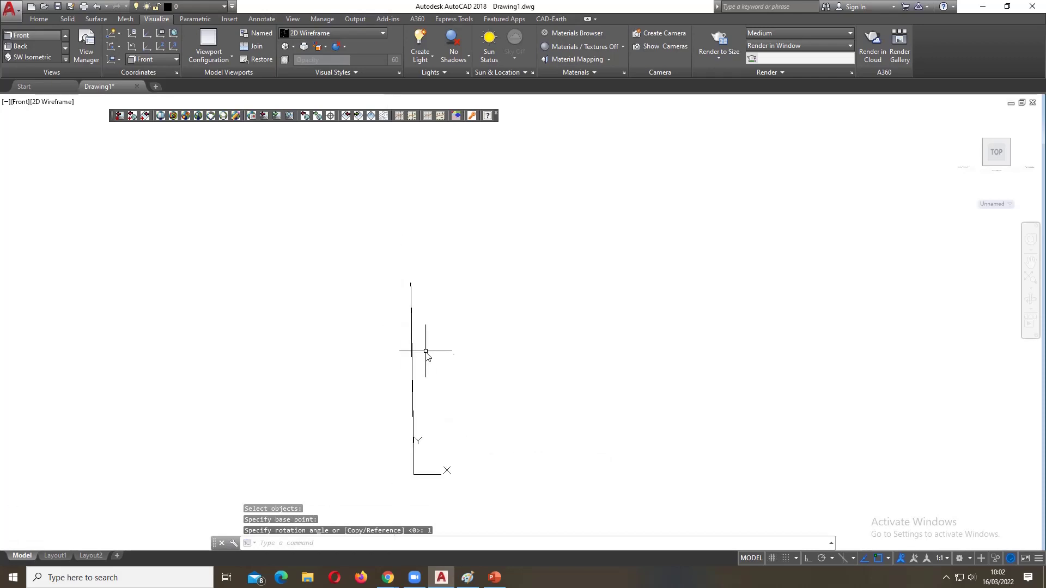
type("u")
key("Return")
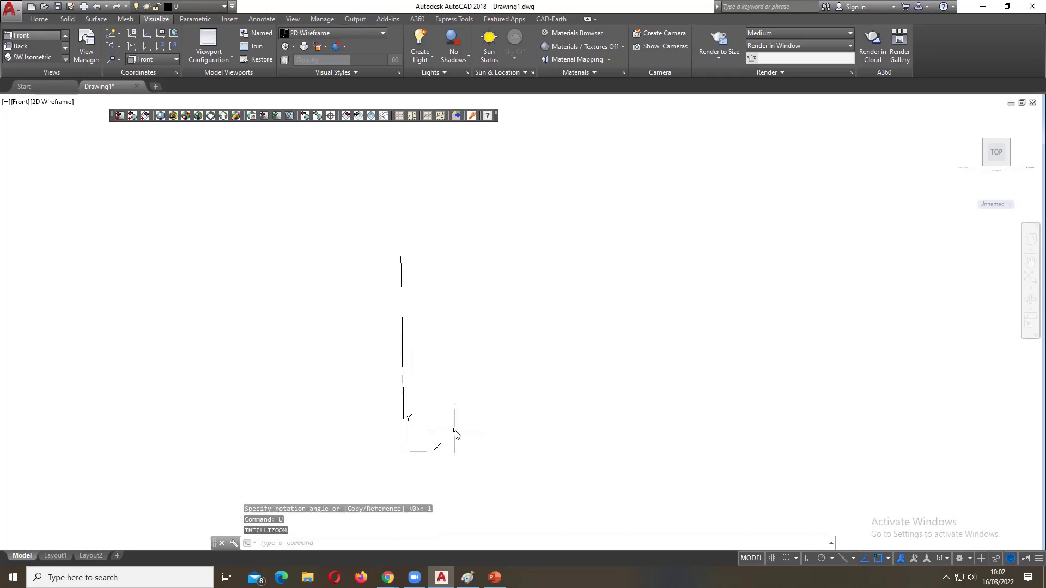
type("u")
key("Return")
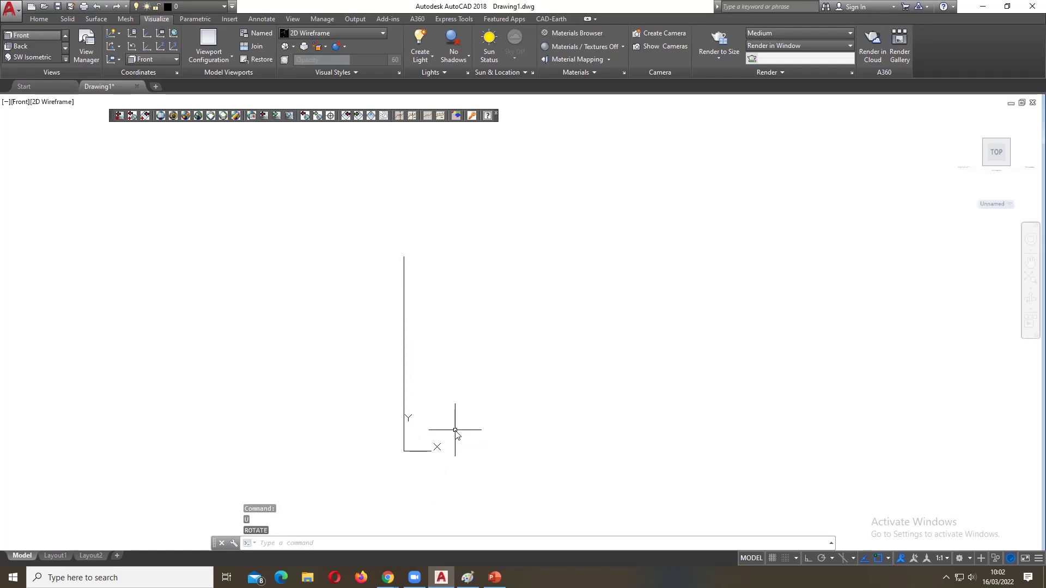
Step: Rotate the window-selected edge-on profile by -10 degrees about its bottom endpoint
key("Return")
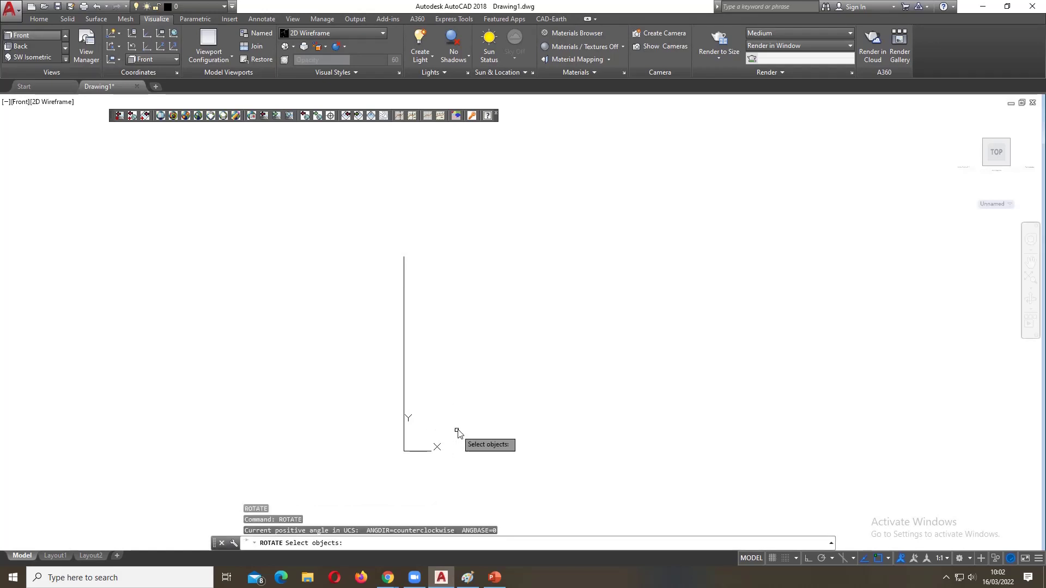
left_click(544, 227)
left_click(332, 476)
key("Return")
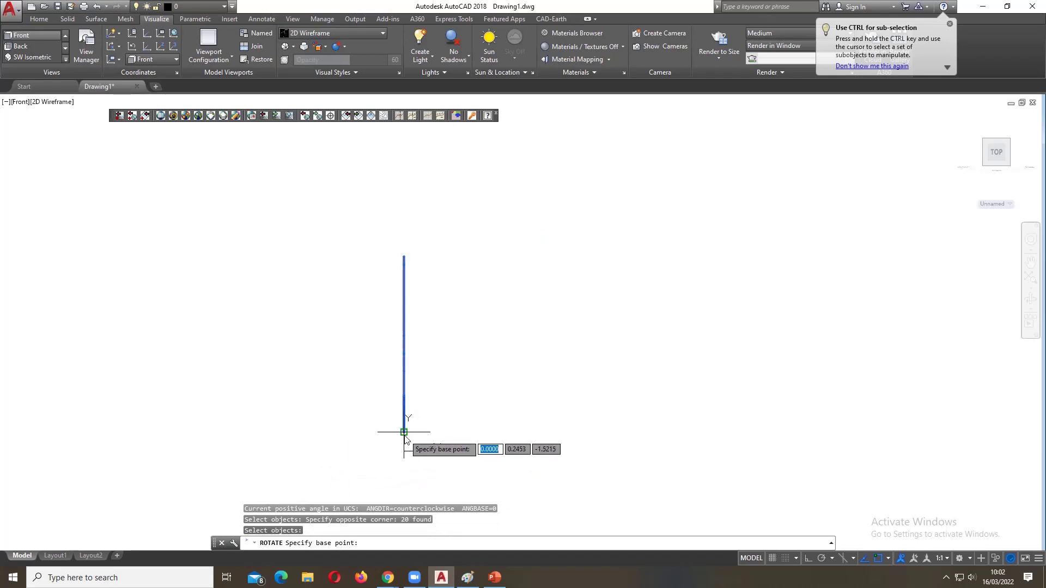
left_click(404, 432)
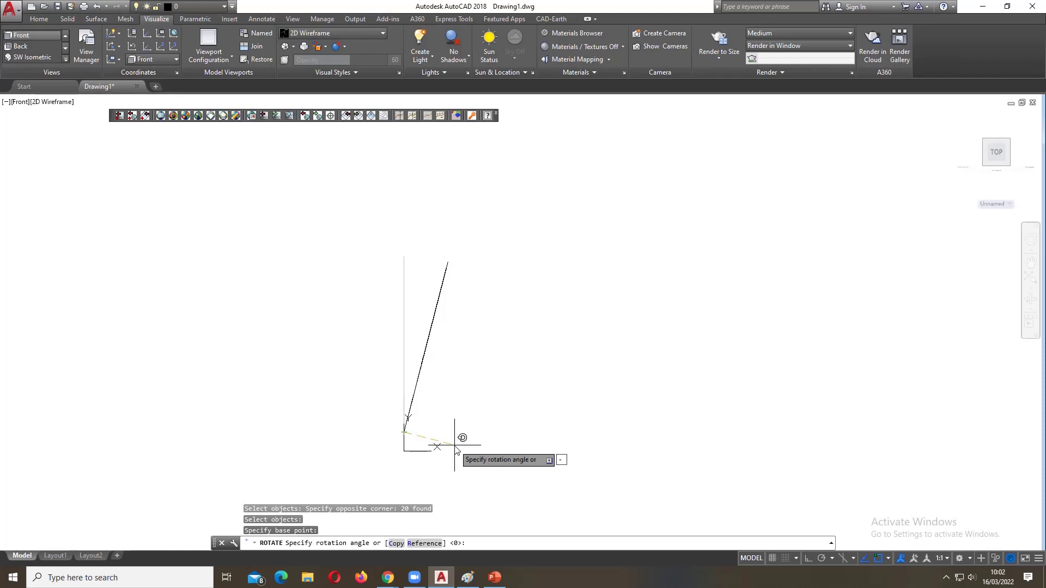
type("10")
key("Return")
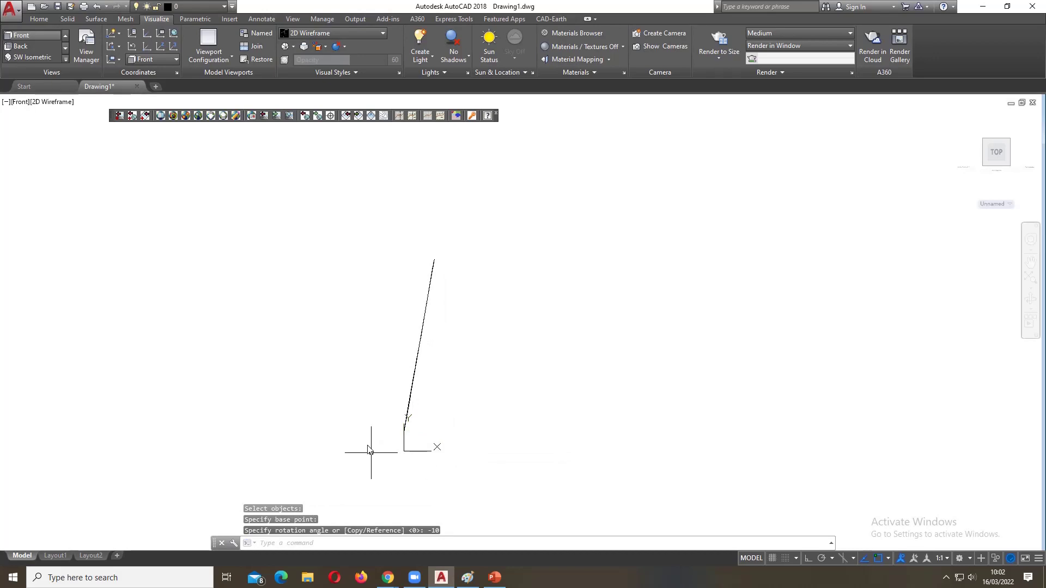
scroll(326, 377, "down", 1)
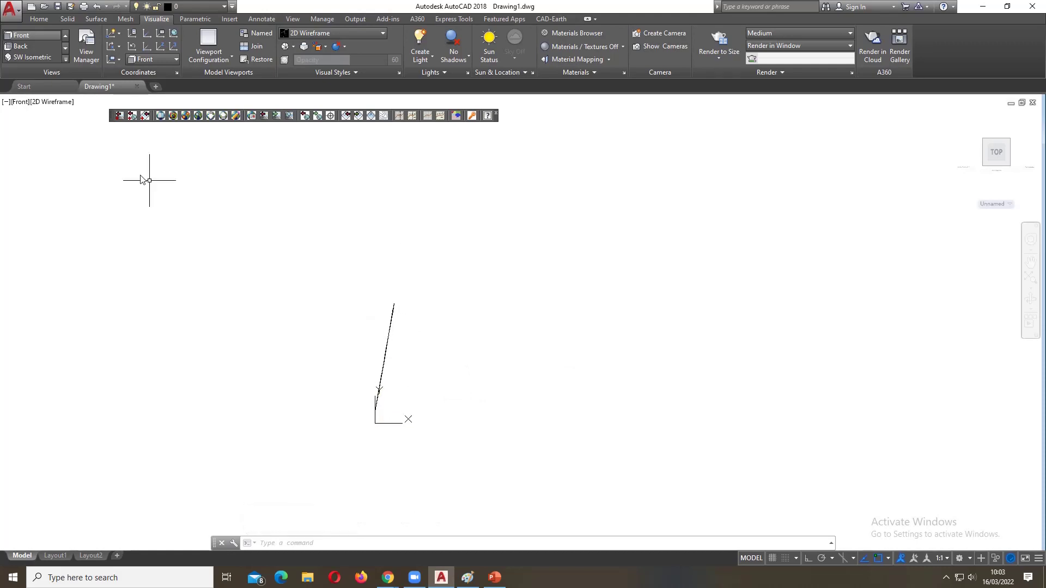
Step: View the profile from the Left, then switch to Top view and recentre it
left_click(65, 61)
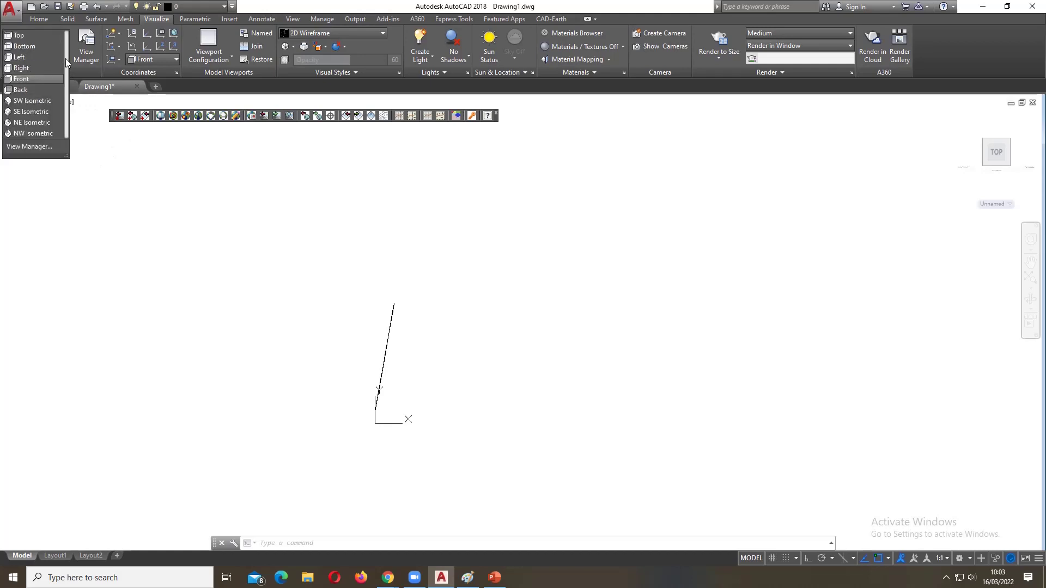
left_click(28, 58)
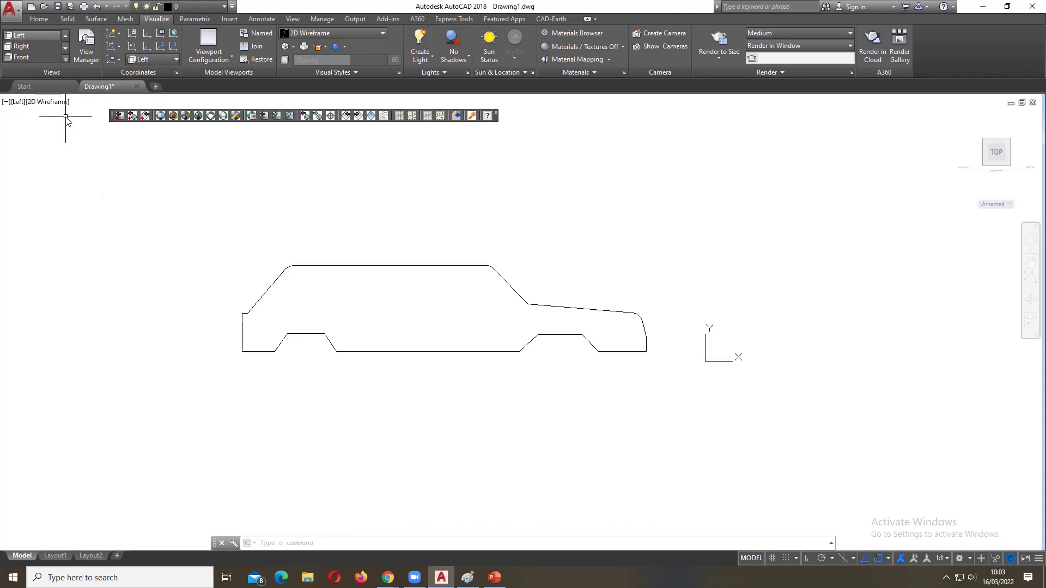
left_click(65, 58)
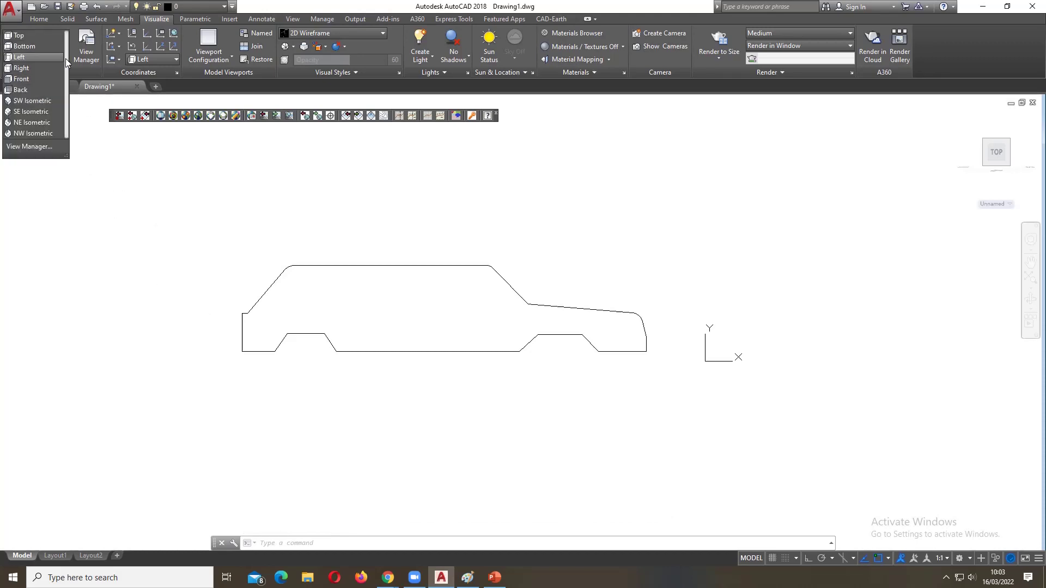
left_click(25, 35)
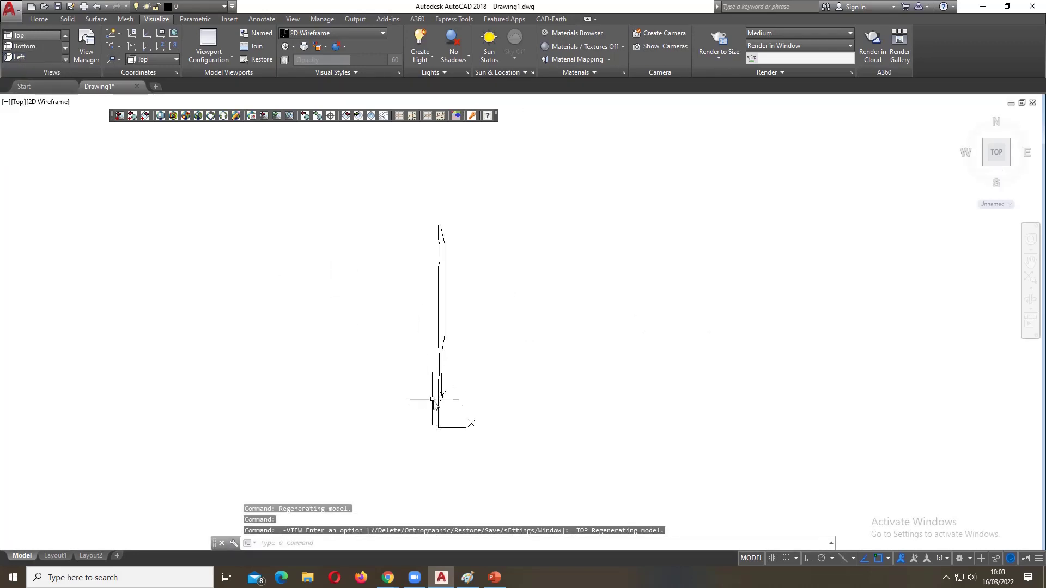
scroll(410, 302, "up", 2)
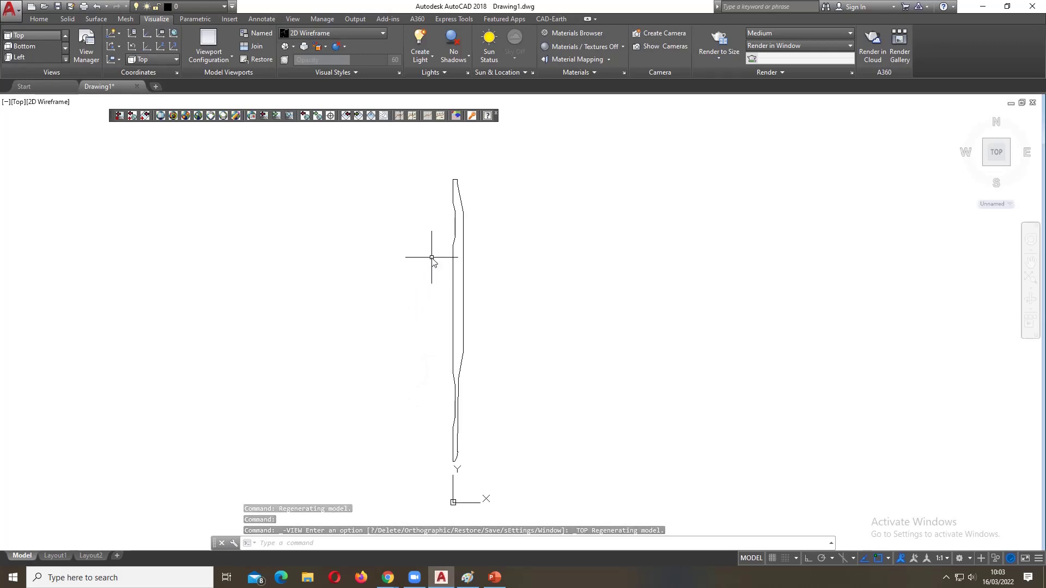
scroll(431, 257, "down", 2)
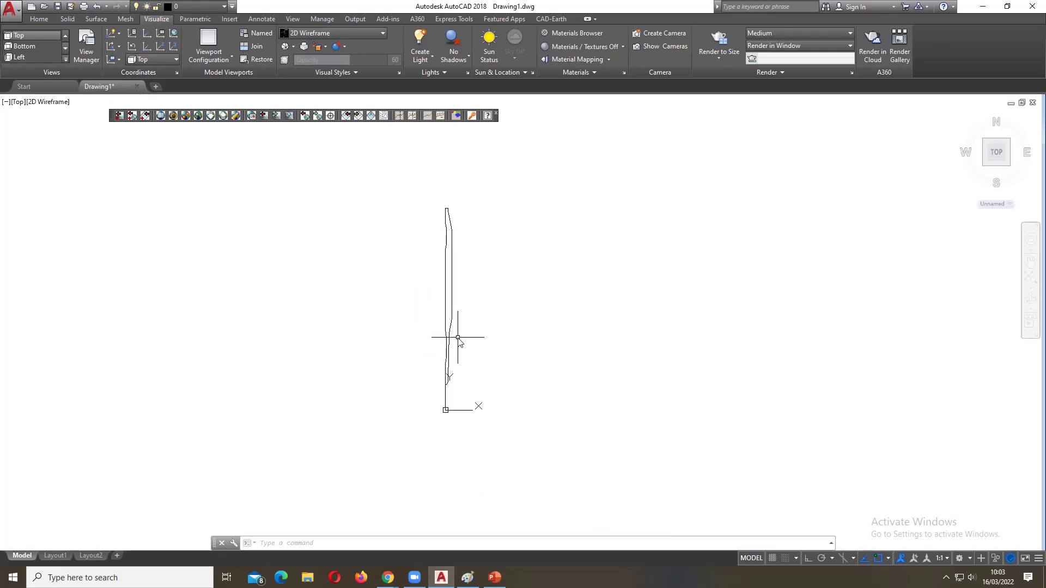
left_click_drag(454, 337, 444, 329)
scroll(423, 425, "up", 4)
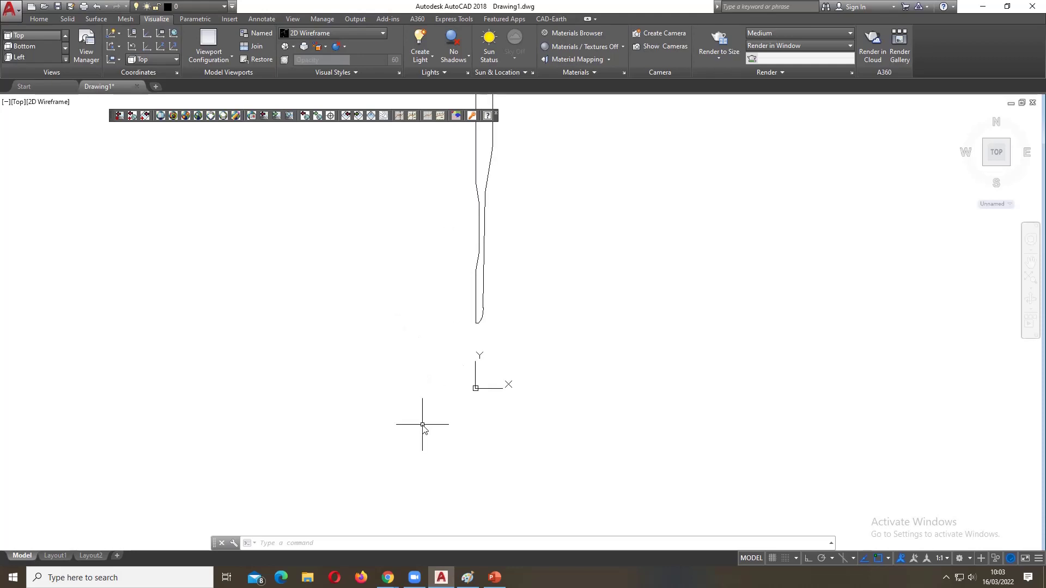
scroll(423, 425, "down", 4)
scroll(392, 303, "down", 3)
scroll(374, 269, "up", 2)
scroll(376, 267, "up", 2)
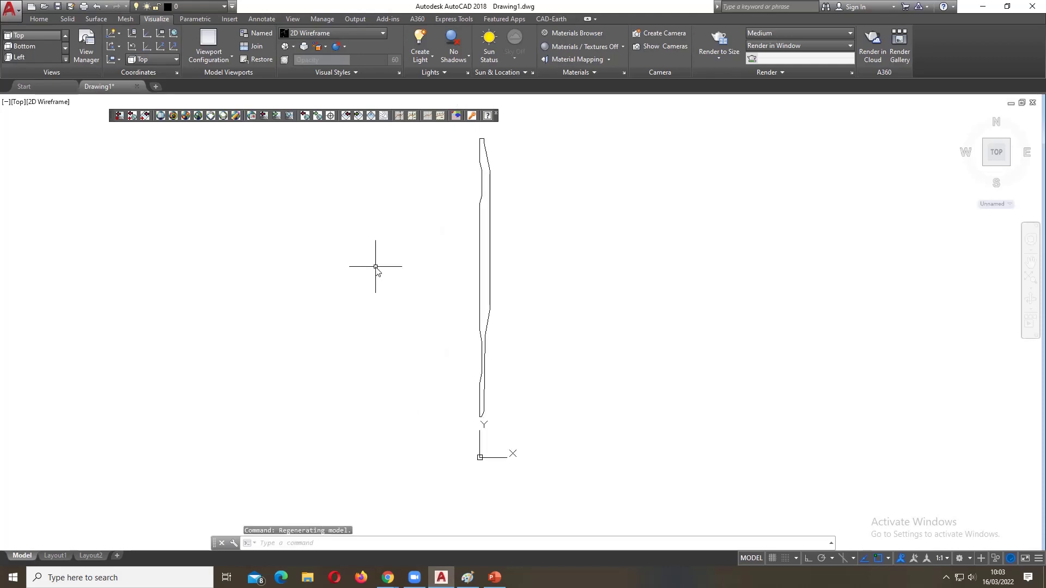
Step: Draw a 4-unit horizontal line with Ortho on from the profile's bottom end
key("Return")
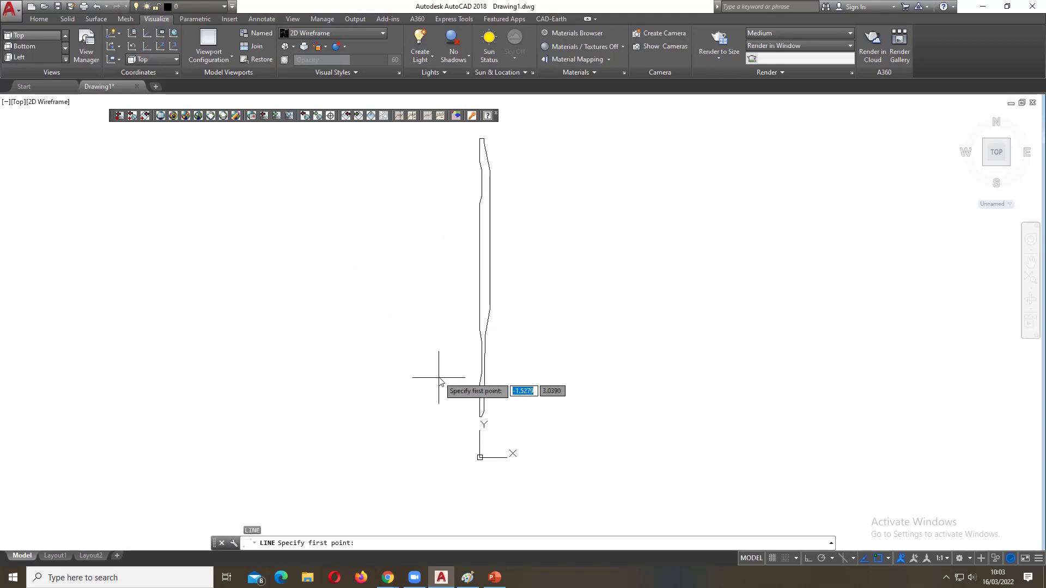
left_click(480, 417)
key("F8")
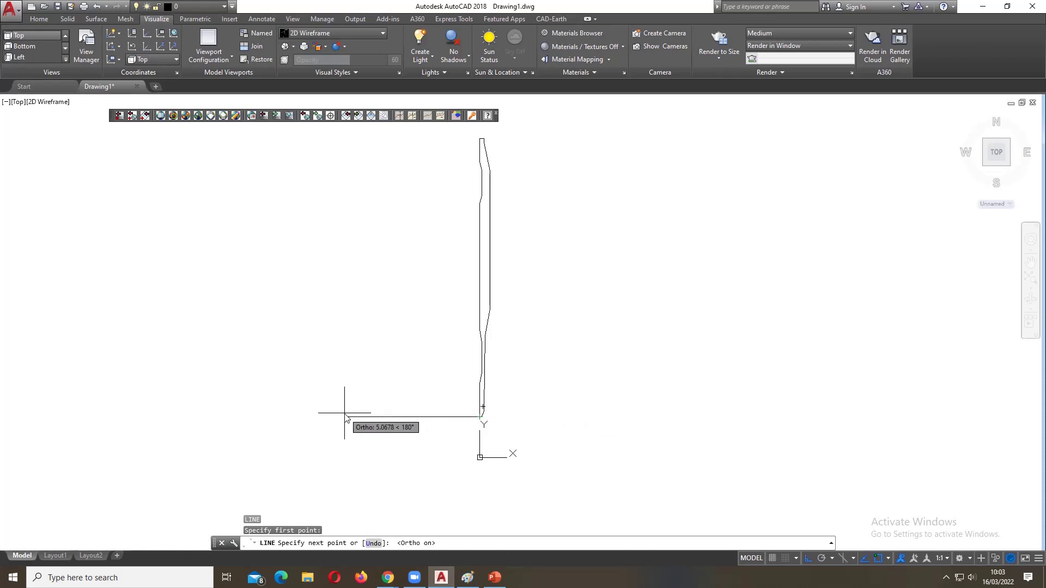
scroll(345, 417, "down", 2)
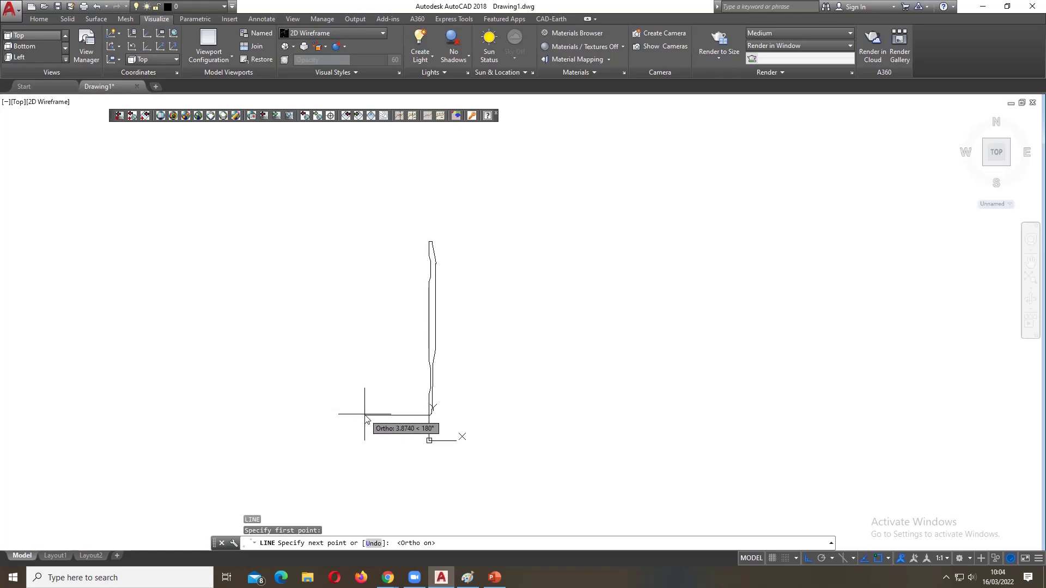
type("4")
key("Return")
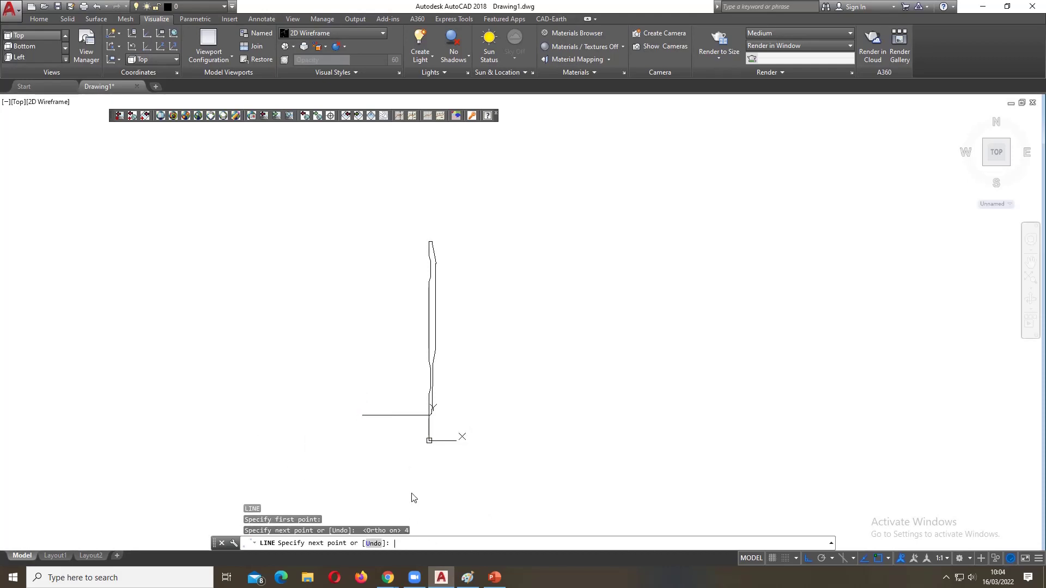
key("Return")
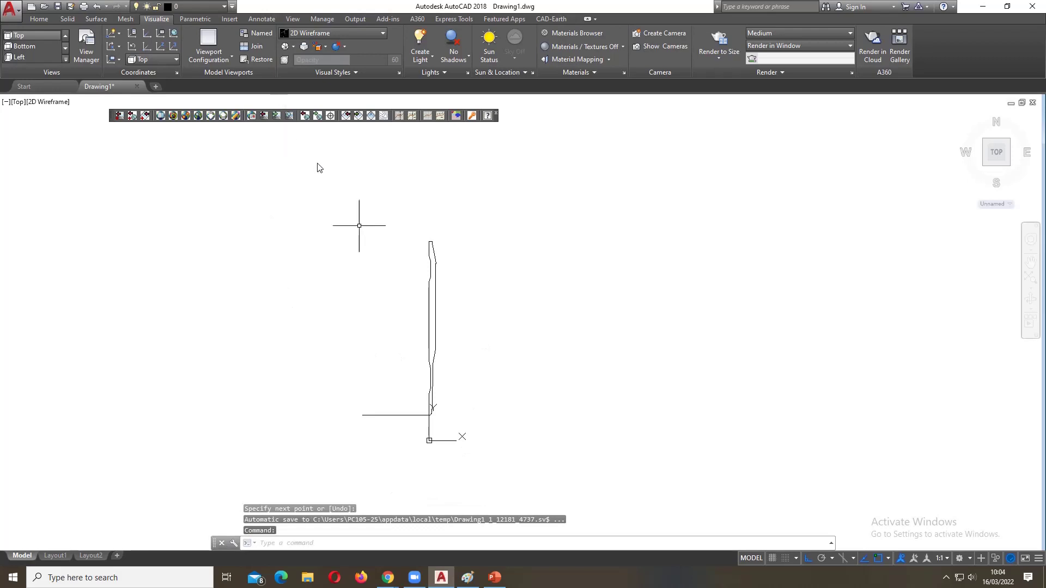
Step: Window-select the car profile for a copy, then cancel the copy
scroll(376, 292, "down", 4)
scroll(379, 339, "up", 4)
scroll(379, 339, "down", 3)
scroll(360, 248, "up", 3)
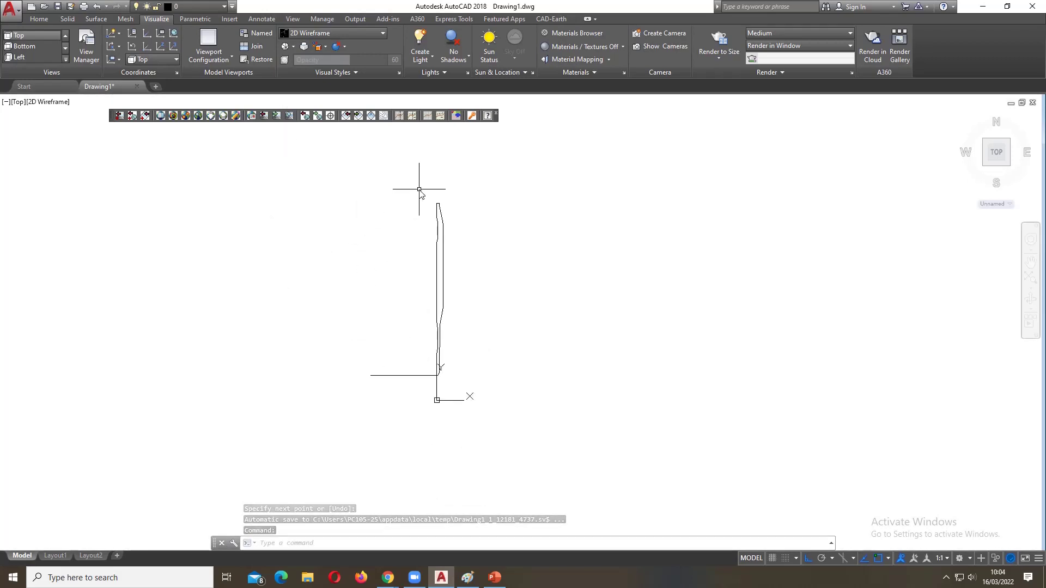
type("co")
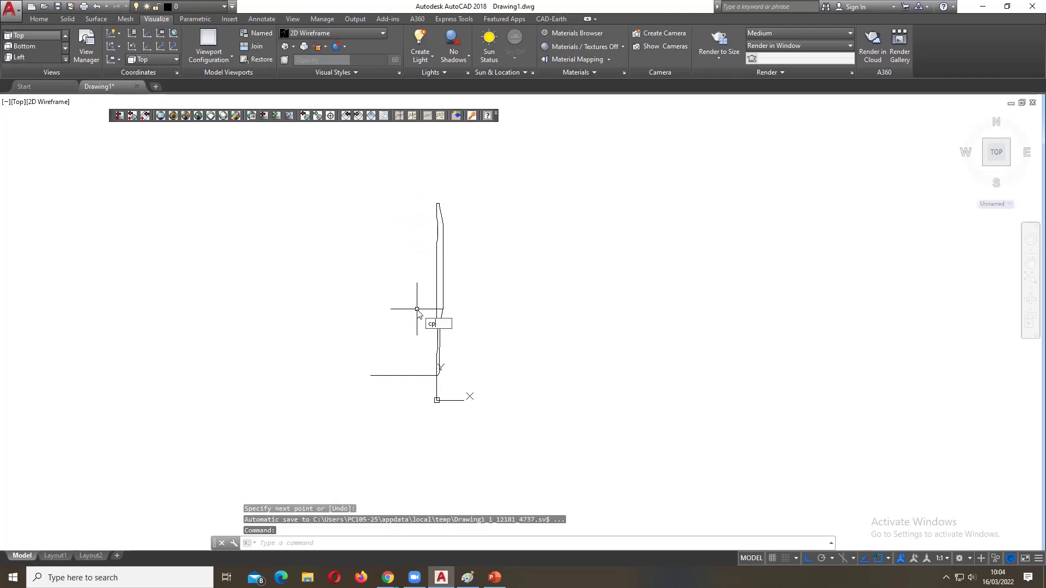
key("Return")
left_click(418, 182)
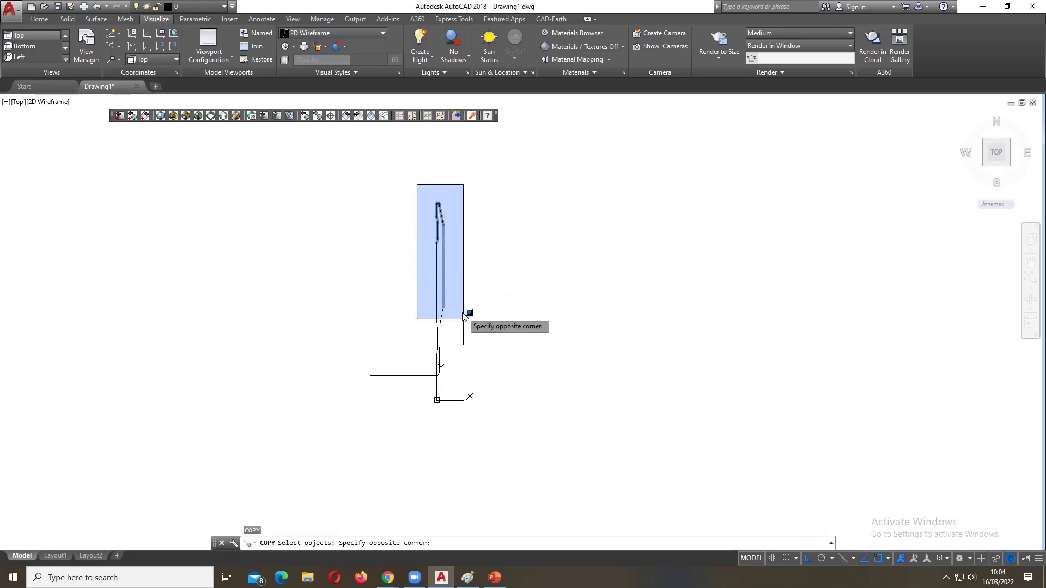
left_click(470, 396)
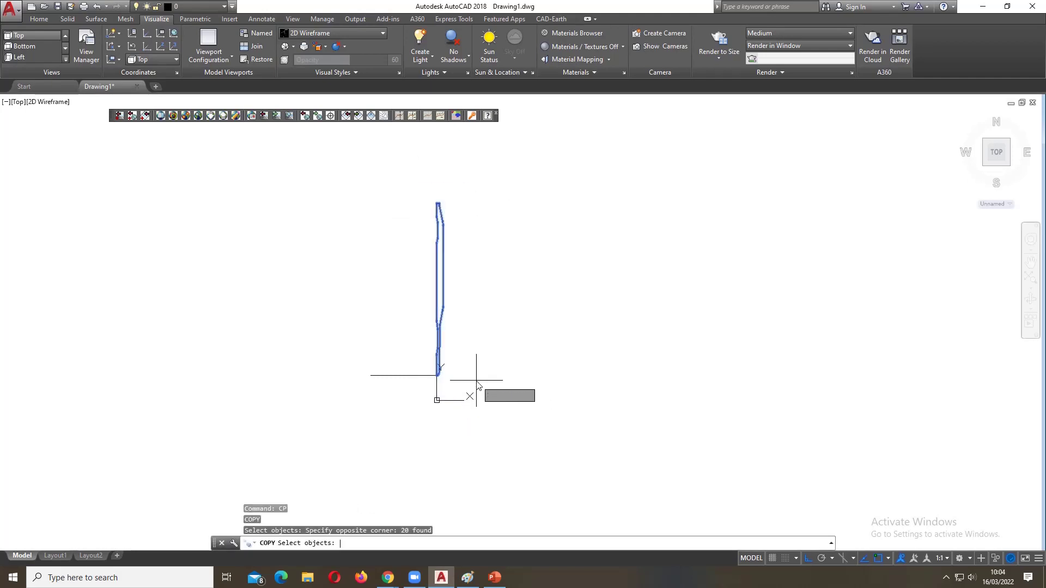
key("Return")
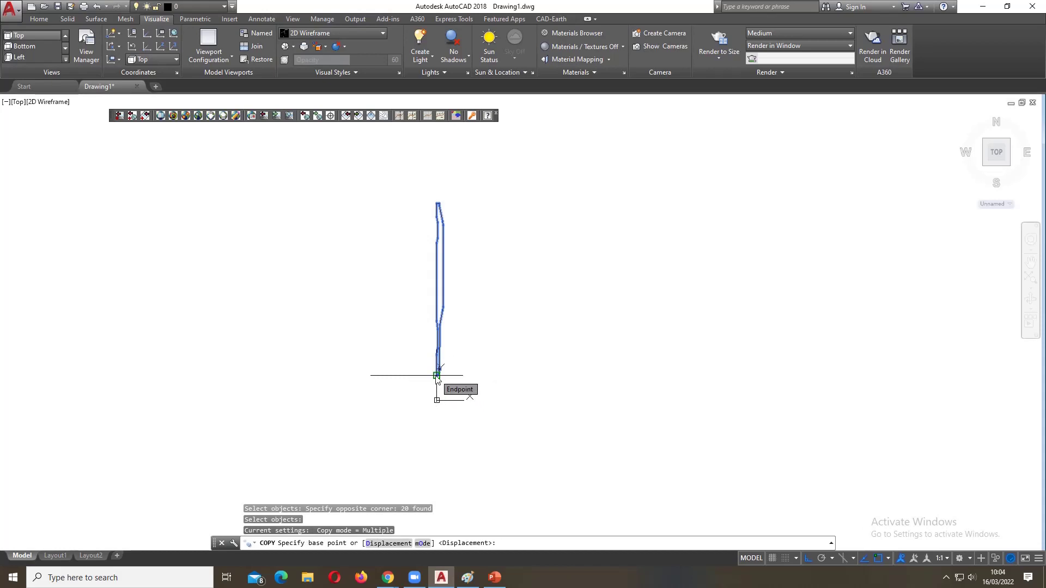
key("Escape")
key("Escape")
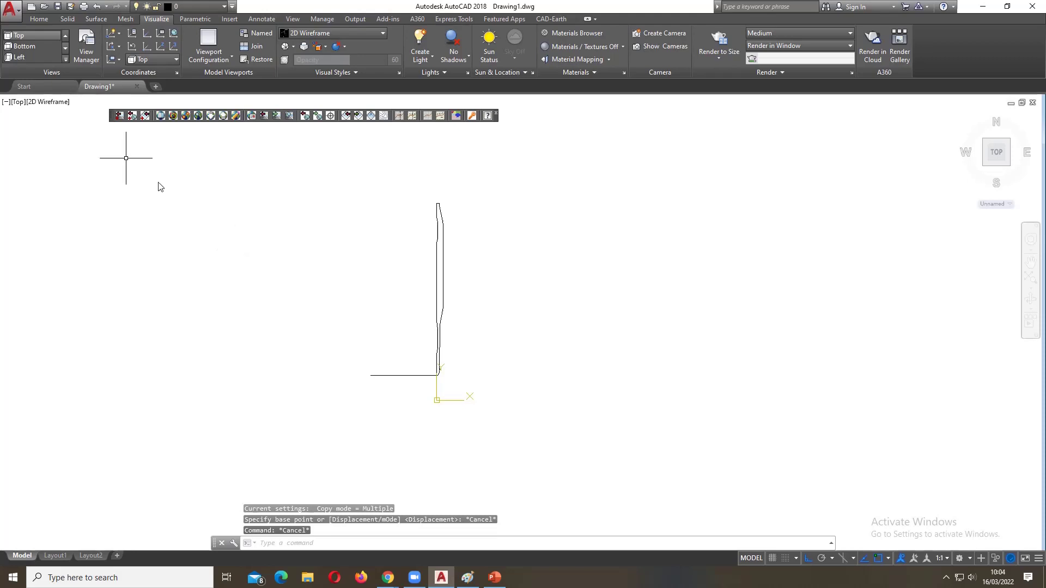
left_click(65, 61)
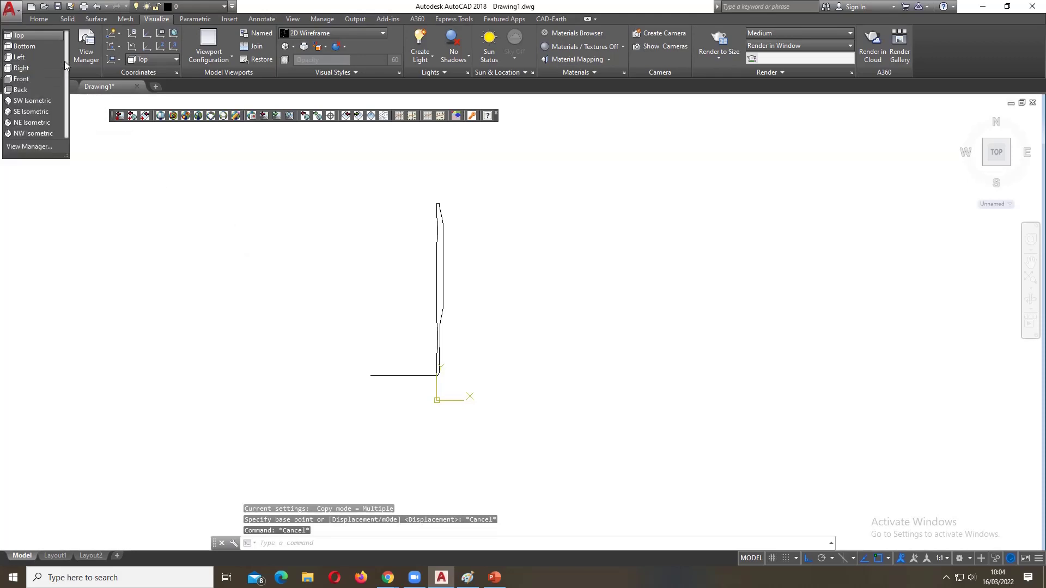
Step: In Front view, move the 4-unit line so its left end sits at the profile's base
left_click(37, 81)
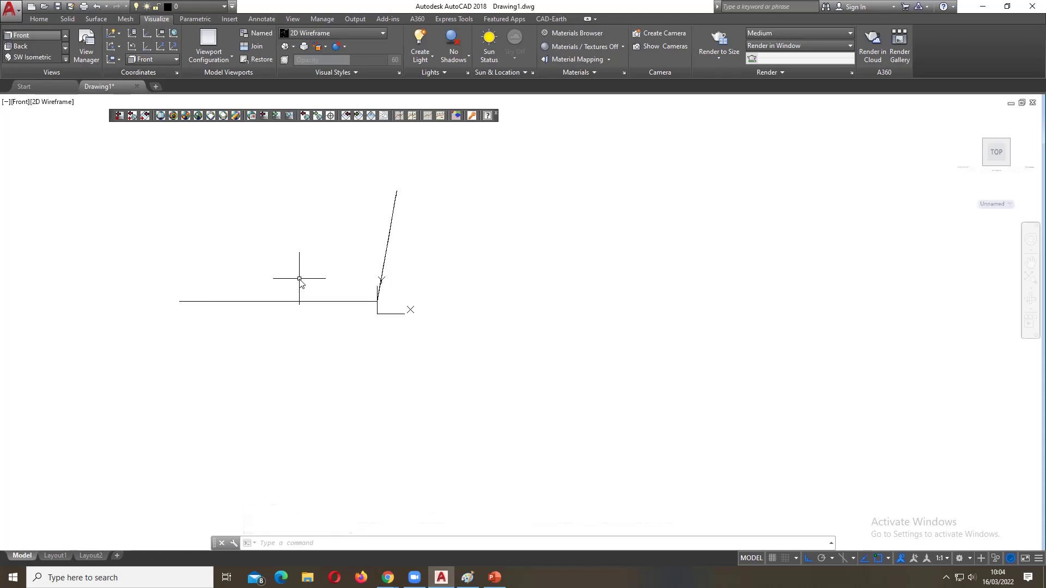
type("m")
key("Return")
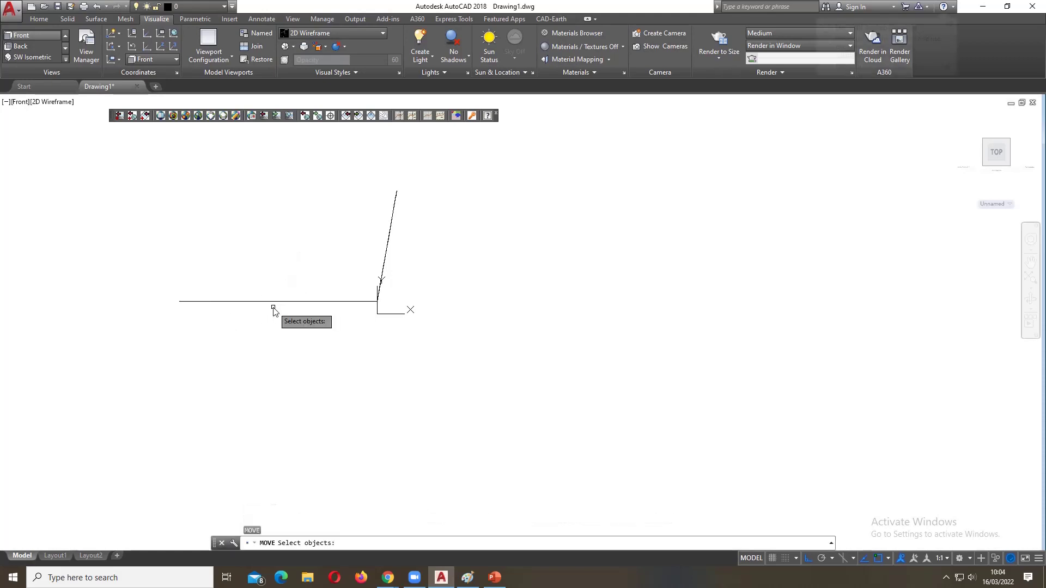
left_click(274, 301)
key("Return")
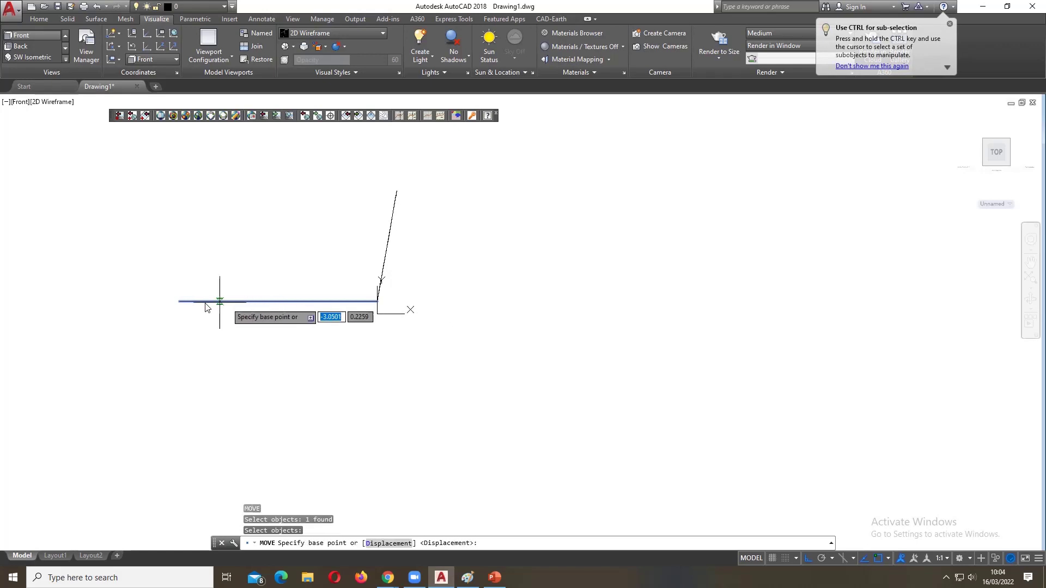
left_click(183, 301)
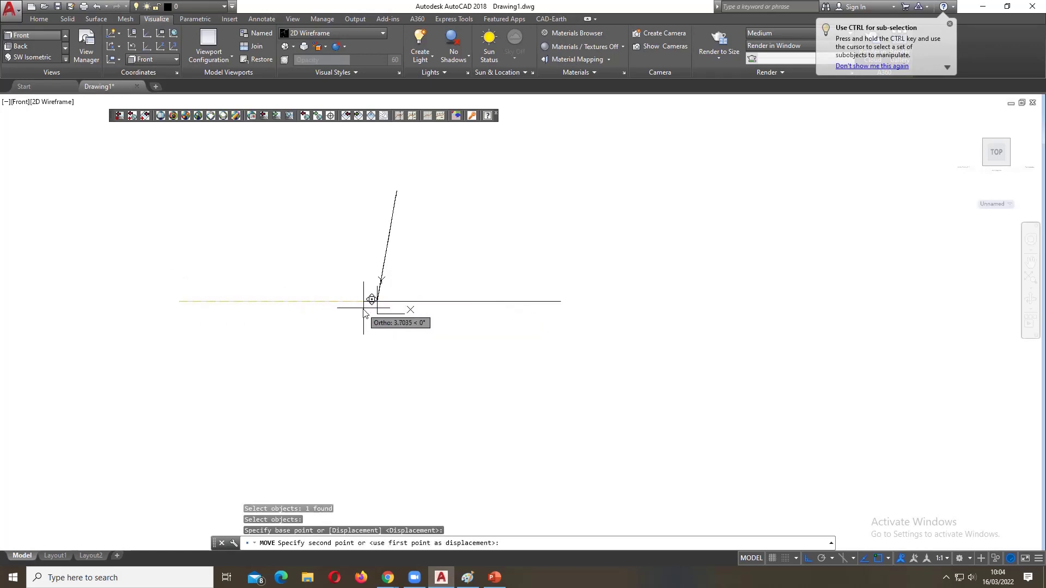
left_click(378, 301)
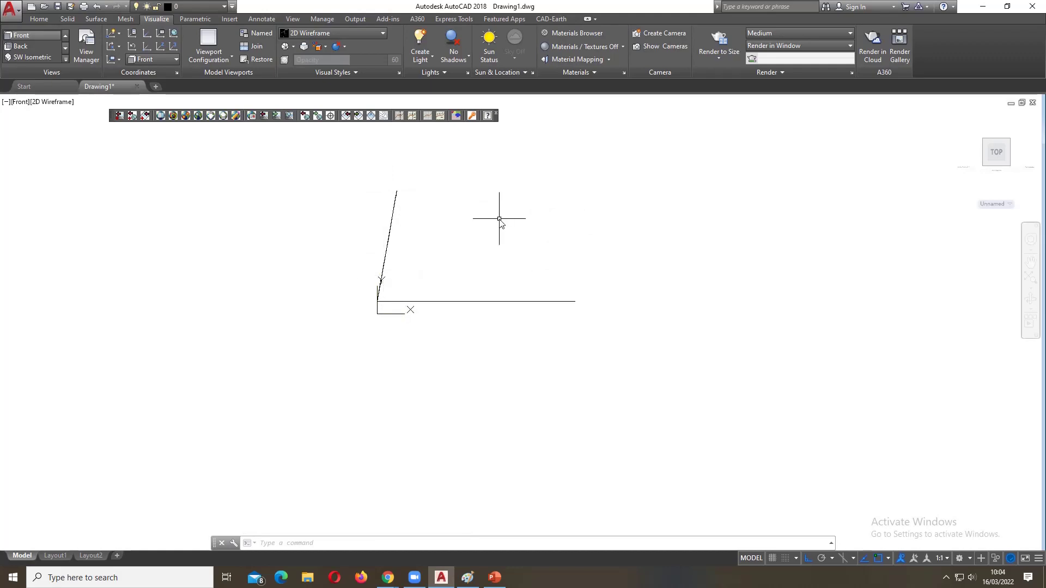
Step: Start the Mirror command and try window-selecting the car profile outline
type("mi")
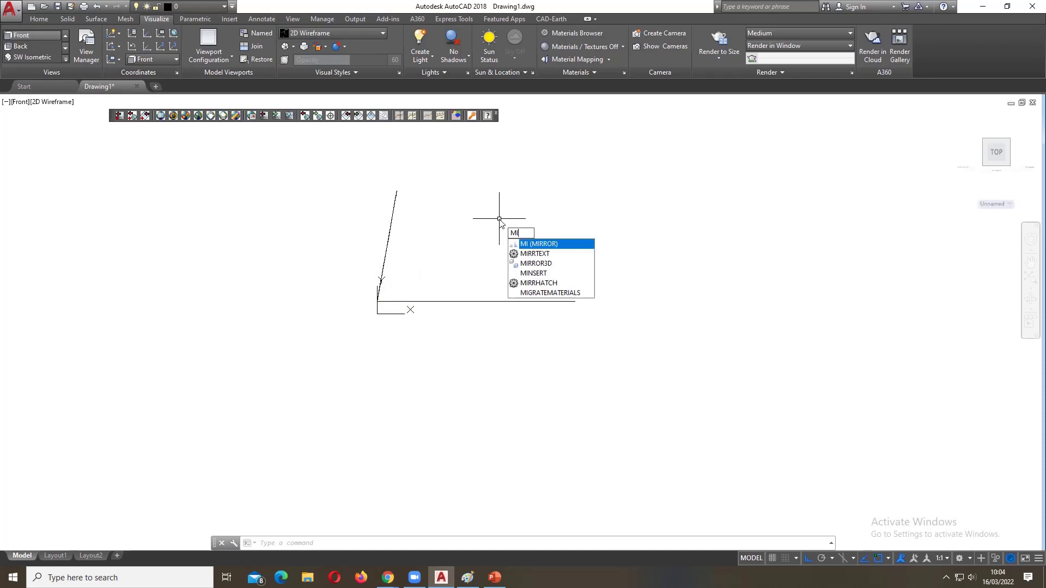
key("Return")
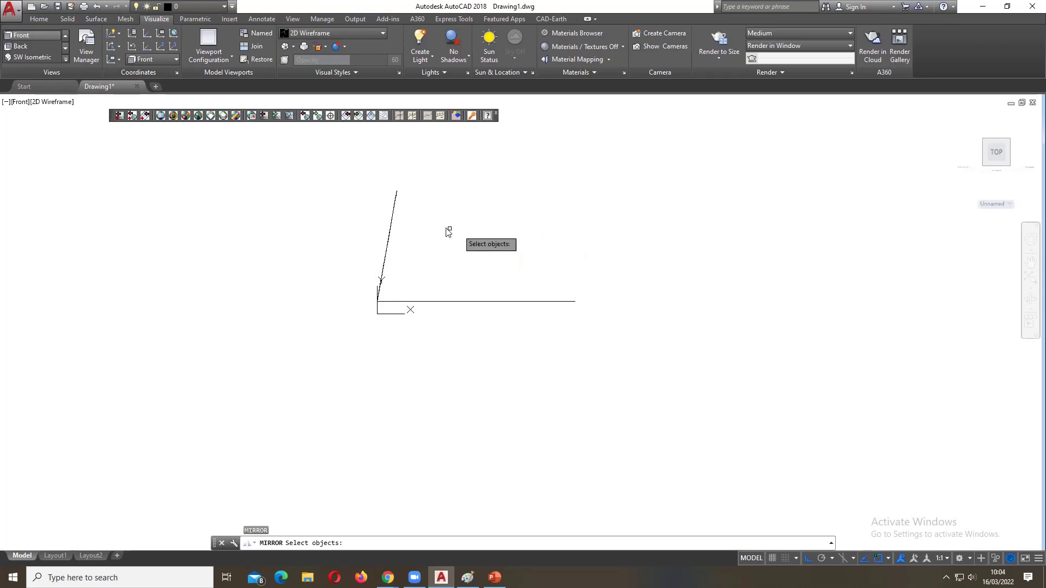
left_click(320, 161)
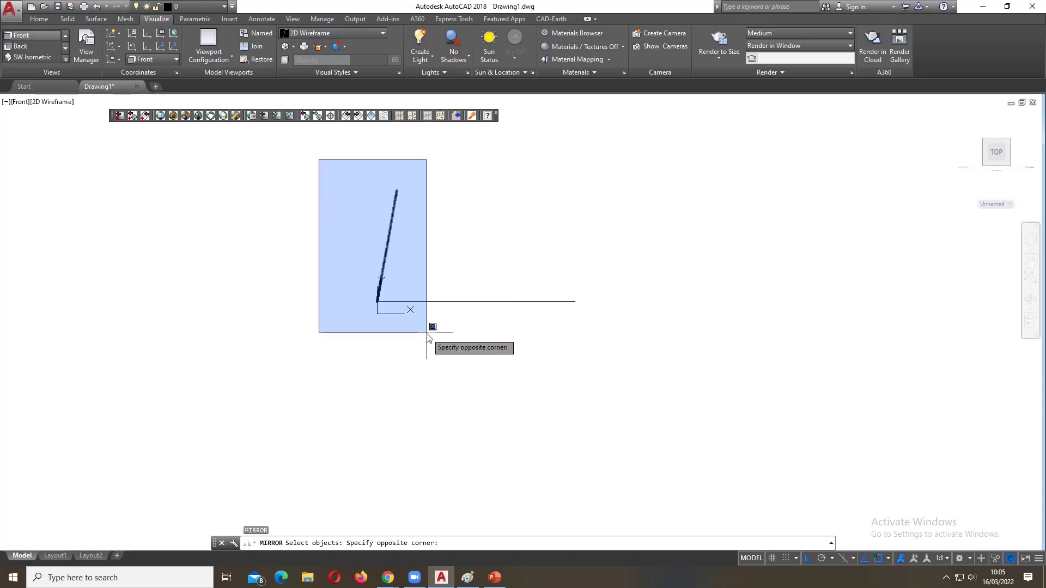
left_click(427, 333)
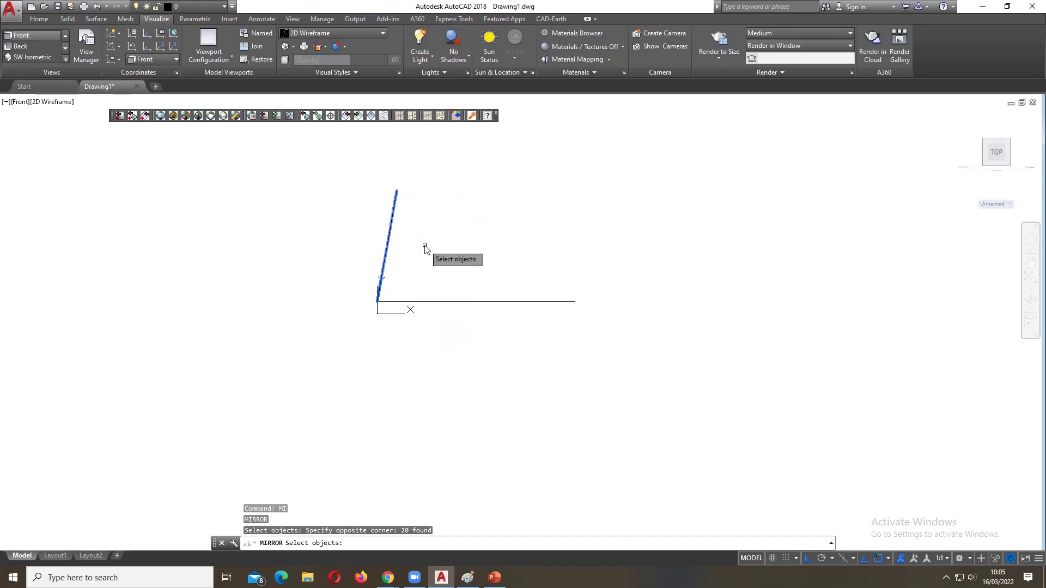
key("Escape")
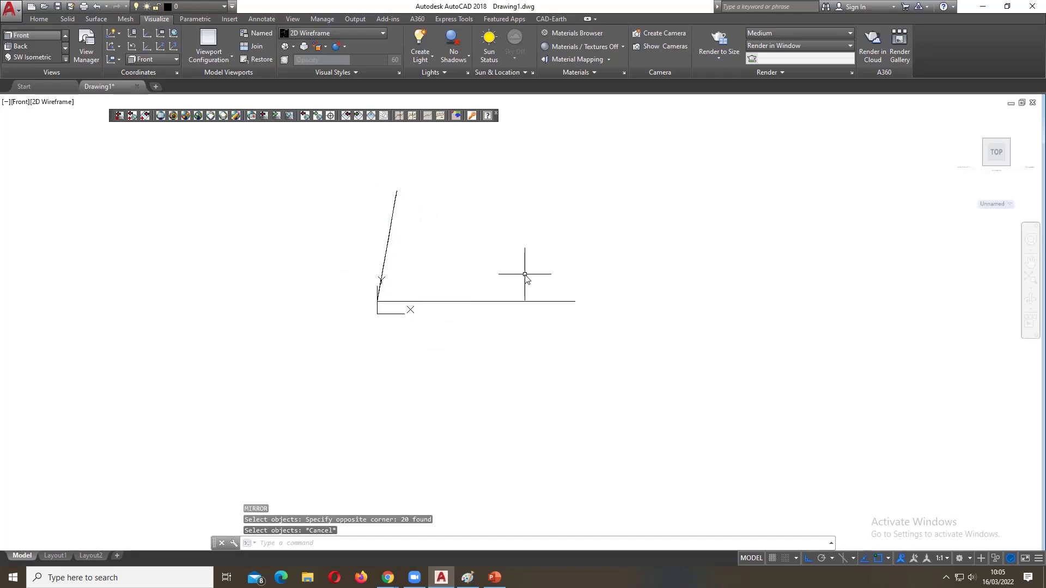
key("Return")
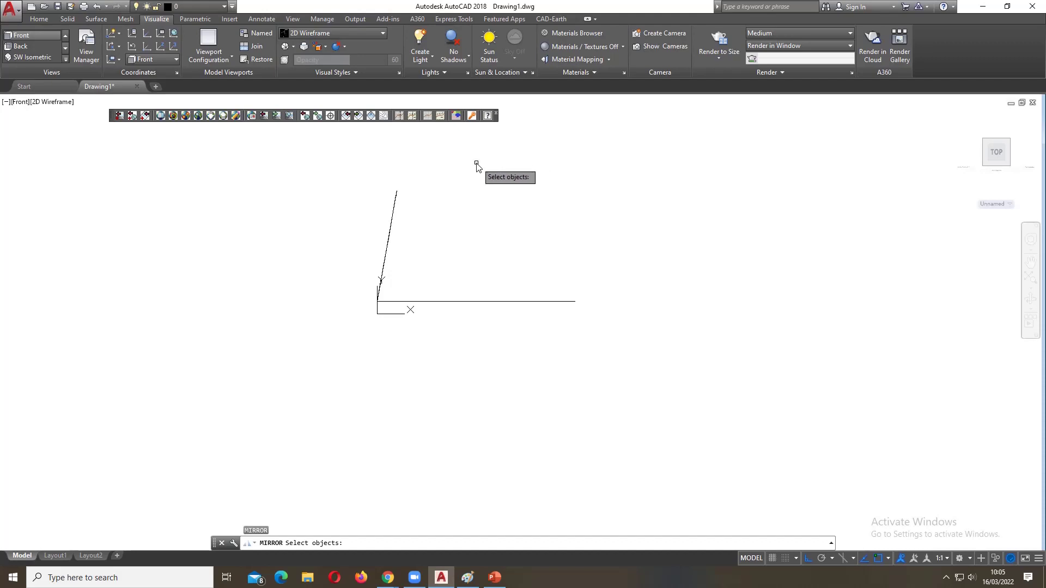
left_click(477, 164)
left_click(376, 332)
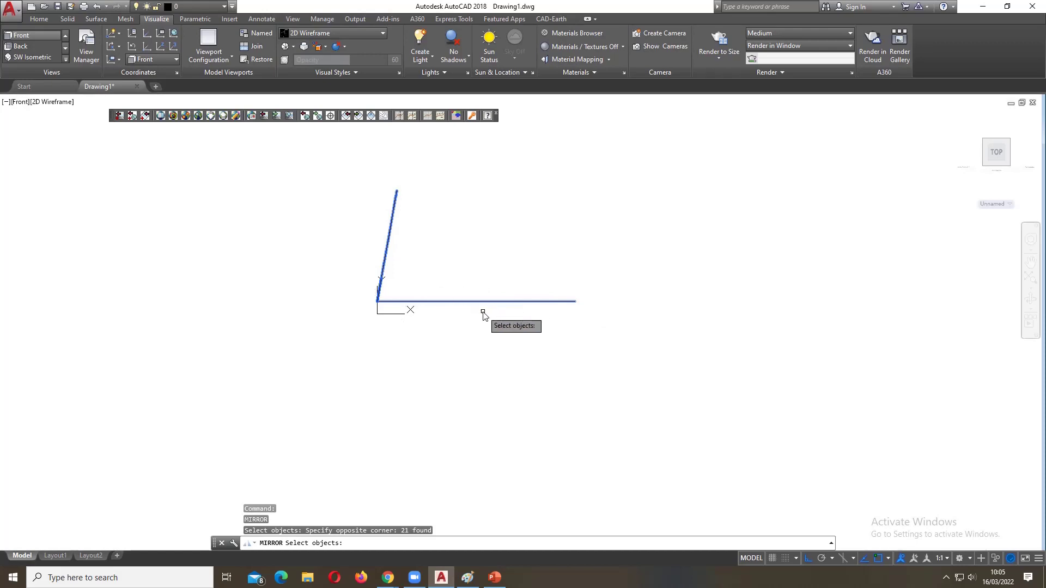
key("Escape")
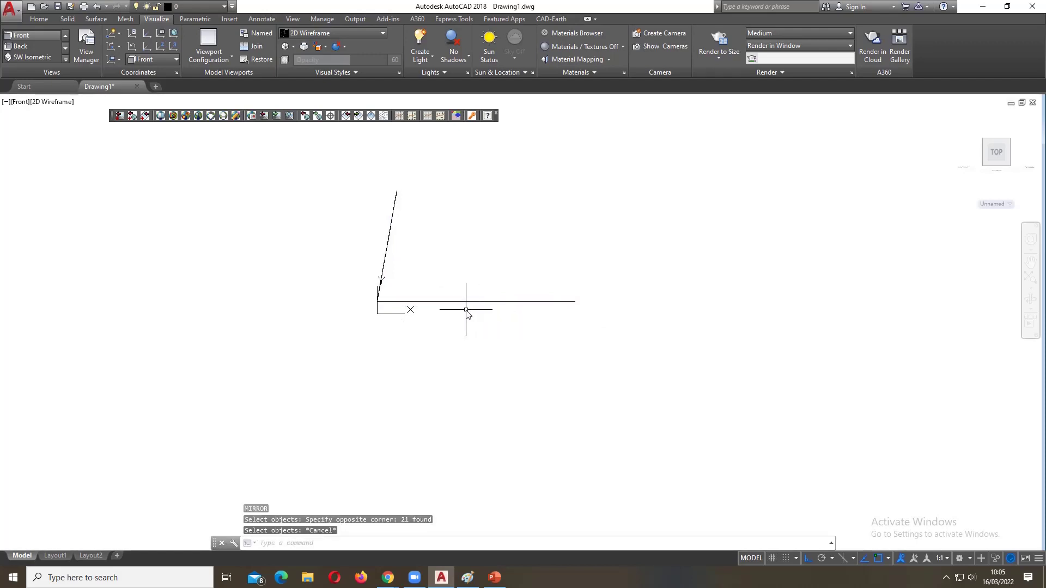
Step: Retry the selection window around the profile, which still catches the base line
key("Return")
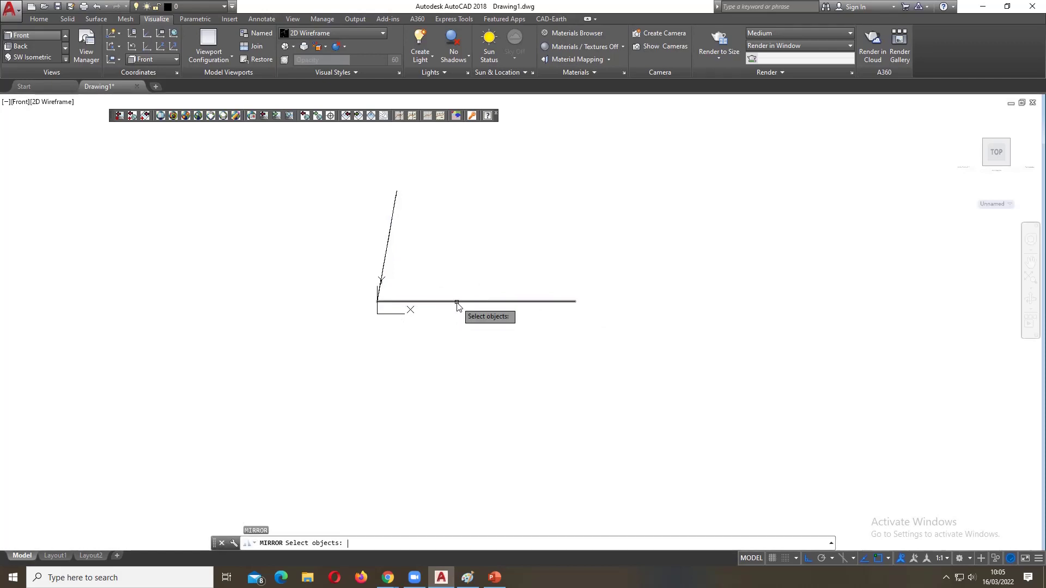
left_click(303, 156)
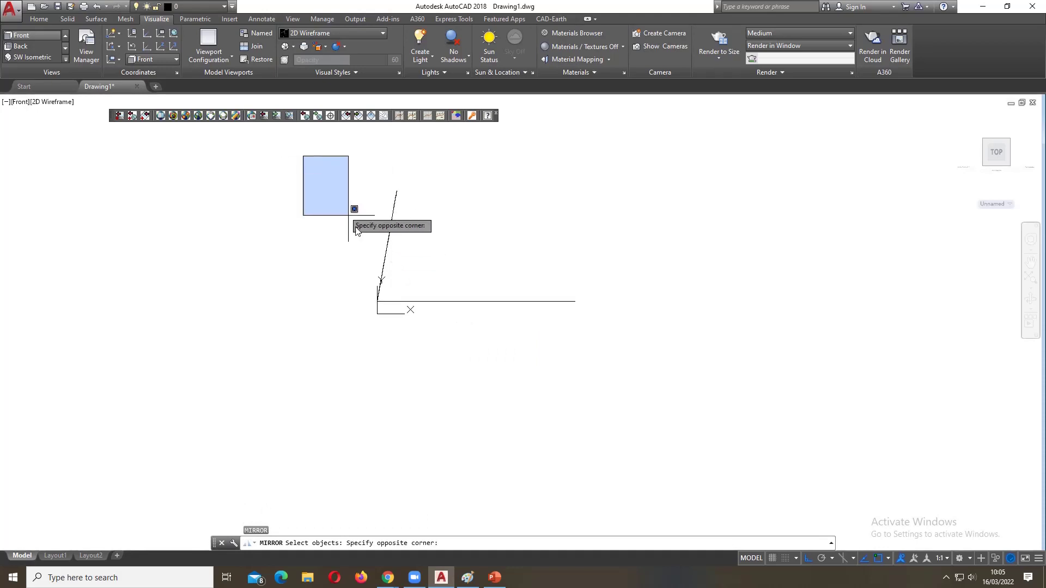
left_click(435, 337)
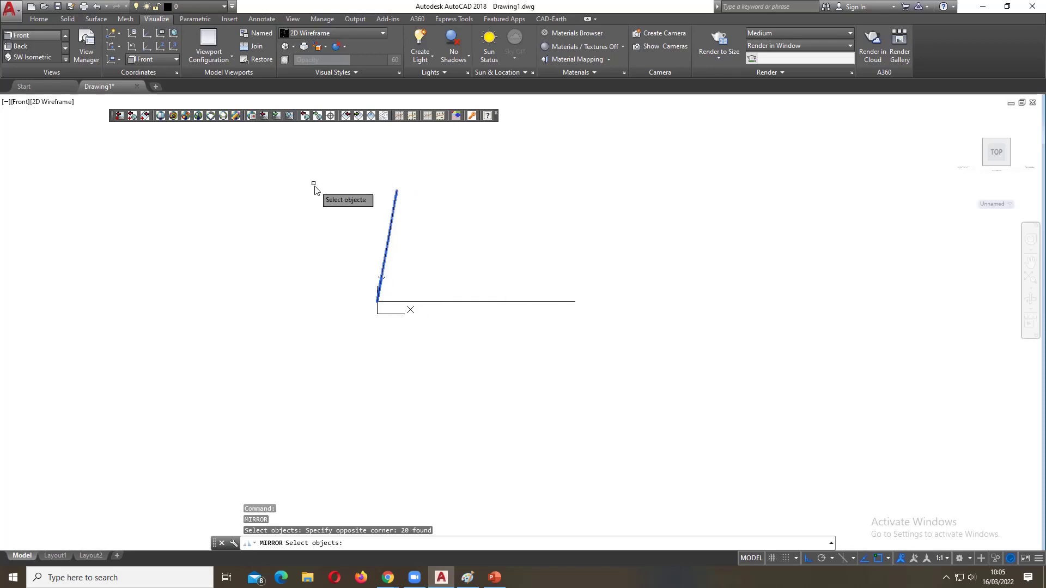
key("Escape")
key("Return")
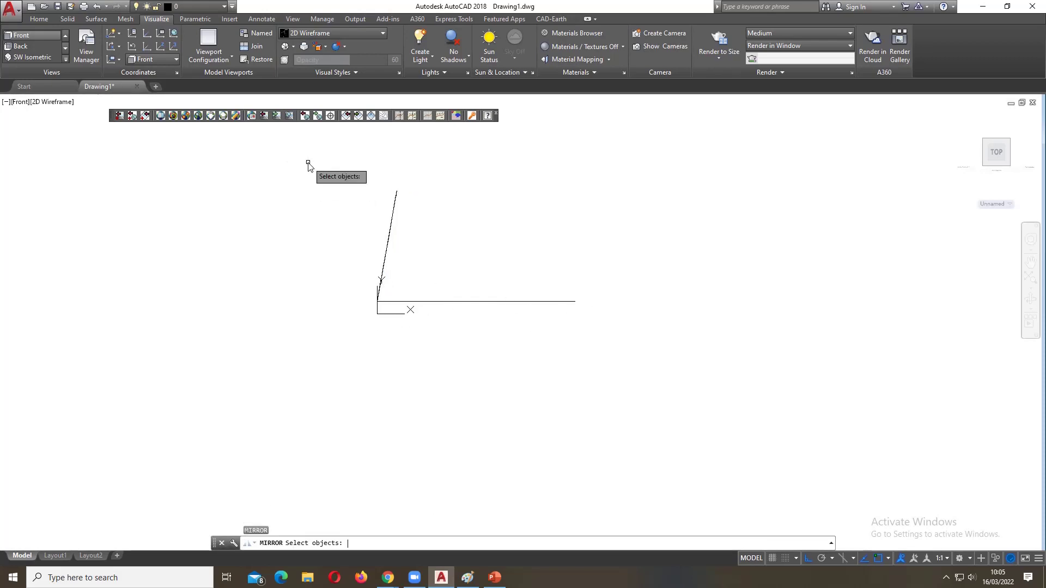
left_click(320, 166)
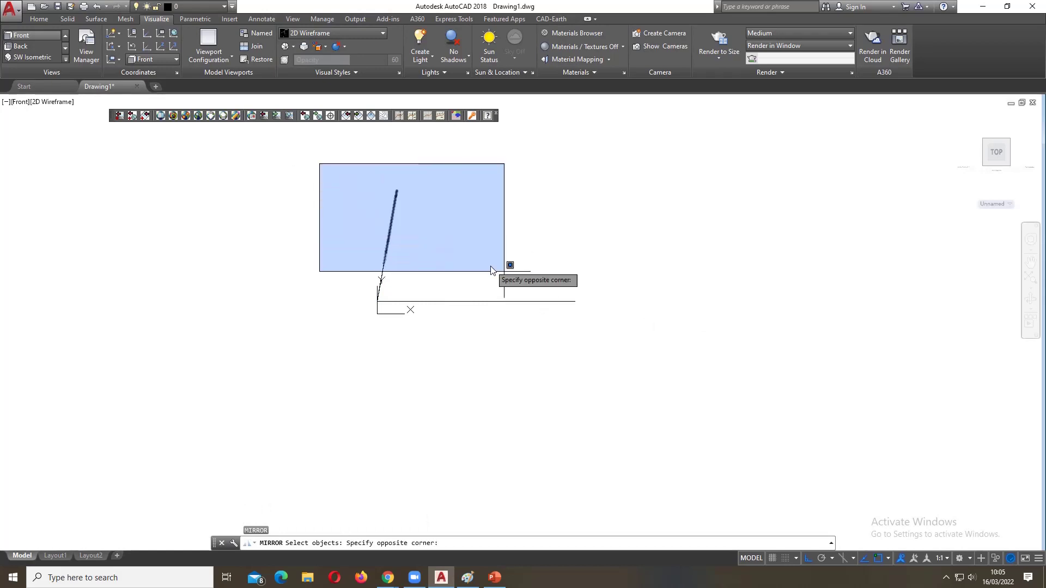
left_click(630, 336)
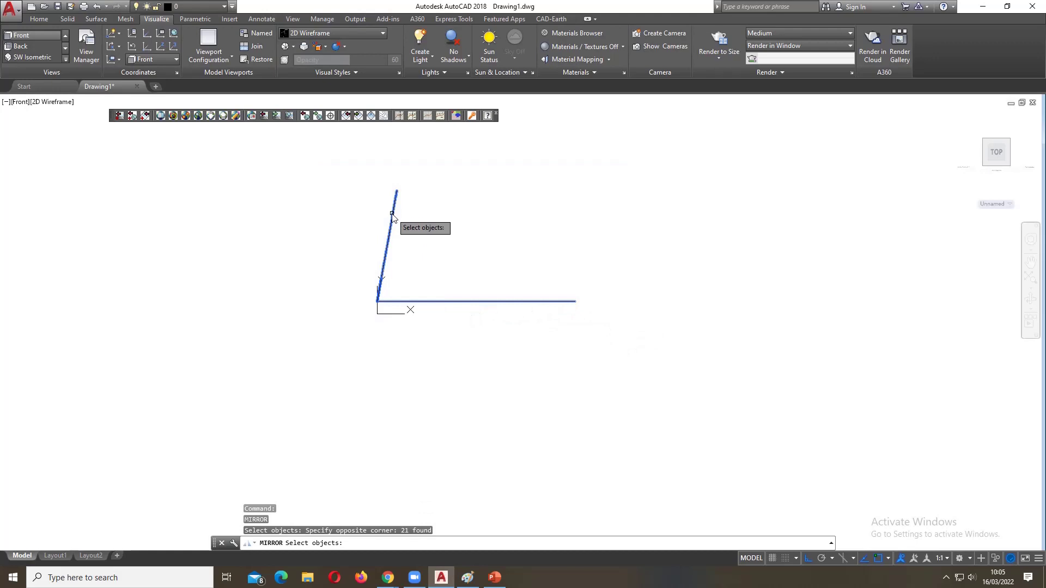
Step: Select only the 20-object profile outline, without the base line, as the mirror set
key("Escape")
key("Return")
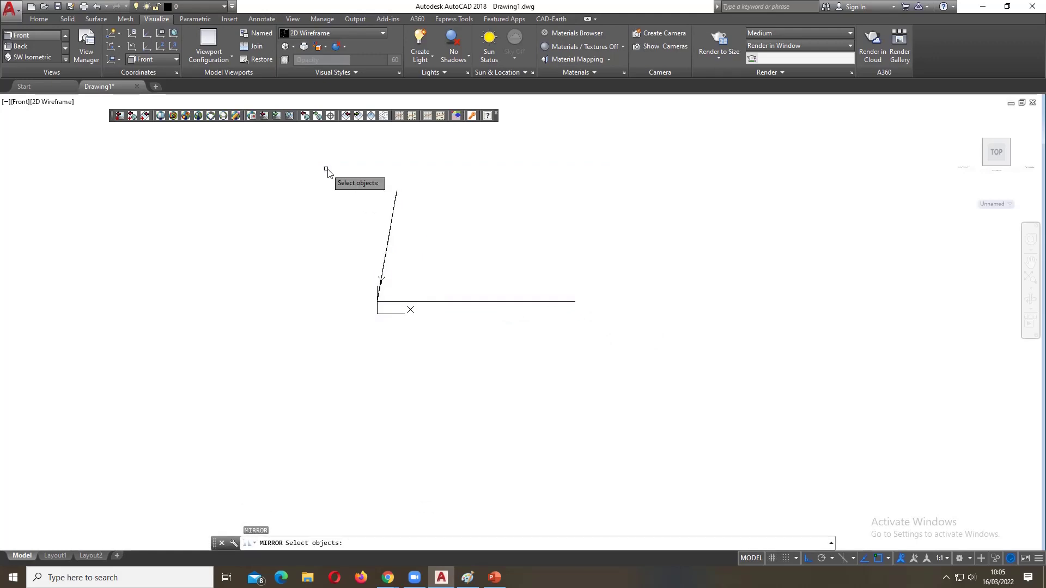
left_click(431, 330)
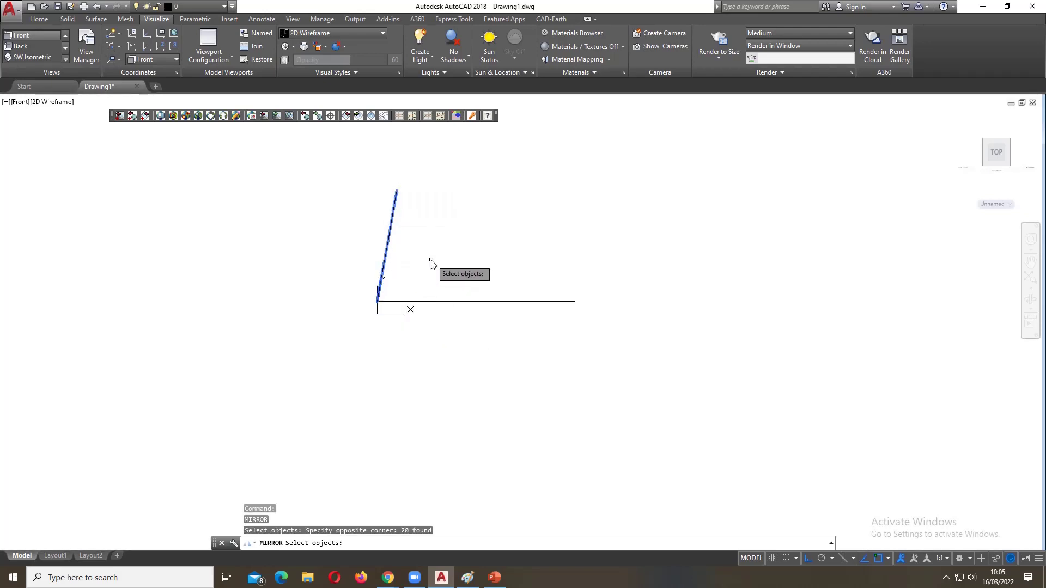
key("Return")
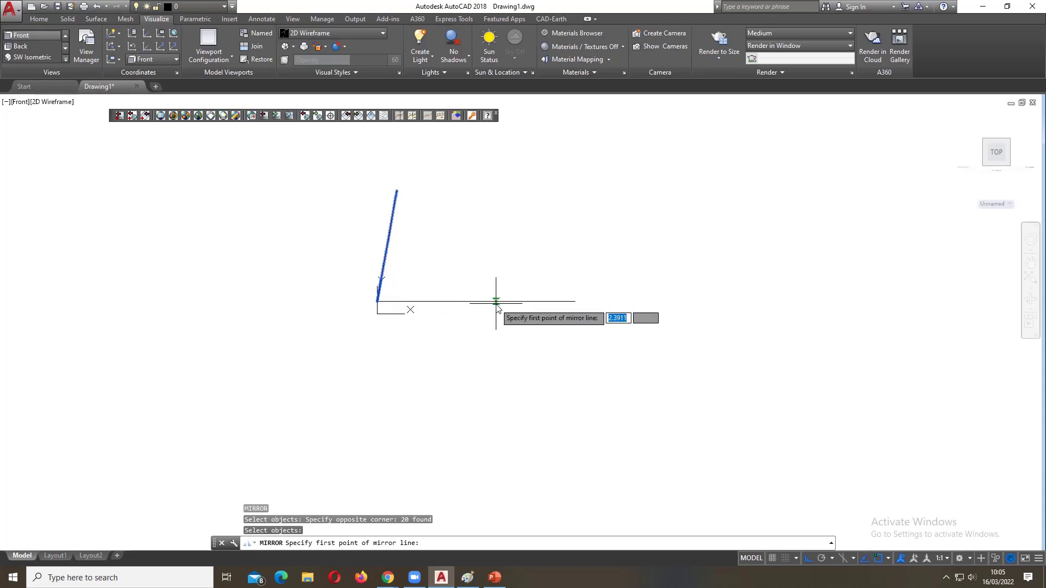
Step: Mirror the outline across a vertical line from the base line's midpoint, keeping the original
type("mid")
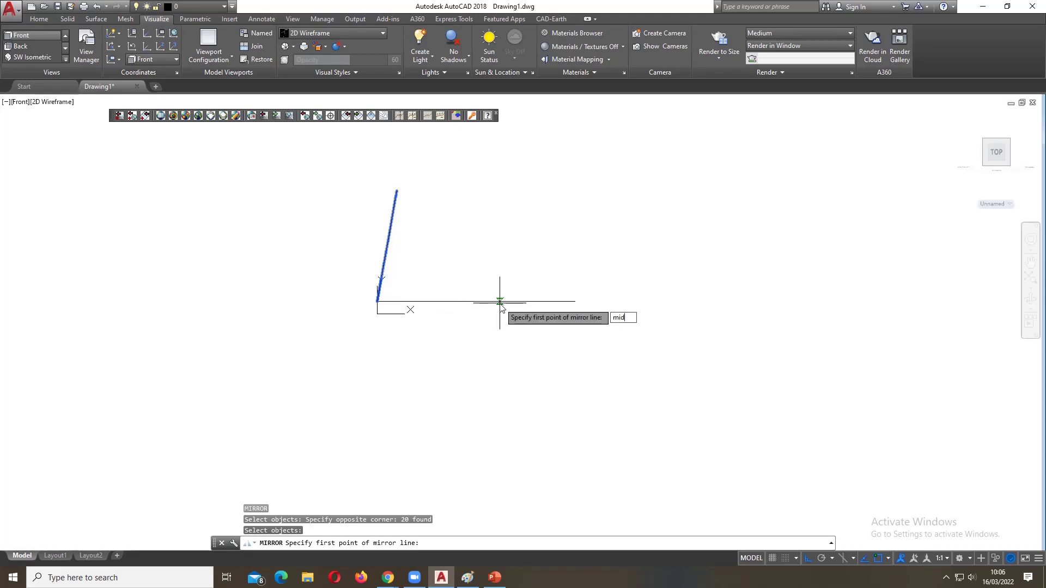
key("Return")
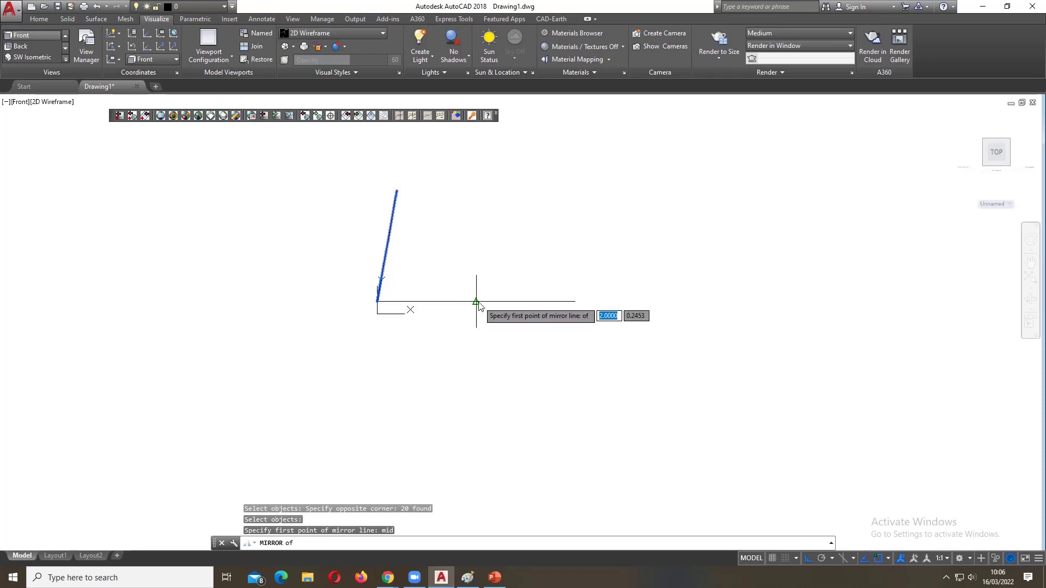
left_click(478, 301)
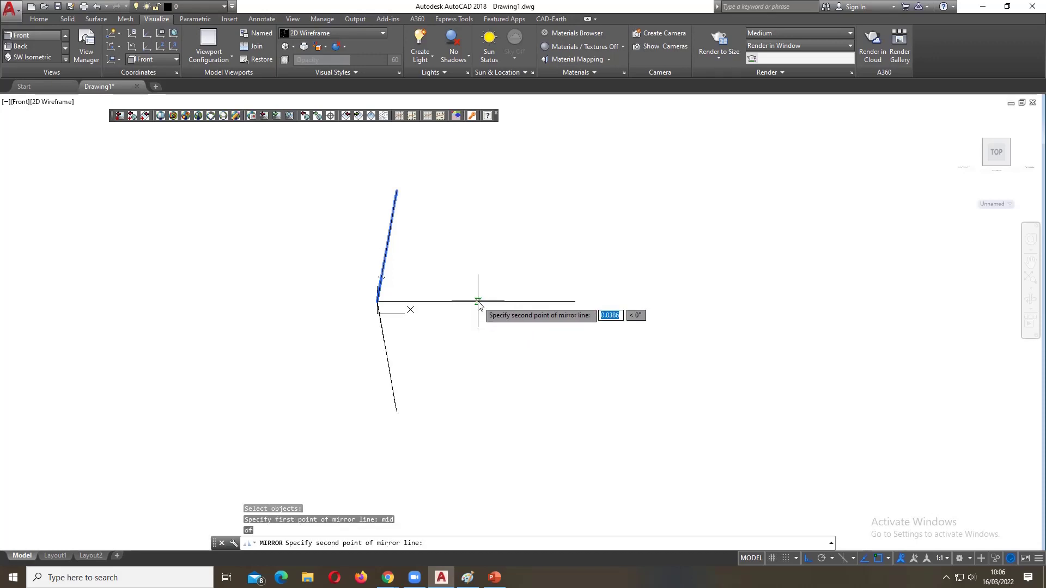
left_click(482, 329)
key("Return")
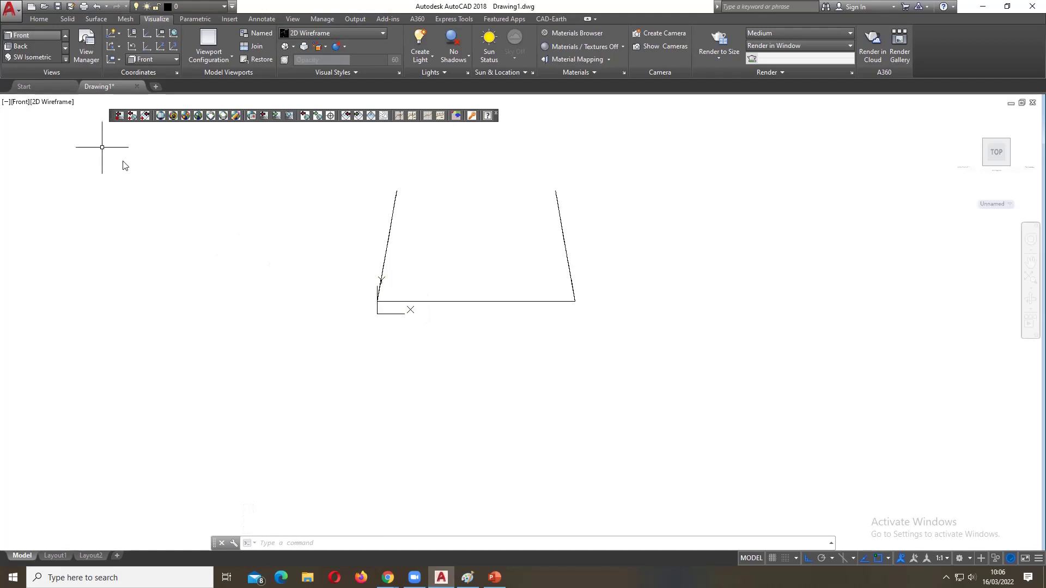
Step: Switch to the Top view and zoom in on the two side-by-side profiles
left_click(65, 59)
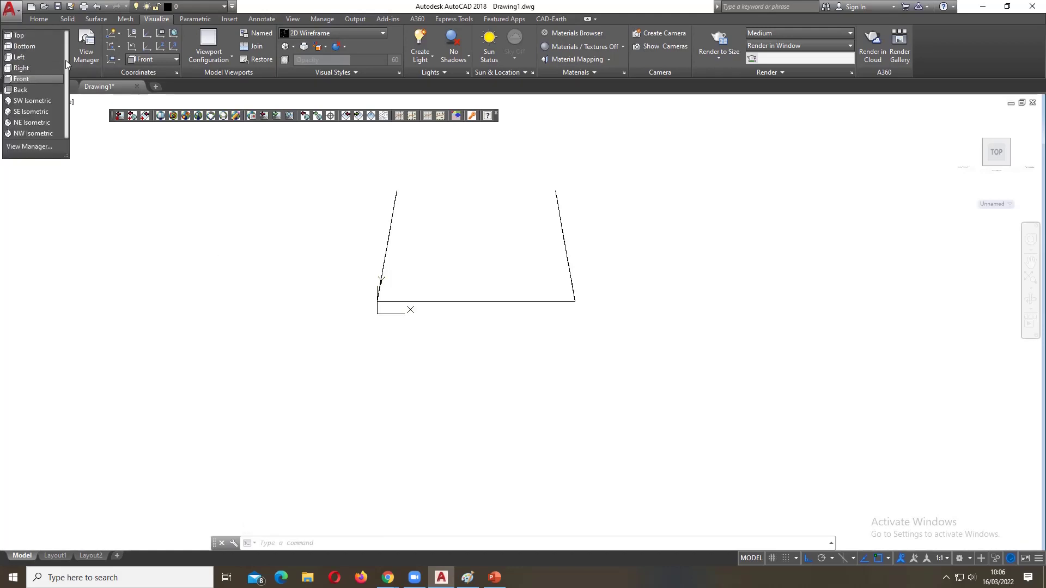
left_click(35, 36)
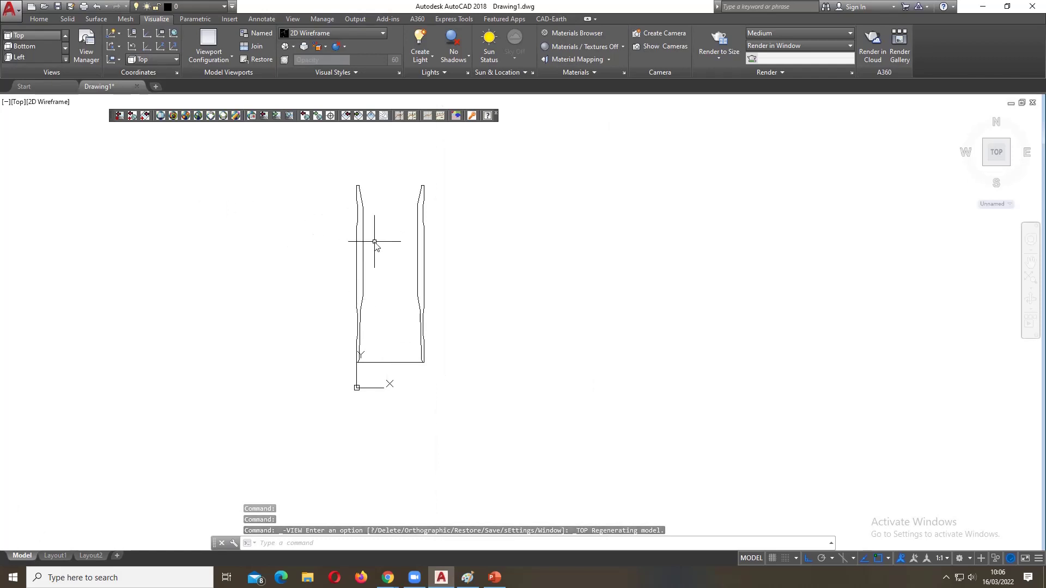
scroll(373, 245, "up", 2)
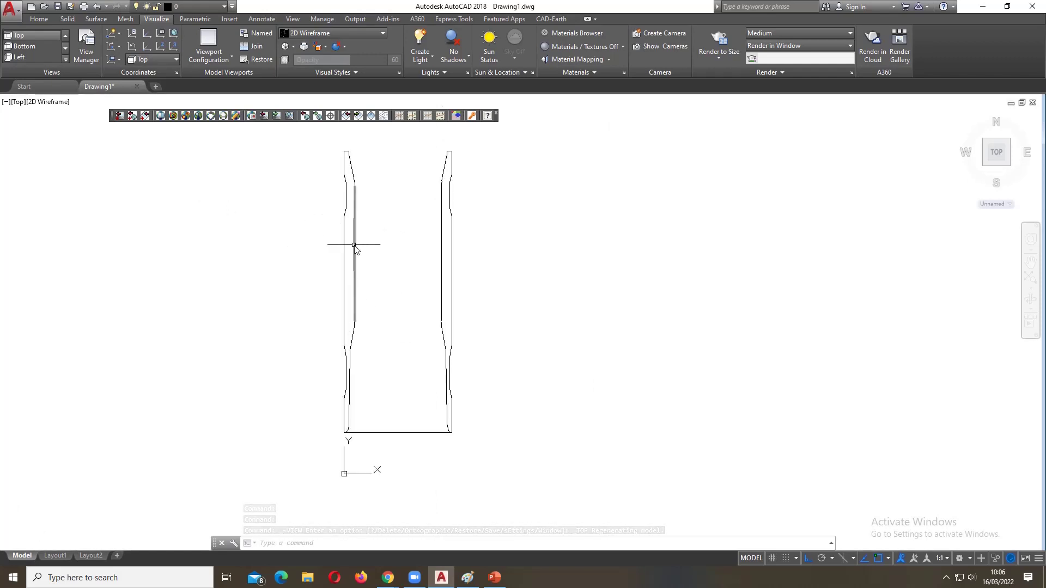
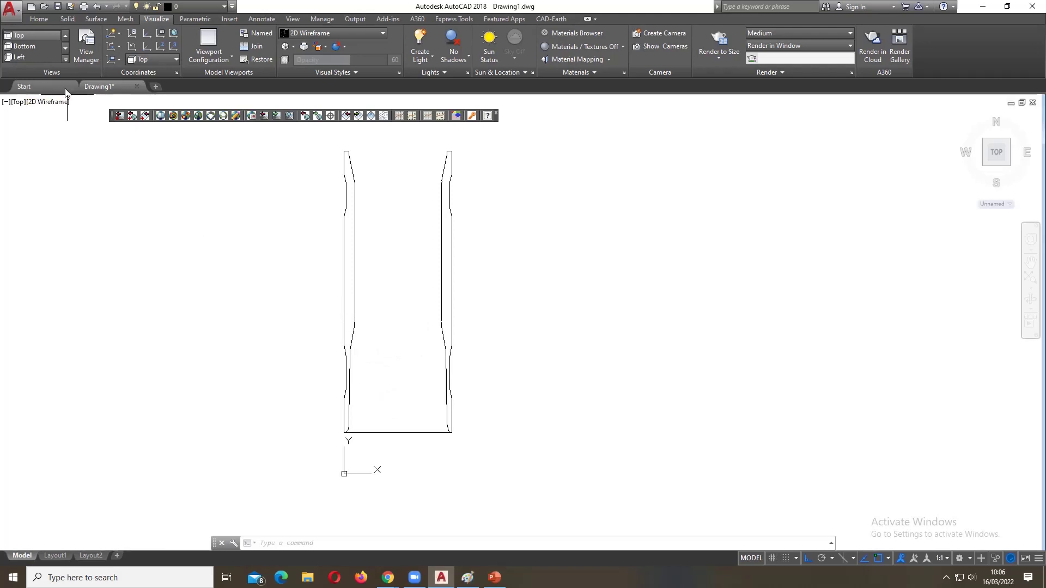
Step: Set the SE Isometric view, zoom out, and start a free 3D orbit with 3DFORBIT
left_click(67, 56)
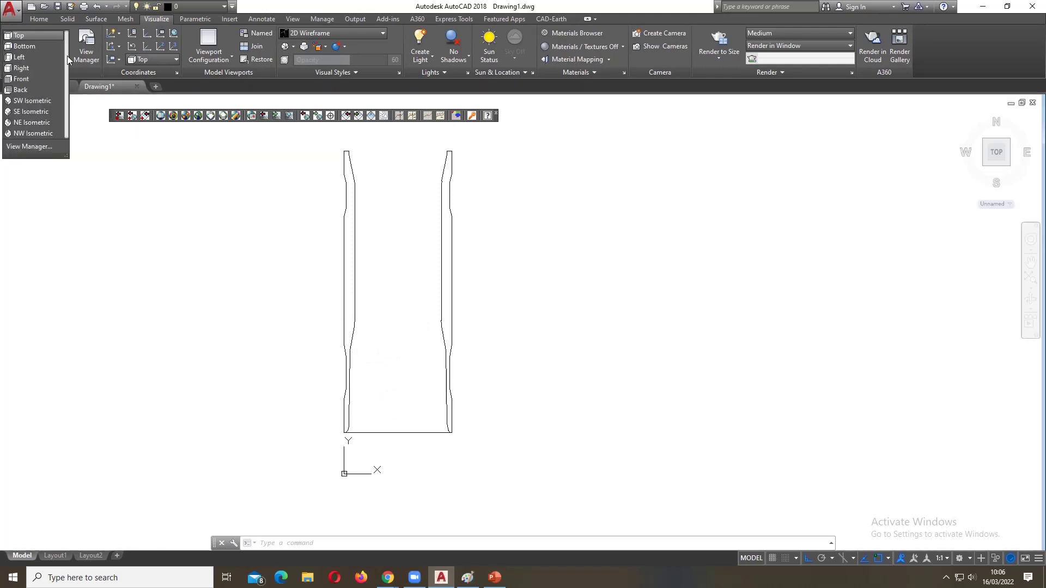
left_click(45, 110)
scroll(350, 246, "down", 2)
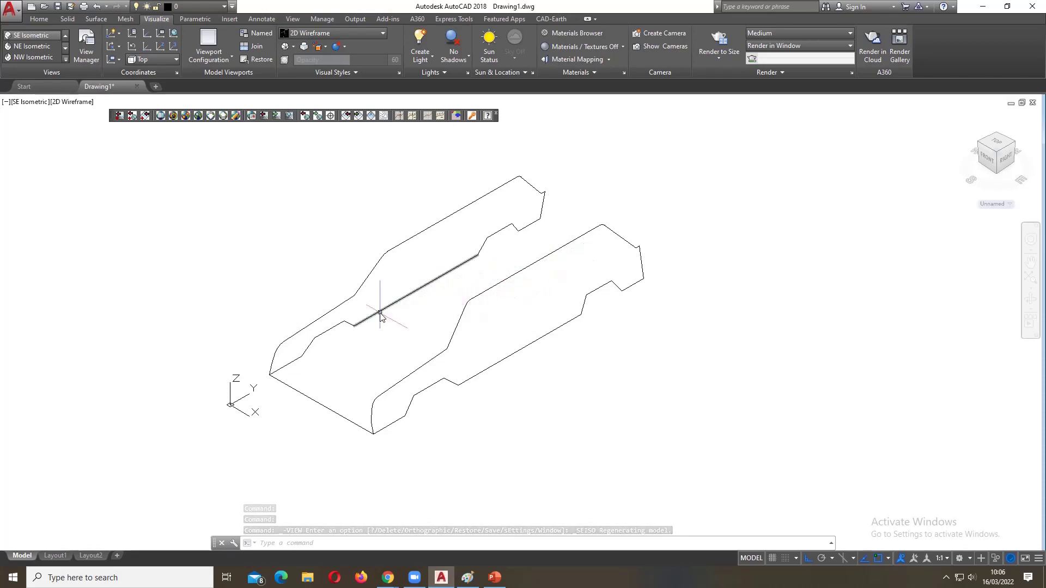
type("3d")
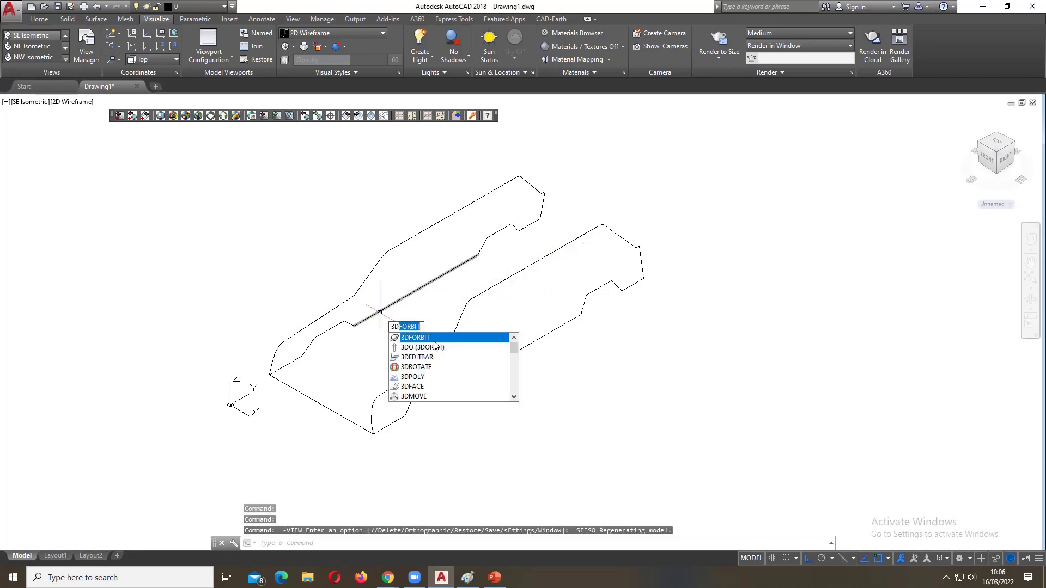
left_click(412, 338)
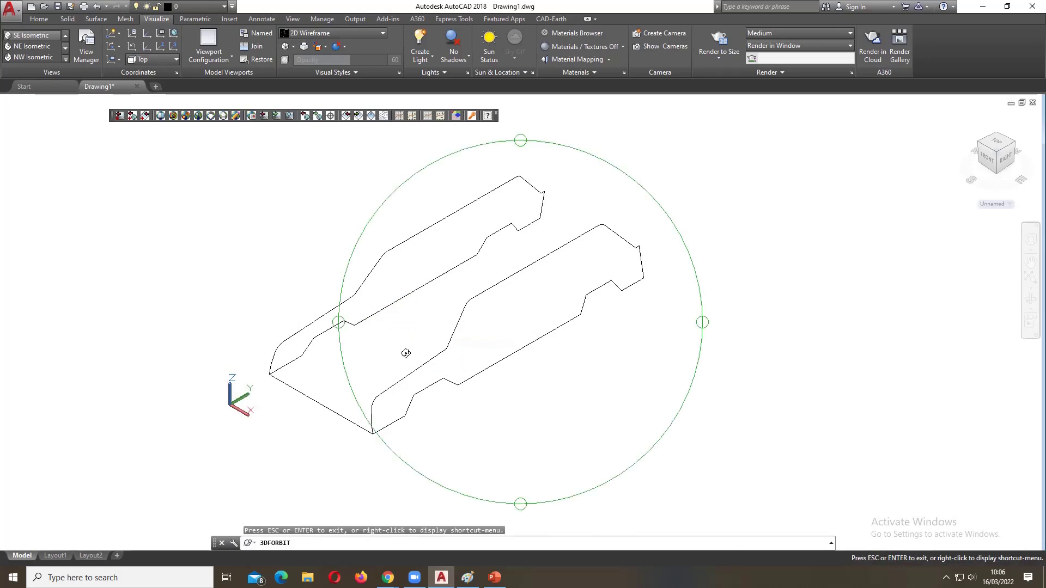
Step: Orbit the two side profiles to a tilted, more upright custom viewpoint and exit orbit
mouse_move(404, 355)
left_mouse_down()
mouse_move(572, 352)
mouse_move(518, 343)
mouse_move(428, 304)
mouse_move(427, 341)
mouse_move(457, 358)
mouse_move(532, 353)
mouse_move(422, 311)
mouse_move(322, 326)
mouse_move(303, 352)
mouse_move(446, 360)
mouse_move(560, 334)
mouse_move(543, 326)
left_mouse_up()
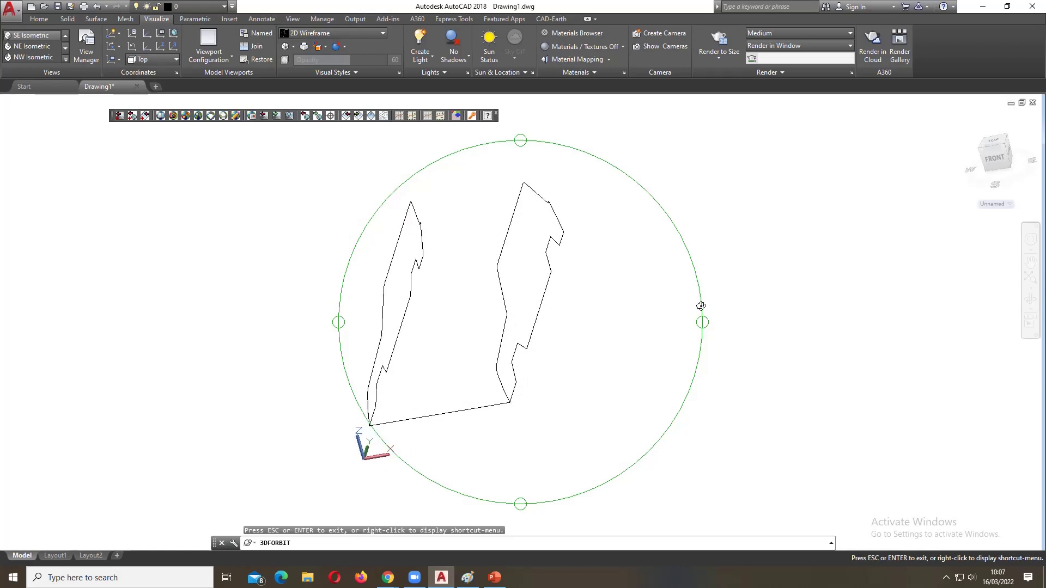
mouse_move(702, 304)
left_mouse_down()
mouse_move(701, 327)
mouse_move(553, 296)
left_mouse_up()
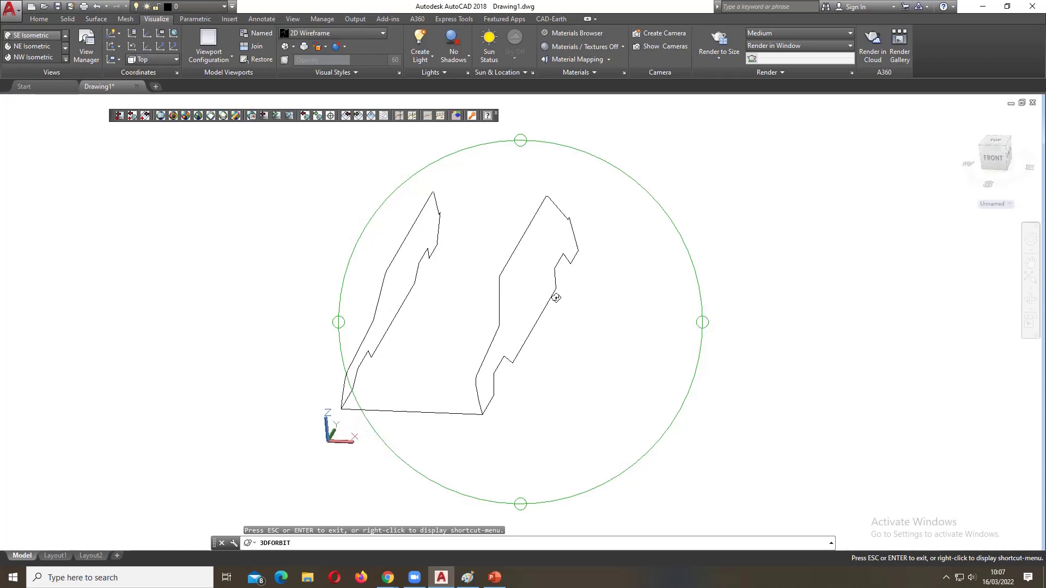
right_click(469, 267)
left_click(484, 272)
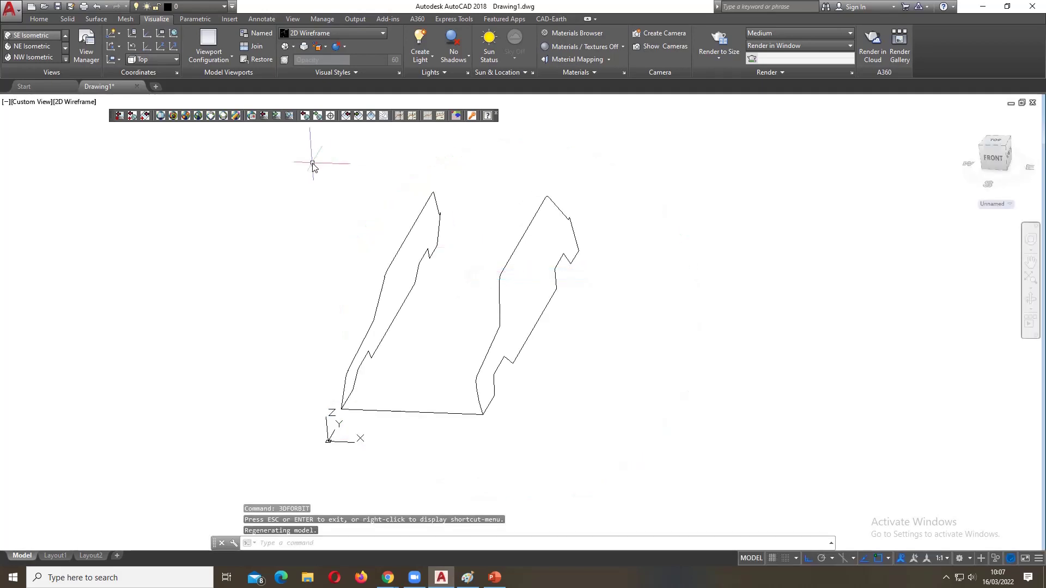
Step: Switch to Top, then back to SE Isometric, and re-zoom so the profiles fill the screen
left_click(63, 58)
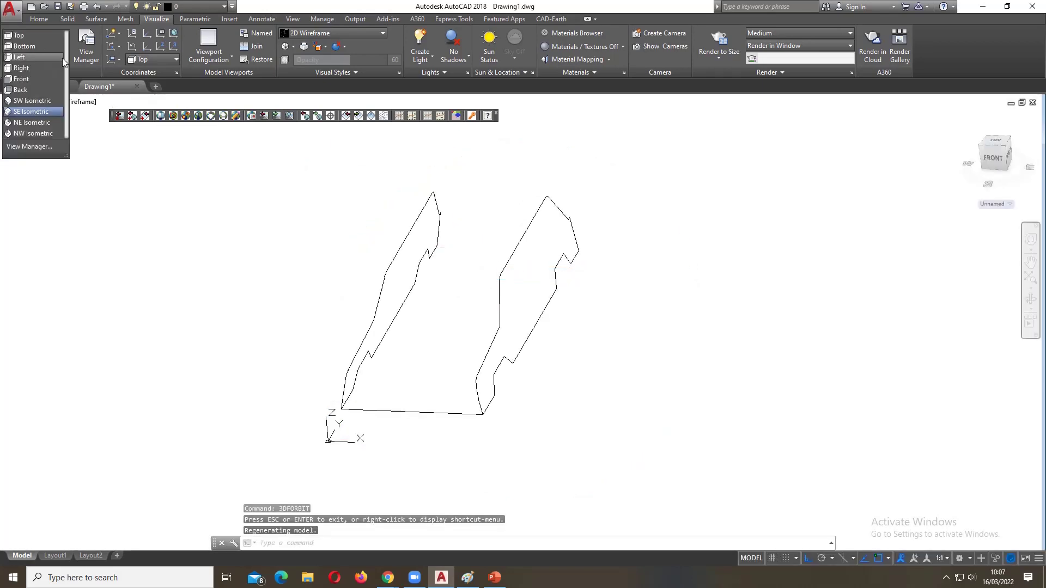
left_click(35, 33)
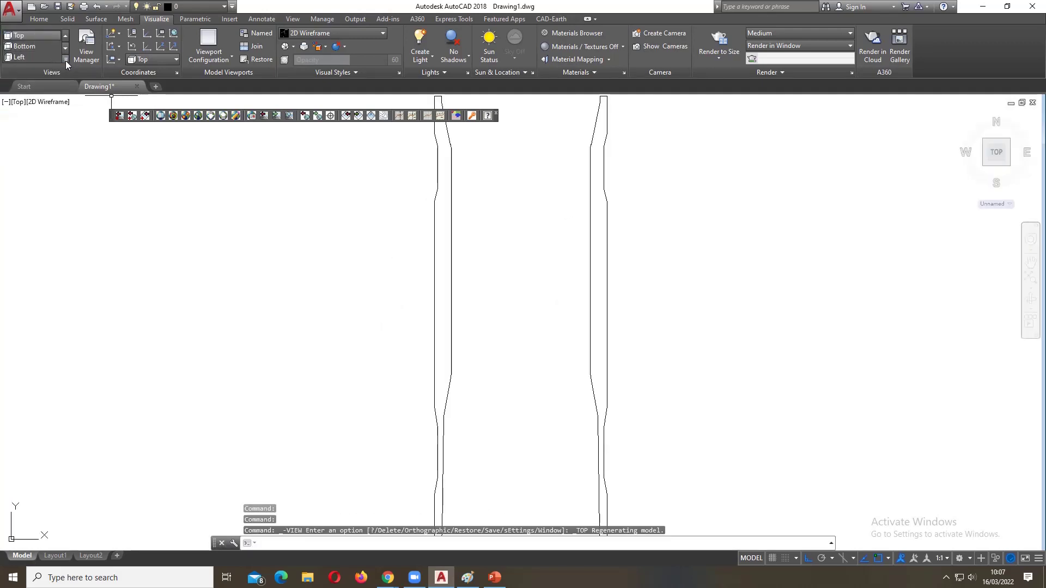
left_click(64, 58)
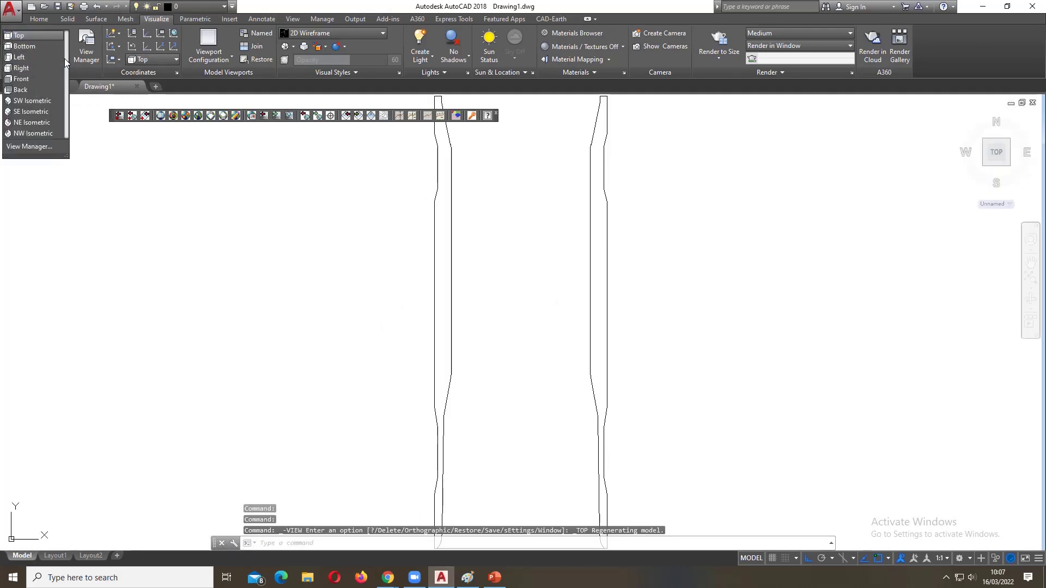
left_click(34, 113)
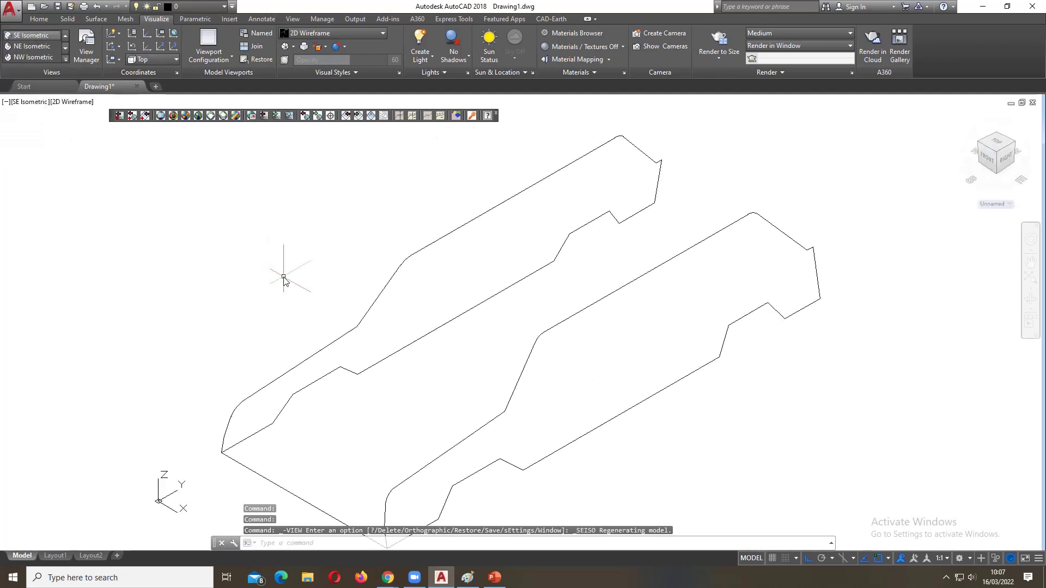
scroll(284, 278, "down", 4)
scroll(318, 389, "up", 2)
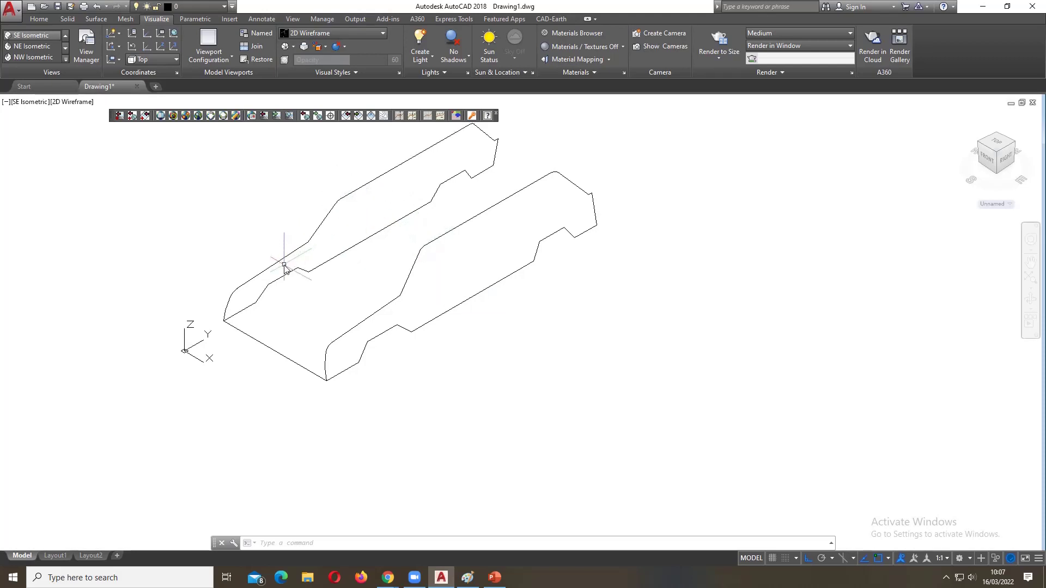
Step: Draw cross lines joining both profiles' front corners and upper nose corners
type("l")
key("Return")
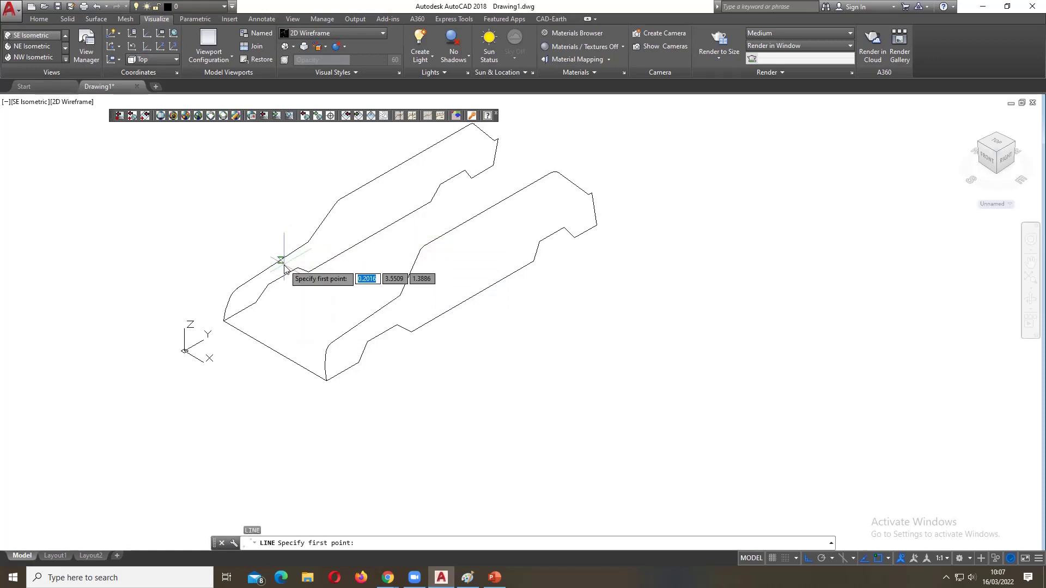
left_click(229, 298)
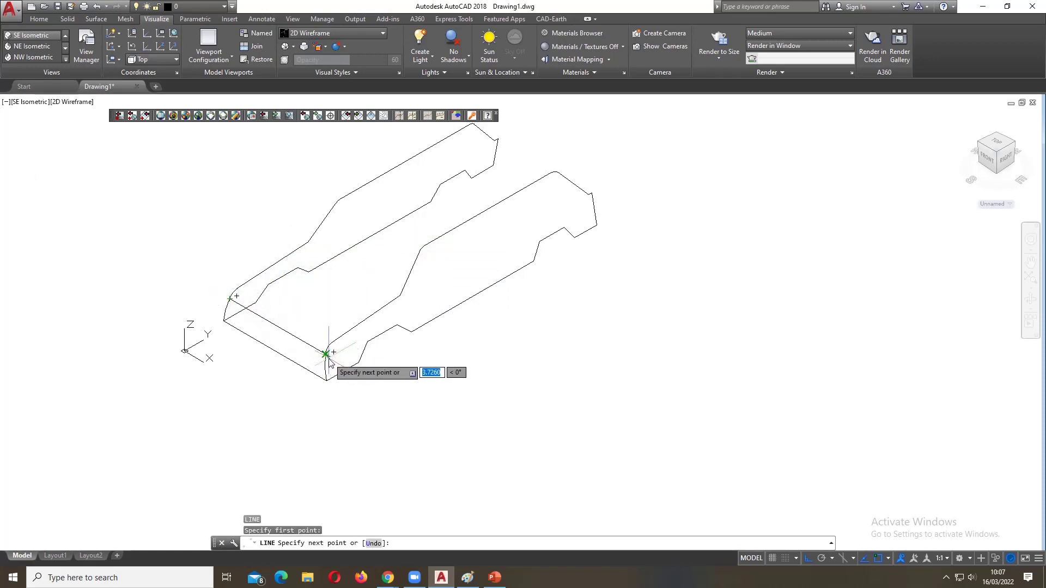
left_click(325, 355)
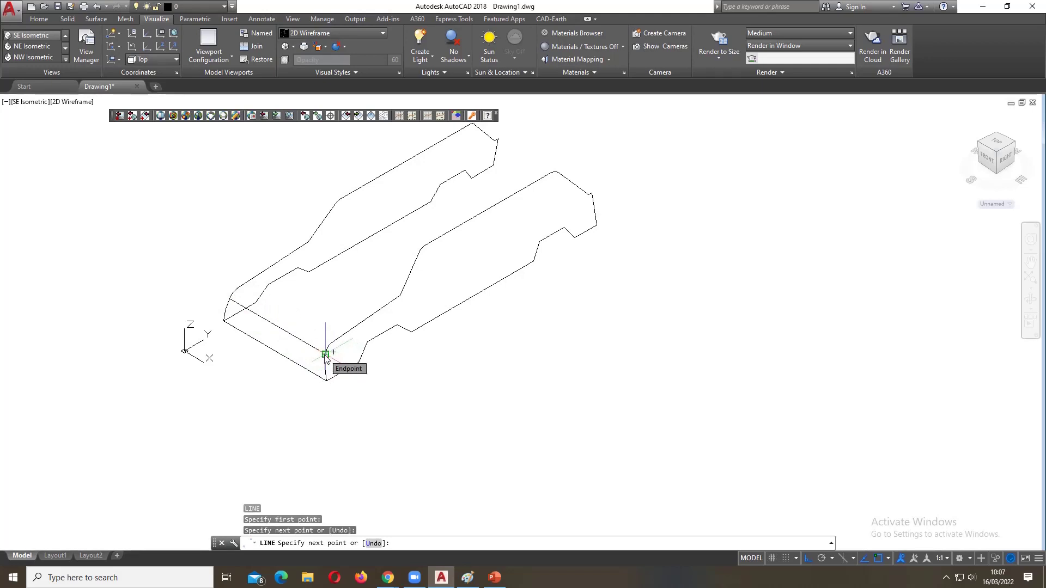
key("Return")
key("Return")
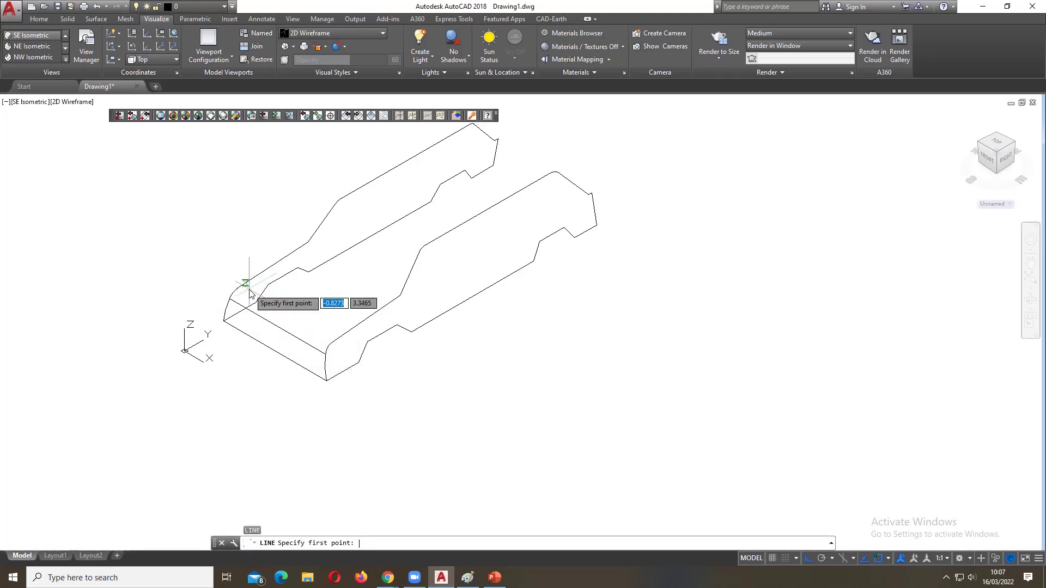
left_click(238, 288)
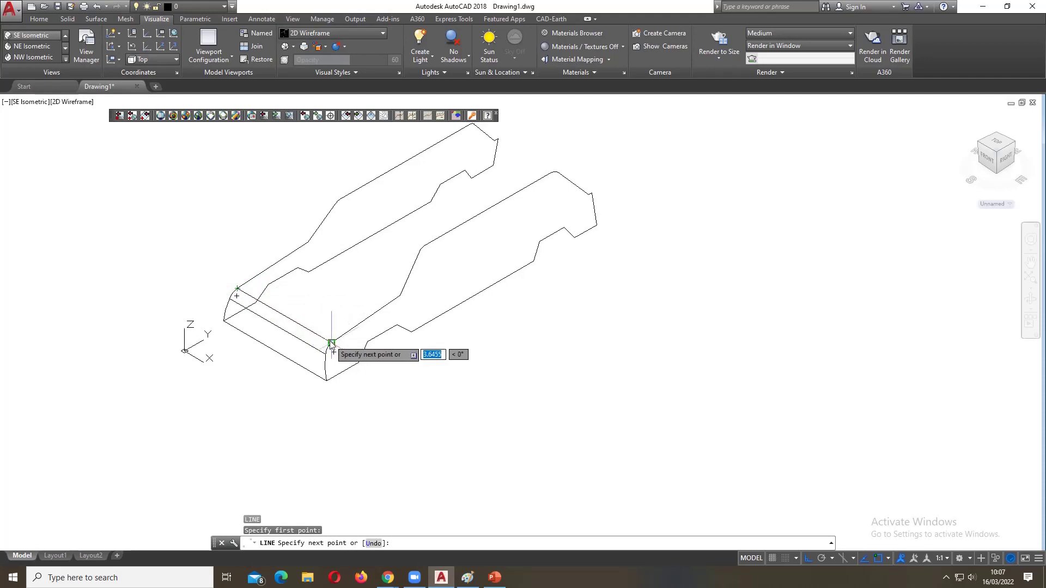
left_click(331, 343)
key("Return")
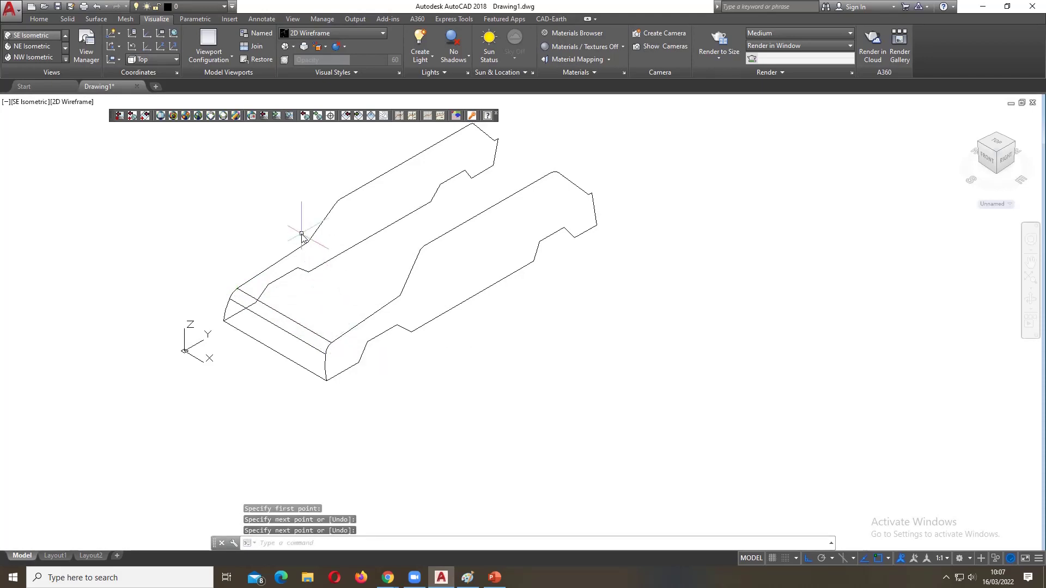
Step: Add cross lines between the profiles at the windshield base and windshield top
key("Return")
left_click(307, 242)
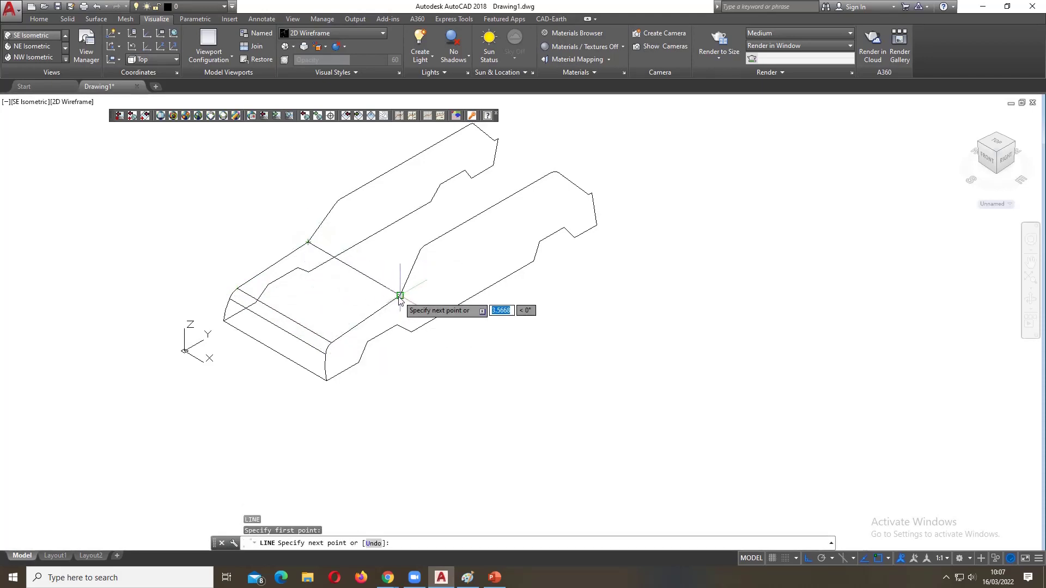
left_click(400, 294)
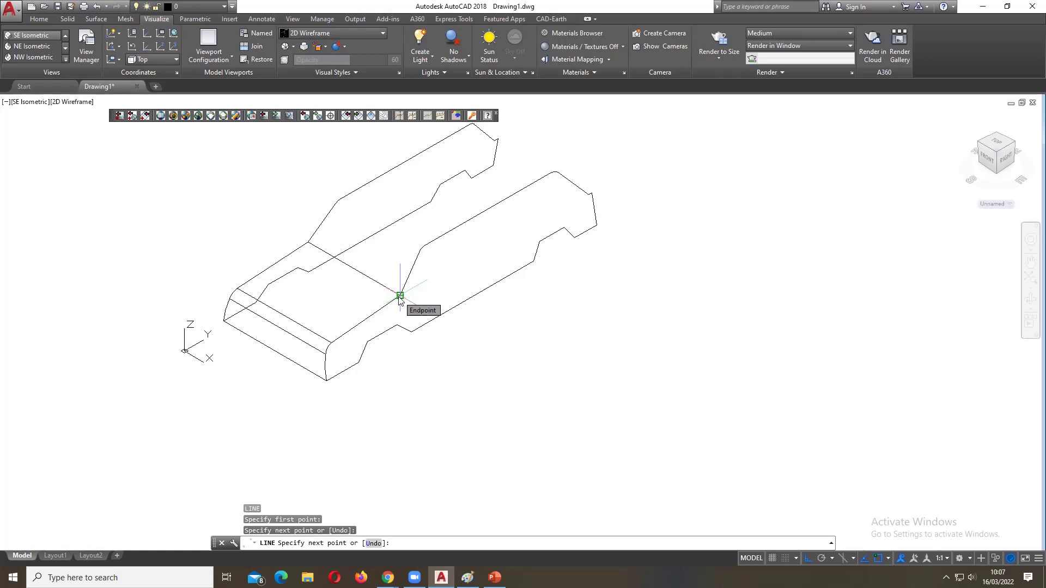
key("Return")
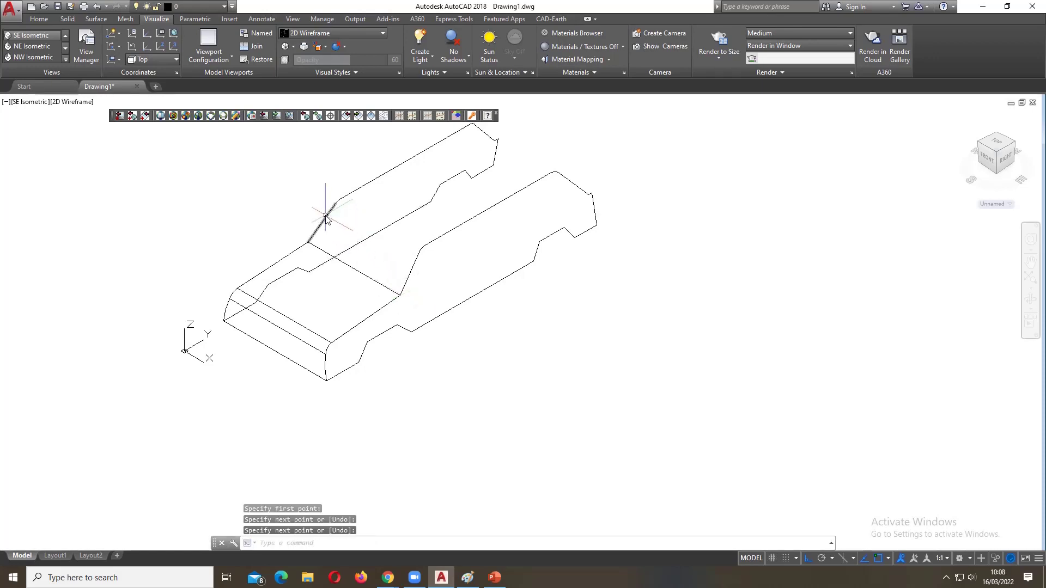
key("Return")
left_click(335, 204)
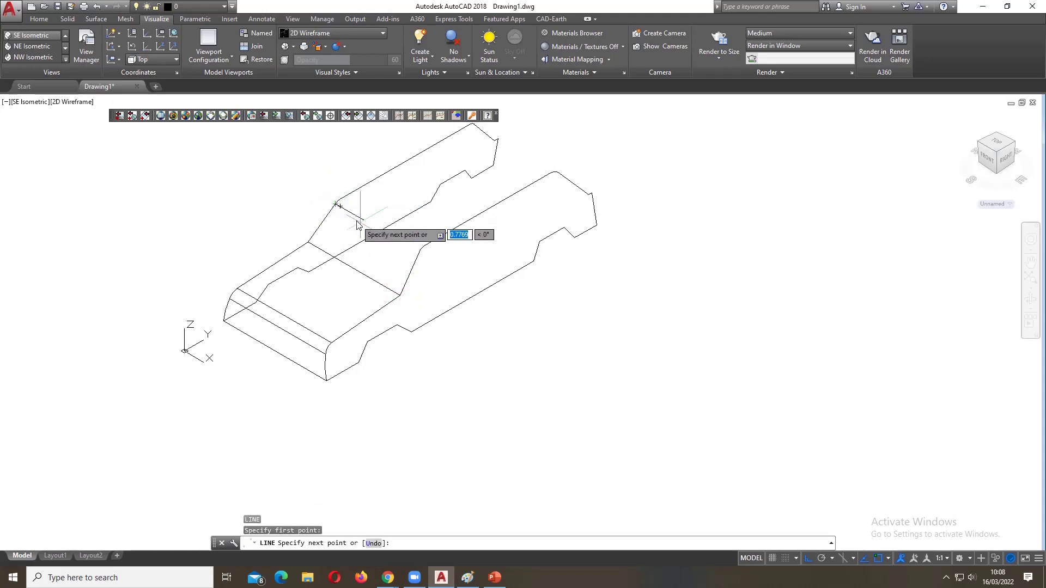
left_click(419, 253)
key("Return")
Step: Add cross lines along the roof edge and across the rear top corners
key("Return")
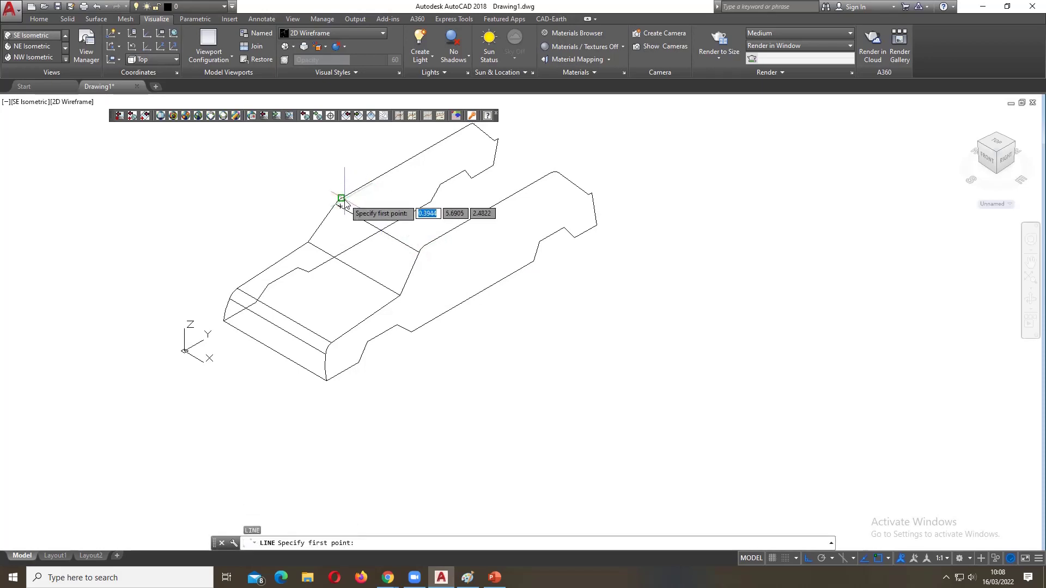
left_click(341, 198)
left_click(423, 245)
key("Return")
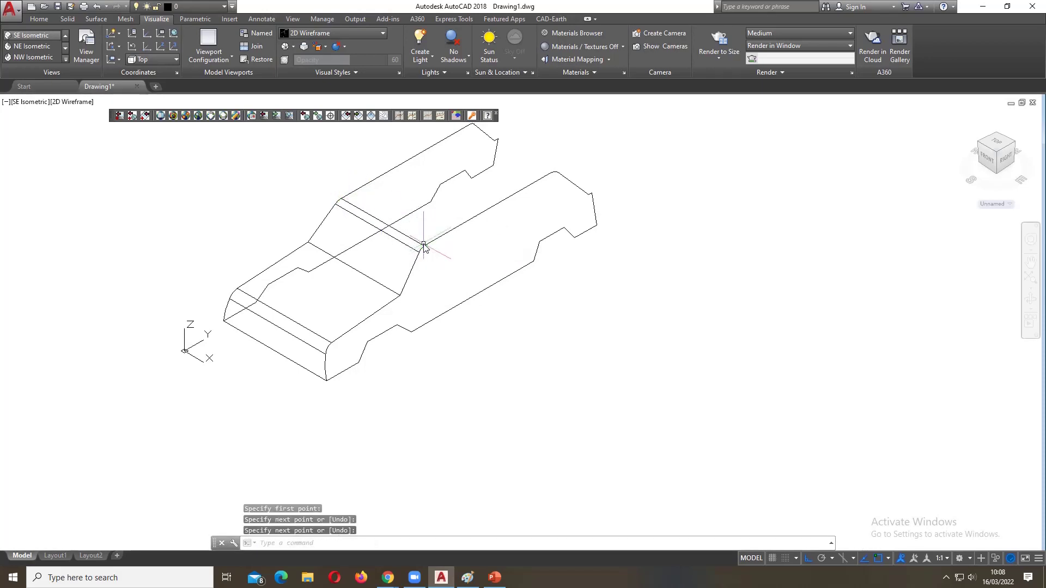
scroll(433, 218, "down", 1)
scroll(431, 204, "up", 1)
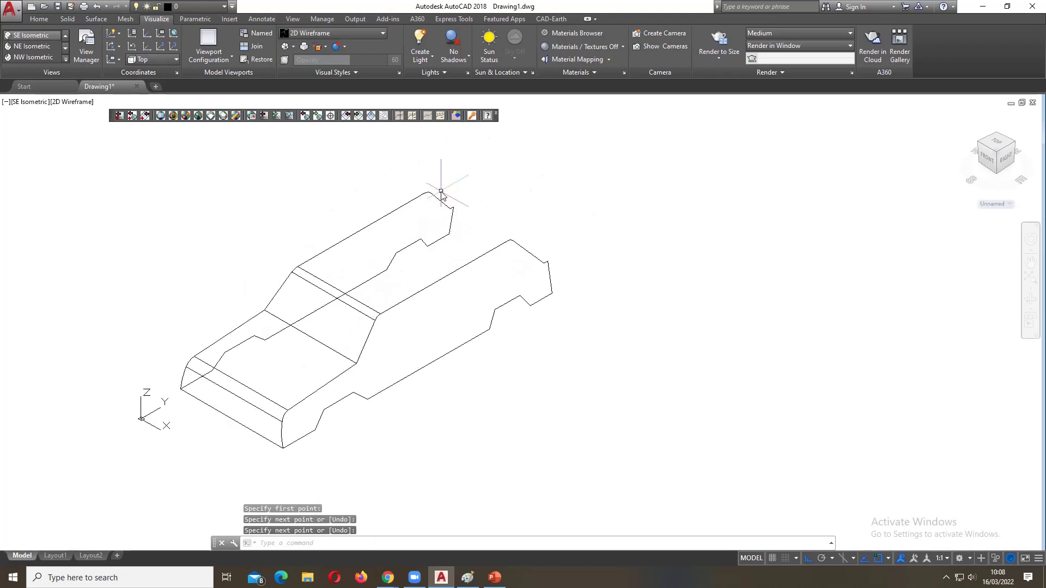
key("Return")
left_click(425, 194)
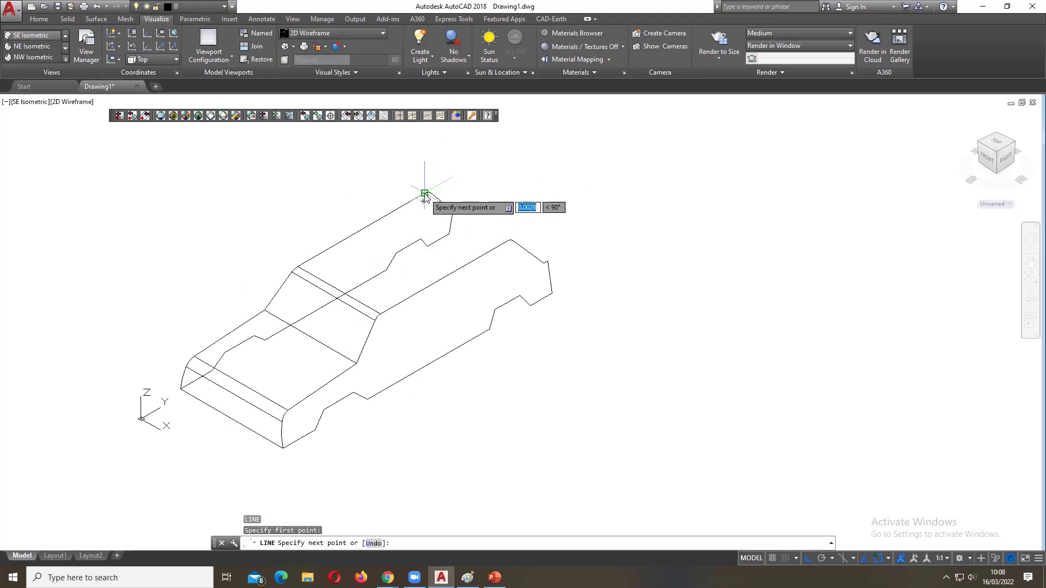
left_click(505, 242)
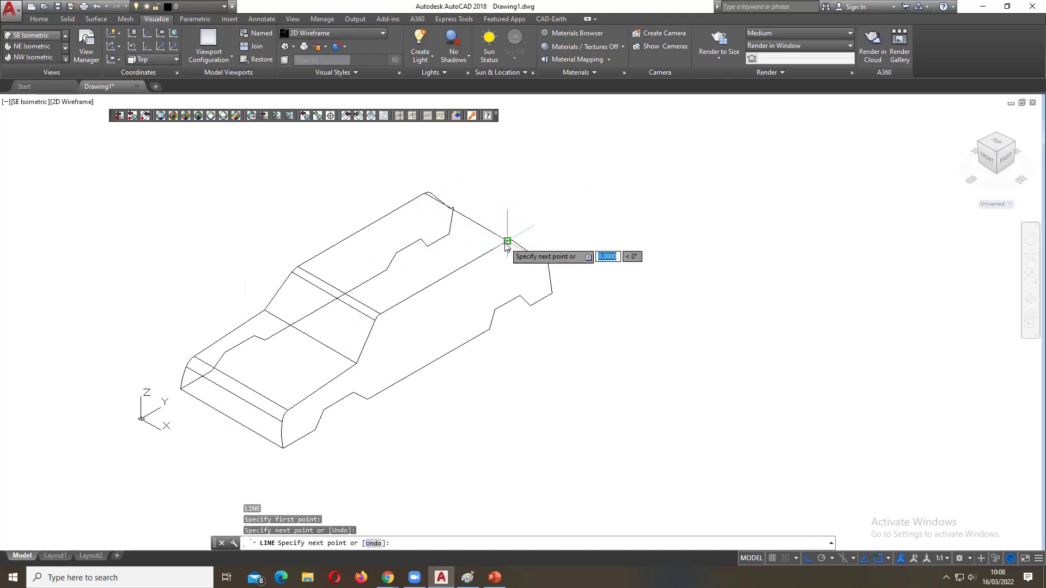
key("Return")
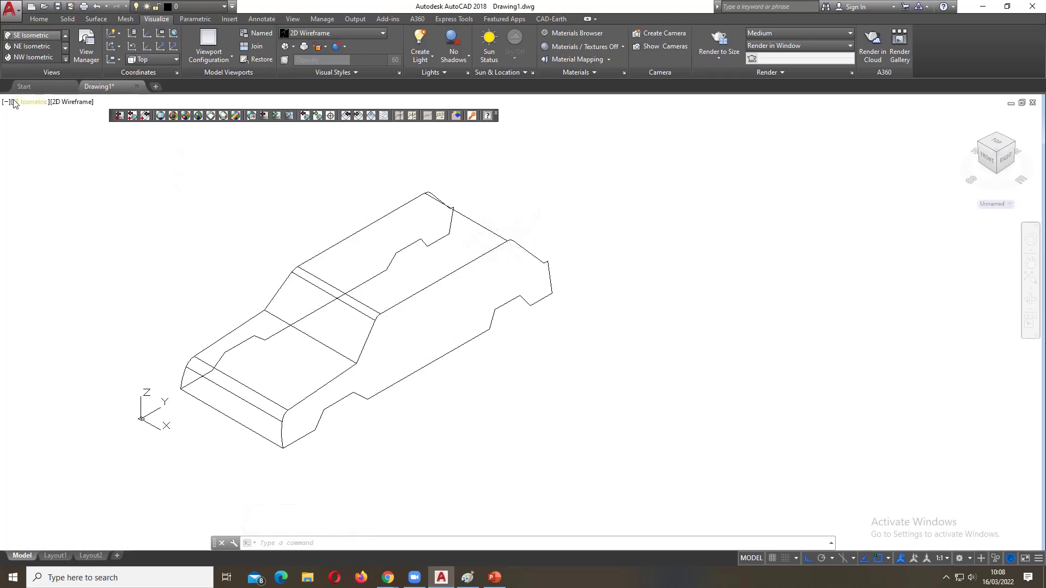
Step: Switch to the NE Isometric view and zoom to see the car's rear
left_click(65, 60)
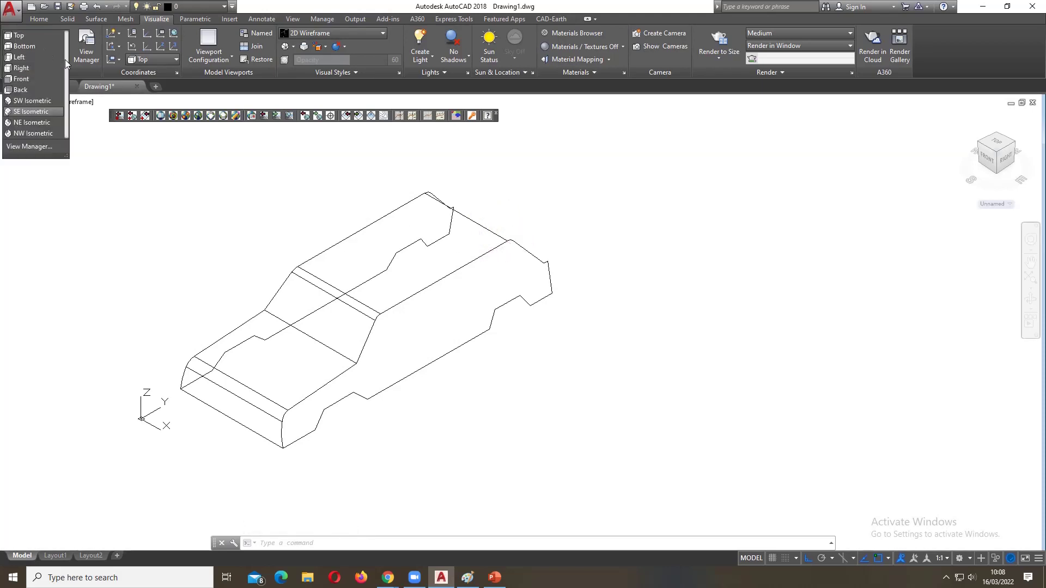
left_click(25, 123)
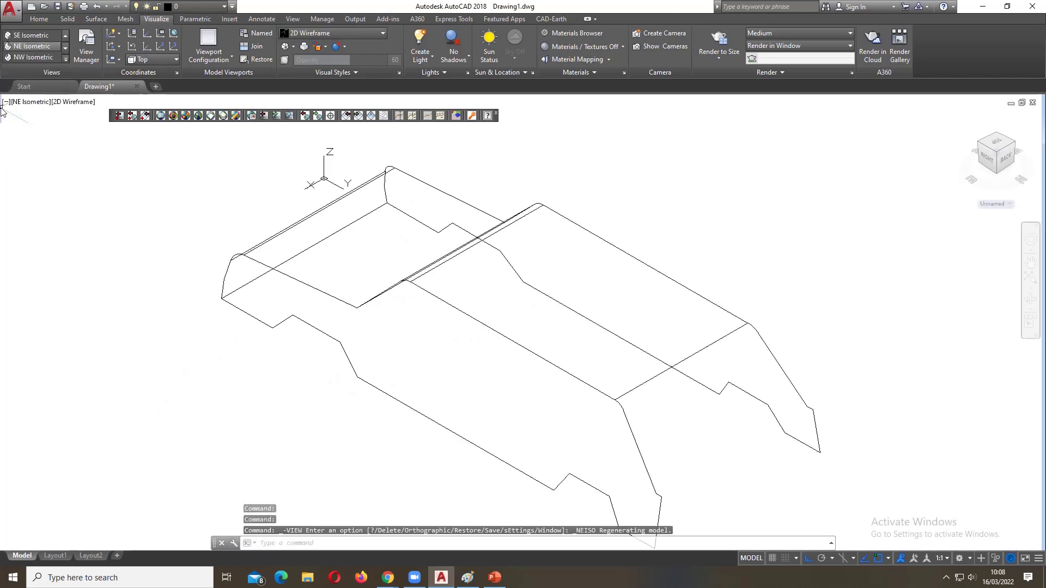
scroll(215, 256, "down", 2)
scroll(374, 338, "down", 2)
scroll(412, 348, "up", 2)
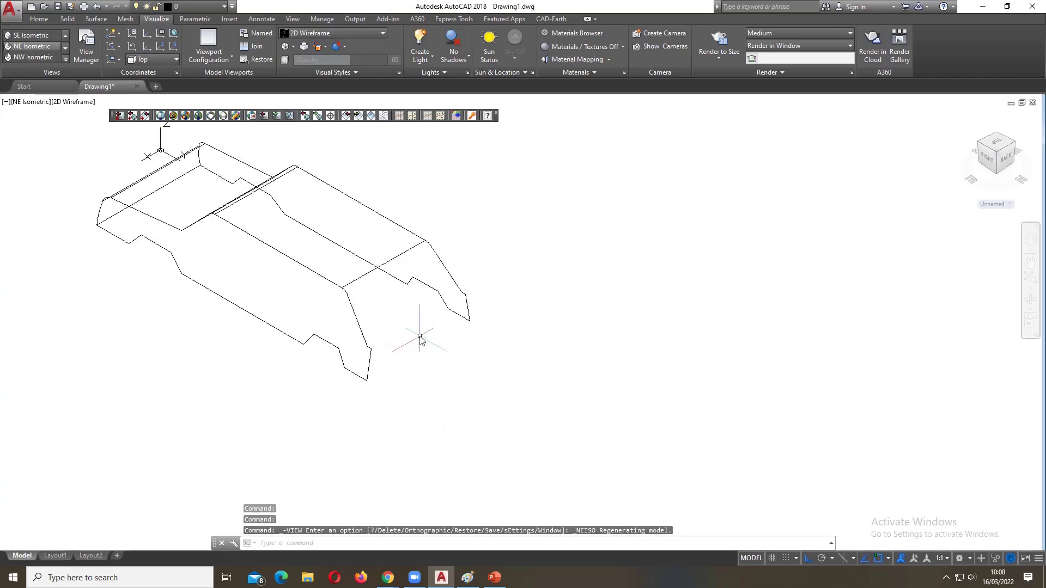
type("l")
Step: Draw rear edge lines from the rear top corner and a lower rear corner to their opposites
key("Return")
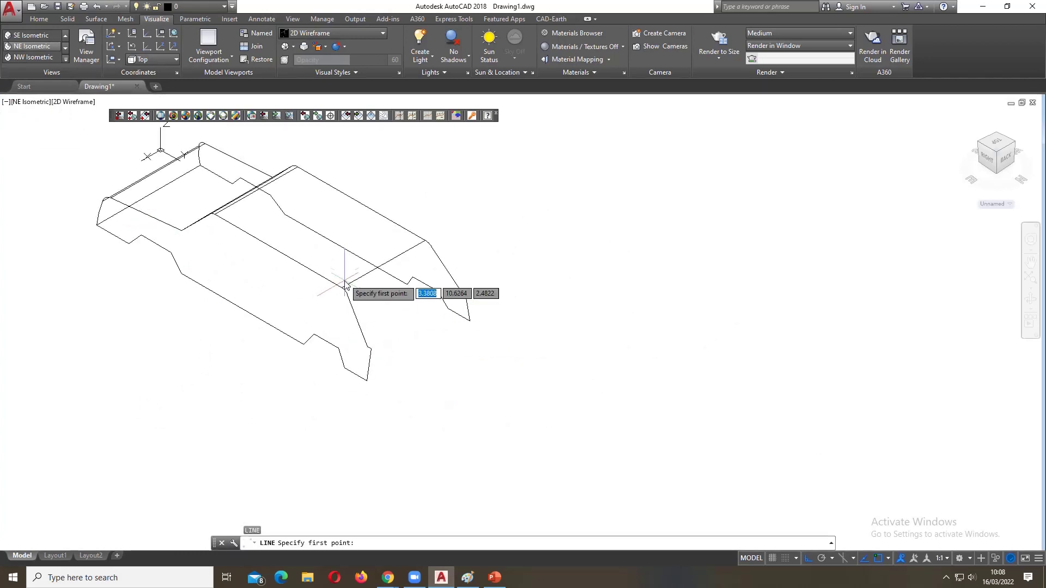
left_click(351, 298)
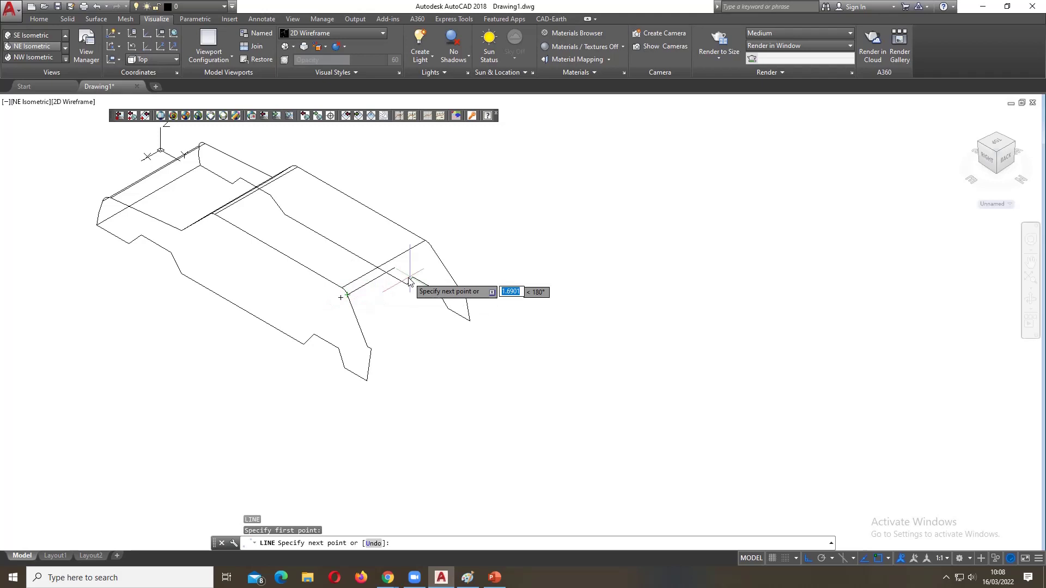
left_click(431, 246)
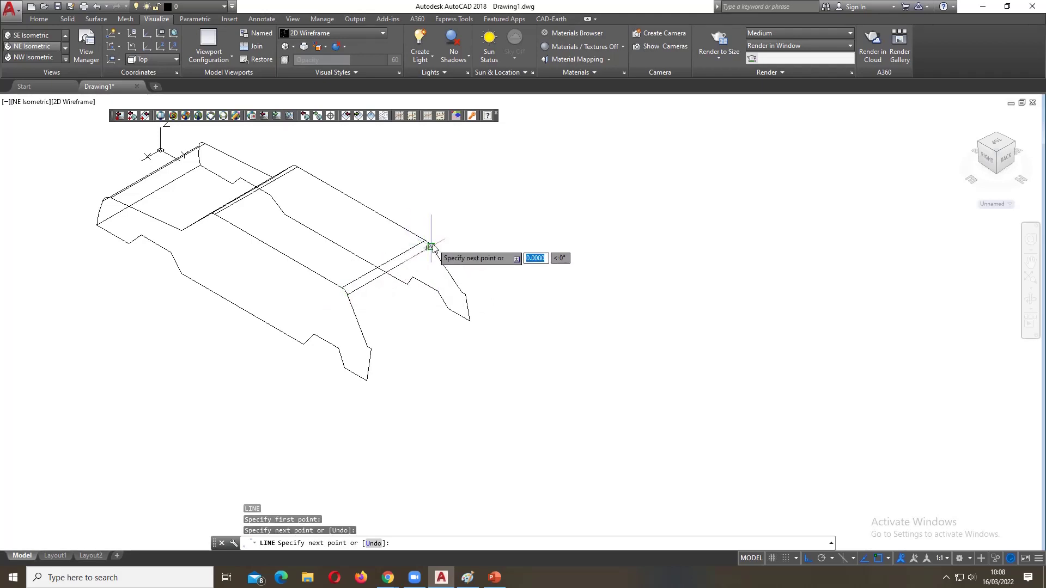
key("Return")
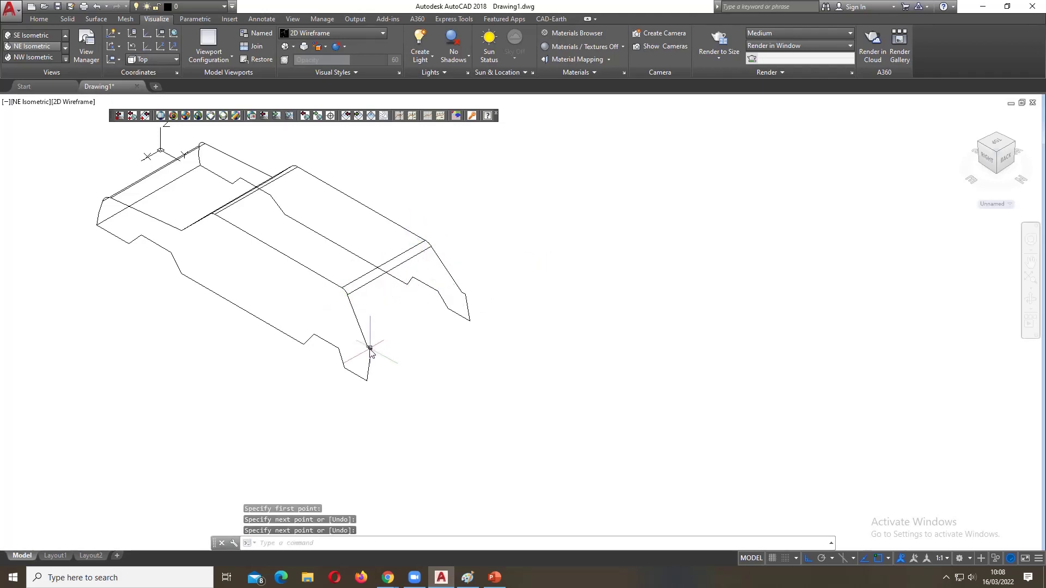
key("Return")
left_click(368, 347)
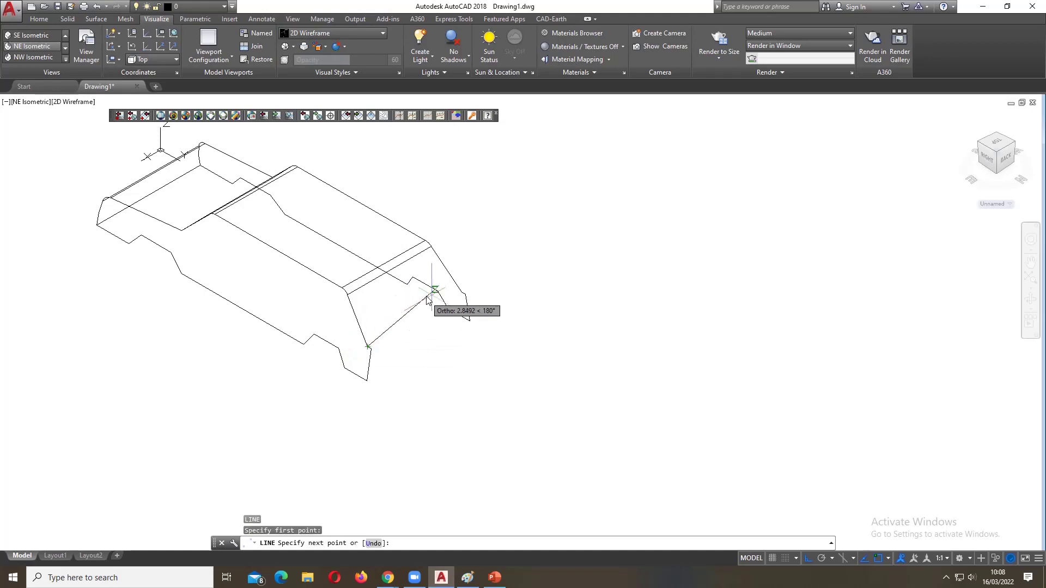
left_click(461, 293)
key("Return")
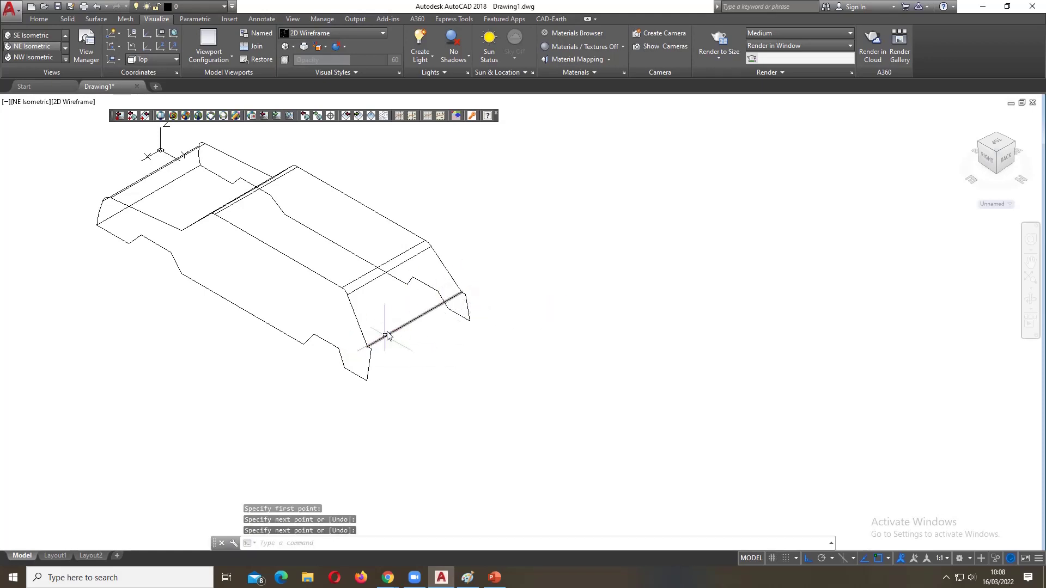
Step: Draw two more lines linking the lower rear vertices to the bottom rear corner
key("Return")
left_click(371, 349)
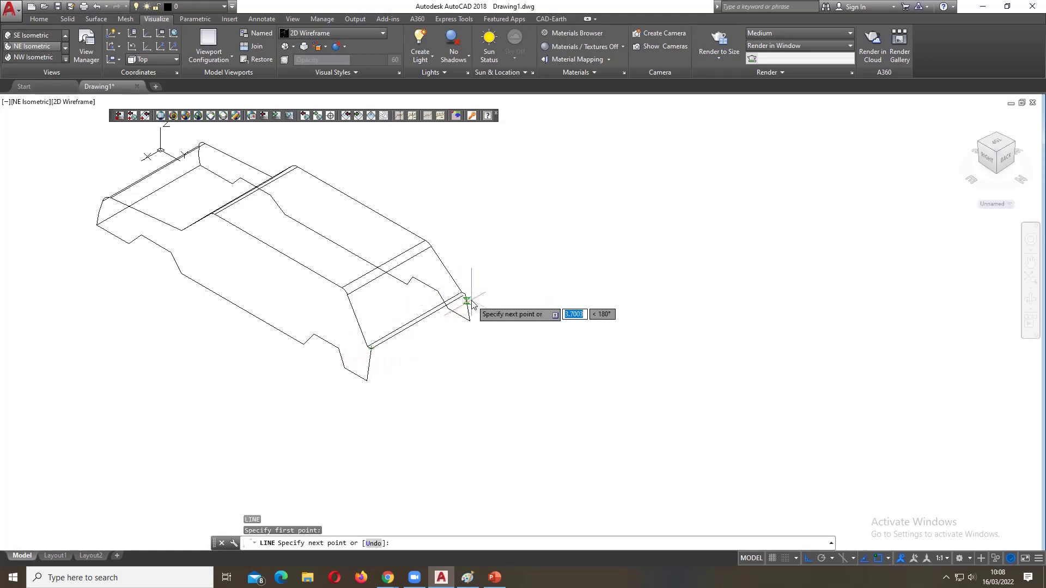
left_click(466, 294)
key("Return")
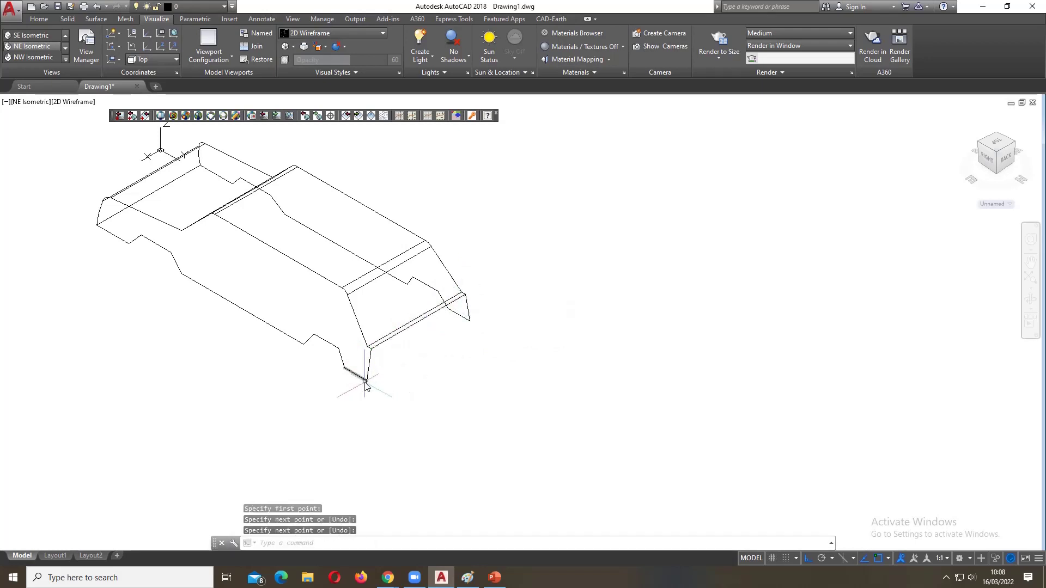
key("Return")
left_click(366, 381)
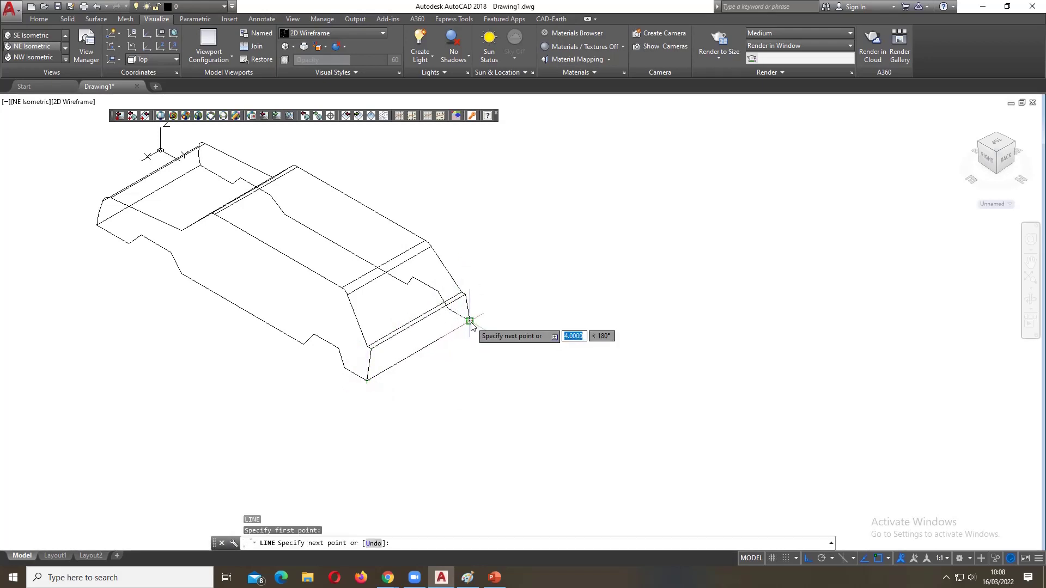
left_click(469, 321)
key("Return")
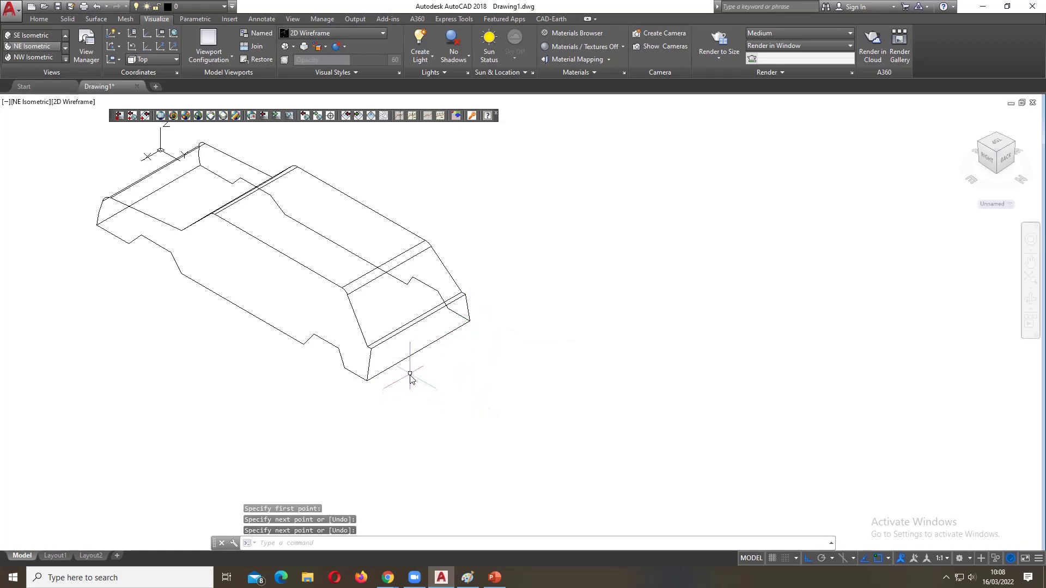
Step: Return the car to the SE Isometric view
scroll(410, 365, "down", 4)
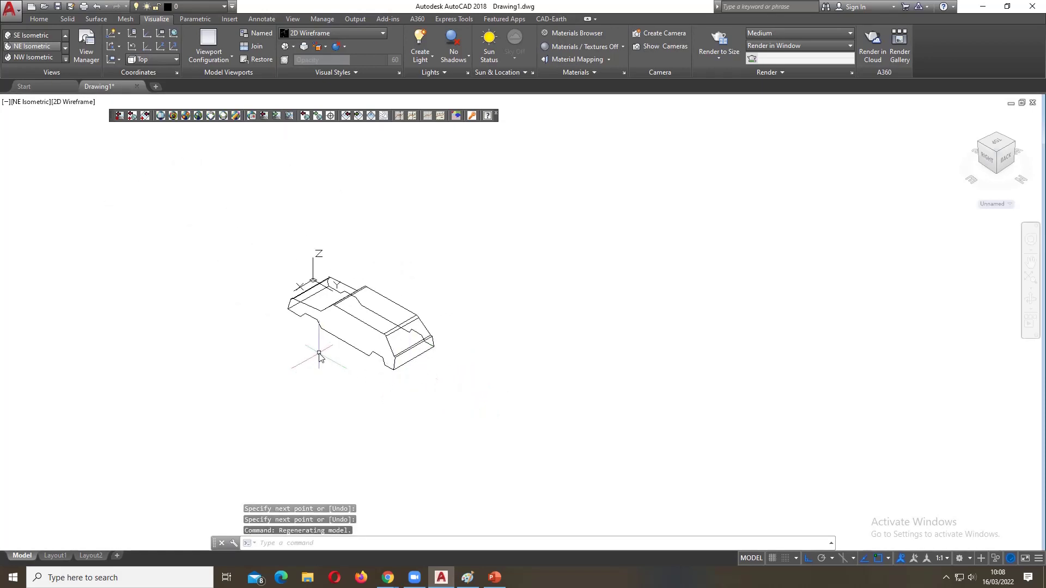
scroll(319, 357, "up", 2)
scroll(320, 357, "up", 2)
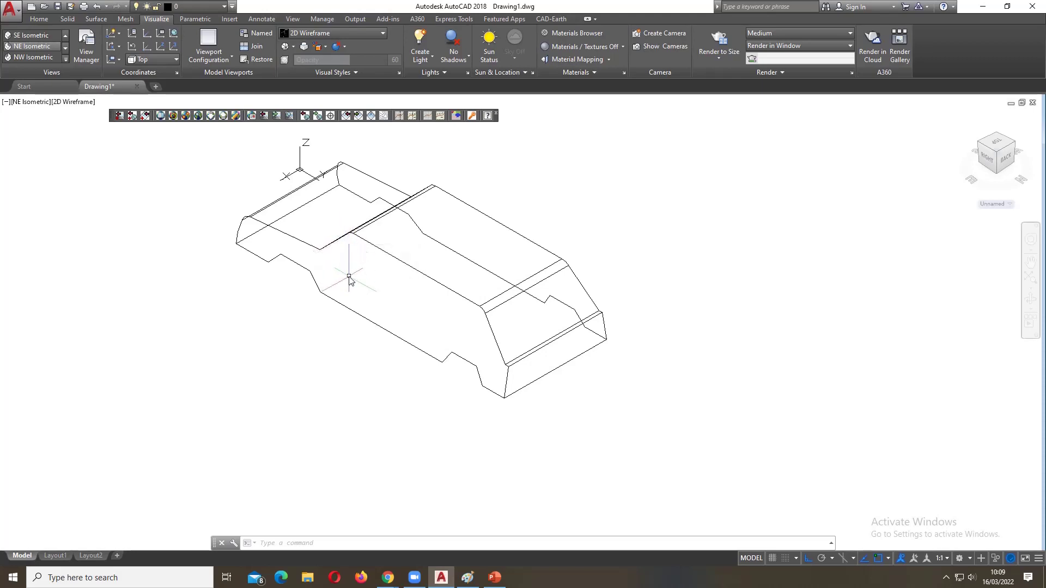
left_click(65, 60)
left_click(40, 111)
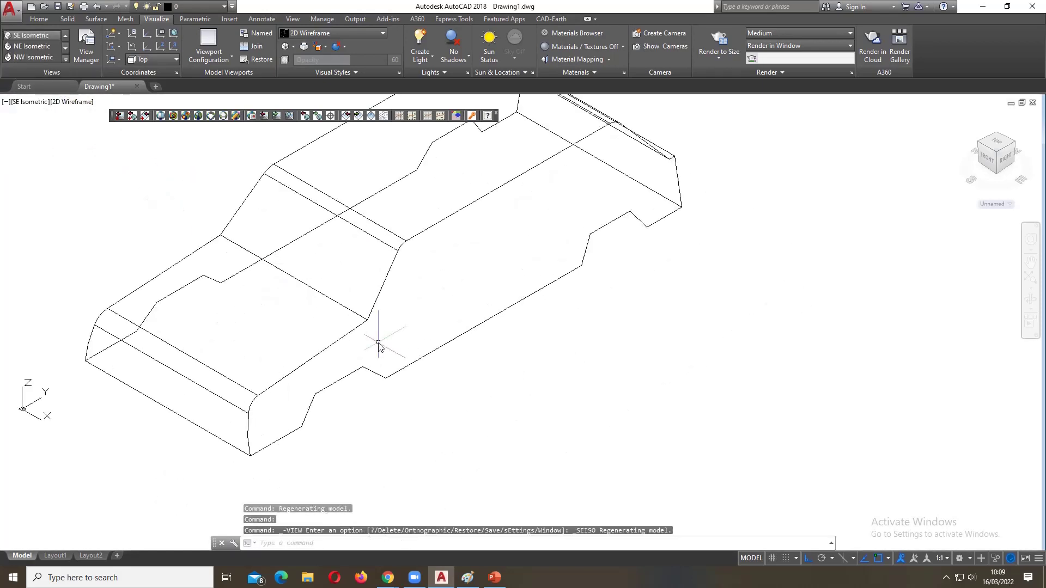
scroll(382, 339, "up", 2)
left_click(378, 297)
left_click(352, 330)
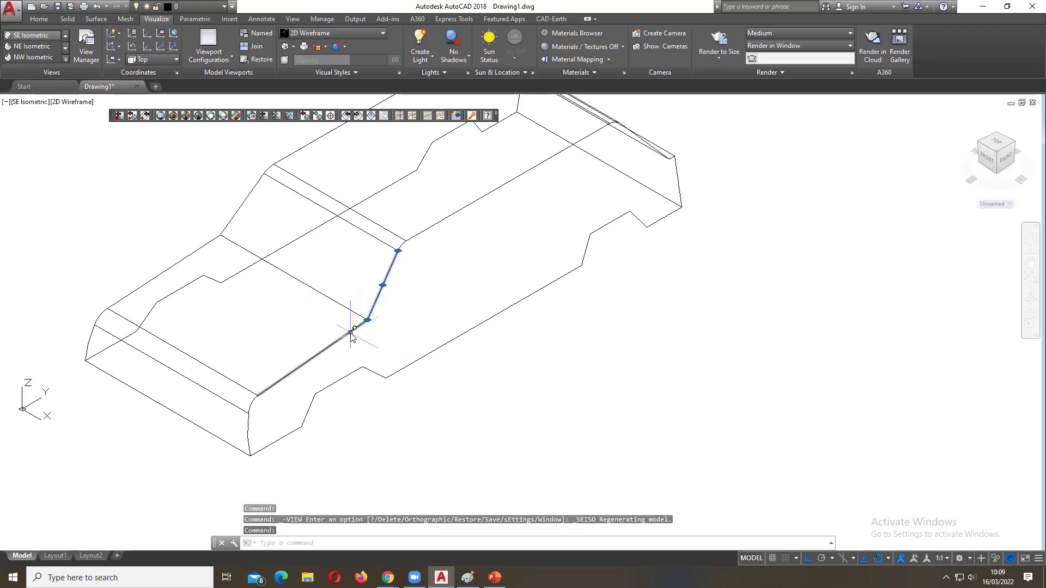
left_click(252, 407)
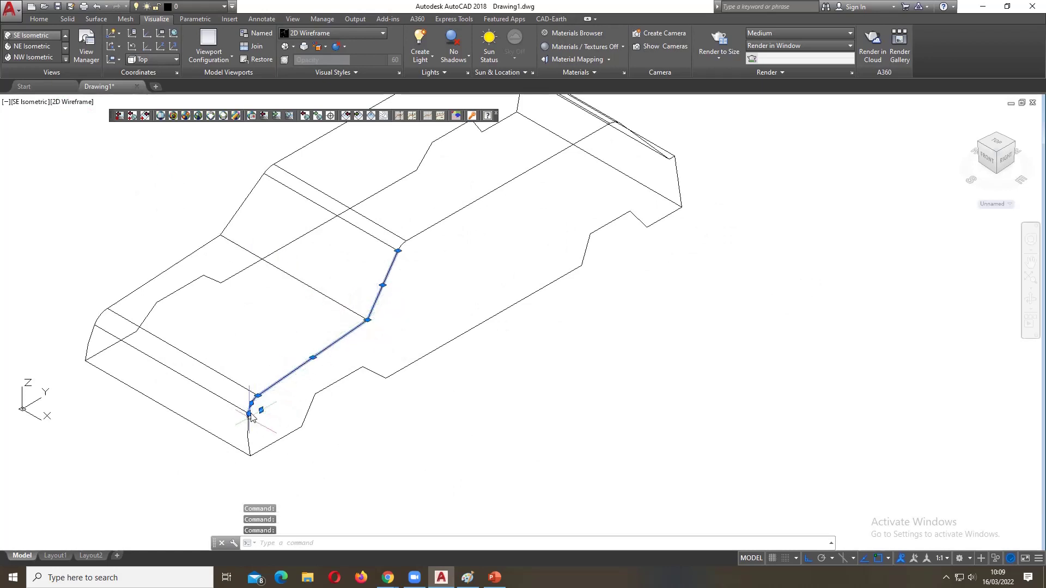
left_click(248, 429)
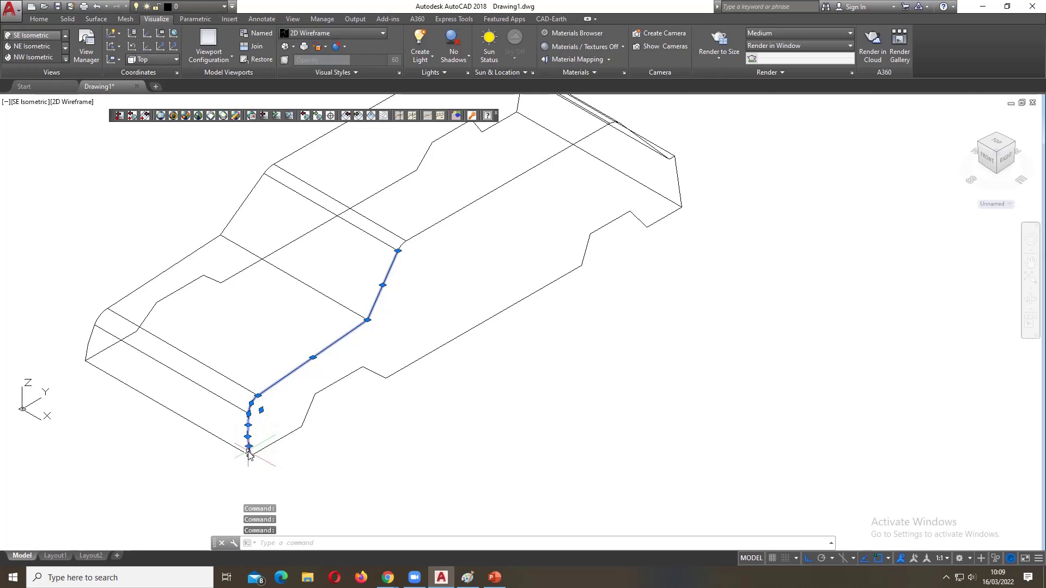
left_click(248, 452)
left_click(277, 443)
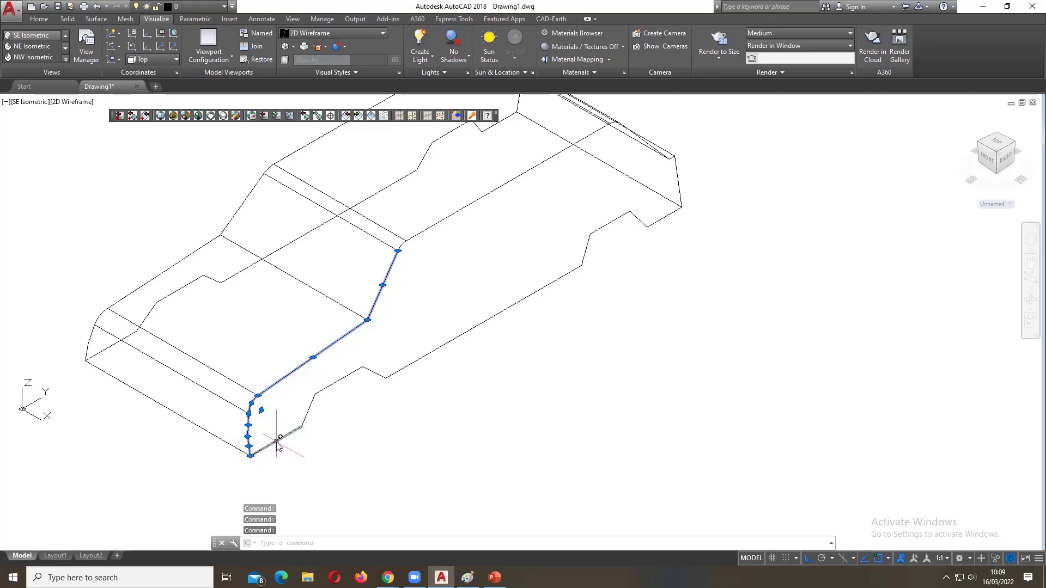
left_click(309, 409)
left_click(327, 387)
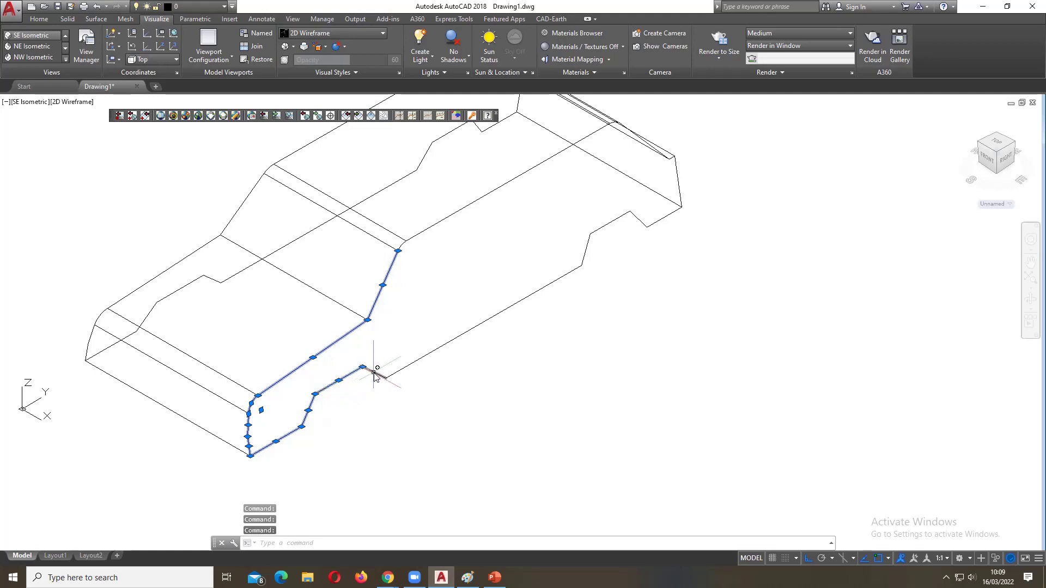
left_click(406, 366)
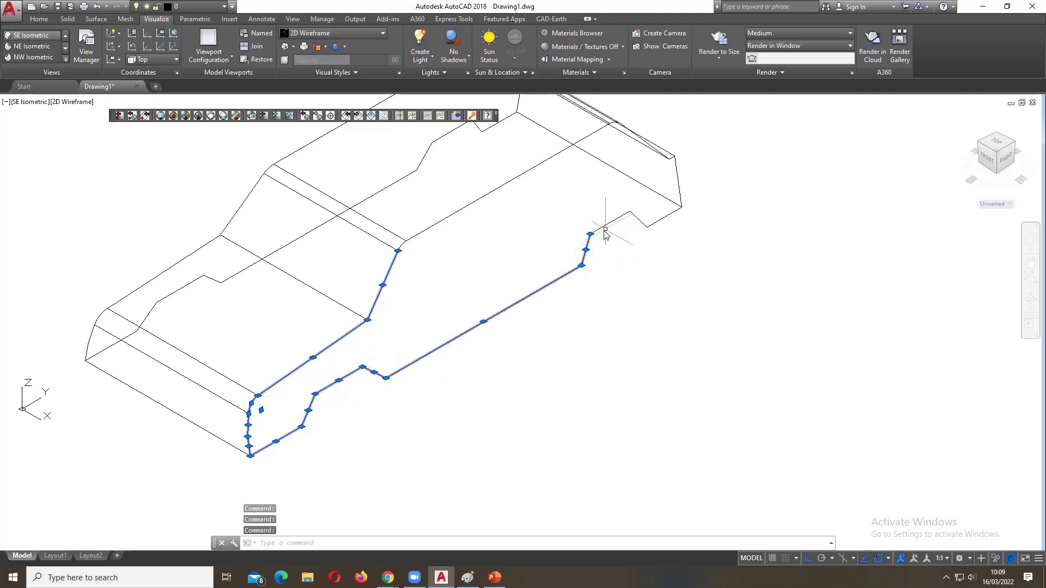
left_click(621, 219)
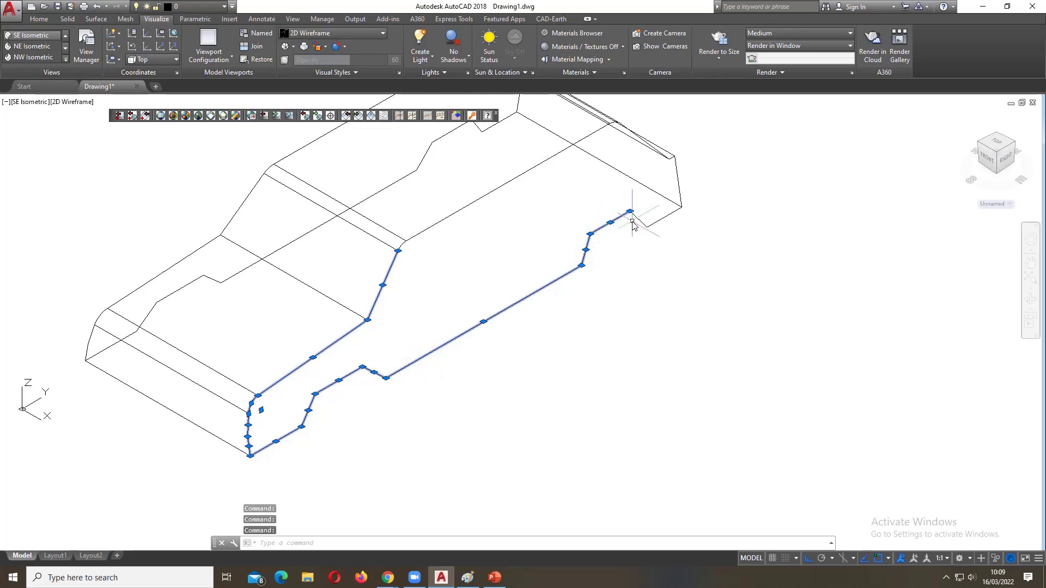
left_click(638, 220)
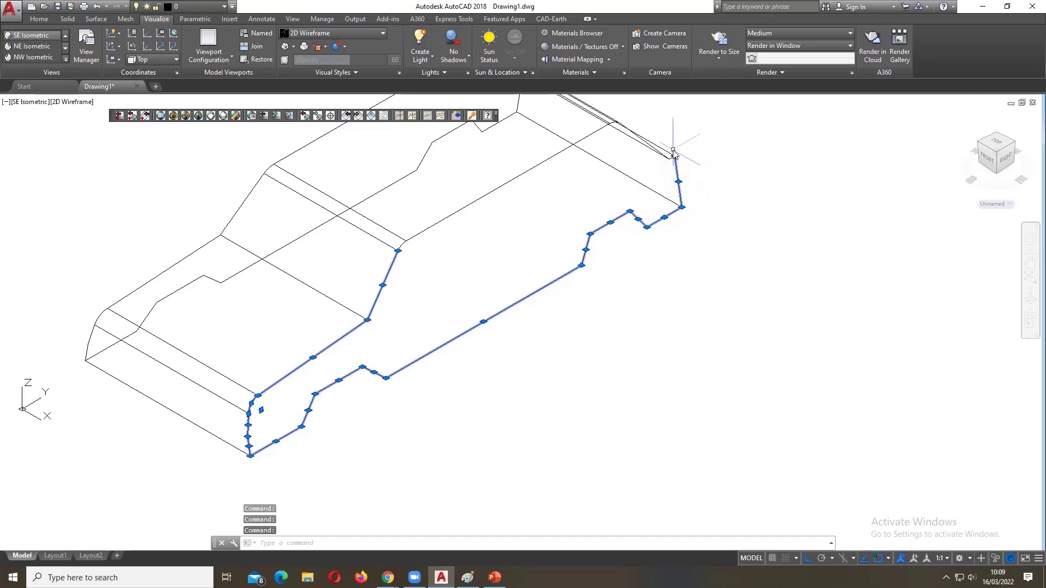
scroll(674, 154, "up", 5)
left_click(673, 180)
scroll(670, 187, "down", 3)
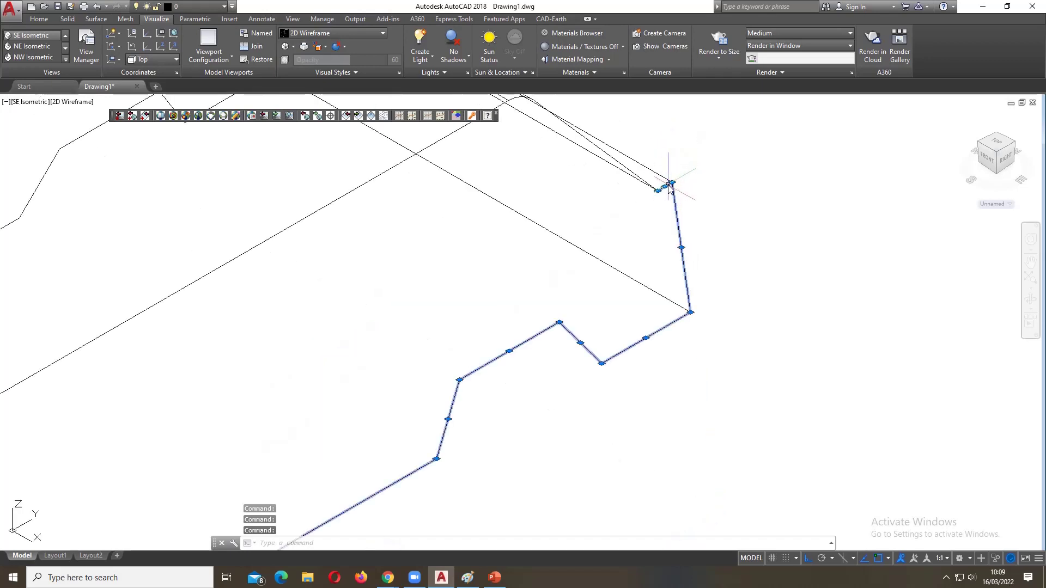
scroll(669, 186, "down", 4)
scroll(624, 164, "up", 4)
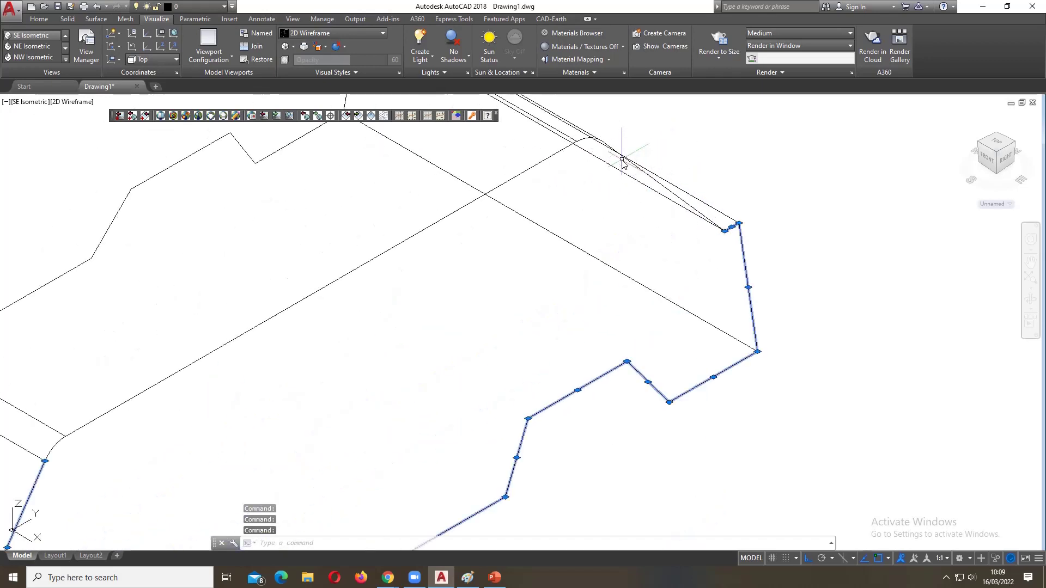
left_click(656, 186)
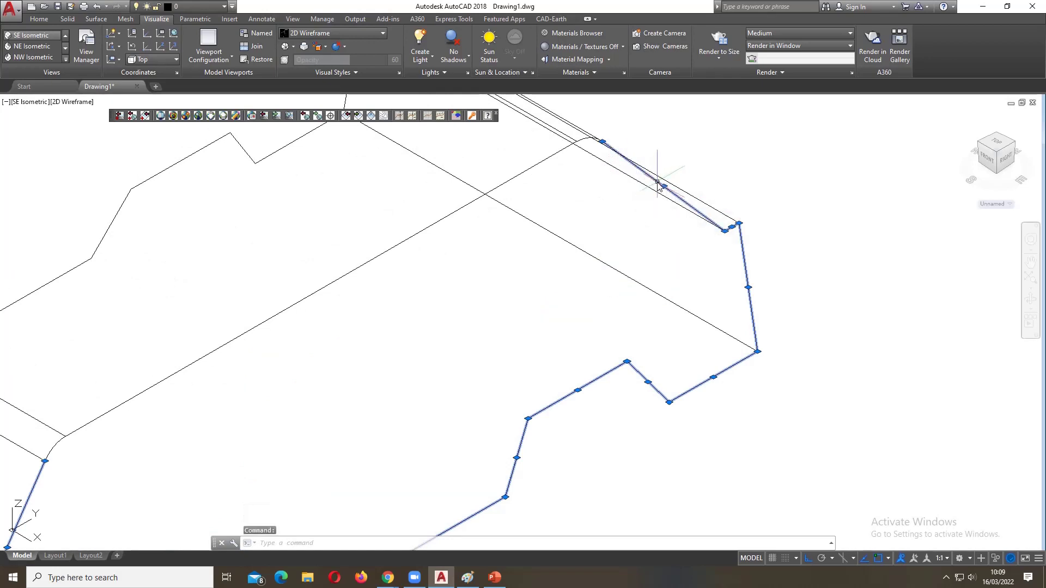
scroll(591, 141, "up", 4)
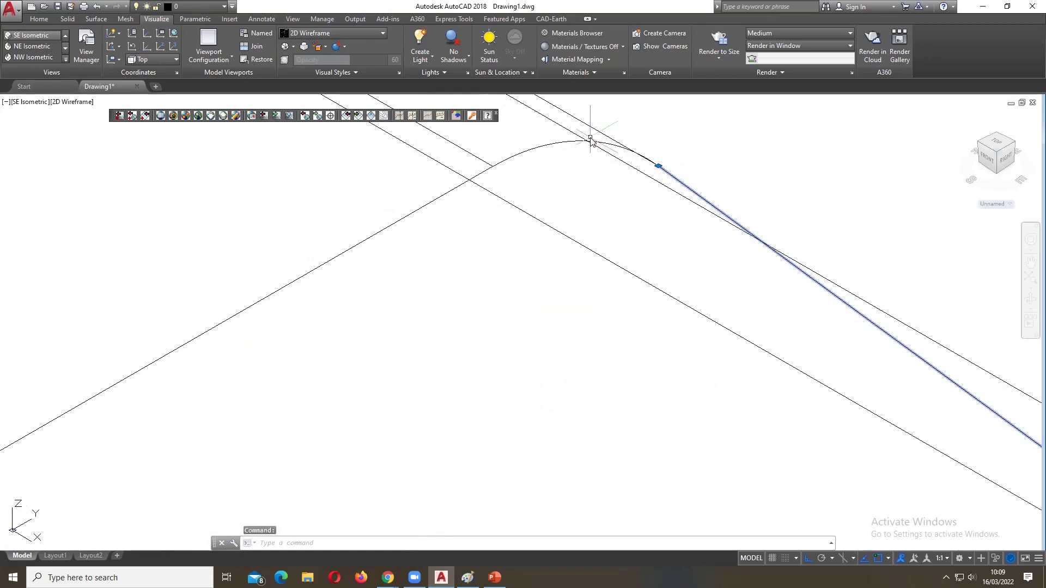
left_click(591, 140)
scroll(591, 140, "down", 3)
scroll(591, 140, "down", 2)
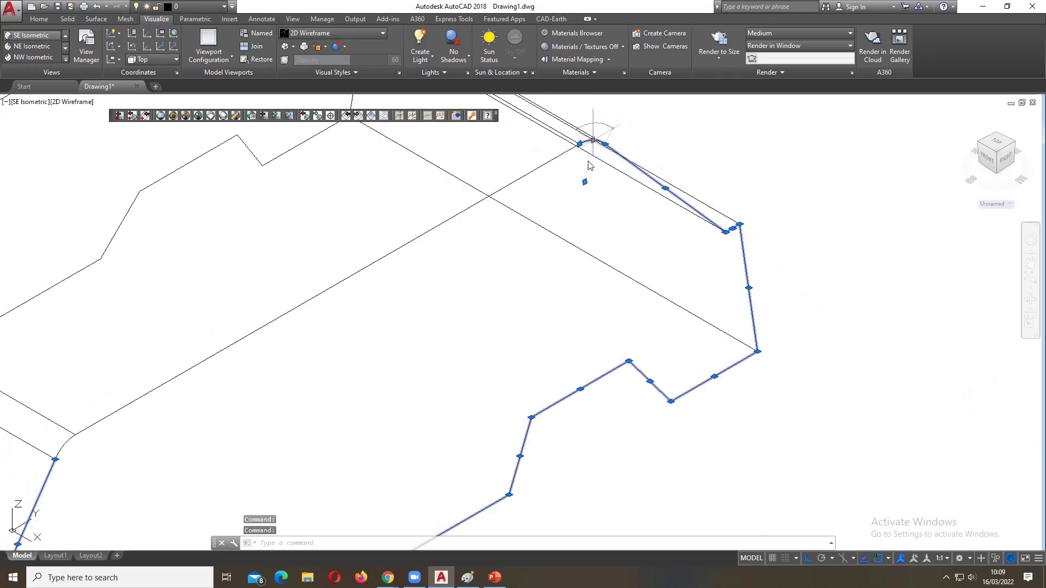
left_click(558, 159)
scroll(578, 163, "down", 5)
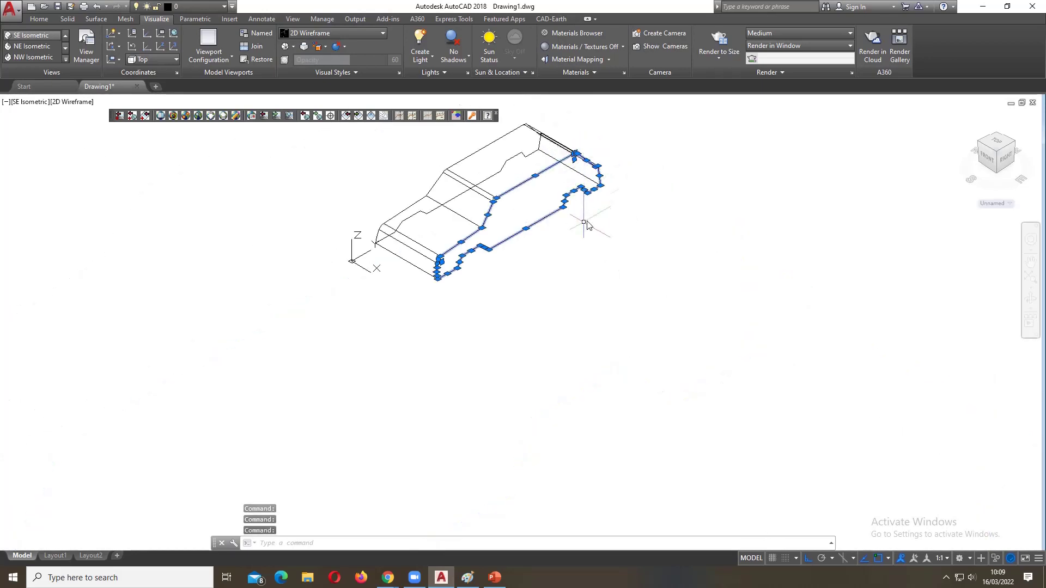
scroll(619, 150, "up", 4)
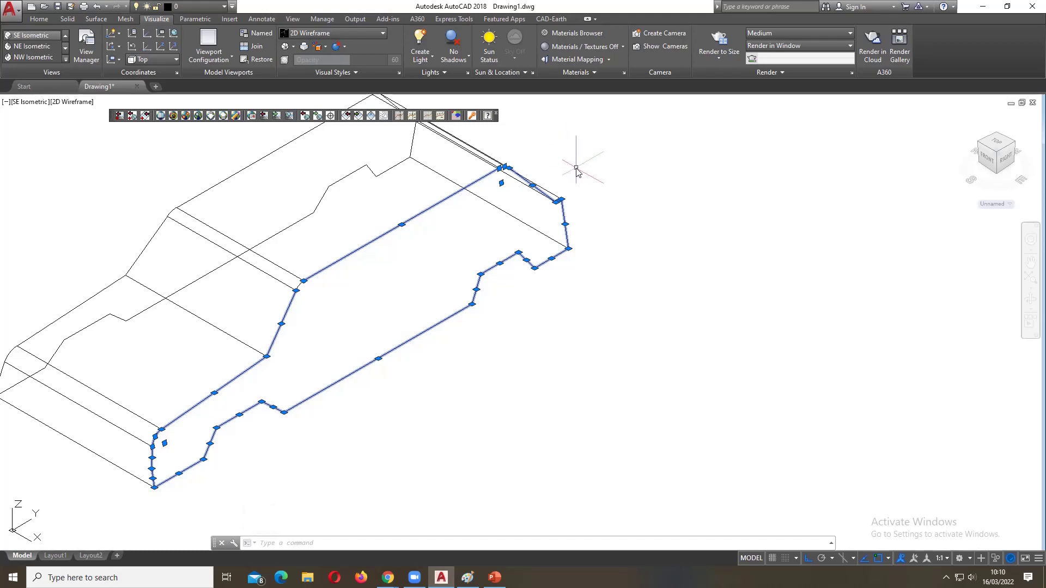
key("Escape")
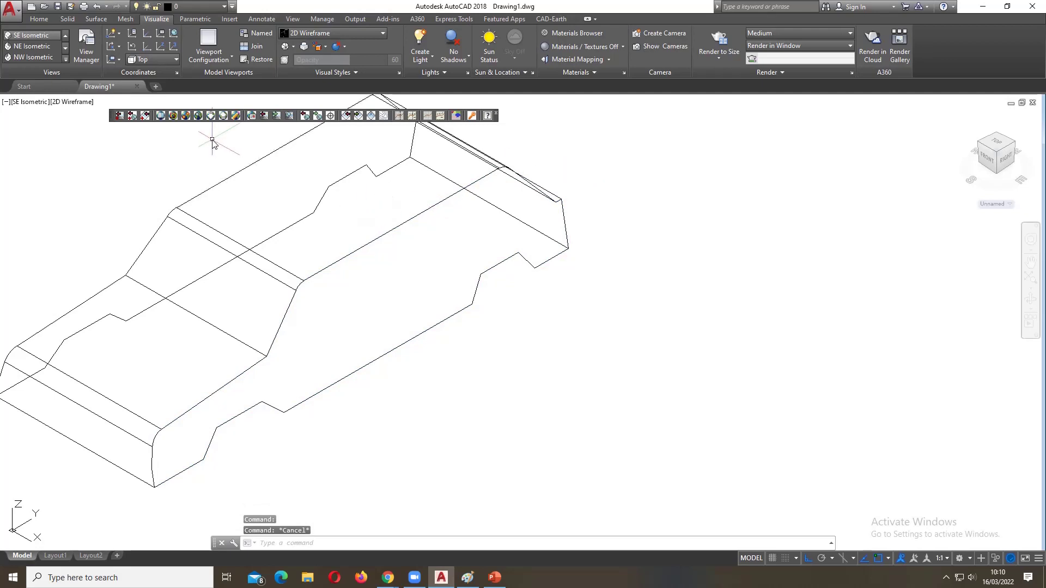
Step: Pick the nose corner's lower front, corner, vertical and top edges as loft sections, then undo the last
left_click(132, 21)
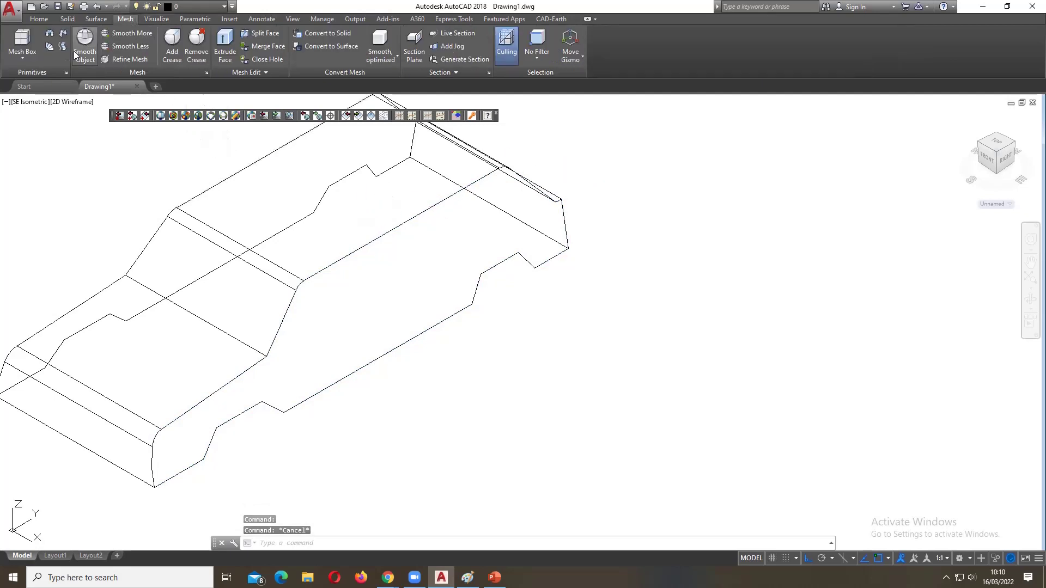
left_click(94, 21)
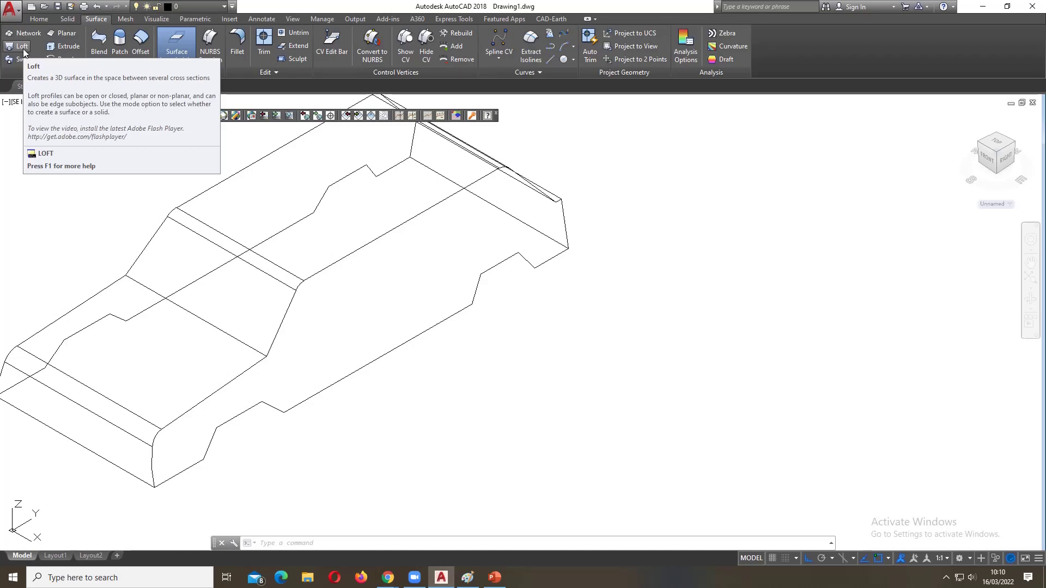
left_click(181, 474)
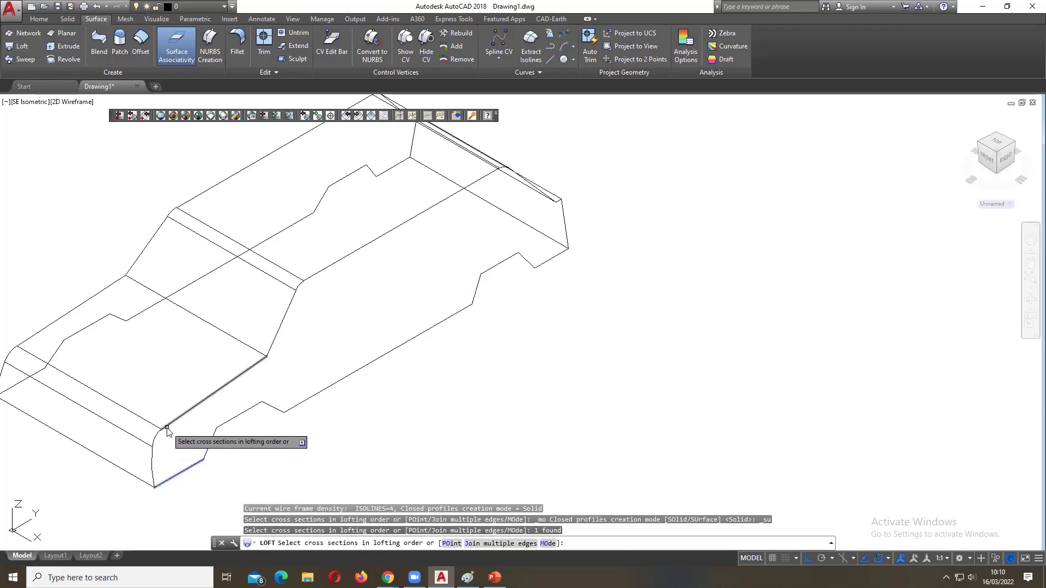
left_click(155, 483)
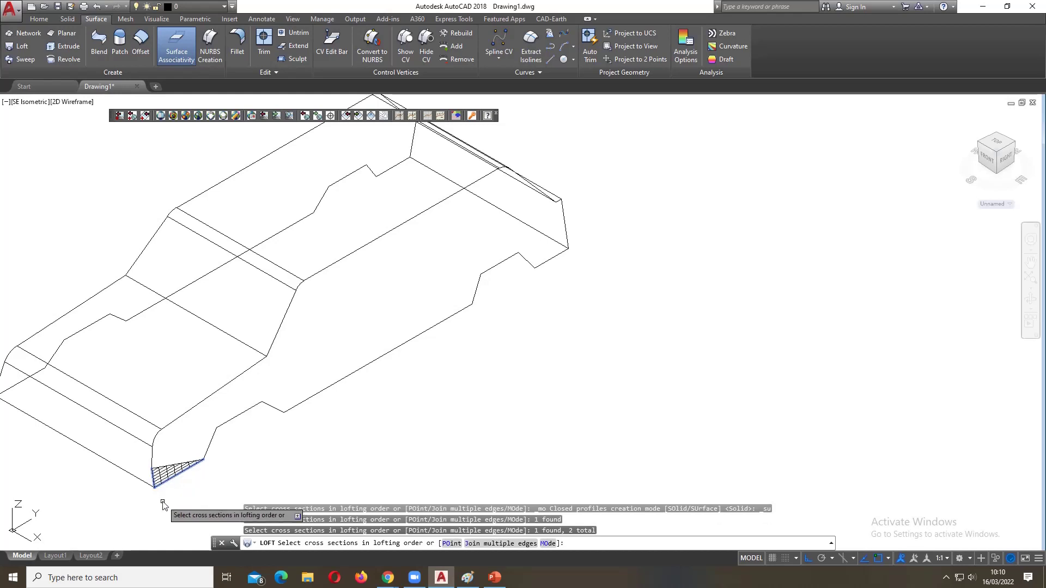
scroll(149, 504, "up", 2)
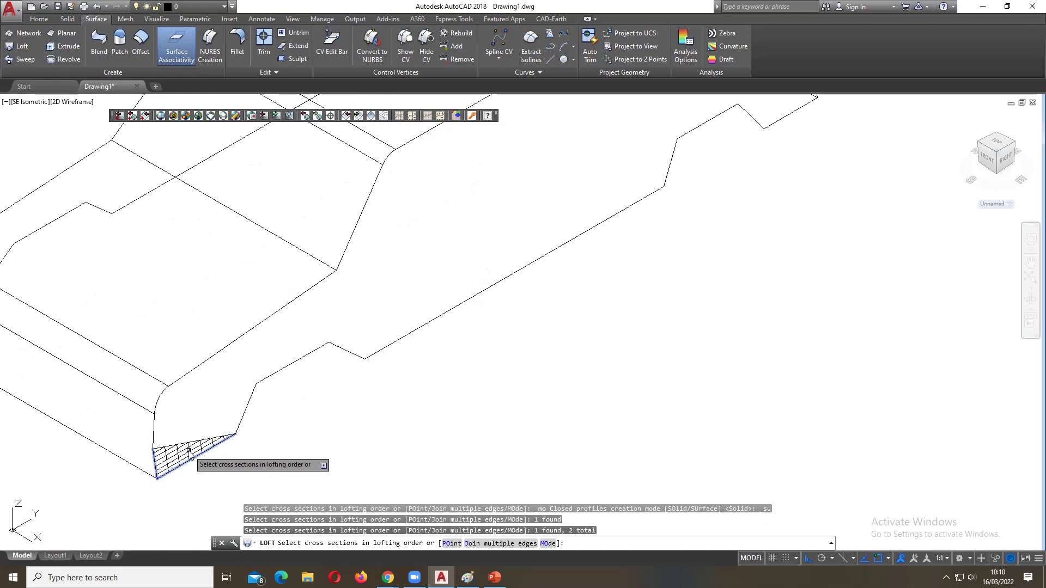
left_click(154, 445)
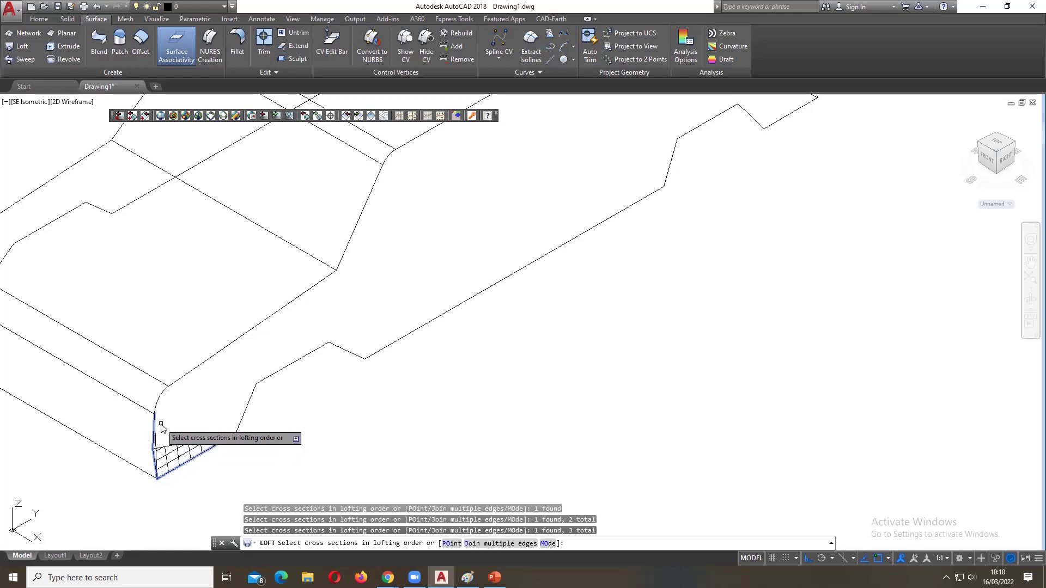
left_click(240, 424)
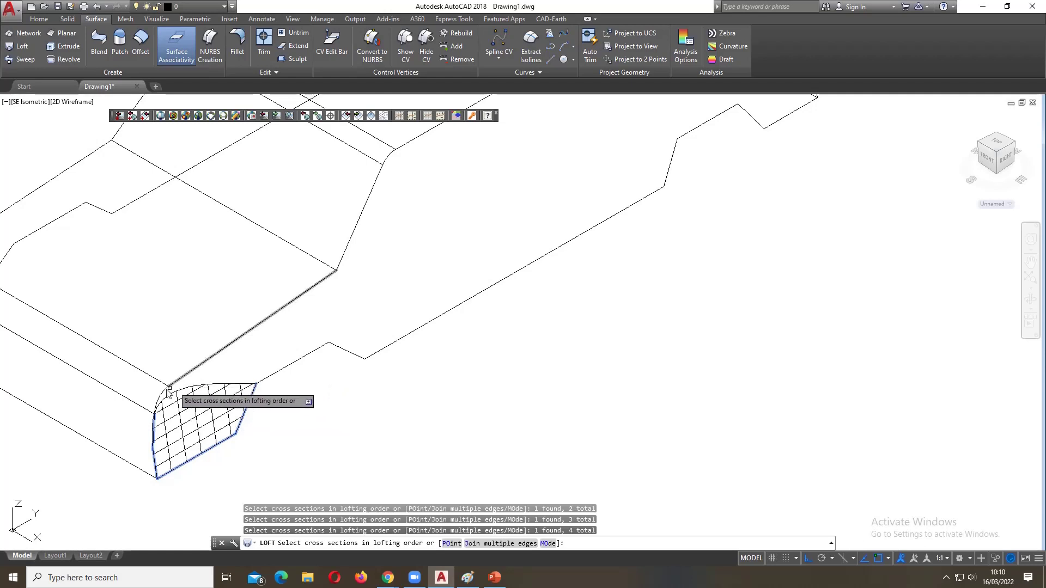
left_click(181, 380)
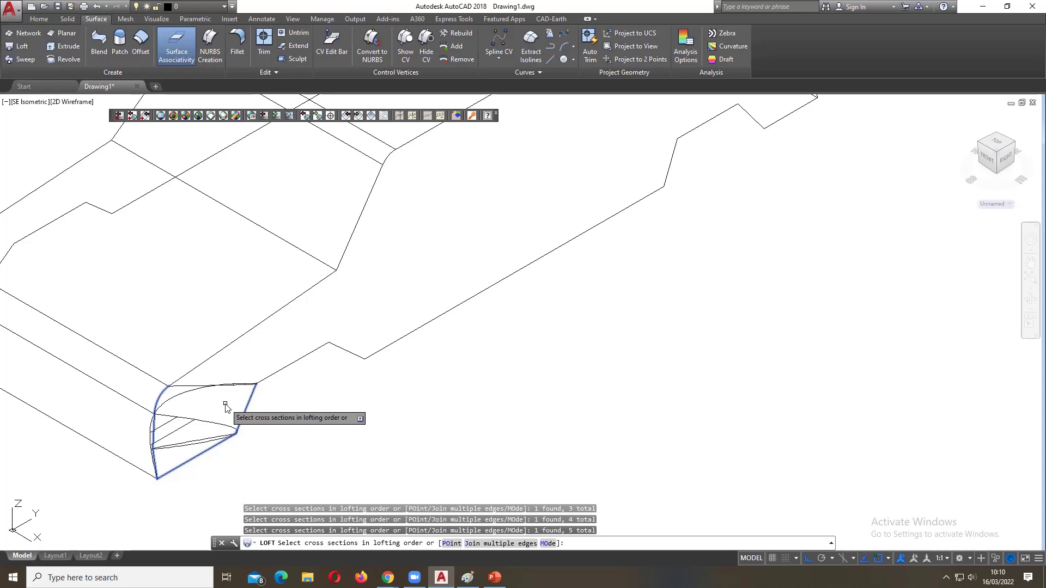
type("u")
key("Return")
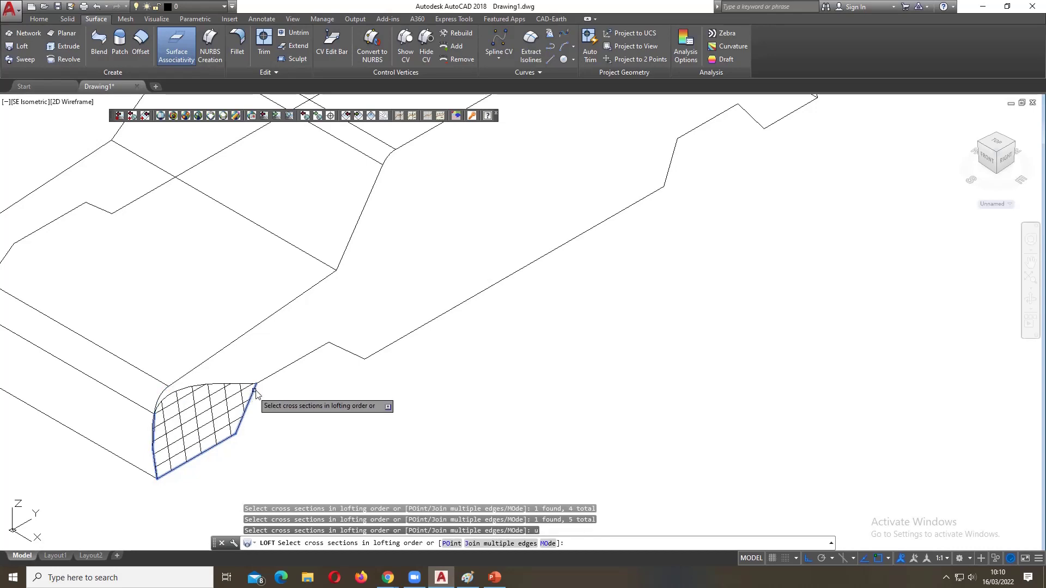
Step: Try adding the side and hood-side edges to the loft, undoing each pick
left_click(274, 374)
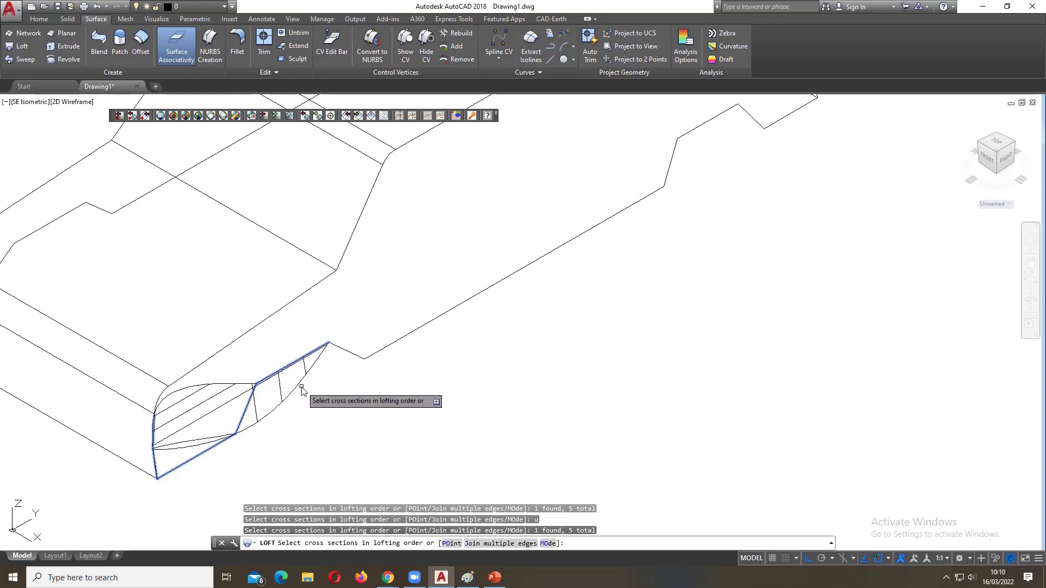
type("u")
key("Return")
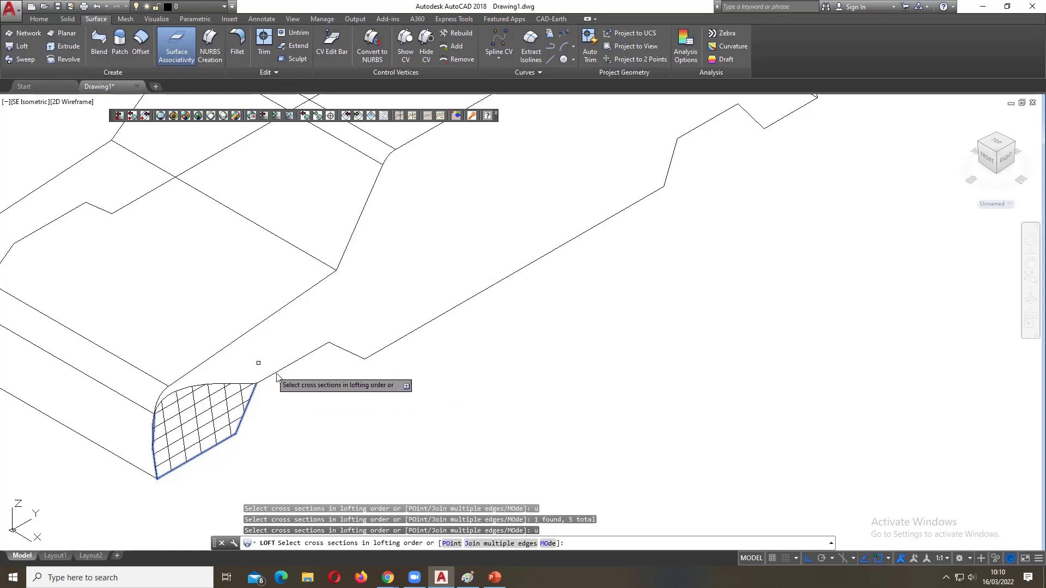
left_click(194, 372)
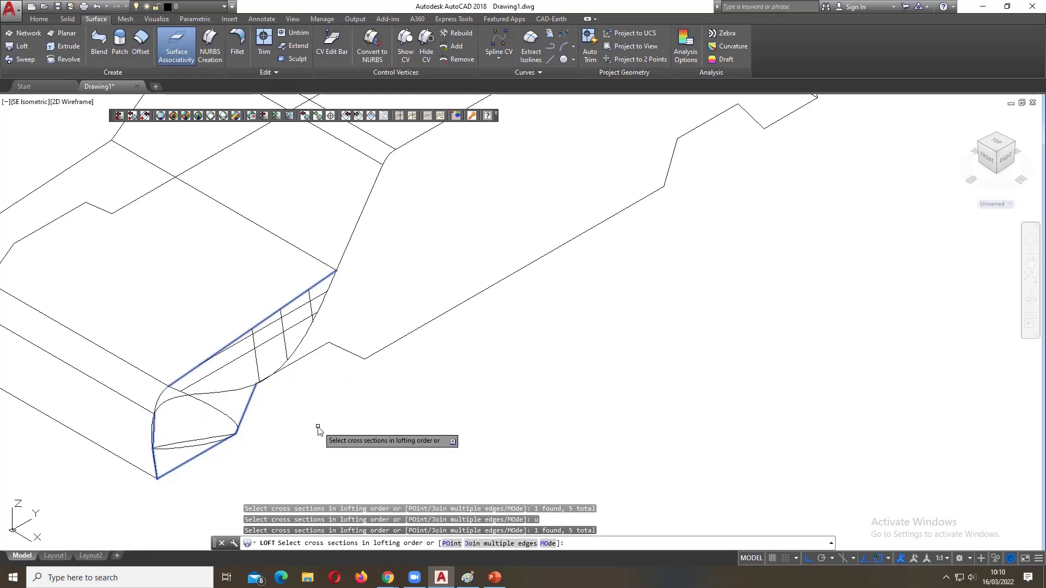
type("u")
key("Return")
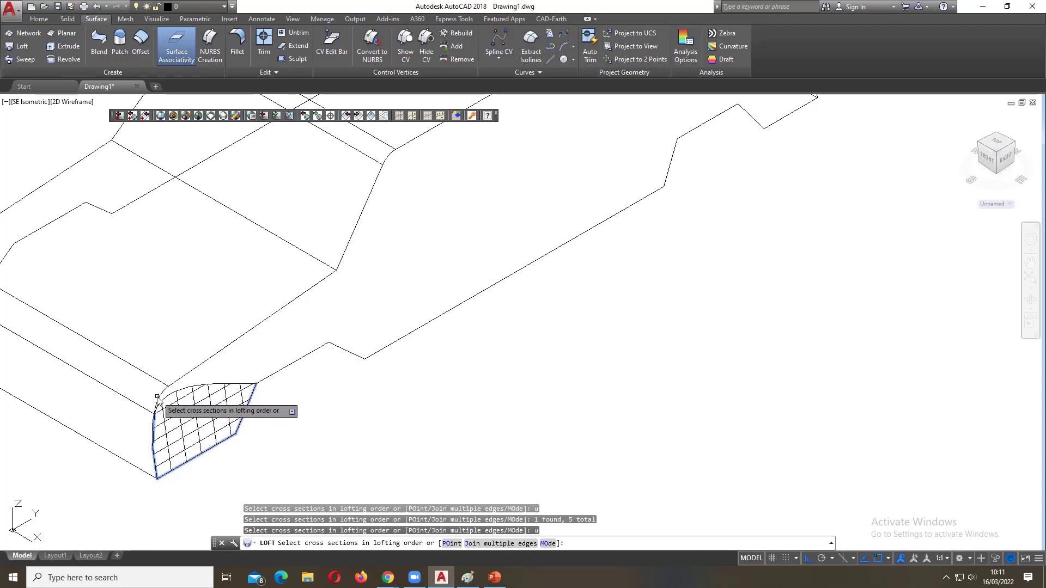
left_click(354, 351)
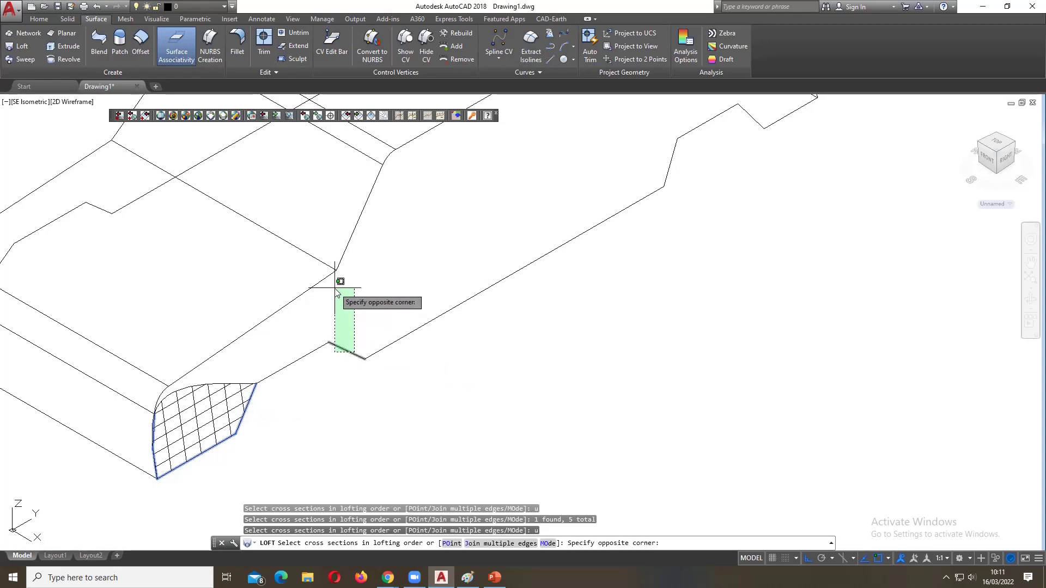
key("Escape")
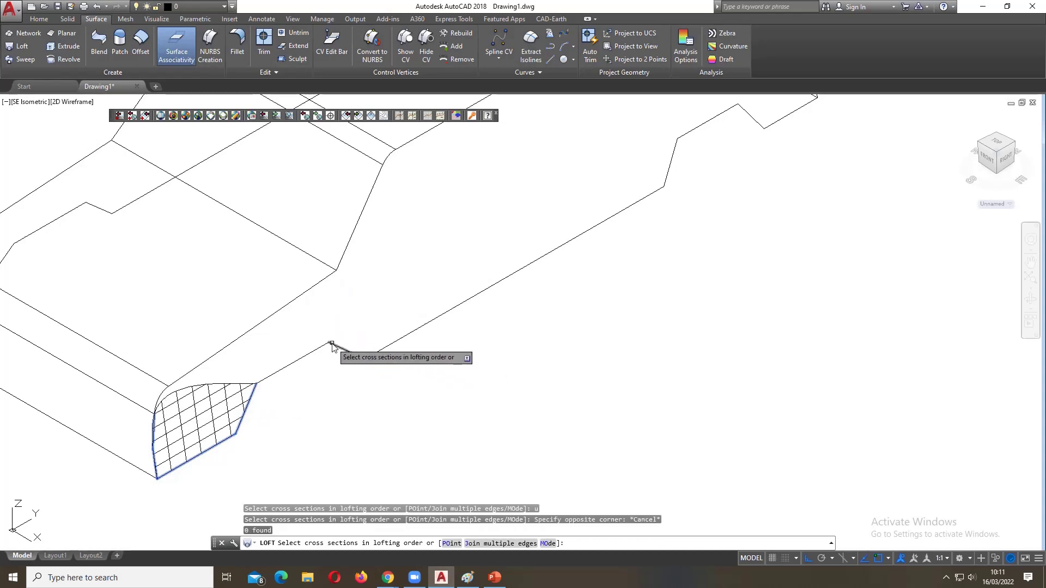
Step: Re-add the hood-side edge plus two more edges, then undo the latest picks
left_click(312, 290)
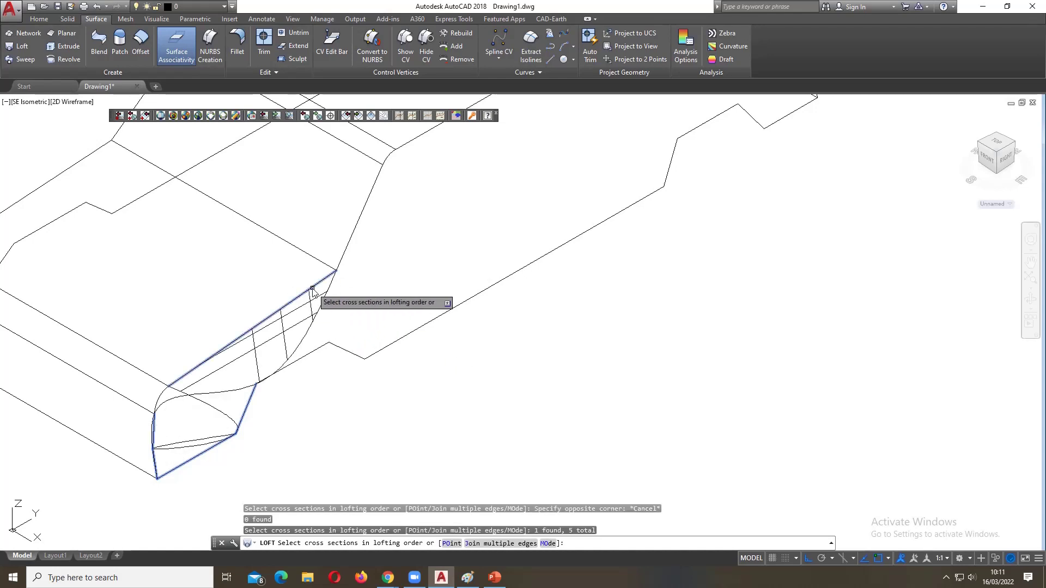
left_click(334, 348)
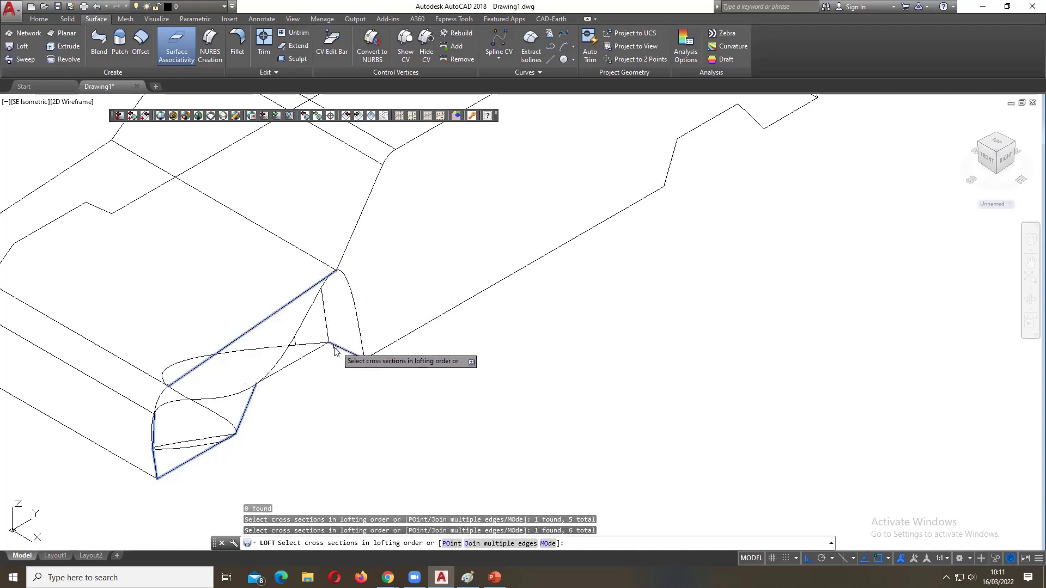
left_click(309, 352)
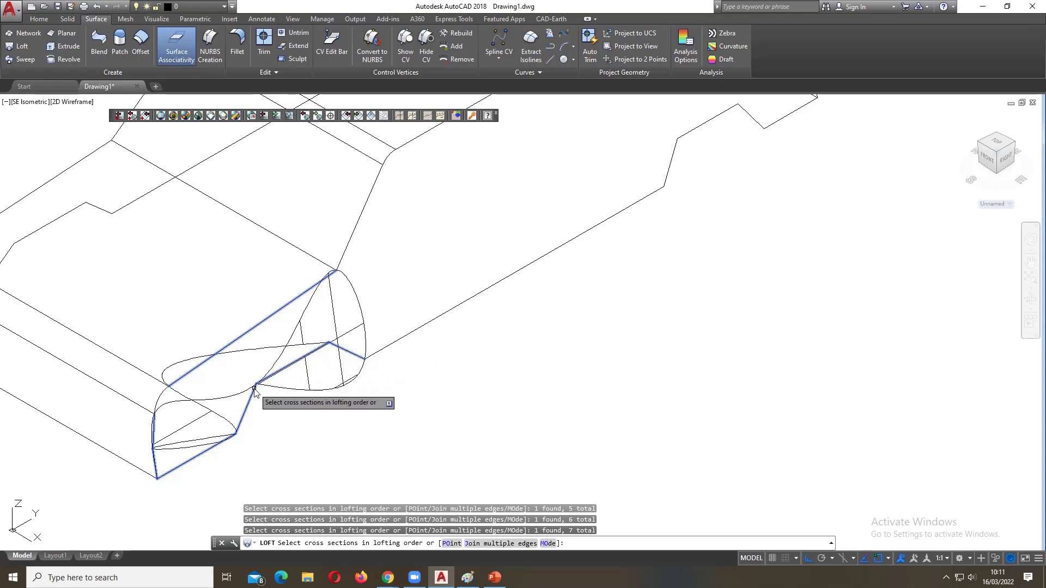
type("u")
key("Return")
type("u")
key("Return")
type("u")
key("Return")
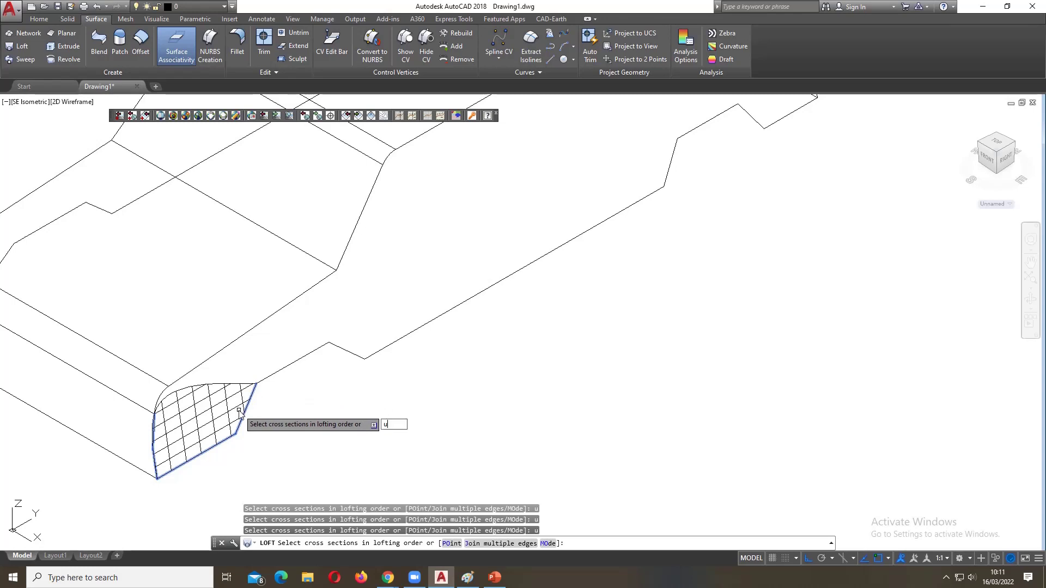
Step: Strip the loft back to the bottom edge, cancel it, and start a new Loft
key("Return")
type("u")
key("Return")
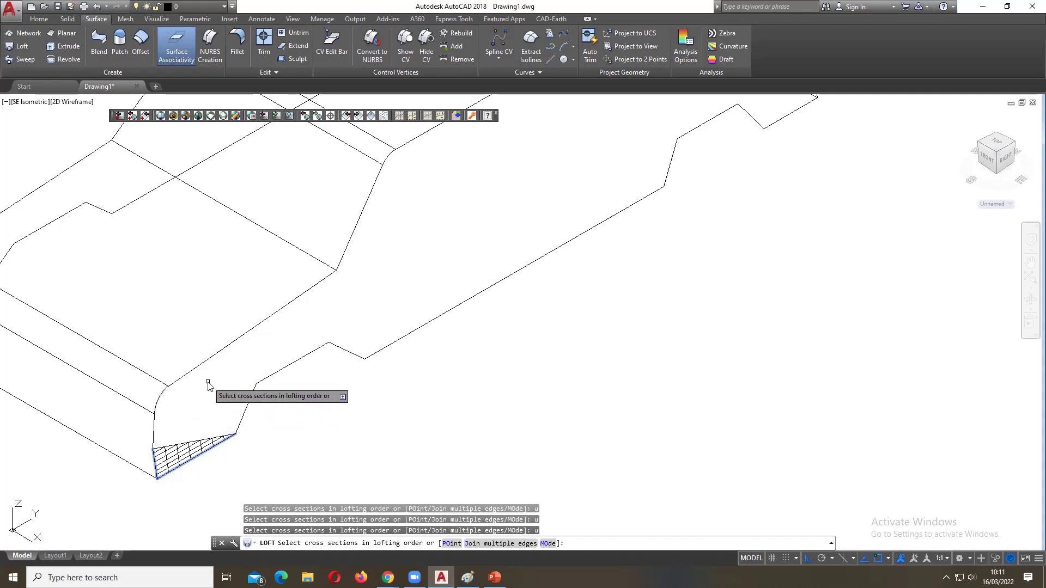
key("Return")
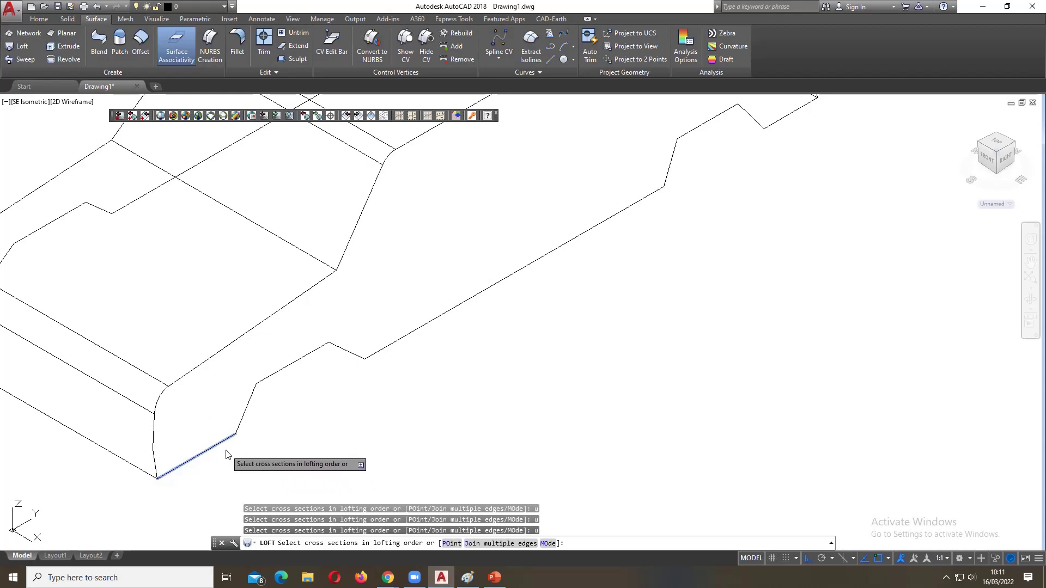
key("Escape")
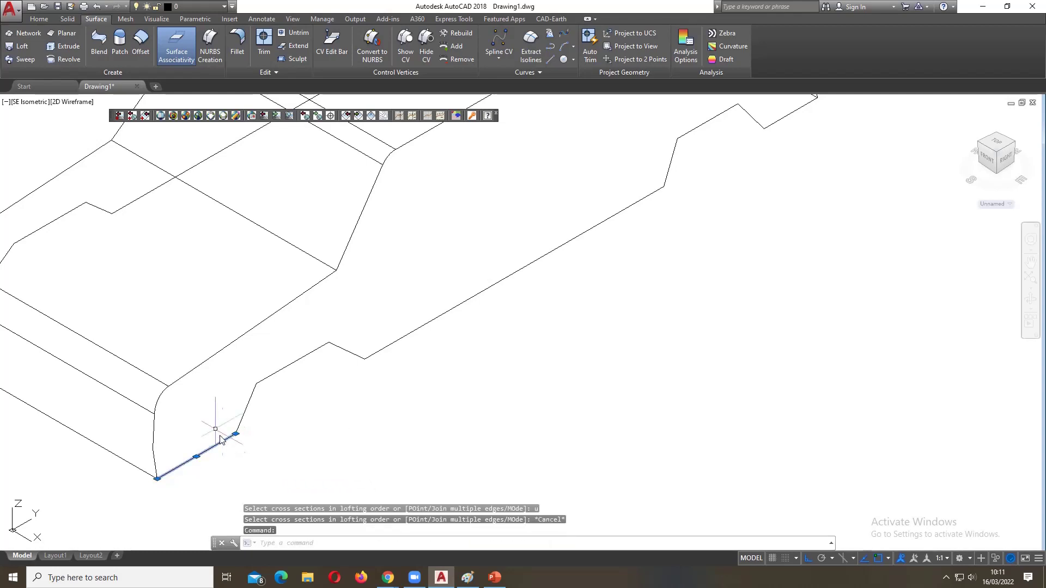
left_click(192, 372)
key("Escape")
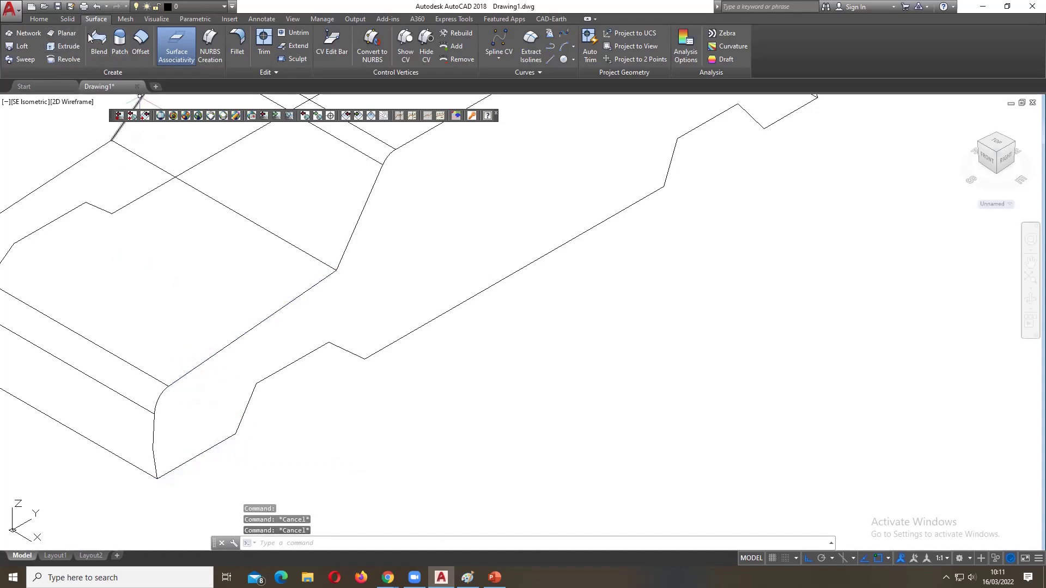
left_click(22, 46)
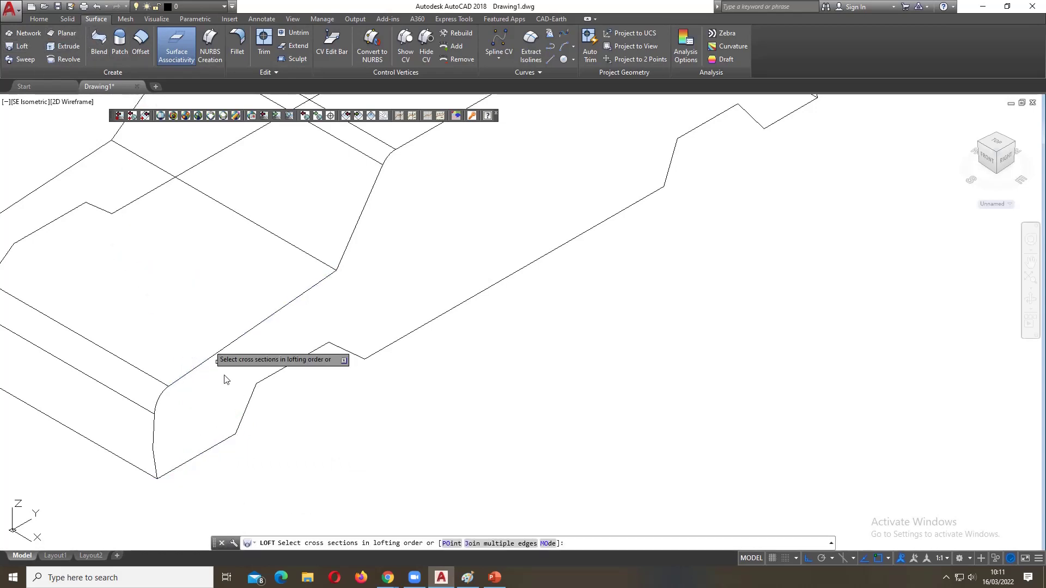
Step: Loft from the bottom nose edge, curved corner edge and short edge, then undo and cancel it
left_click(226, 440)
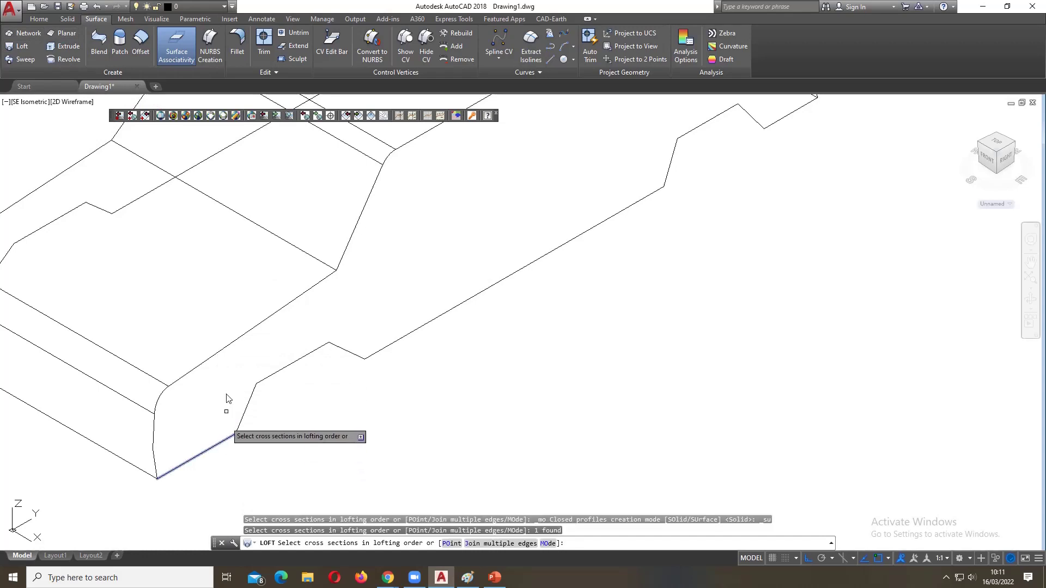
left_click(228, 345)
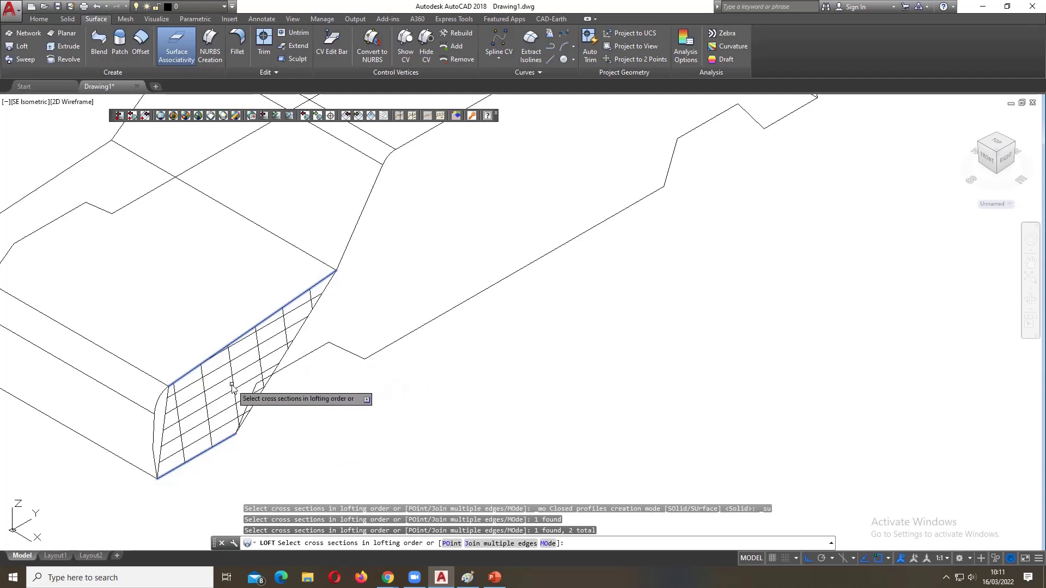
type("u")
key("Return")
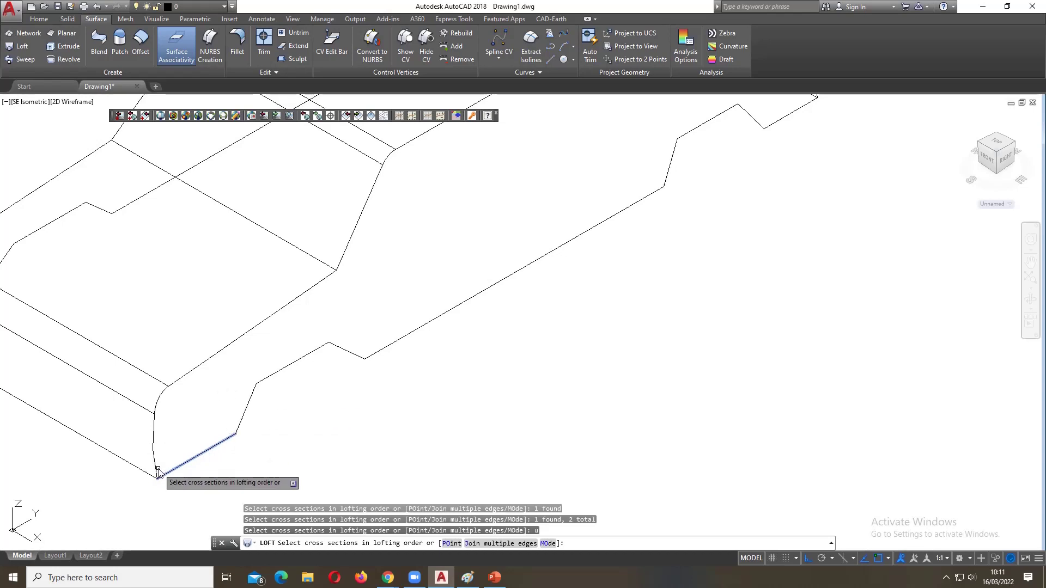
left_click(159, 385)
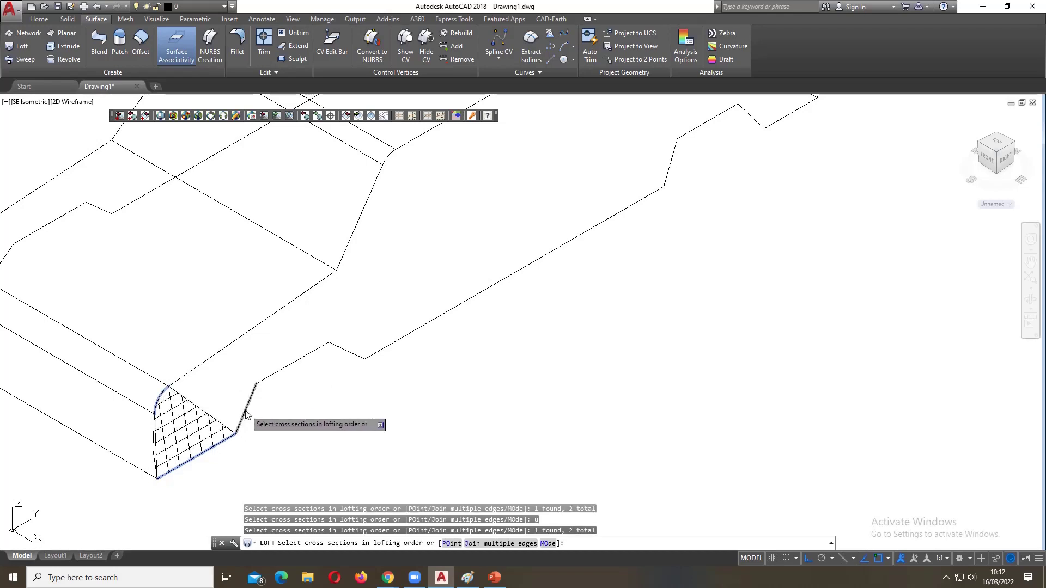
scroll(154, 446, "up", 4)
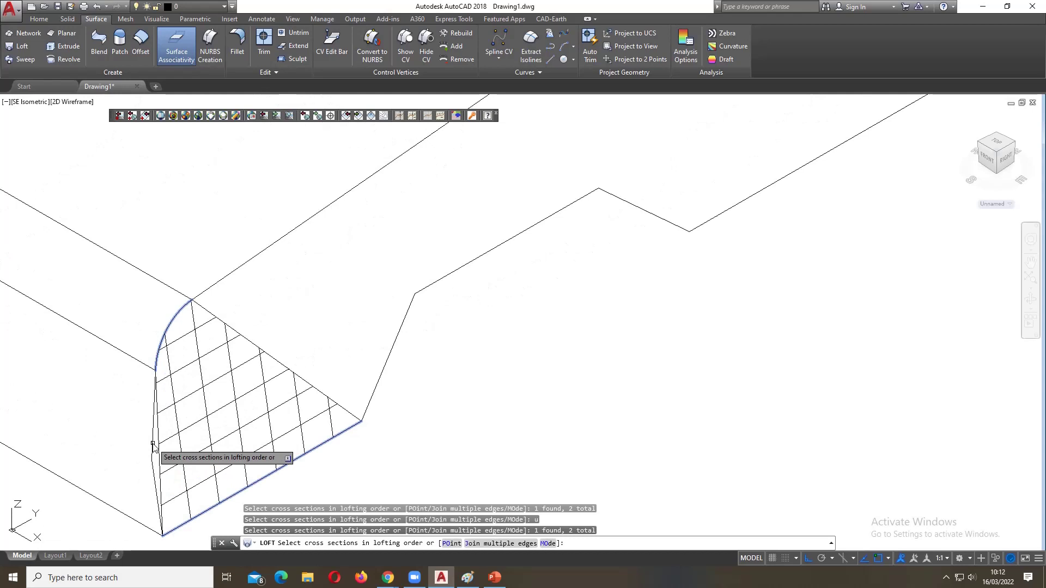
left_click(153, 446)
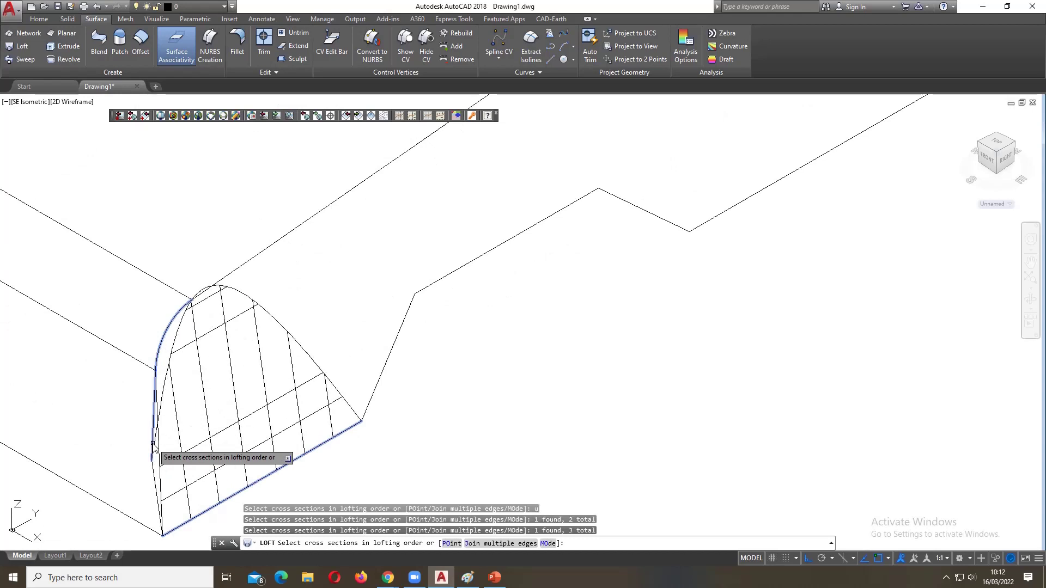
left_click(158, 445)
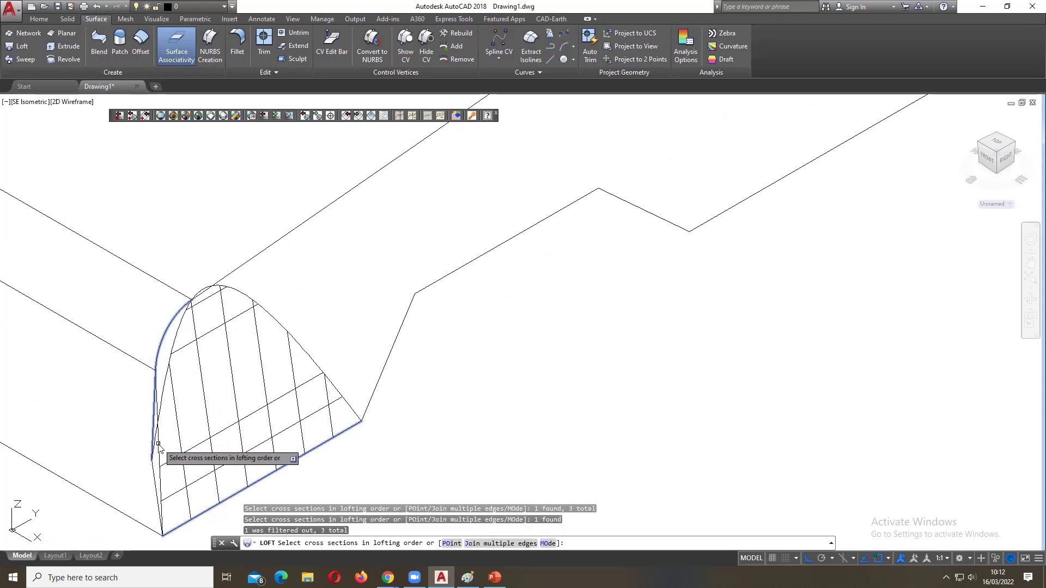
type("u")
key("Return")
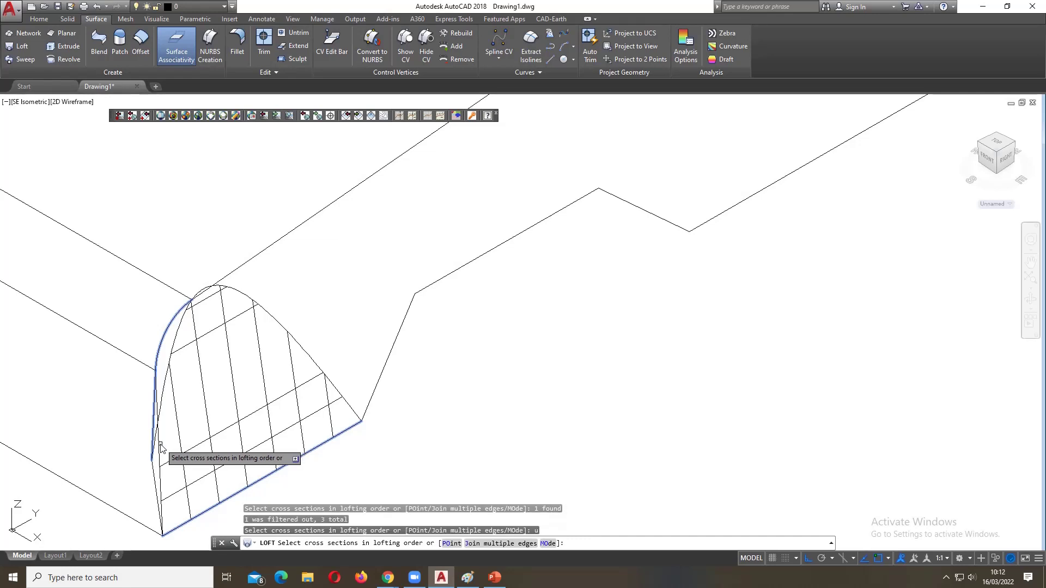
key("Escape")
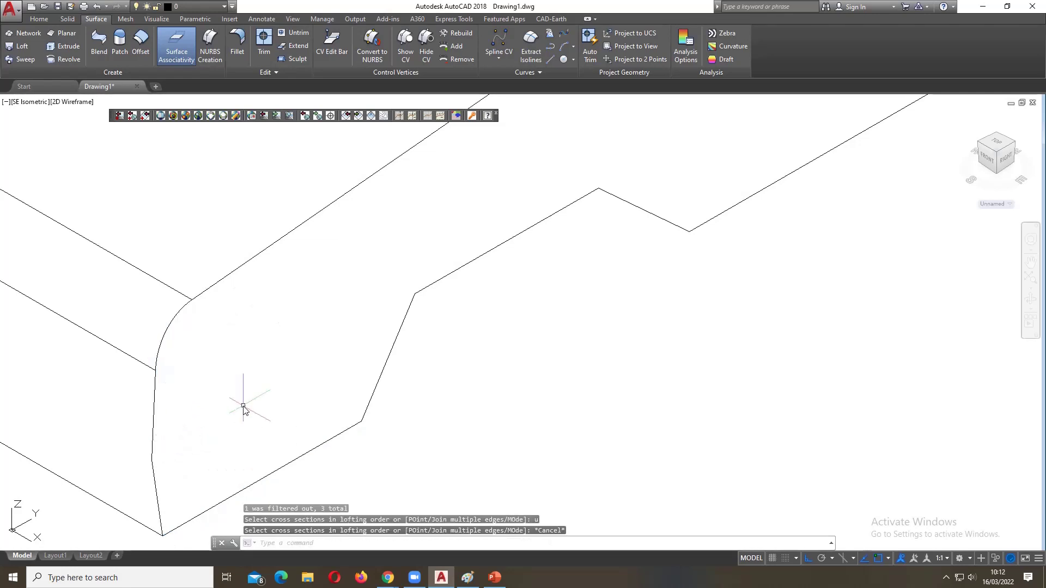
scroll(244, 408, "down", 2)
scroll(244, 409, "down", 3)
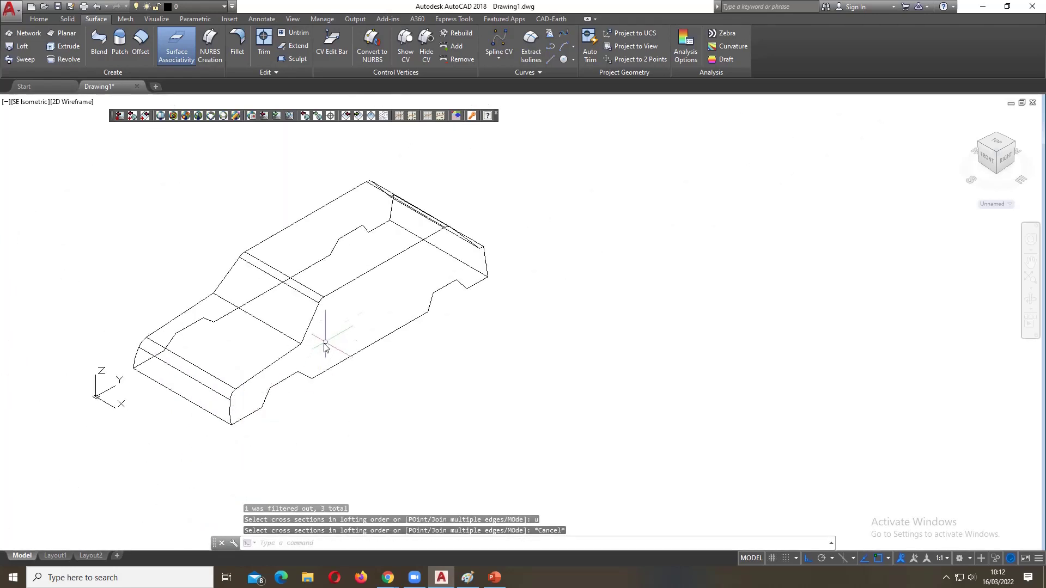
scroll(353, 316, "up", 2)
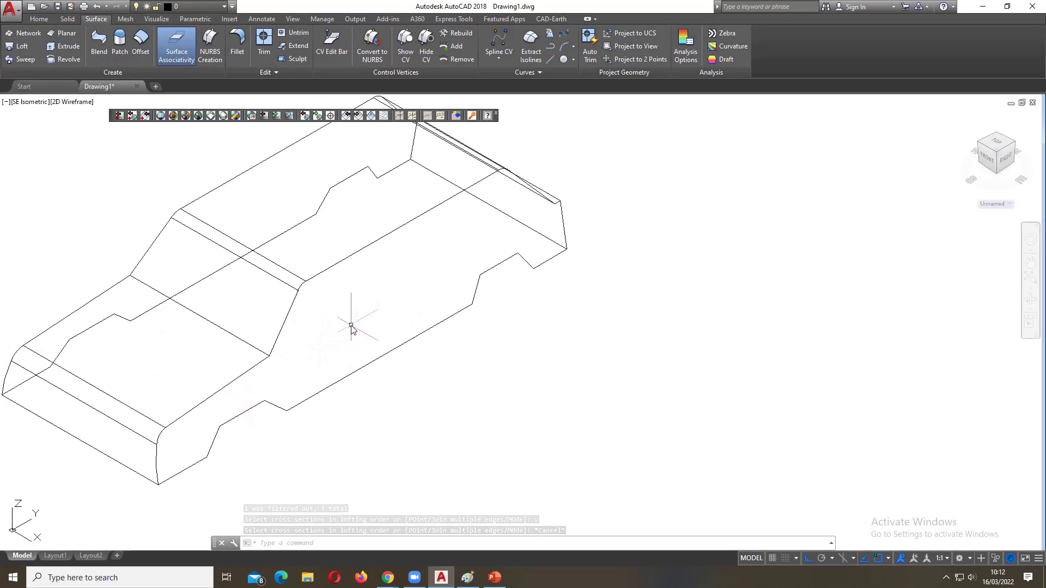
scroll(402, 296, "down", 2)
scroll(428, 281, "up", 2)
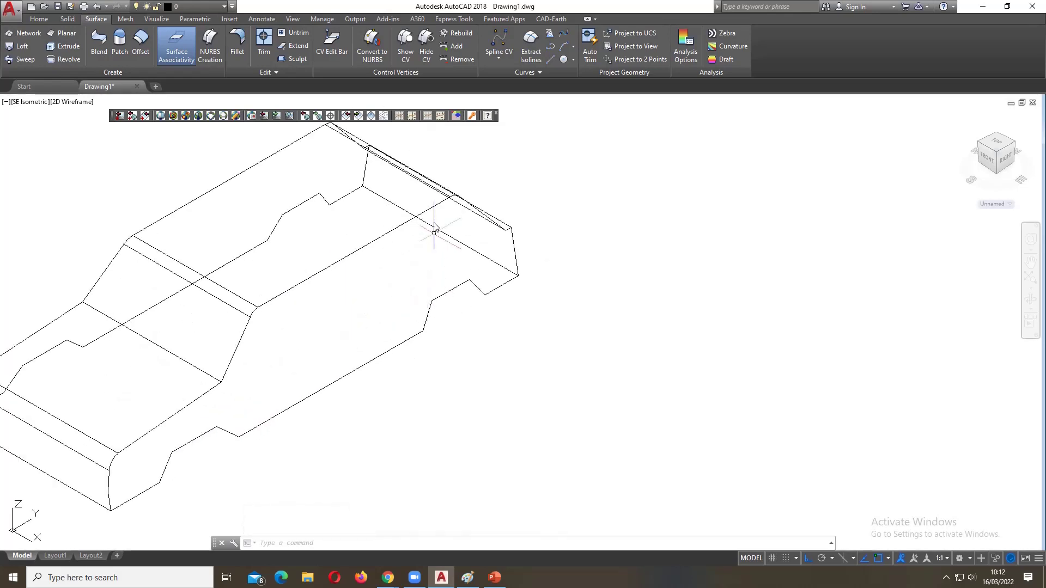
left_click(434, 206)
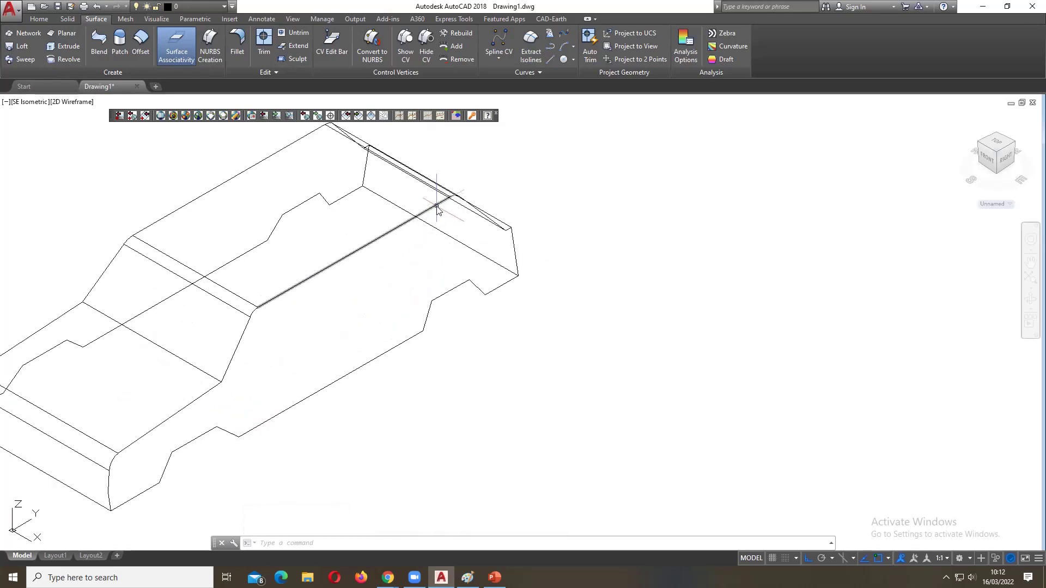
left_click(253, 316)
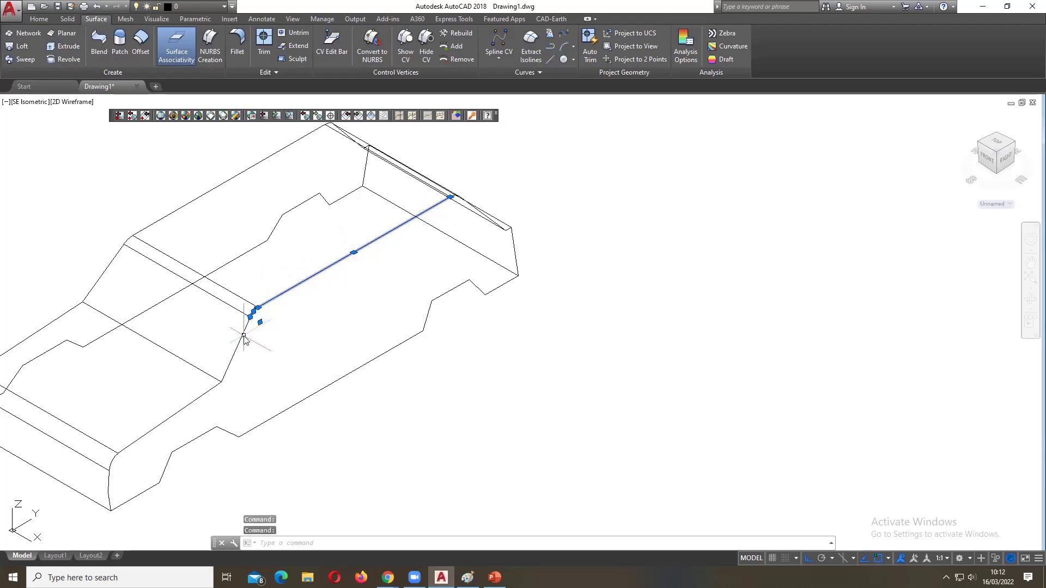
left_click(243, 337)
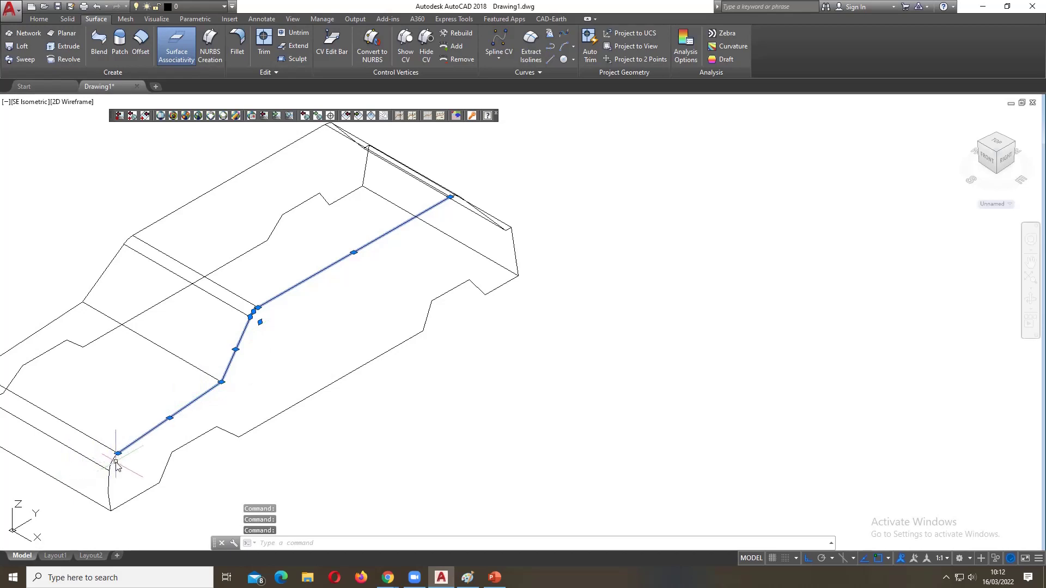
left_click(109, 494)
key("Escape")
key("Escape")
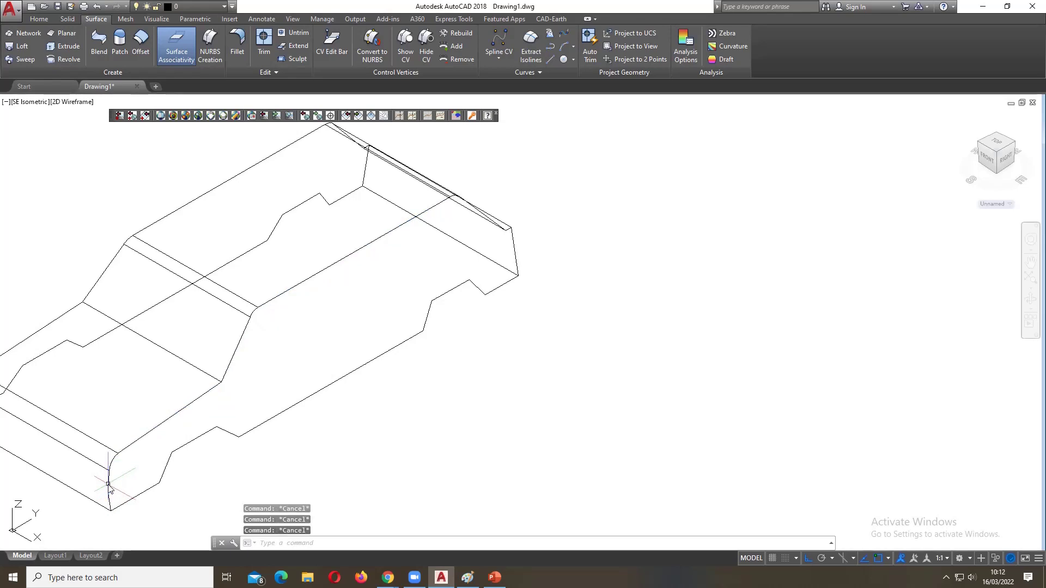
scroll(309, 338, "down", 2)
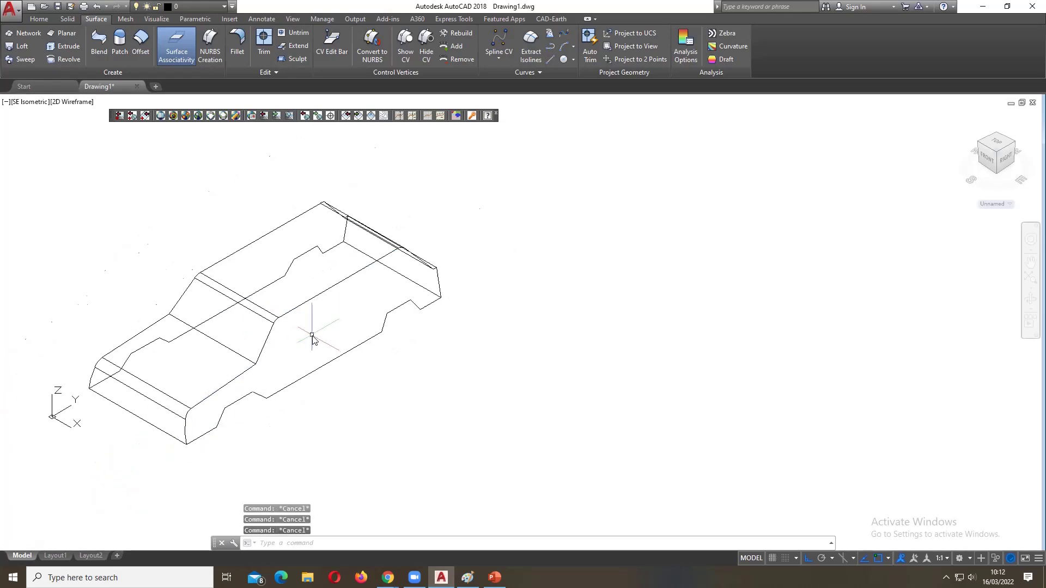
Step: Zoom in on the car wireframe
scroll(224, 371, "up", 2)
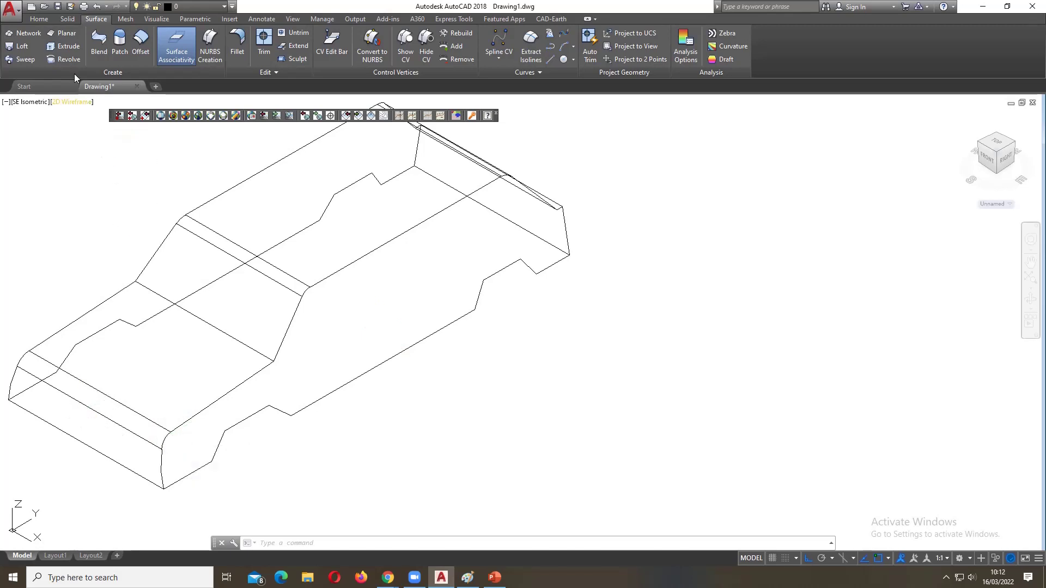
Step: Start Loft and pick the first two front edges as cross sections
left_click(30, 46)
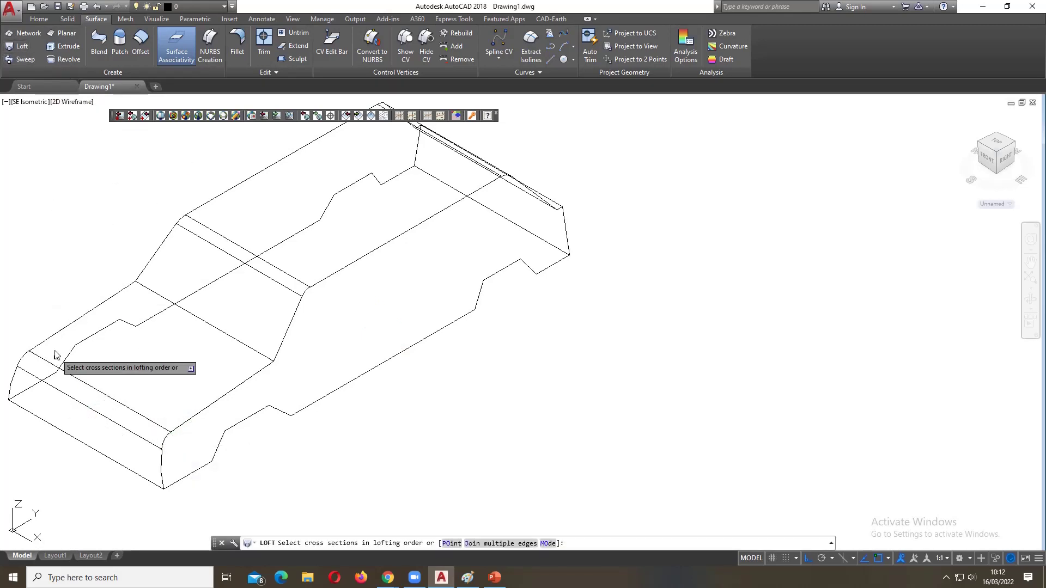
left_click(75, 400)
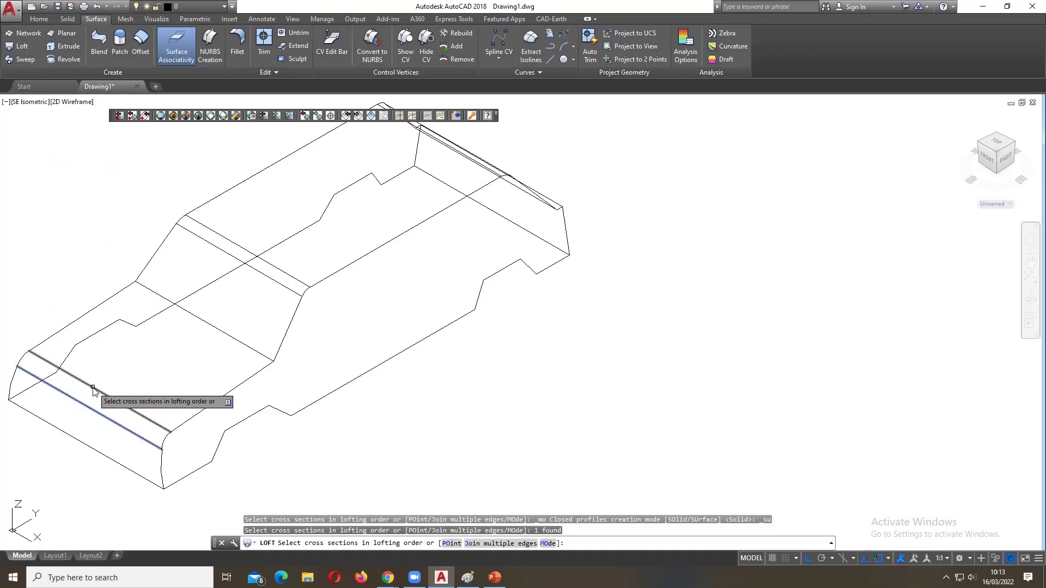
left_click(92, 387)
scroll(224, 349, "down", 2)
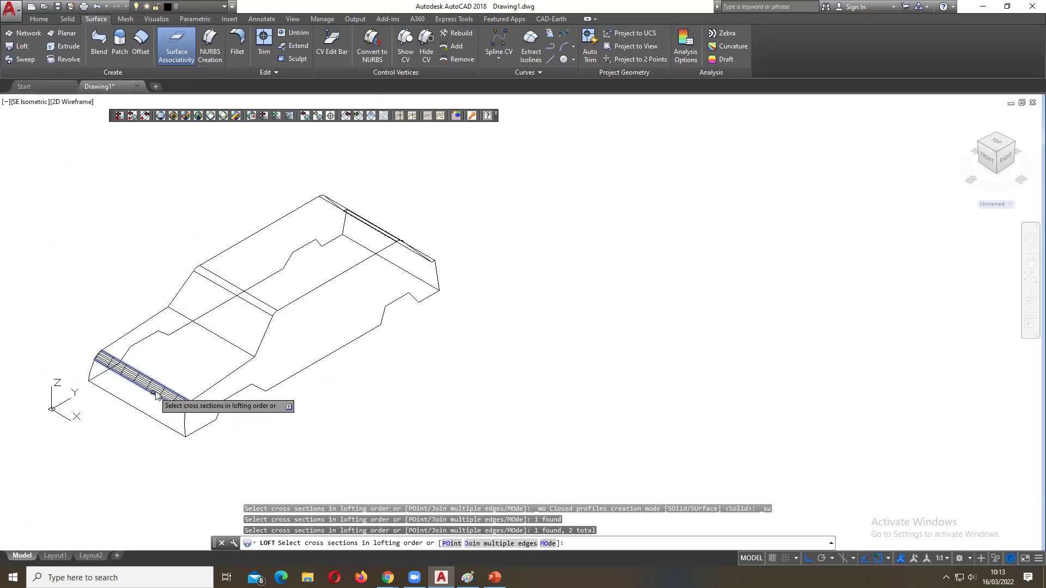
scroll(109, 395, "up", 1)
scroll(150, 362, "up", 3)
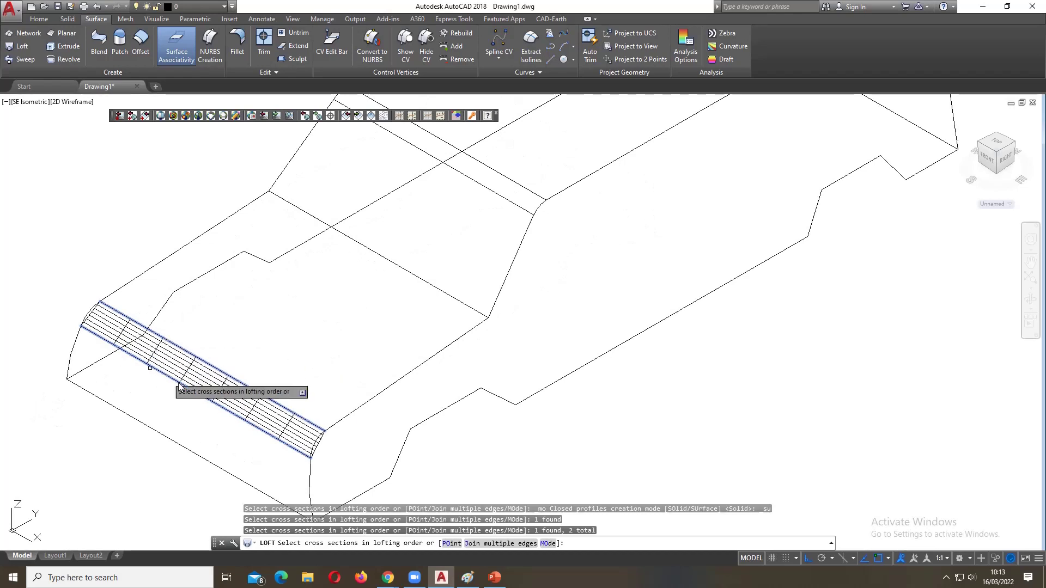
scroll(166, 376, "down", 1)
scroll(170, 380, "up", 1)
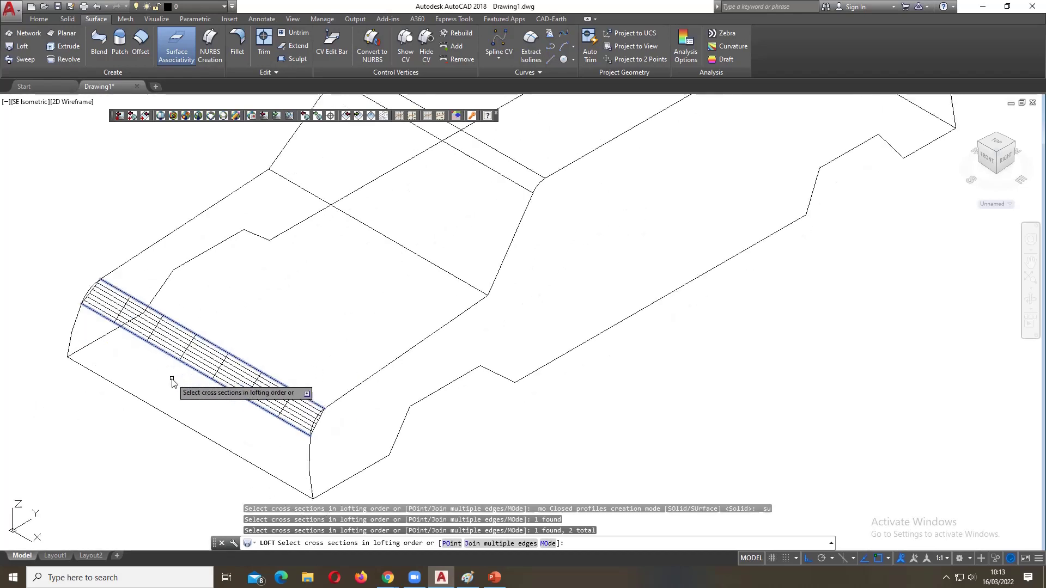
scroll(163, 392, "up", 2)
scroll(160, 408, "down", 2)
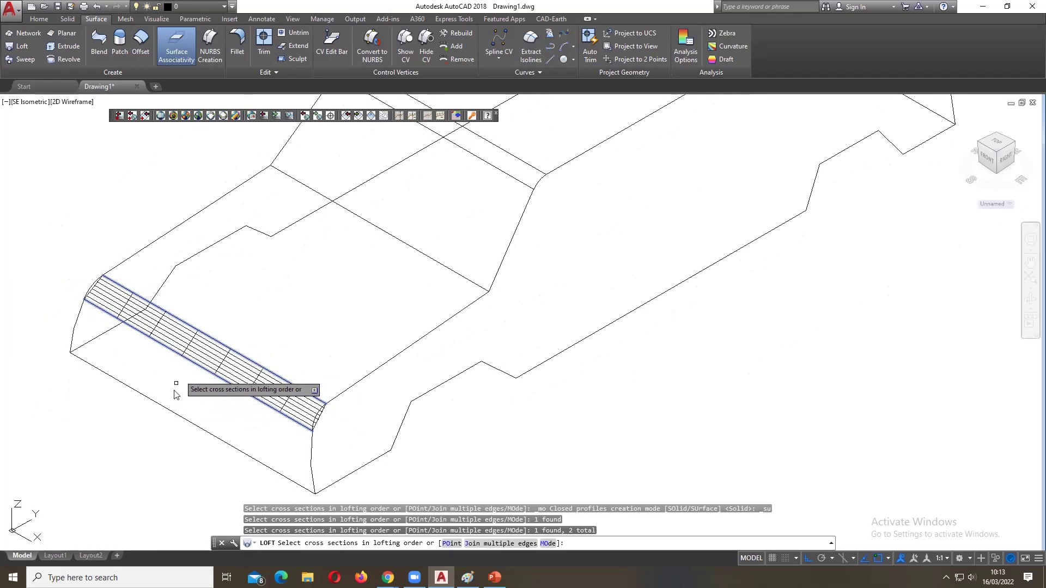
Step: Add the bottom front edge, then undo the last two cross-section picks
left_click(176, 418)
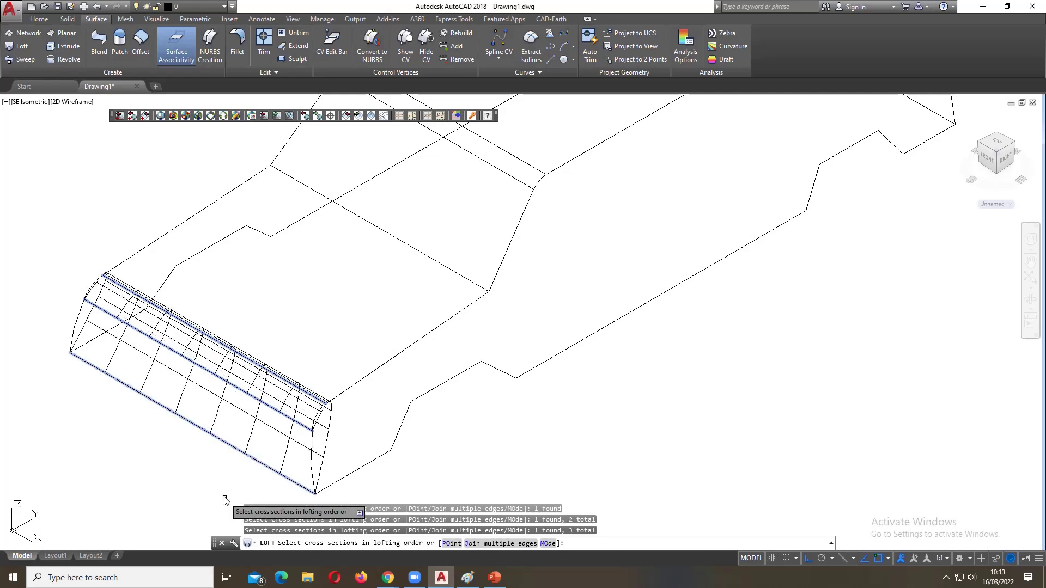
scroll(305, 442, "up", 2)
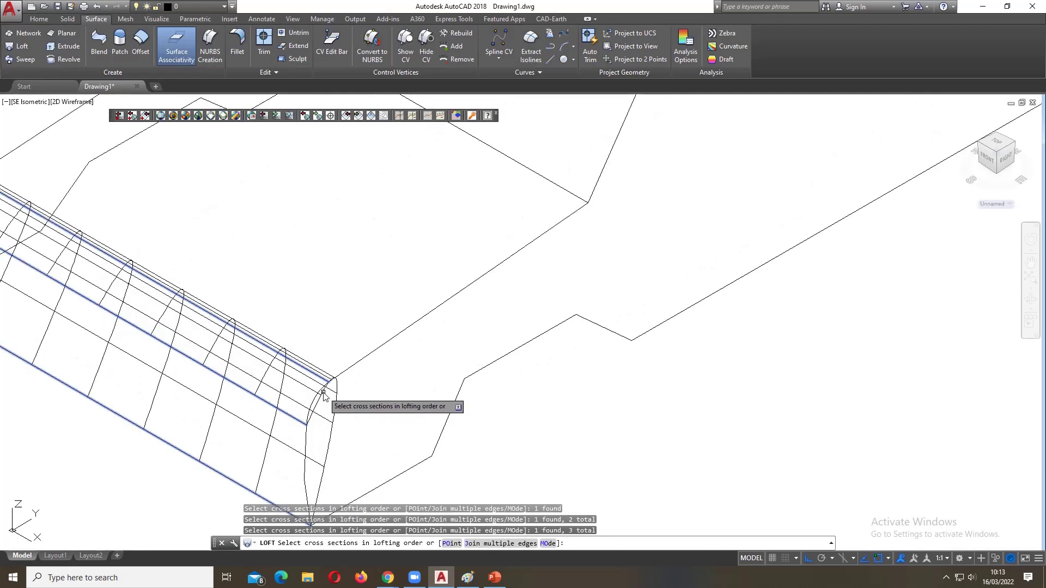
scroll(325, 390, "down", 2)
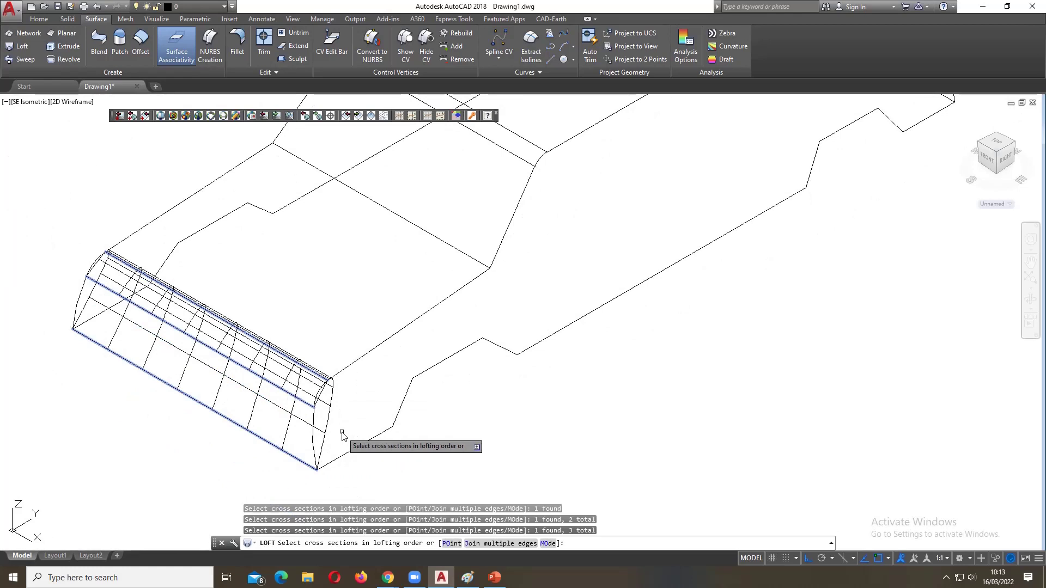
type("u")
key("Return")
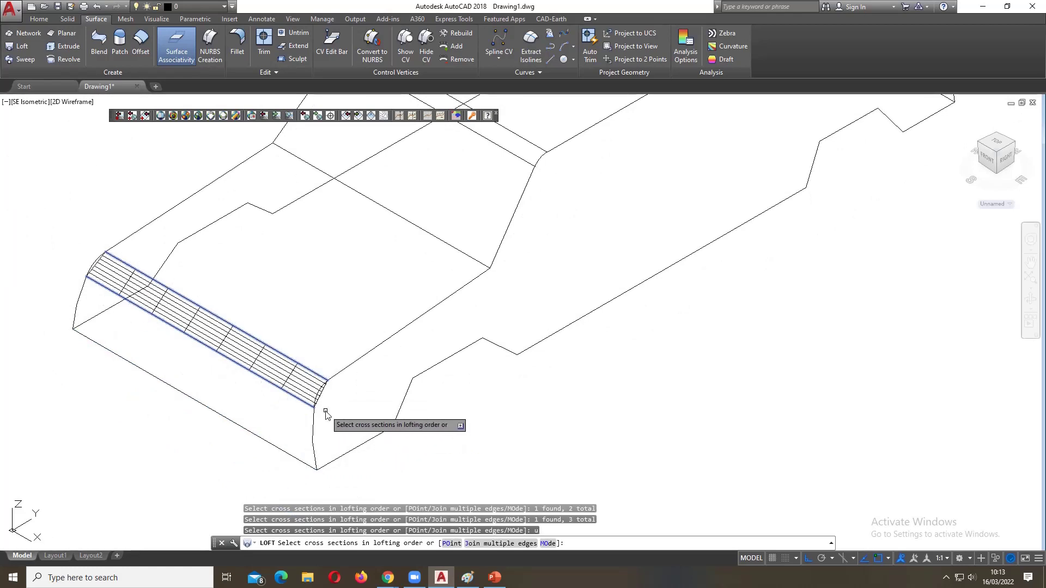
scroll(322, 412, "up", 5)
scroll(323, 408, "down", 5)
type("u")
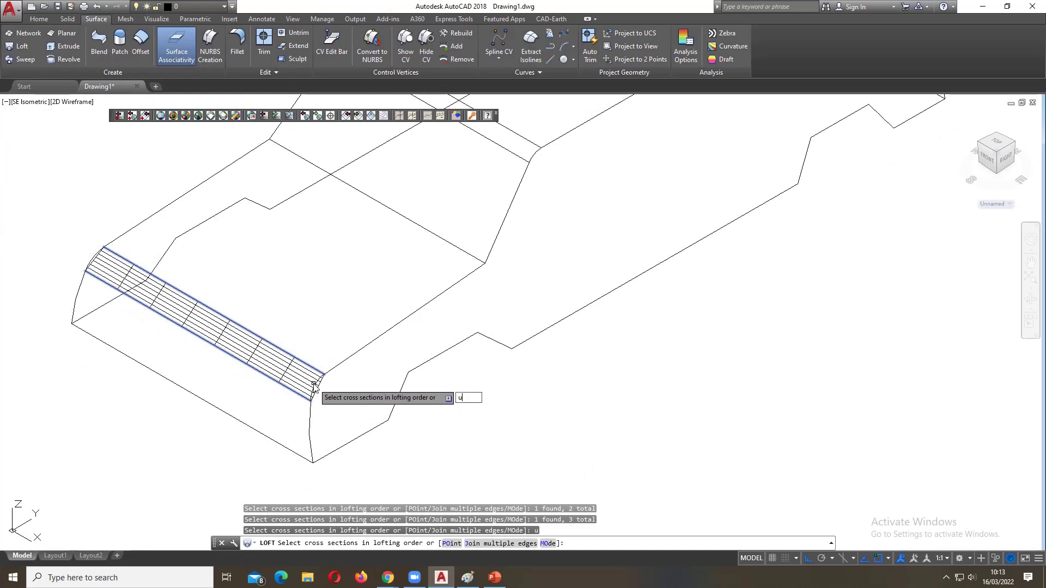
key("Return")
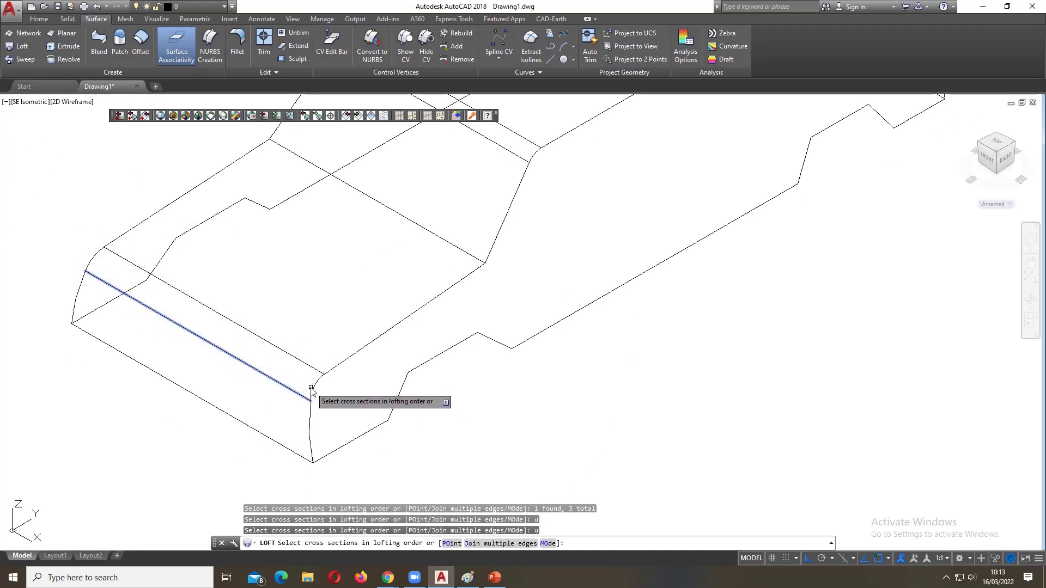
Step: Pick the front arc, upper-left arc and lower-right arc as sections and finish selecting
left_click(311, 388)
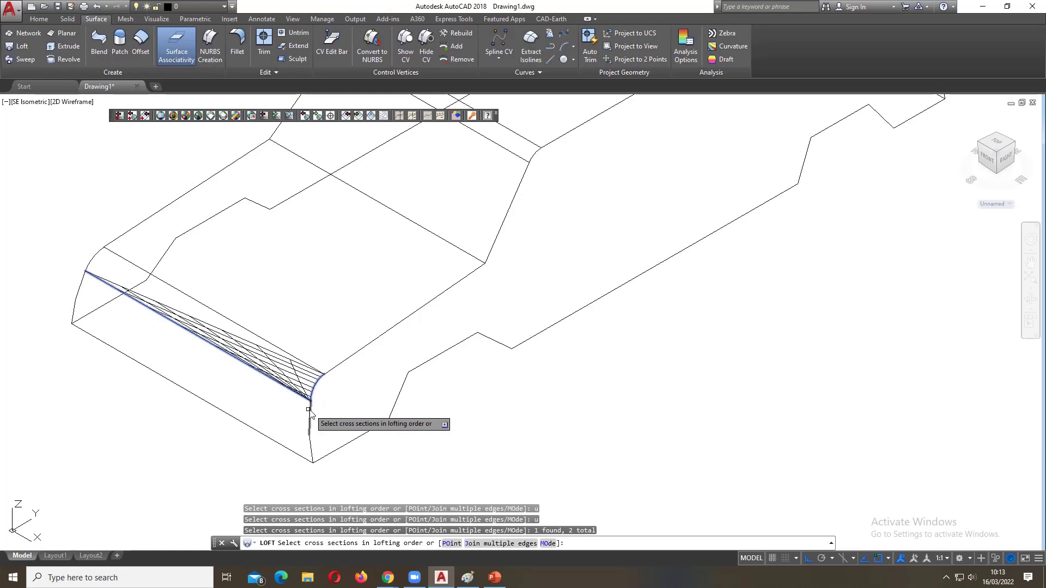
left_click(94, 258)
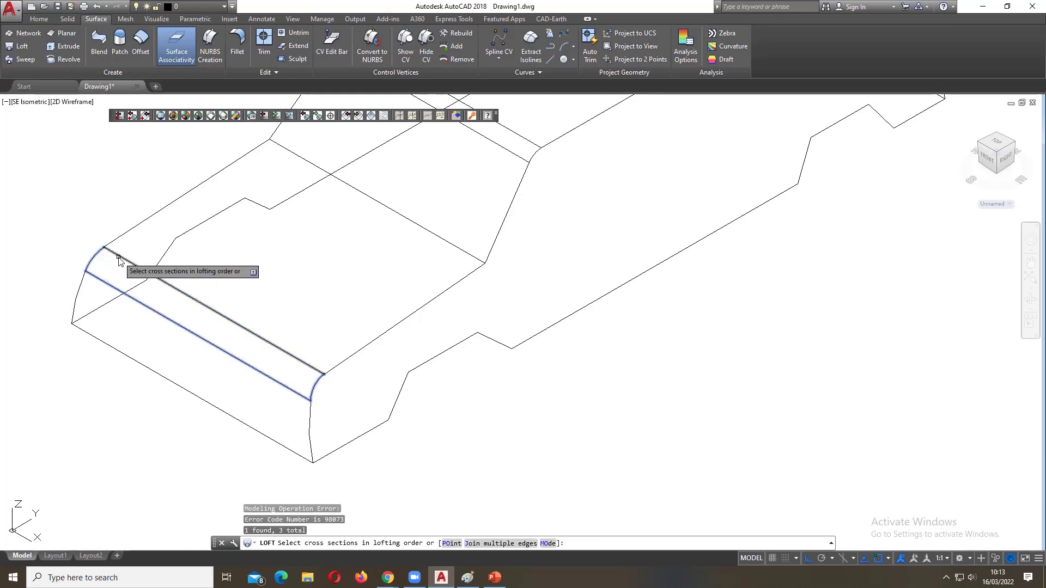
left_click(313, 392)
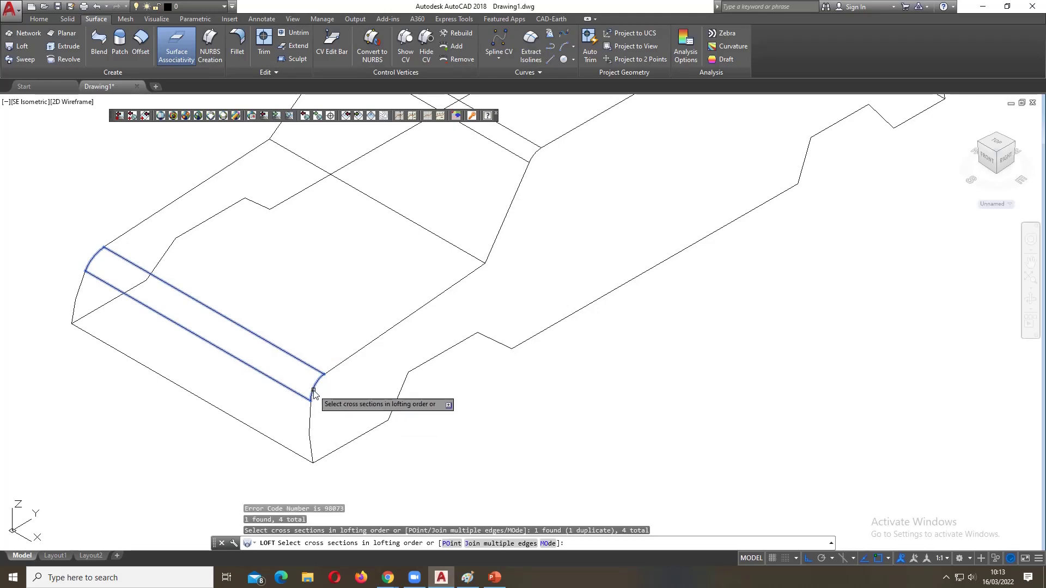
key("Return")
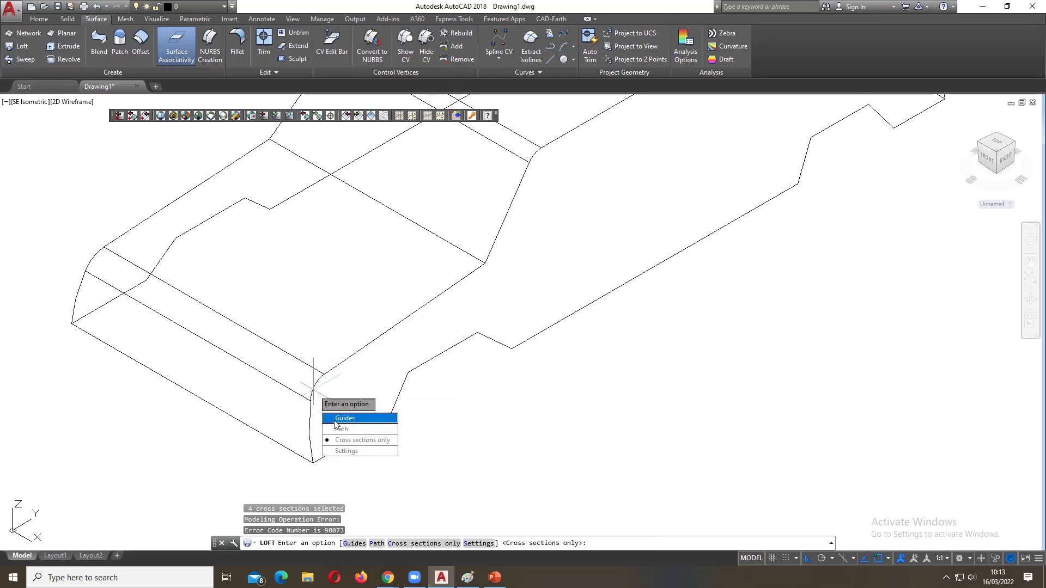
Step: Try lofting the nose, first along a path and then through four edges, cancelling both attempts
left_click(342, 429)
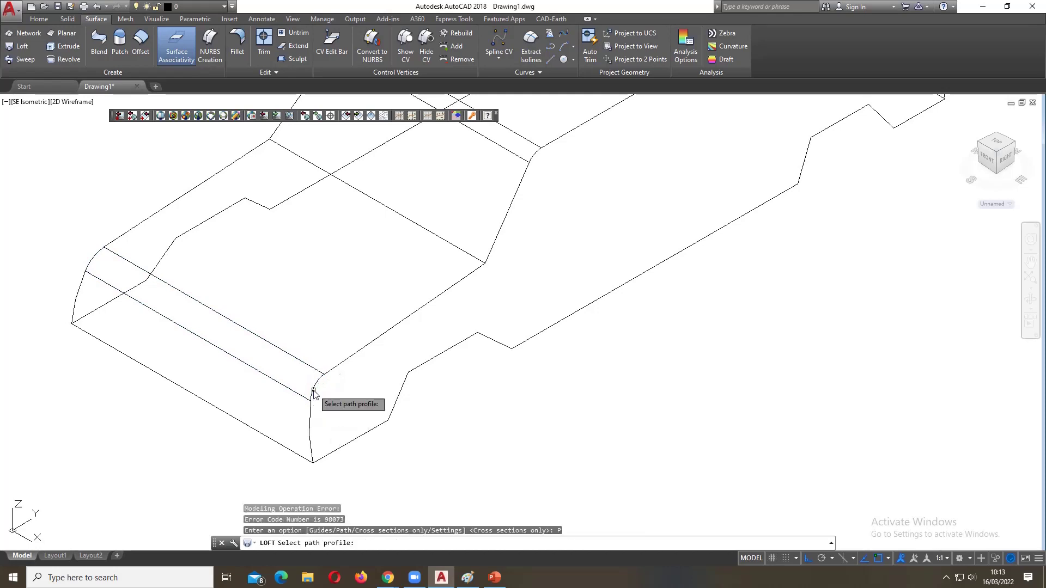
left_click(311, 383)
key("Escape")
key("Return")
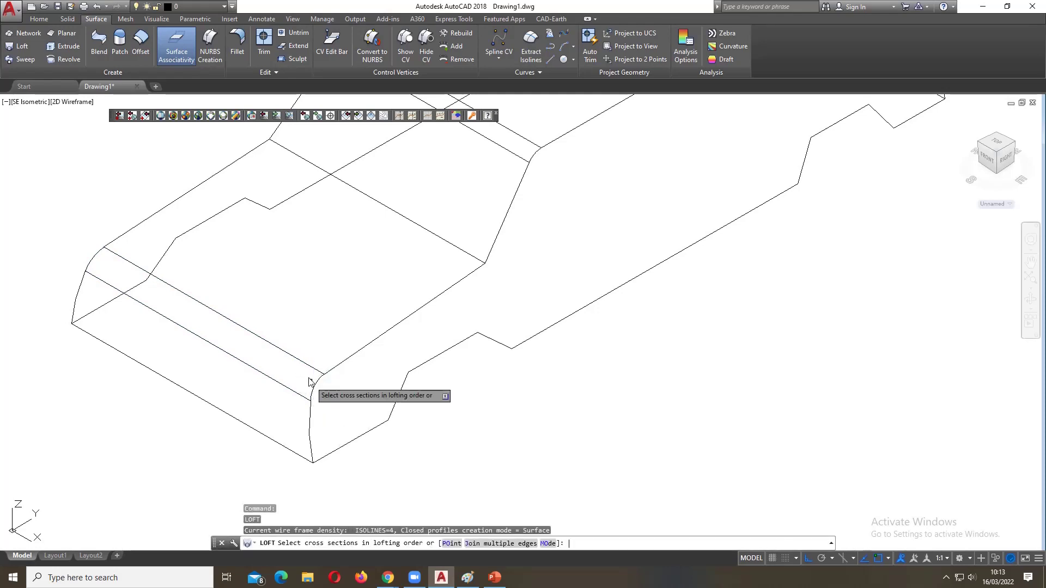
key("Escape")
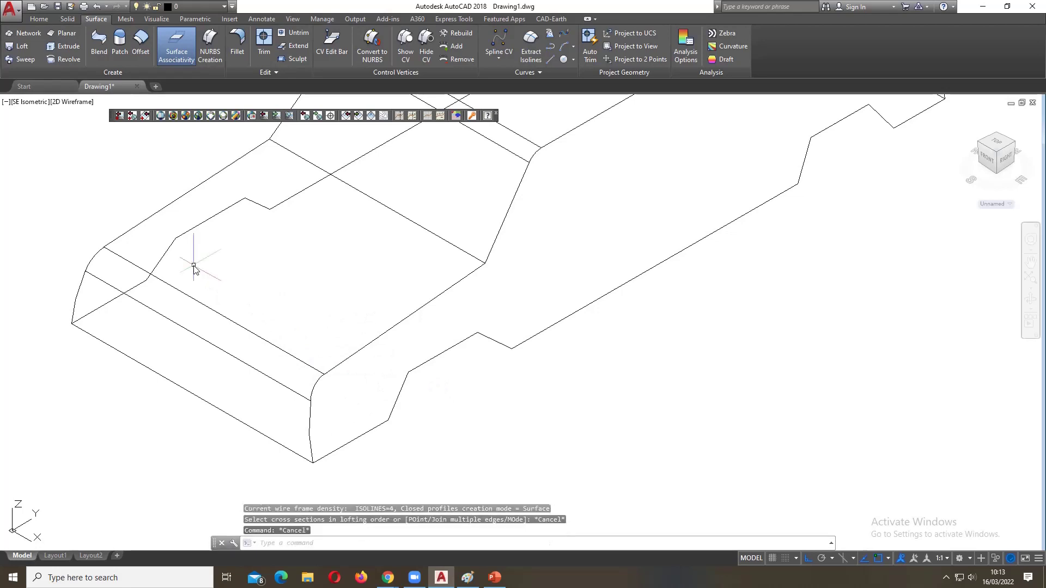
left_click(27, 47)
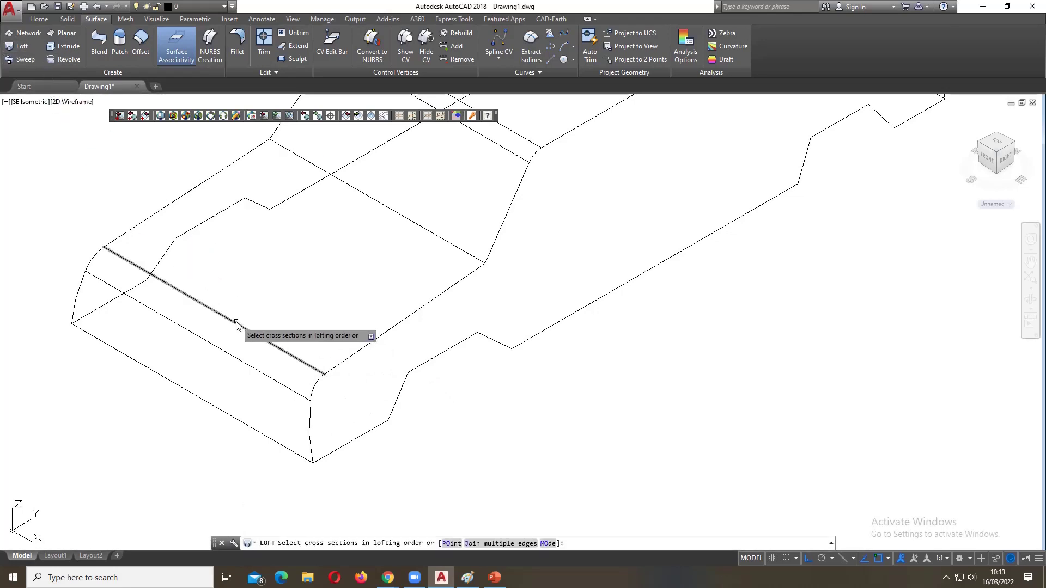
left_click(314, 392)
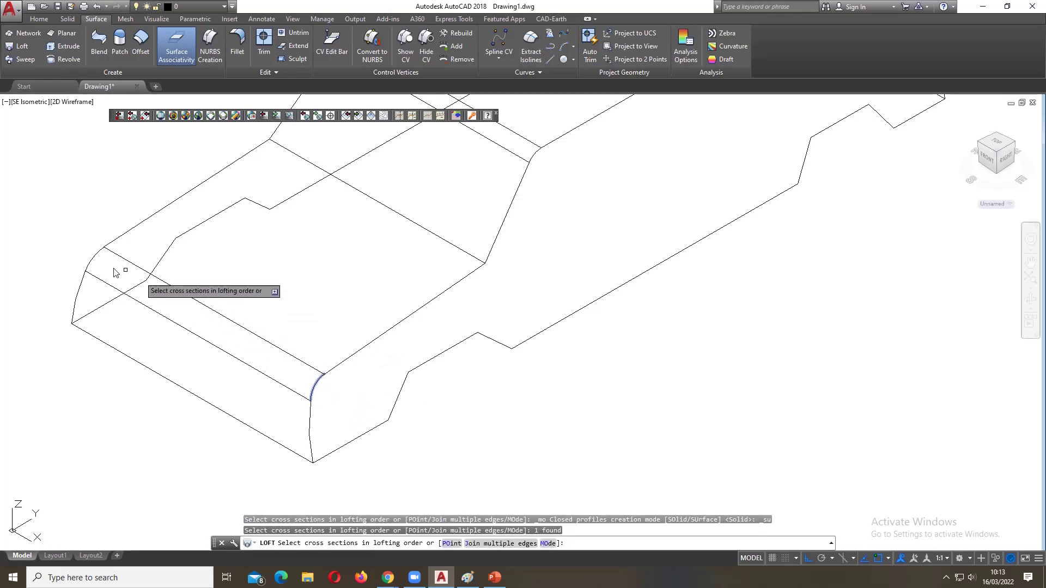
left_click(92, 261)
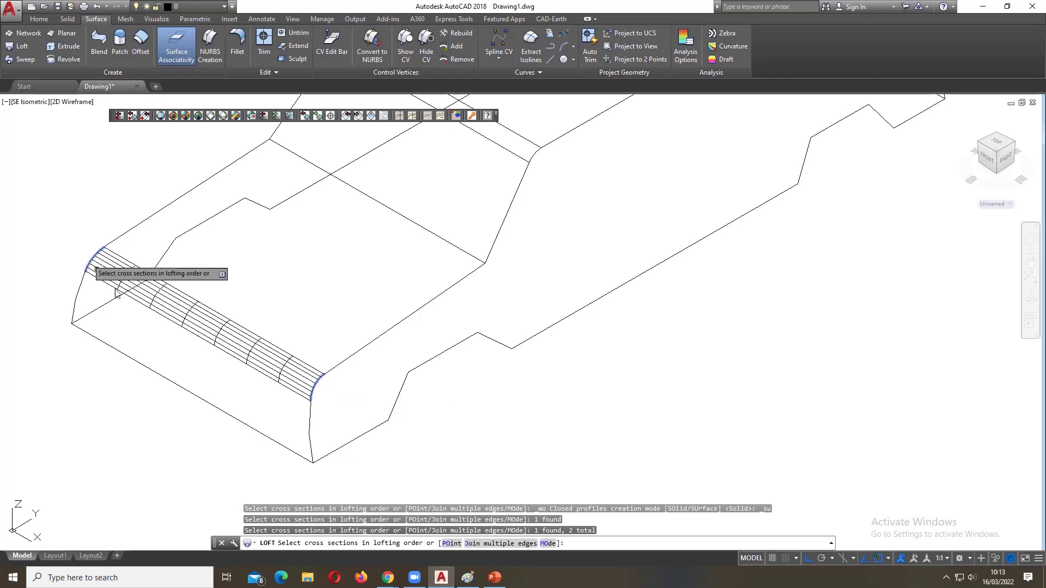
left_click(310, 427)
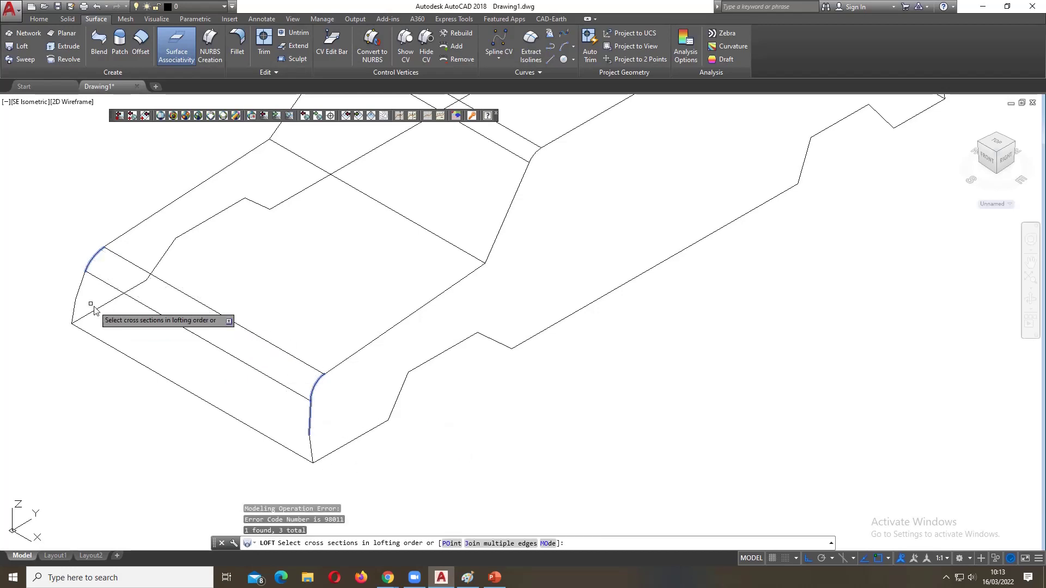
left_click(79, 293)
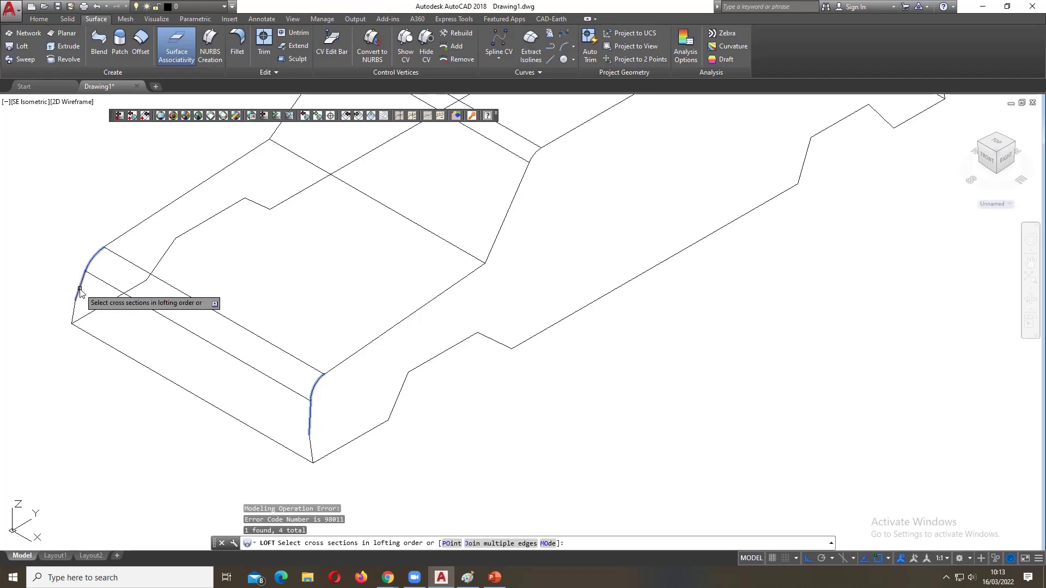
key("Escape")
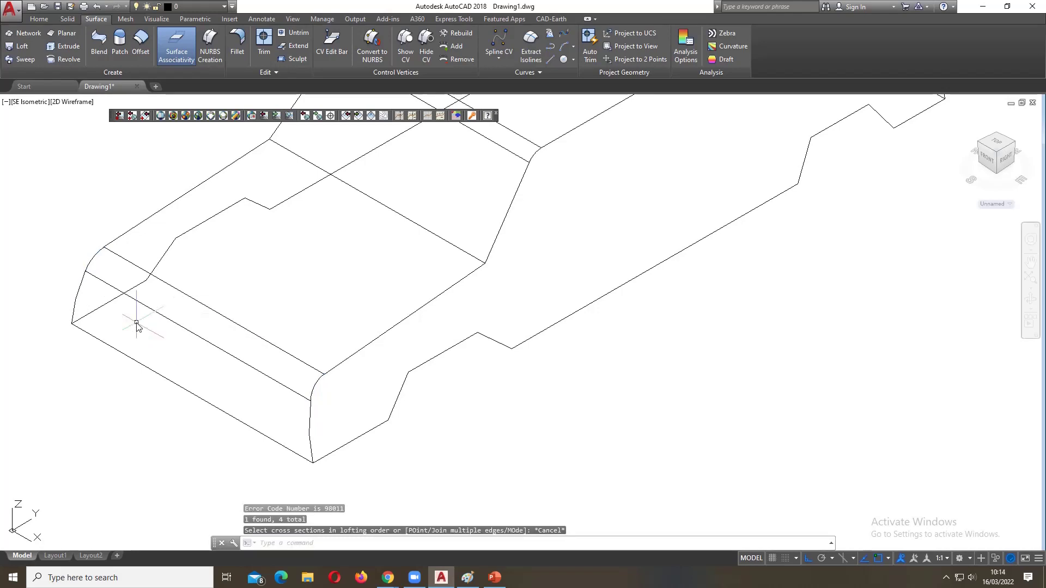
Step: Loft a curved surface between the two upper nose arc edges using cross sections only
left_click(25, 44)
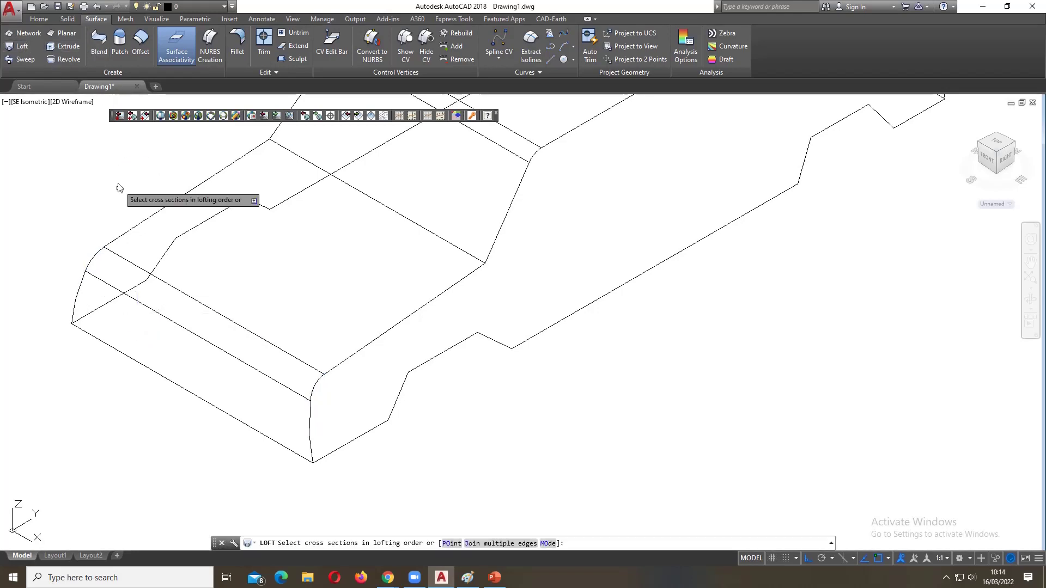
left_click(99, 254)
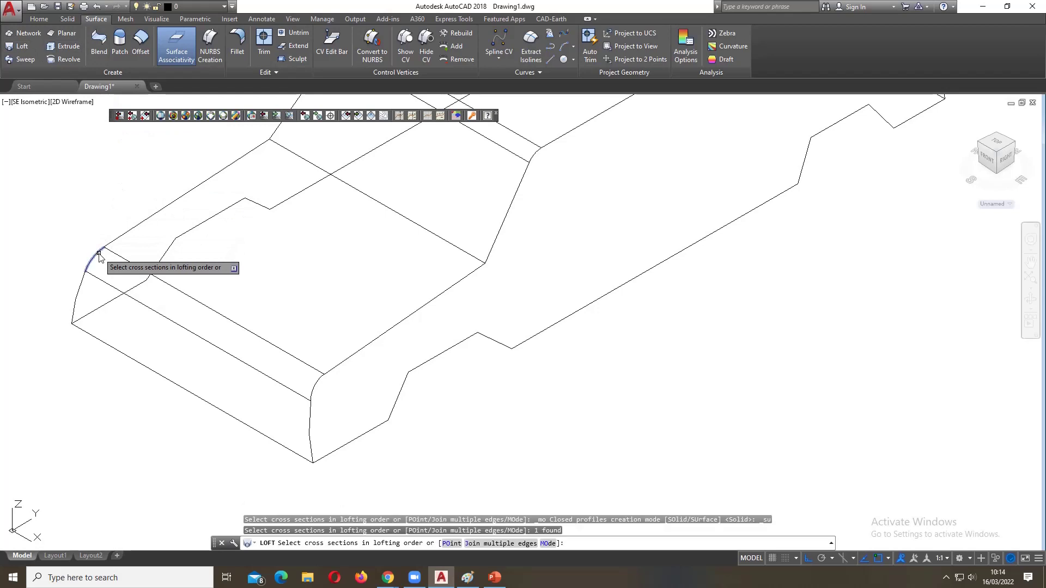
left_click(316, 384)
key("Return")
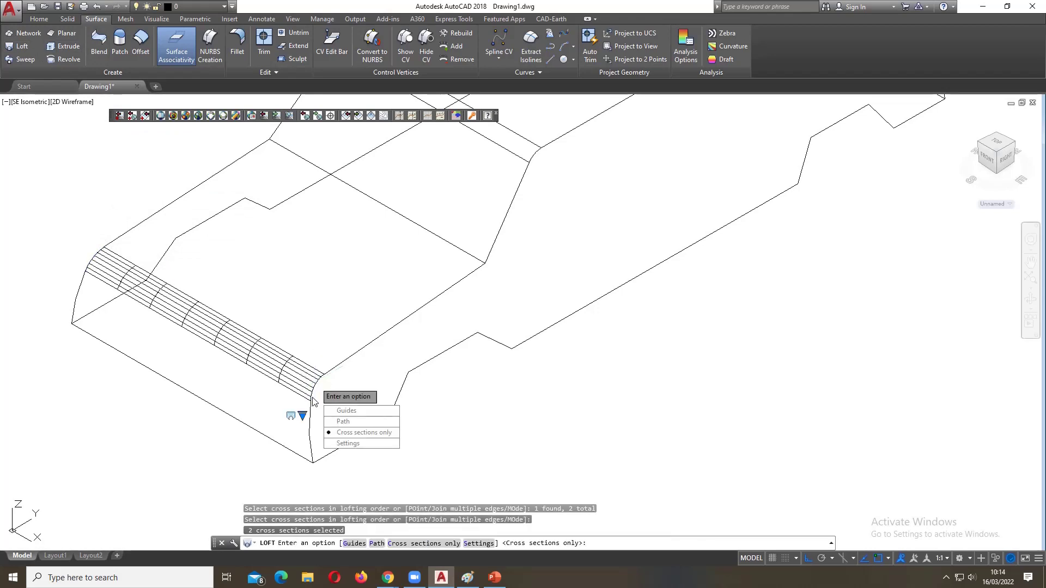
key("Return")
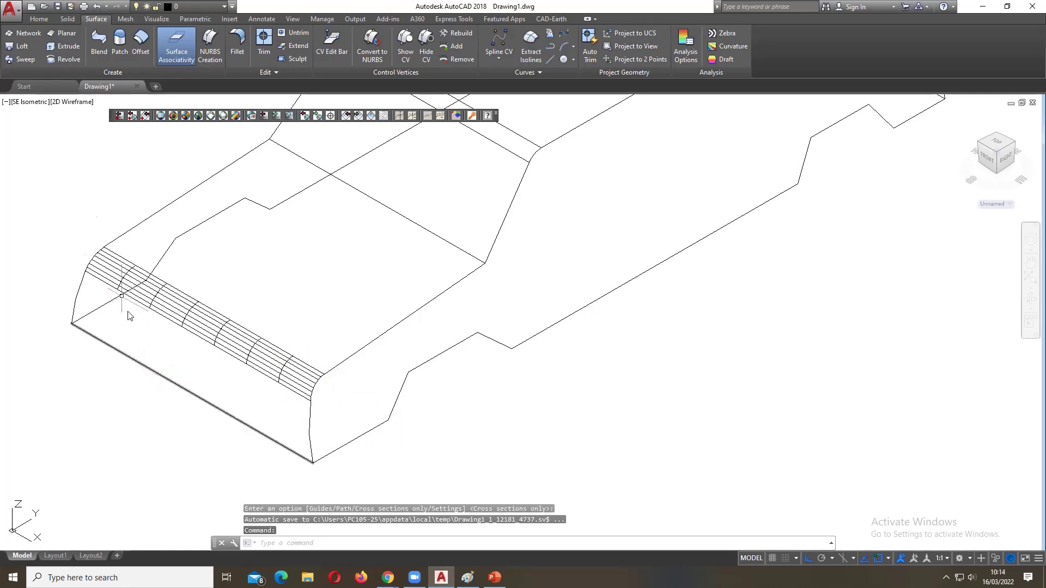
left_click(18, 45)
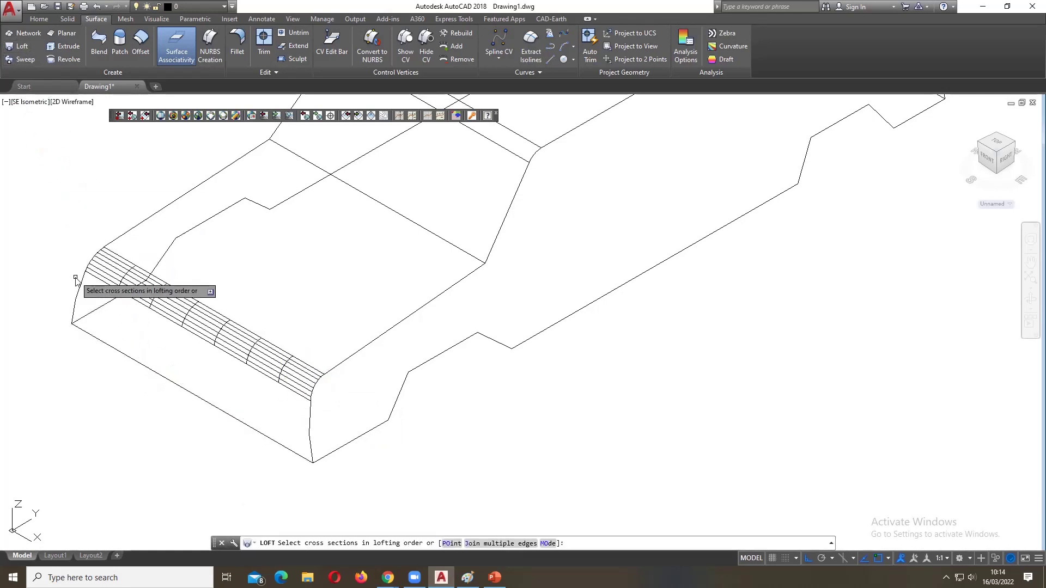
Step: Loft a lower front surface between the left and right front vertical edges
left_click(74, 309)
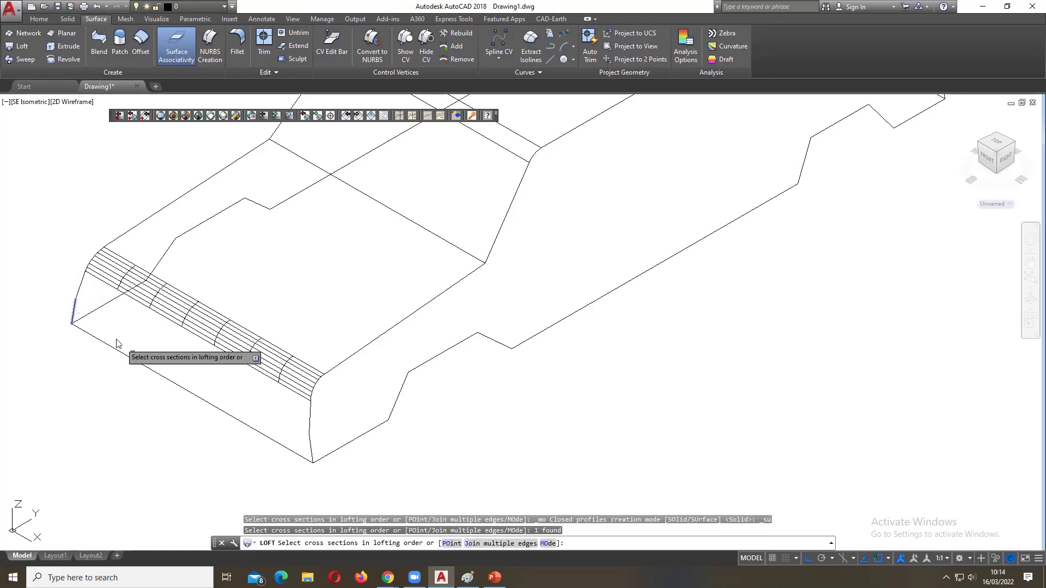
left_click(309, 442)
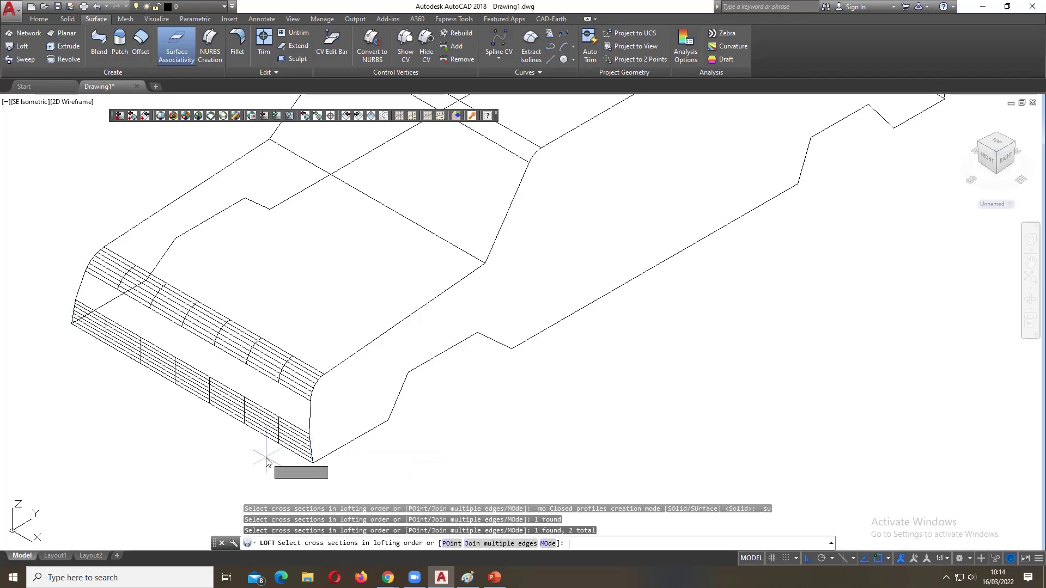
key("Return")
key("Return")
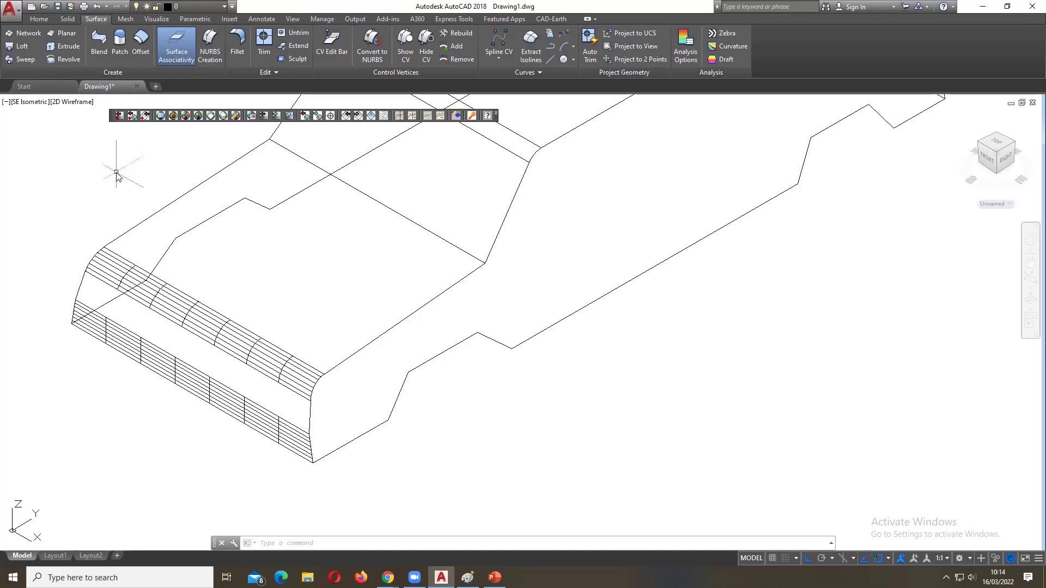
Step: Loft a second surface across the nose front between its left and right profile curves
key("Return")
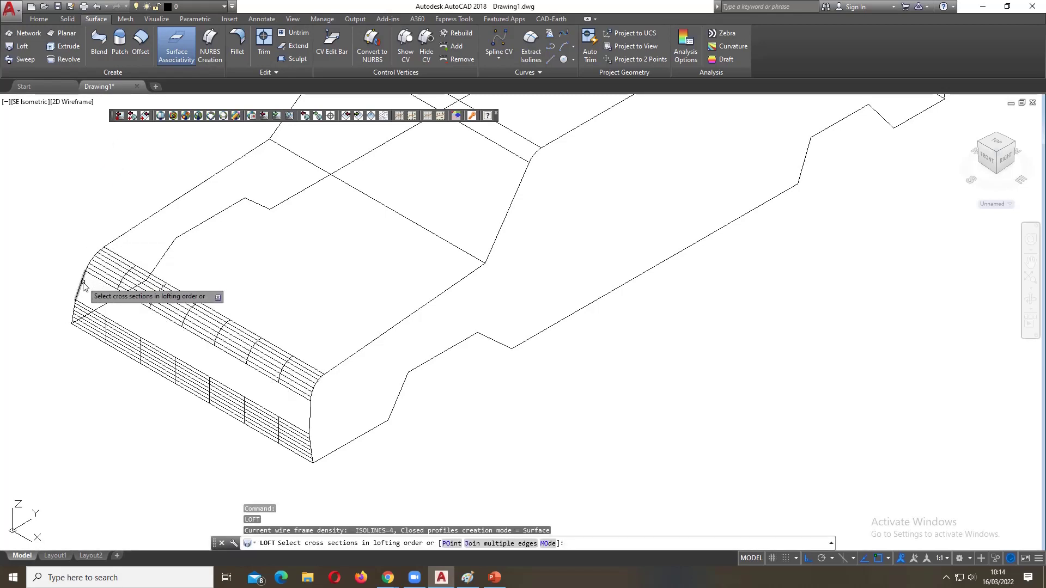
left_click(83, 283)
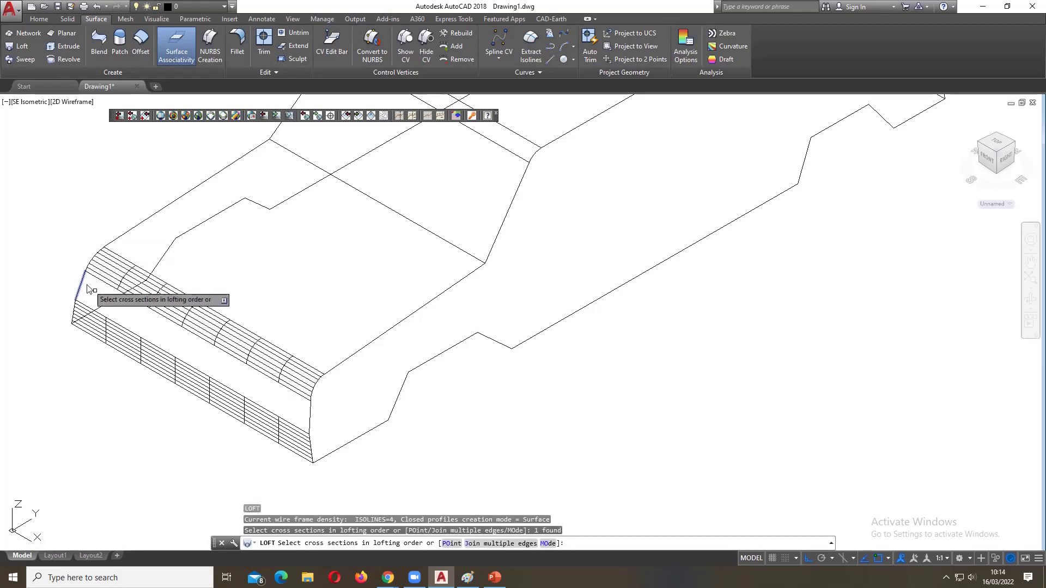
left_click(310, 420)
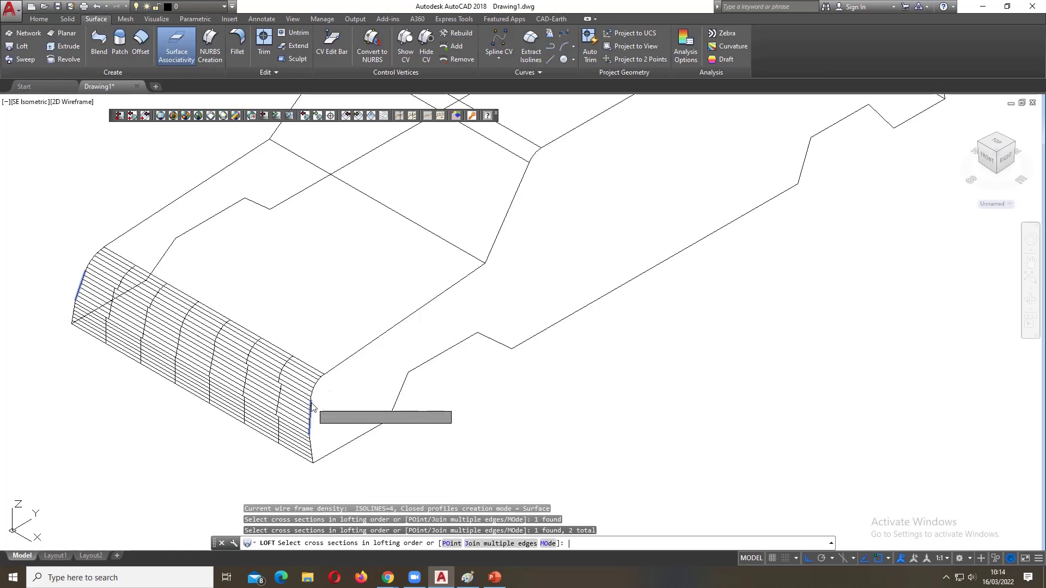
key("Return")
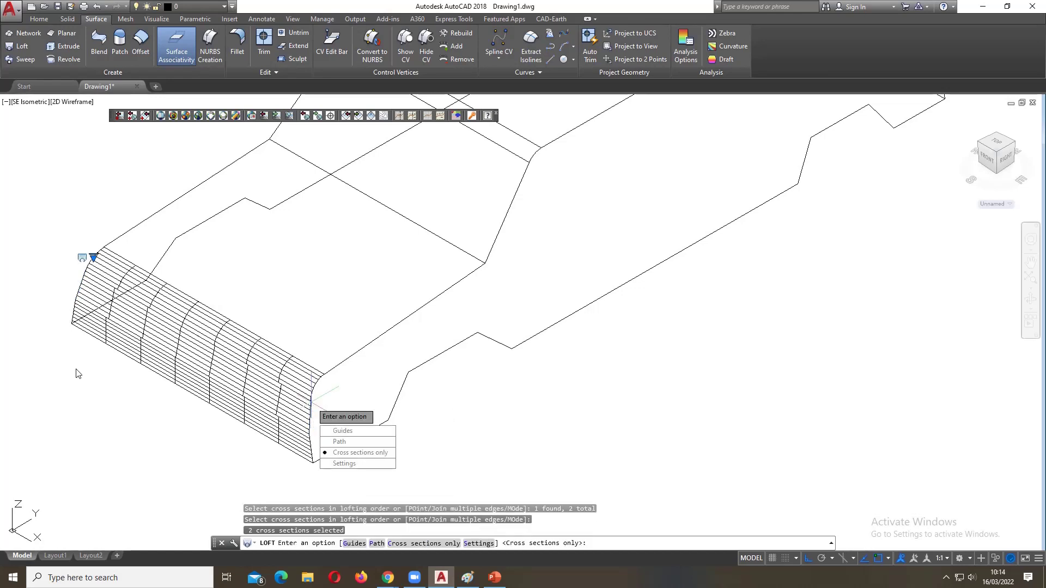
key("Return")
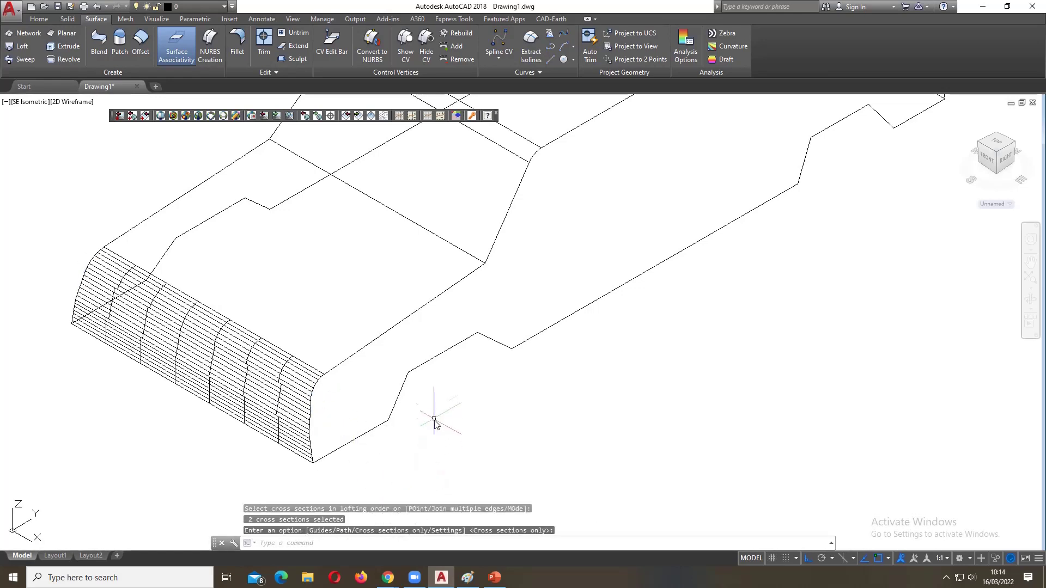
scroll(403, 426, "down", 4)
scroll(245, 382, "up", 4)
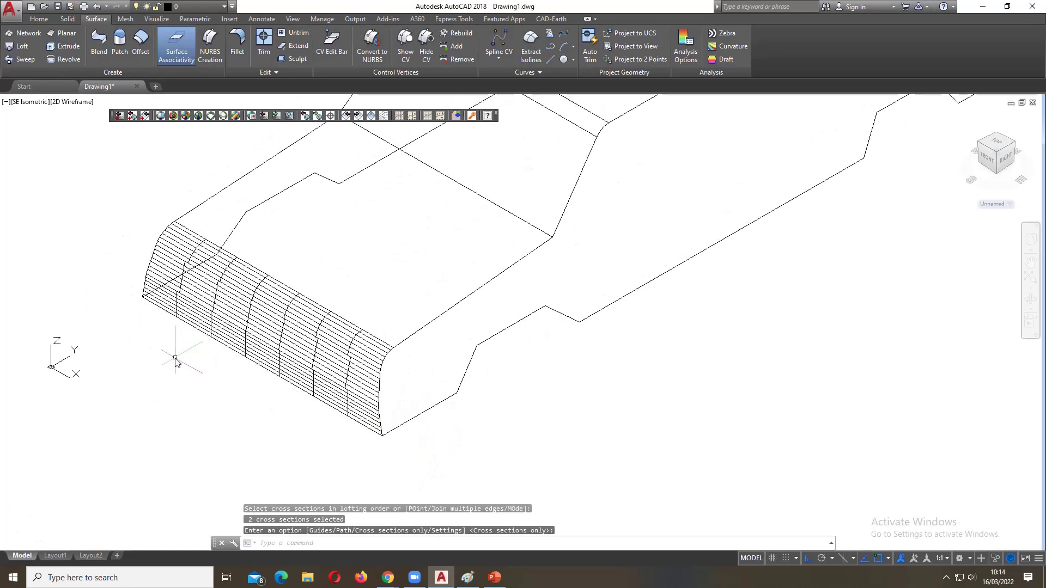
scroll(354, 323, "down", 2)
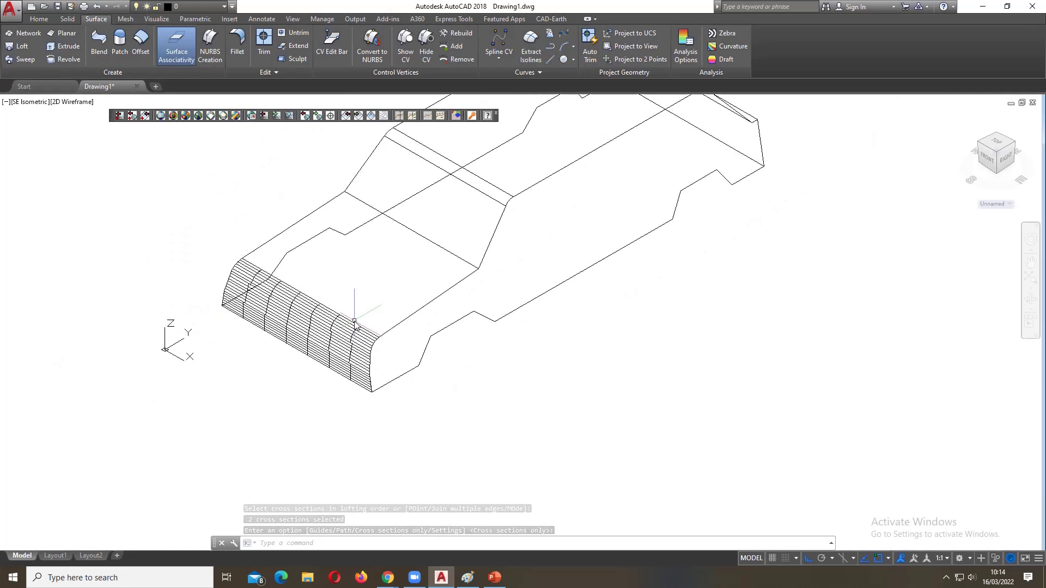
left_click(440, 299)
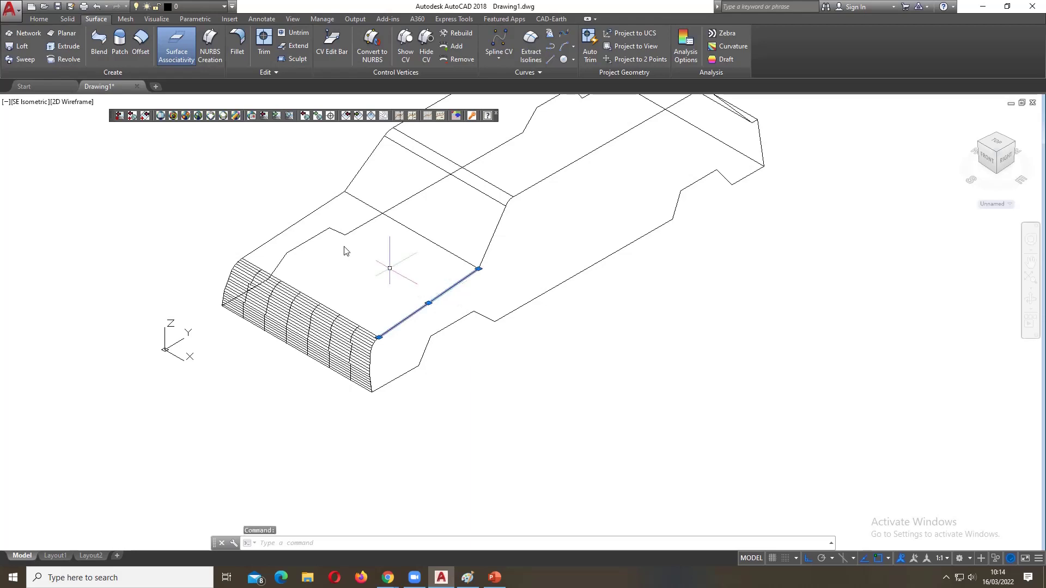
left_click(301, 221)
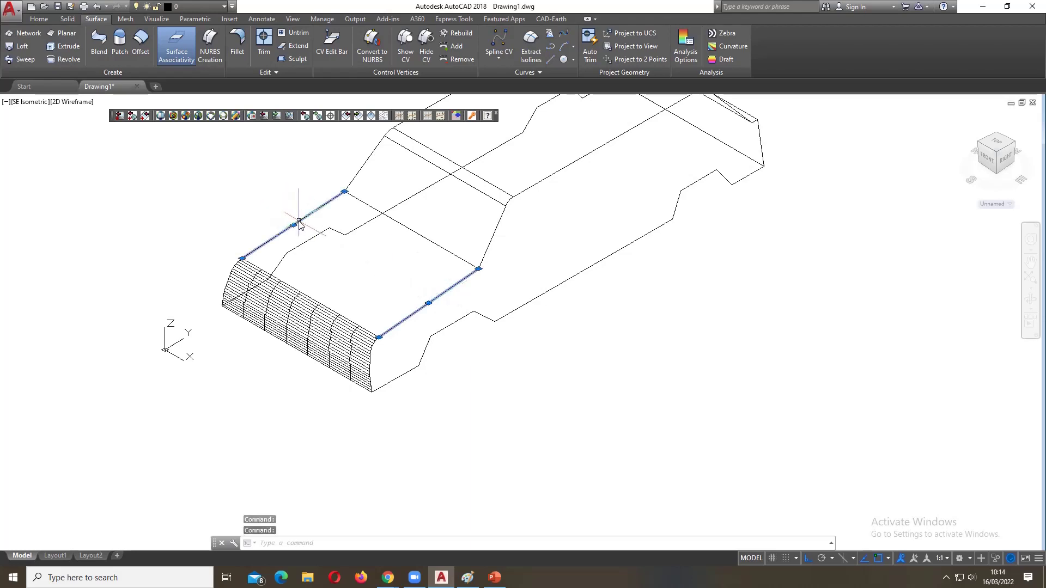
key("Escape")
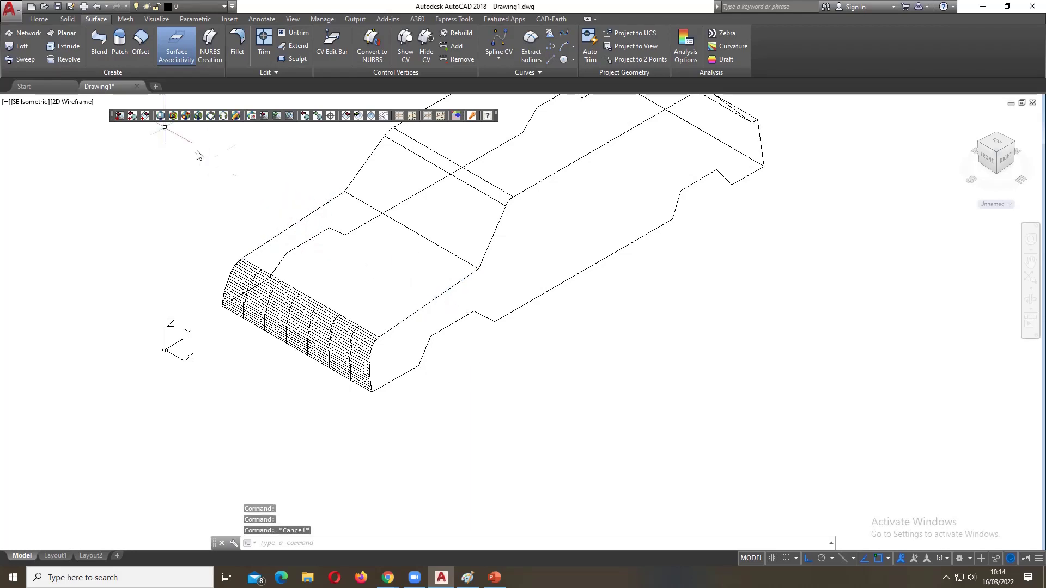
left_click(22, 46)
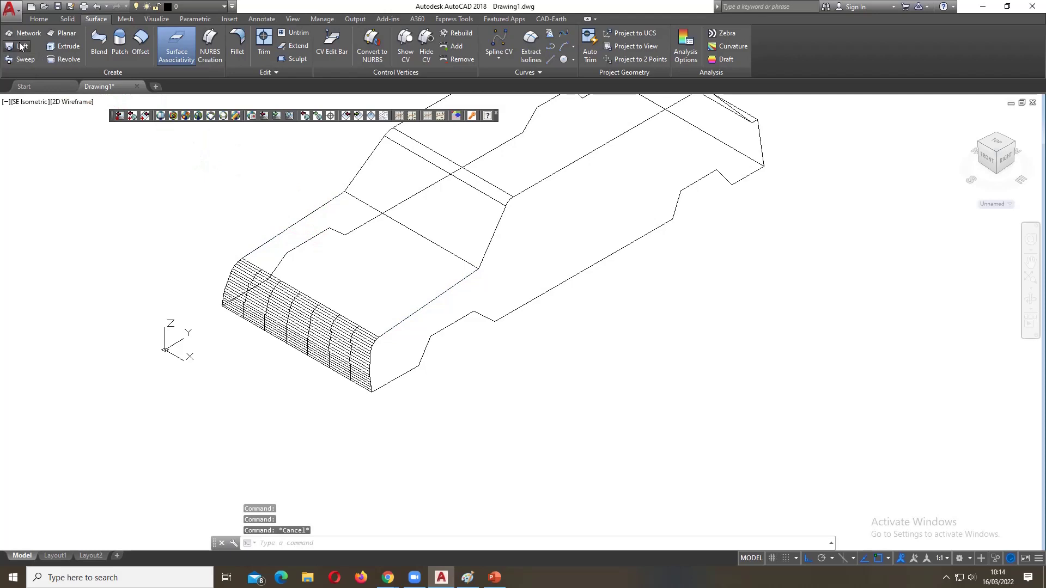
left_click(317, 211)
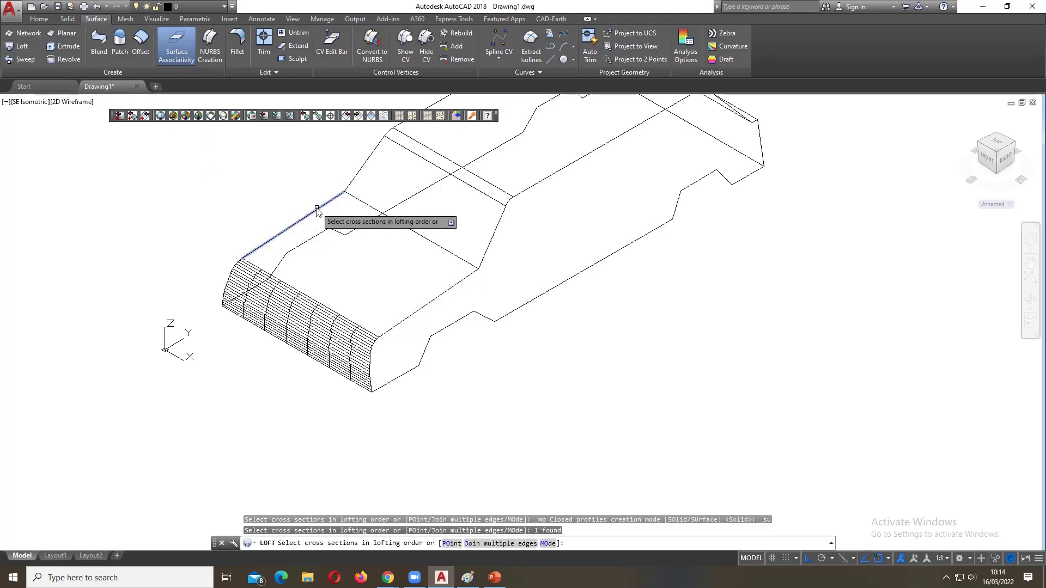
left_click(426, 310)
scroll(360, 332, "down", 3)
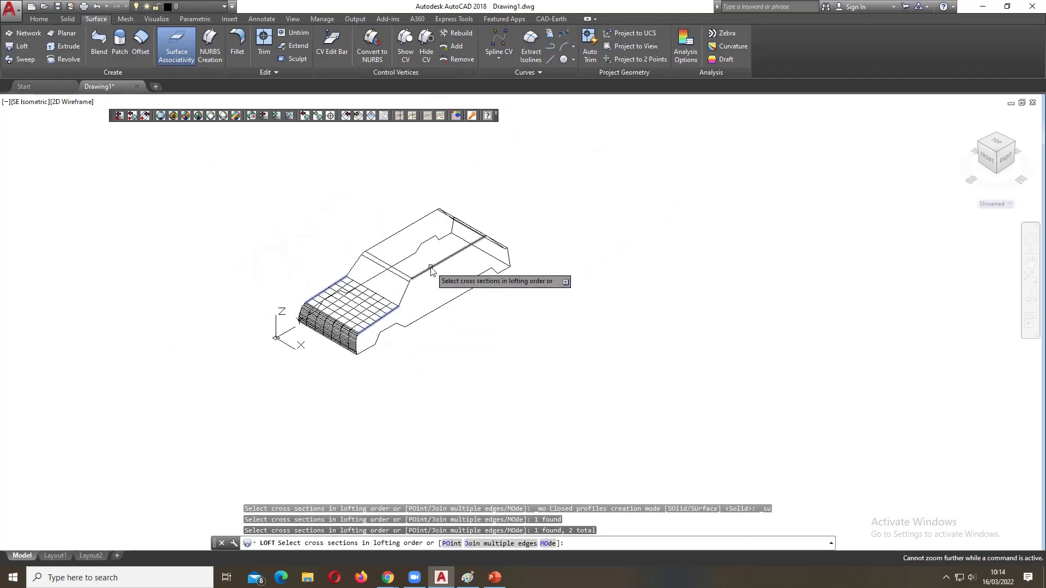
scroll(430, 271, "up", 2)
scroll(423, 315, "up", 2)
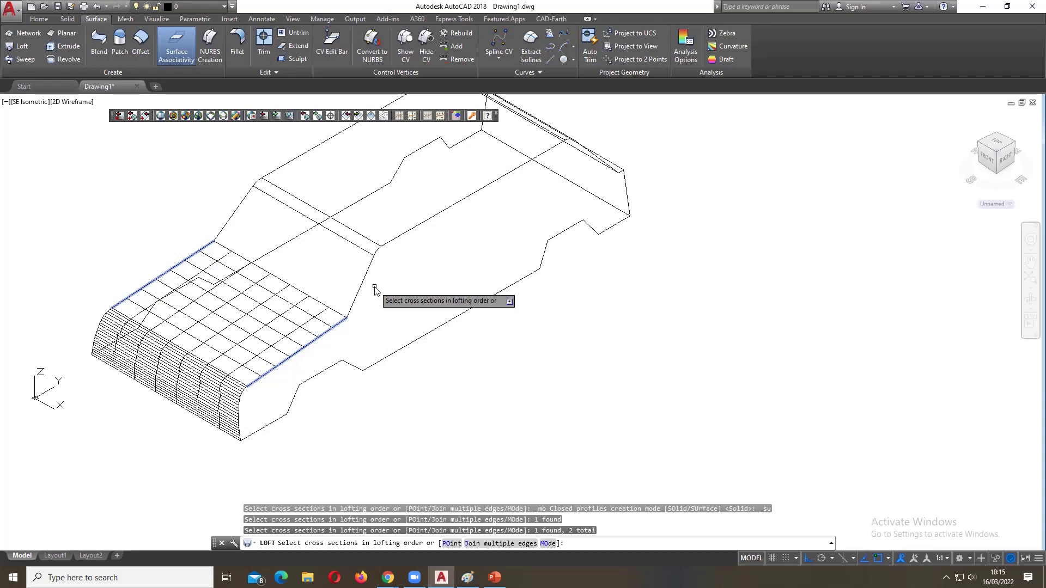
left_click(364, 275)
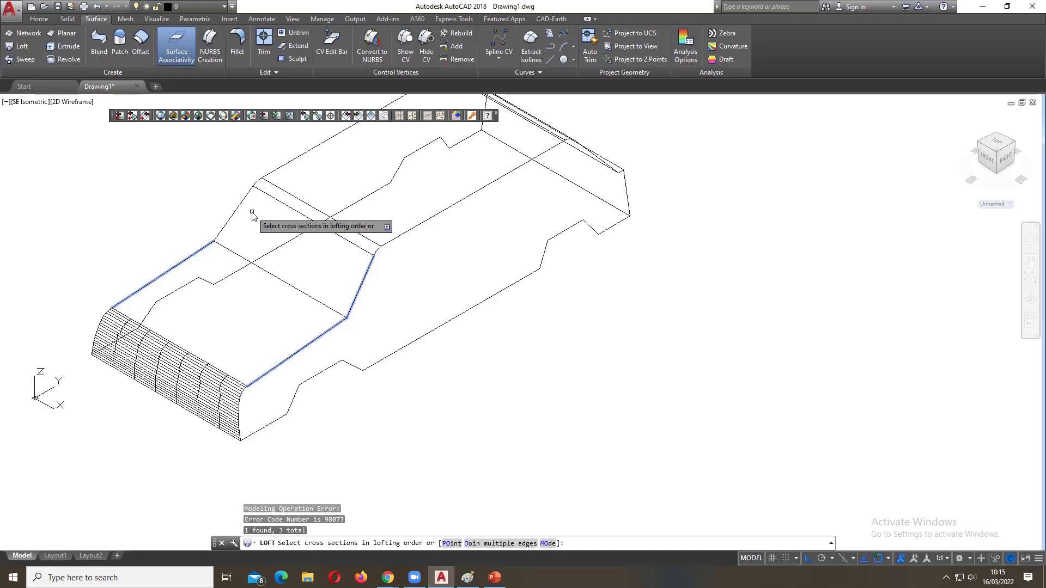
key("Escape")
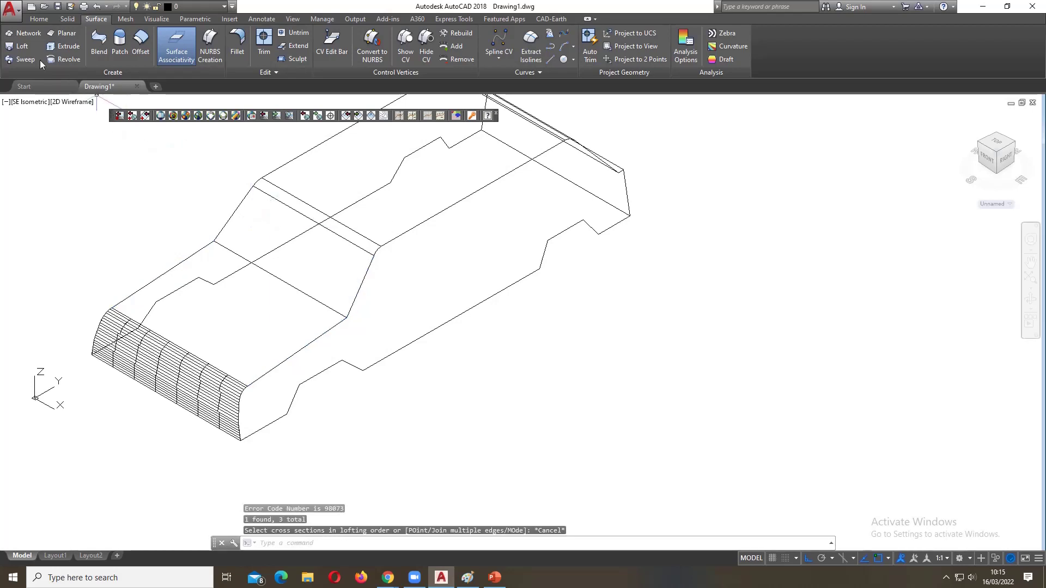
Step: Loft the hood surface between the bonnet's left and right long side edges, then zoom to inspect it
left_click(19, 45)
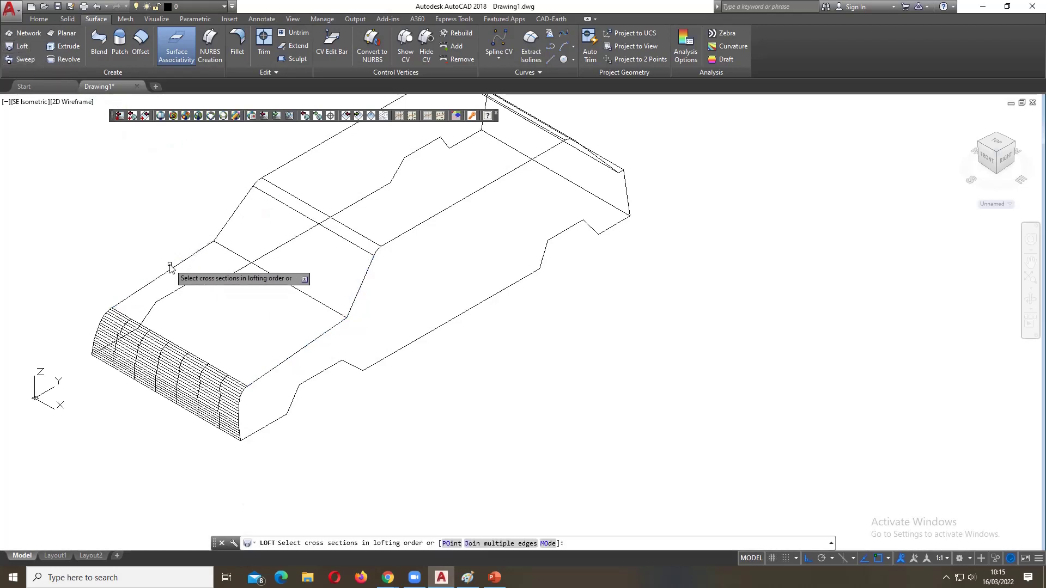
left_click(172, 267)
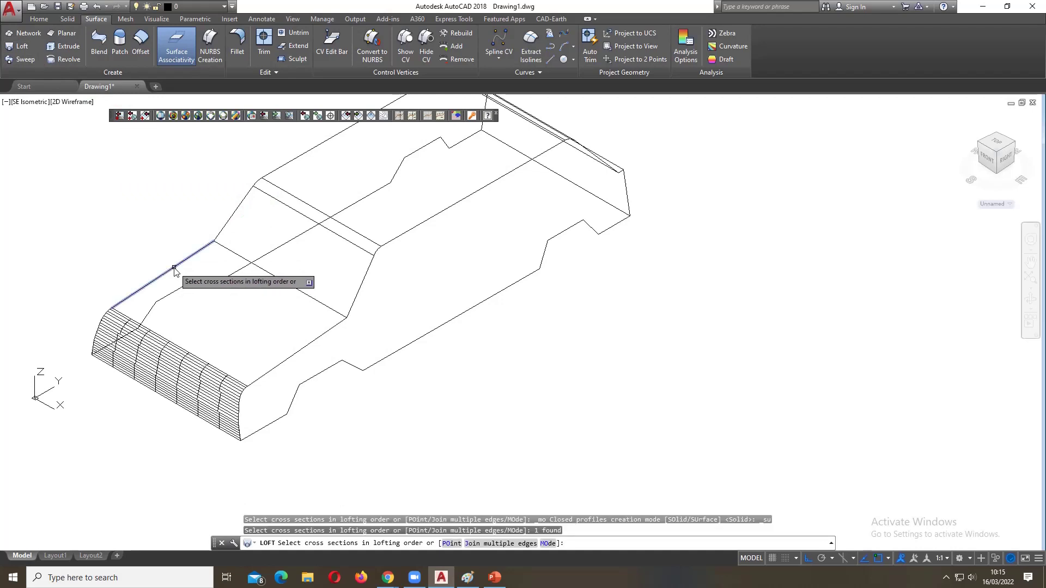
left_click(282, 366)
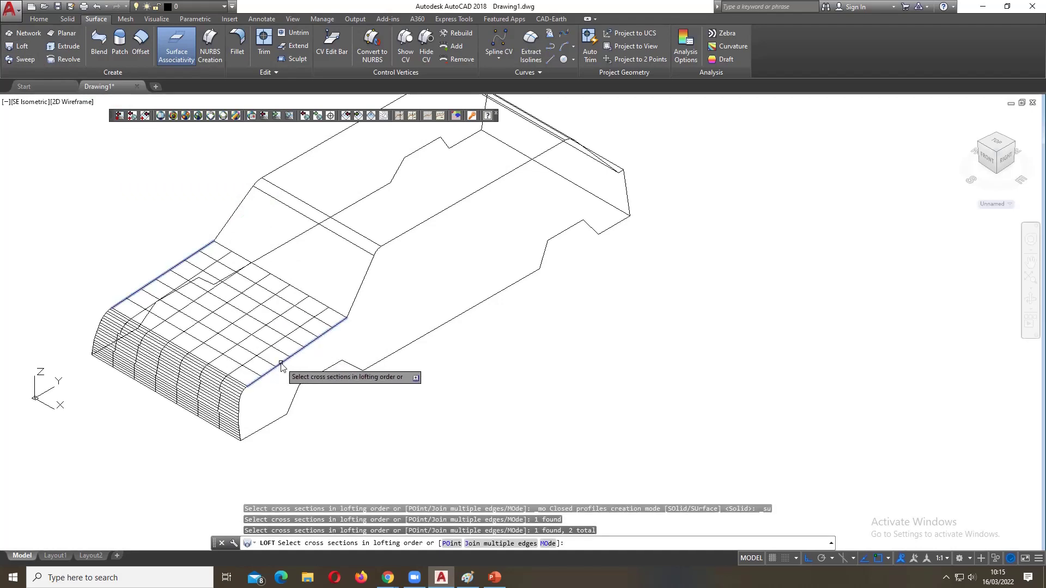
key("Return")
key("Return")
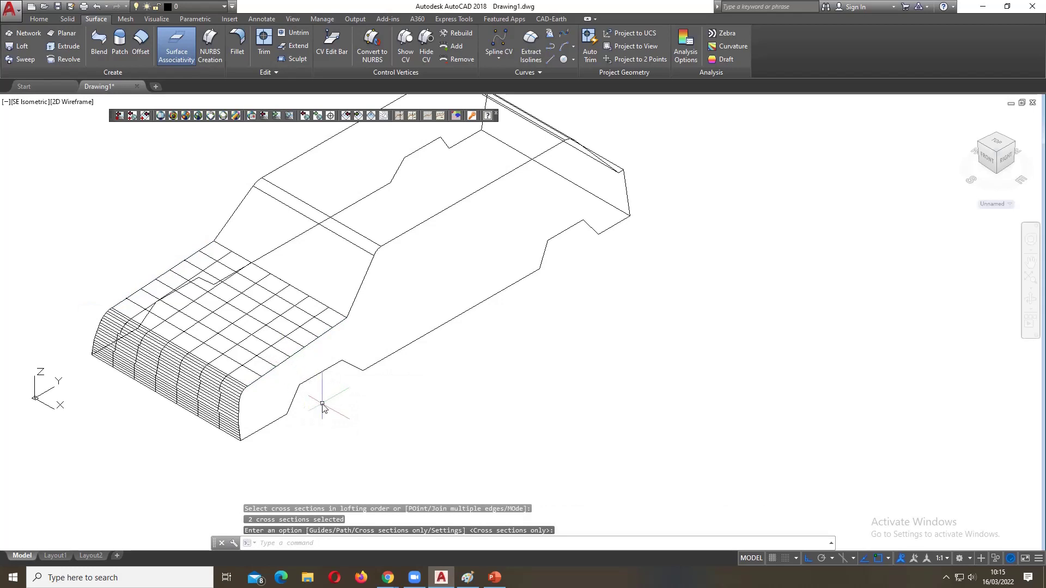
scroll(300, 385, "down", 2)
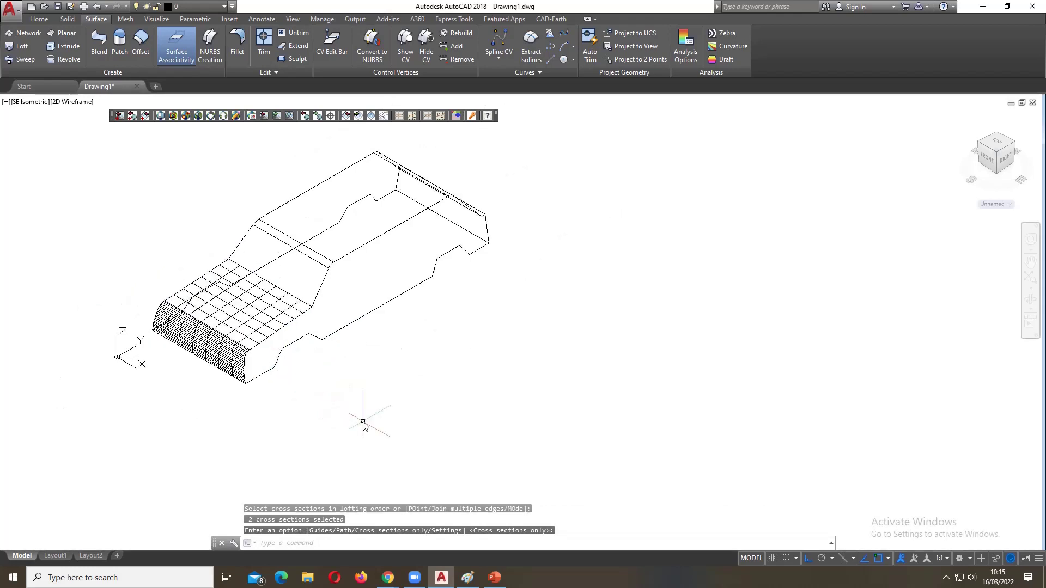
scroll(364, 424, "up", 2)
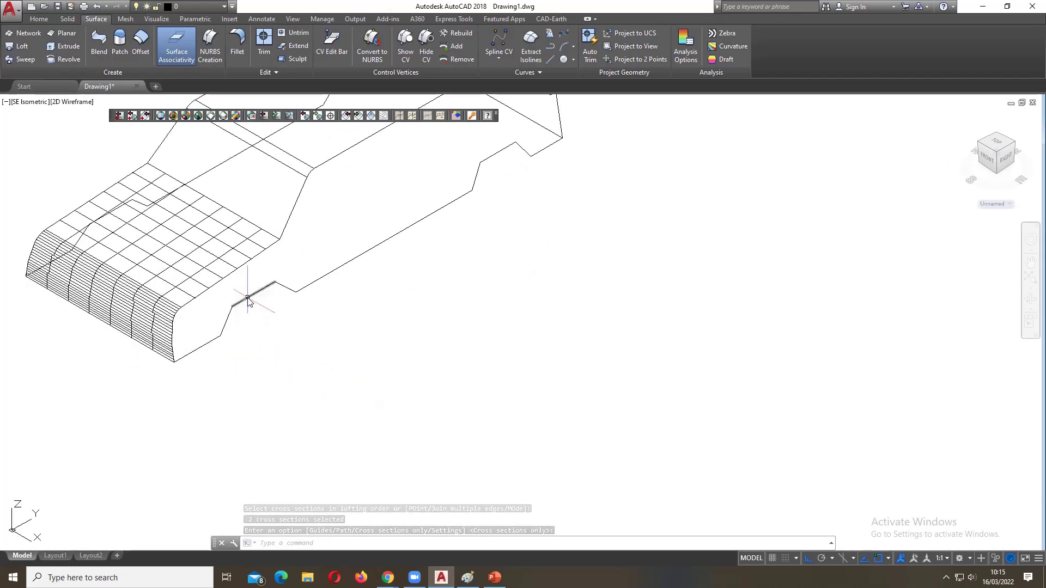
scroll(318, 379, "down", 1)
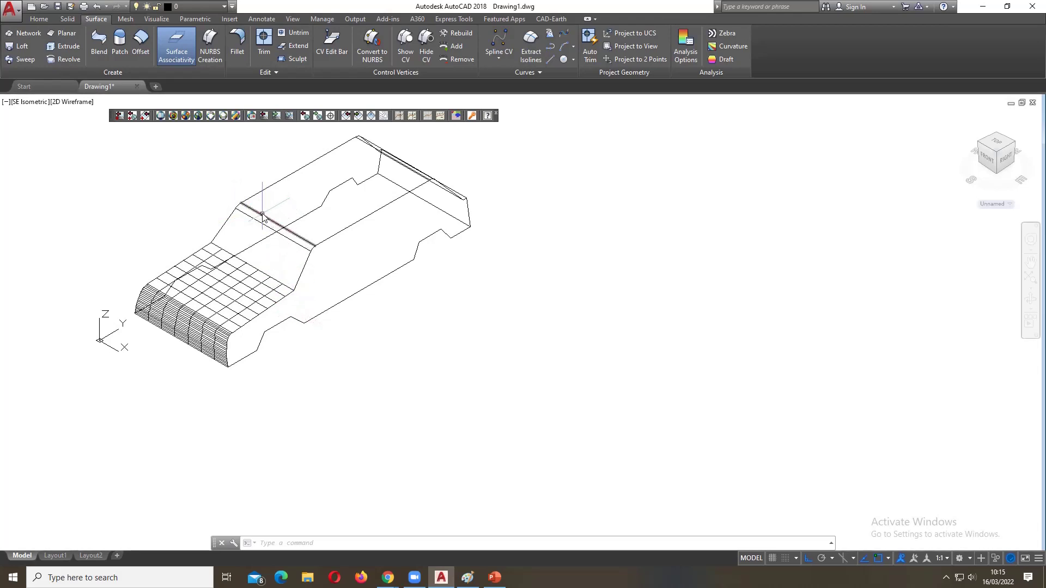
scroll(262, 215, "up", 2)
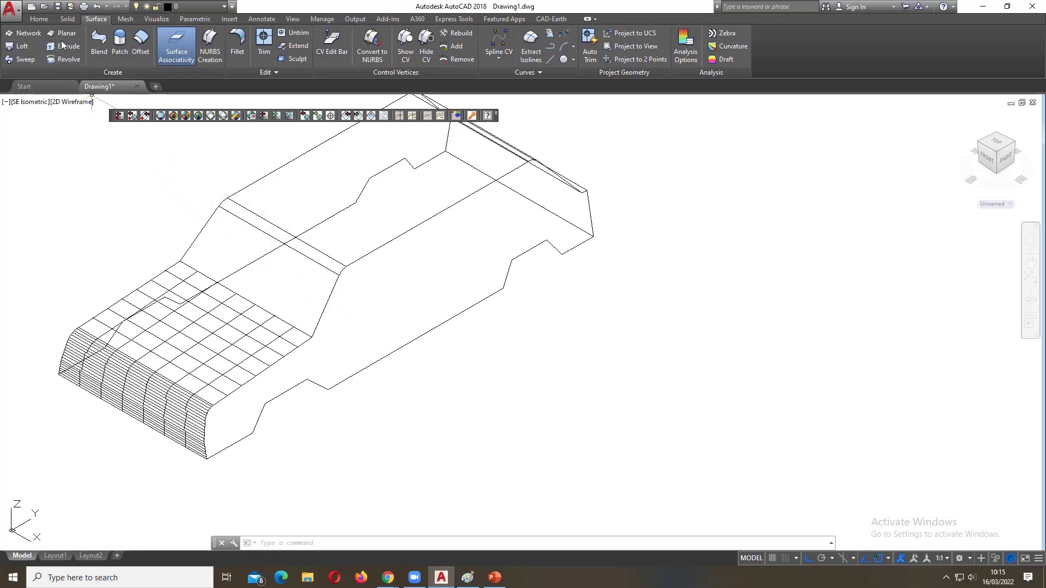
left_click(22, 47)
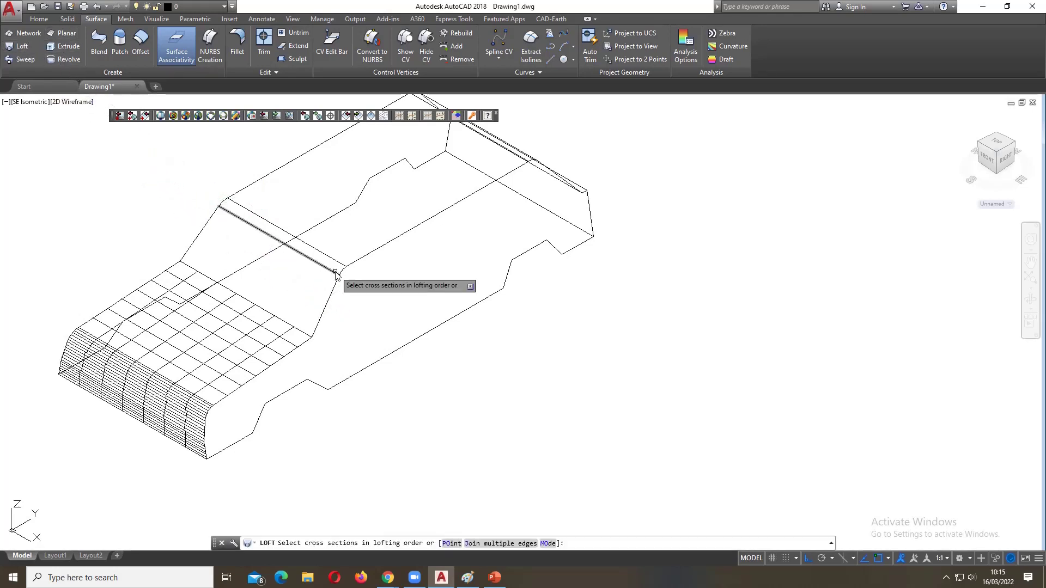
left_click(221, 203)
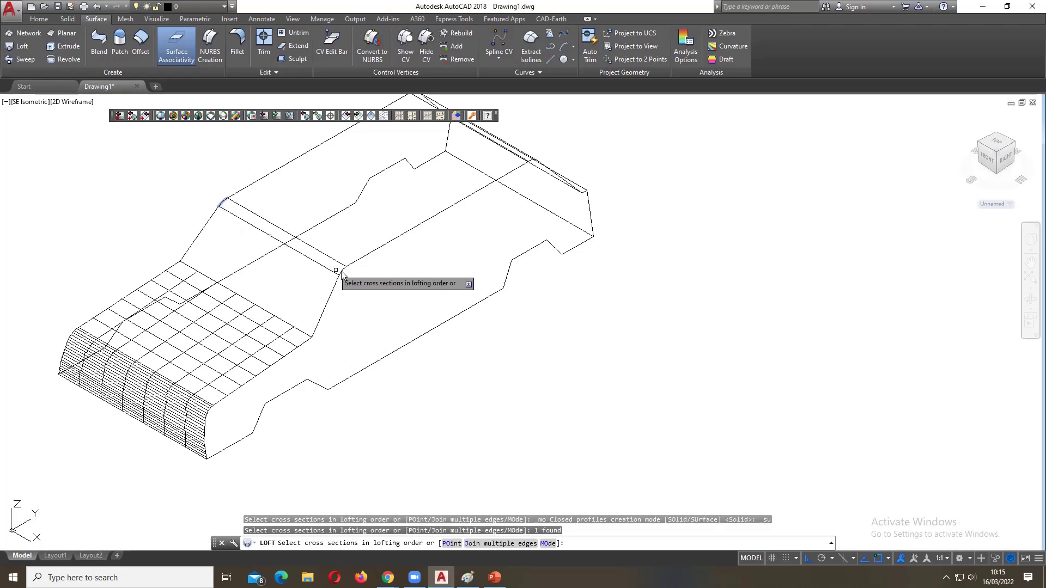
left_click(342, 272)
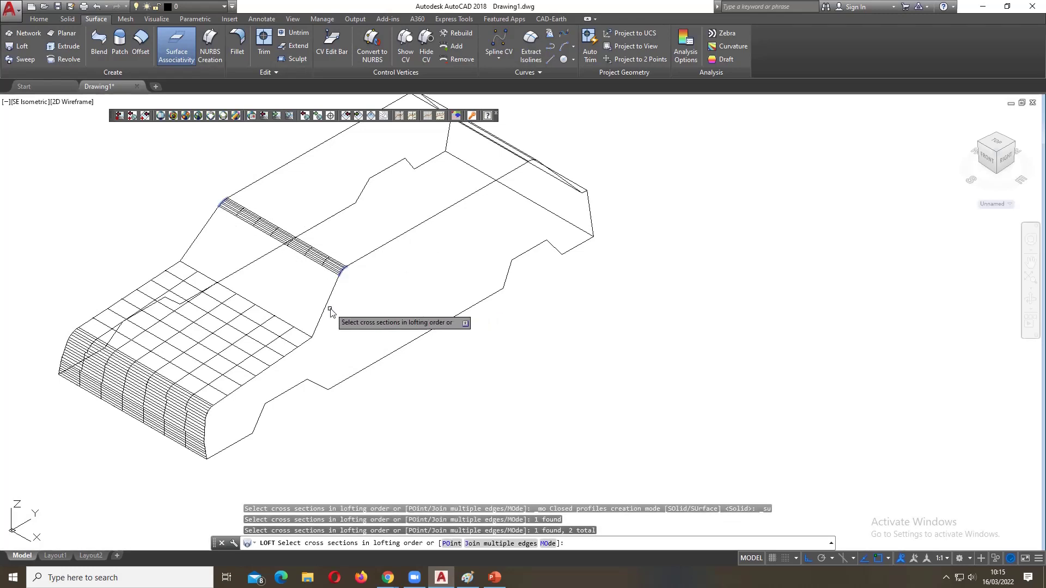
scroll(311, 333, "down", 2)
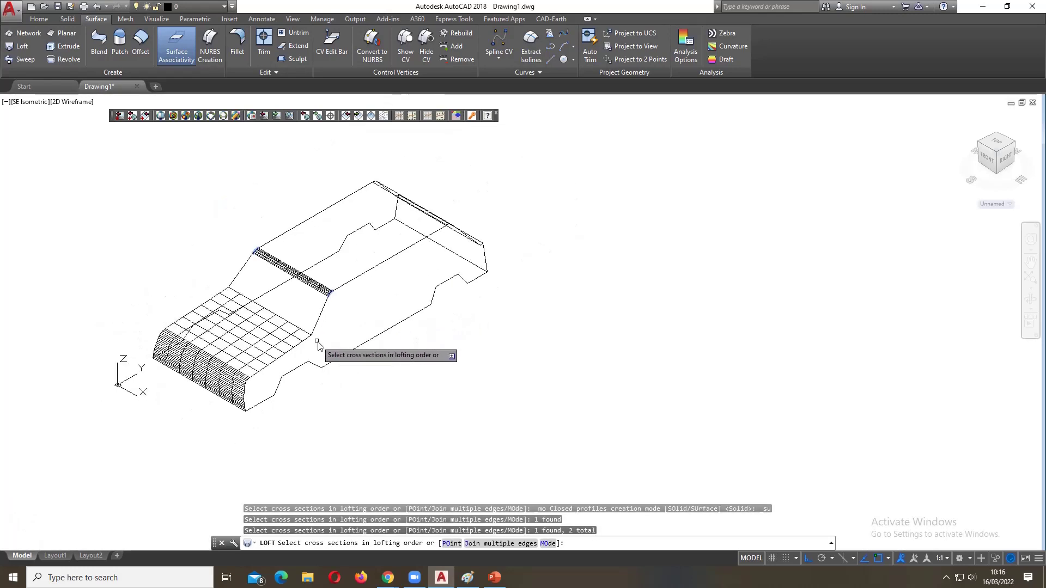
left_click(379, 267)
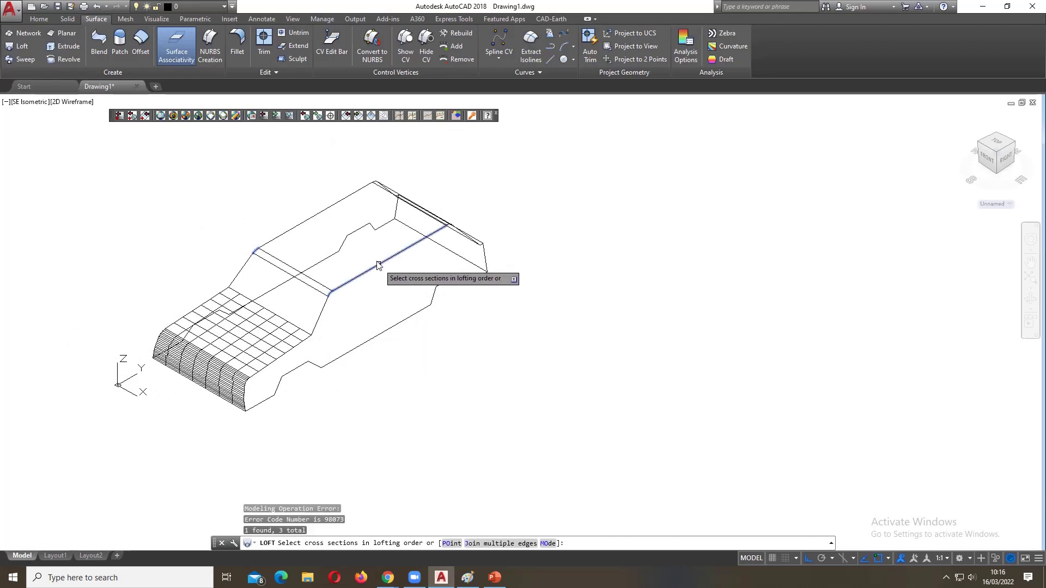
left_click(319, 215)
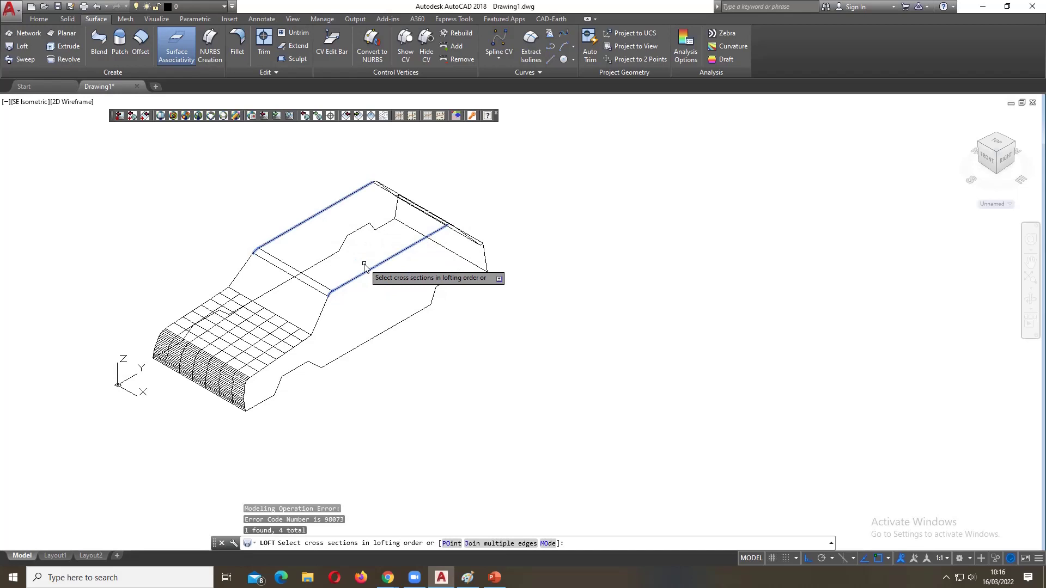
key("Return")
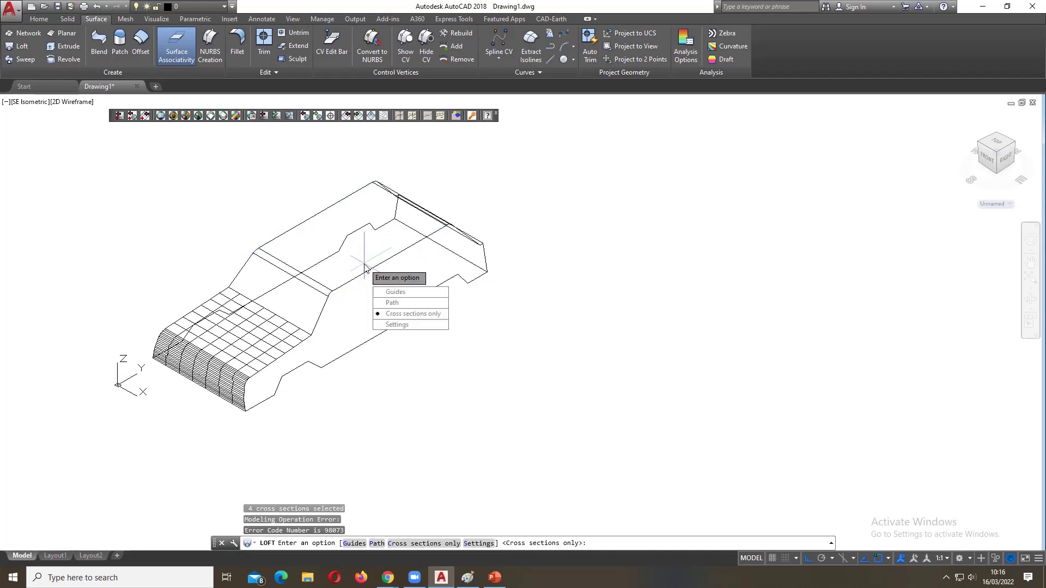
type("u")
key("Return")
key("Escape")
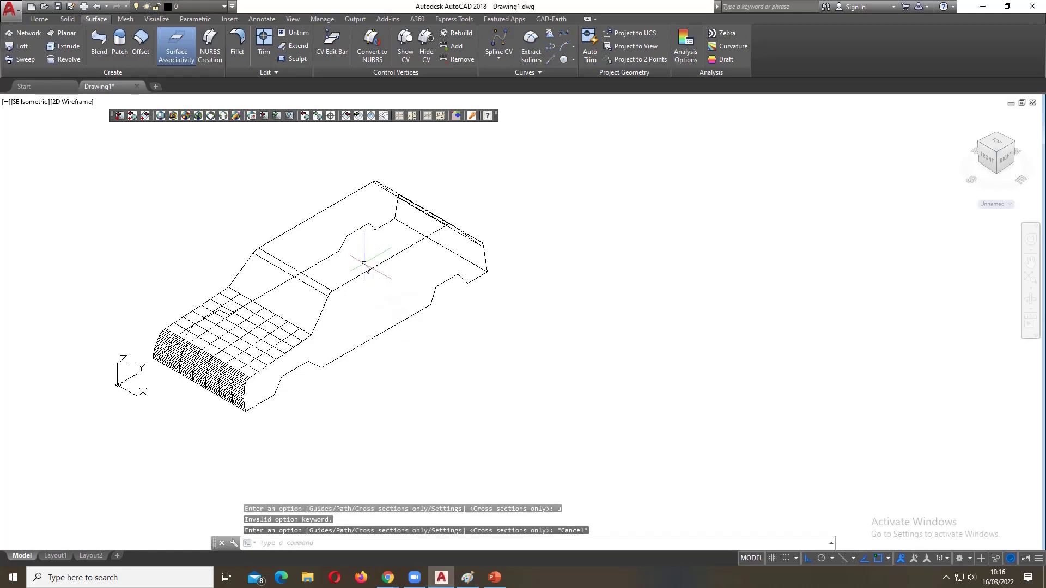
left_click(21, 45)
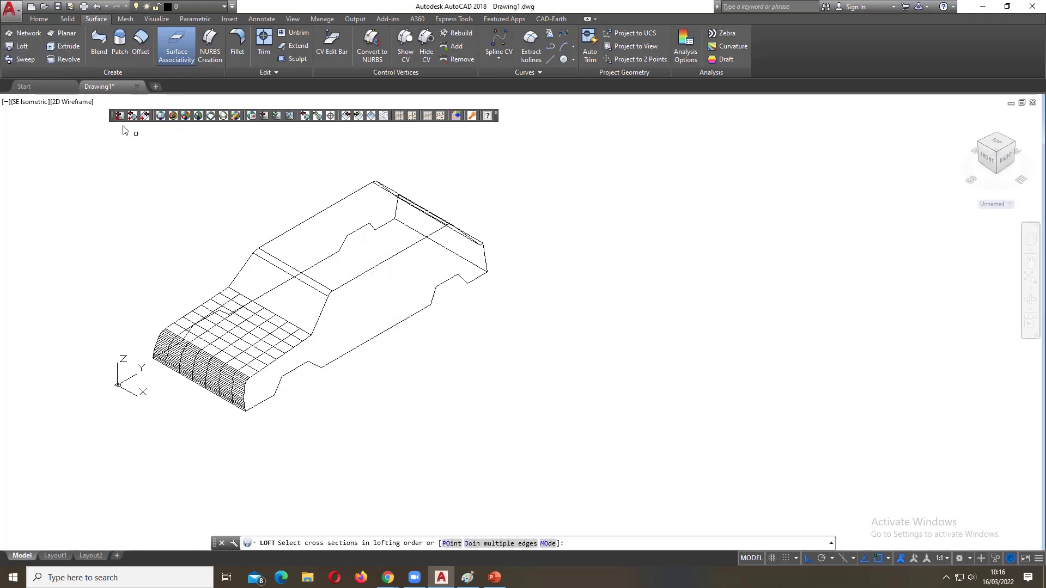
scroll(253, 245, "up", 4)
Step: Loft a rounded strip between the two front roof corner curves with cross sections only
left_click(250, 236)
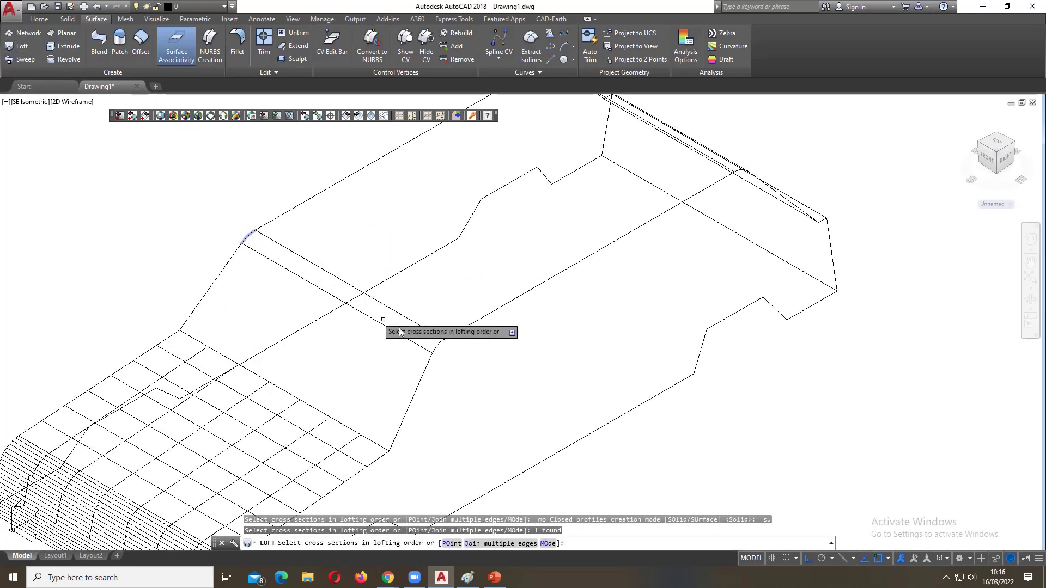
left_click(436, 349)
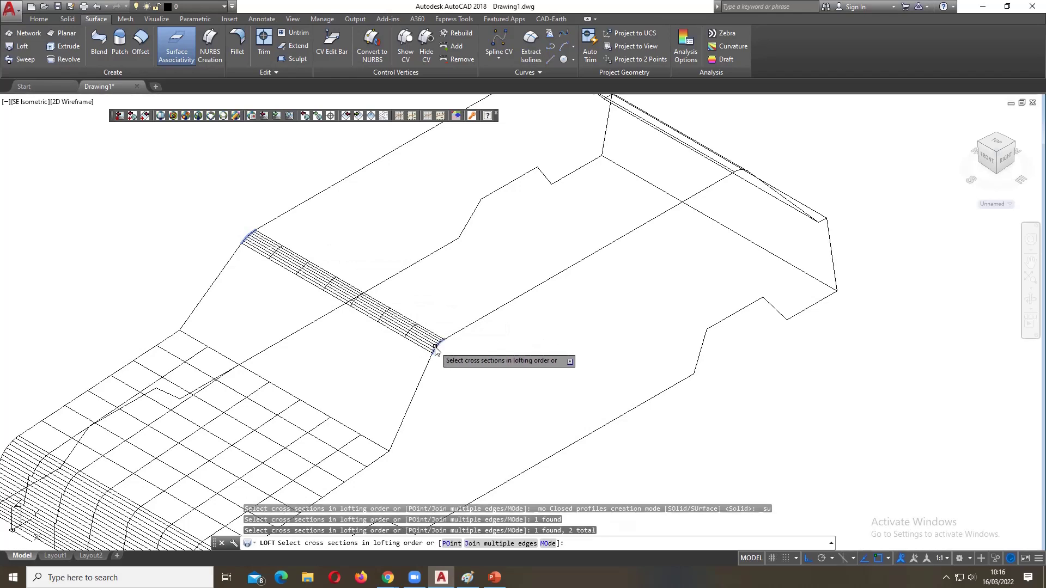
right_click(435, 349)
left_click(444, 357)
key("Return")
scroll(278, 264, "down", 5)
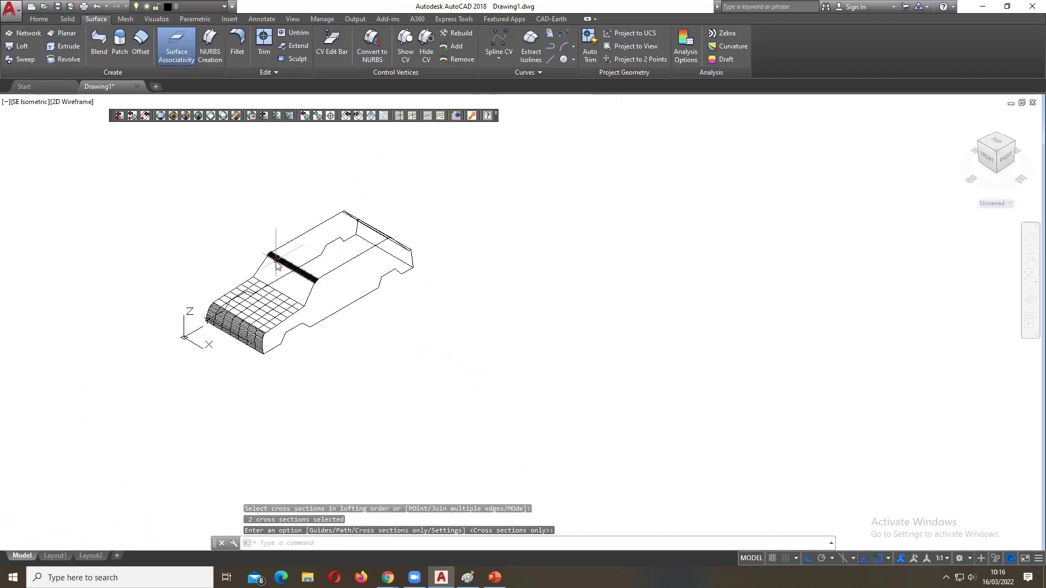
Step: Loft a surface covering the roof between its front and rear edges
key("Return")
key("Return")
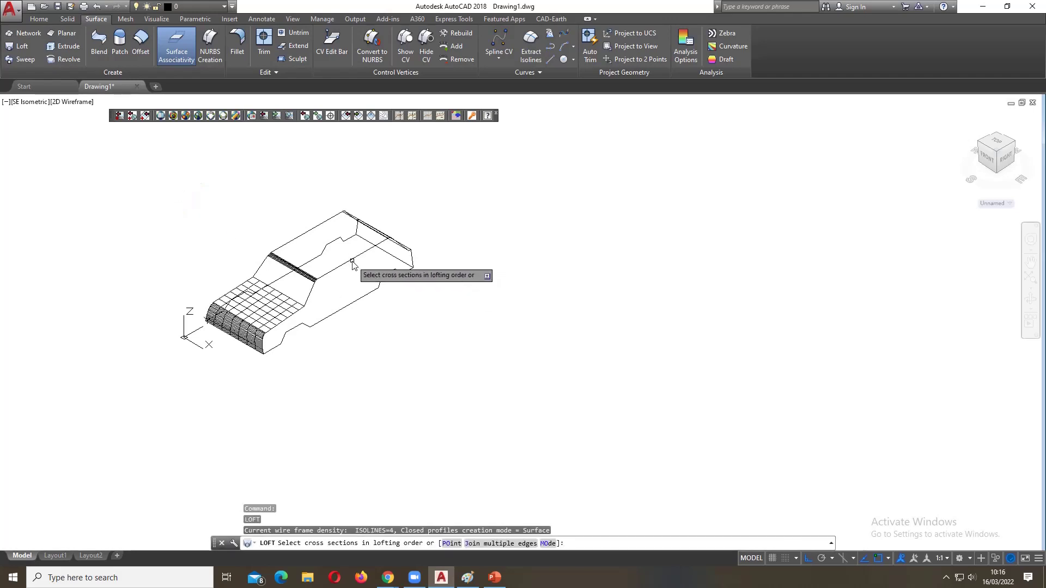
left_click(316, 226)
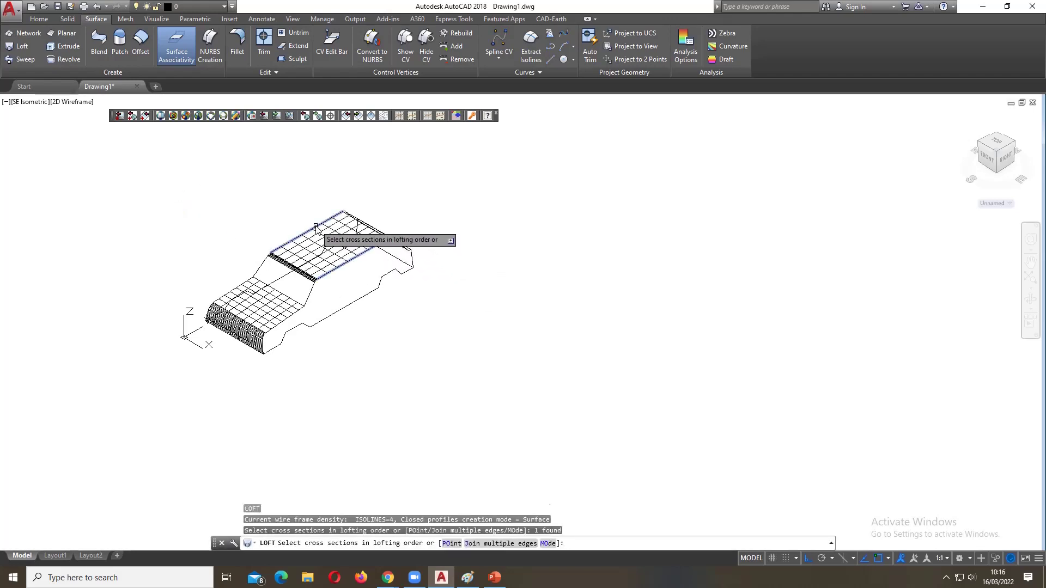
left_click(320, 231)
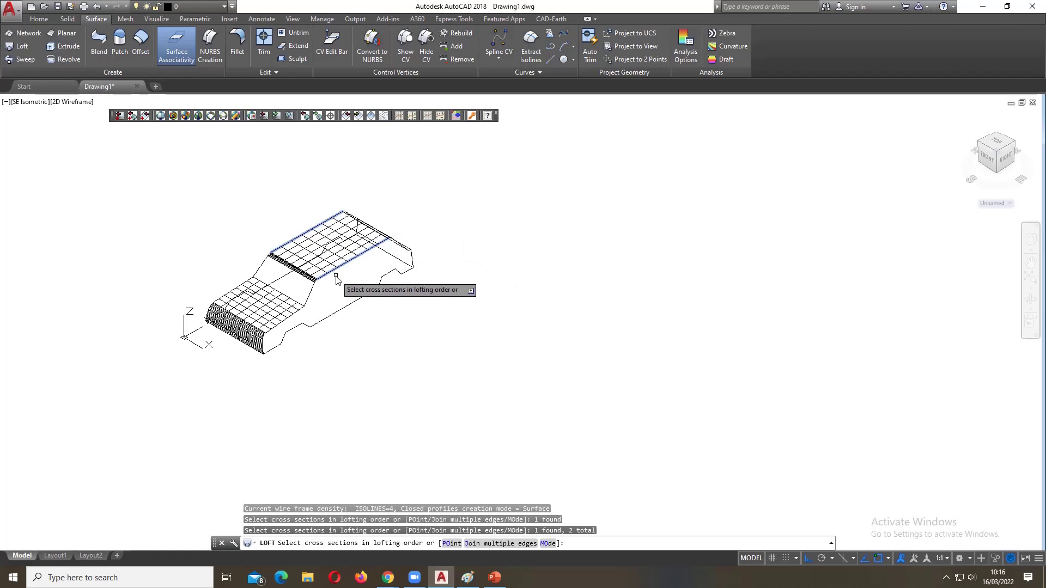
key("Return")
key("Return")
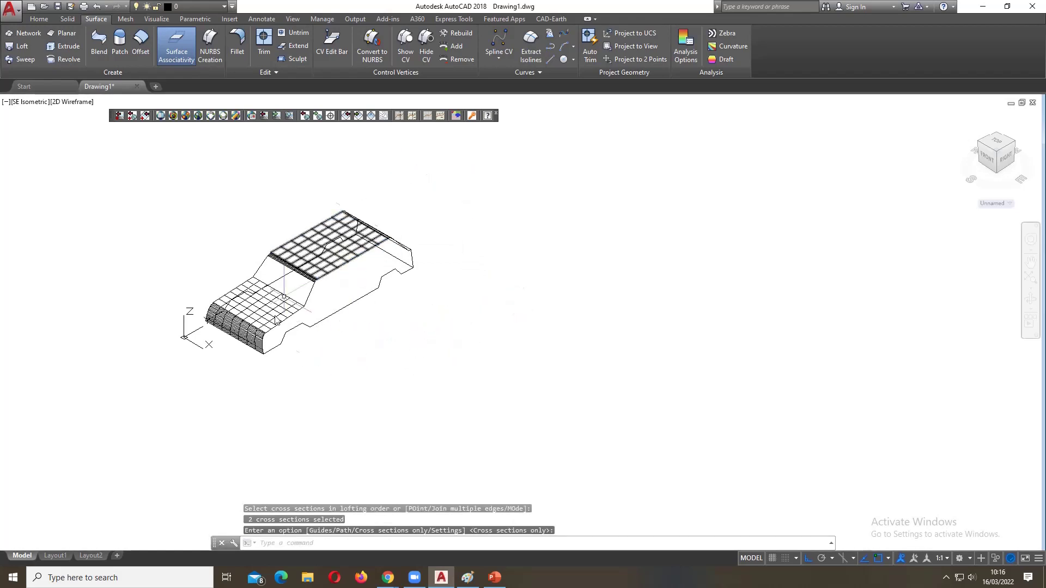
scroll(339, 280, "up", 6)
scroll(339, 283, "down", 4)
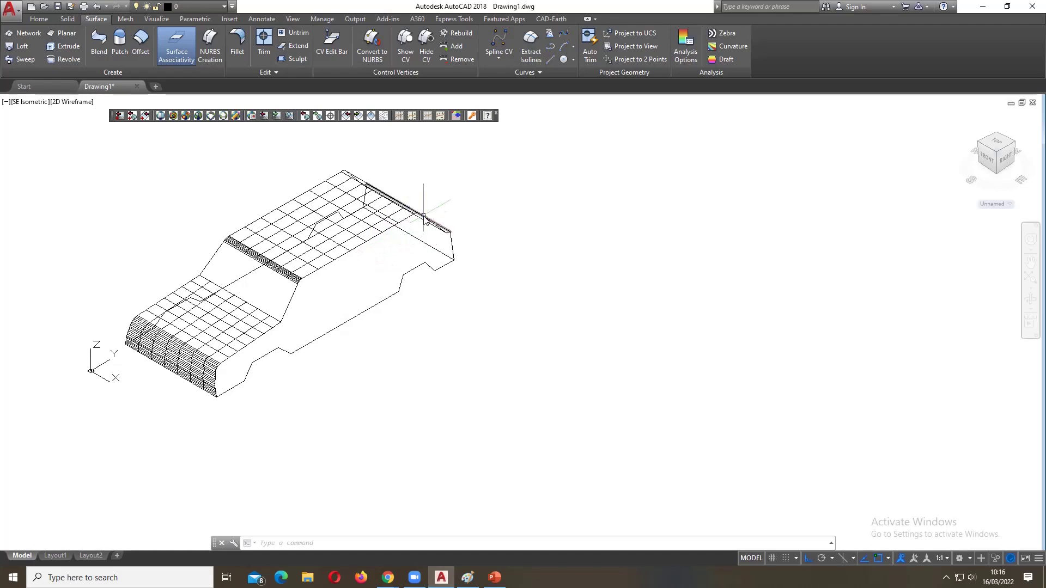
Step: Switch the model to the NE Isometric preset view to face the car's rear
left_click(147, 18)
left_click(66, 58)
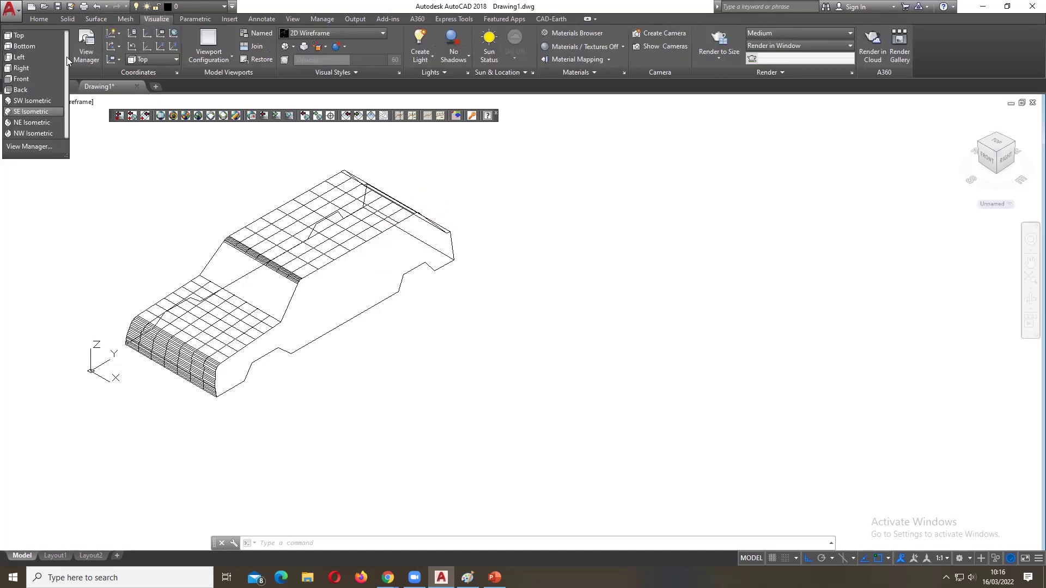
left_click(47, 125)
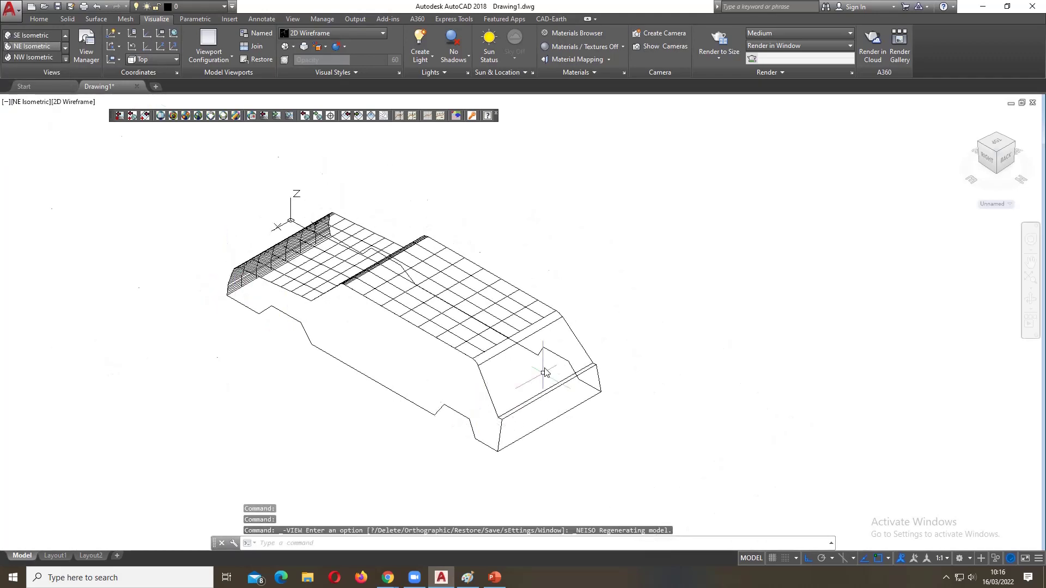
scroll(542, 364, "up", 3)
scroll(544, 363, "down", 3)
scroll(544, 365, "up", 3)
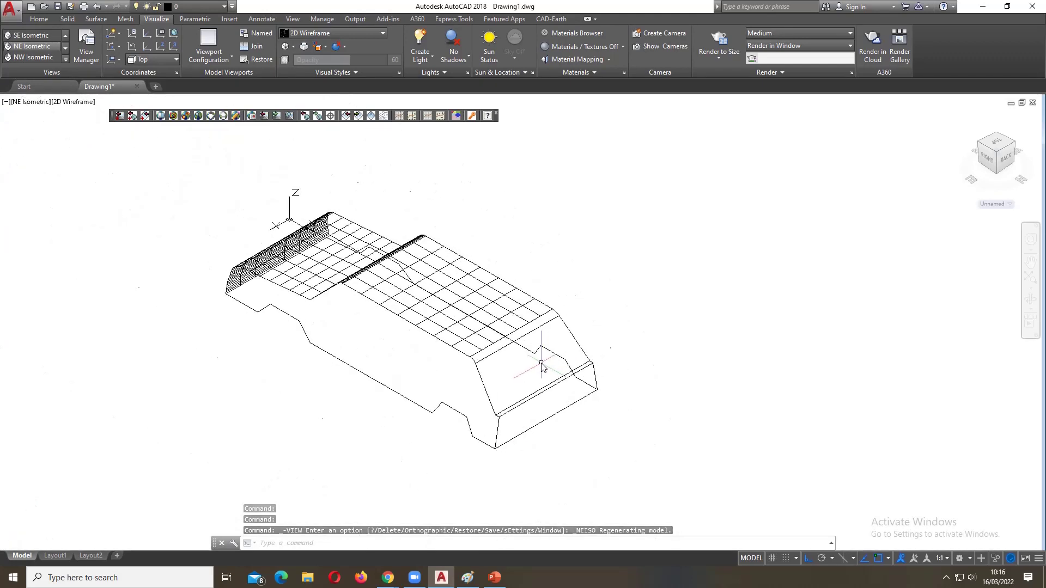
scroll(558, 356, "down", 3)
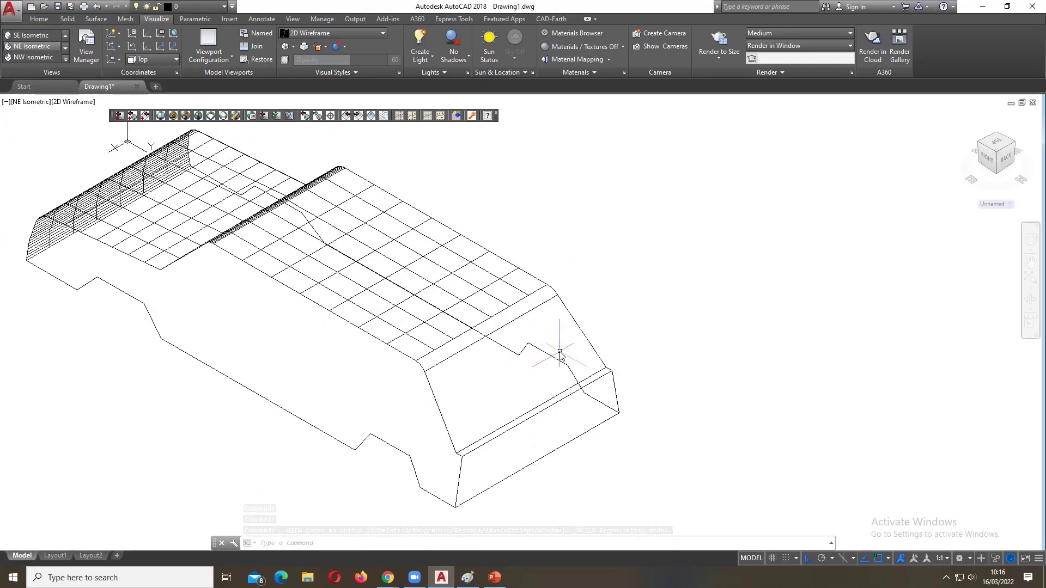
left_click(120, 21)
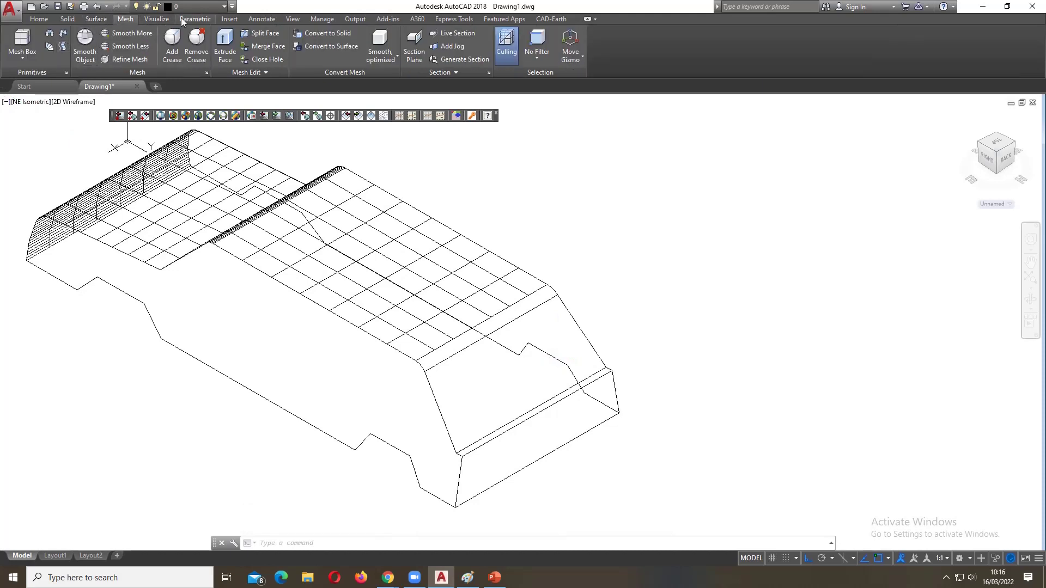
left_click(97, 20)
Step: Loft a rounded strip between the right and left rear roof corner curves
left_click(25, 52)
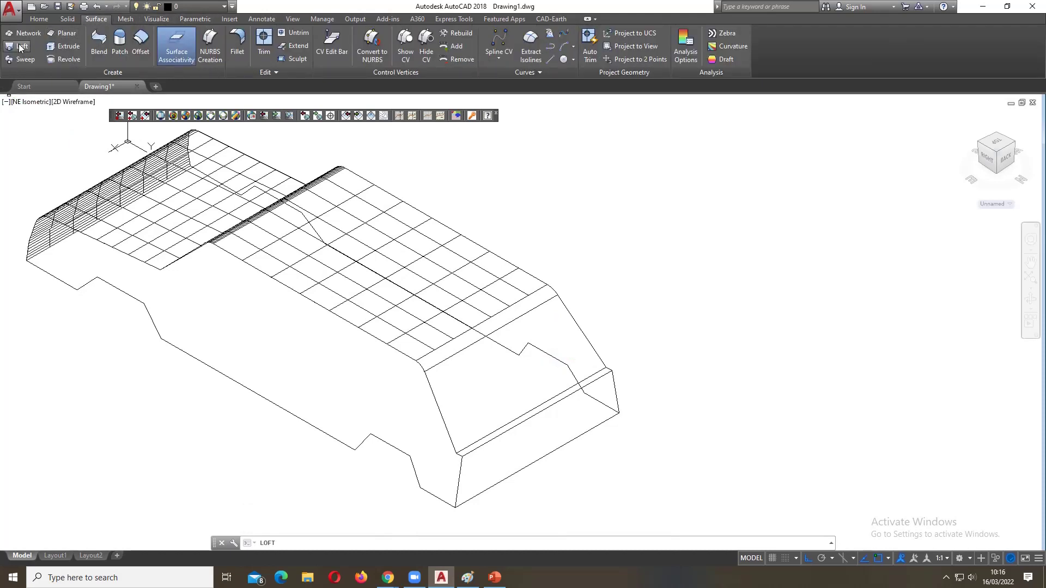
left_click(547, 290)
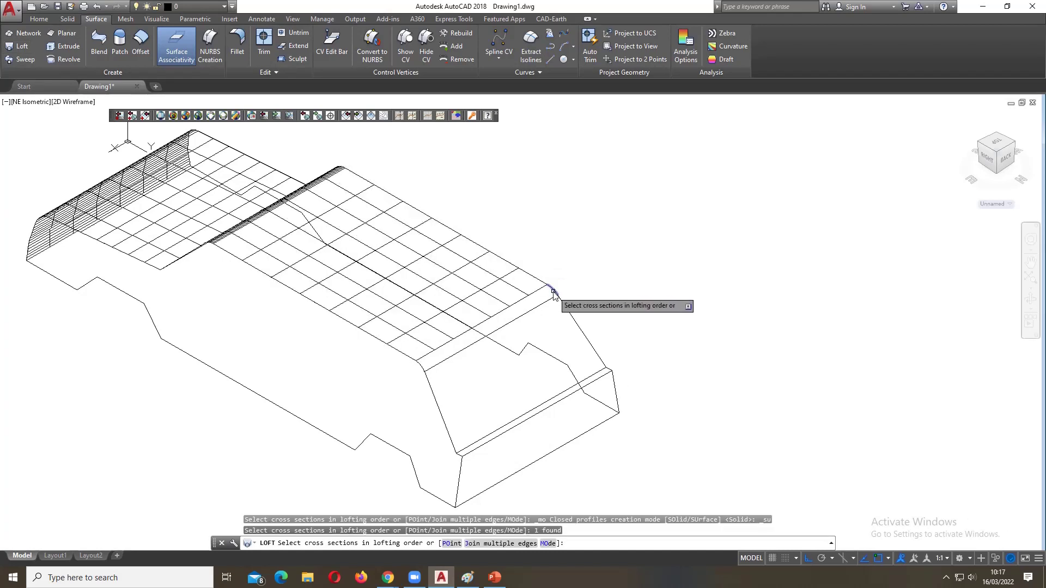
left_click(425, 365)
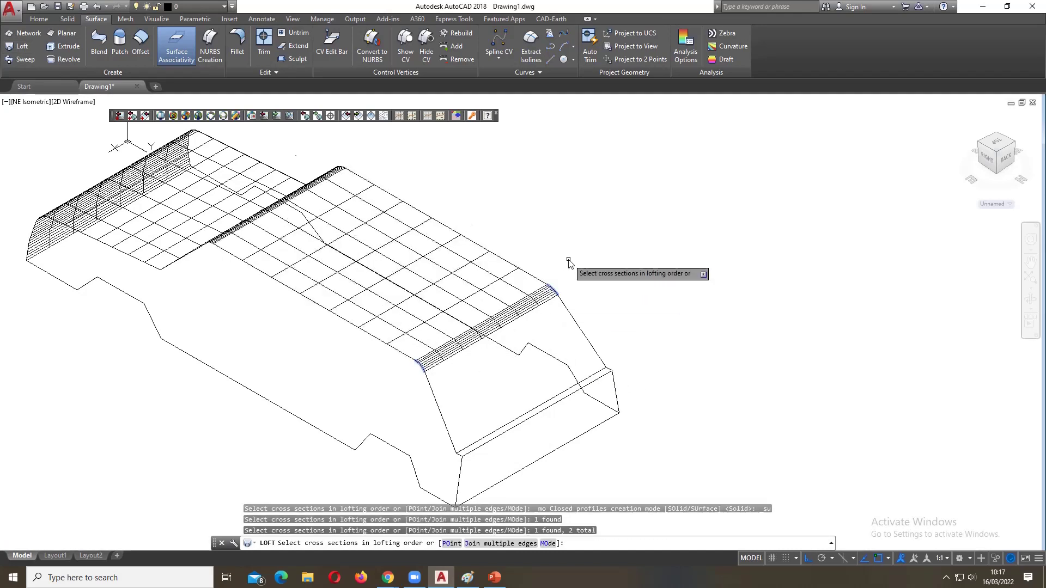
scroll(568, 263, "down", 3)
scroll(569, 360, "up", 3)
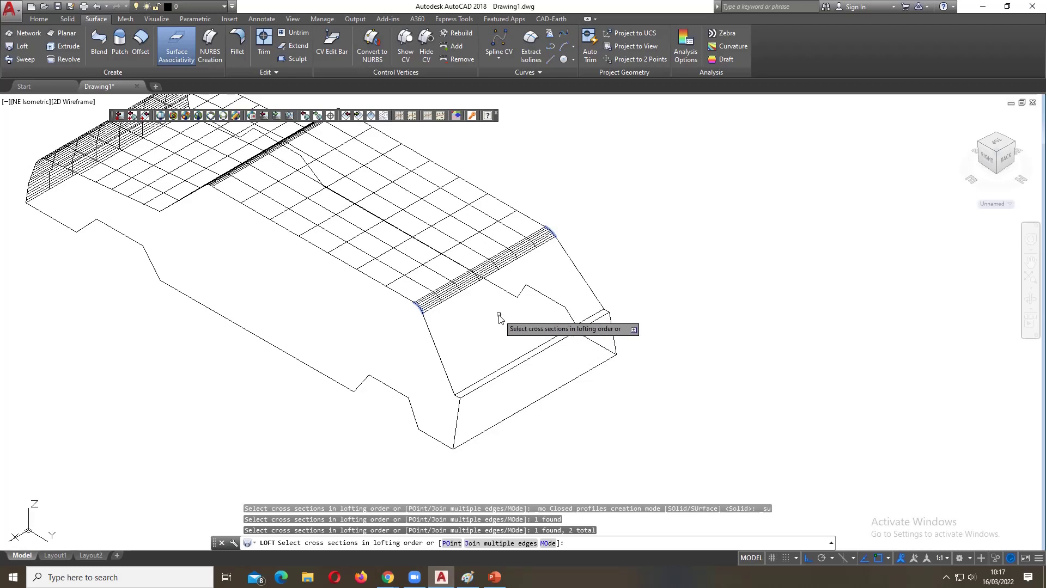
scroll(454, 400, "up", 2)
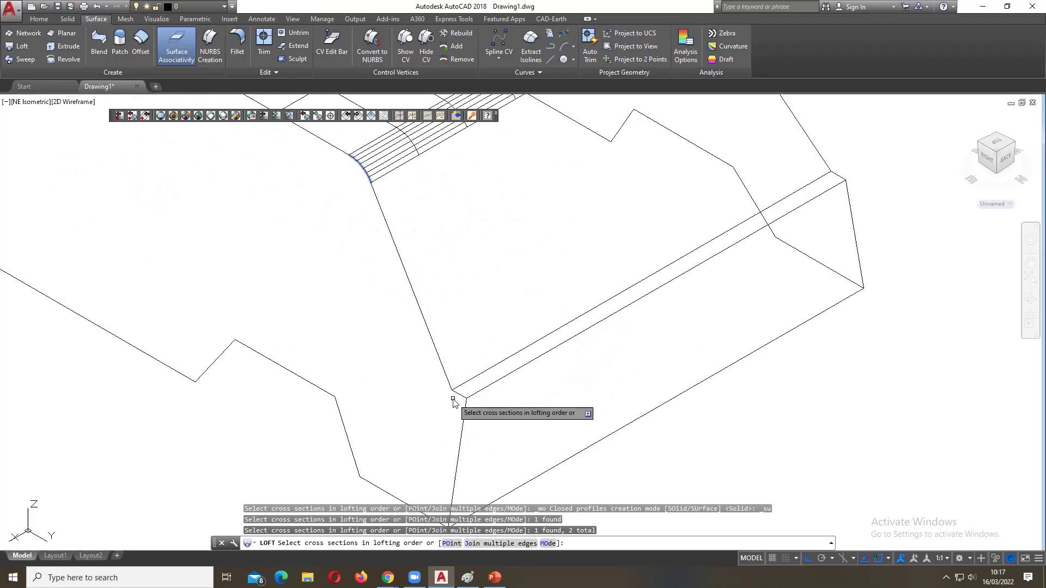
scroll(457, 385, "down", 4)
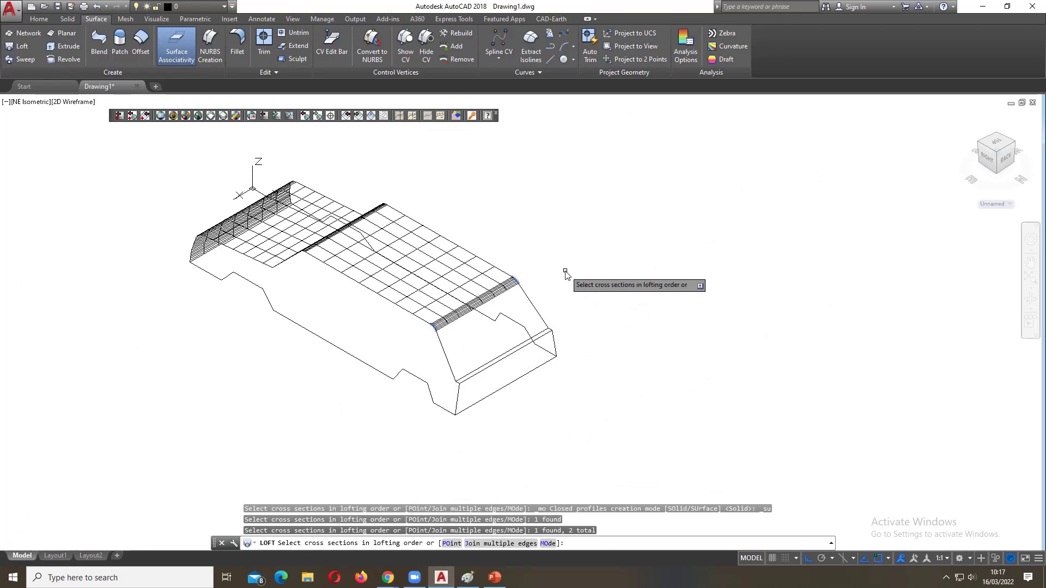
key("Return")
key("Return")
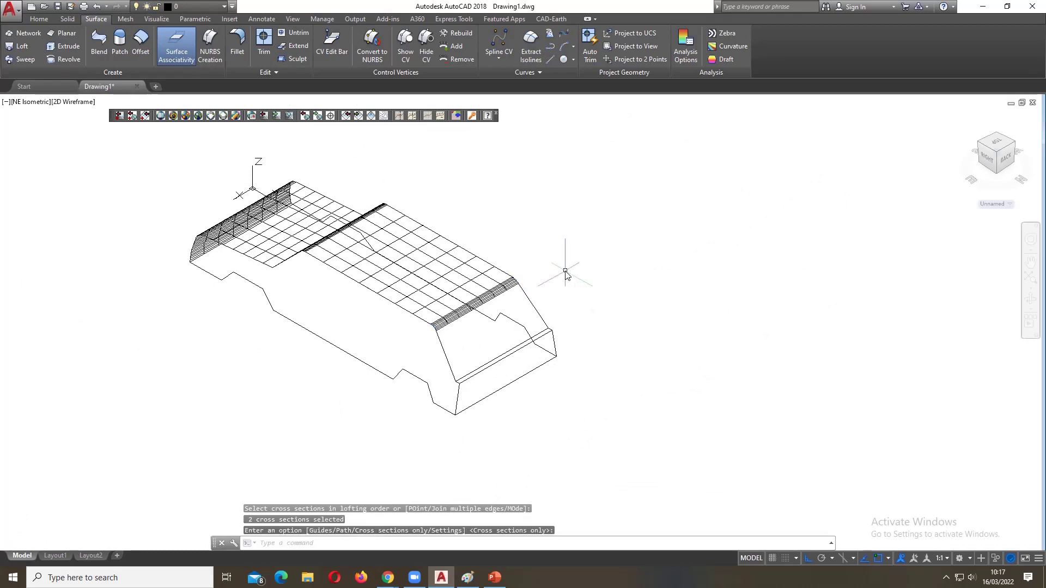
Step: Loft a surface between two section edges on the rear lip with default options
left_click(22, 46)
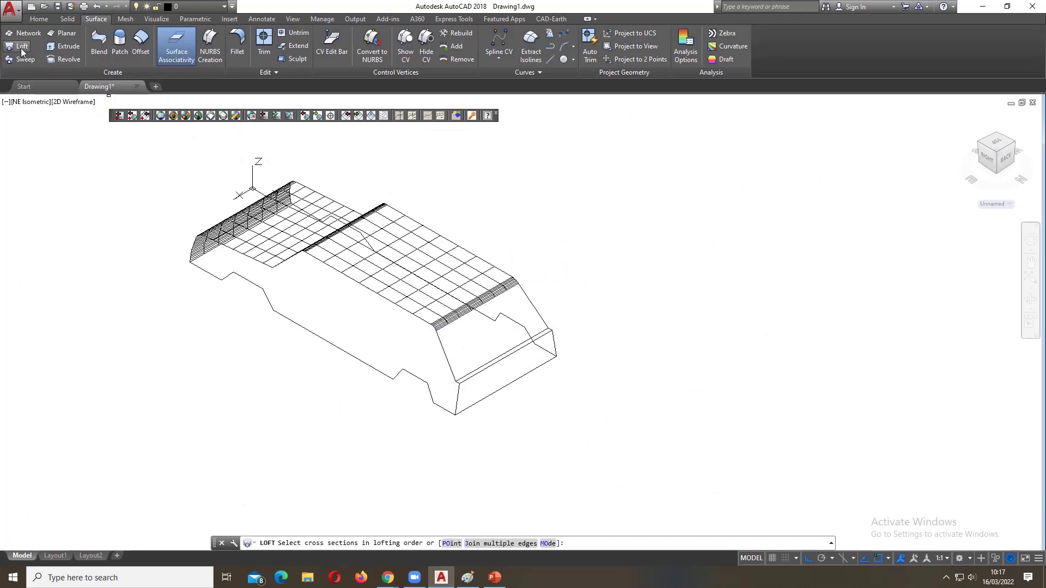
scroll(550, 333, "up", 4)
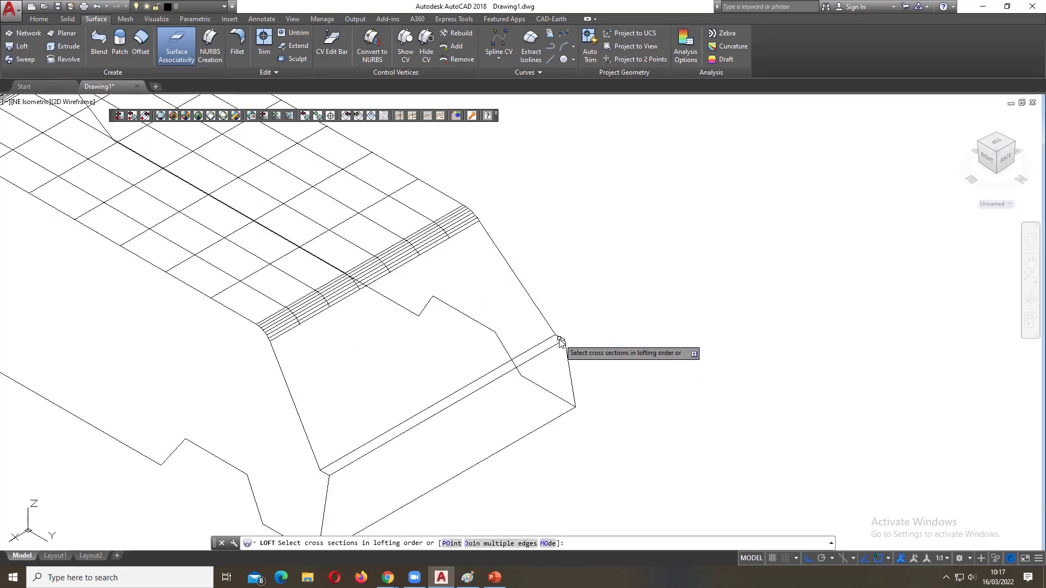
left_click(554, 334)
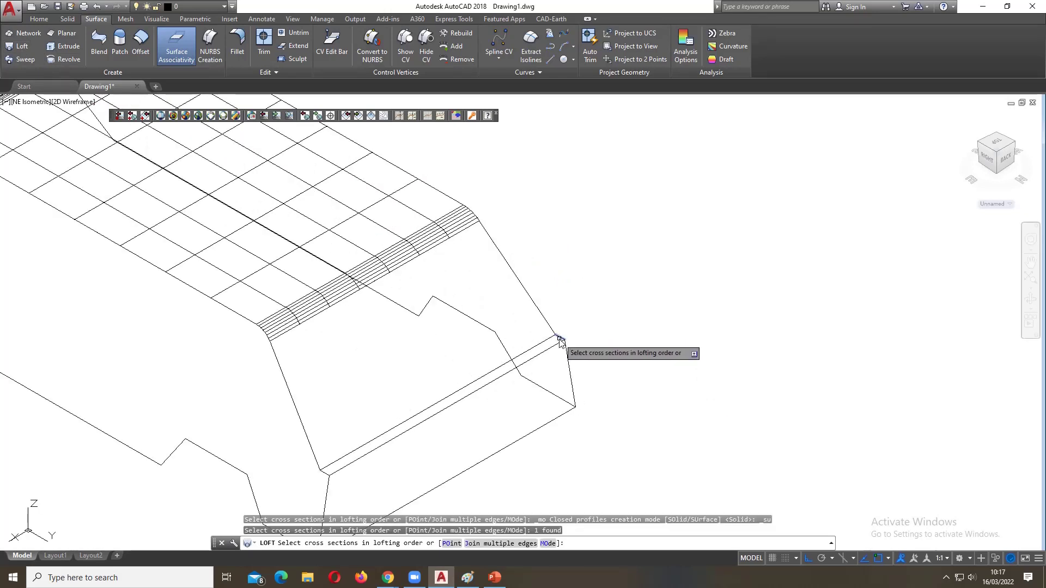
left_click(329, 470)
scroll(362, 437, "down", 4)
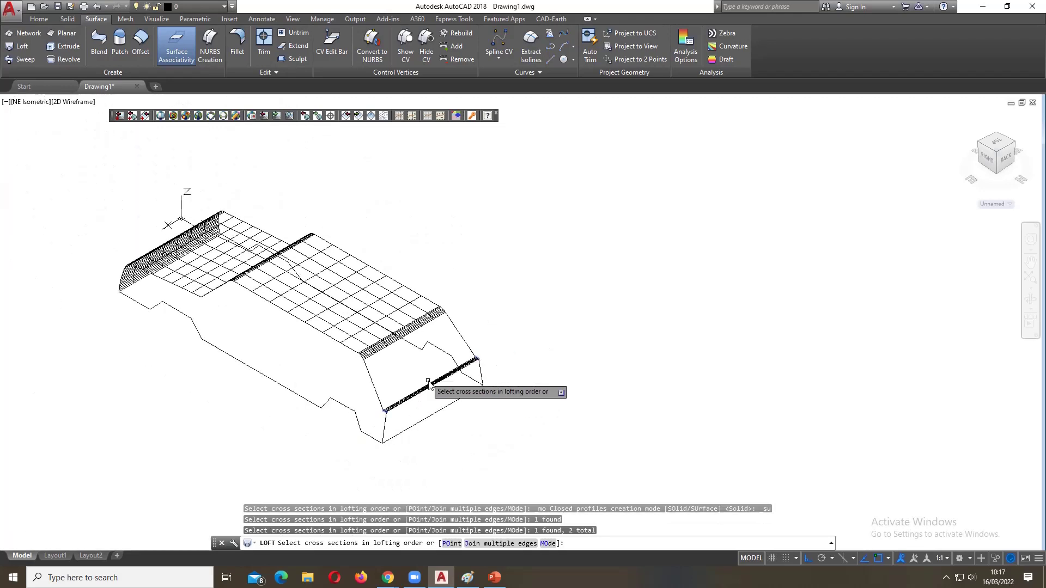
key("Return")
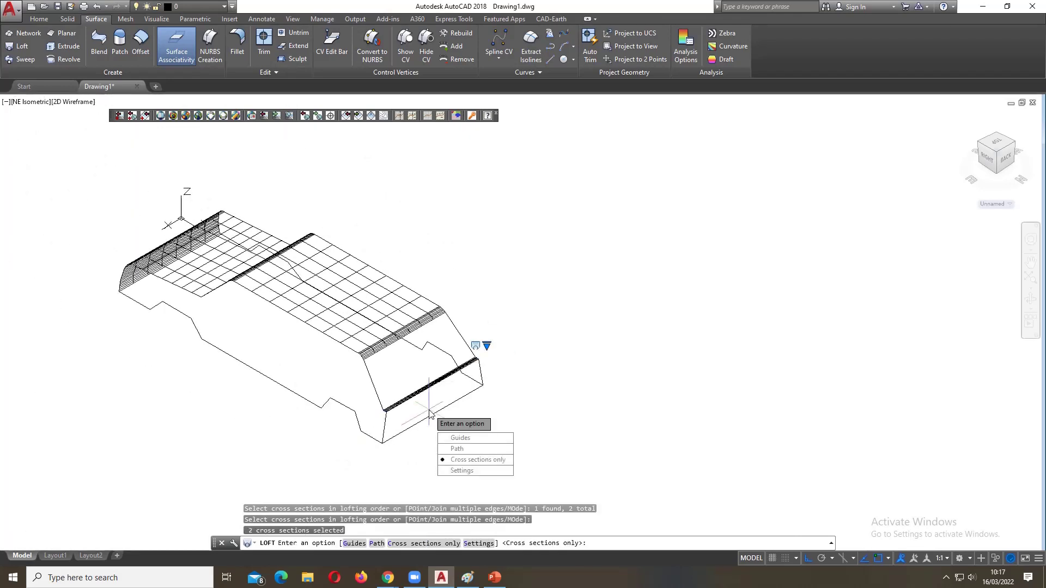
key("Return")
key("Return")
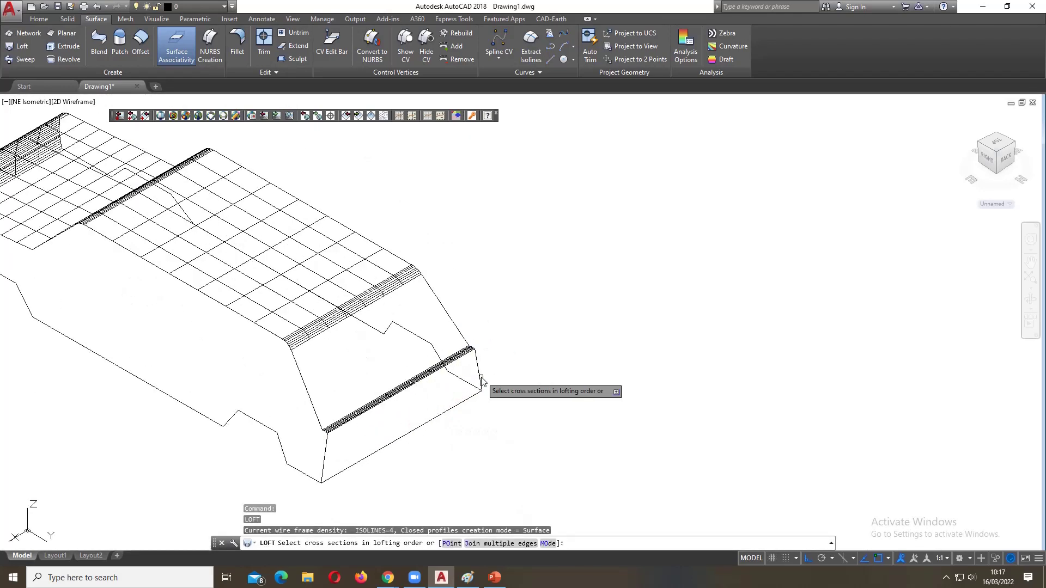
Step: Loft the lower rear panel between its right and left vertical edges
scroll(479, 379, "up", 2)
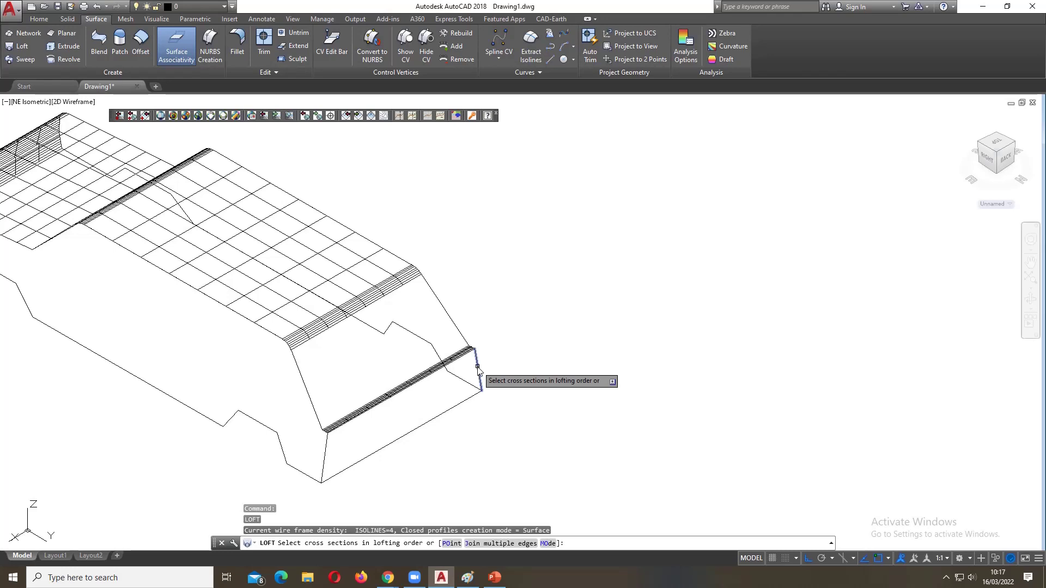
left_click(478, 368)
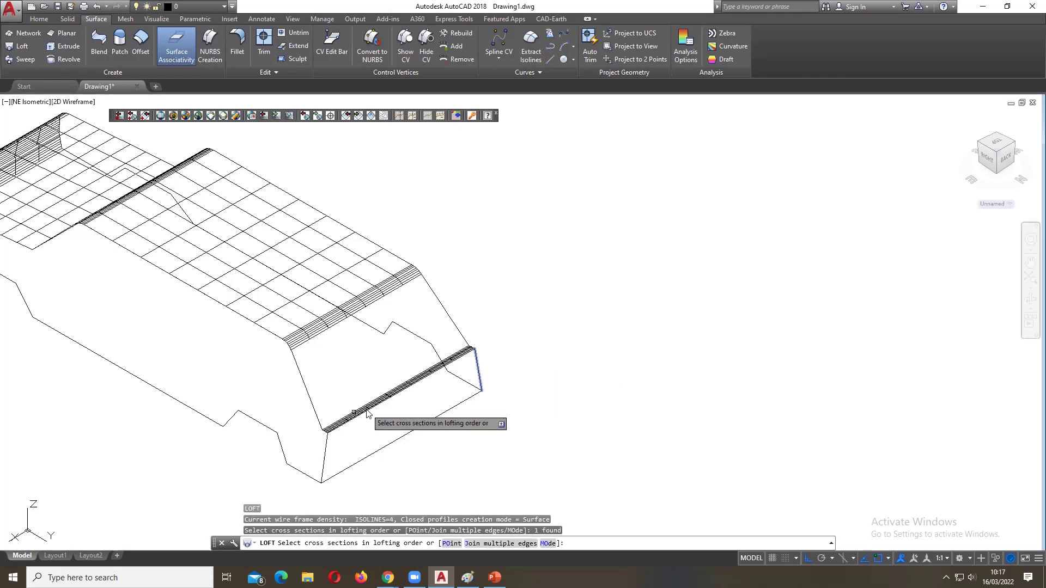
left_click(325, 450)
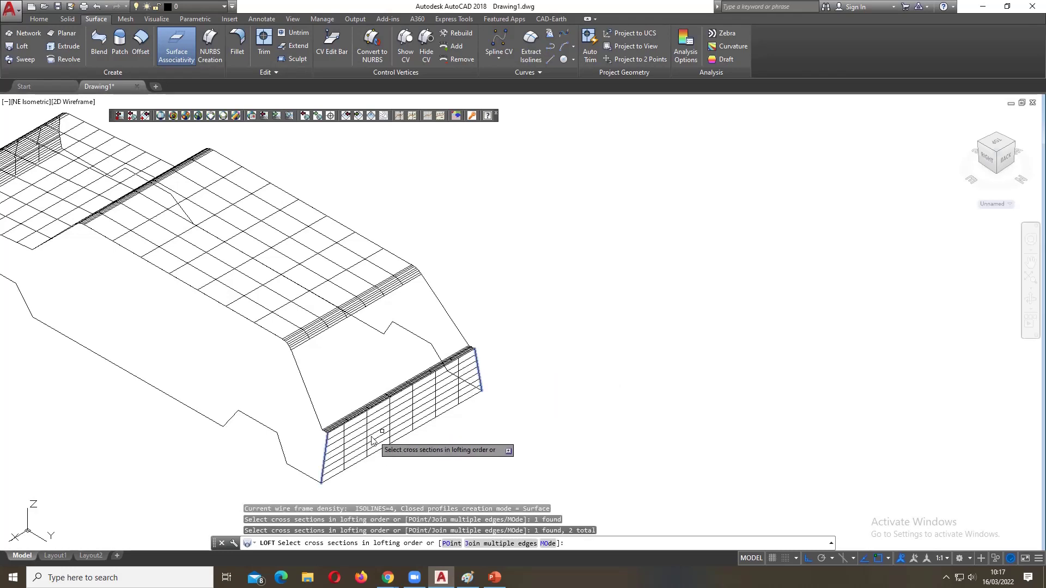
key("Return")
key("Return")
scroll(544, 357, "down", 5)
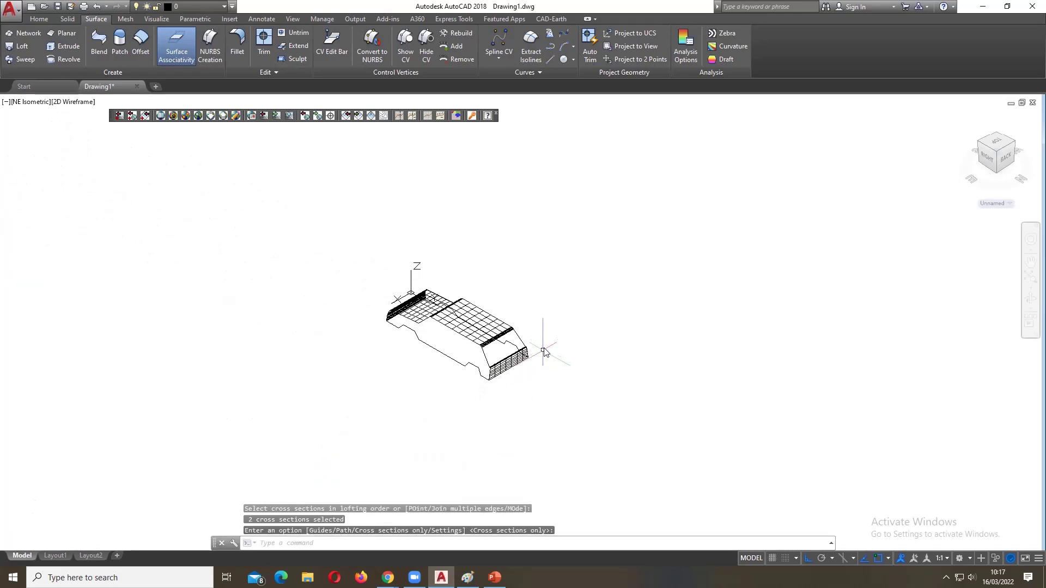
scroll(473, 325, "up", 4)
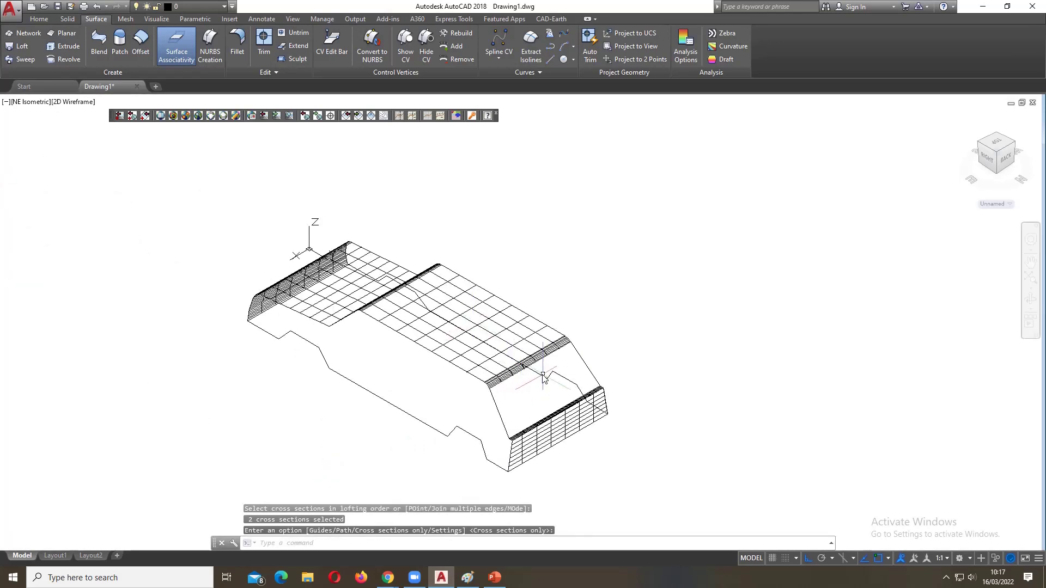
scroll(554, 400, "up", 3)
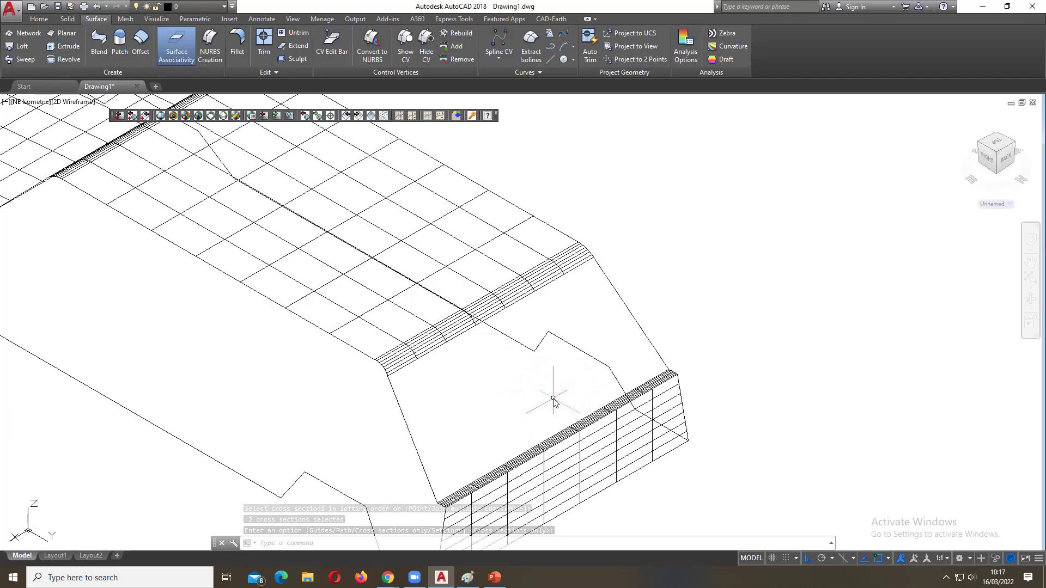
scroll(554, 401, "down", 3)
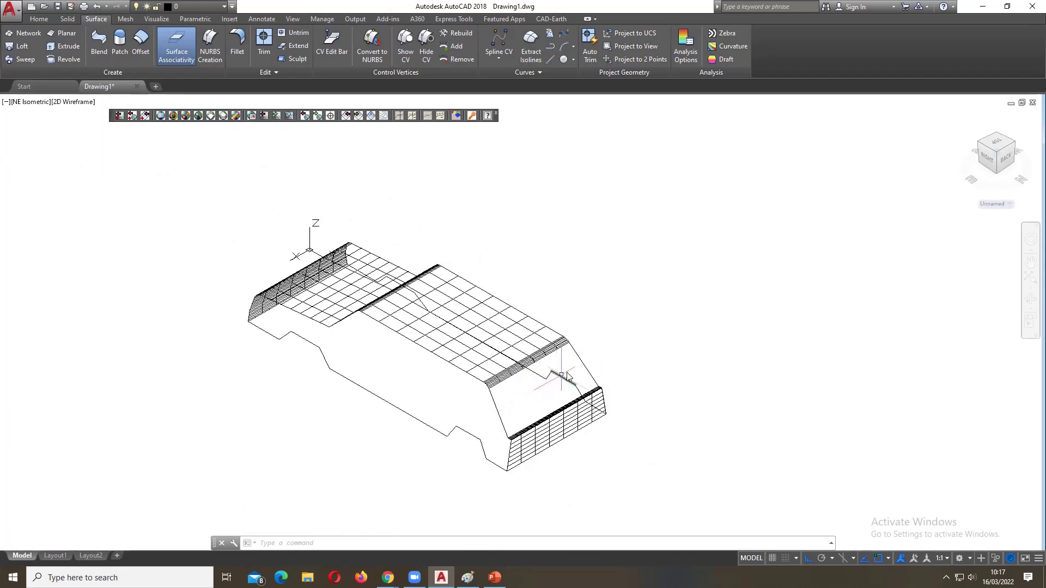
scroll(545, 384, "up", 1)
scroll(545, 384, "down", 1)
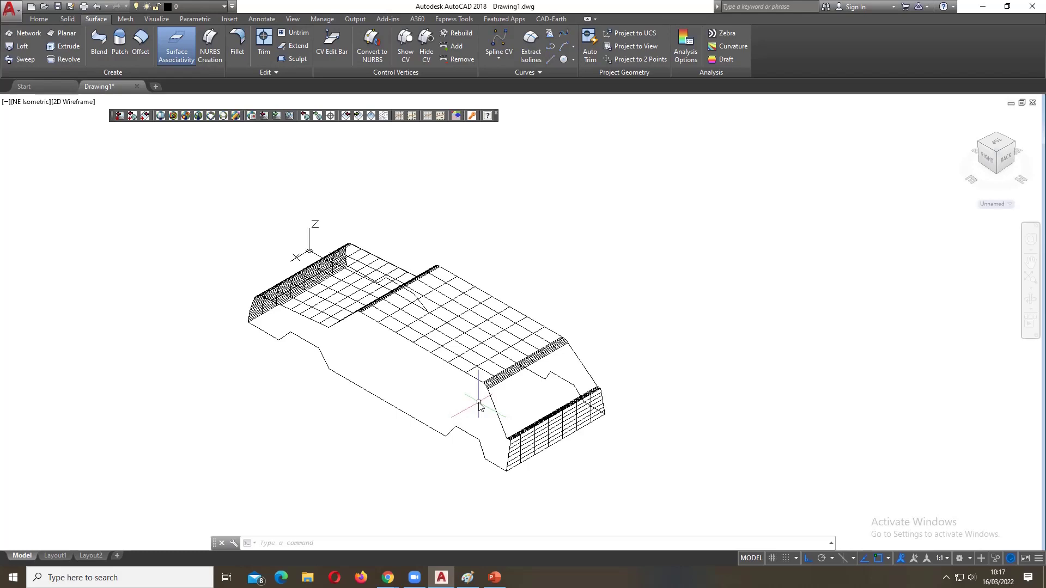
scroll(479, 403, "up", 4)
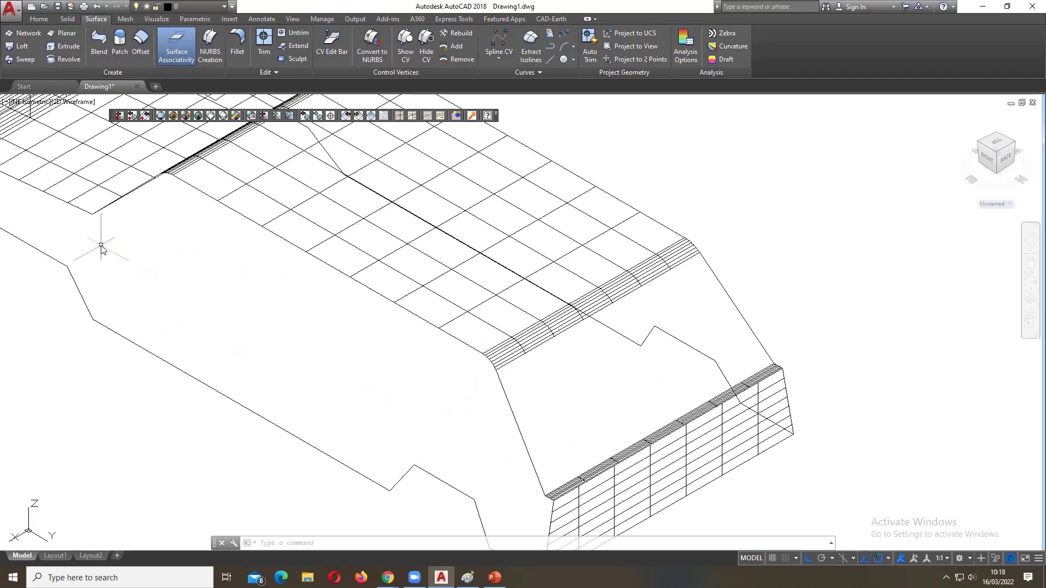
scroll(280, 286, "down", 3)
scroll(304, 338, "down", 2)
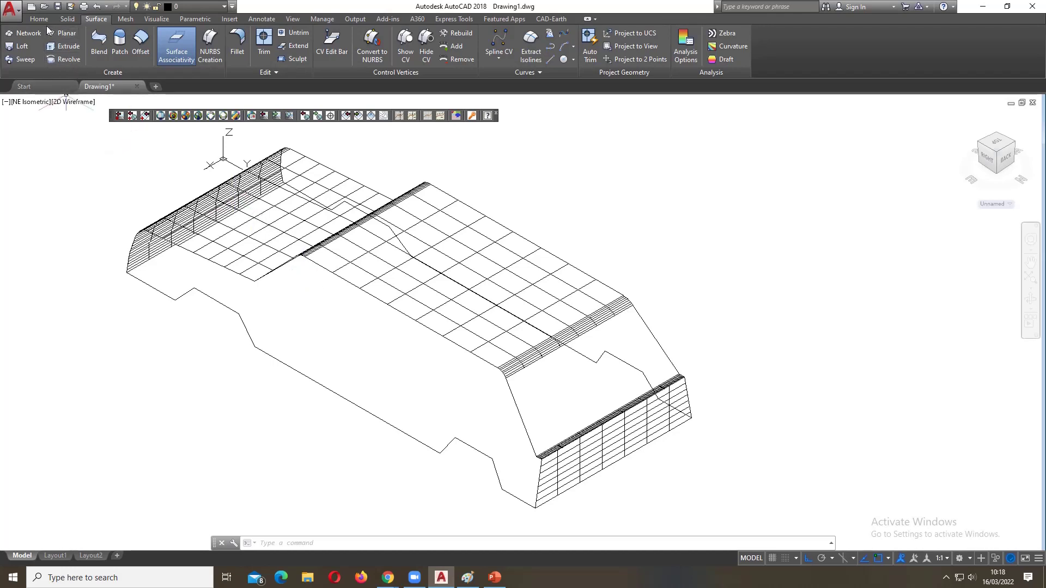
Step: Check the body's slanted edges in the Front preset view, then switch to the Left view
left_click(157, 19)
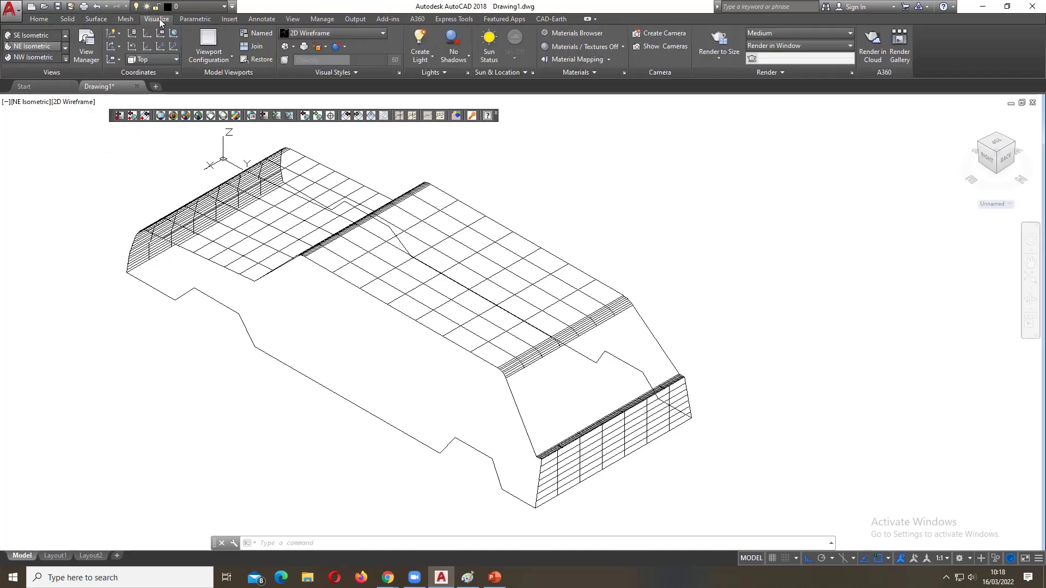
left_click(66, 58)
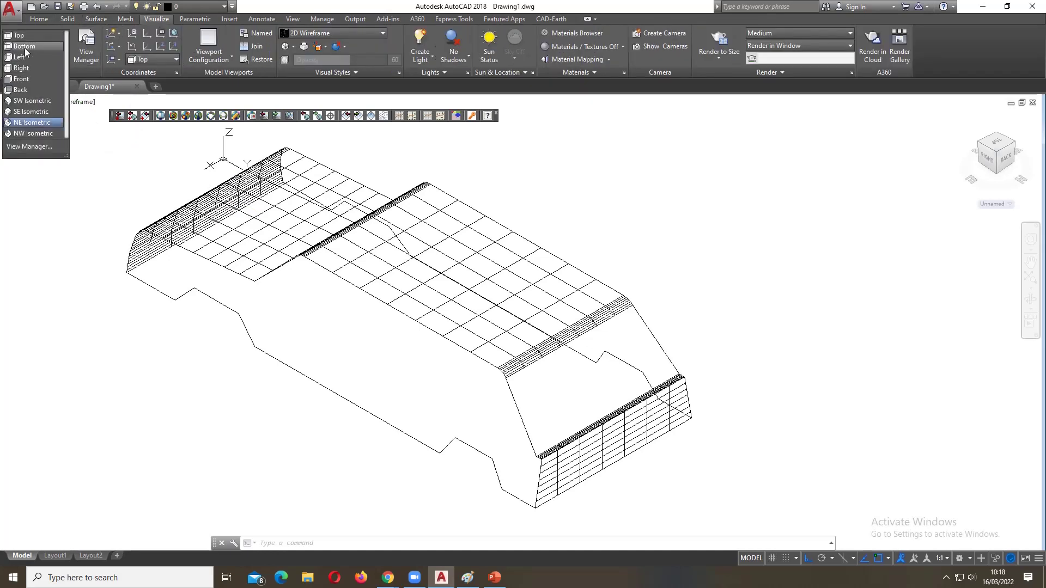
left_click(26, 82)
scroll(235, 257, "down", 3)
scroll(269, 269, "up", 1)
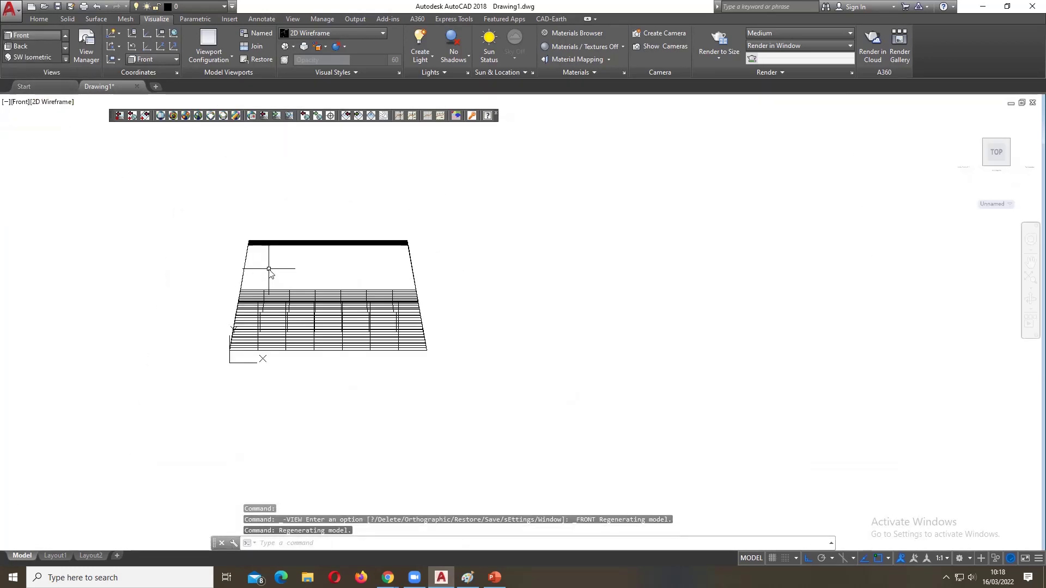
scroll(251, 273, "up", 2)
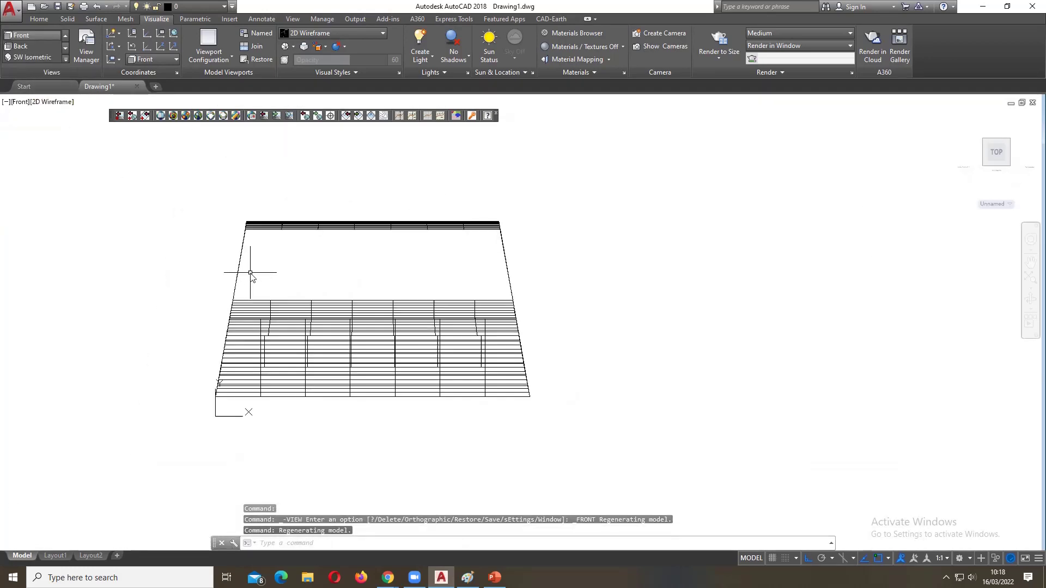
left_click(244, 240)
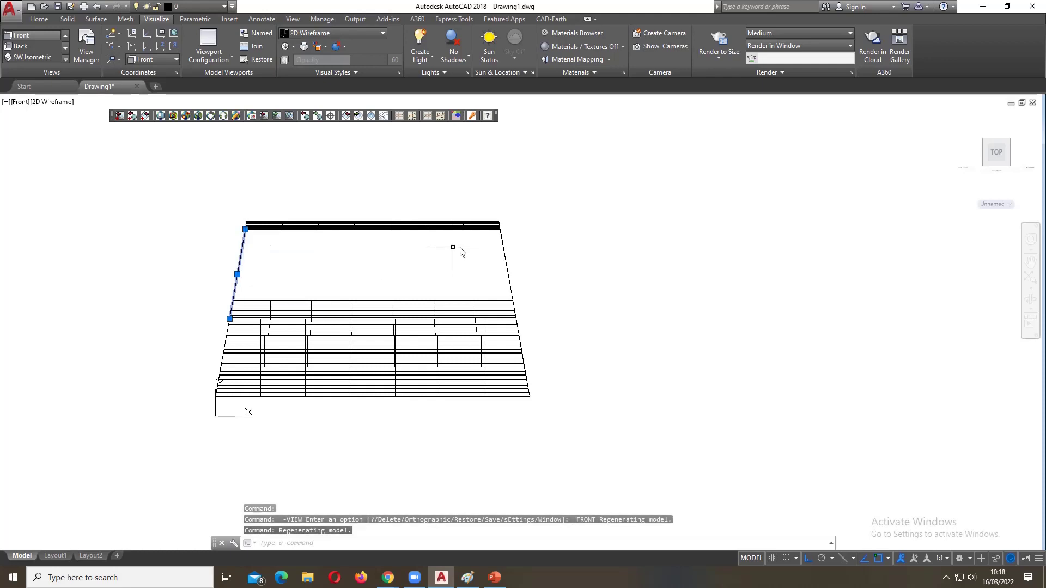
left_click(504, 253)
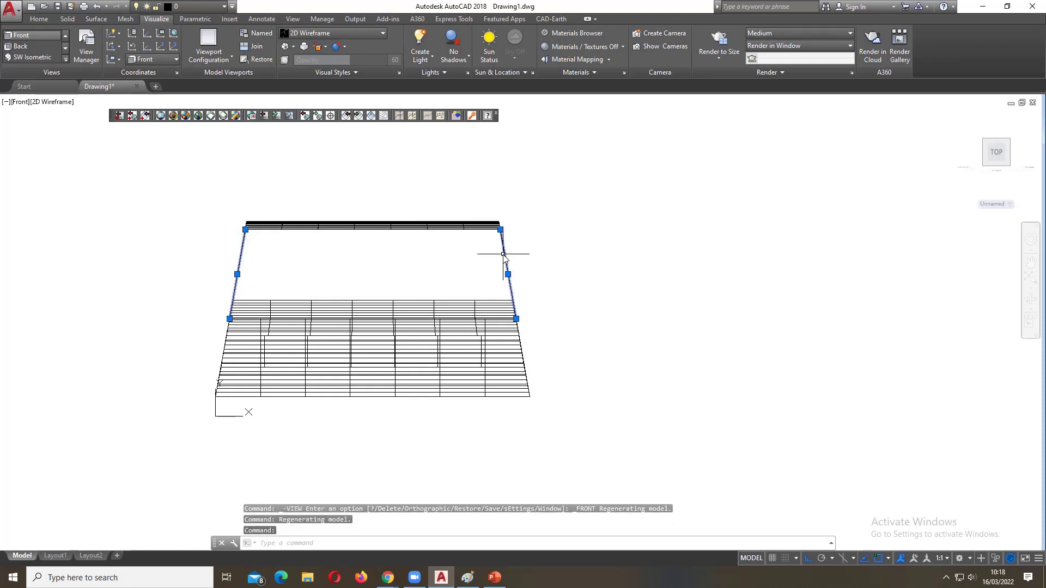
key("Escape")
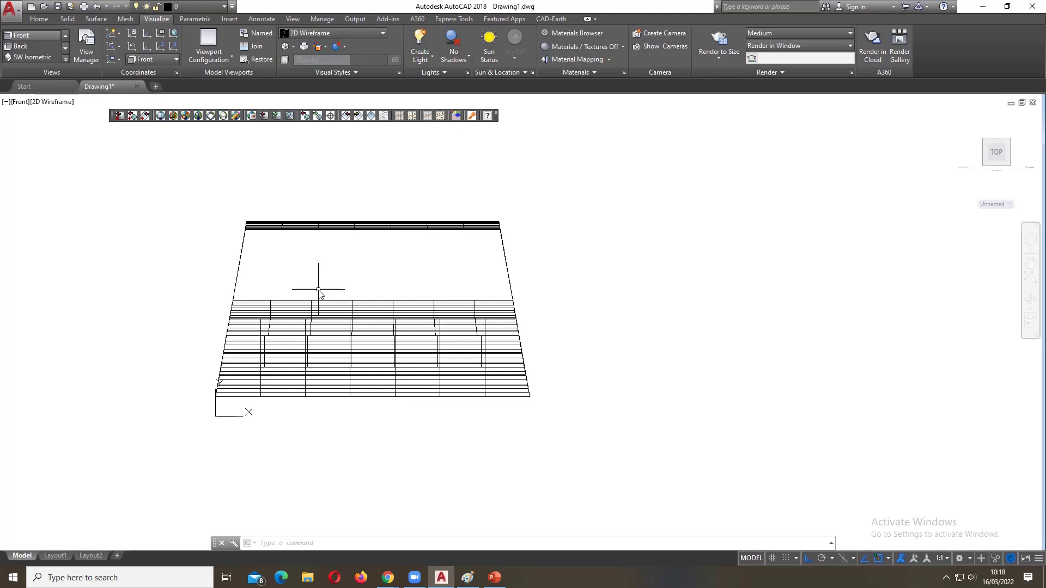
left_click(63, 57)
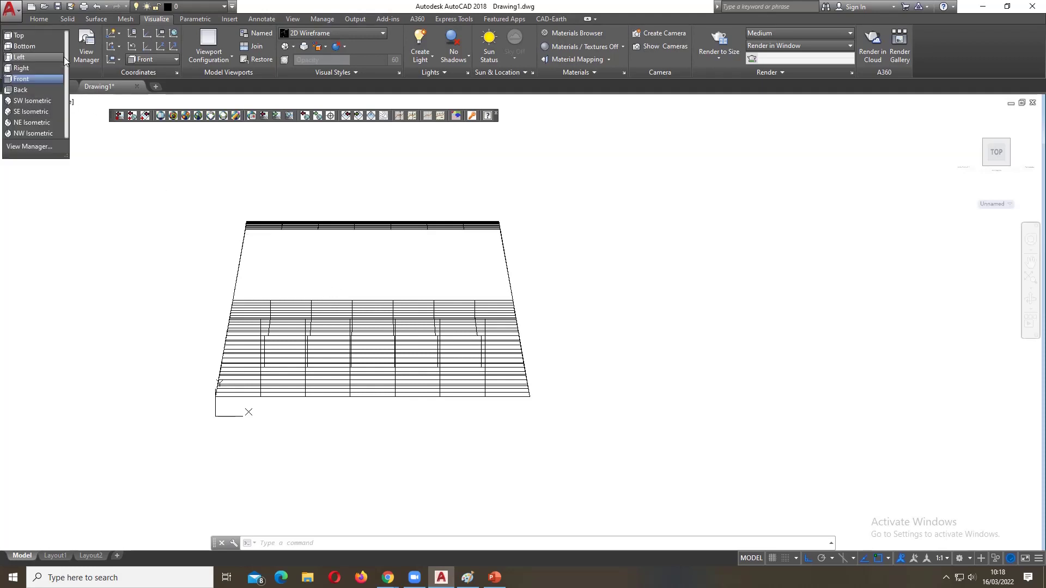
left_click(35, 57)
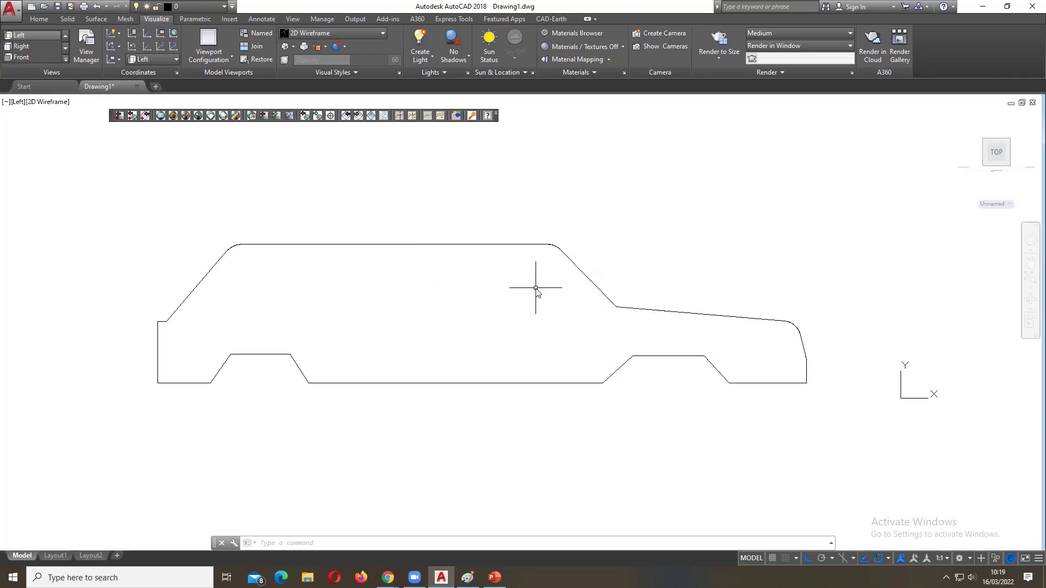
type("o")
key("Return")
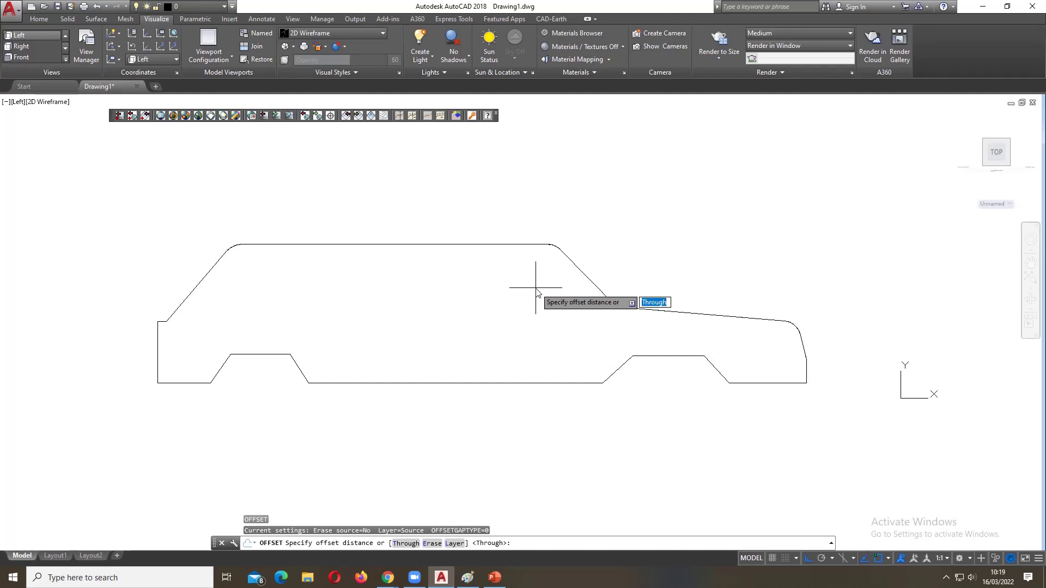
type("5")
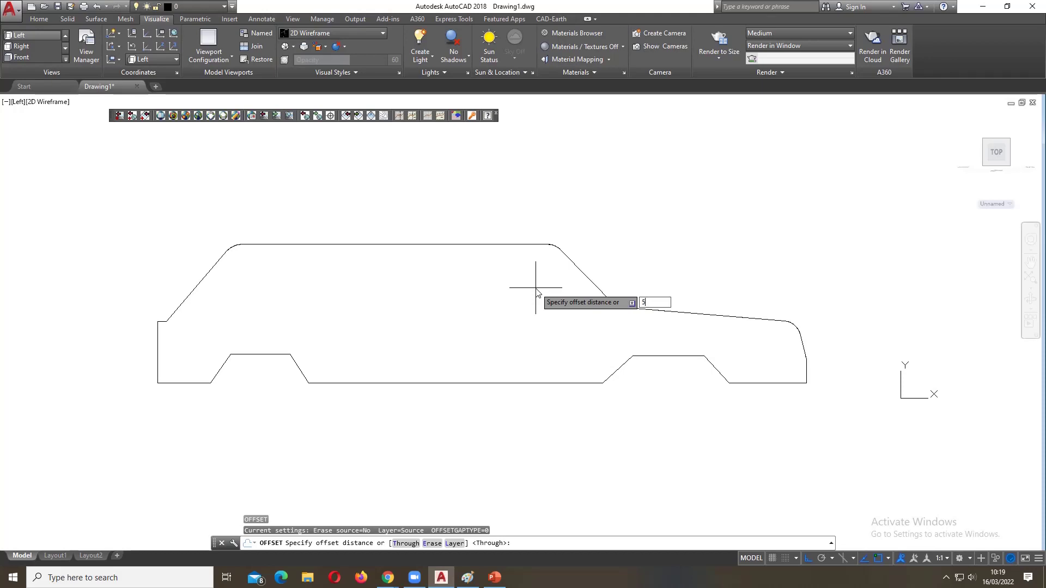
key("Return")
left_click(577, 264)
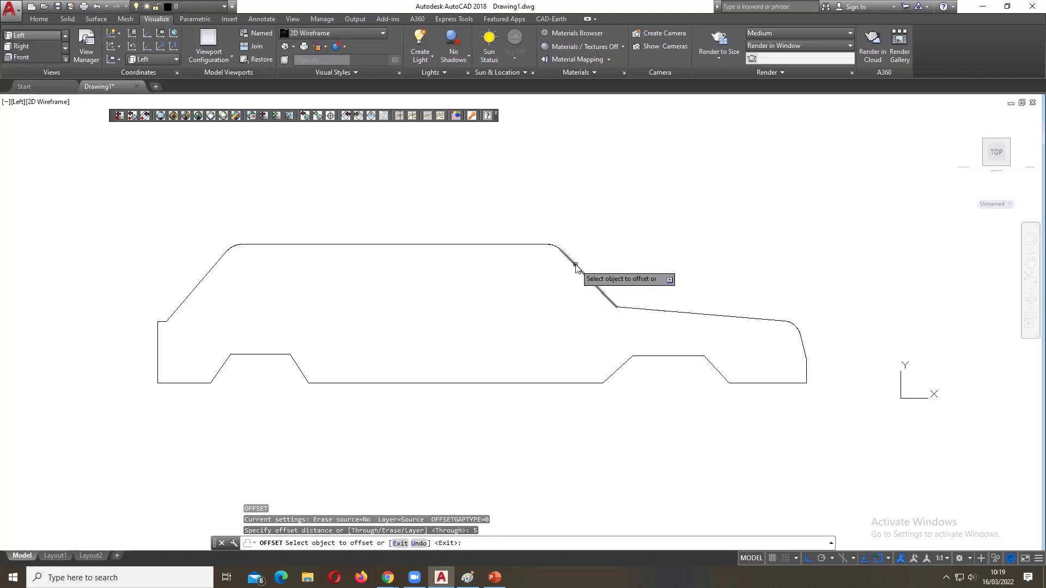
left_click(550, 271)
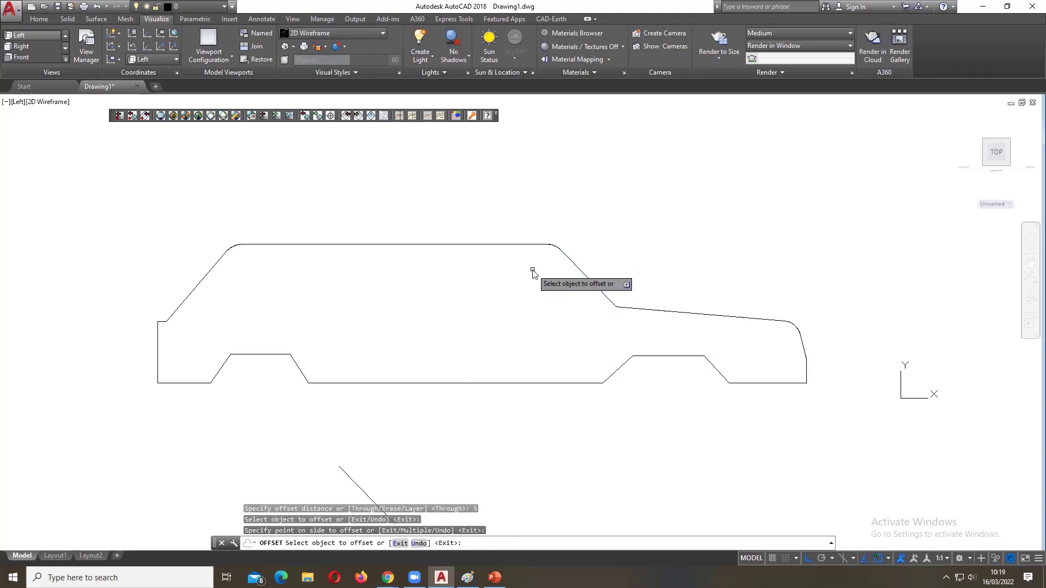
key("Escape")
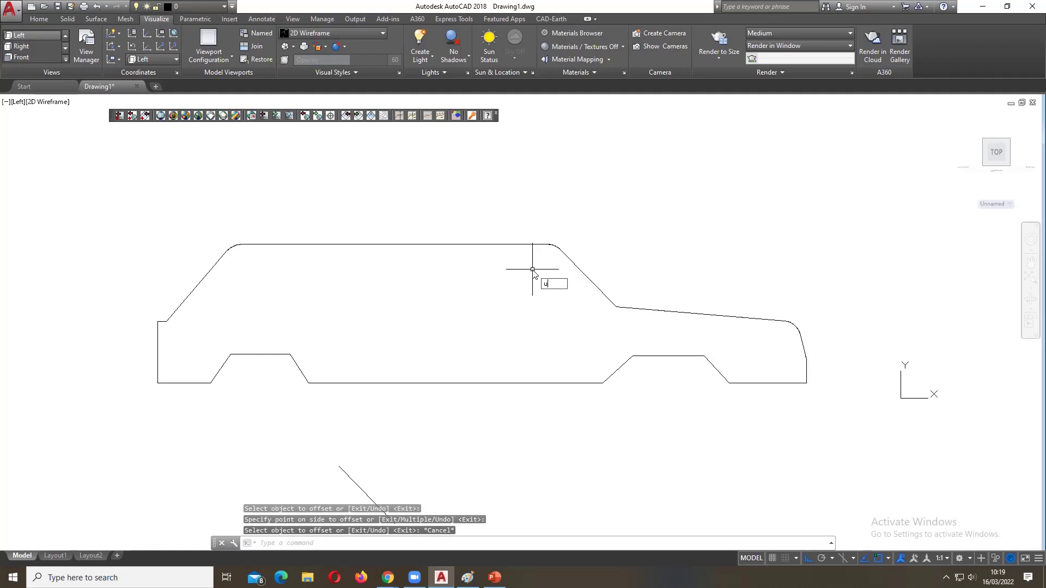
type("u")
key("Return")
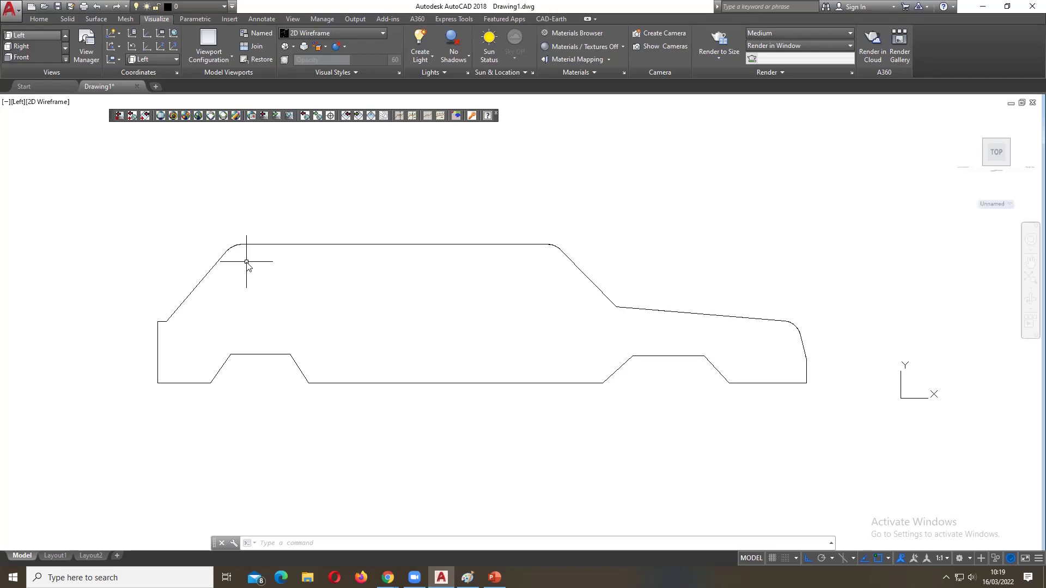
Step: Draw the front side window outline with a sloping edge, bottom, vertical side and top edge
key("Return")
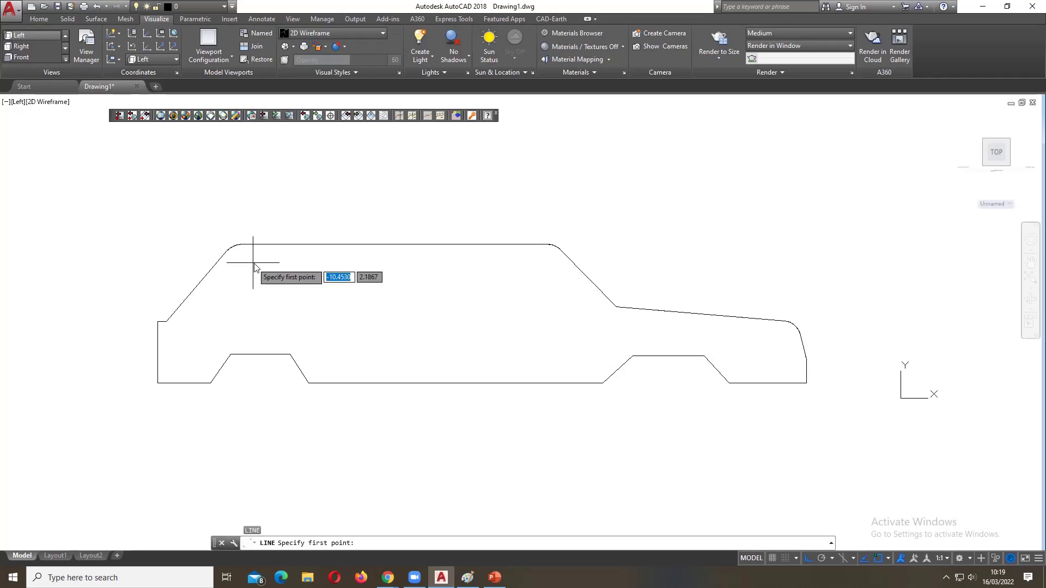
left_click(555, 246)
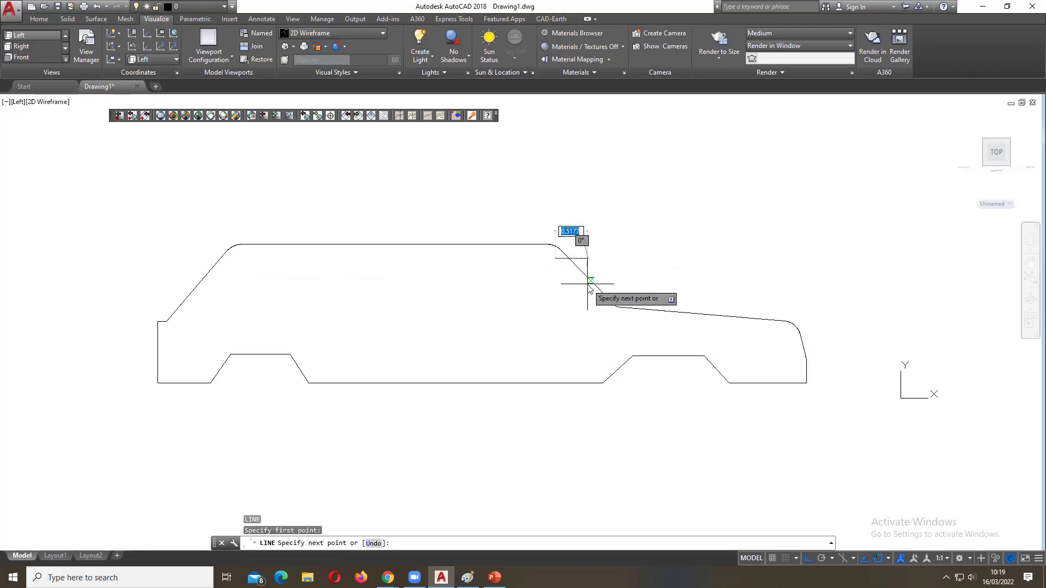
key("F8")
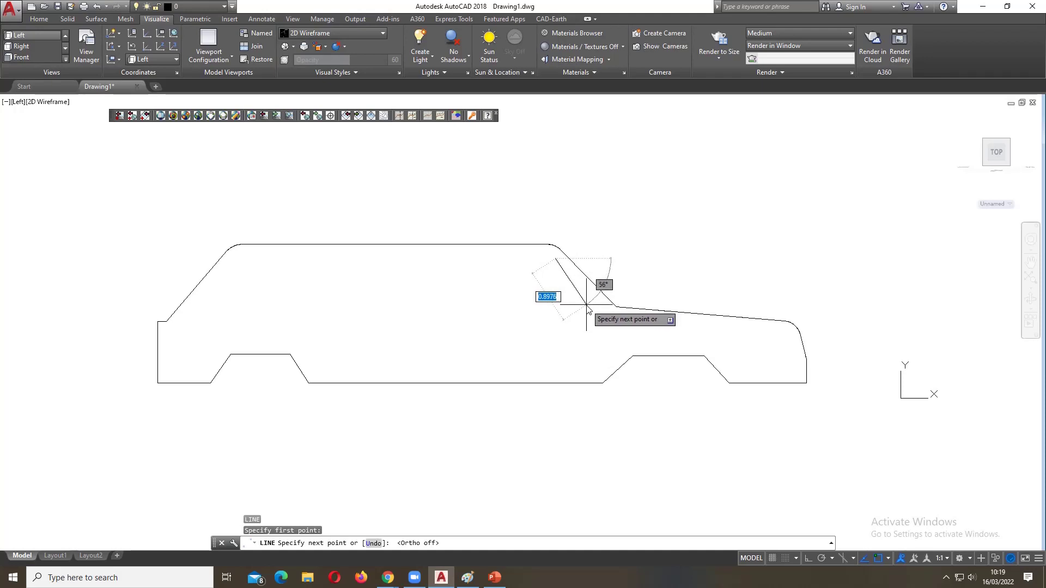
left_click(586, 305)
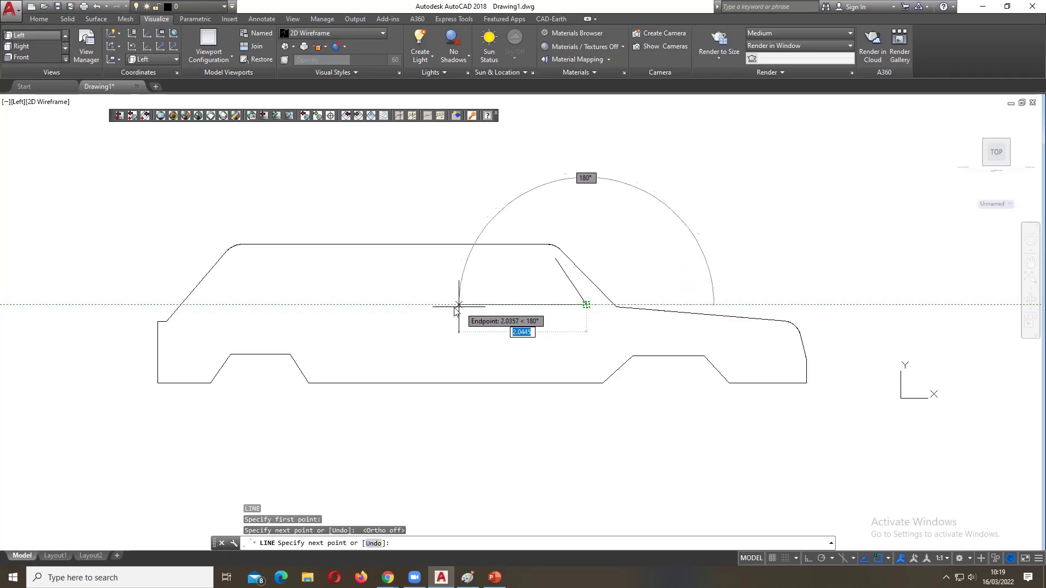
left_click(449, 305)
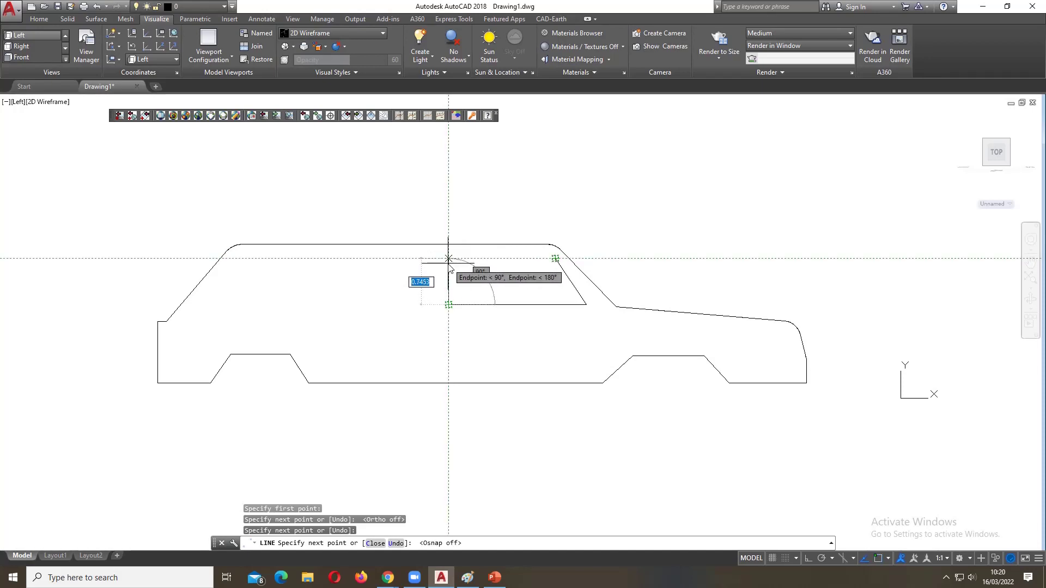
left_click(449, 258)
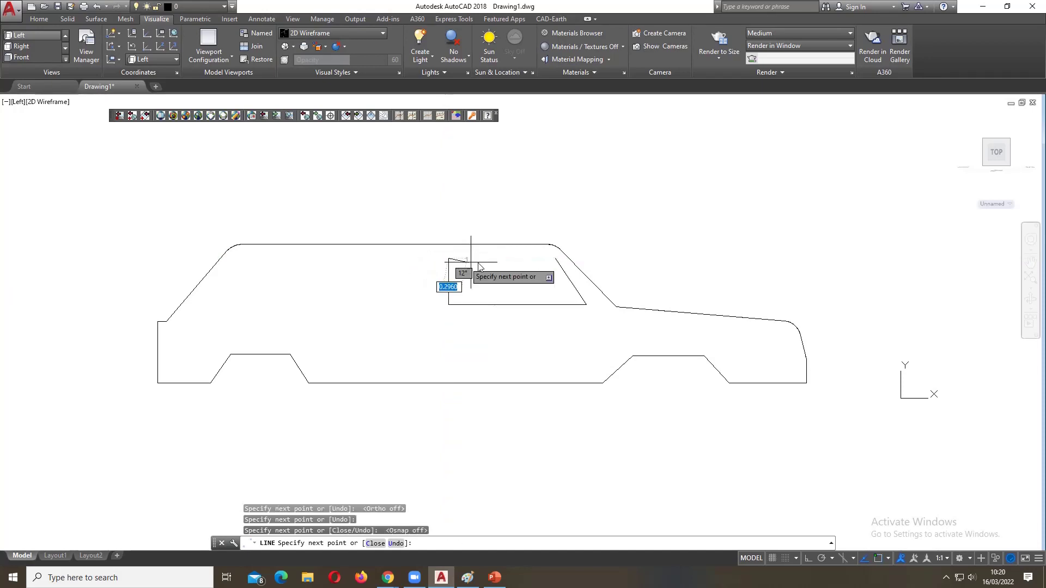
left_click(556, 260)
key("Return")
type("l")
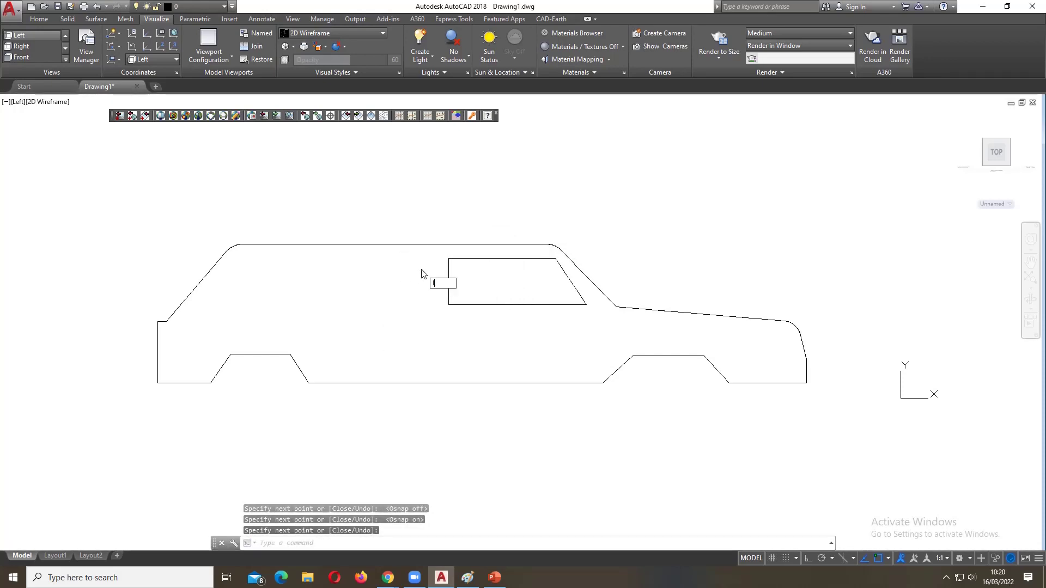
key("Return")
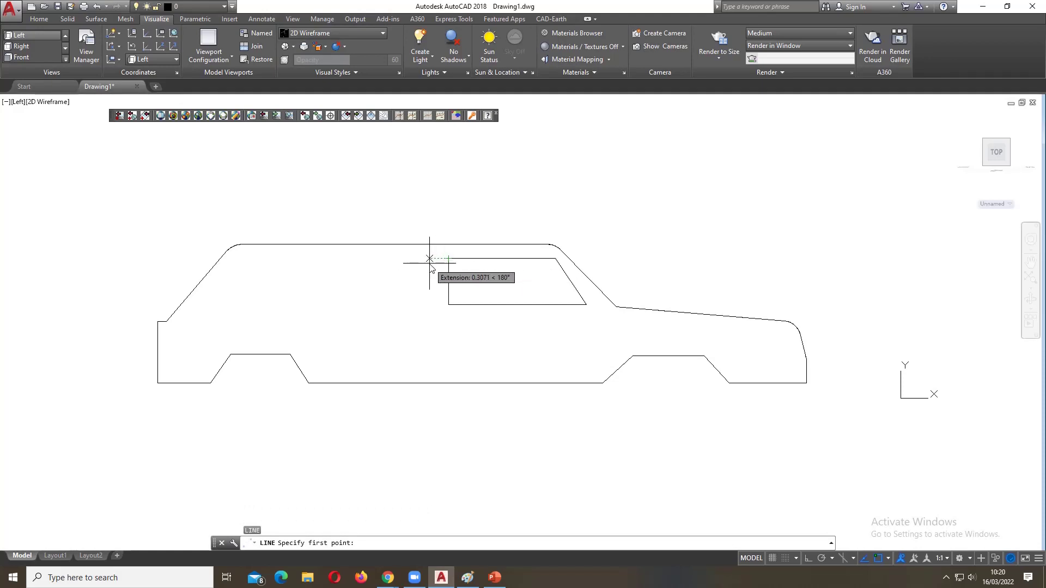
Step: Draw the four-sided middle window outline with Ortho on, closing it with C
left_click(432, 259)
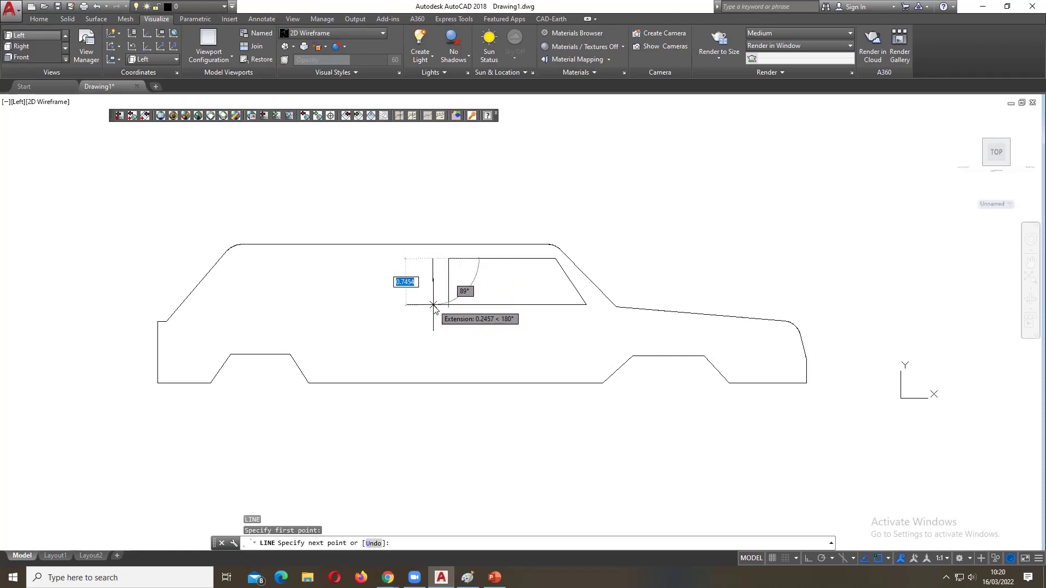
left_click(433, 306)
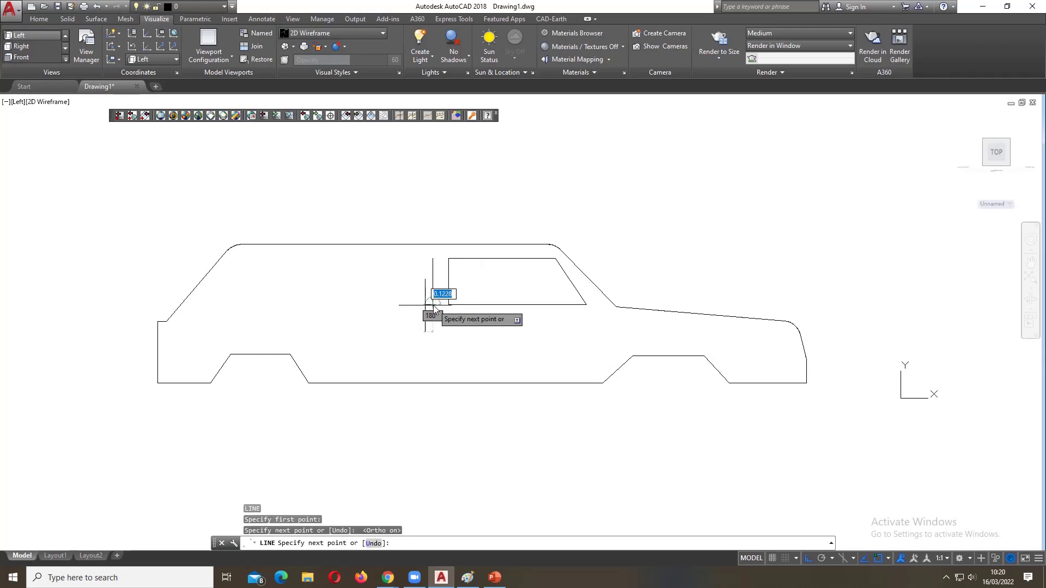
key("F8")
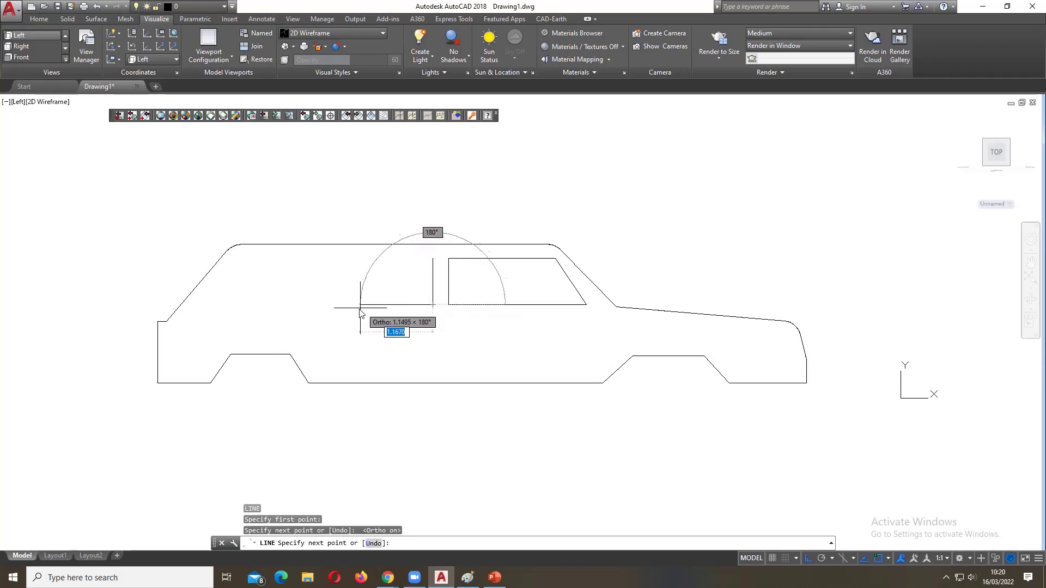
left_click(328, 306)
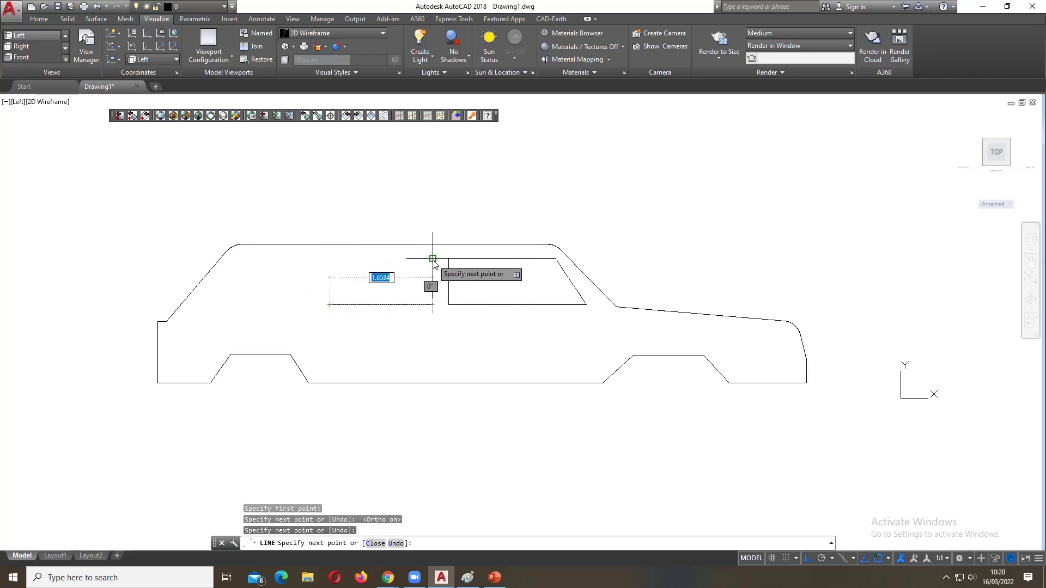
left_click(348, 260)
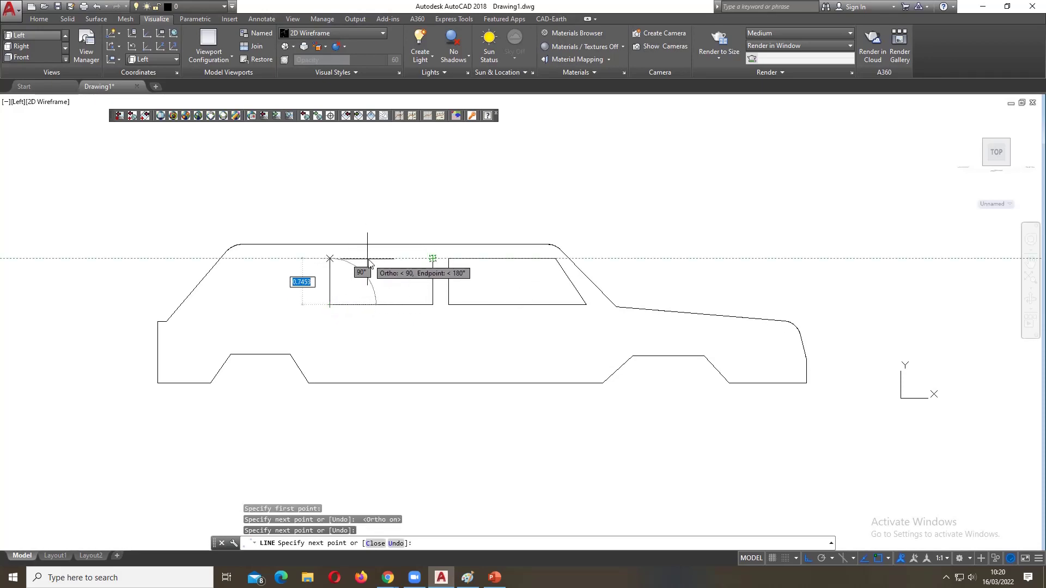
left_click(433, 259)
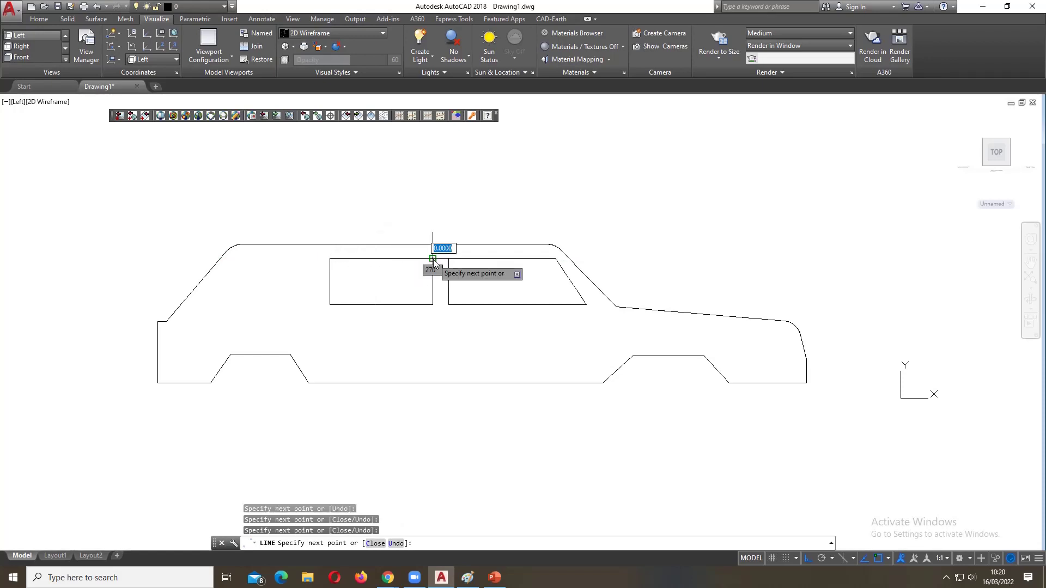
type("c")
key("Return")
key("Return")
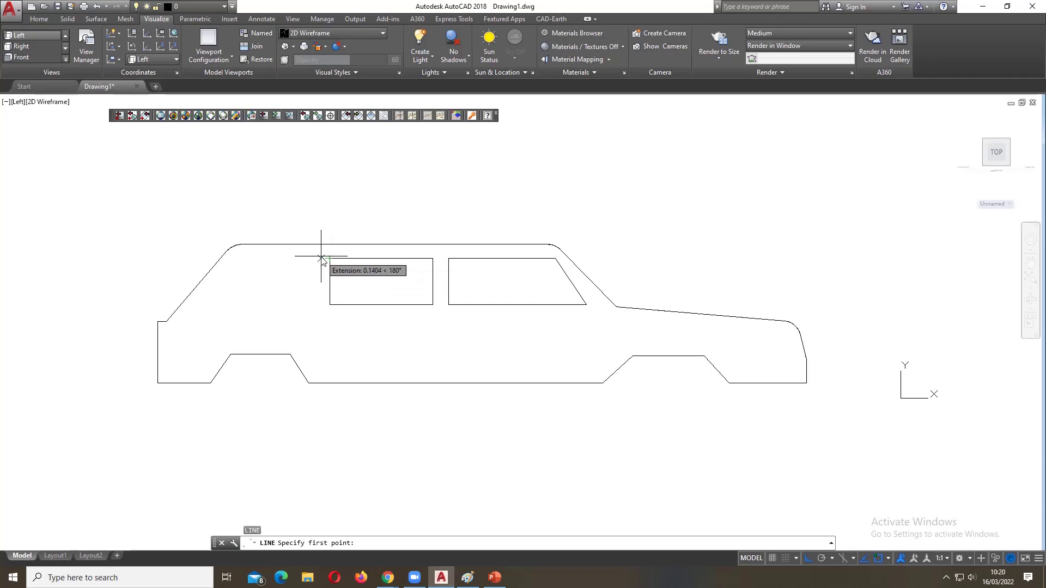
Step: Draw the third window outline with straight right and bottom edges and a slanted back edge
left_click(322, 258)
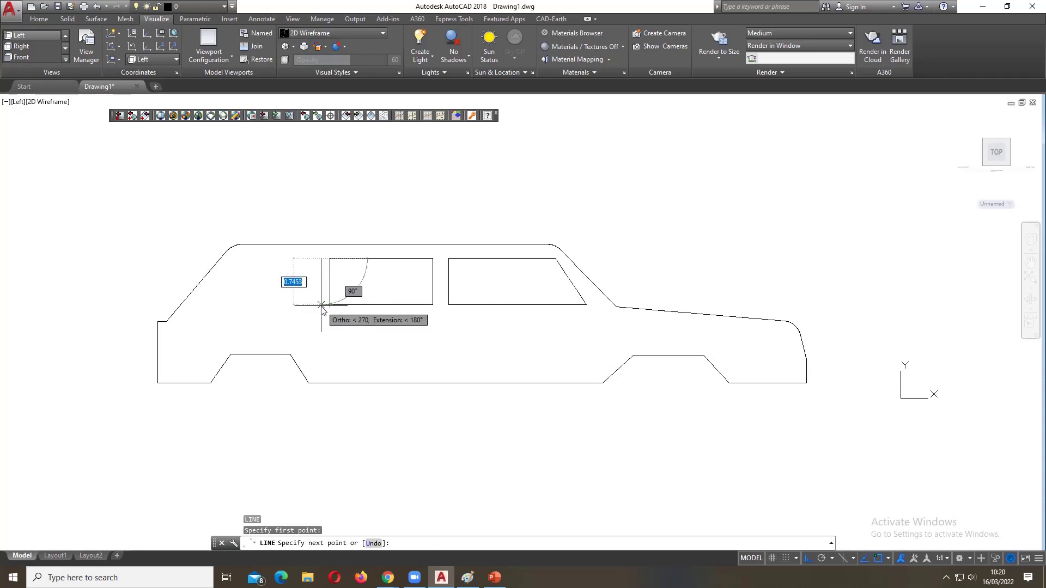
left_click(322, 305)
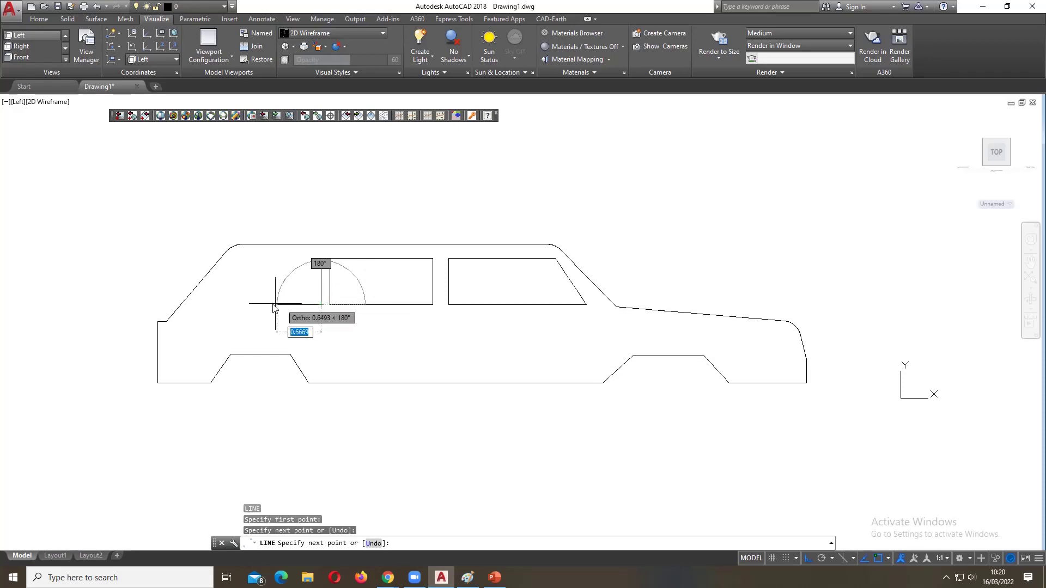
left_click(216, 305)
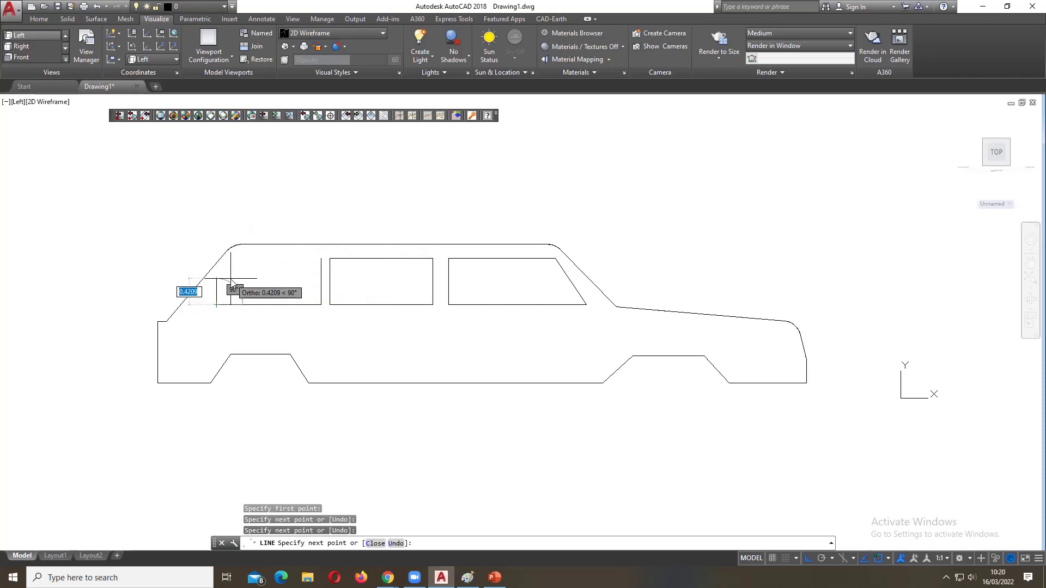
key("F8")
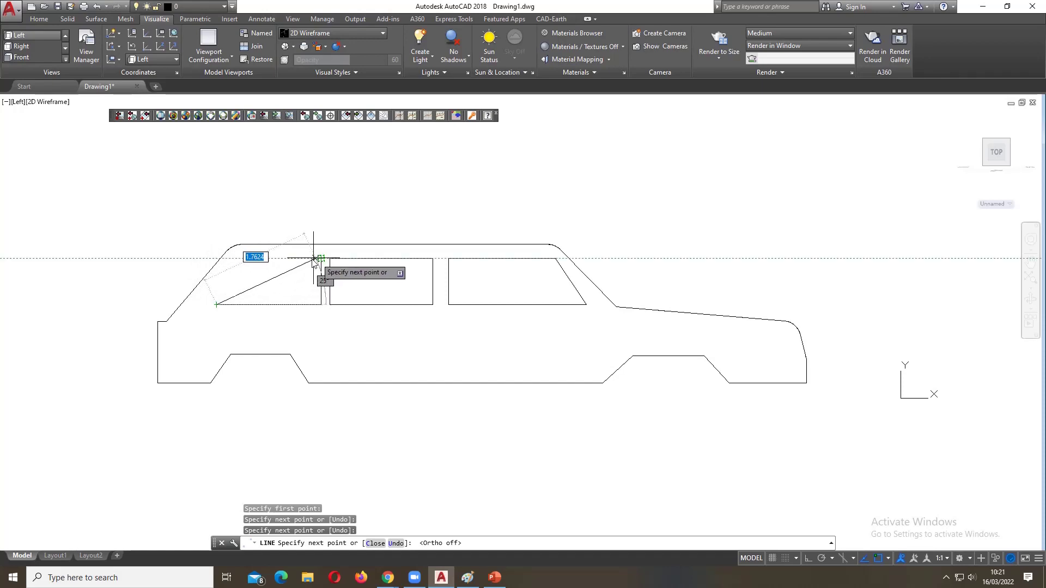
left_click(239, 259)
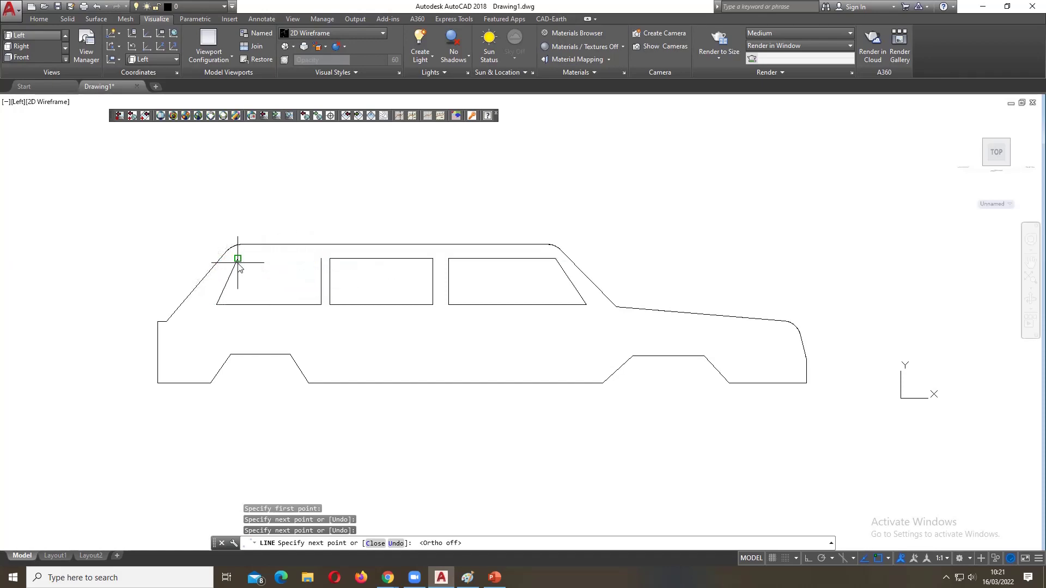
left_click(322, 260)
key("Return")
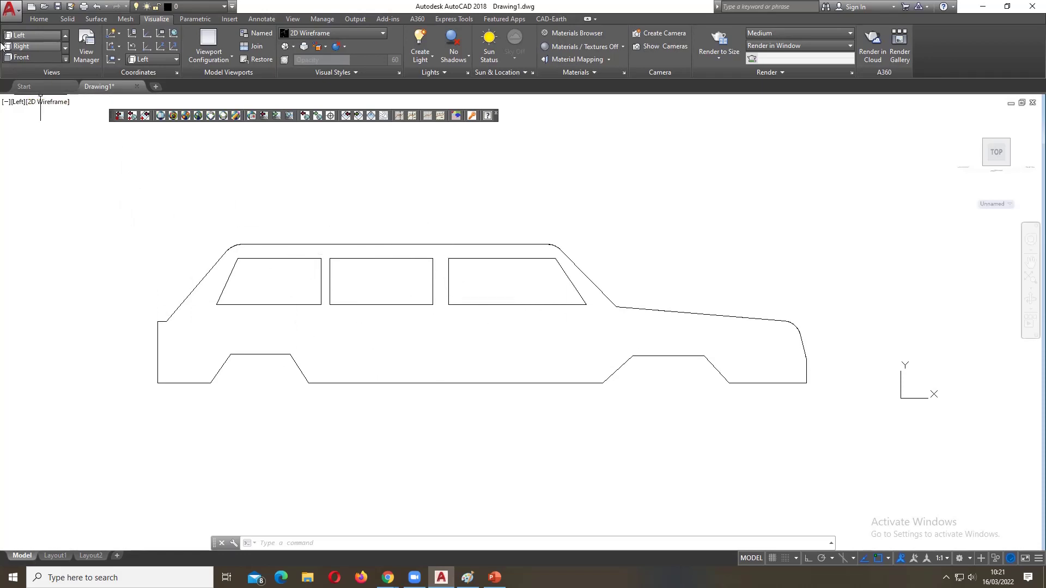
Step: Switch to the Front preset view and zoom to inspect the car's end profile
left_click(64, 57)
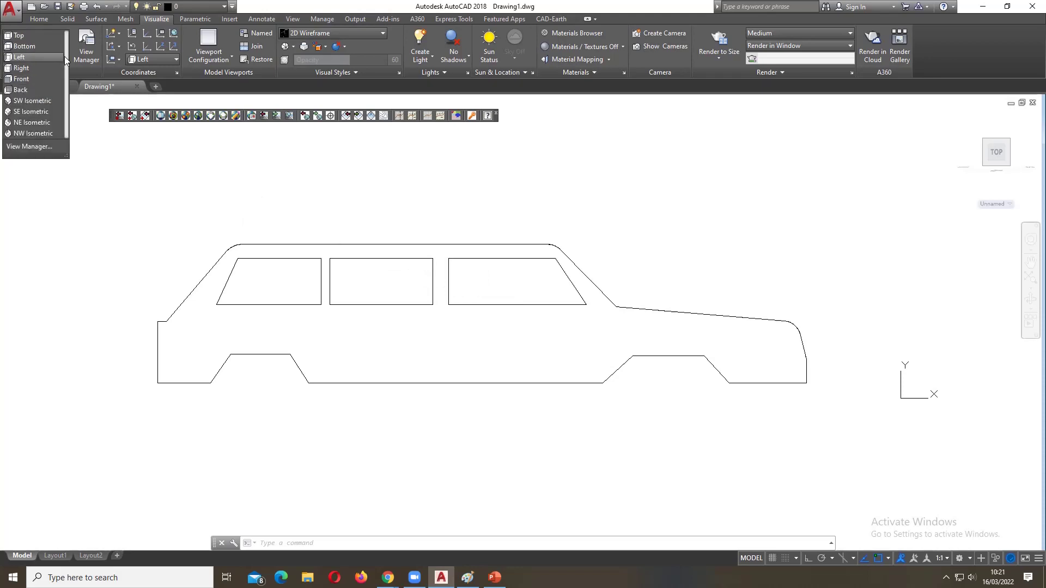
left_click(31, 80)
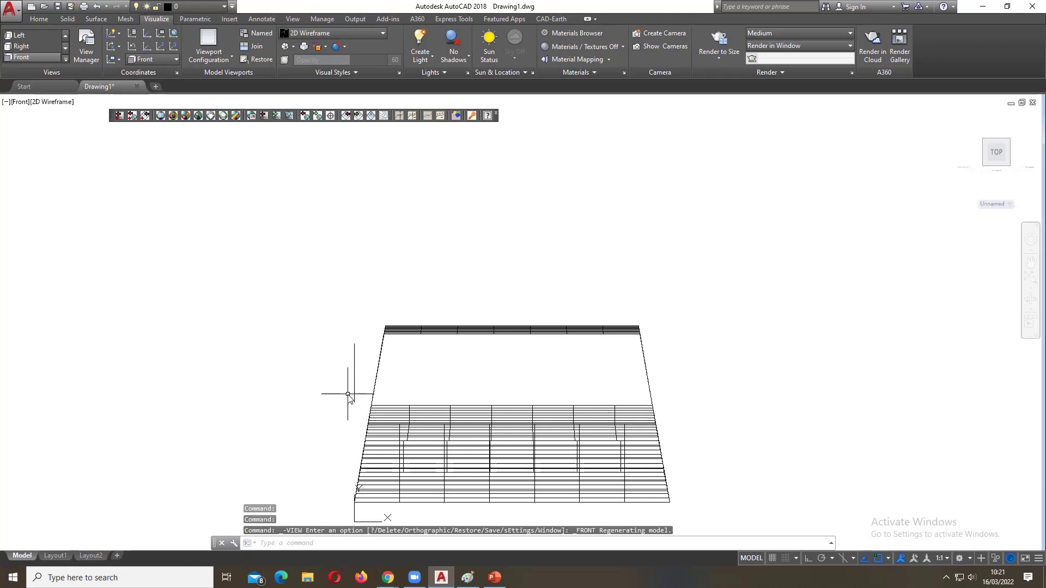
scroll(348, 394, "up", 4)
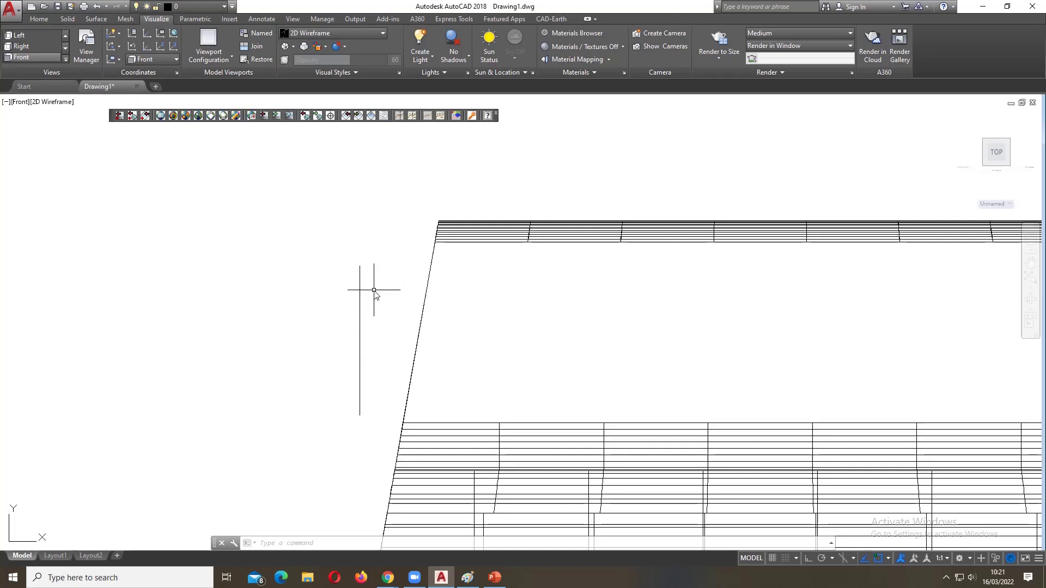
type("RO")
key("Escape")
key("Escape")
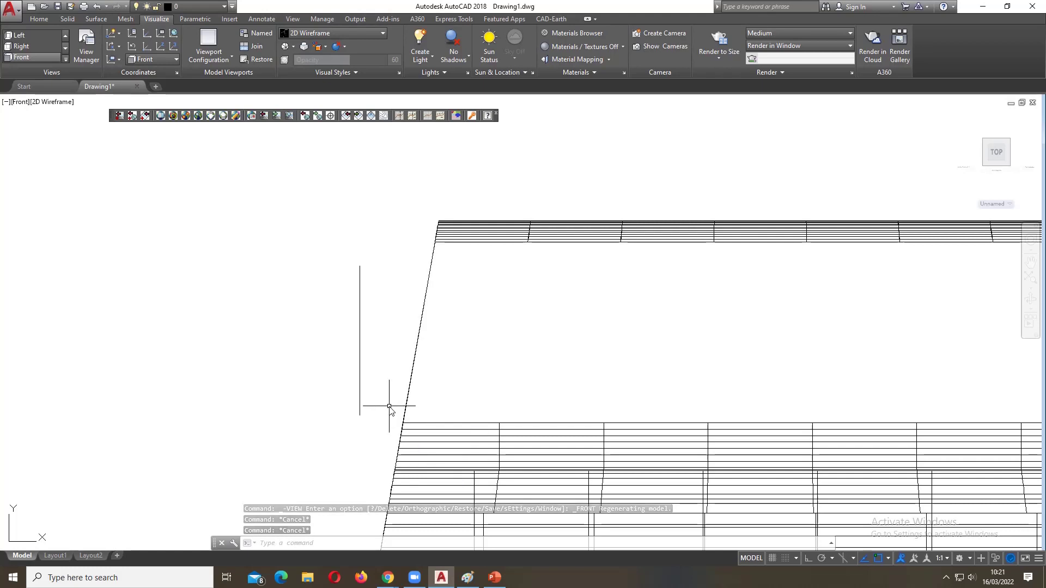
scroll(381, 398, "down", 2)
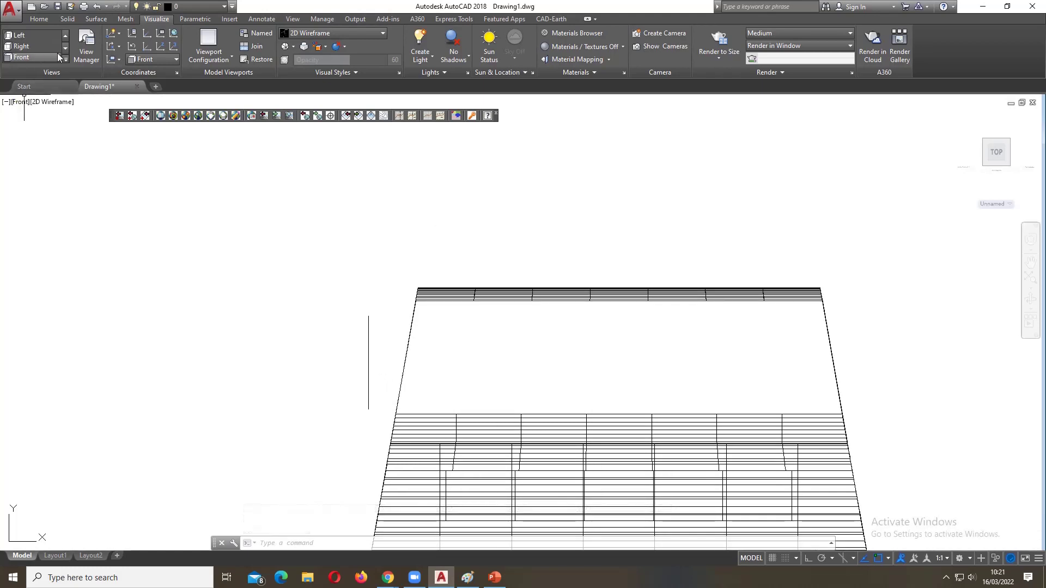
left_click(64, 56)
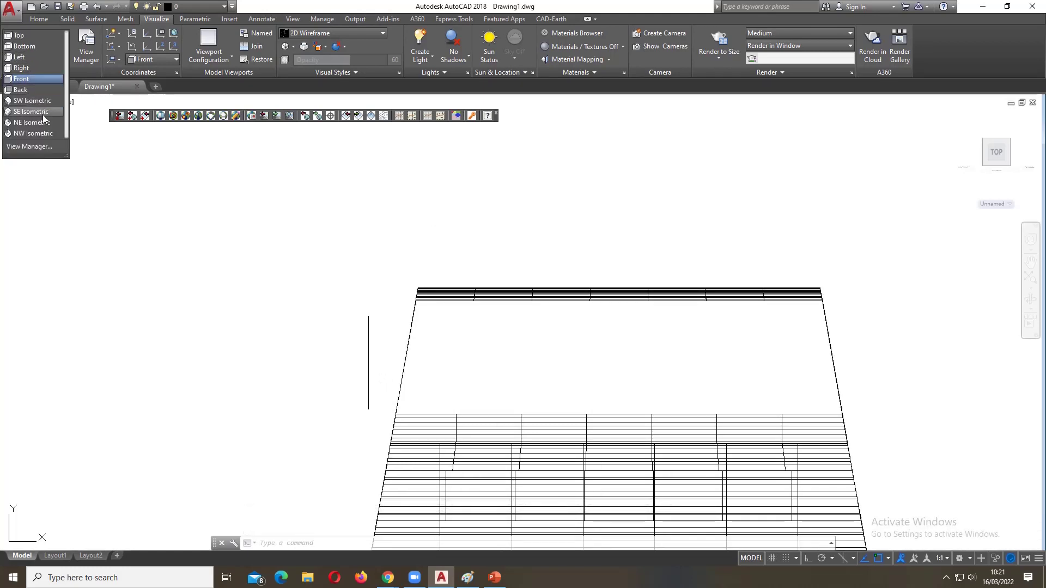
Step: Try SE Isometric, then settle on the NW Isometric preset view of the car
left_click(43, 114)
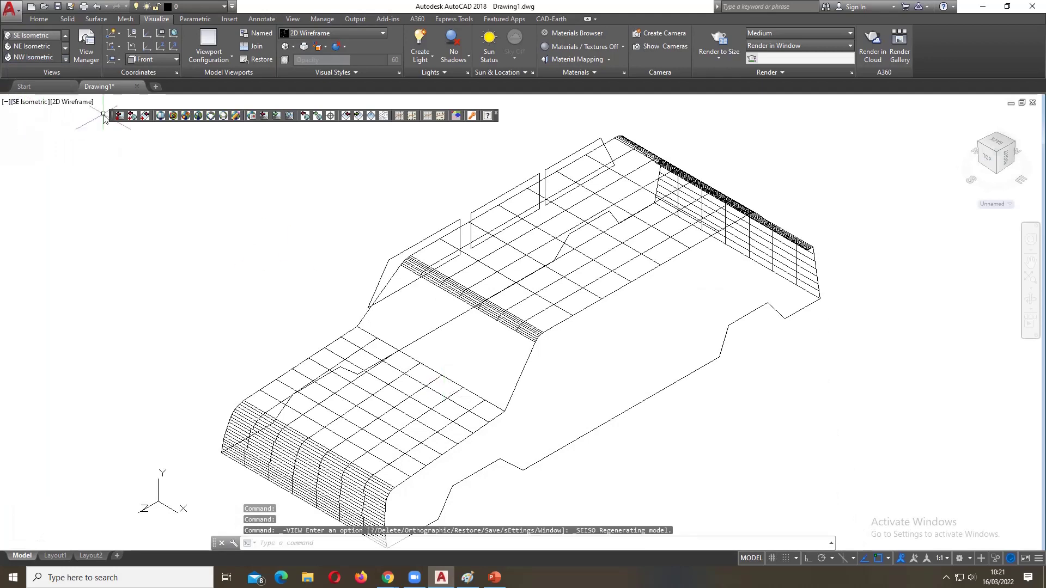
left_click(63, 58)
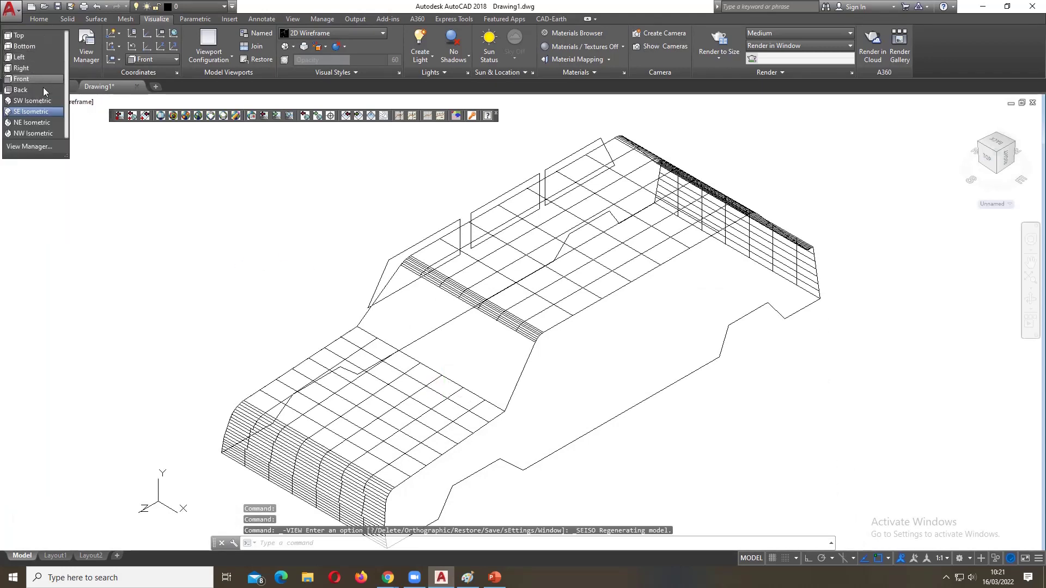
left_click(37, 133)
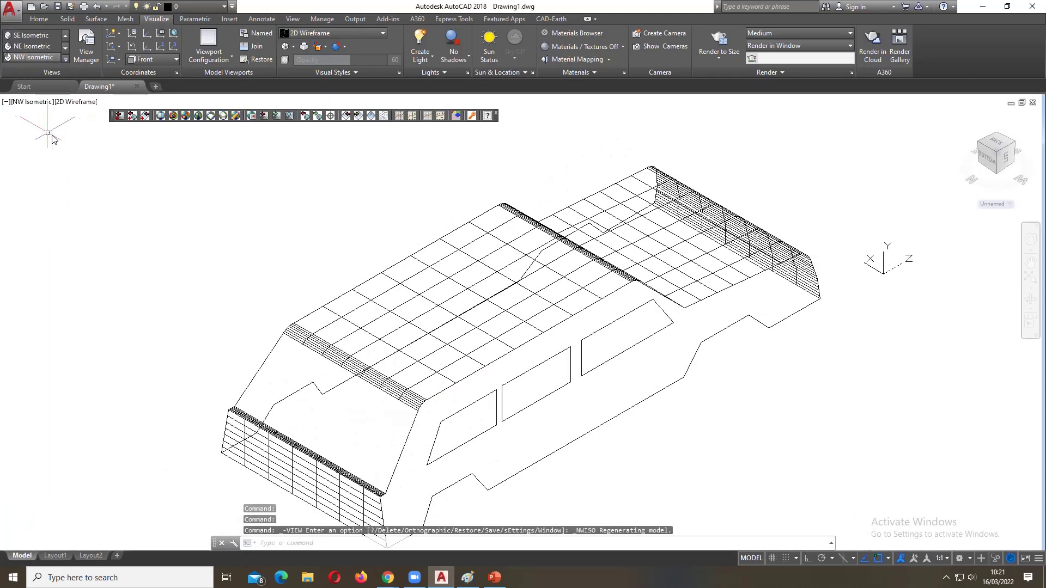
scroll(404, 393, "down", 1)
scroll(441, 420, "up", 1)
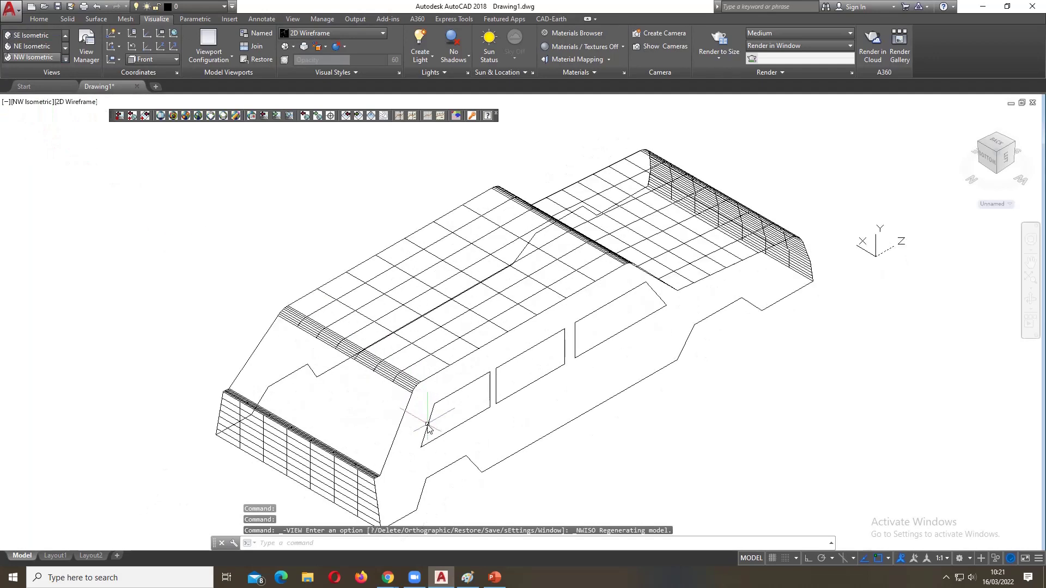
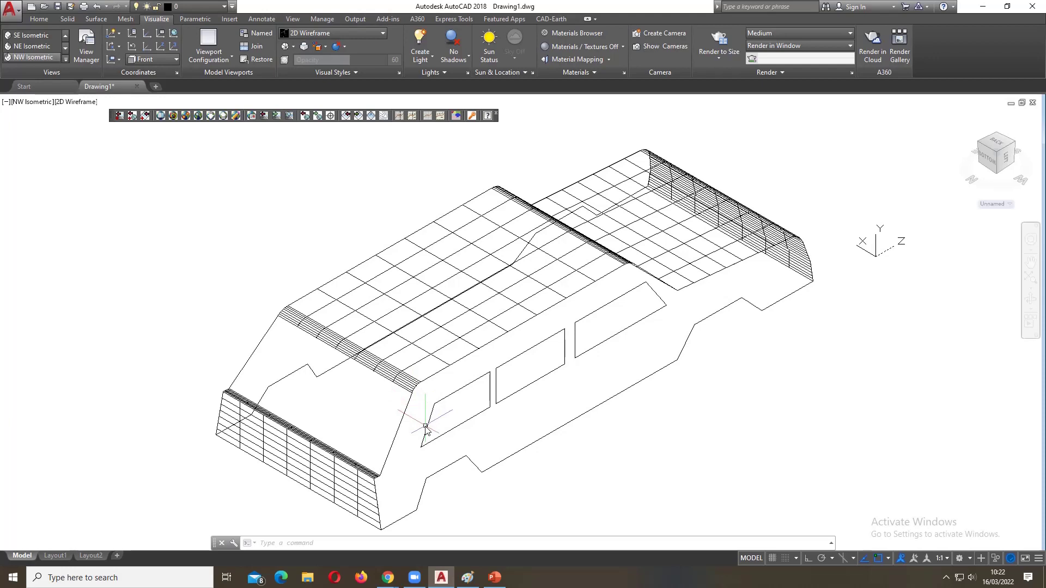
Step: Zoom the wireframe estate car view and list the Visualize tab's preset views
scroll(427, 430, "down", 2)
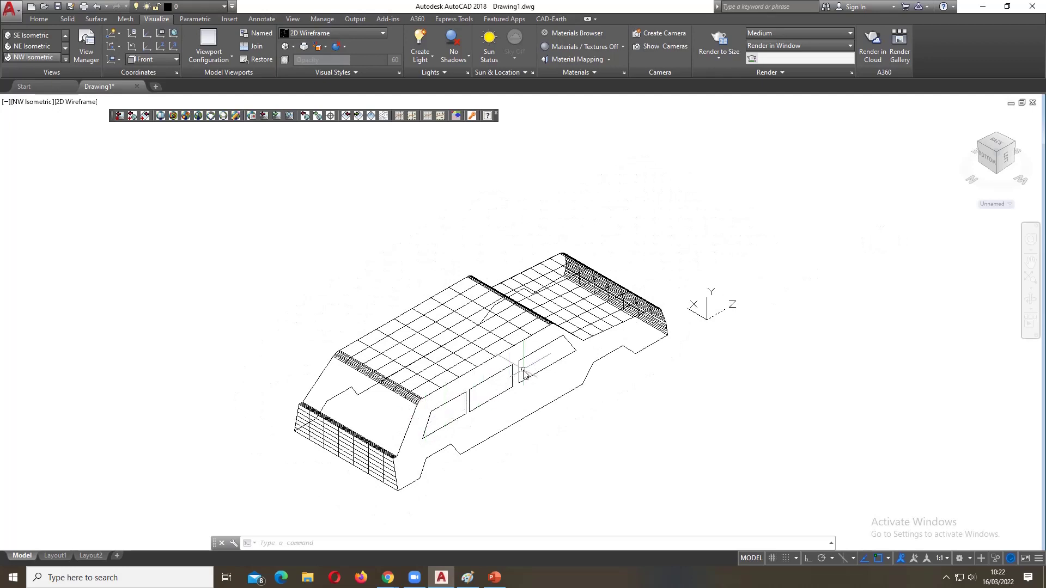
scroll(526, 372, "up", 2)
scroll(533, 371, "down", 2)
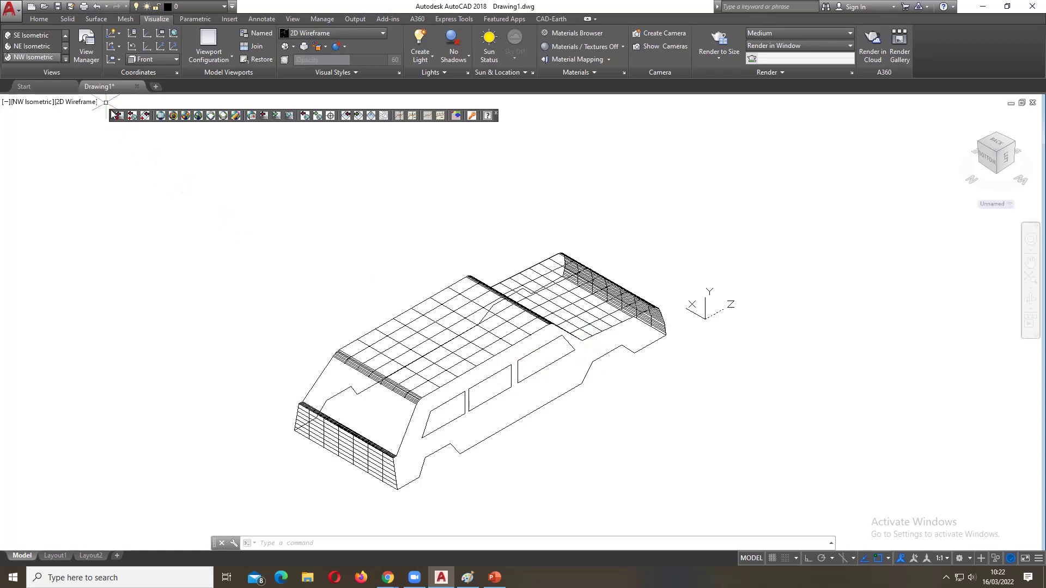
left_click(65, 57)
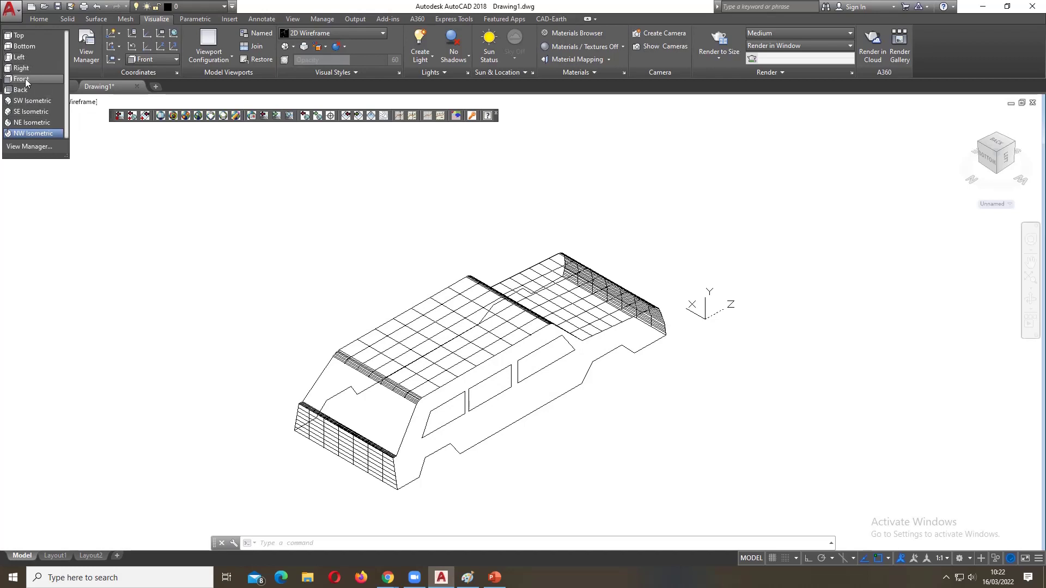
Step: In Front view, move the twelve side-window edges onto the car body's edge endpoint
left_click(28, 80)
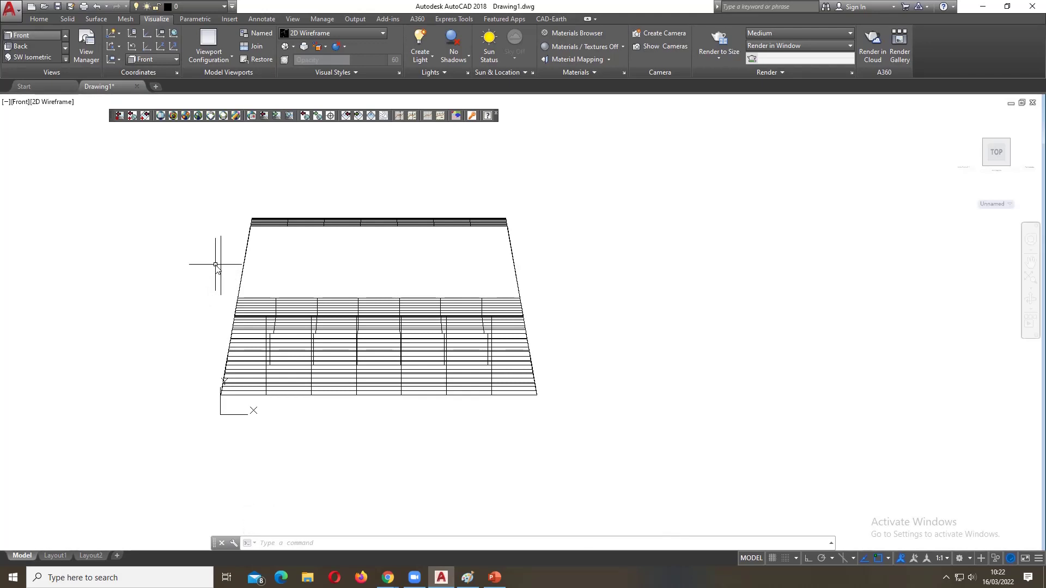
type("m")
key("Return")
left_click(229, 210)
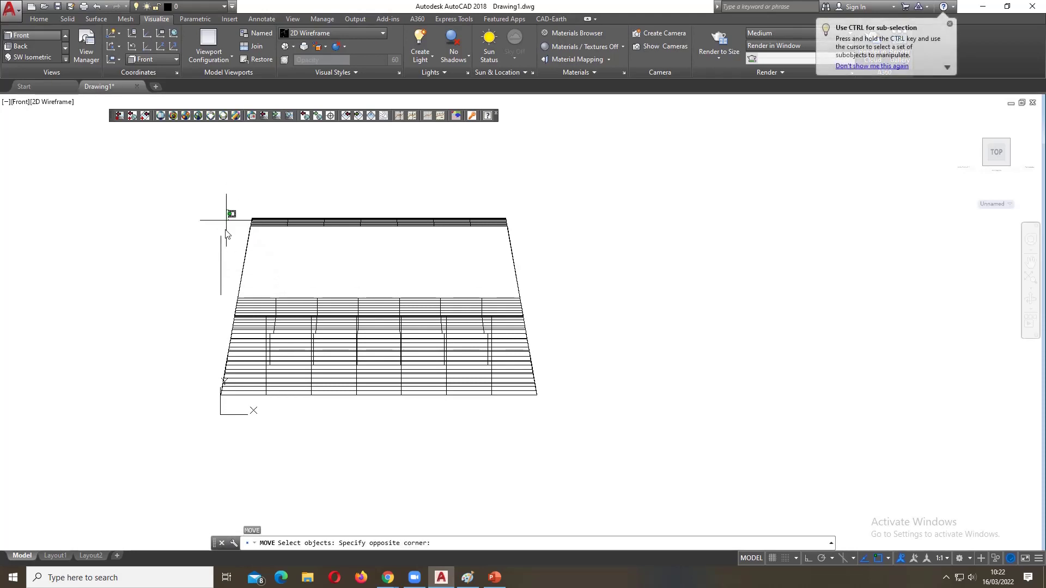
left_click(198, 305)
key("Return")
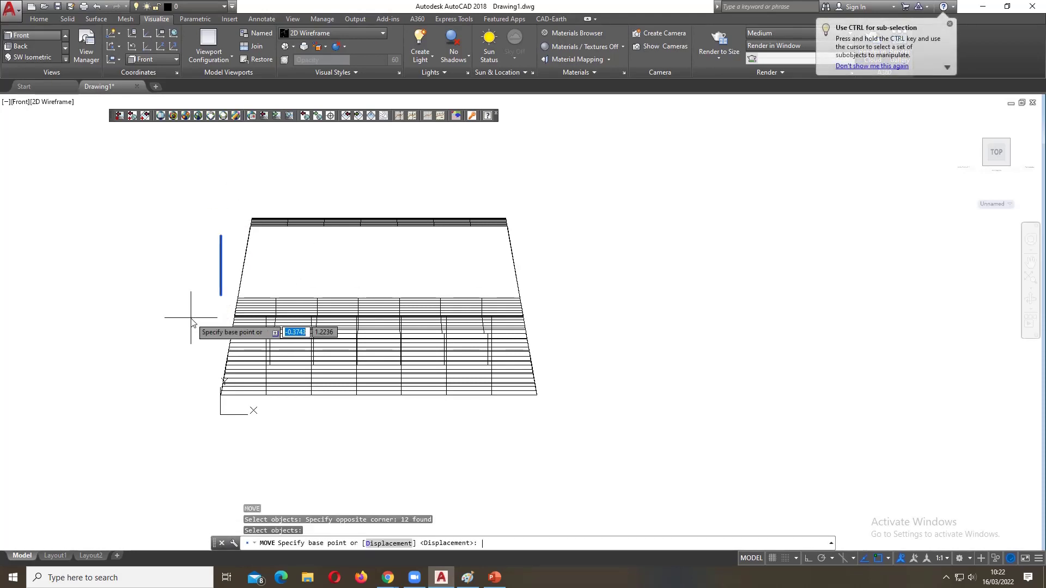
left_click(221, 295)
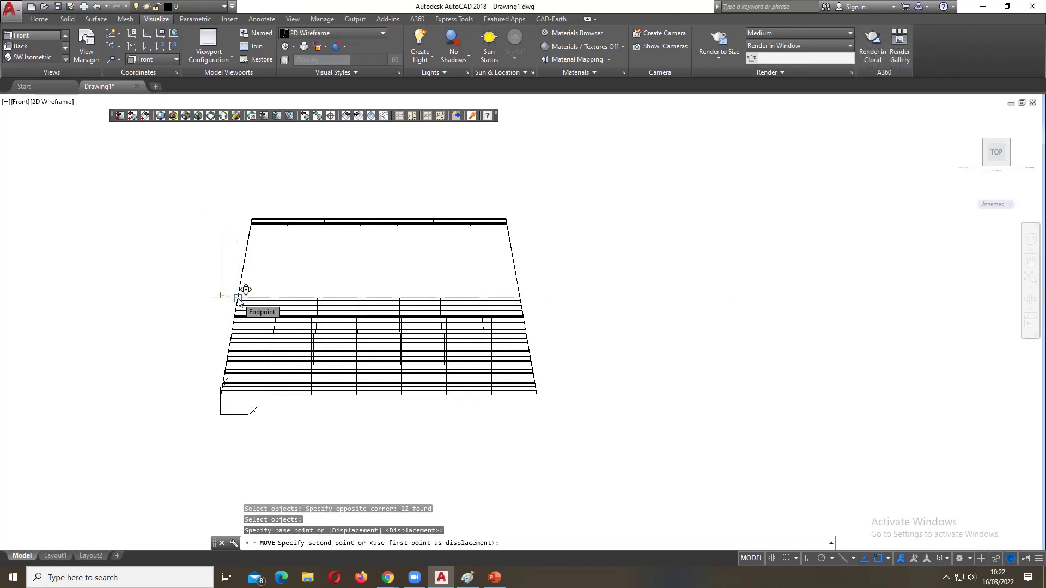
left_click(238, 298)
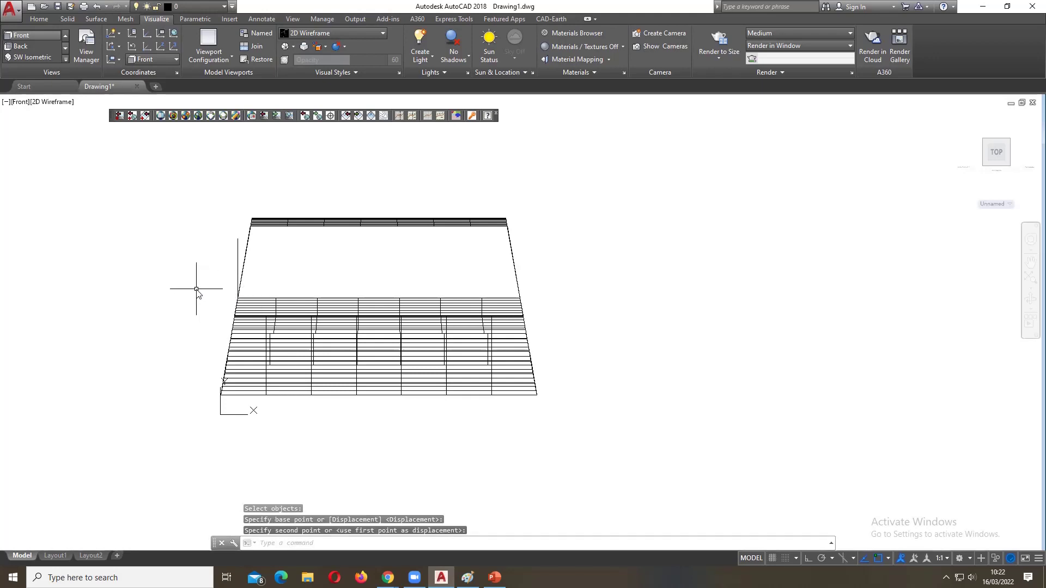
left_click(65, 60)
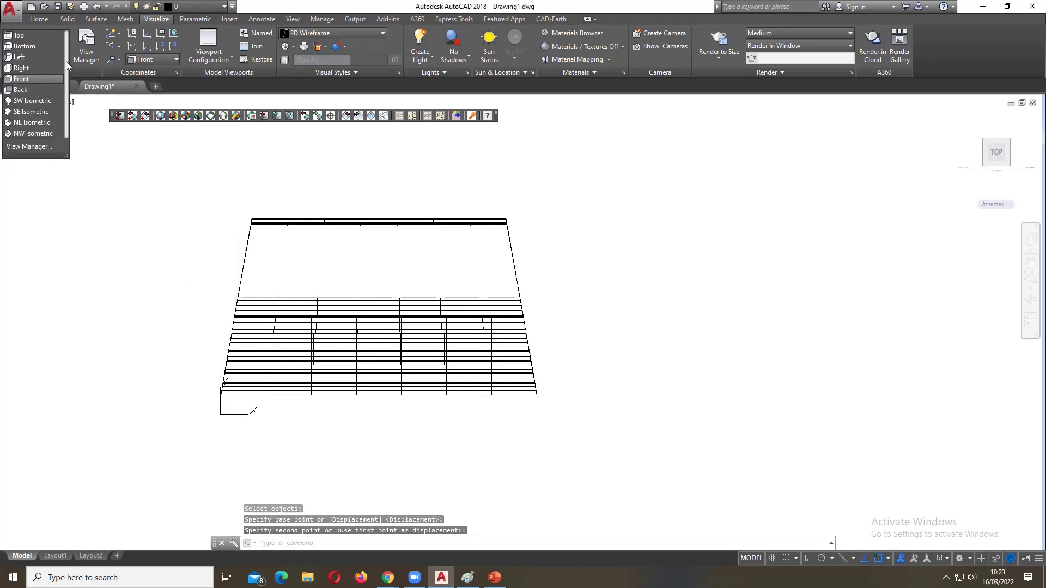
Step: Check the car from NE Isometric, then return to the NW Isometric view
left_click(42, 125)
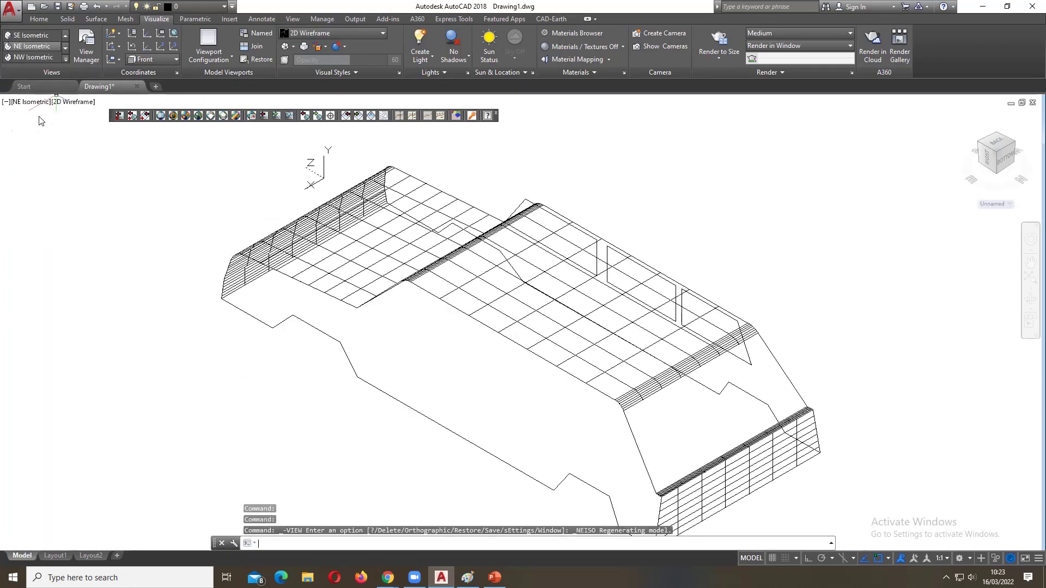
left_click(64, 60)
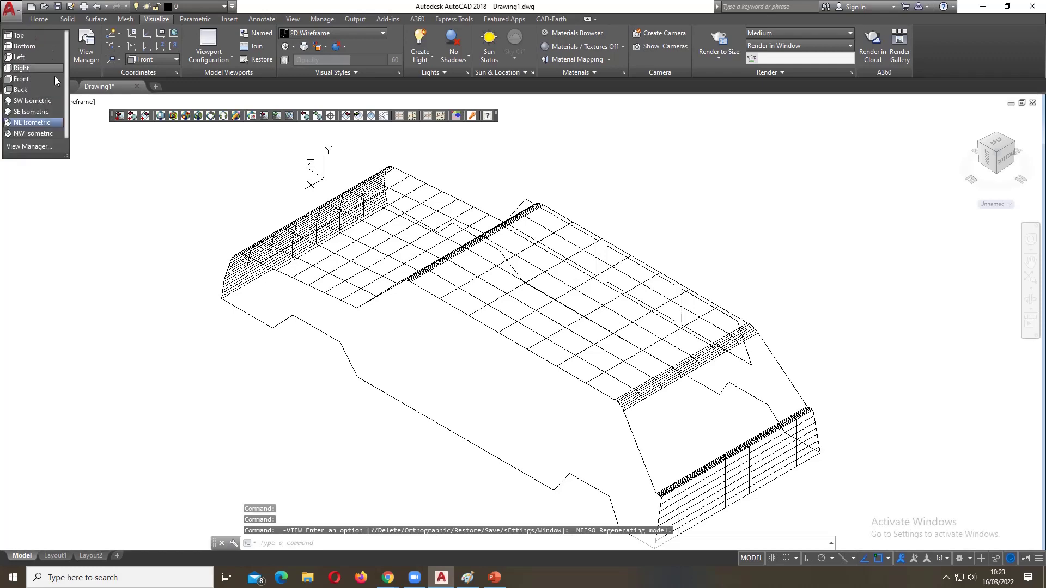
left_click(42, 134)
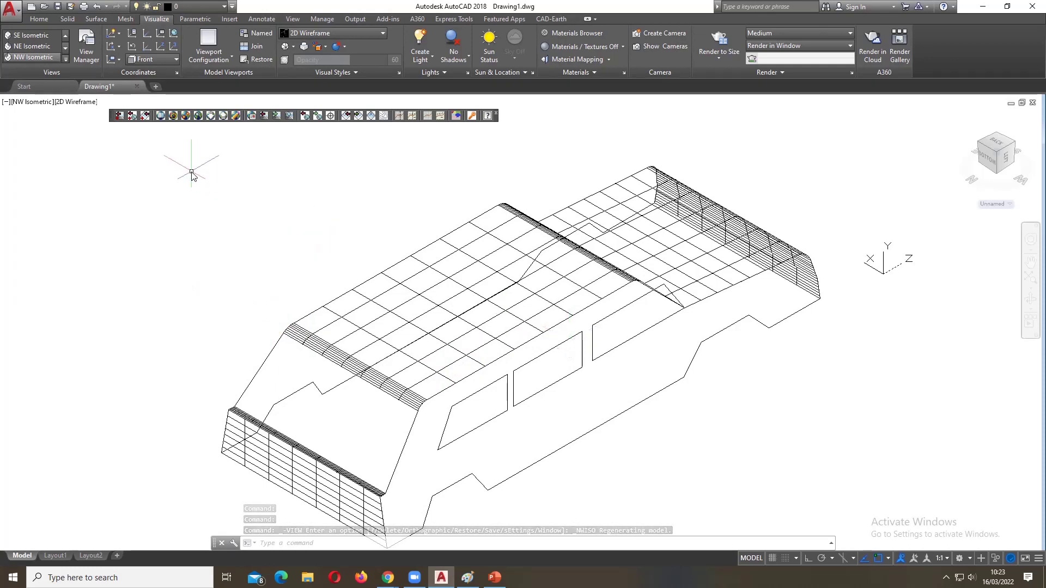
left_click(65, 59)
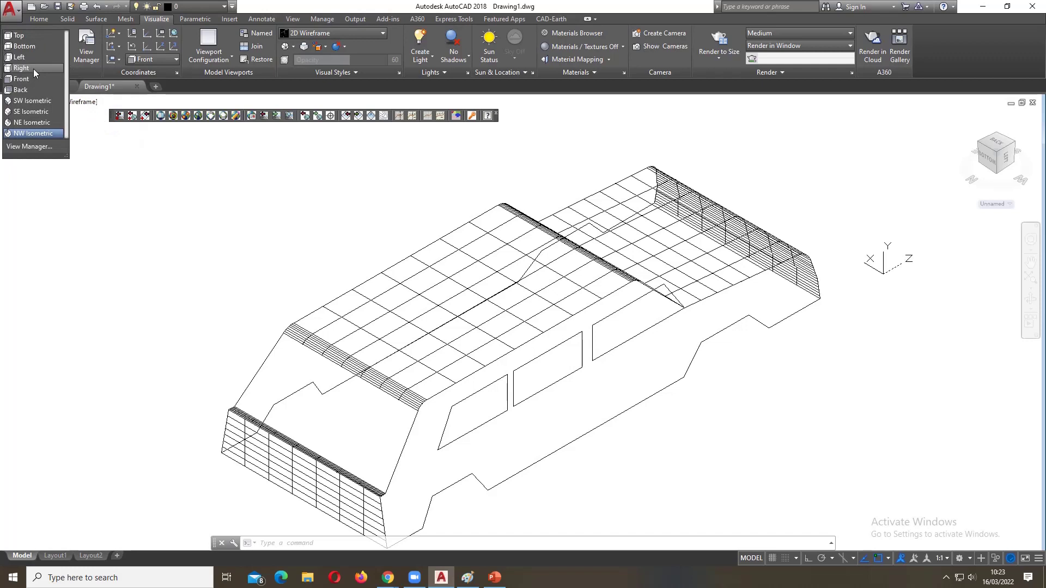
Step: In Left view, shift all three window outlines slightly toward the car's front
left_click(29, 58)
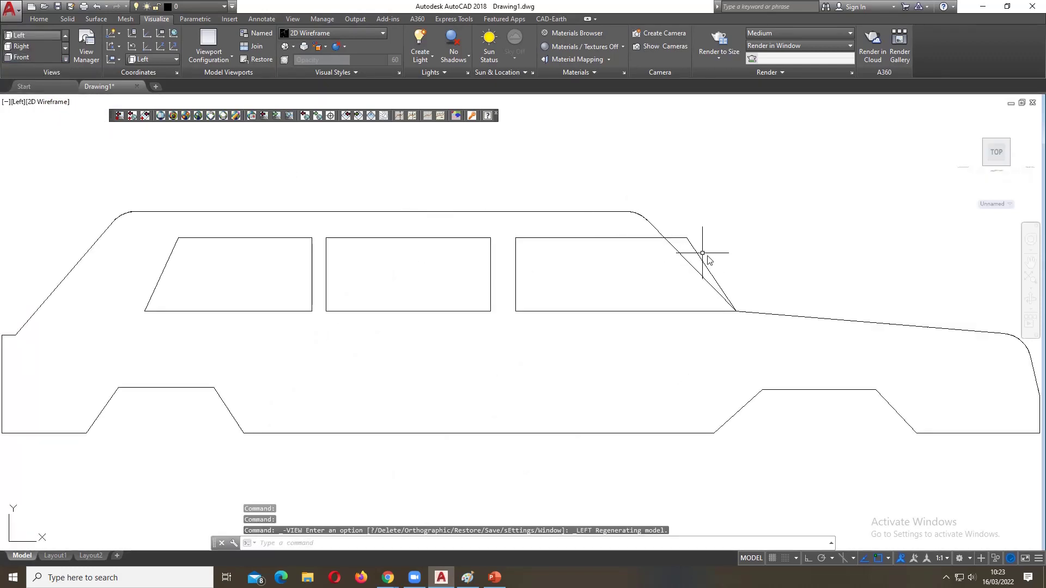
type("m")
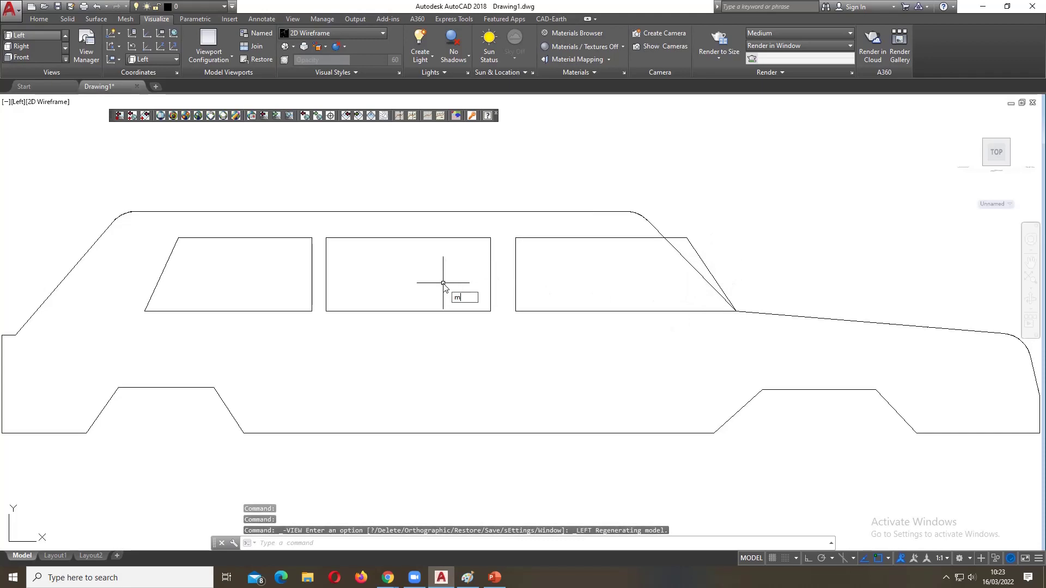
key("Return")
left_click(709, 231)
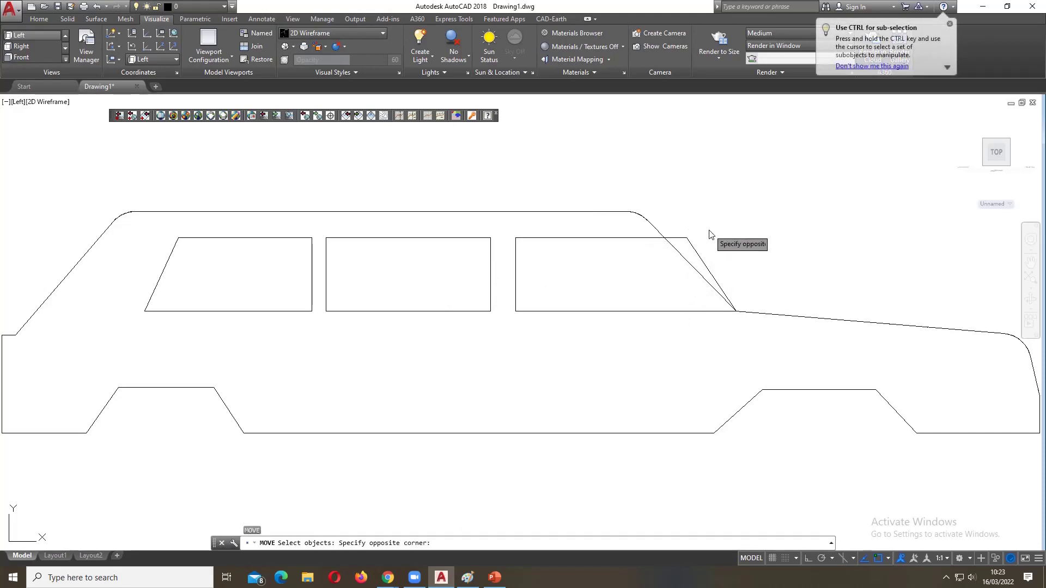
left_click(681, 243)
left_click(574, 293)
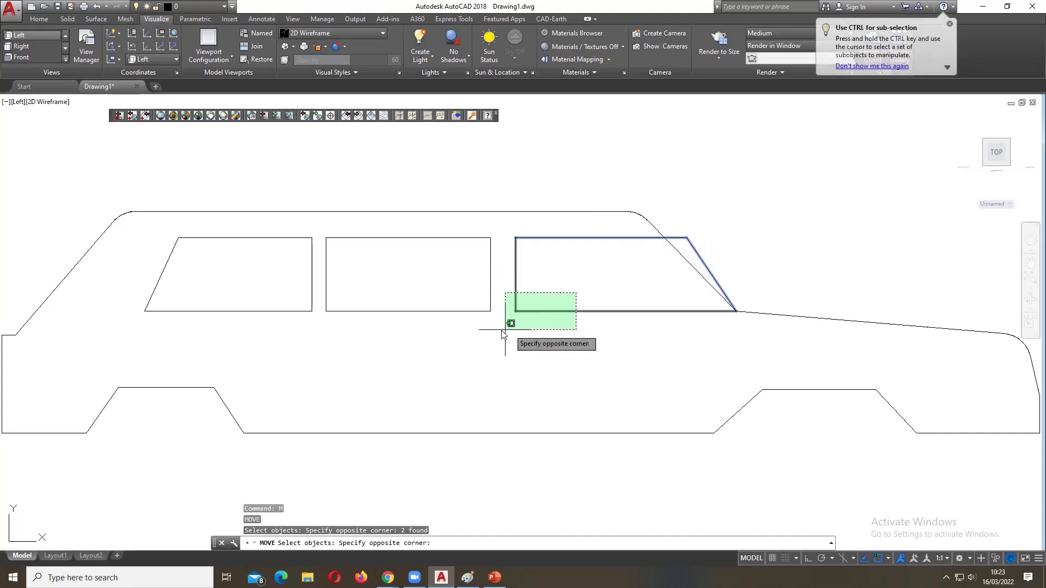
left_click(459, 340)
left_click(380, 226)
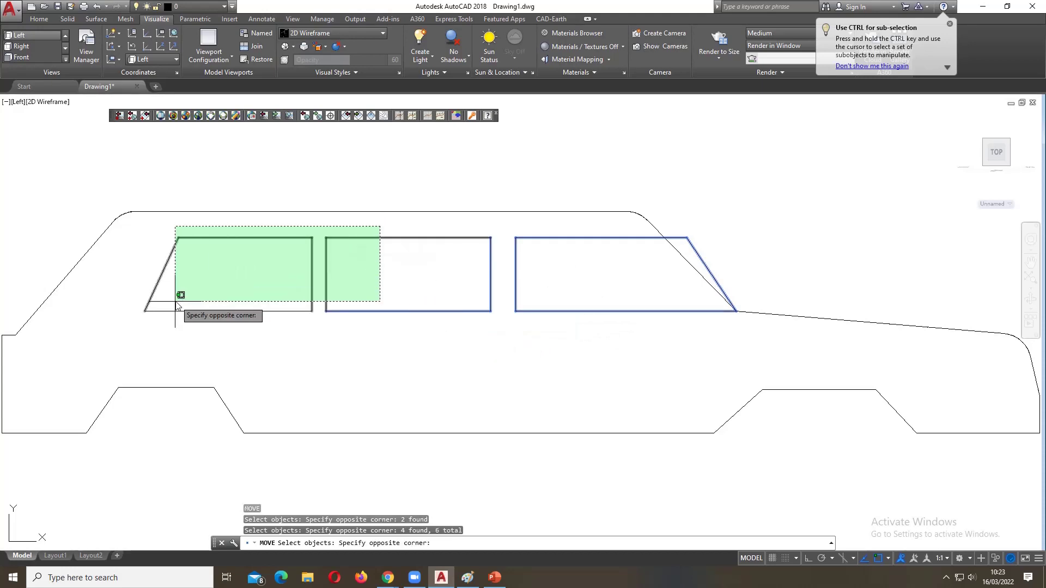
left_click(141, 330)
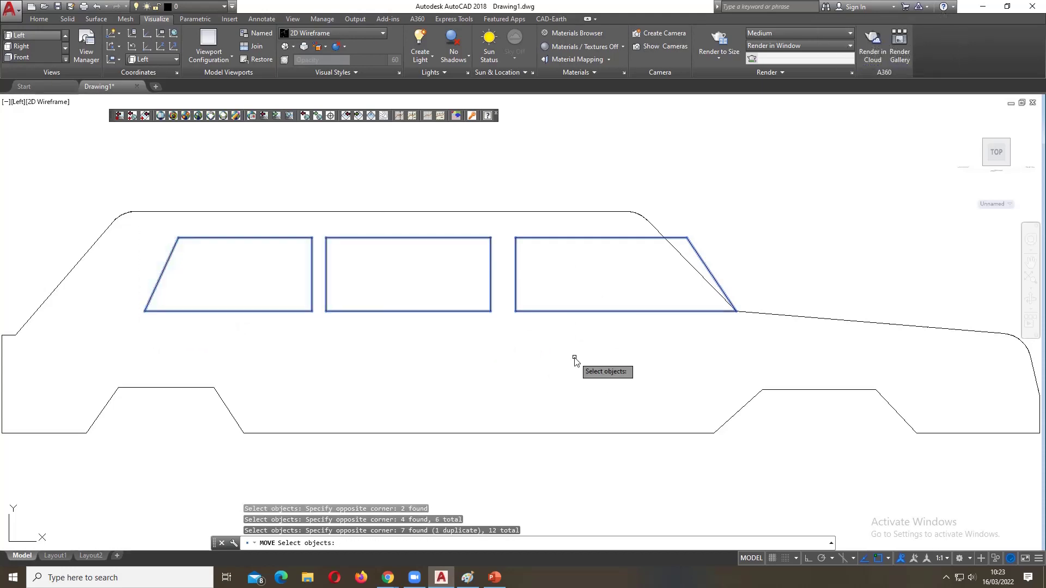
key("Return")
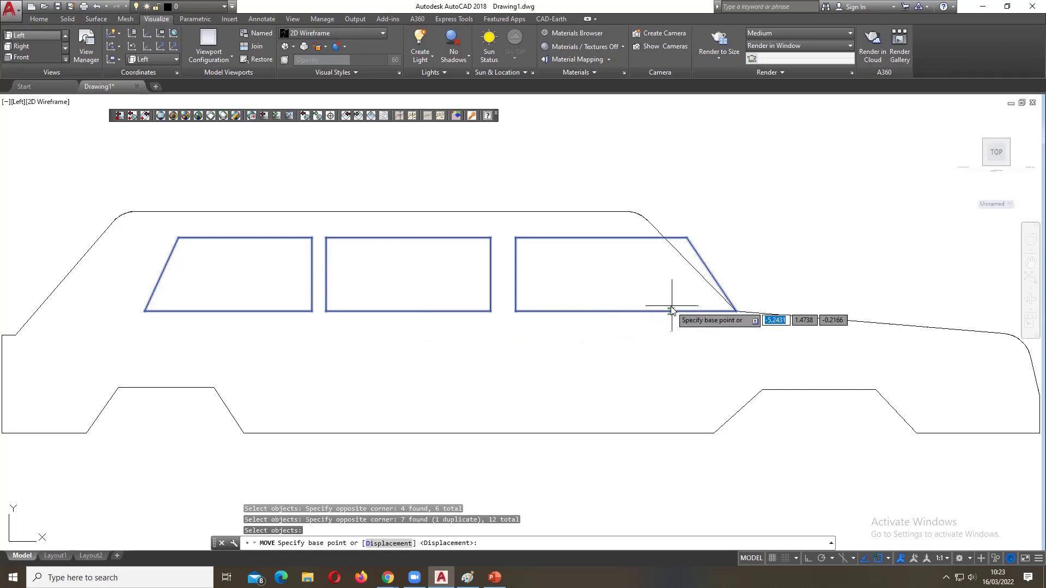
left_click(515, 312)
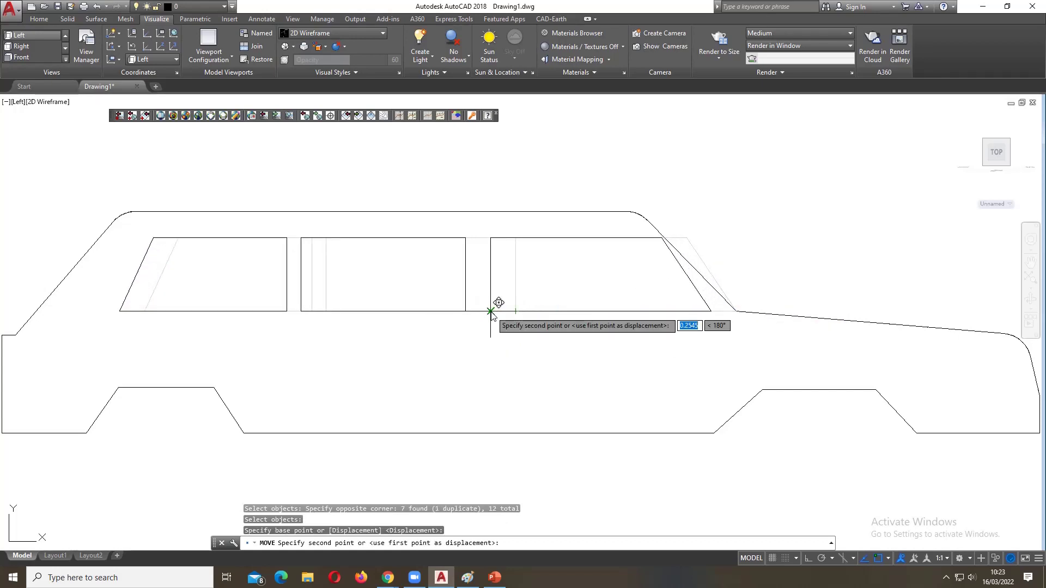
left_click(491, 312)
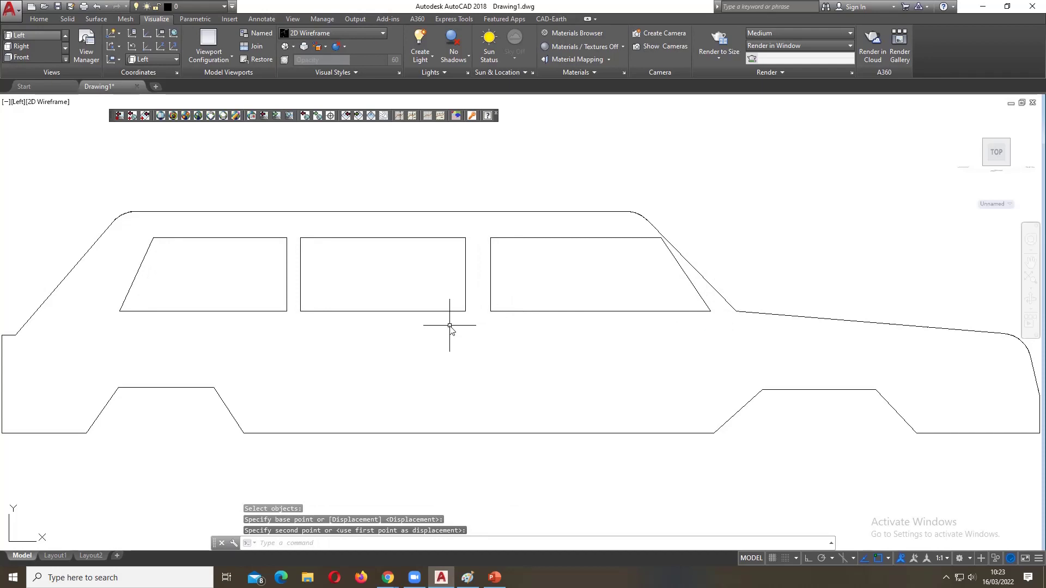
Step: Move the three window outlines a further short distance forward along the body
type("m")
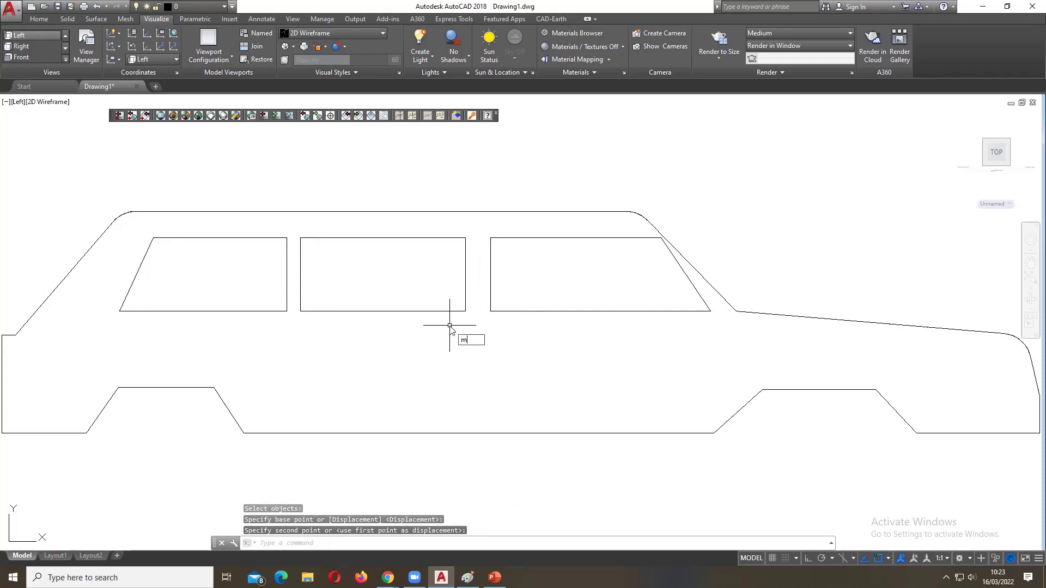
key("Return")
left_click(593, 231)
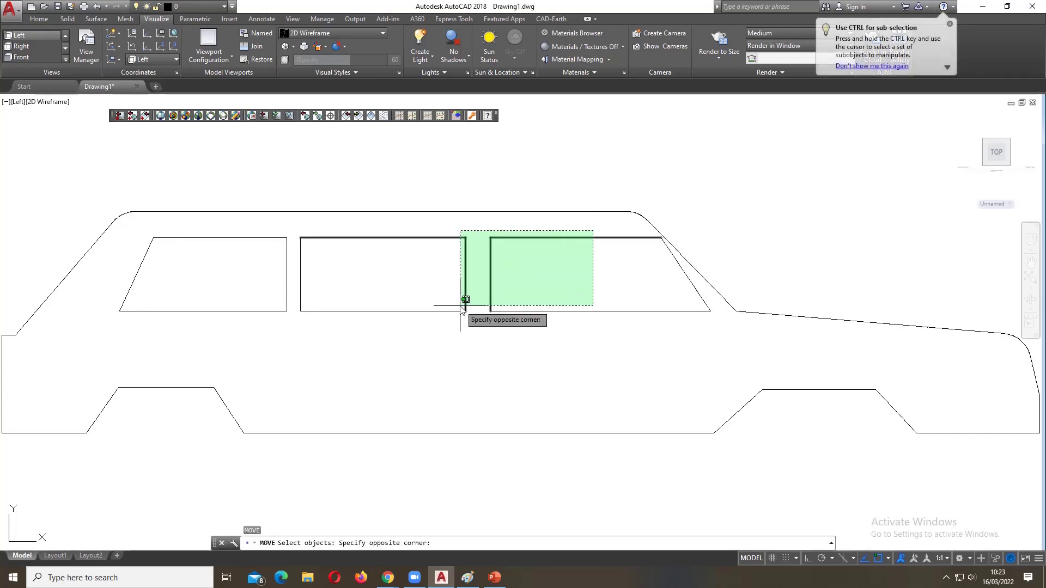
left_click(458, 330)
left_click(687, 279)
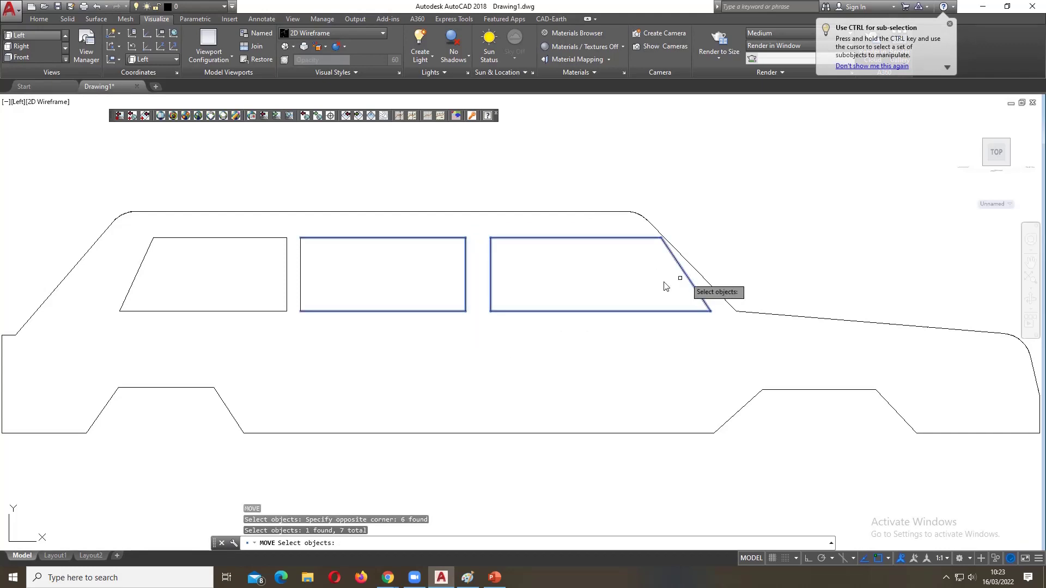
left_click(314, 227)
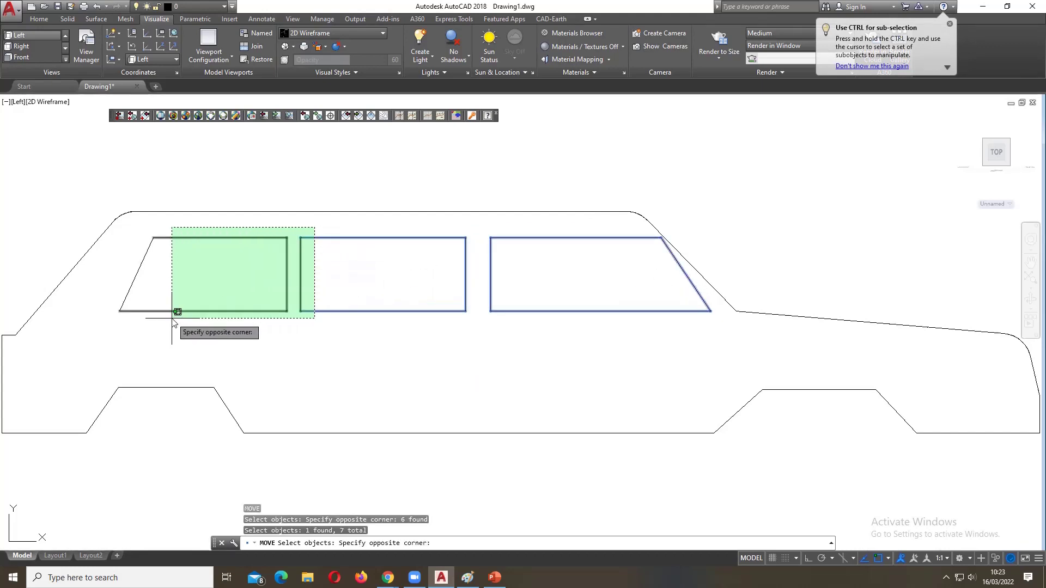
left_click(117, 335)
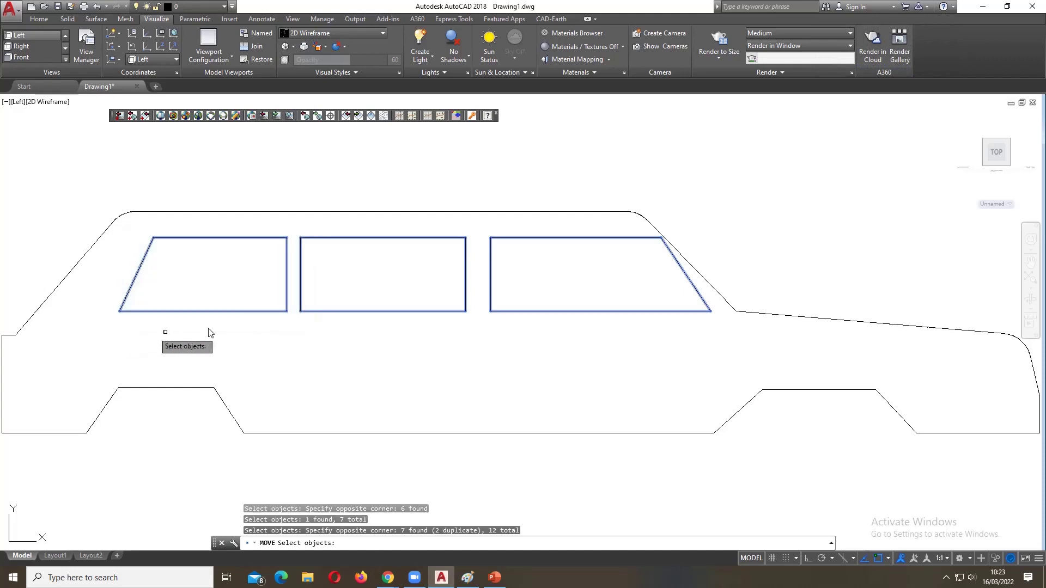
key("Return")
left_click(490, 312)
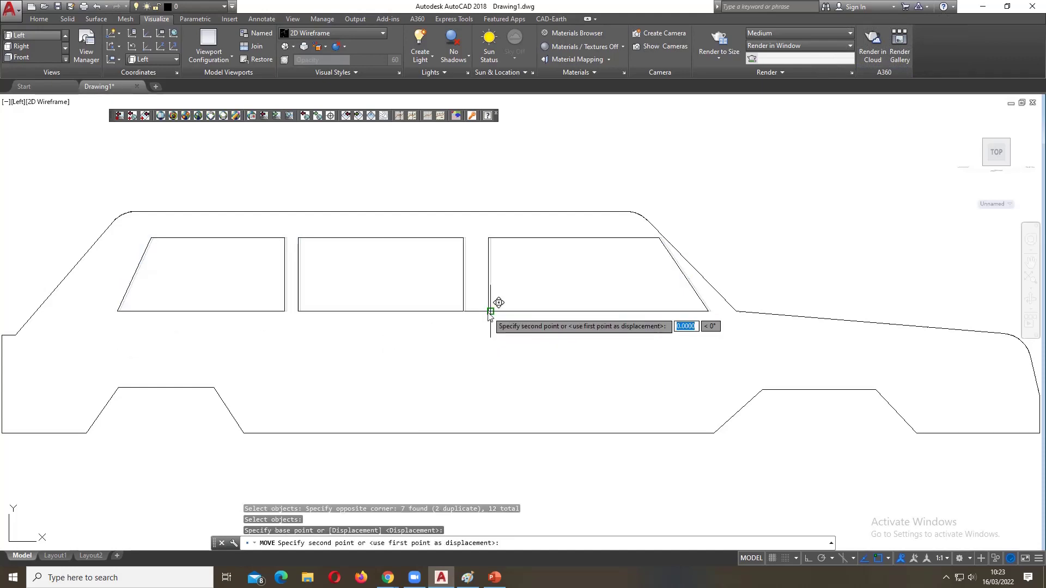
left_click(466, 313)
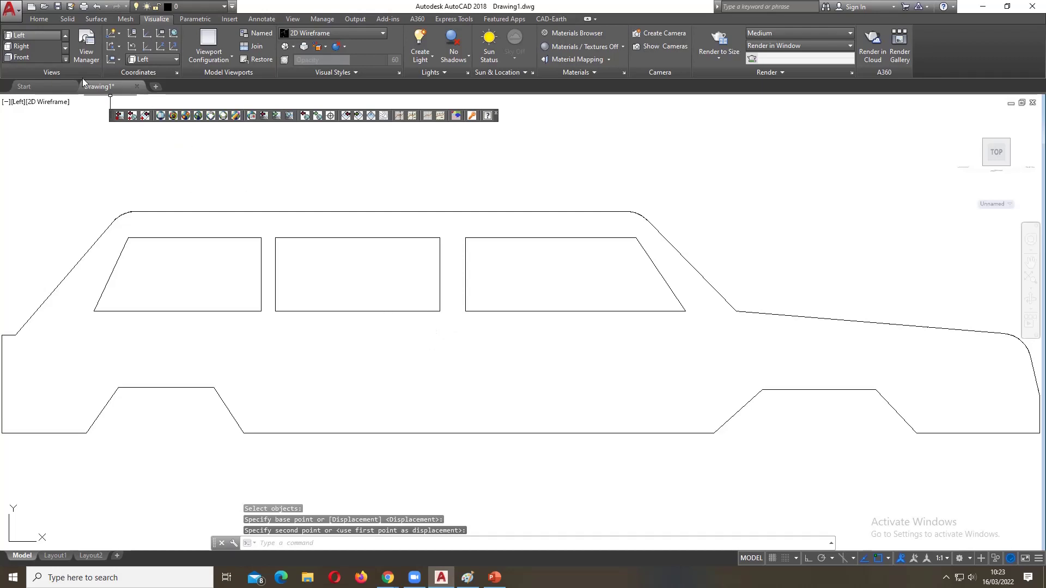
left_click(65, 59)
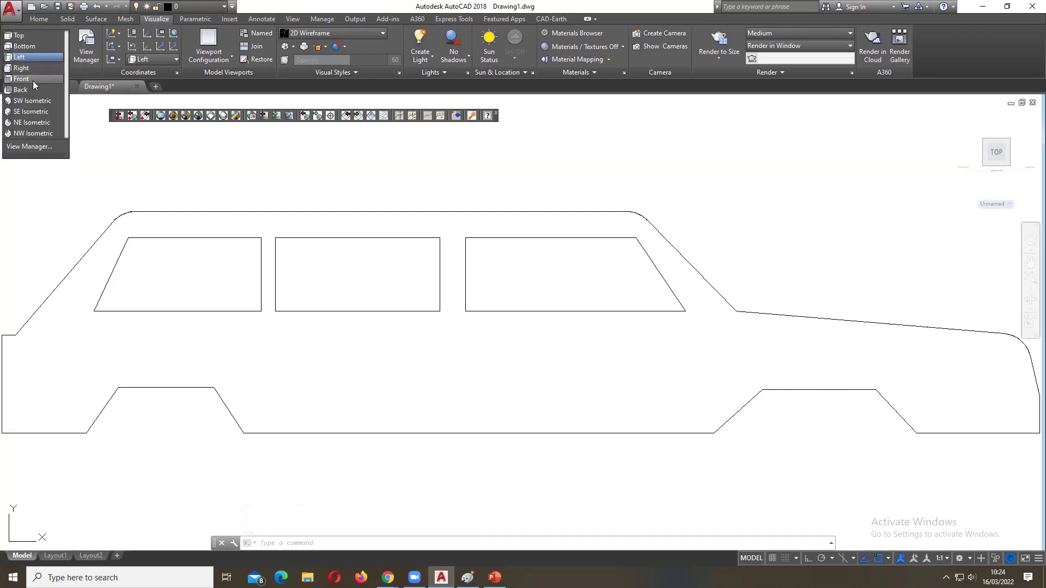
Step: In Front view, rotate the left vertical window lines -10 degrees about their lower endpoint
left_click(33, 80)
scroll(264, 284, "down", 3)
type("RO")
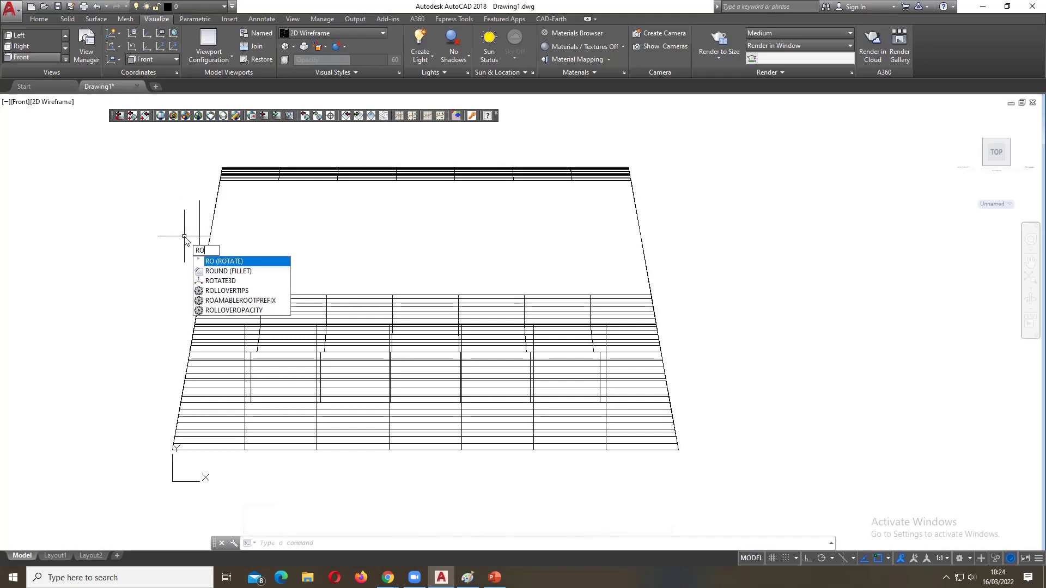
key("Return")
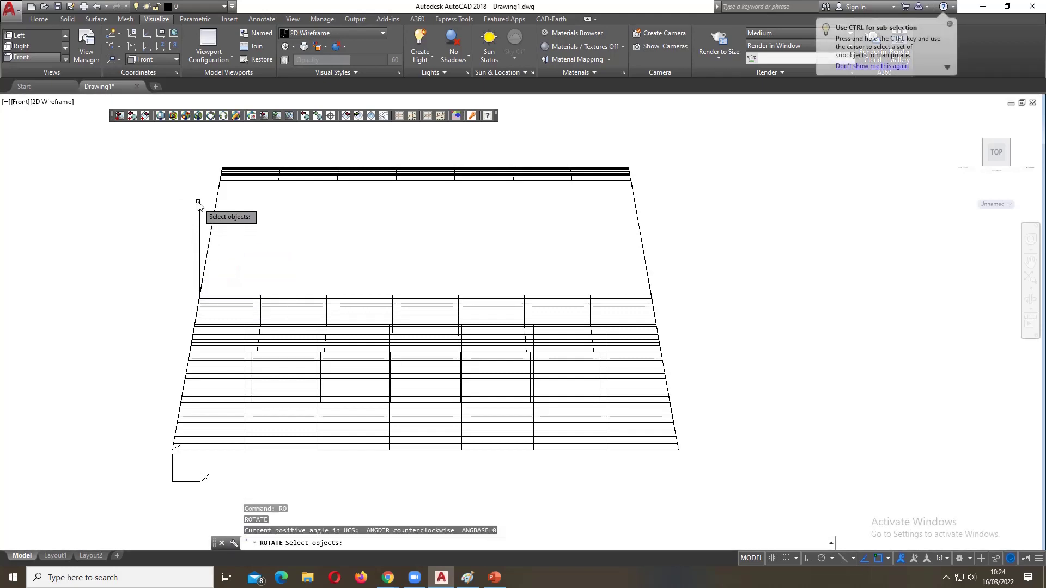
left_click(201, 195)
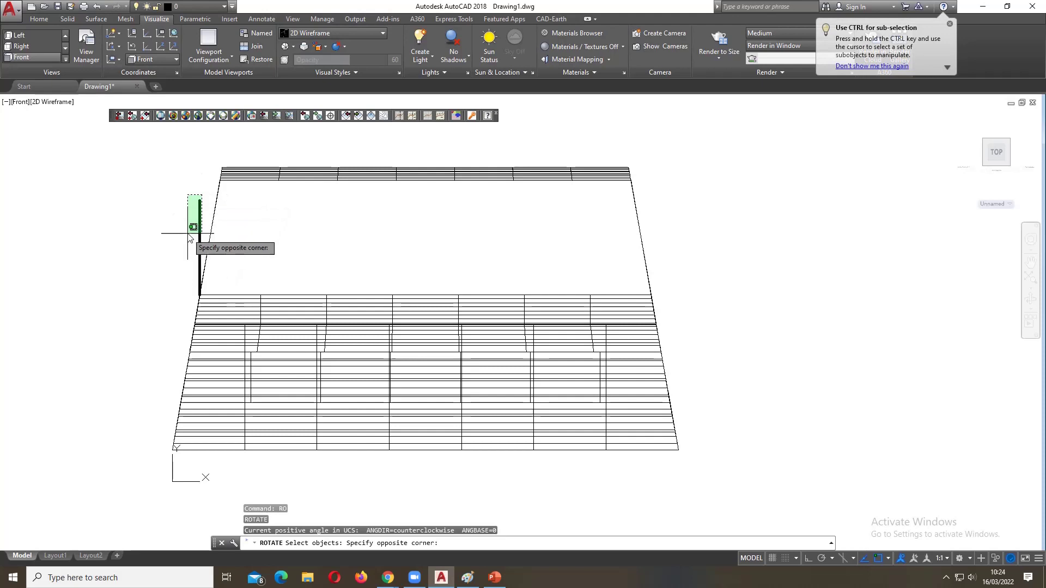
left_click(171, 282)
left_click(184, 192)
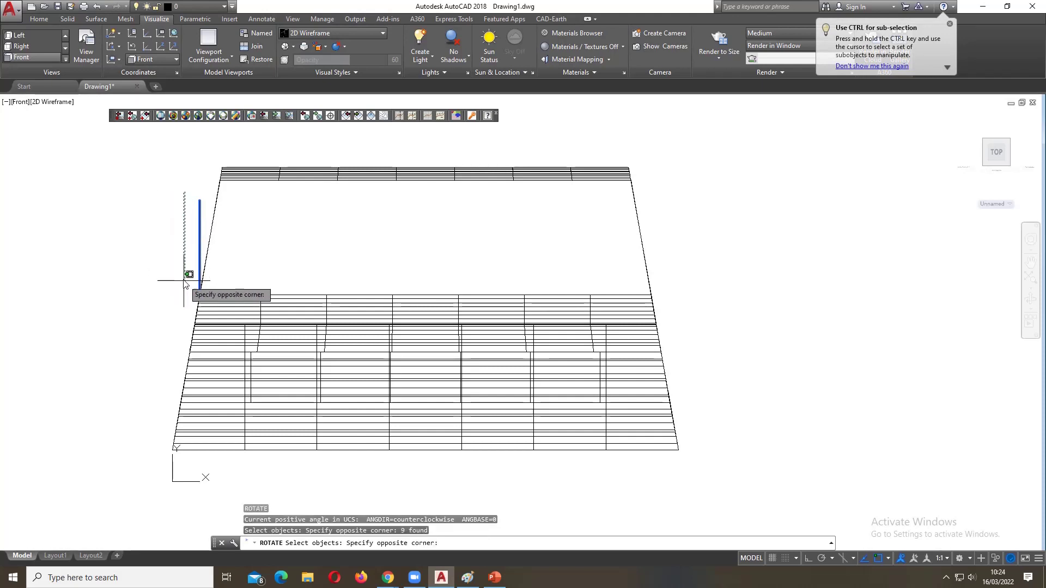
left_click(199, 308)
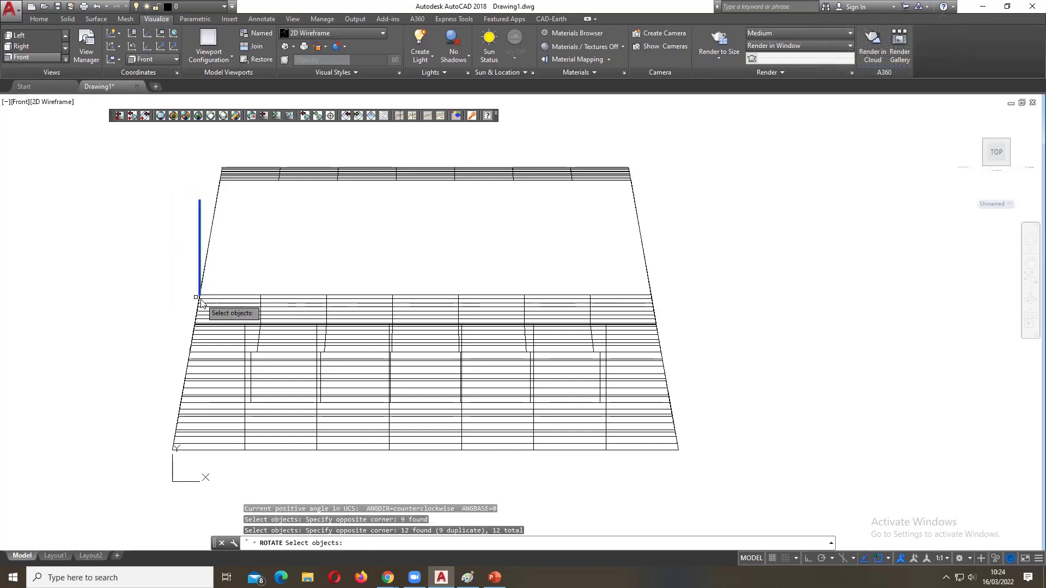
key("Return")
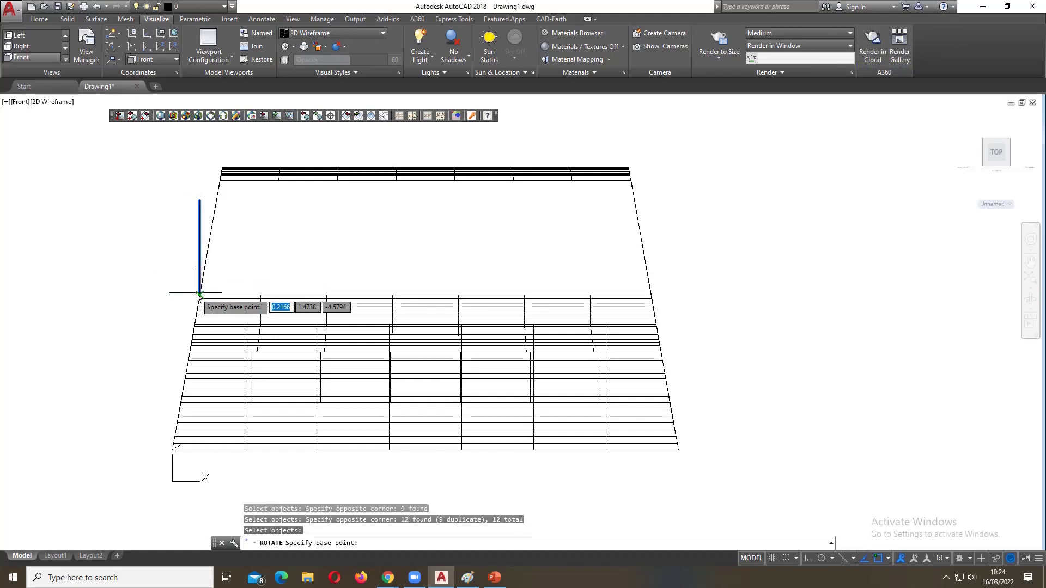
left_click(199, 295)
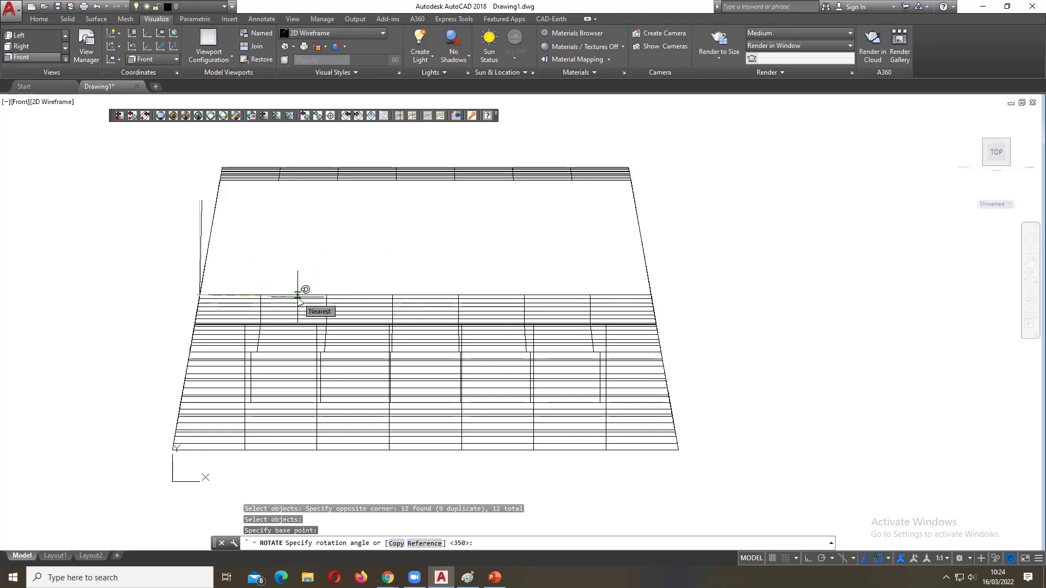
type("-1")
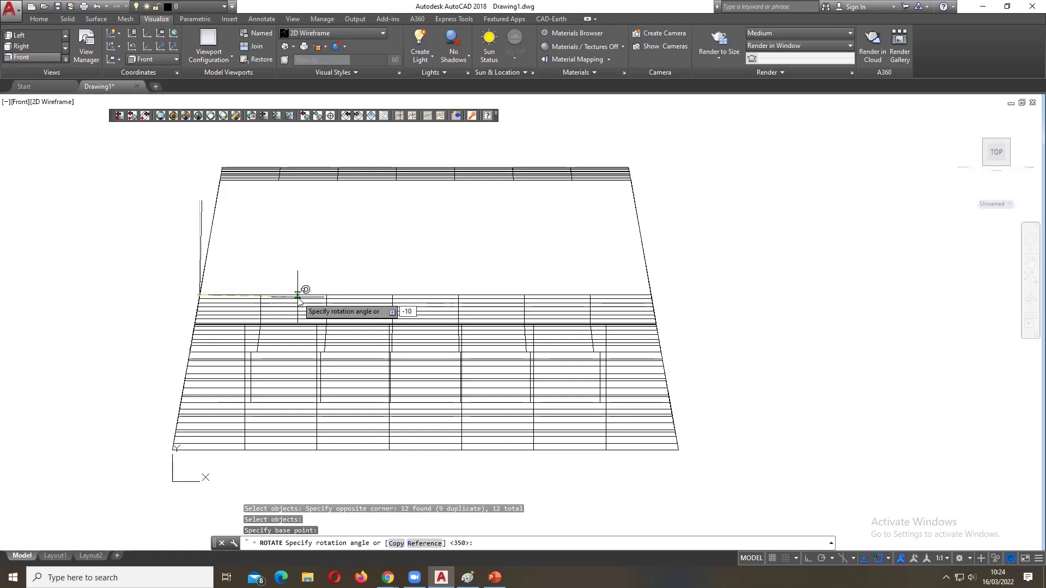
type("0")
key("Return")
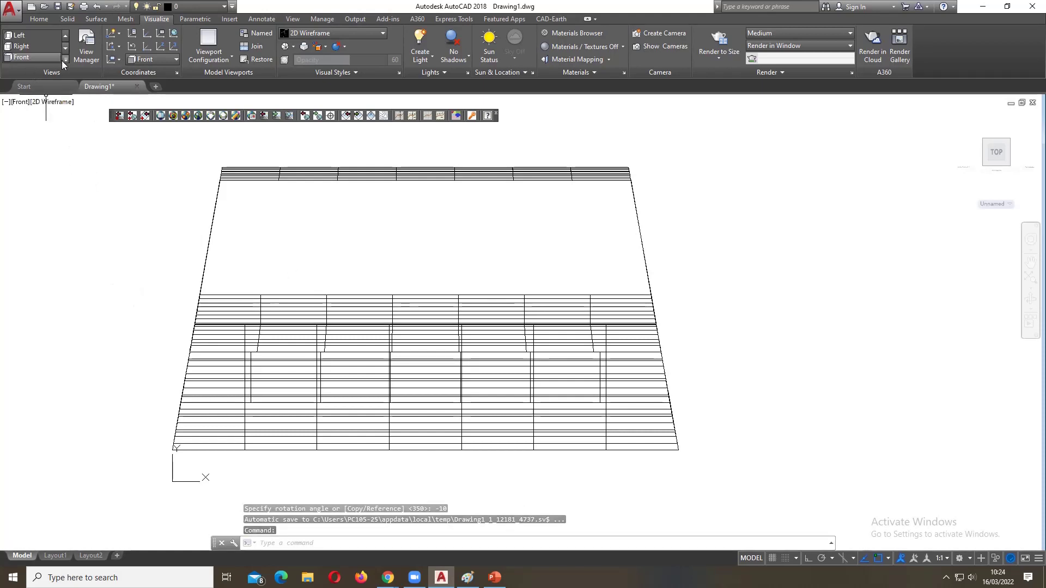
Step: Inspect the model from the Top view, then from the Front view
left_click(66, 60)
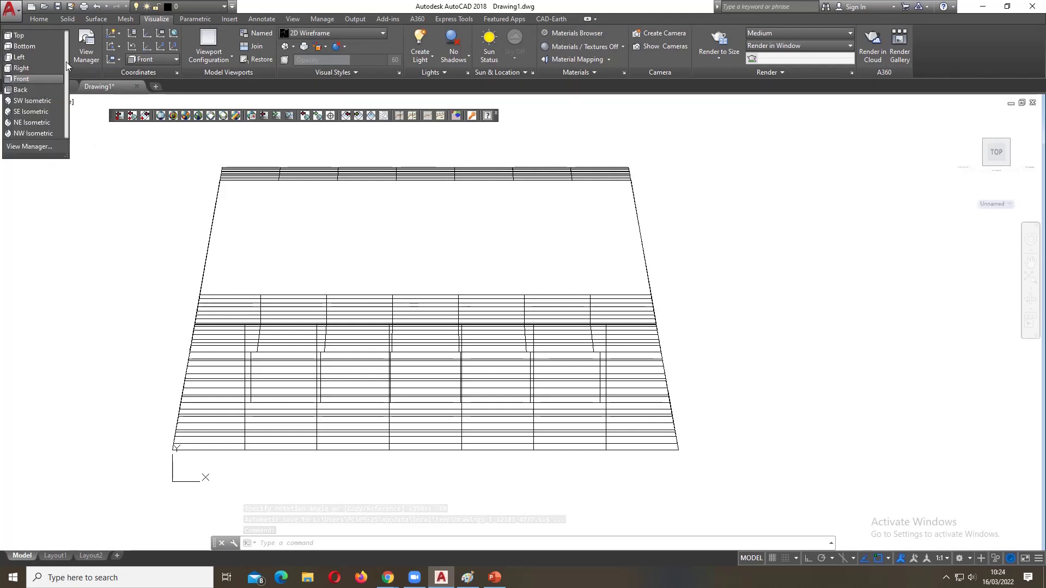
left_click(53, 34)
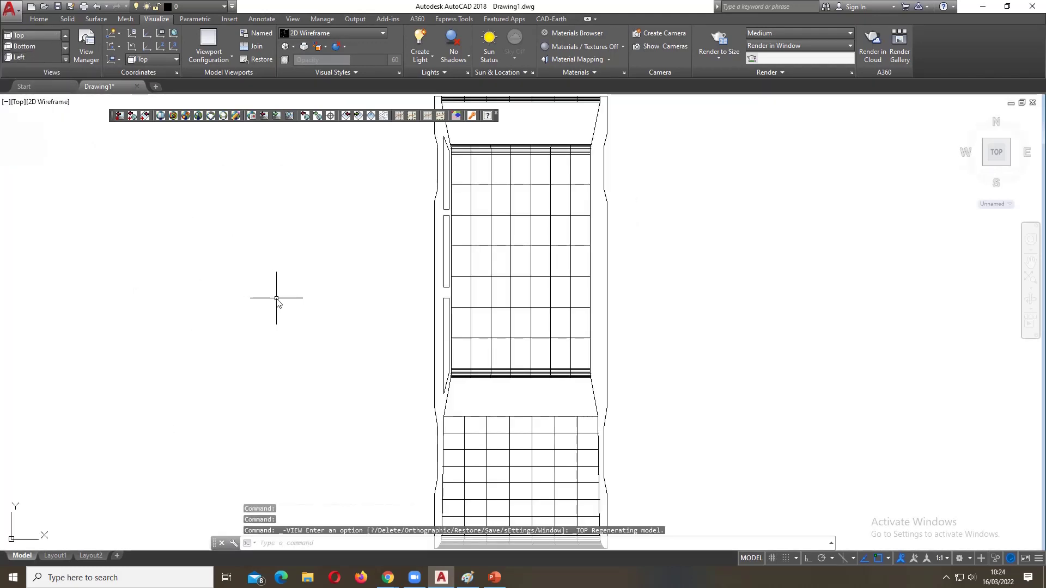
scroll(278, 299, "down", 2)
scroll(375, 279, "up", 2)
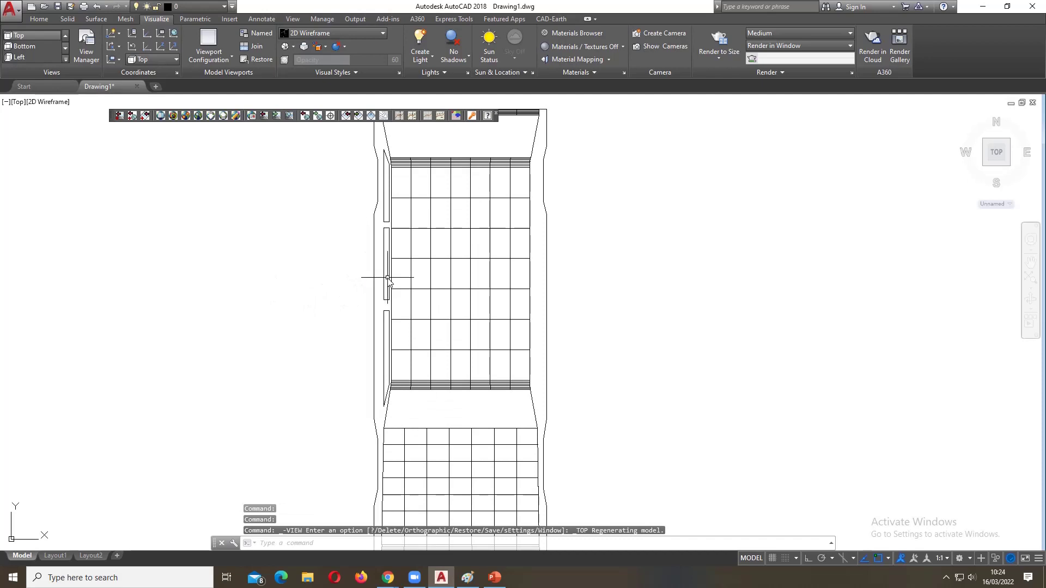
scroll(387, 278, "down", 2)
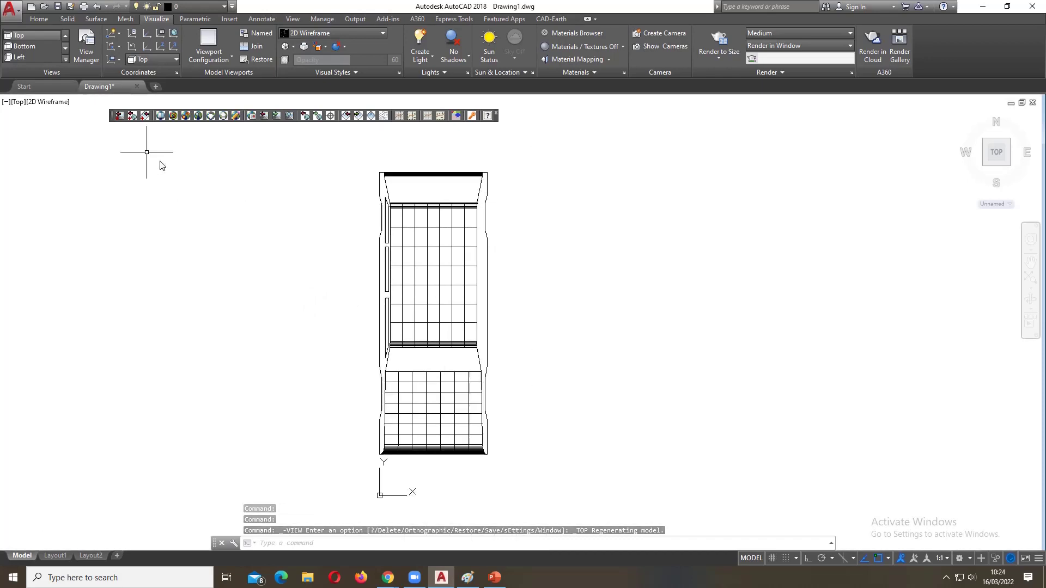
left_click(67, 58)
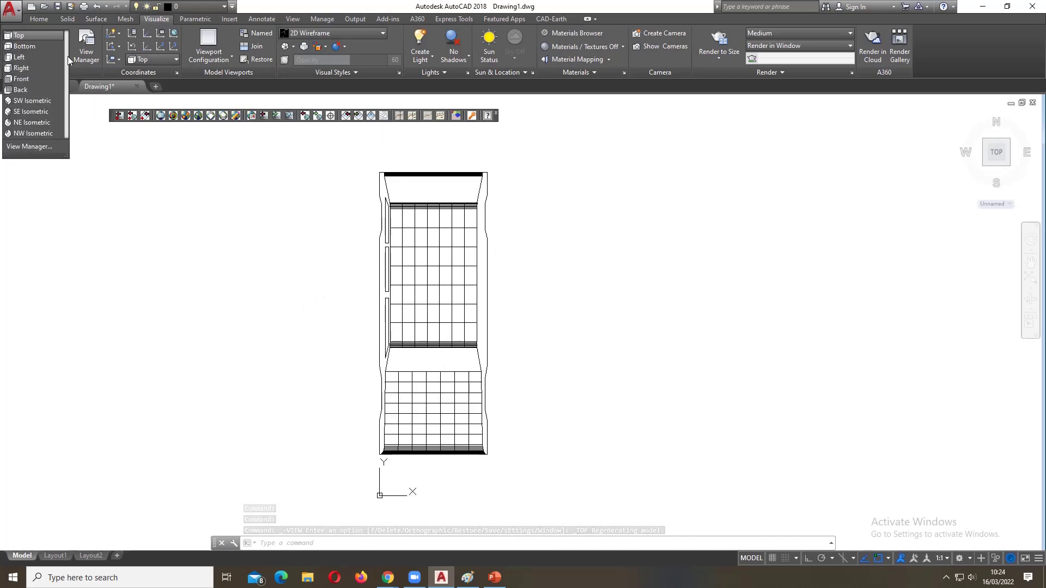
left_click(39, 84)
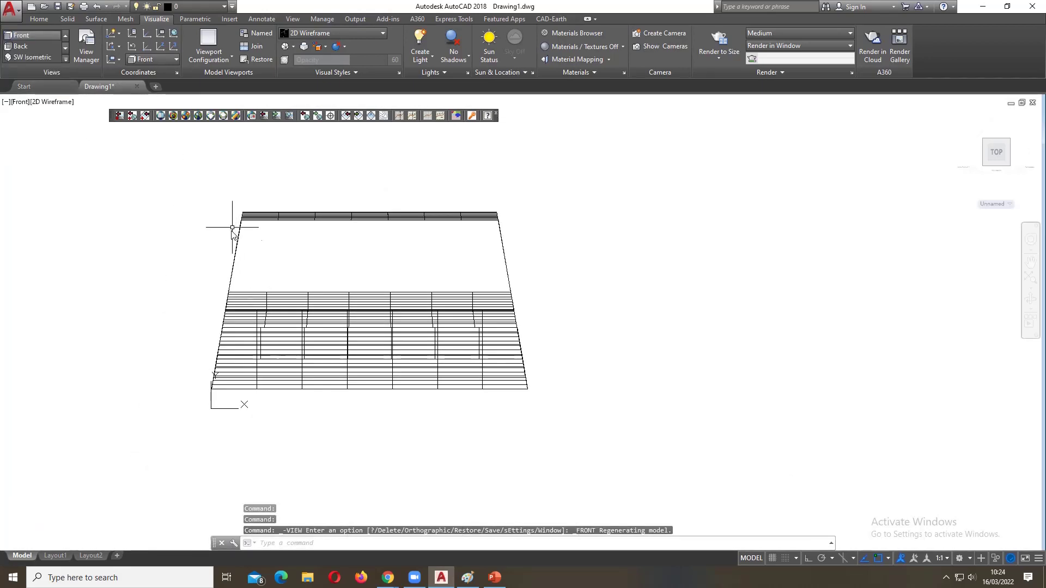
scroll(232, 227, "up", 5)
scroll(232, 227, "down", 4)
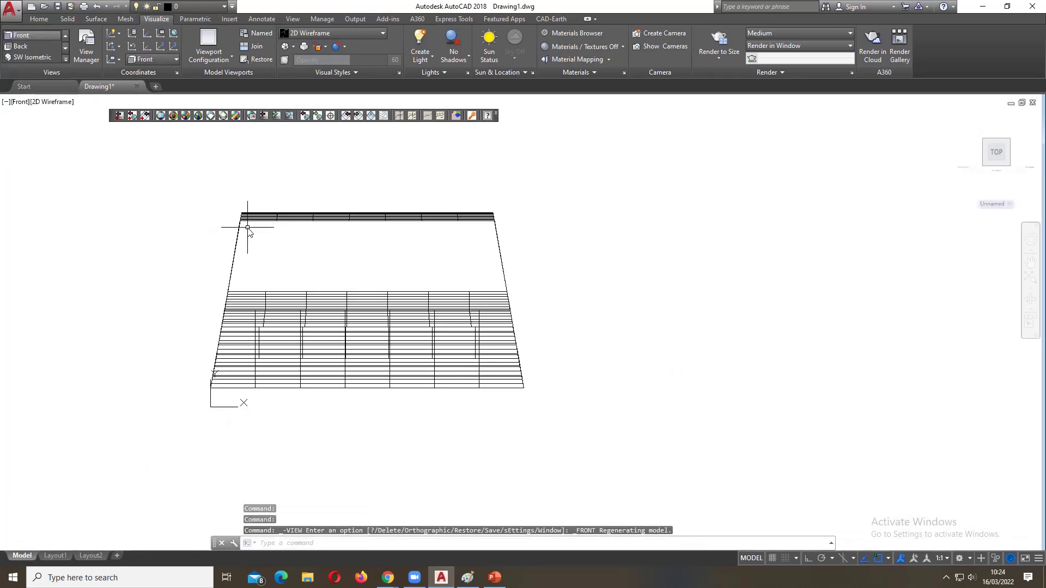
Step: Switch to the Left side profile, then back to NW Isometric
left_click(66, 58)
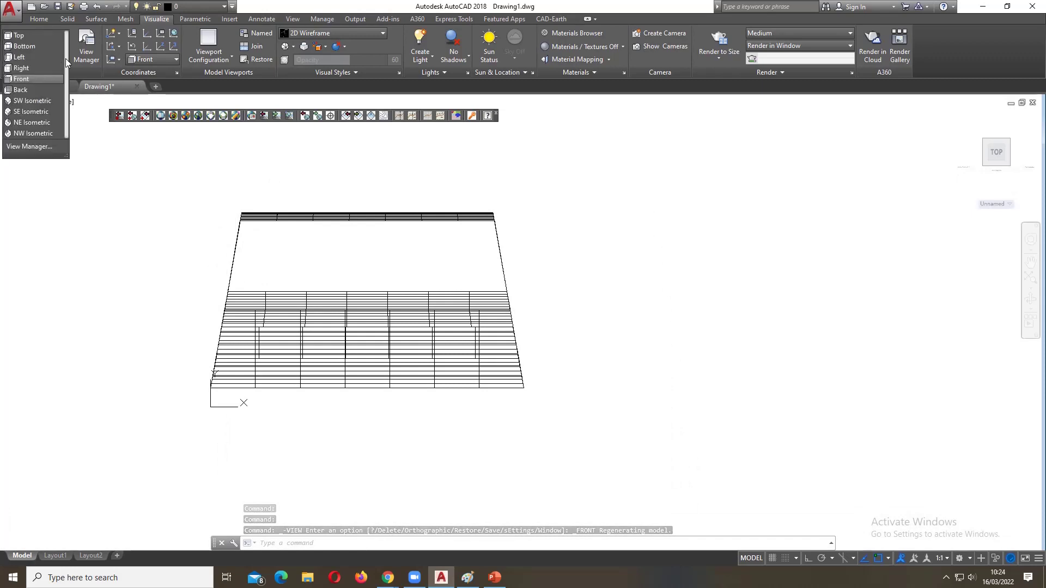
left_click(30, 57)
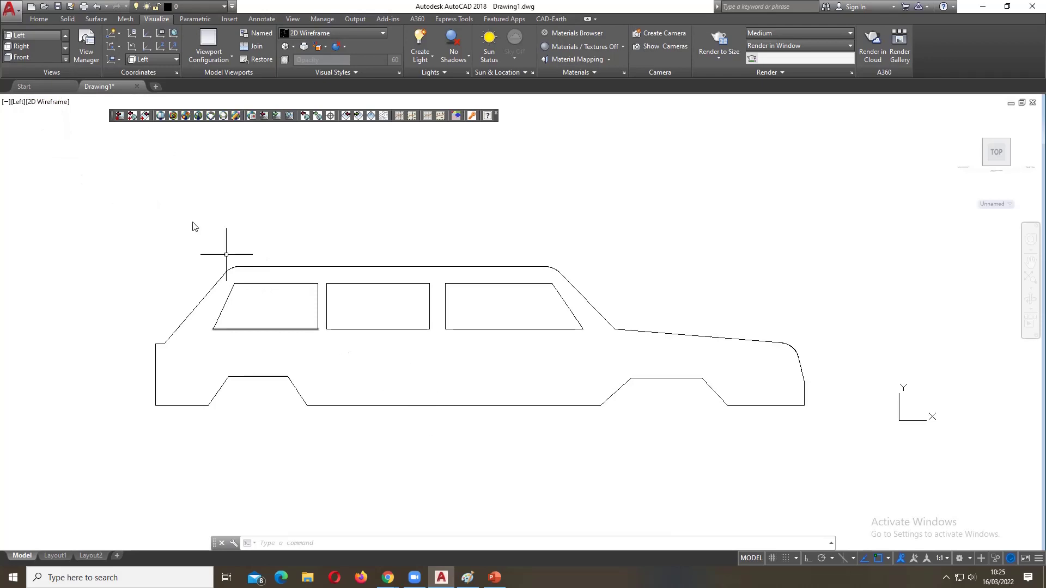
left_click(66, 60)
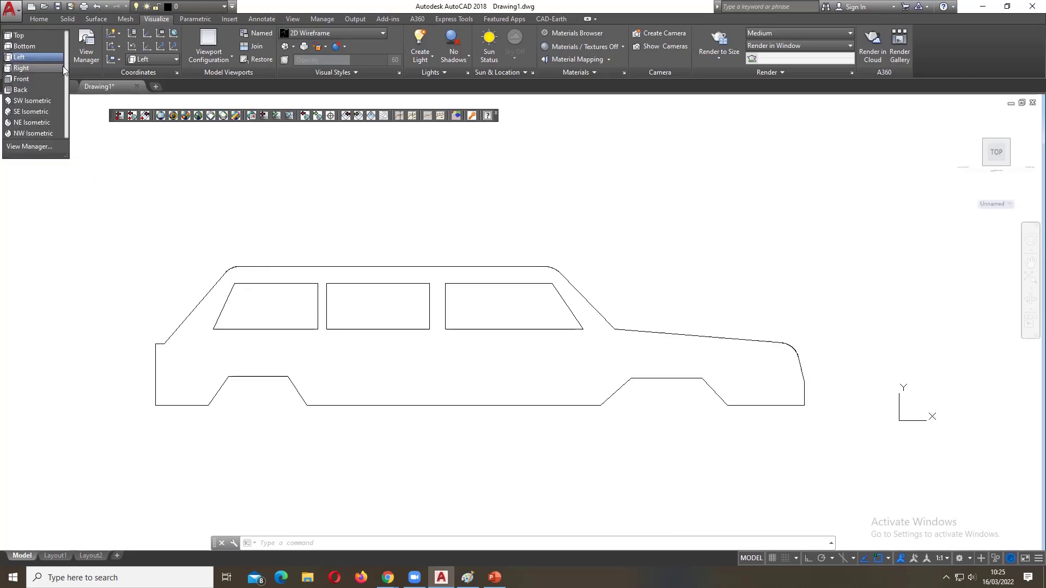
left_click(36, 134)
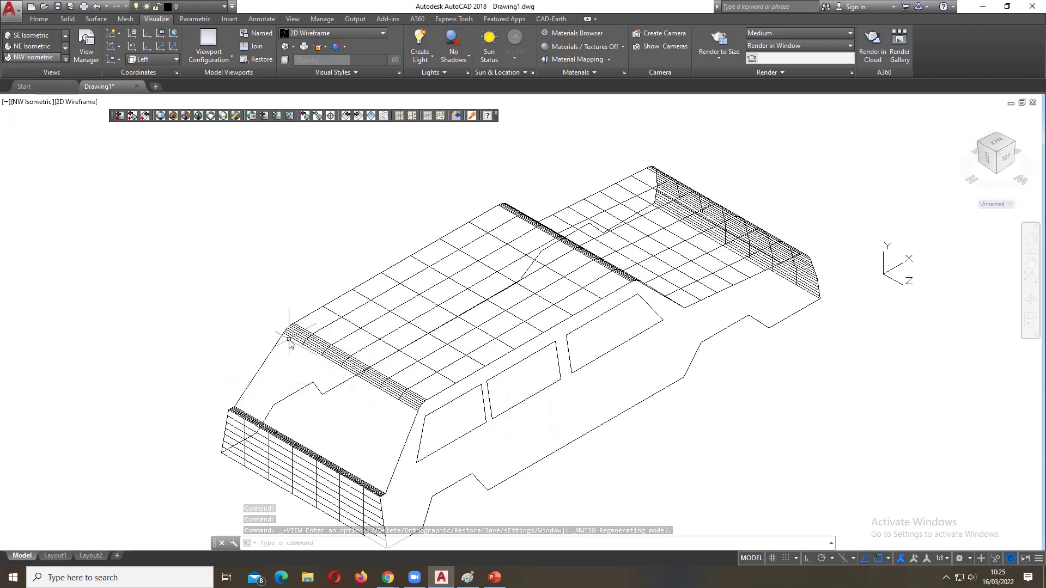
Step: Zoom the NW Isometric view of the car and begin entering the RO rotate command
scroll(371, 360, "down", 2)
scroll(370, 360, "up", 3)
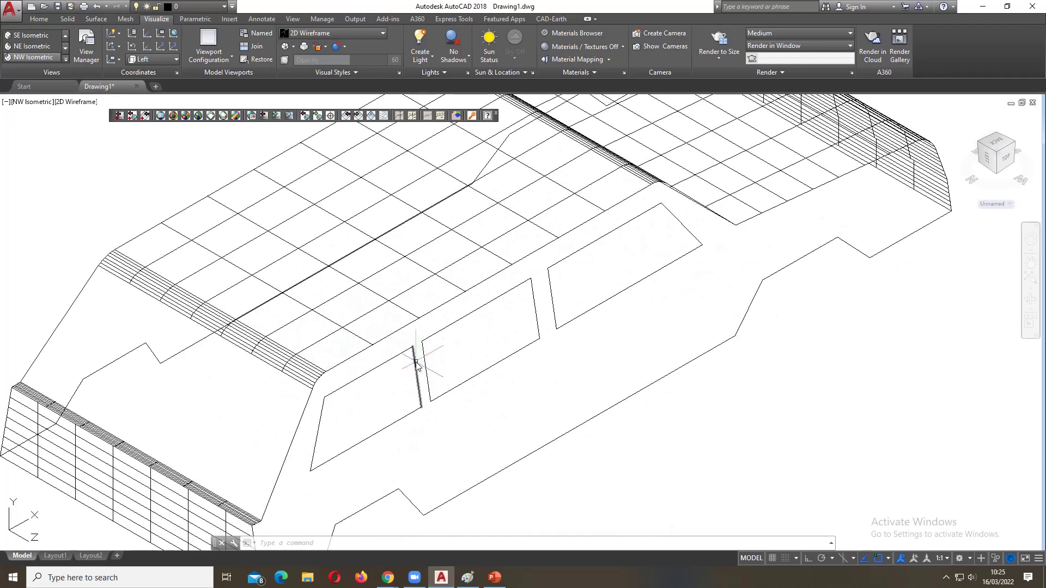
scroll(416, 363, "down", 2)
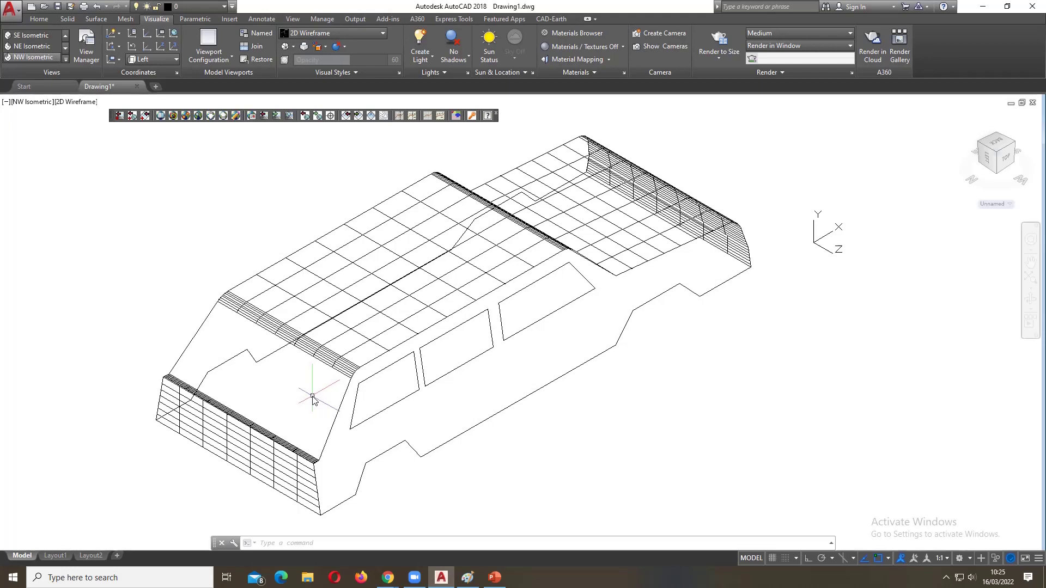
type("o")
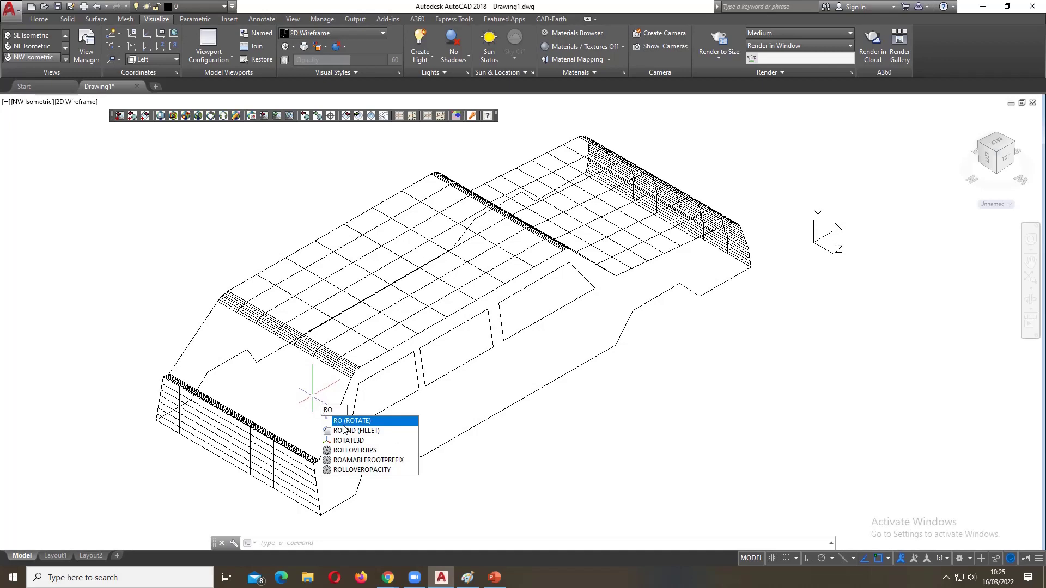
key("Return")
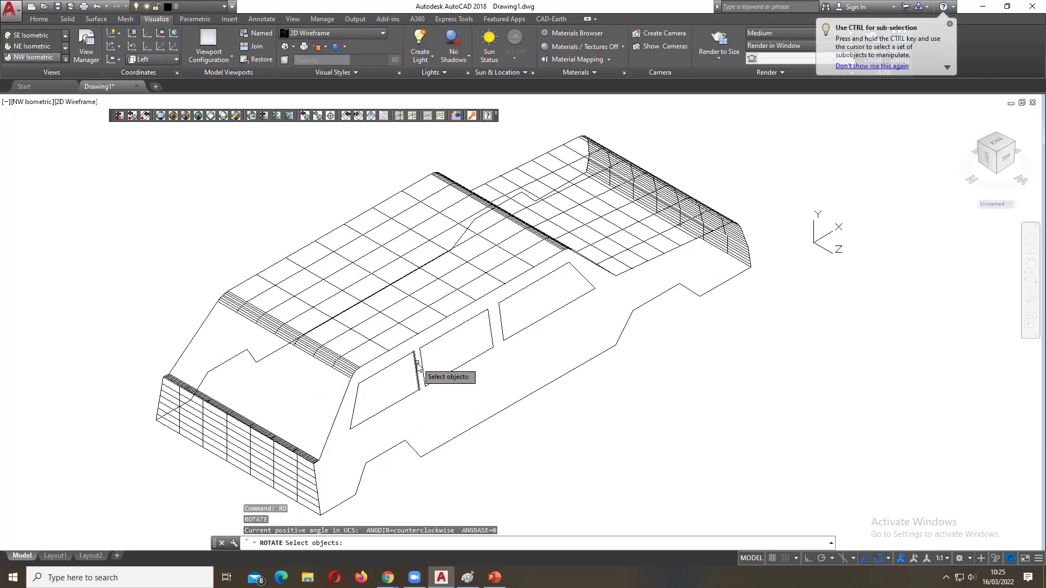
left_click(417, 366)
left_click(403, 363)
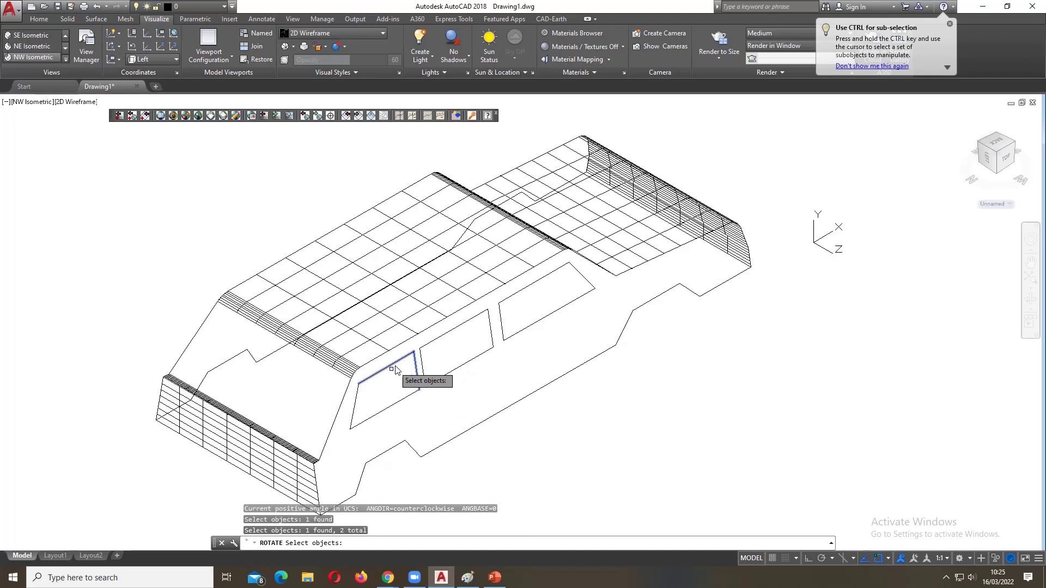
left_click(355, 403)
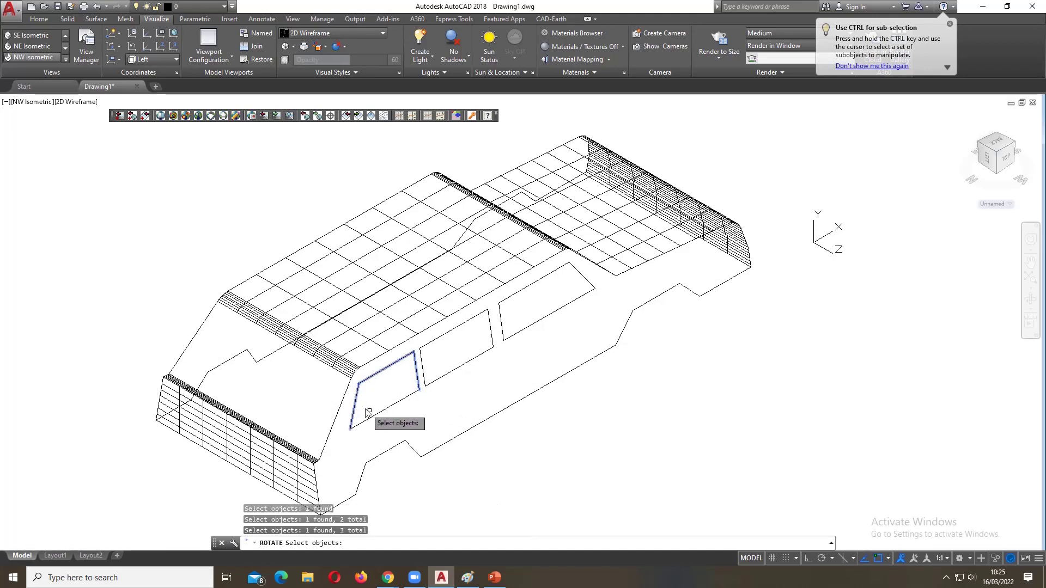
left_click(461, 365)
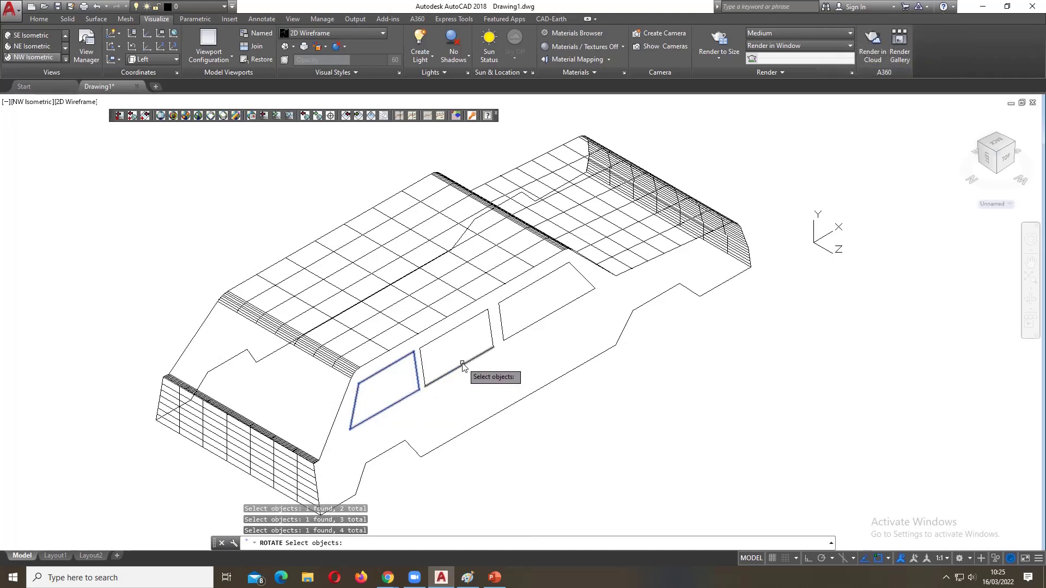
left_click(421, 362)
left_click(453, 331)
left_click(491, 334)
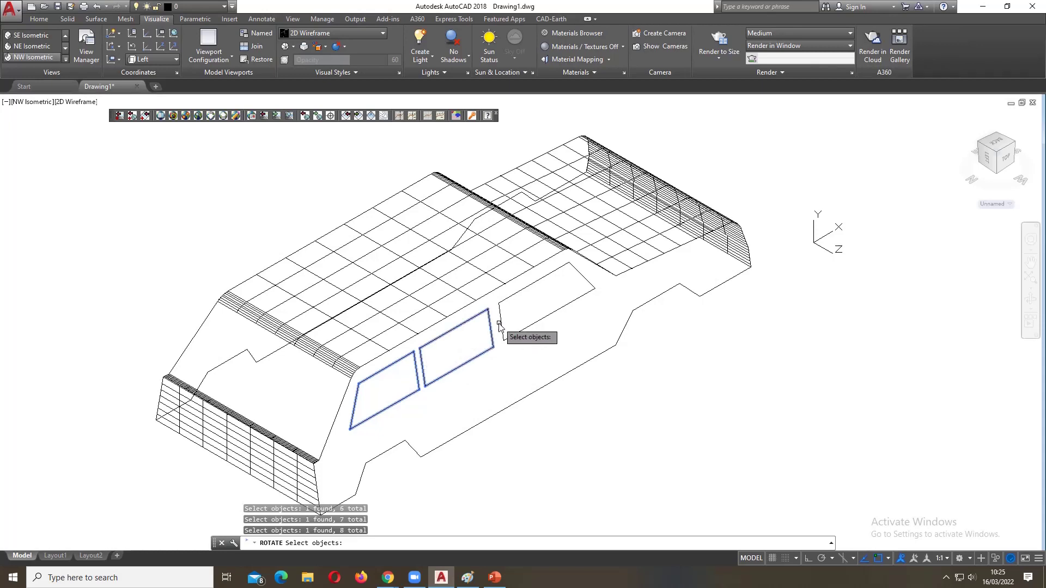
left_click(501, 322)
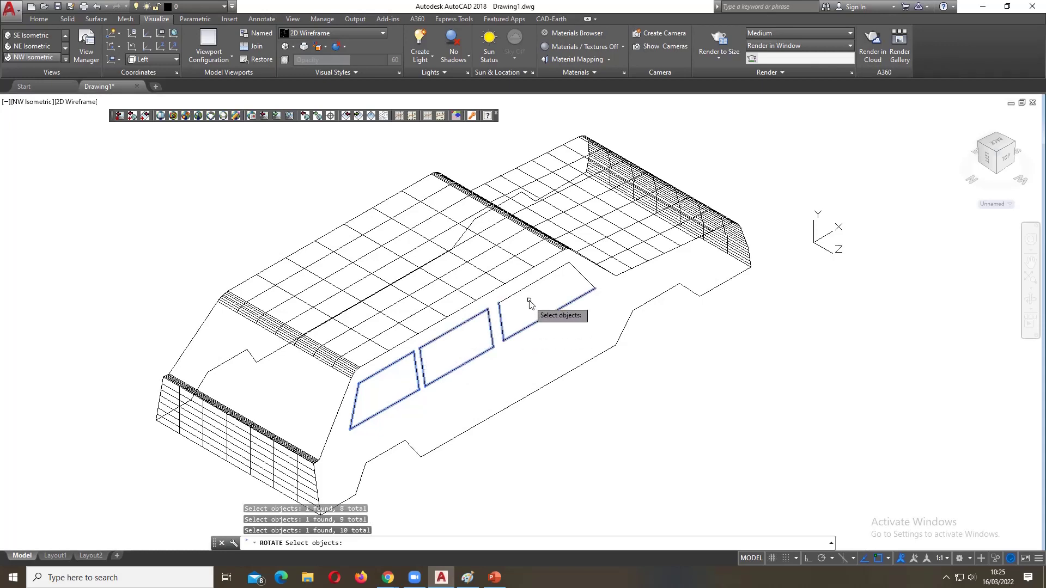
left_click(532, 283)
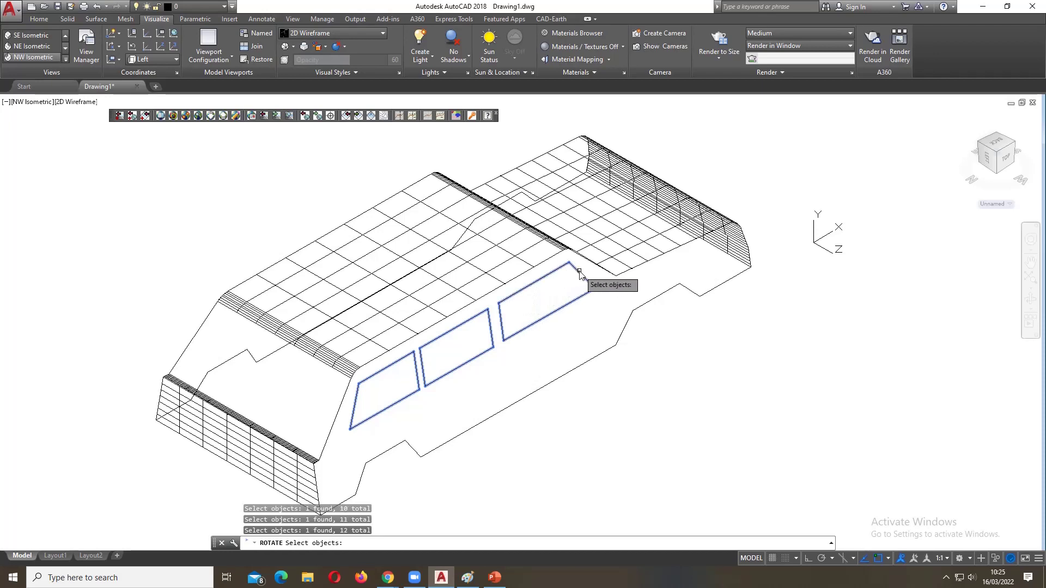
key("Return")
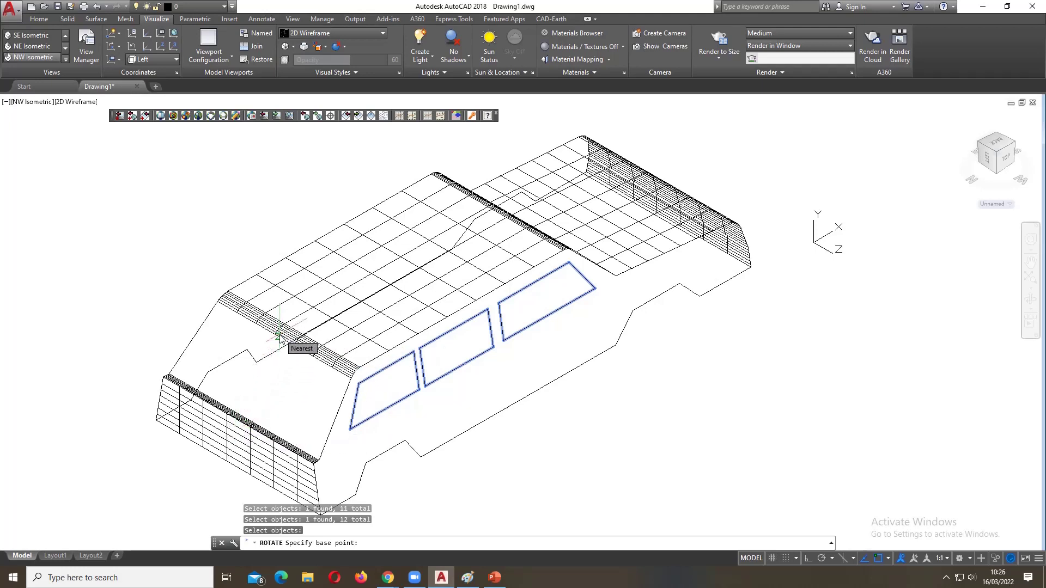
type("mid")
key("Return")
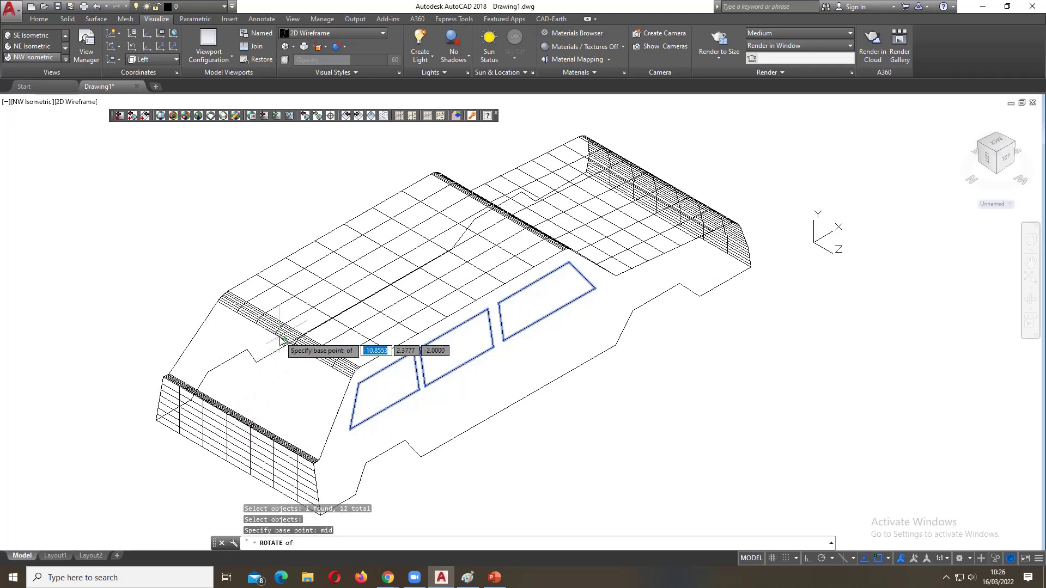
left_click(286, 343)
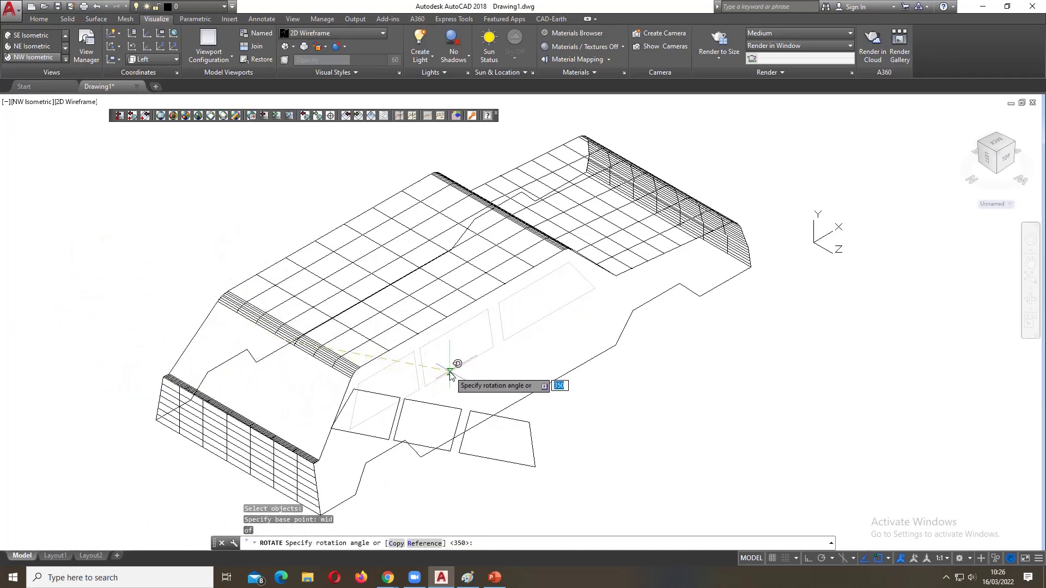
key("F8")
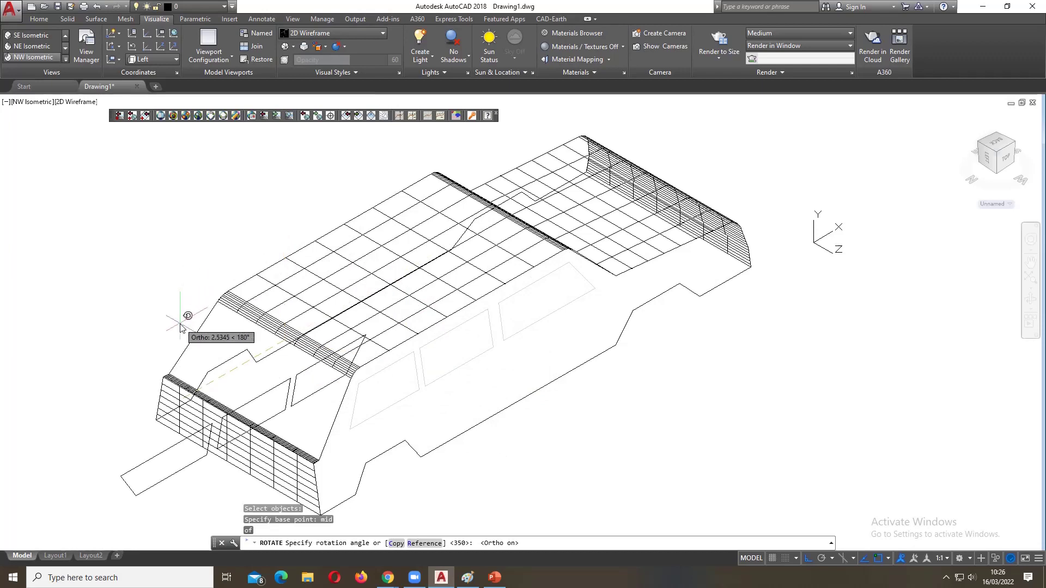
scroll(180, 328, "down", 4)
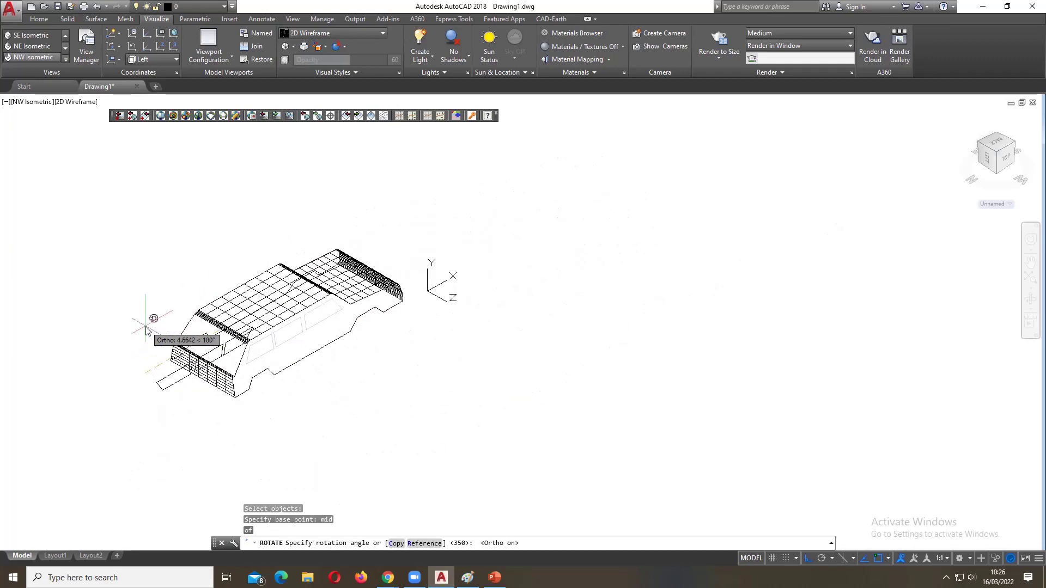
key("Escape")
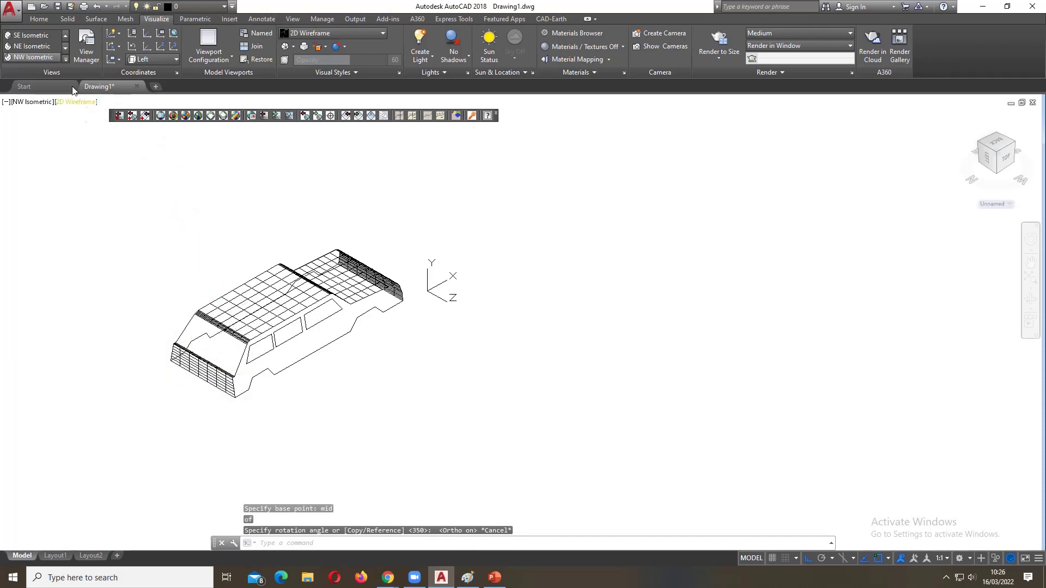
Step: Go from Left view to Top view and zoom in on the side windows
left_click(67, 60)
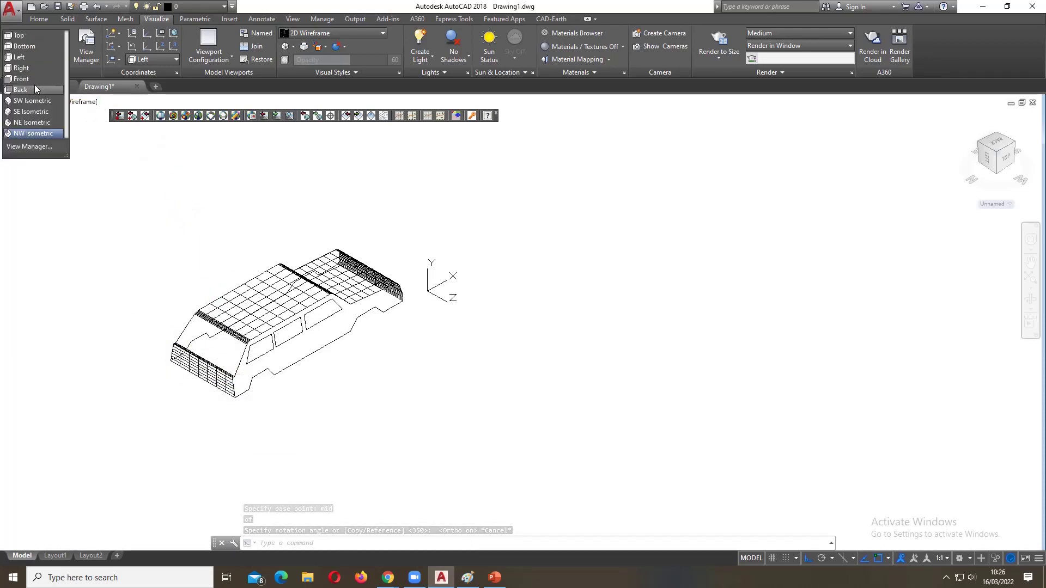
left_click(31, 60)
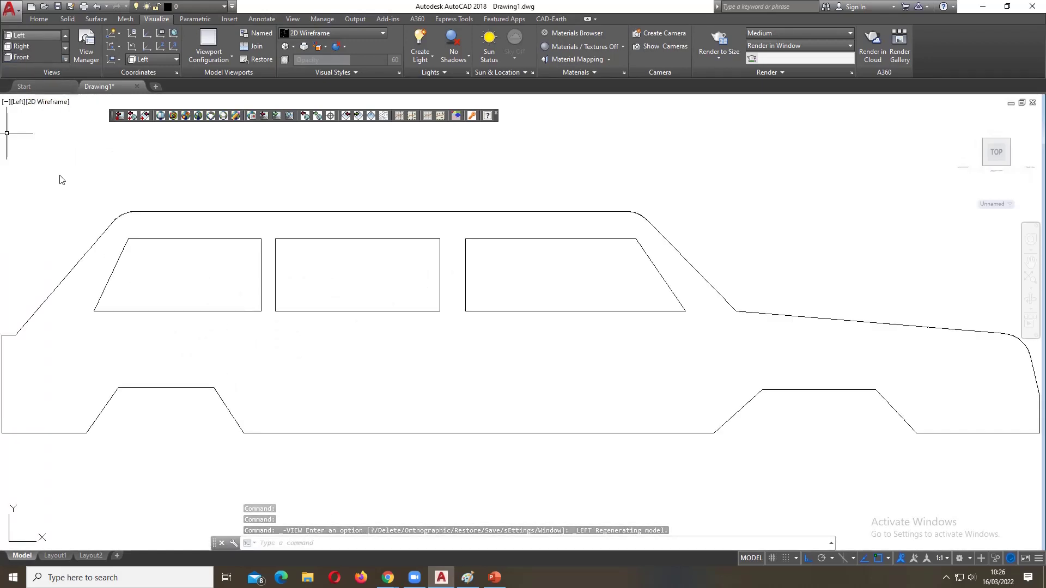
left_click(66, 58)
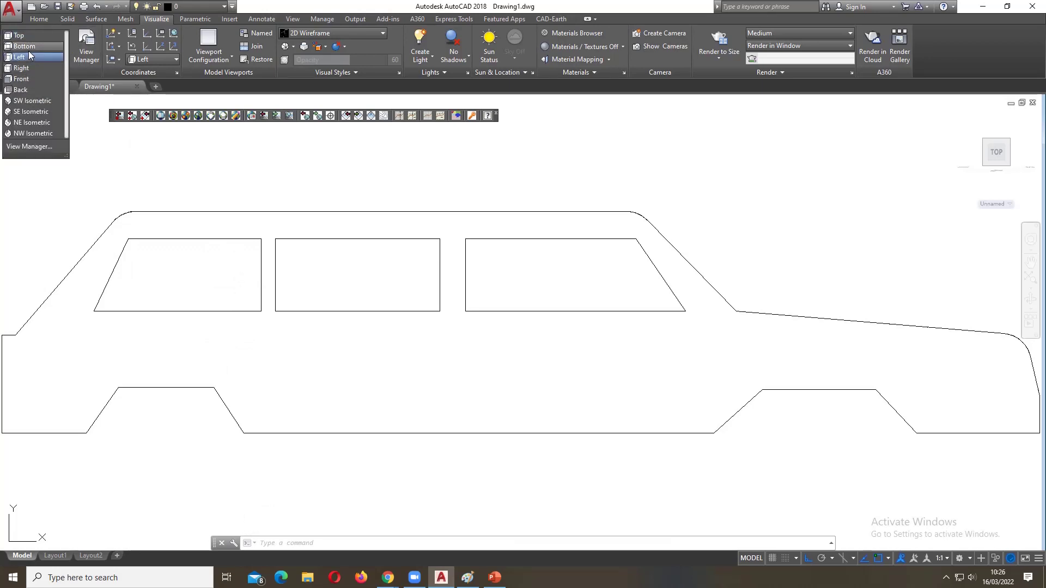
left_click(28, 36)
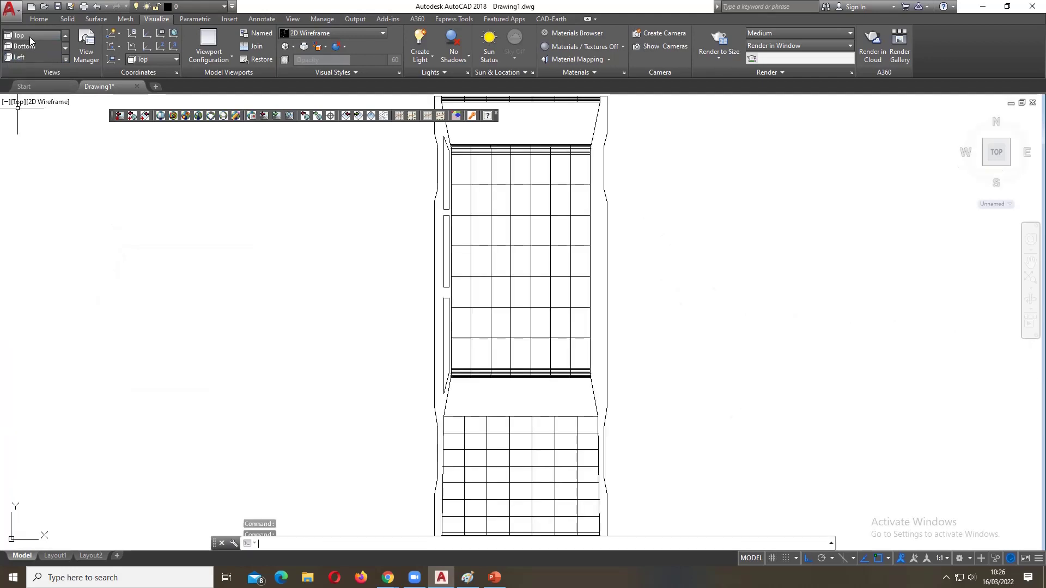
scroll(350, 315, "down", 3)
scroll(357, 319, "up", 3)
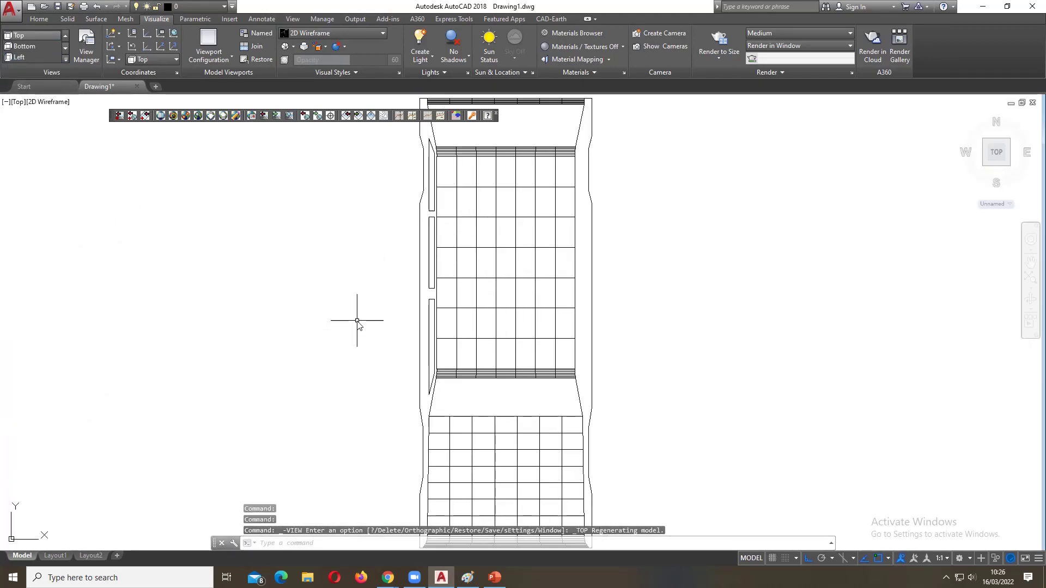
scroll(361, 315, "down", 2)
scroll(414, 305, "up", 6)
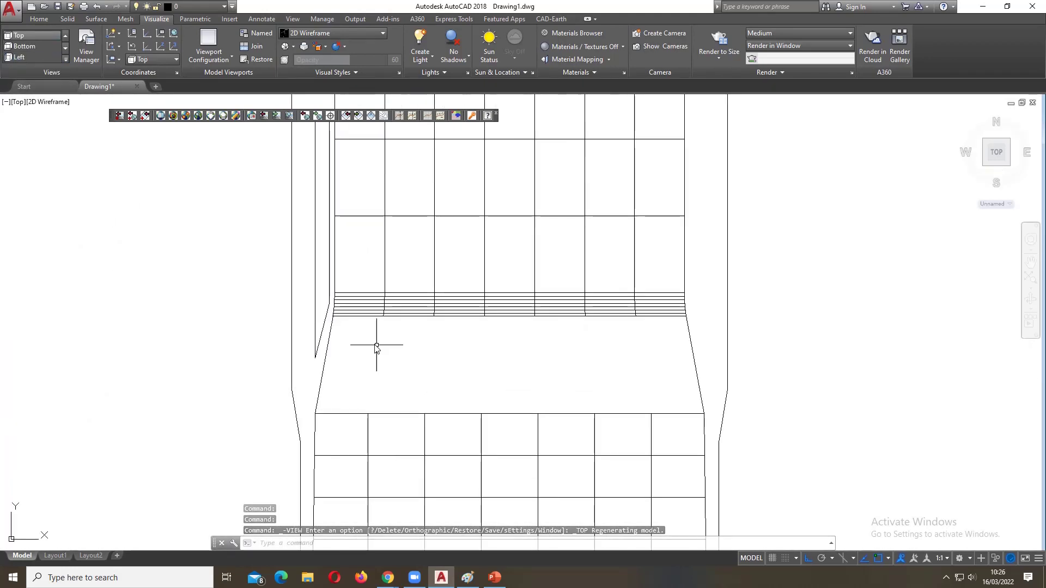
scroll(360, 343, "down", 3)
type("ro")
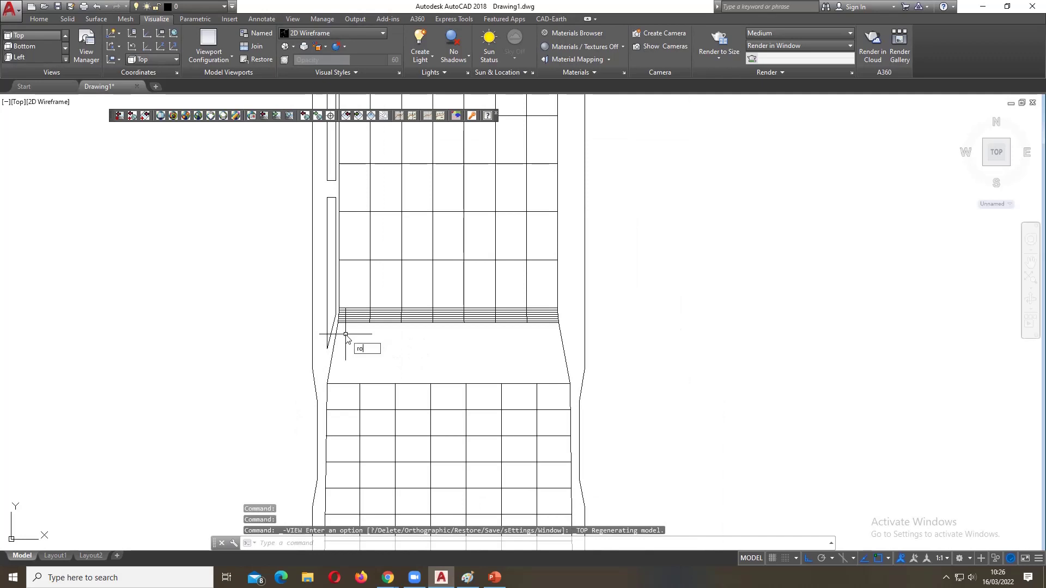
key("Return")
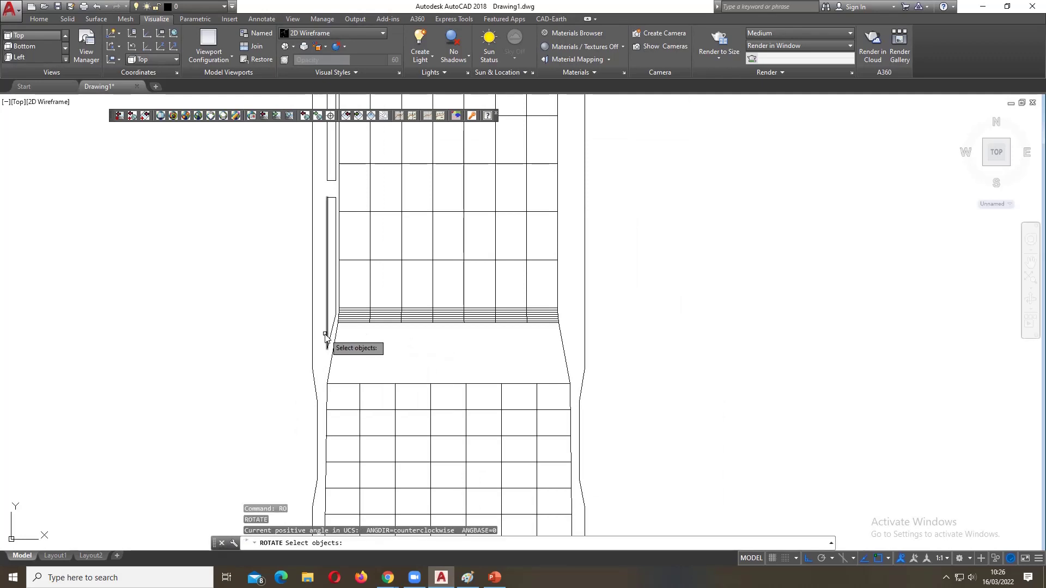
left_click(321, 313)
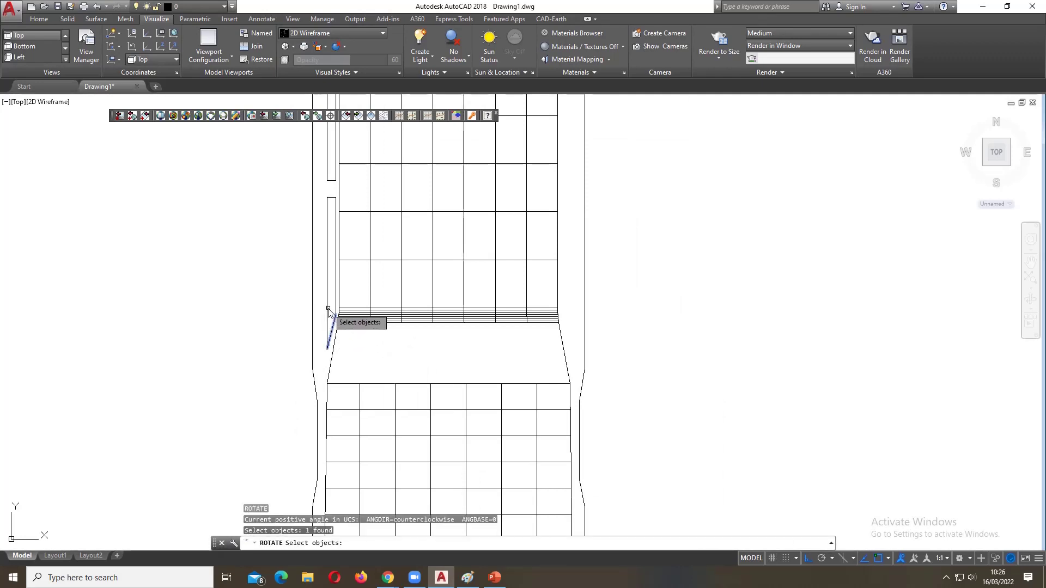
left_click(328, 305)
left_click(337, 294)
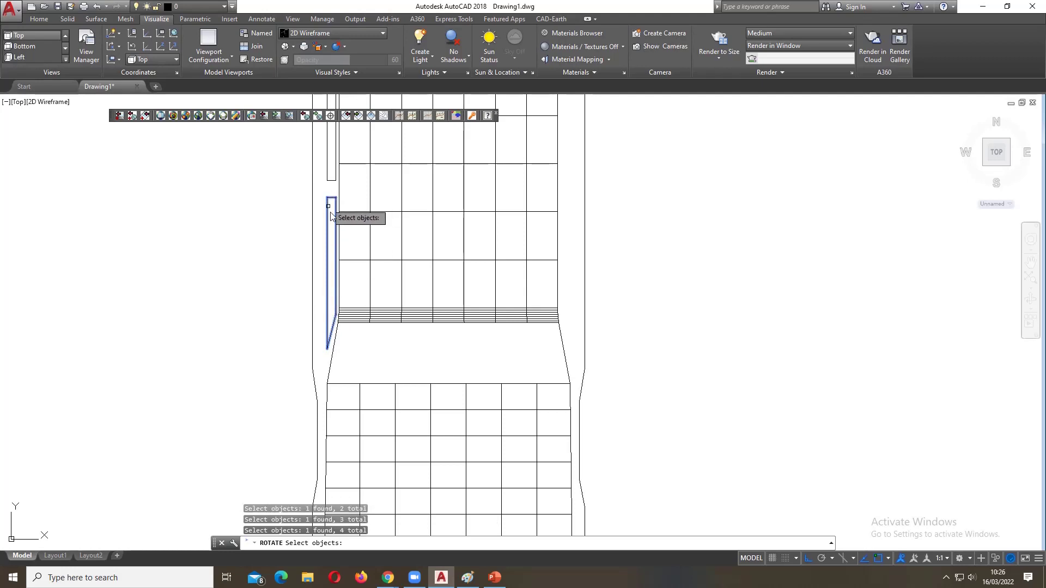
scroll(335, 256, "down", 4)
scroll(342, 243, "up", 2)
scroll(334, 236, "up", 2)
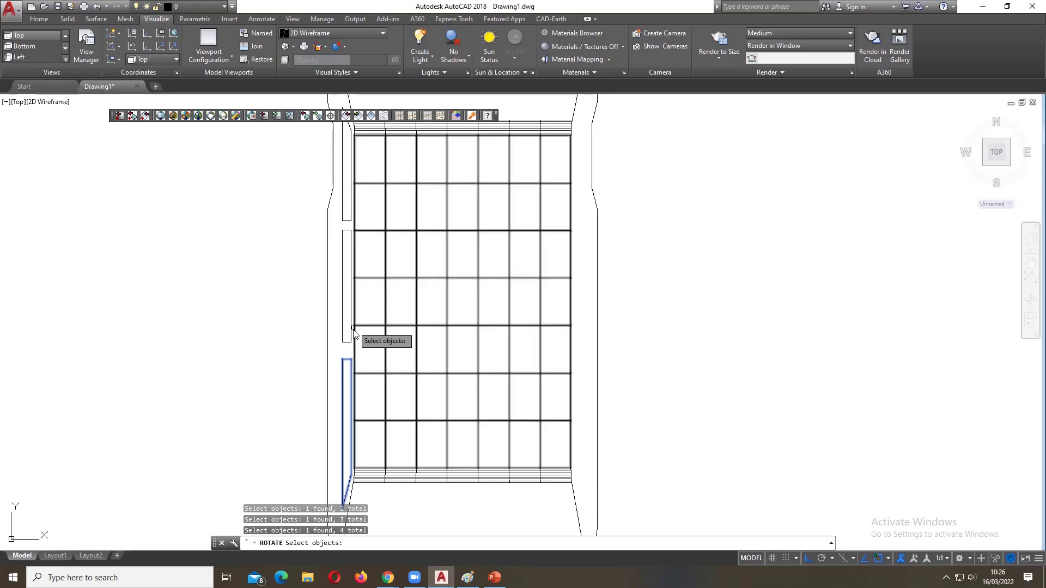
scroll(352, 331, "up", 4)
left_click(344, 342)
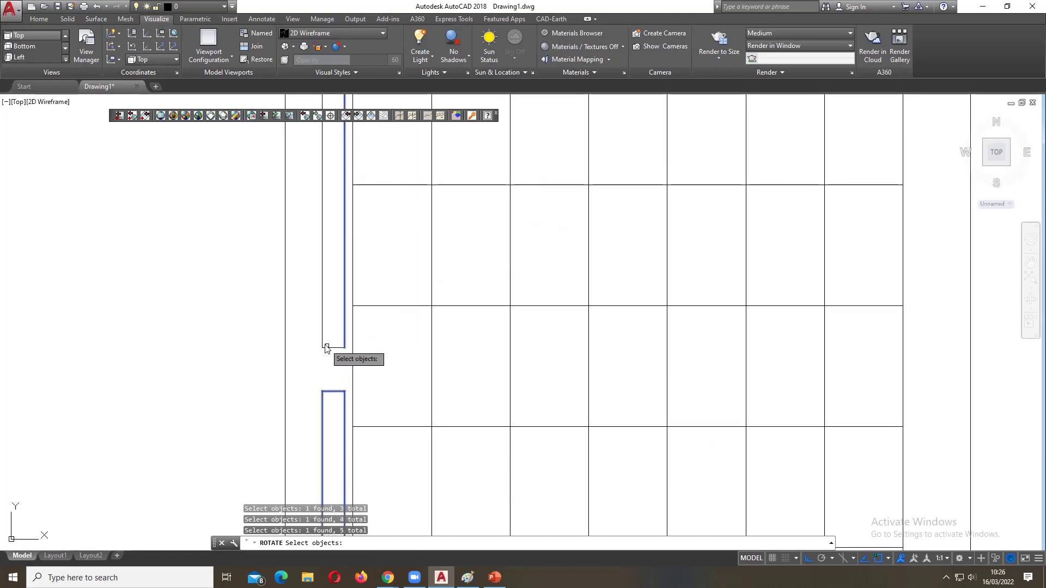
left_click(322, 334)
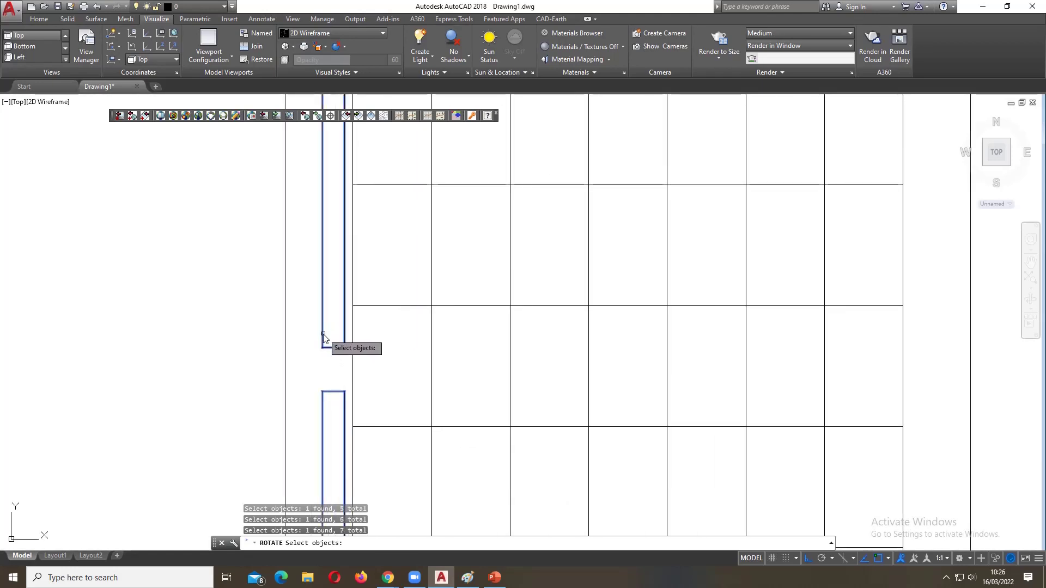
scroll(330, 331, "down", 2)
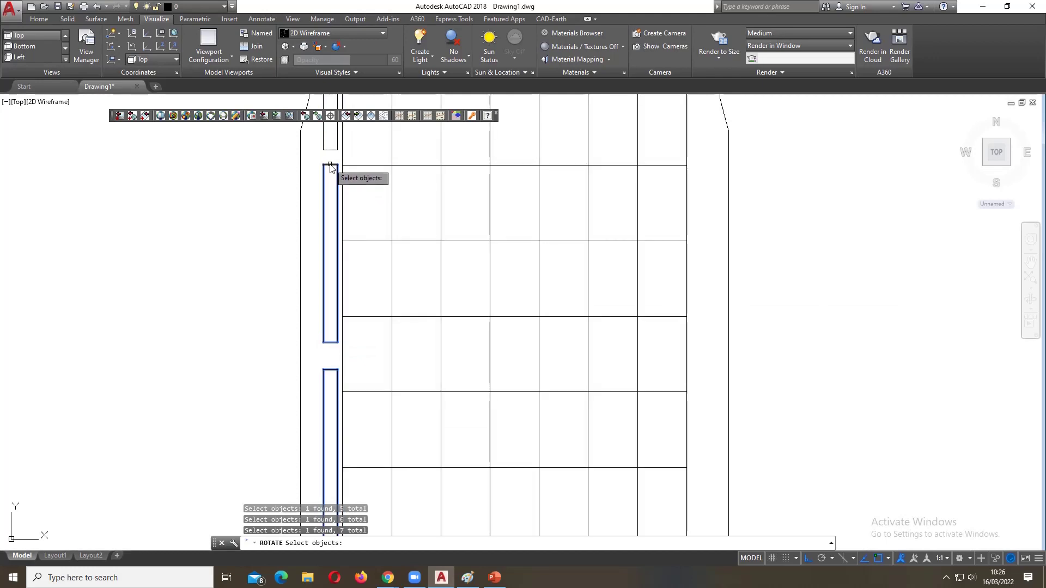
key("Escape")
key("Escape")
scroll(294, 294, "down", 5)
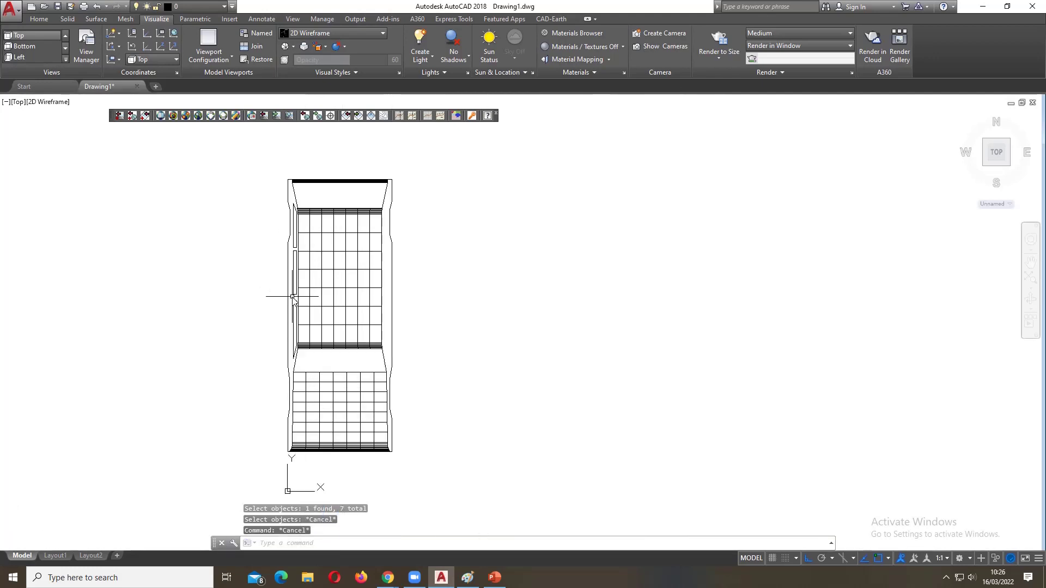
Step: Start MIRROR and select the left-side window and door strip edges
type("mi")
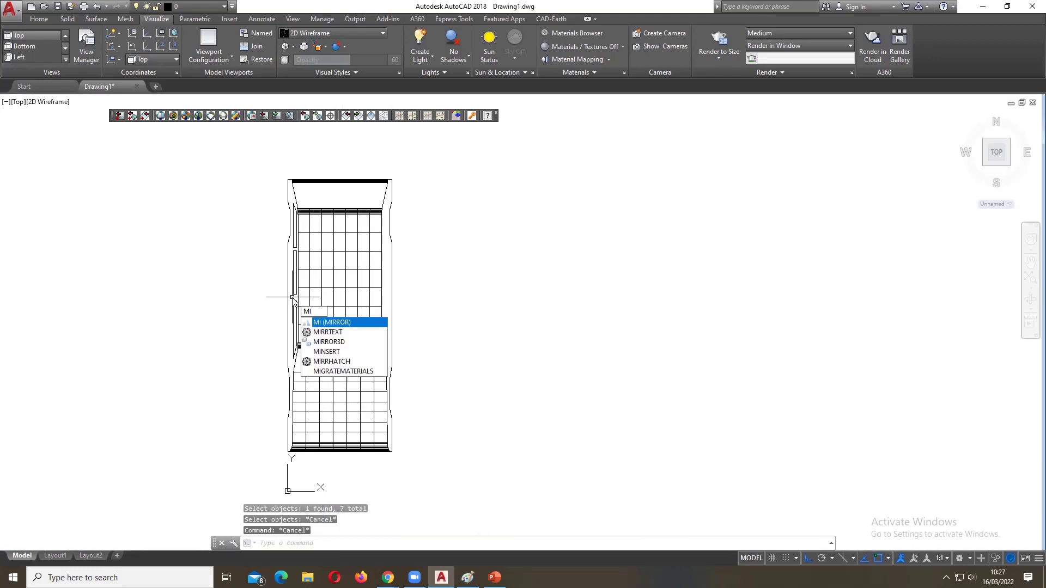
left_click(329, 323)
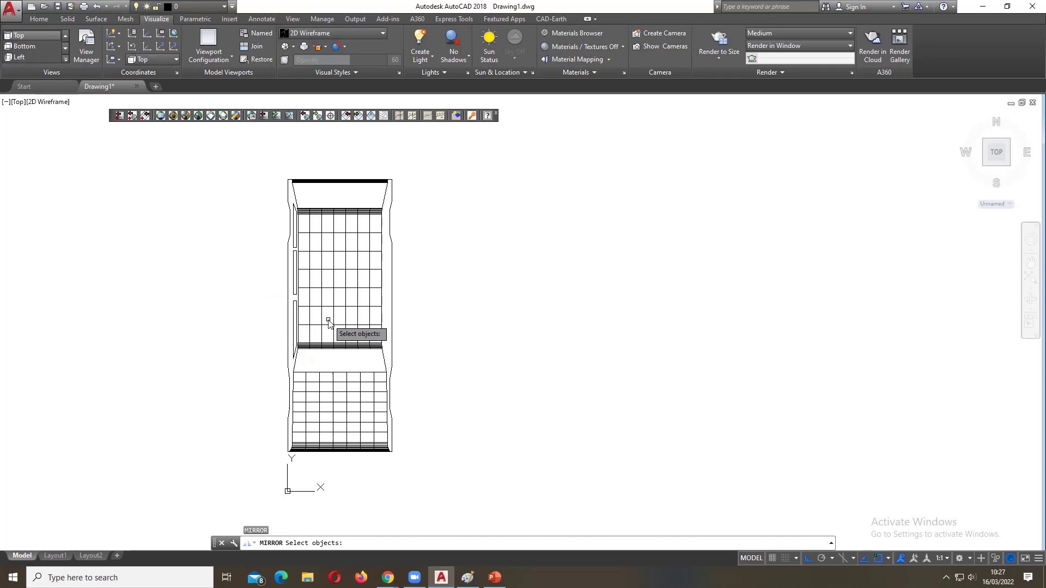
scroll(291, 354, "up", 8)
left_click(303, 355)
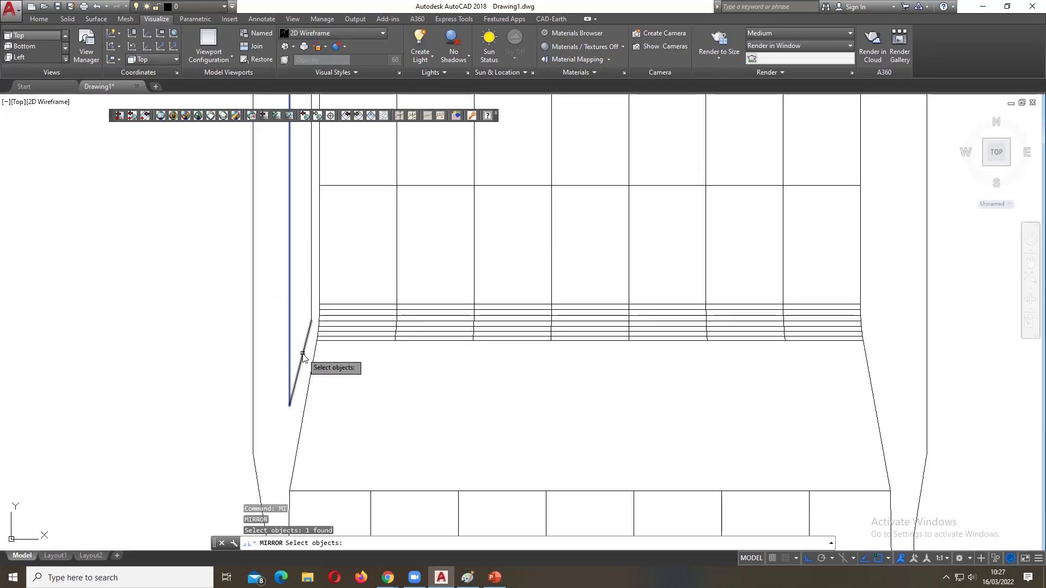
left_click(310, 303)
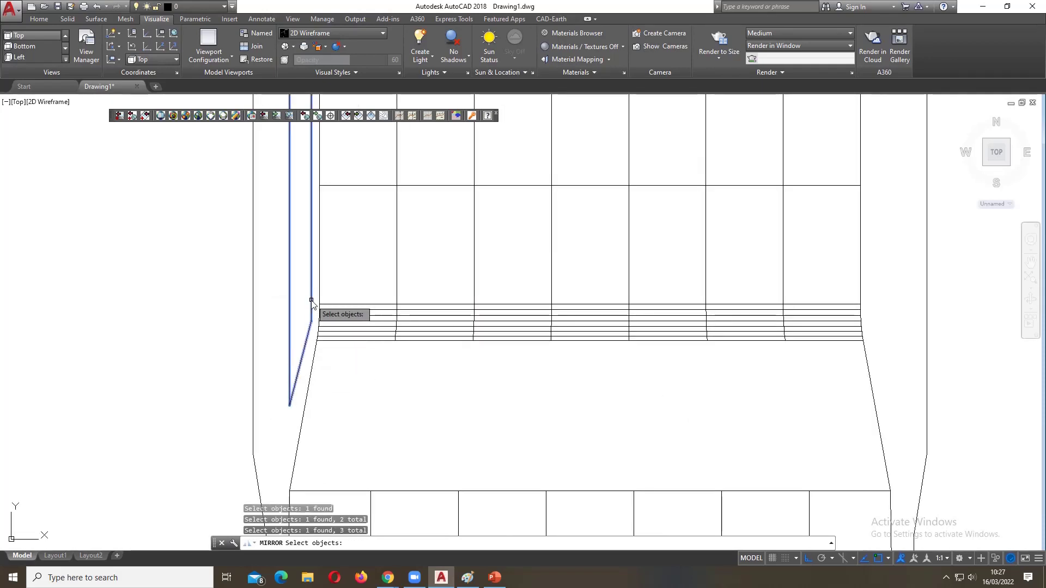
scroll(316, 352, "down", 5)
scroll(297, 286, "down", 1)
scroll(305, 305, "up", 6)
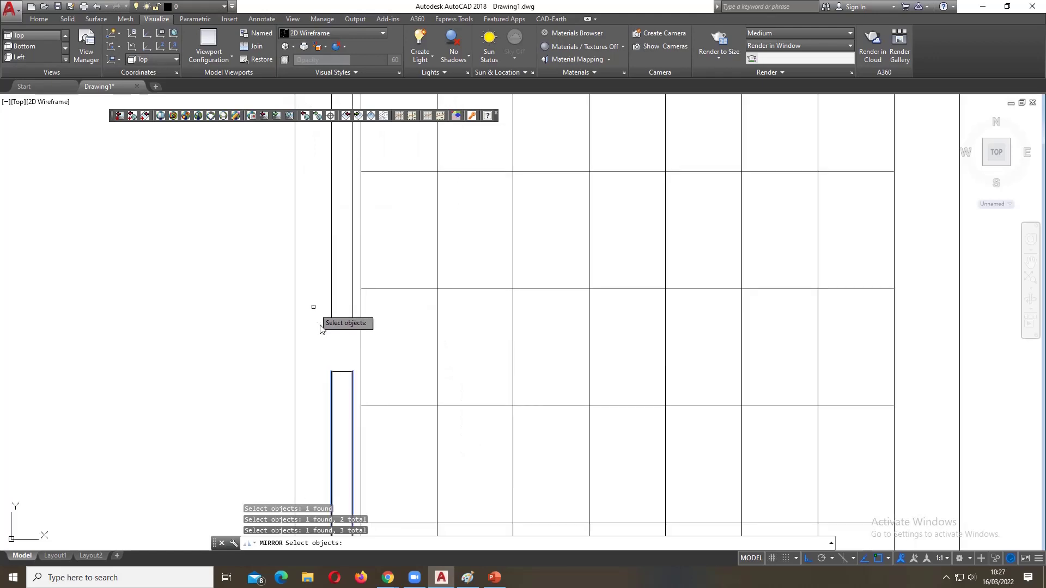
left_click(337, 373)
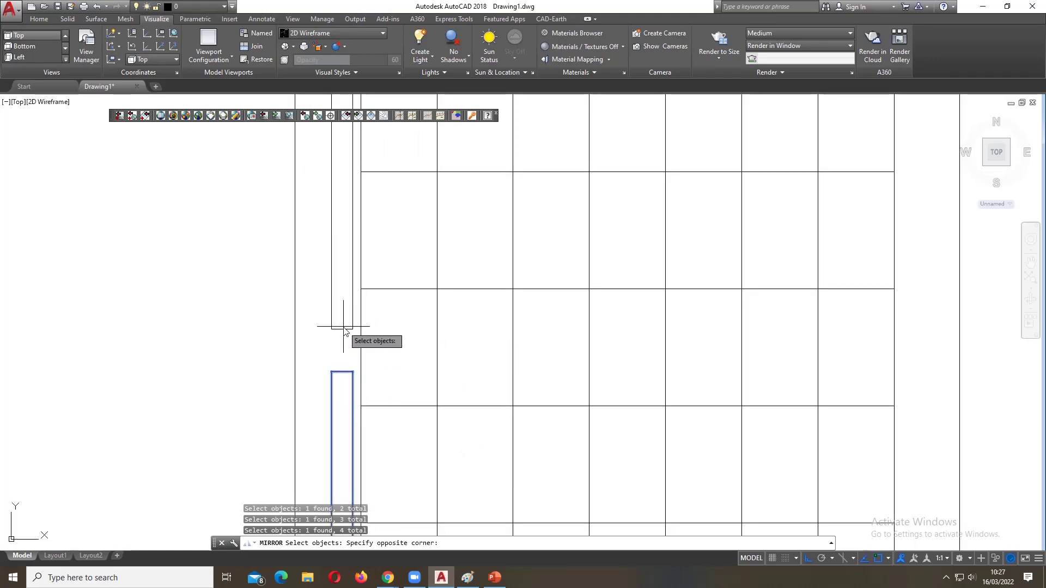
key("Escape")
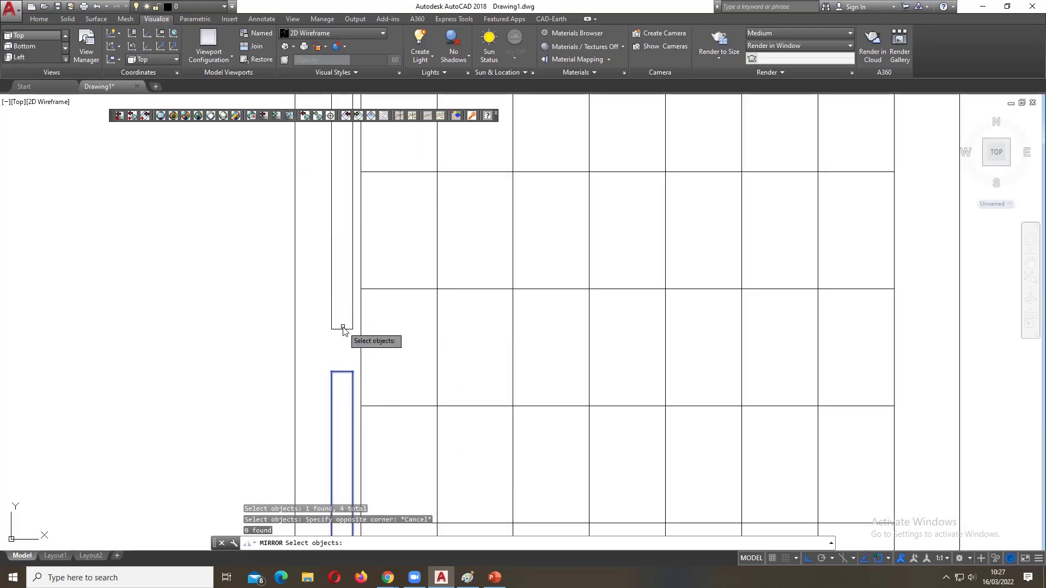
left_click(338, 329)
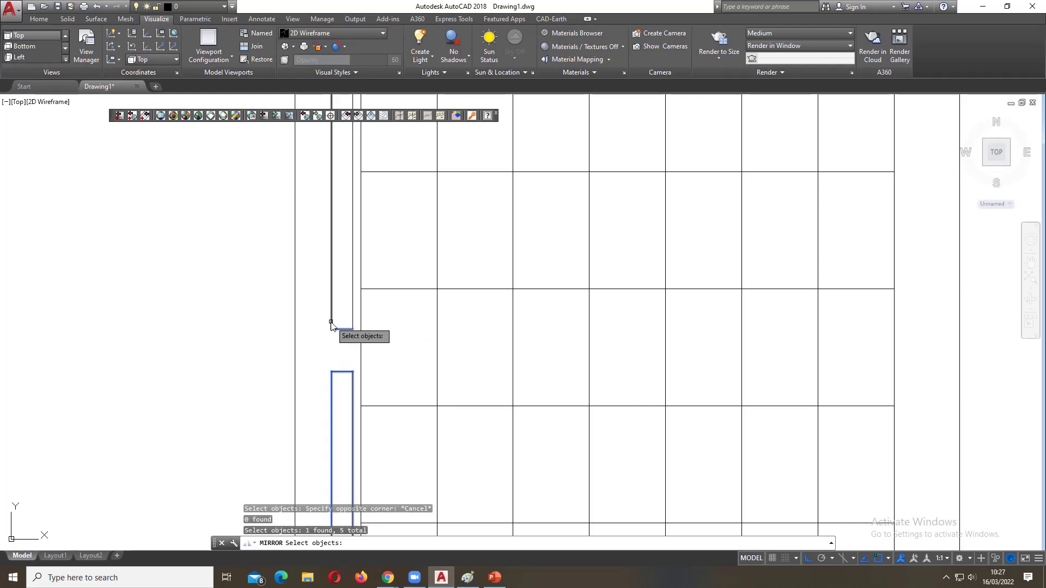
left_click(333, 321)
scroll(349, 320, "down", 5)
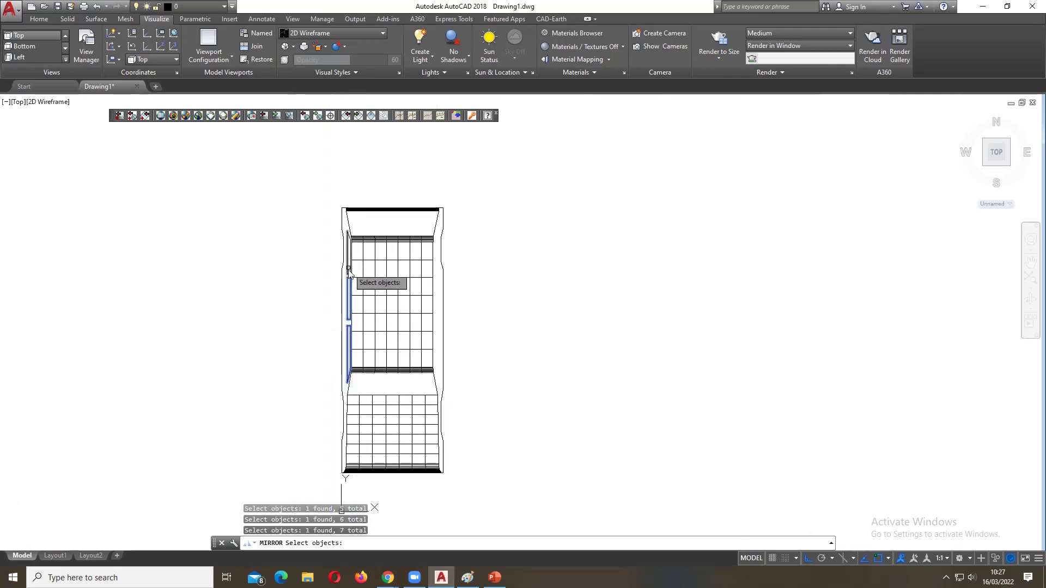
scroll(343, 278, "up", 5)
left_click(337, 352)
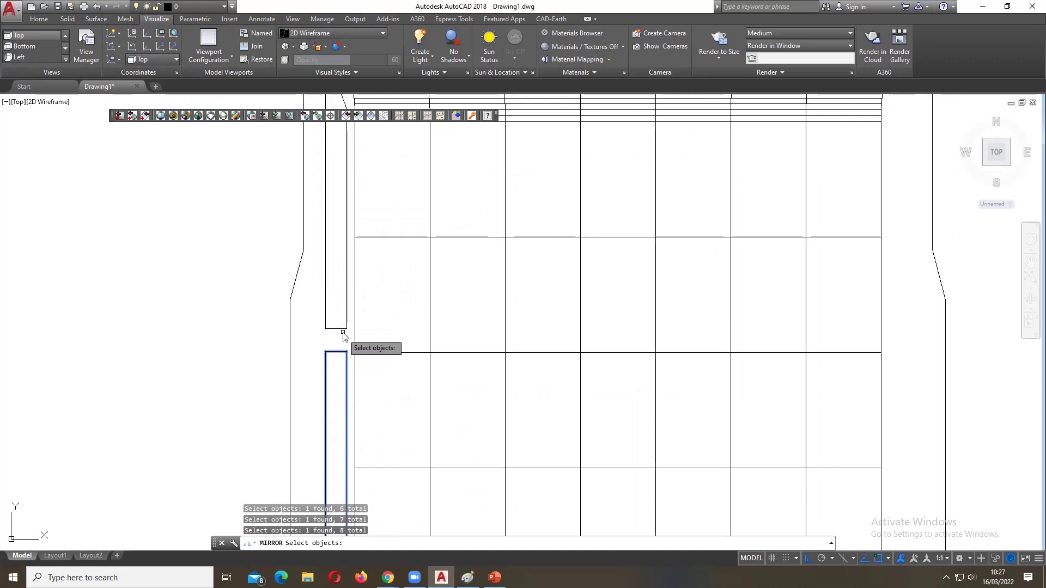
left_click(338, 329)
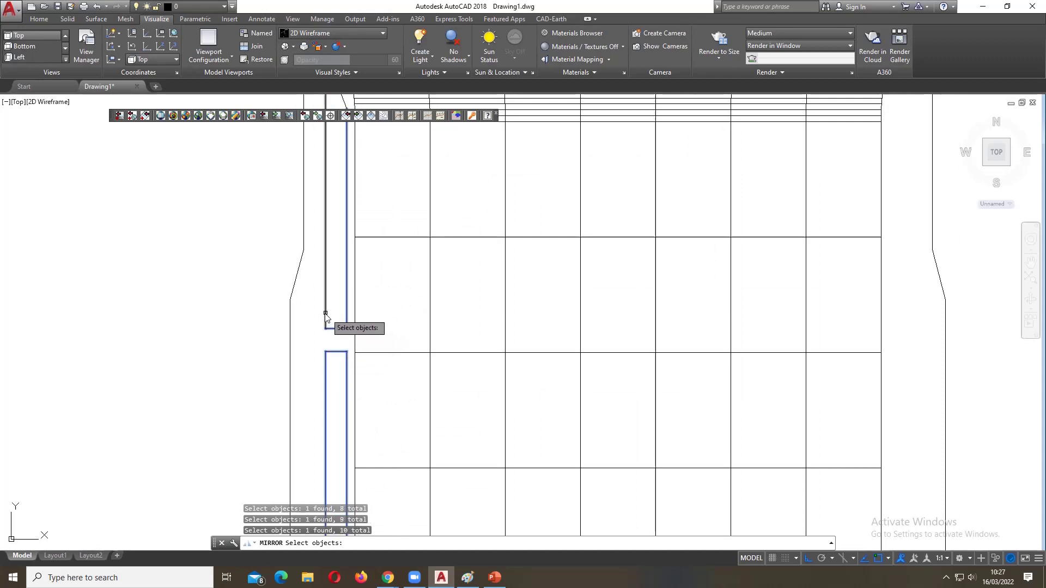
left_click(325, 315)
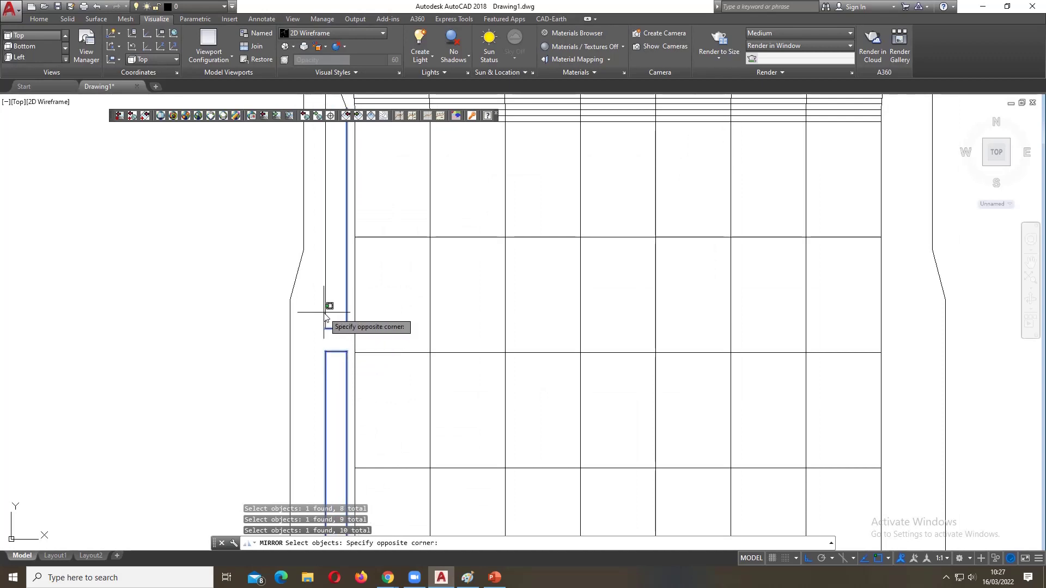
key("Escape")
left_click(325, 315)
scroll(355, 346, "down", 4)
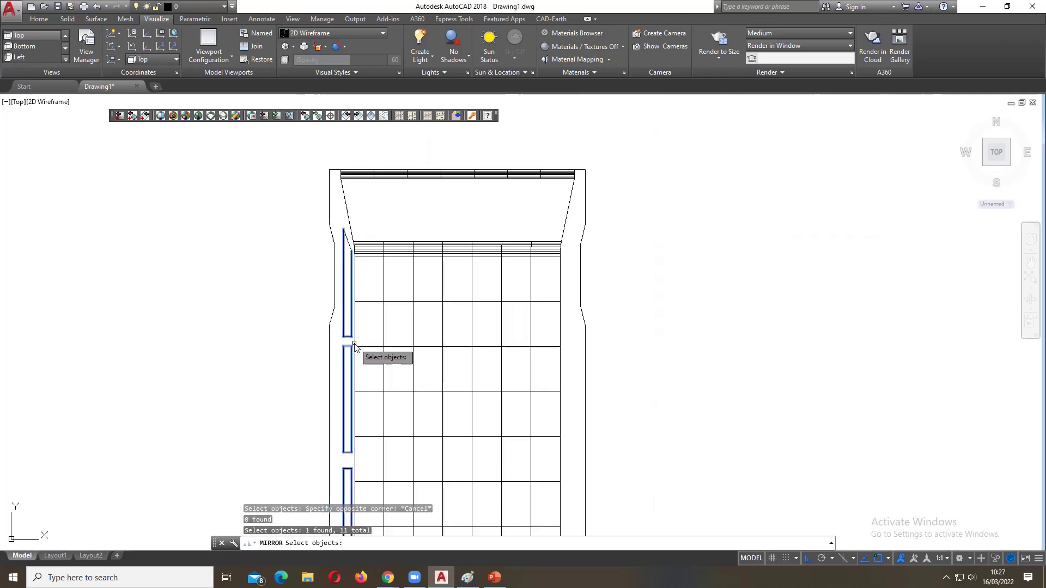
scroll(358, 244, "up", 4)
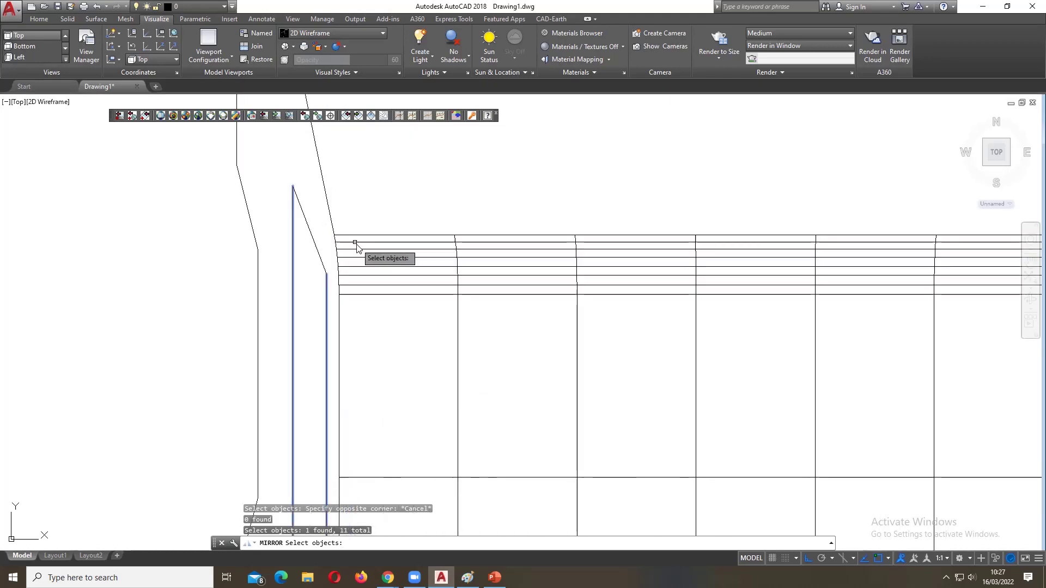
left_click(312, 238)
key("Return")
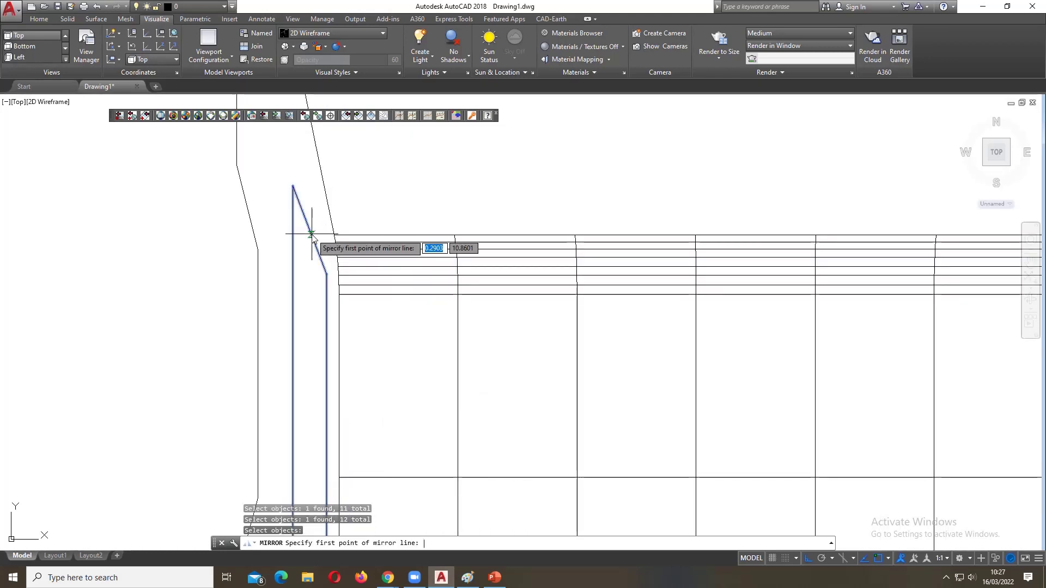
Step: Mirror them about a vertical line through the centreline midpoint, keeping the originals
scroll(313, 238, "down", 5)
scroll(362, 235, "down", 6)
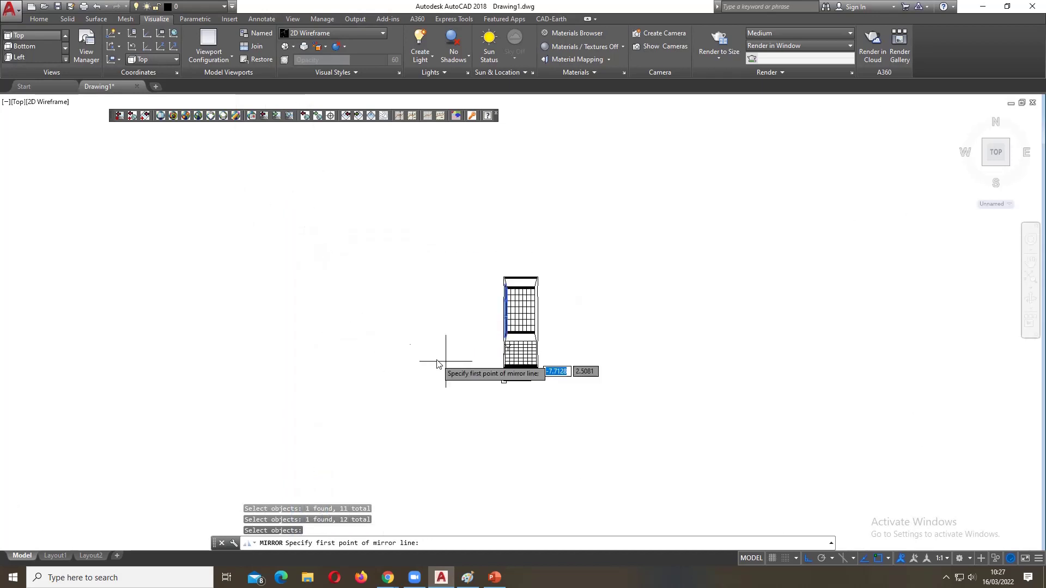
scroll(509, 381, "up", 7)
scroll(510, 376, "up", 2)
scroll(510, 376, "down", 7)
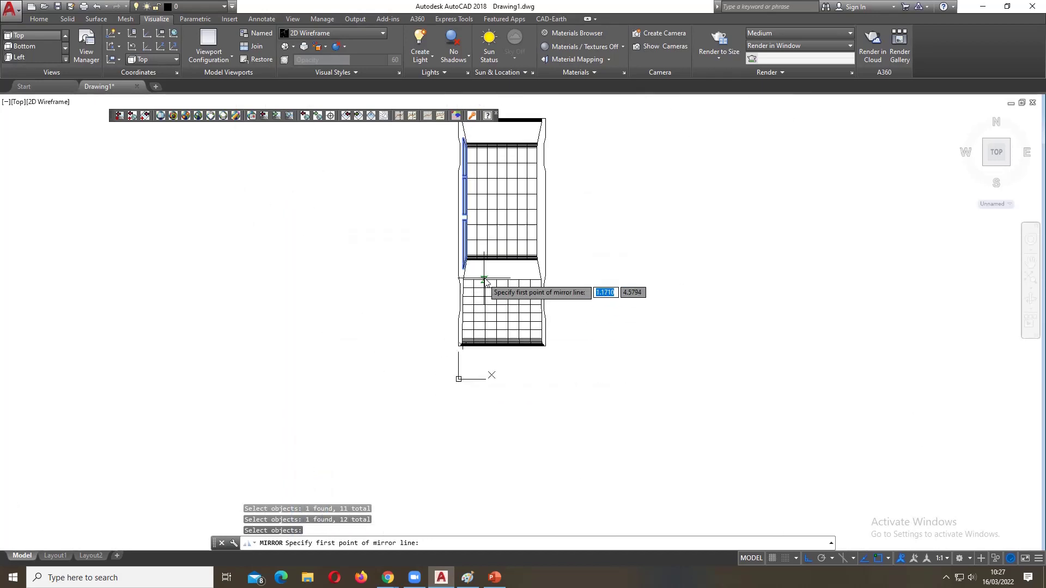
scroll(518, 295, "up", 8)
scroll(524, 311, "down", 3)
type("mid")
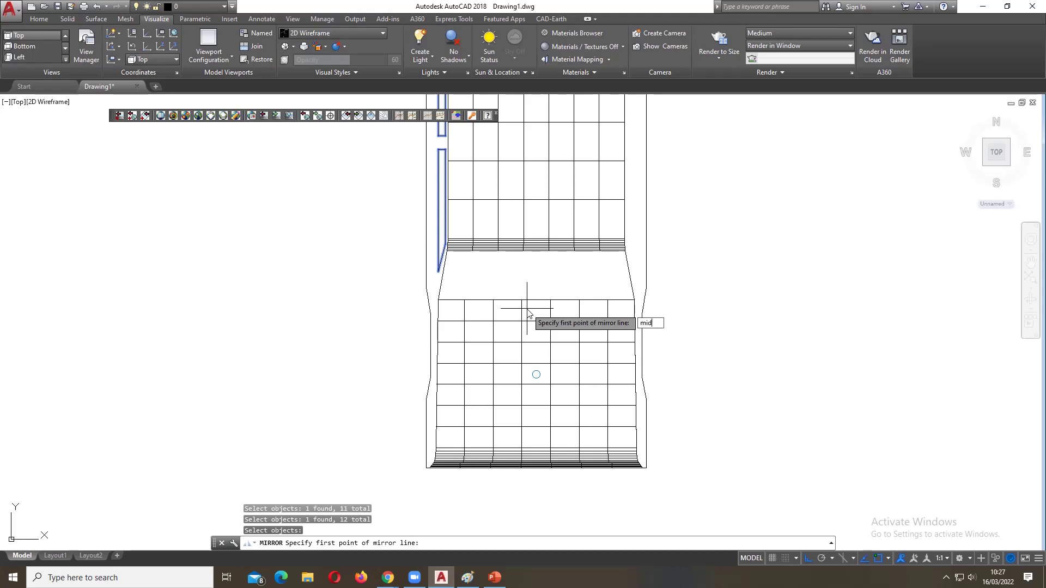
key("Return")
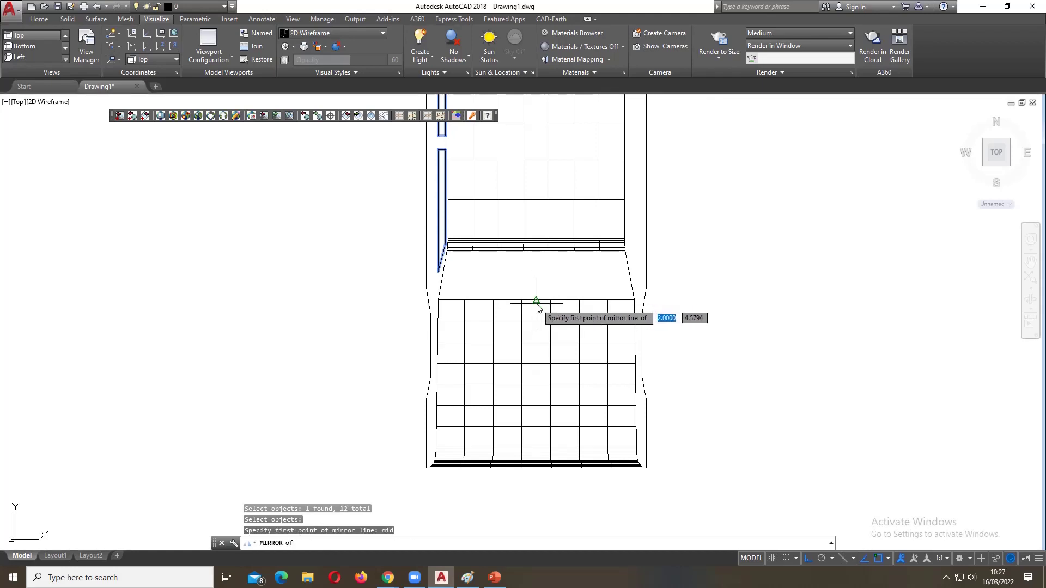
left_click(536, 301)
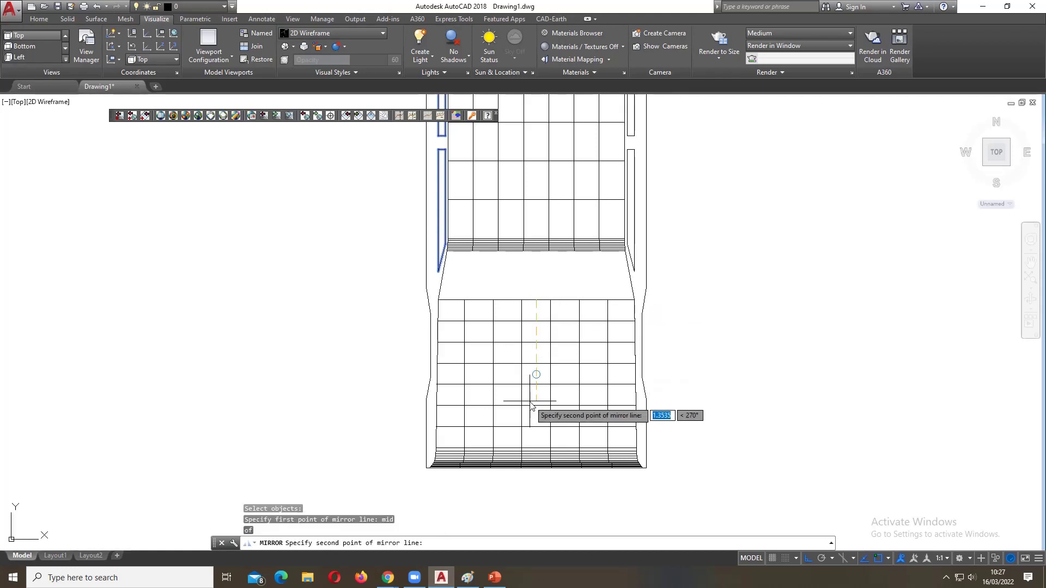
scroll(535, 431, "down", 5)
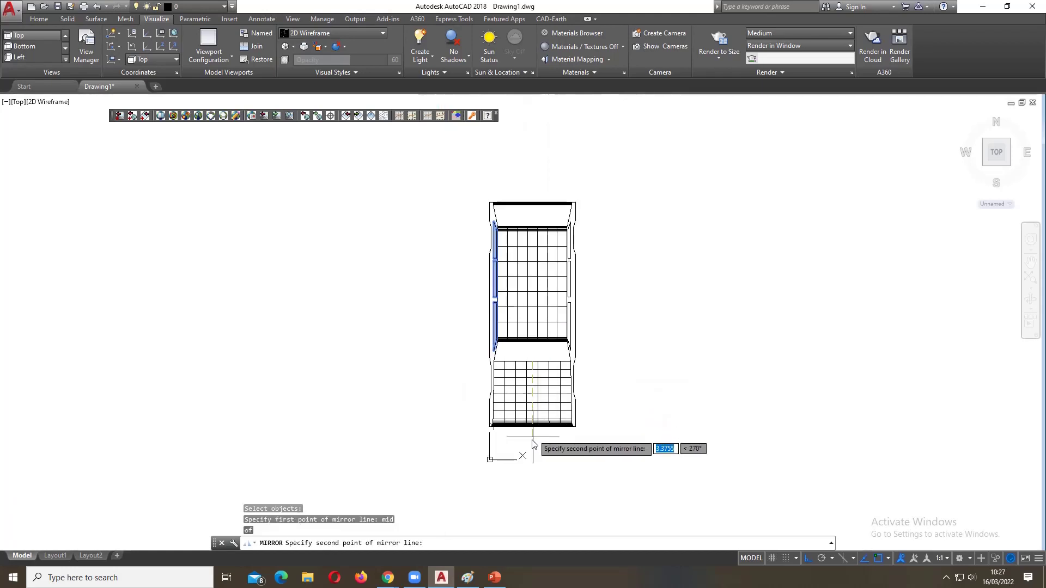
left_click(528, 475)
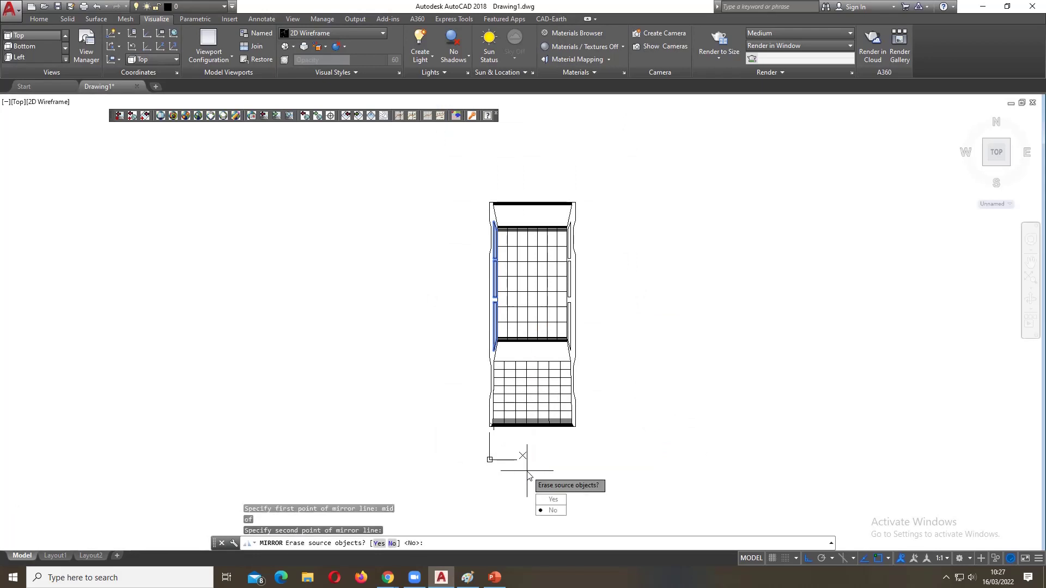
key("Return")
scroll(618, 359, "up", 2)
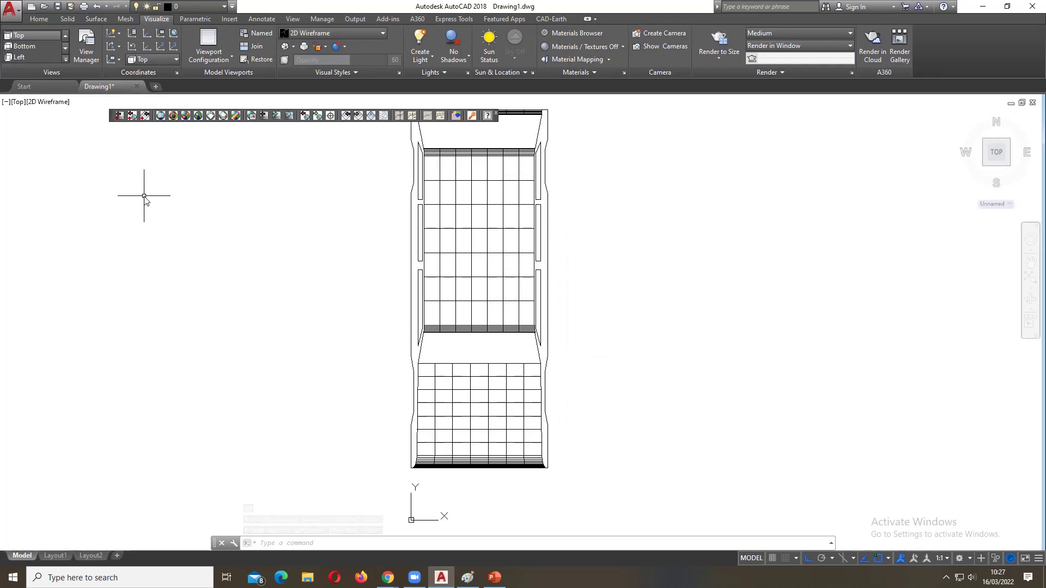
Step: Compare the car in NW Isometric and Top views, zooming each
left_click(66, 60)
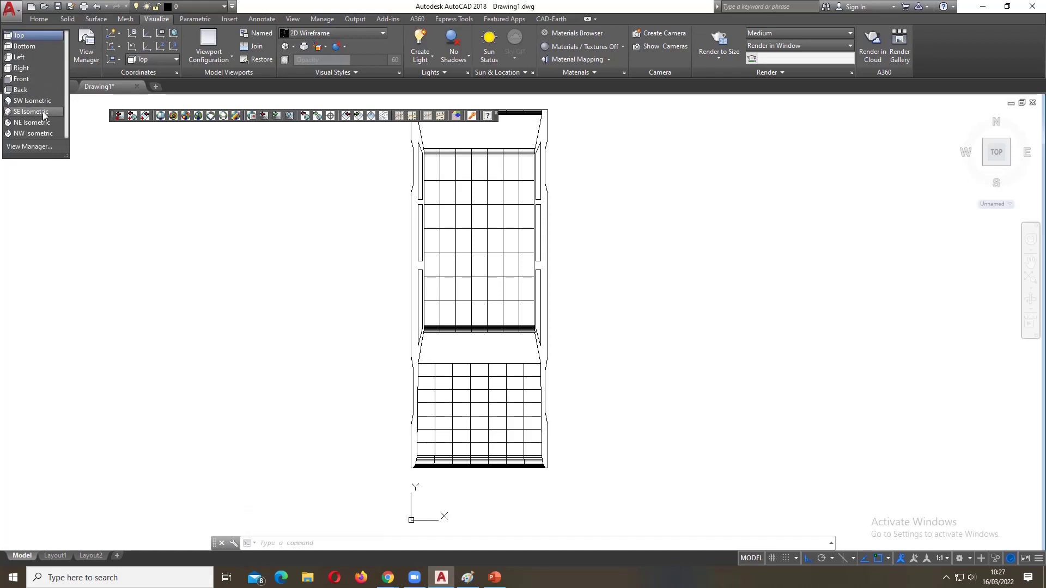
left_click(35, 134)
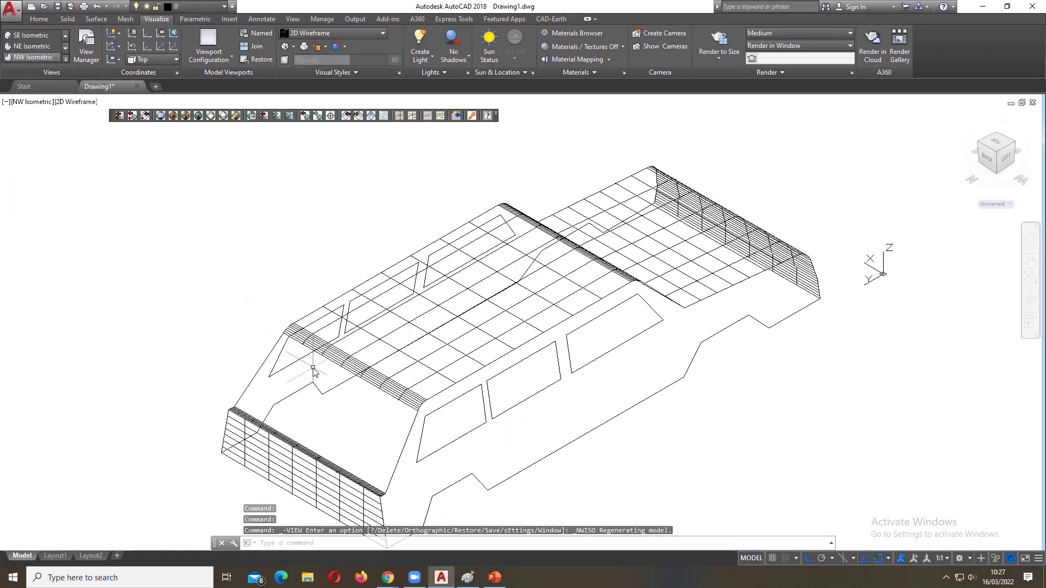
scroll(314, 371, "down", 2)
scroll(532, 353, "up", 2)
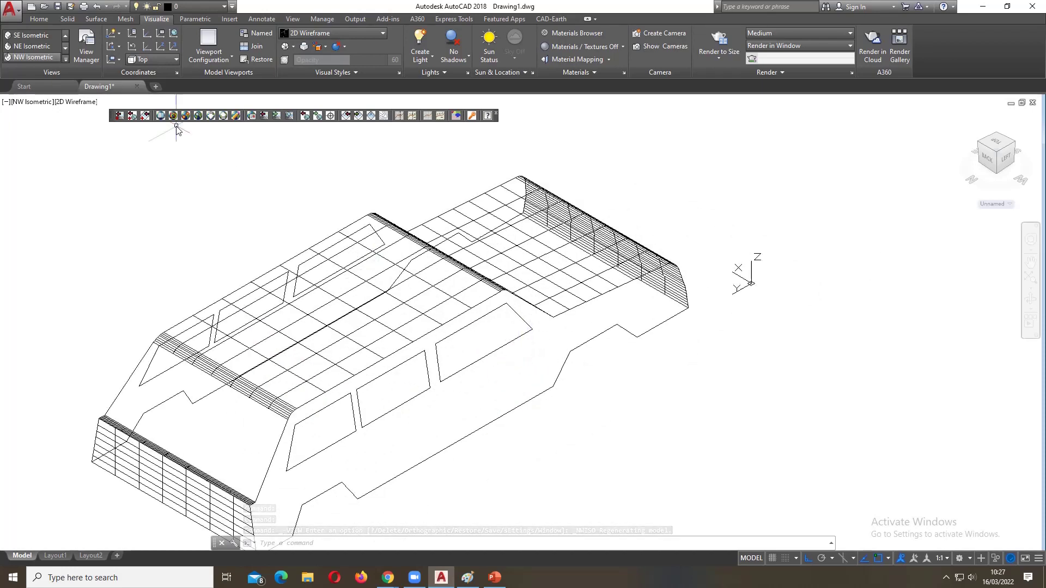
left_click(66, 59)
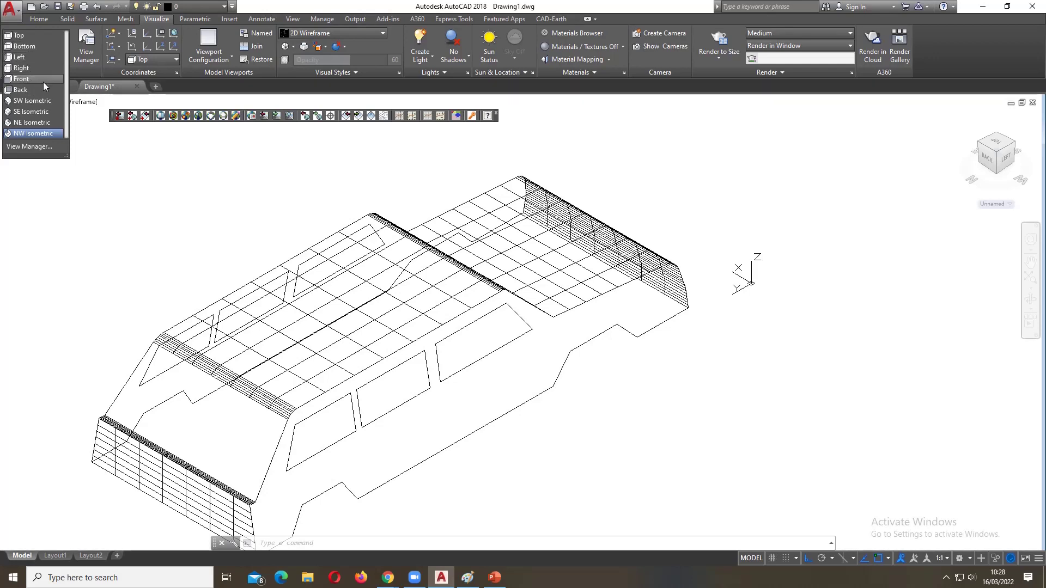
left_click(32, 38)
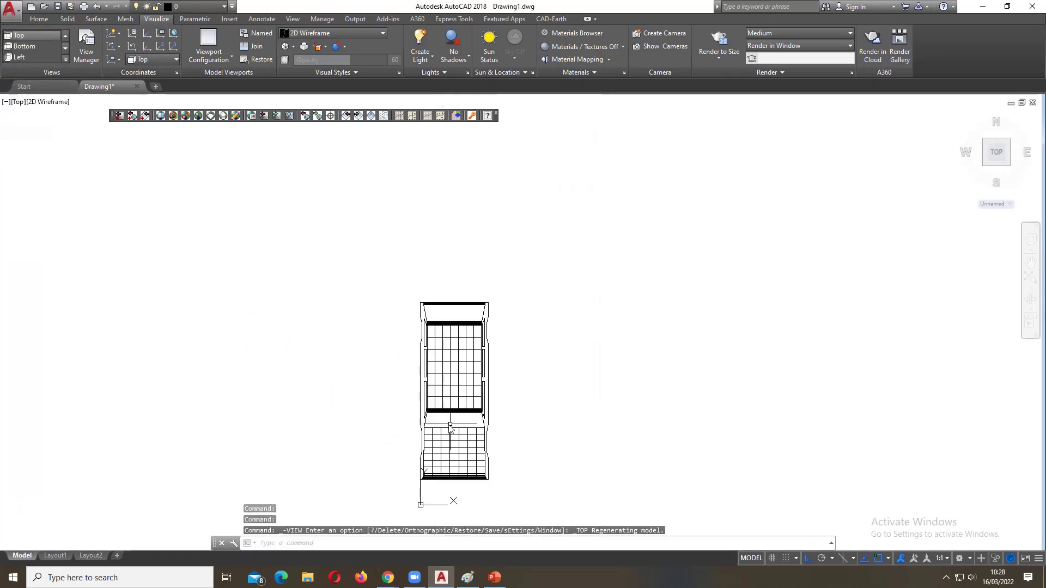
scroll(450, 425, "up", 5)
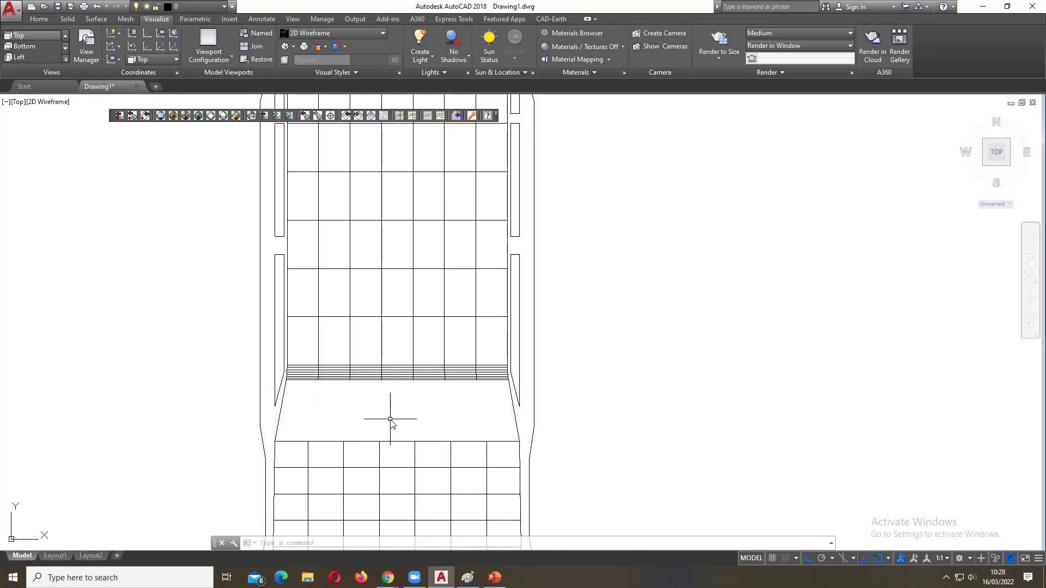
scroll(390, 420, "down", 4)
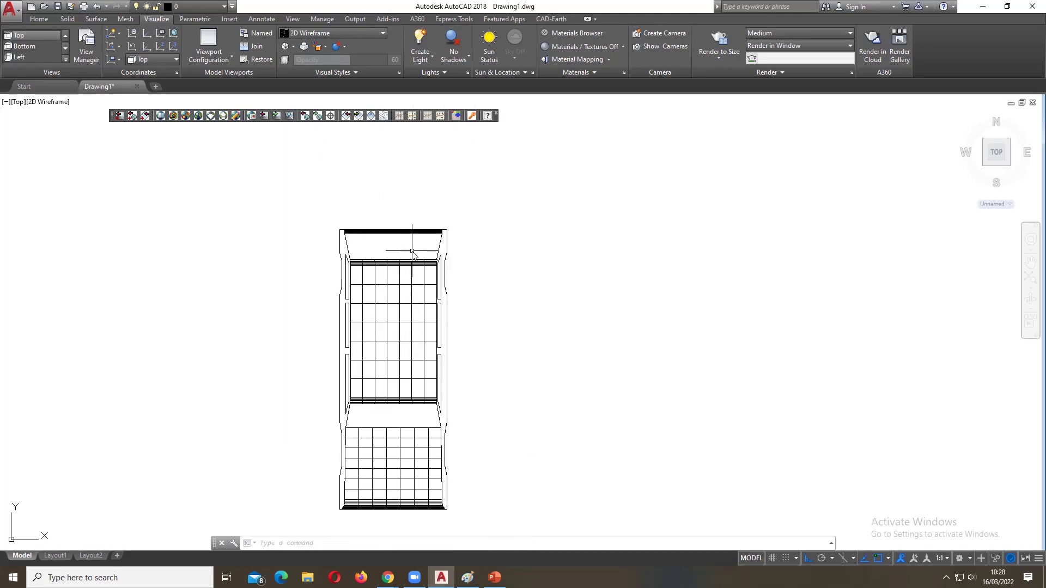
Step: Return to NW Isometric to refit the whole car and show the Mesh ribbon tab
left_click(66, 58)
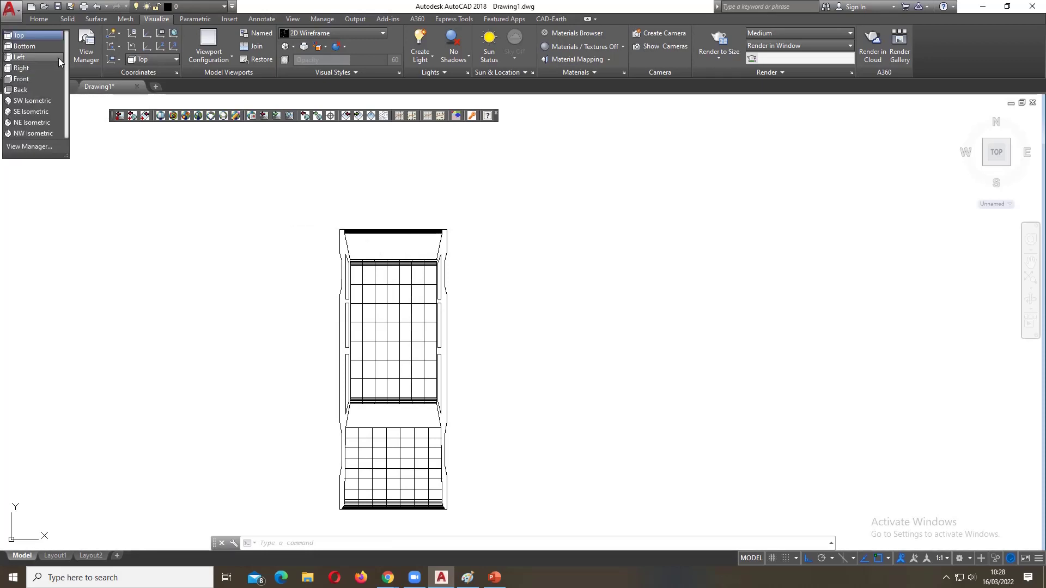
left_click(28, 134)
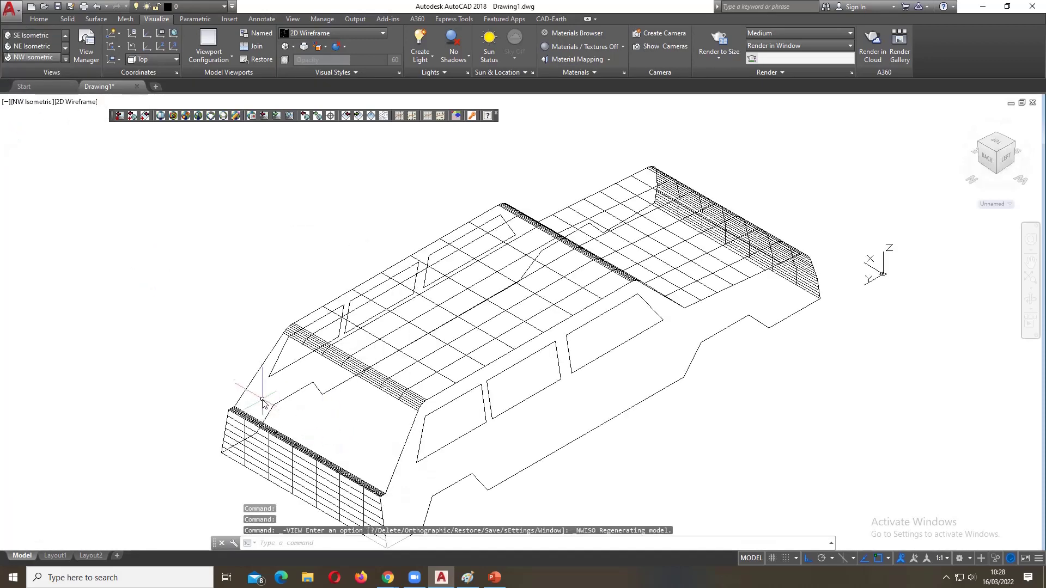
scroll(376, 403, "down", 3)
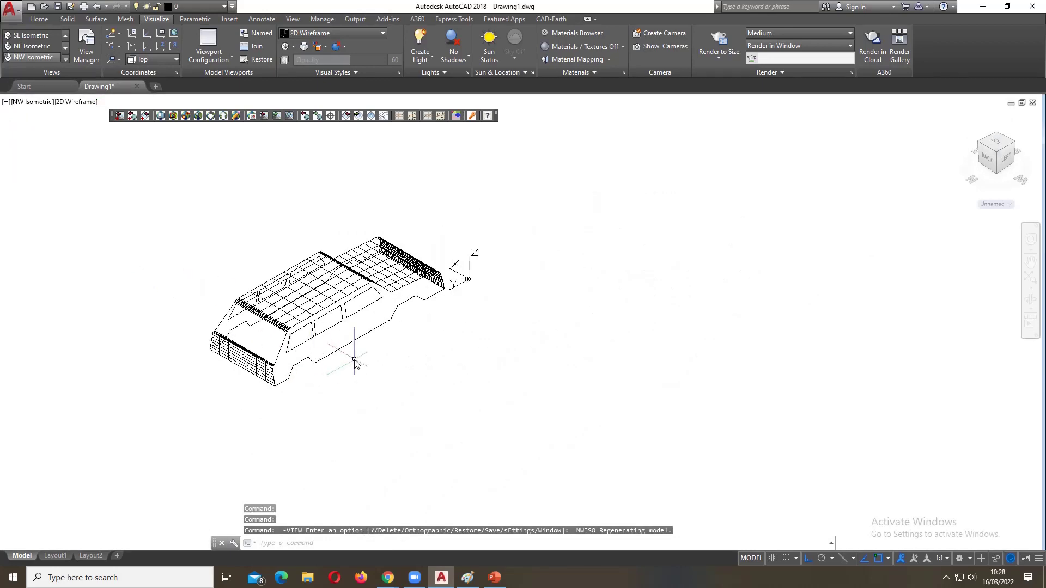
scroll(355, 360, "up", 8)
scroll(362, 347, "down", 8)
scroll(361, 341, "up", 2)
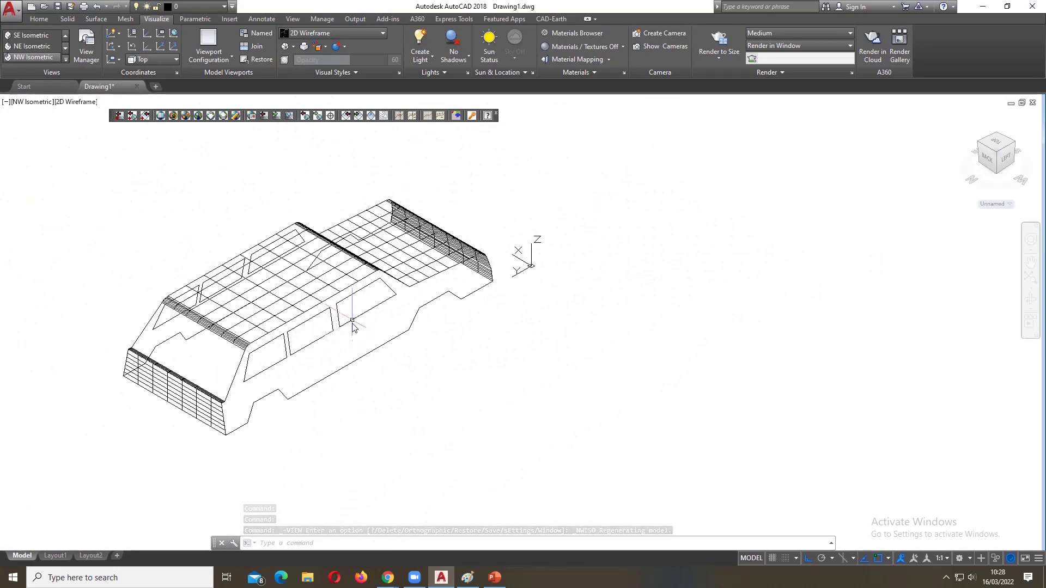
scroll(357, 327, "up", 2)
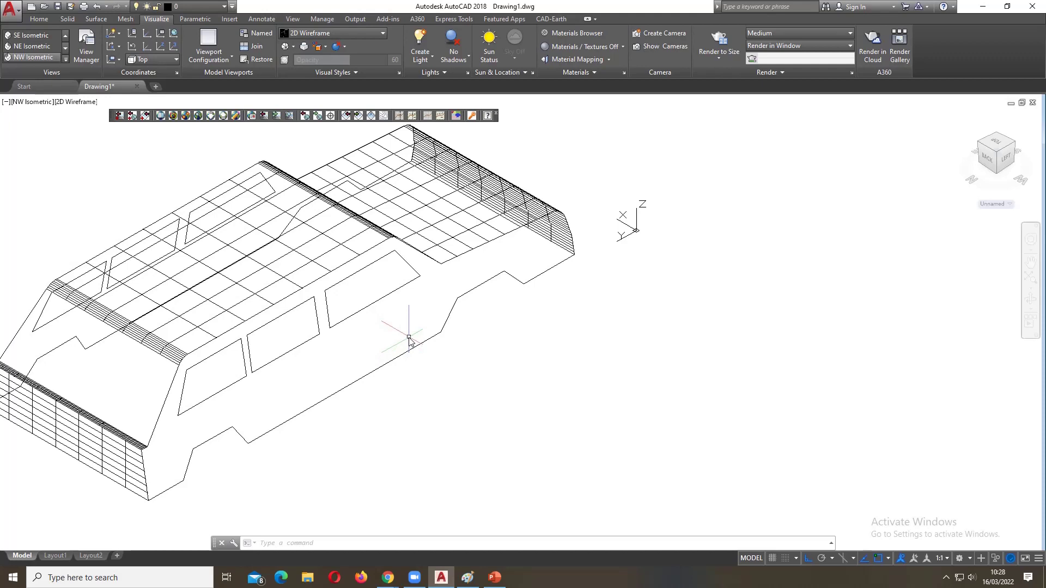
left_click(32, 57)
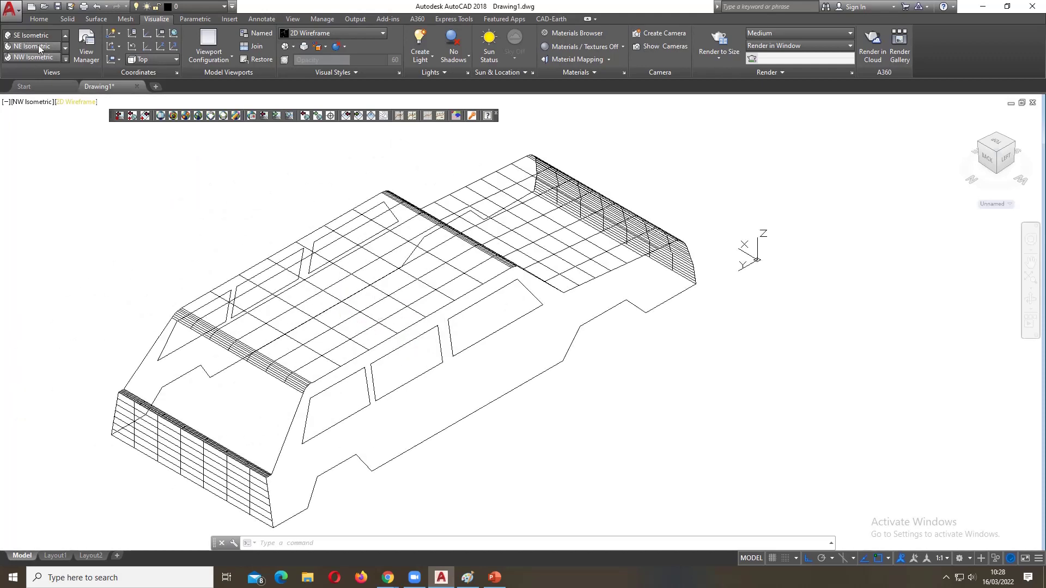
left_click(122, 20)
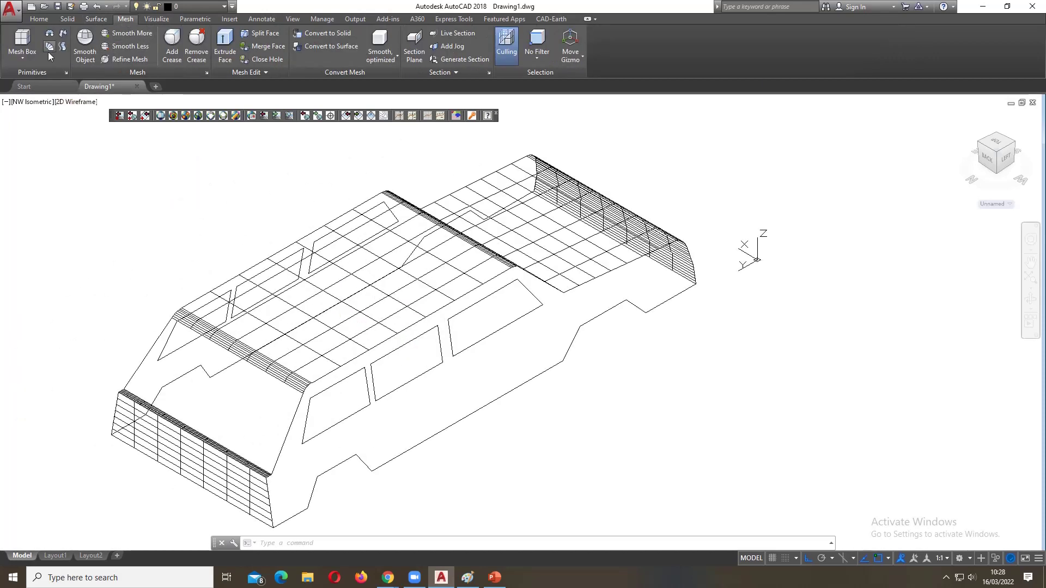
Step: Try a loft across the lower side, window and a third edge, then abandon it
left_click(97, 20)
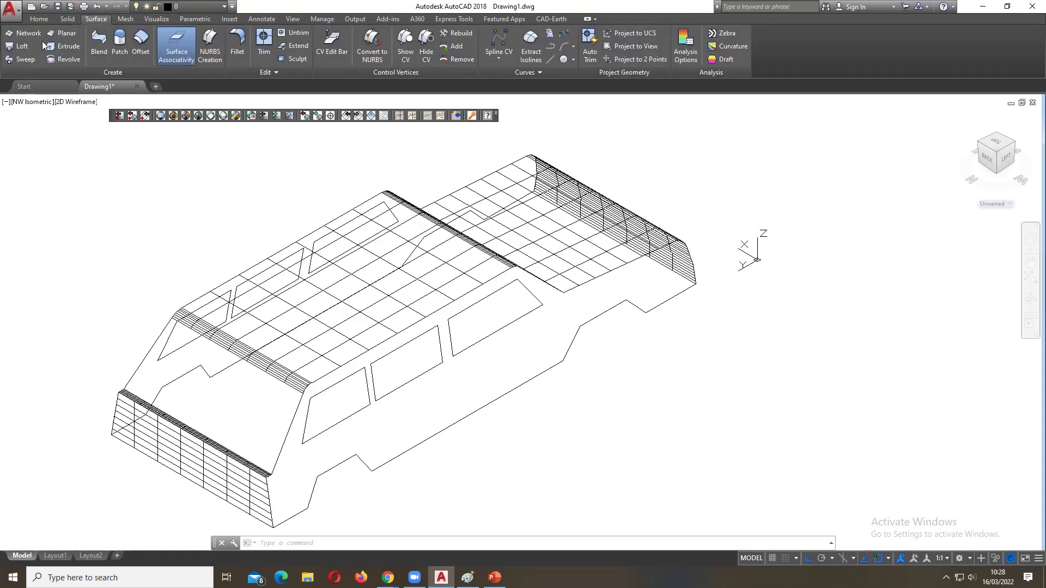
left_click(22, 48)
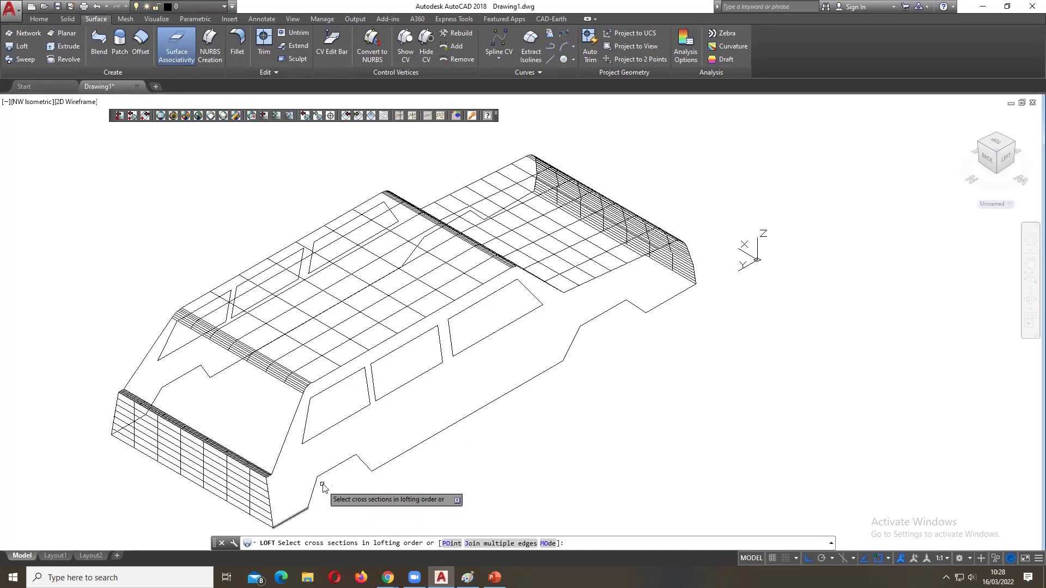
left_click(334, 469)
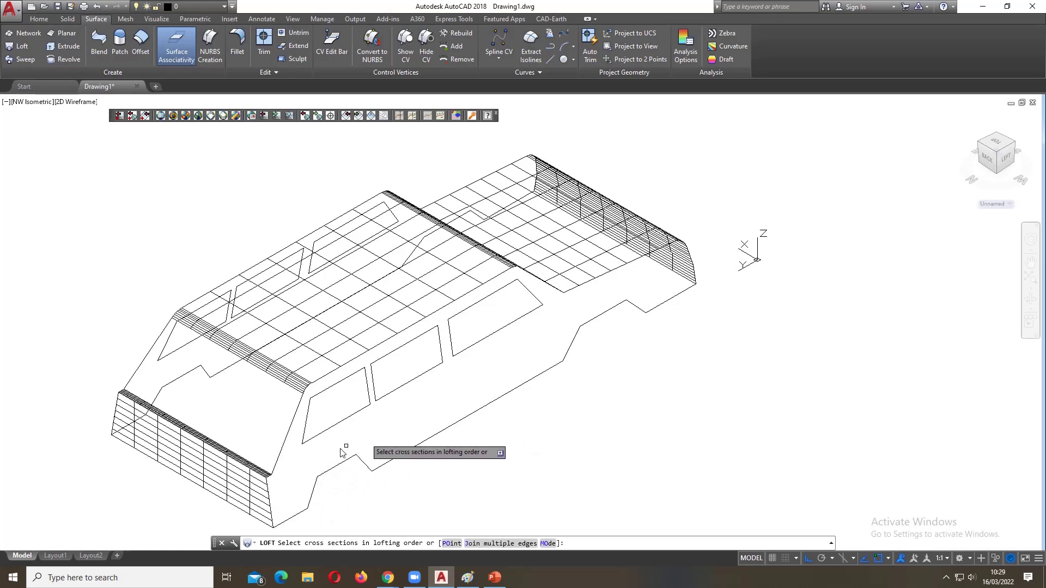
left_click(333, 467)
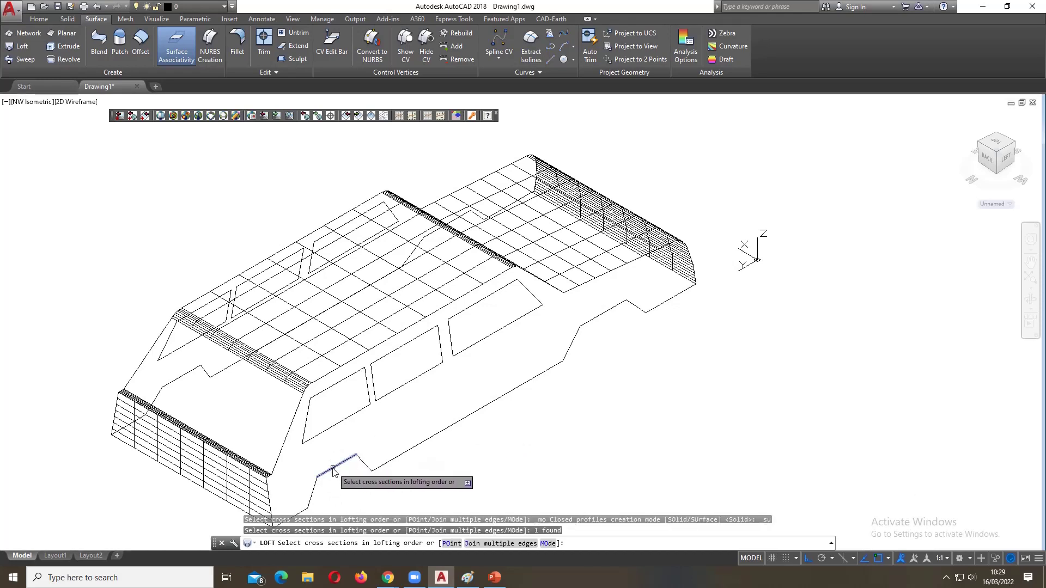
left_click(324, 436)
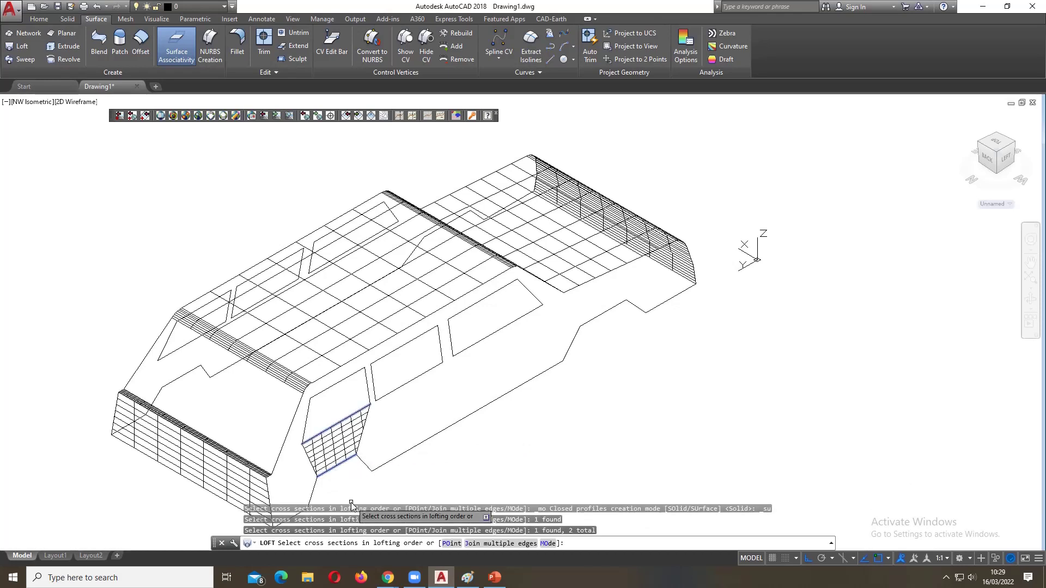
scroll(375, 426, "down", 4)
scroll(375, 426, "up", 4)
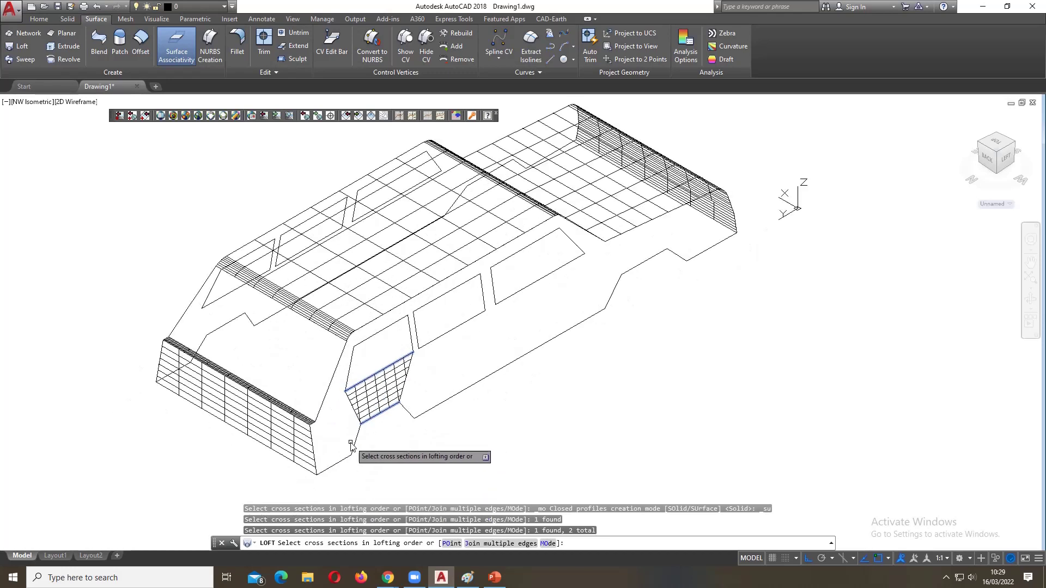
left_click(357, 440)
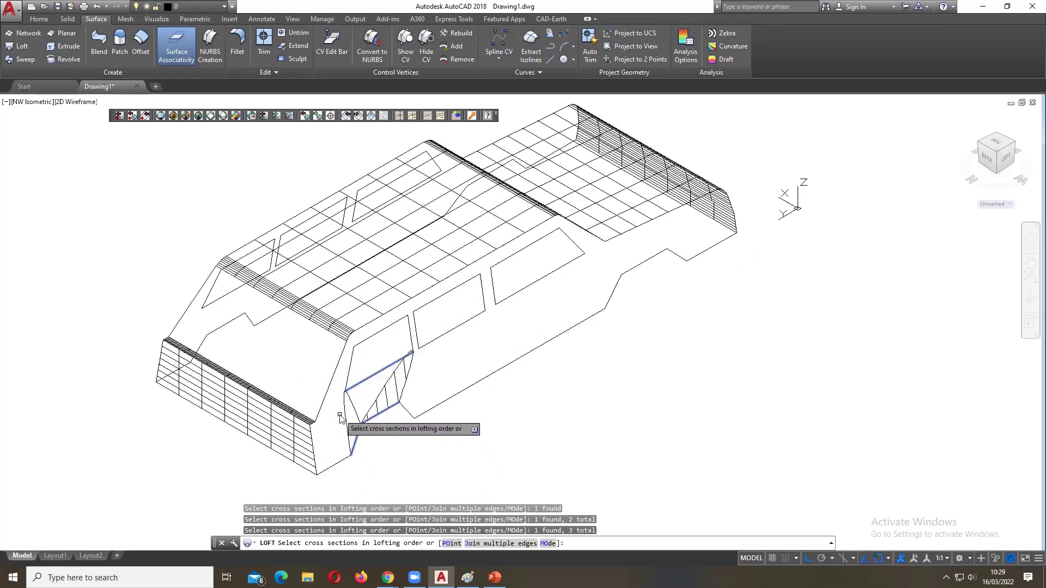
key("Escape")
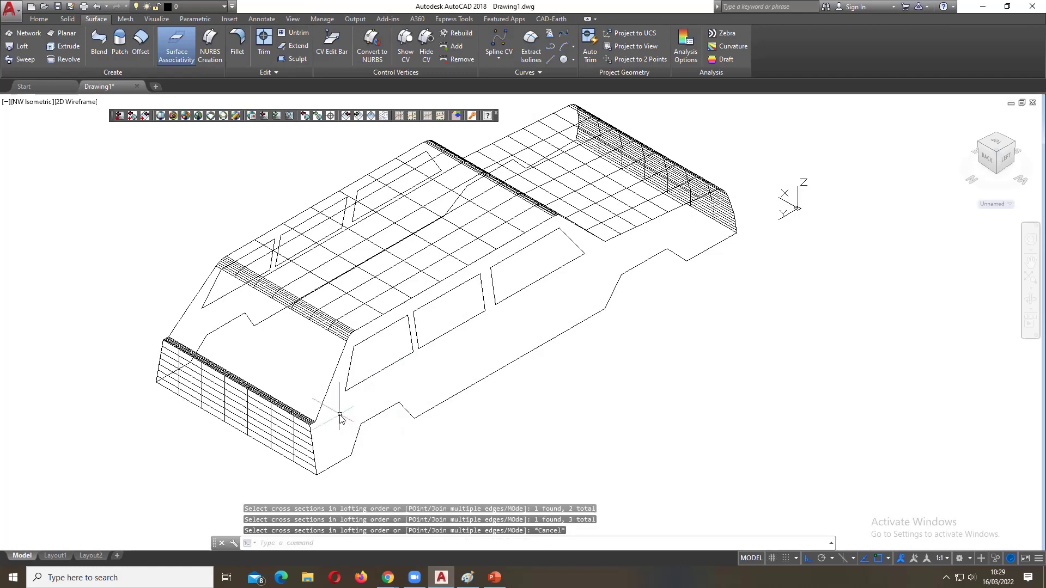
Step: Loft the upper pillar patch between two corner edges using cross sections only
key("Return")
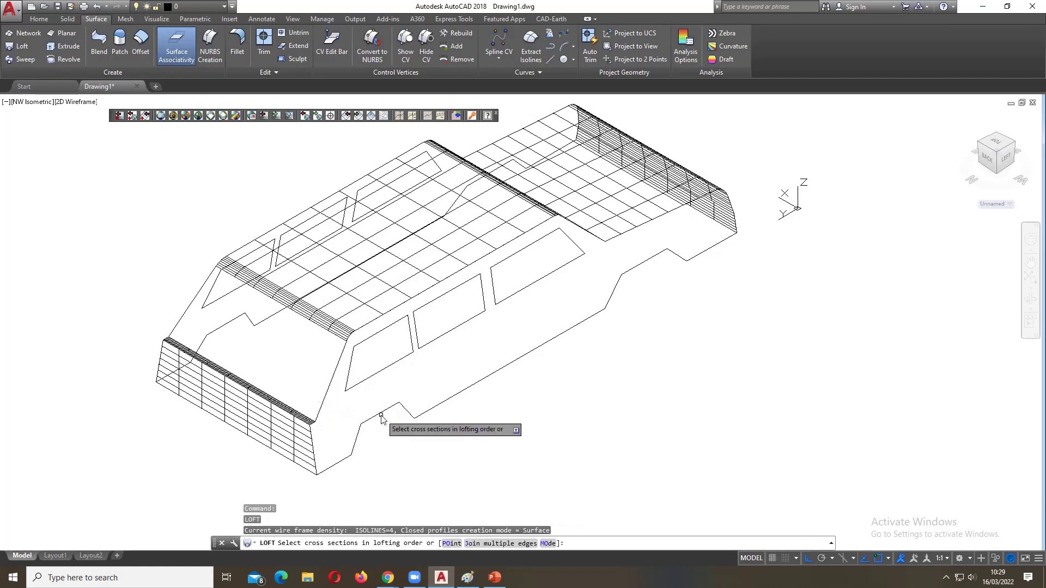
scroll(588, 320, "down", 2)
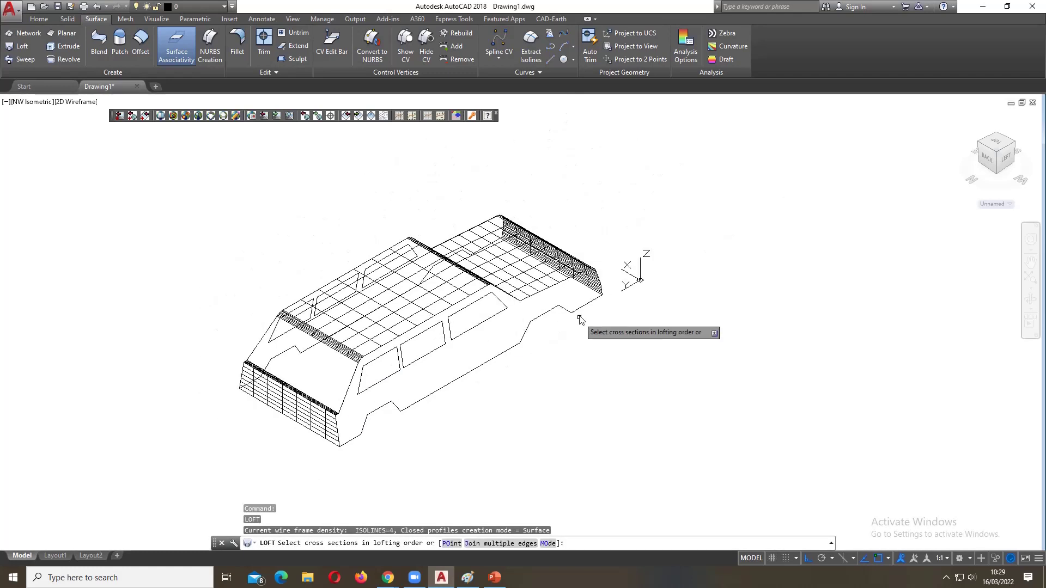
scroll(584, 283, "up", 5)
scroll(575, 280, "up", 2)
scroll(575, 281, "down", 5)
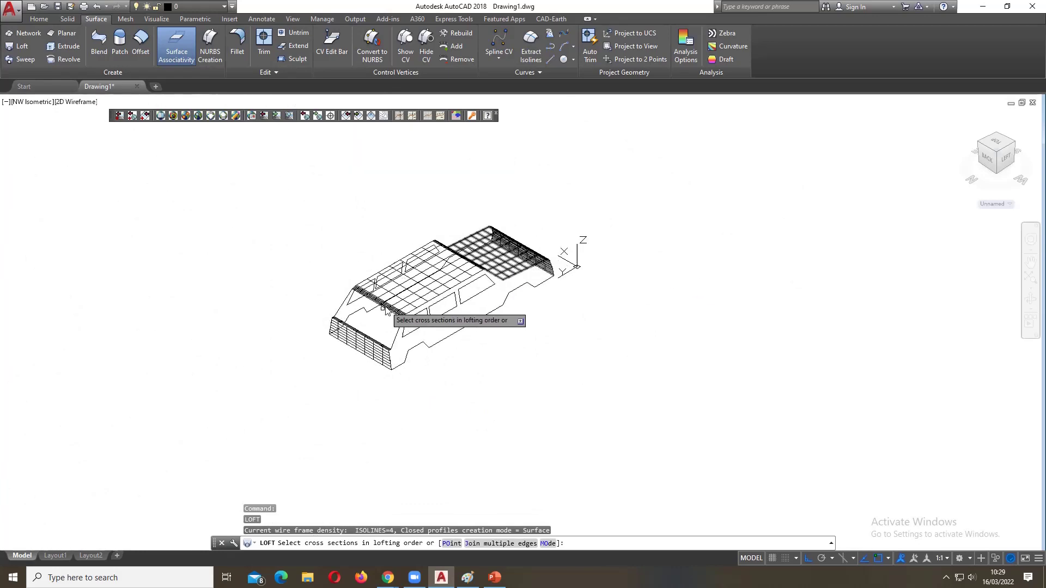
scroll(382, 321, "up", 2)
scroll(381, 321, "up", 2)
scroll(381, 321, "up", 3)
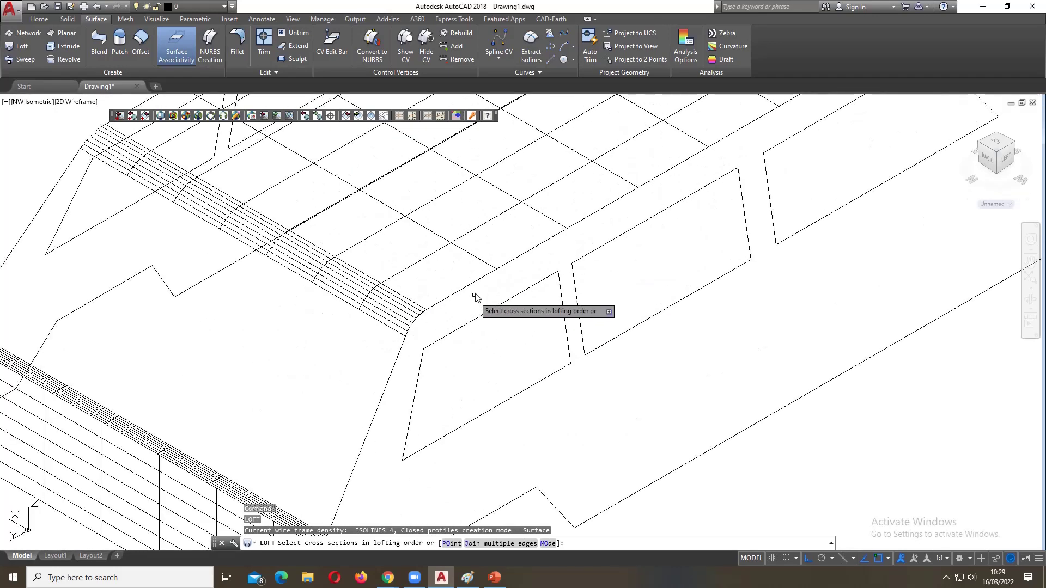
scroll(475, 305, "down", 3)
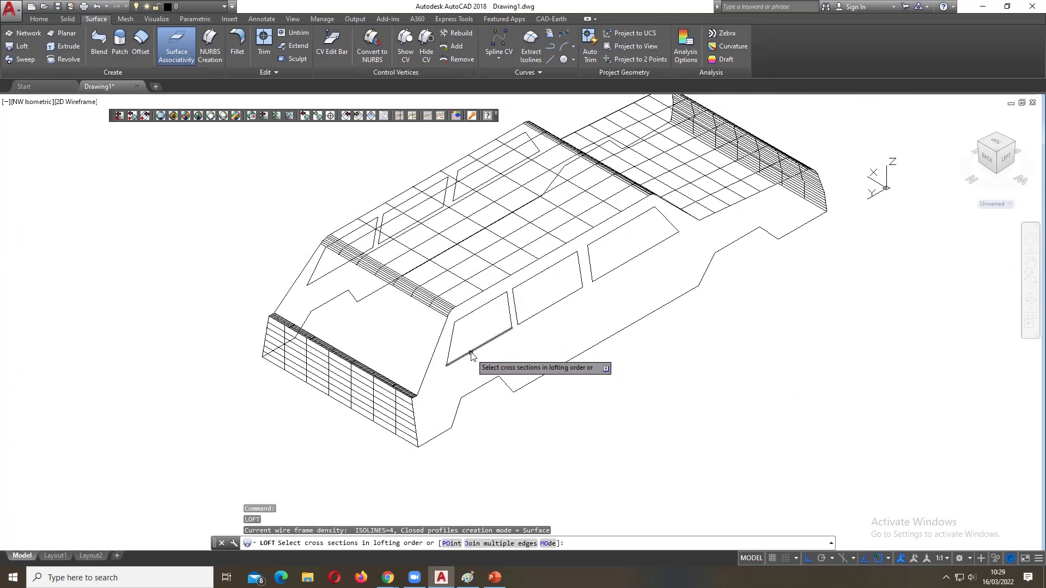
left_click(439, 343)
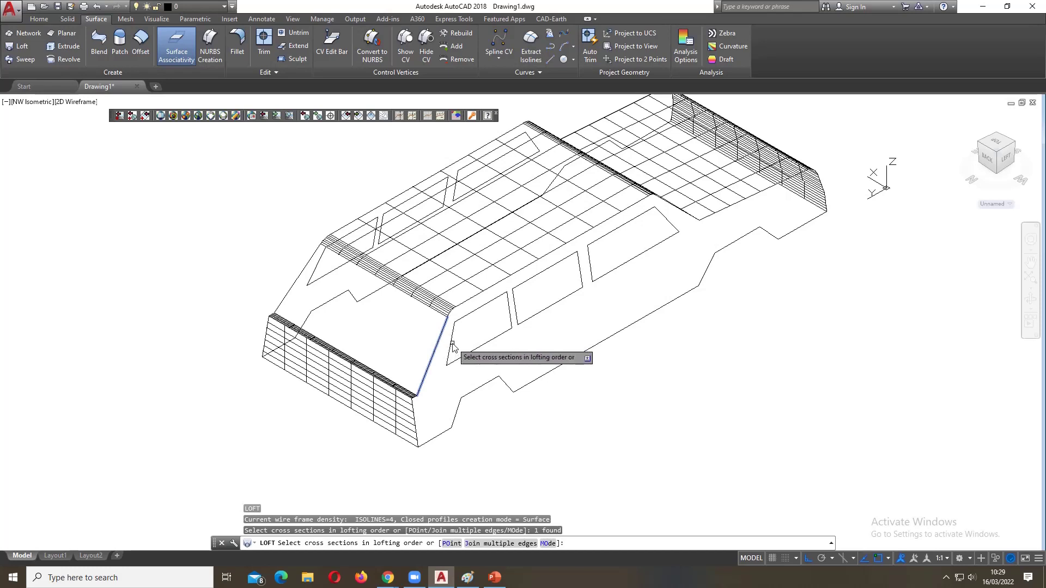
left_click(451, 345)
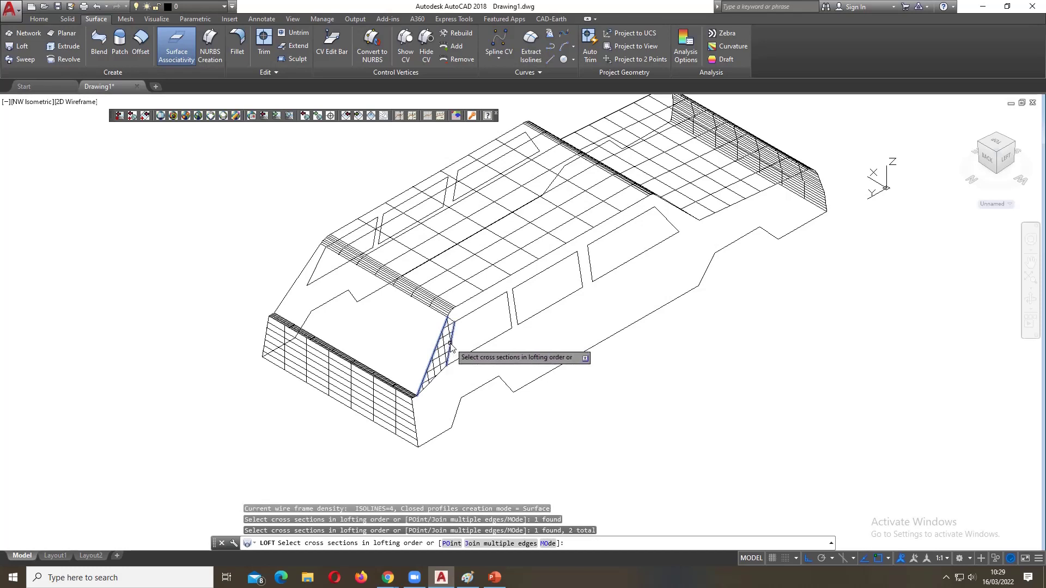
right_click(452, 349)
left_click(473, 357)
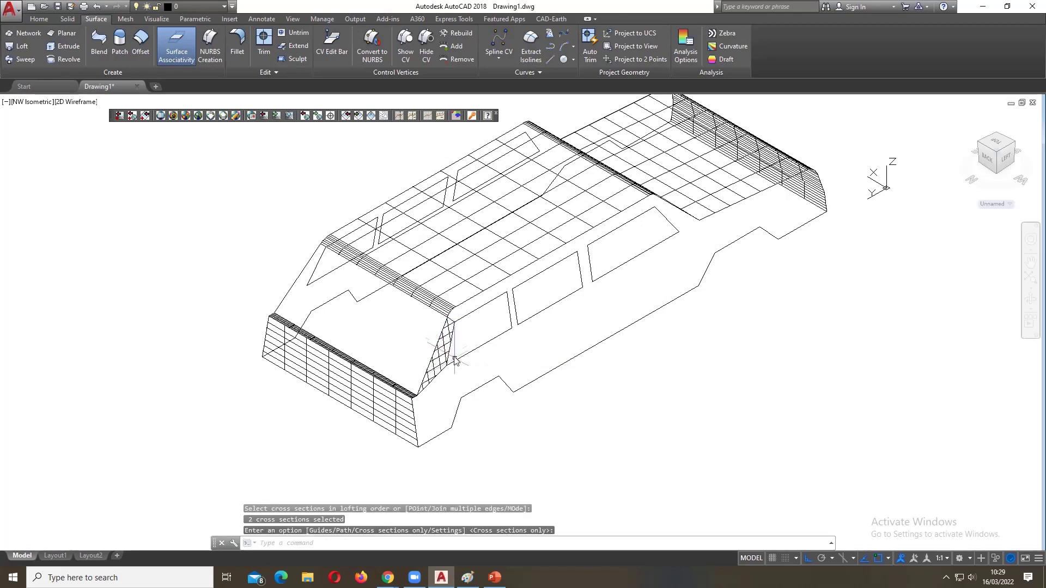
key("Return")
key("Return")
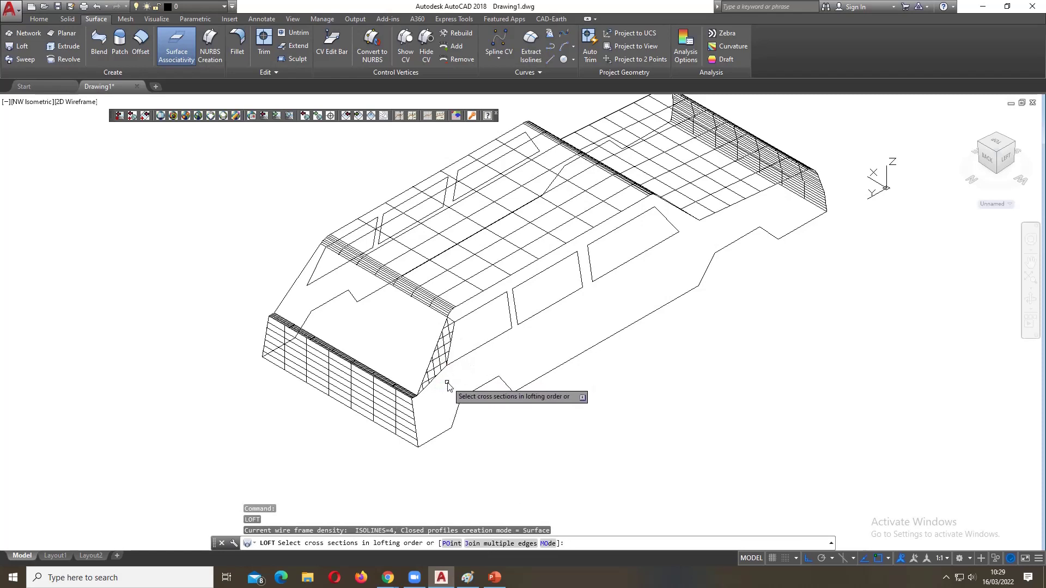
Step: Loft the lower patch between its two edges and start another loft on the lower corner edge
left_click(470, 355)
left_click(475, 390)
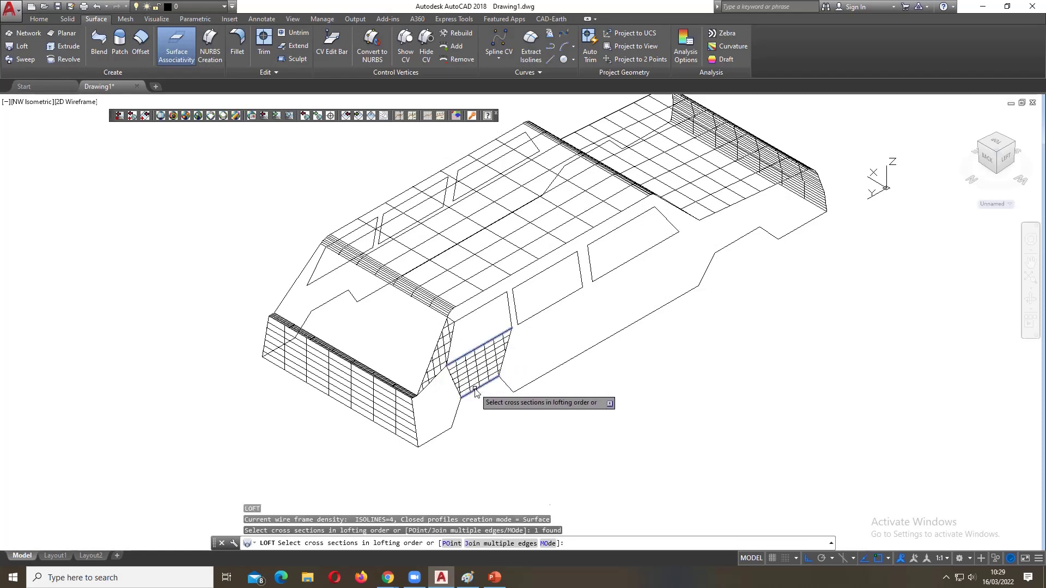
key("Return")
key("Return")
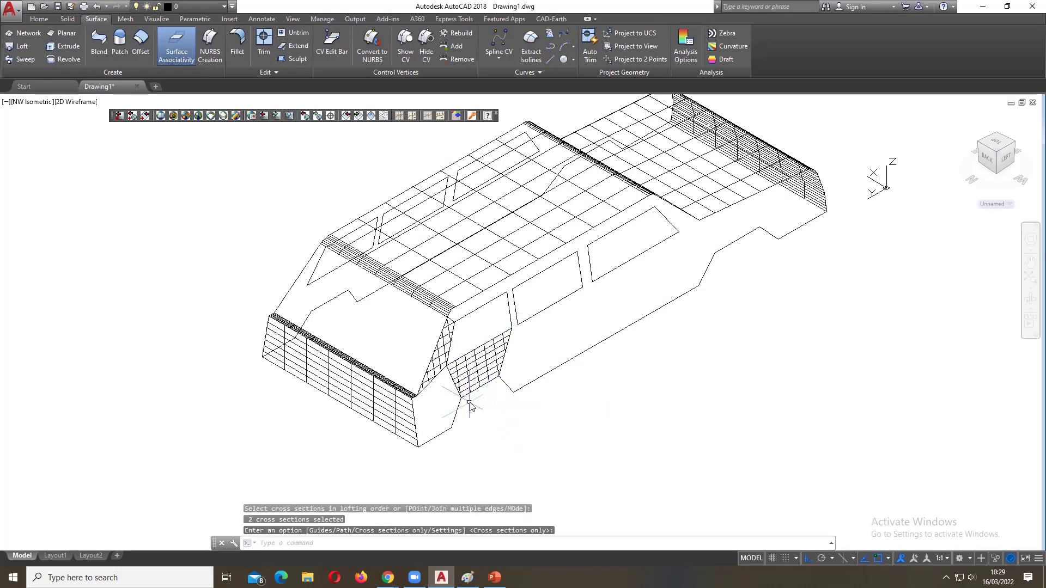
key("Return")
left_click(458, 413)
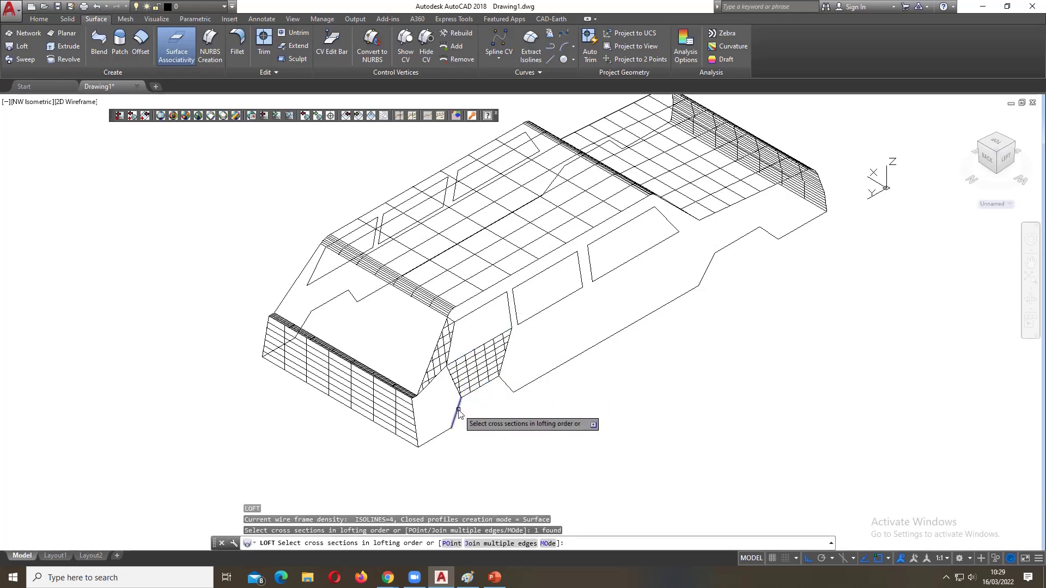
left_click(427, 388)
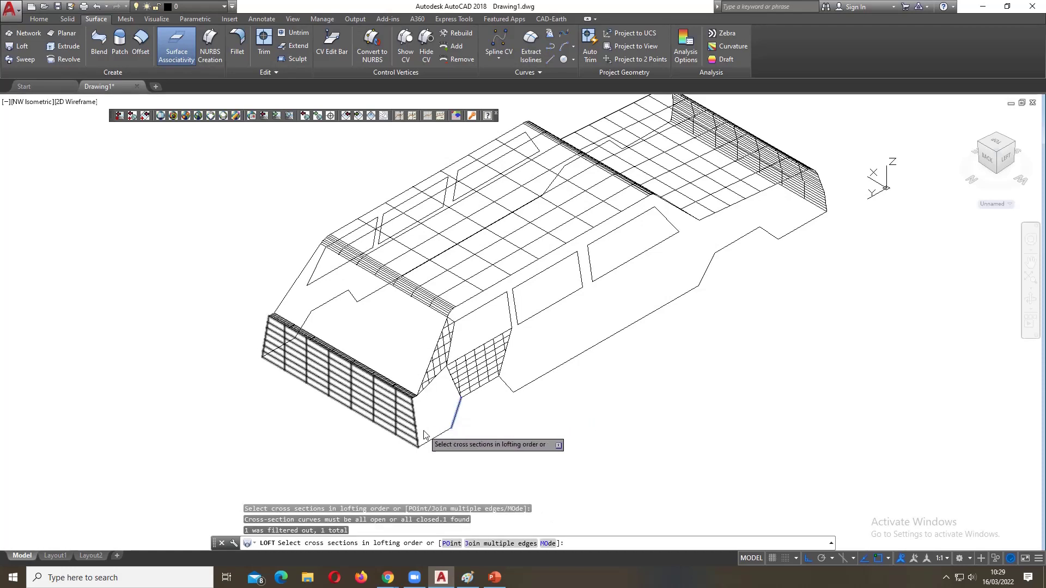
scroll(428, 417, "up", 5)
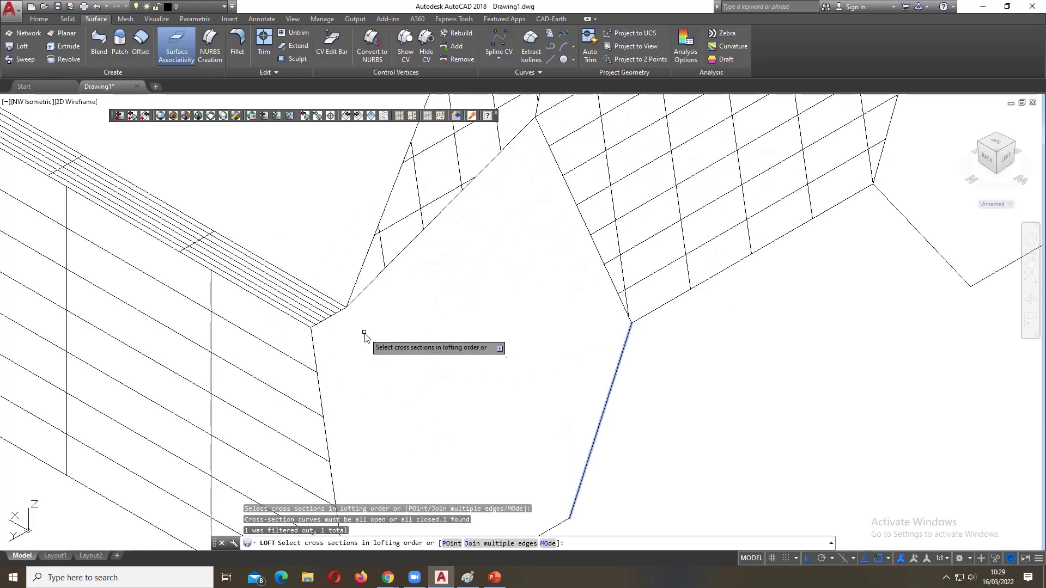
scroll(353, 327, "down", 5)
scroll(356, 329, "up", 3)
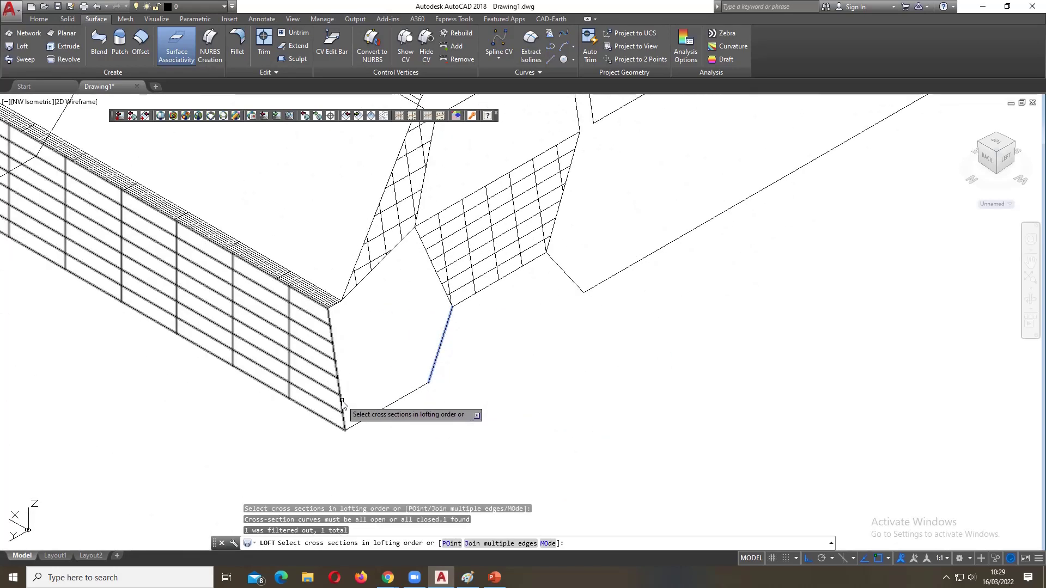
left_click(377, 414)
type("u")
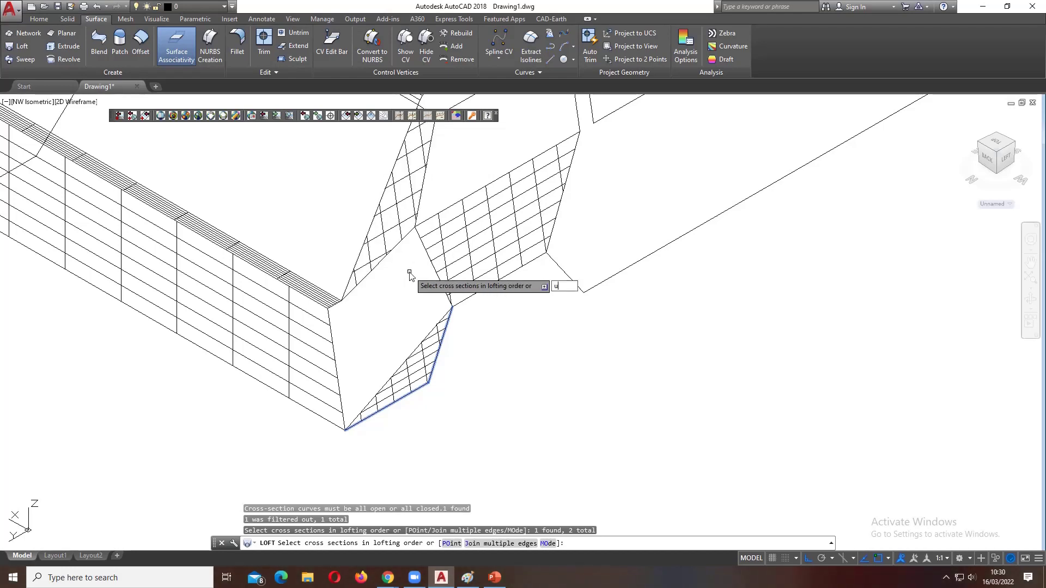
key("Return")
key("Return")
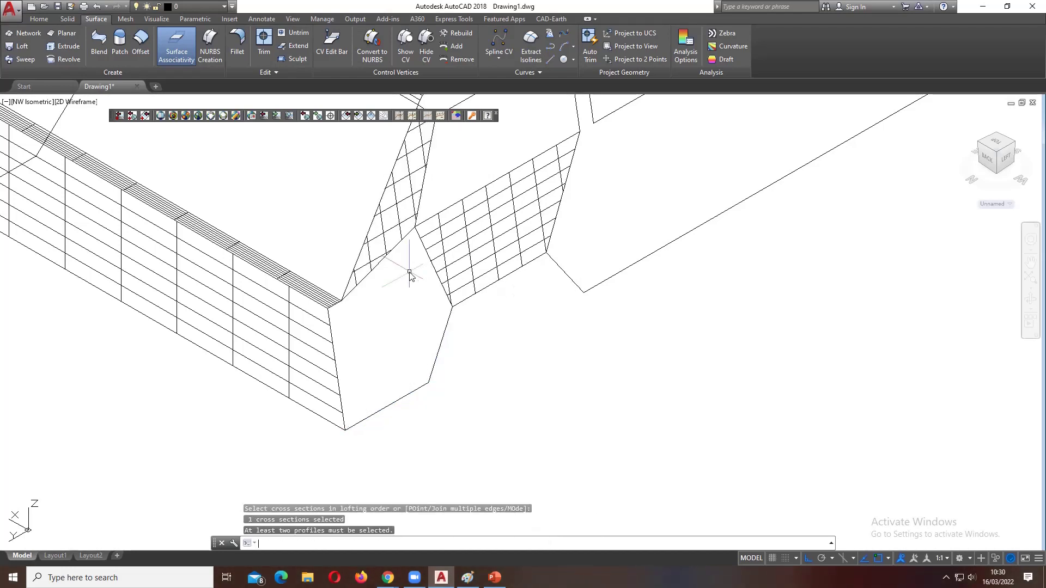
scroll(410, 276, "down", 2)
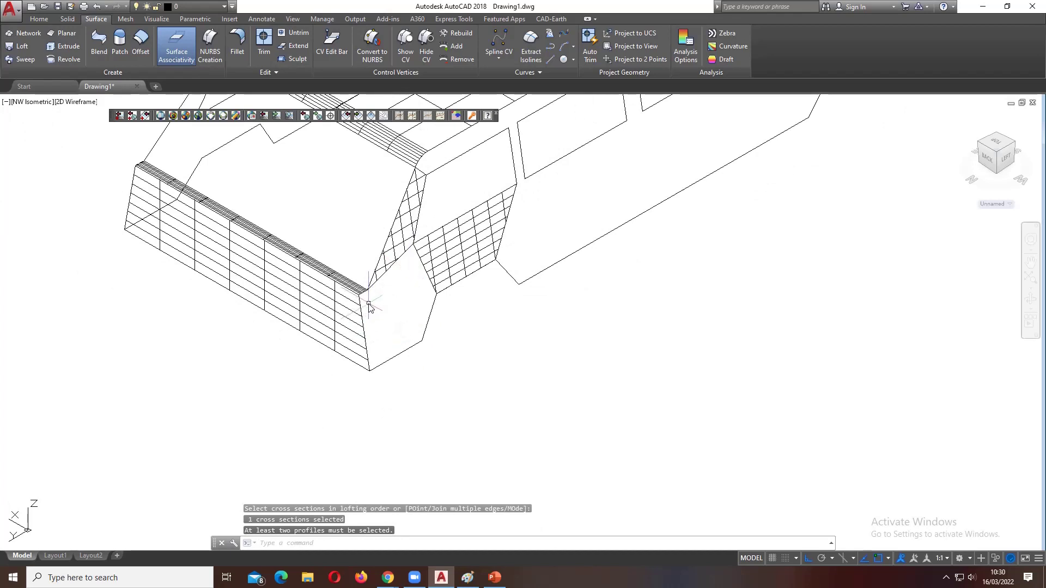
scroll(378, 281, "up", 3)
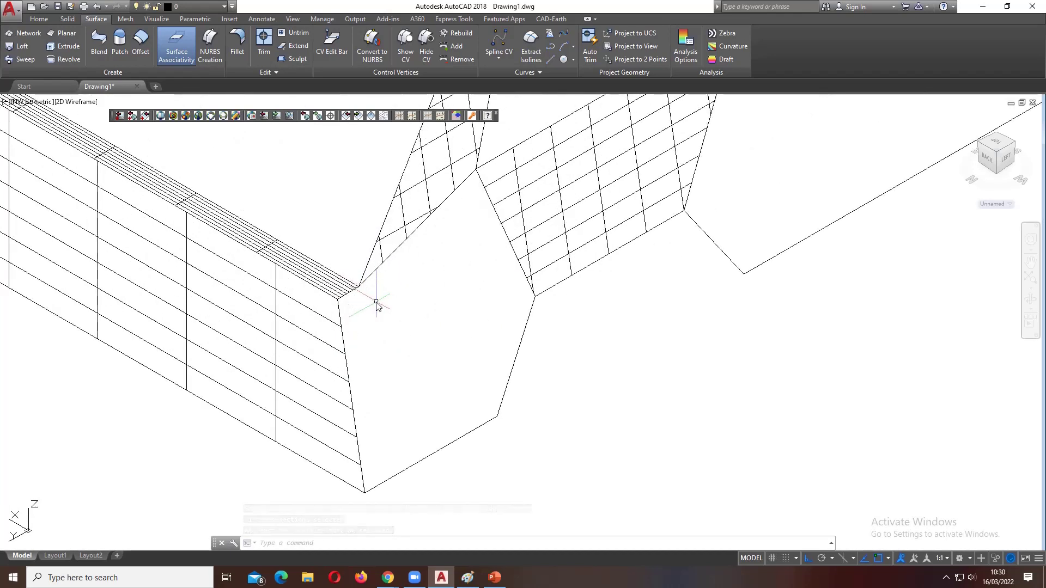
Step: Attempt a polyline from the surface corner with ortho off, then undo and end it
type("pline")
key("Return")
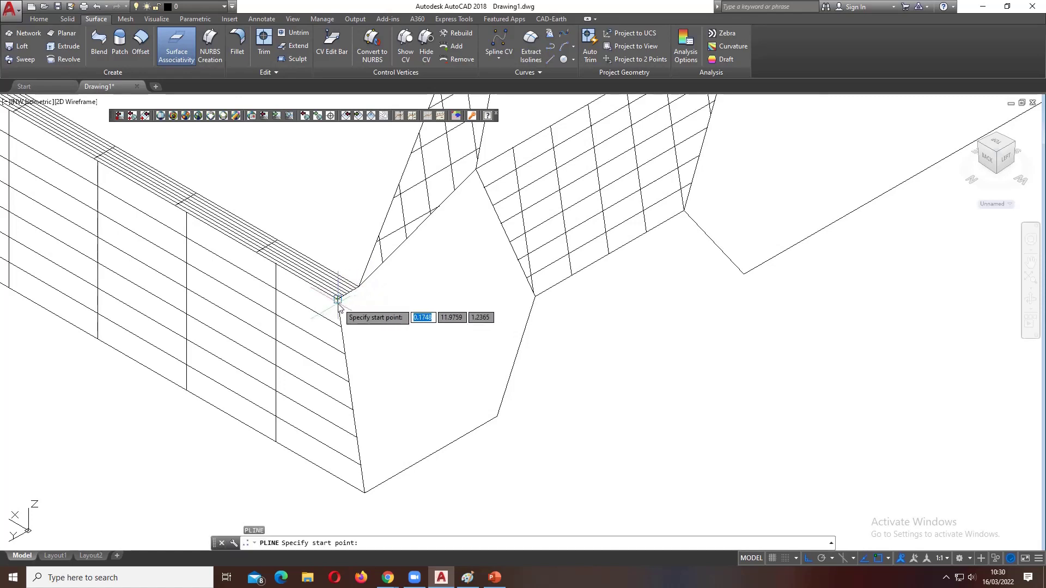
left_click(358, 288)
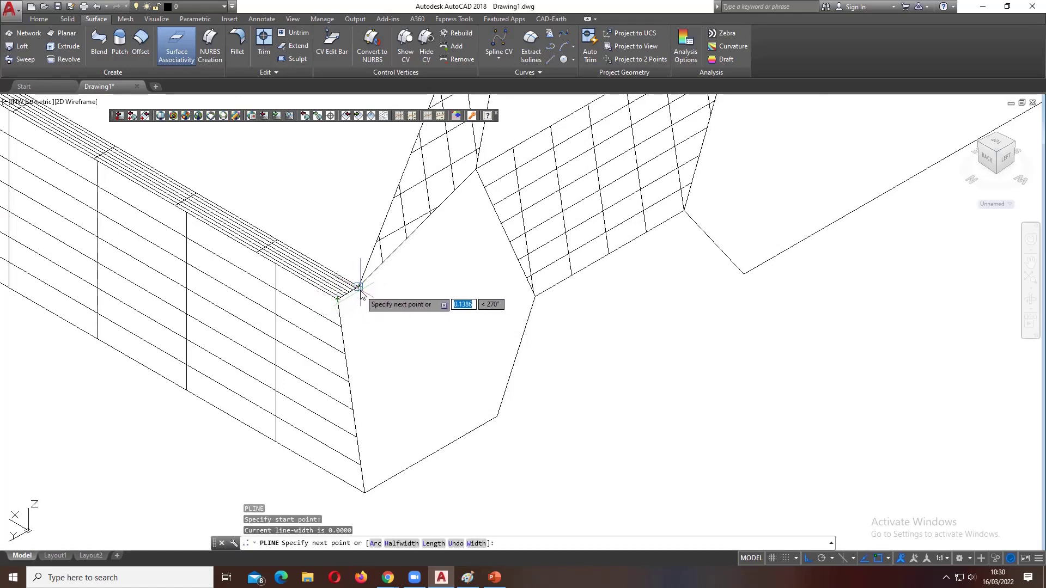
left_click(360, 294)
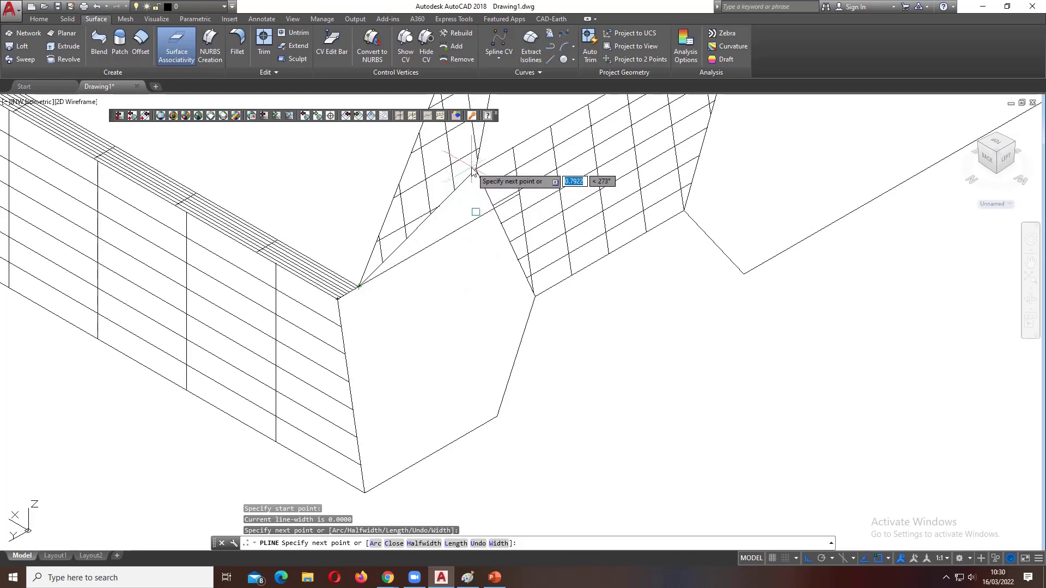
scroll(477, 175, "up", 4)
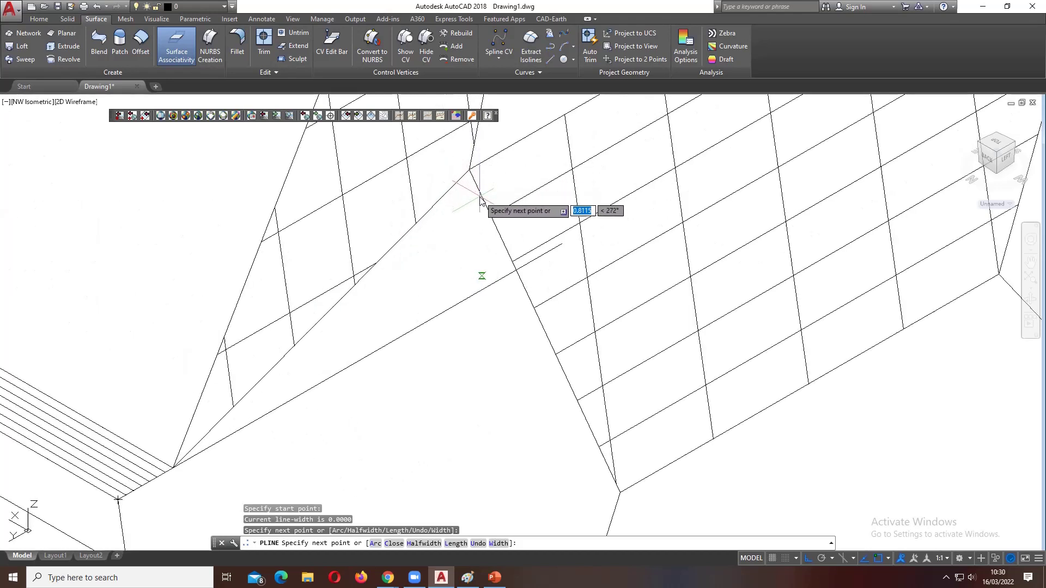
key("F8")
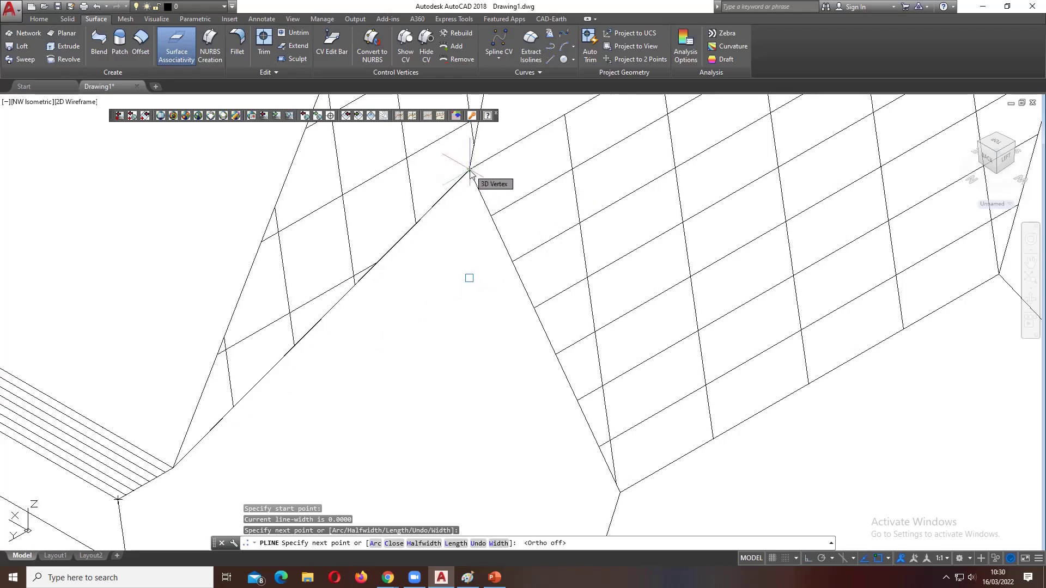
type("int")
key("Return")
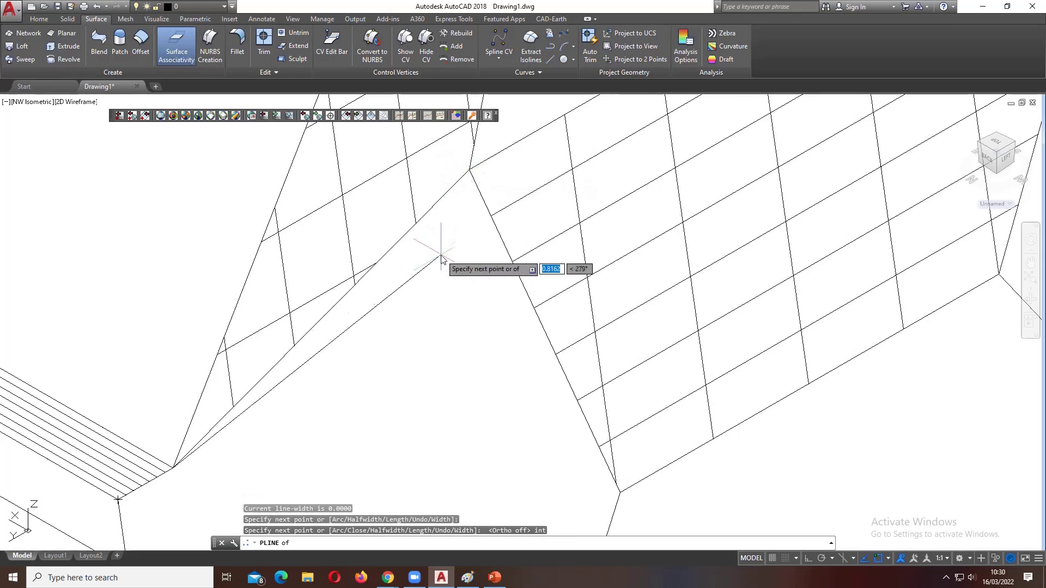
scroll(436, 256, "down", 4)
scroll(393, 306, "up", 2)
scroll(393, 306, "down", 5)
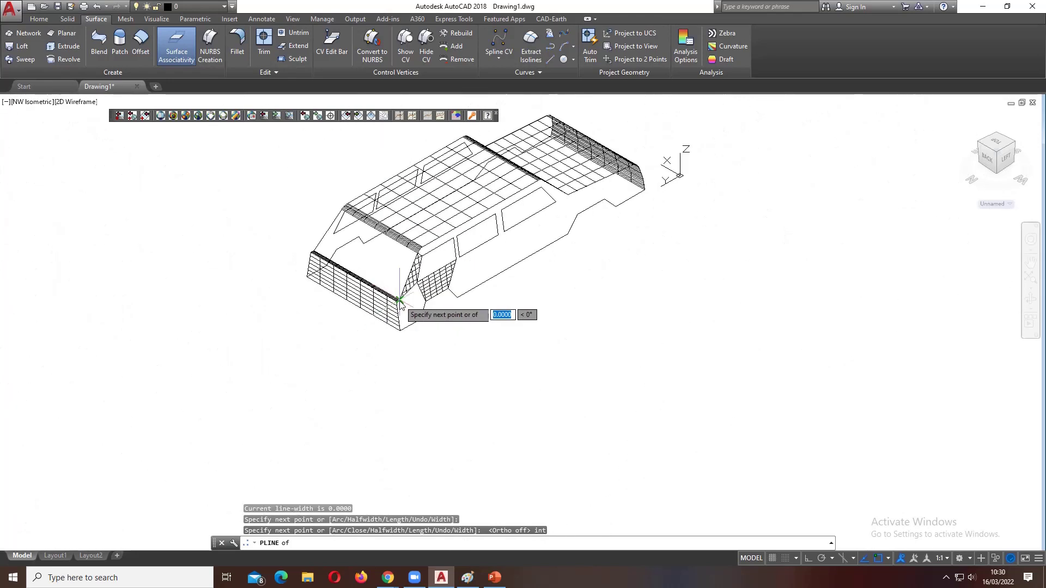
scroll(420, 322, "up", 4)
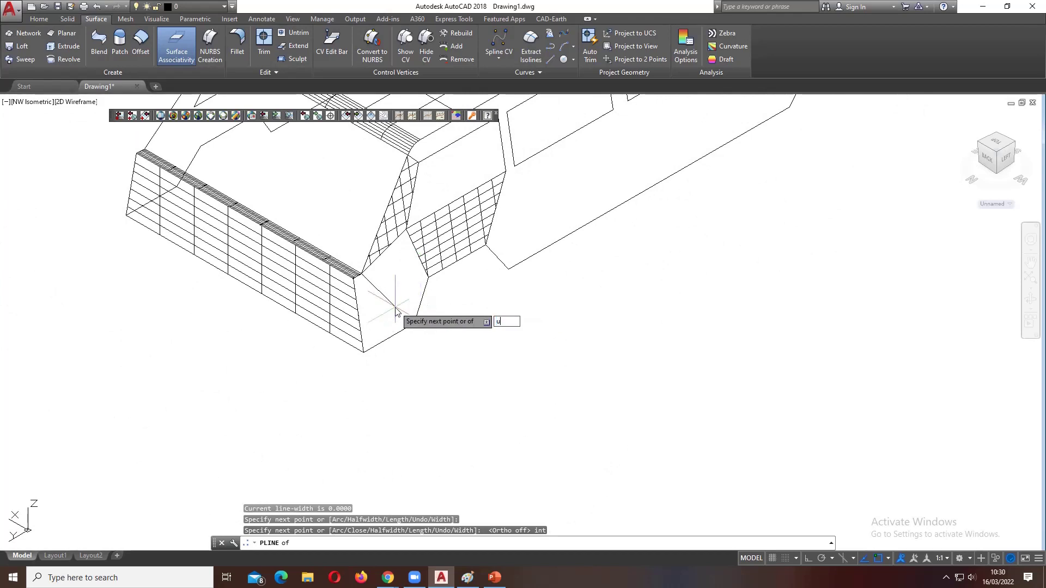
key("Return")
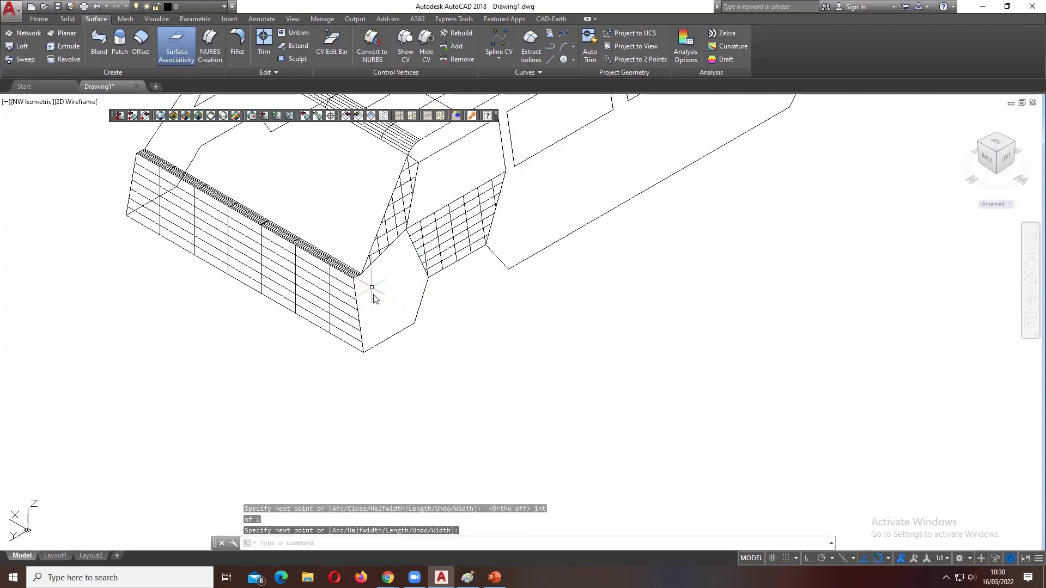
scroll(373, 297, "up", 5)
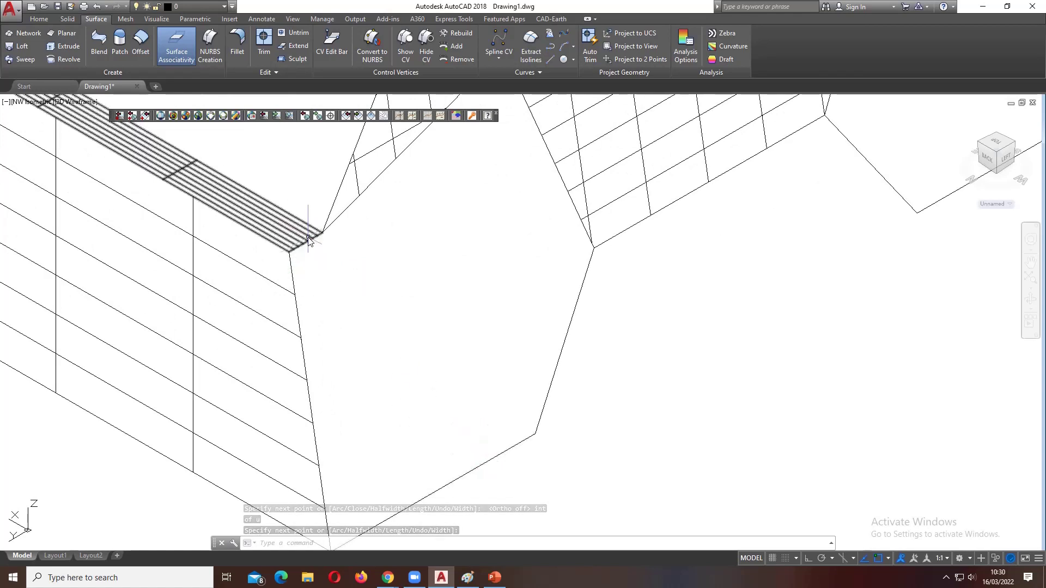
key("Return")
Step: Draw a straight line from the side surface's corner to the adjacent panel's corner
left_click(311, 239)
scroll(318, 245, "up", 5)
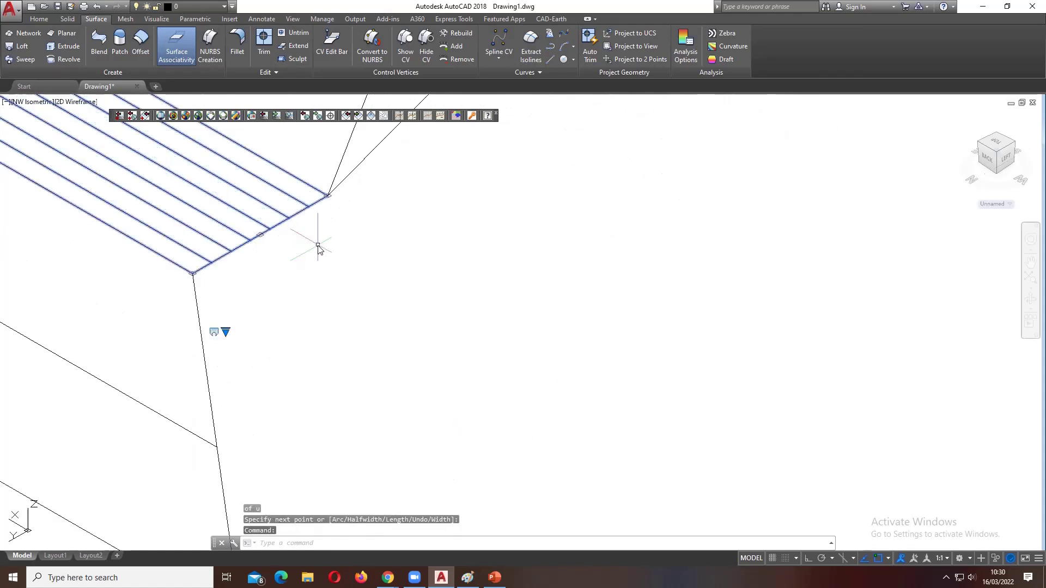
key("Escape")
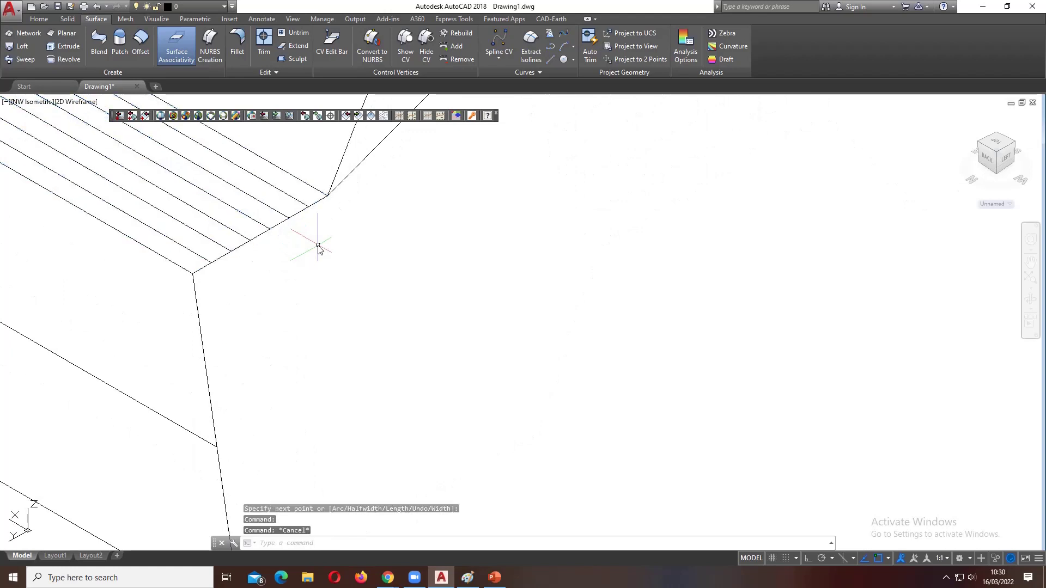
key("Return")
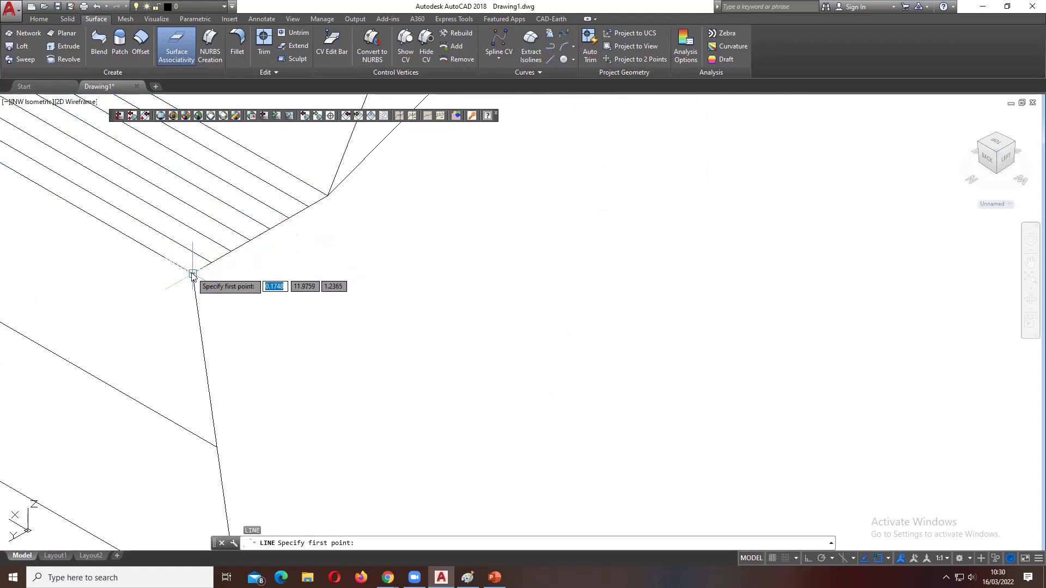
left_click(193, 273)
left_click(328, 196)
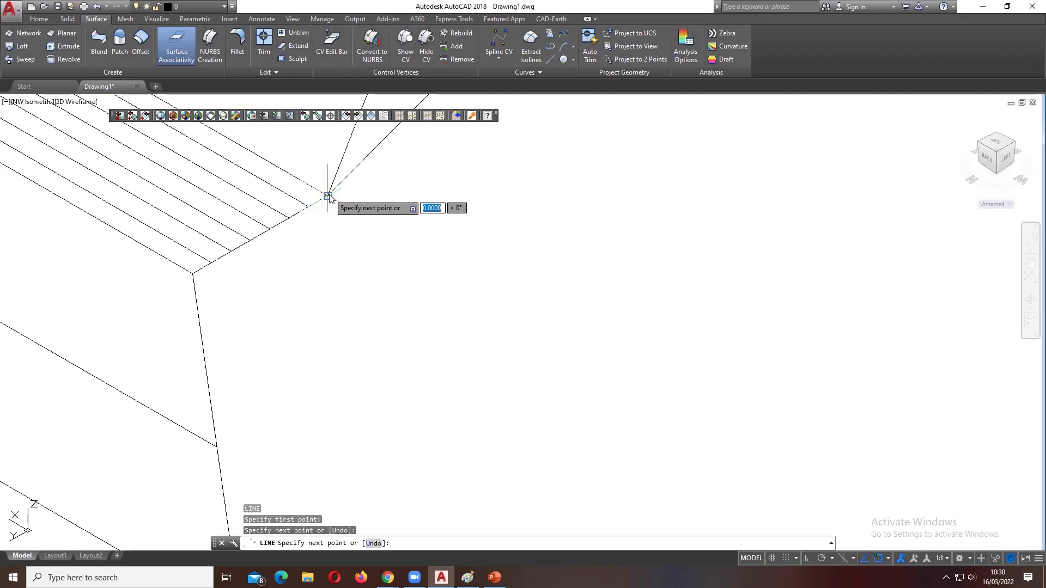
key("Return")
scroll(329, 196, "down", 3)
scroll(340, 244, "down", 3)
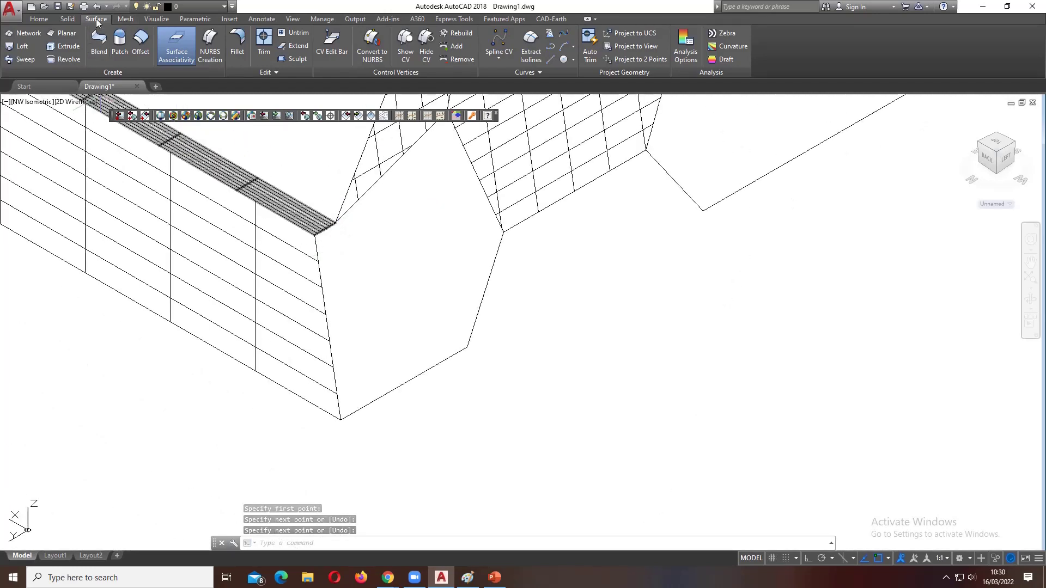
left_click(21, 46)
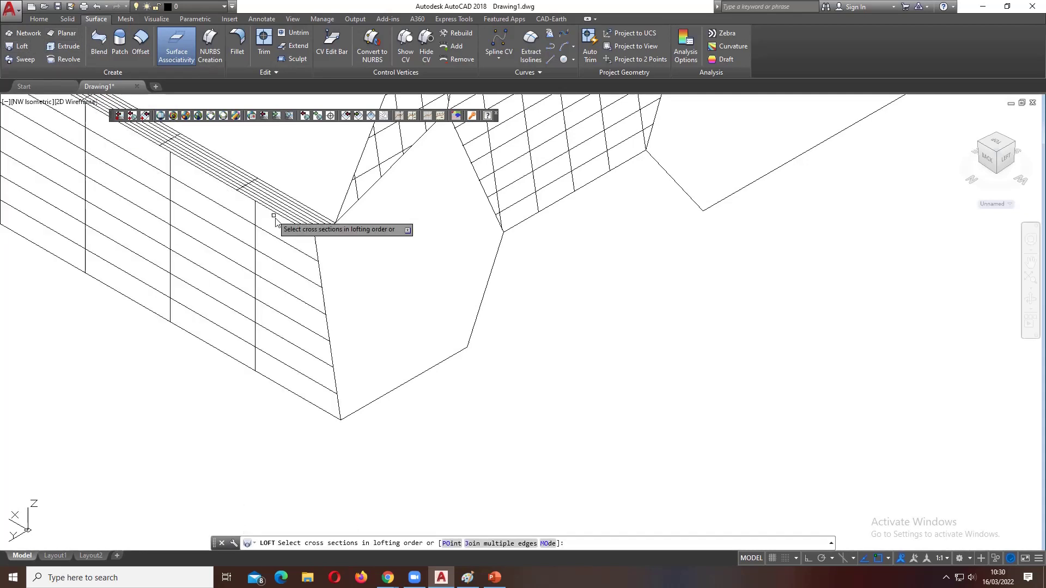
Step: Loft a surface from the short top edge to the bottom edge, cross sections only
left_click(331, 226)
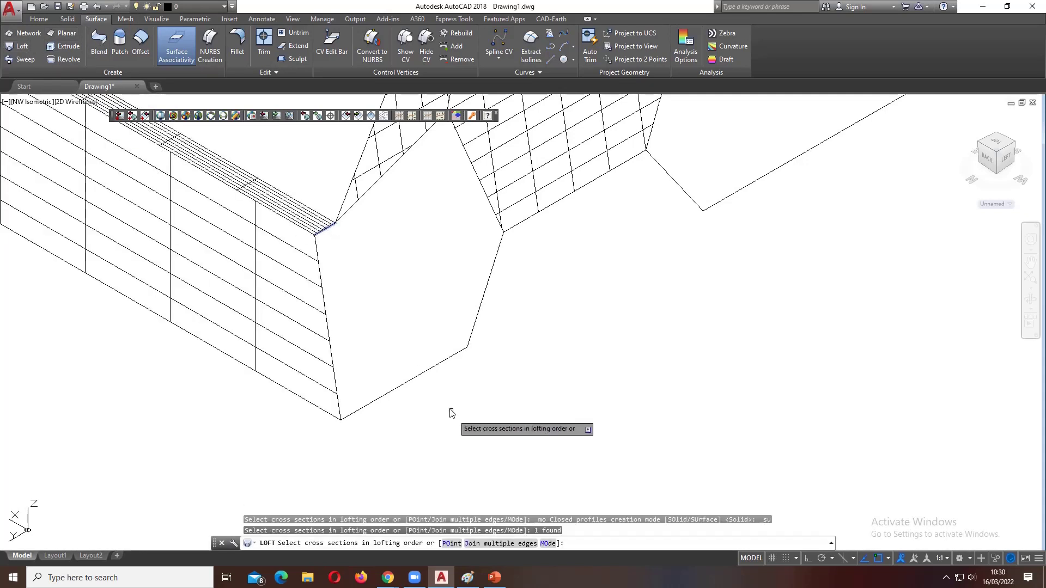
left_click(436, 365)
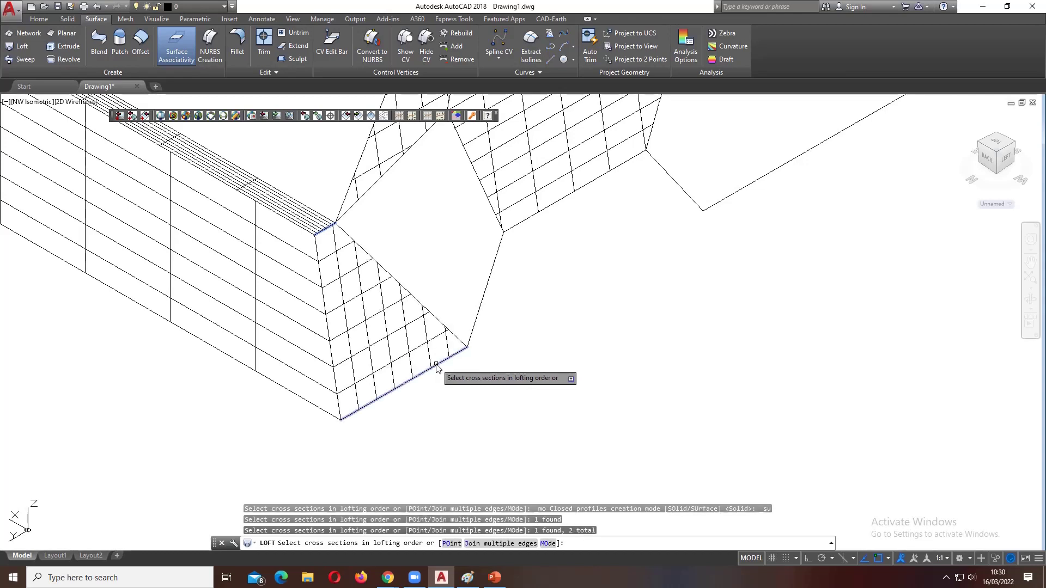
key("Return")
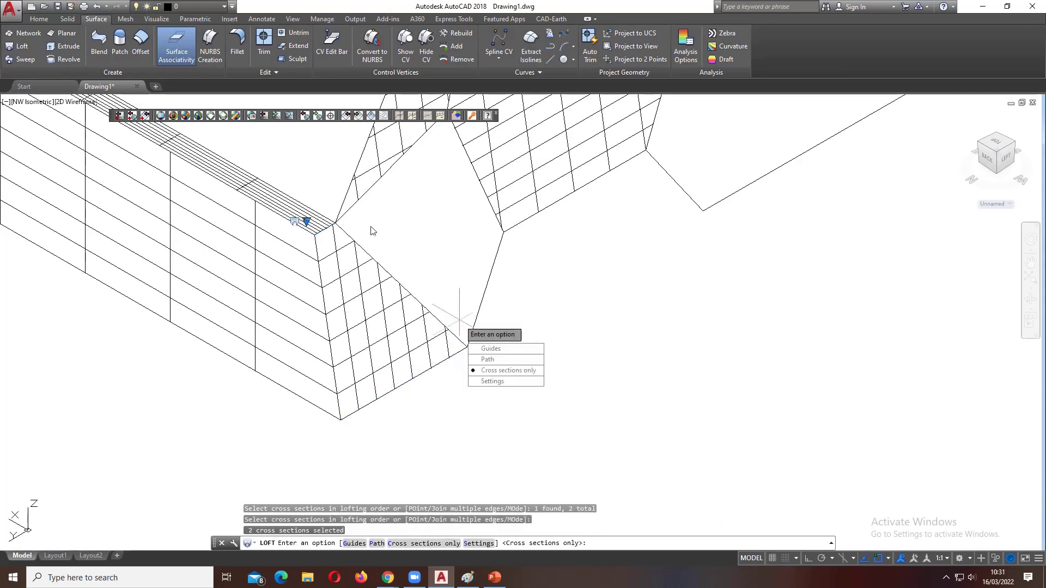
key("Return")
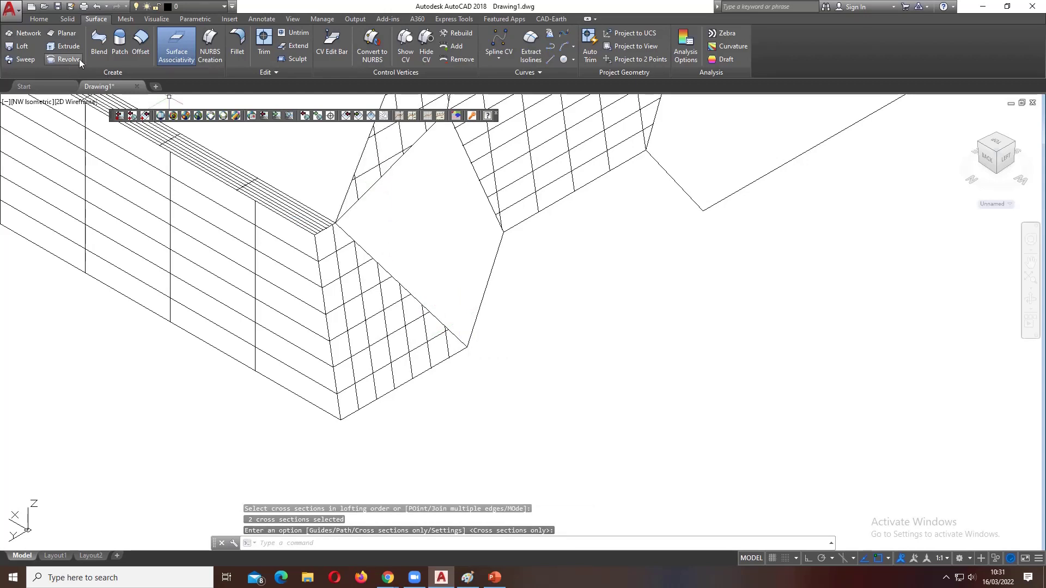
Step: Draw a line from the new loft's corner to the upper panel's corner
type("l")
key("Return")
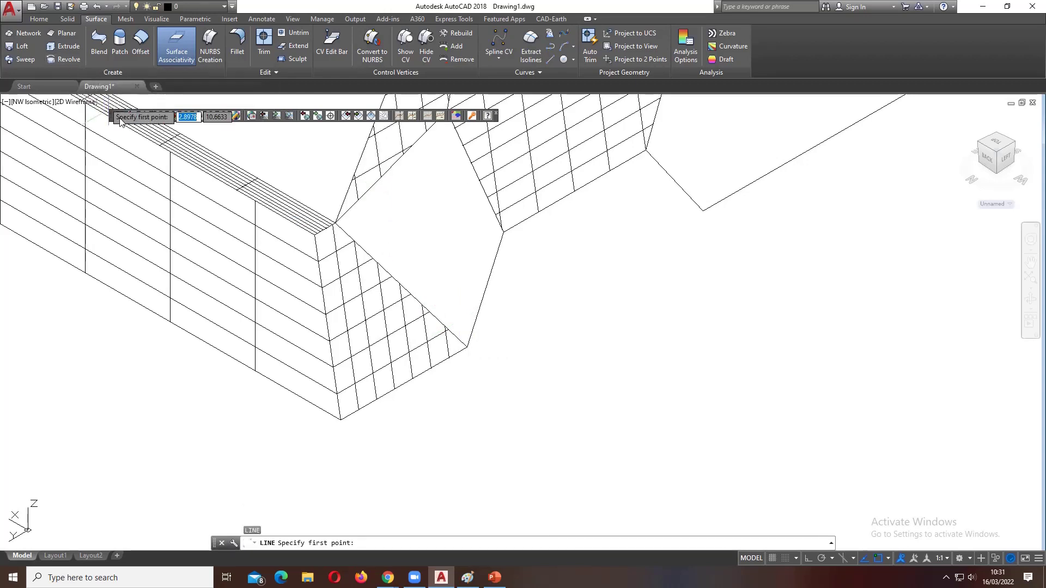
left_click(328, 228)
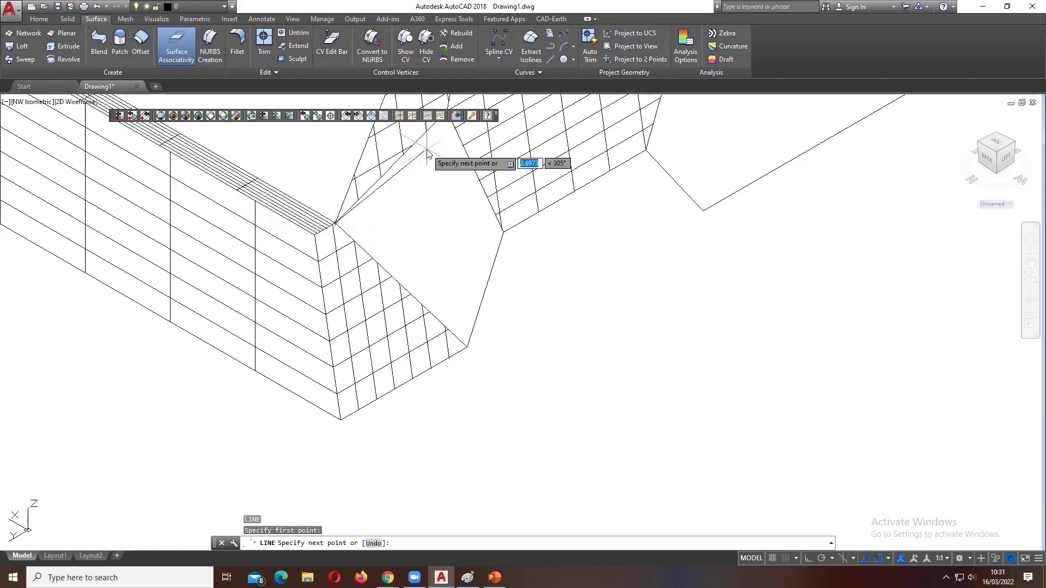
scroll(408, 253, "up", 2)
scroll(424, 202, "up", 2)
scroll(417, 243, "down", 3)
scroll(376, 304, "up", 2)
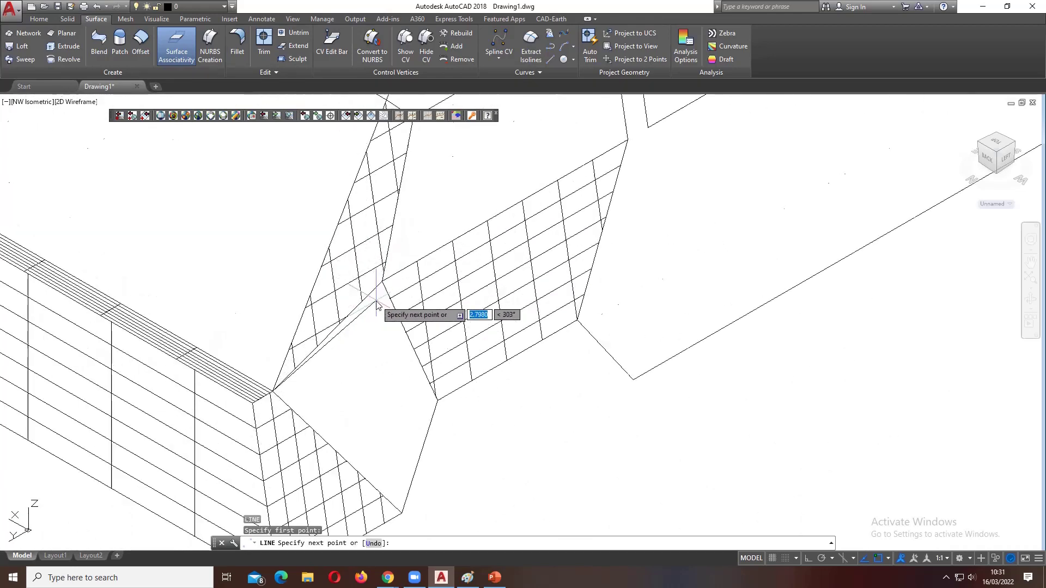
scroll(381, 284, "up", 2)
left_click(384, 273)
key("Return")
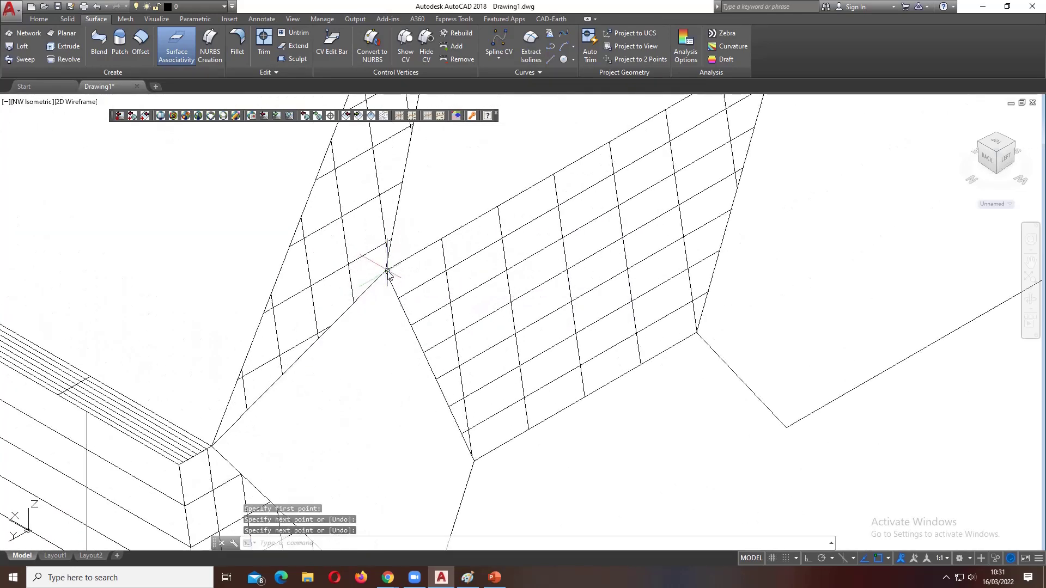
left_click(381, 279)
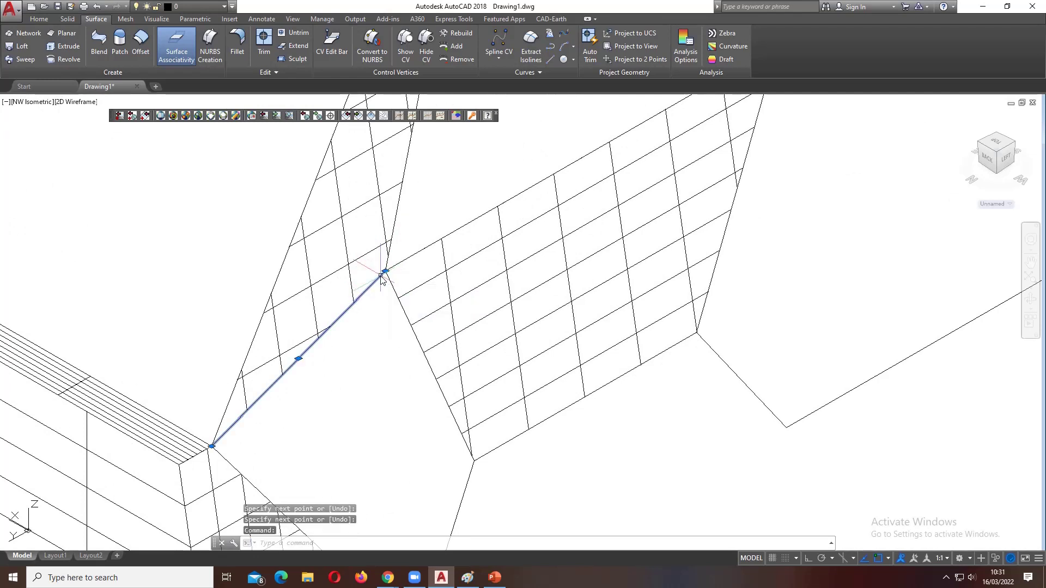
key("Escape")
scroll(358, 247, "down", 3)
scroll(392, 317, "up", 2)
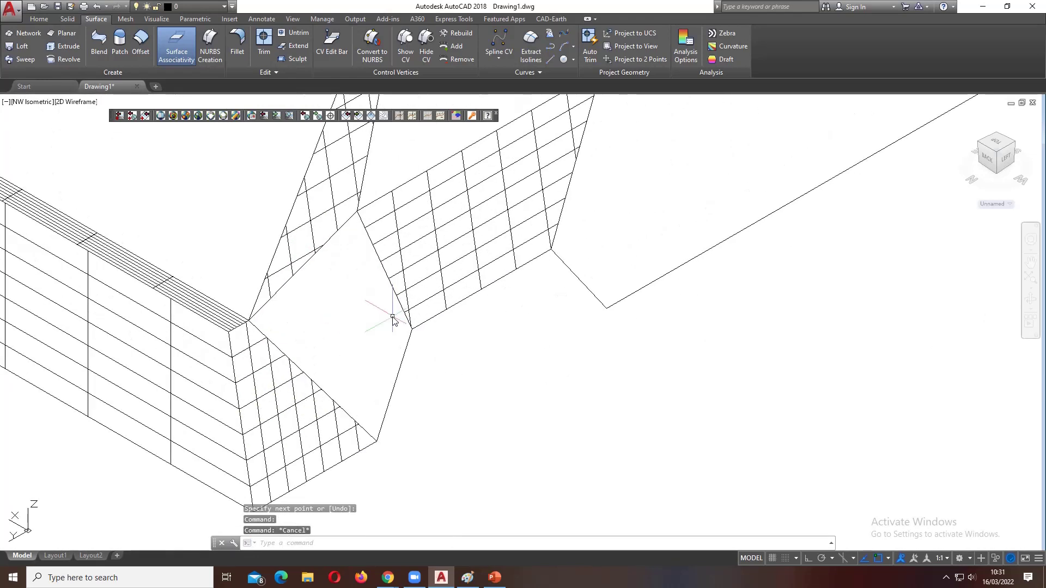
scroll(389, 319, "down", 1)
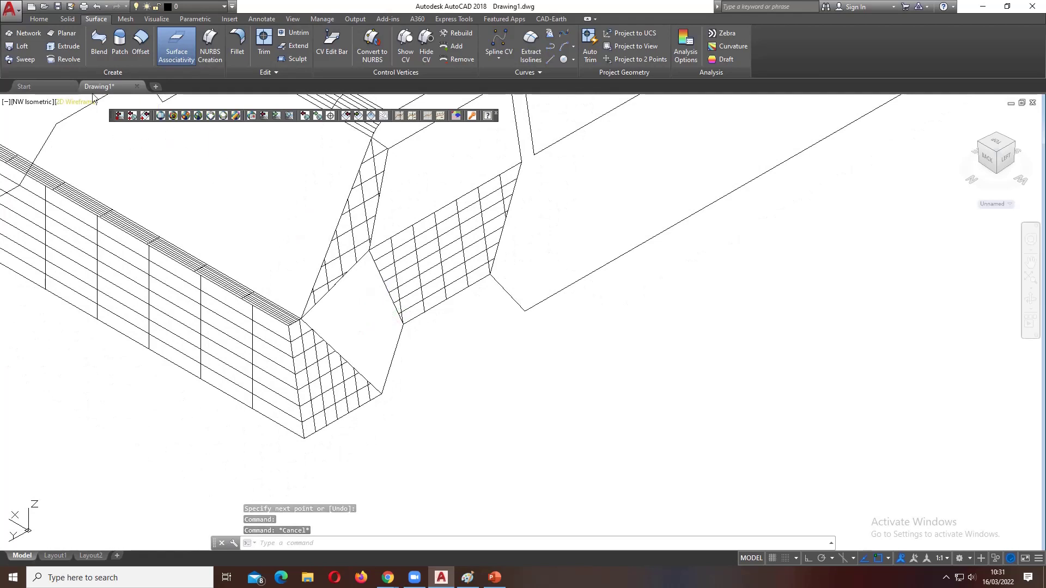
Step: Loft another surface across the corner between two edges, cross sections only
left_click(21, 47)
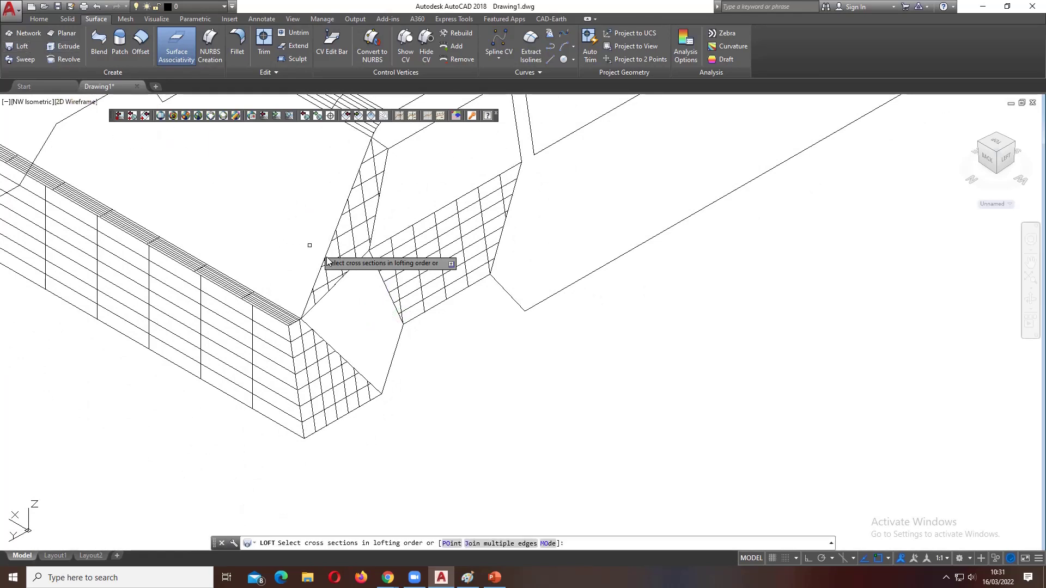
left_click(347, 275)
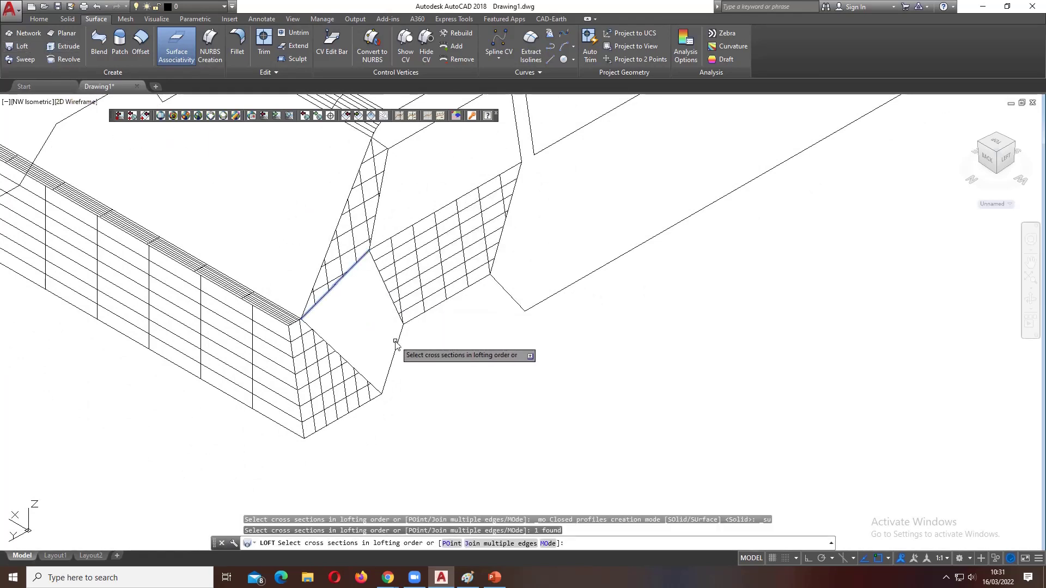
left_click(397, 345)
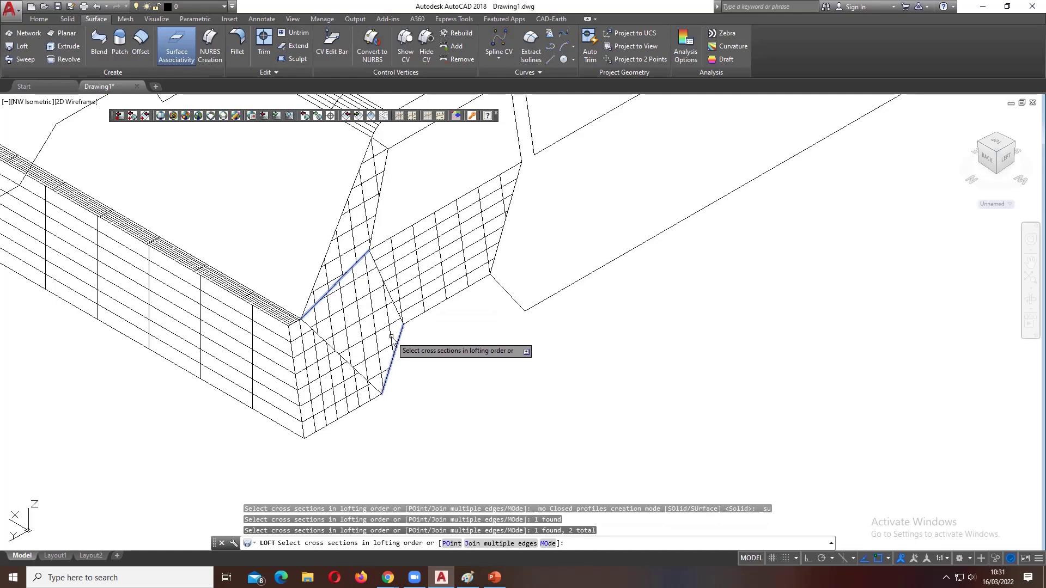
key("Return")
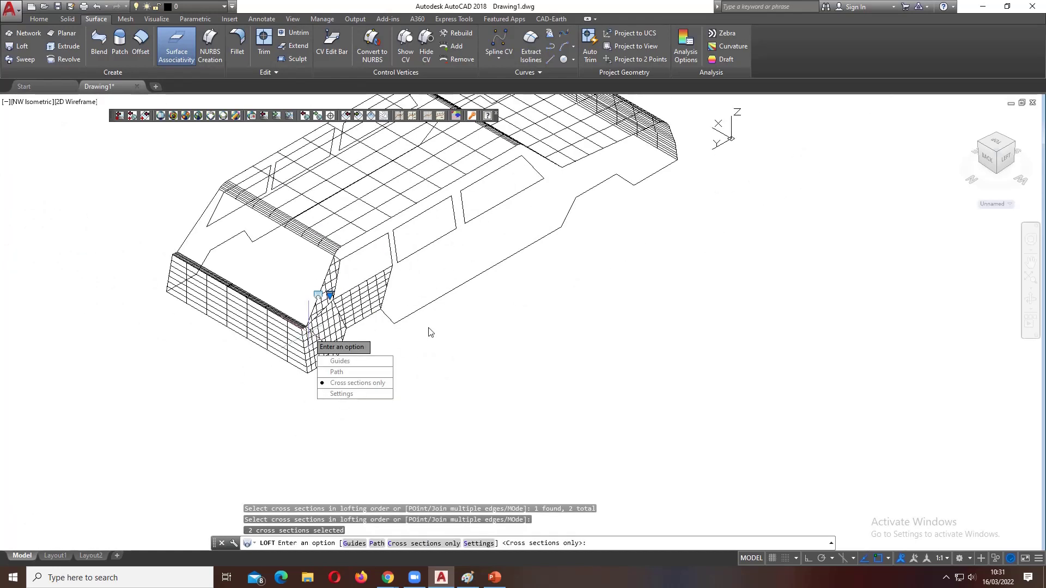
key("Return")
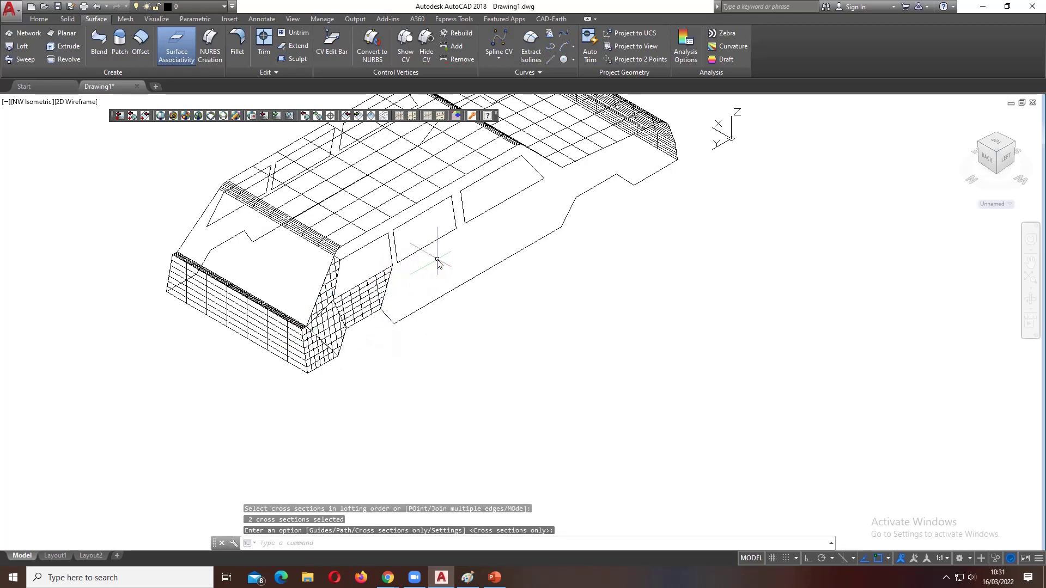
scroll(437, 261, "up", 2)
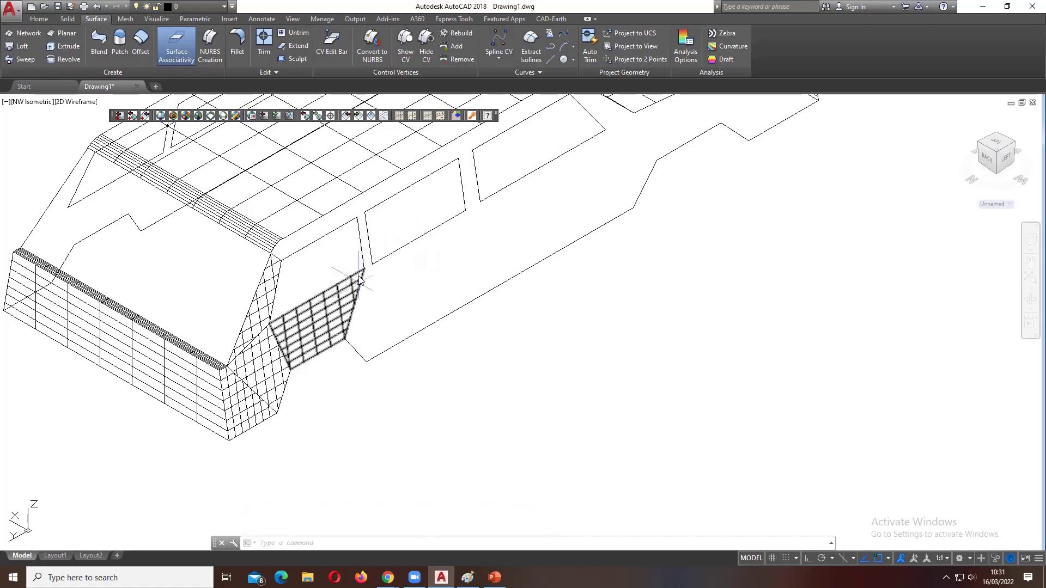
scroll(323, 259, "down", 1)
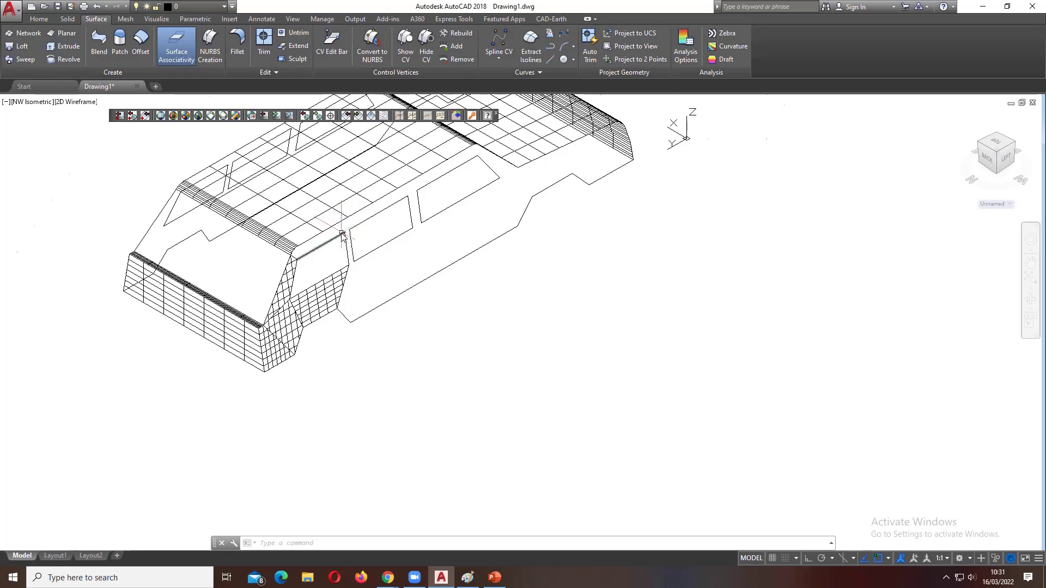
scroll(341, 235, "up", 2)
scroll(367, 299, "down", 2)
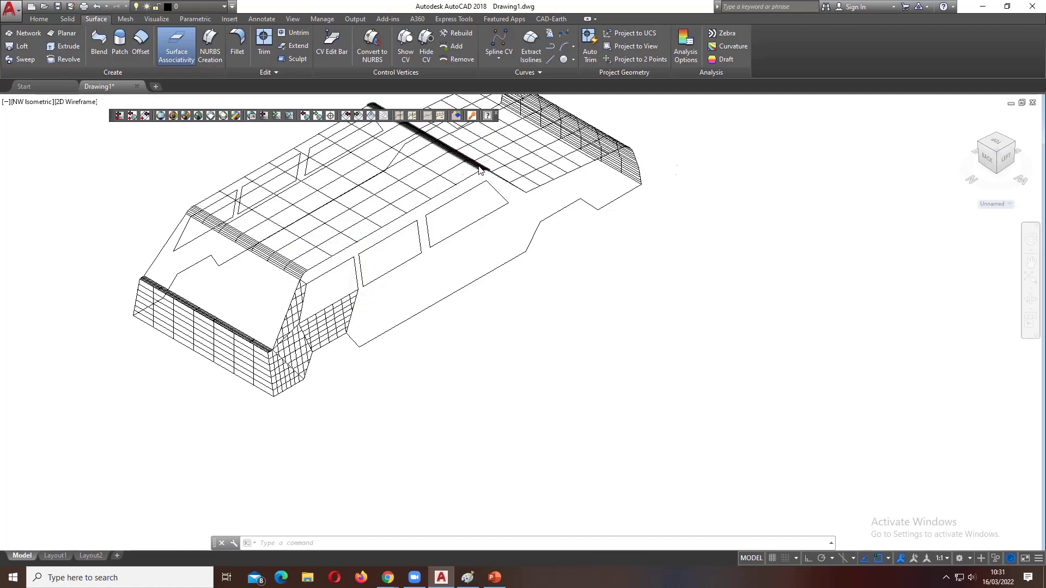
scroll(479, 169, "up", 5)
scroll(478, 166, "down", 2)
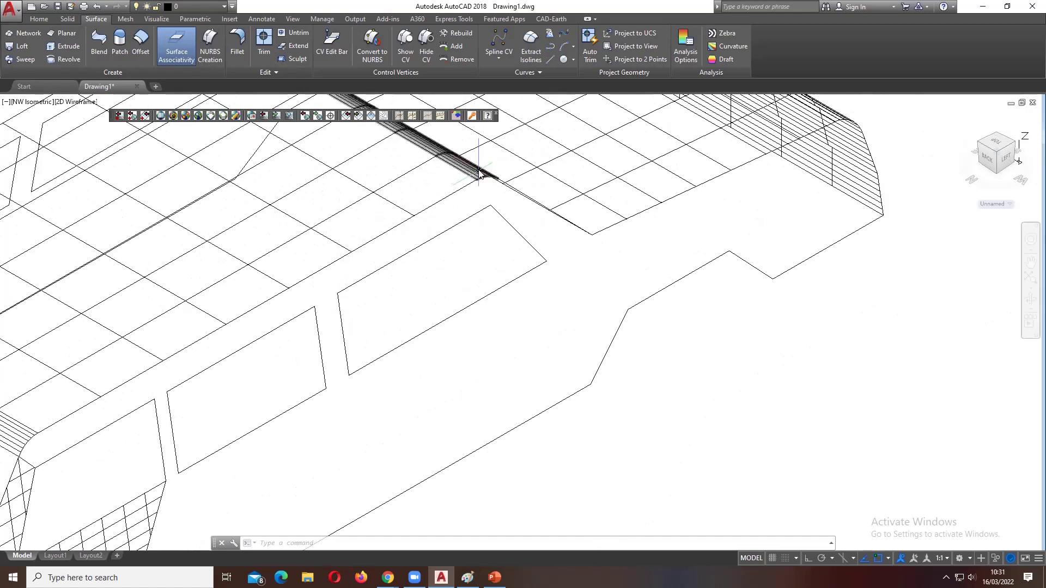
Step: Draw a line with L from the window corner up to the roof edge
type("l")
key("Return")
scroll(359, 253, "down", 4)
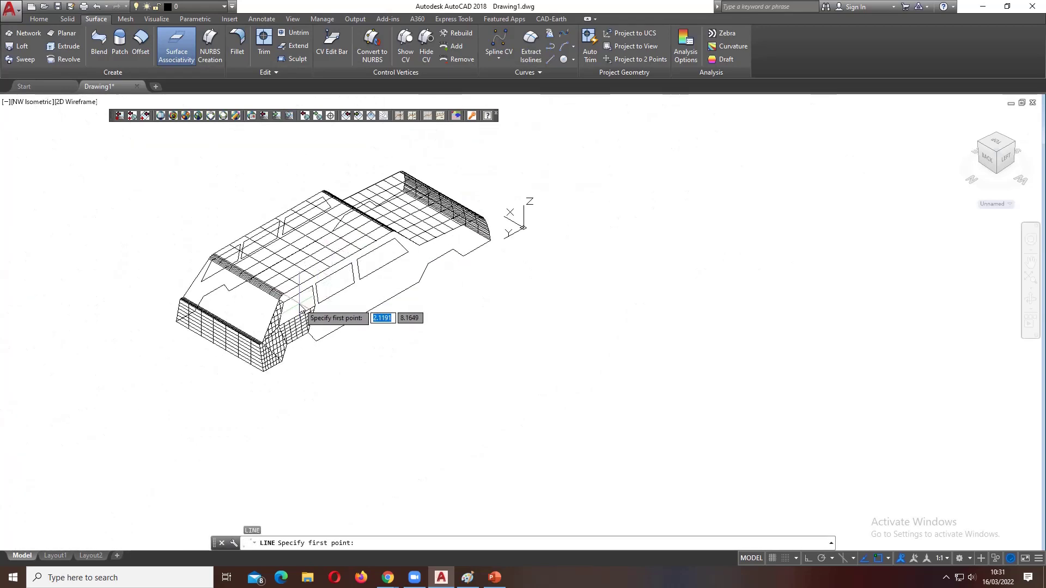
scroll(286, 299, "up", 4)
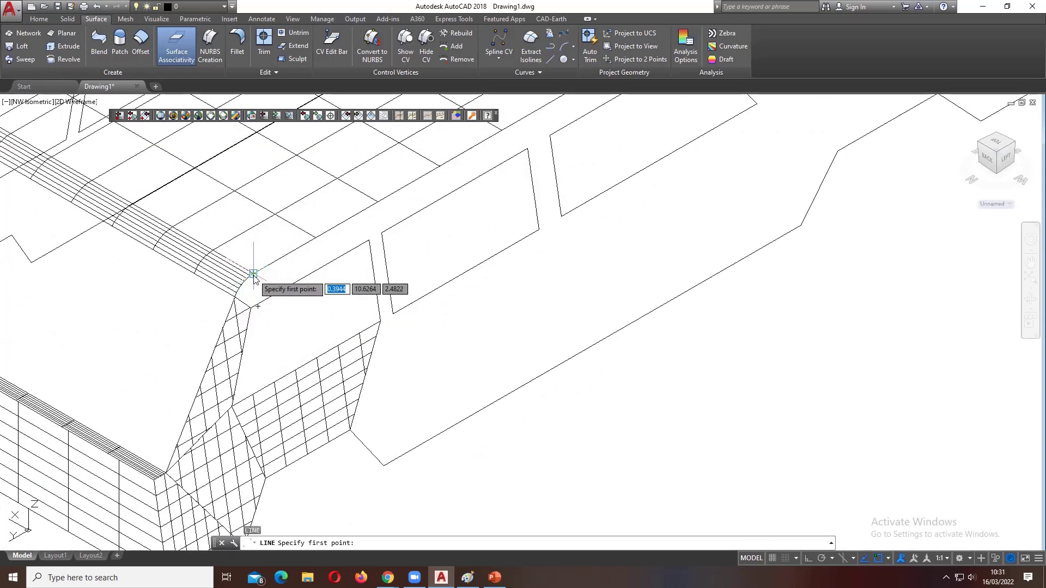
left_click(253, 274)
scroll(332, 278, "down", 4)
scroll(417, 180, "up", 5)
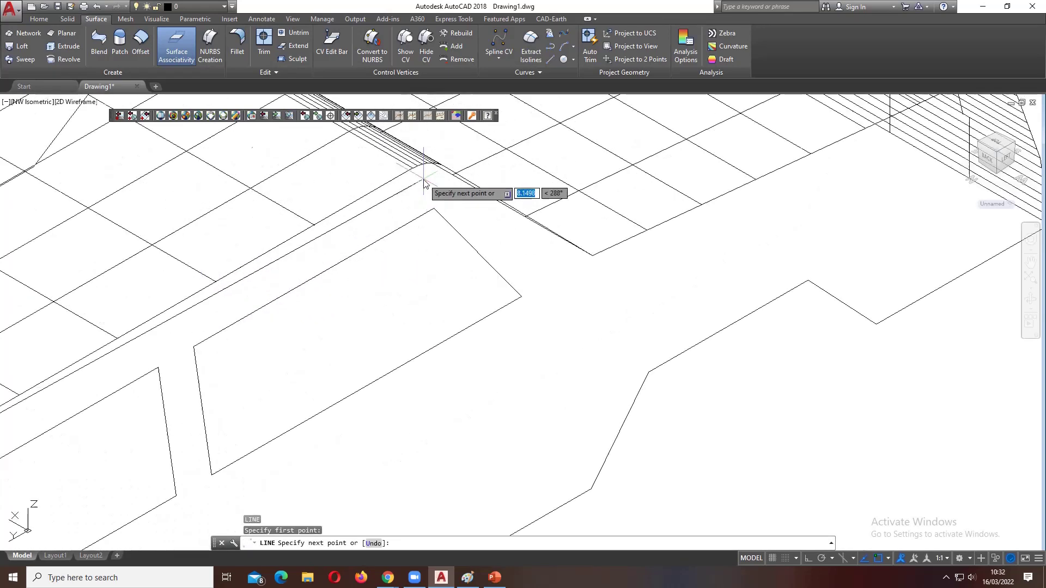
left_click(414, 171)
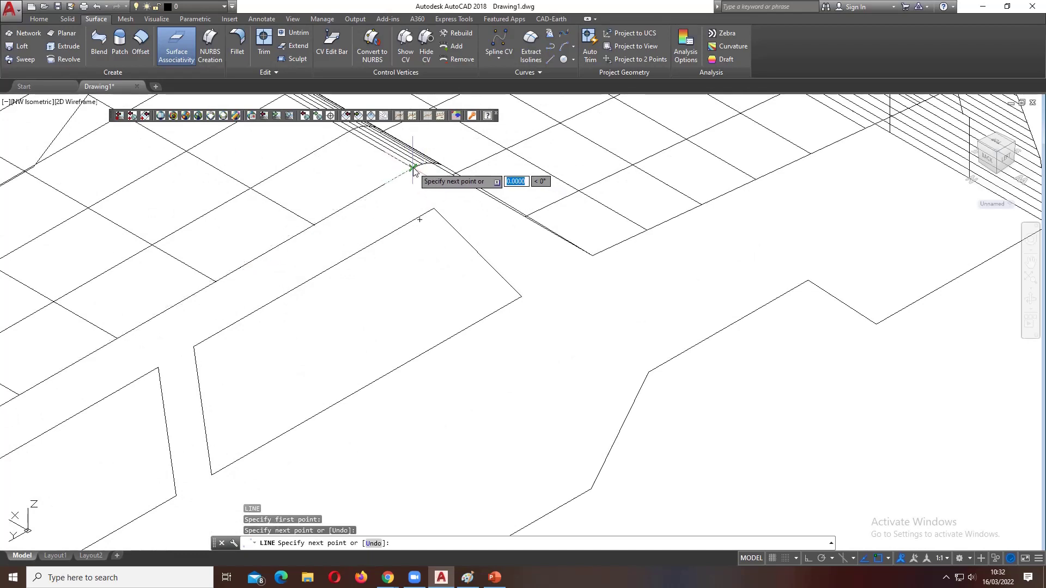
key("Return")
scroll(402, 205, "down", 3)
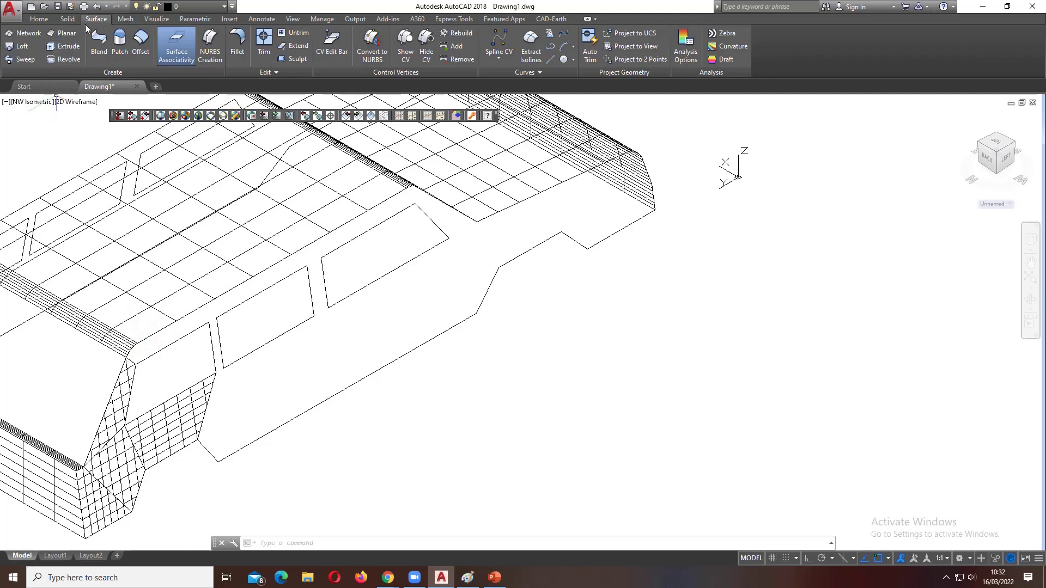
Step: Start a loft on the roof edge, undo the second pick and abandon it
left_click(21, 46)
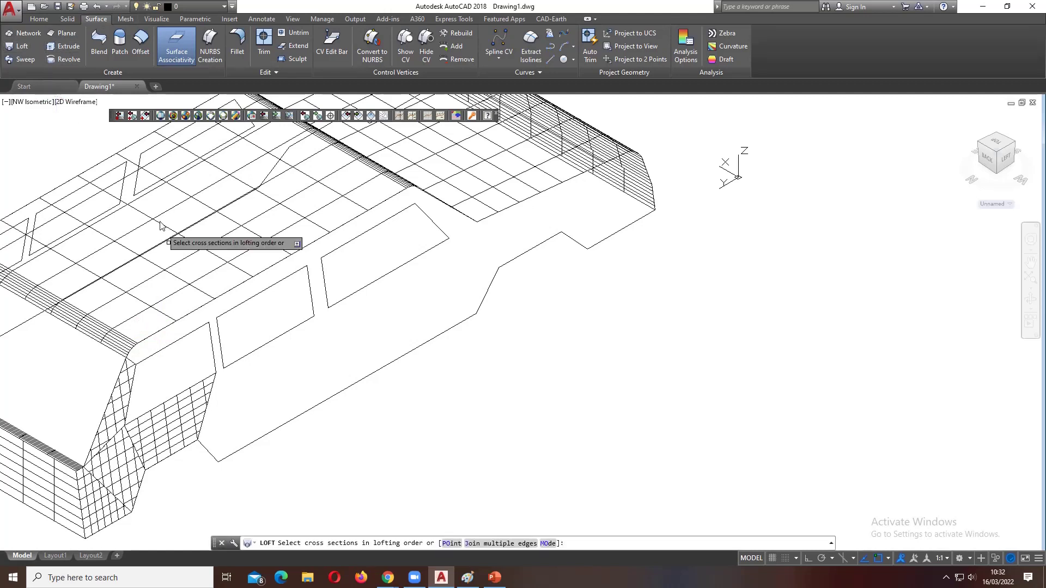
left_click(192, 315)
left_click(190, 334)
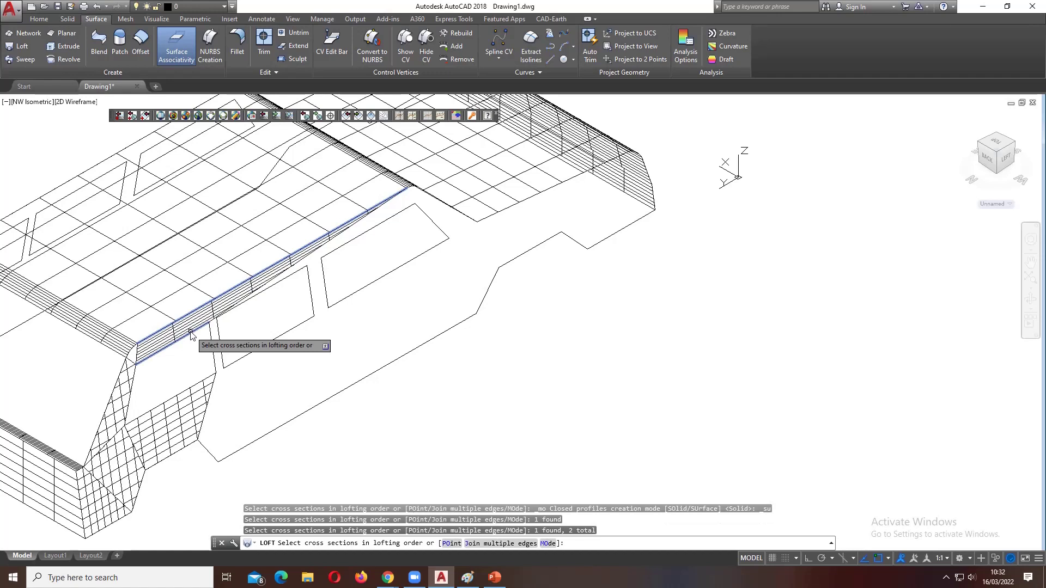
type("u")
key("Return")
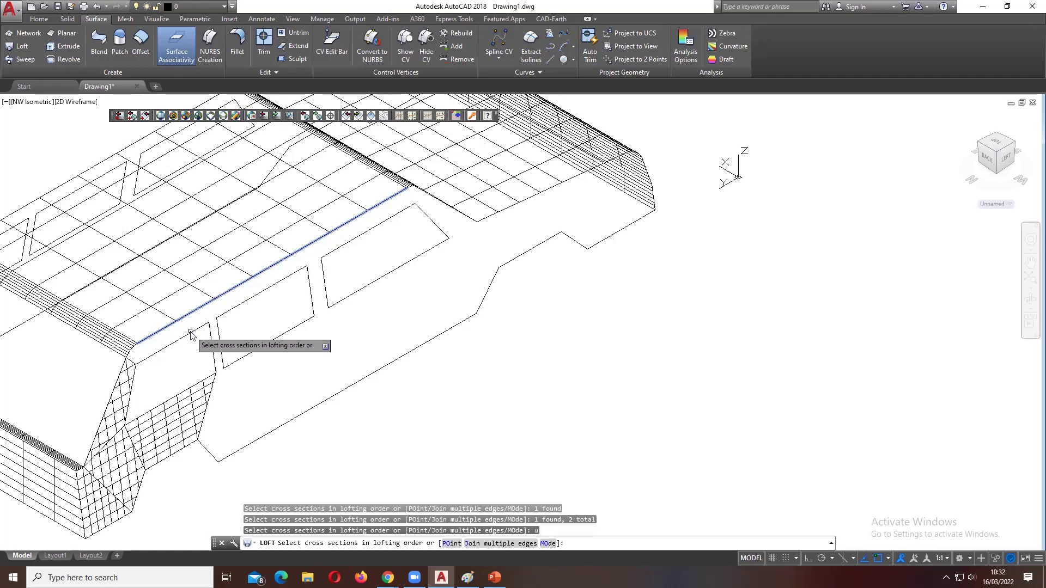
key("Return")
Step: Draw a line from the side panel's top corner to below the roof edge further back
type("l")
key("Return")
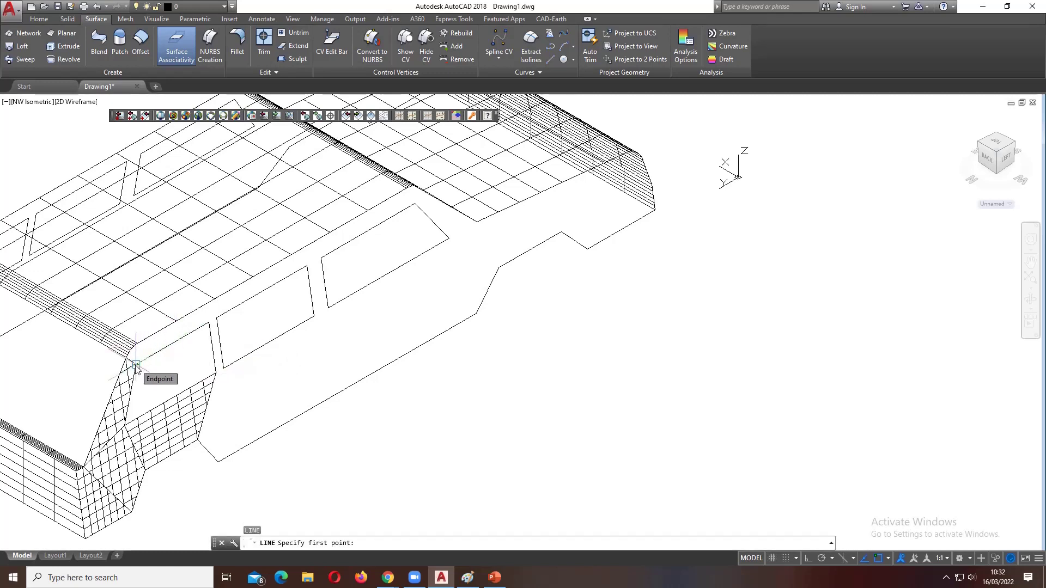
scroll(136, 366, "up", 3)
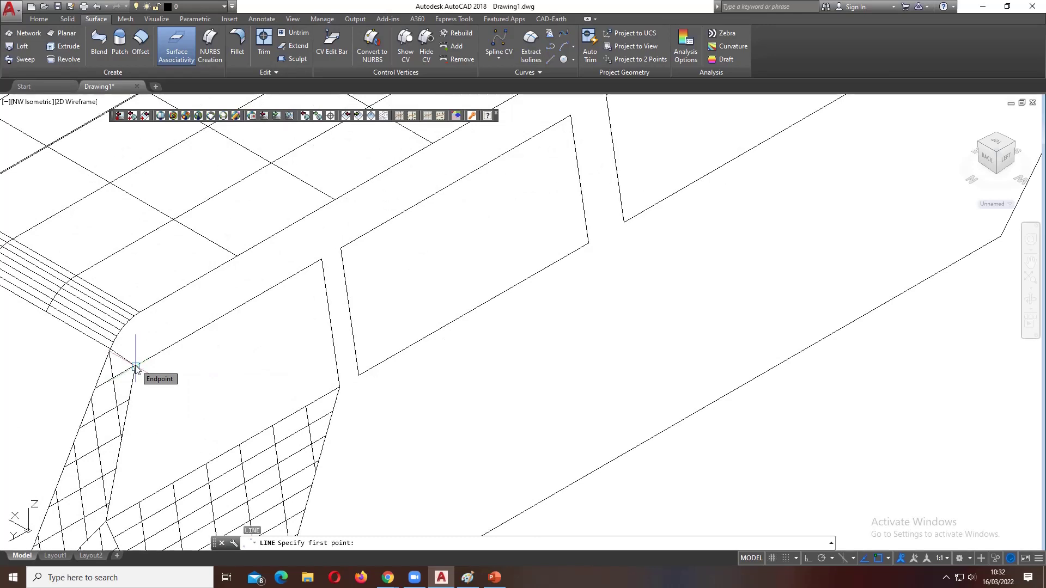
left_click(136, 367)
scroll(136, 366, "down", 3)
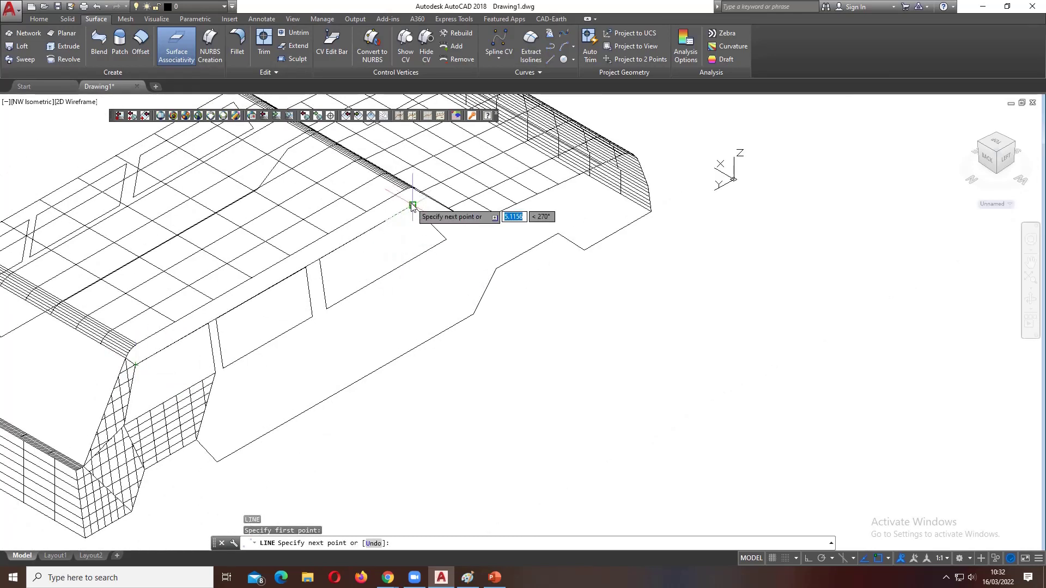
scroll(412, 206, "up", 4)
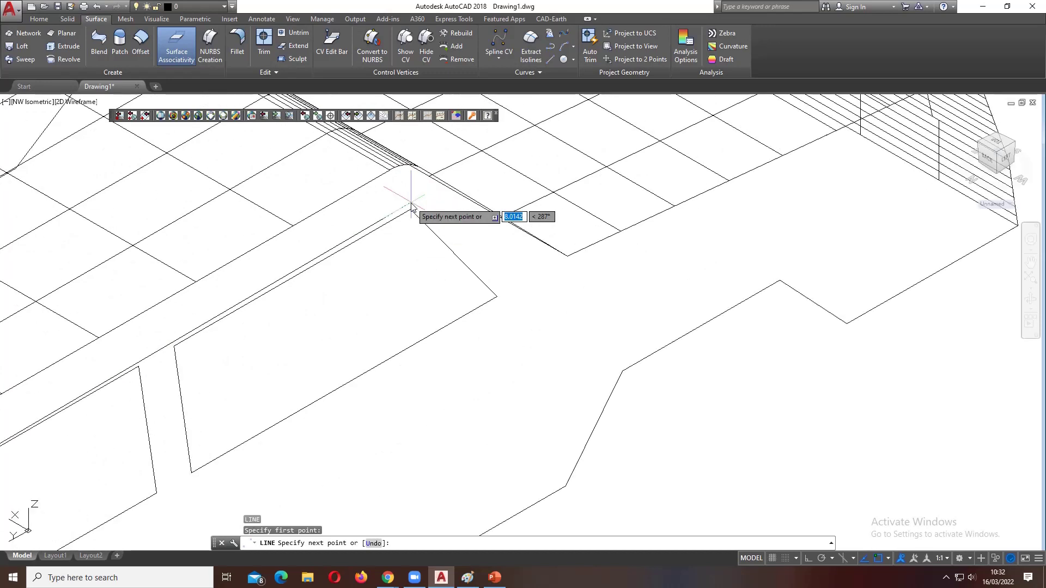
left_click(411, 211)
key("Return")
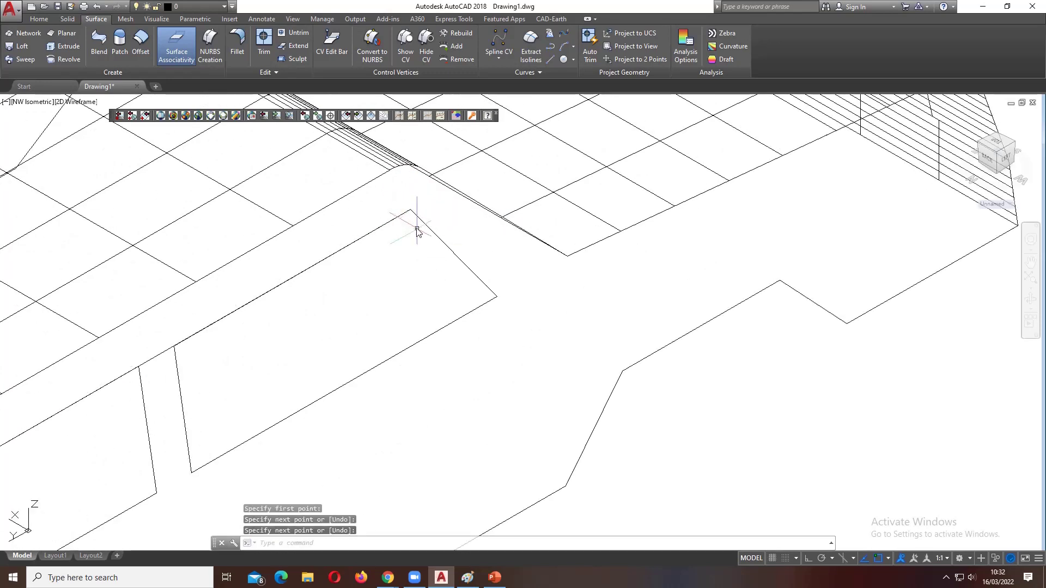
scroll(417, 229, "down", 3)
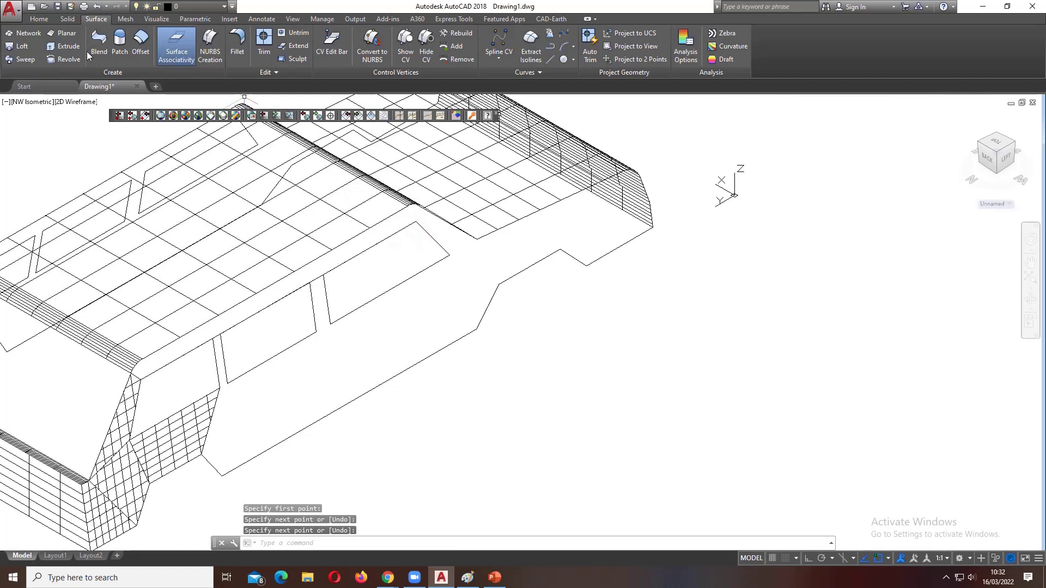
left_click(21, 47)
left_click(230, 315)
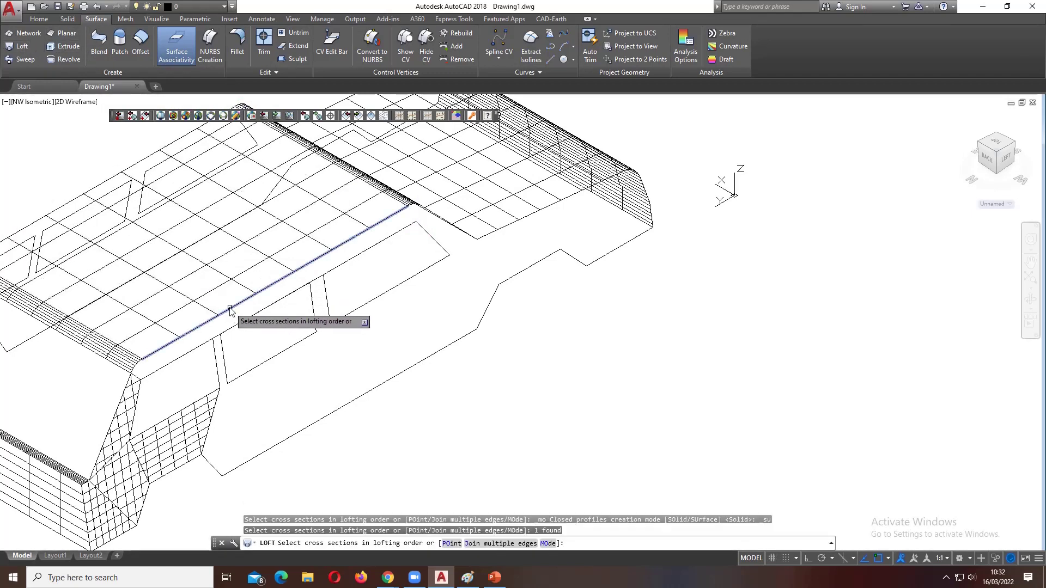
left_click(246, 321)
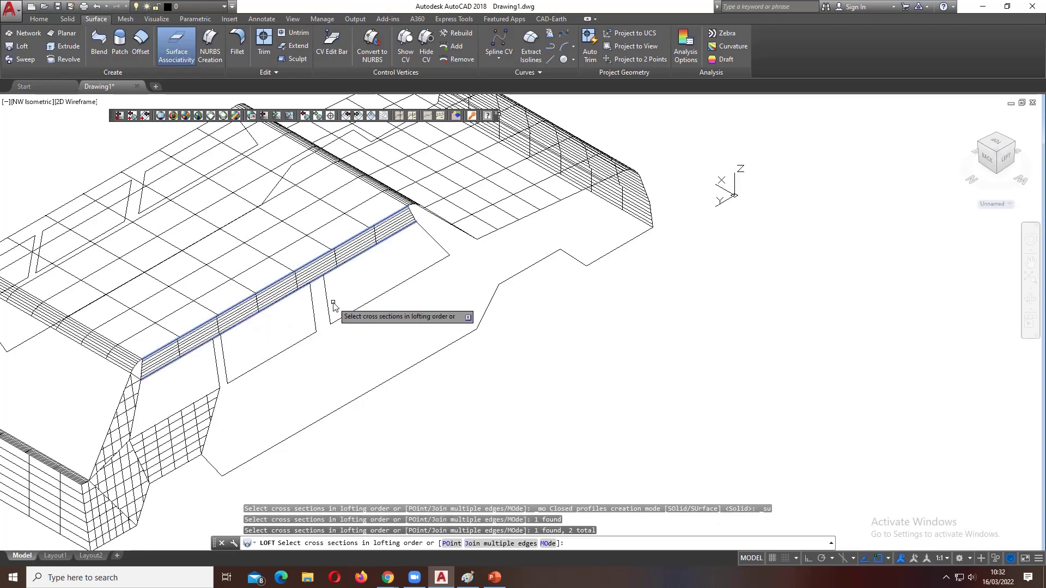
scroll(335, 327, "down", 3)
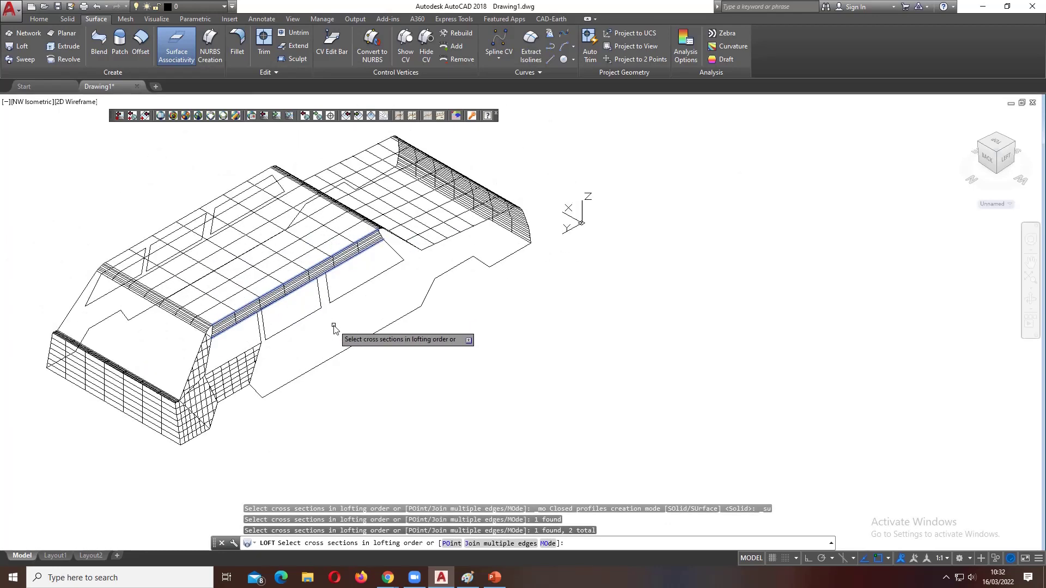
scroll(207, 312, "up", 5)
scroll(255, 375, "down", 5)
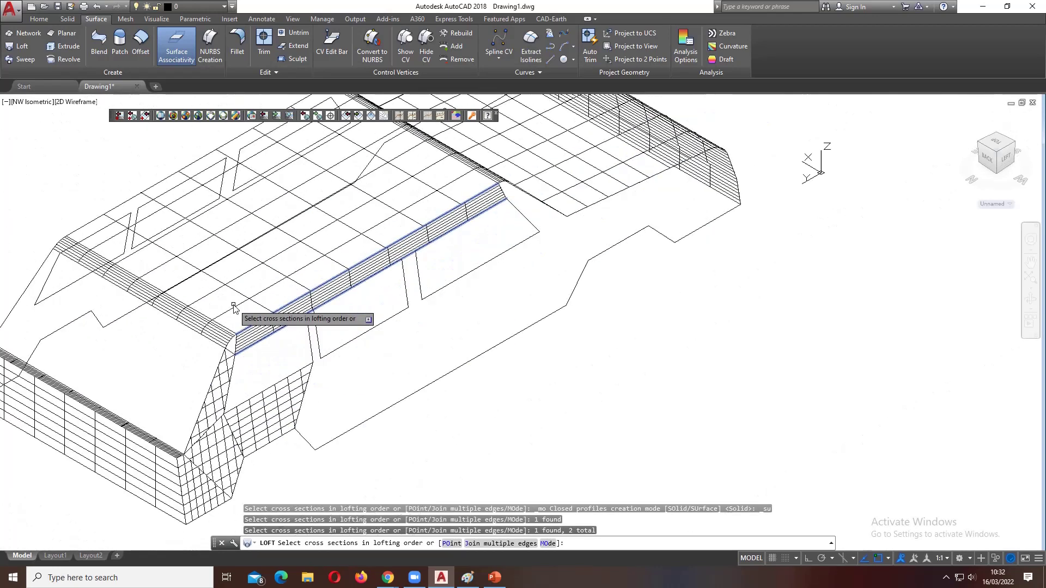
scroll(306, 346, "down", 2)
scroll(472, 271, "up", 2)
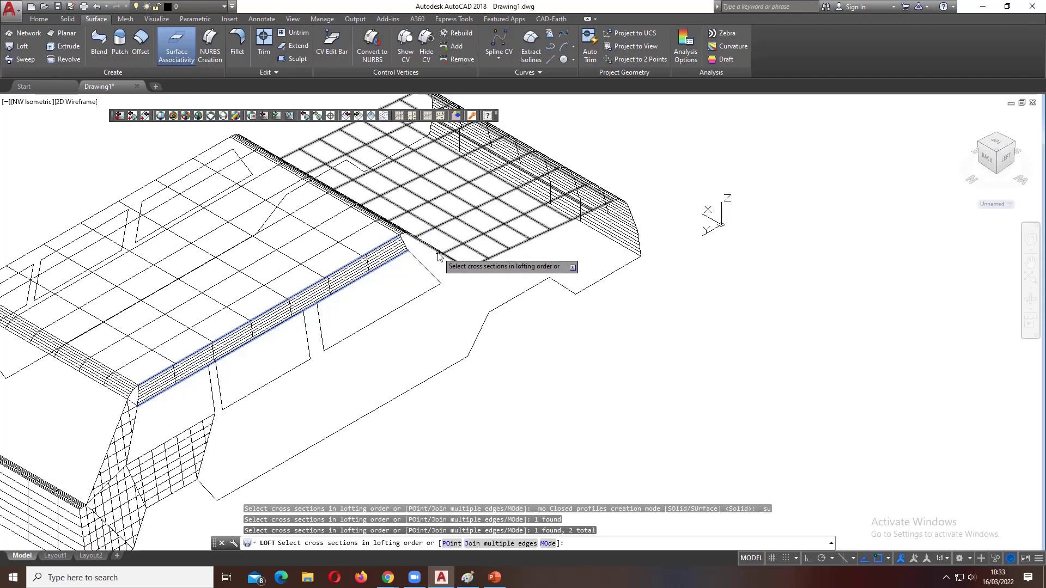
key("Escape")
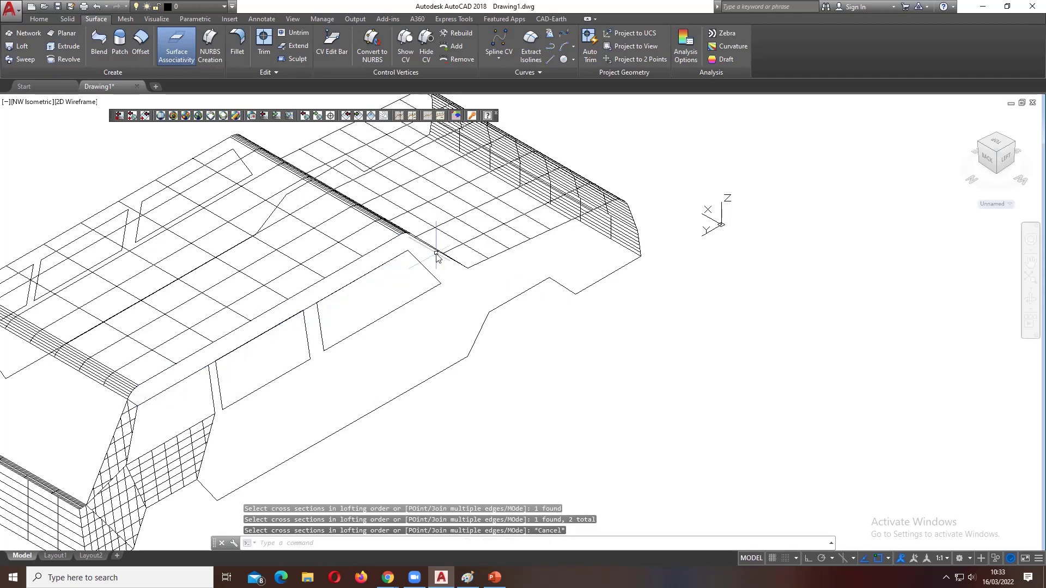
scroll(436, 256, "up", 4)
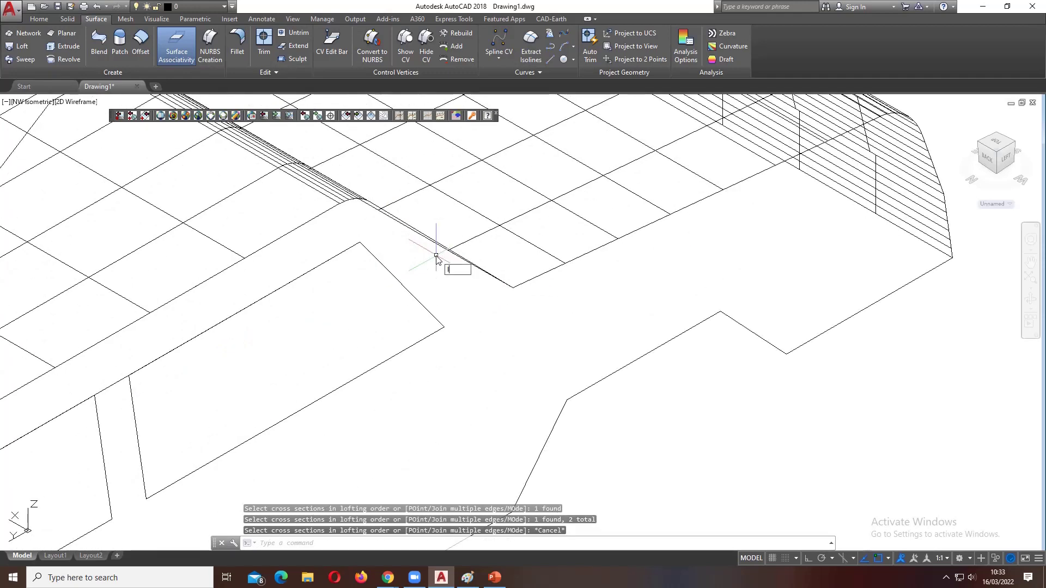
Step: Draw a short line from the roof corner to the end of the curved roof edge
key("Return")
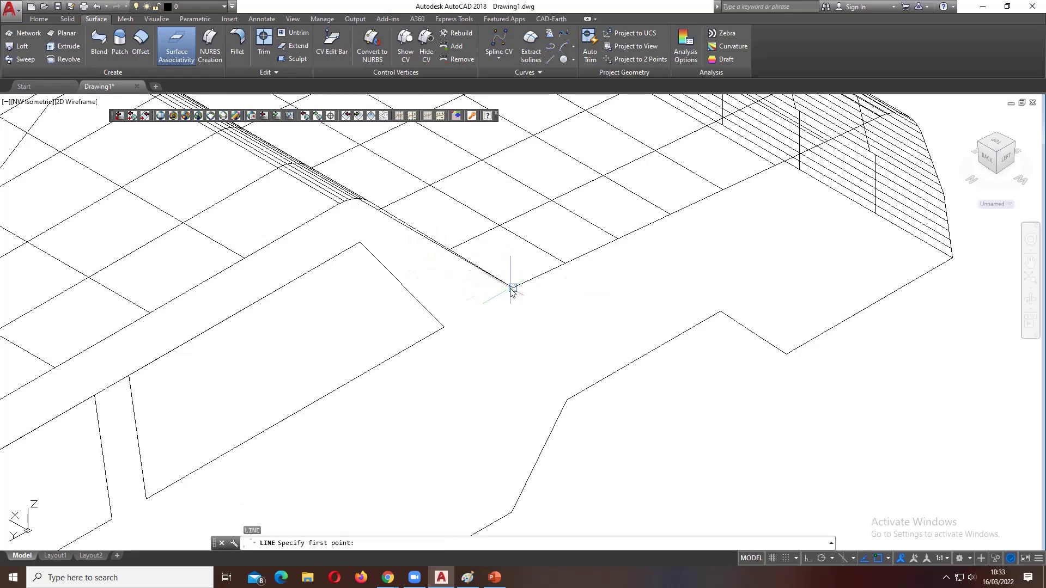
left_click(512, 286)
scroll(364, 210, "up", 2)
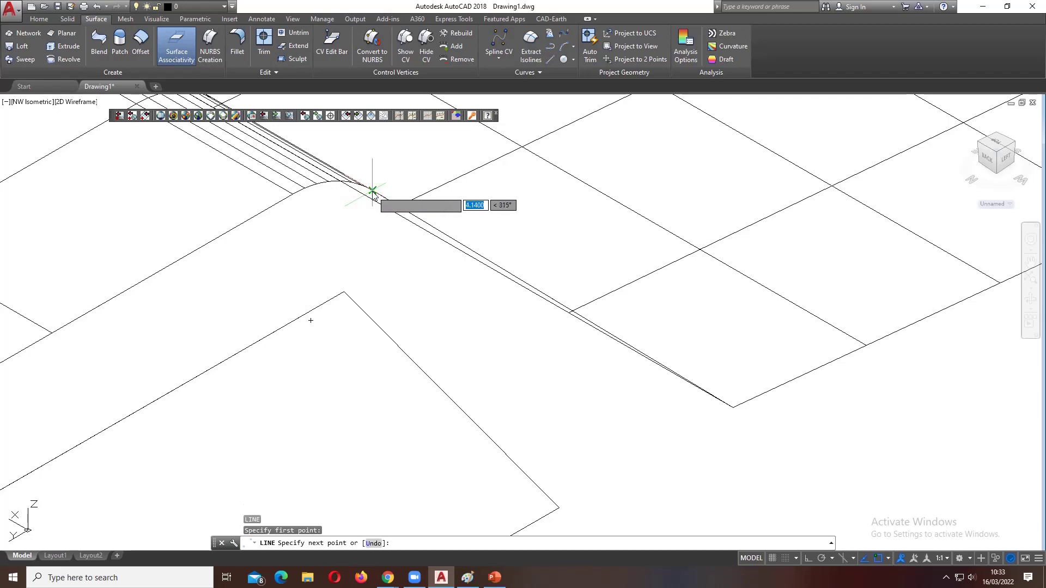
left_click(372, 191)
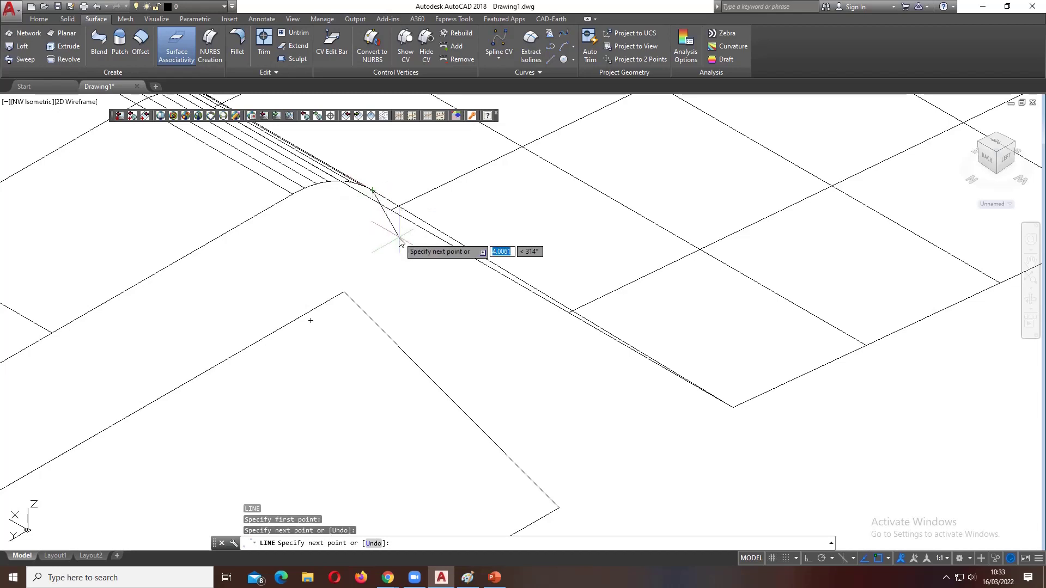
scroll(399, 241, "down", 2)
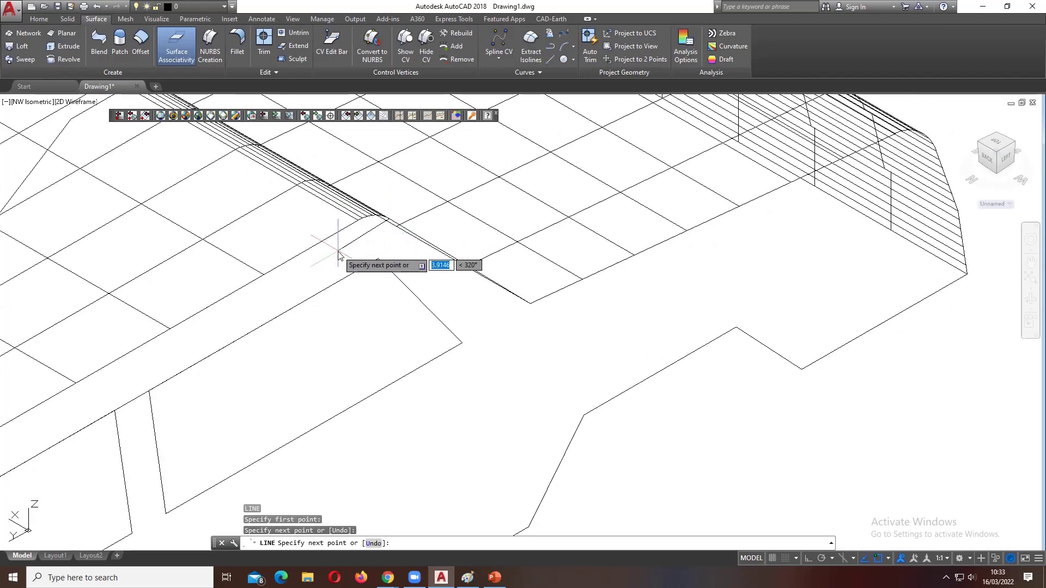
key("Return")
scroll(414, 219, "up", 3)
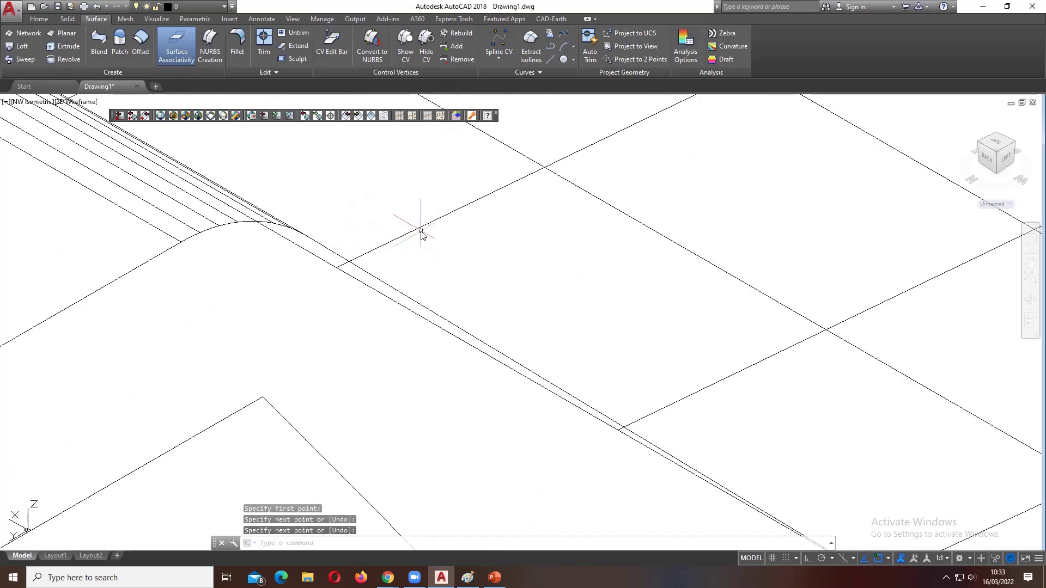
scroll(420, 232, "down", 1)
scroll(421, 229, "down", 1)
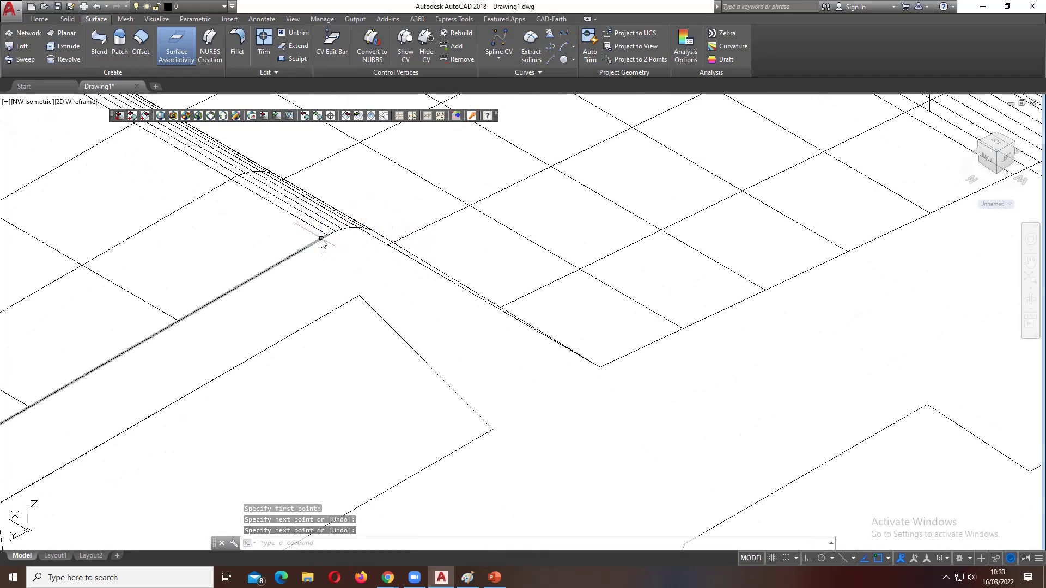
scroll(339, 240, "down", 1)
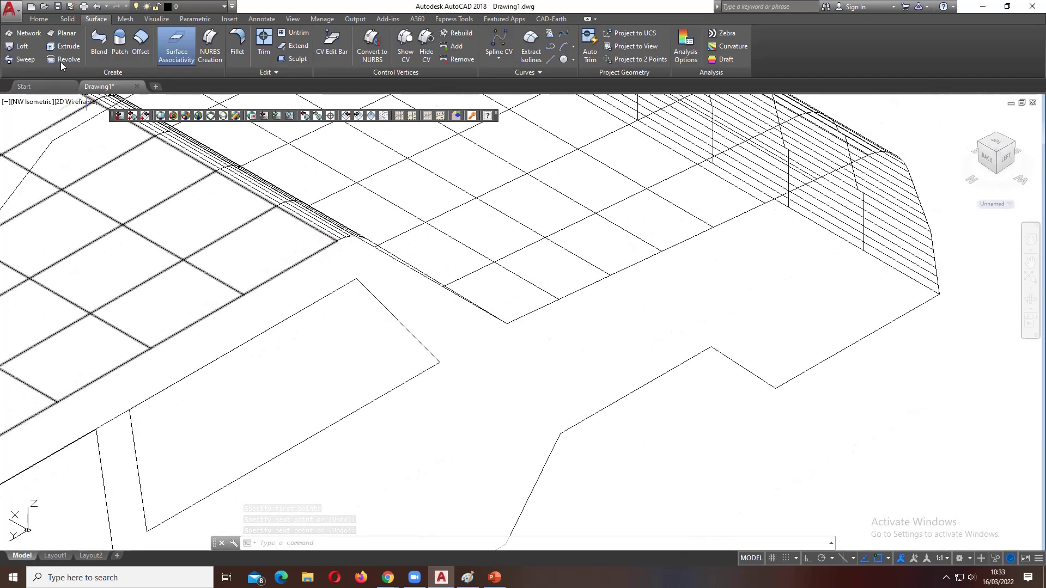
left_click(21, 45)
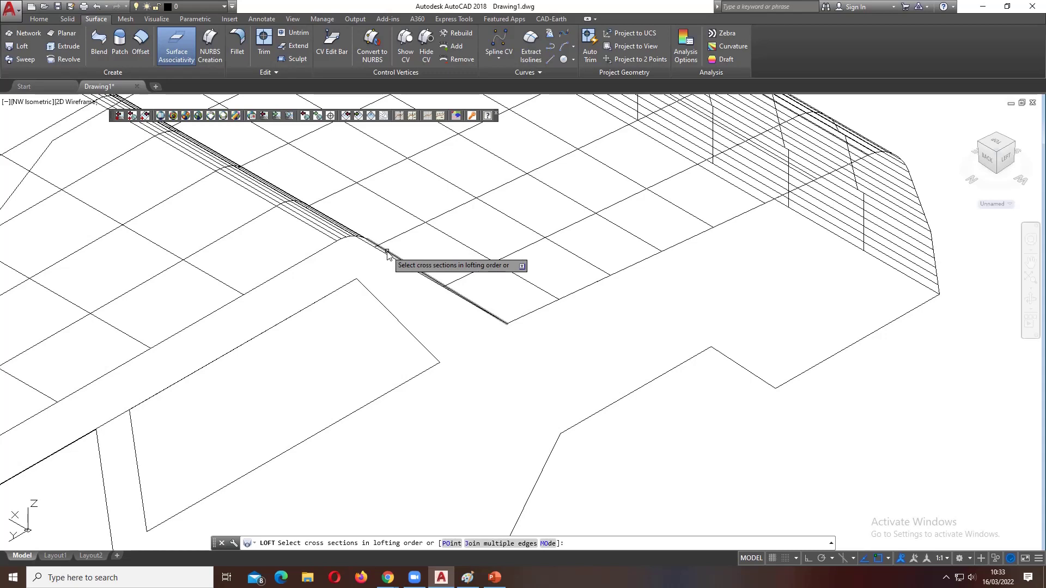
Step: Loft the small roof-step corner surface between its two edges
left_click(387, 253)
left_click(395, 317)
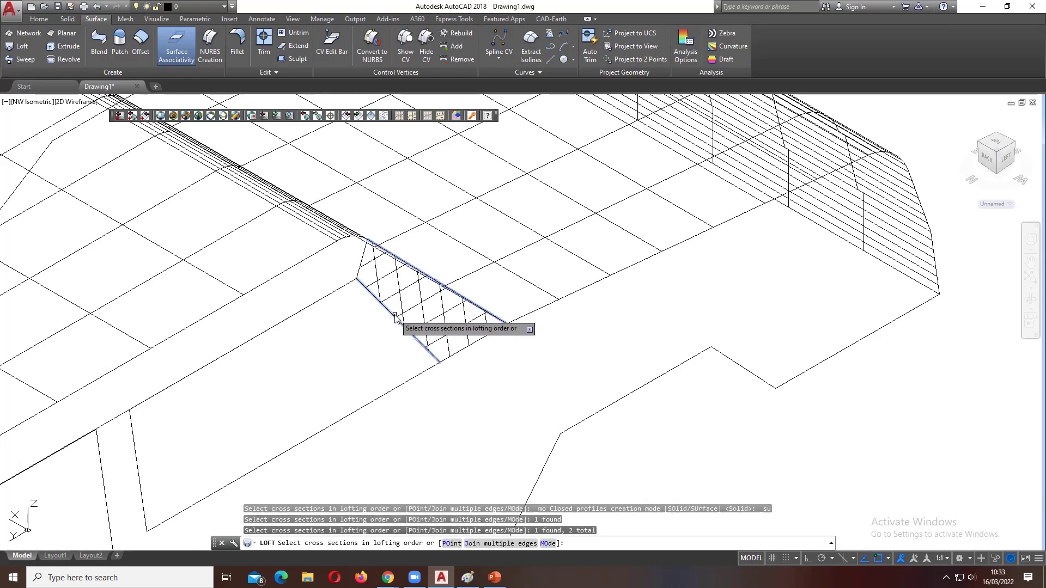
scroll(395, 317, "down", 5)
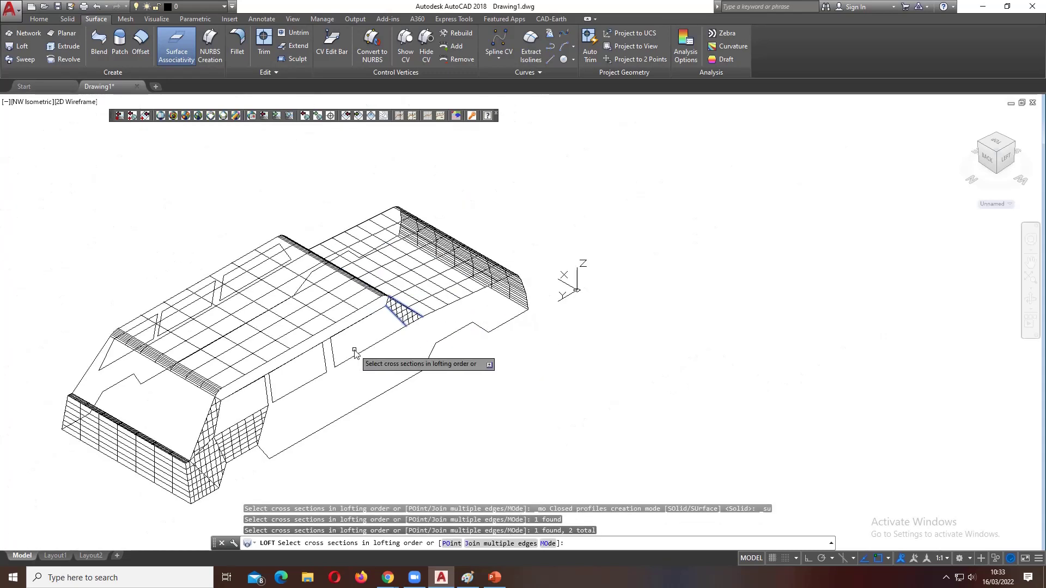
scroll(269, 368, "up", 3)
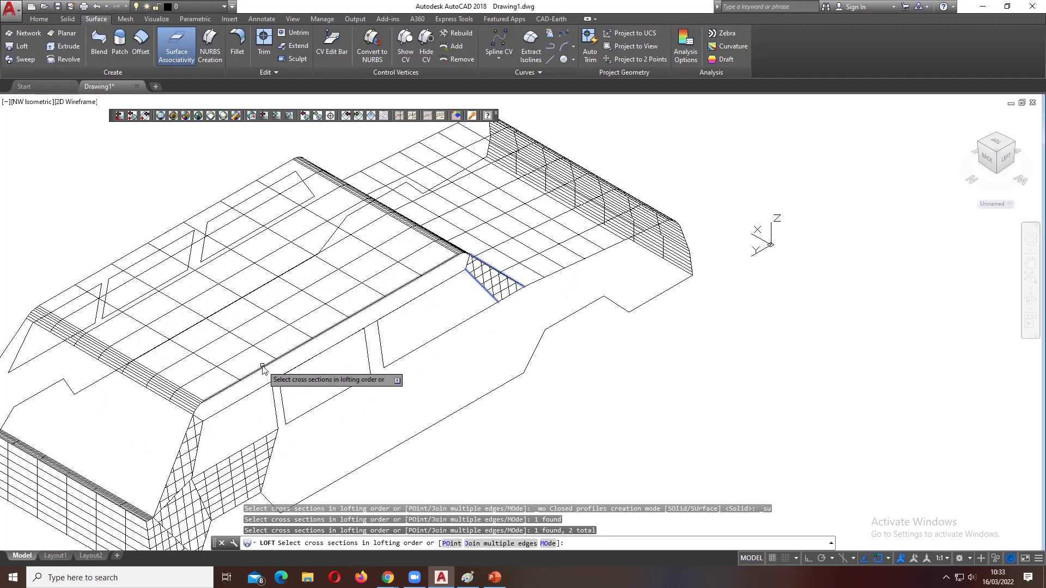
key("Return")
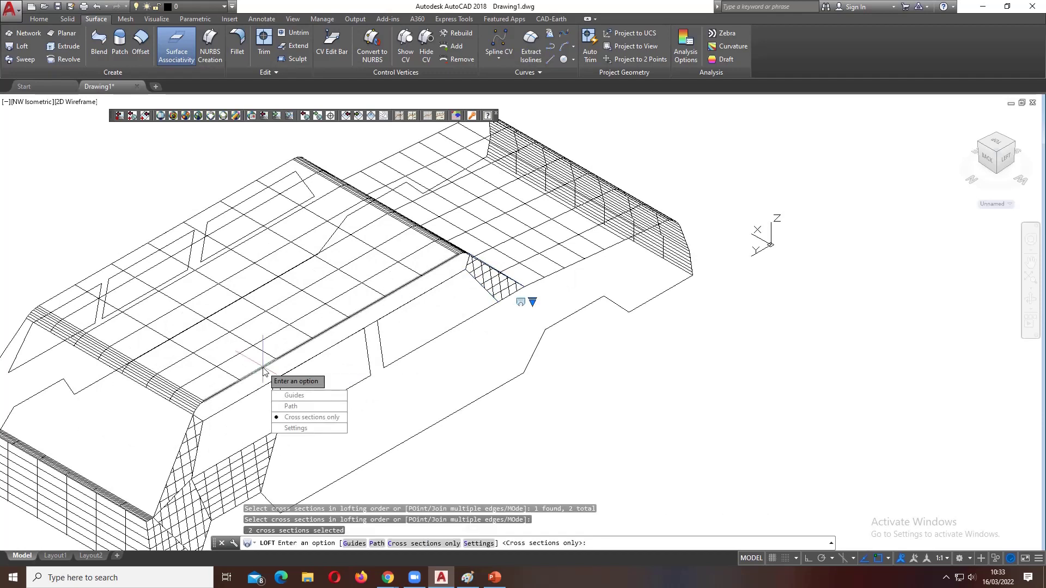
Step: Loft a long strip between the two edges along the roof's side
key("Return")
key("Return")
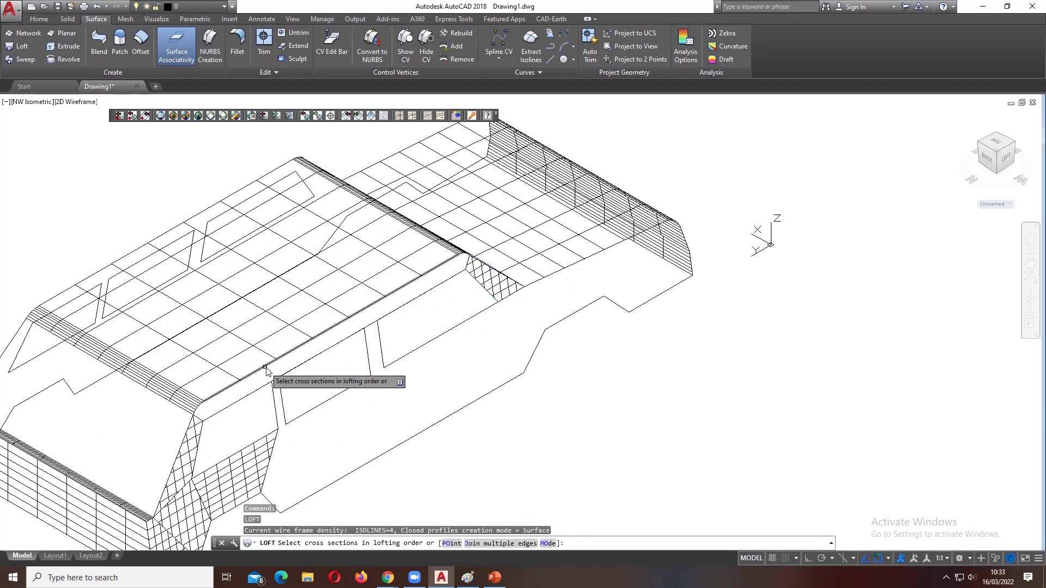
left_click(290, 372)
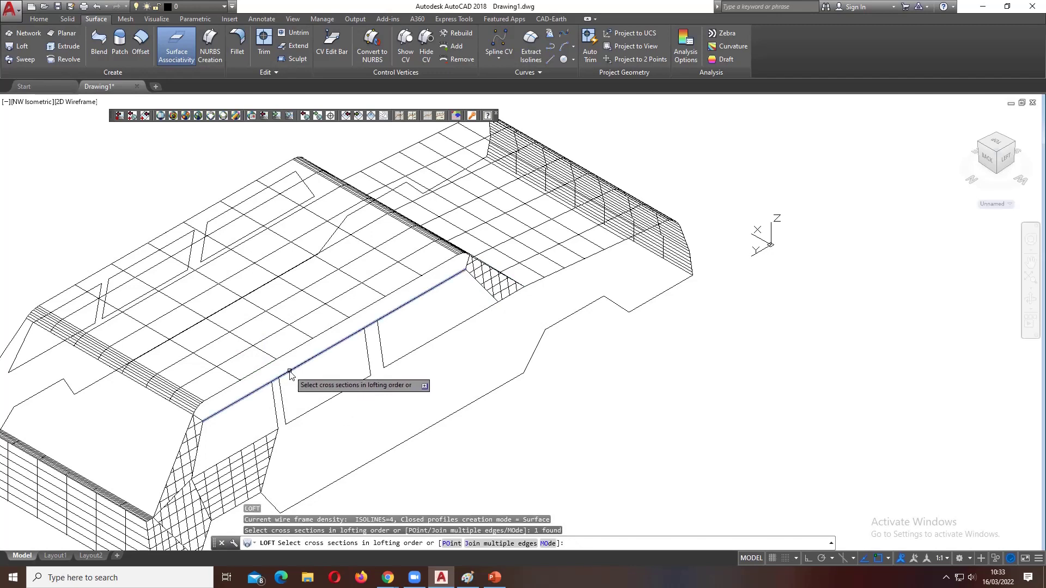
left_click(286, 353)
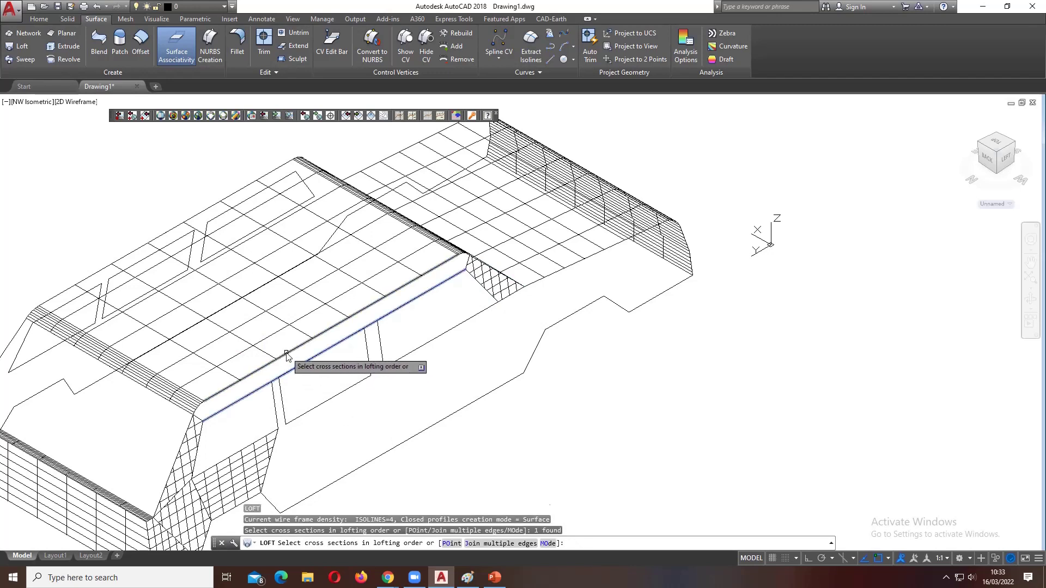
right_click(286, 354)
left_click(316, 375)
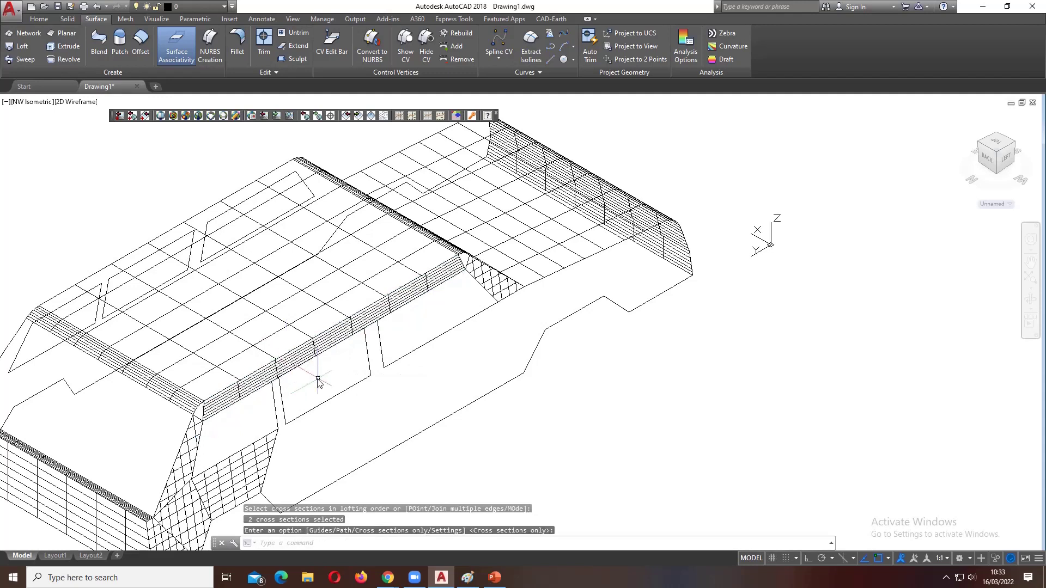
scroll(408, 406, "down", 2)
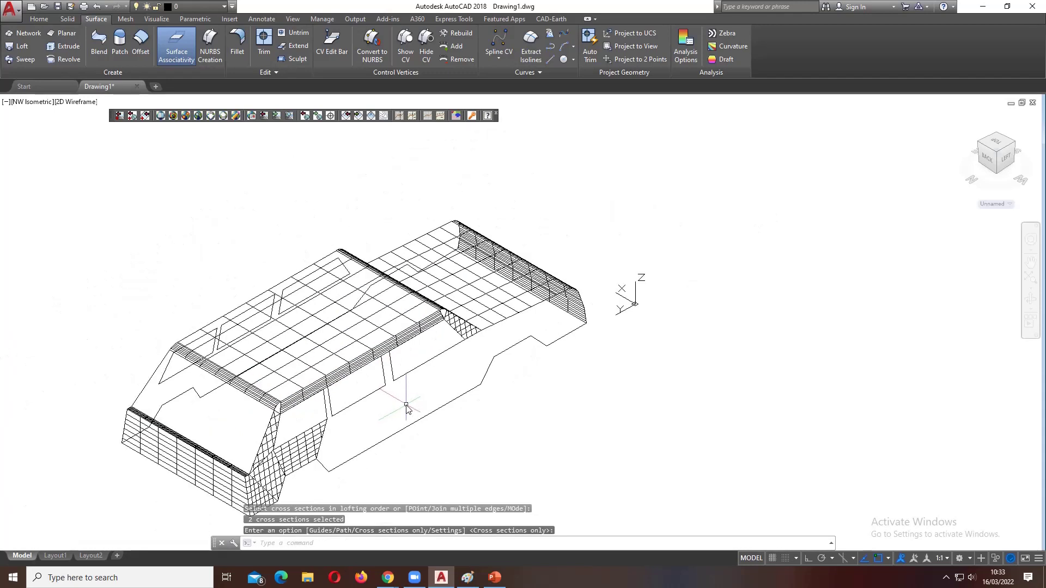
Step: Complete the roof-side strip loft with cross sections only
scroll(406, 406, "down", 3)
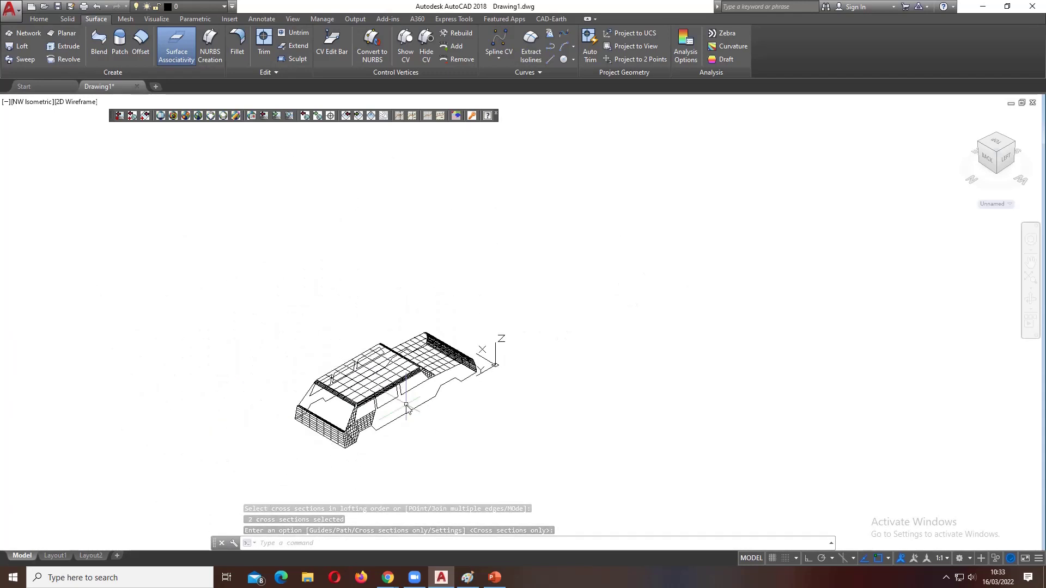
scroll(404, 428, "up", 3)
key("Return")
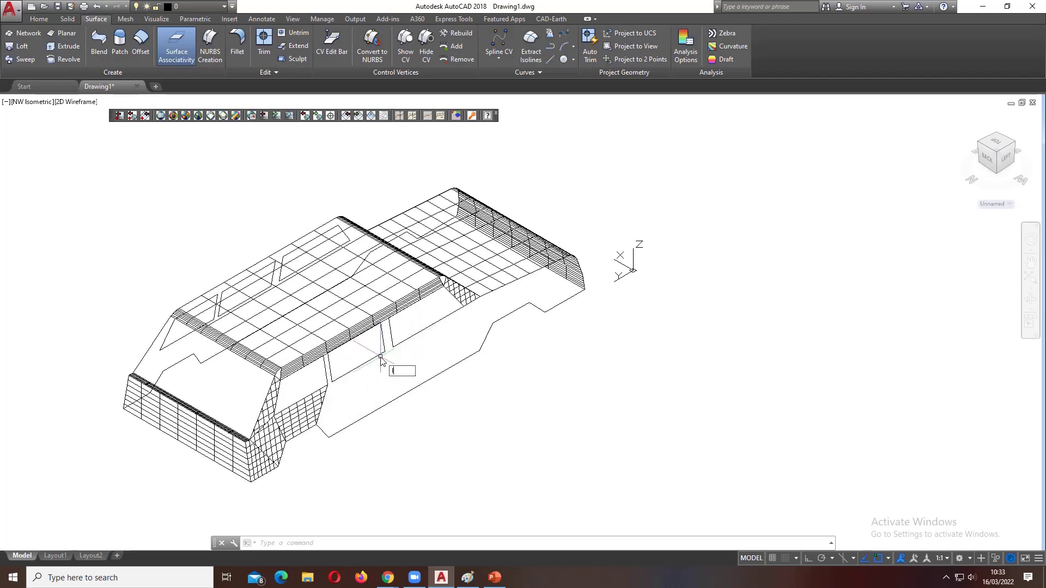
Step: Draw a line along the car's side from the front side corner to the rear corner patch
key("Return")
scroll(317, 394, "up", 5)
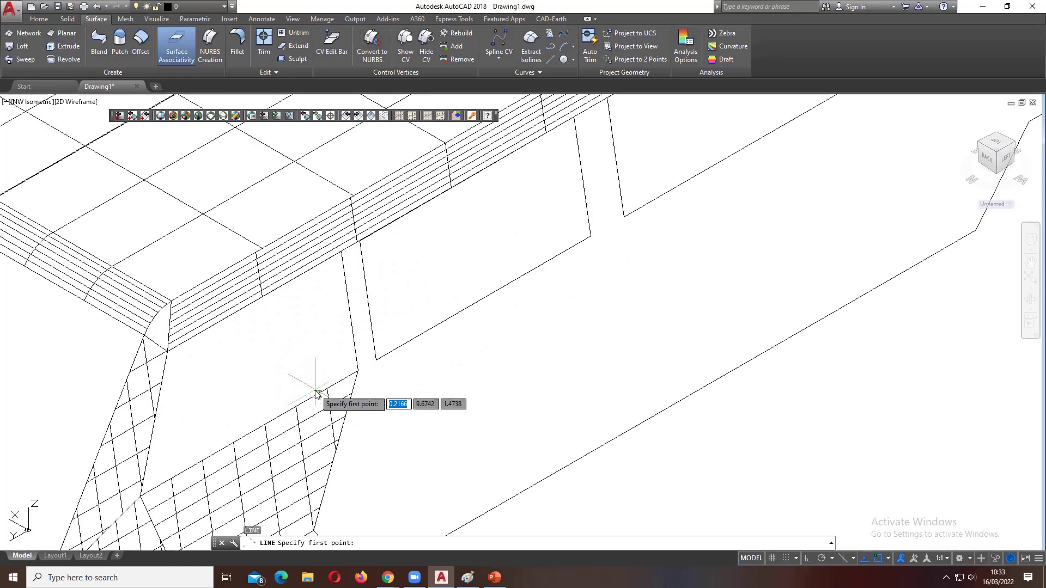
left_click(358, 370)
scroll(360, 369, "down", 5)
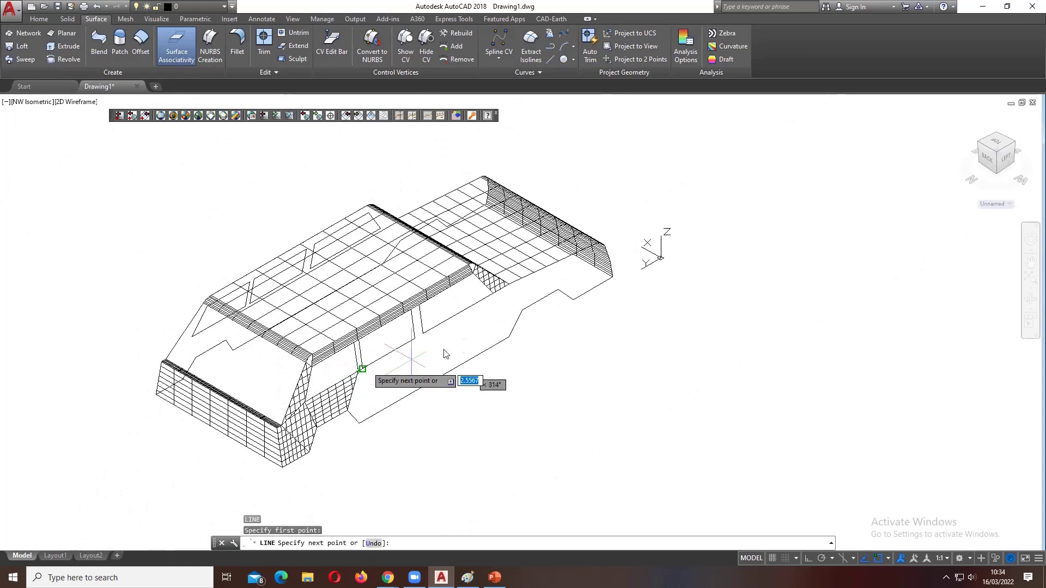
scroll(502, 274, "up", 5)
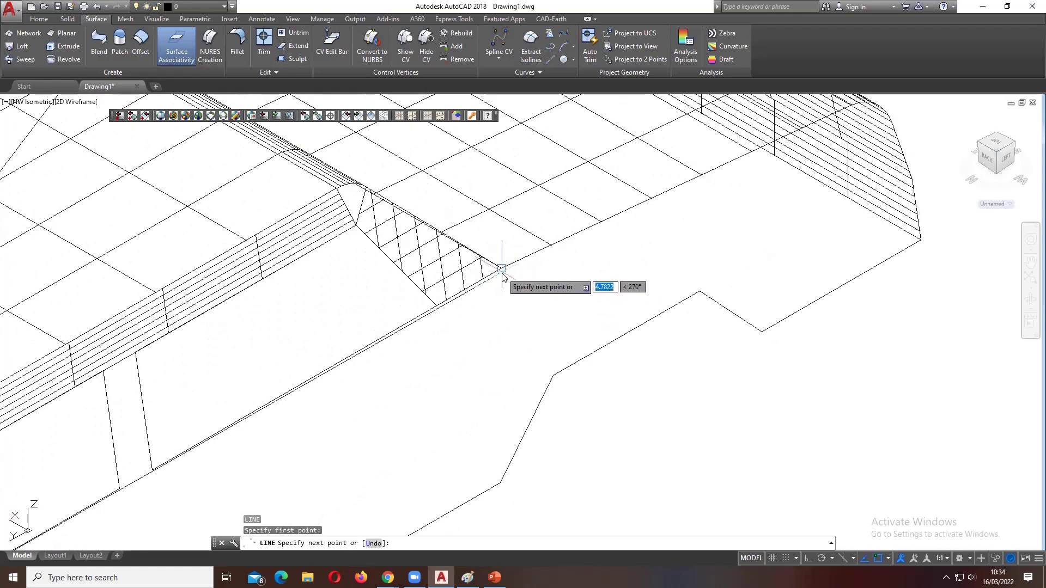
left_click(502, 274)
key("Return")
scroll(479, 322, "down", 5)
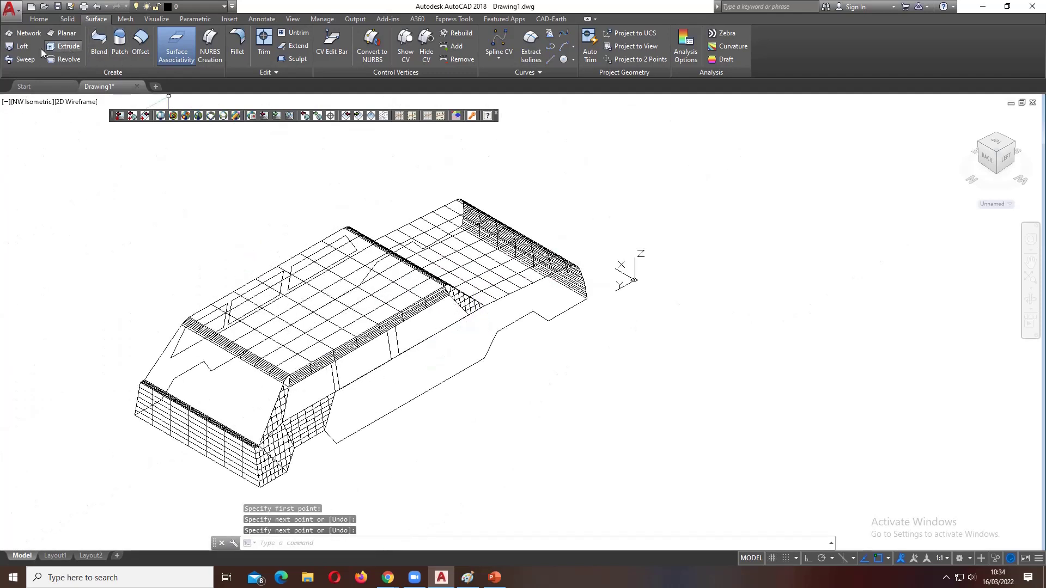
left_click(22, 47)
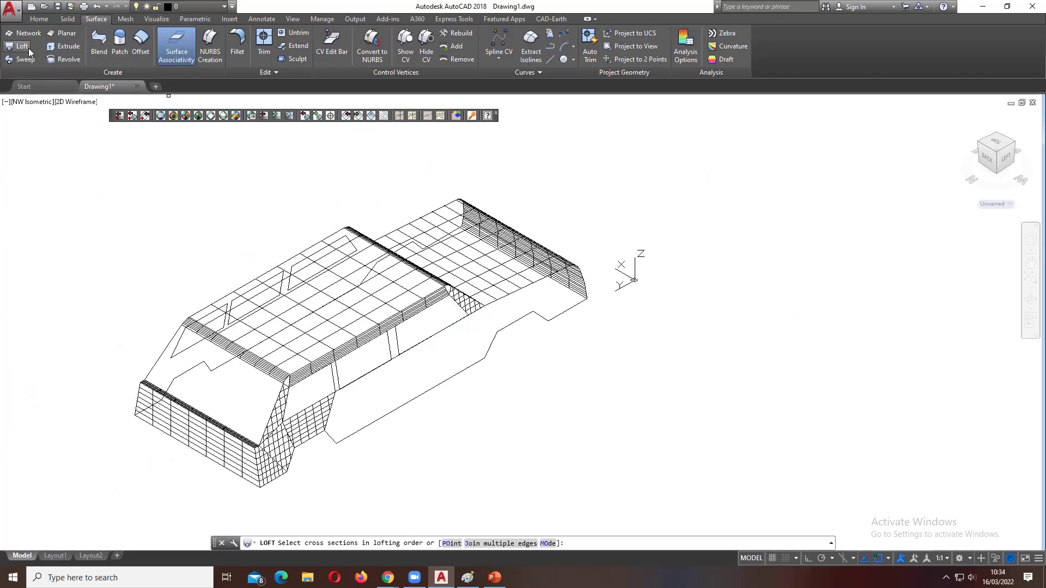
Step: Pick the upper and lower side edges for a loft, then cancel that attempt
left_click(405, 350)
left_click(436, 389)
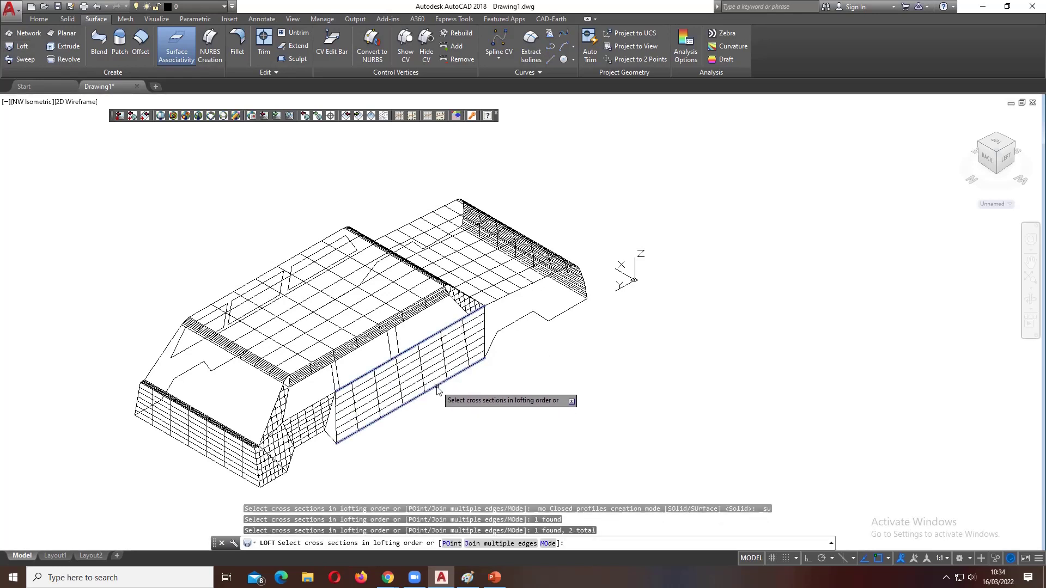
scroll(333, 426, "up", 5)
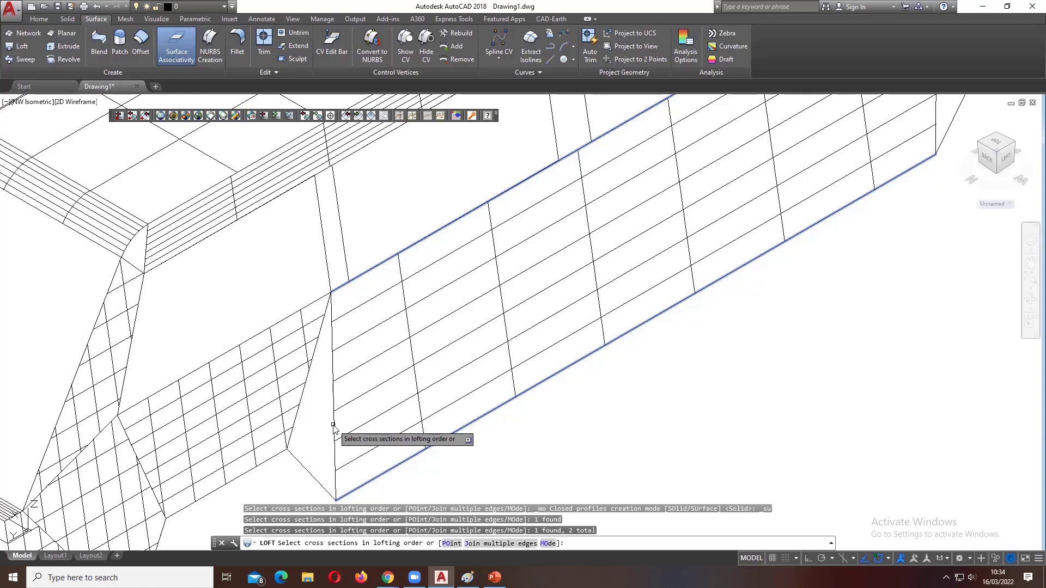
key("Escape")
type("u")
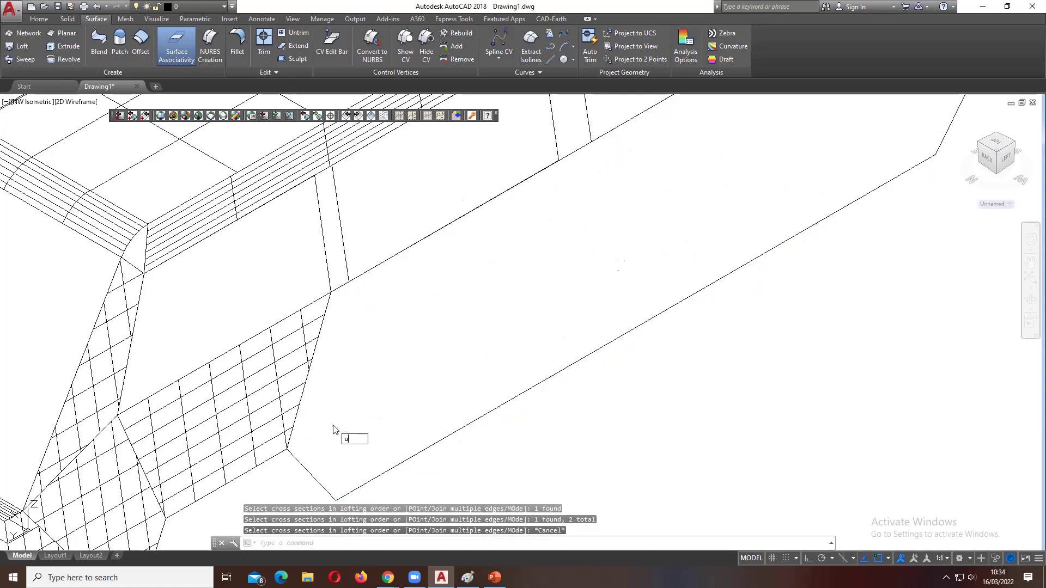
key("Return")
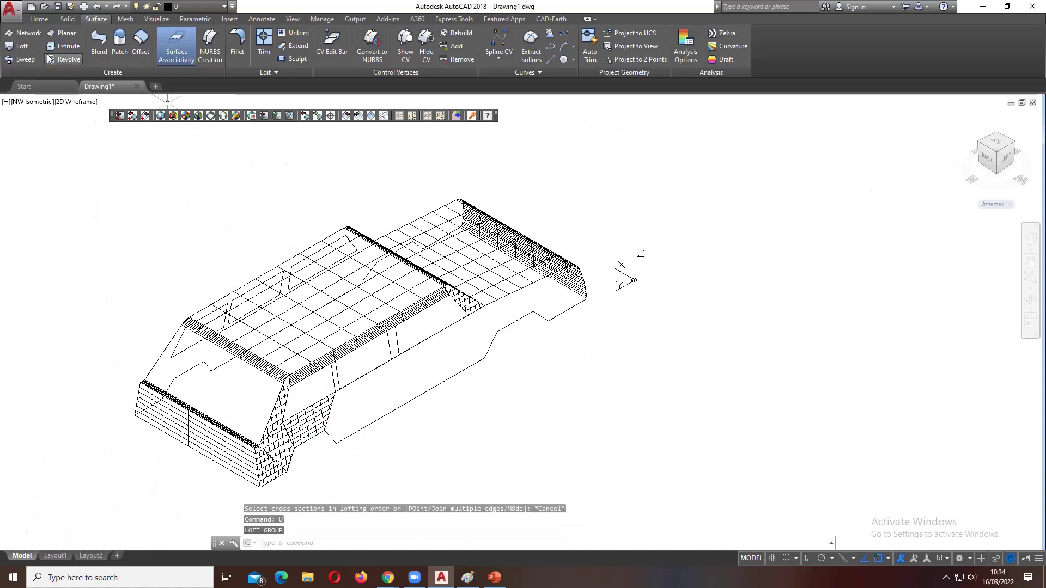
Step: Loft the rear side panel from its upper edge to its lower edge
left_click(22, 47)
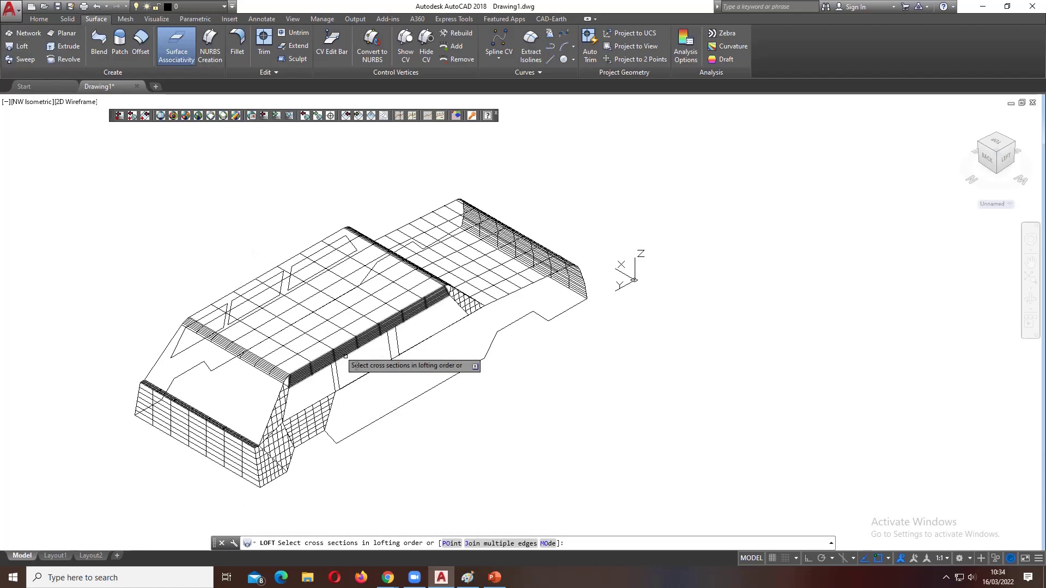
left_click(373, 372)
left_click(397, 410)
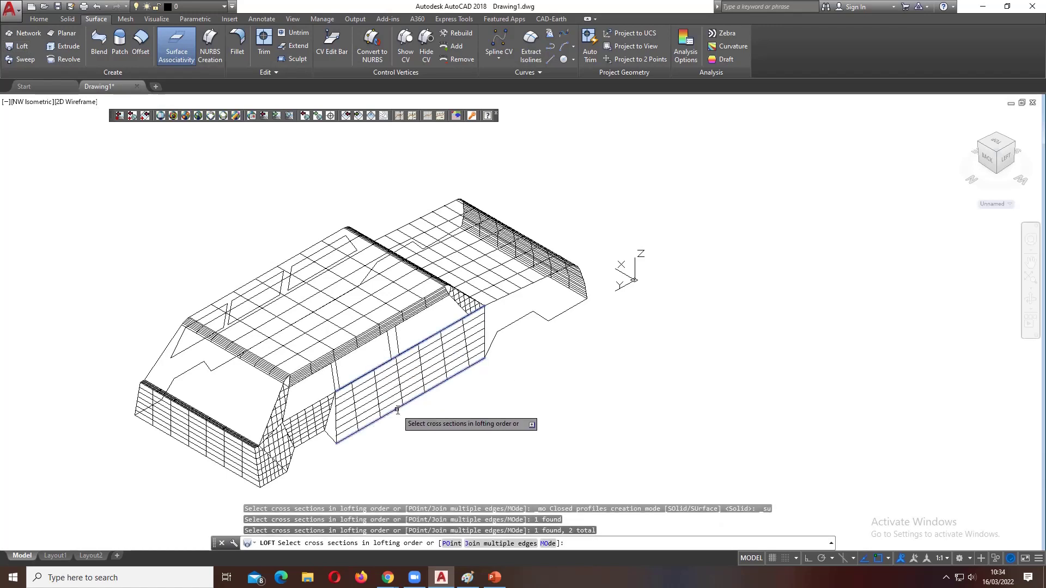
key("Return")
key("Return")
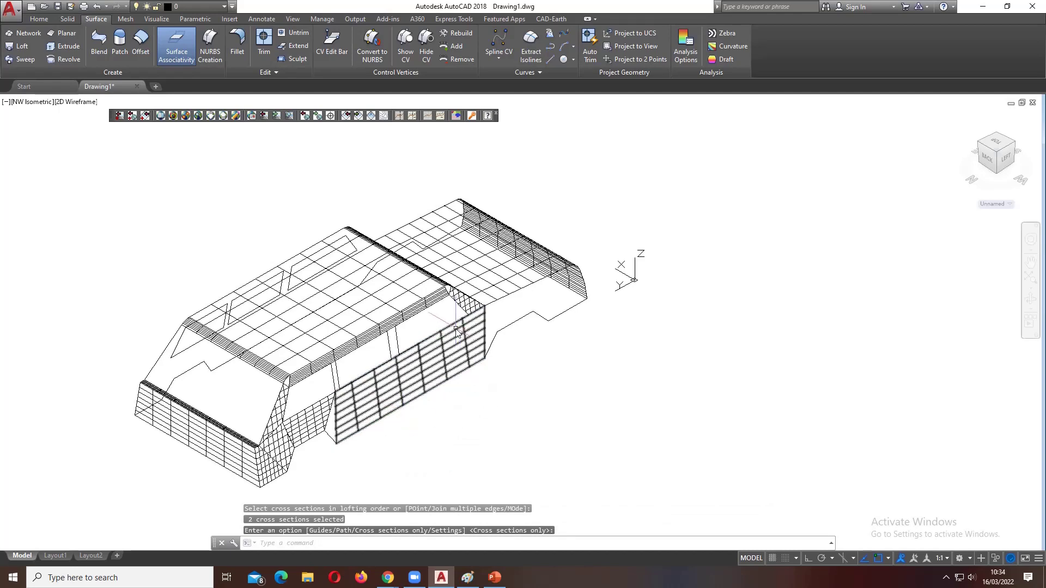
scroll(482, 391, "up", 1)
scroll(514, 399, "down", 3)
scroll(490, 419, "up", 4)
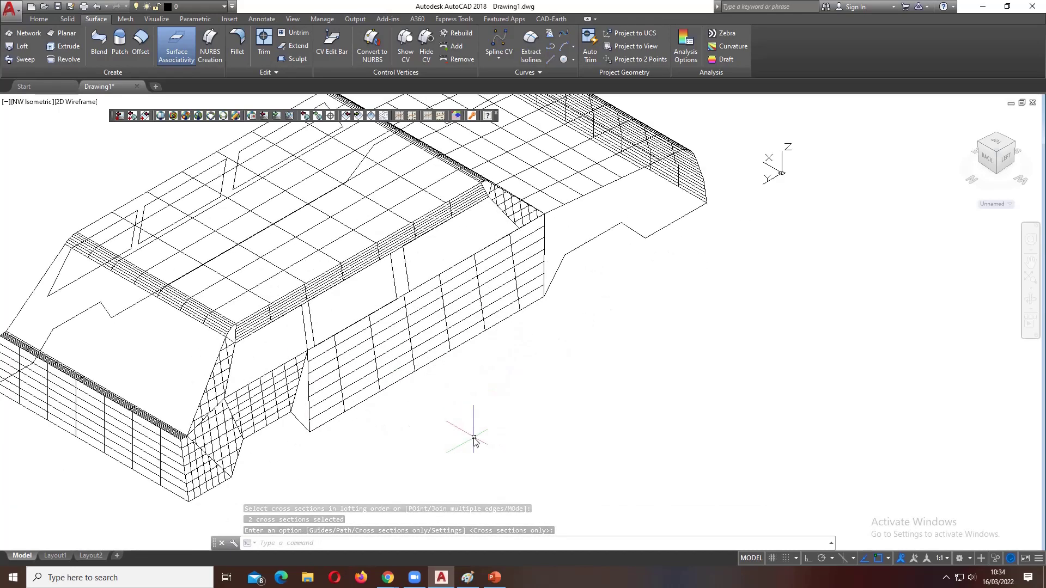
scroll(474, 436, "down", 3)
scroll(369, 420, "up", 3)
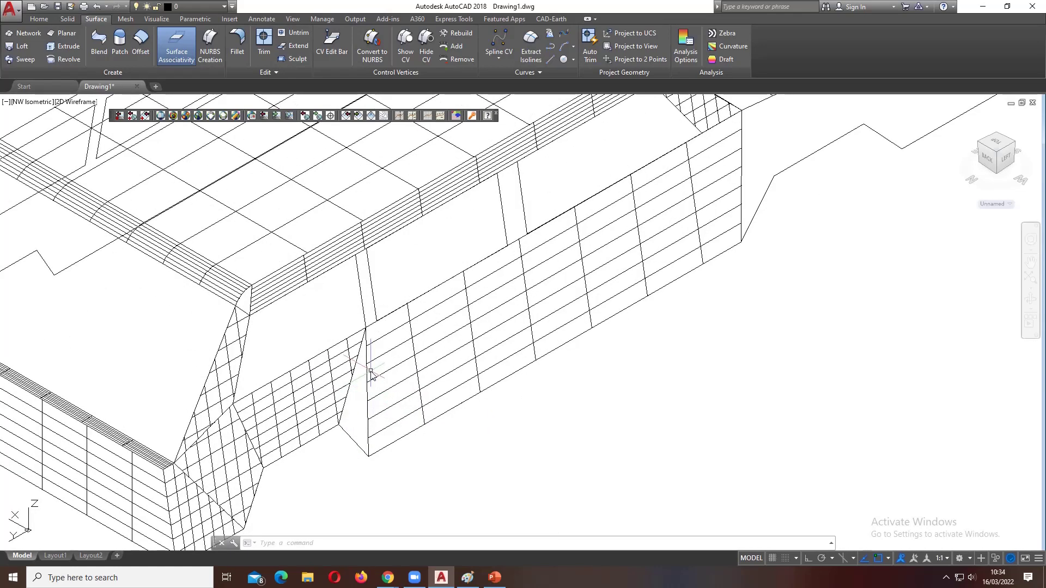
Step: Draw a vertical line down the side gap from its top to the bottom corner
key("Return")
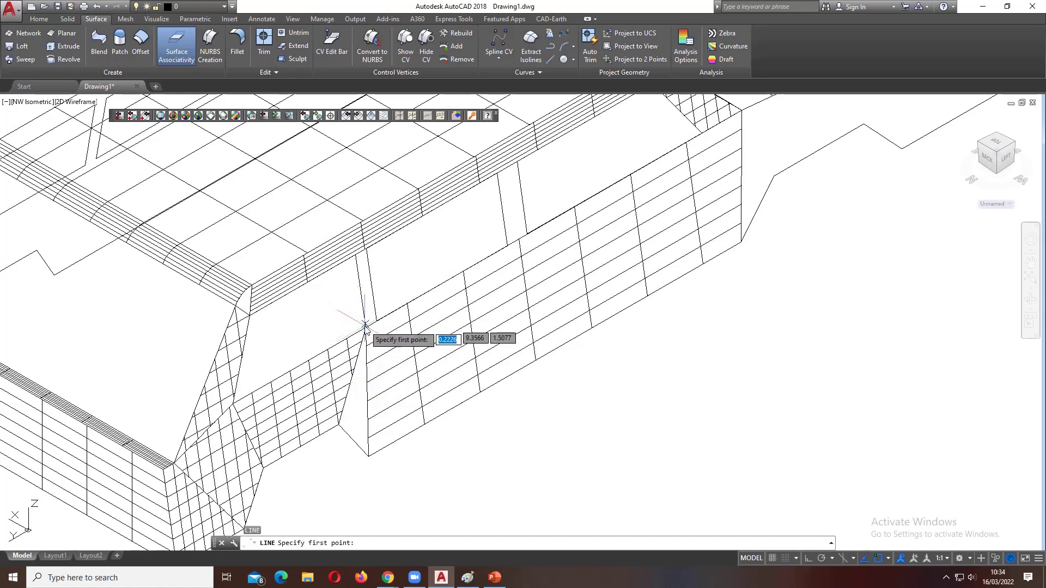
left_click(365, 328)
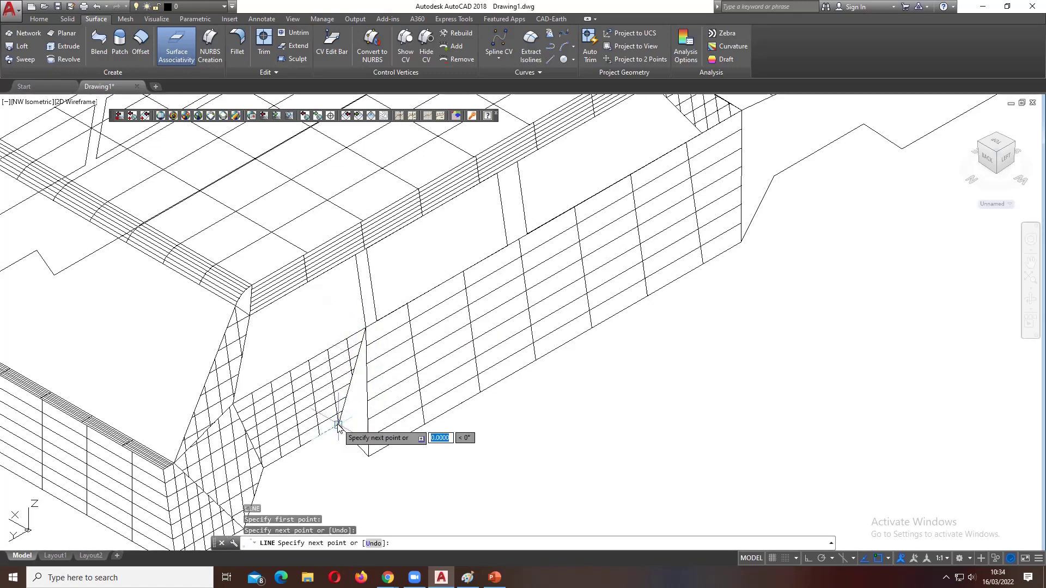
key("Return")
key("Return")
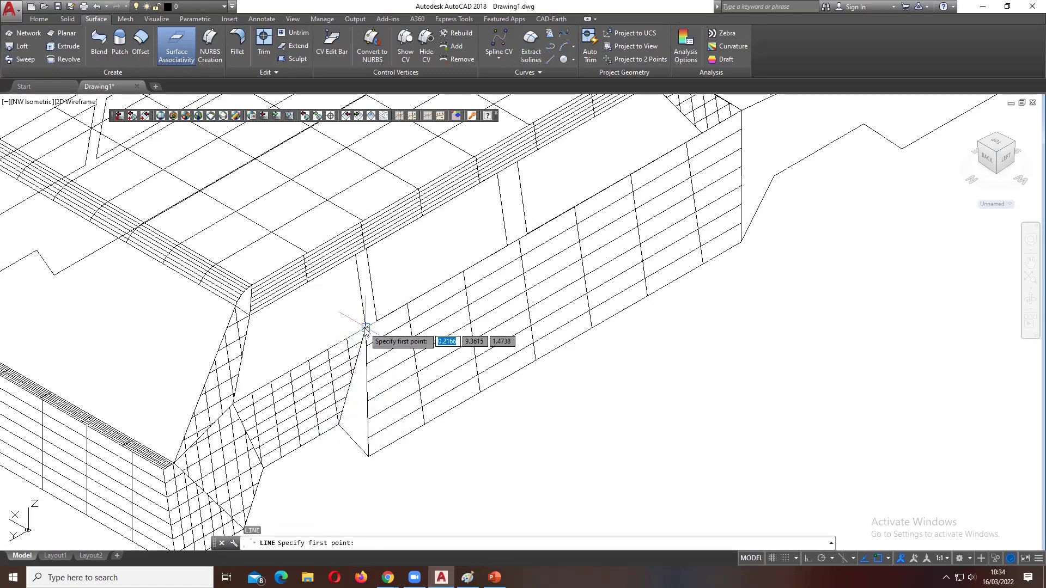
left_click(365, 330)
left_click(366, 449)
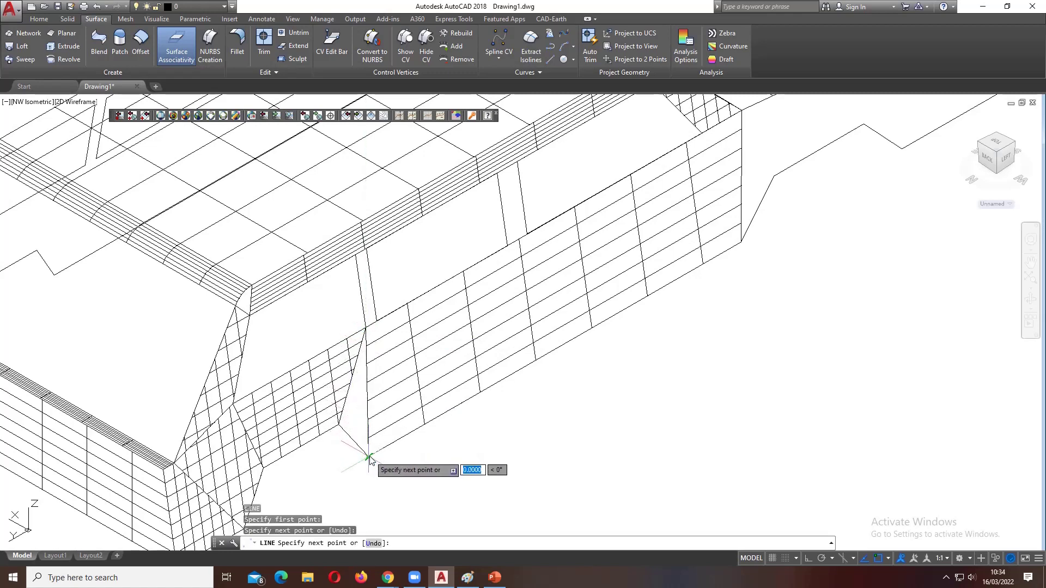
key("Return")
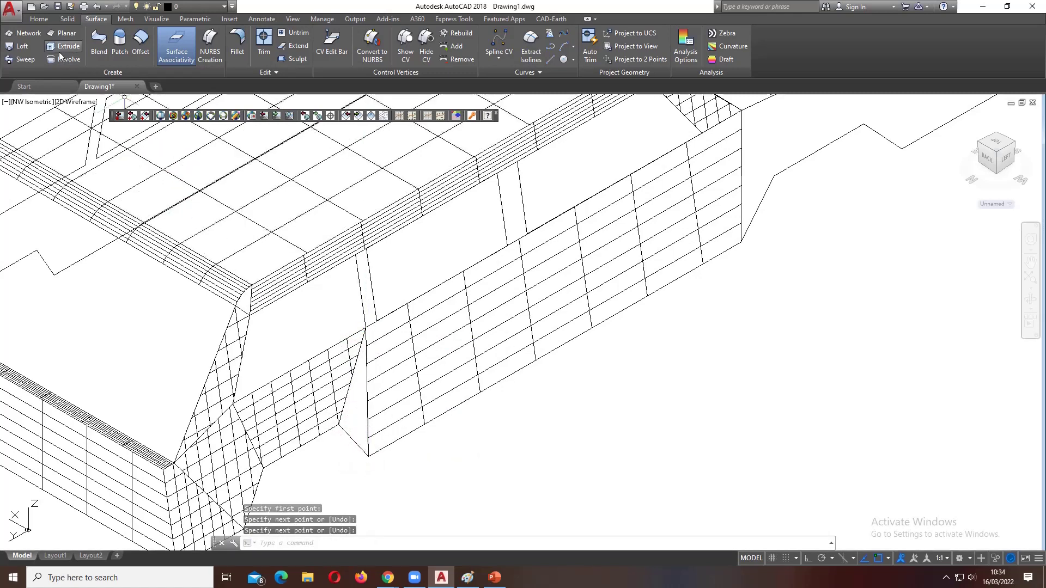
Step: Loft a narrow corner strip between the sloped edge and the new vertical line
left_click(22, 48)
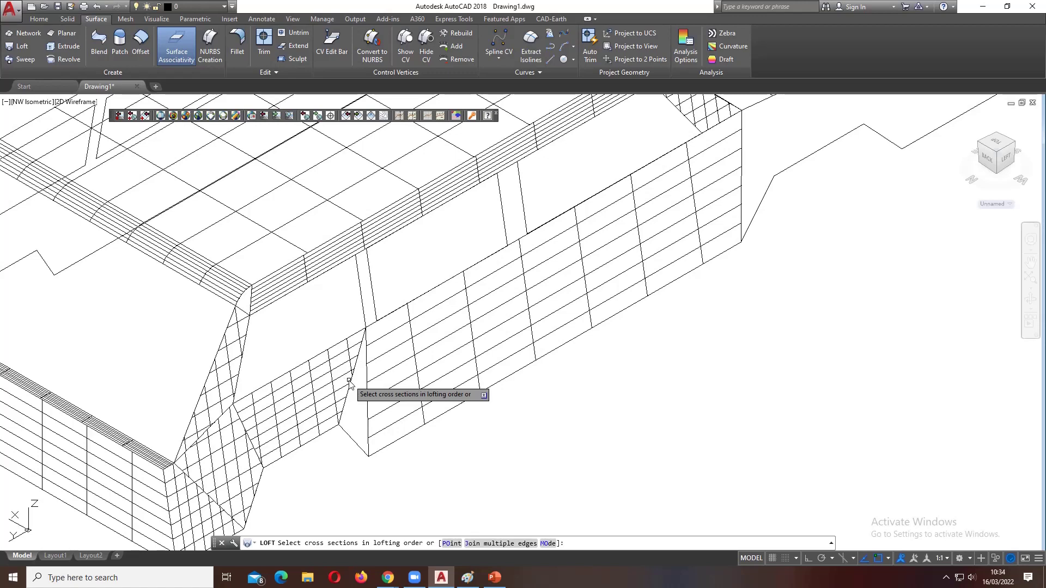
left_click(351, 384)
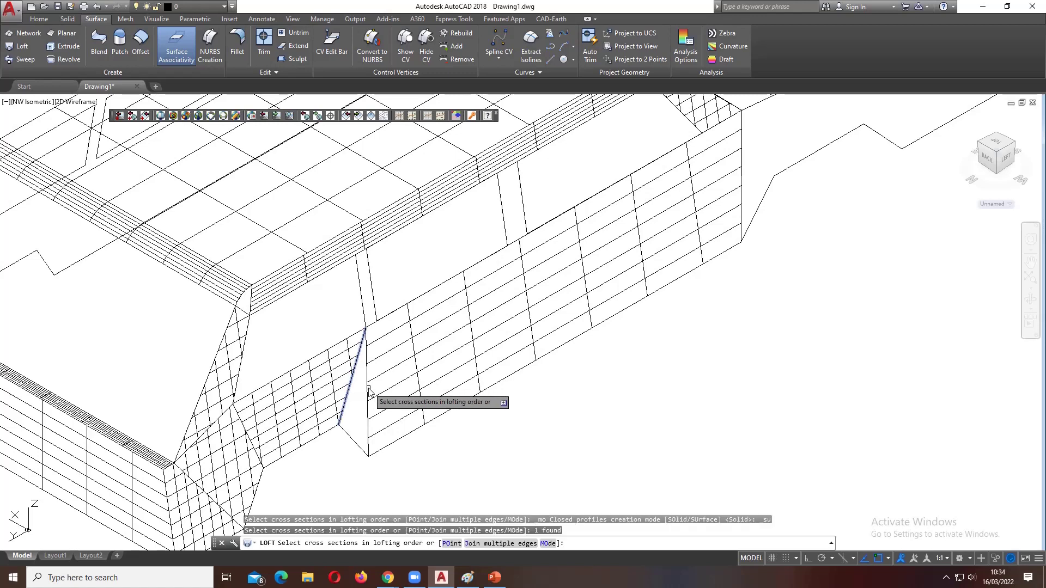
left_click(367, 390)
key("Return")
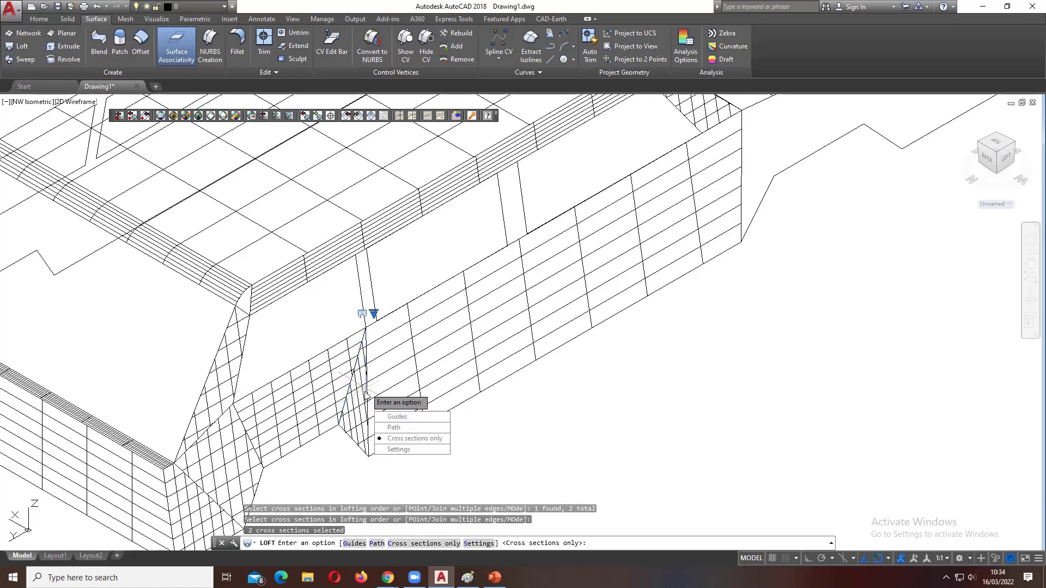
key("Return")
scroll(367, 391, "down", 3)
scroll(269, 376, "down", 5)
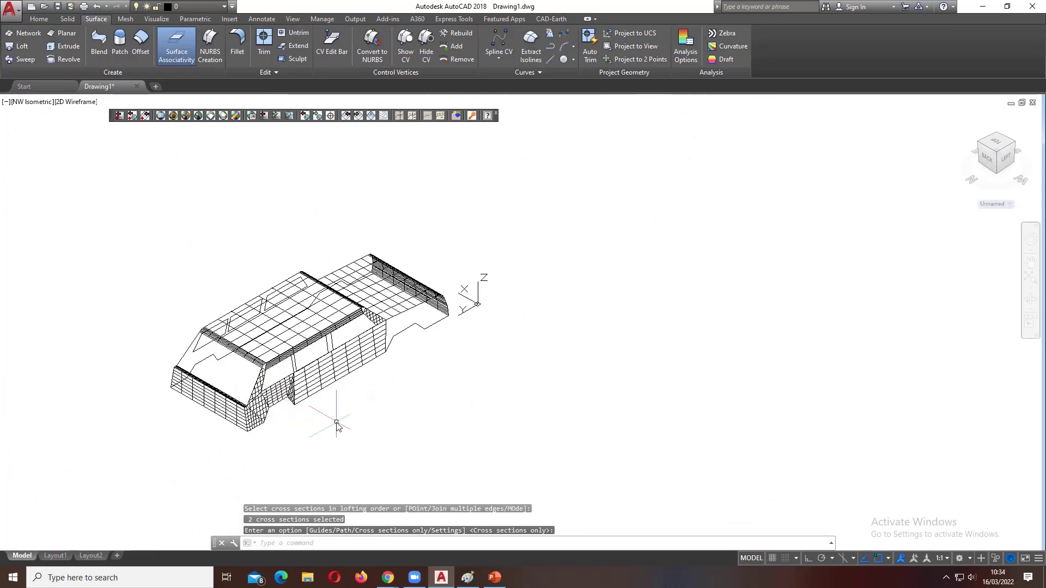
scroll(336, 425, "up", 2)
scroll(336, 425, "down", 1)
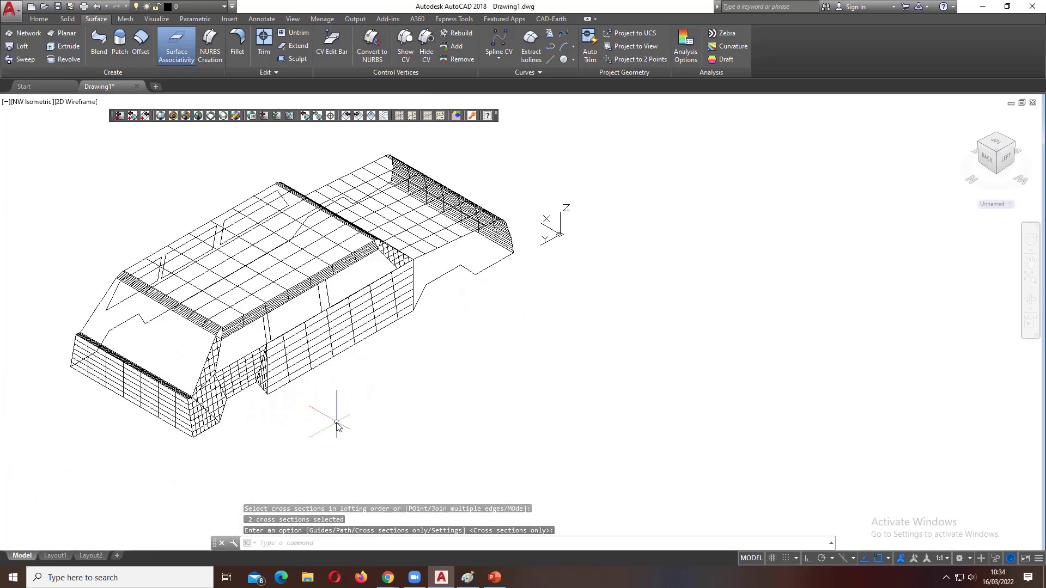
scroll(408, 272, "up", 5)
scroll(407, 275, "down", 4)
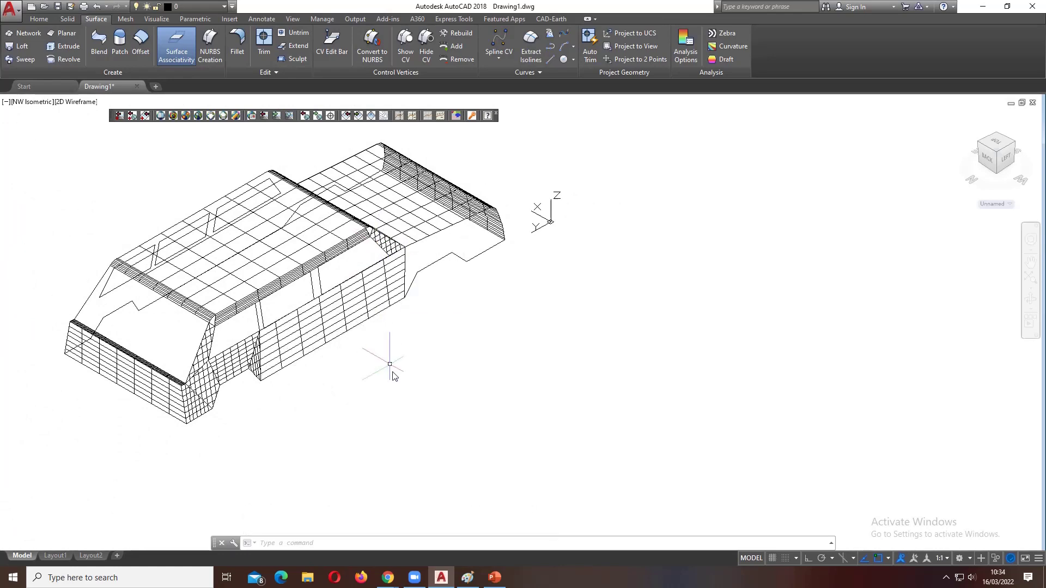
scroll(417, 307, "up", 2)
scroll(420, 305, "up", 2)
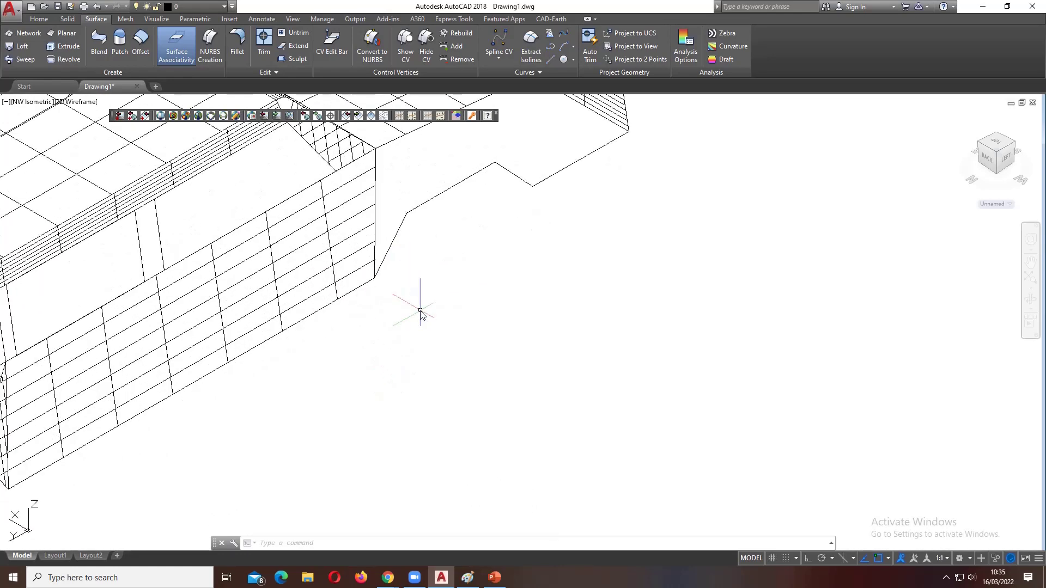
scroll(420, 310, "down", 4)
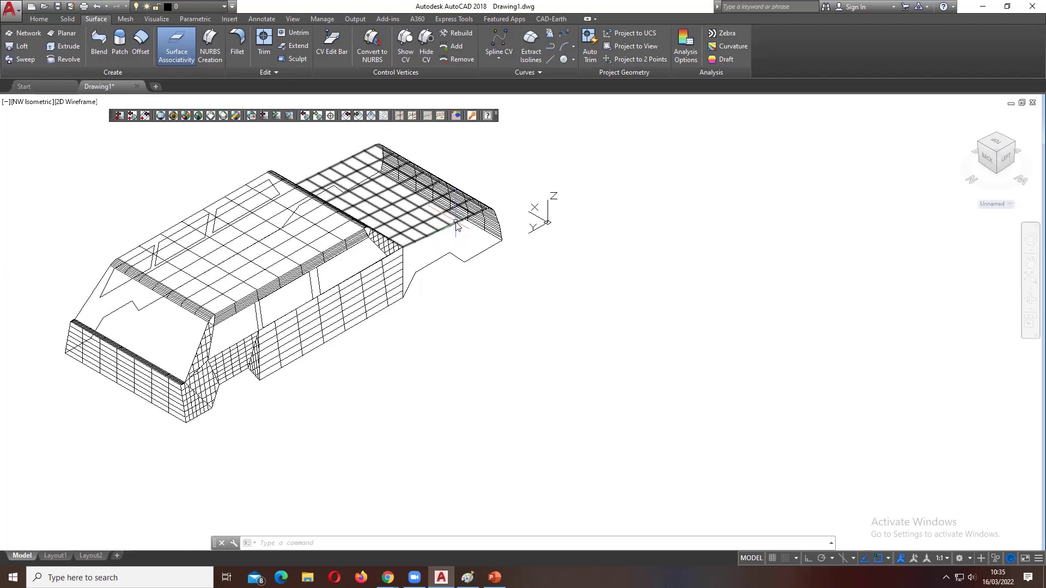
scroll(457, 226, "up", 1)
scroll(414, 235, "down", 3)
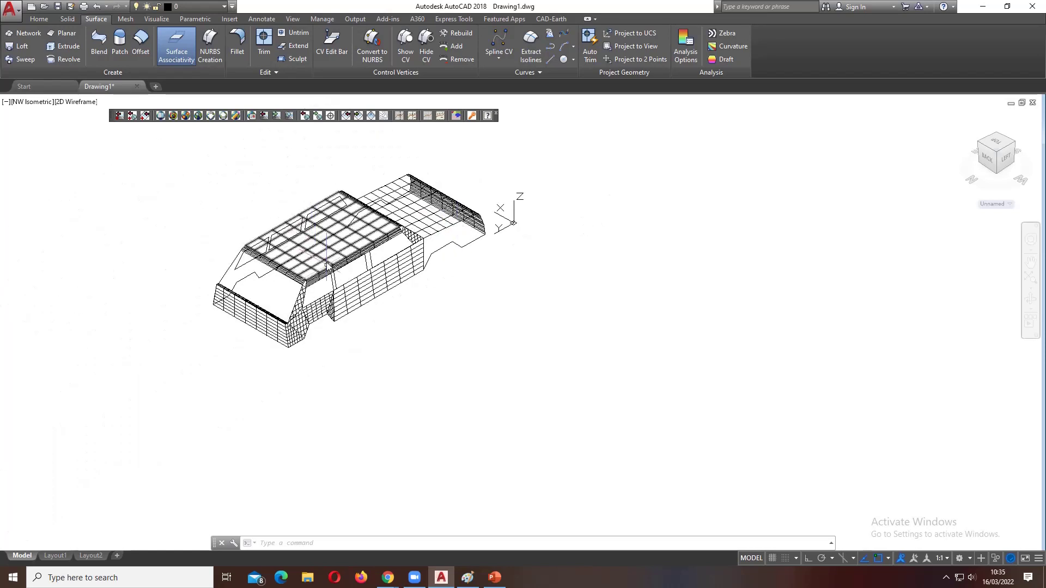
scroll(370, 369, "down", 3)
scroll(362, 327, "up", 5)
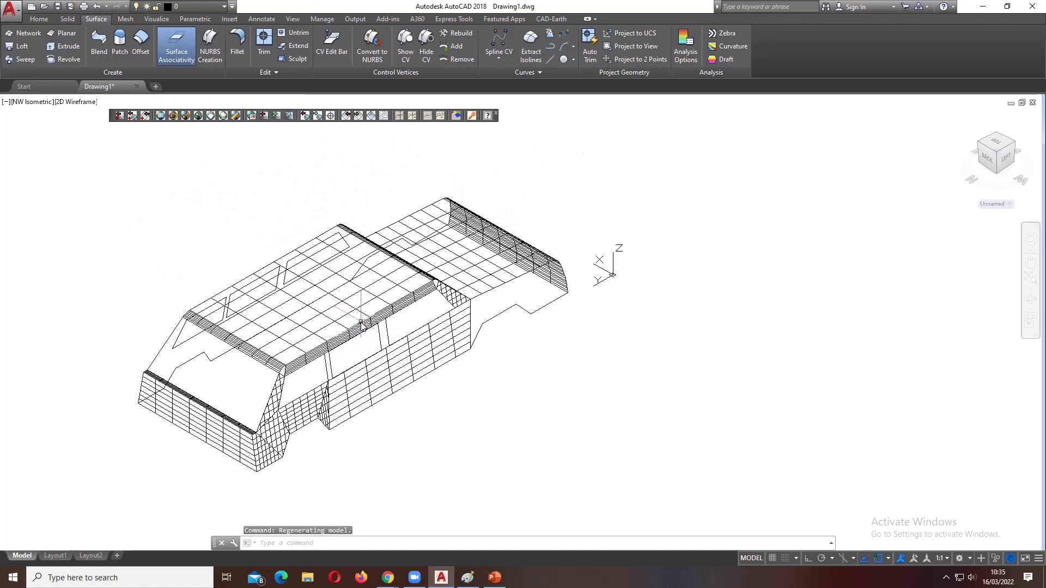
type("hi")
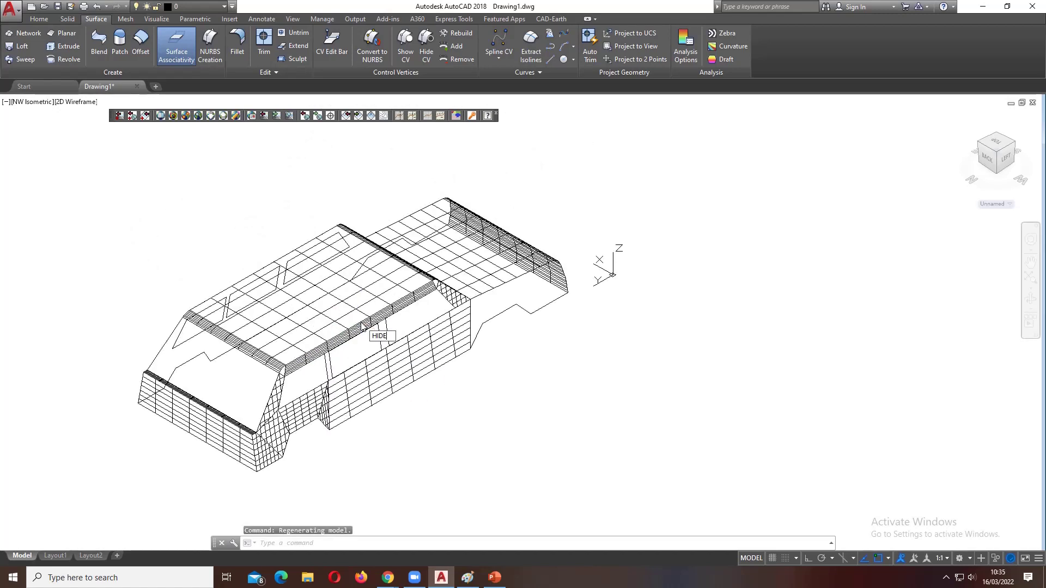
key("Return")
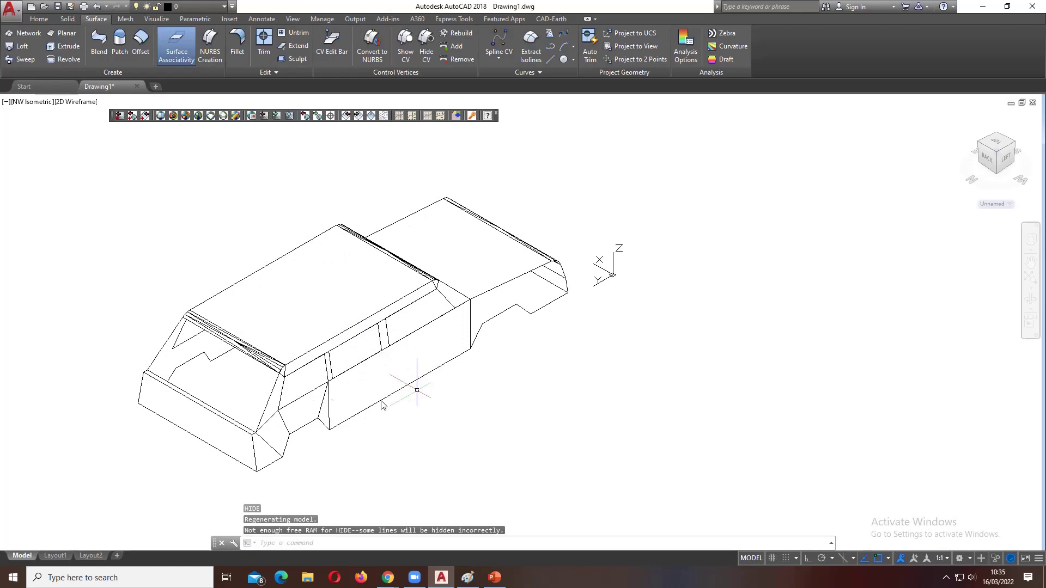
scroll(283, 485, "up", 3)
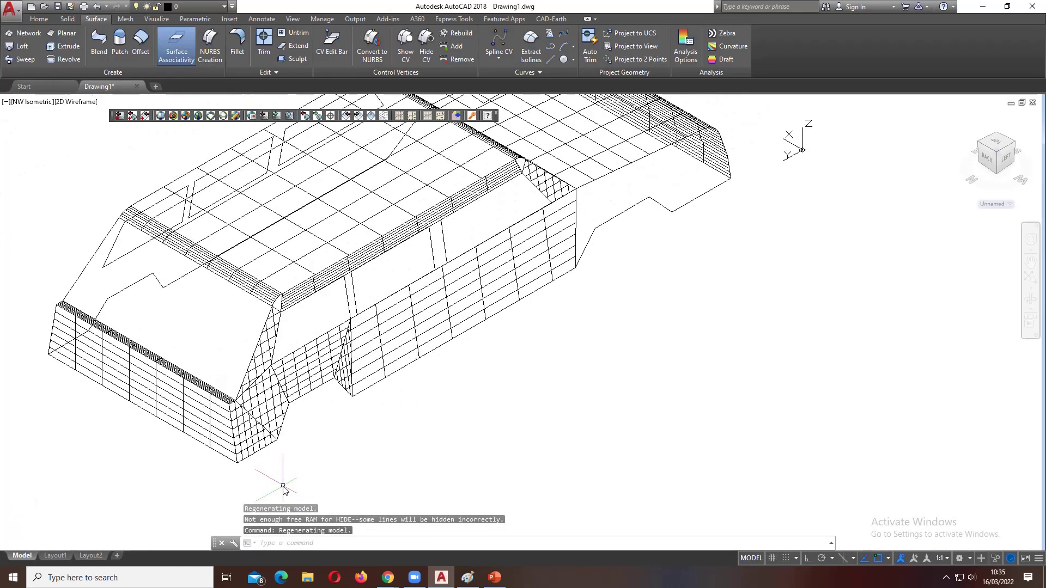
scroll(353, 448, "down", 4)
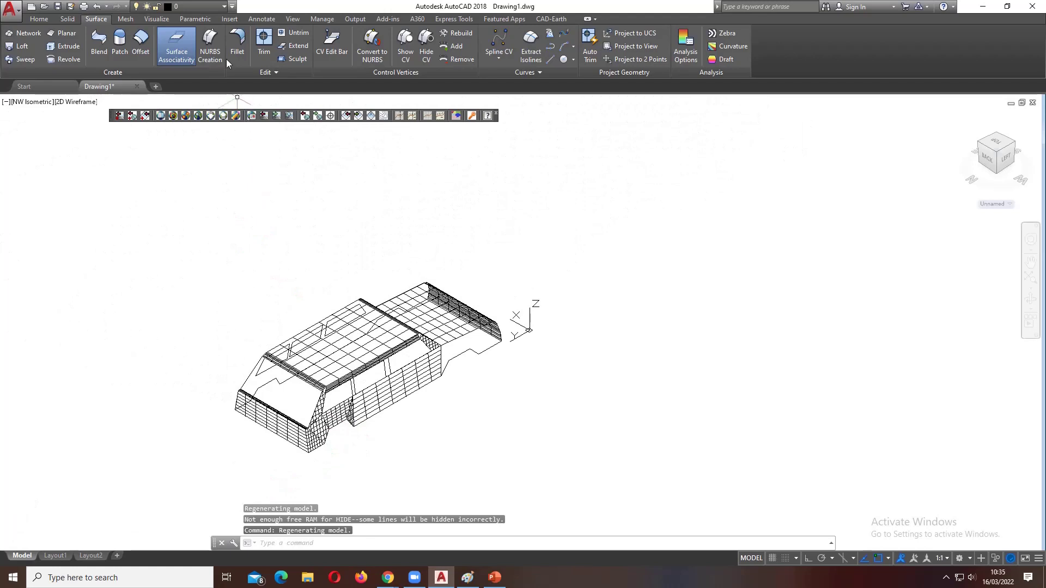
Step: Apply the Shades of Gray visual style to the car from the Visual Styles Manager
left_click(286, 21)
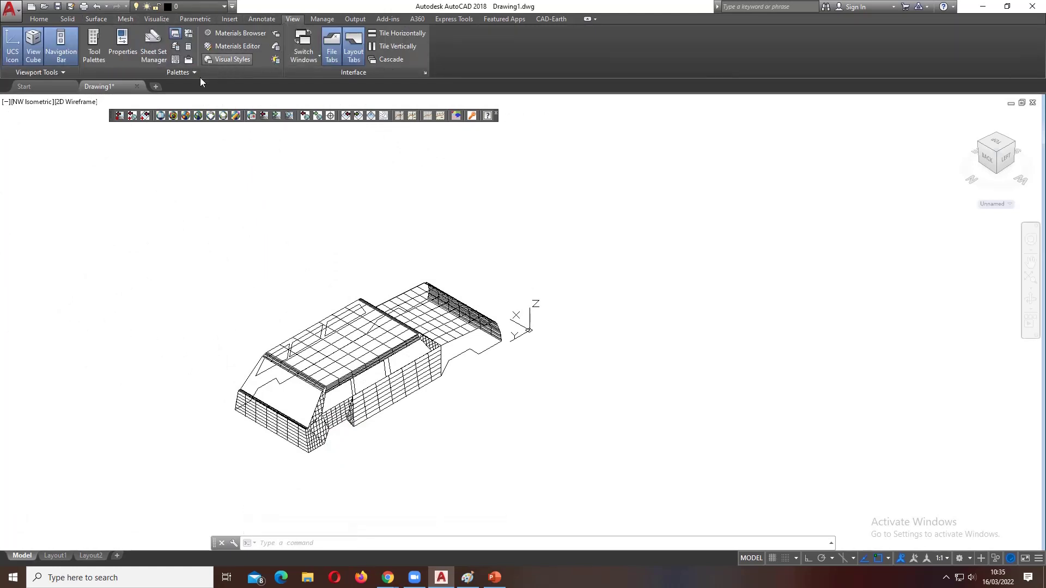
left_click(231, 60)
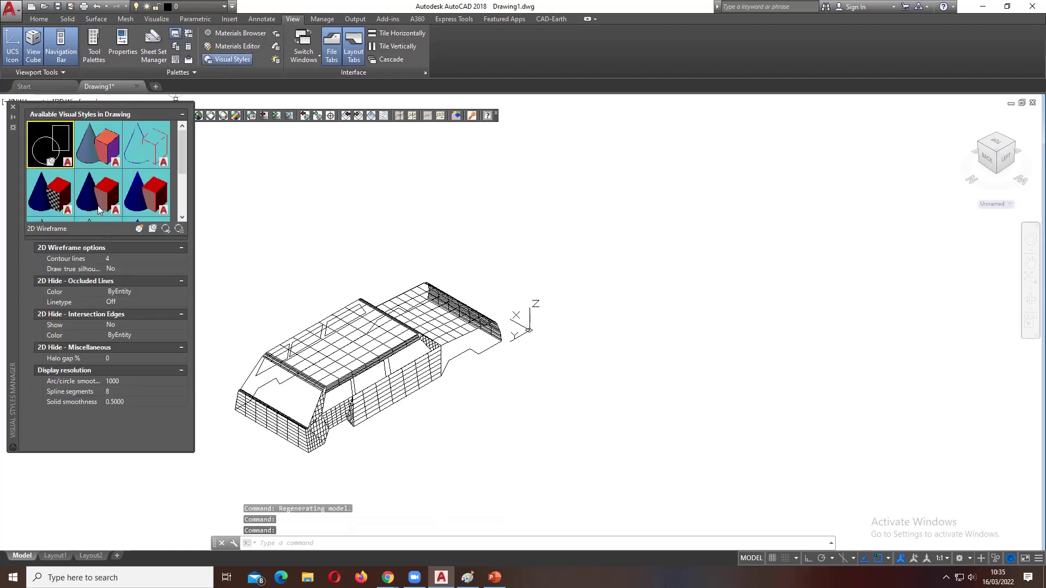
scroll(113, 192, "down", 2)
left_click(34, 153)
double_click(34, 152)
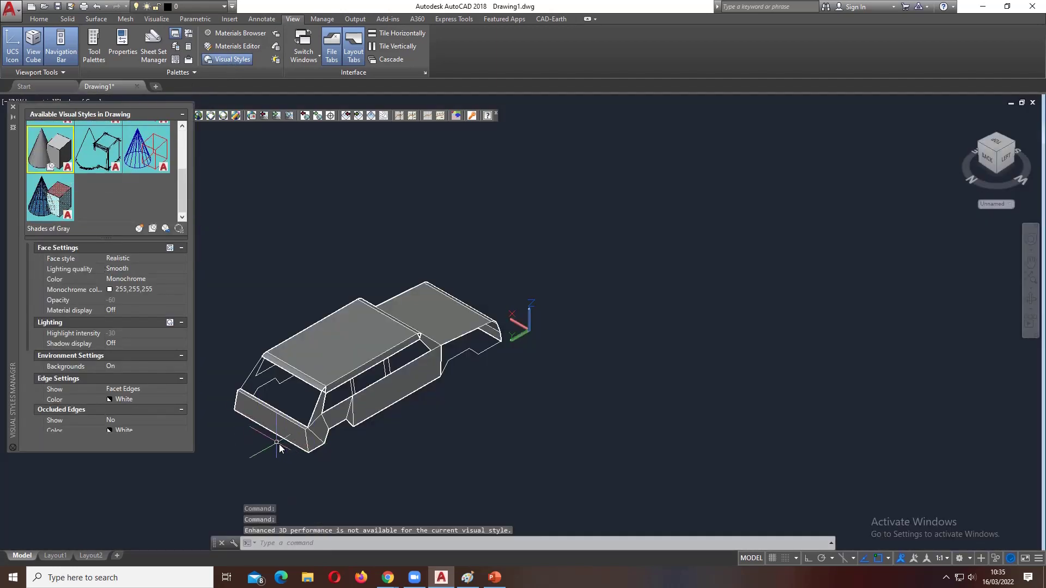
scroll(278, 446, "up", 2)
scroll(274, 447, "up", 2)
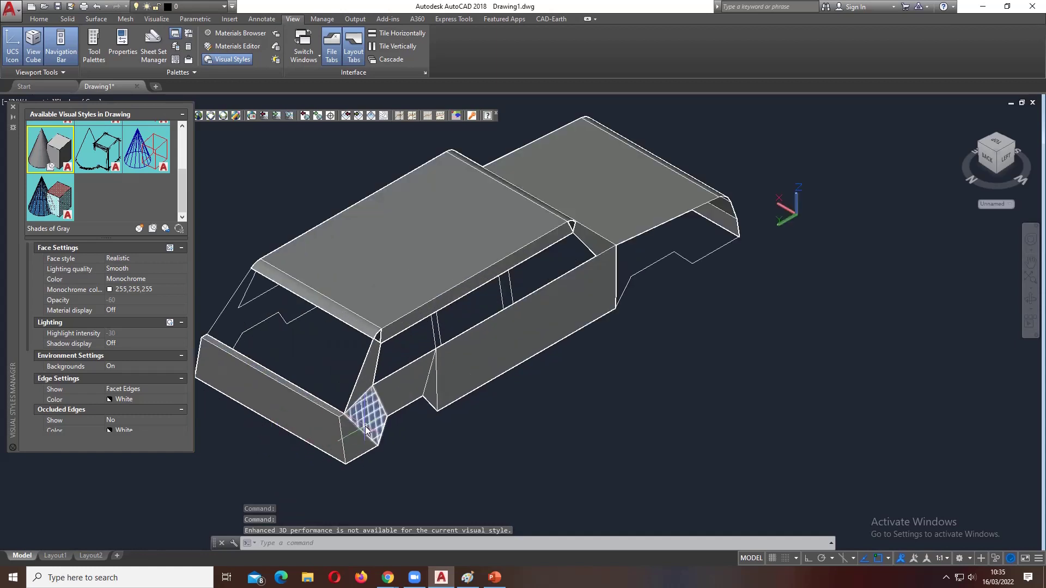
scroll(362, 427, "up", 2)
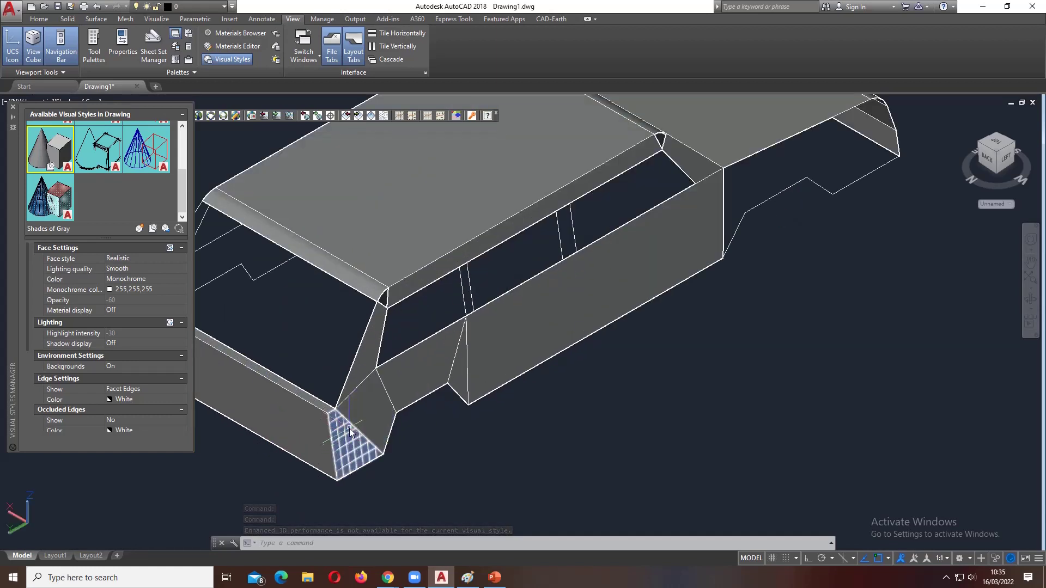
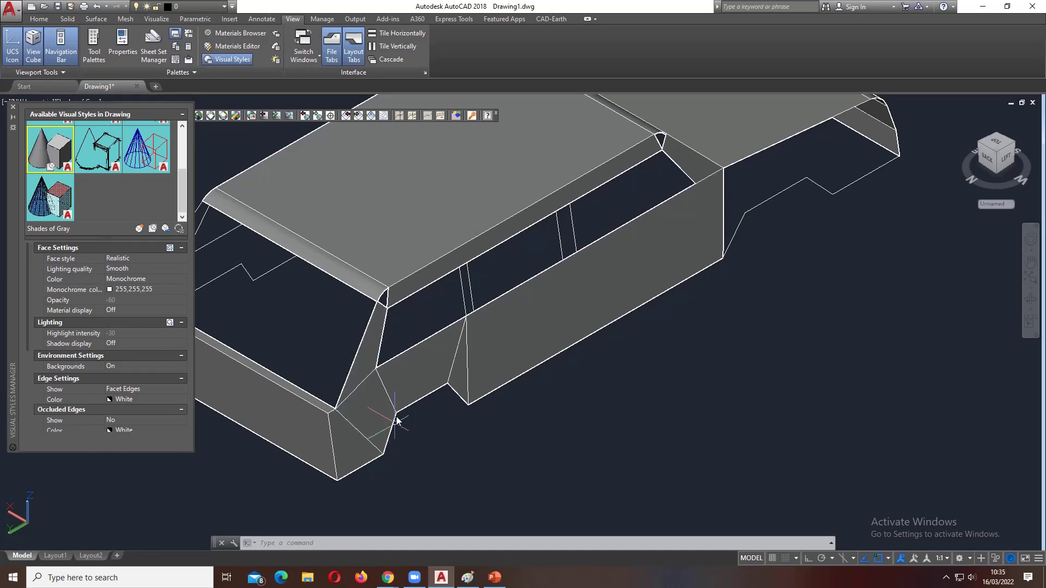
Step: Zoom on the car body, then free-orbit it with 3DFORBIT to tilt toward its side
scroll(509, 431, "down", 5)
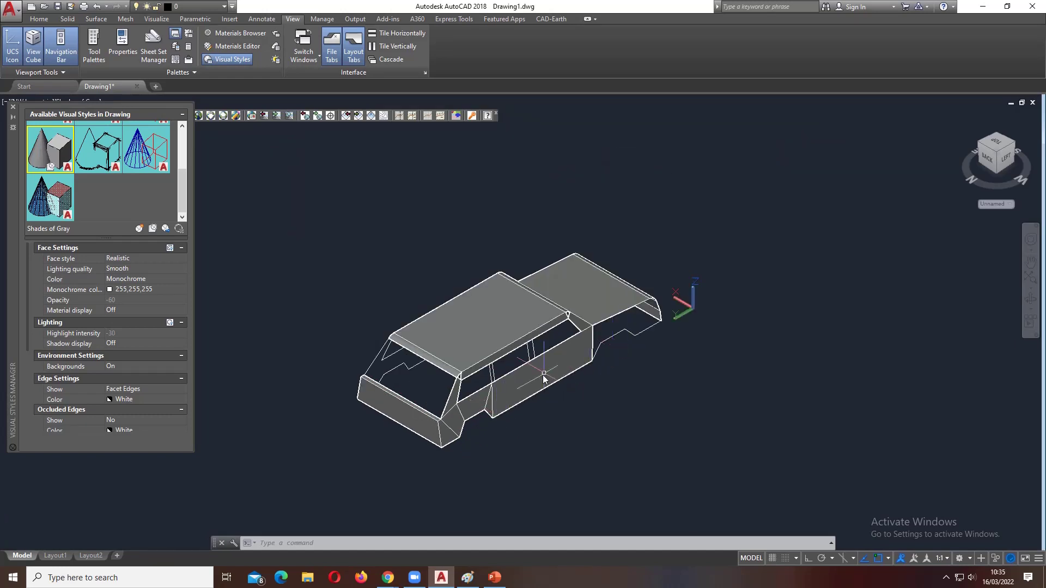
scroll(544, 376, "up", 3)
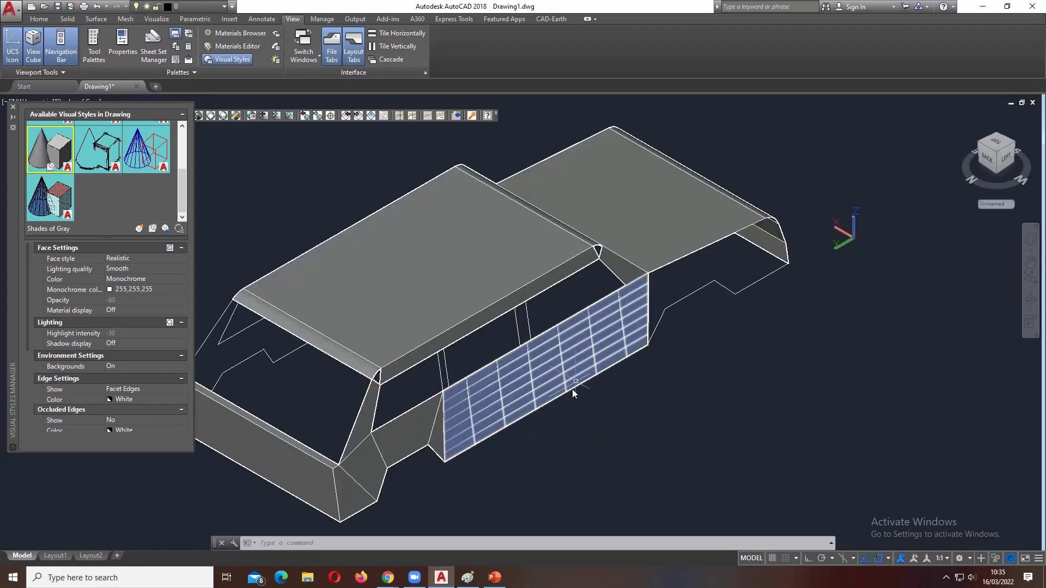
scroll(559, 411, "down", 2)
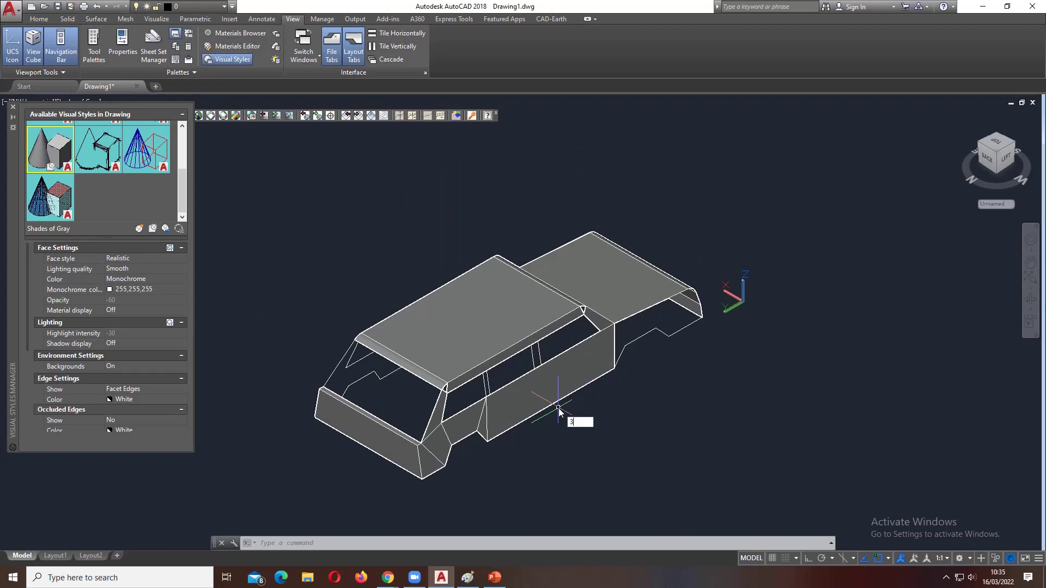
type("d")
key("Return")
mouse_move(579, 437)
left_mouse_down()
mouse_move(576, 410)
mouse_move(372, 412)
mouse_move(404, 378)
mouse_move(508, 339)
mouse_move(474, 413)
mouse_move(551, 227)
mouse_move(661, 154)
mouse_move(507, 262)
mouse_move(467, 308)
mouse_move(474, 350)
mouse_move(565, 378)
mouse_move(525, 388)
left_mouse_up()
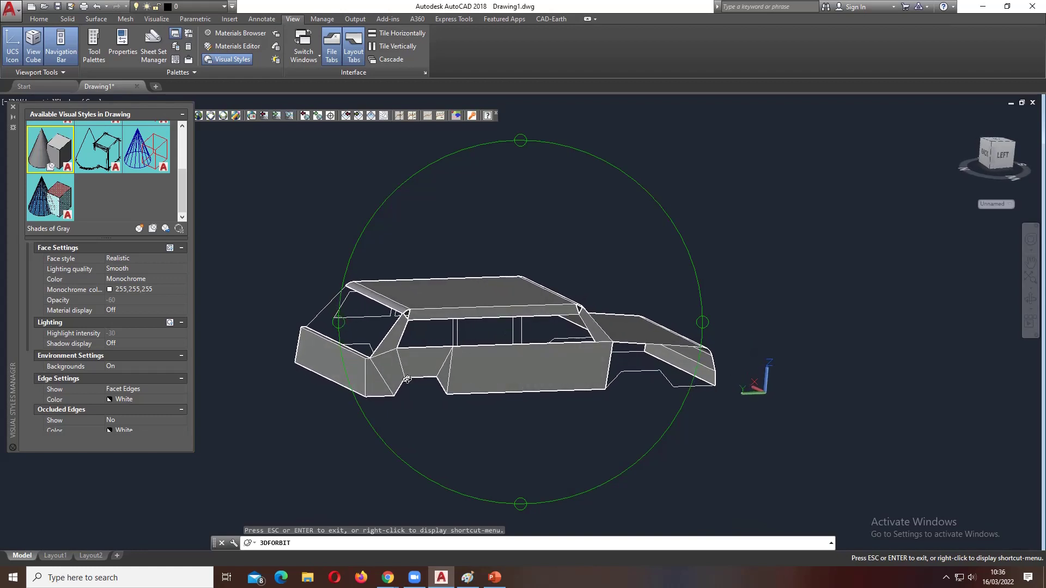
Step: Orbit to look down on the car's front and side panels, then exit the orbit
mouse_move(404, 378)
left_mouse_down()
mouse_move(568, 415)
mouse_move(494, 375)
mouse_move(545, 248)
mouse_move(607, 238)
mouse_move(614, 227)
mouse_move(404, 387)
mouse_move(401, 406)
mouse_move(395, 374)
mouse_move(470, 361)
mouse_move(487, 389)
mouse_move(499, 361)
mouse_move(490, 325)
mouse_move(553, 292)
mouse_move(595, 296)
mouse_move(621, 245)
mouse_move(727, 281)
mouse_move(741, 315)
mouse_move(711, 432)
mouse_move(749, 531)
mouse_move(579, 372)
mouse_move(638, 443)
mouse_move(686, 446)
mouse_move(675, 445)
left_mouse_up()
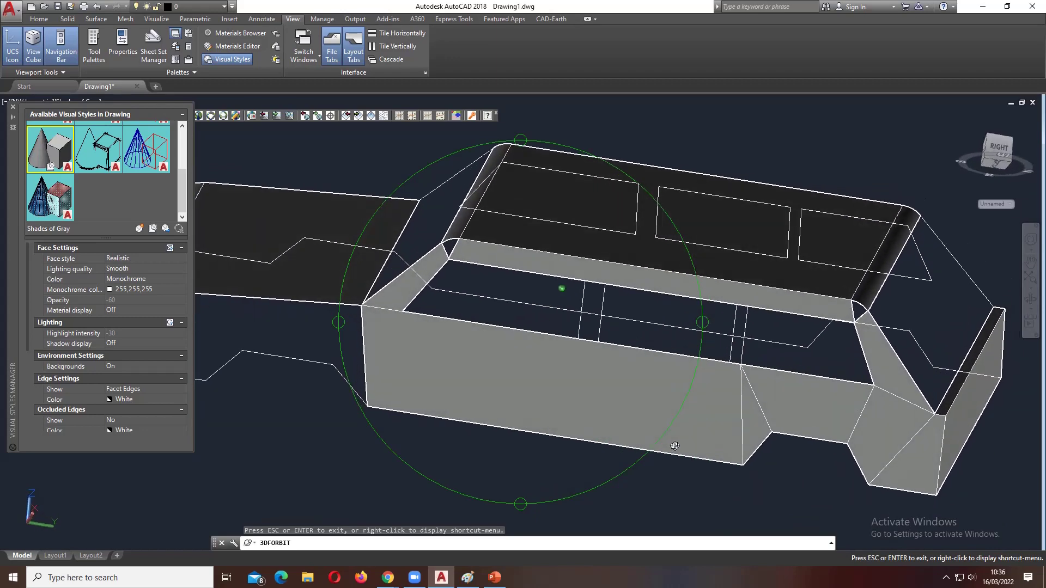
right_click(483, 337)
left_click(515, 345)
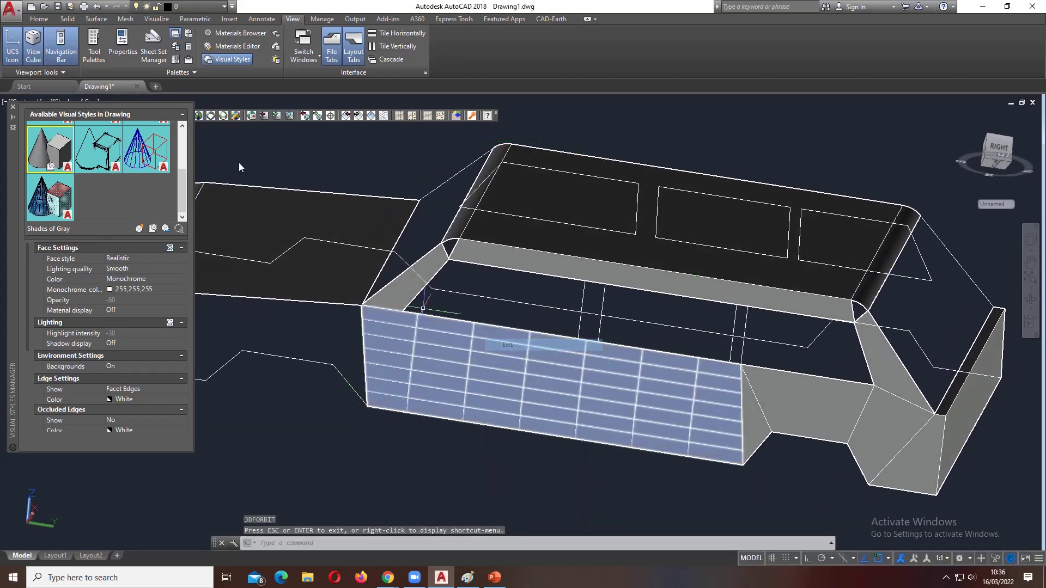
Step: Switch the car to the Wireframe visual style and view it from Top
double_click(159, 152)
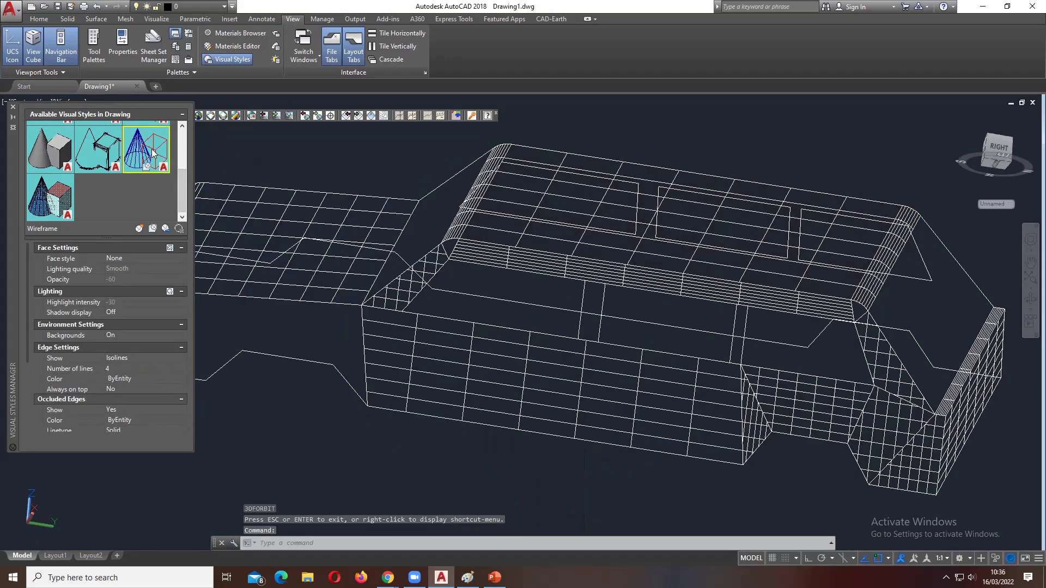
left_click(13, 109)
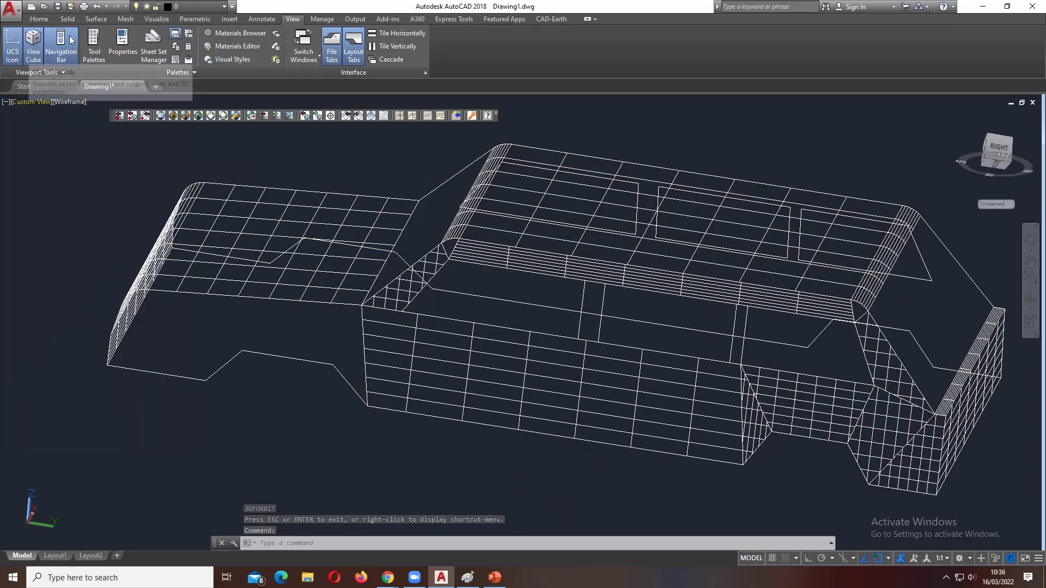
left_click(160, 20)
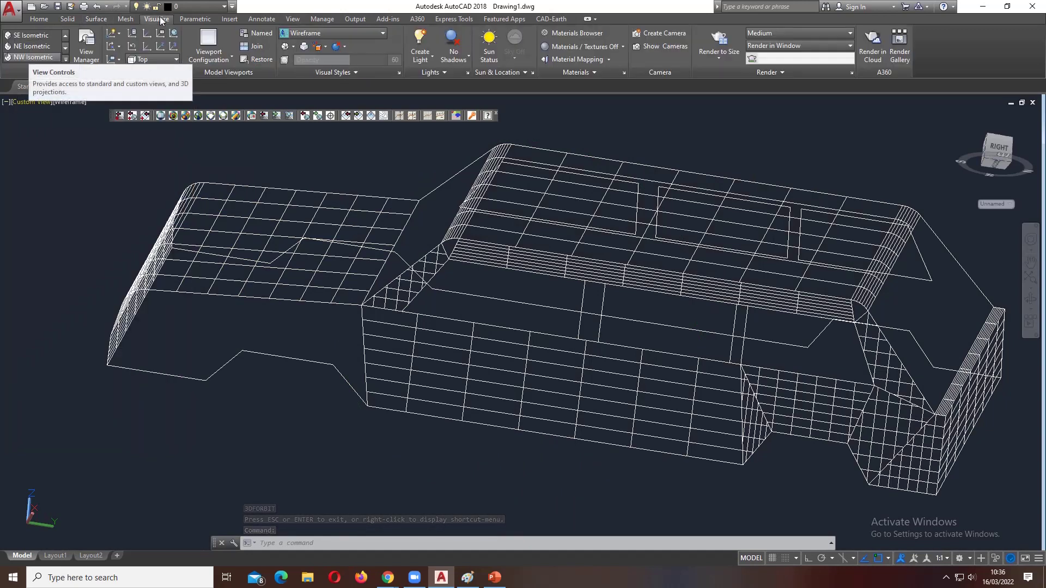
left_click(65, 60)
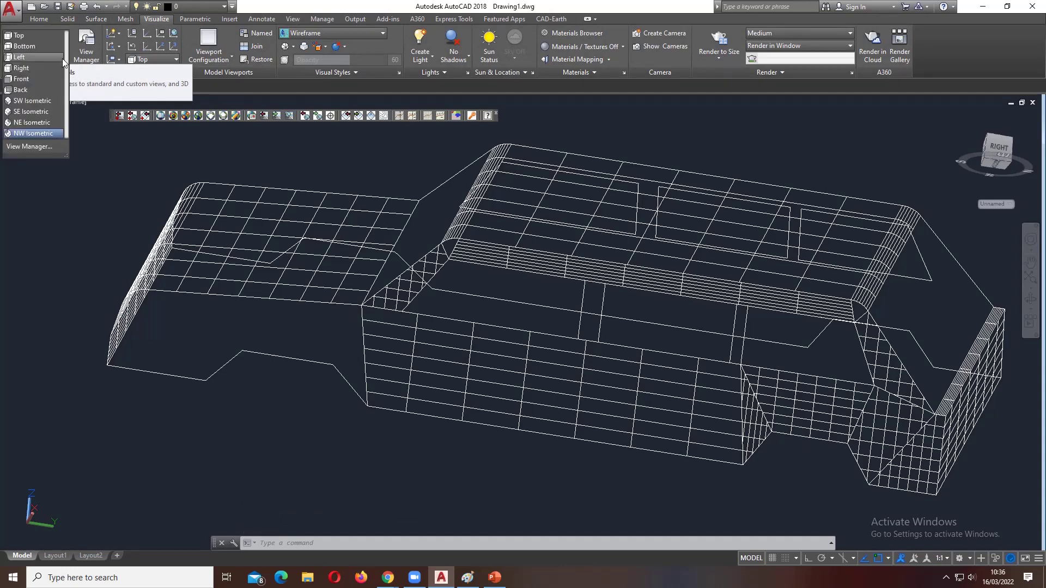
left_click(37, 34)
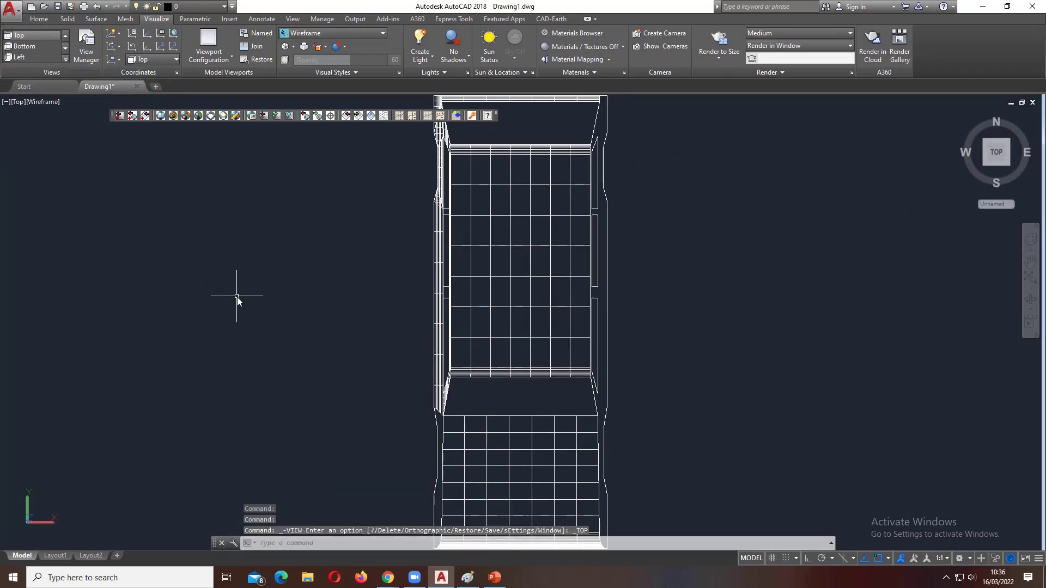
scroll(237, 297, "down", 3)
scroll(282, 316, "up", 1)
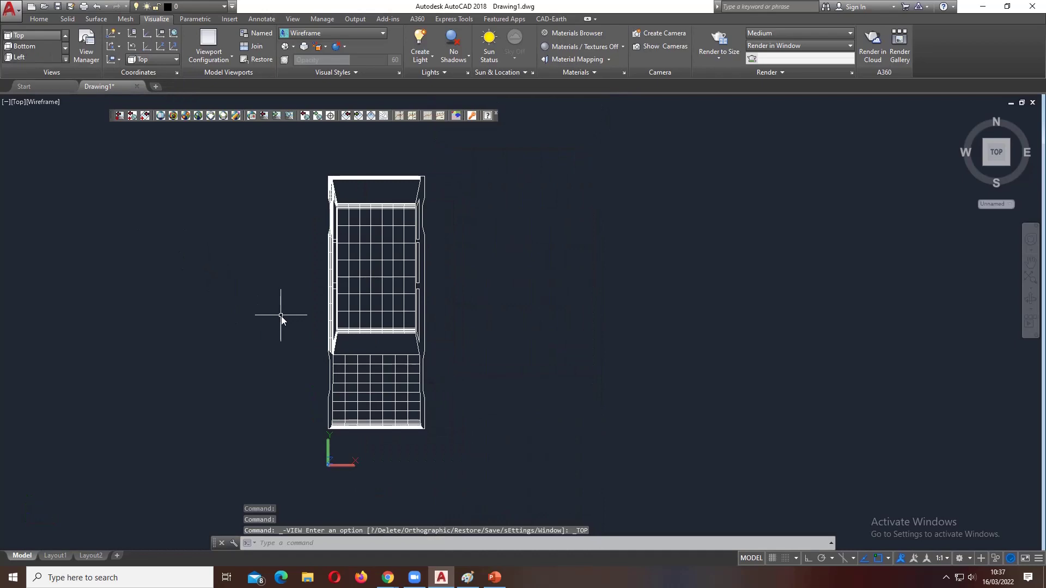
Step: Change the view to NE Isometric, then to NW Isometric
left_click(66, 60)
left_click(34, 126)
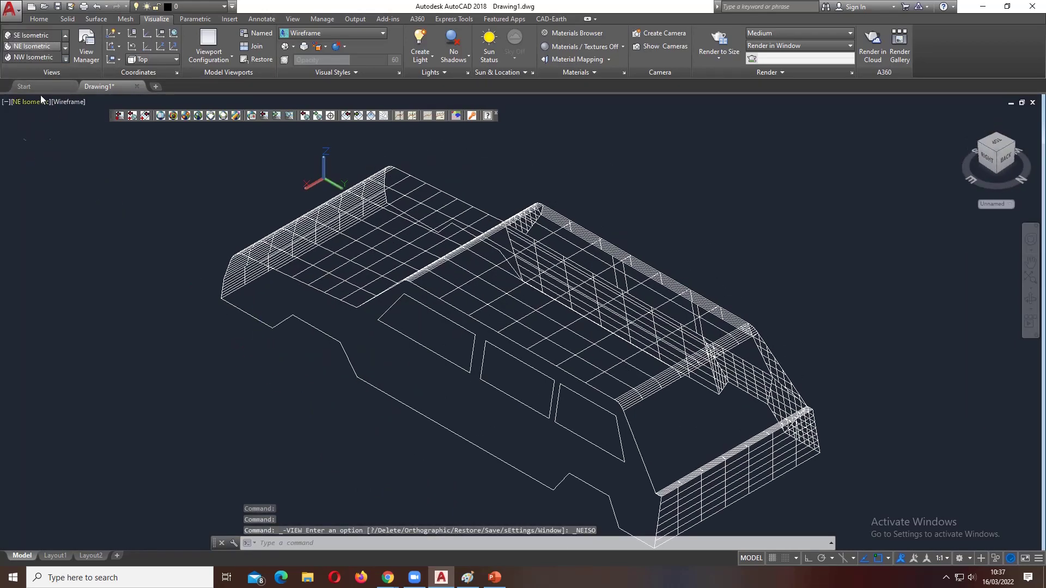
left_click(65, 60)
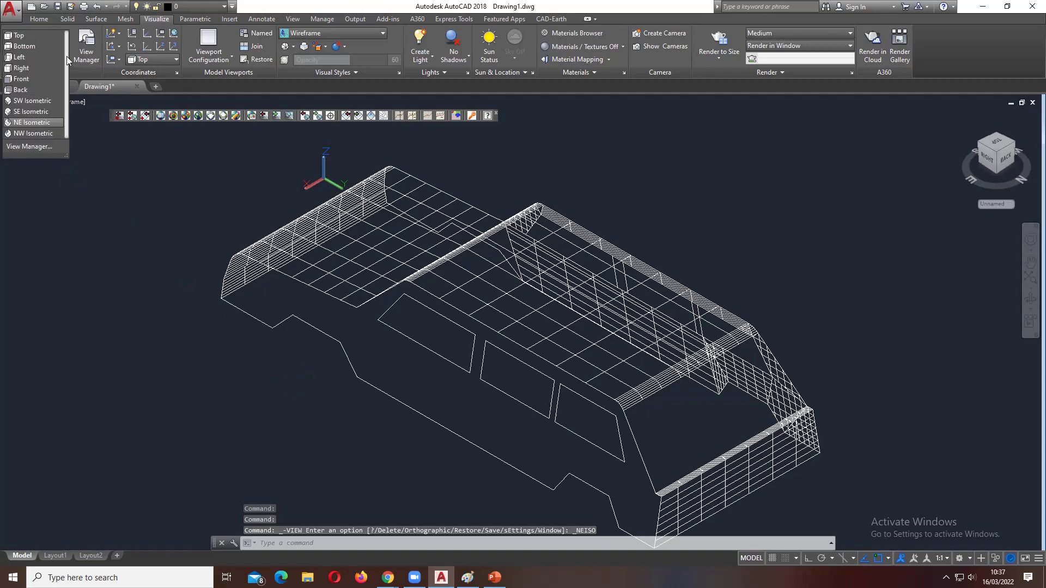
left_click(34, 134)
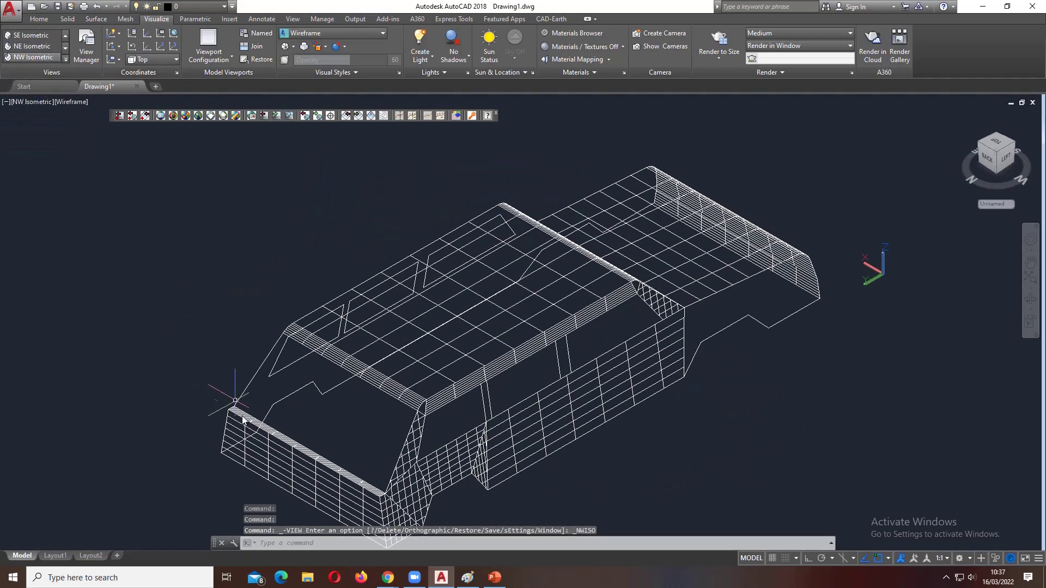
scroll(490, 493, "down", 3)
scroll(490, 491, "up", 6)
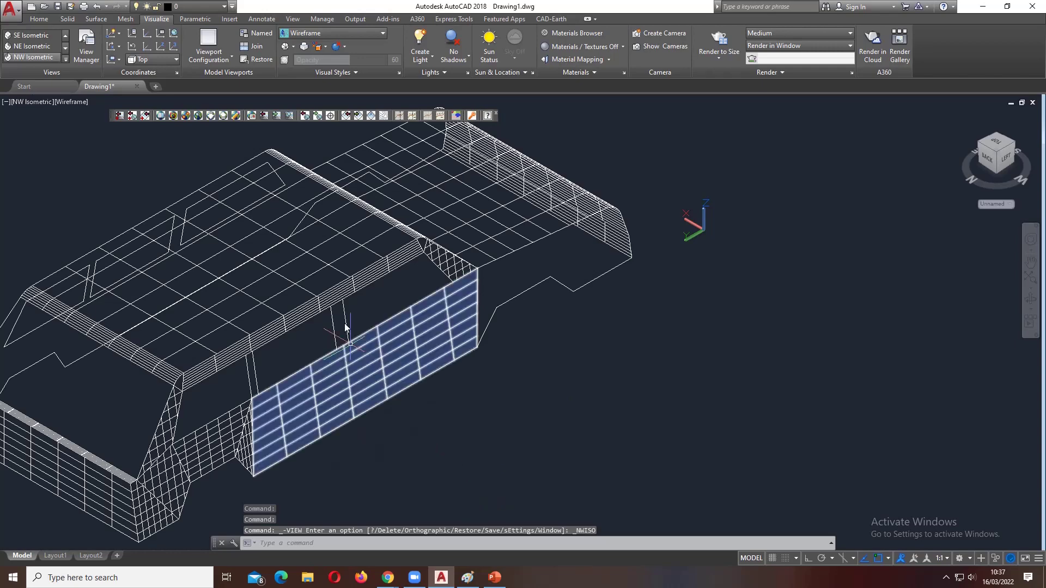
scroll(339, 319, "up", 2)
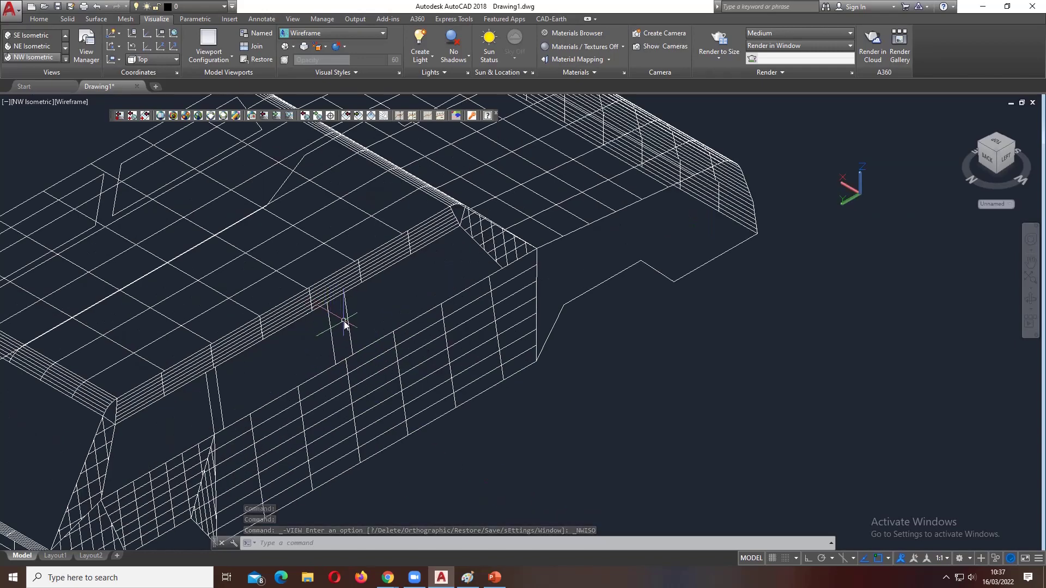
scroll(344, 322, "down", 4)
scroll(346, 327, "up", 1)
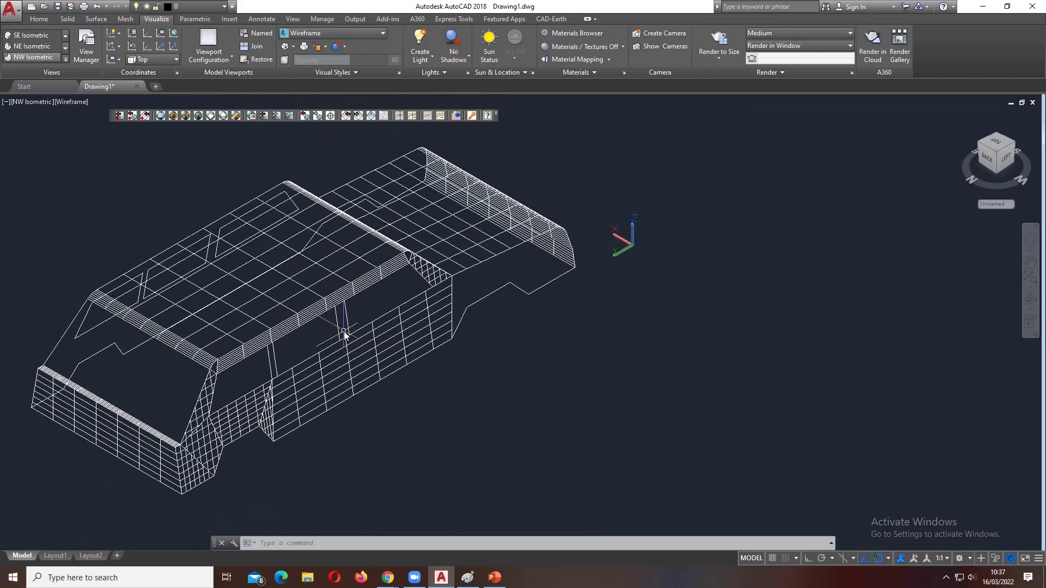
Step: Loft a surface between the first pillar gap's two vertical edges
left_click(99, 20)
left_click(15, 50)
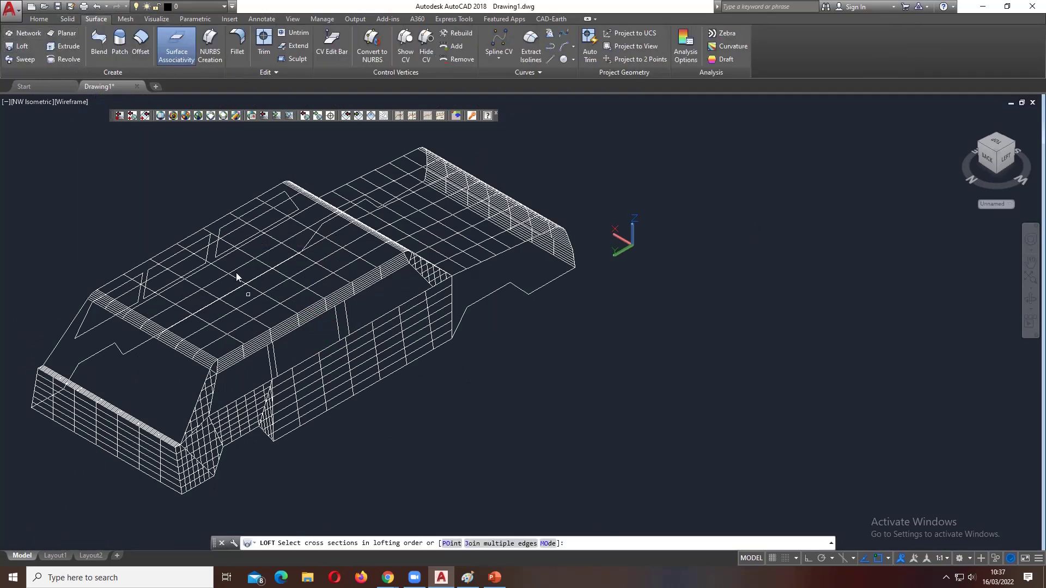
left_click(272, 366)
left_click(274, 363)
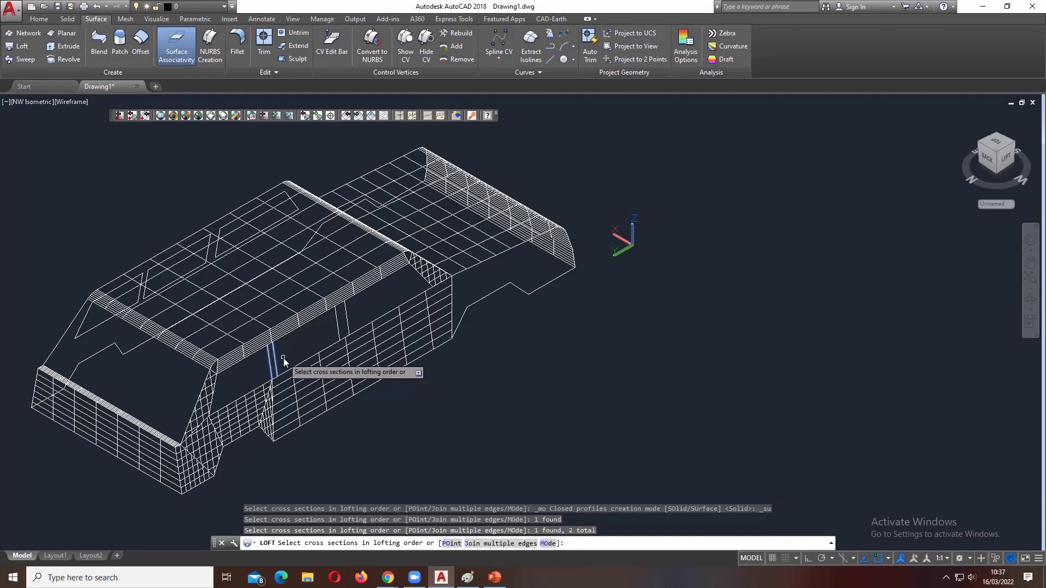
scroll(283, 359, "up", 5)
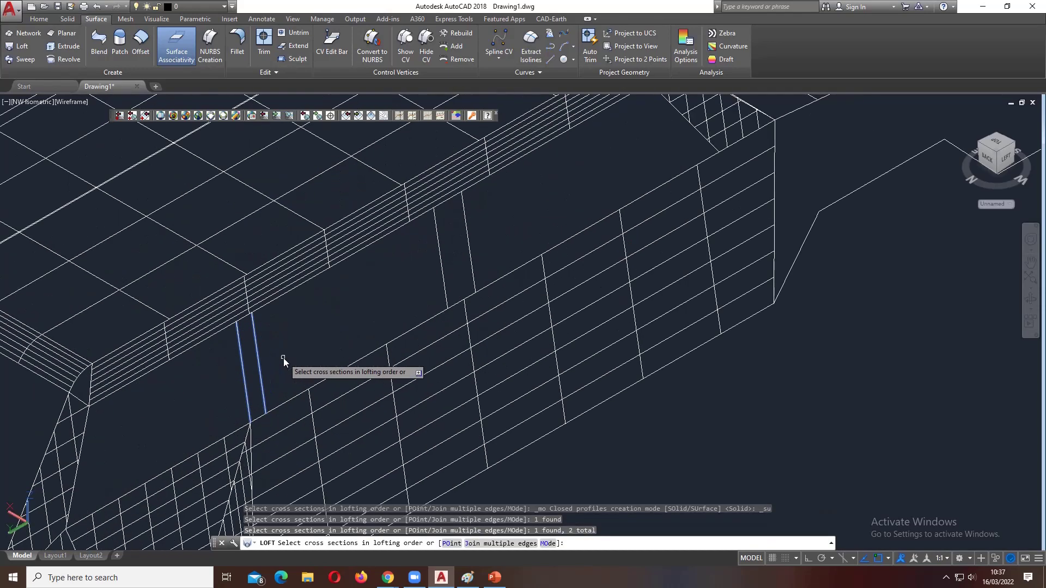
key("Return")
key("Return")
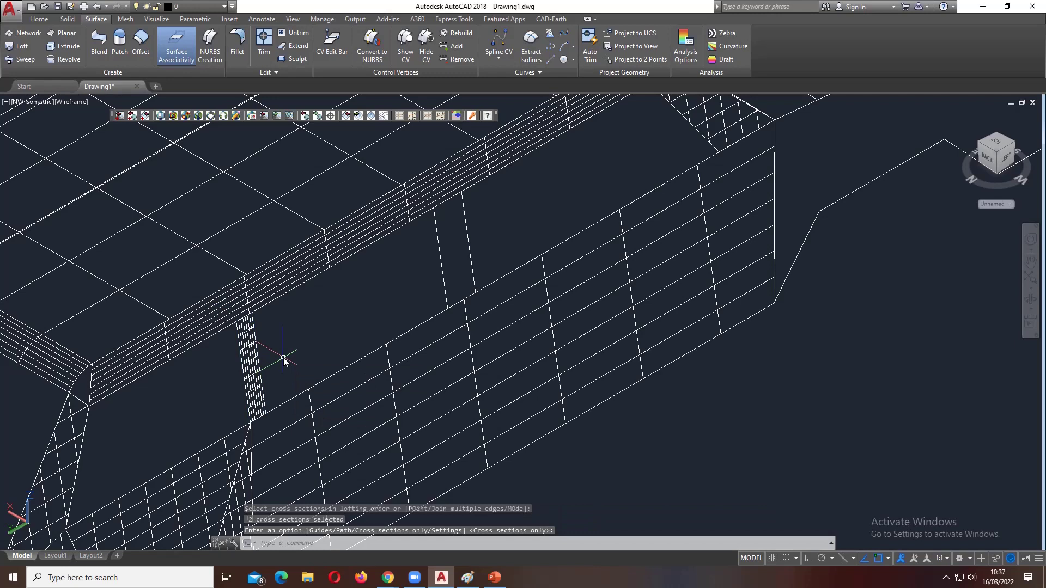
key("Return")
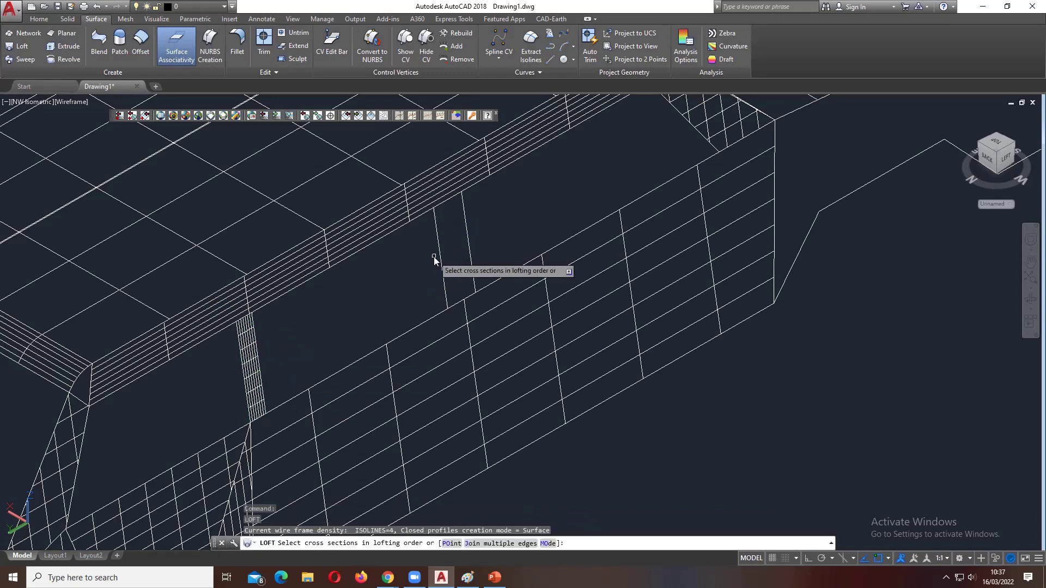
Step: Loft a second surface across the next pillar gap's pair of edges
left_click(440, 257)
left_click(469, 250)
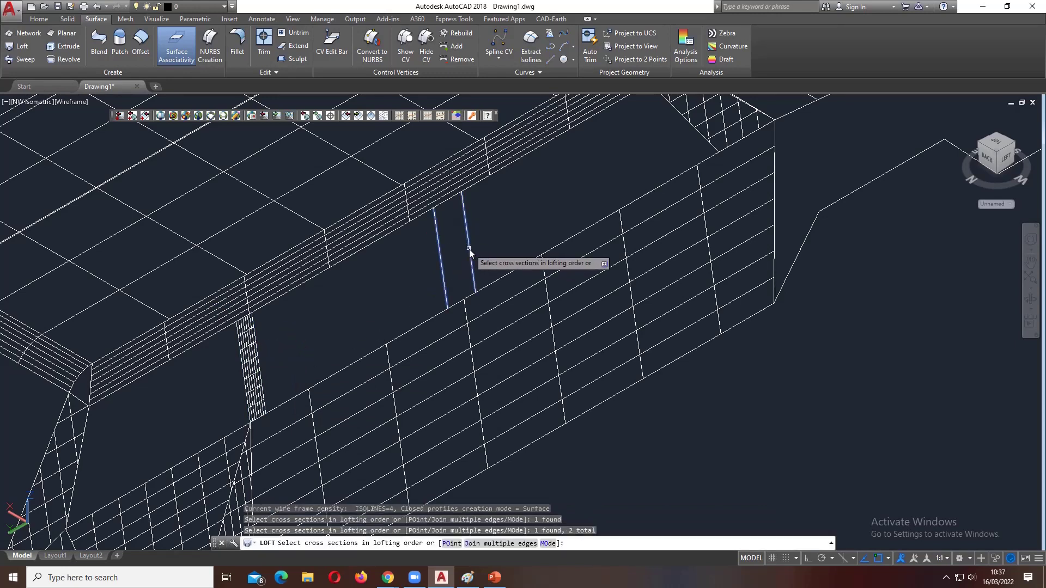
key("Return")
key("Return")
scroll(371, 282, "down", 4)
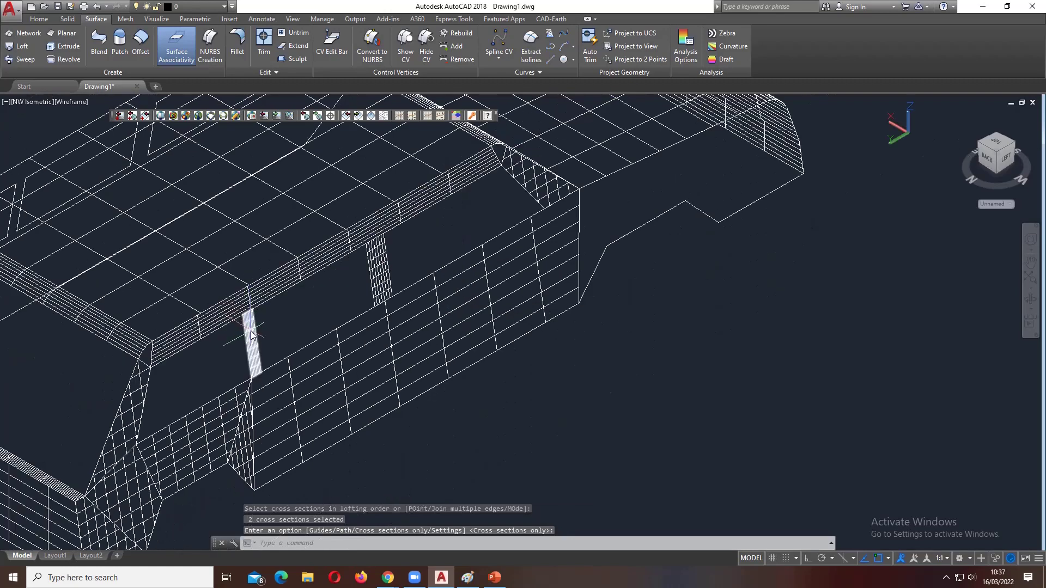
scroll(252, 335, "down", 2)
scroll(252, 334, "down", 2)
scroll(386, 285, "up", 2)
scroll(407, 280, "up", 2)
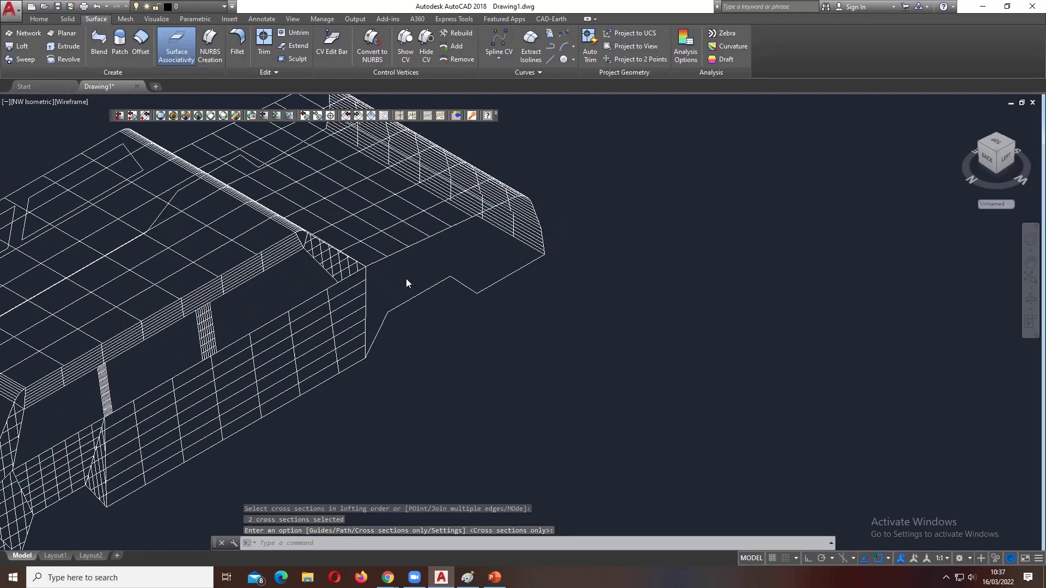
scroll(406, 279, "up", 2)
scroll(404, 278, "down", 3)
scroll(436, 270, "up", 2)
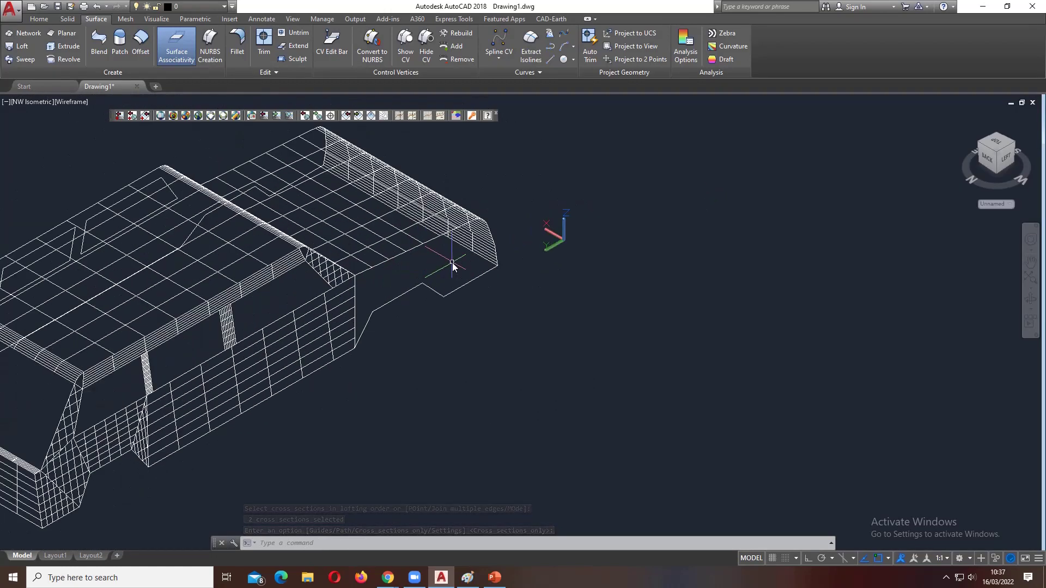
scroll(452, 265, "up", 2)
Step: Loft a surface from the roof-line edge to a second edge, then undo it with U
scroll(454, 266, "up", 2)
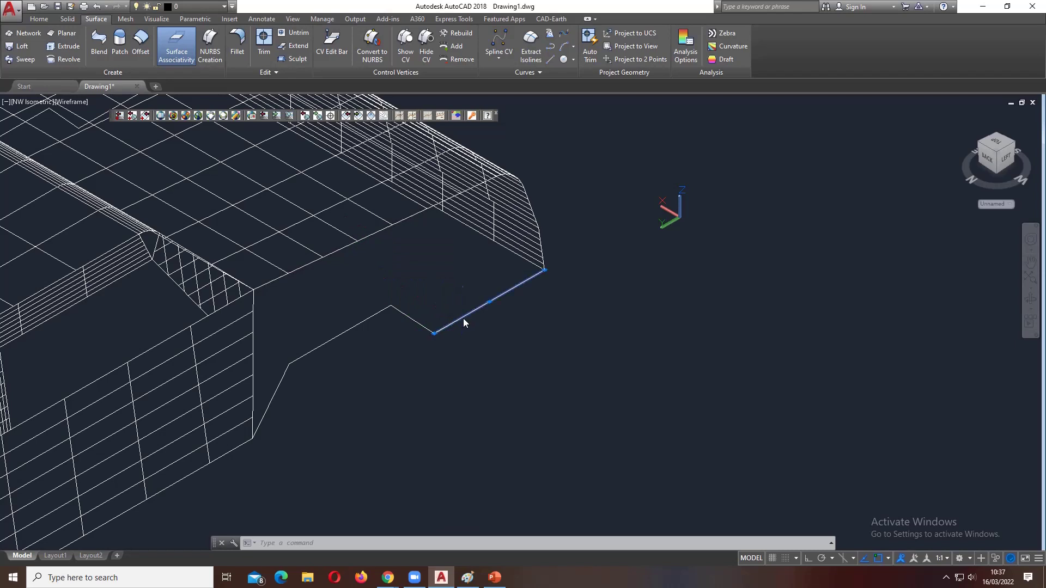
left_click(383, 232)
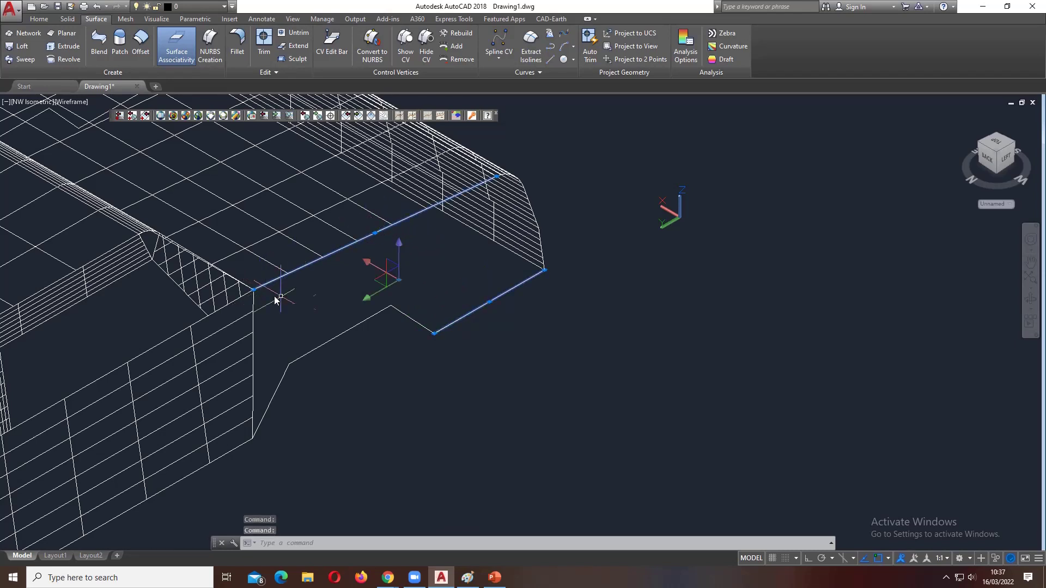
key("Escape")
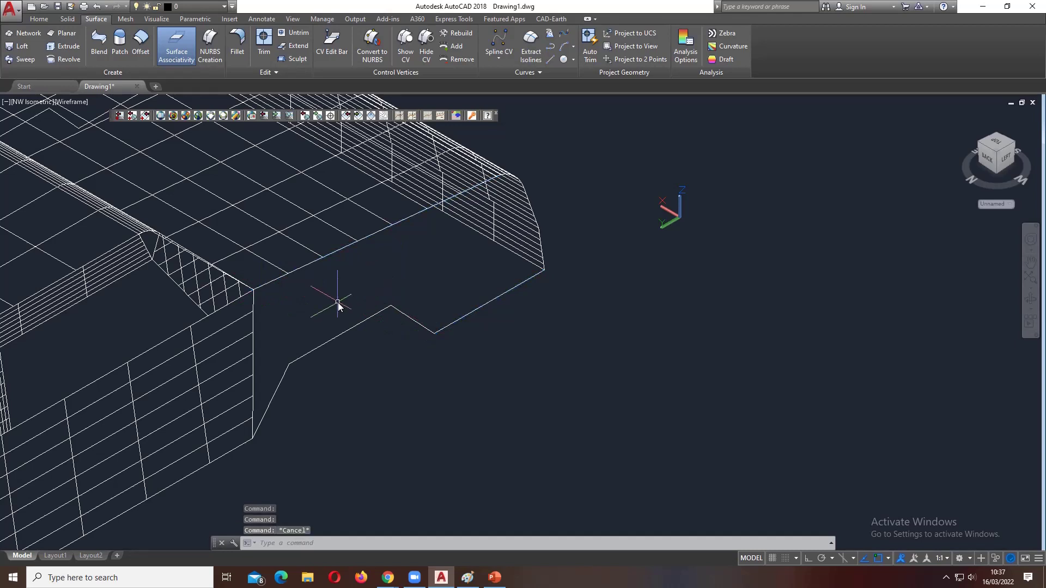
left_click(22, 47)
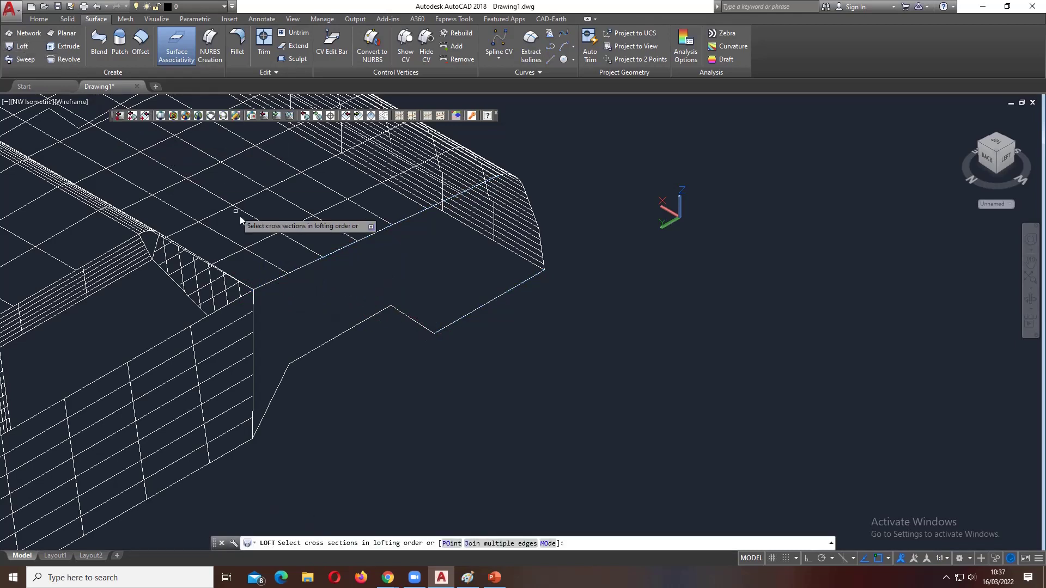
left_click(304, 269)
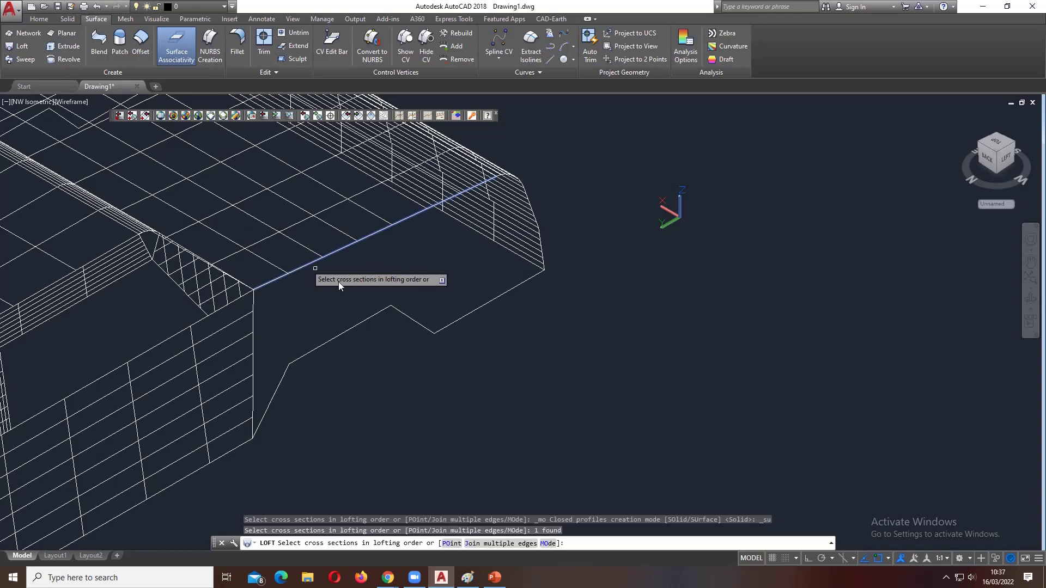
left_click(457, 323)
key("Return")
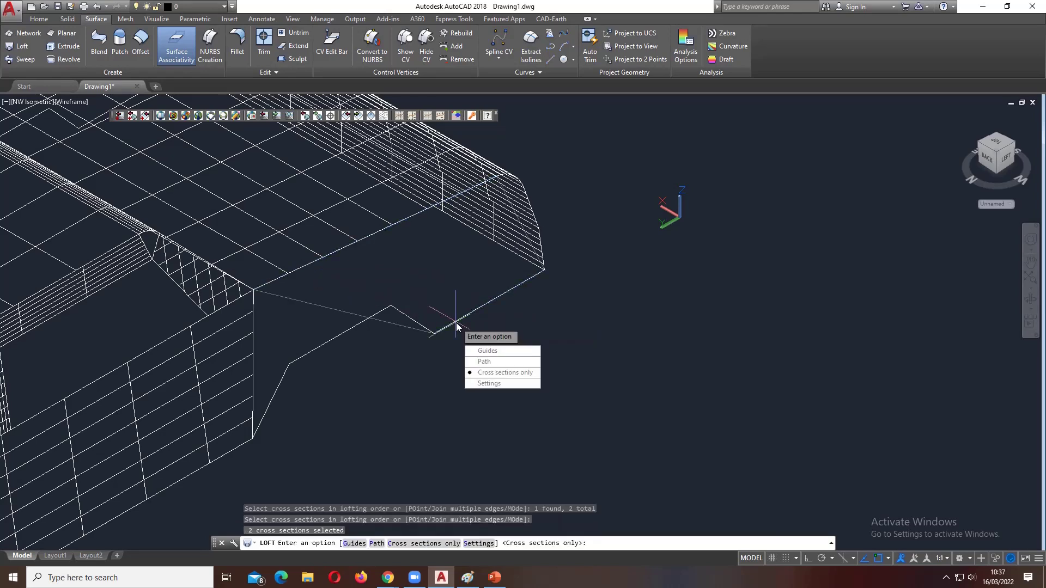
key("Return")
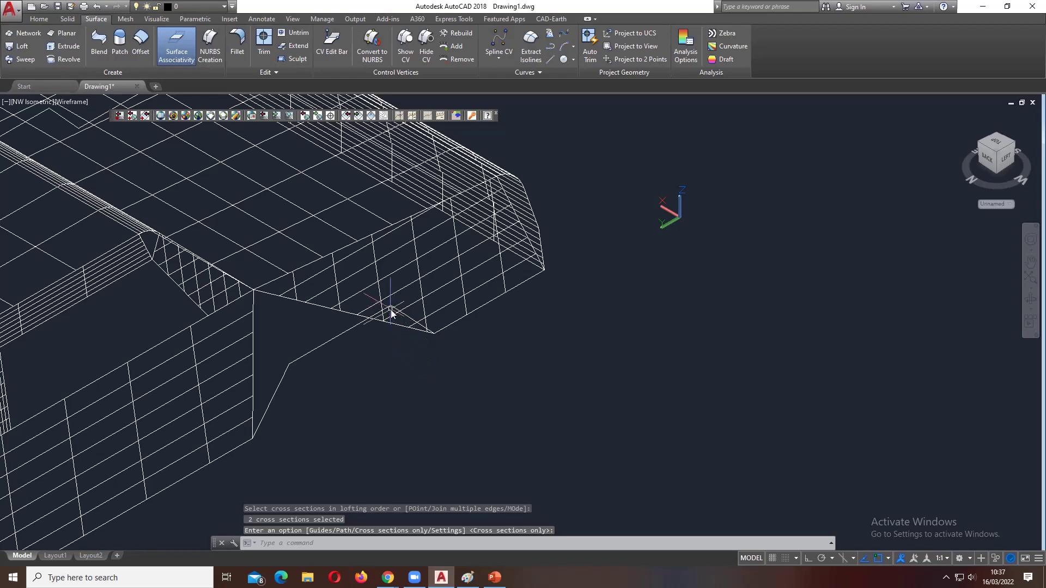
type("u")
key("Return")
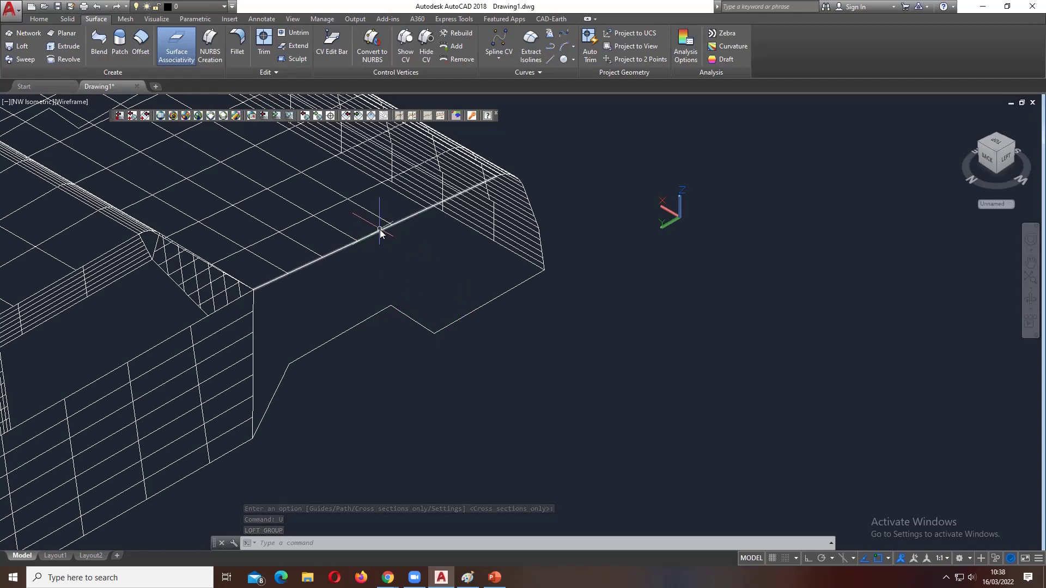
Step: Start a loft from the lower front edge to the upper side edge
left_click(287, 369)
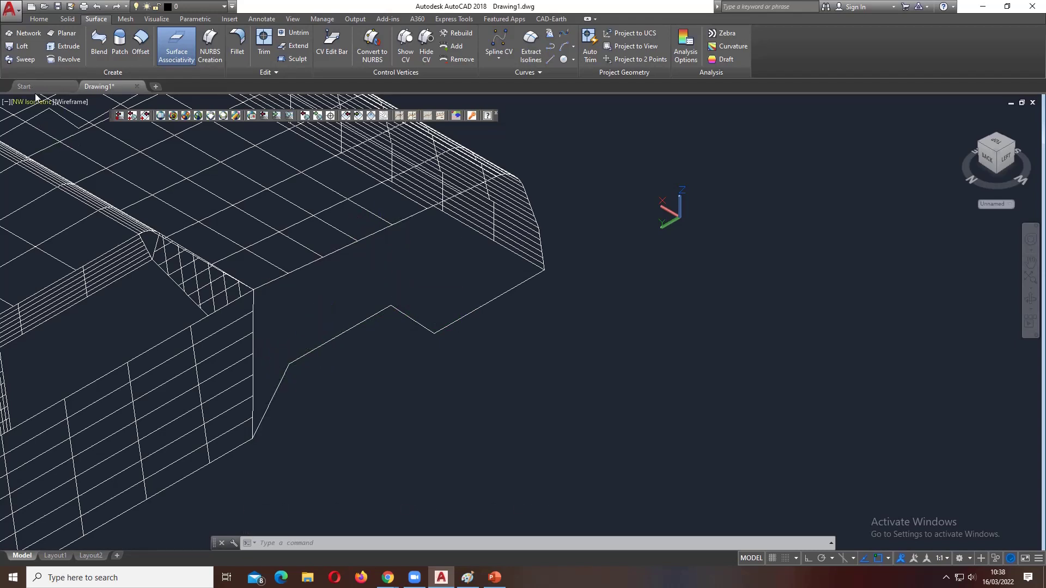
left_click(21, 46)
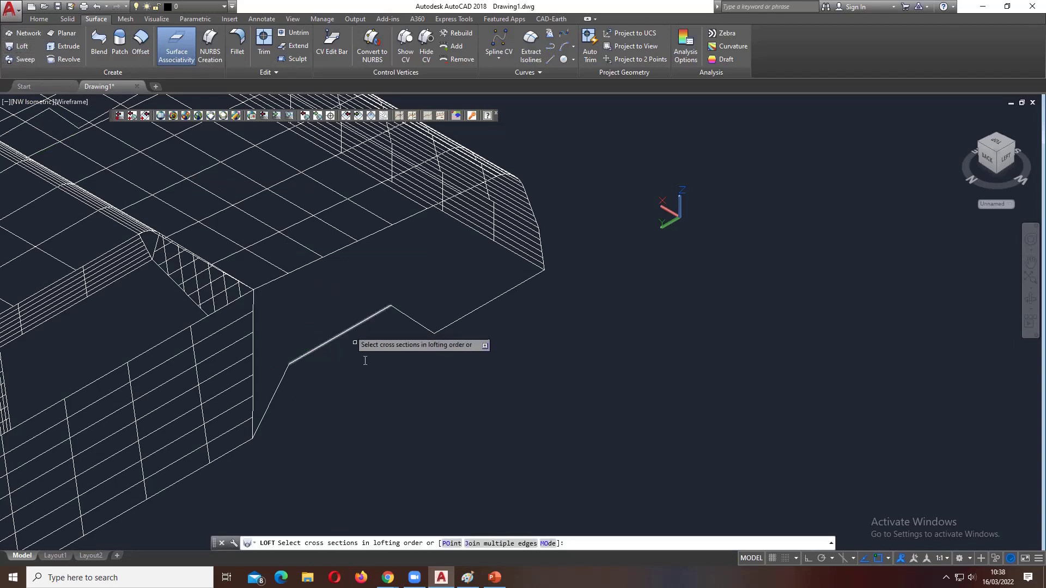
left_click(351, 329)
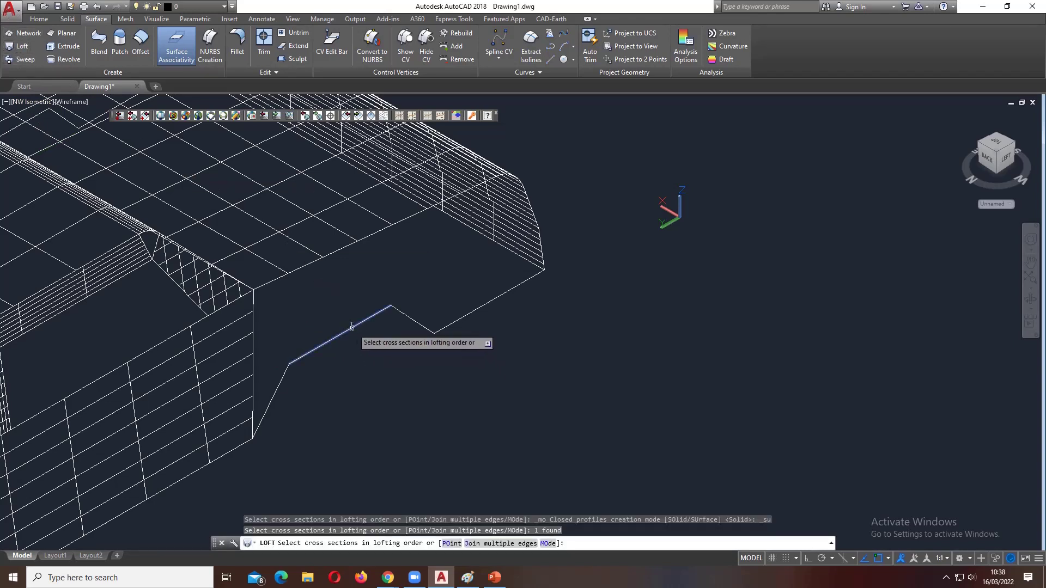
left_click(308, 266)
key("Return")
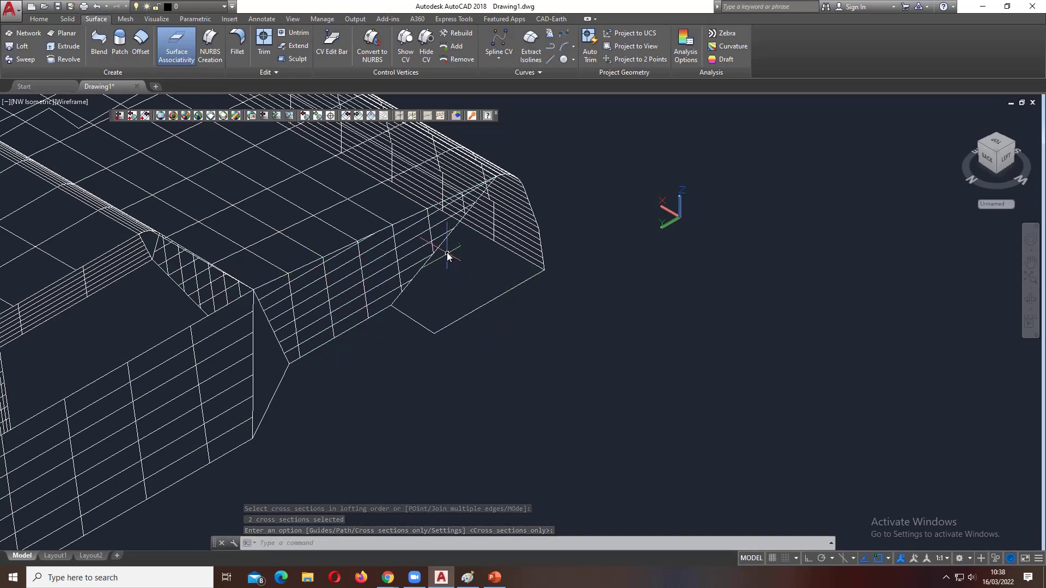
Step: Confirm the front panel loft, then draw a line from the lower front corner to the nose corner
key("Return")
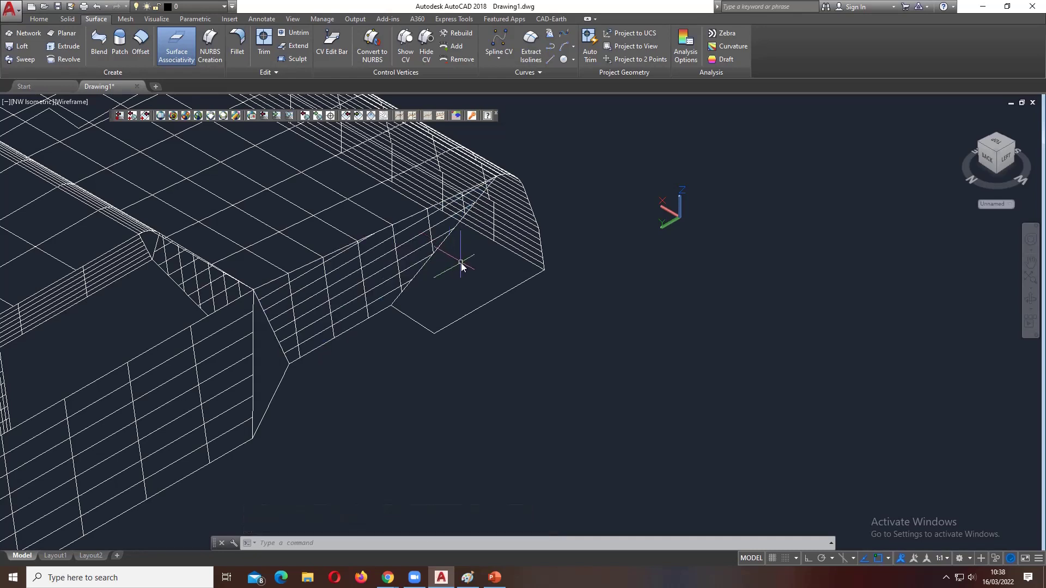
type("l")
key("Return")
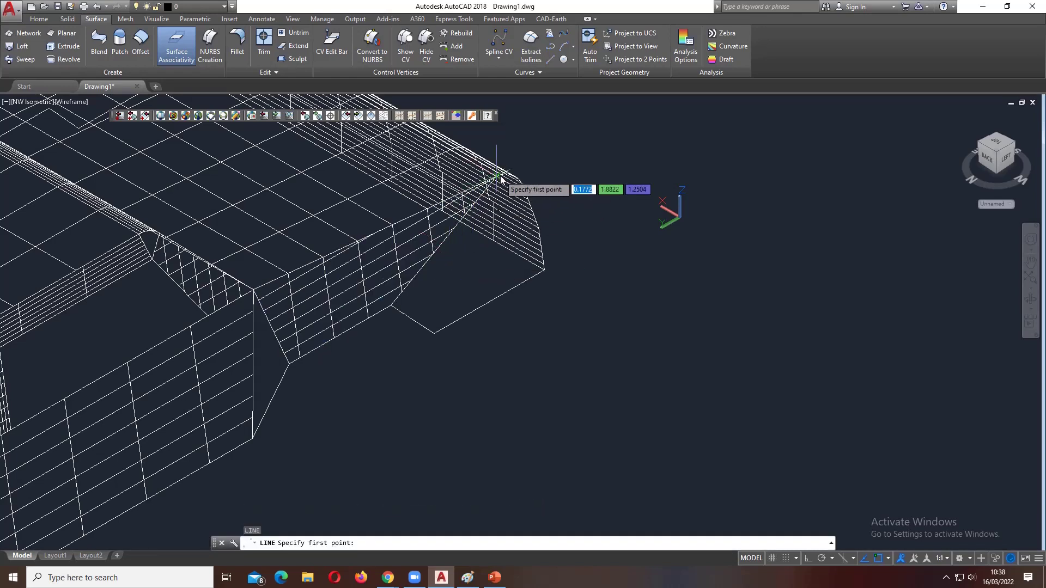
scroll(500, 180, "up", 3)
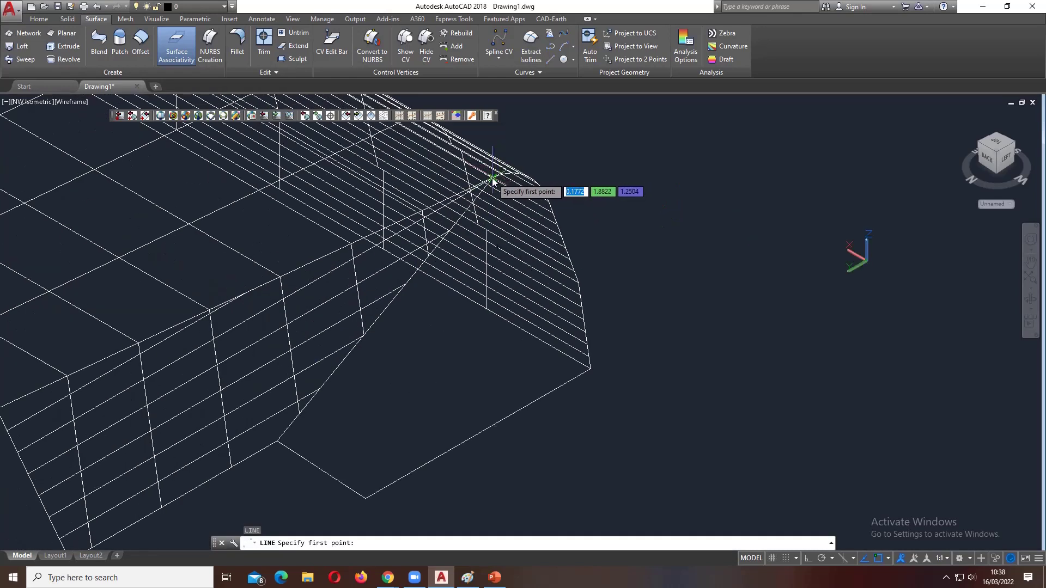
left_click(277, 441)
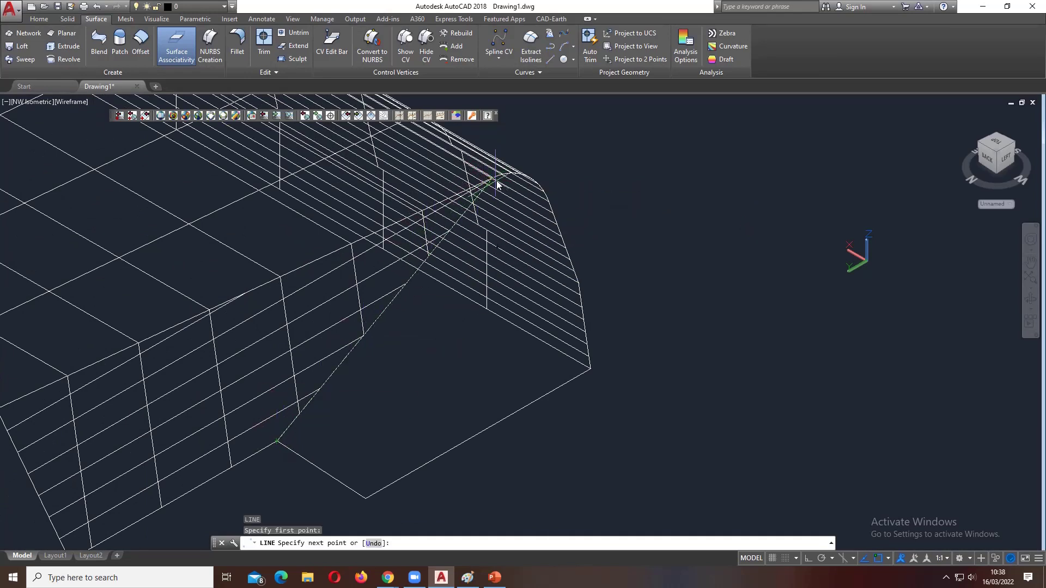
scroll(496, 177, "up", 2)
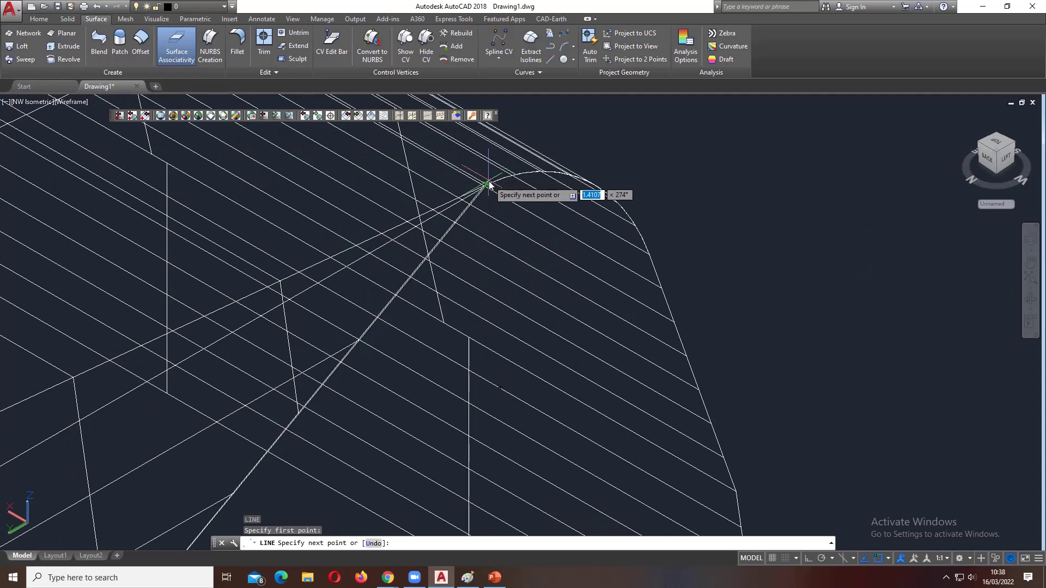
scroll(489, 185, "up", 2)
scroll(488, 188, "up", 1)
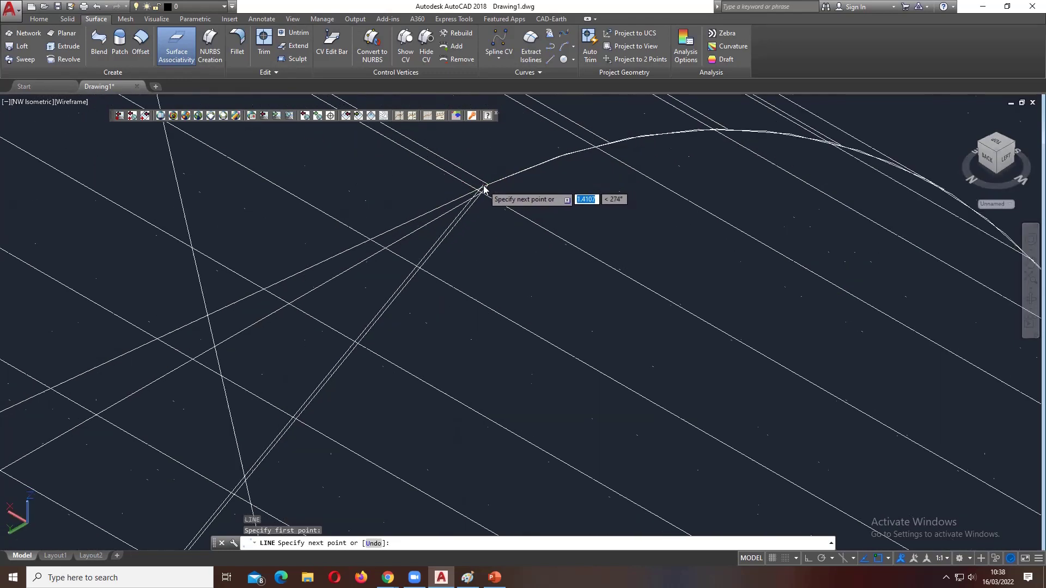
scroll(496, 172, "up", 1)
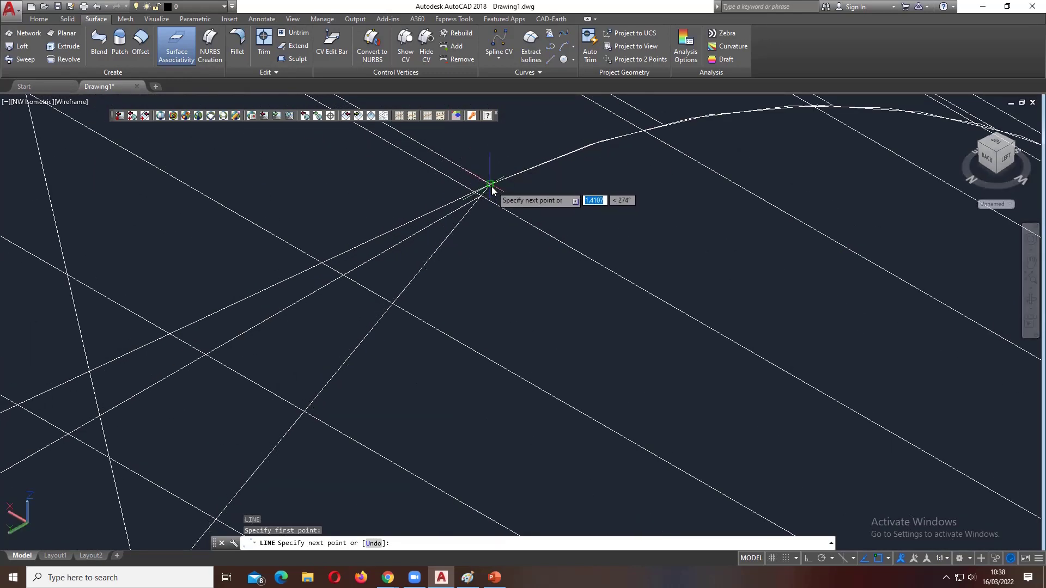
left_click(491, 186)
key("Return")
scroll(453, 182, "up", 2)
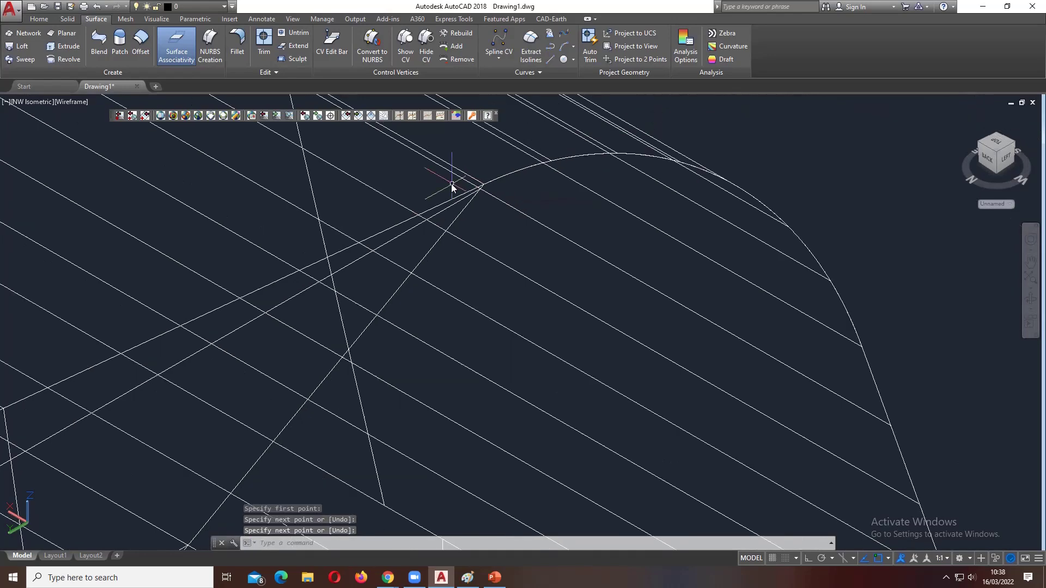
scroll(448, 187, "up", 2)
scroll(452, 184, "down", 3)
scroll(439, 259, "down", 1)
Step: Loft a corner surface between the diagonal line and the bottom front edge
scroll(436, 260, "up", 1)
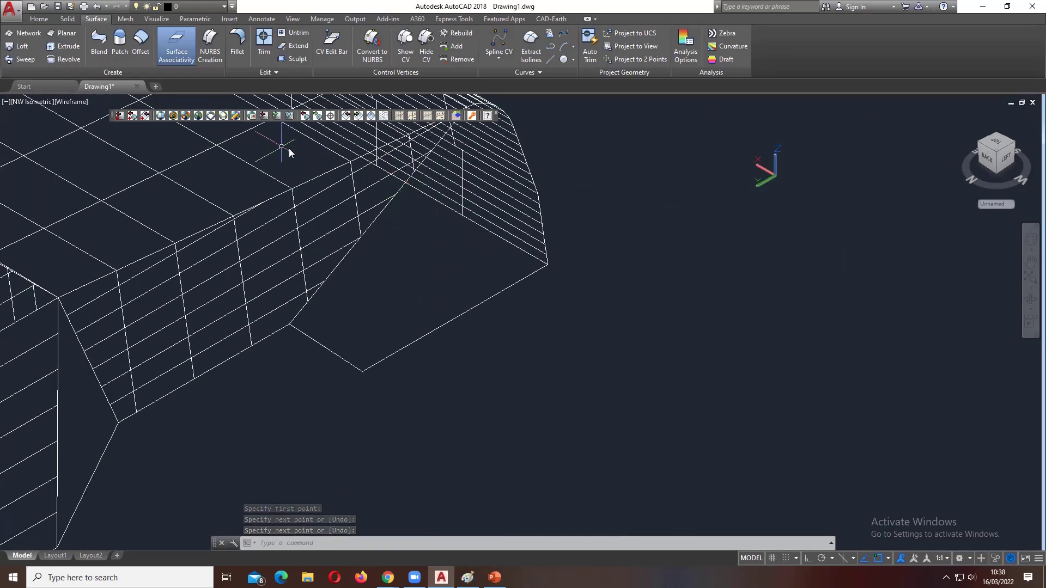
left_click(21, 49)
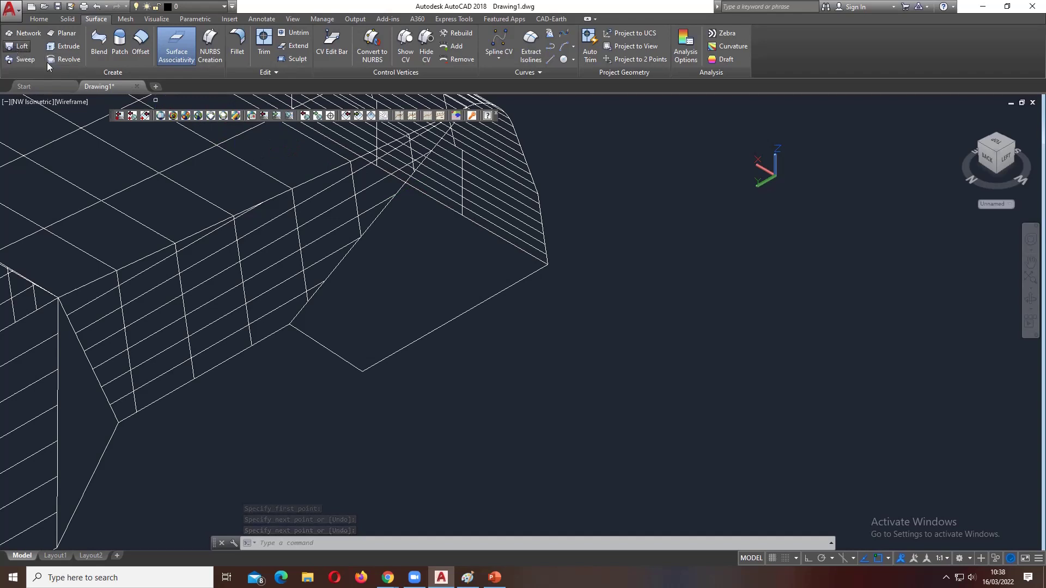
left_click(336, 266)
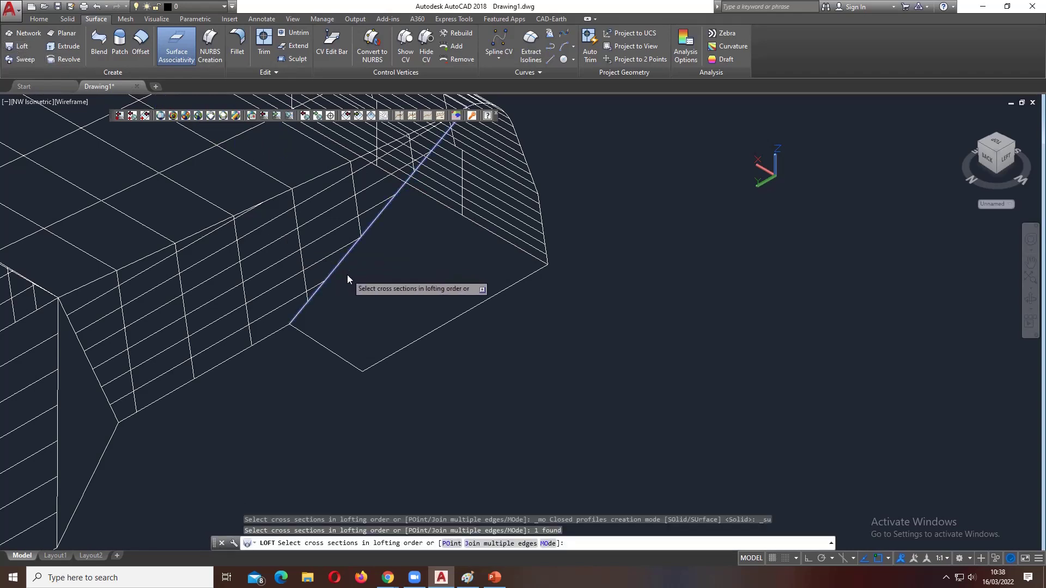
left_click(443, 325)
key("Return")
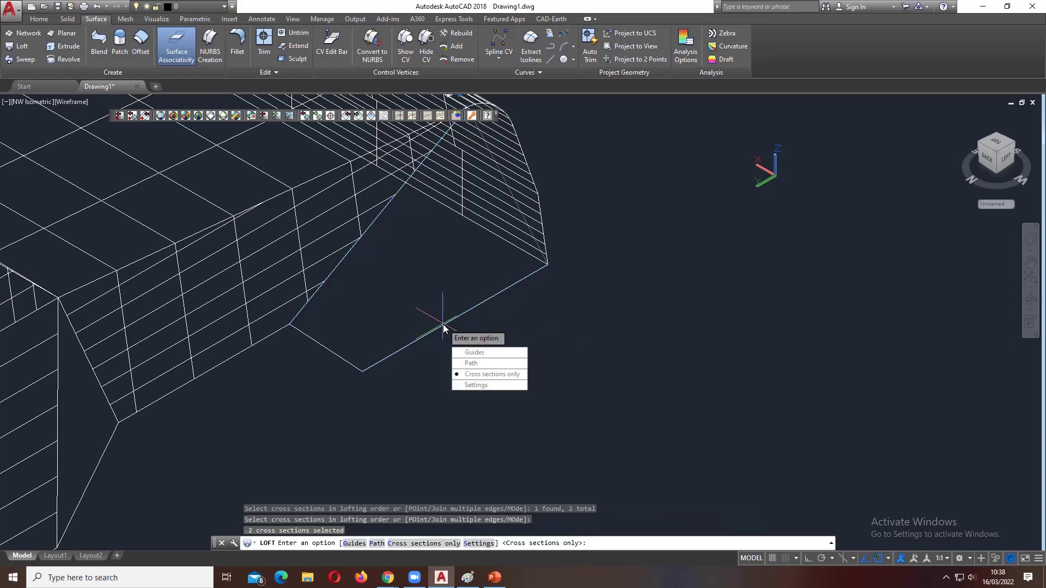
key("Return")
scroll(443, 325, "down", 3)
scroll(443, 325, "down", 3)
scroll(414, 335, "up", 3)
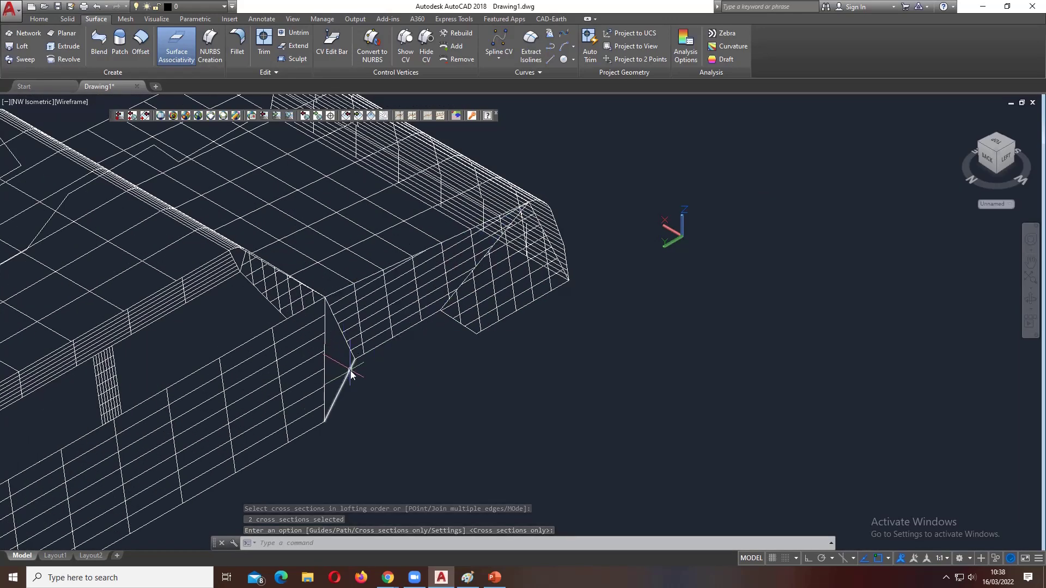
left_click(325, 360)
key("Escape")
key("Escape")
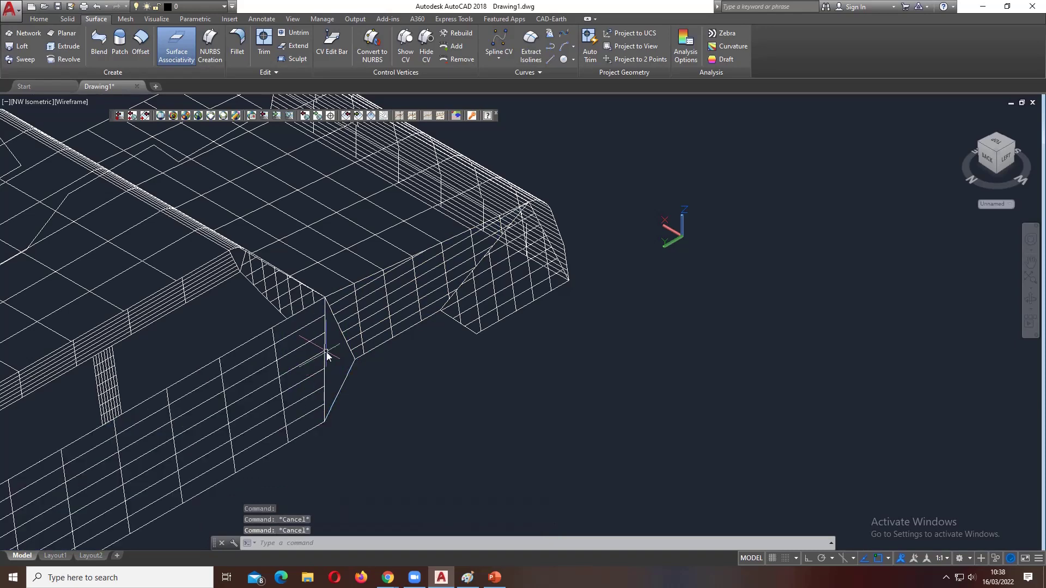
scroll(334, 352, "up", 2)
scroll(327, 337, "up", 3)
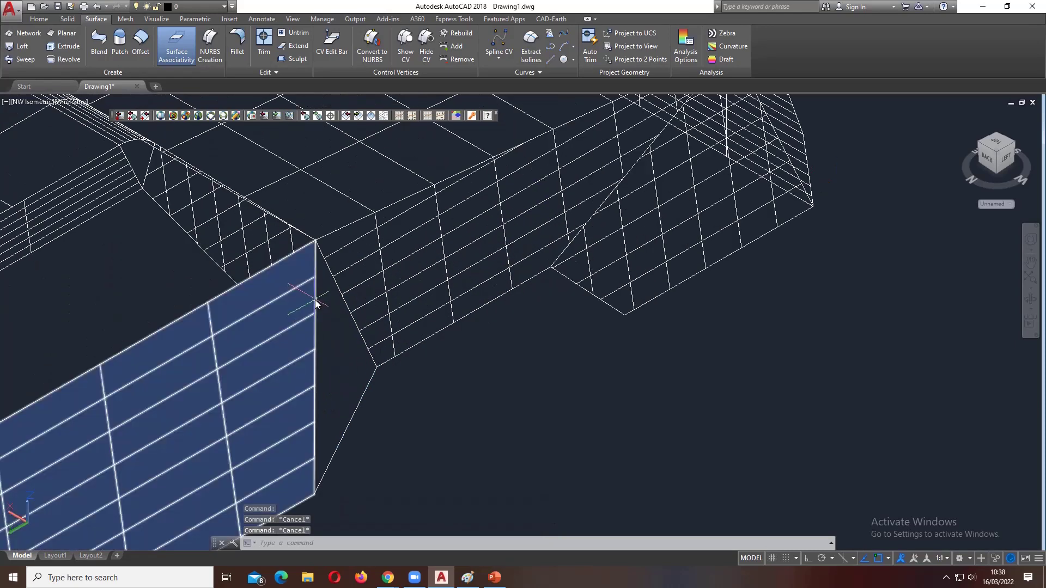
Step: Draw a vertical line down the side panel's front corner to the bottom edge
type("l")
key("Return")
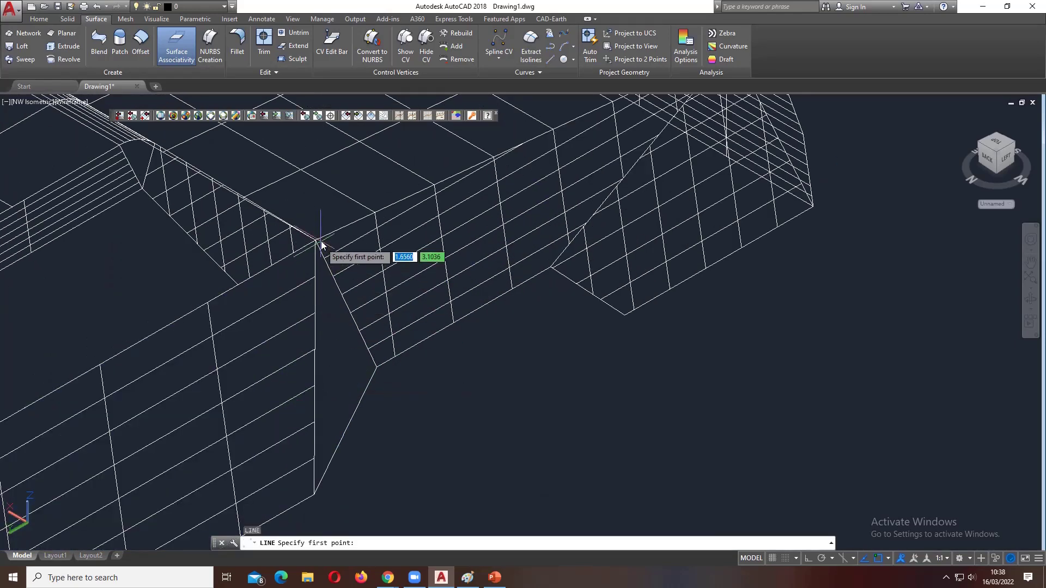
left_click(315, 241)
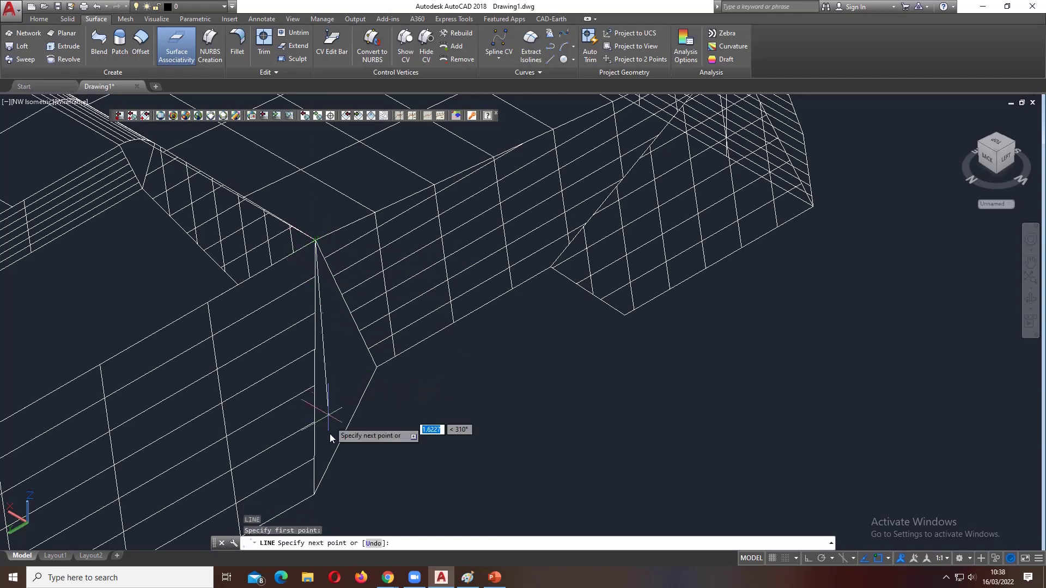
left_click(315, 495)
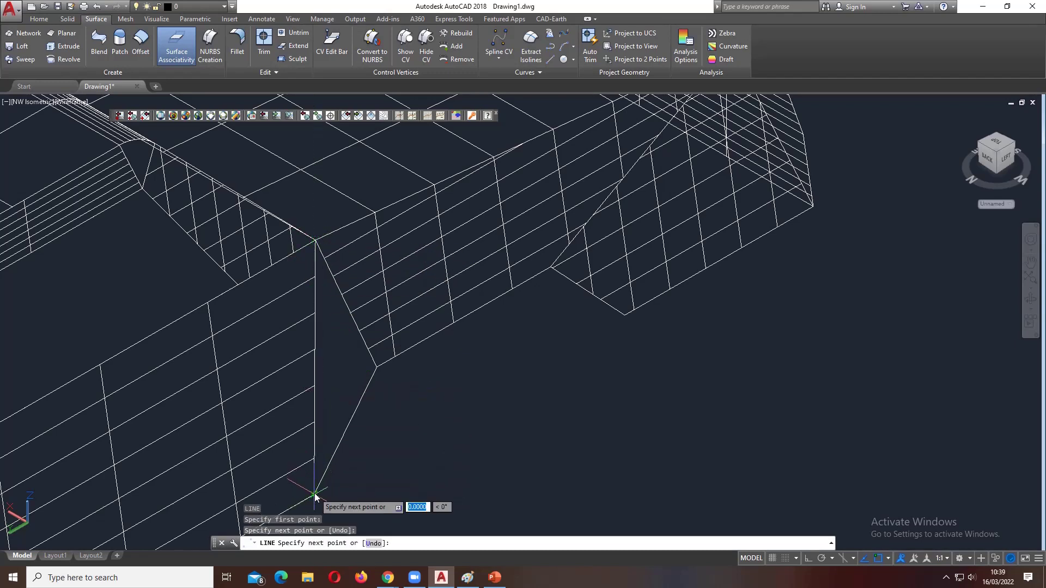
key("Return")
key("Return")
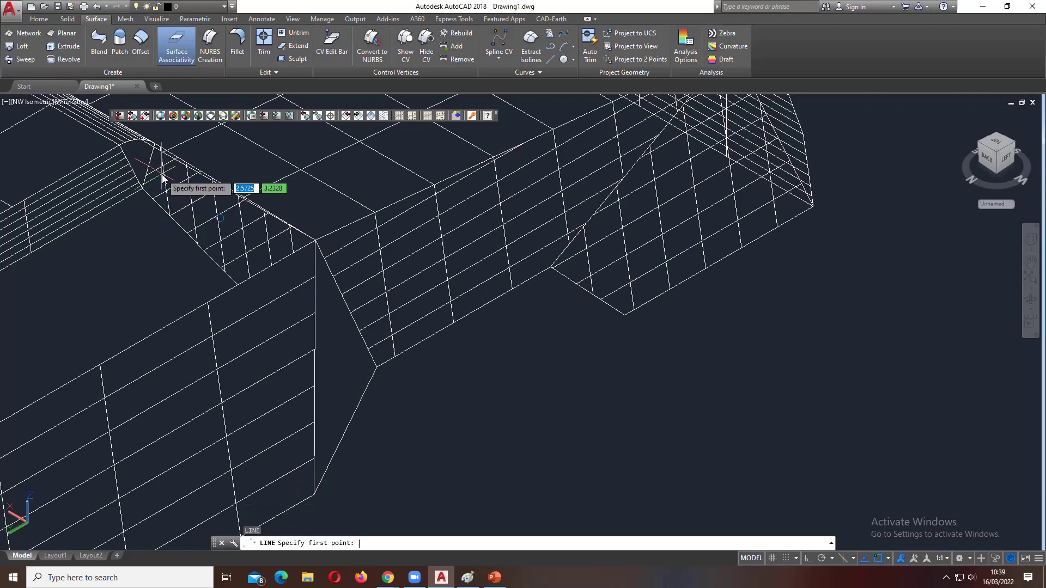
left_click(357, 387)
key("Return")
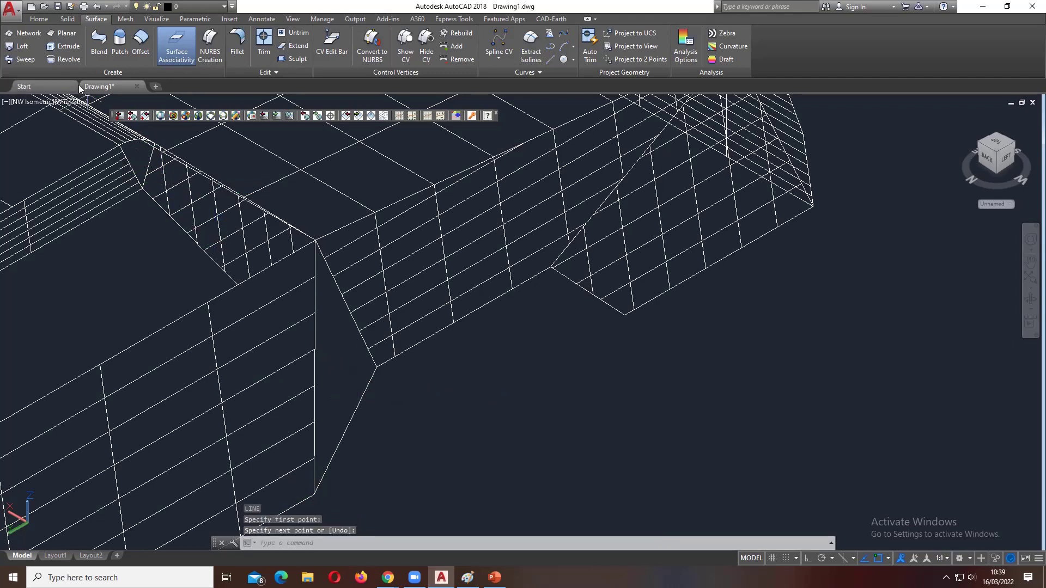
Step: Loft a surface between the vertical line and the diagonal edge
left_click(26, 45)
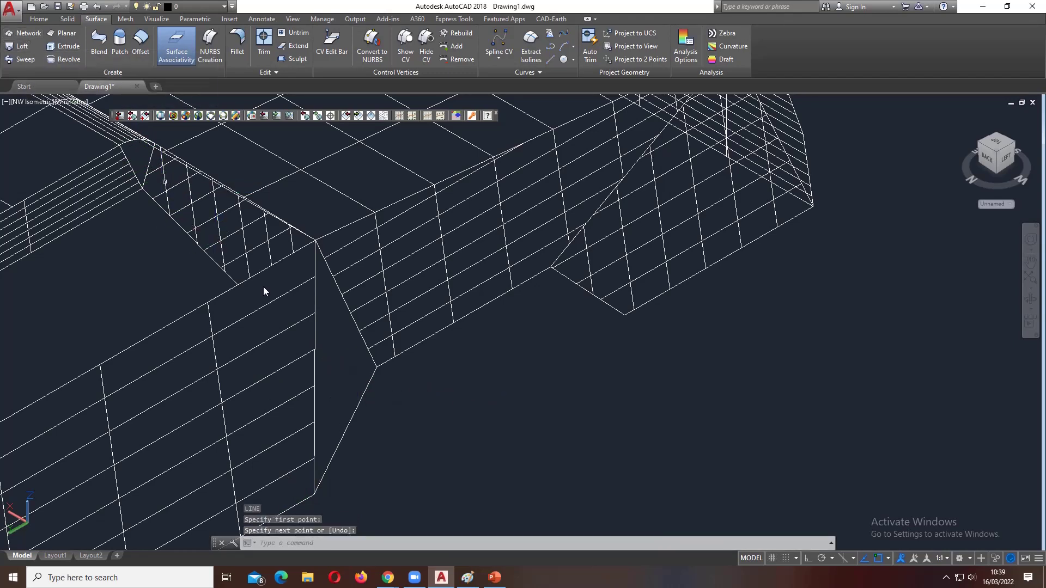
left_click(317, 339)
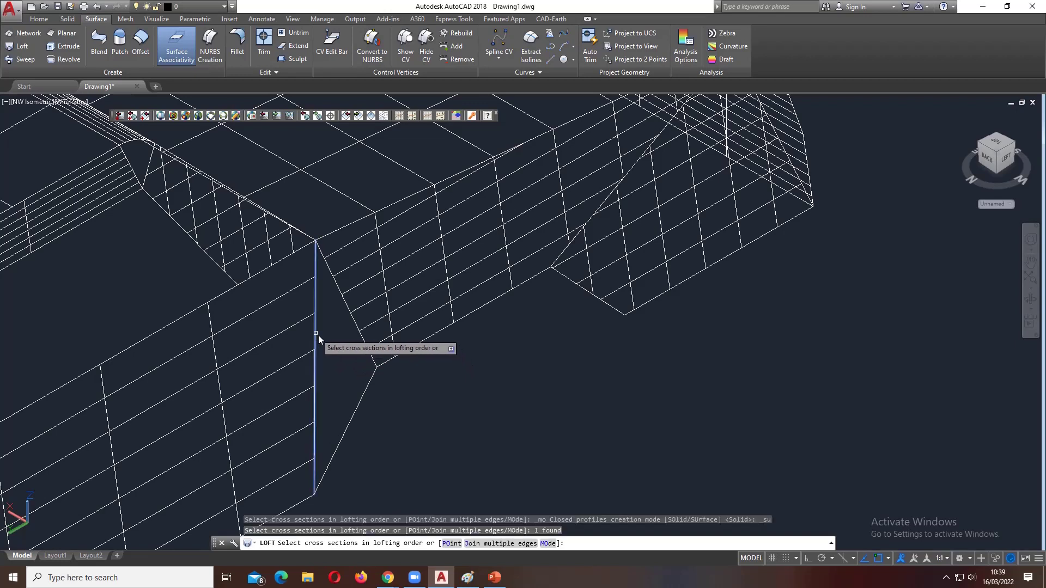
left_click(368, 382)
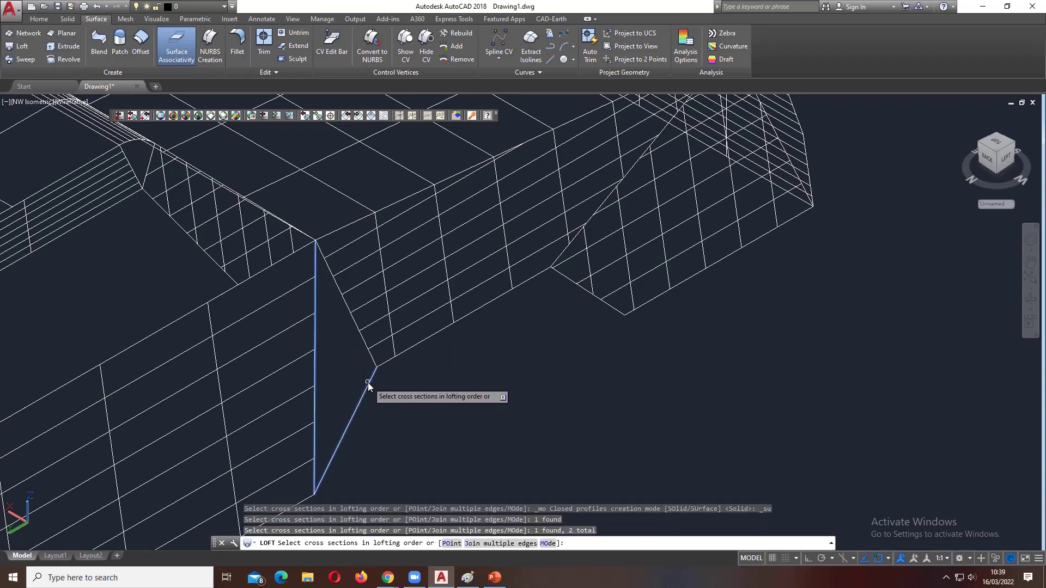
key("Return")
key("Return")
scroll(474, 337, "down", 5)
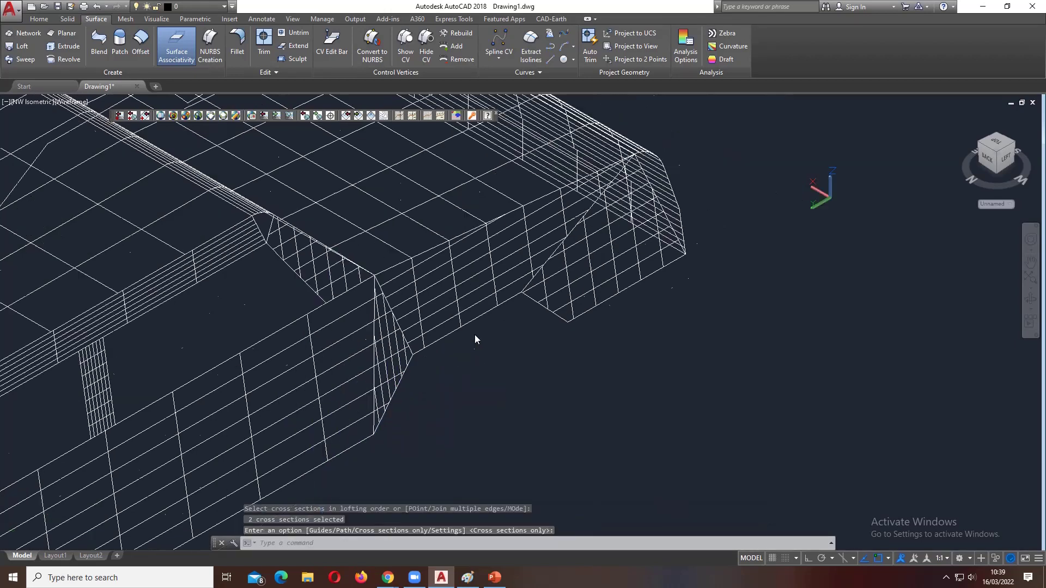
scroll(530, 350, "down", 3)
Step: Free-orbit the car with 3DFORBIT to view it from above, then exit
scroll(534, 346, "down", 2)
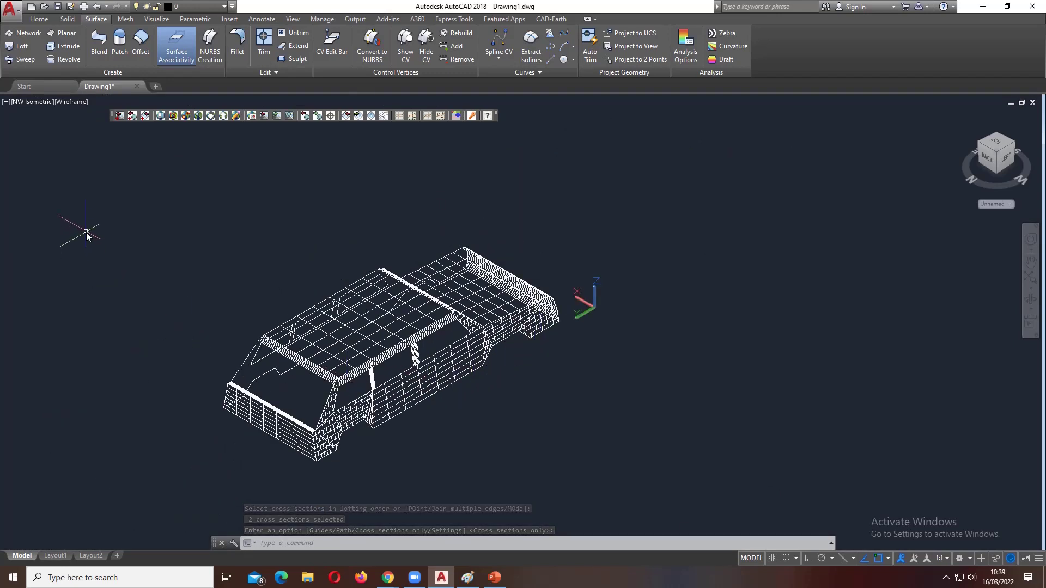
type("ED")
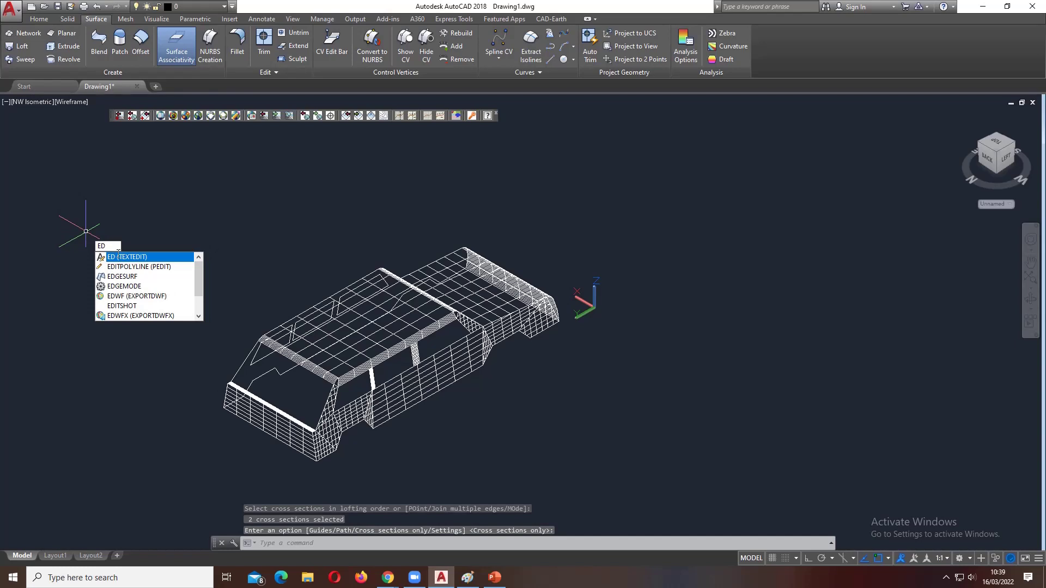
key("BackSpace")
key("BackSpace")
type("3DFORBIT")
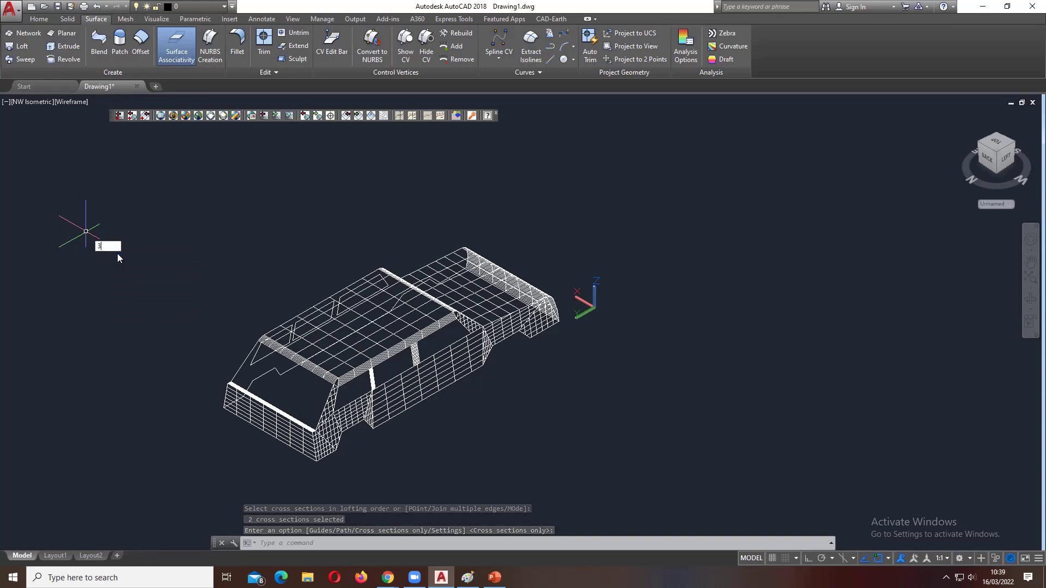
key("Return")
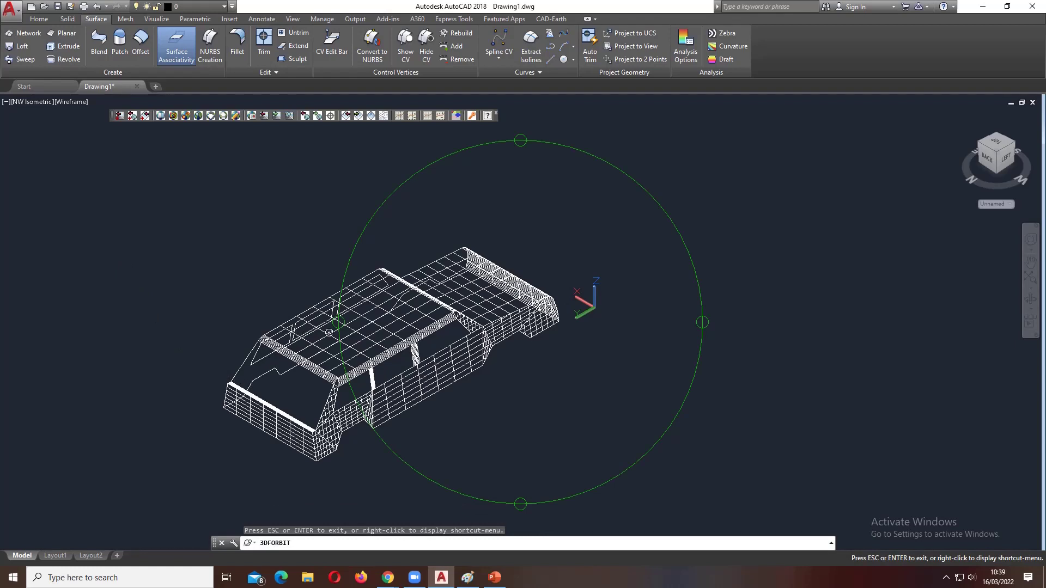
mouse_move(403, 450)
left_mouse_down()
mouse_move(556, 476)
mouse_move(663, 416)
mouse_move(709, 379)
mouse_move(708, 367)
mouse_move(680, 371)
mouse_move(630, 432)
mouse_move(505, 455)
mouse_move(411, 437)
mouse_move(383, 392)
mouse_move(397, 363)
mouse_move(537, 334)
mouse_move(583, 336)
mouse_move(622, 378)
mouse_move(675, 392)
mouse_move(684, 367)
mouse_move(602, 409)
mouse_move(338, 403)
mouse_move(336, 345)
left_mouse_up()
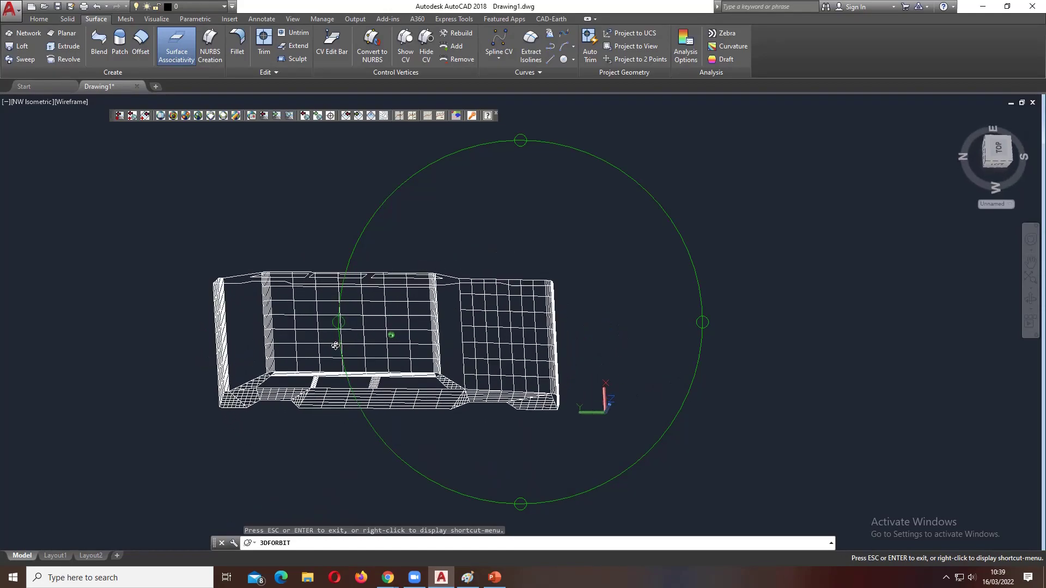
right_click(95, 191)
left_click(103, 195)
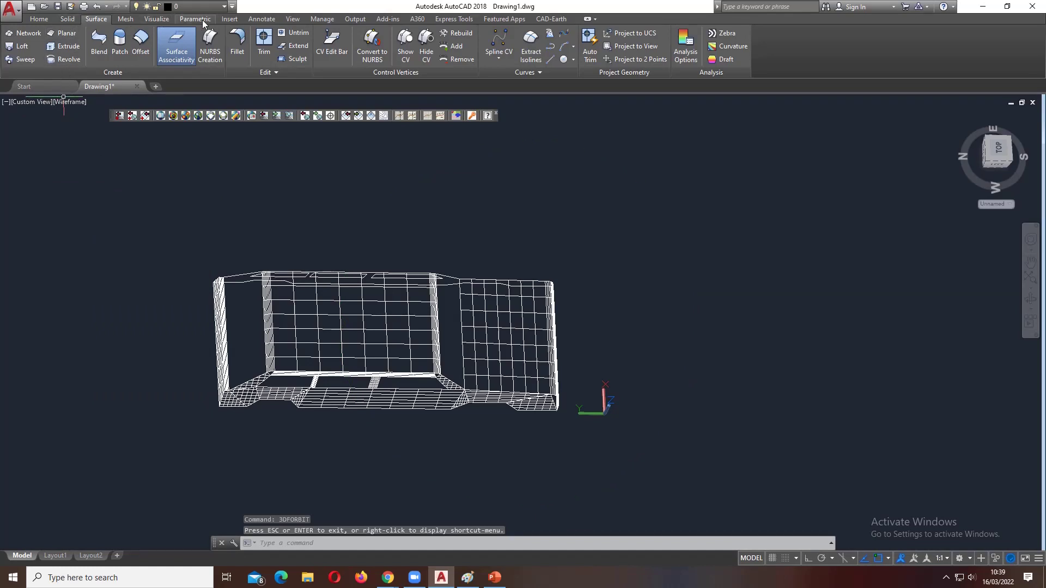
Step: Set the Top view, then NE Isometric, and zoom toward the lower corner
left_click(152, 19)
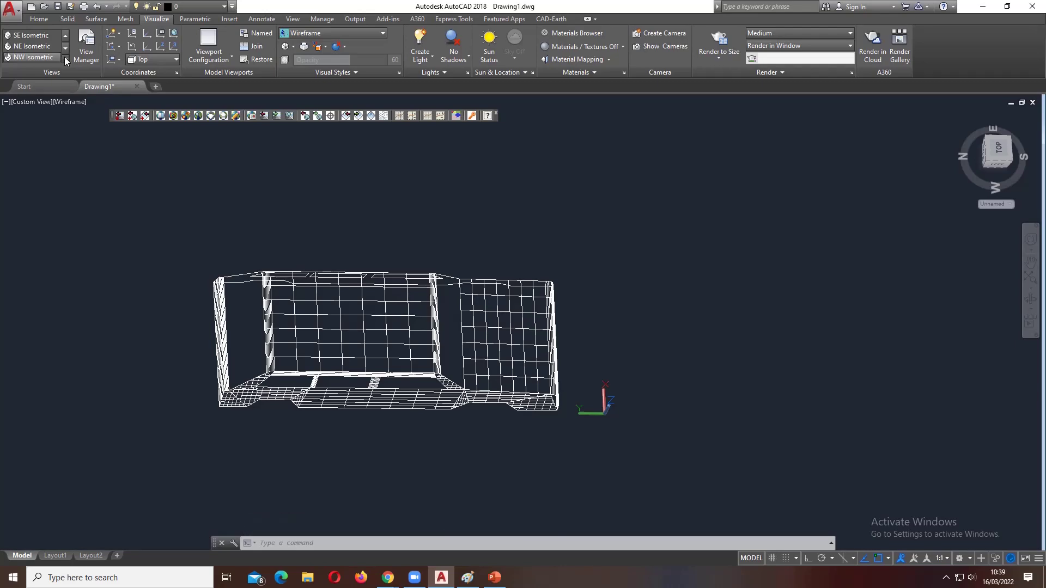
left_click(66, 59)
left_click(51, 36)
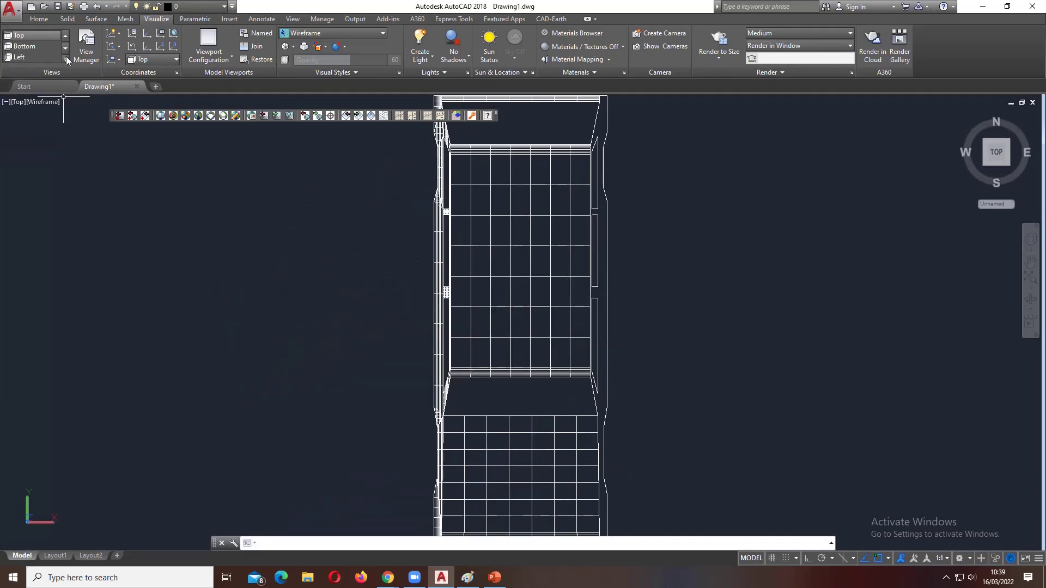
left_click(66, 61)
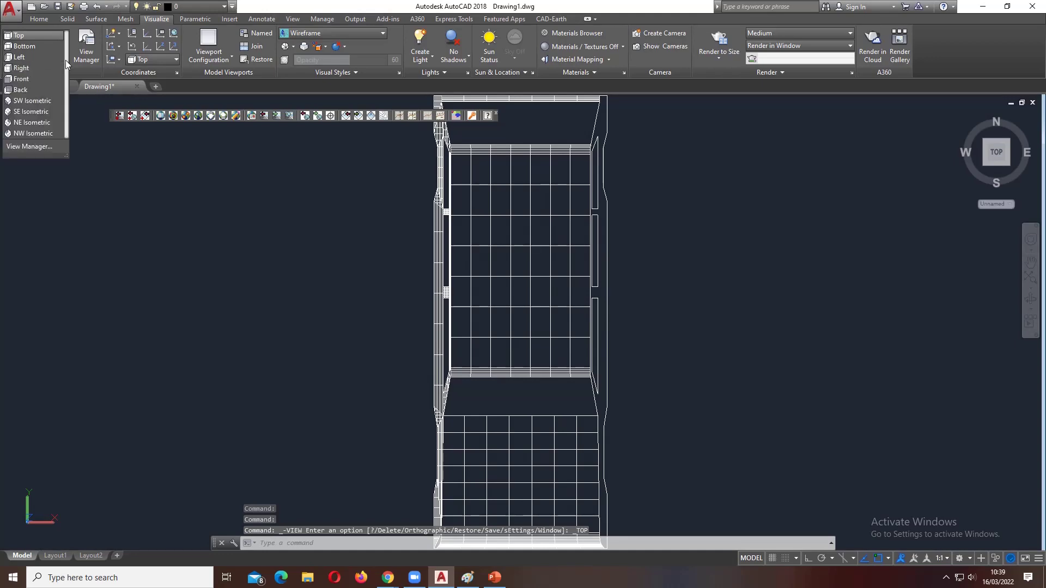
left_click(41, 124)
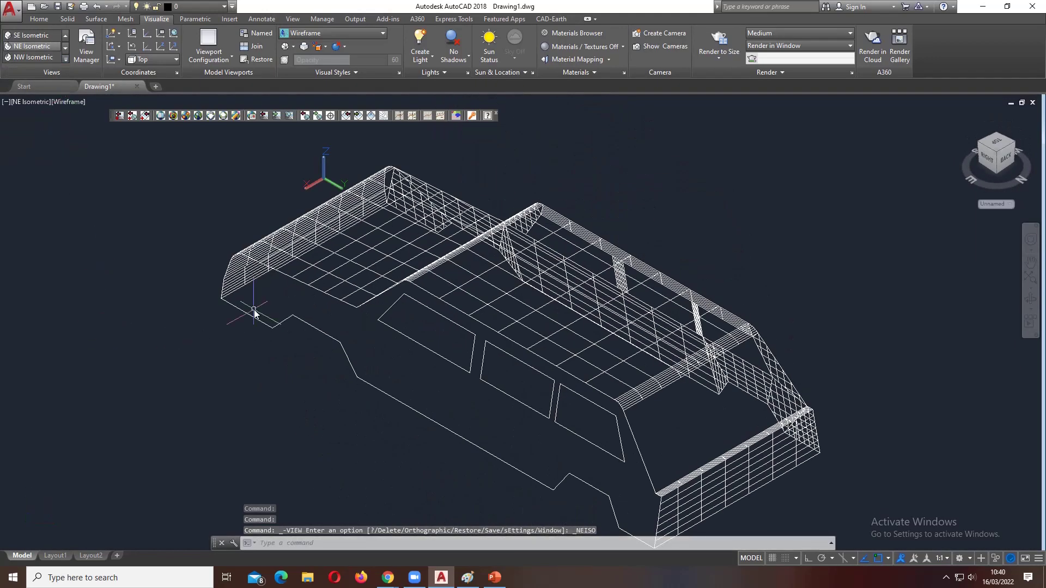
scroll(261, 308, "down", 1)
scroll(363, 367, "up", 2)
scroll(365, 376, "down", 2)
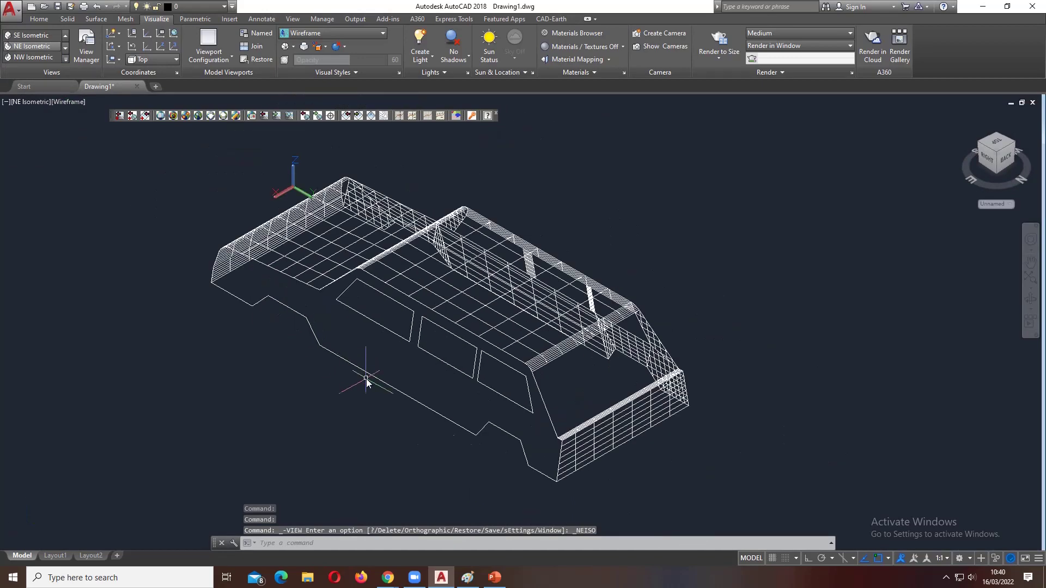
scroll(531, 454, "up", 2)
scroll(518, 443, "up", 1)
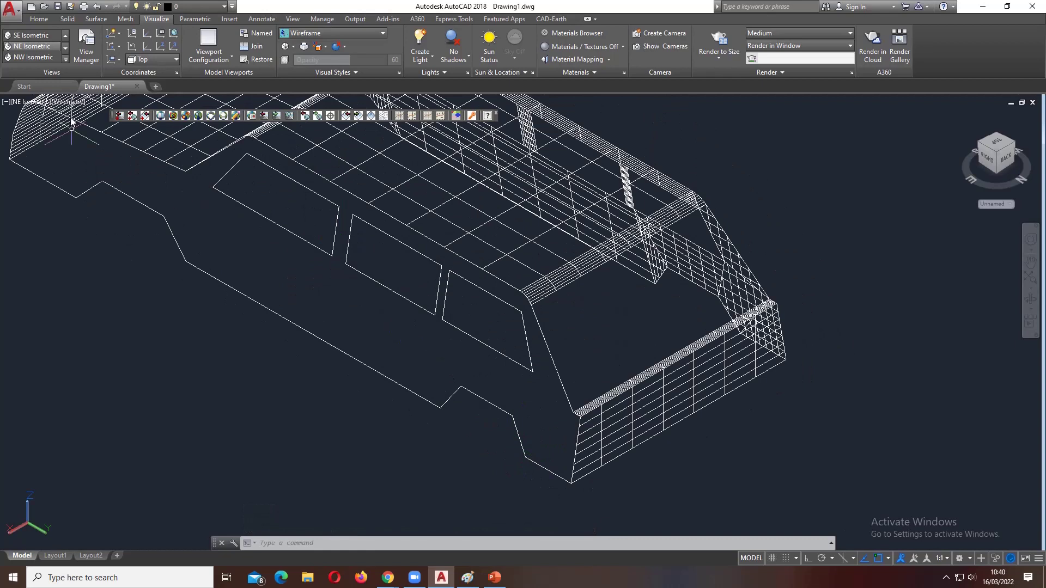
left_click(90, 22)
left_click(22, 47)
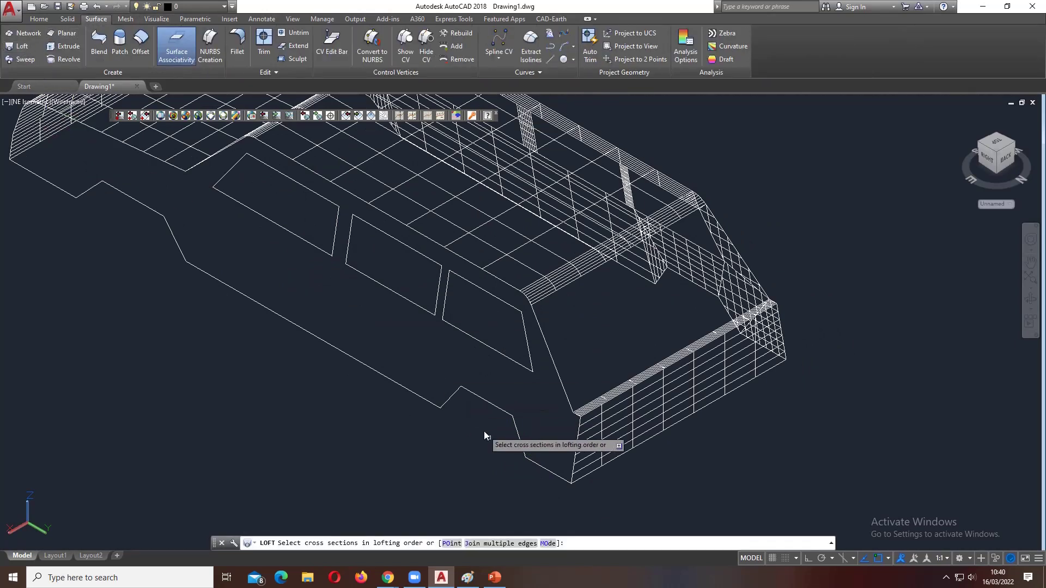
left_click(546, 469)
scroll(571, 427, "up", 3)
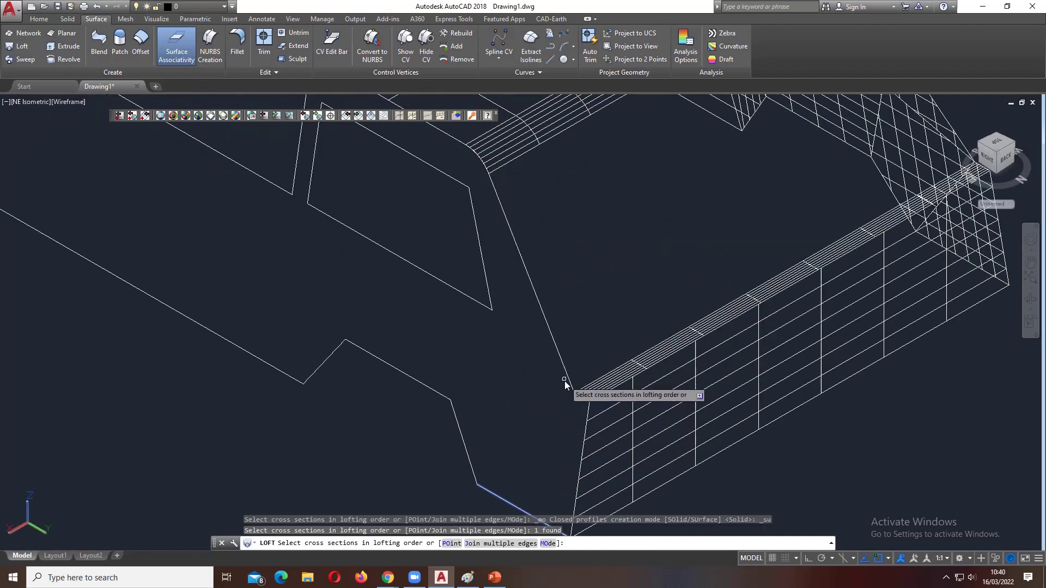
left_click(561, 357)
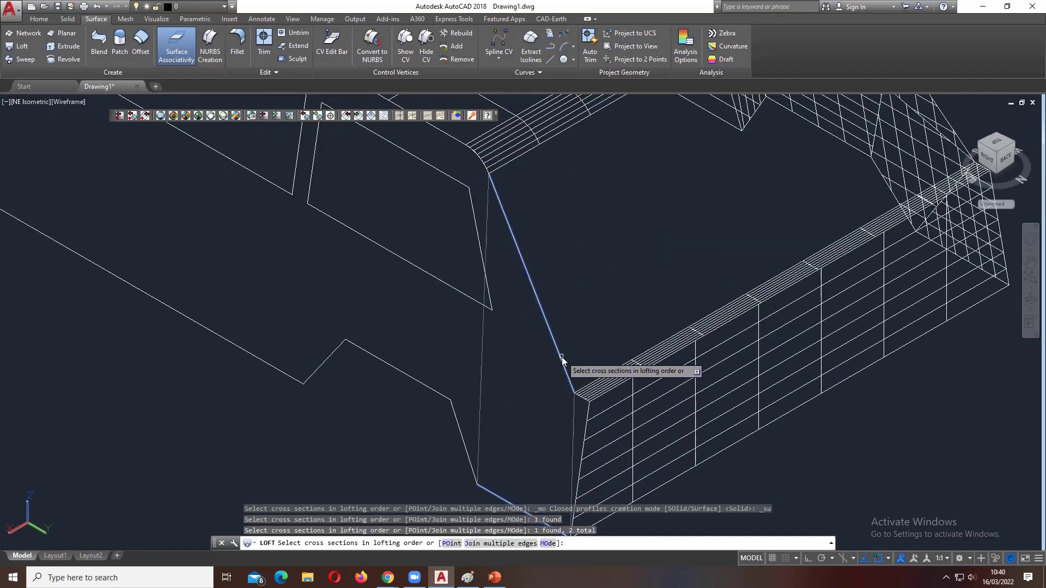
key("Return")
key("Return")
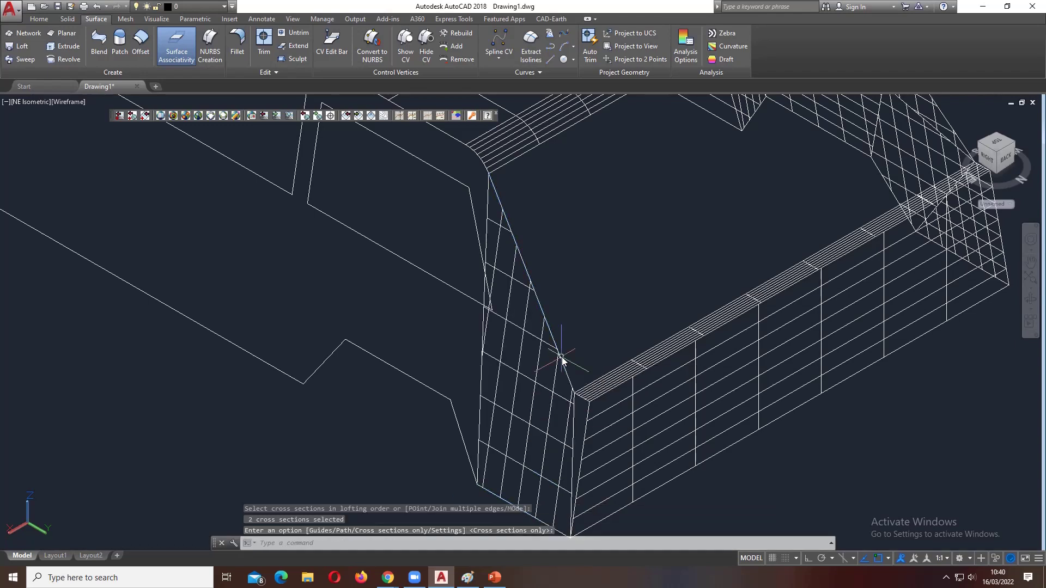
key("Return")
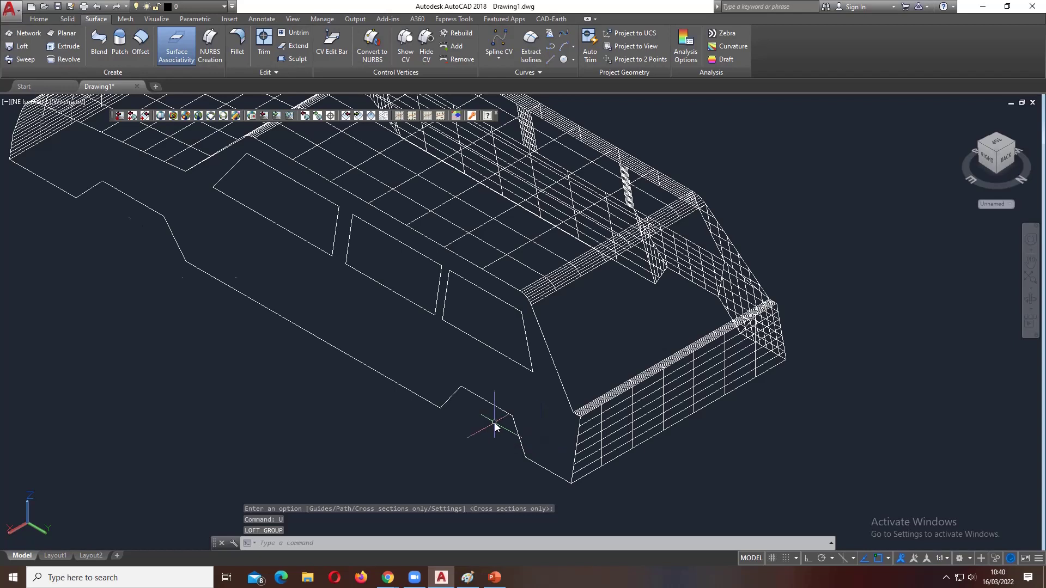
left_click(22, 46)
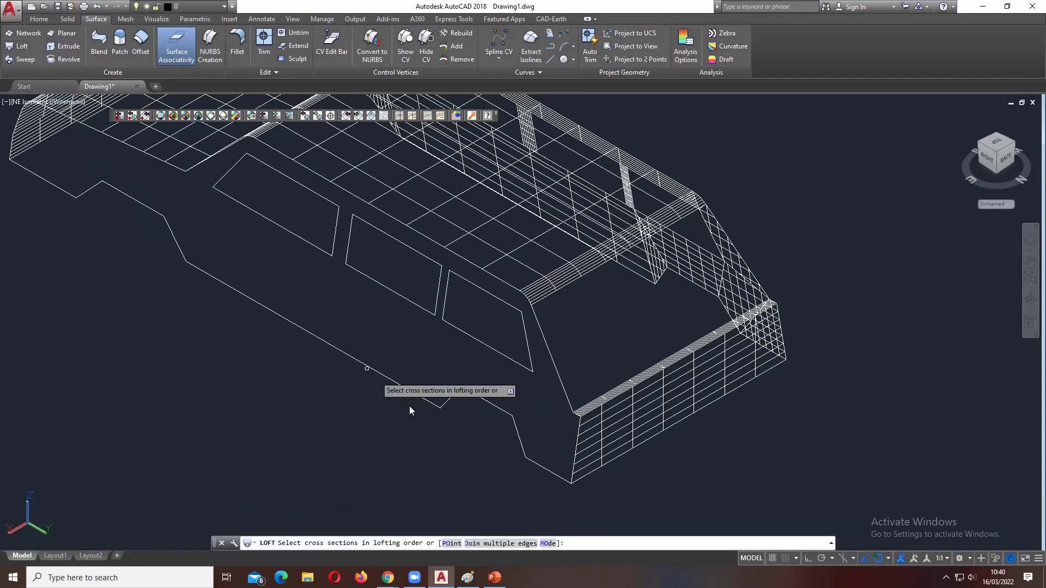
left_click(522, 445)
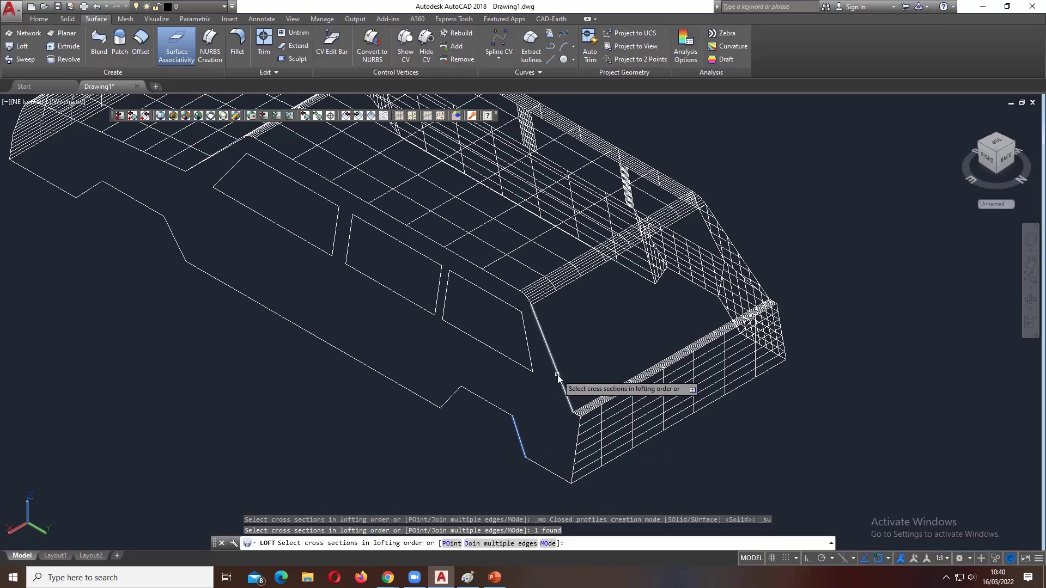
left_click(558, 375)
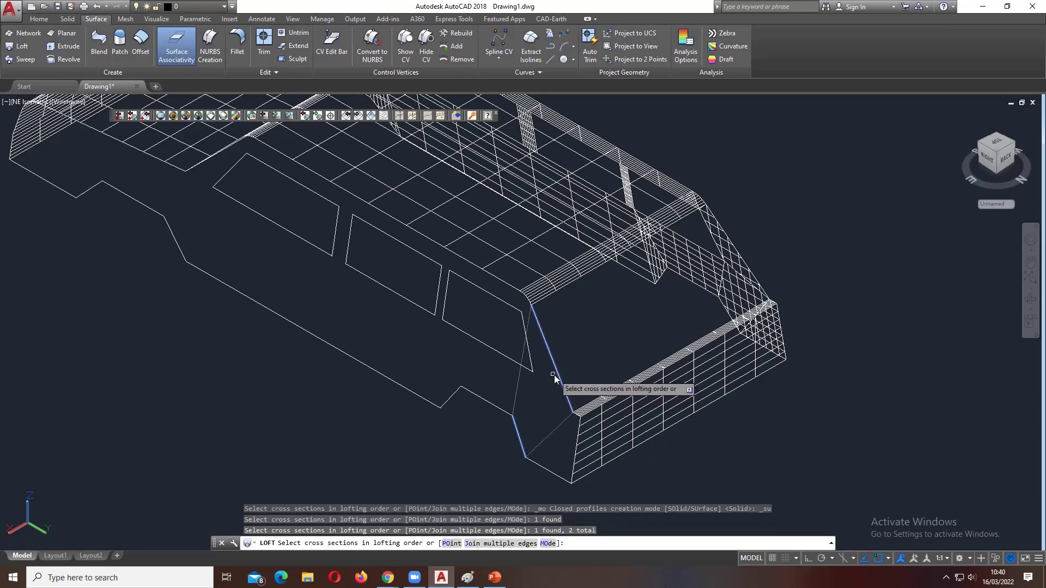
key("Escape")
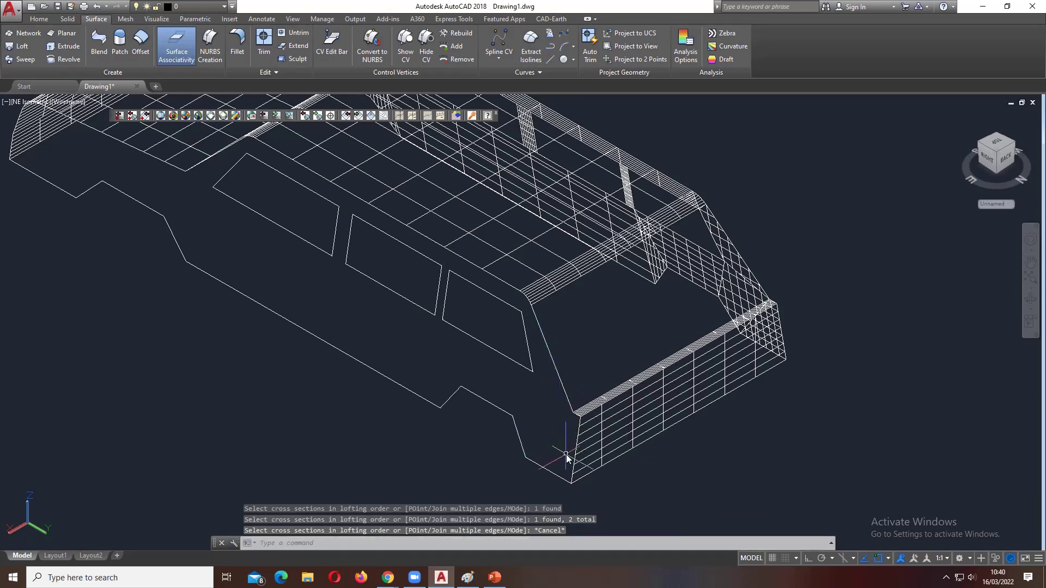
scroll(566, 455, "up", 2)
Step: Loft the lower edge to the short edge as a corner panel, cross sections only
scroll(569, 425, "up", 3)
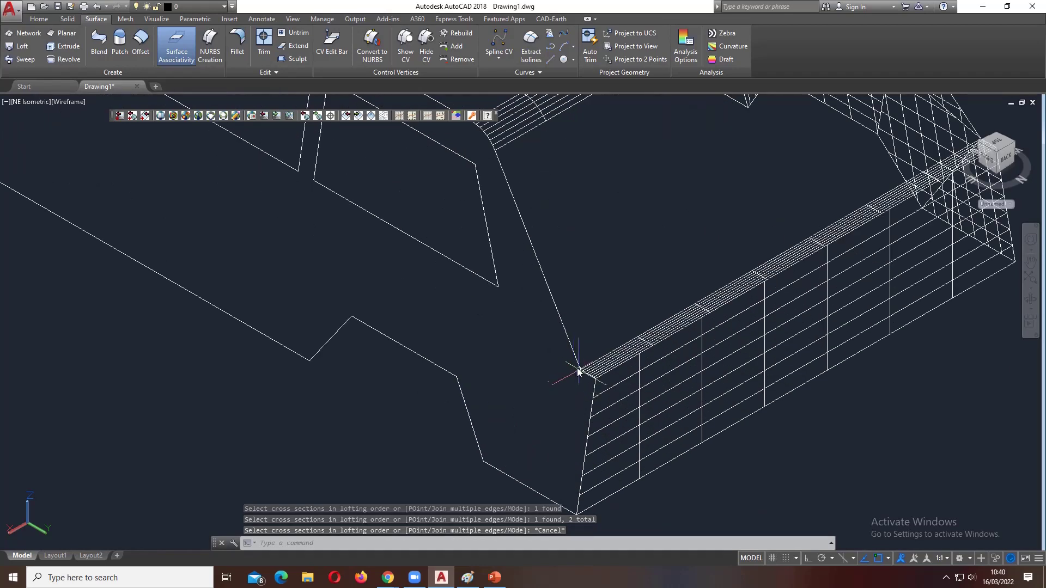
scroll(462, 307, "down", 1)
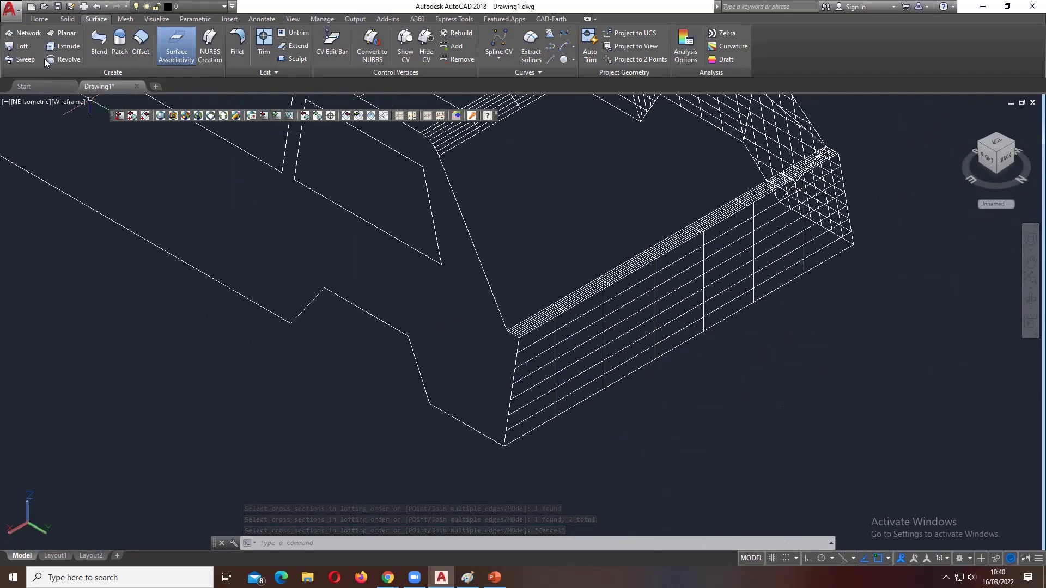
left_click(20, 46)
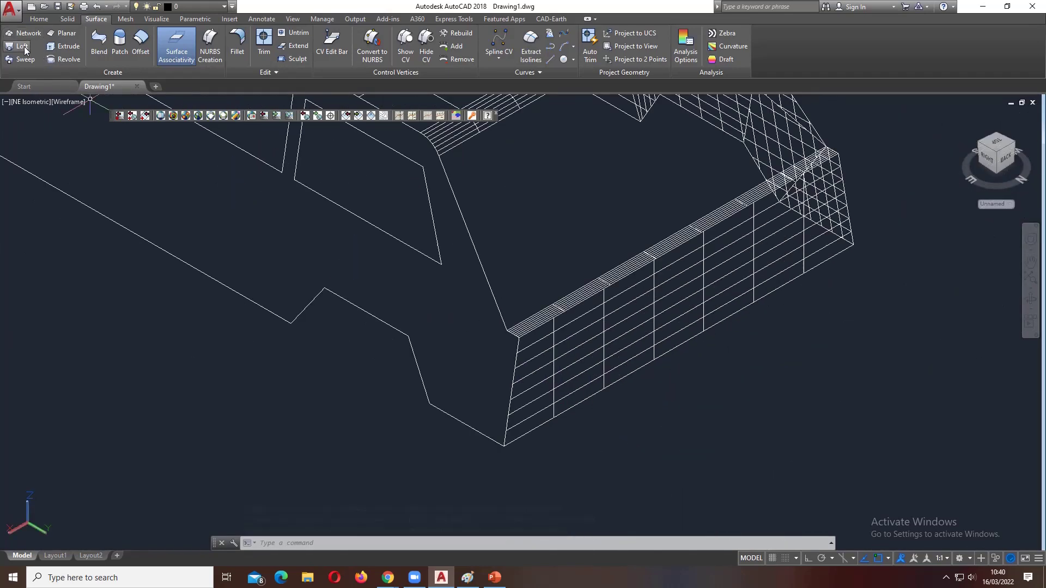
left_click(470, 427)
scroll(512, 351, "up", 2)
scroll(509, 334, "up", 2)
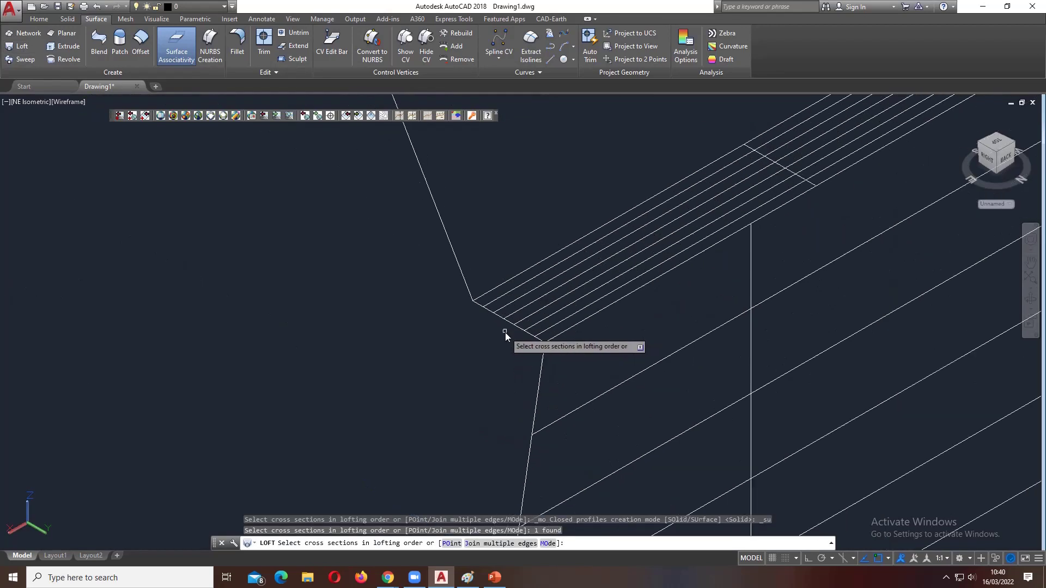
scroll(505, 335, "up", 2)
left_click(493, 307)
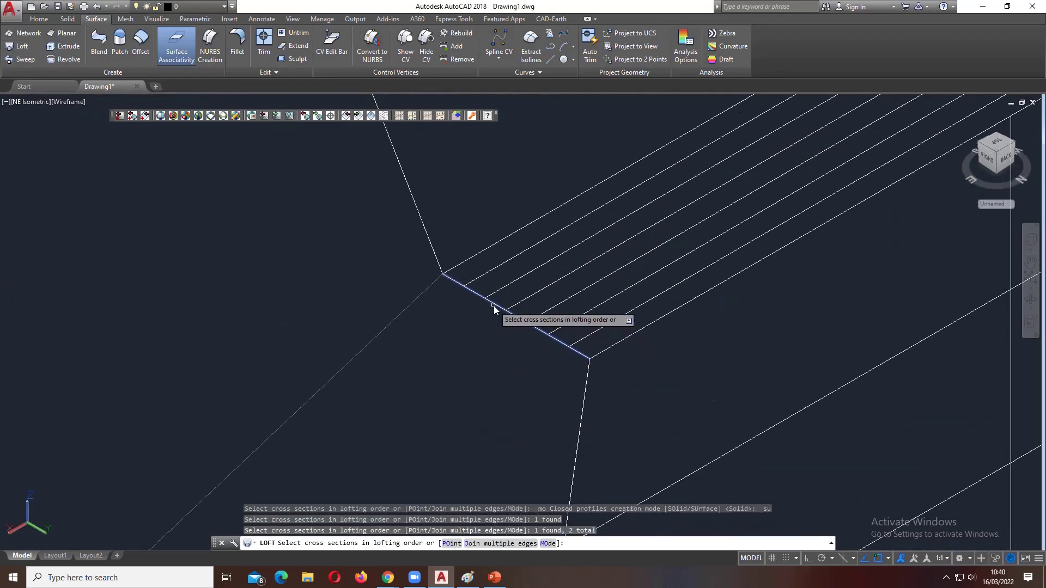
right_click(493, 306)
key("Return")
scroll(493, 308, "down", 1)
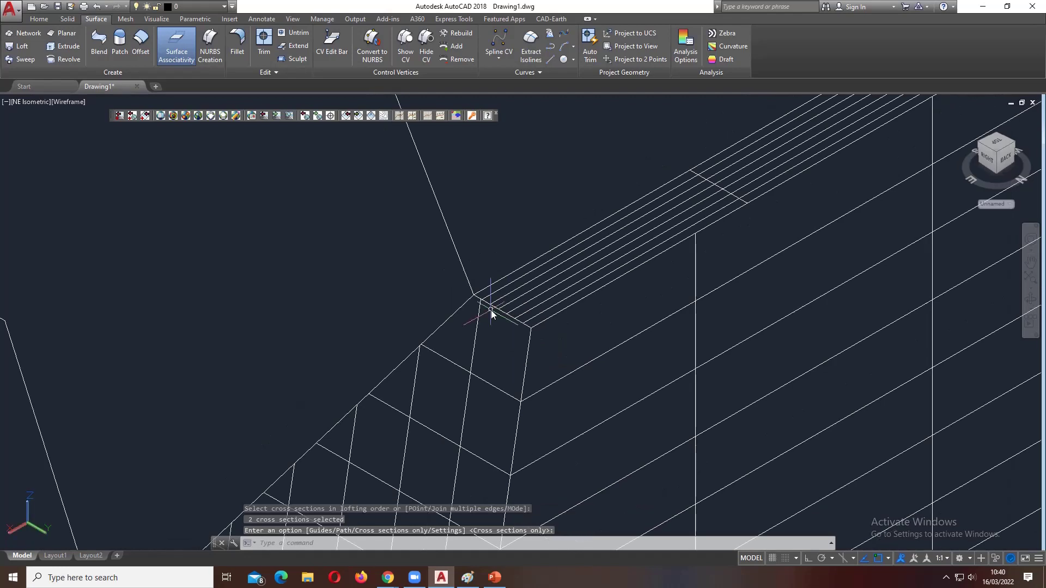
scroll(492, 310, "down", 2)
scroll(490, 308, "down", 2)
scroll(430, 291, "up", 2)
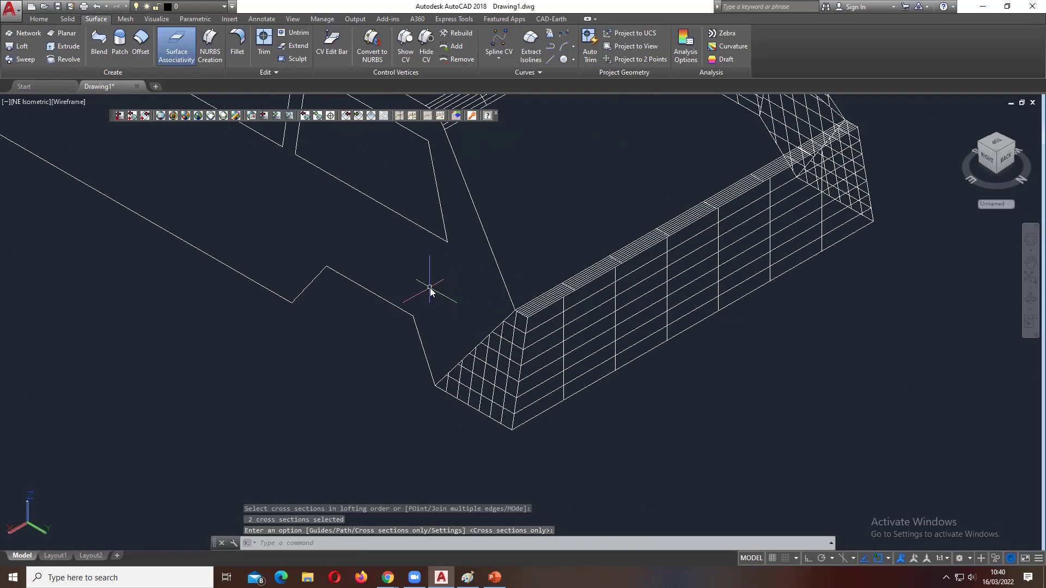
Step: Check the body lines beside the new corner panel by selecting them, then clear the selection
left_click(419, 339)
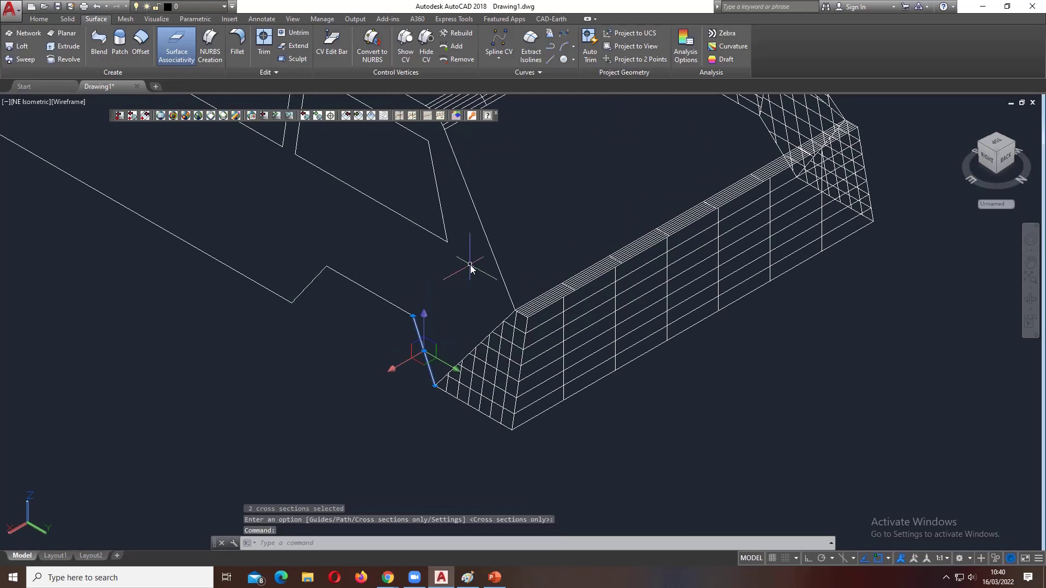
left_click(485, 239)
key("Escape")
key("Escape")
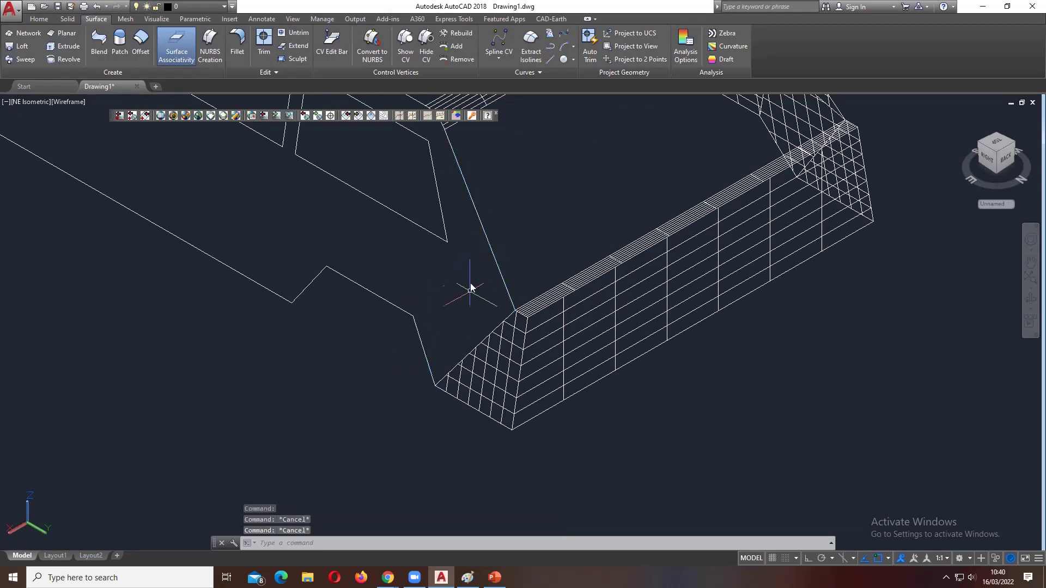
scroll(491, 353, "down", 2)
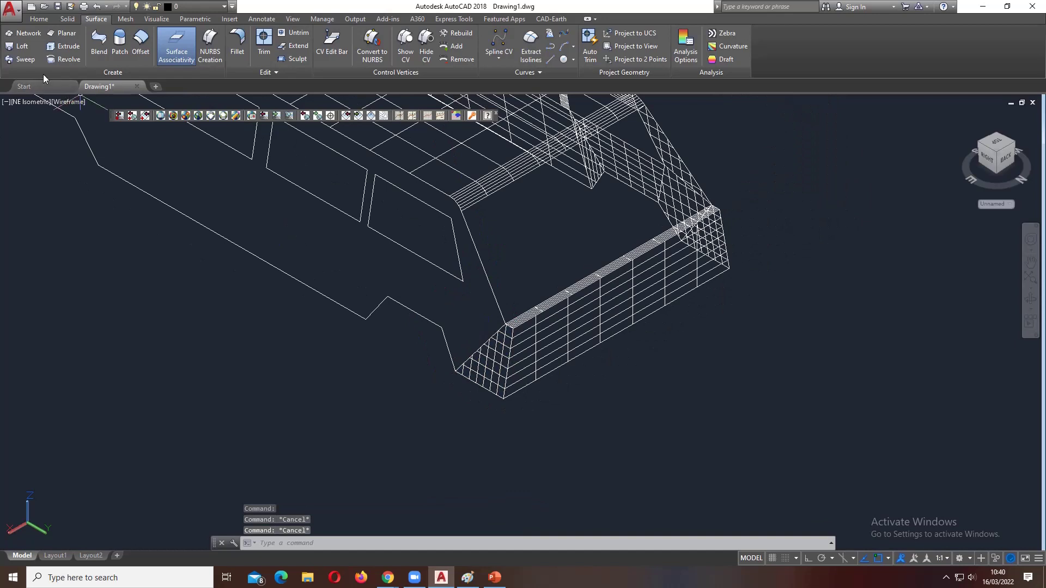
Step: Loft the near-vertical edge to the slanted edge to fill the lower front corner
left_click(21, 47)
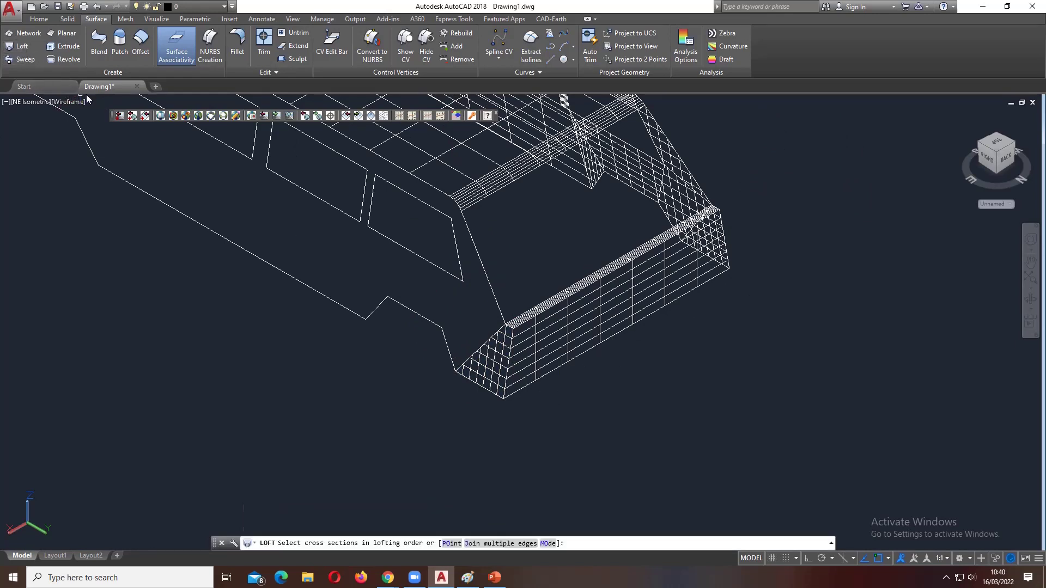
left_click(446, 344)
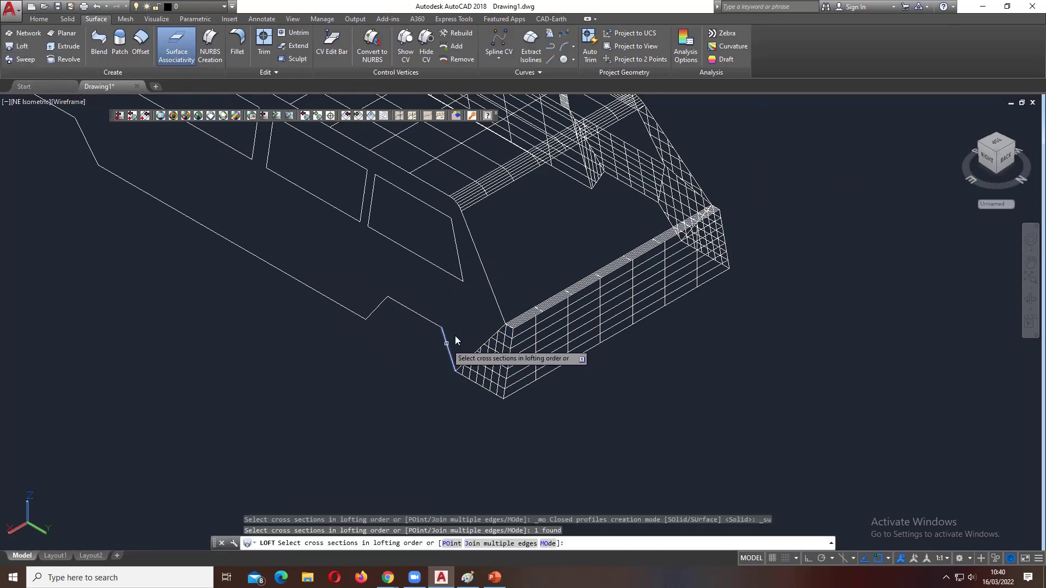
left_click(495, 299)
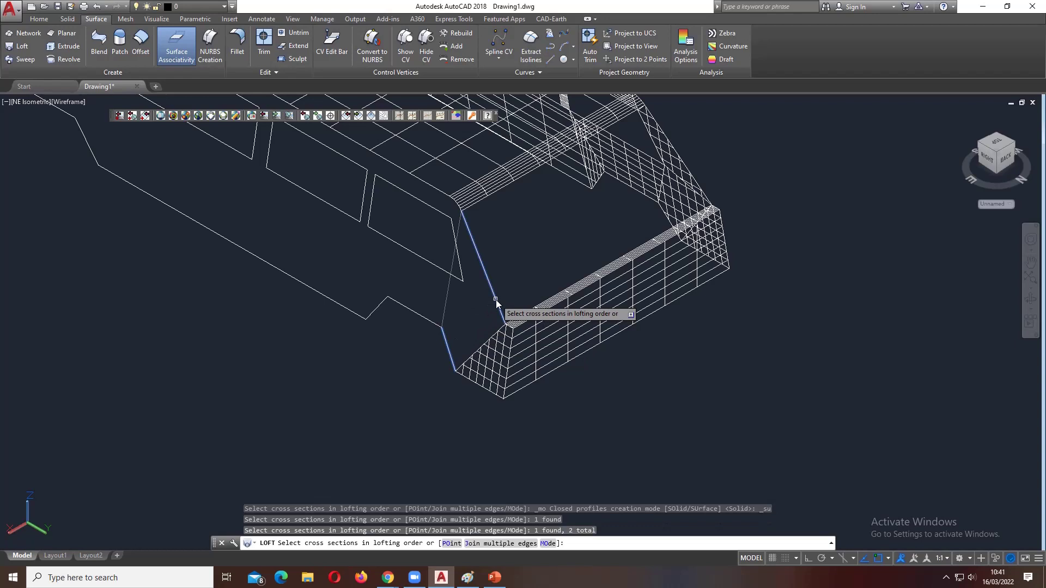
key("Return")
key("Return")
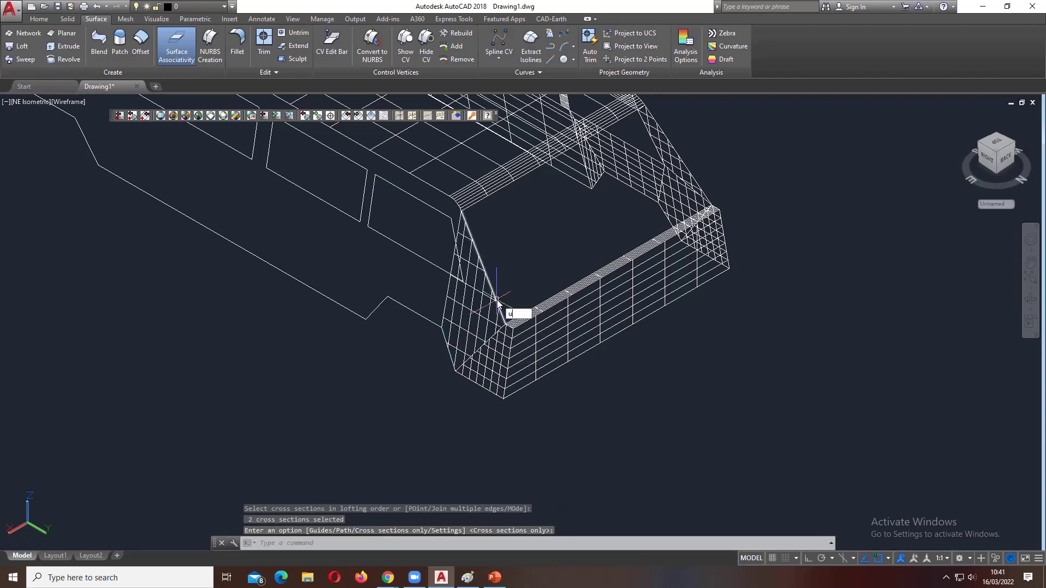
key("Return")
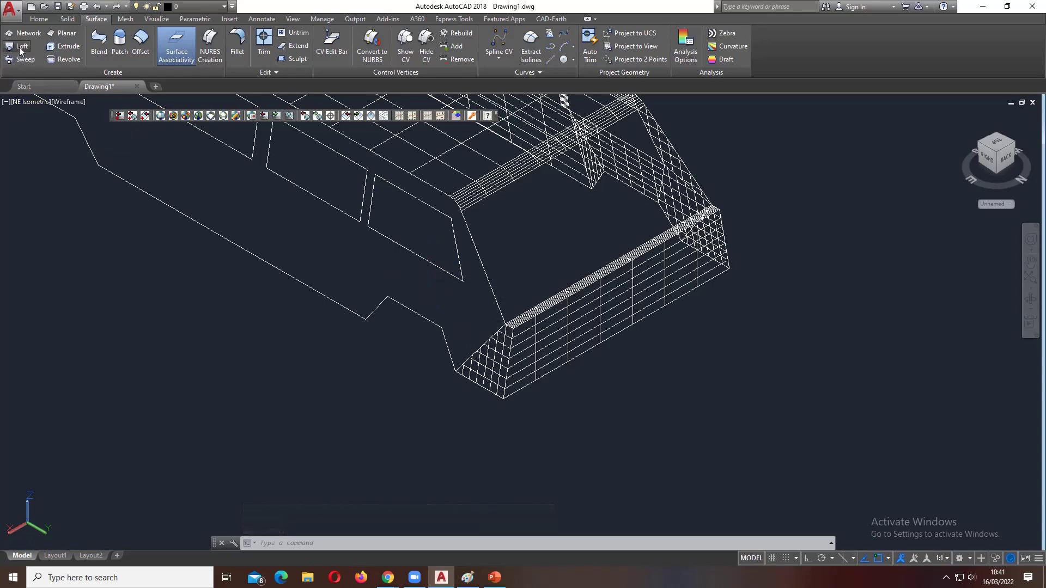
Step: Loft the side window's lower edge to the lower body edge for the panel below the window
left_click(22, 46)
left_click(432, 265)
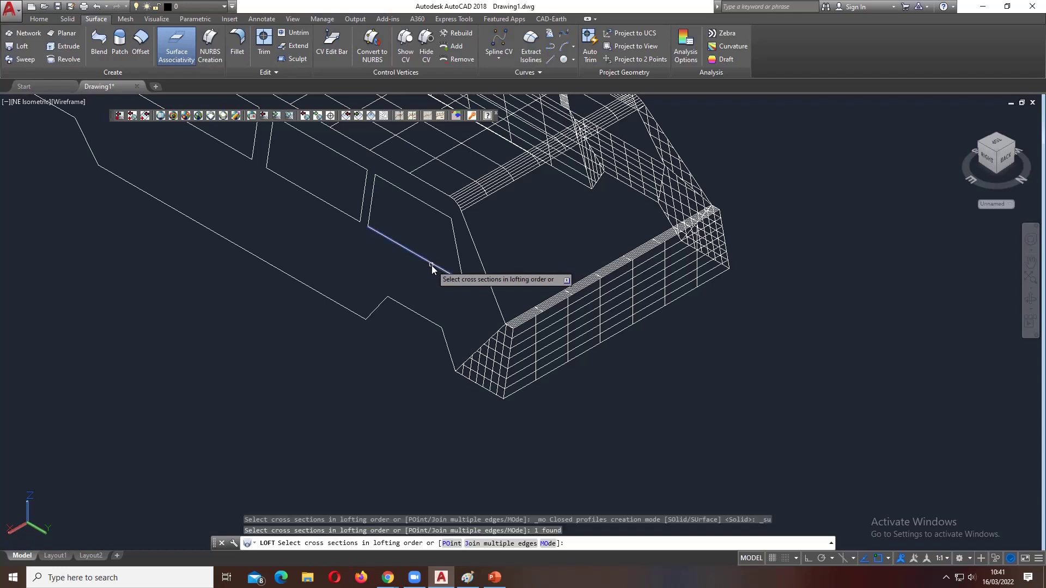
left_click(419, 315)
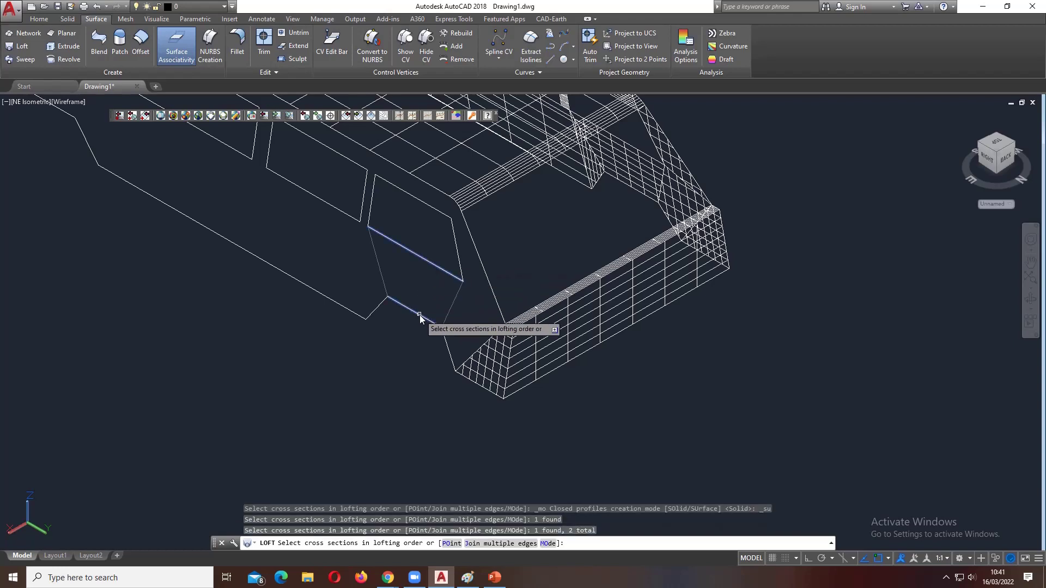
key("Return")
key("Return")
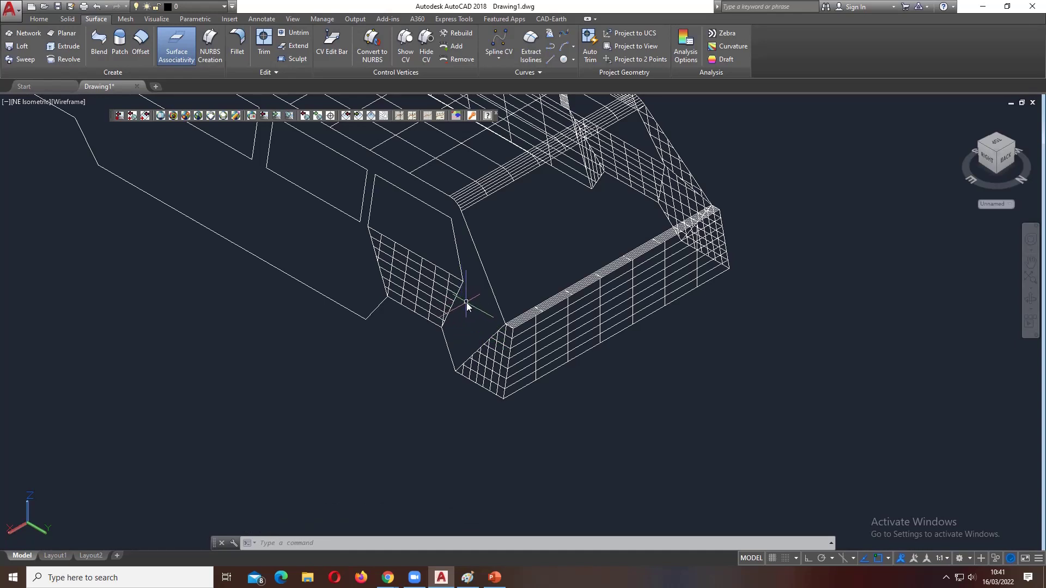
Step: Attempt a loft from the short lower corner edge, undo the wrong section, then cancel it
left_click(21, 46)
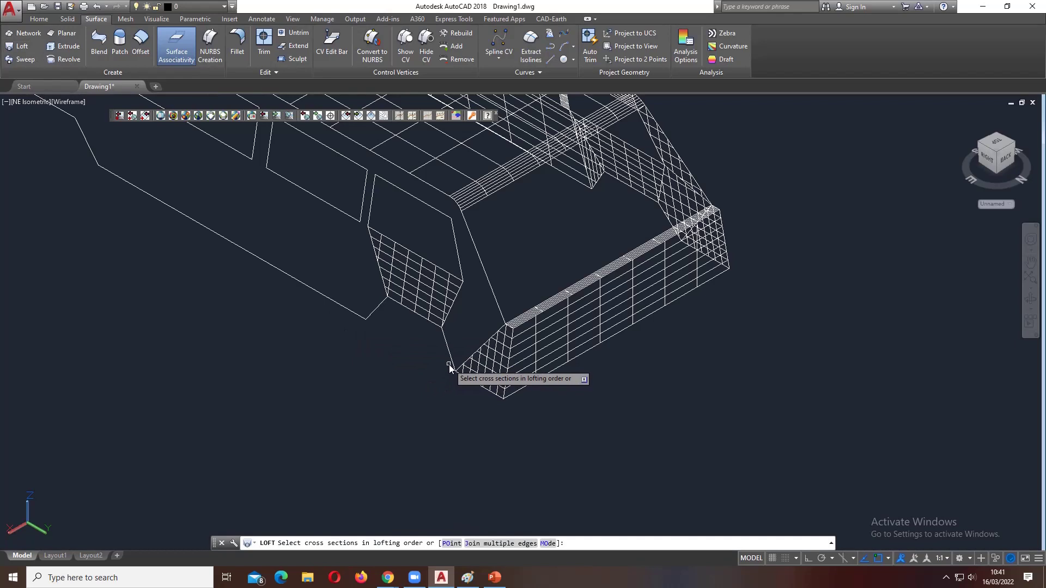
left_click(452, 364)
left_click(492, 292)
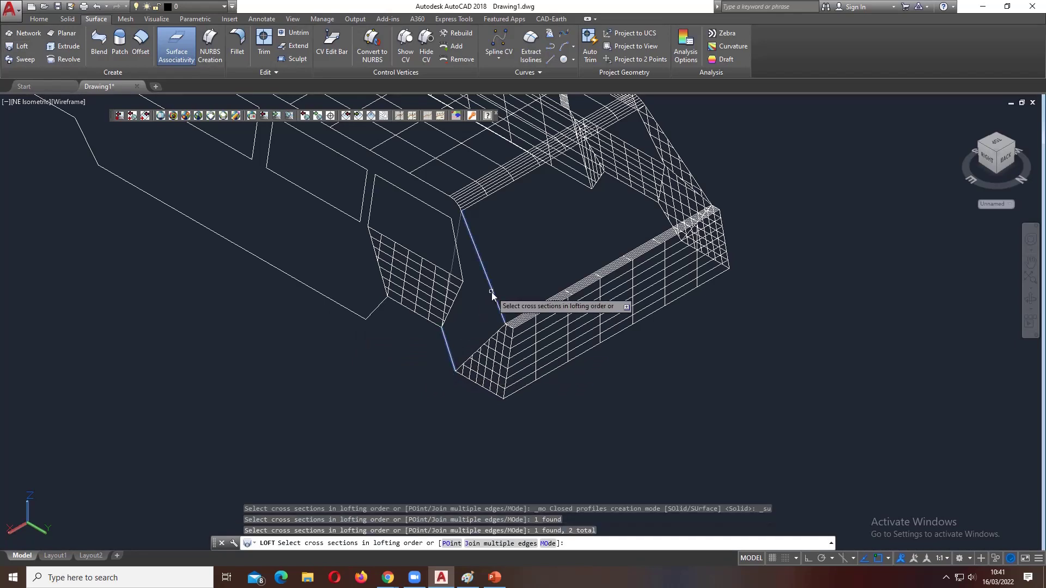
type("u")
key("Return")
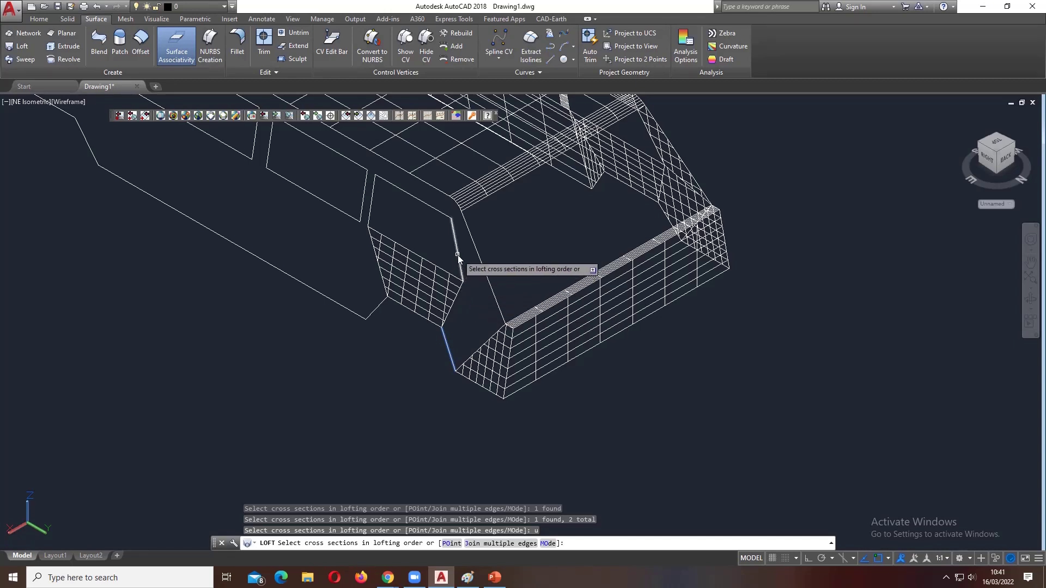
left_click(458, 255)
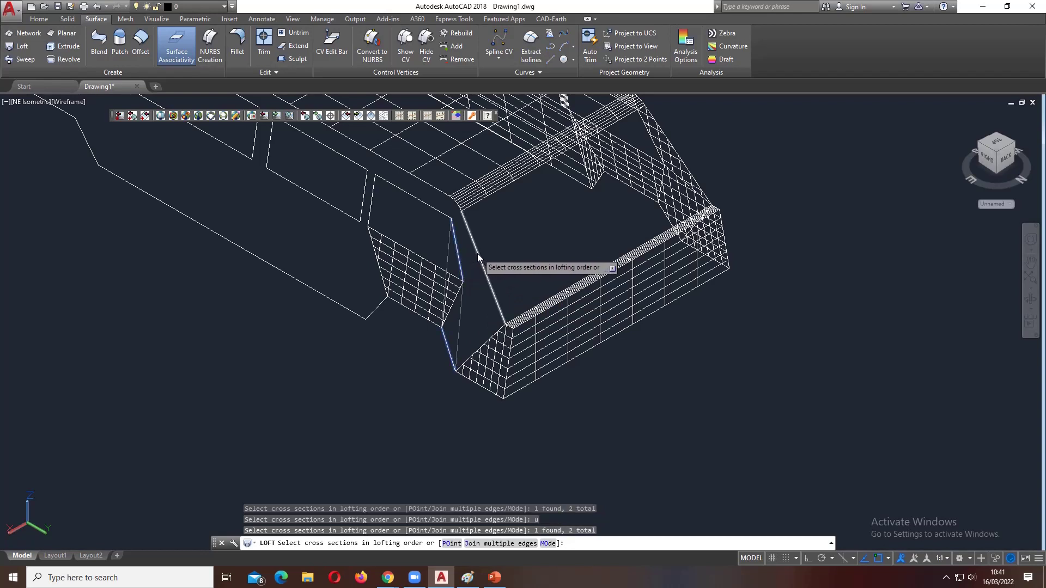
key("Escape")
Step: Loft the pillar's vertical edge to the front slanted edge for the upper corner panel
key("Return")
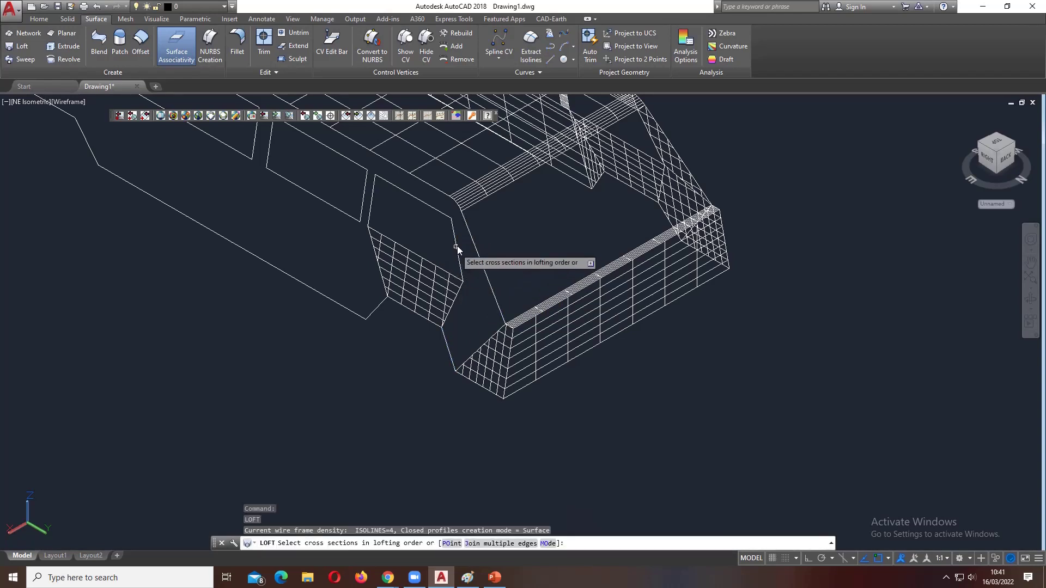
left_click(456, 247)
left_click(474, 244)
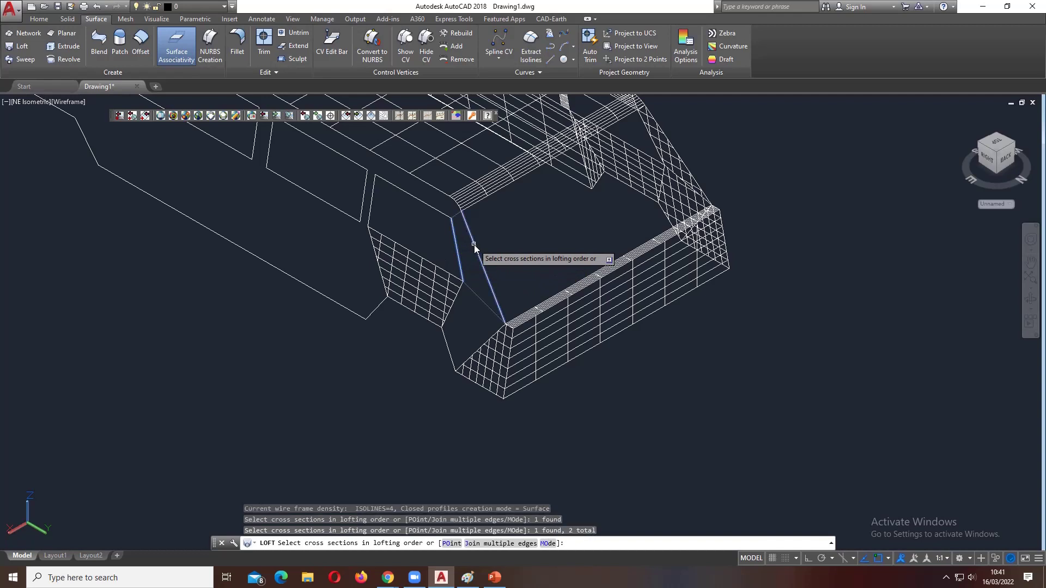
key("Return")
key("Return")
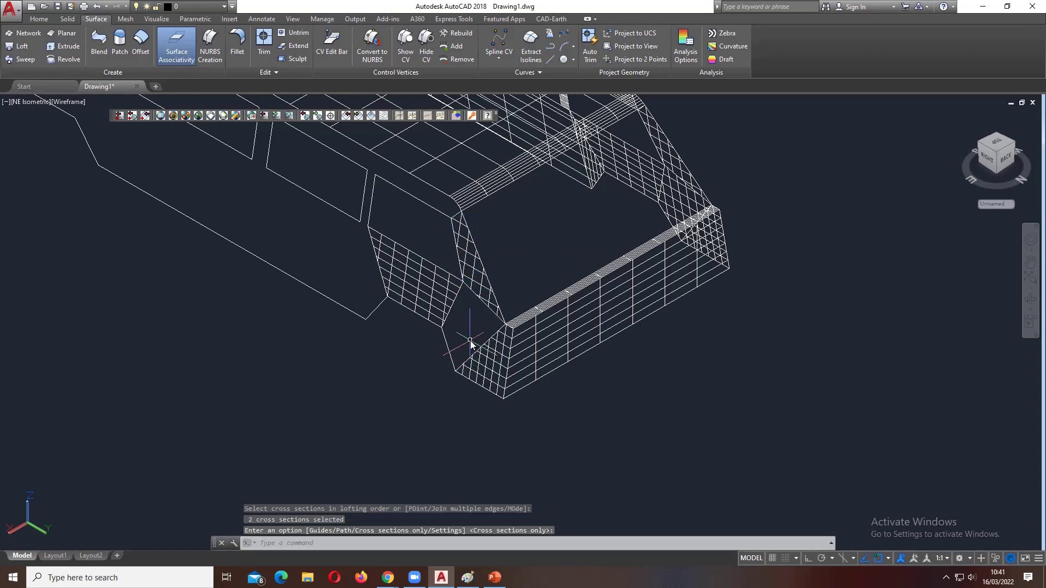
Step: Draw a line from the bumper's top corner to the upper panel's corner
type("l")
key("Return")
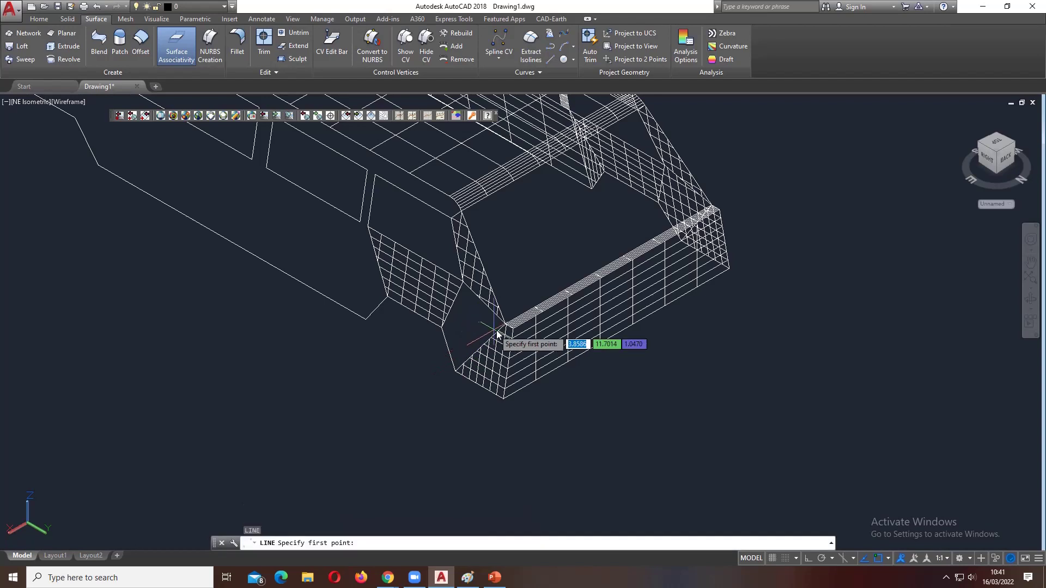
scroll(505, 326, "up", 3)
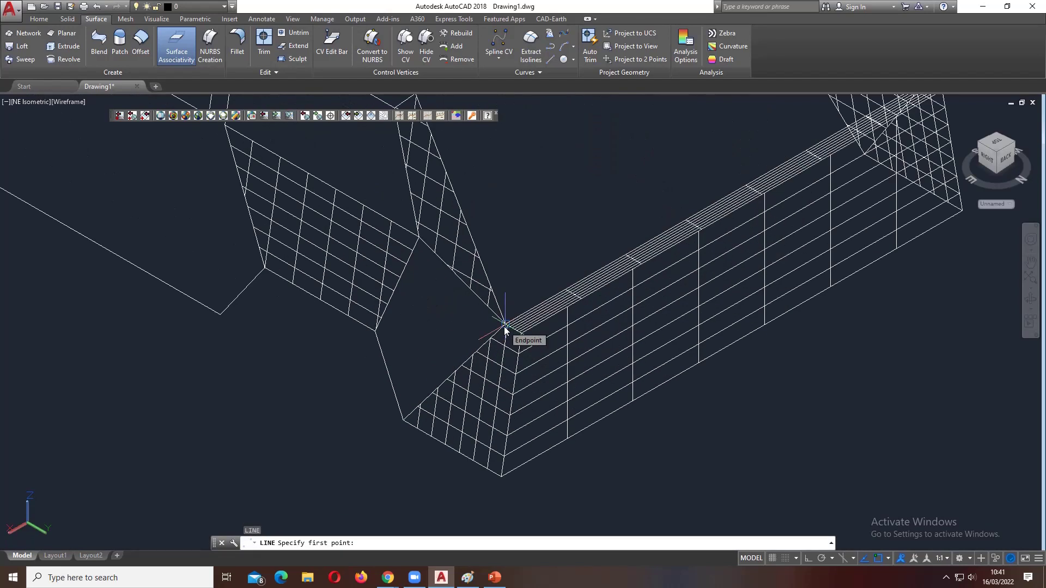
scroll(505, 326, "up", 3)
left_click(506, 325)
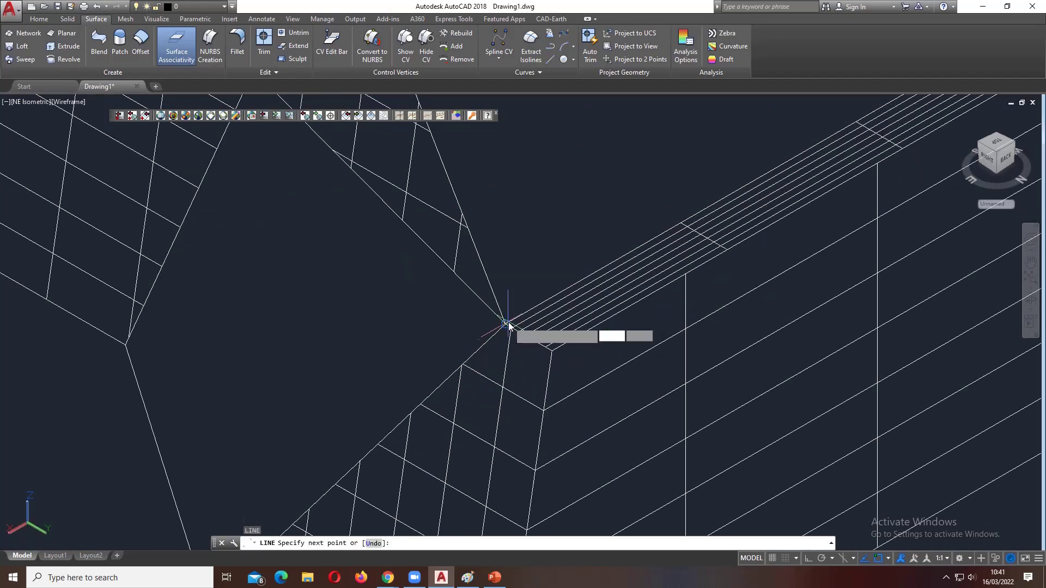
scroll(504, 325, "down", 3)
scroll(414, 223, "up", 3)
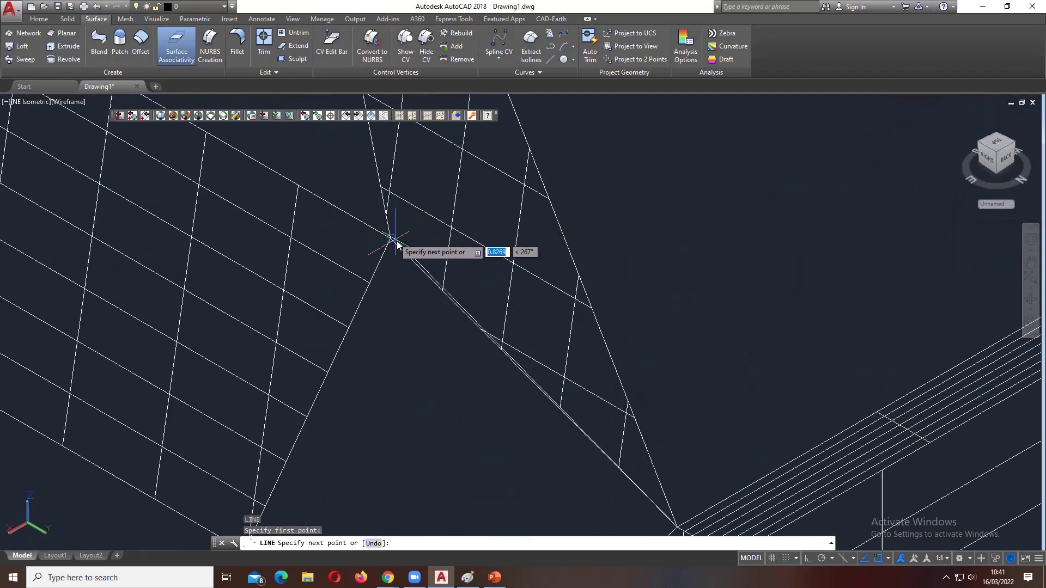
left_click(390, 238)
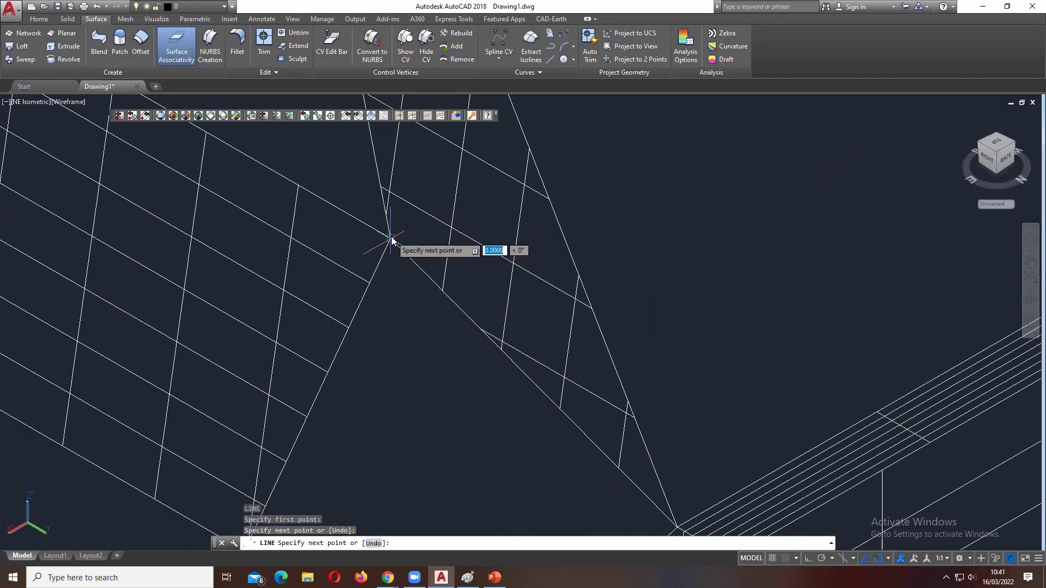
key("Return")
scroll(418, 294, "down", 3)
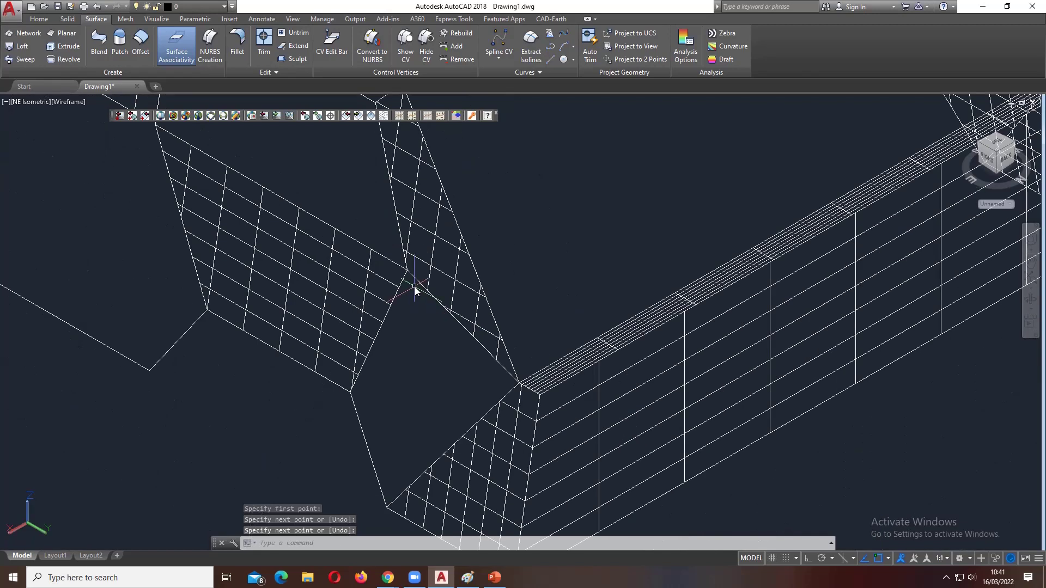
Step: Loft the lower corner edge to the new line to close the corner gap
left_click(21, 48)
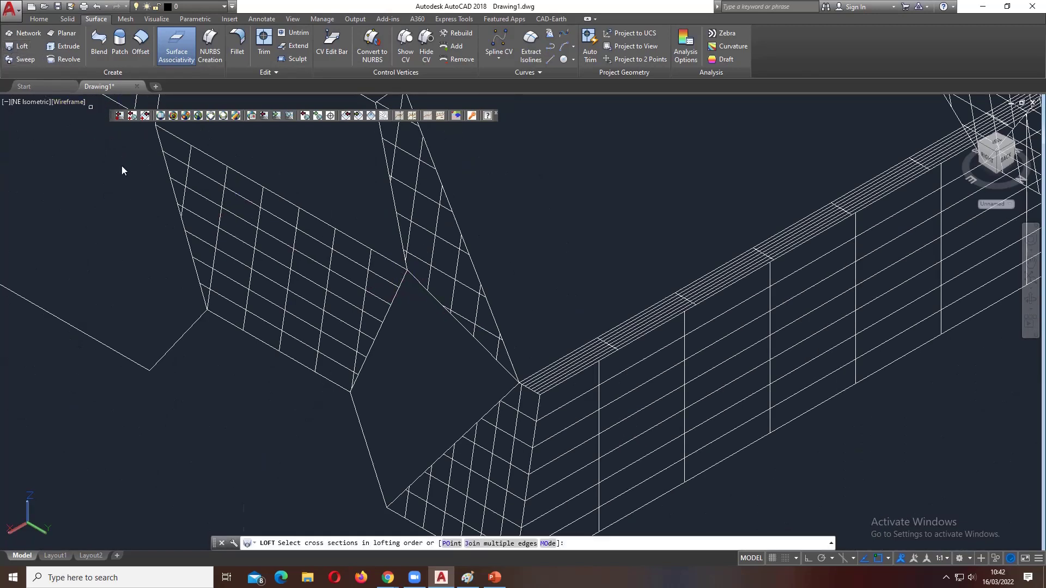
left_click(359, 430)
left_click(471, 333)
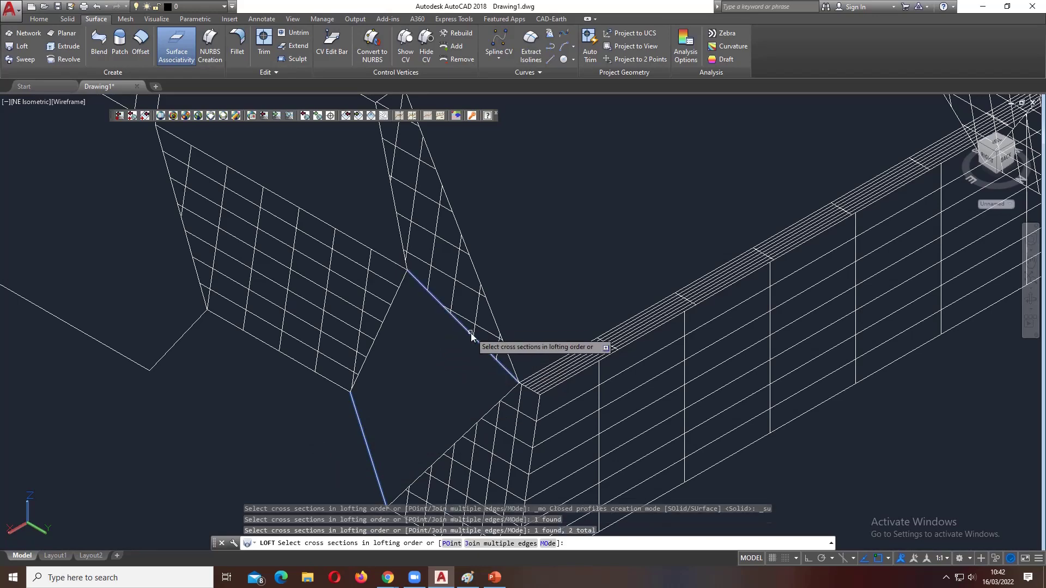
key("Return")
scroll(482, 328, "down", 5)
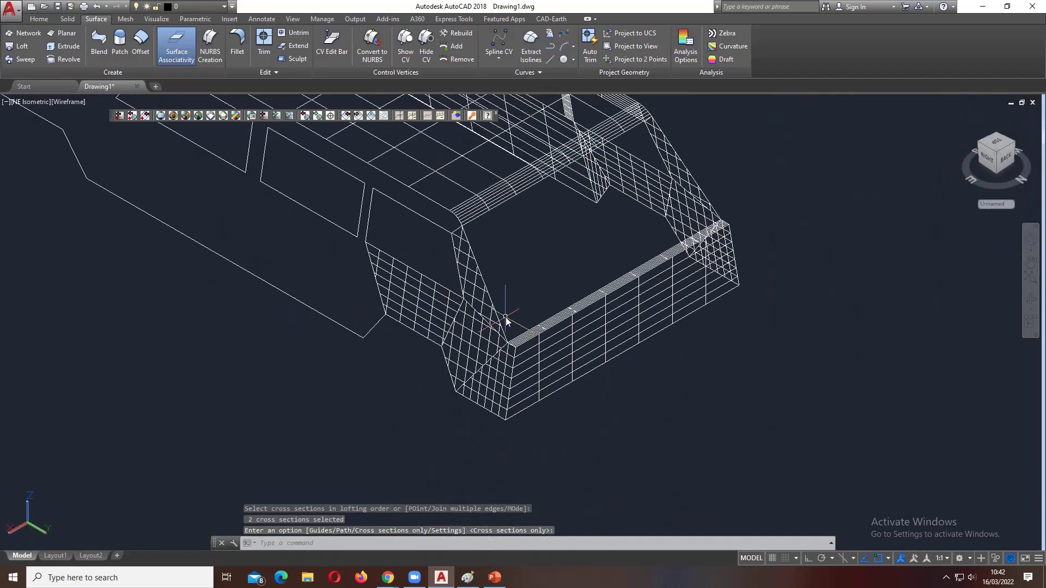
scroll(475, 323, "down", 2)
scroll(357, 246, "up", 3)
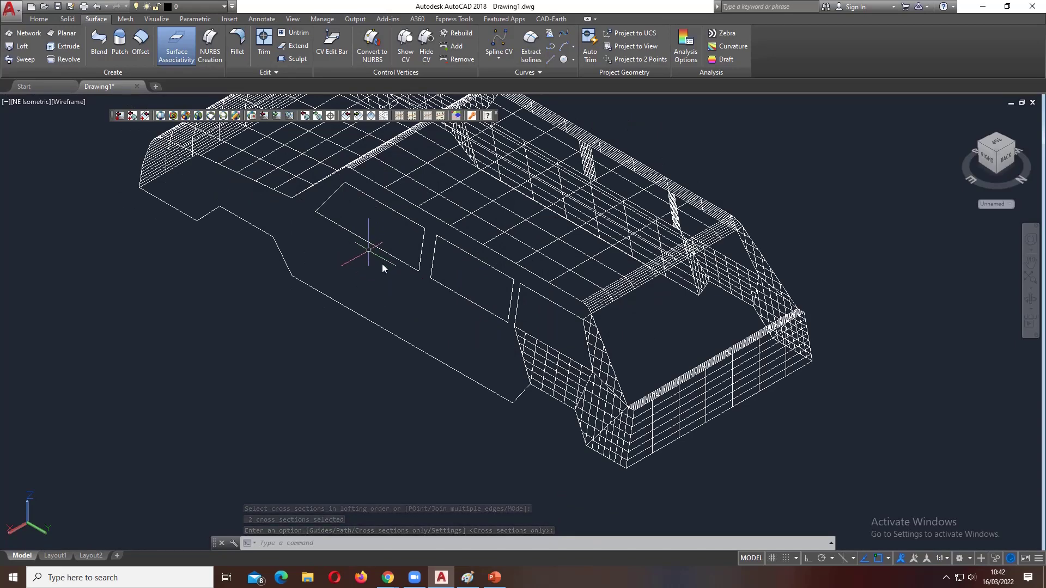
Step: Draw a line from a body corner endpoint along the car's upper side
scroll(400, 283, "up", 2)
scroll(400, 282, "down", 1)
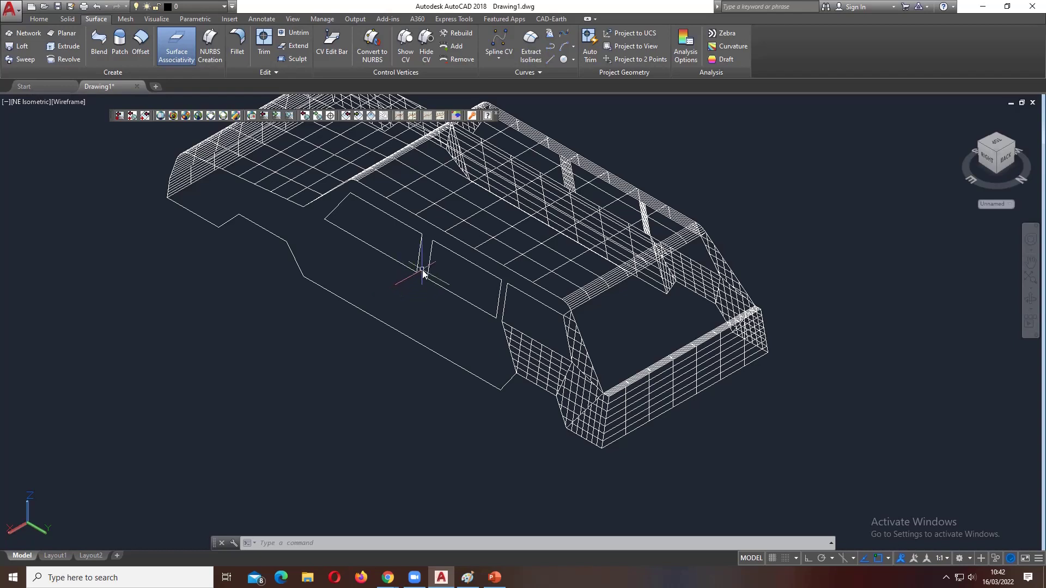
scroll(520, 290, "up", 2)
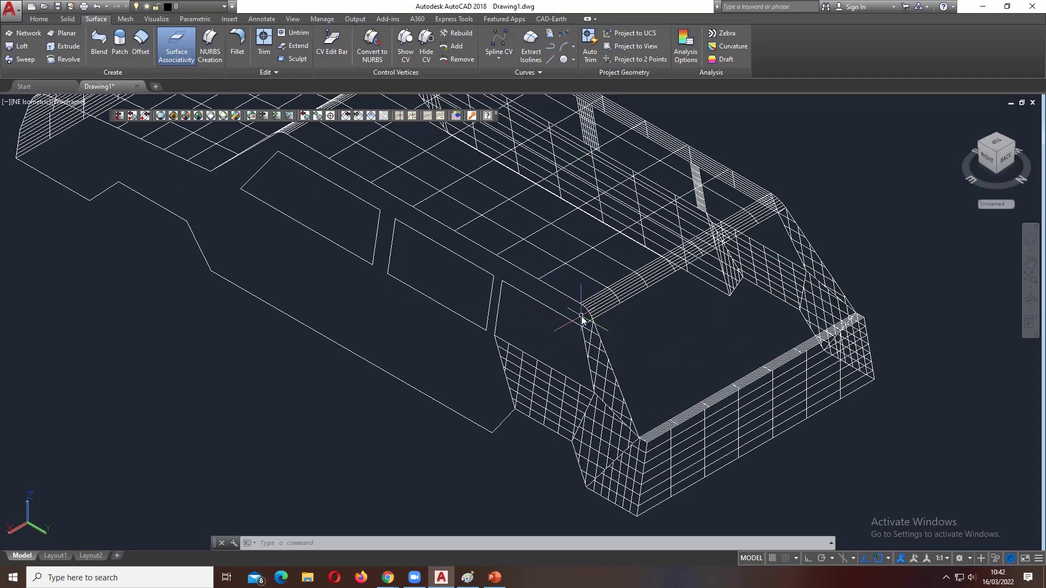
scroll(581, 320, "up", 2)
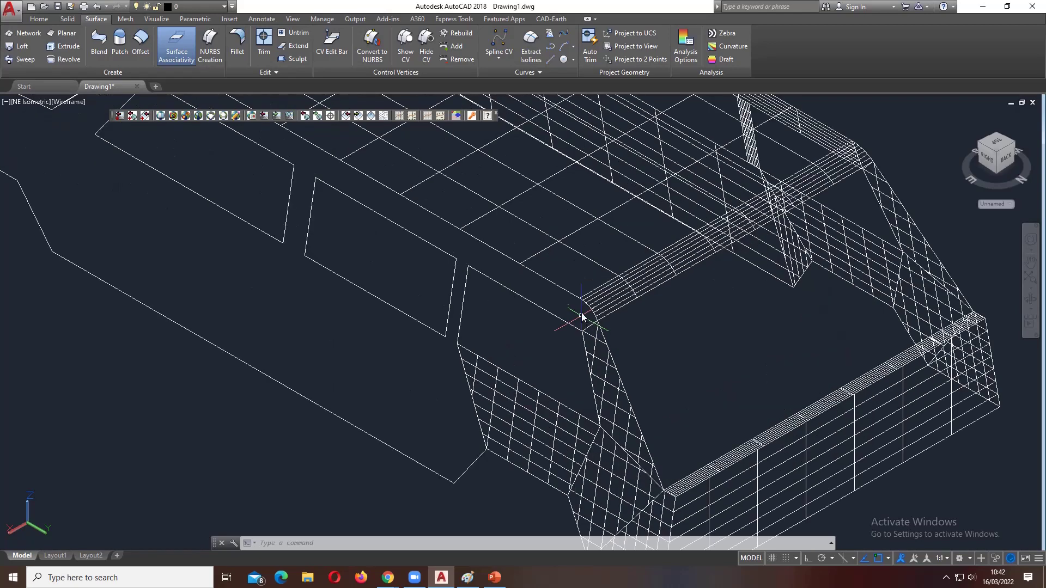
scroll(584, 303, "down", 5)
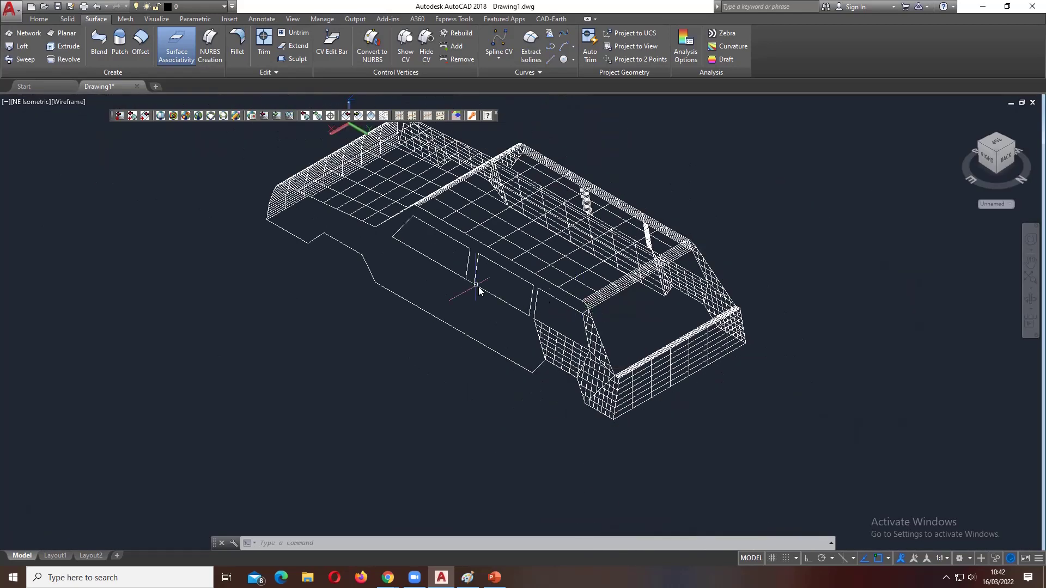
scroll(419, 210, "up", 2)
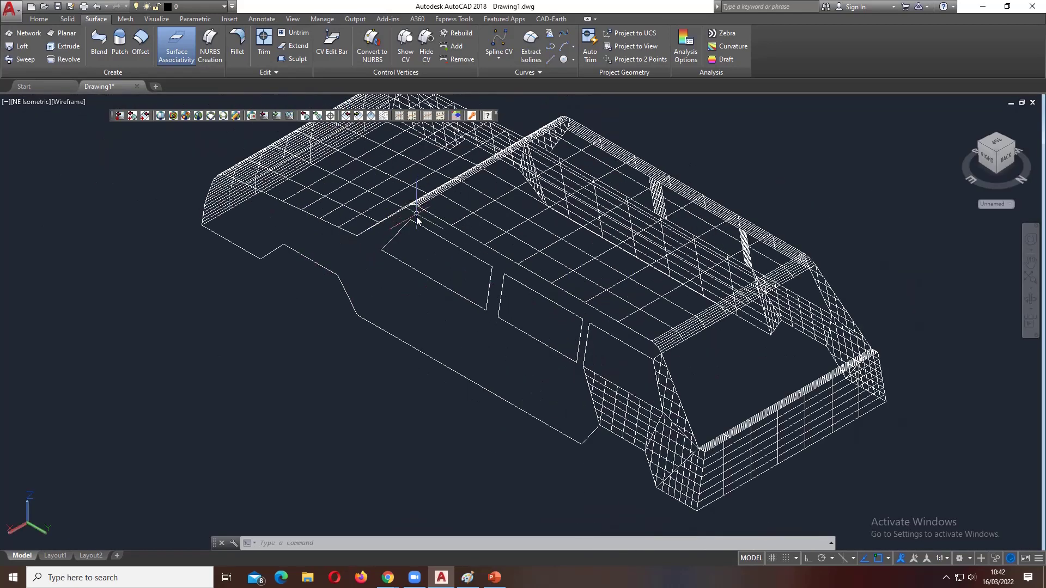
type("l")
key("Return")
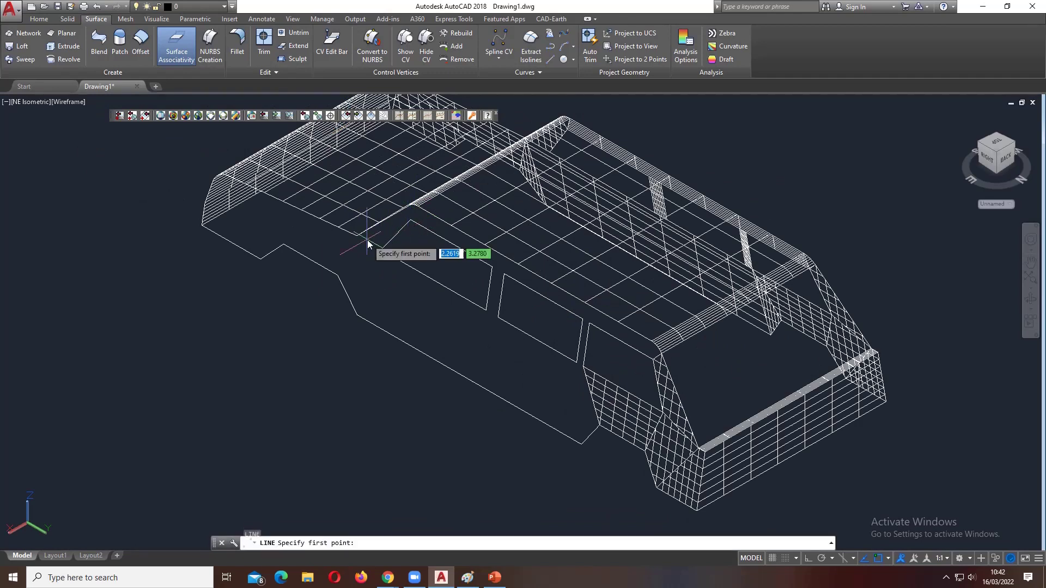
left_click(411, 219)
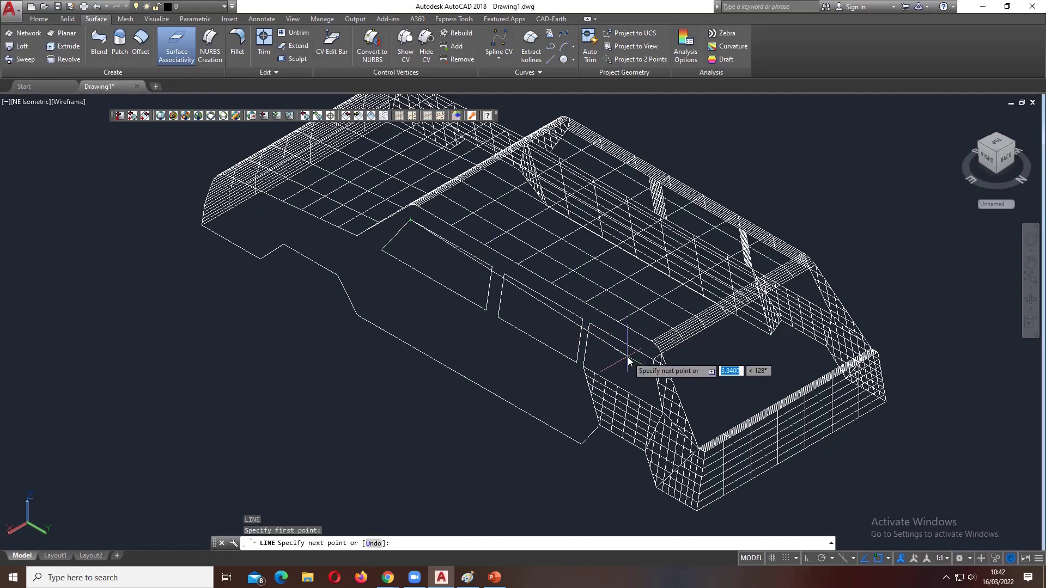
scroll(627, 357, "up", 3)
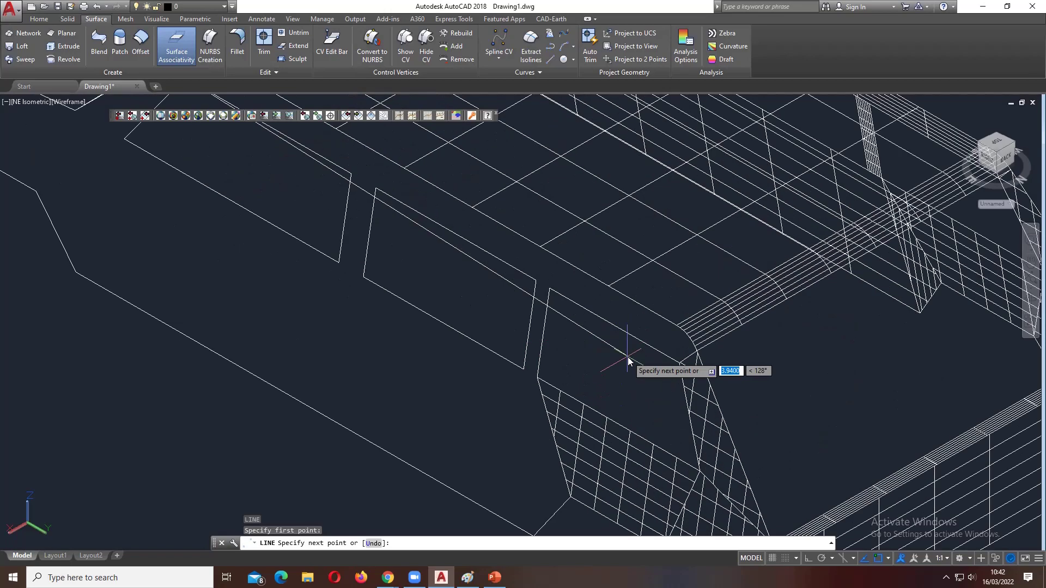
left_click(679, 364)
key("Return")
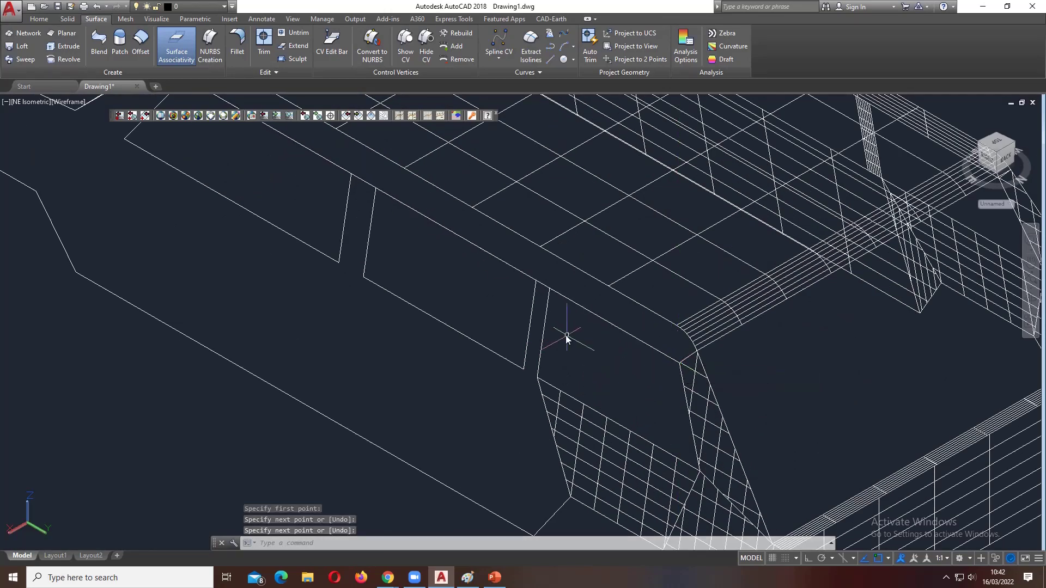
scroll(509, 325, "down", 3)
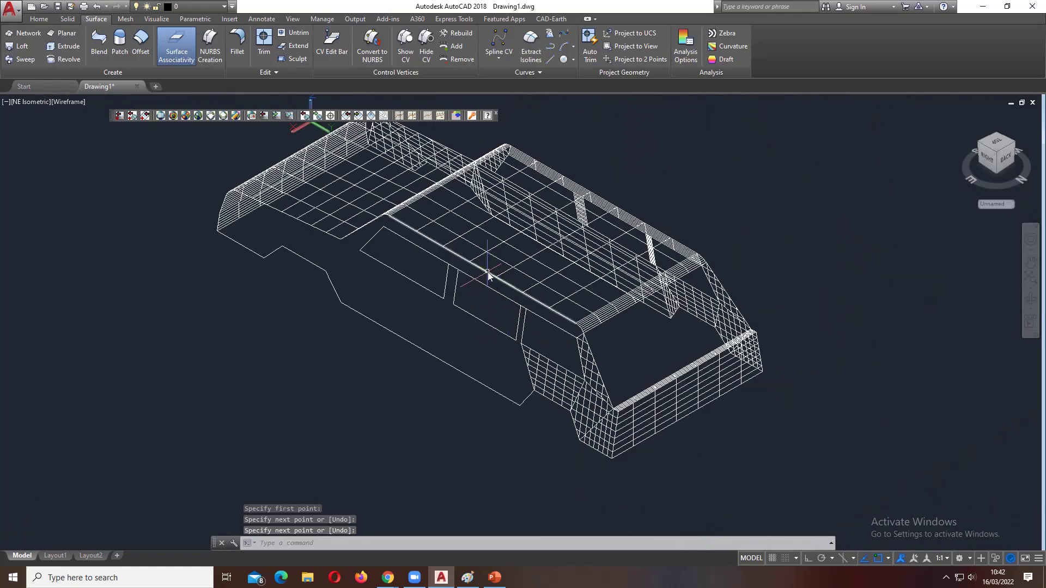
left_click(487, 273)
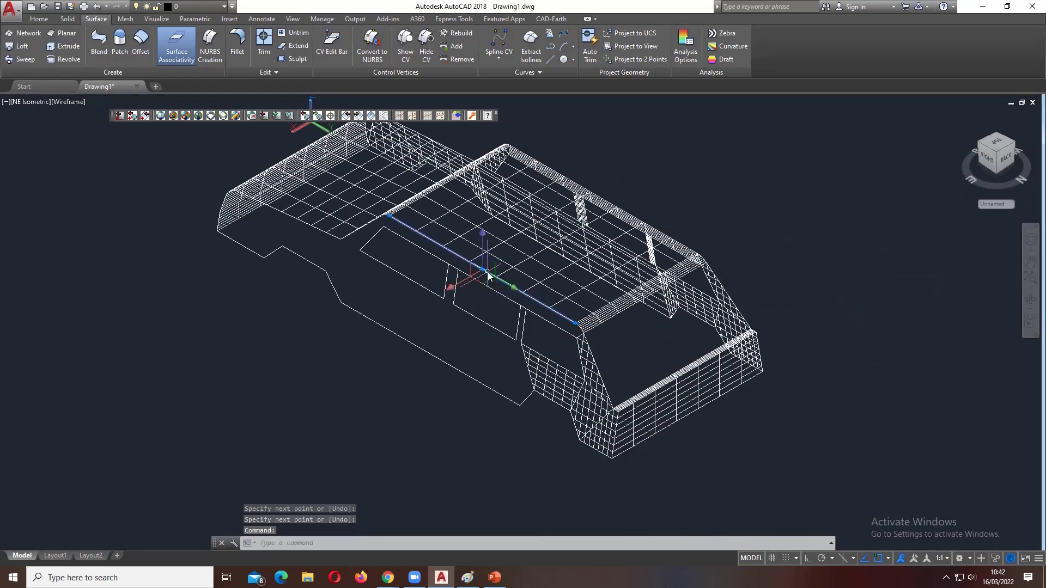
key("Escape")
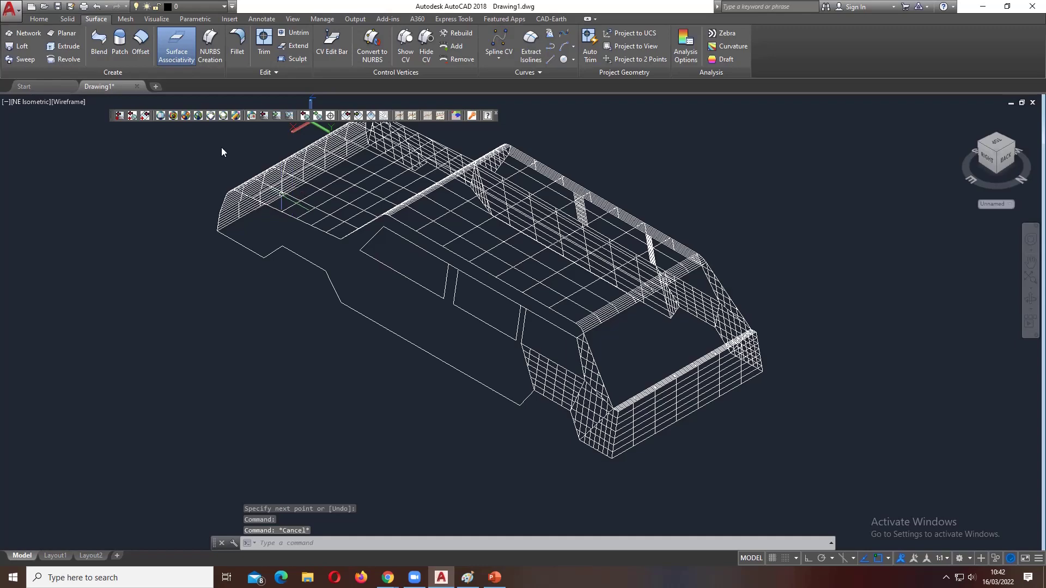
Step: Loft the roof side edge to the line below it to form the upper side strip
left_click(27, 46)
scroll(430, 257, "up", 2)
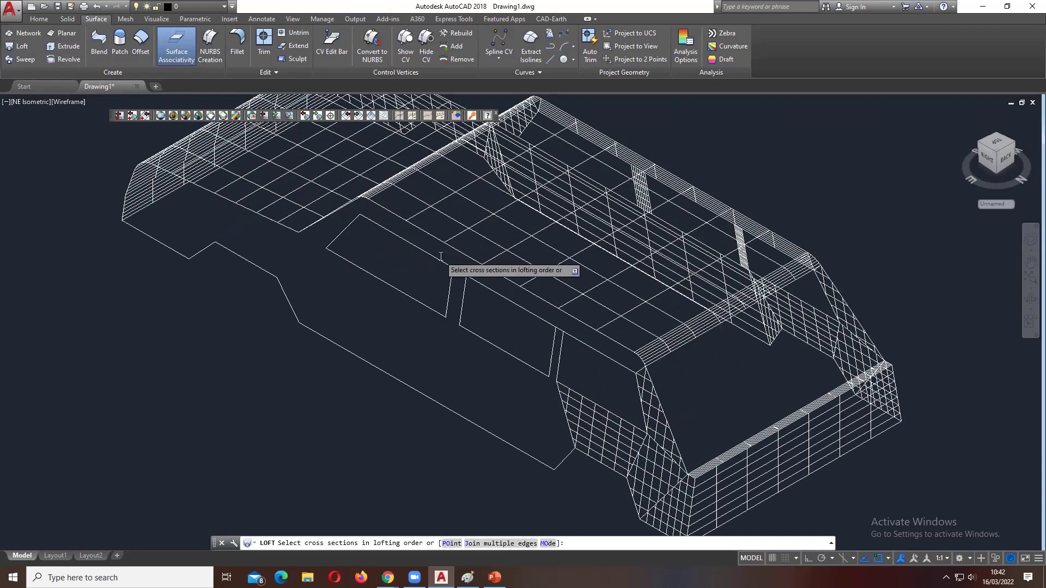
scroll(429, 253, "up", 3)
left_click(428, 253)
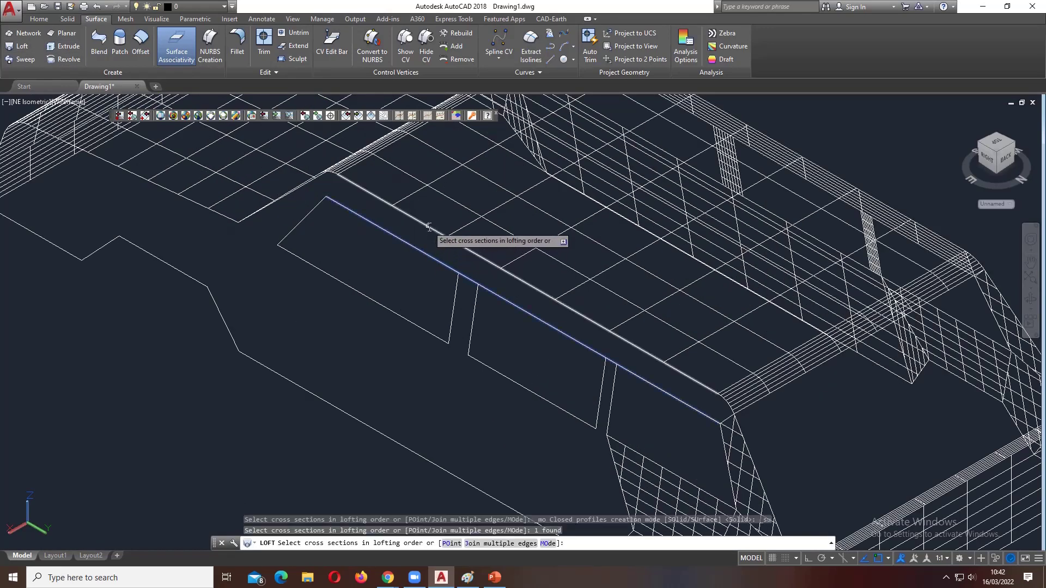
left_click(428, 227)
key("Return")
key("Return")
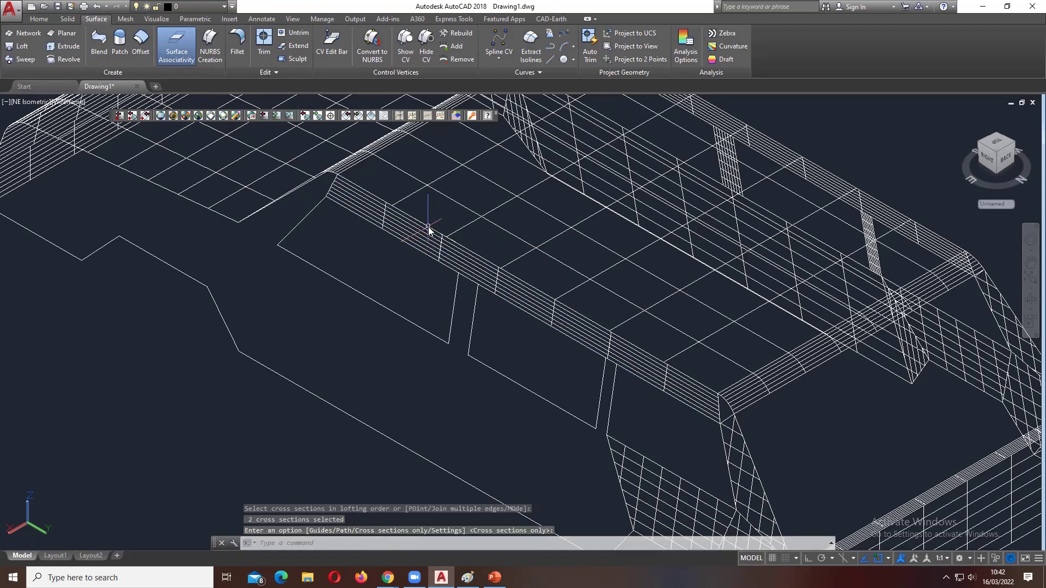
scroll(428, 229, "down", 1)
scroll(424, 229, "down", 1)
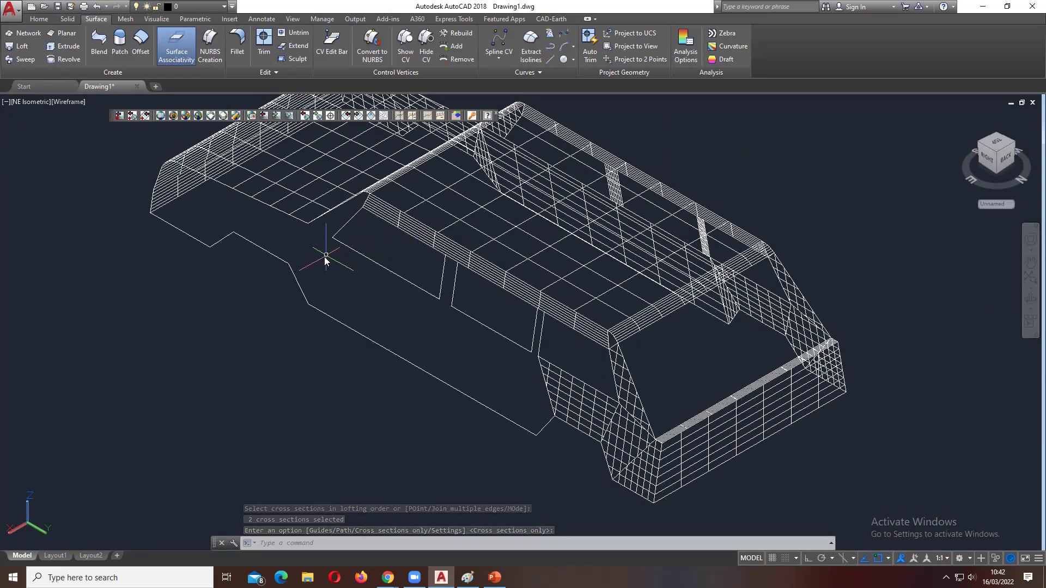
scroll(320, 294, "up", 1)
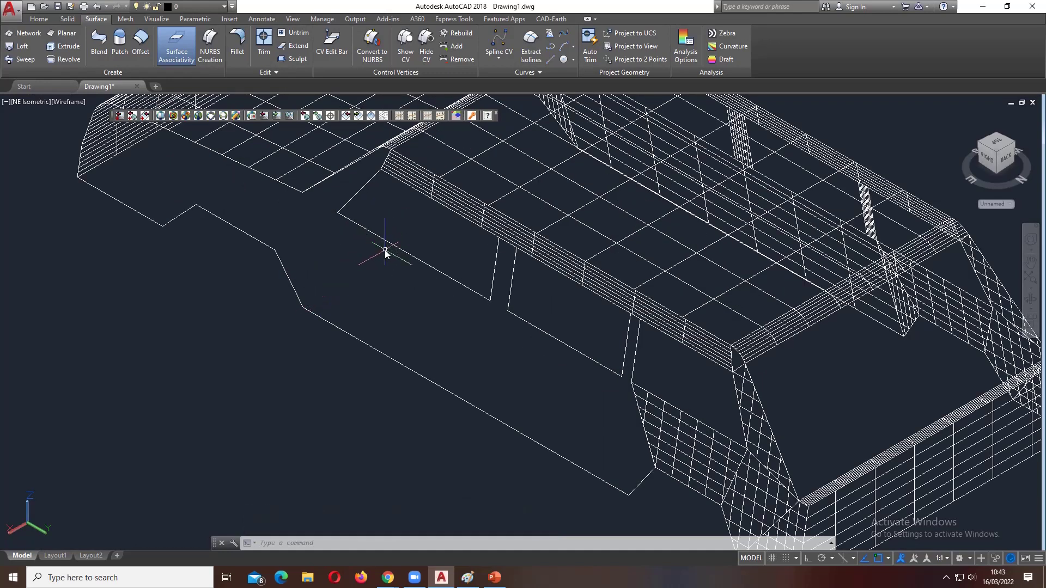
Step: Draw a guide line from the body corner at the car's front side
type("l")
key("Return")
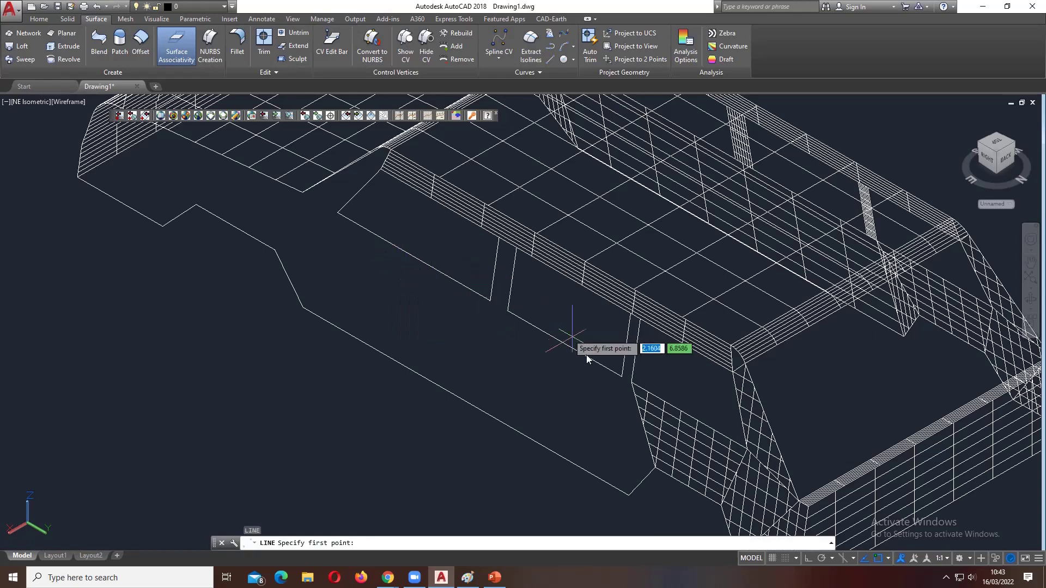
scroll(623, 379, "up", 3)
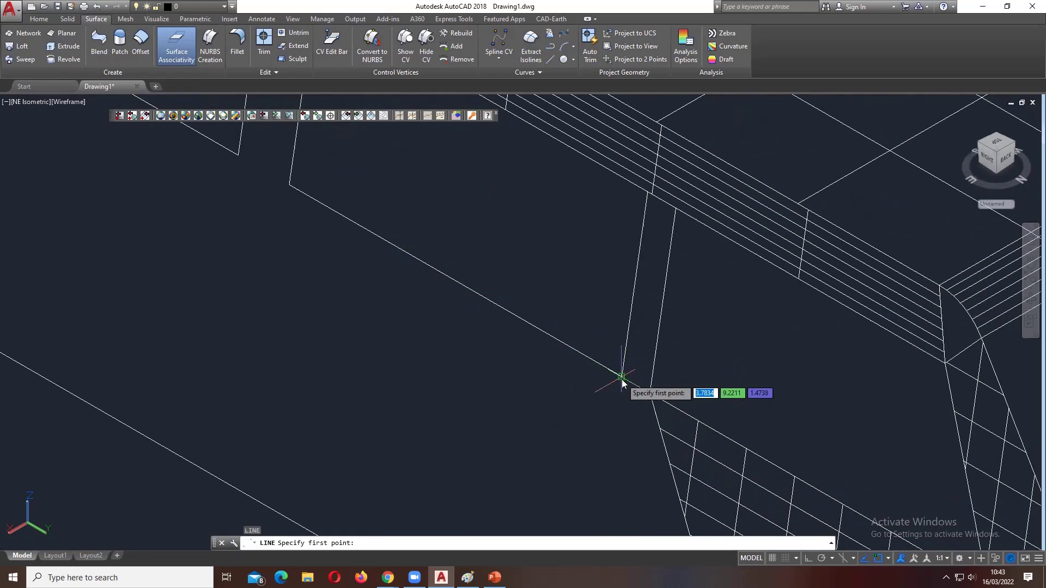
left_click(648, 396)
scroll(648, 397, "down", 2)
scroll(648, 397, "down", 3)
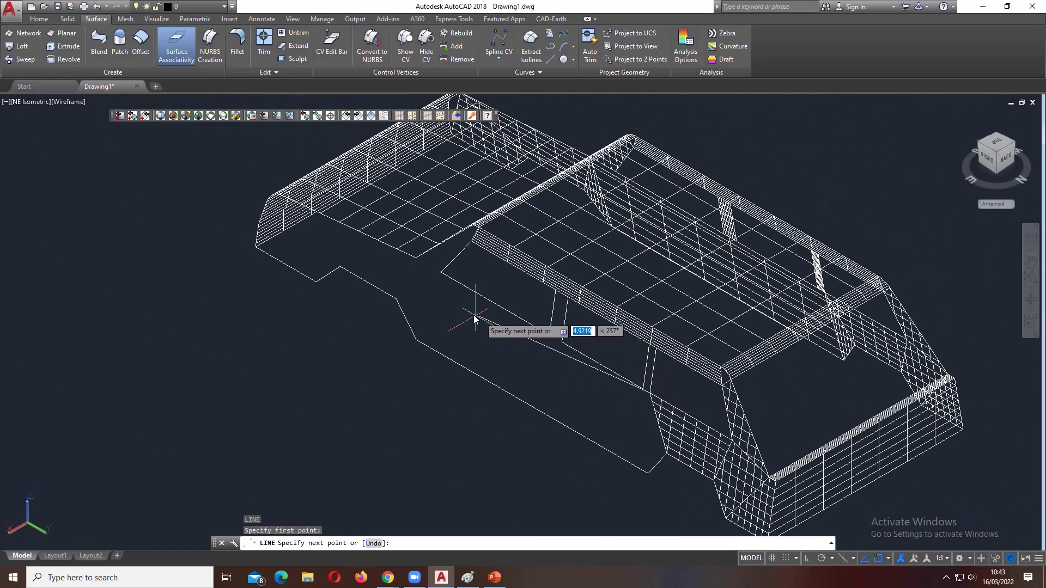
left_click(441, 273)
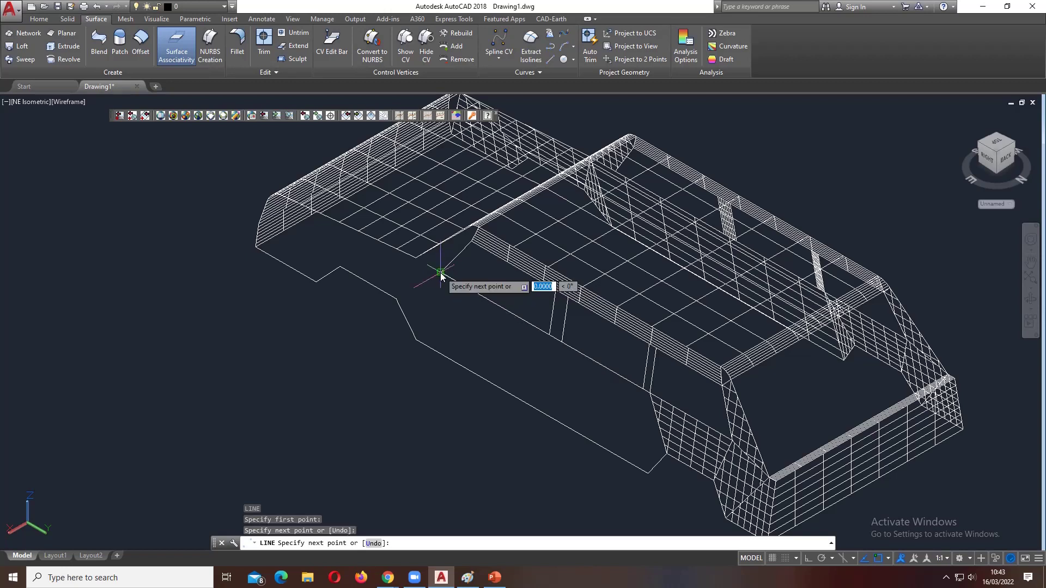
key("Return")
key("Return")
left_click(441, 273)
key("Return")
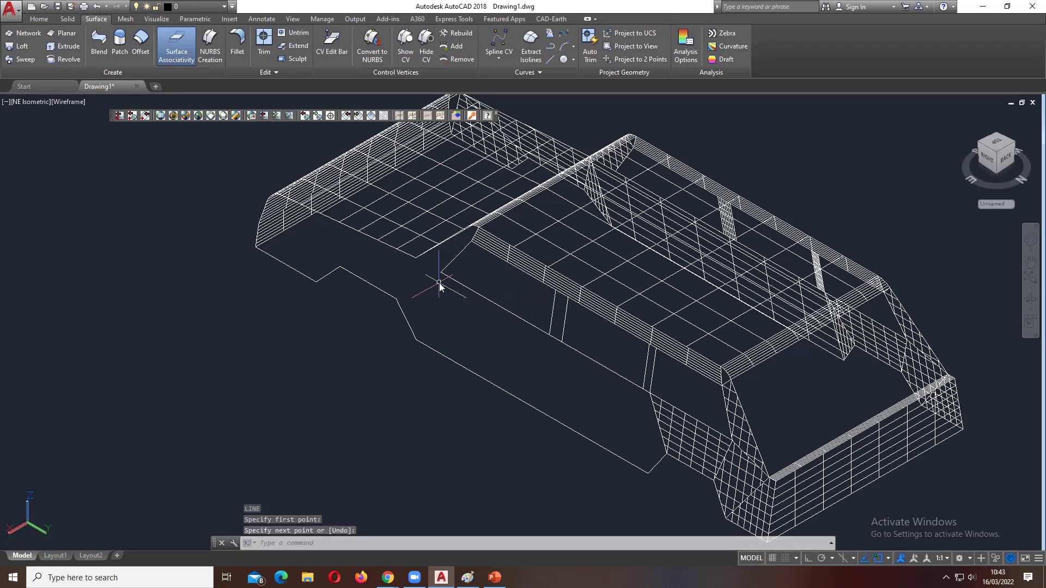
Step: Loft the upper side edge to the lower body edge for the lower side panel
left_click(24, 49)
left_click(491, 301)
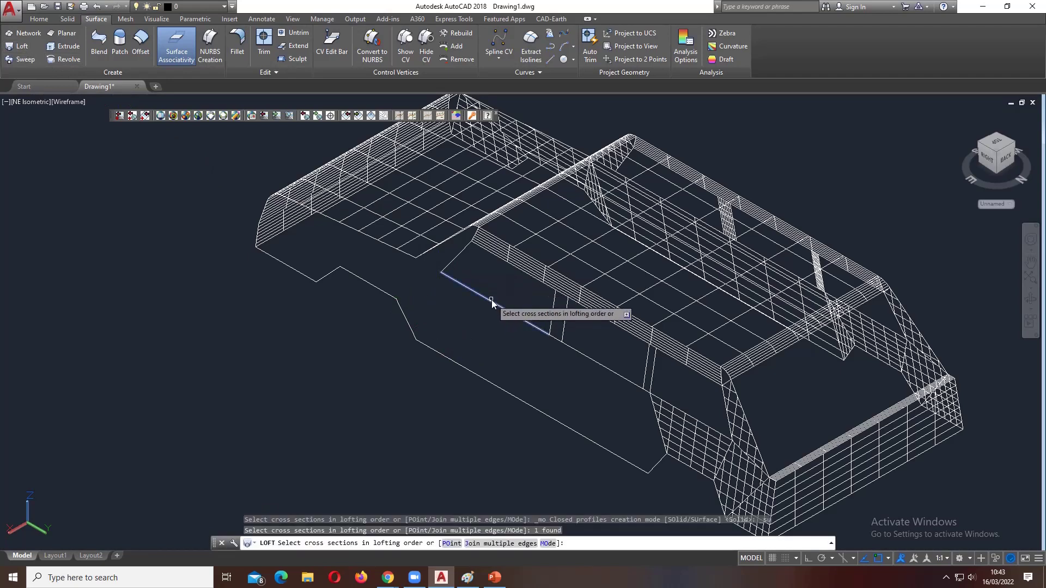
left_click(517, 397)
key("Return")
key("Return")
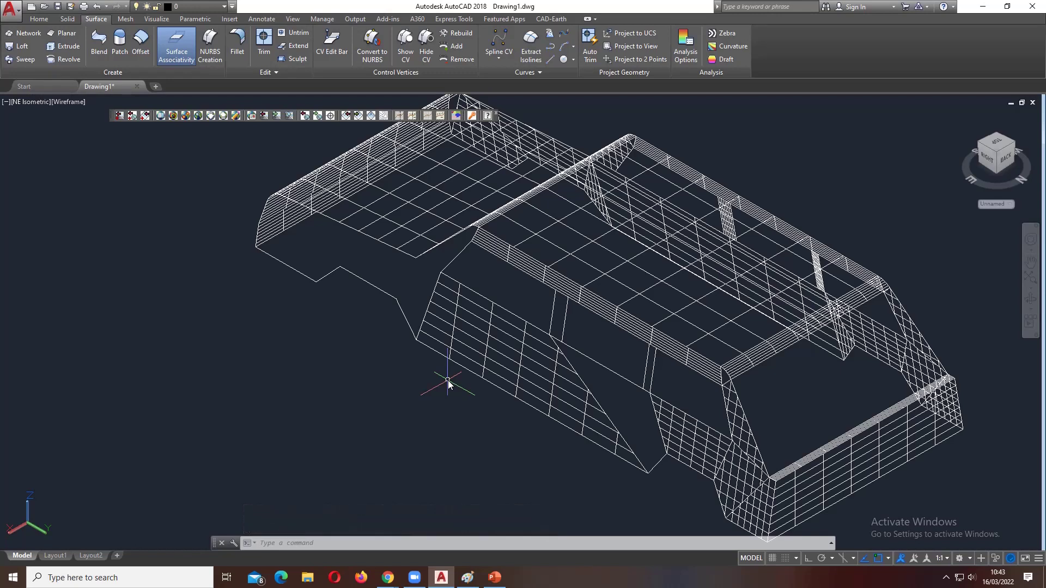
Step: Undo the lower side loft, then view NW Isometric and return to NE Isometric
type("u")
key("Return")
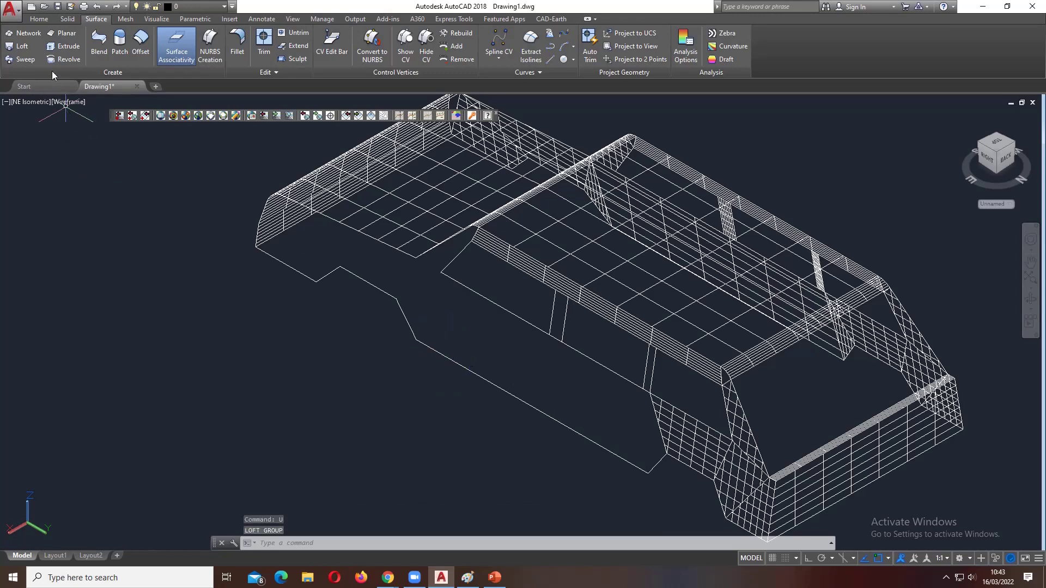
left_click(157, 19)
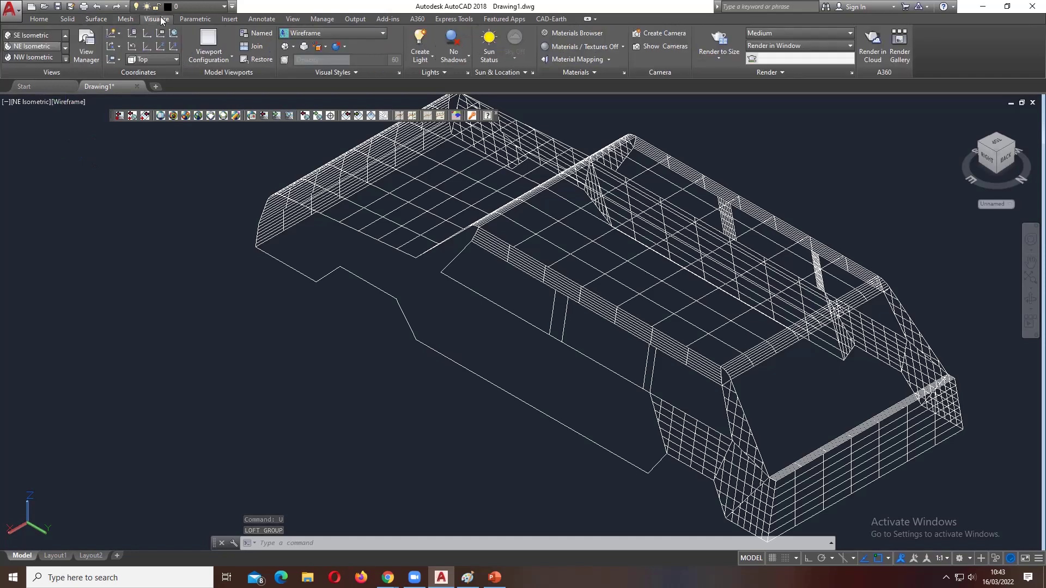
left_click(66, 60)
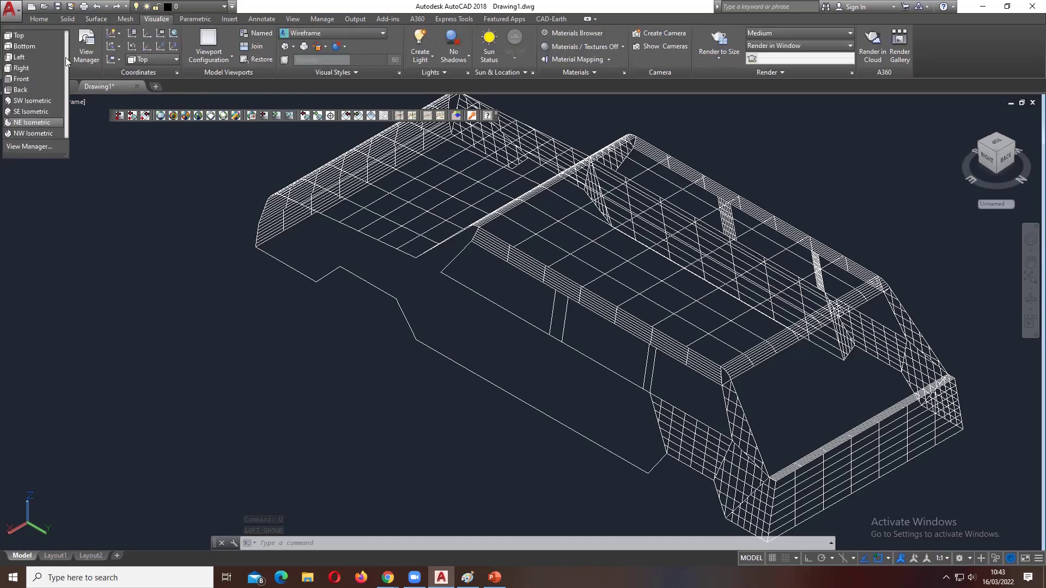
left_click(31, 132)
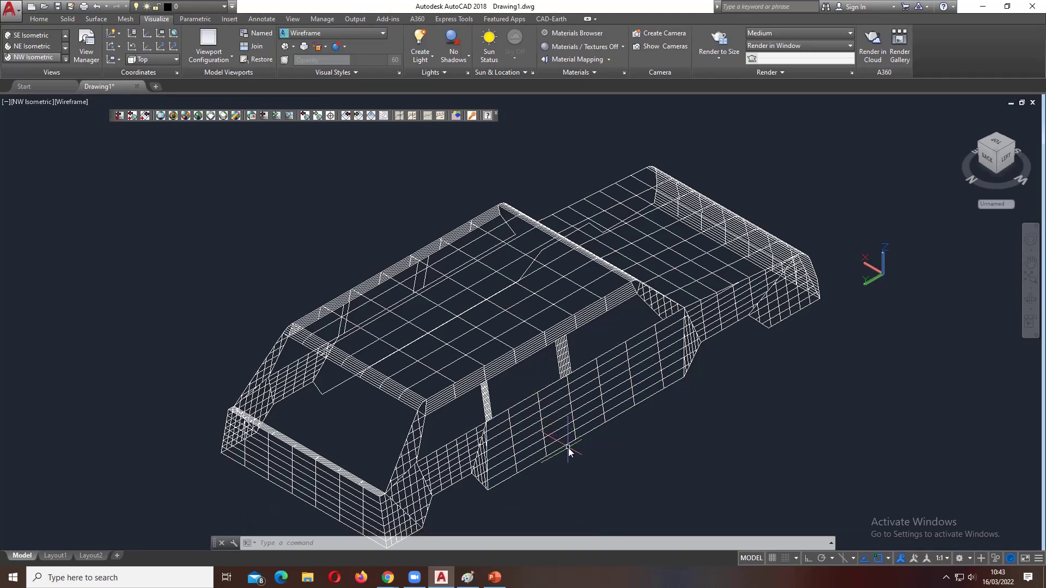
left_click(65, 60)
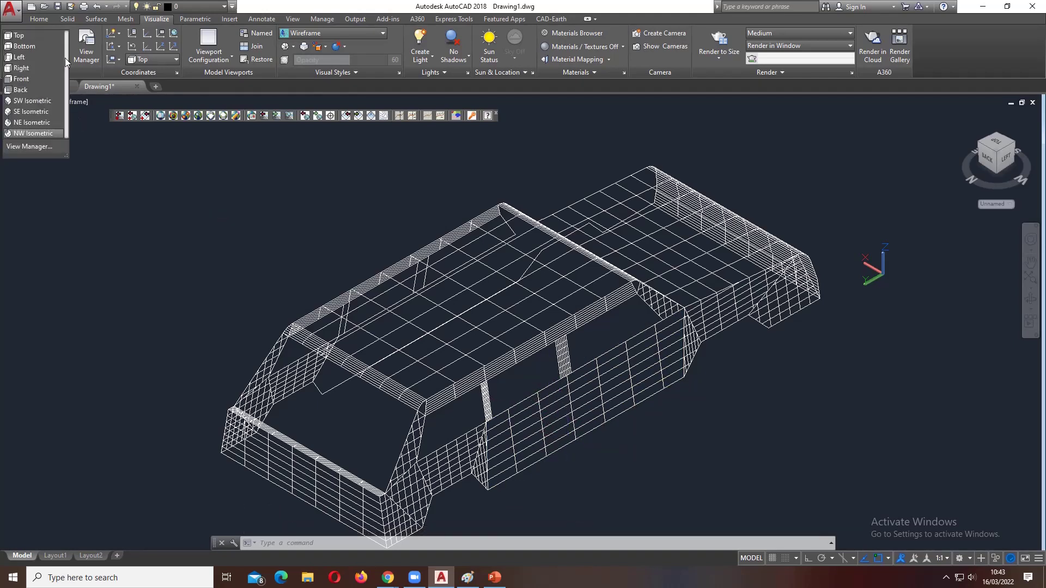
left_click(31, 121)
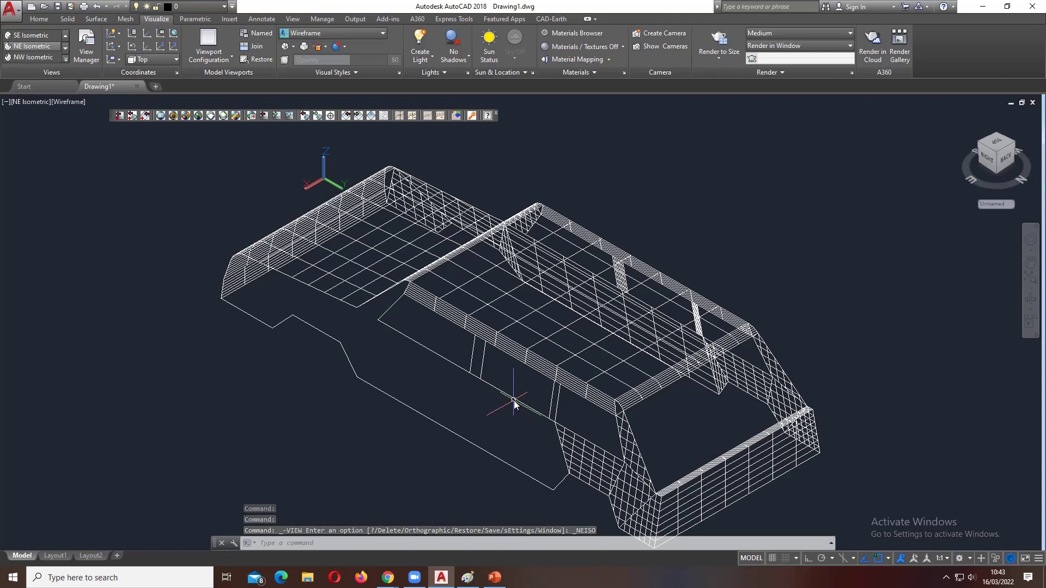
Step: Select the short and long side edges of the body, then clear the selection
left_click(515, 402)
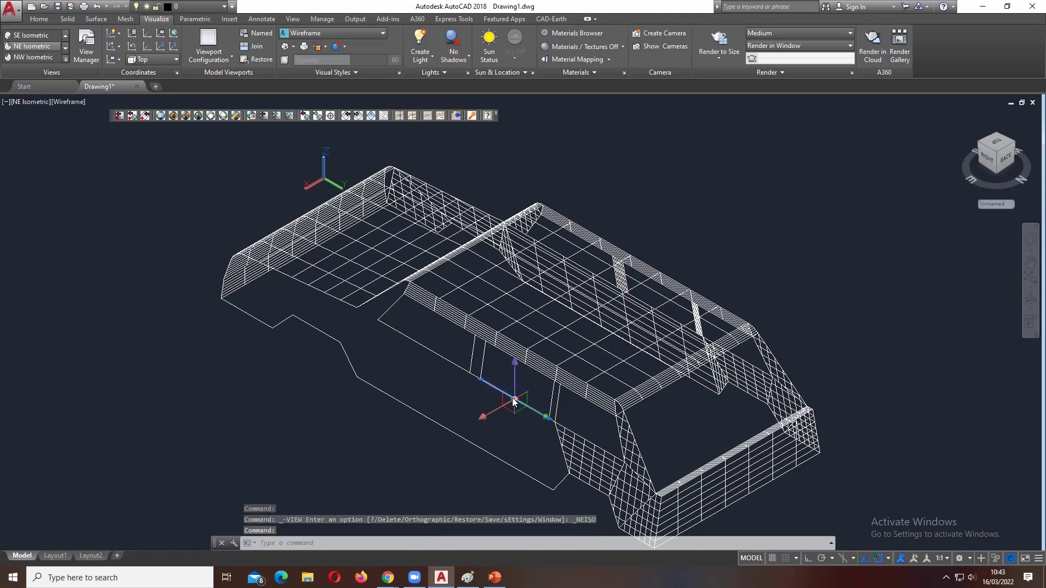
key("Escape")
left_click(443, 358)
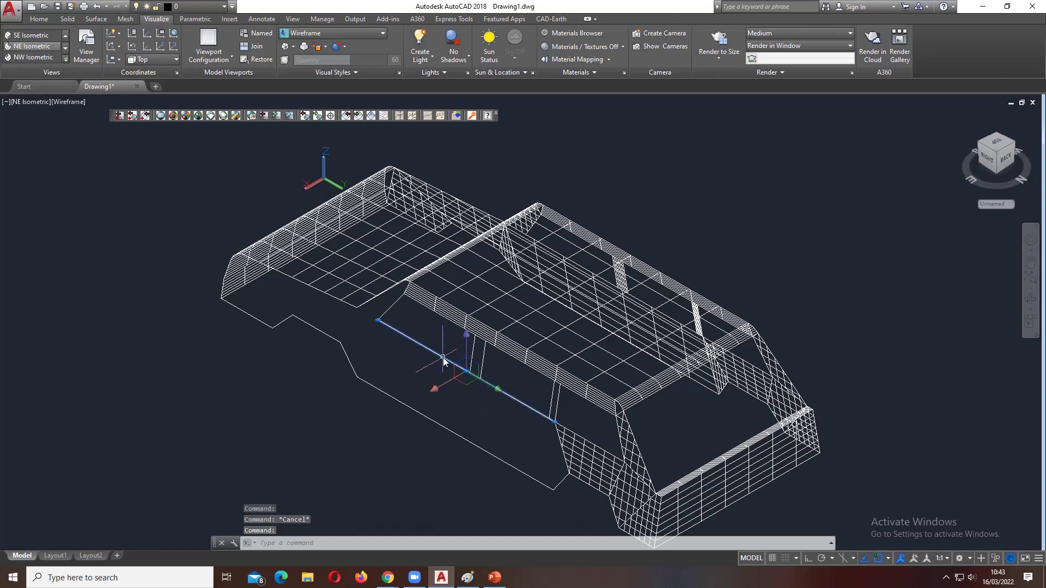
key("Escape")
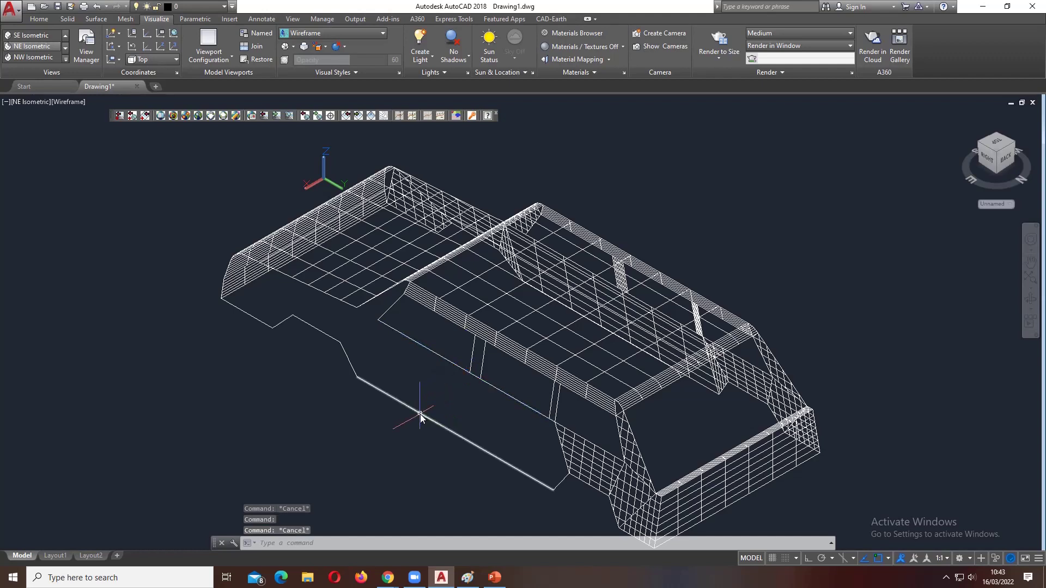
left_click(420, 414)
key("Escape")
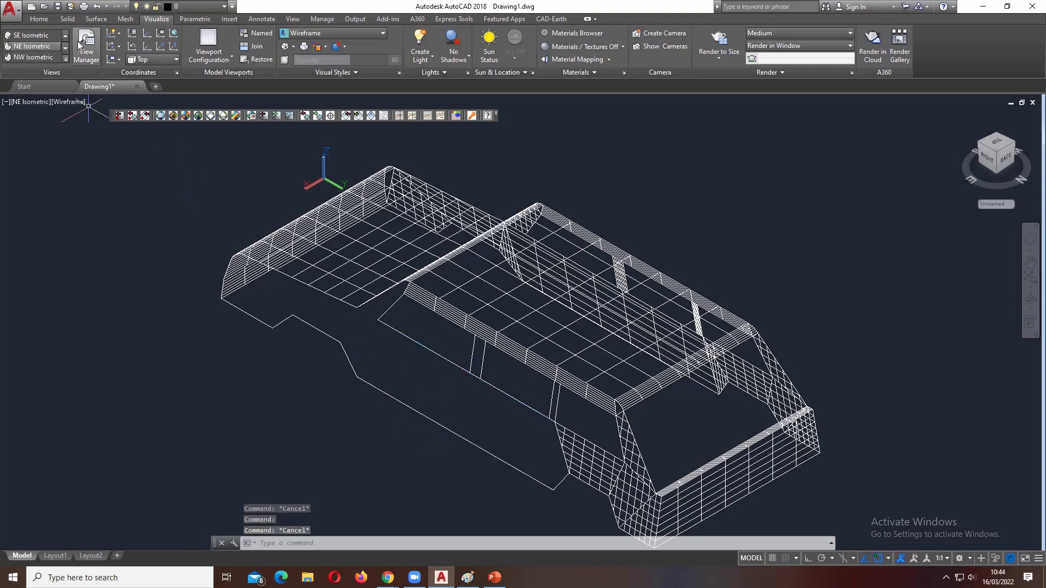
Step: Loft the bottom body edge to the window-line edge after cancelling a first misfired attempt
left_click(97, 19)
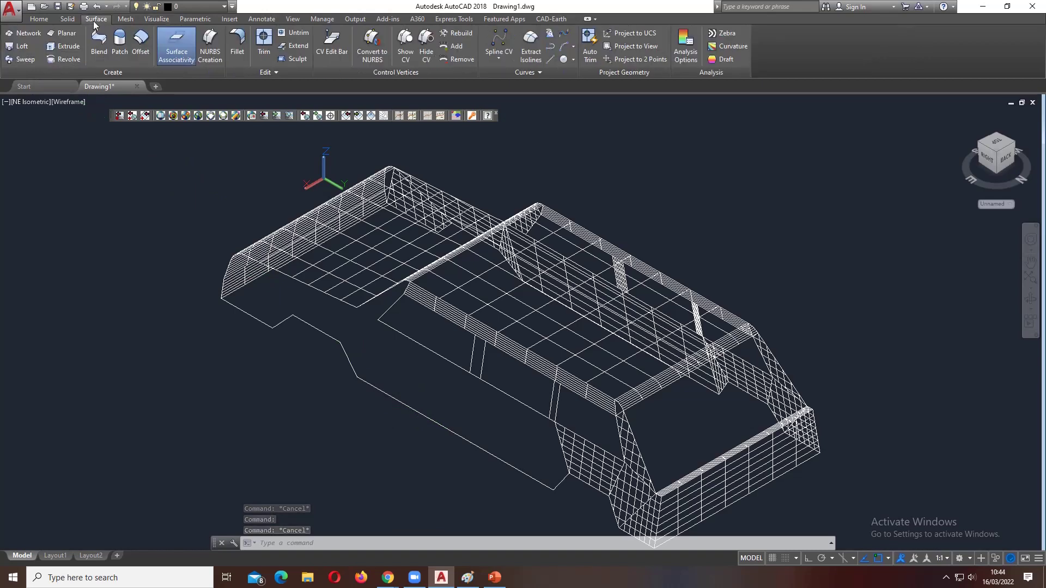
left_click(12, 50)
left_click(407, 339)
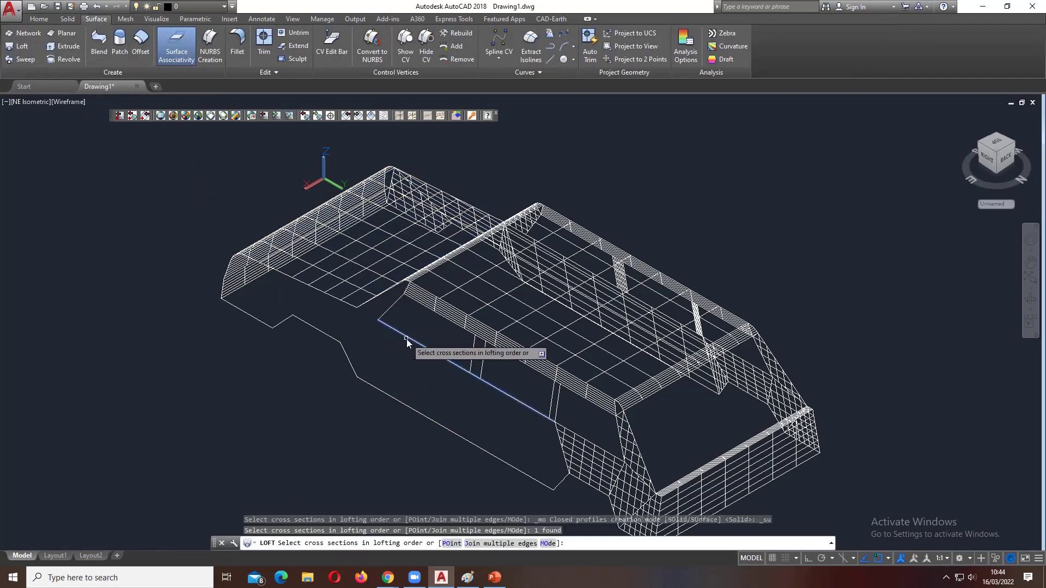
left_click(398, 399)
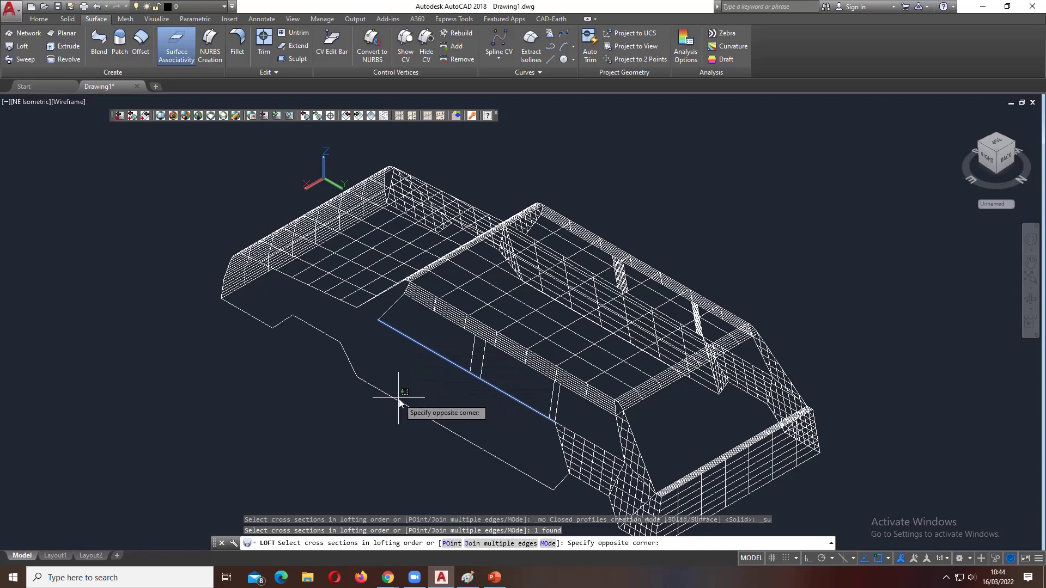
left_click(399, 400)
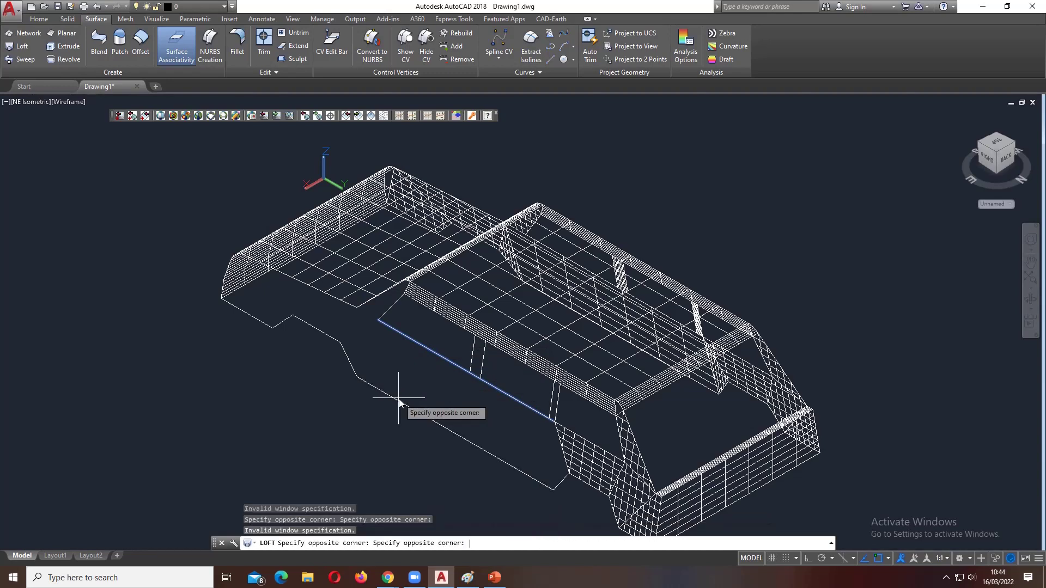
key("Escape")
key("Escape")
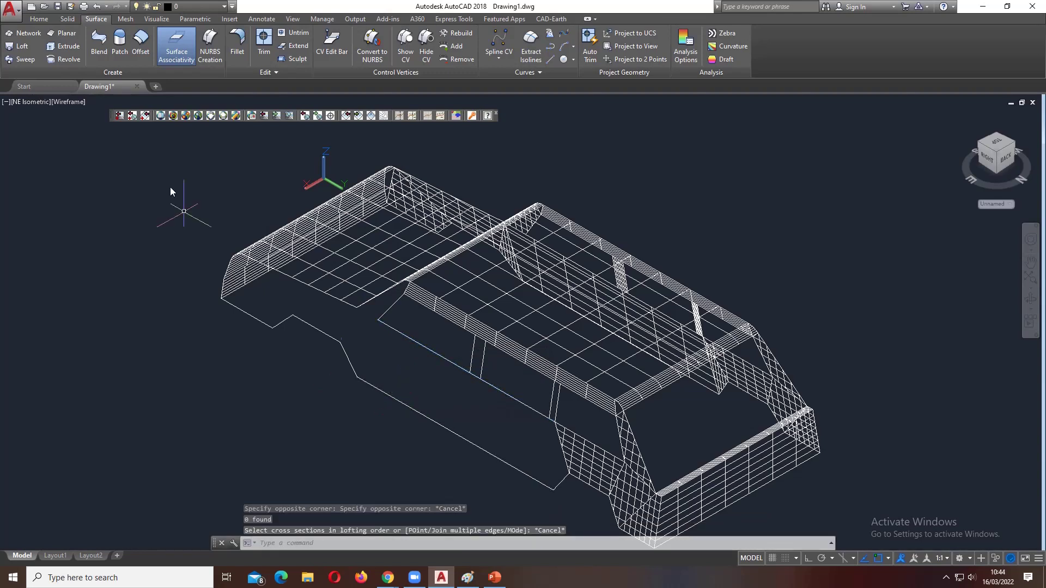
left_click(21, 46)
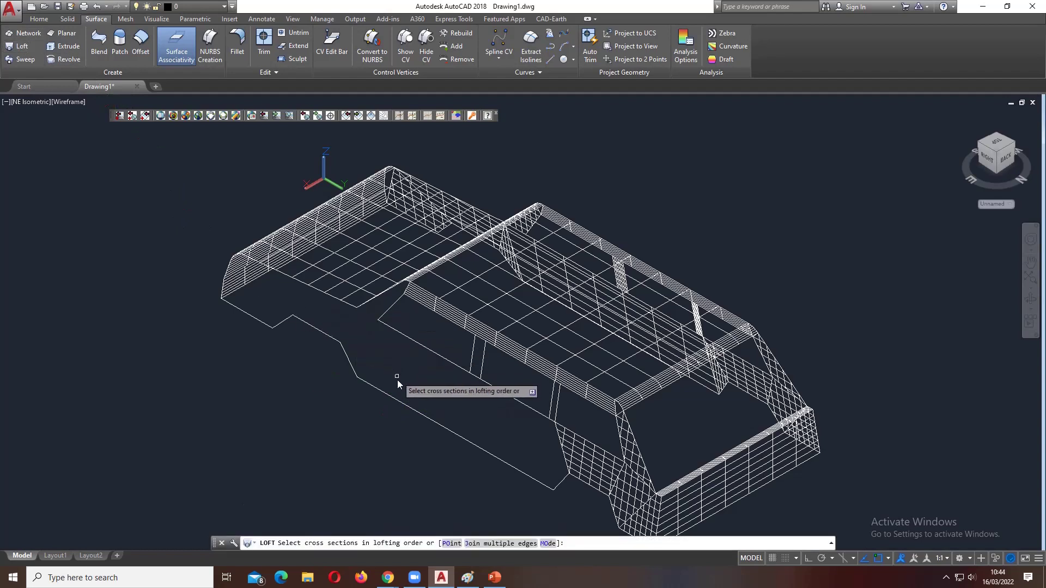
left_click(391, 395)
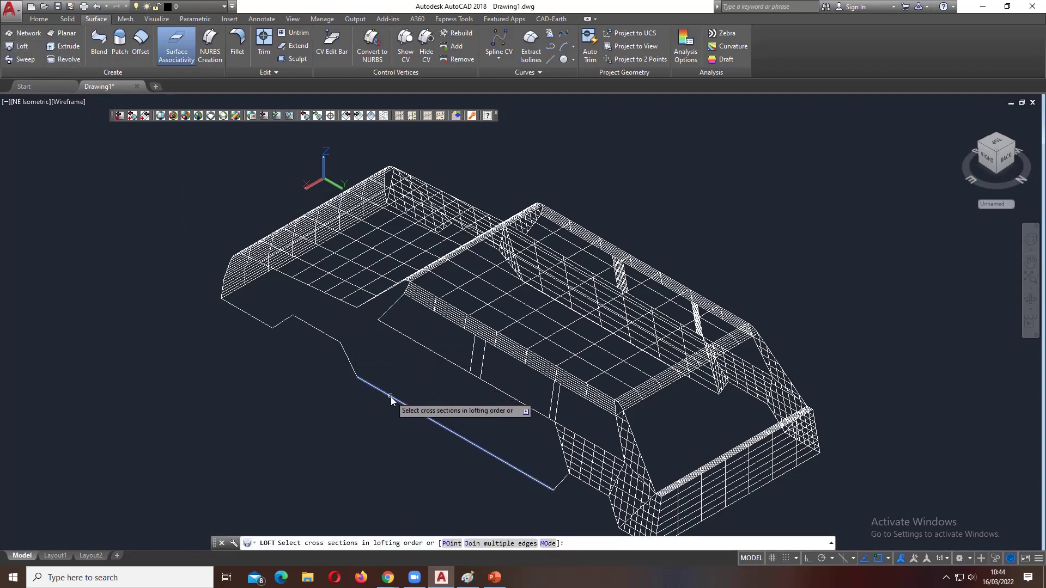
left_click(414, 339)
key("Return")
key("Return")
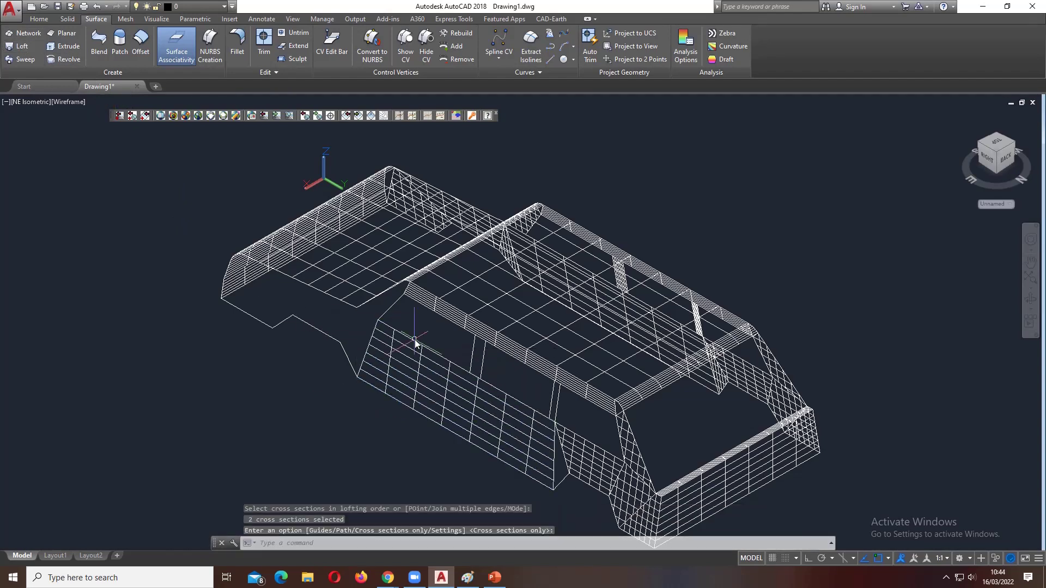
scroll(570, 474, "up", 4)
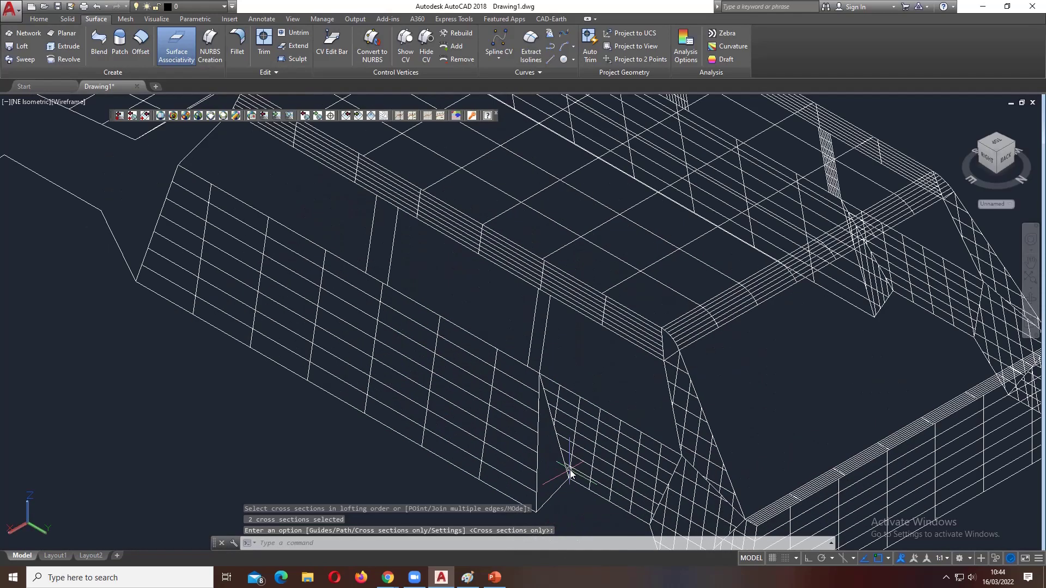
scroll(567, 474, "down", 3)
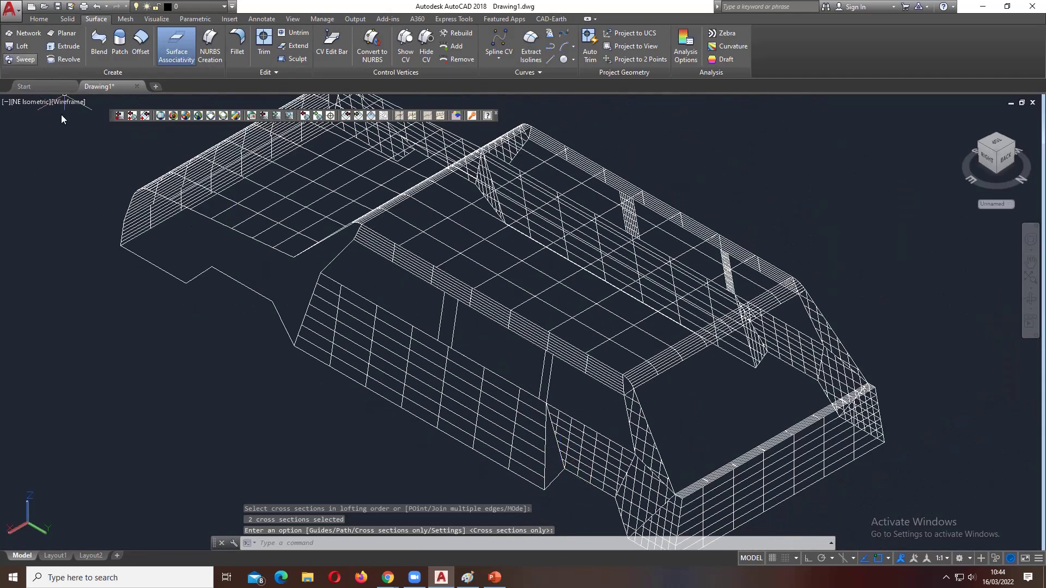
left_click(21, 45)
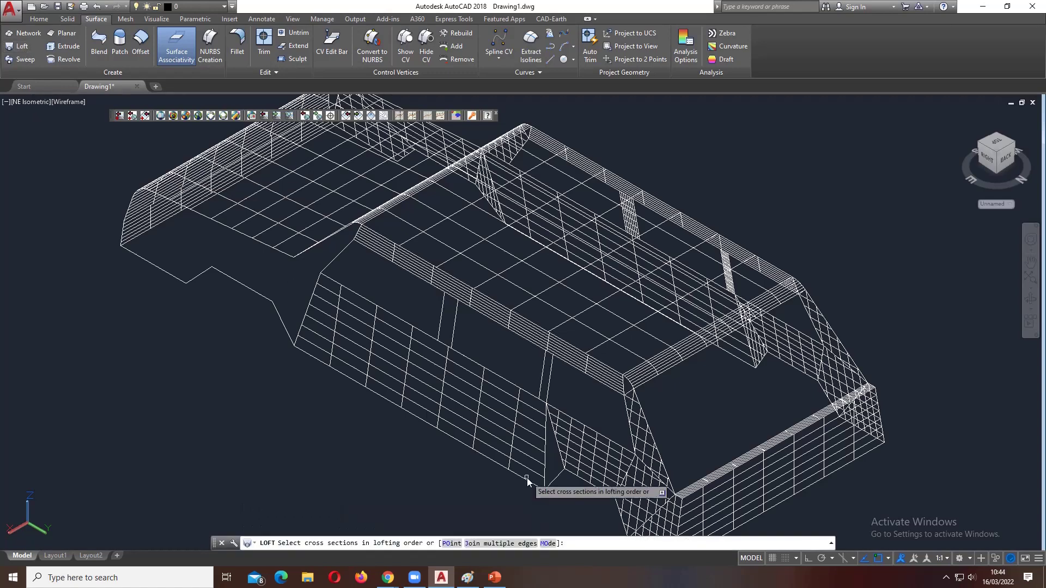
left_click(559, 474)
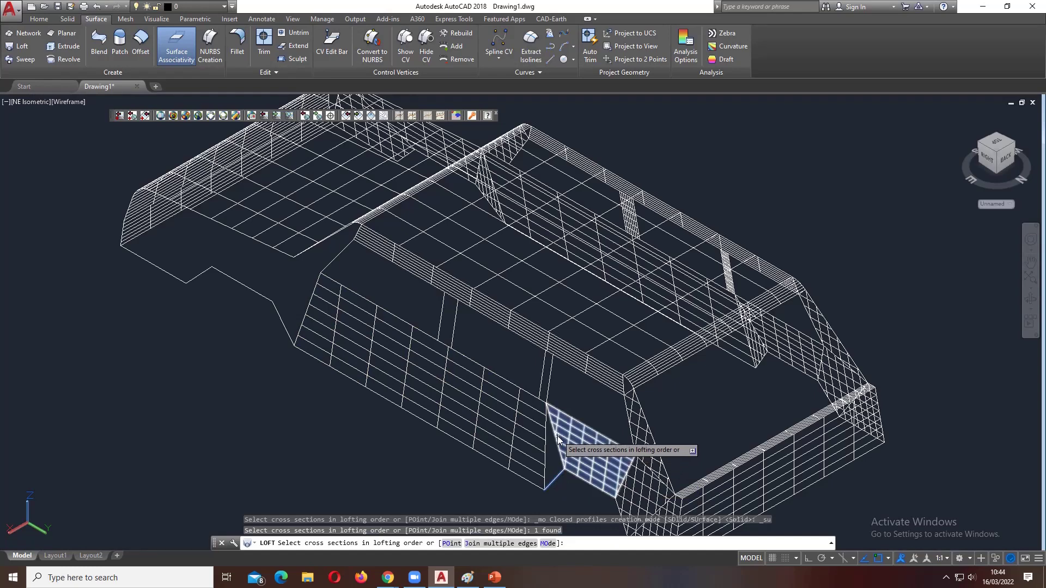
scroll(558, 438, "up", 4)
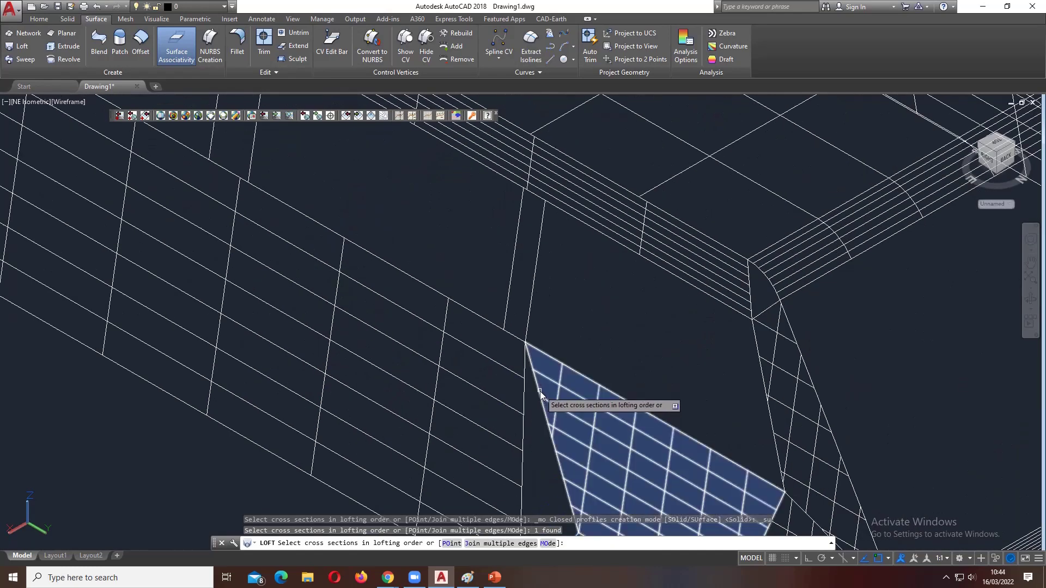
scroll(541, 391, "down", 5)
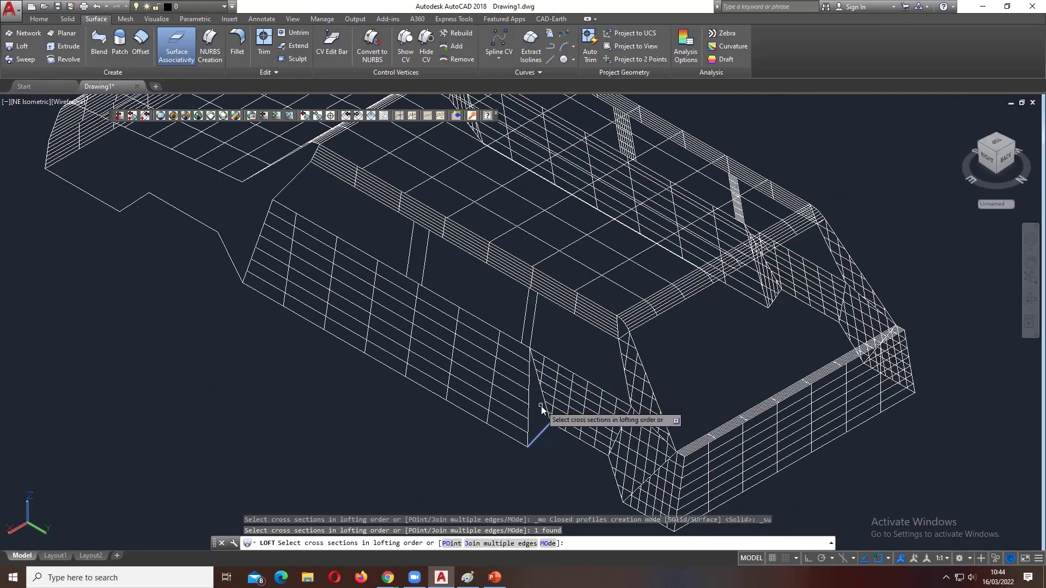
key("Escape")
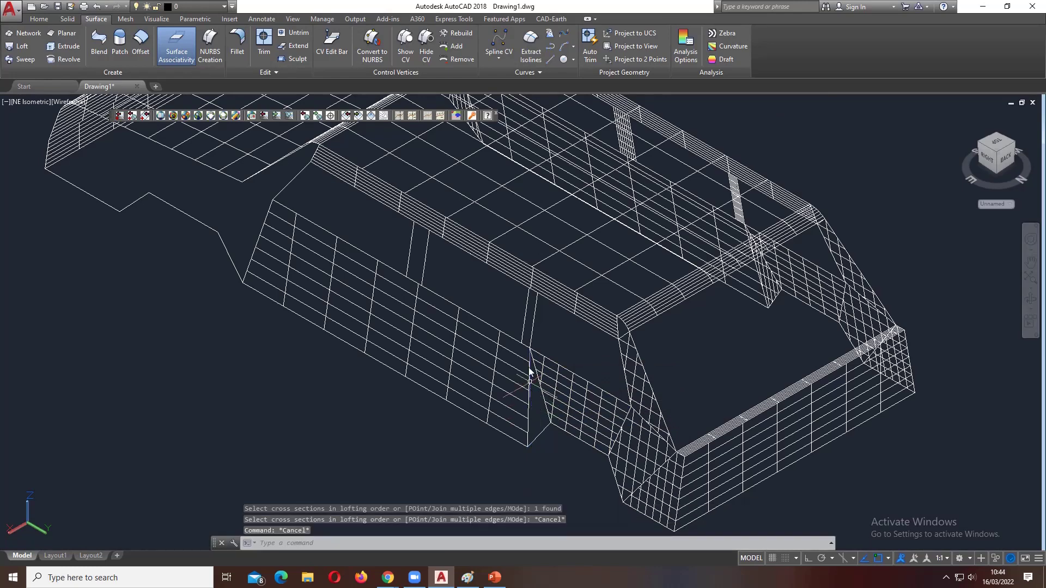
scroll(528, 345, "up", 2)
scroll(527, 348, "down", 3)
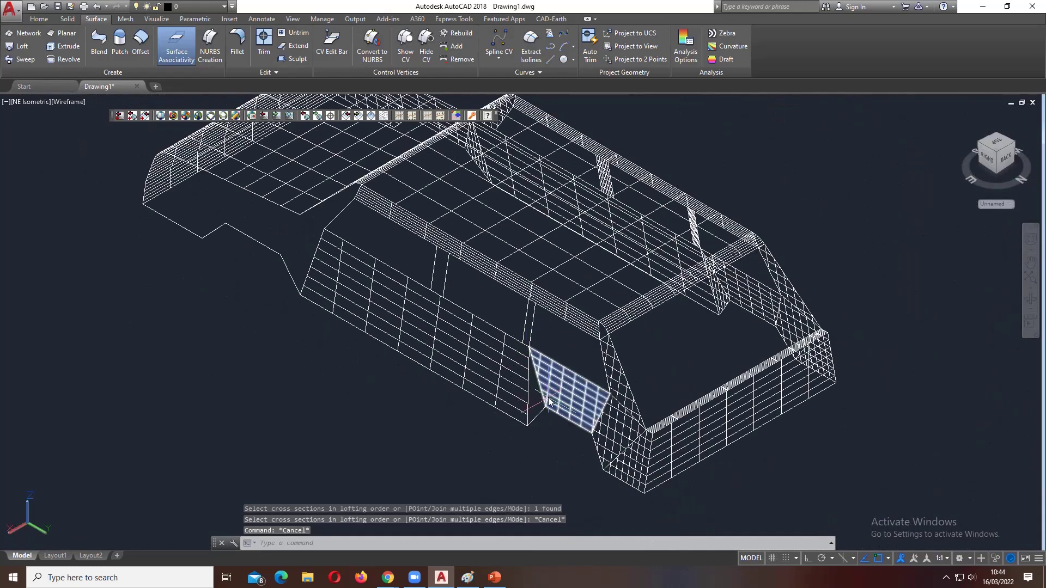
scroll(549, 402, "up", 2)
scroll(549, 403, "up", 2)
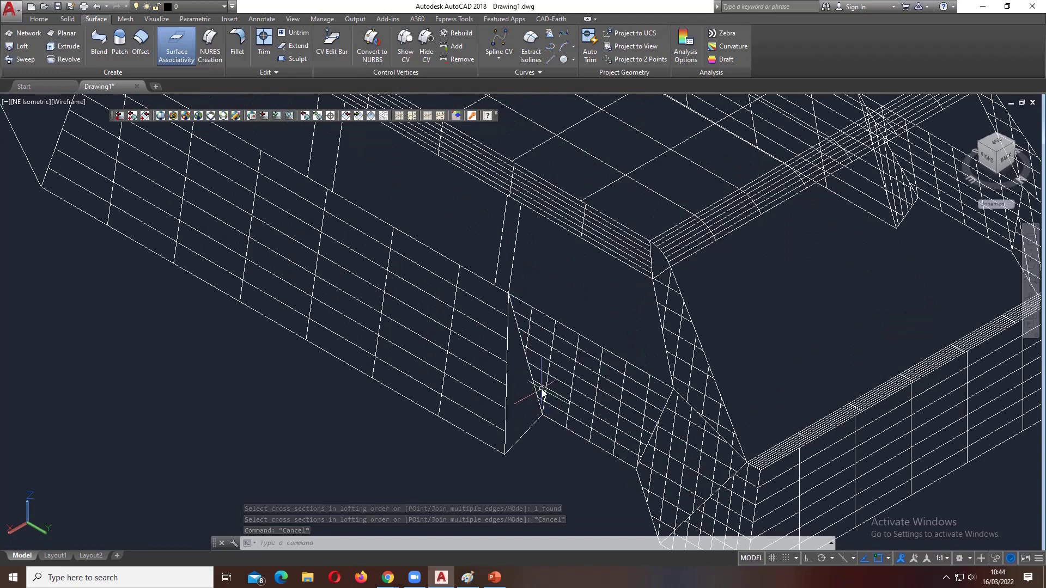
Step: Draw a line from the upper corner vertex to the lower corner point
type("l")
key("Return")
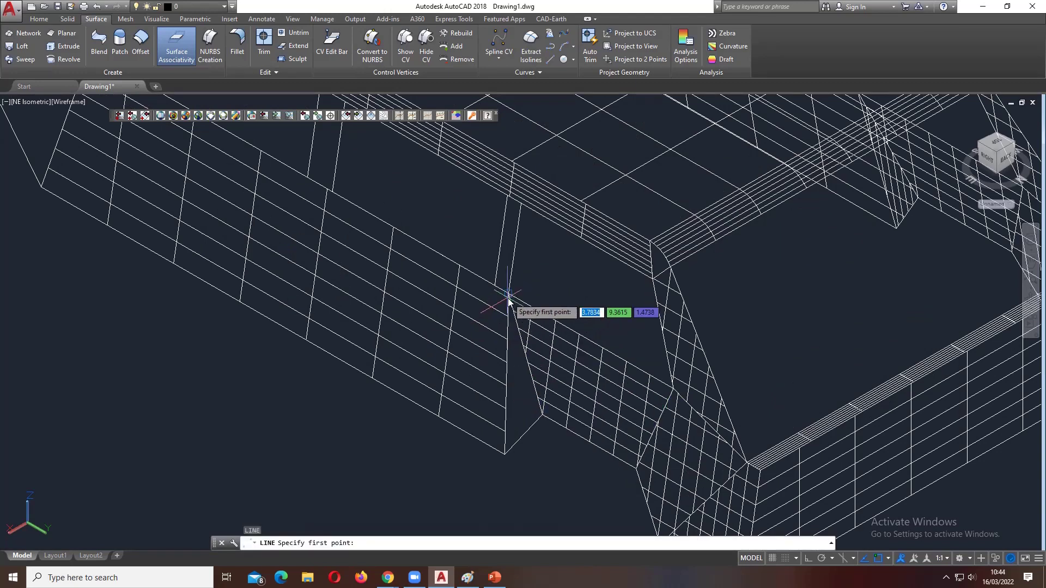
left_click(507, 295)
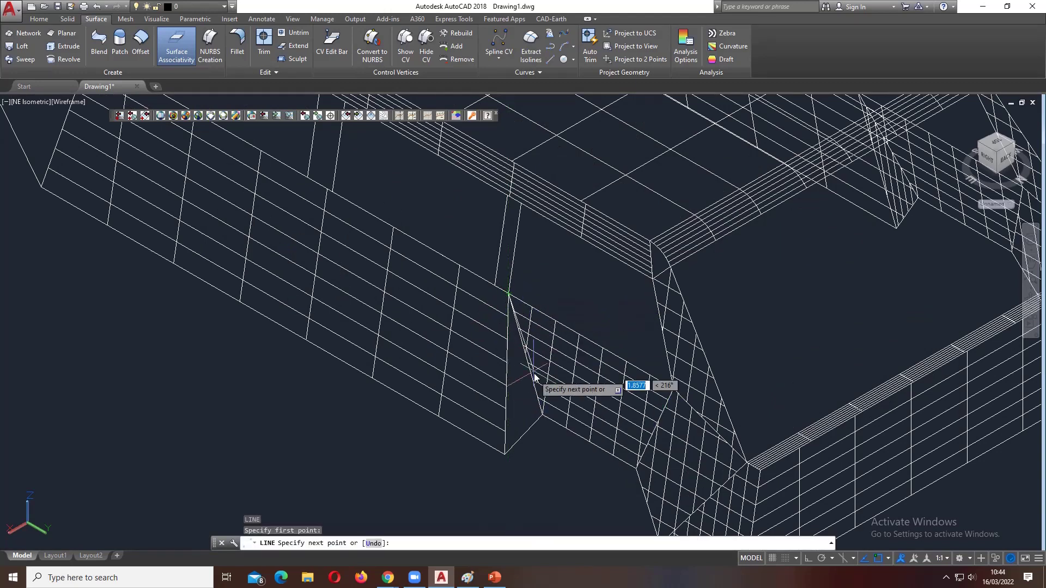
left_click(543, 414)
key("Return")
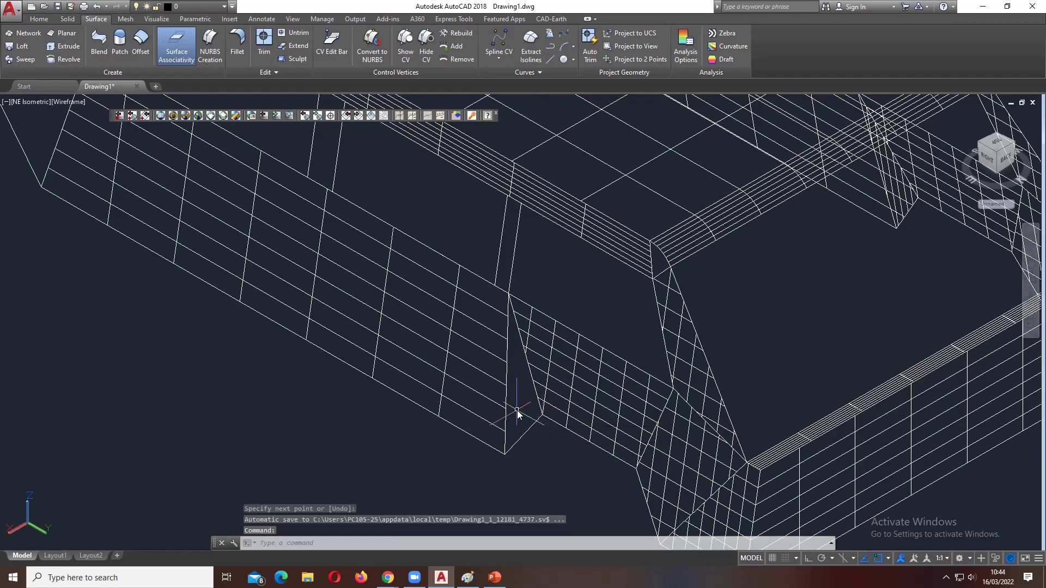
Step: Loft the lower corner edge to the new line, filling the triangle at the pillar base
left_click(19, 48)
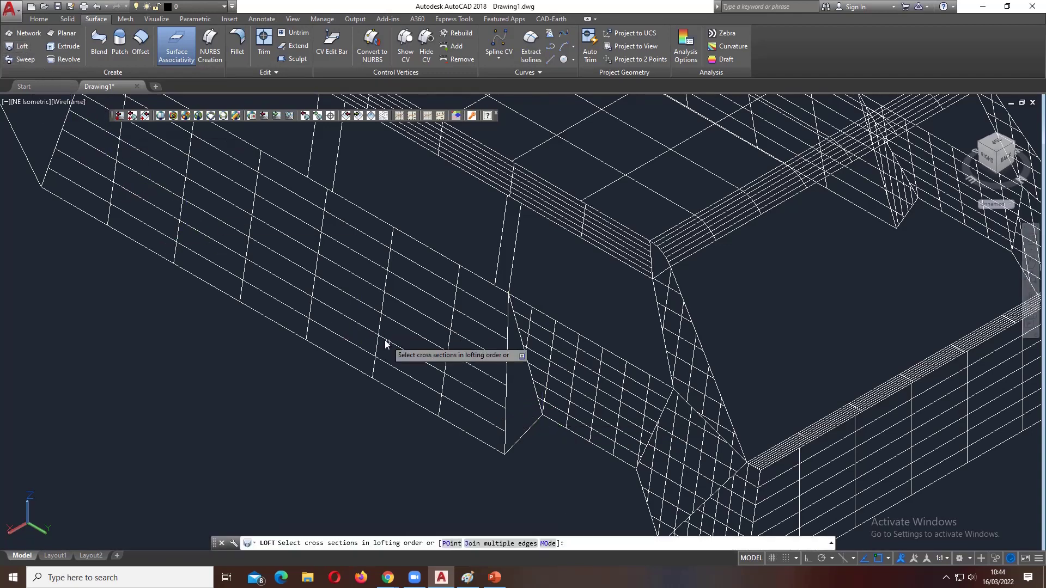
left_click(522, 435)
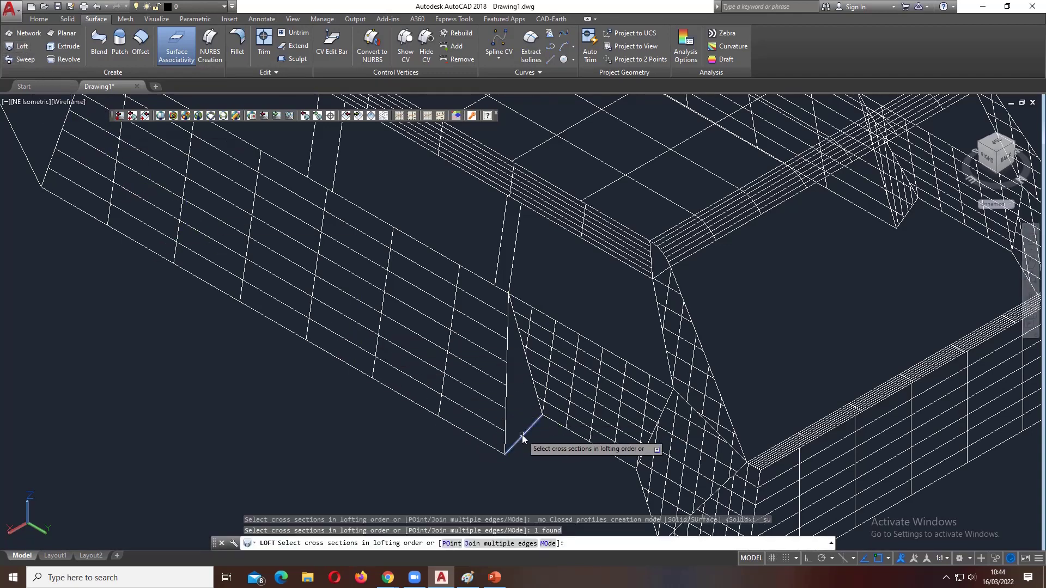
left_click(536, 392)
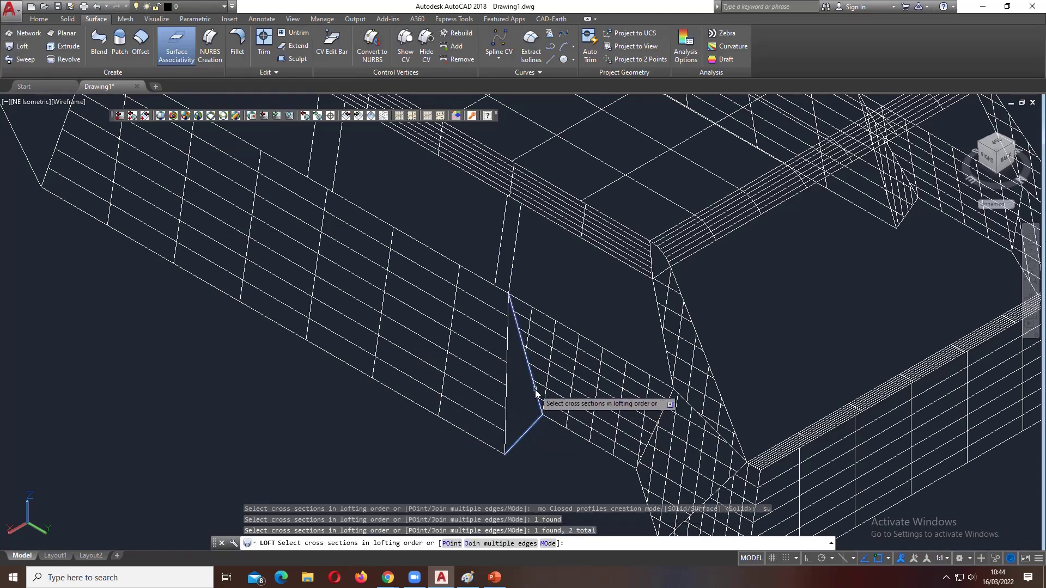
key("Return")
key("Return")
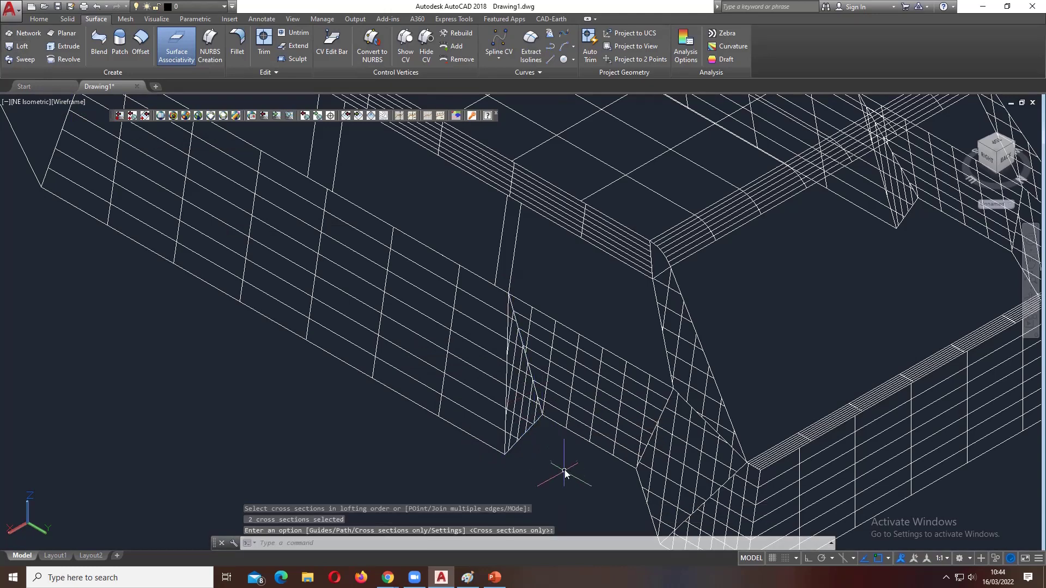
scroll(442, 406, "down", 4)
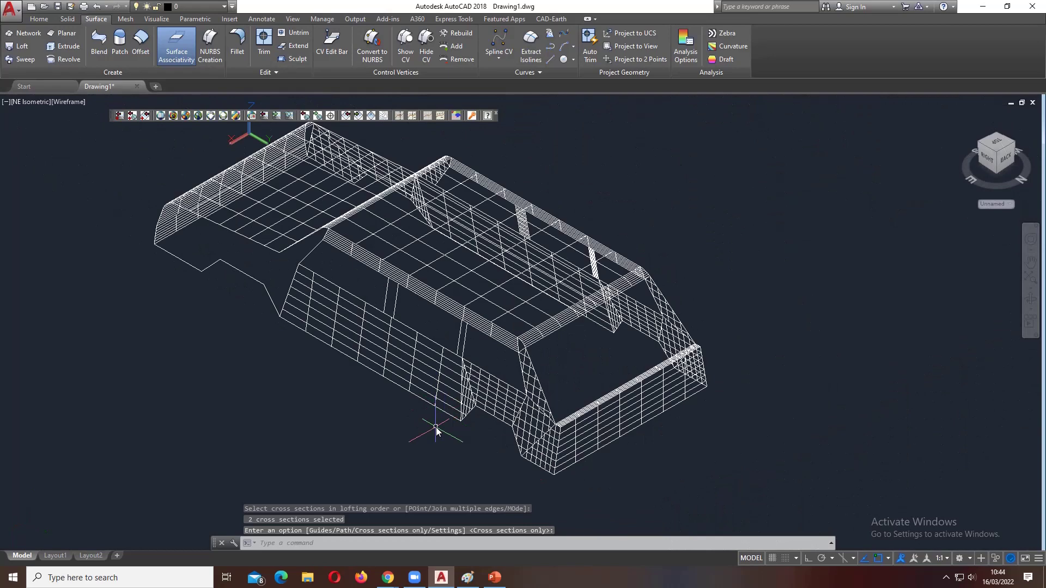
scroll(361, 355, "down", 3)
scroll(312, 326, "up", 2)
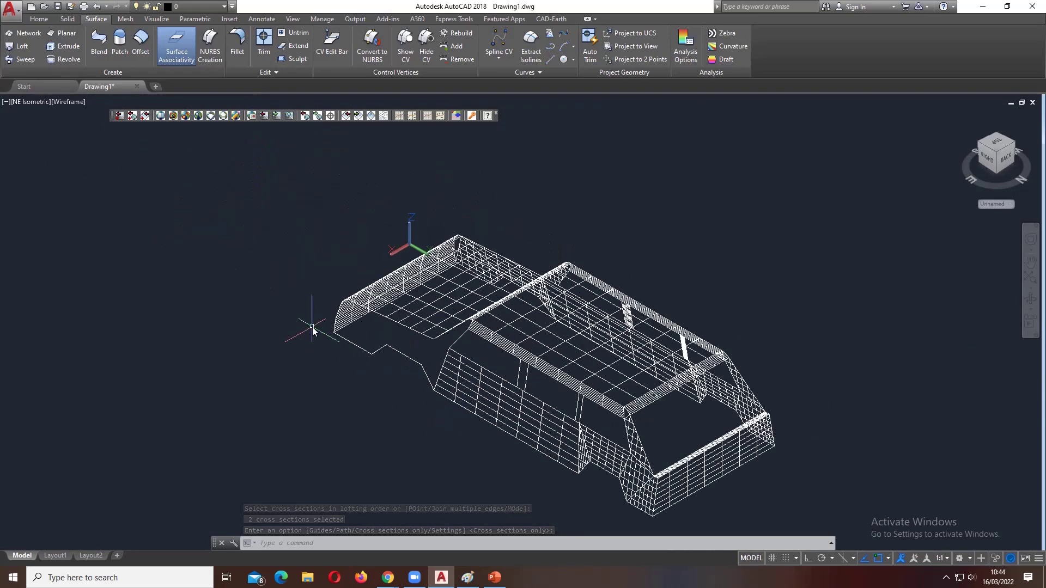
scroll(443, 382, "up", 3)
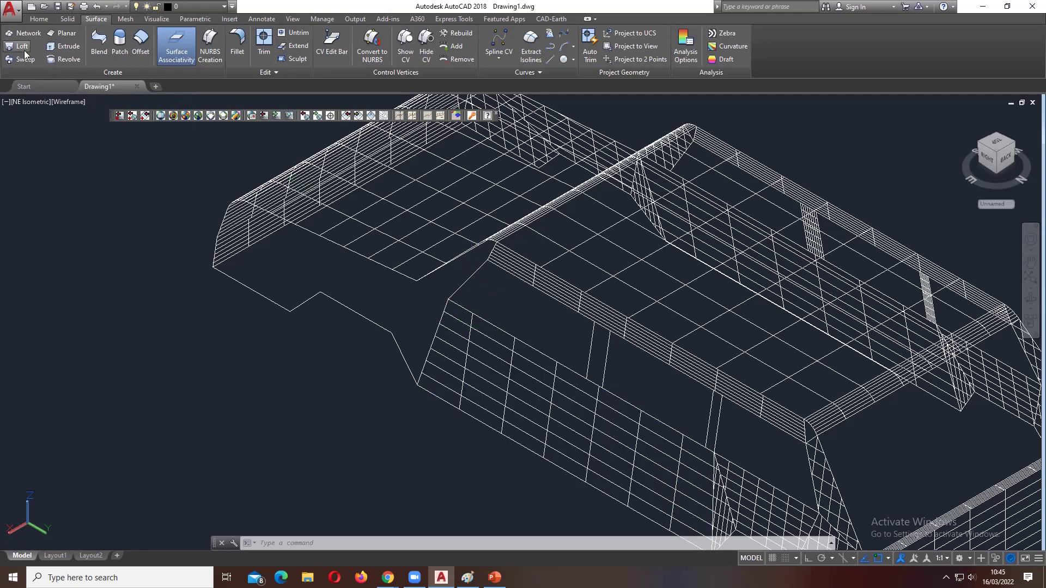
Step: Loft the upper gap's lower edge to its diagonal edge using cross sections only
left_click(23, 49)
left_click(469, 271)
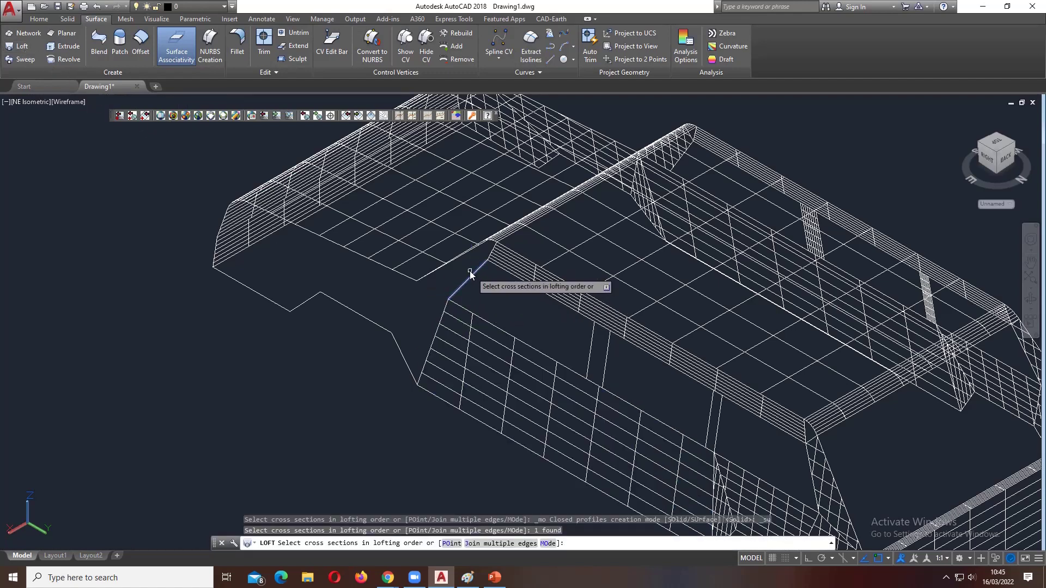
left_click(457, 257)
right_click(457, 256)
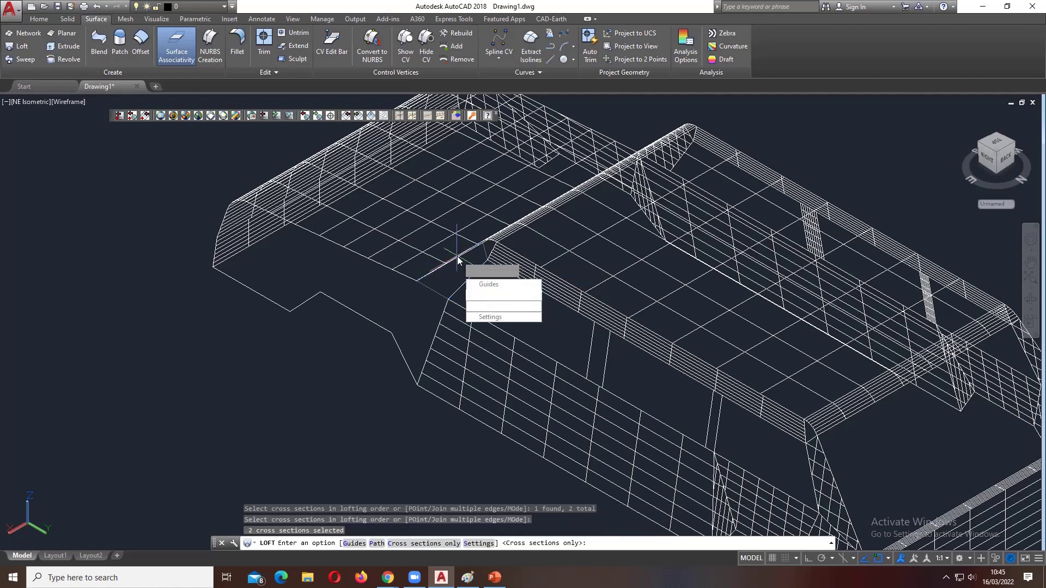
left_click(479, 271)
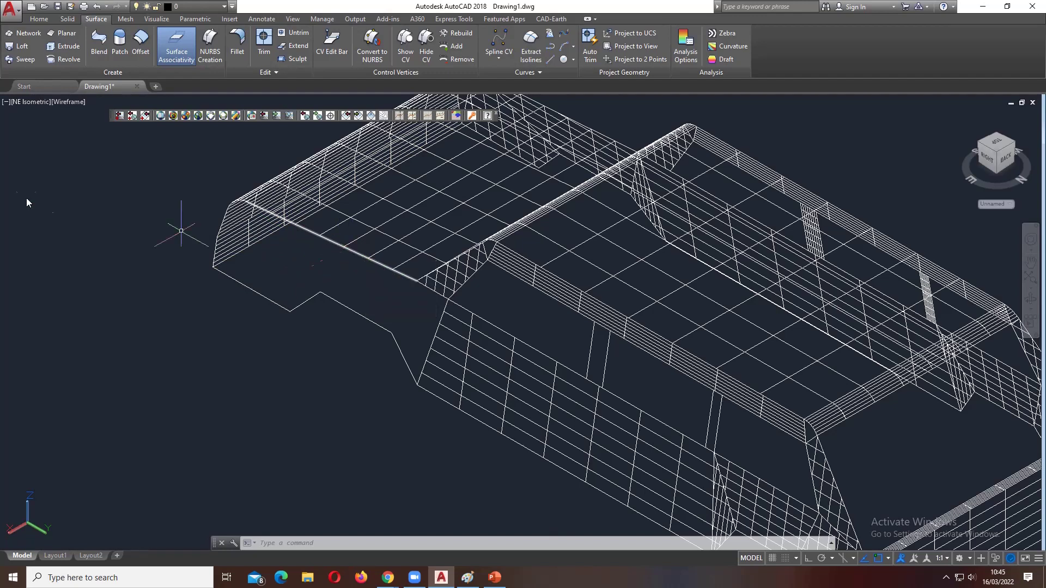
left_click(22, 46)
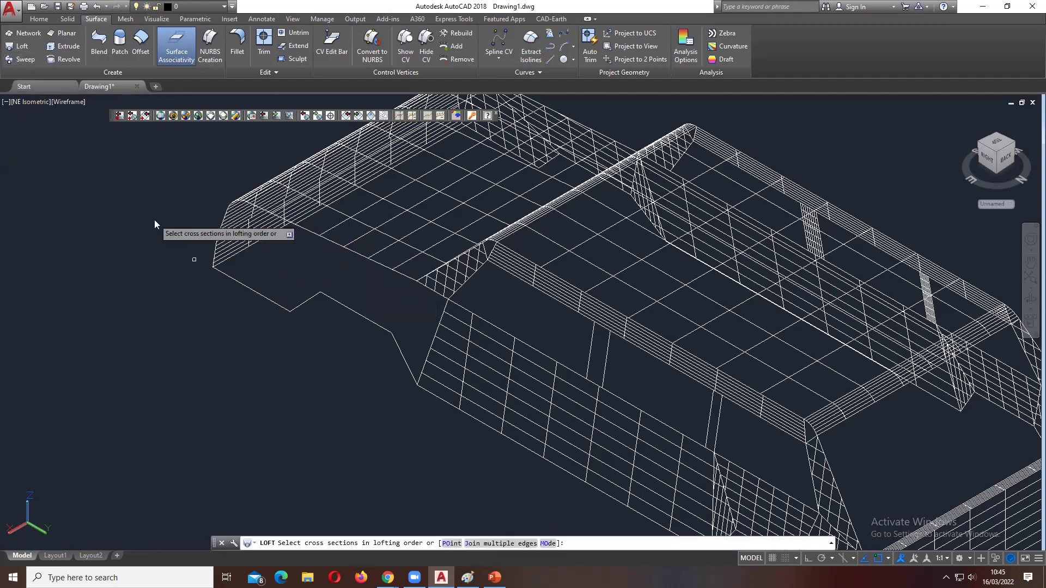
left_click(254, 293)
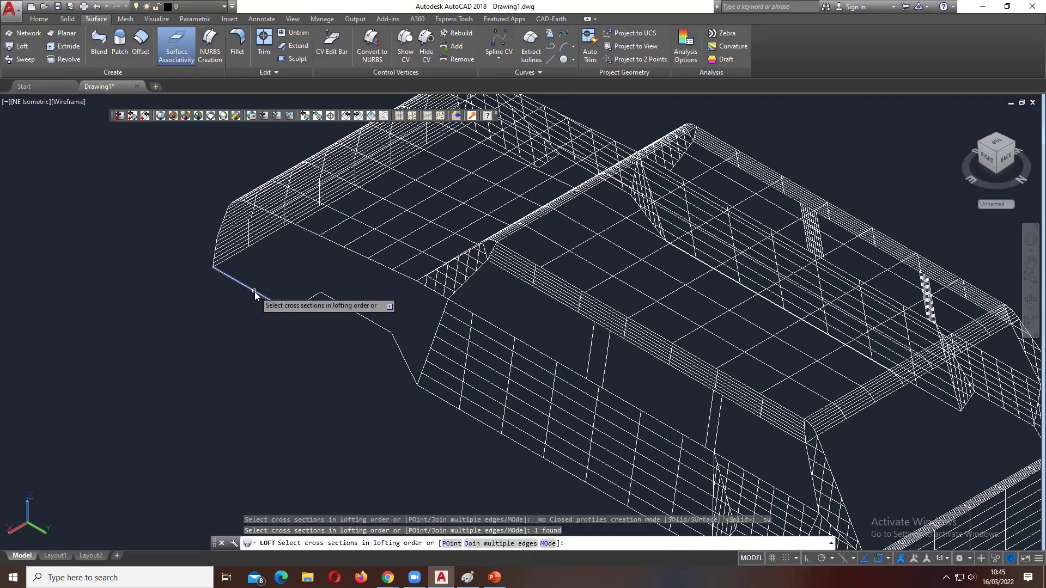
left_click(313, 231)
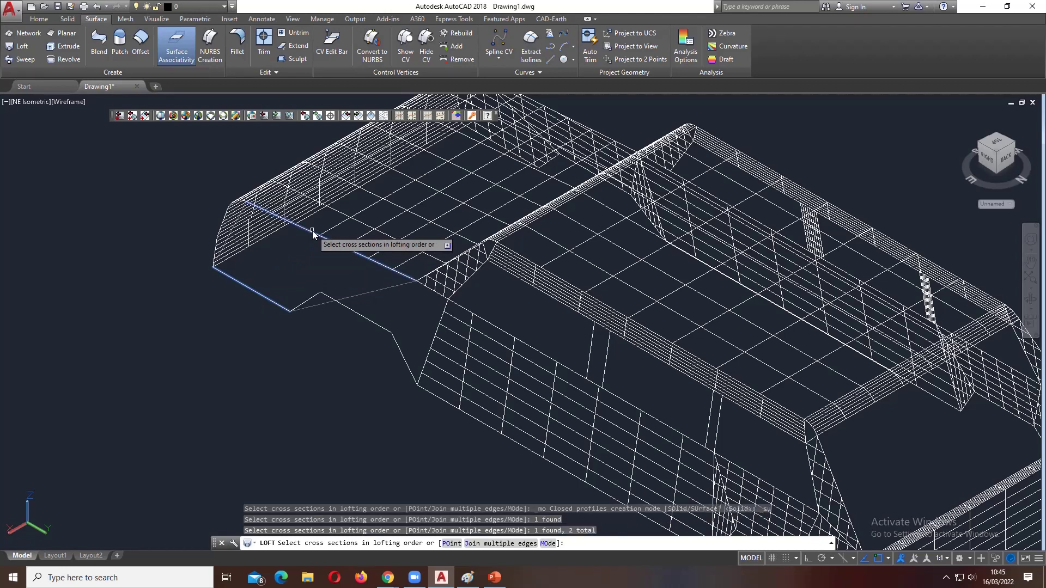
right_click(312, 231)
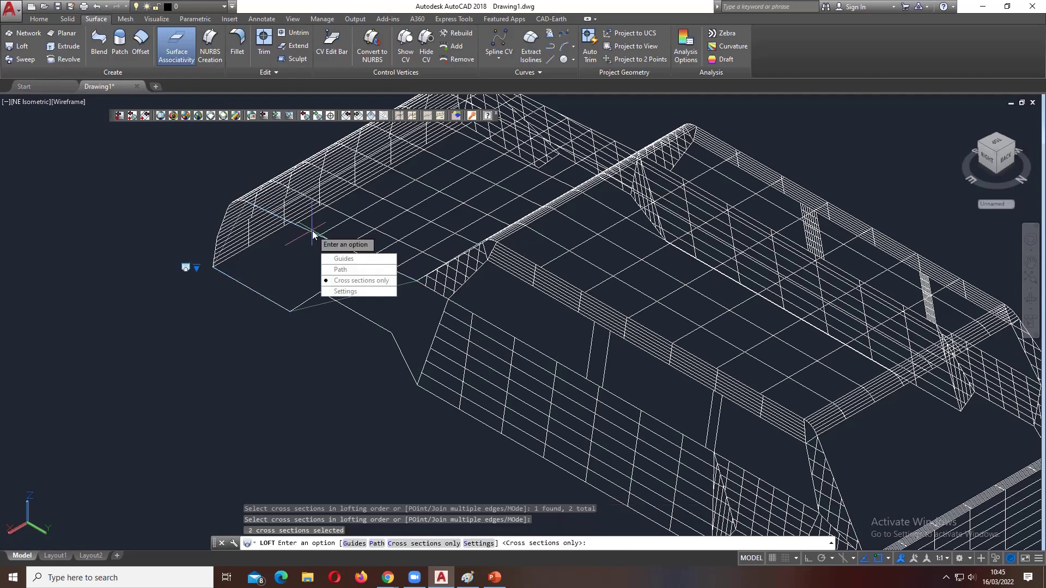
key("Return")
type("u")
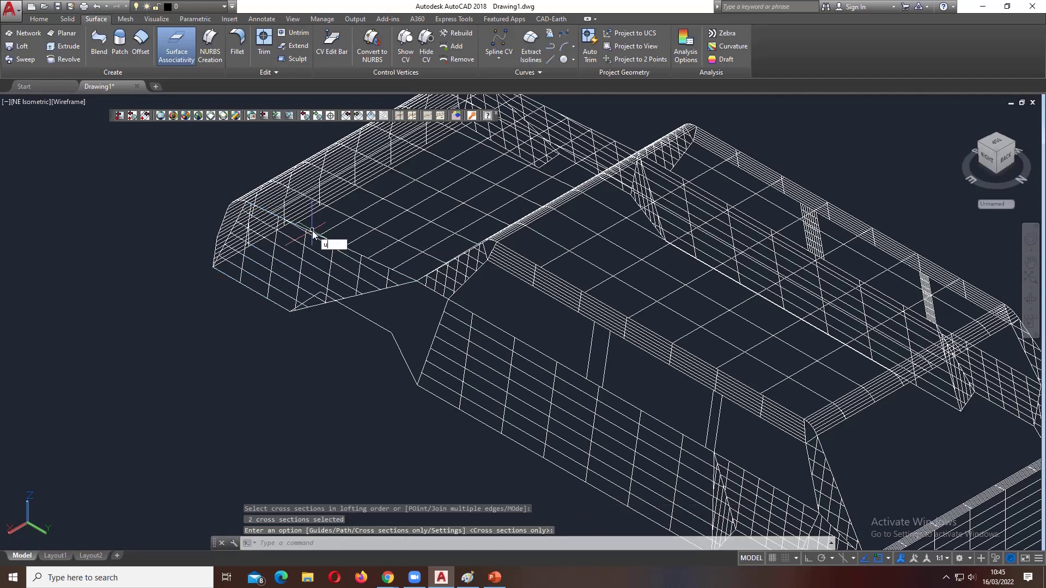
key("Return")
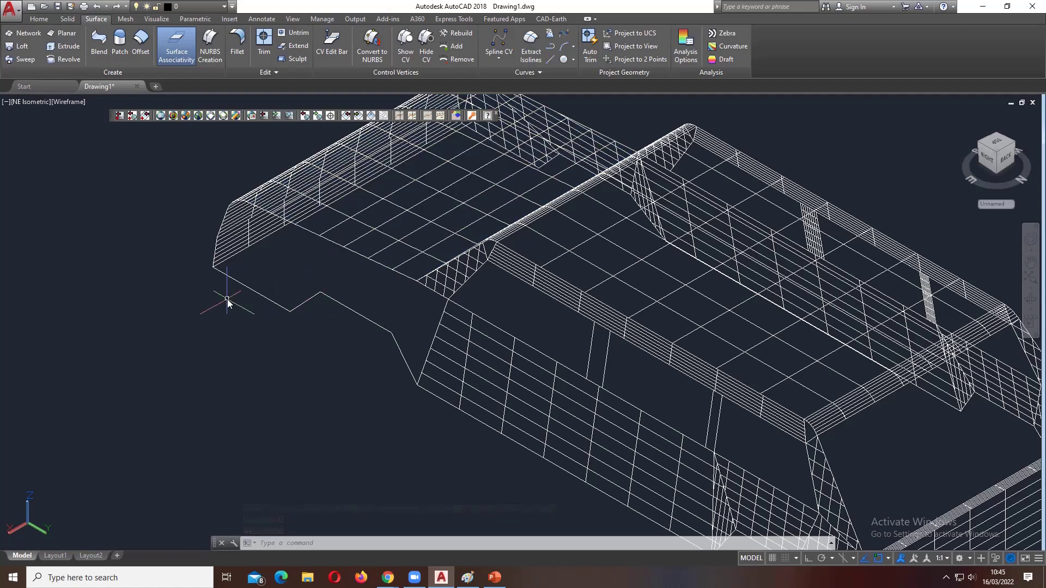
Step: Draw a polyline from the front corner vertex to the corner endpoint, undoing its last segment
type("pl")
key("Return")
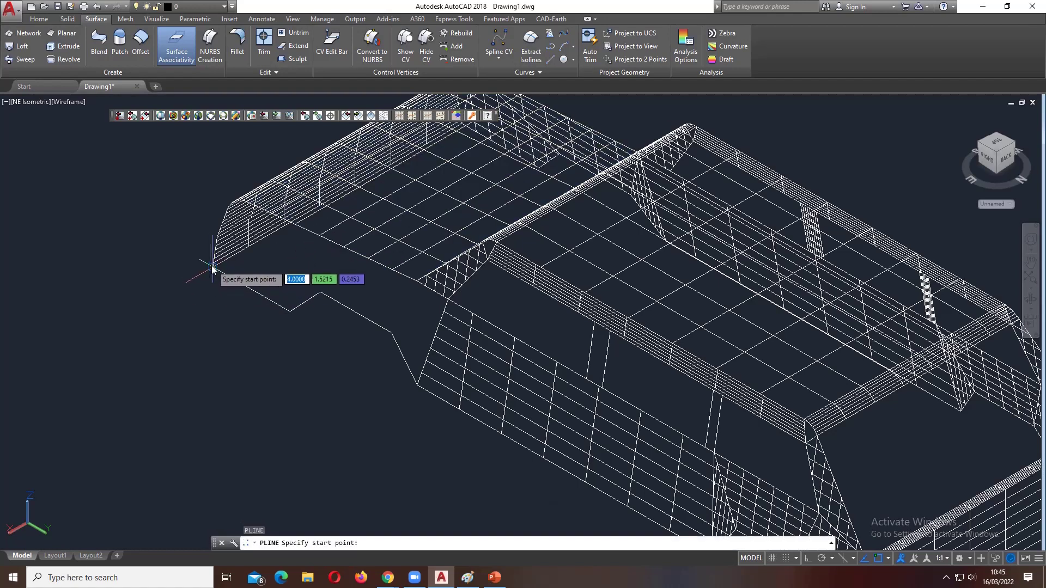
scroll(210, 264, "up", 5)
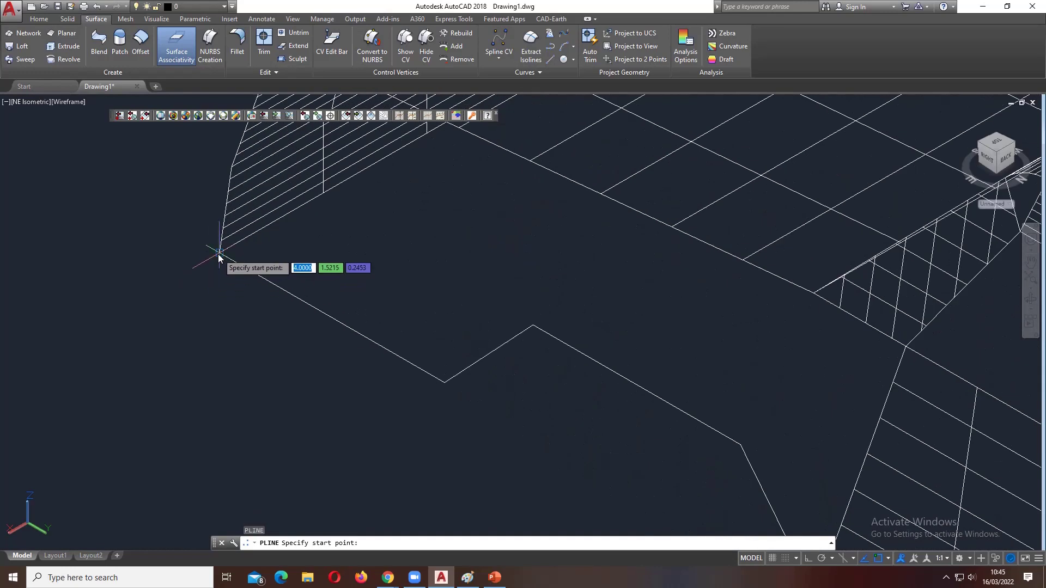
left_click(219, 254)
scroll(219, 254, "down", 5)
left_click(309, 306)
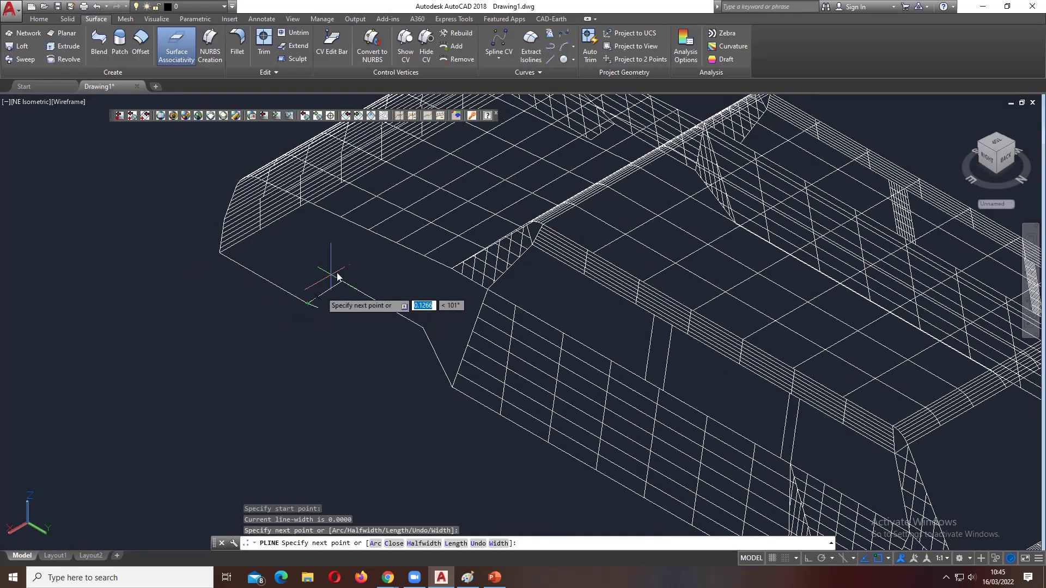
scroll(342, 284, "up", 3)
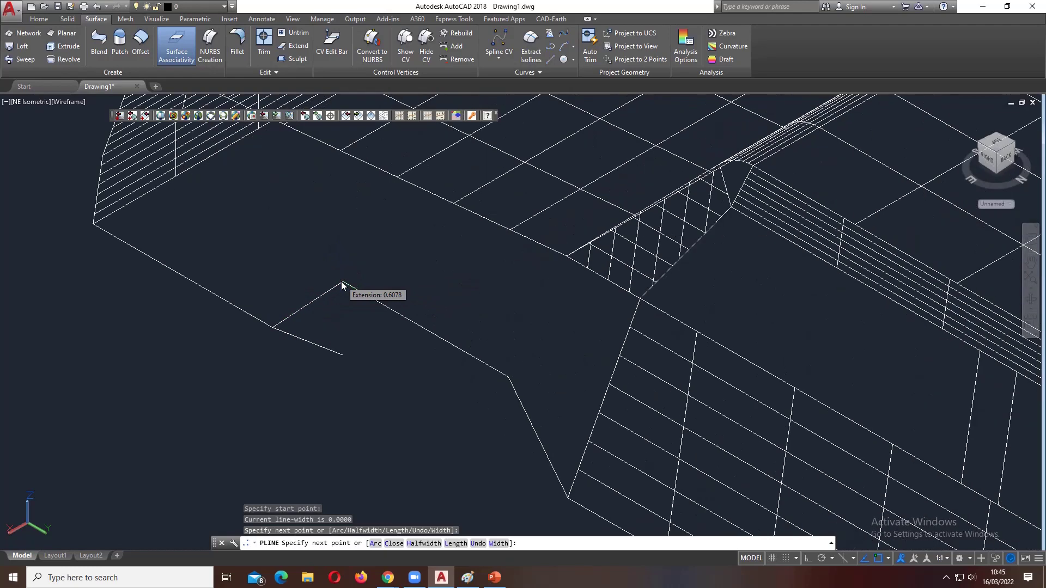
type("u")
key("Return")
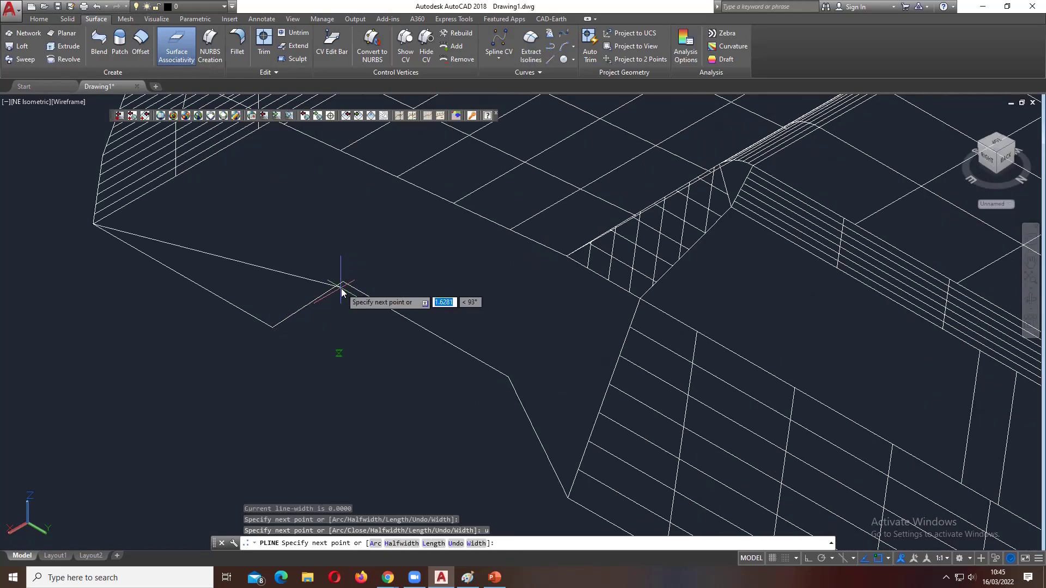
key("Return")
scroll(257, 301, "down", 3)
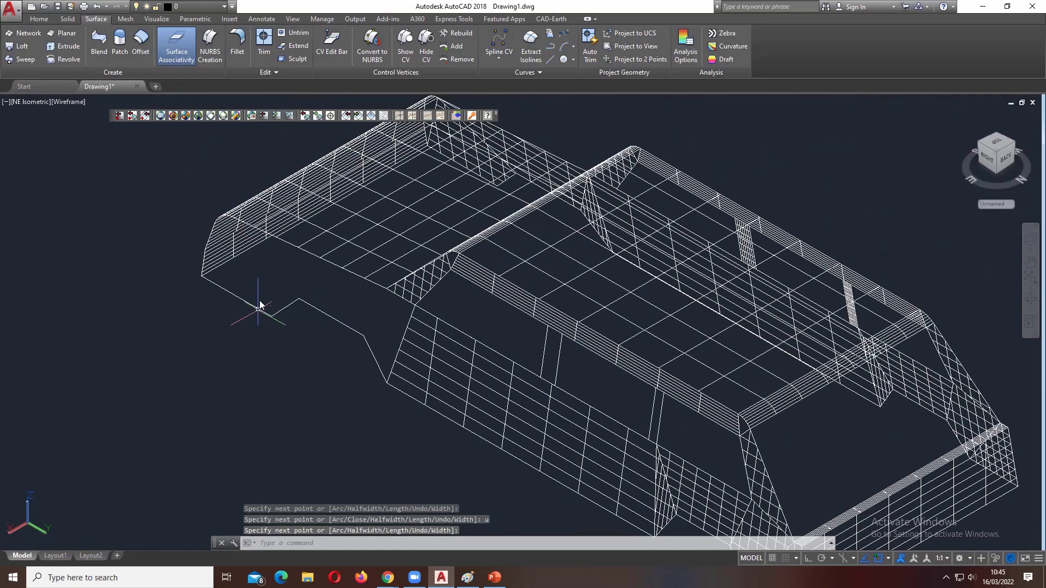
scroll(222, 221, "up", 3)
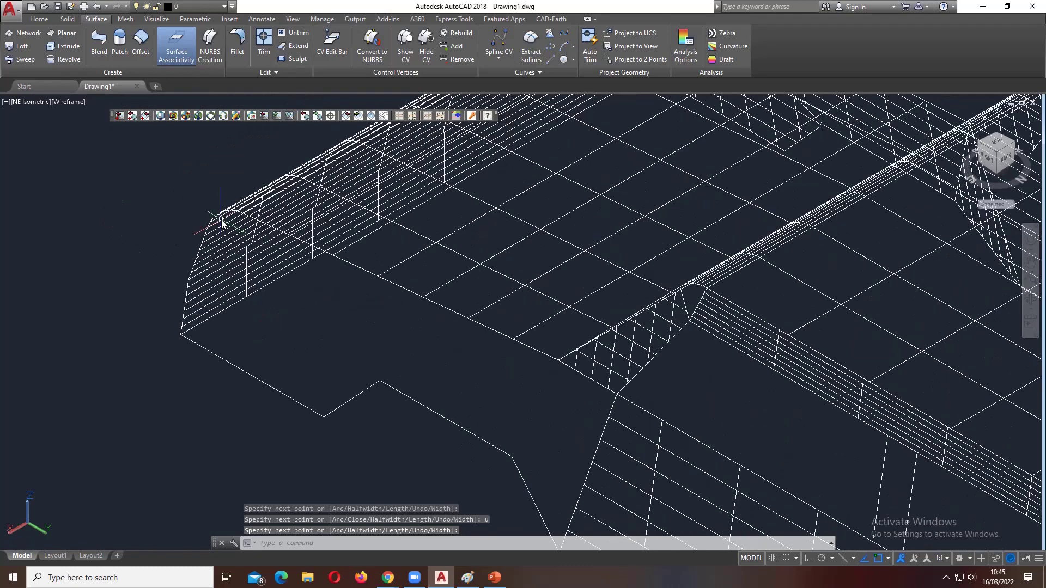
scroll(221, 220, "up", 2)
scroll(254, 215, "up", 2)
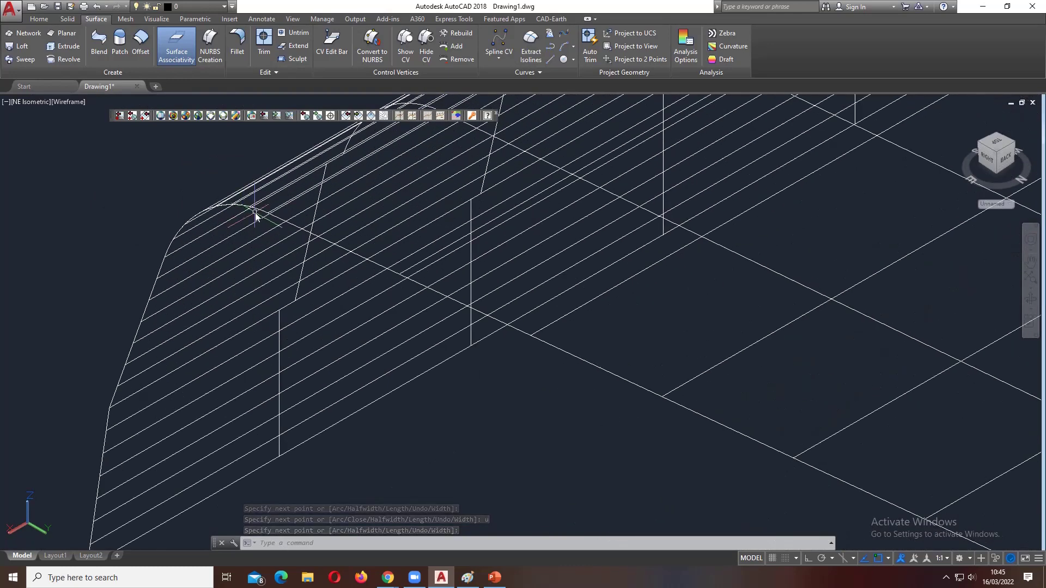
scroll(258, 213, "down", 3)
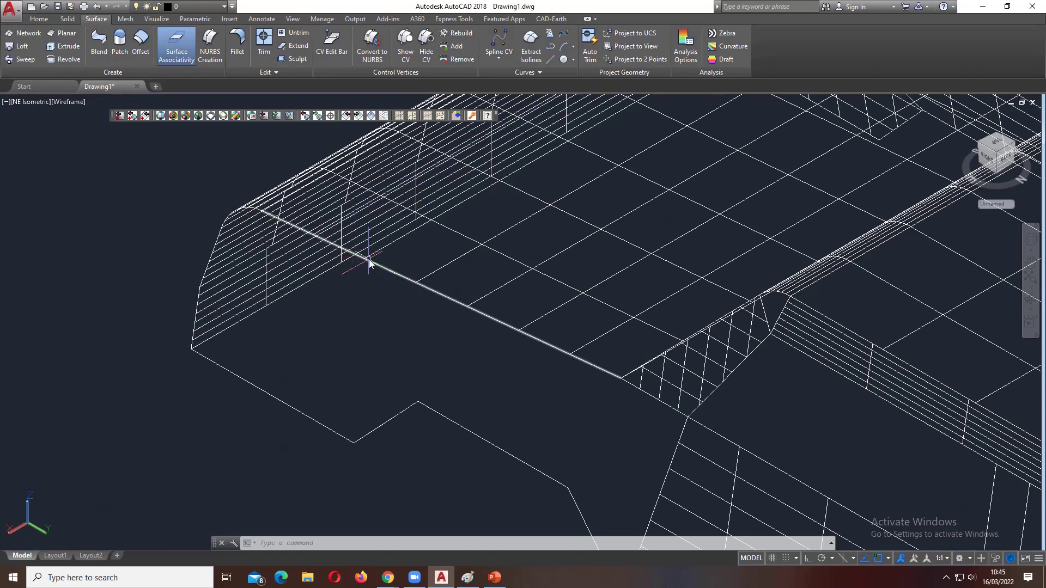
scroll(369, 259, "down", 5)
scroll(430, 347, "up", 2)
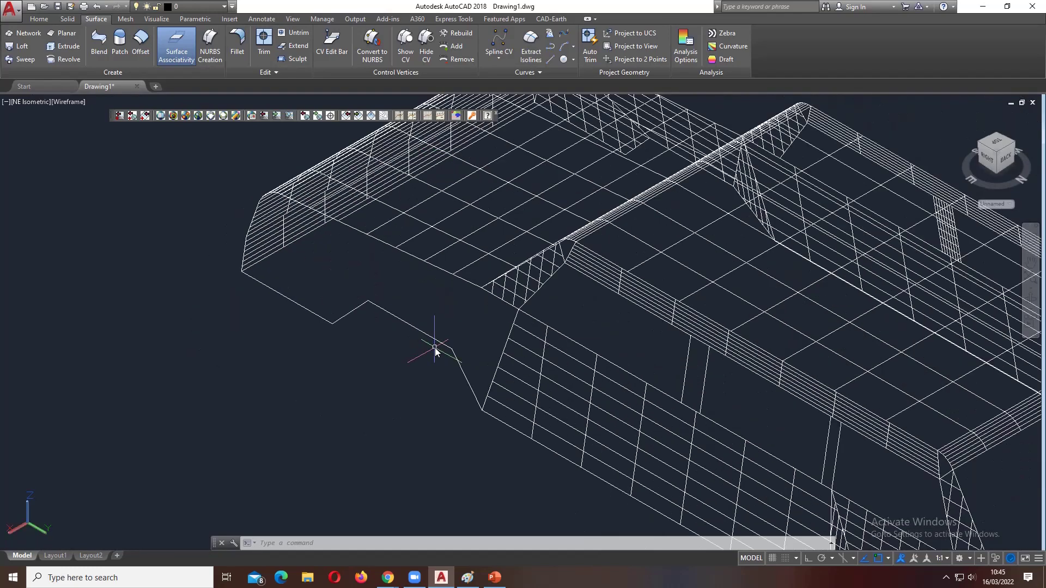
Step: Convert the lower front-left edge line to a polyline with PEDIT and join a notch segment
type("P")
type("EDIT")
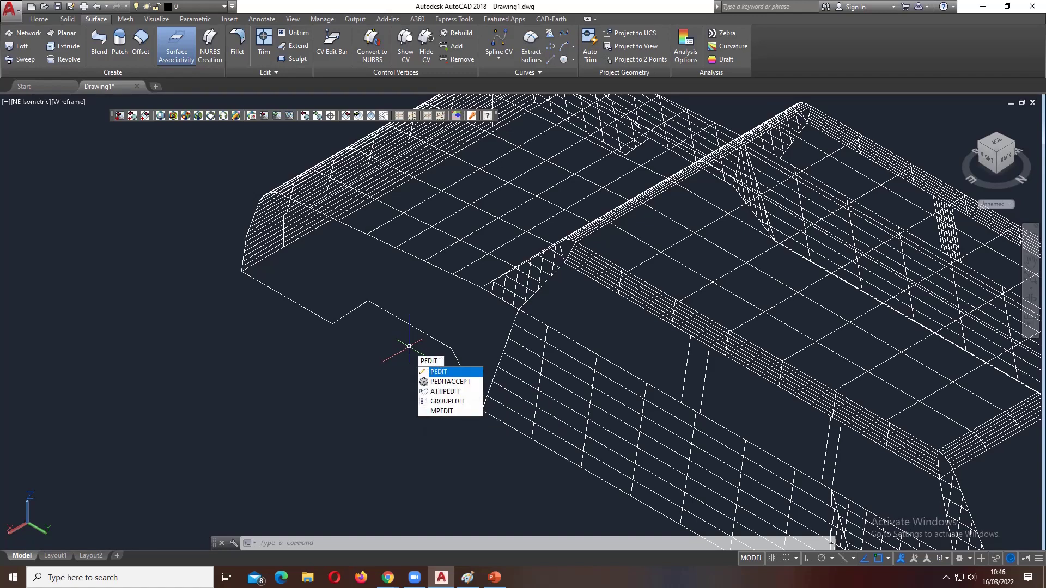
left_click(445, 370)
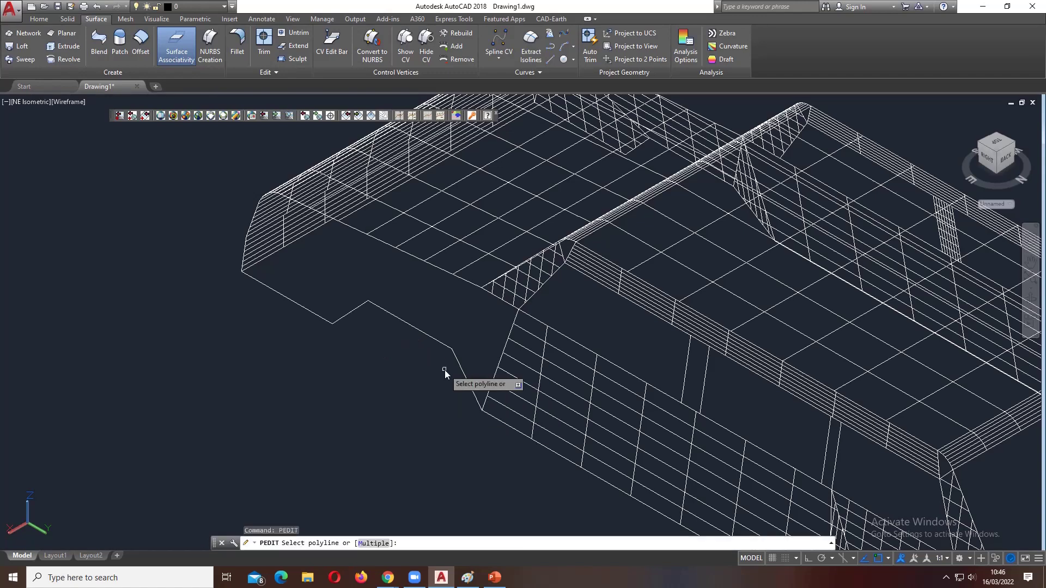
left_click(301, 307)
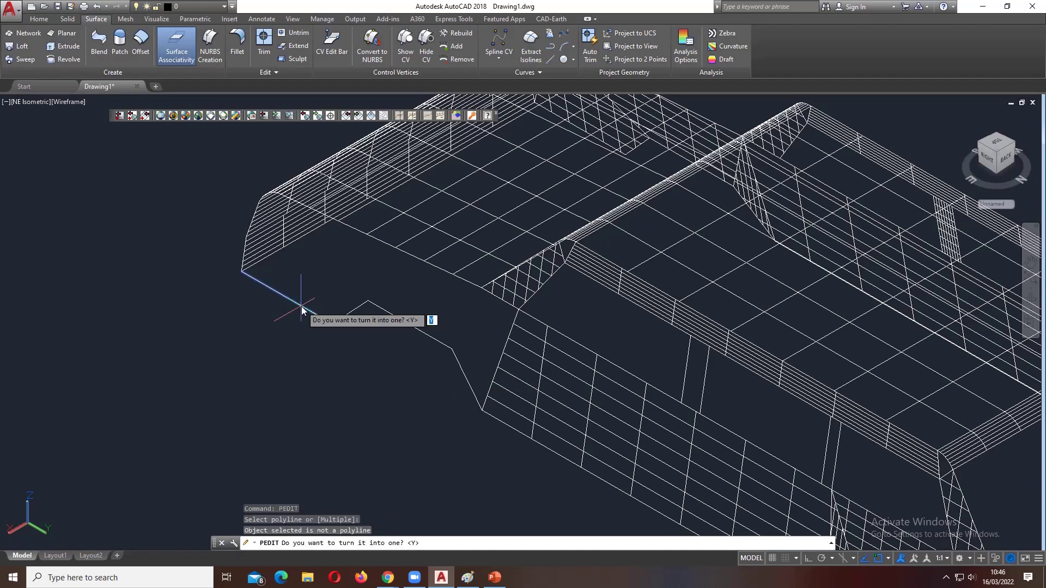
key("Return")
left_click(328, 345)
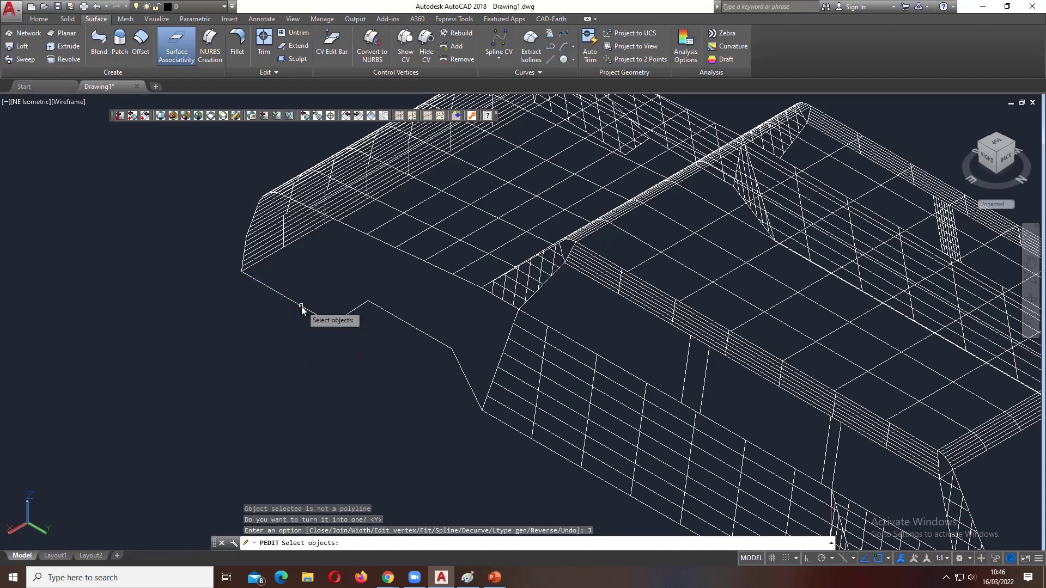
left_click(357, 307)
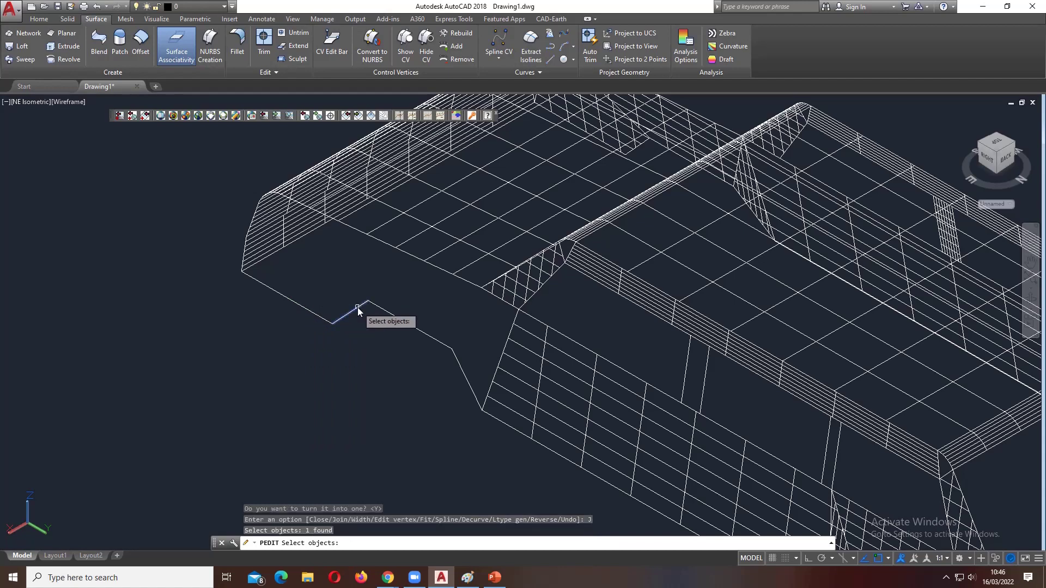
key("Return")
Step: Repeat Join on the other notch segment and the sloping segment, then exit PEDIT
type("j")
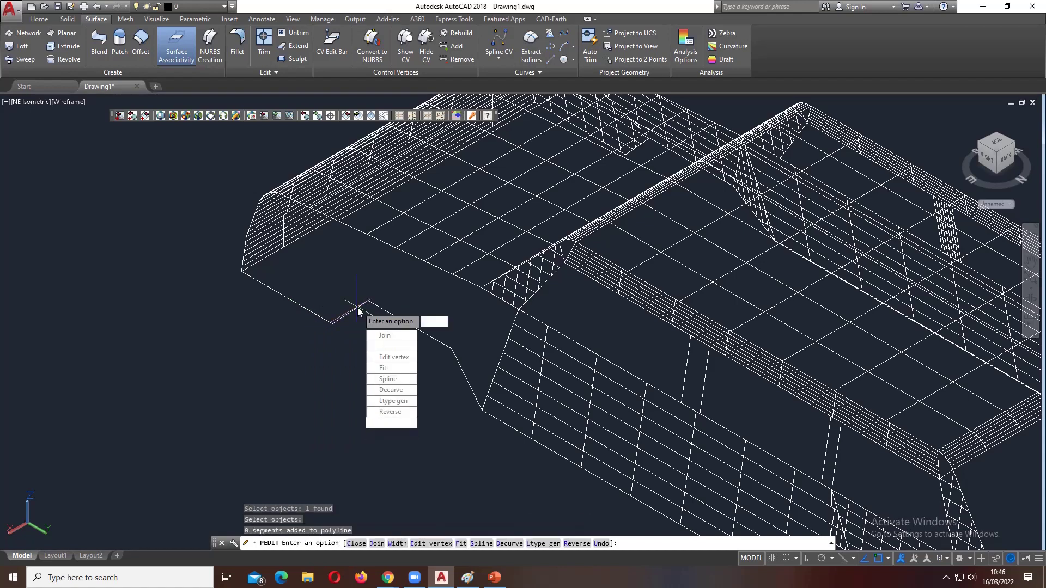
key("Return")
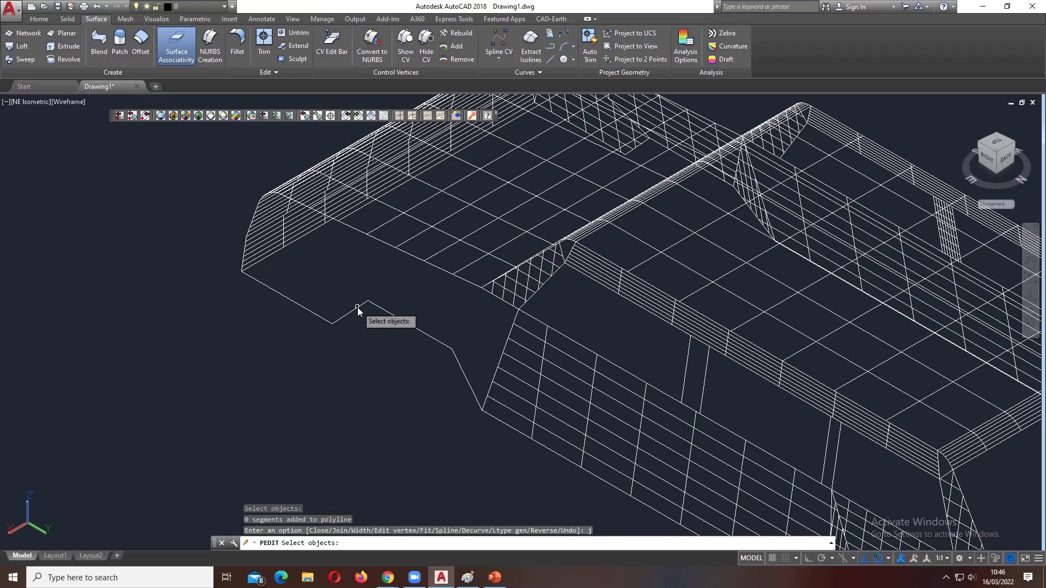
left_click(382, 308)
key("Return")
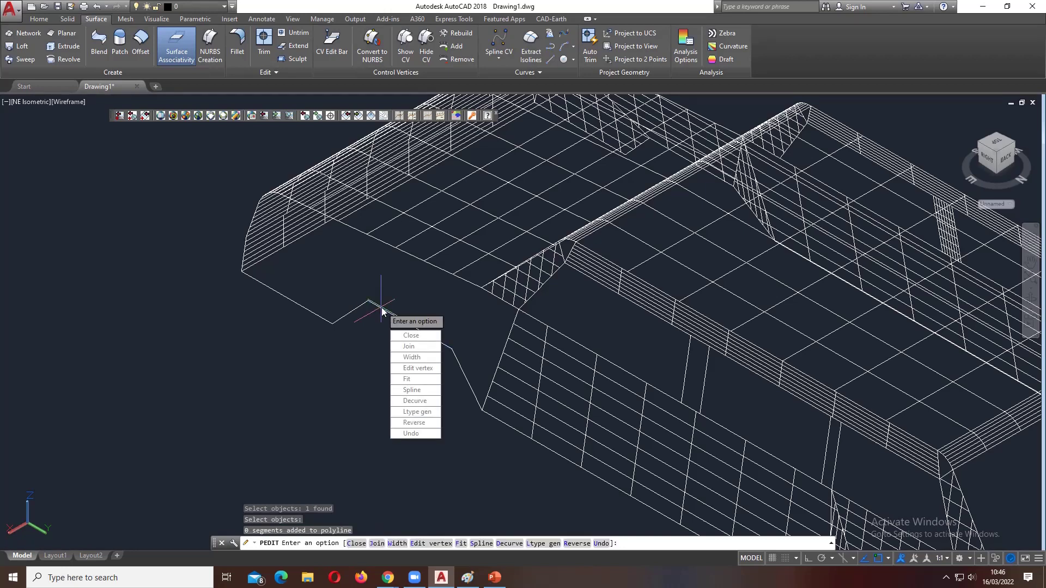
key("Down")
key("Down")
key("Return")
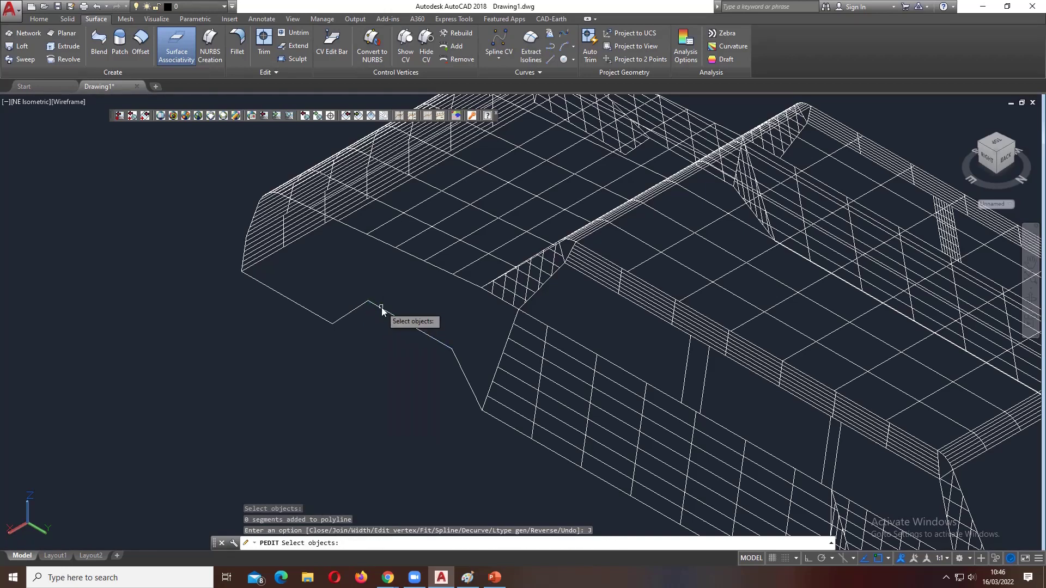
key("Return")
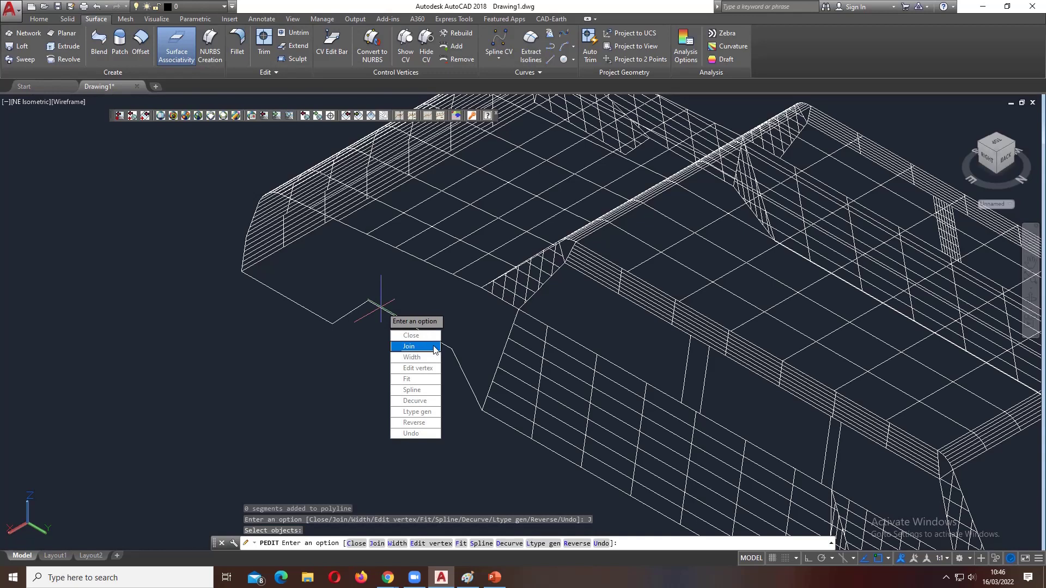
left_click(432, 350)
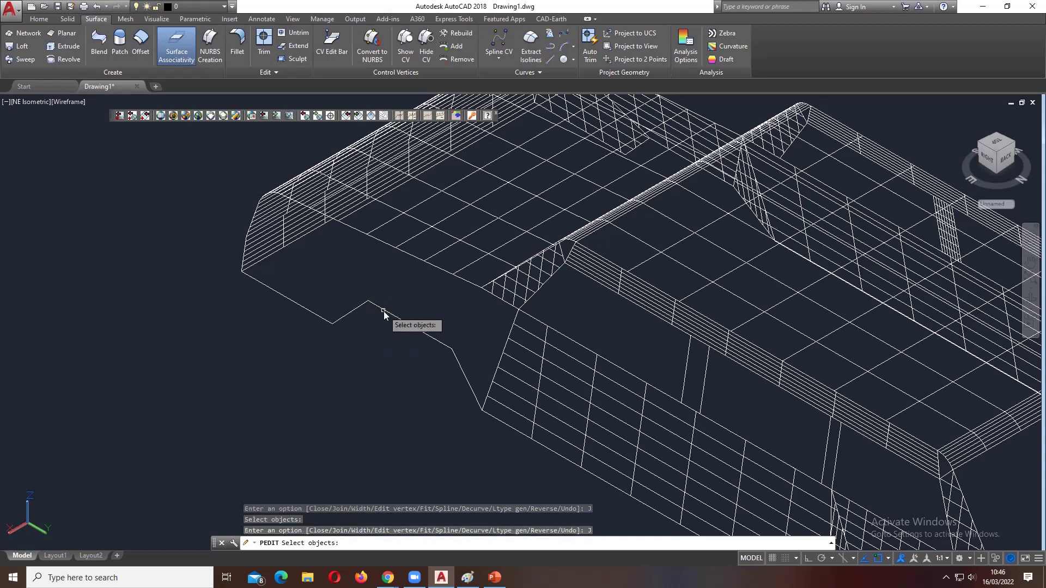
left_click(456, 358)
key("Return")
key("Up")
key("Up")
key("Up")
key("Return")
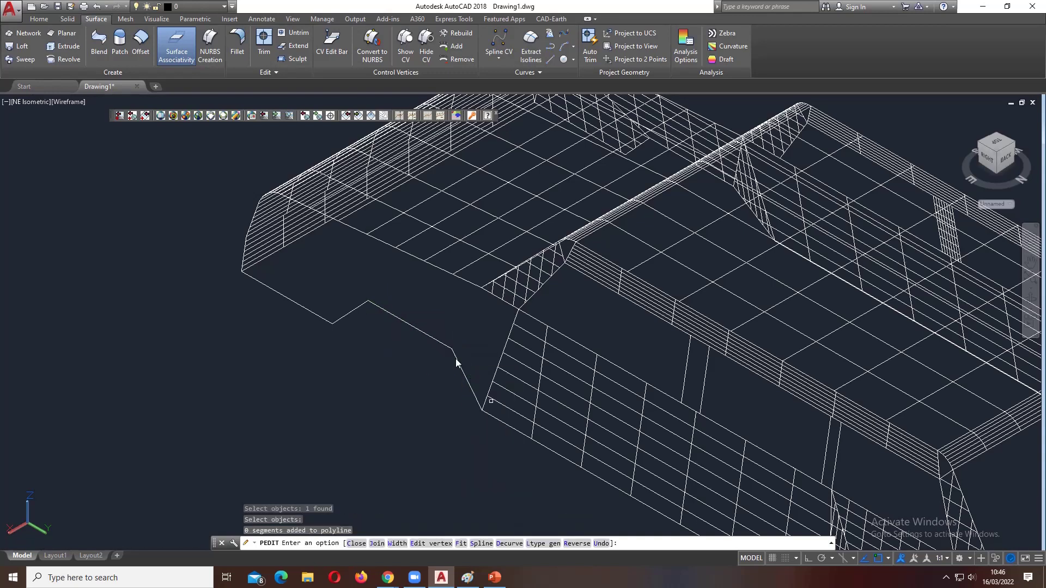
key("Return")
key("Return")
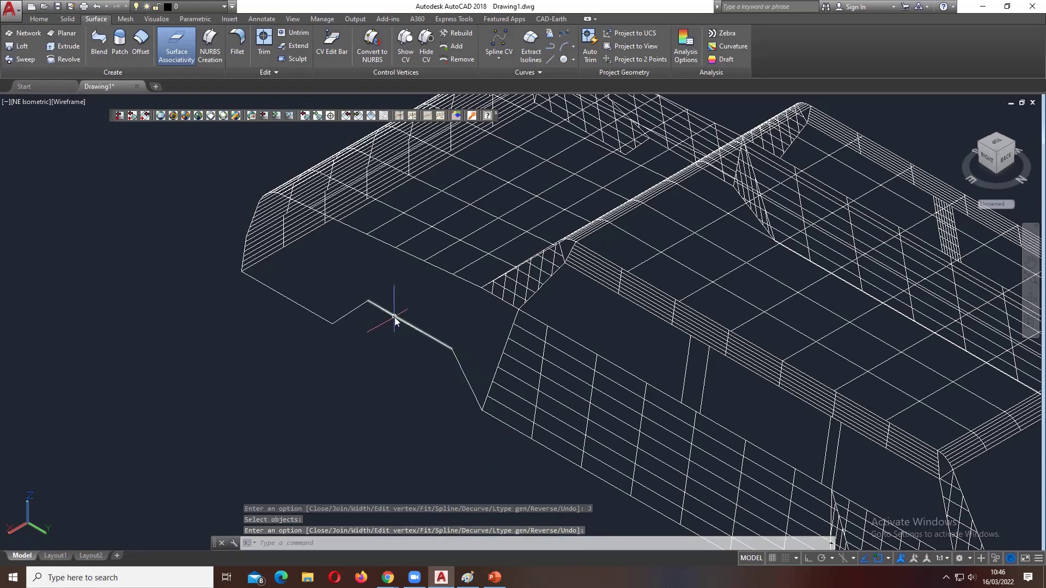
Step: Select the lower front-left polyline and upper roof edge to check them, then deselect
left_click(313, 313)
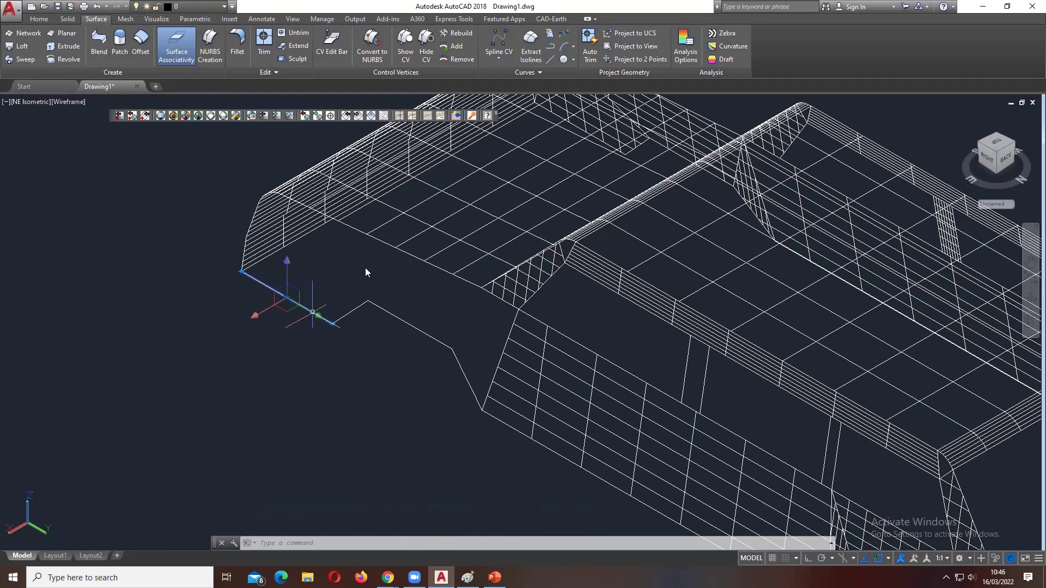
left_click(373, 240)
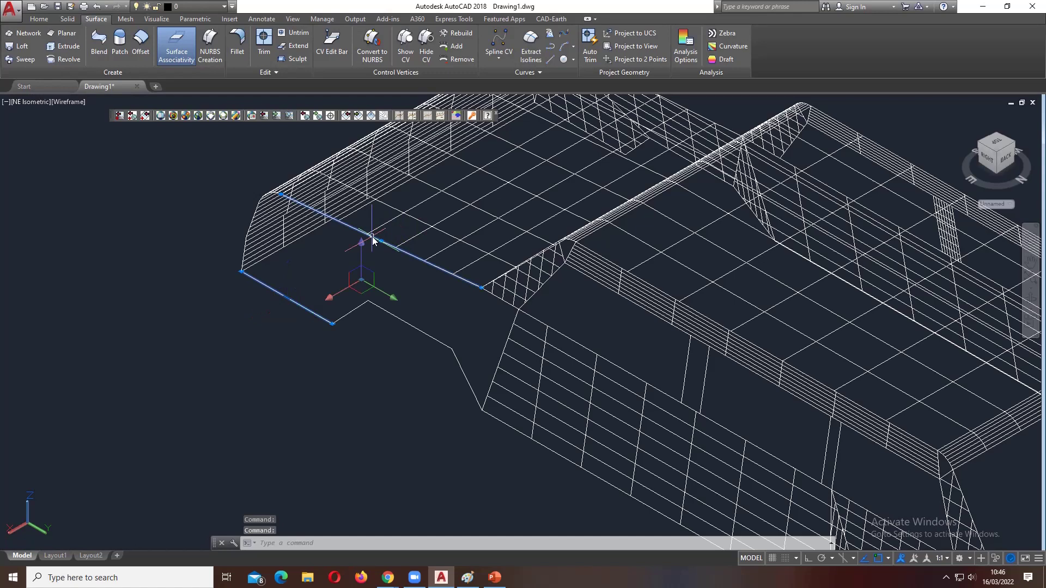
key("Escape")
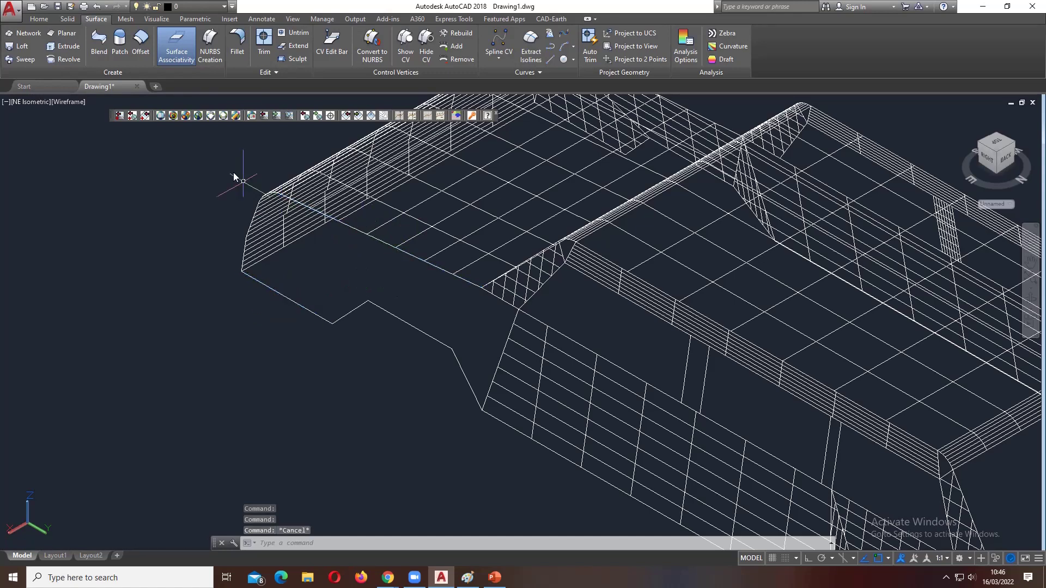
left_click(27, 49)
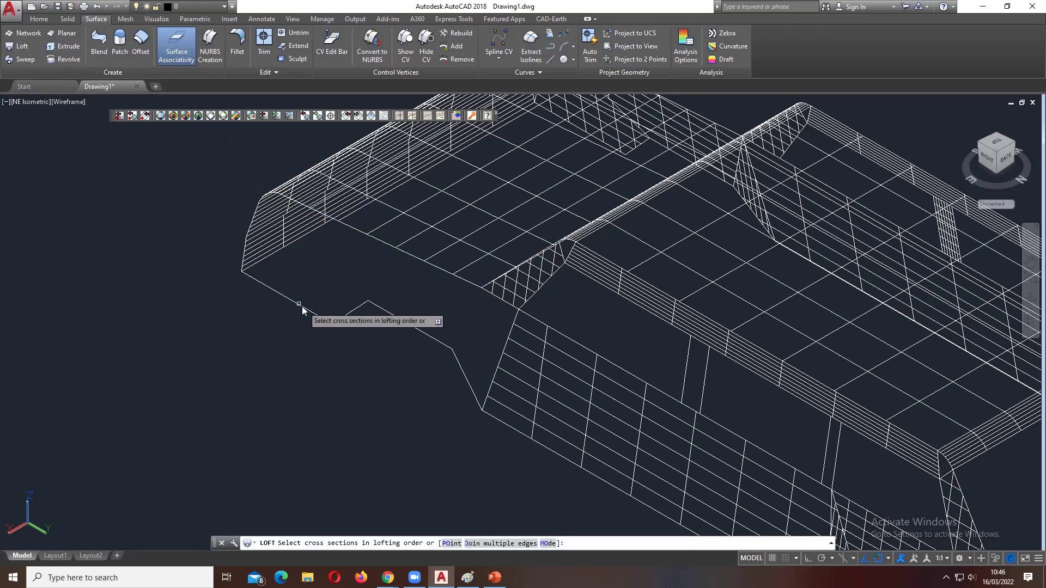
left_click(296, 303)
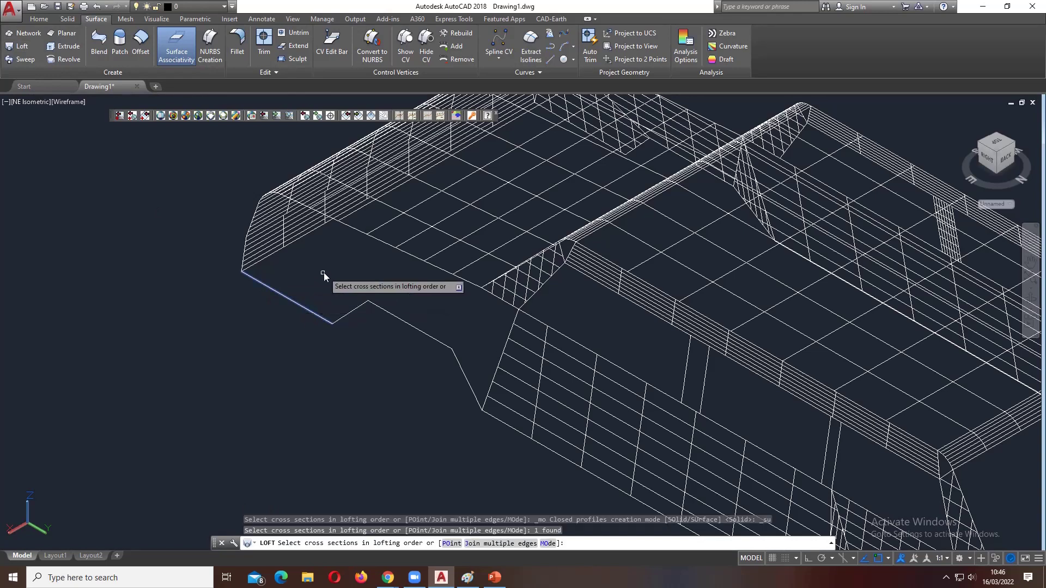
left_click(355, 231)
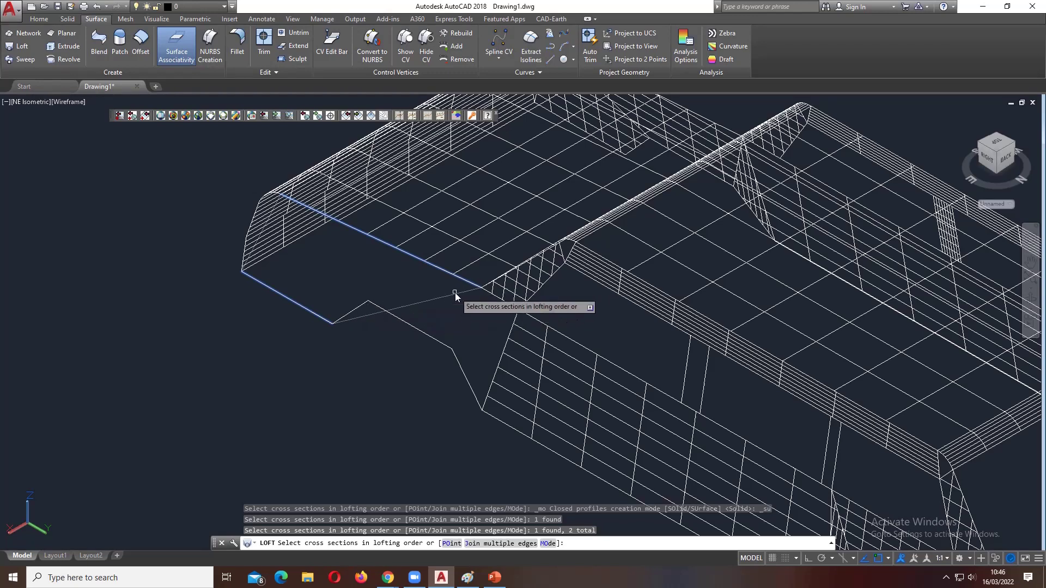
key("Escape")
key("Escape")
key("Escape")
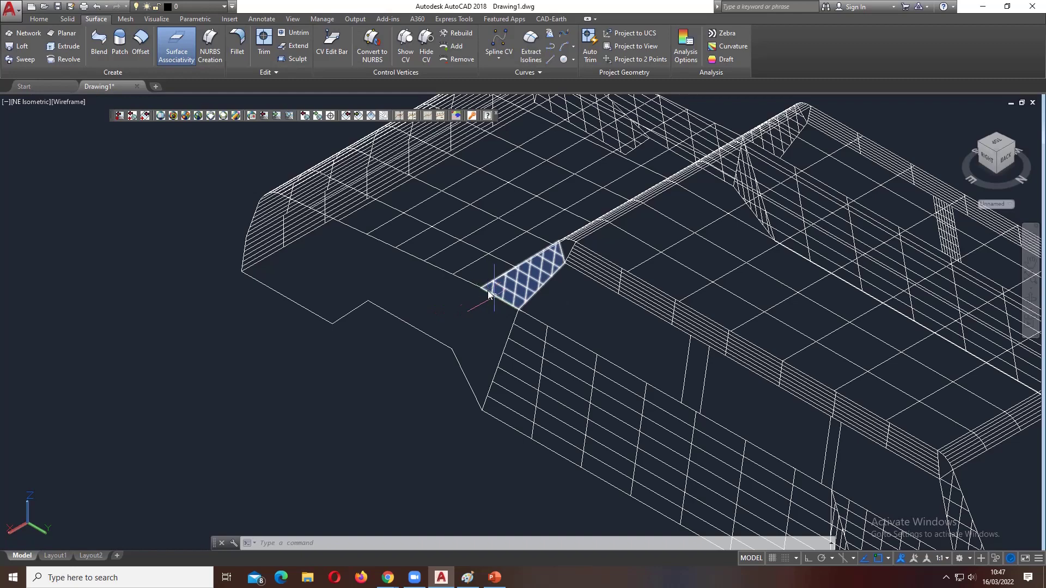
scroll(489, 290, "up", 3)
scroll(443, 316, "down", 2)
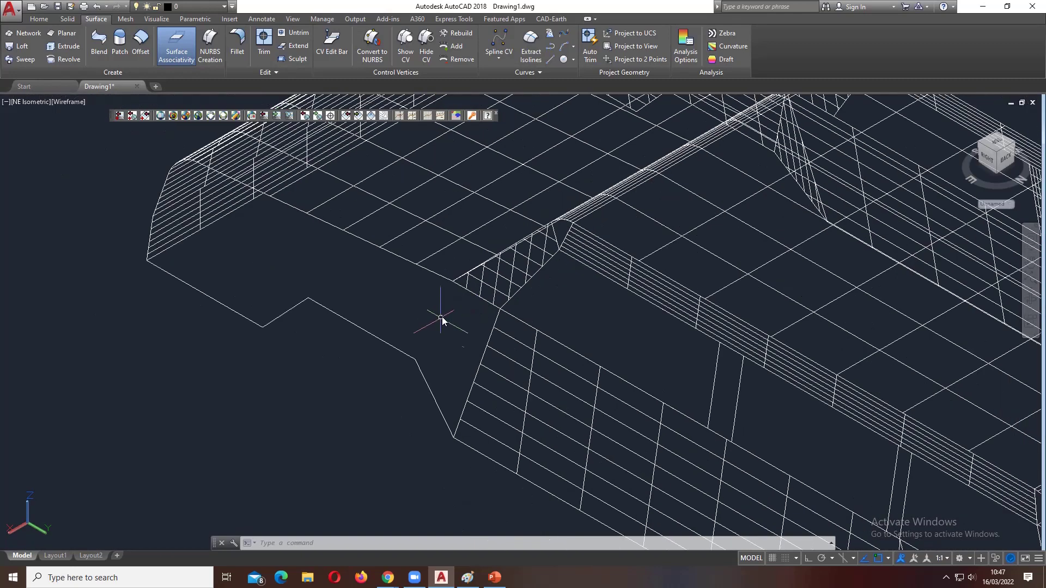
left_click(423, 373)
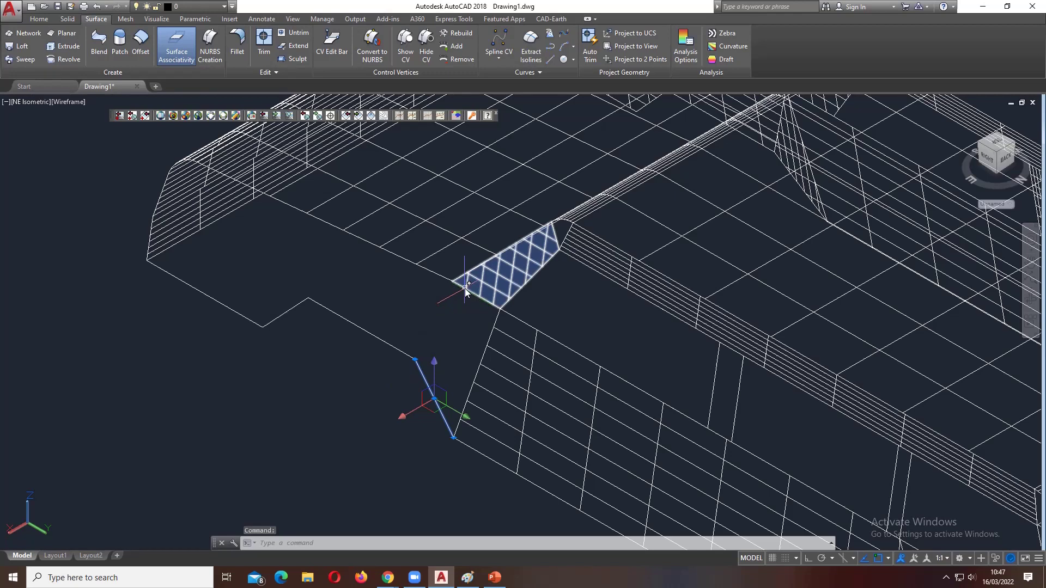
key("Escape")
key("Escape")
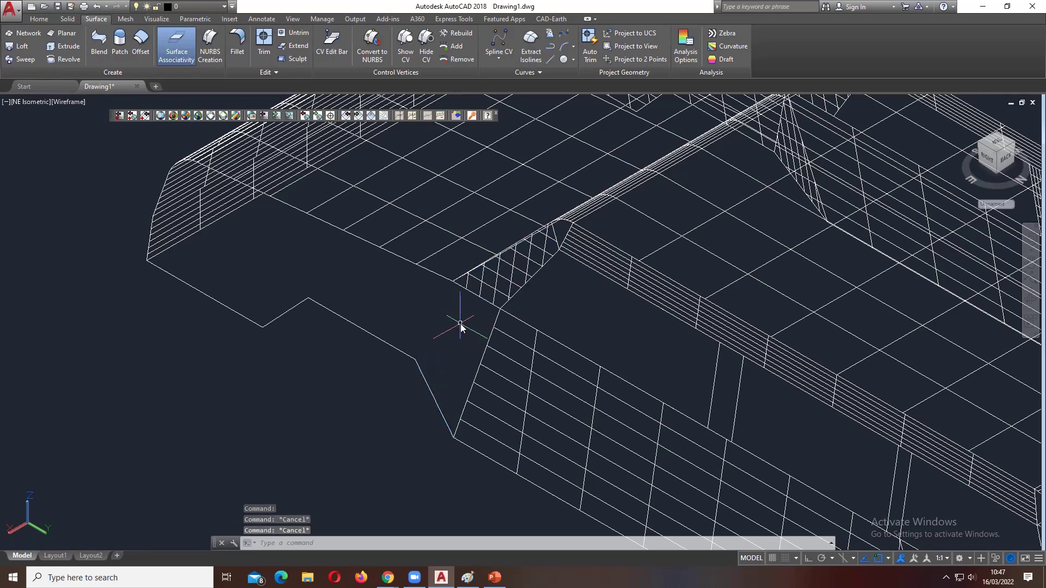
Step: Draw a guide line starting at the hatched panel's corner
type("l")
key("Return")
left_click(455, 284)
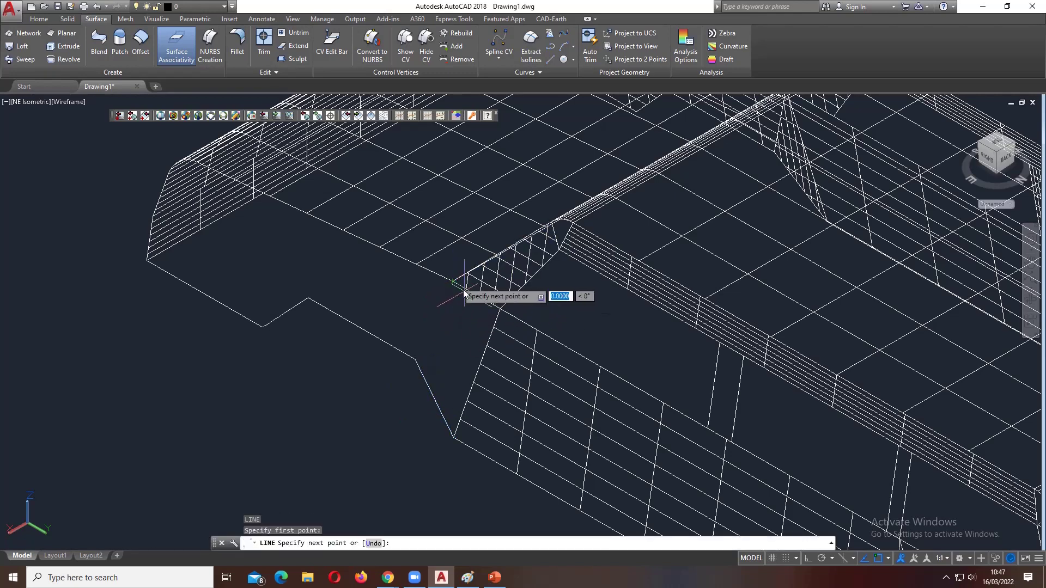
scroll(519, 329, "up", 2)
left_click(490, 300)
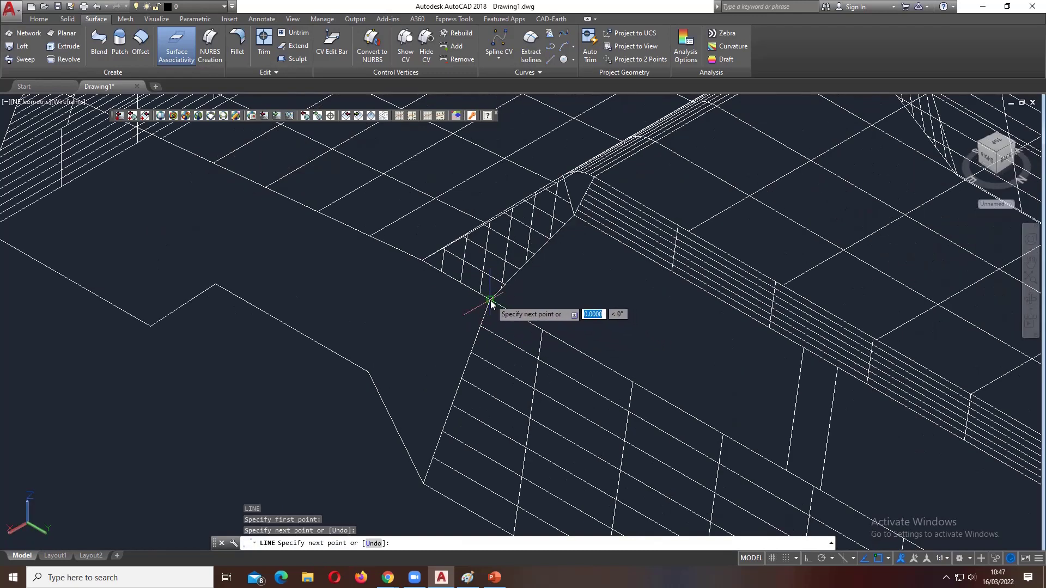
key("Return")
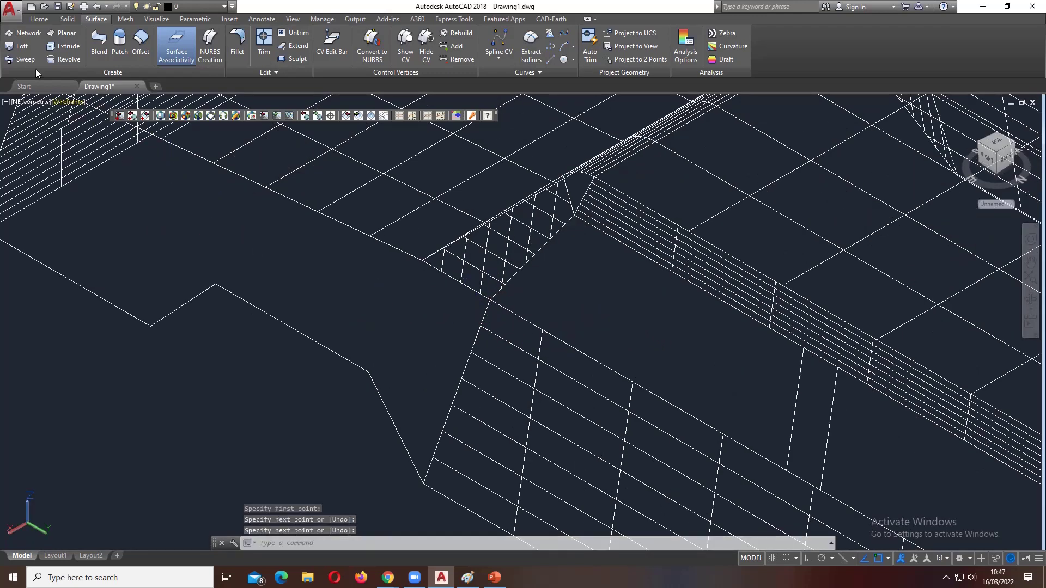
Step: Loft a surface between the sloped edge and the new guide line, cross sections only
left_click(22, 46)
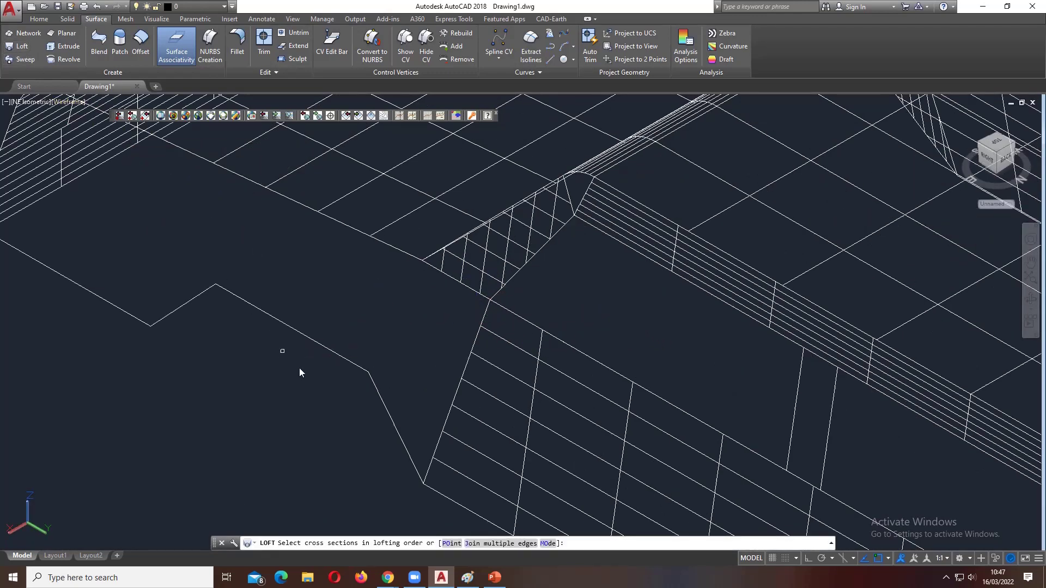
left_click(377, 390)
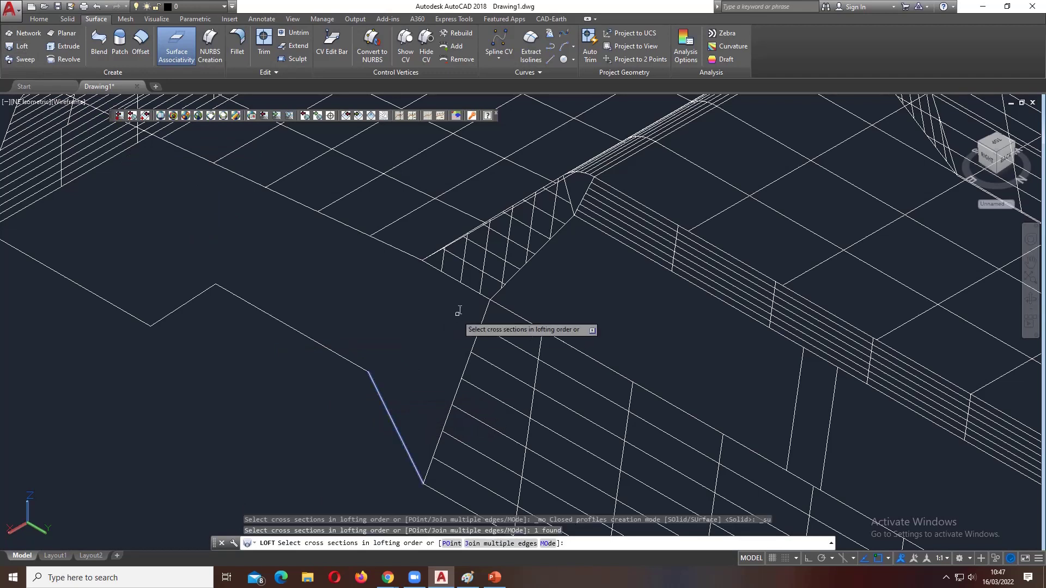
left_click(446, 274)
key("Return")
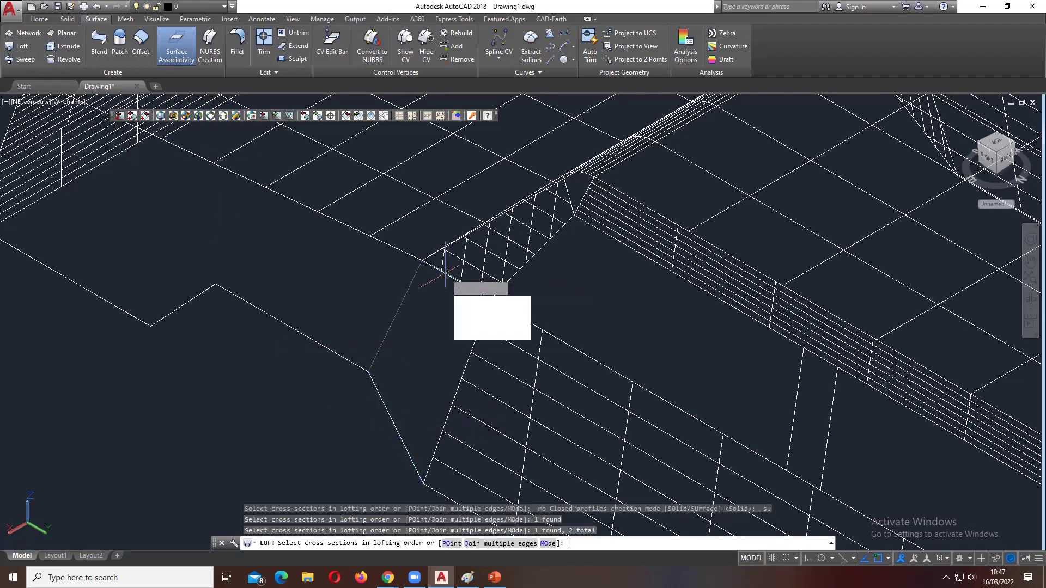
key("Return")
scroll(428, 353, "down", 4)
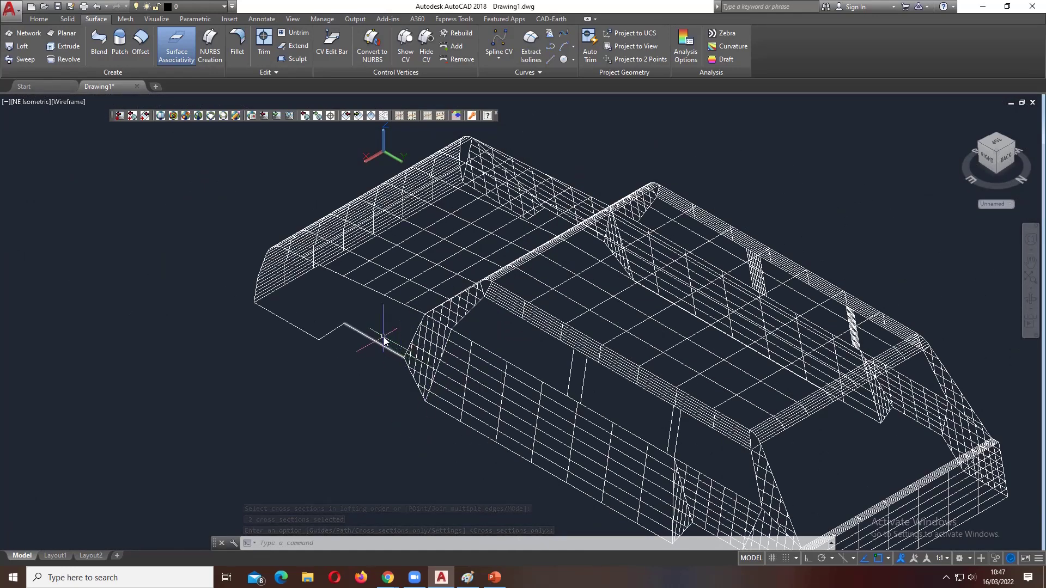
scroll(384, 338, "up", 2)
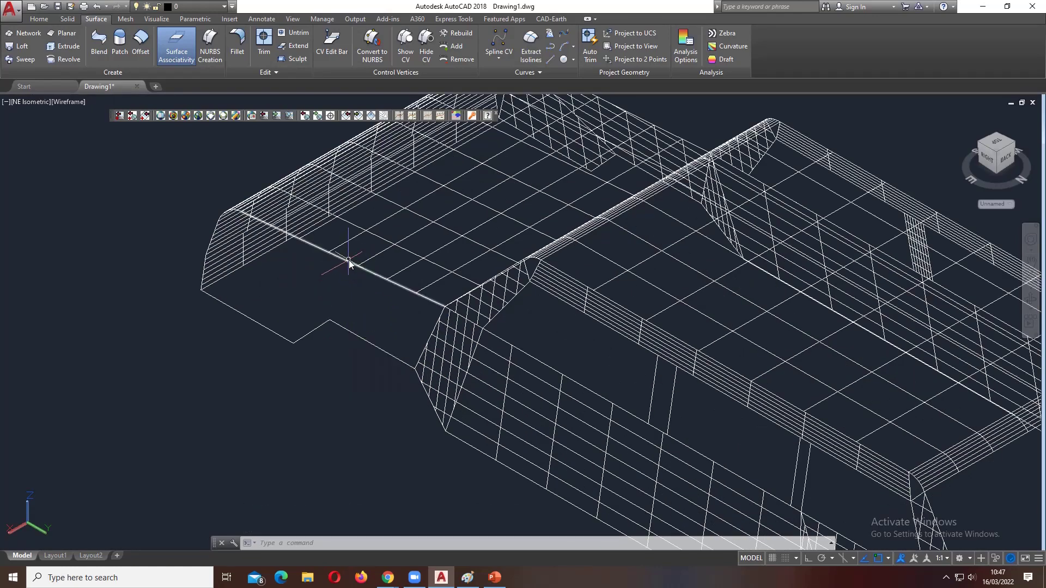
Step: Loft a panel between the lower front edge and the upper body edge
left_click(19, 47)
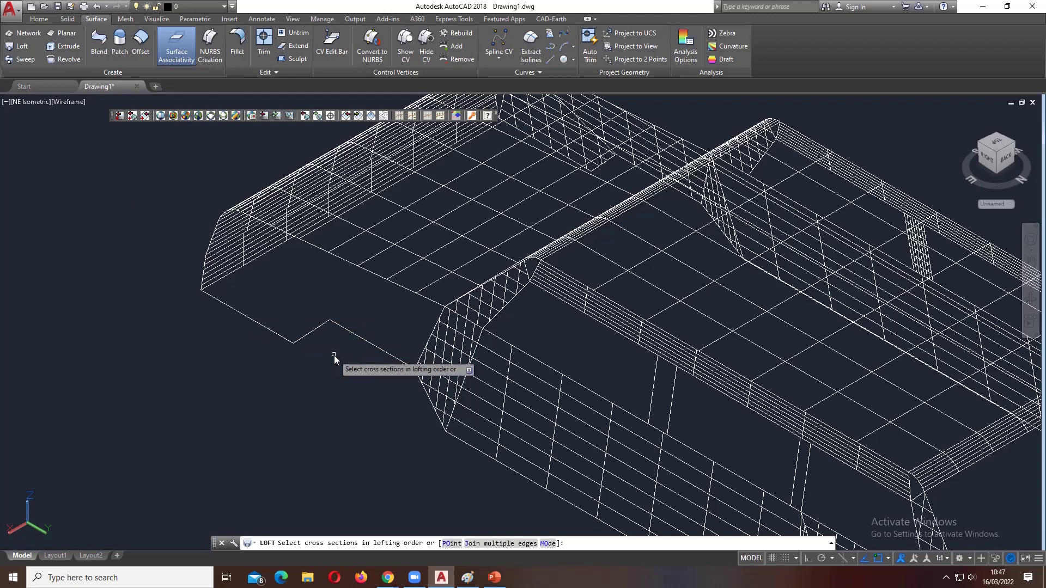
left_click(344, 330)
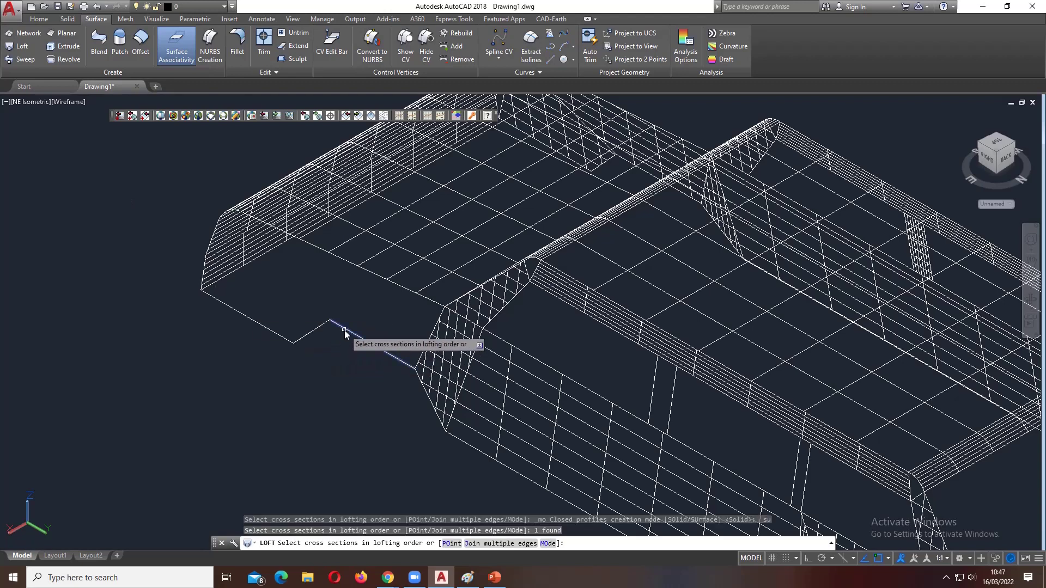
left_click(408, 289)
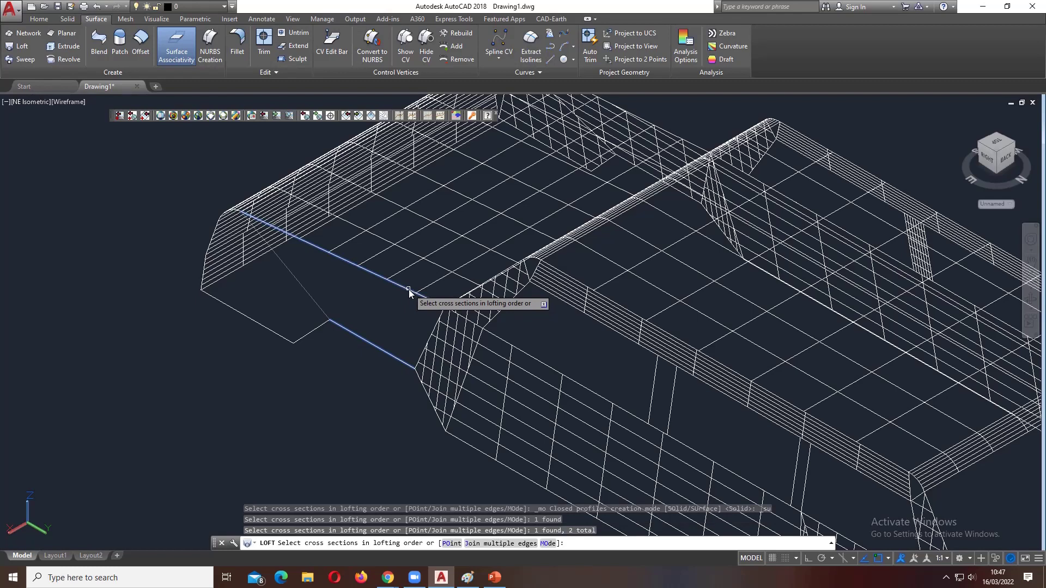
key("Return")
key("Return")
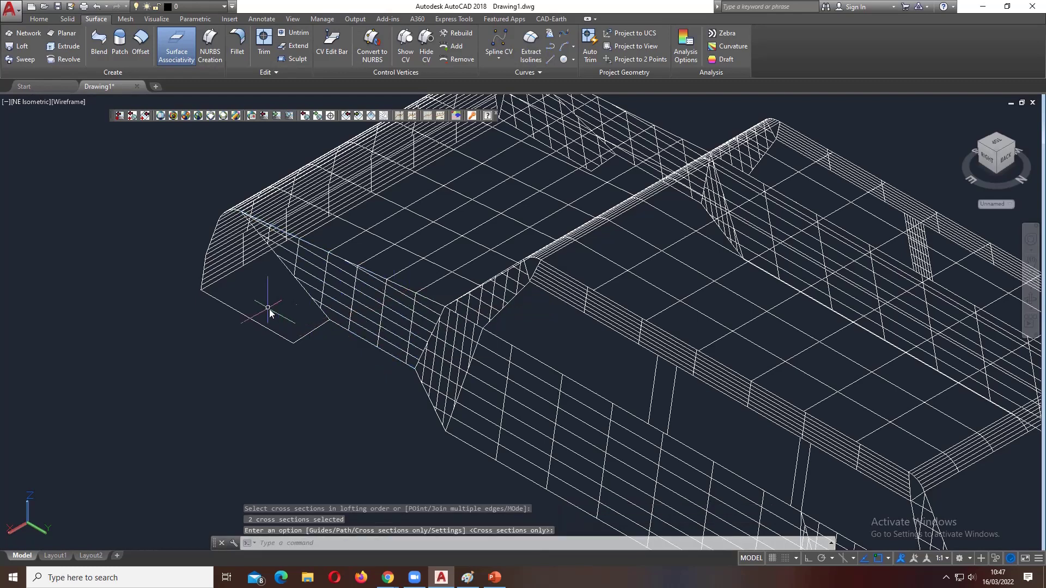
scroll(318, 332, "down", 5)
scroll(319, 334, "up", 5)
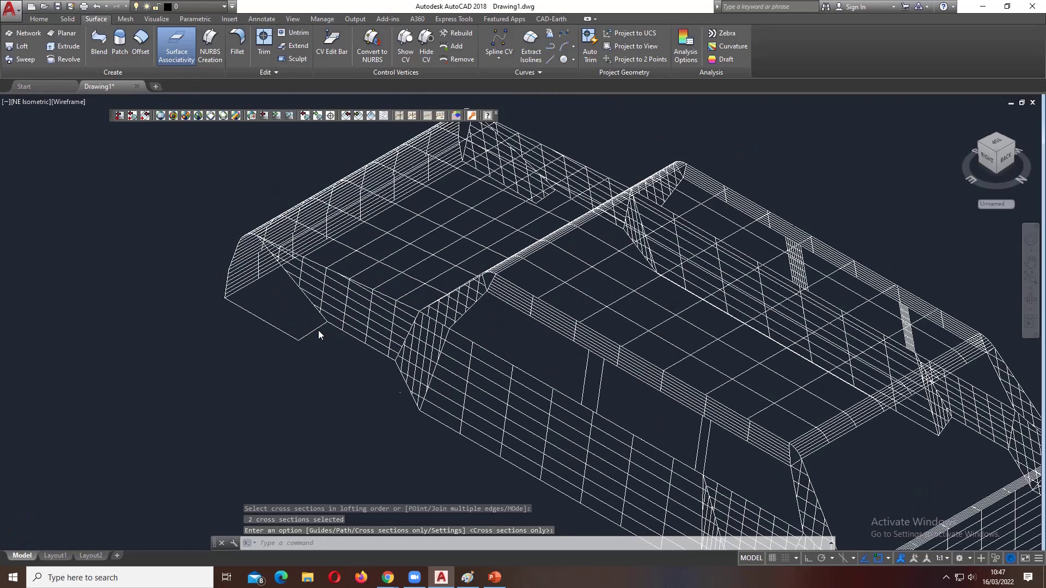
scroll(316, 331, "up", 3)
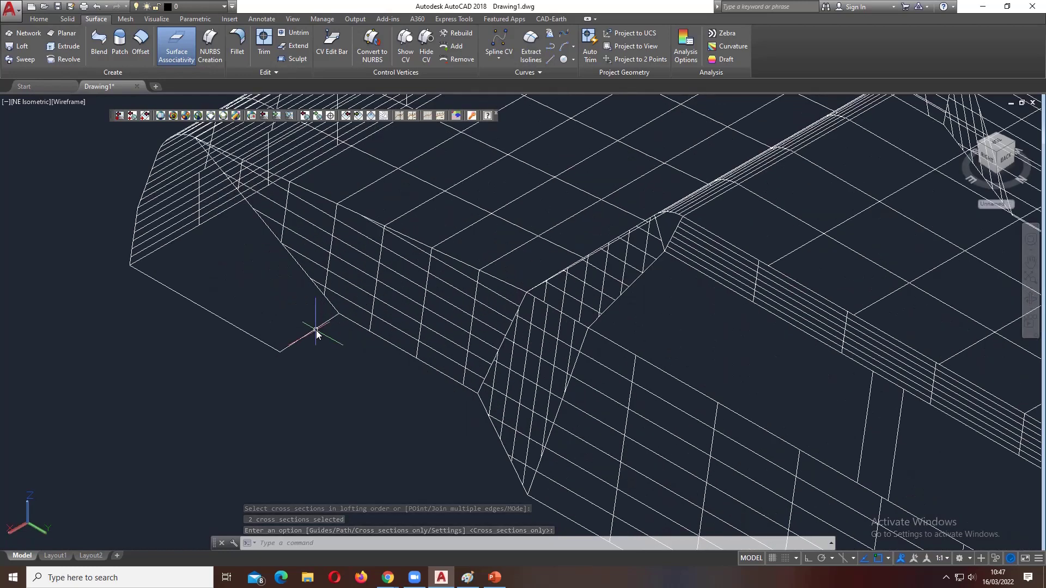
Step: Loft the lower edge to the upper-left edge, then undo that unwanted surface
left_click(20, 47)
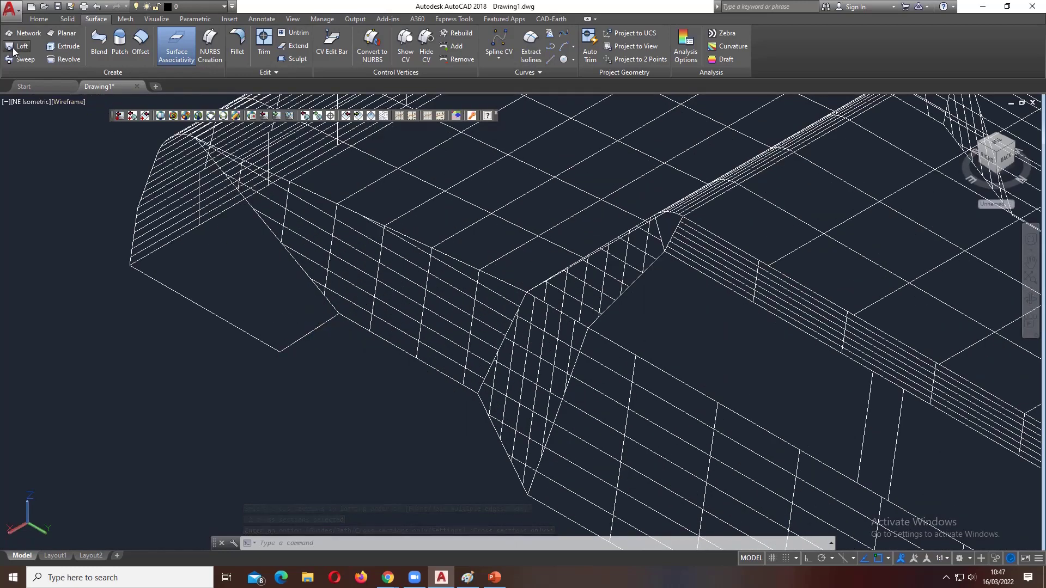
left_click(294, 342)
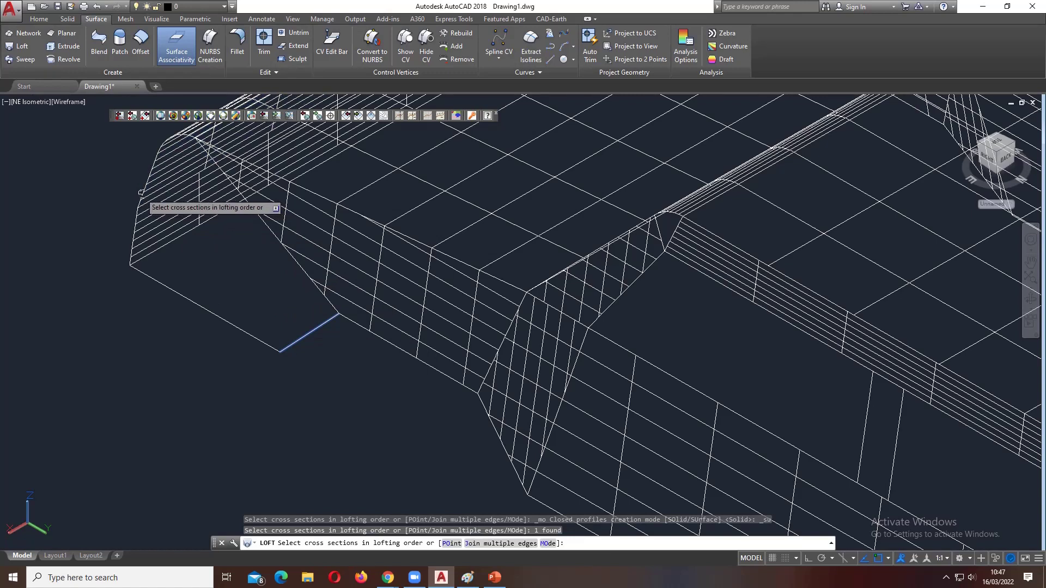
left_click(142, 193)
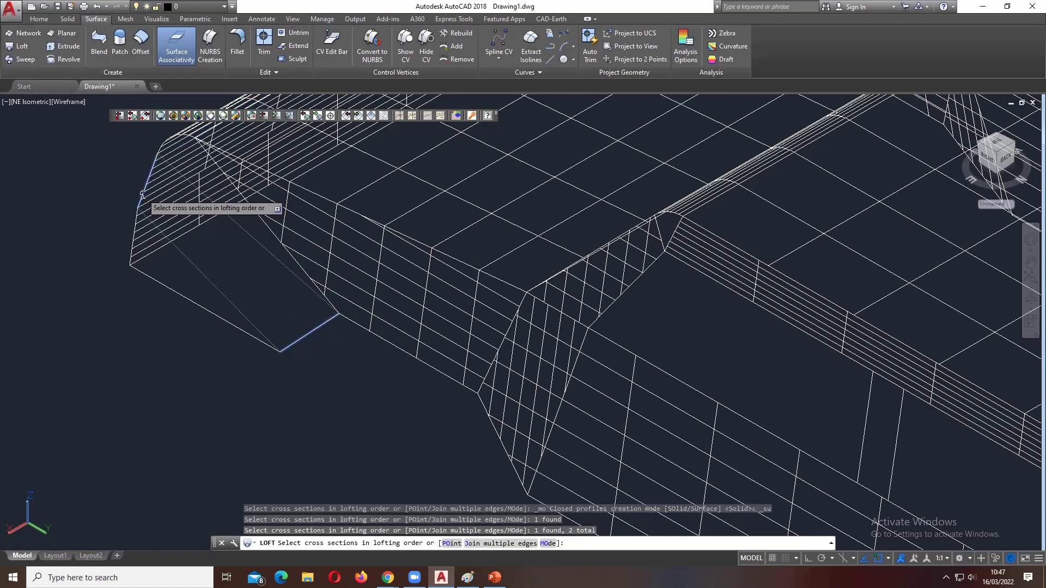
key("Down")
key("Return")
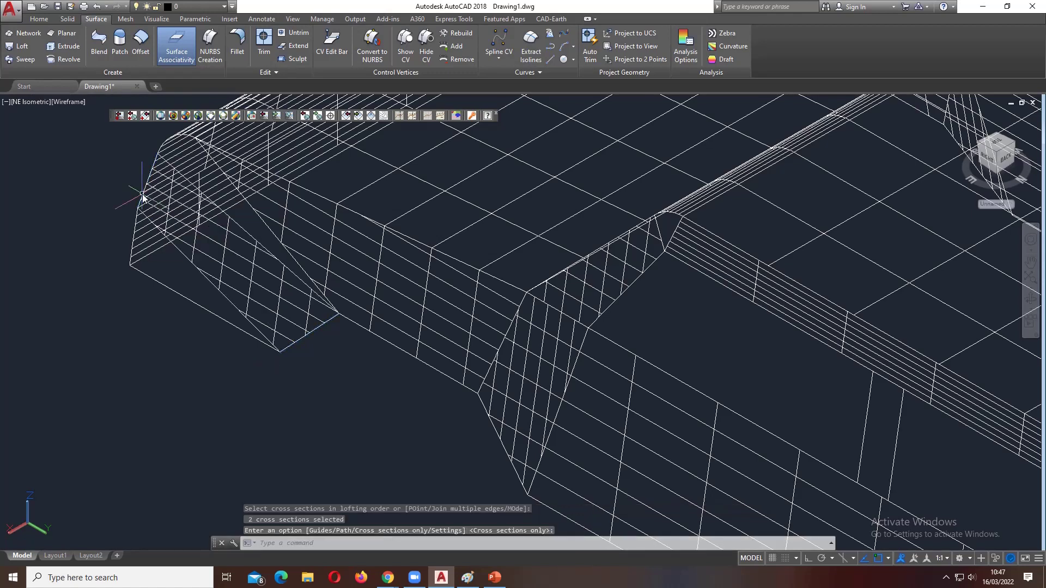
key("Return")
type("u")
key("Return")
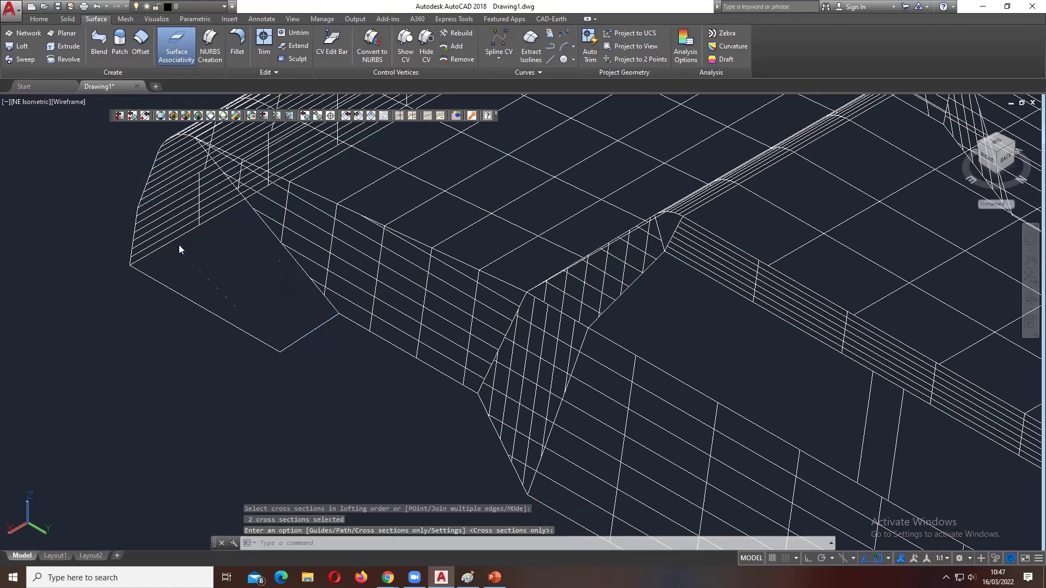
scroll(234, 294, "down", 2)
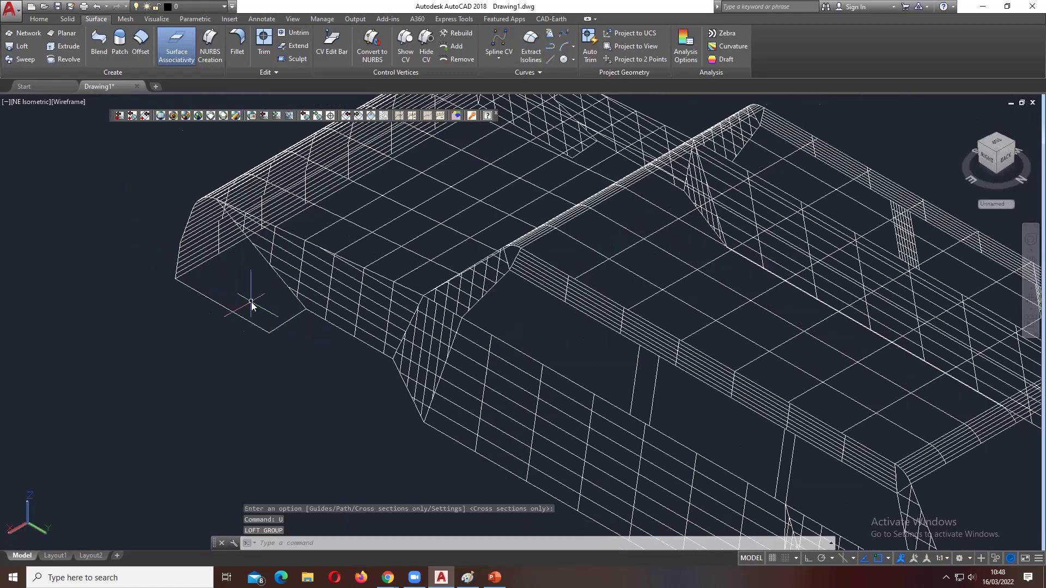
scroll(198, 266, "up", 2)
Step: Start another loft on the lower front edge and cancel it
left_click(27, 47)
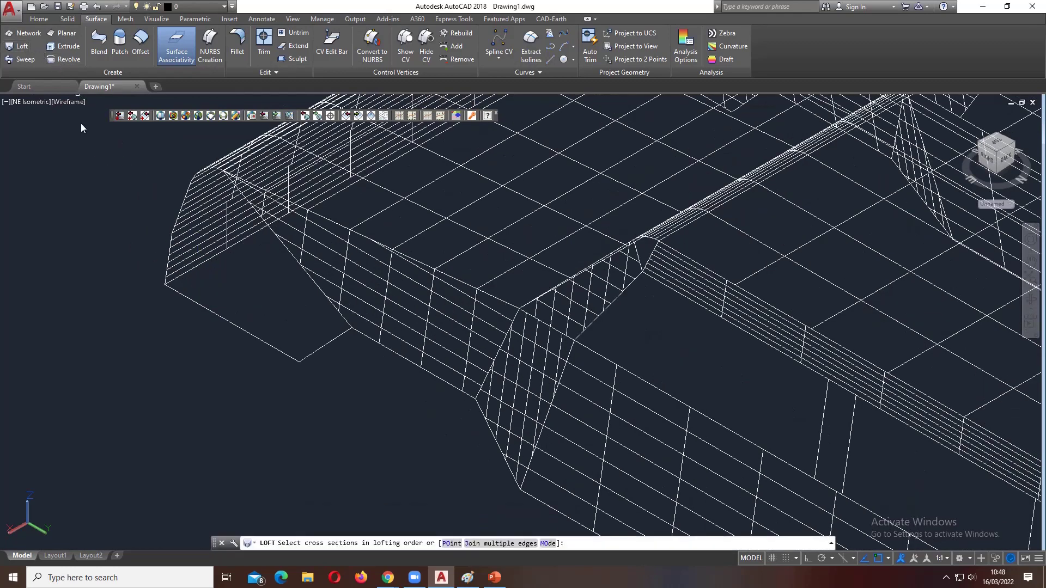
left_click(181, 293)
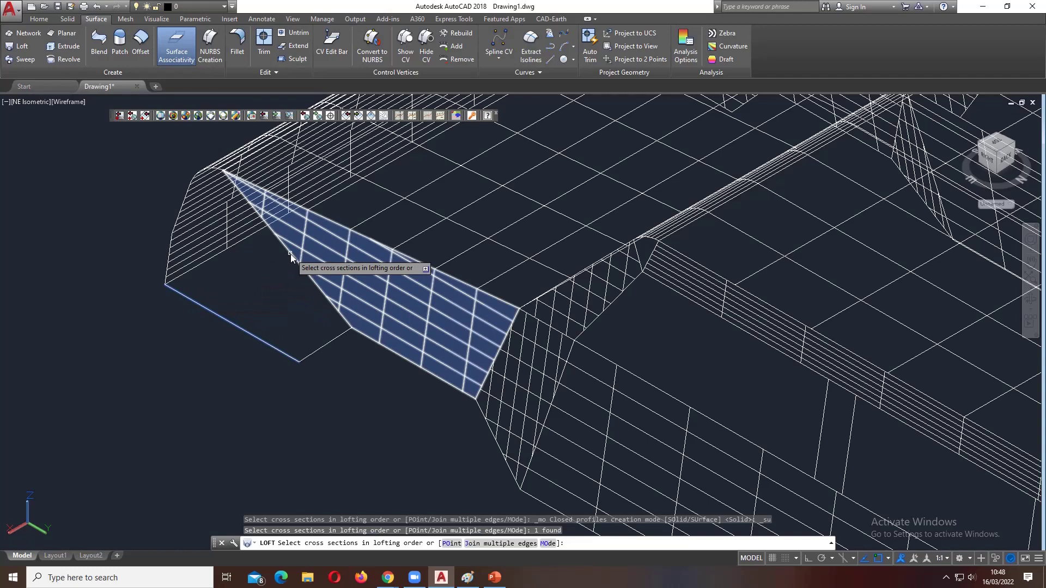
key("Escape")
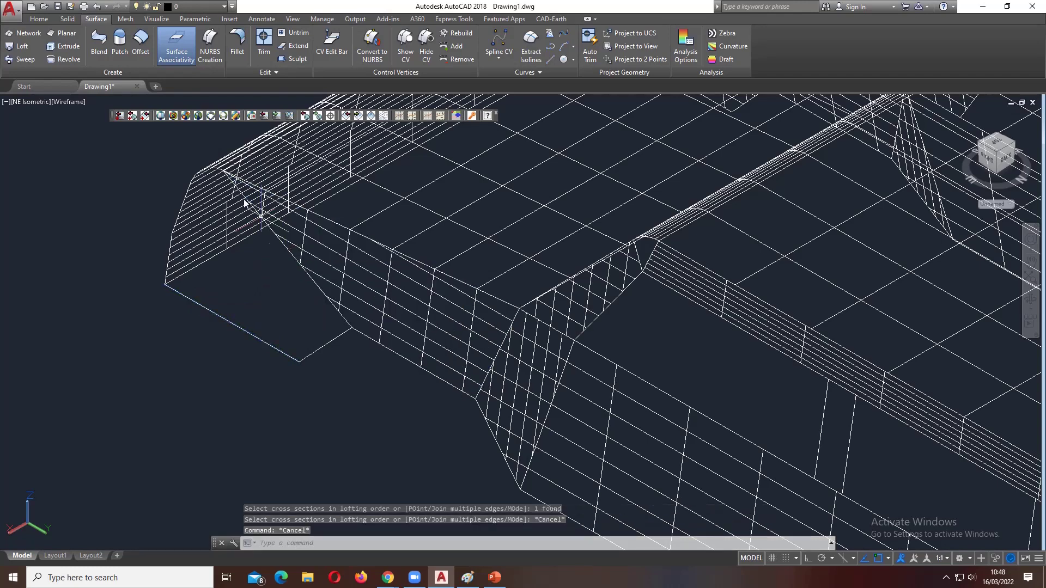
scroll(366, 327, "down", 3)
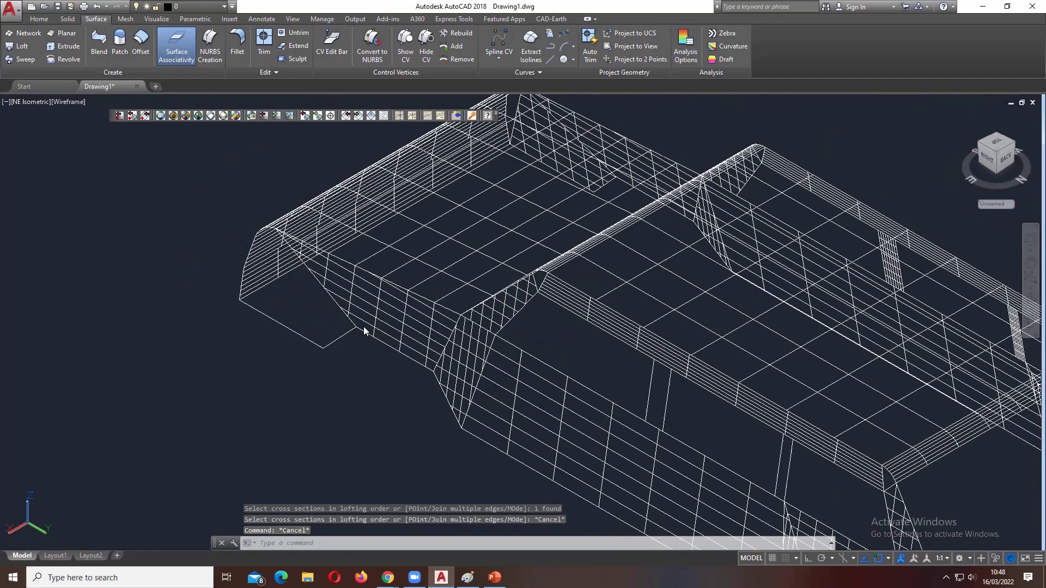
scroll(382, 337, "down", 2)
scroll(387, 341, "up", 5)
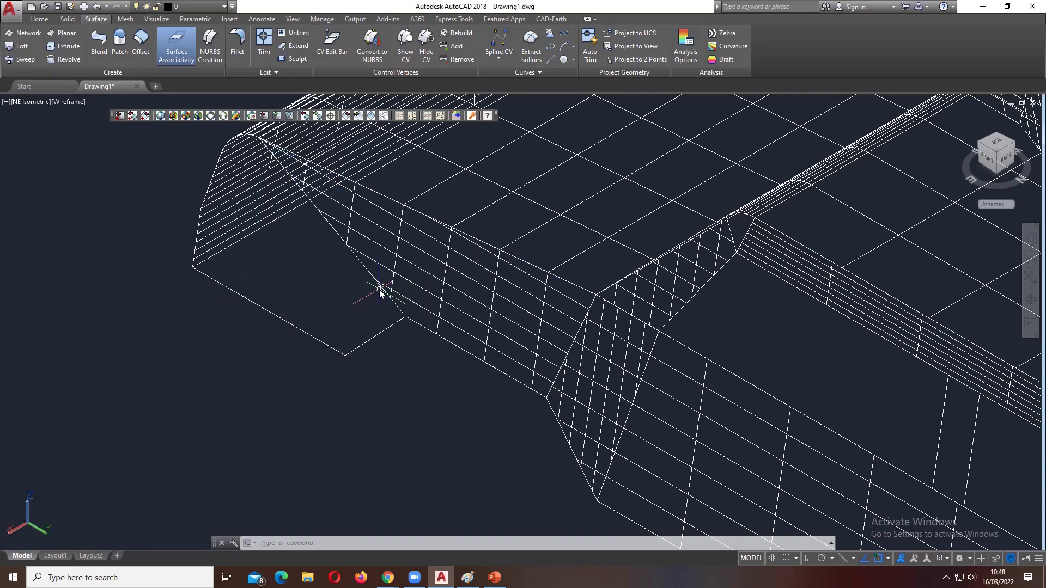
Step: Draw a diagonal line from the lower front corner to the upper corner point
type("l")
key("Return")
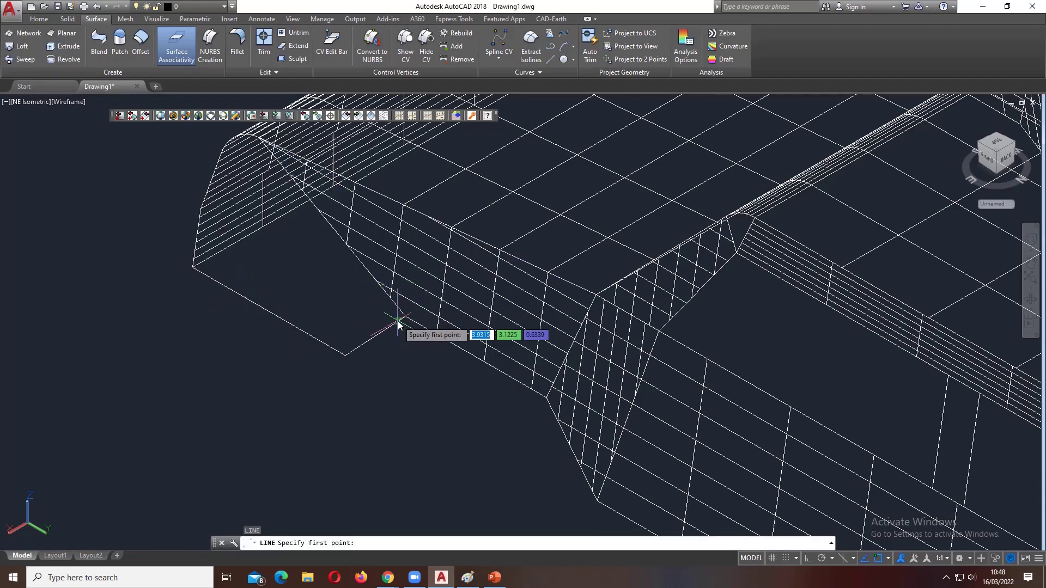
left_click(406, 319)
scroll(261, 145, "up", 3)
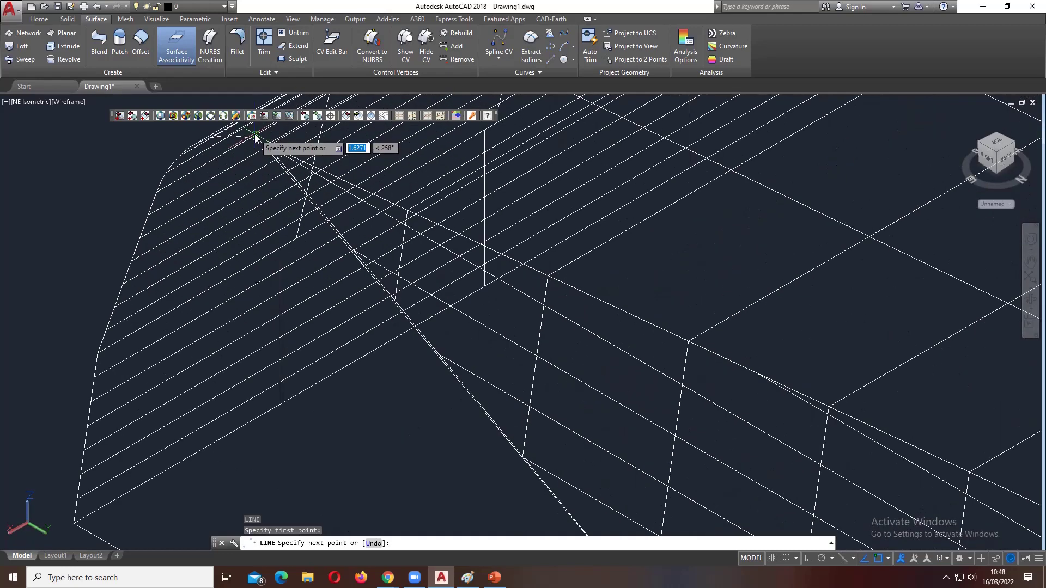
scroll(265, 146, "up", 2)
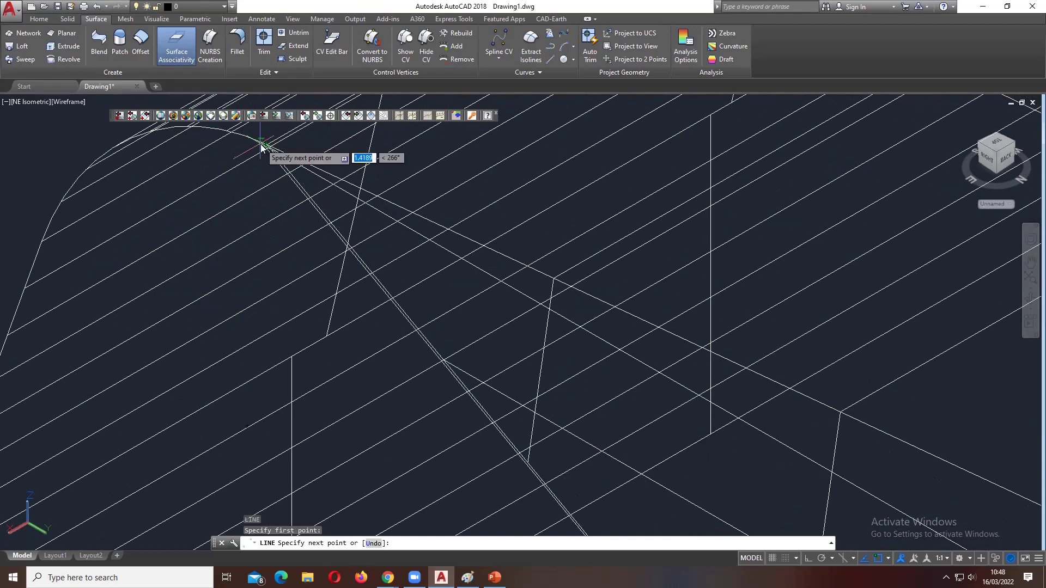
left_click(268, 146)
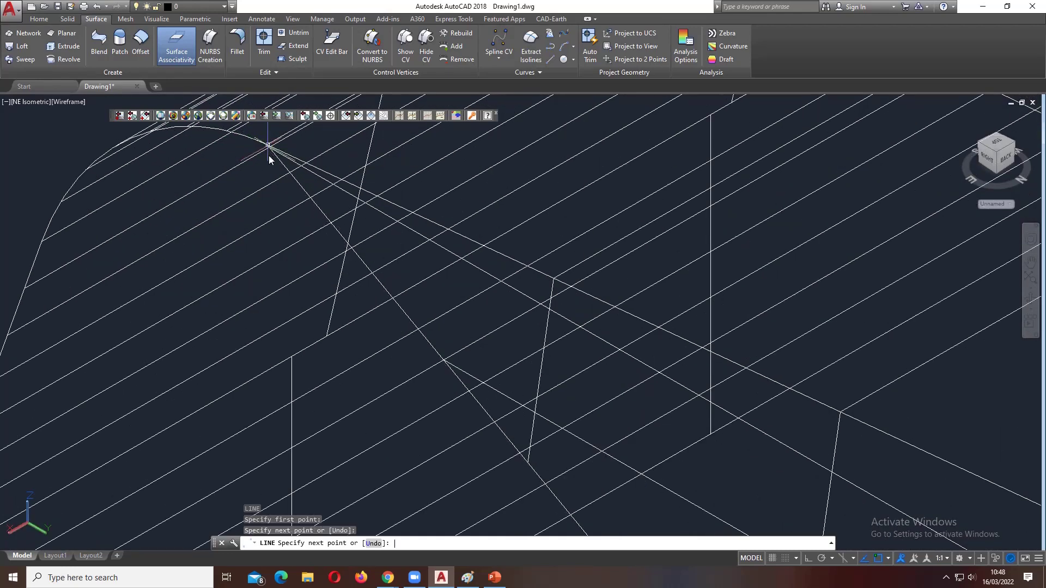
key("Return")
scroll(240, 261, "down", 5)
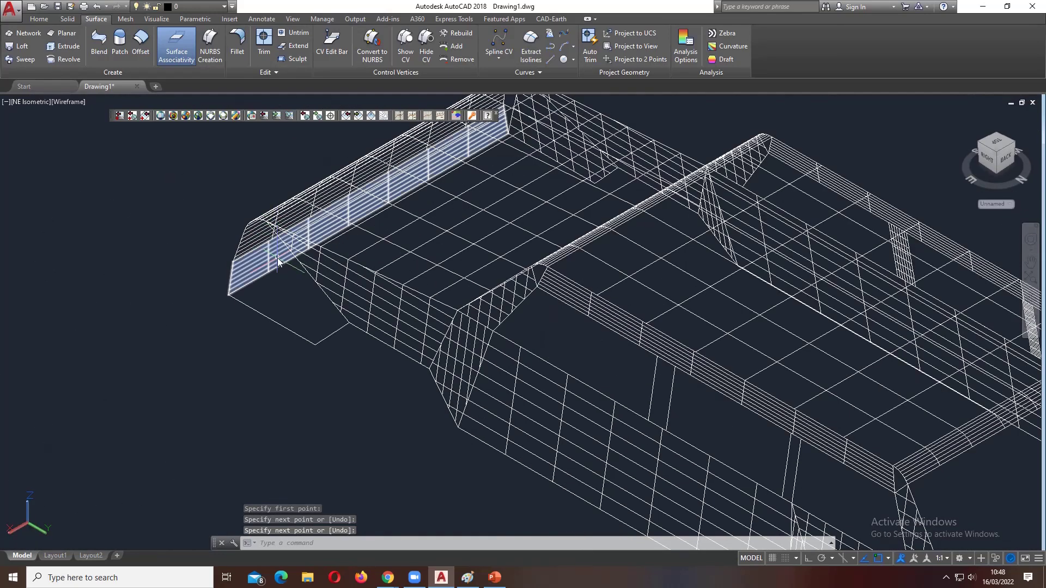
scroll(278, 262, "up", 2)
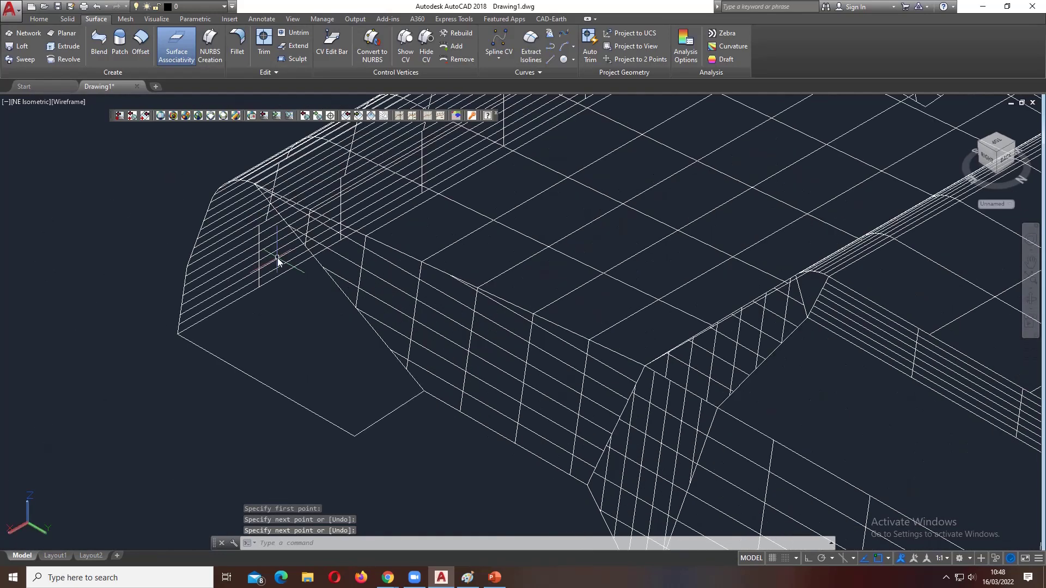
Step: Loft a panel between the lower front edge and the new diagonal line, cross sections only
left_click(24, 48)
left_click(202, 351)
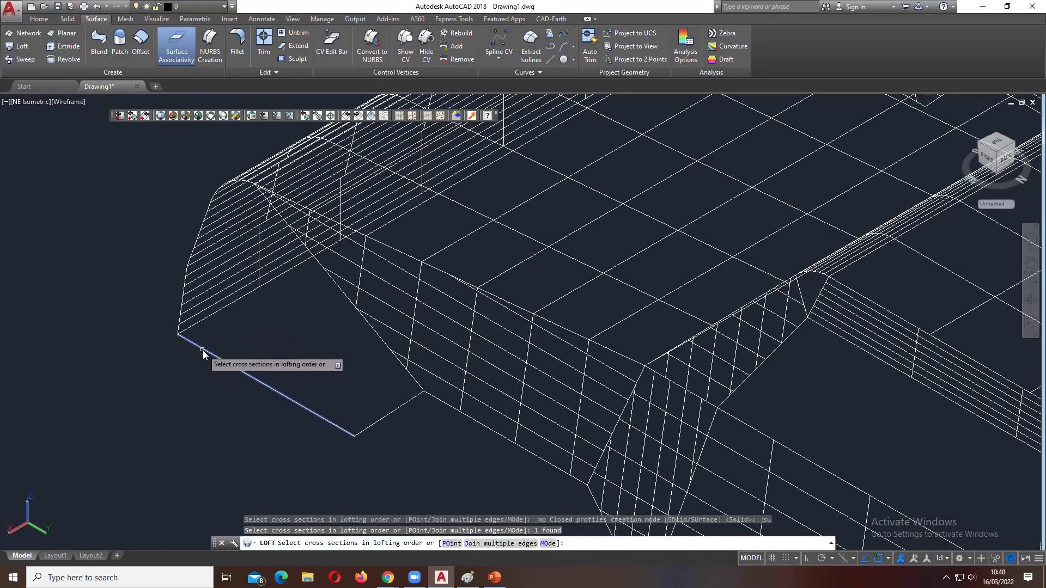
left_click(339, 287)
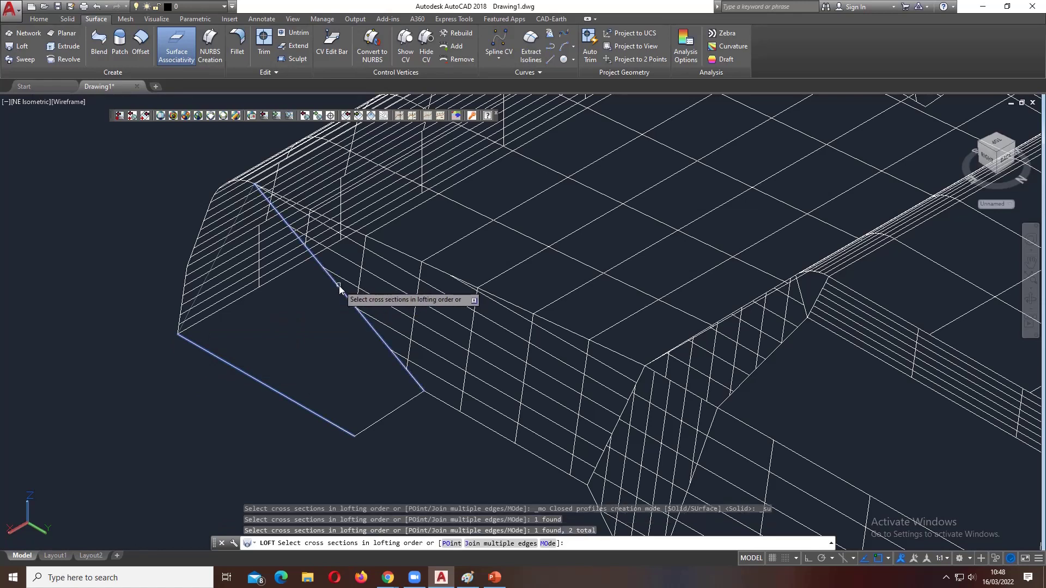
right_click(339, 287)
key("Return")
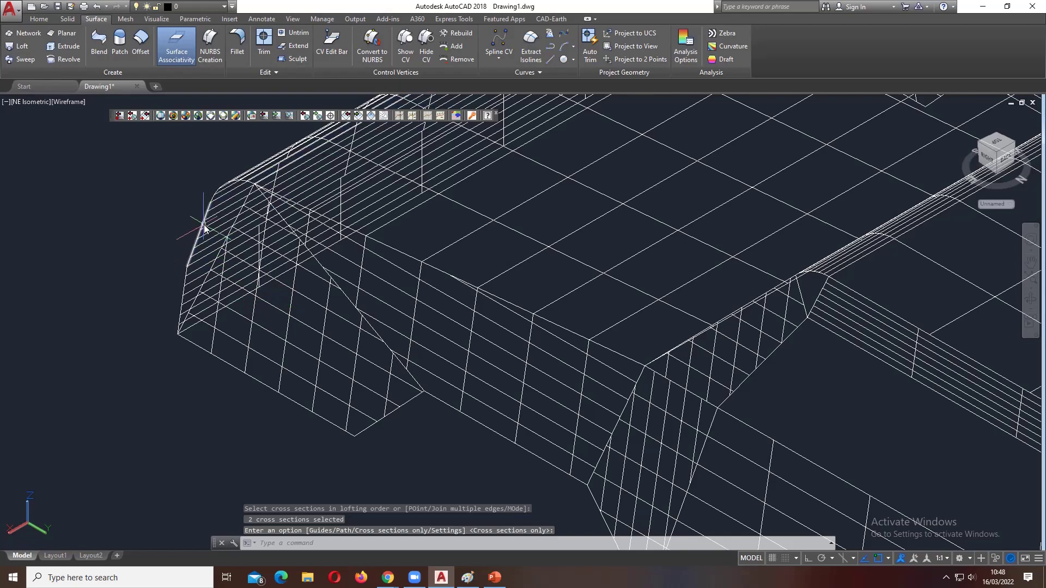
scroll(209, 391, "down", 3)
scroll(218, 376, "down", 1)
scroll(203, 323, "up", 1)
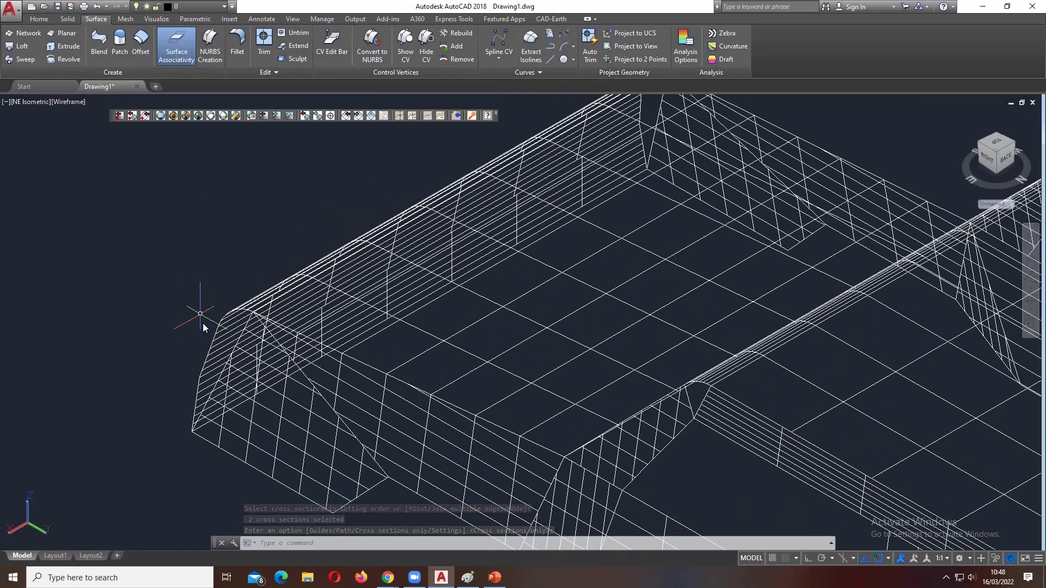
scroll(202, 322, "down", 2)
scroll(424, 365, "down", 1)
scroll(424, 365, "up", 3)
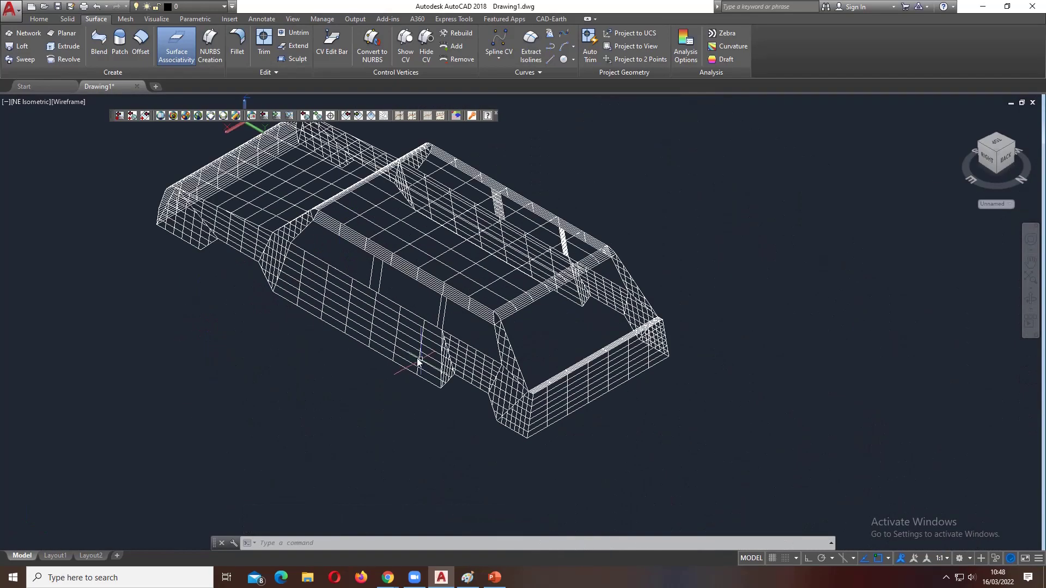
scroll(388, 341, "down", 3)
scroll(374, 313, "up", 2)
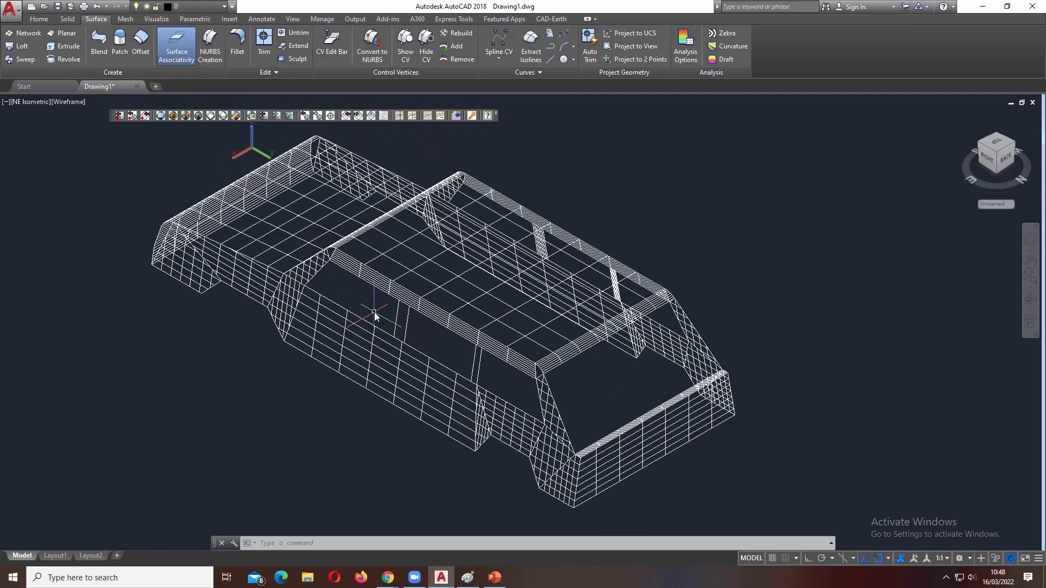
Step: Run HIDE, then shade the car body with the Shades of Gray visual style
type("h")
type("e")
key("Return")
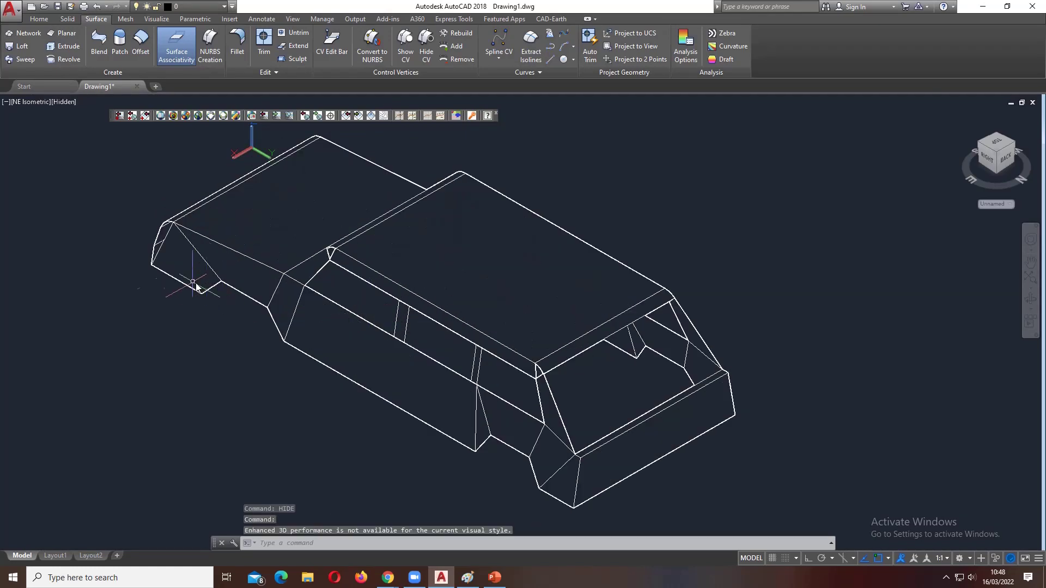
scroll(146, 260, "up", 3)
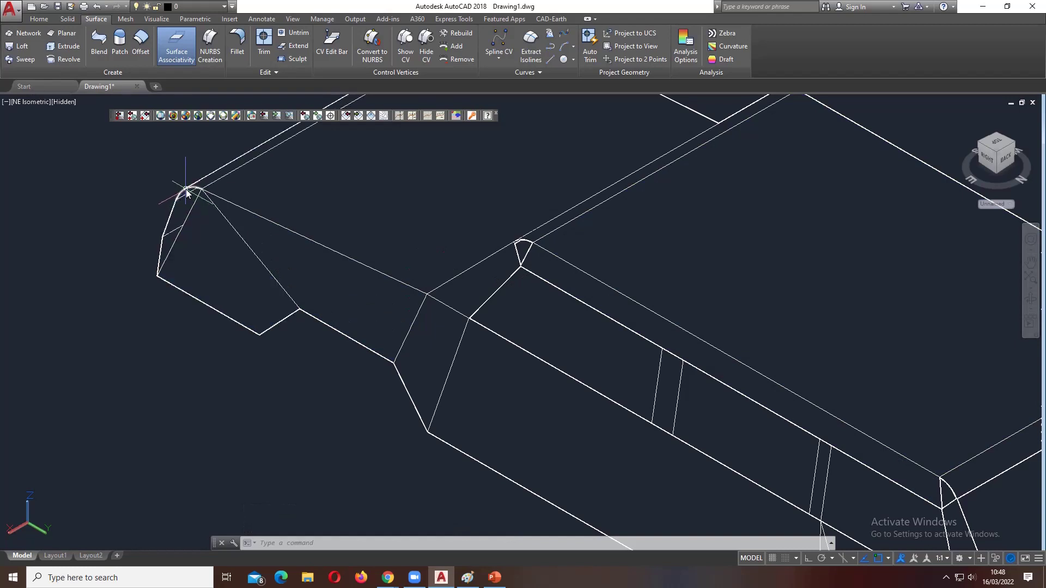
scroll(209, 267, "down", 2)
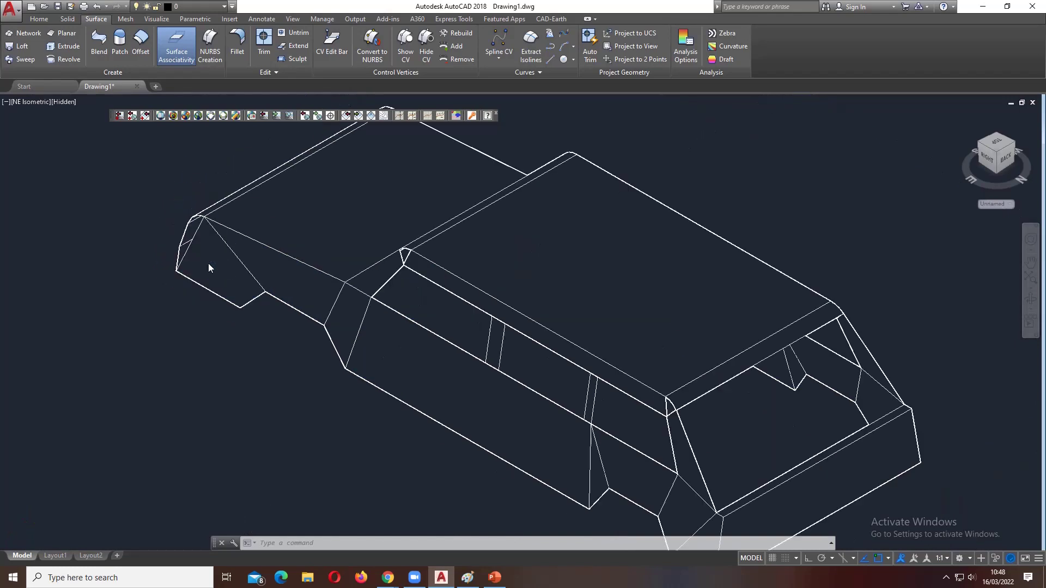
scroll(210, 267, "down", 3)
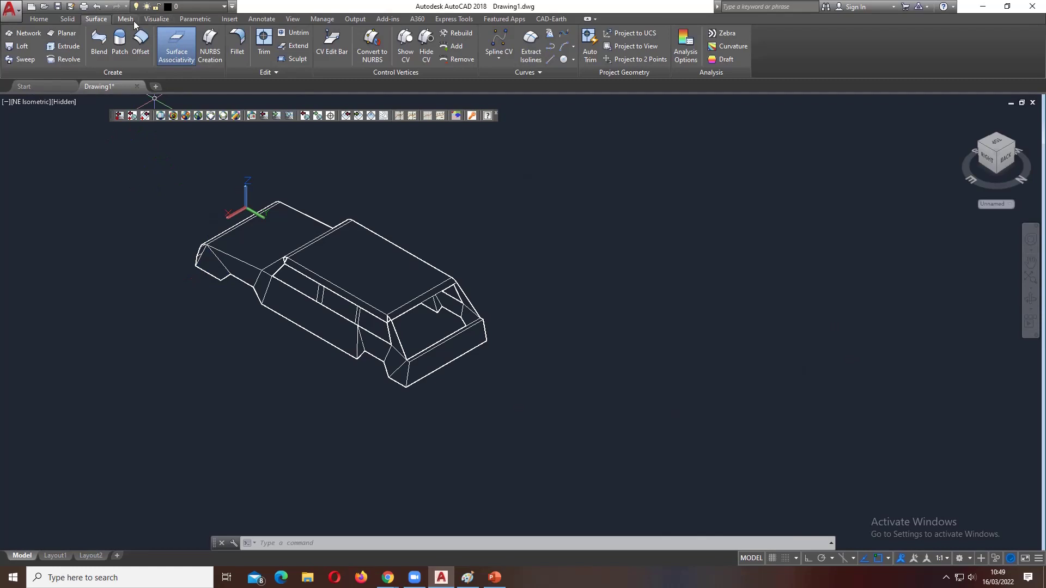
left_click(294, 20)
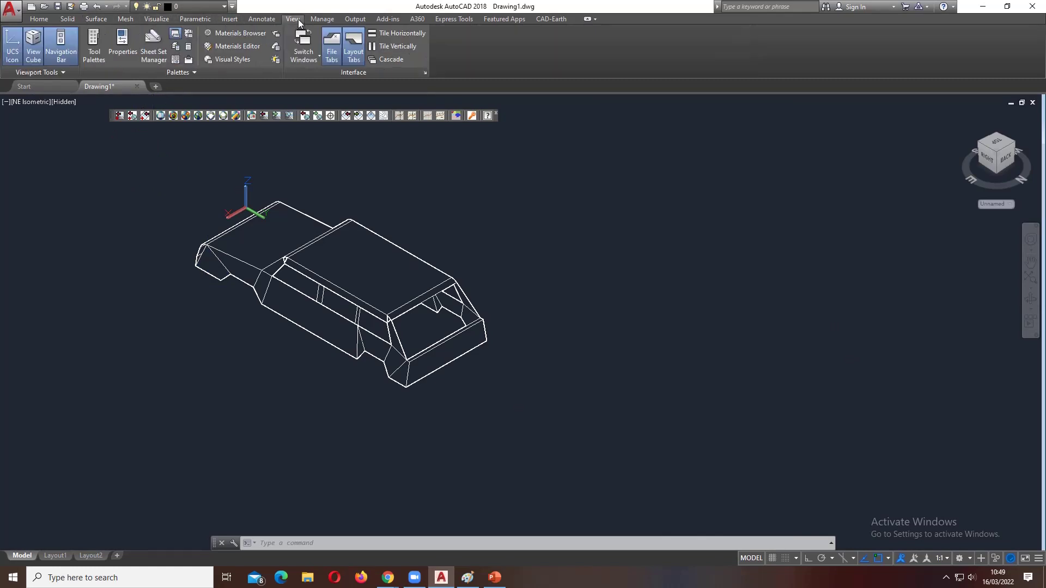
left_click(227, 60)
double_click(47, 139)
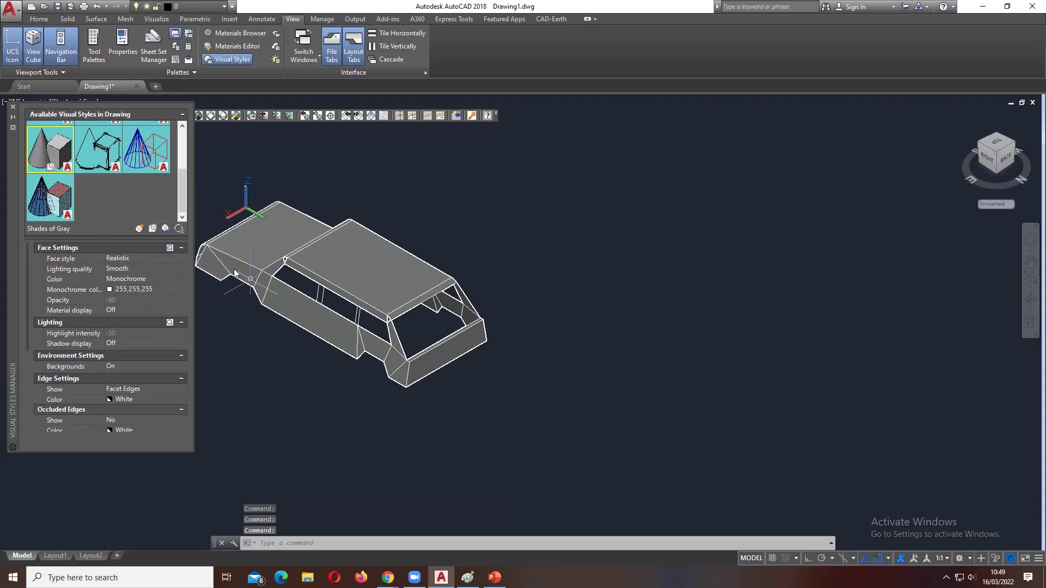
scroll(234, 273, "down", 2)
scroll(240, 275, "down", 1)
scroll(261, 289, "up", 2)
scroll(269, 293, "up", 2)
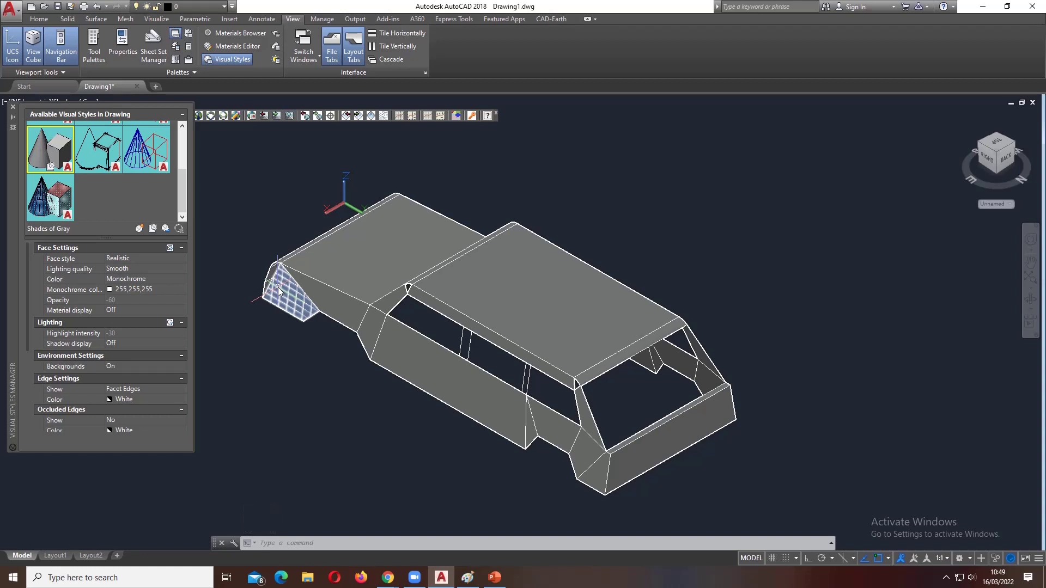
Step: Orbit the shaded car to view its side and rear, then switch back to Wireframe
type("3DOr")
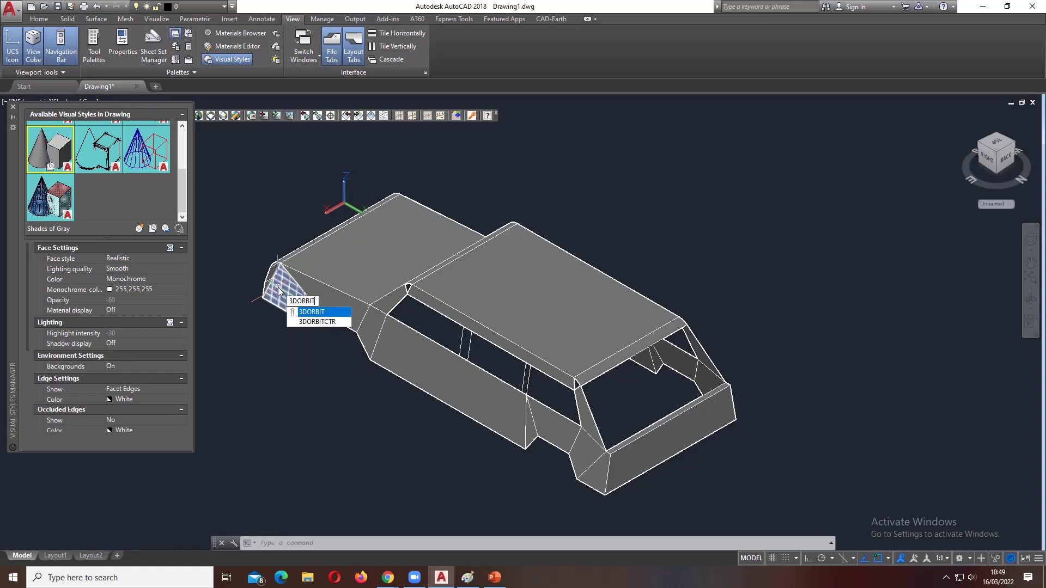
key("Return")
mouse_move(385, 403)
left_mouse_down()
mouse_move(560, 376)
mouse_move(887, 369)
mouse_move(839, 358)
mouse_move(630, 400)
mouse_move(539, 355)
mouse_move(399, 382)
left_mouse_up()
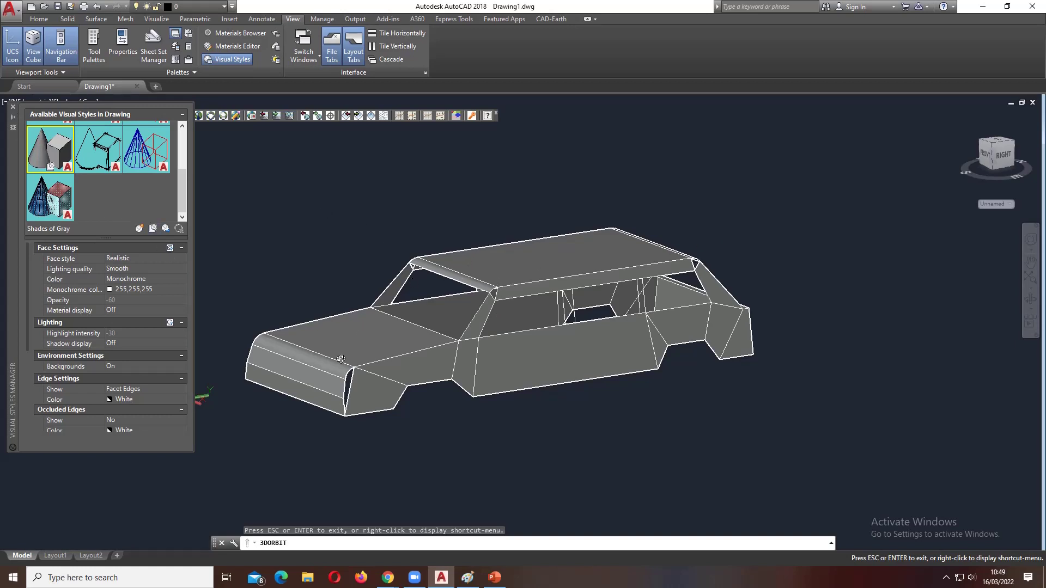
mouse_move(509, 394)
left_mouse_down()
mouse_move(362, 392)
mouse_move(602, 379)
mouse_move(407, 344)
mouse_move(413, 362)
mouse_move(481, 360)
mouse_move(502, 317)
mouse_move(614, 260)
mouse_move(696, 327)
mouse_move(377, 293)
left_mouse_up()
right_click(237, 237)
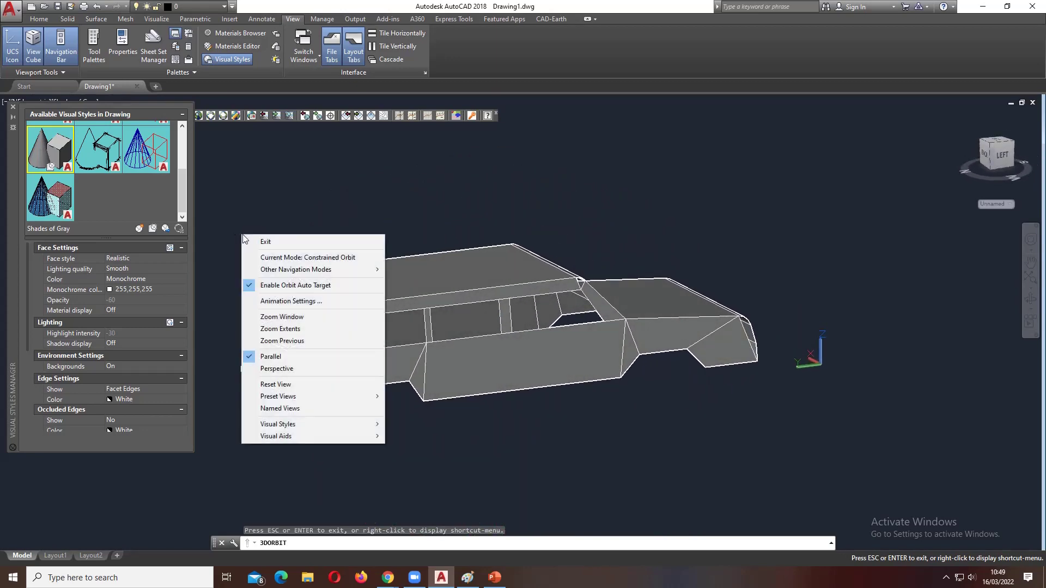
left_click(256, 238)
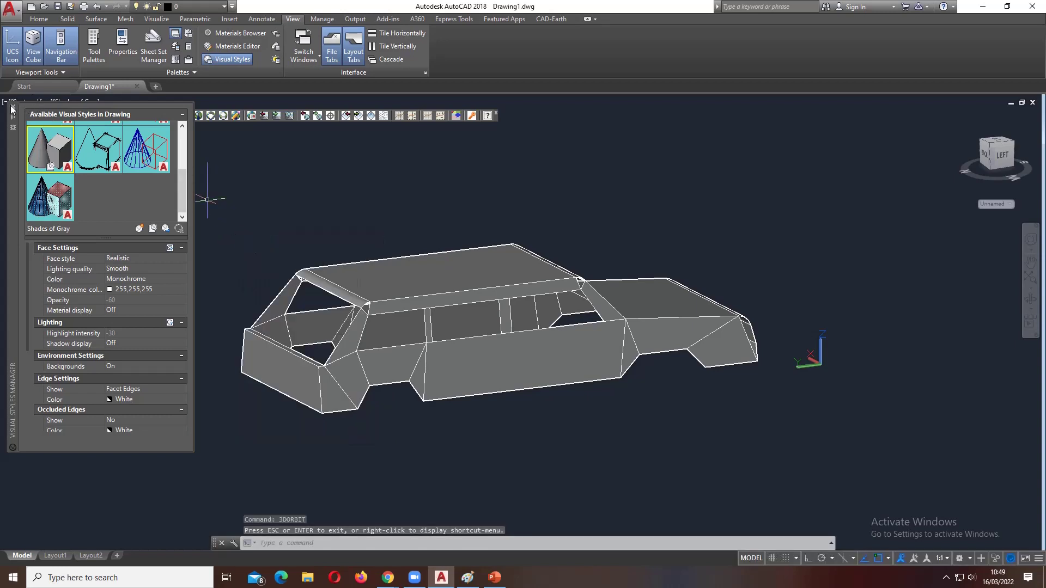
double_click(144, 157)
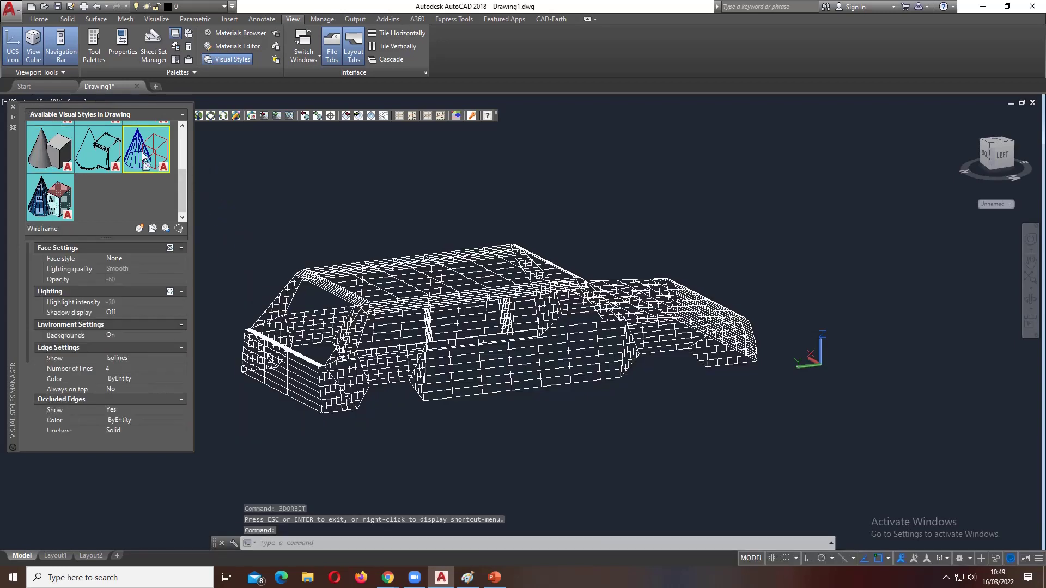
Step: Close the Visual Styles Manager and view the car from the Top
left_click(12, 108)
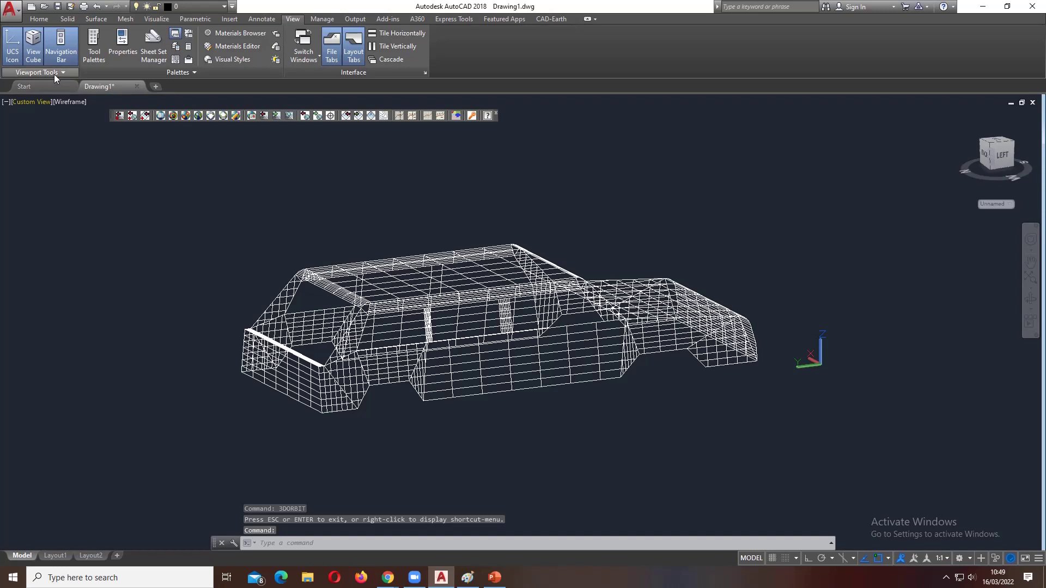
left_click(152, 18)
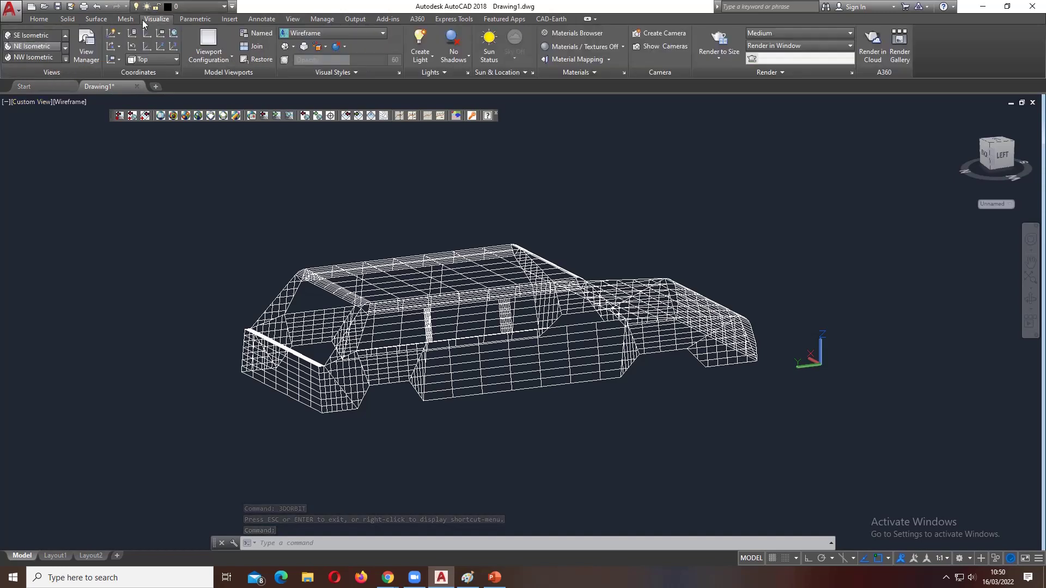
left_click(66, 60)
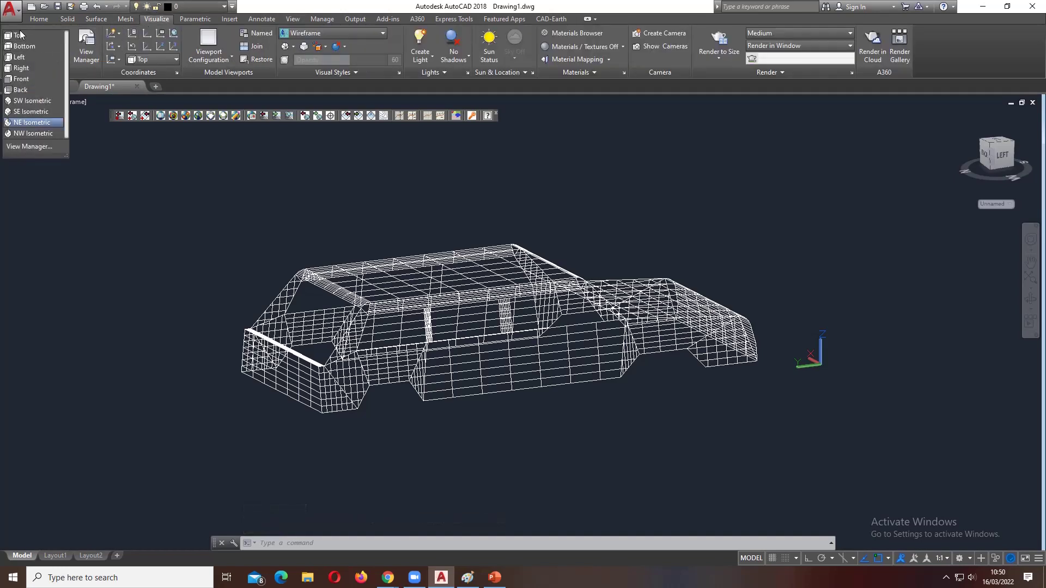
left_click(20, 36)
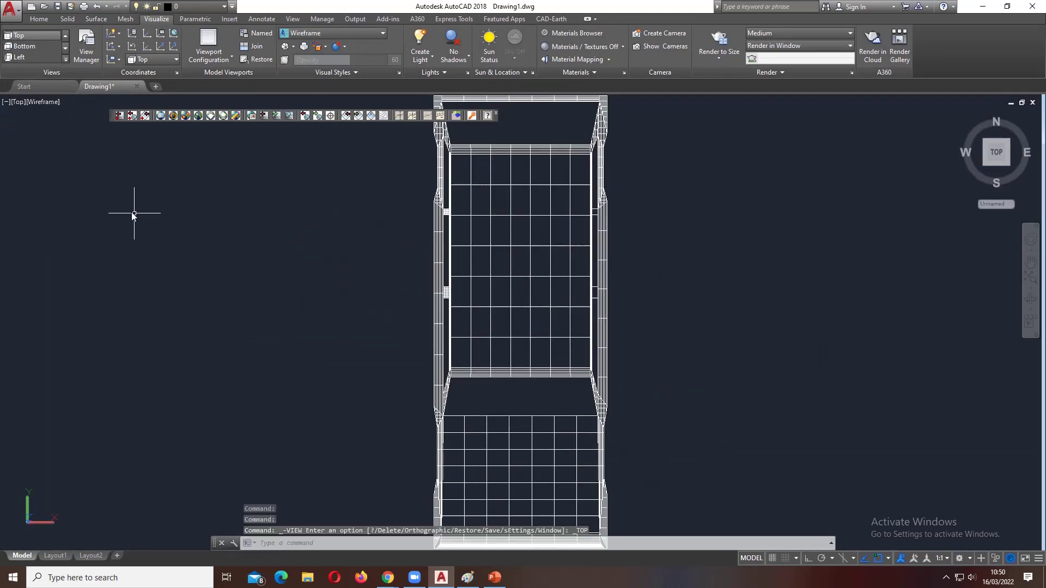
scroll(274, 278, "up", 3)
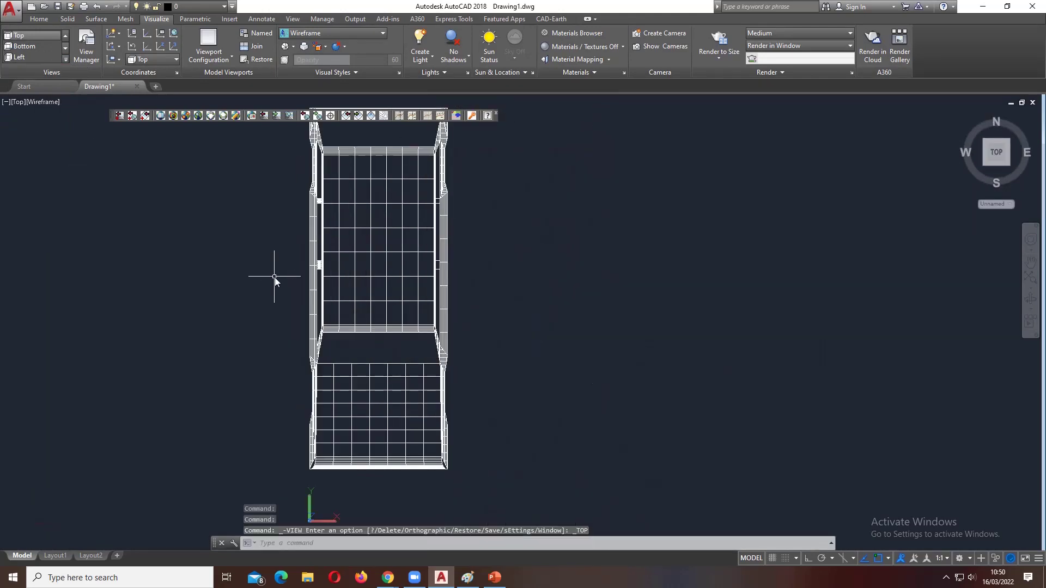
Step: Switch to NW Isometric, then NE Isometric, zooming in on the front corner
left_click(66, 61)
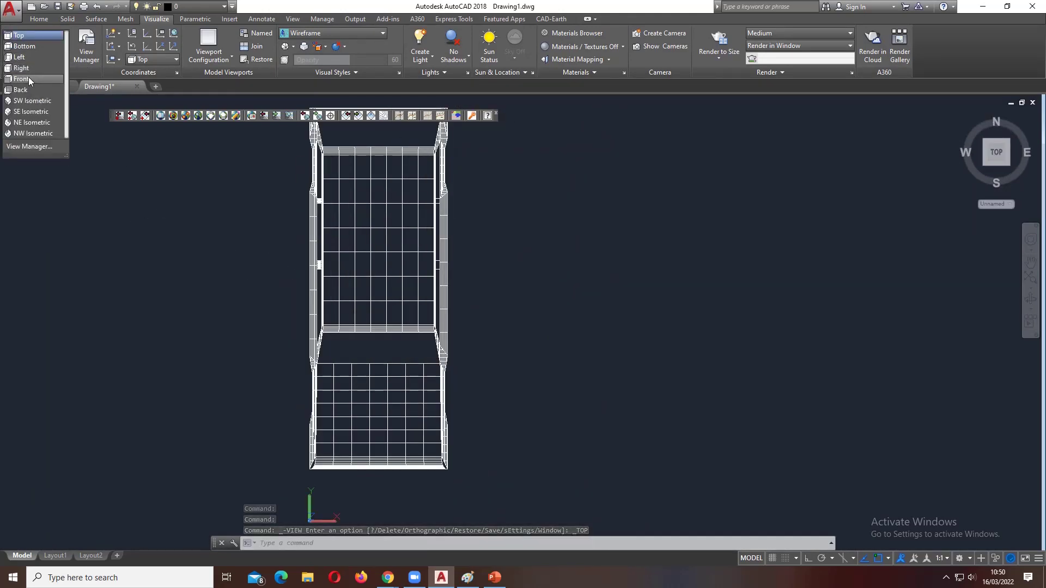
left_click(37, 134)
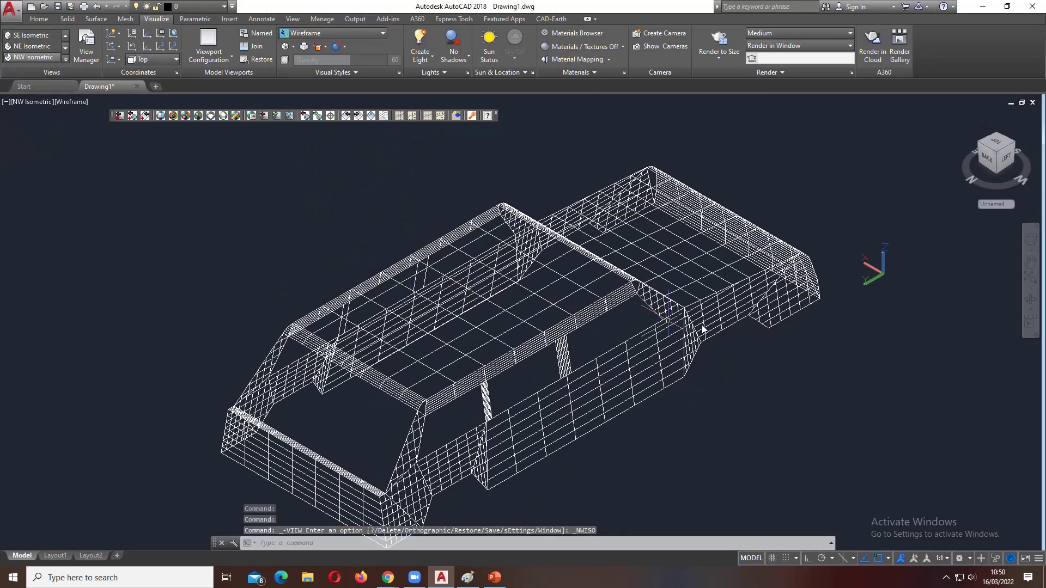
scroll(828, 280, "up", 4)
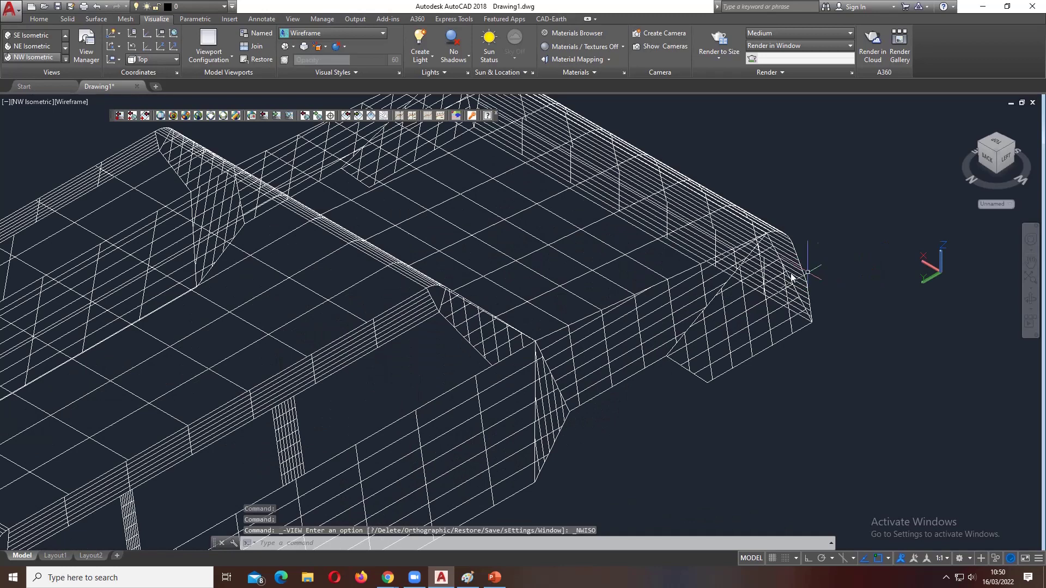
scroll(808, 271, "down", 4)
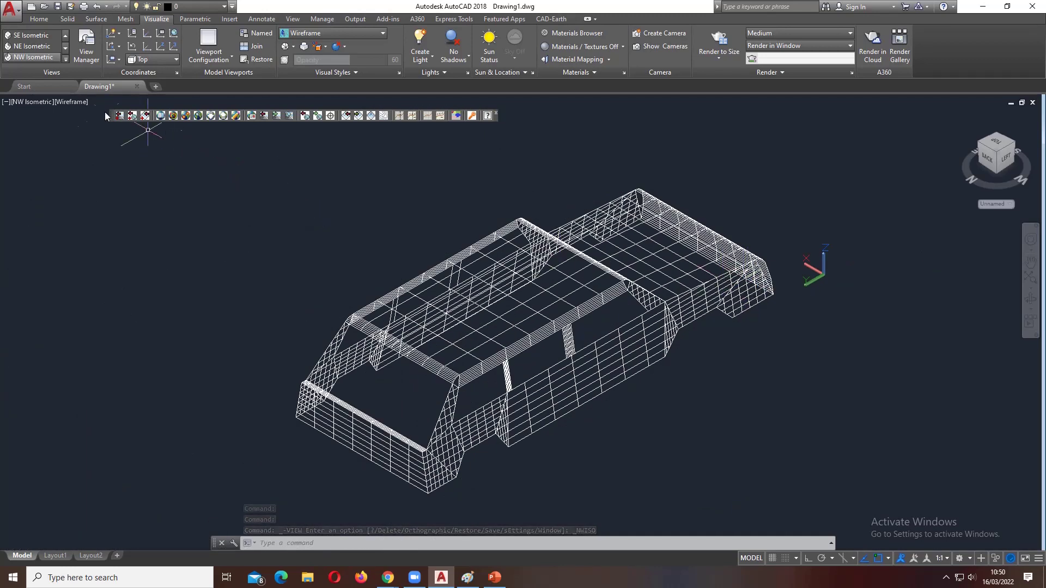
left_click(65, 58)
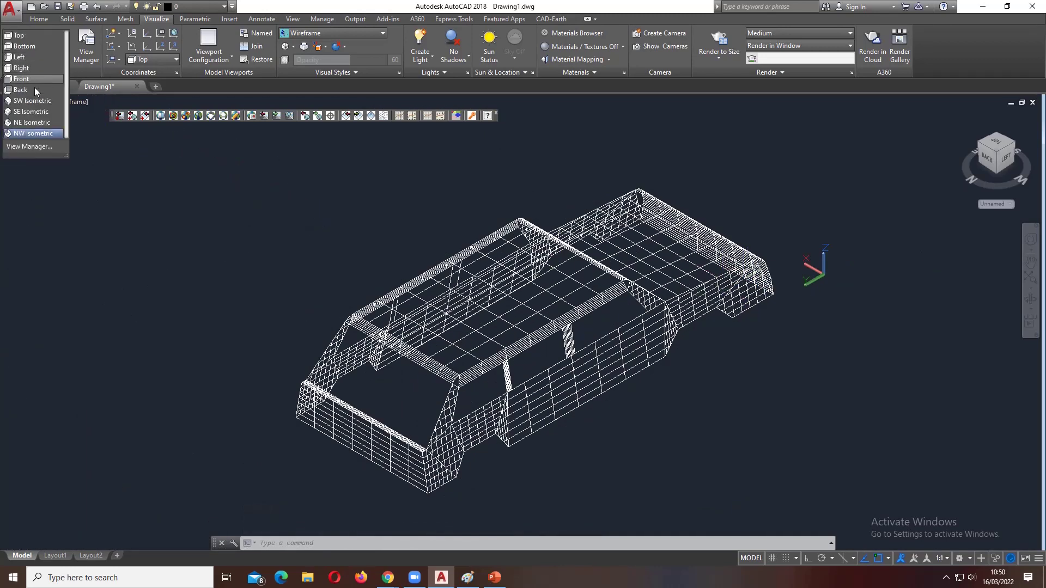
left_click(22, 123)
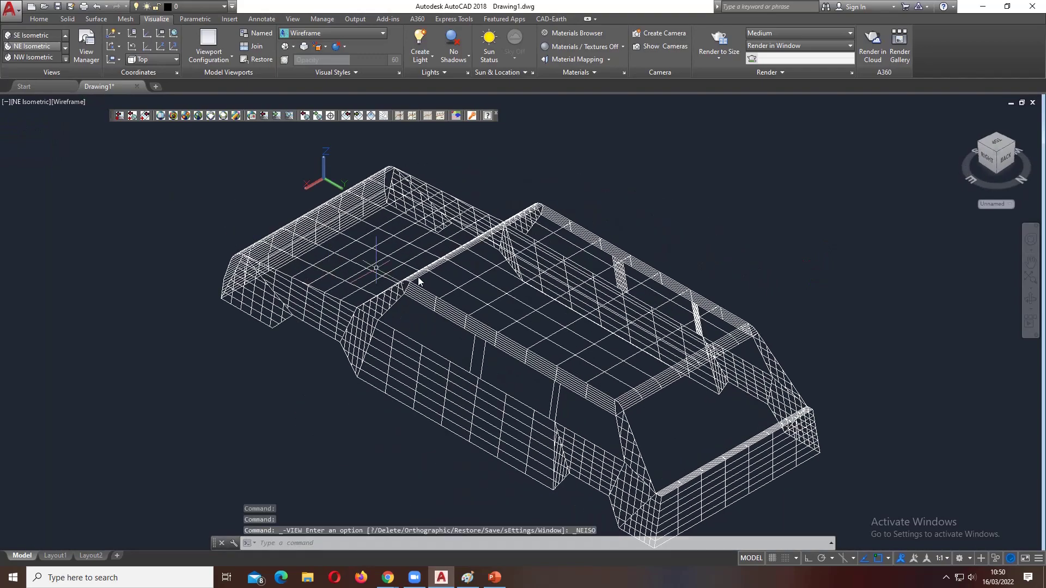
scroll(172, 296, "up", 4)
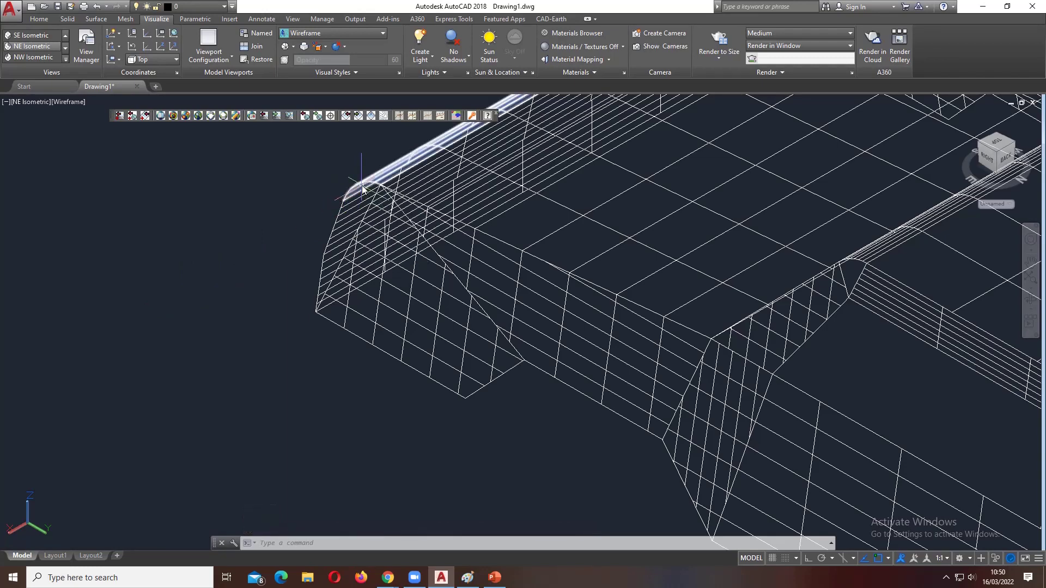
scroll(362, 185, "up", 2)
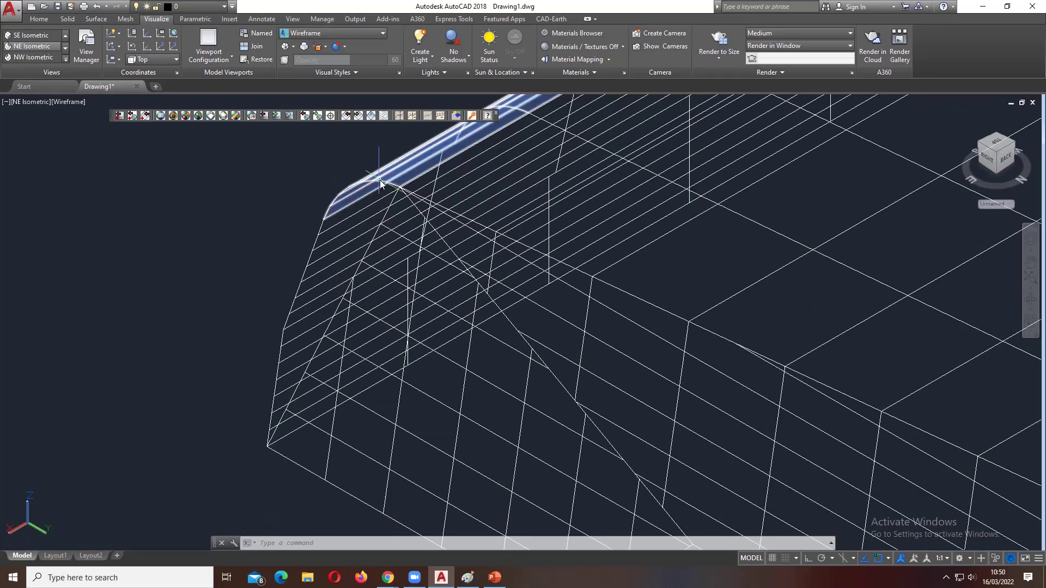
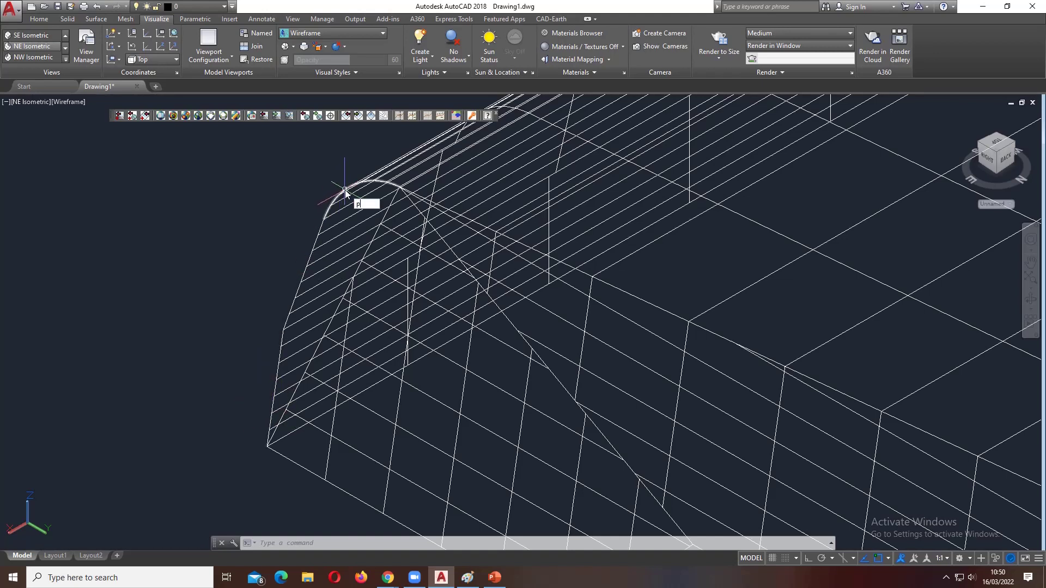
Step: Begin a polyline and a loft at the front corner, then cancel both
key("Return")
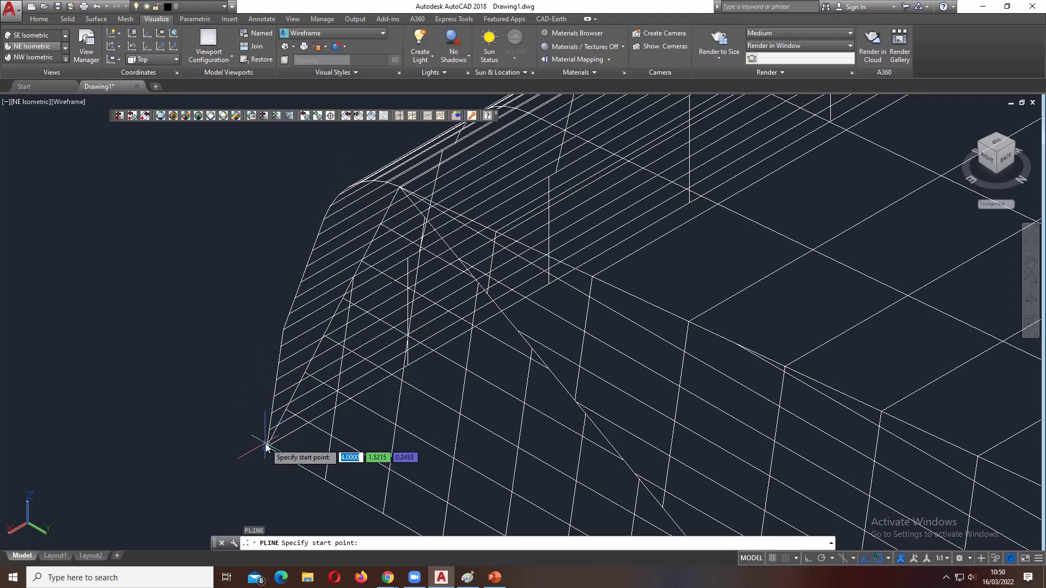
left_click(266, 447)
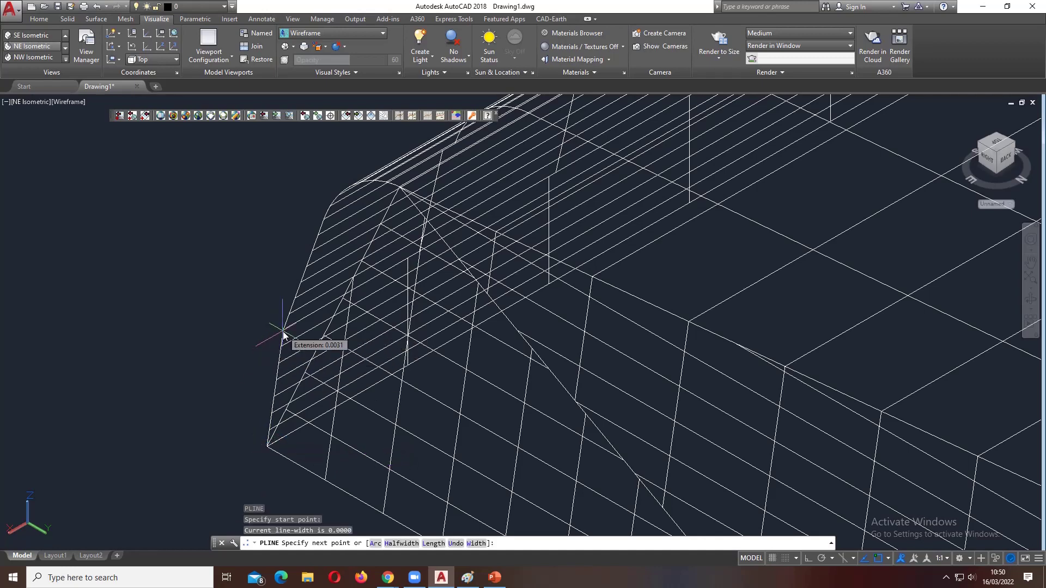
scroll(285, 329, "up", 3)
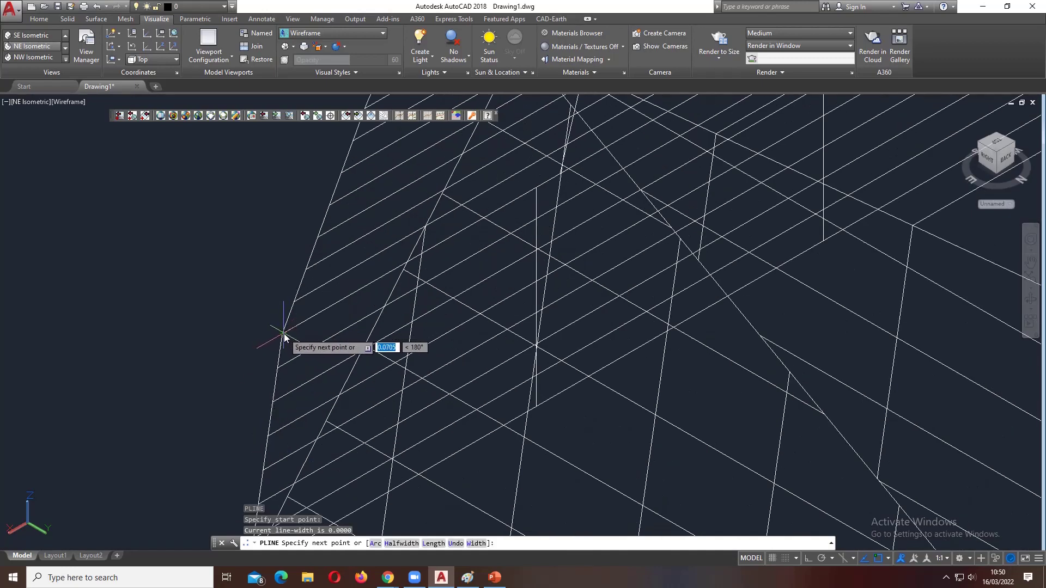
scroll(283, 334, "down", 3)
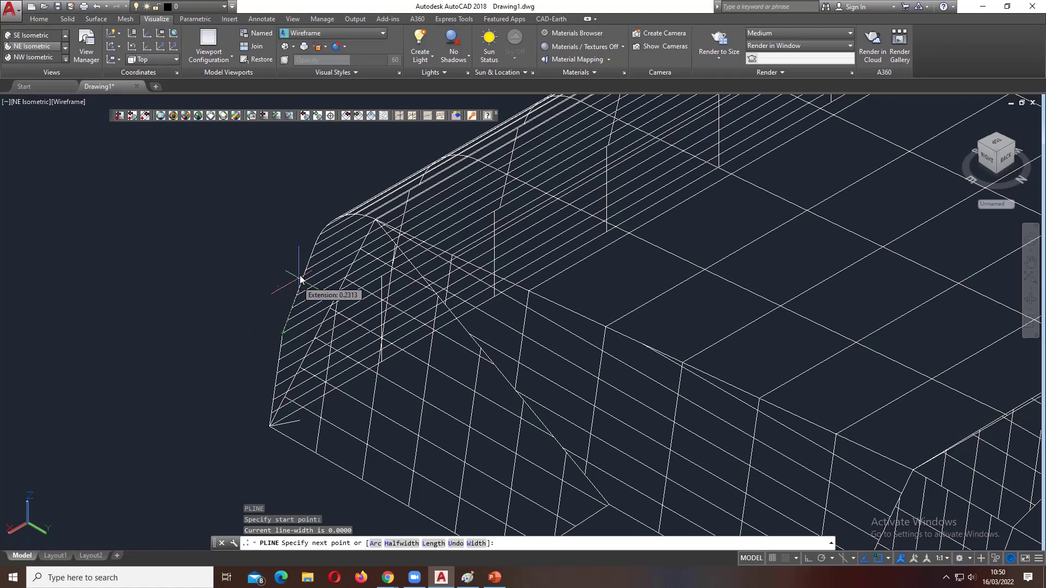
key("Escape")
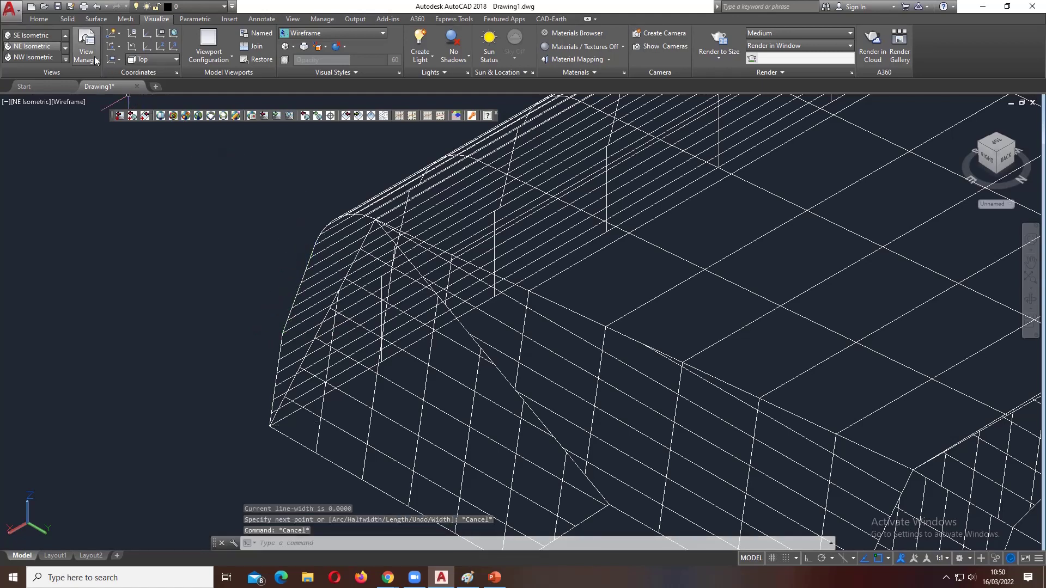
left_click(98, 19)
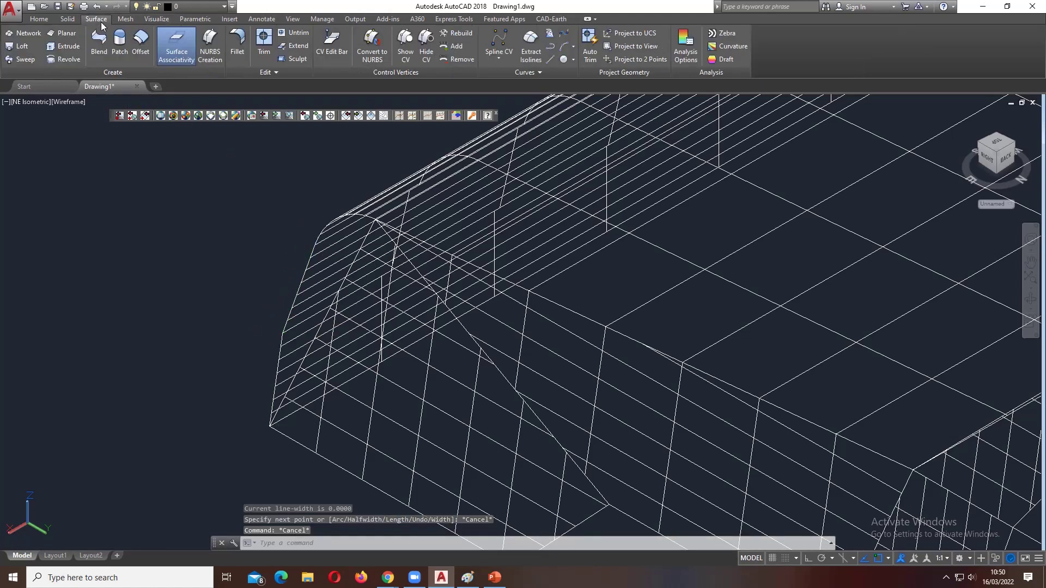
left_click(21, 47)
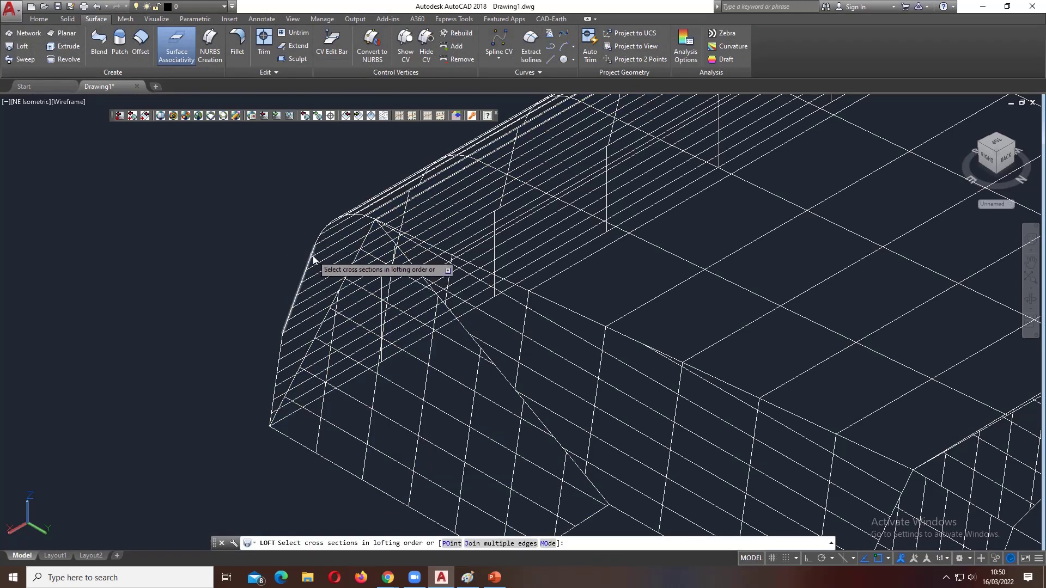
key("Escape")
key("Escape")
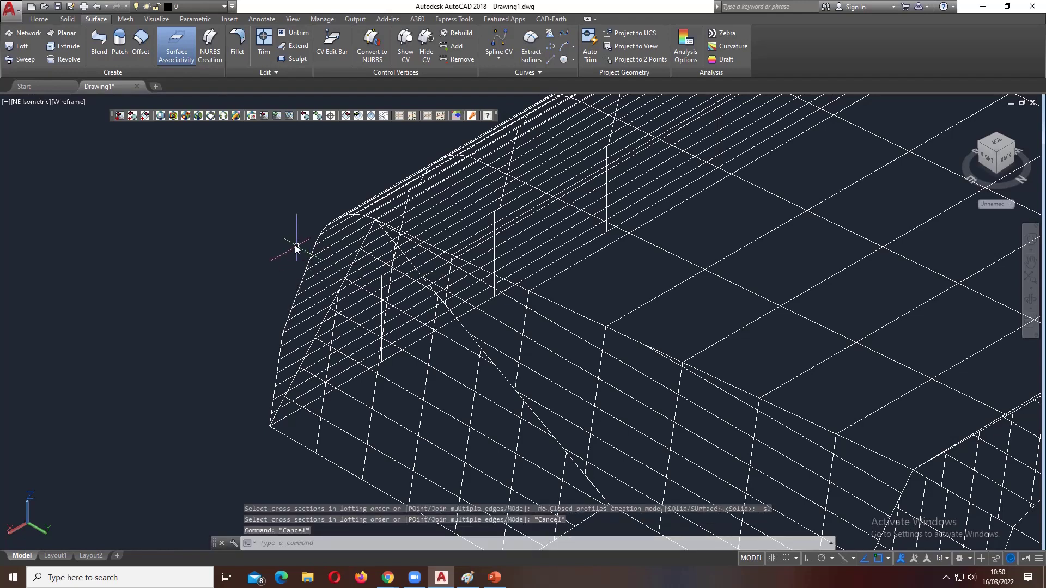
Step: Draw a diagonal line from the top front corner to the bottom front corner
type("l")
key("Return")
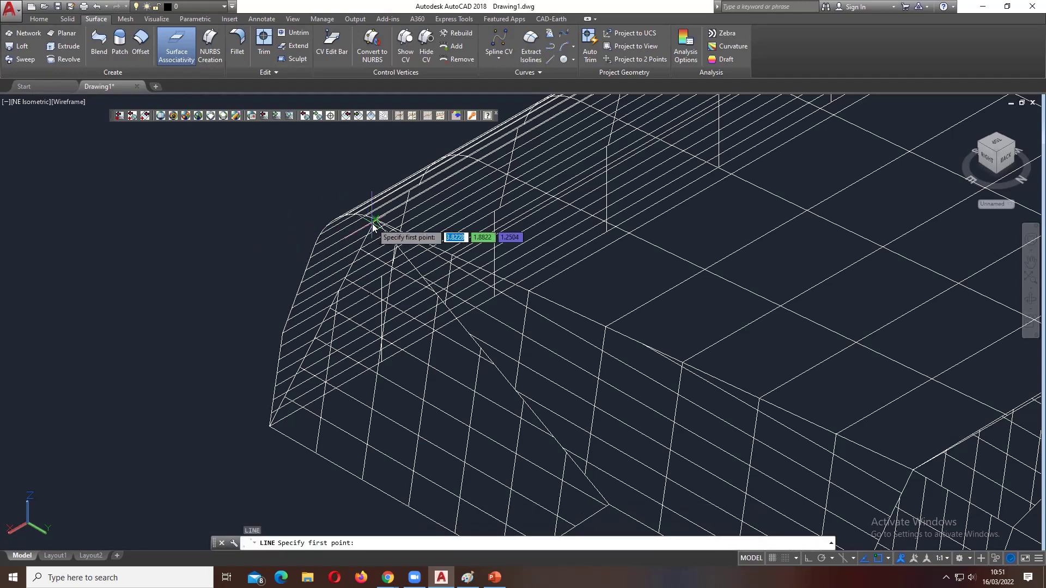
left_click(375, 221)
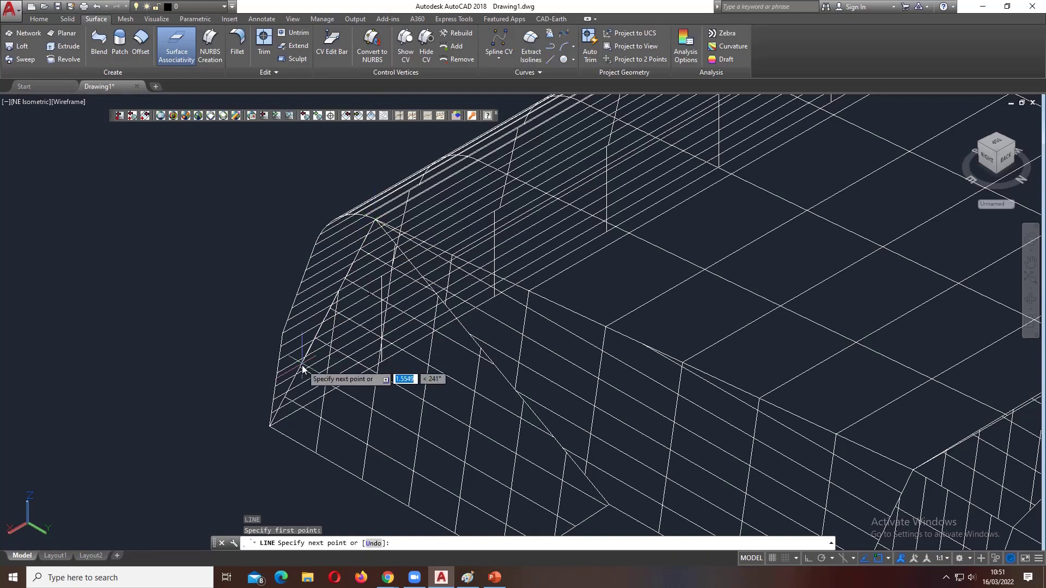
left_click(269, 427)
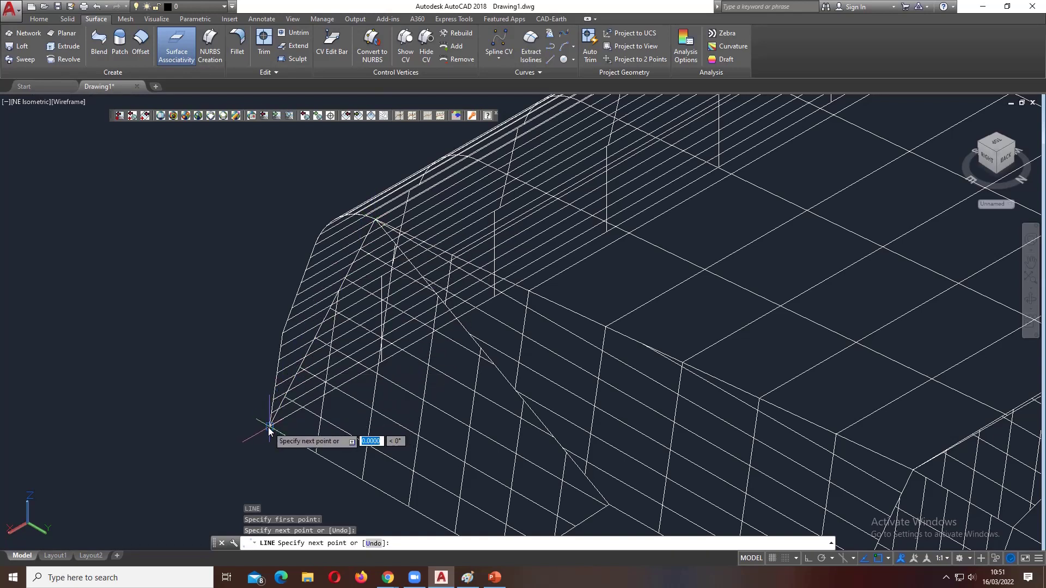
key("Return")
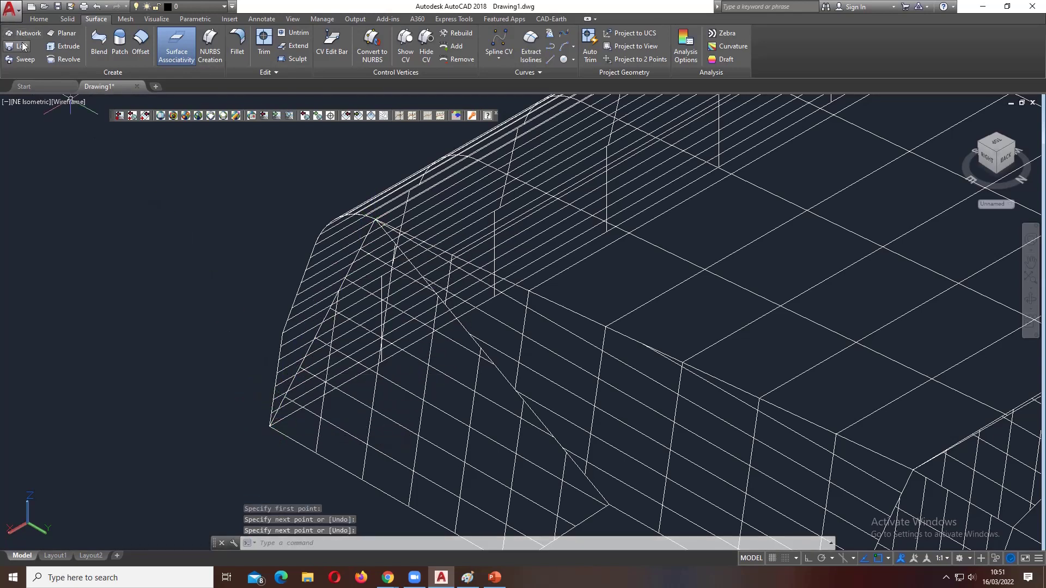
Step: Loft a surface between the diagonal line and the rounded corner edge, then run HIDE
left_click(19, 46)
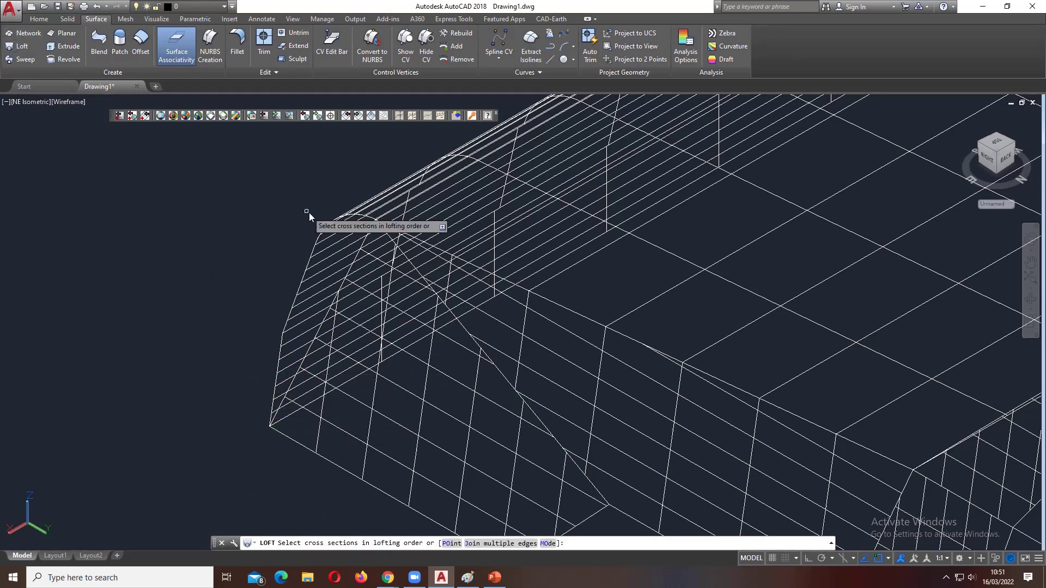
left_click(356, 261)
left_click(309, 261)
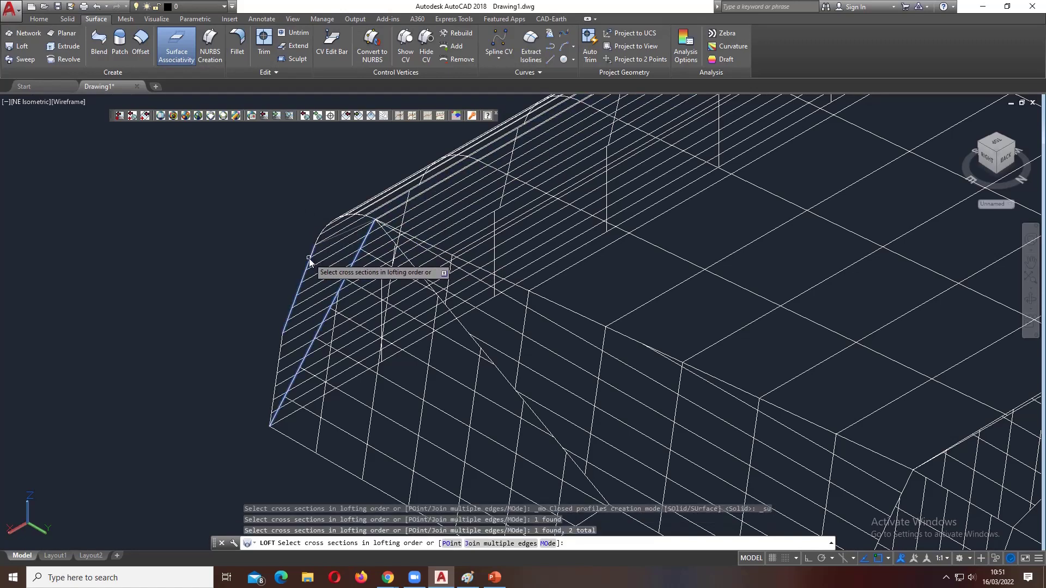
key("Return")
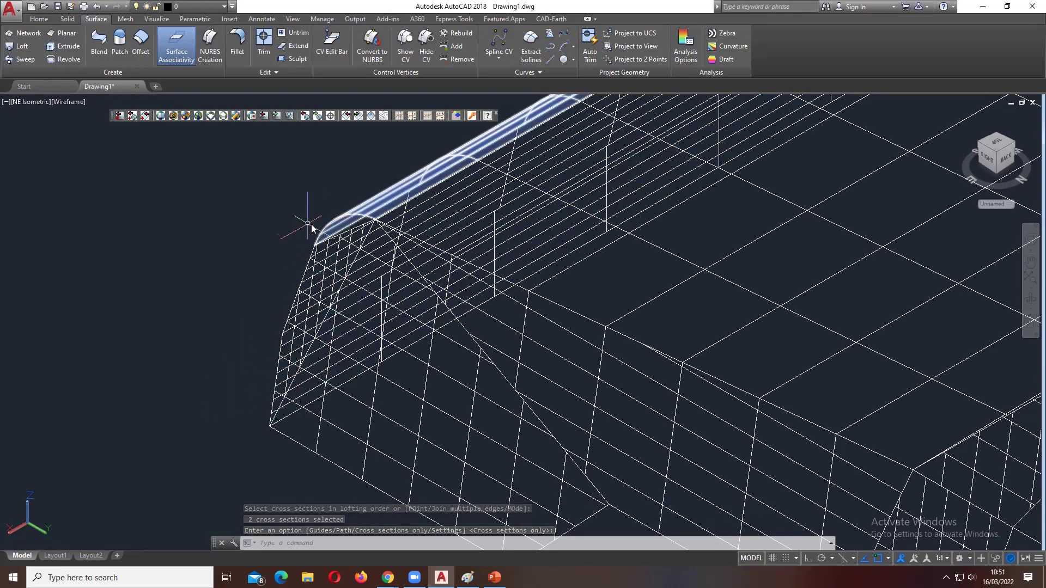
type("HID")
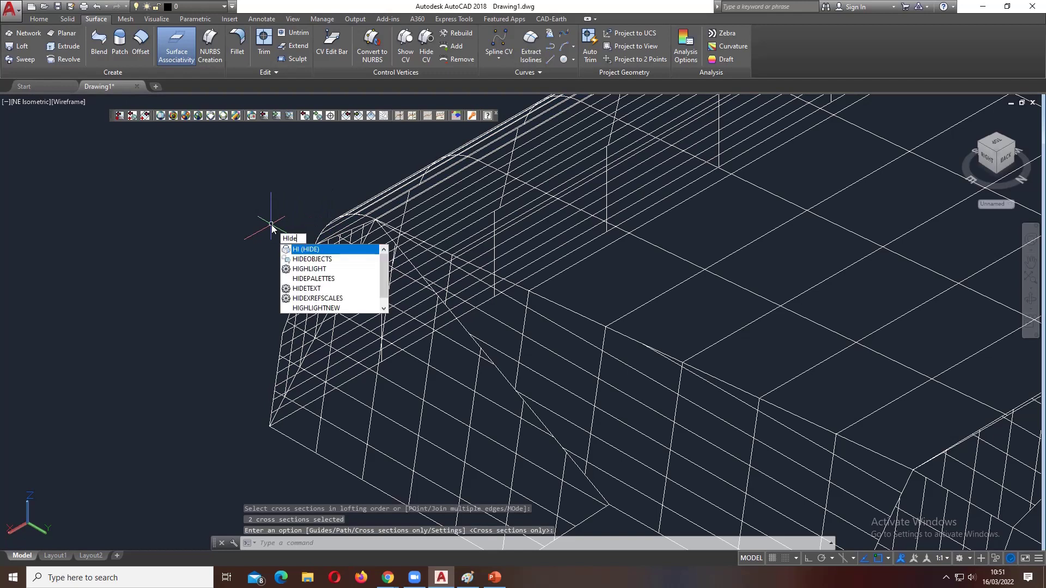
type("E")
key("Return")
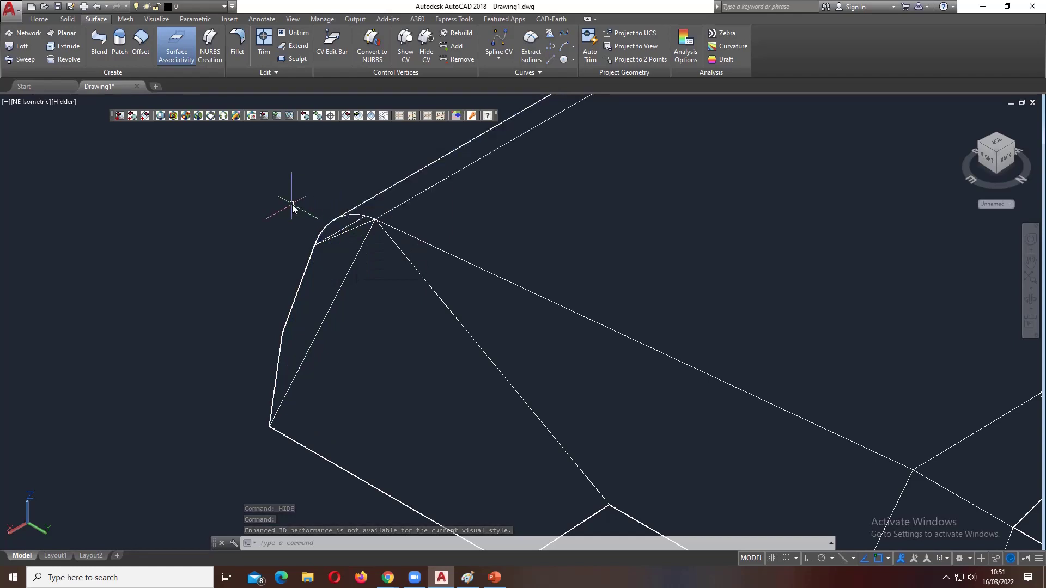
Step: Zoom in and out on the car to review the newly lofted corner
scroll(292, 207, "up", 2)
scroll(288, 273, "down", 4)
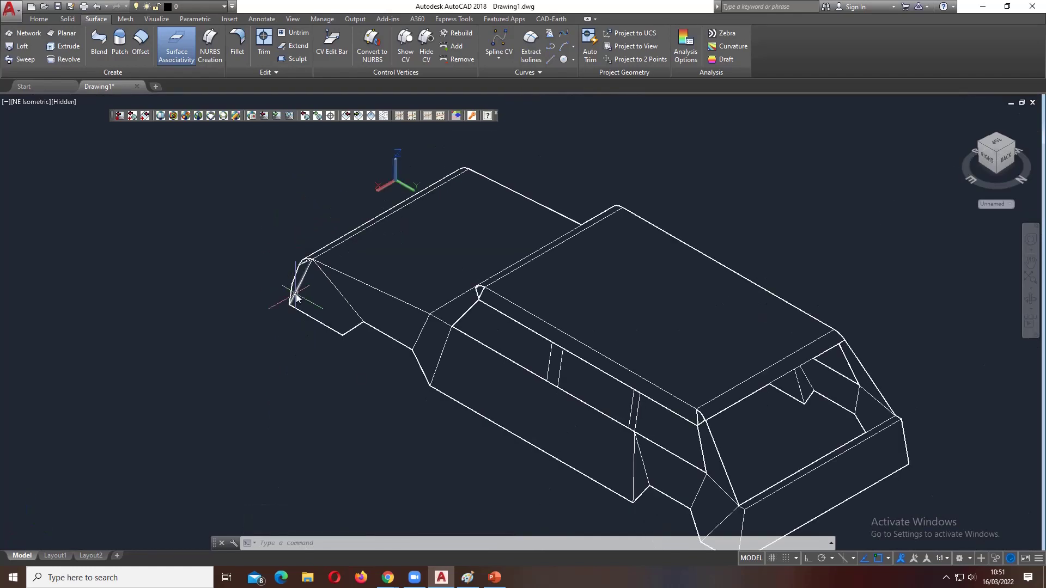
scroll(296, 302, "down", 3)
scroll(314, 327, "down", 1)
scroll(306, 326, "up", 2)
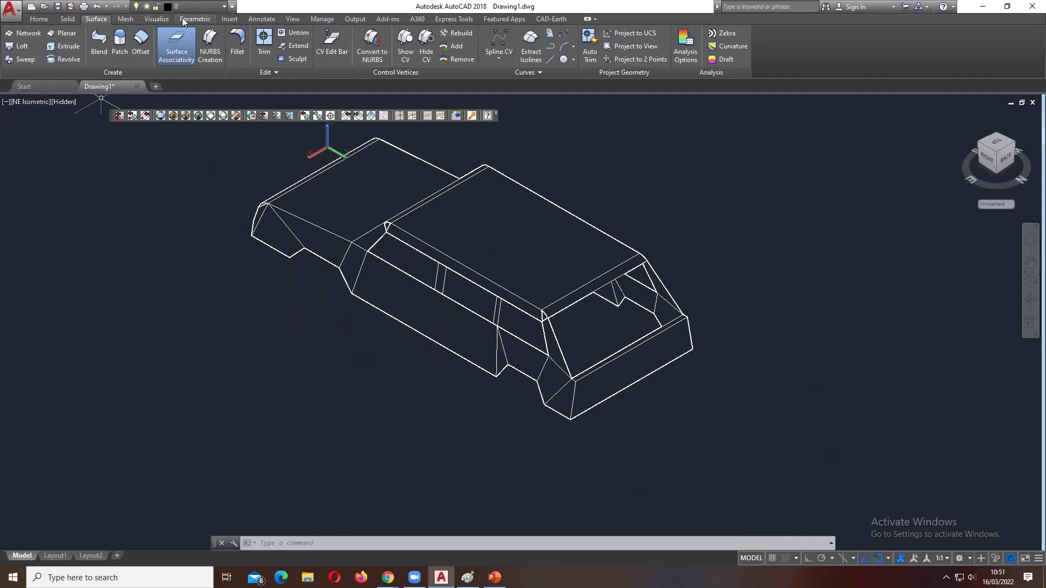
scroll(266, 330, "down", 4)
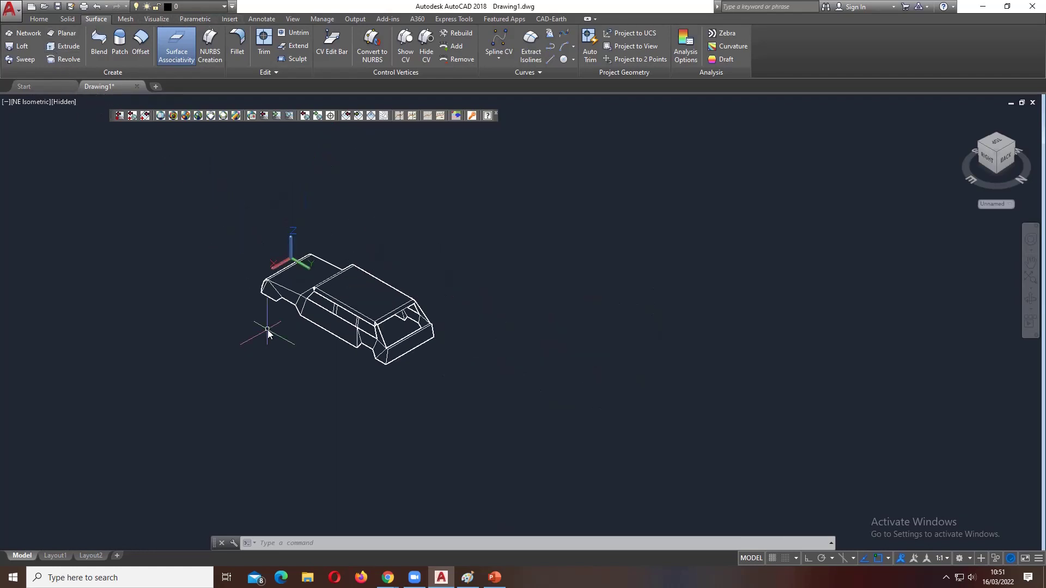
scroll(267, 329, "up", 3)
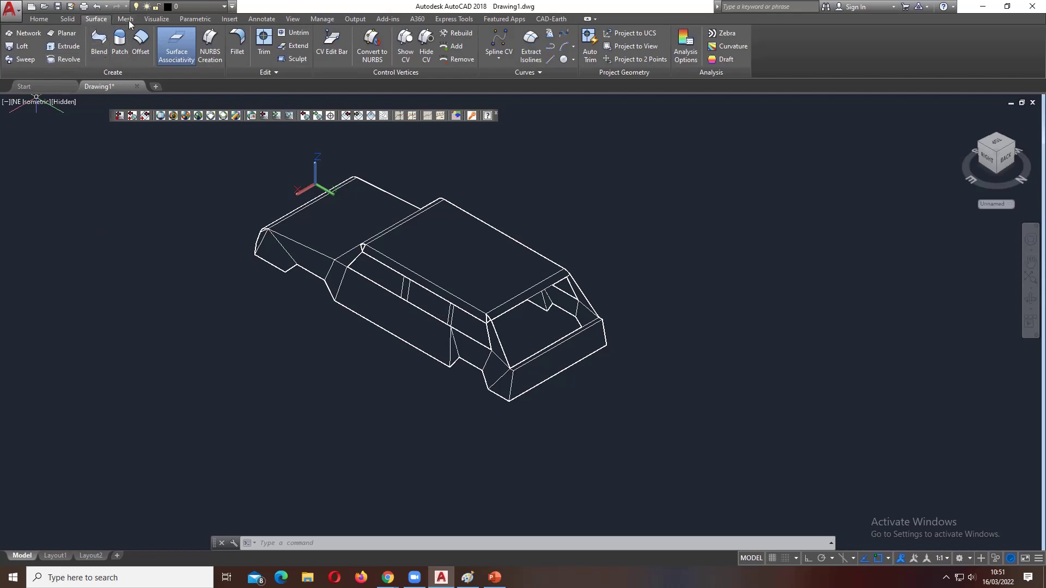
Step: Switch to the NW Isometric view and zoom in on the opposite front corner
left_click(159, 20)
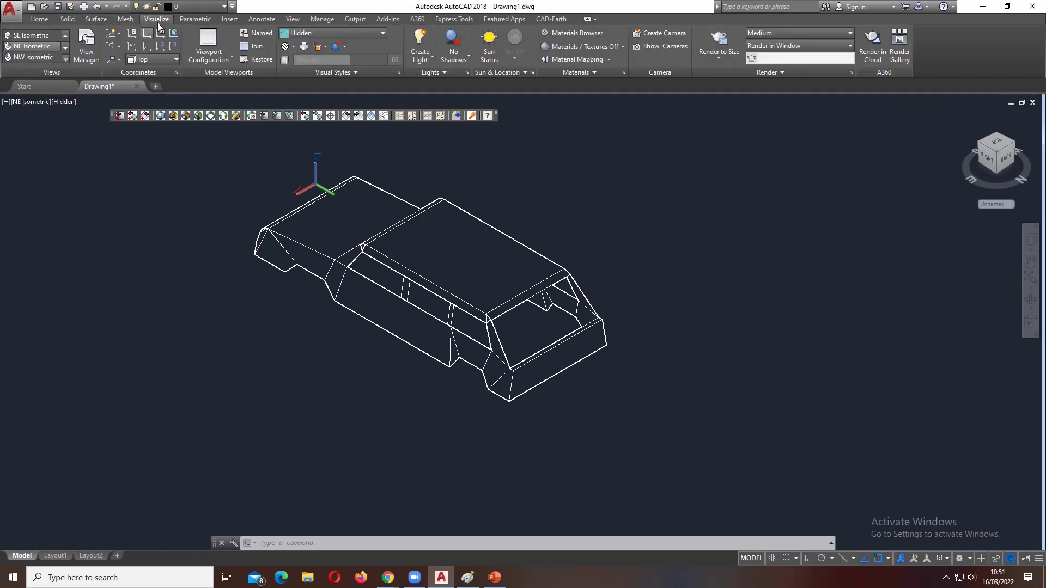
left_click(65, 57)
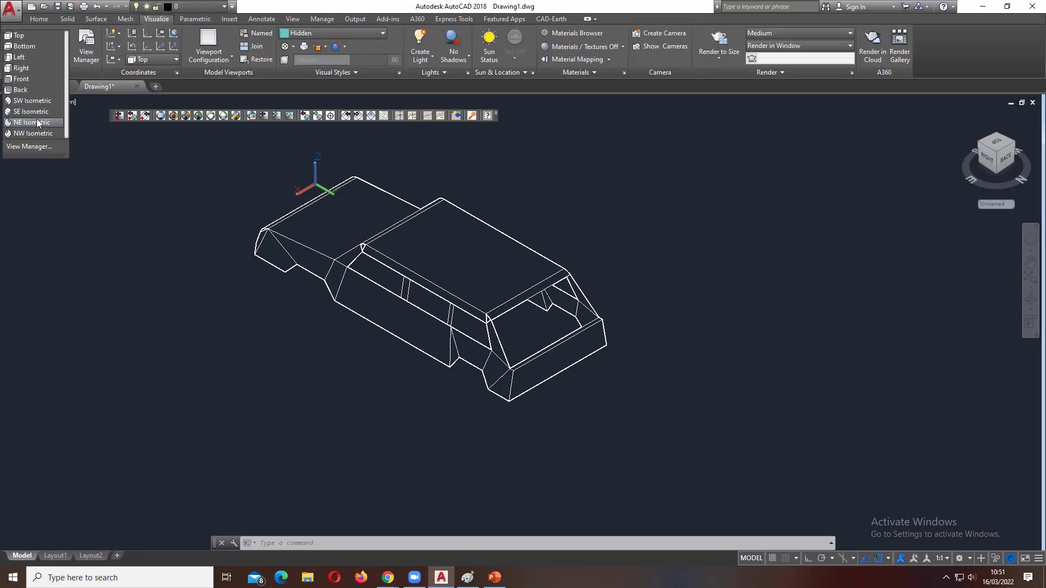
left_click(34, 133)
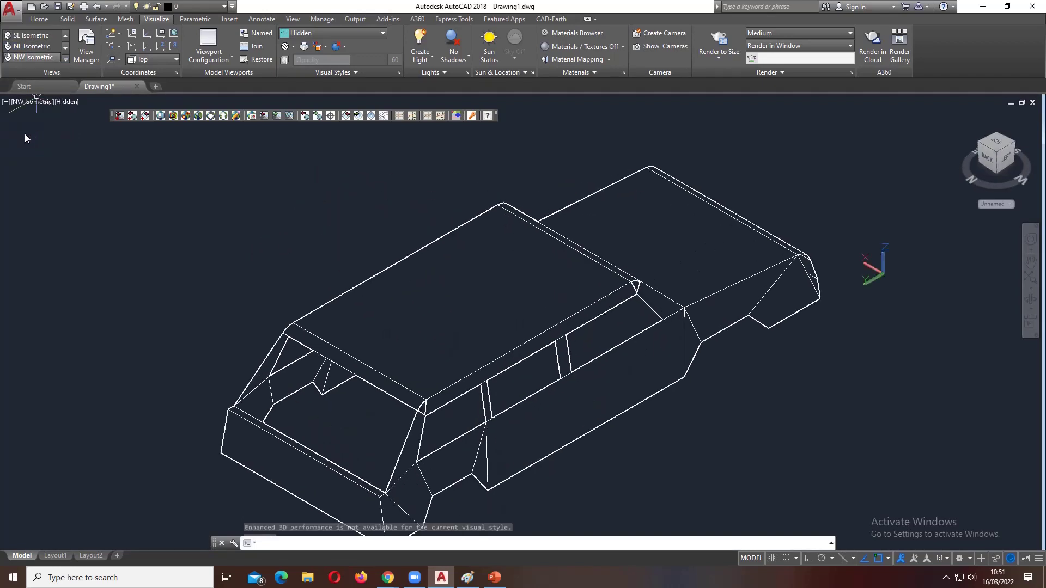
scroll(545, 247, "up", 2)
scroll(502, 250, "up", 2)
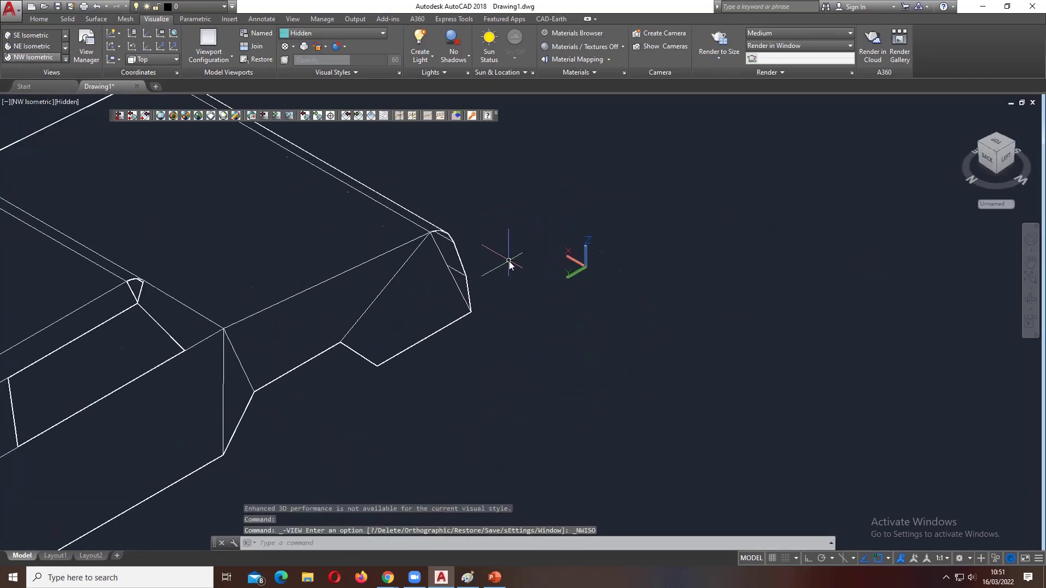
scroll(477, 262, "up", 2)
scroll(478, 264, "up", 3)
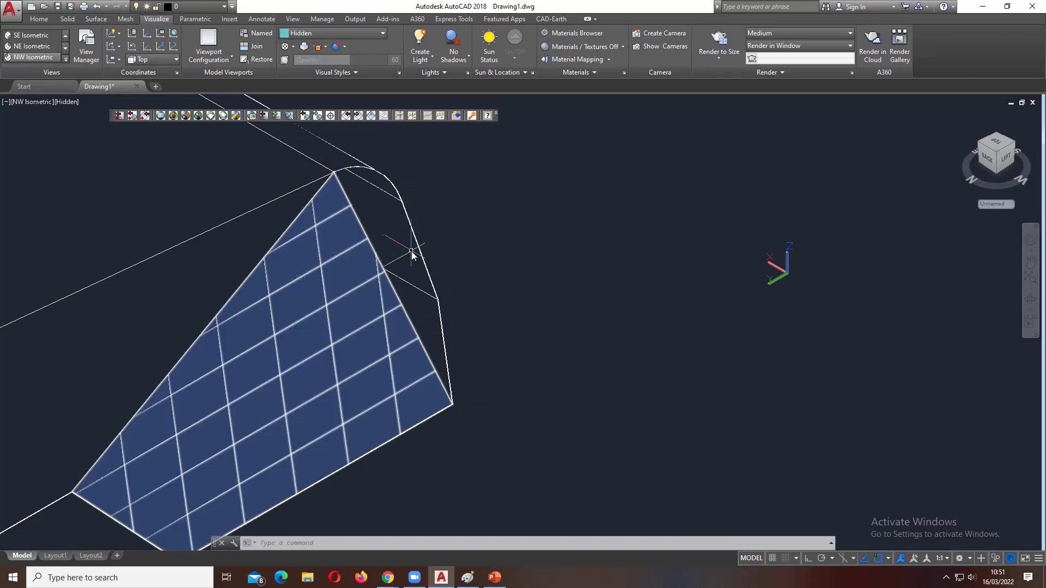
Step: Draw a line between the top and bottom vertices of the opposite front corner
type("l")
key("Return")
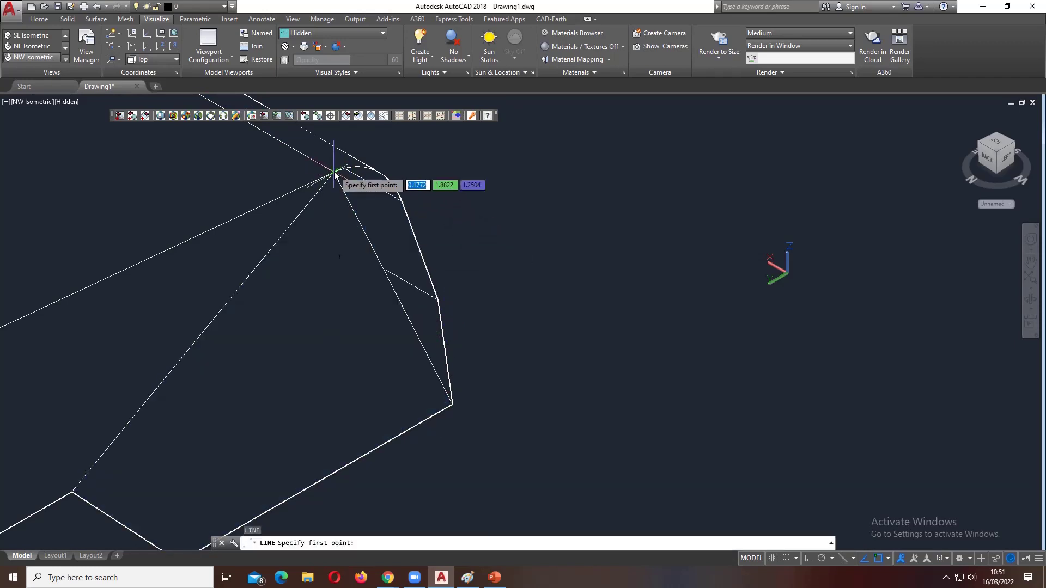
left_click(334, 173)
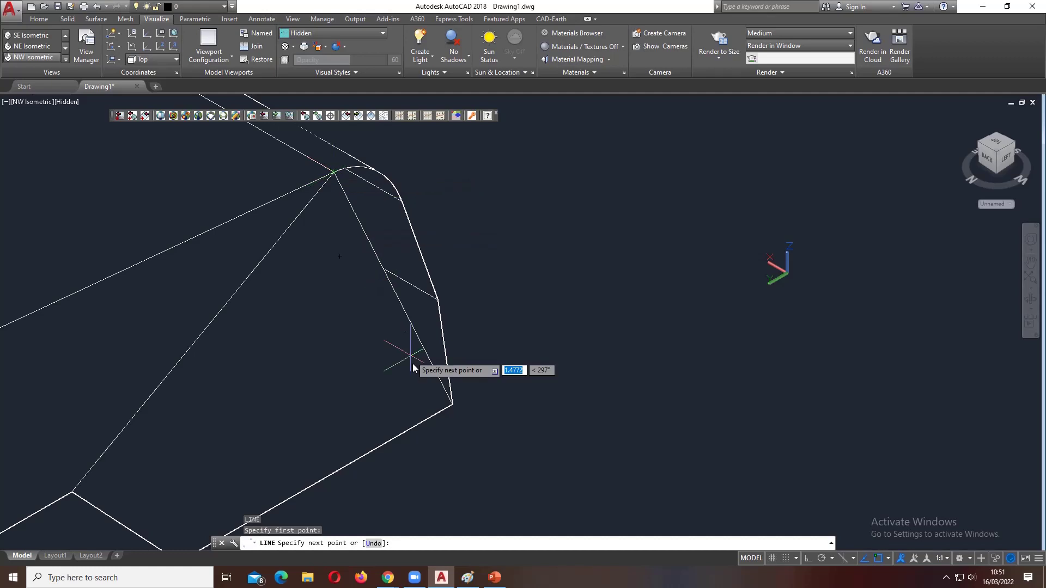
left_click(452, 402)
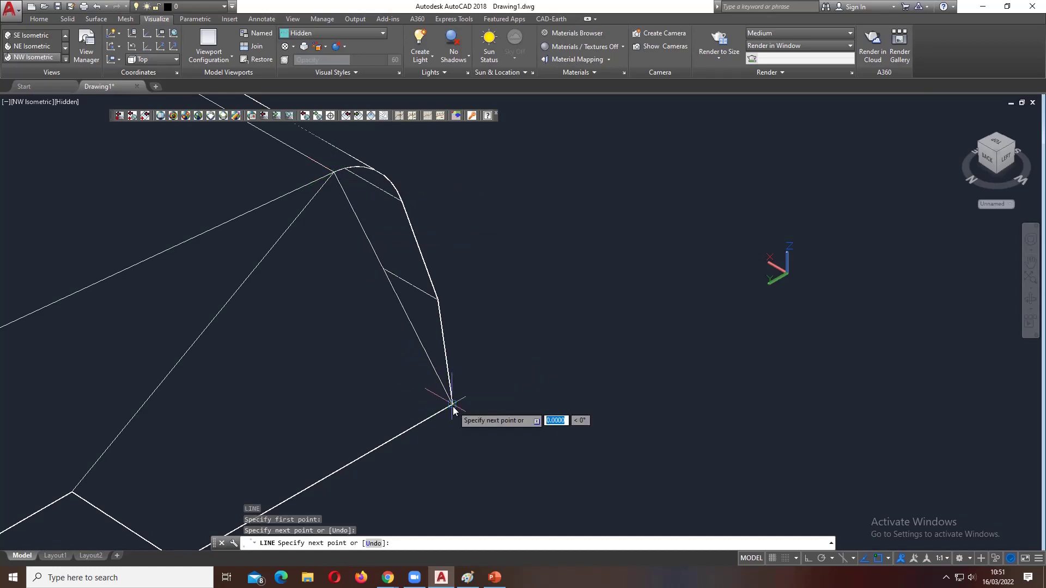
key("Return")
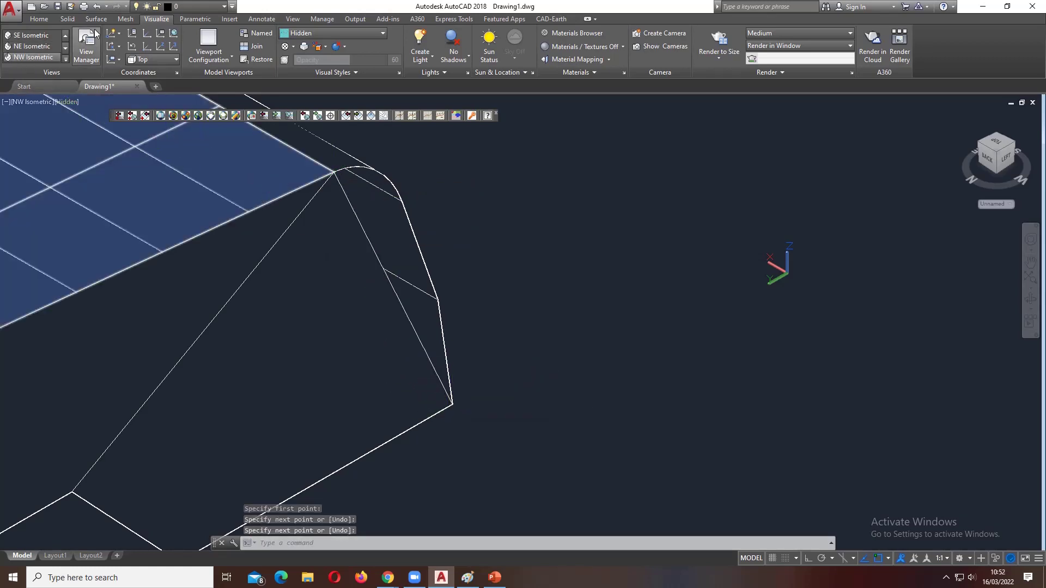
Step: Loft a cross-sections-only surface between the two front corner edges and zoom out
left_click(98, 21)
left_click(22, 46)
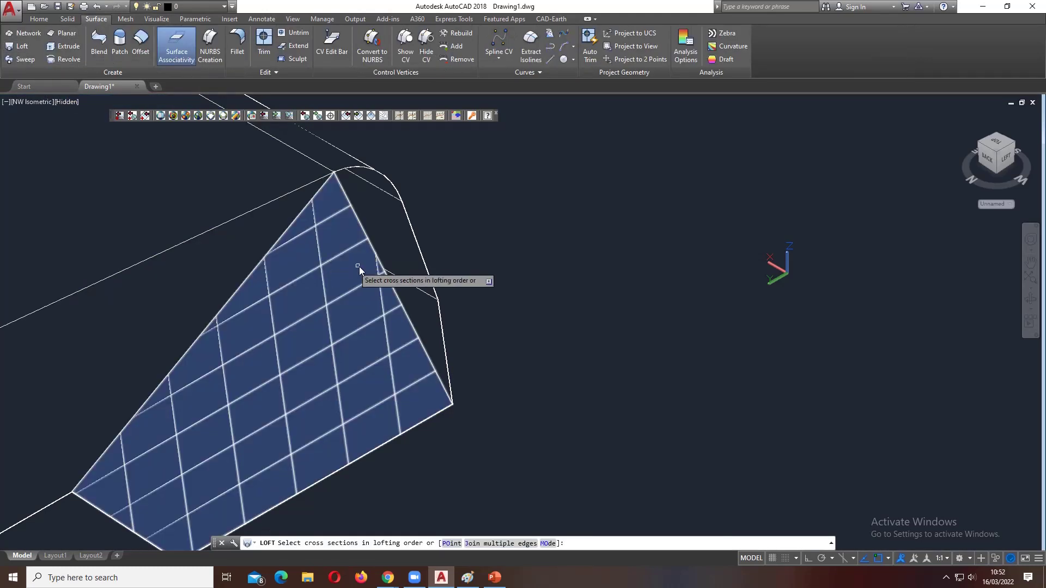
left_click(404, 314)
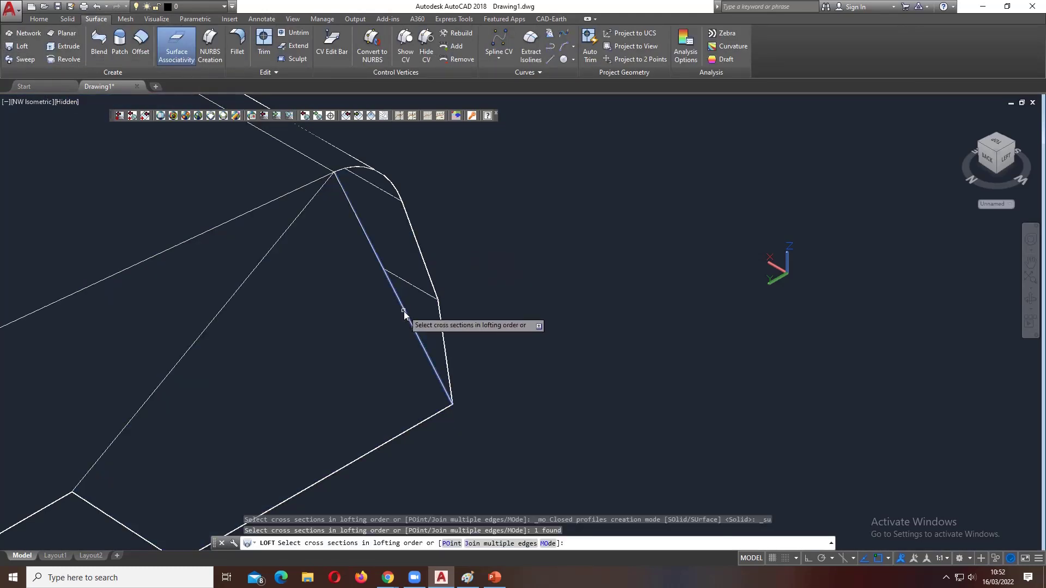
left_click(415, 238)
key("Return")
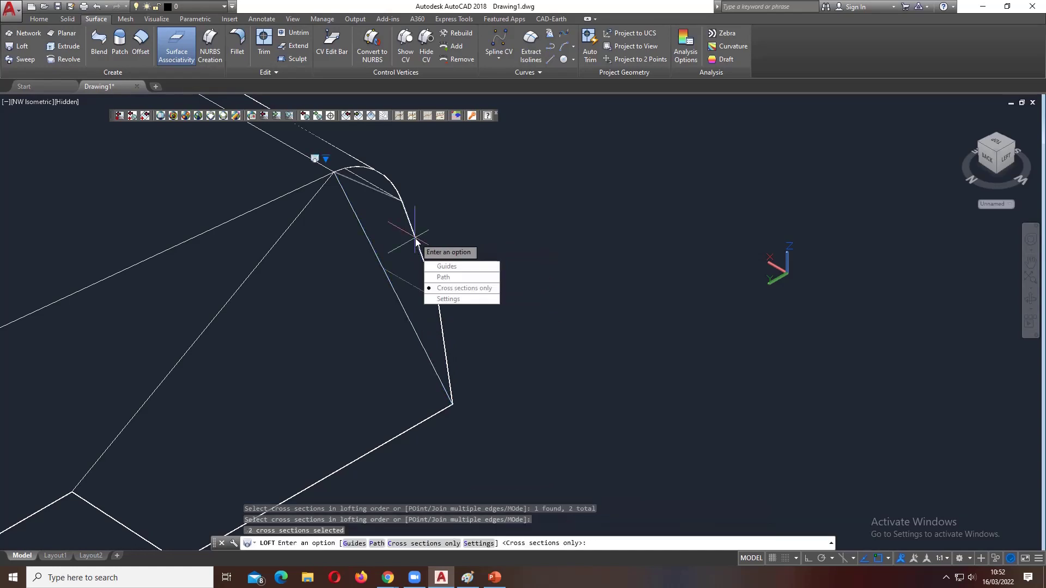
key("Return")
scroll(517, 299, "down", 3)
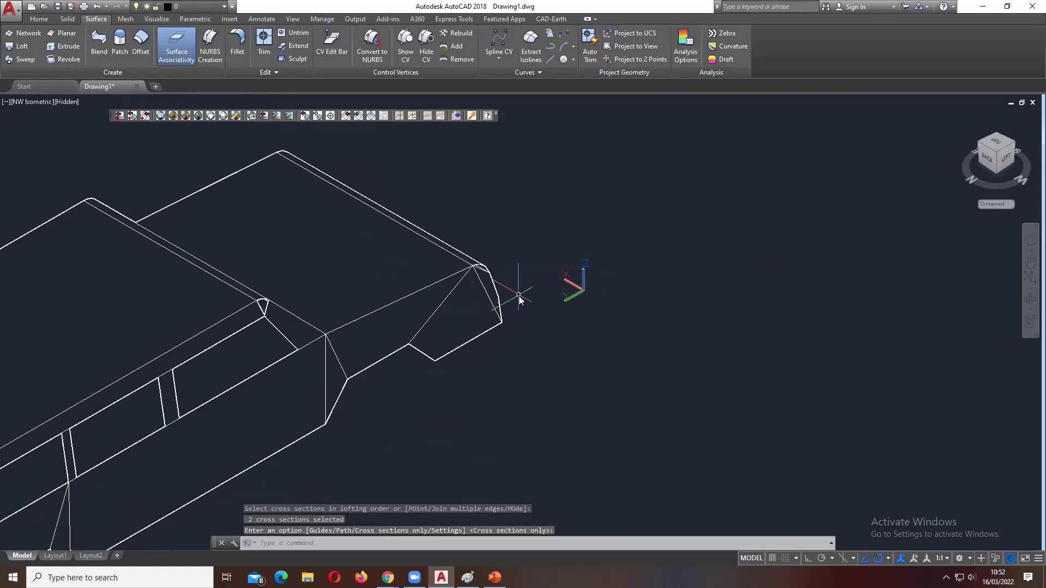
scroll(520, 294, "down", 3)
scroll(485, 319, "up", 2)
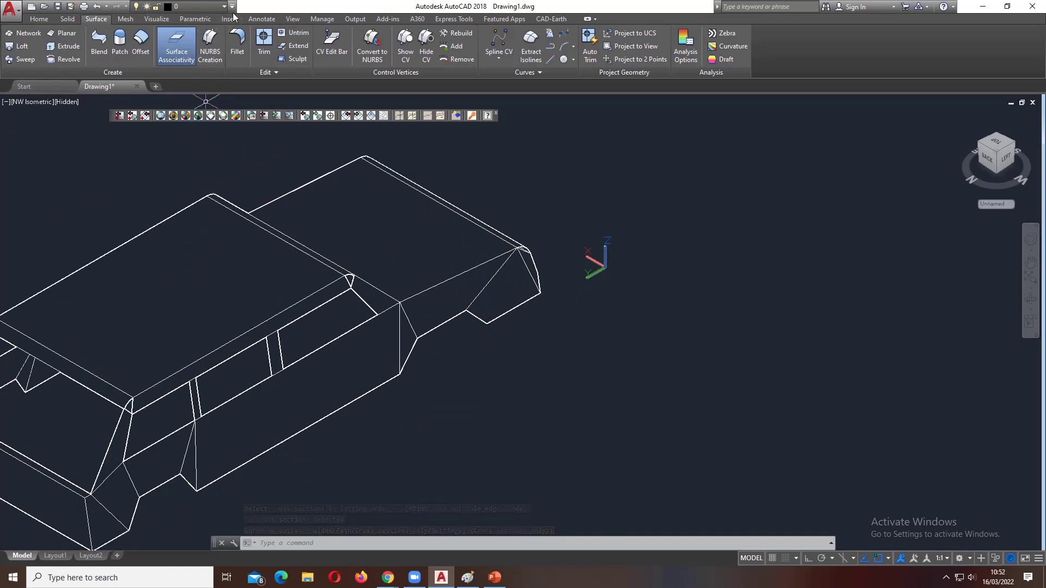
scroll(301, 137, "down", 4)
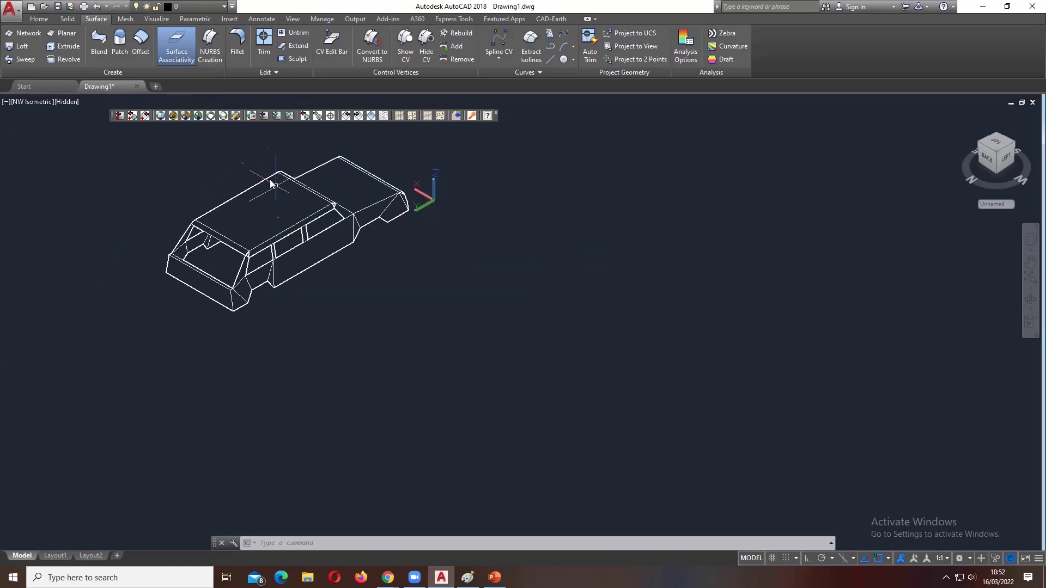
scroll(275, 175, "up", 1)
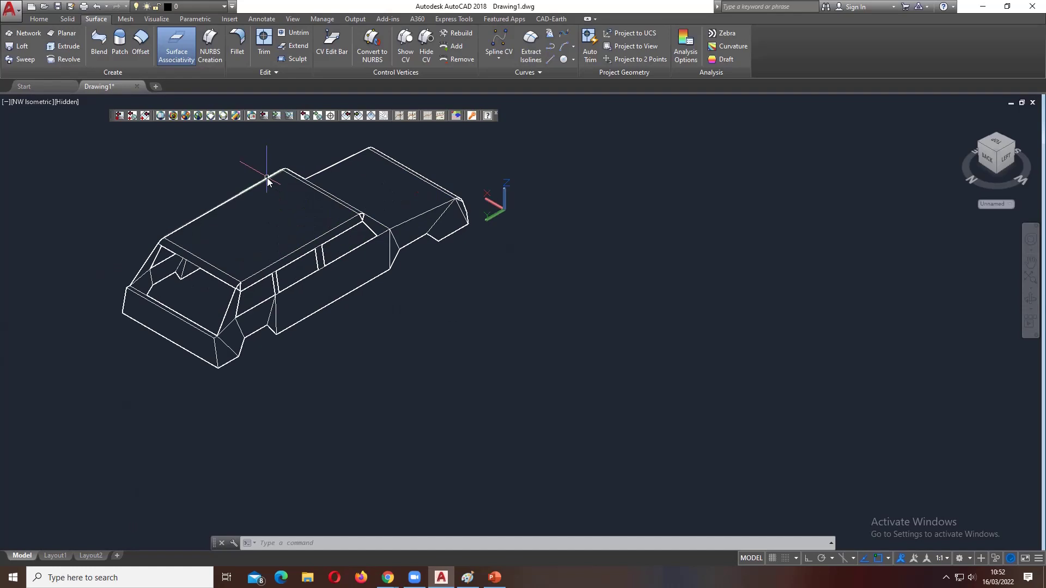
left_click(149, 22)
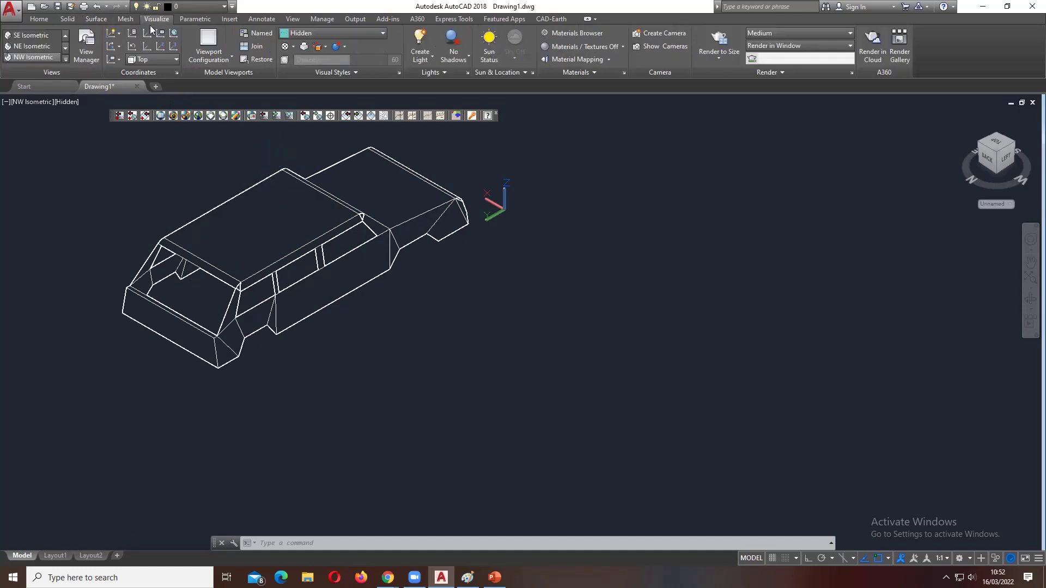
Step: In the Visual Styles Manager, try the Conceptual, Realistic and X-Ray styles on the car
left_click(292, 20)
left_click(236, 60)
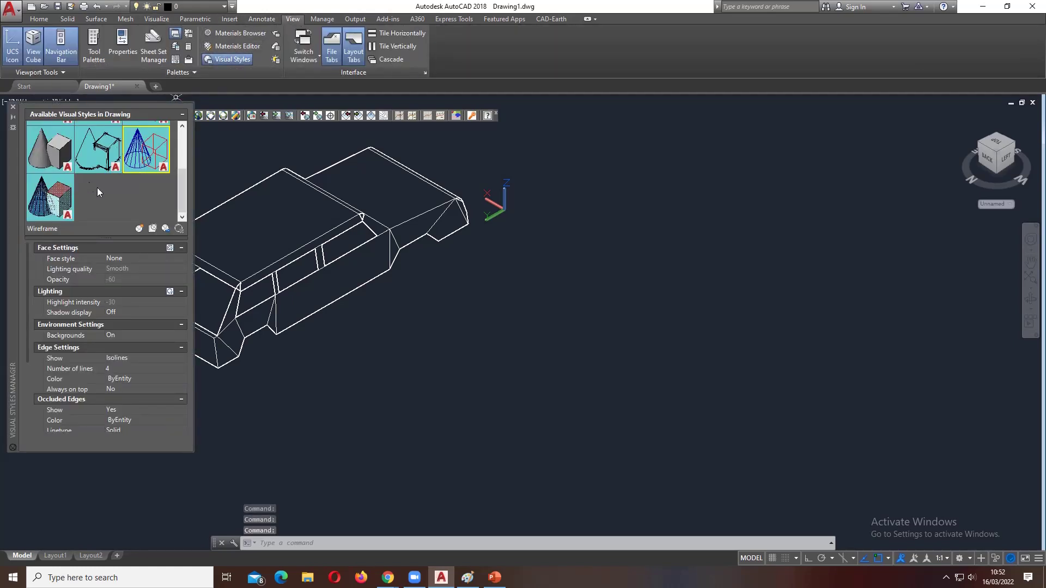
scroll(101, 203, "up", 3)
double_click(101, 152)
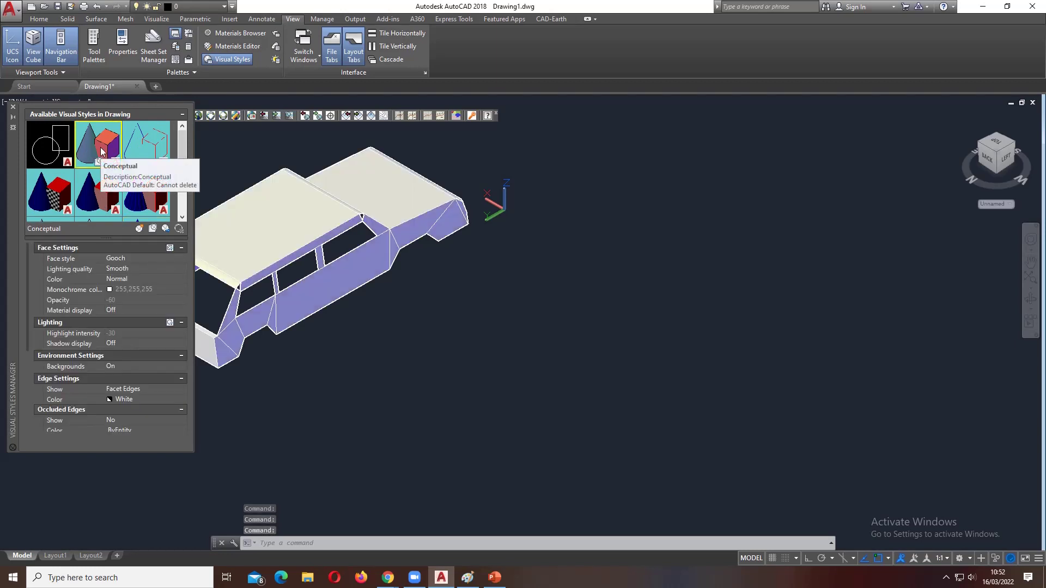
double_click(81, 183)
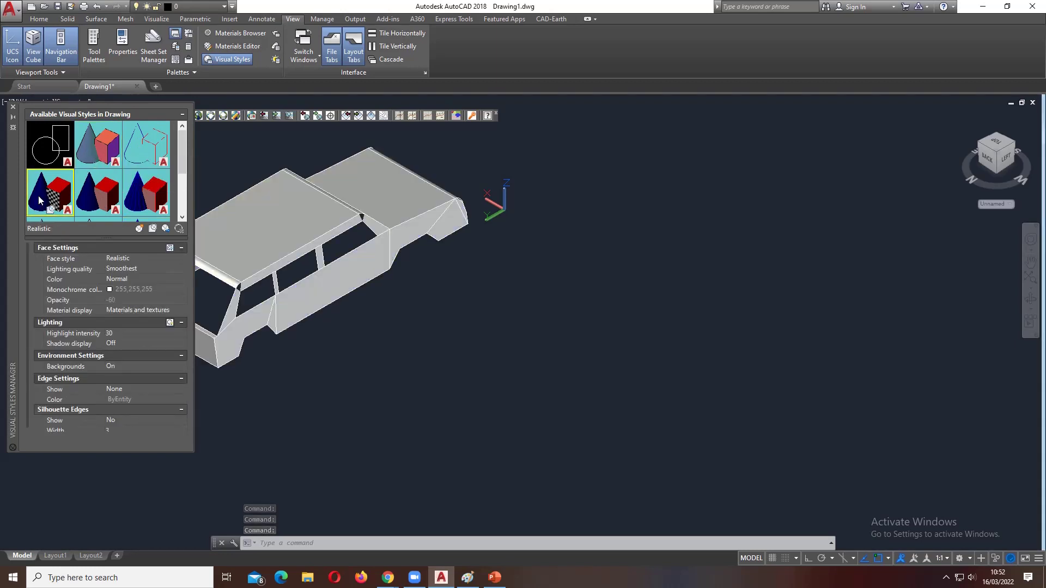
scroll(106, 195, "down", 2)
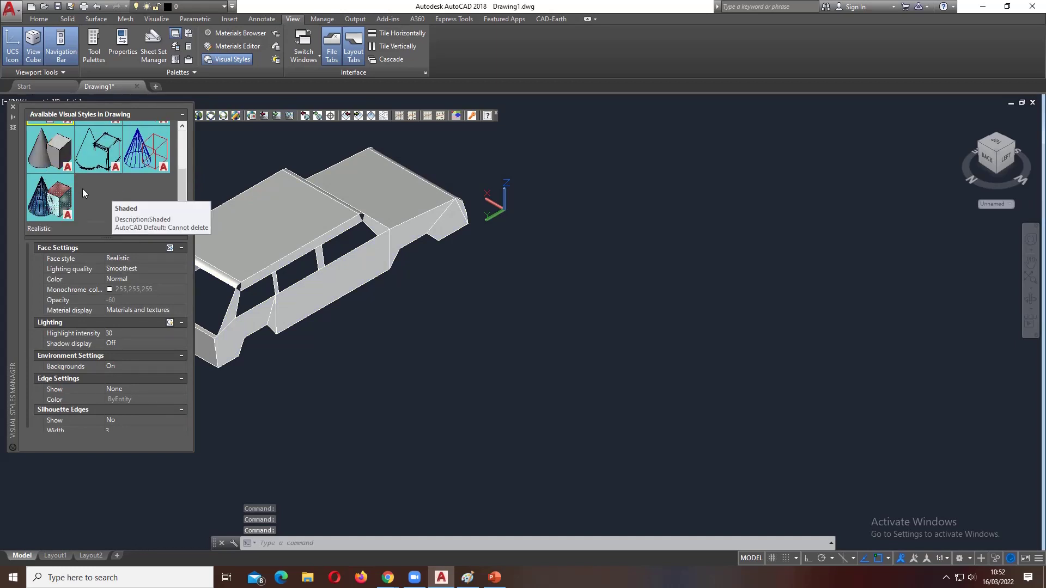
double_click(60, 195)
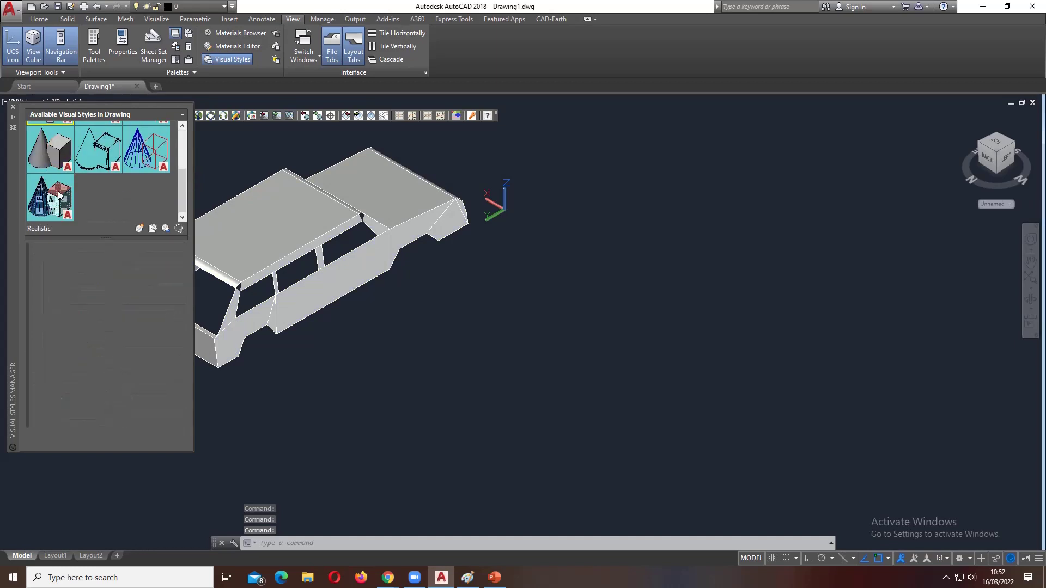
Step: Try Sketchy, then settle on the Shades of Gray visual style
double_click(58, 152)
double_click(98, 148)
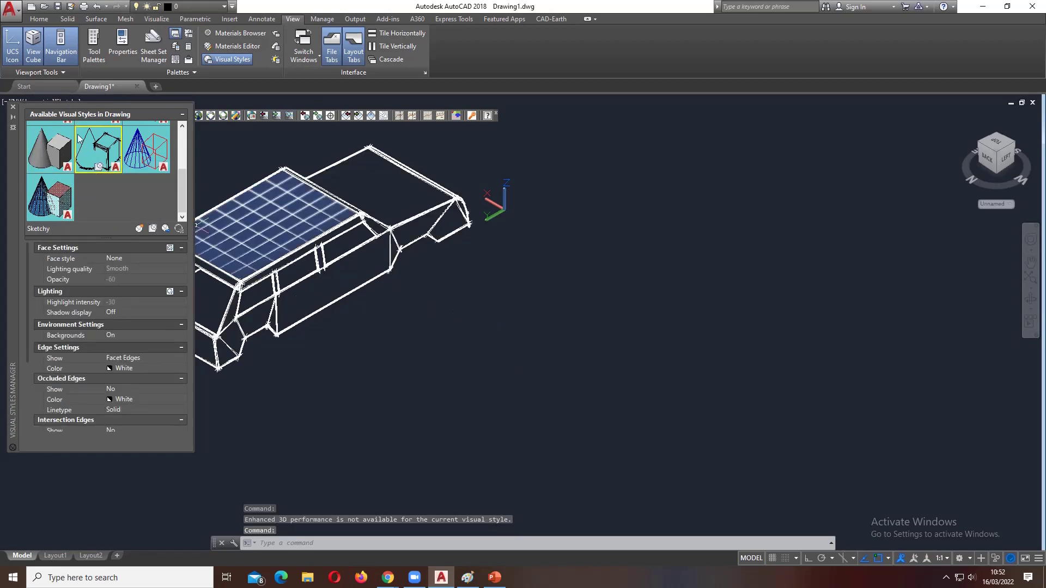
double_click(69, 150)
scroll(436, 292, "down", 2)
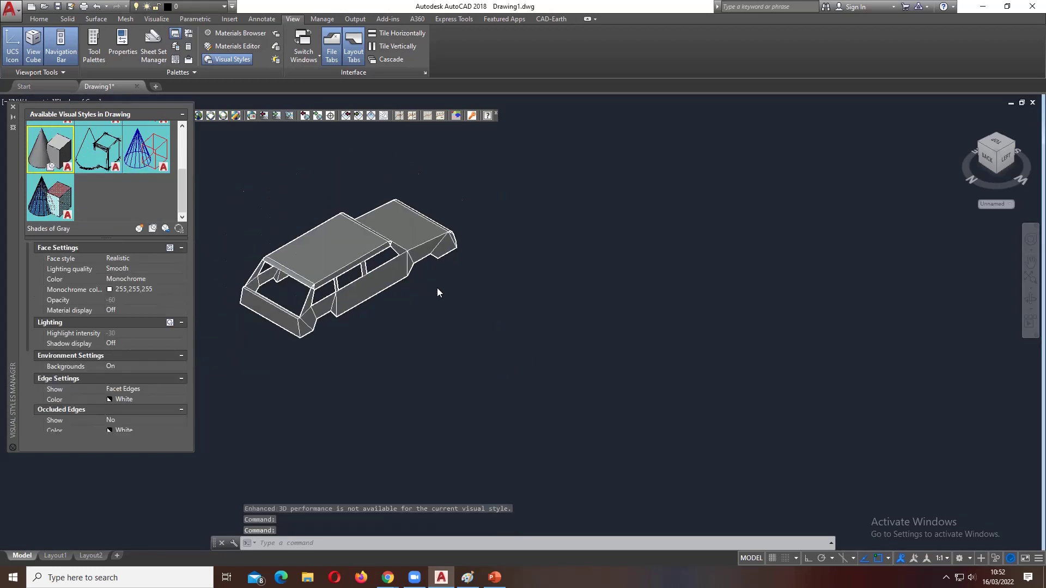
scroll(391, 272, "down", 2)
scroll(391, 273, "up", 3)
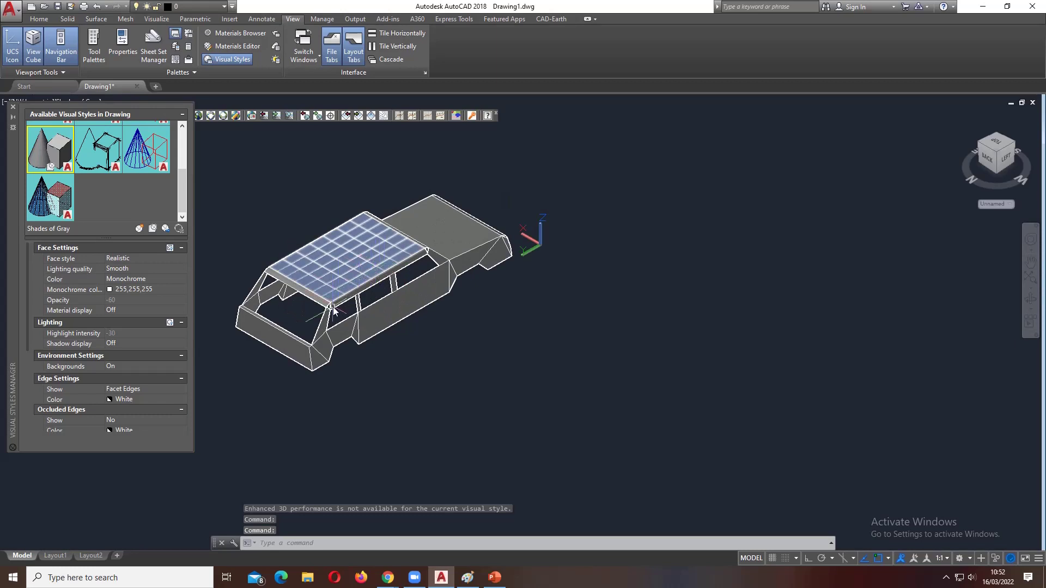
scroll(273, 323, "up", 3)
Step: Free-orbit the car body with 3DFORBIT to side-on and elevated three-quarter views
scroll(272, 323, "down", 2)
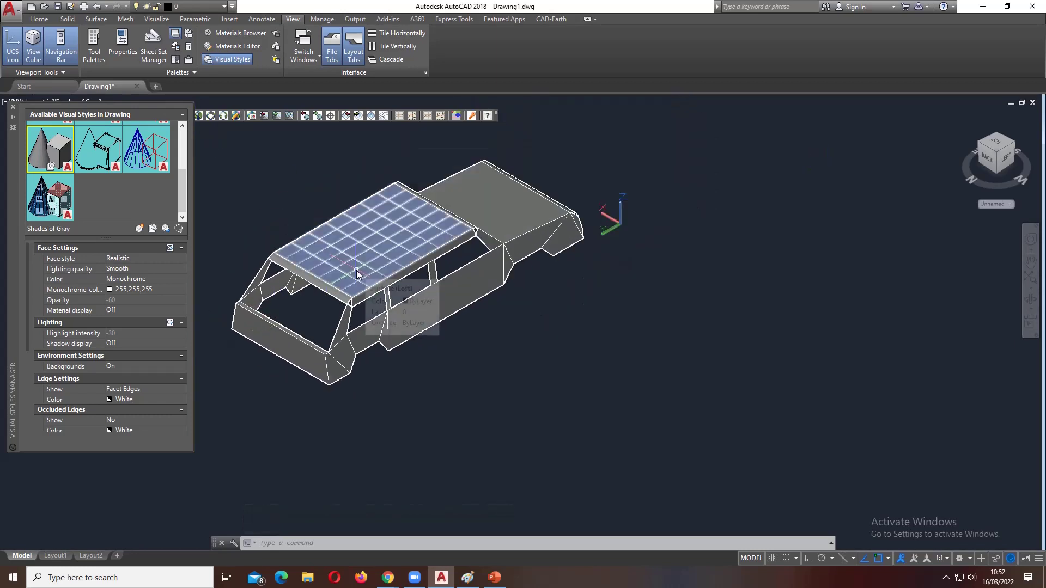
type("3DFORBIT")
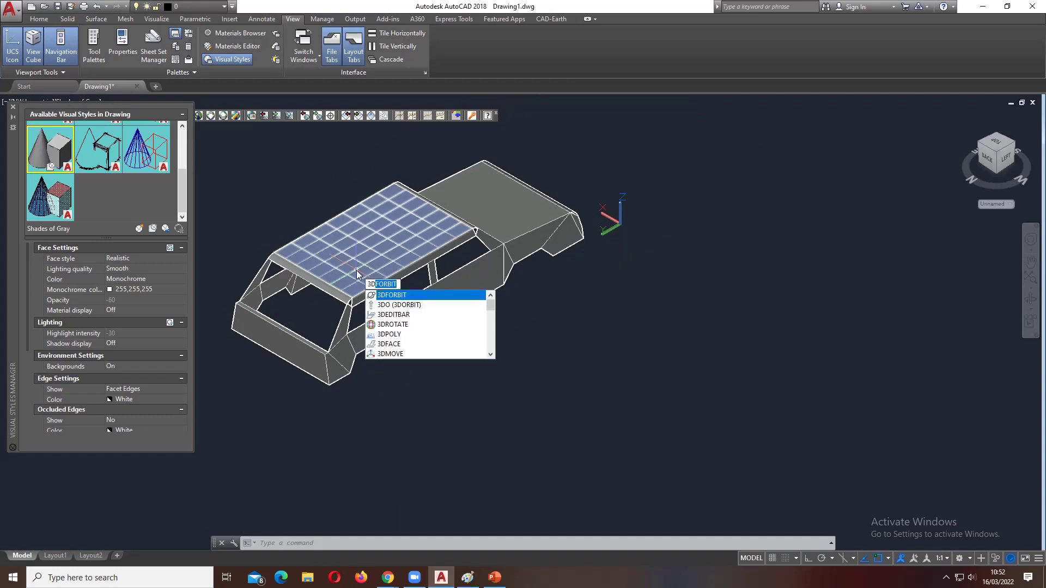
left_click(383, 297)
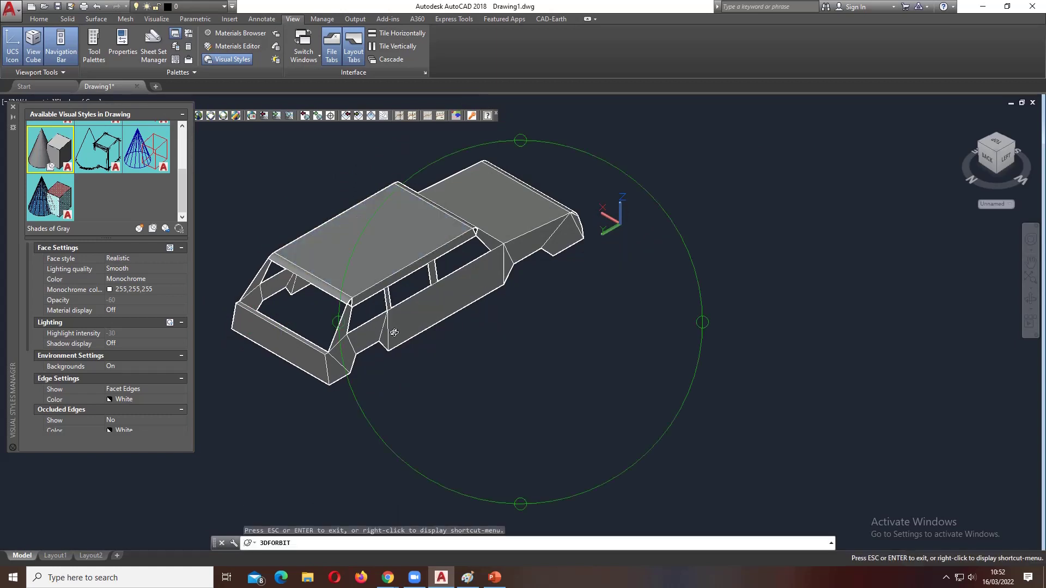
mouse_move(395, 332)
left_mouse_down()
mouse_move(402, 283)
mouse_move(452, 277)
mouse_move(478, 343)
mouse_move(509, 354)
mouse_move(535, 408)
mouse_move(344, 376)
mouse_move(446, 196)
mouse_move(535, 124)
mouse_move(561, 126)
mouse_move(612, 138)
mouse_move(710, 236)
mouse_move(766, 327)
mouse_move(785, 419)
mouse_move(747, 406)
mouse_move(822, 303)
mouse_move(822, 228)
mouse_move(711, 178)
mouse_move(656, 285)
mouse_move(625, 291)
mouse_move(514, 168)
mouse_move(482, 171)
mouse_move(520, 301)
mouse_move(571, 362)
left_mouse_up()
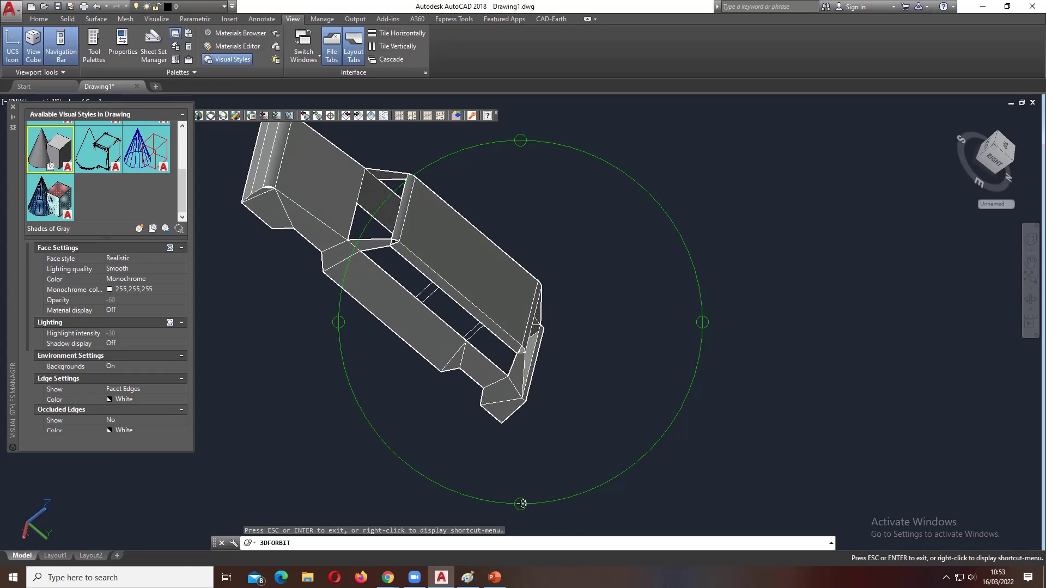
left_click_drag(522, 504, 531, 482)
left_click_drag(683, 279, 687, 238)
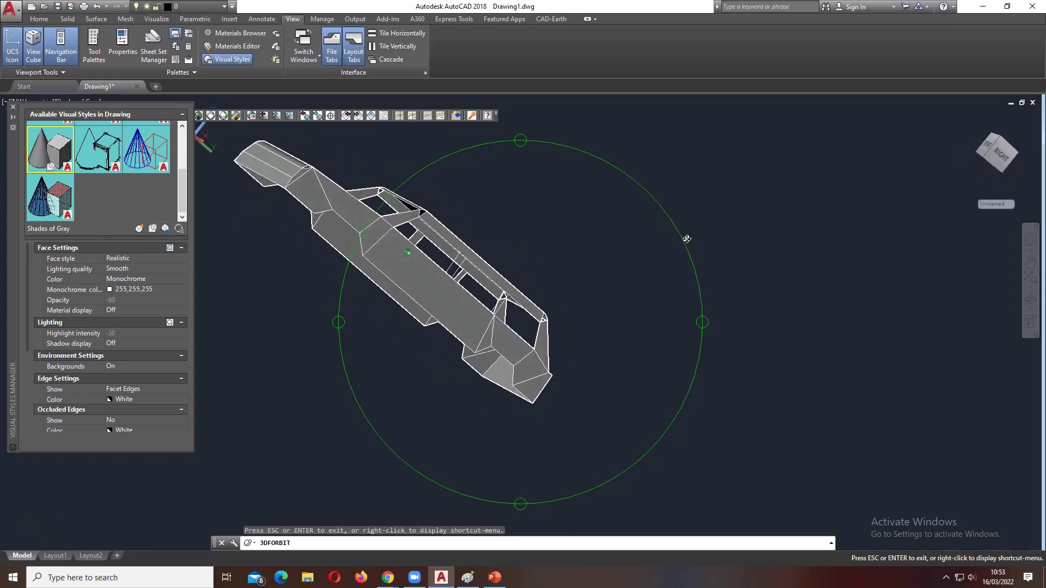
mouse_move(346, 271)
left_mouse_down()
mouse_move(352, 376)
mouse_move(391, 293)
left_mouse_up()
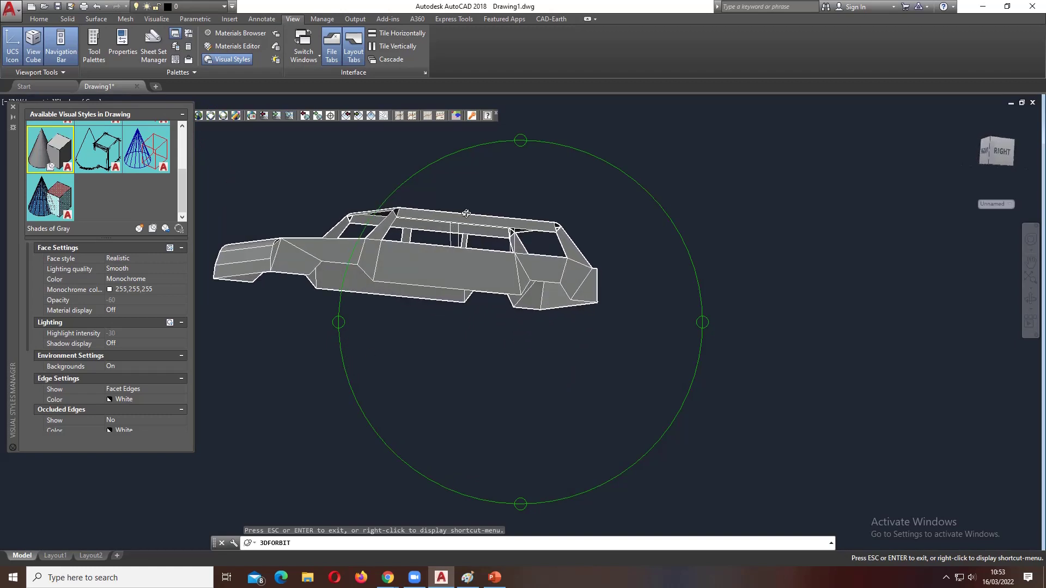
mouse_move(466, 213)
left_mouse_down()
mouse_move(466, 271)
mouse_move(452, 281)
left_mouse_up()
Step: Zoom in and out on the orbited car and bring up the orbit options to finish
scroll(449, 289, "up", 2)
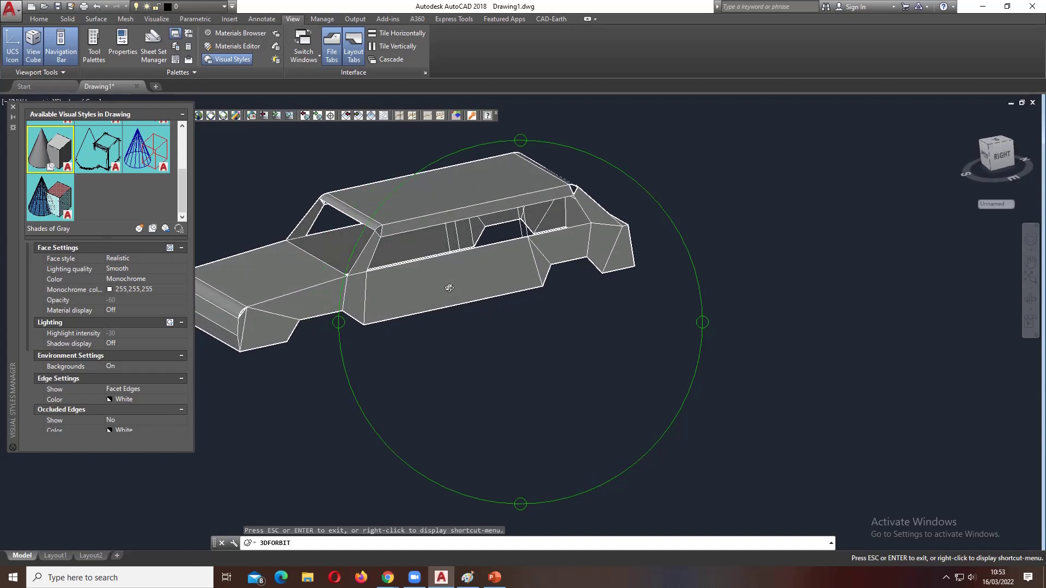
scroll(511, 274, "down", 2)
scroll(386, 263, "up", 3)
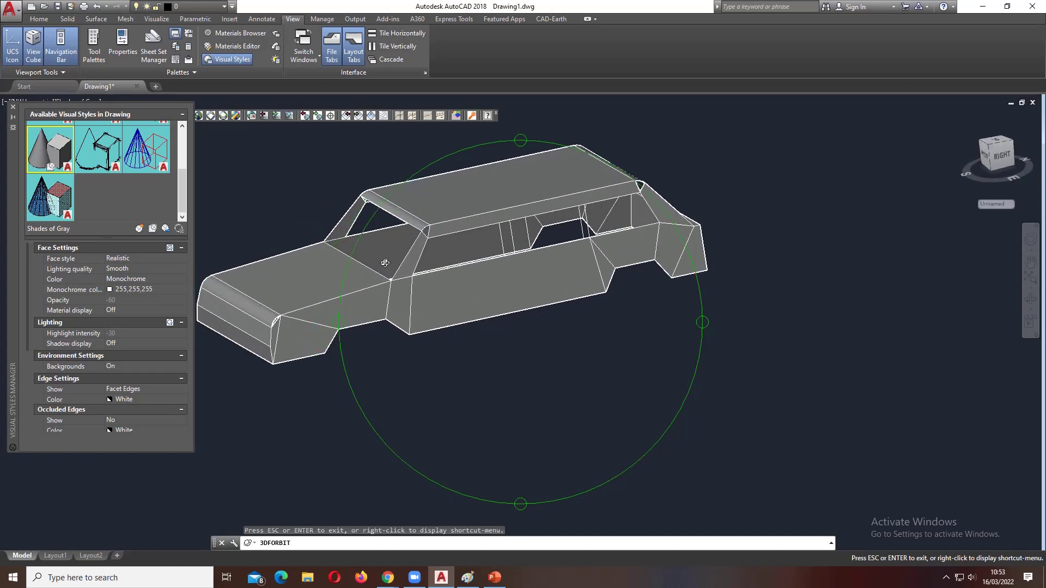
scroll(386, 263, "up", 1)
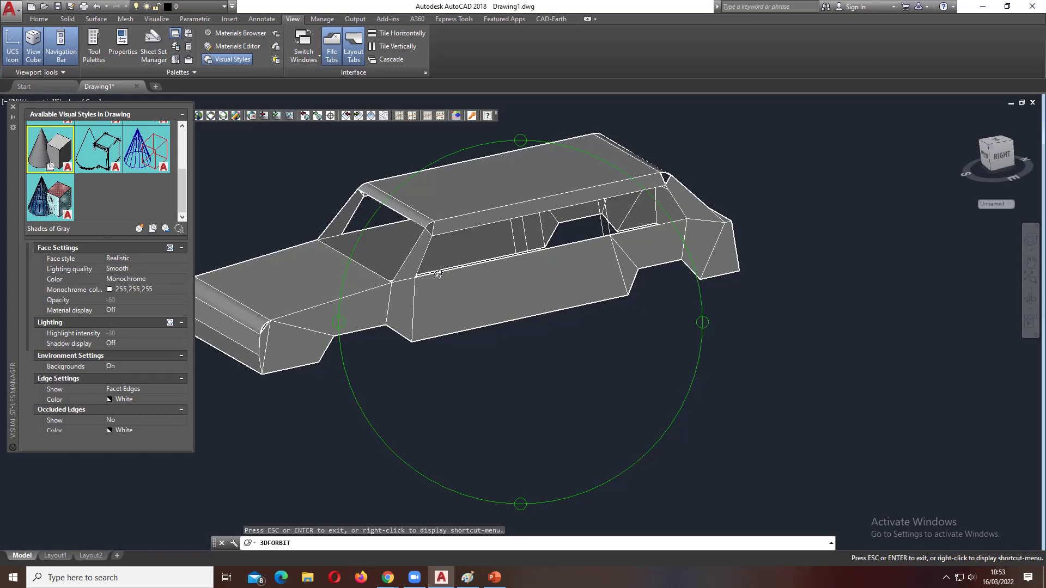
scroll(439, 274, "down", 2)
right_click(443, 276)
left_click(470, 286)
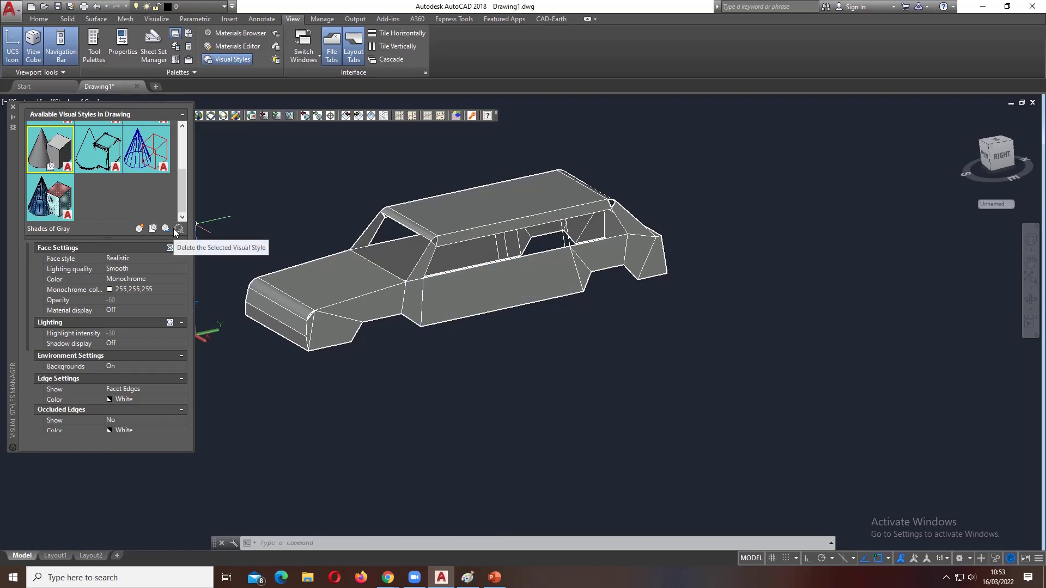
scroll(417, 354, "down", 4)
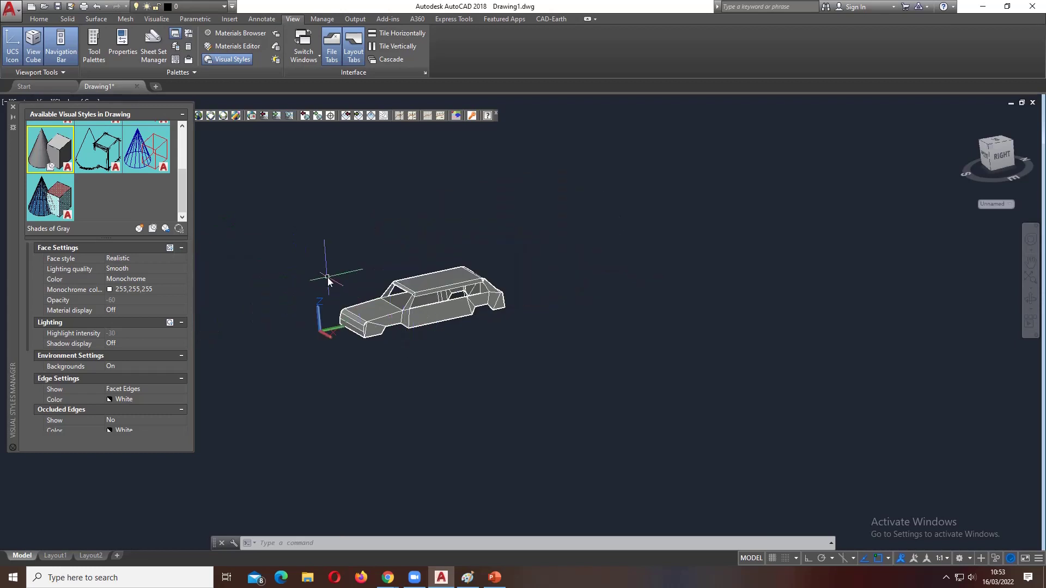
scroll(328, 280, "up", 3)
scroll(441, 388, "up", 3)
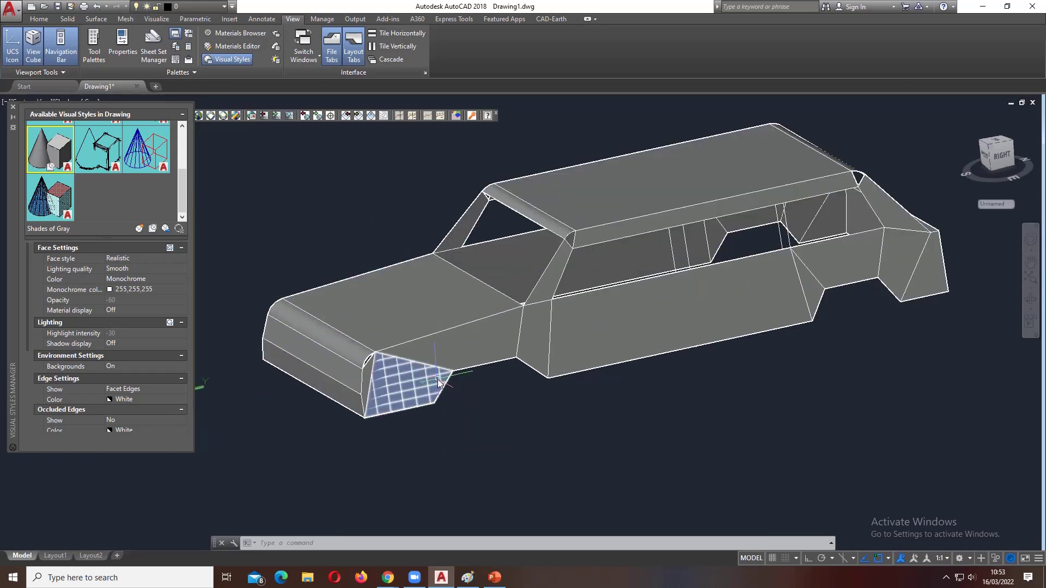
scroll(557, 270, "down", 2)
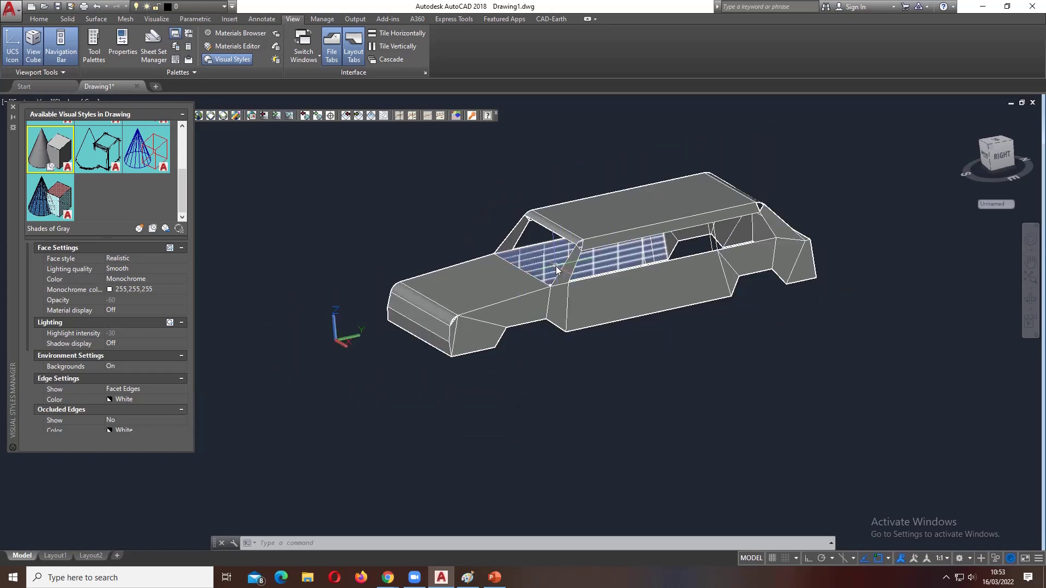
scroll(557, 270, "down", 4)
scroll(610, 260, "up", 3)
scroll(610, 260, "up", 2)
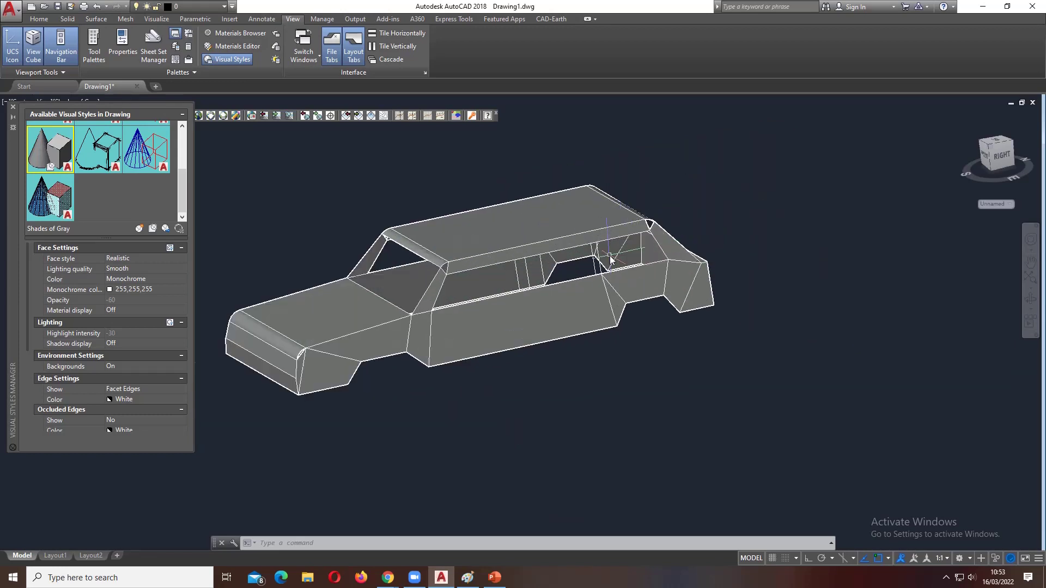
scroll(523, 296, "down", 5)
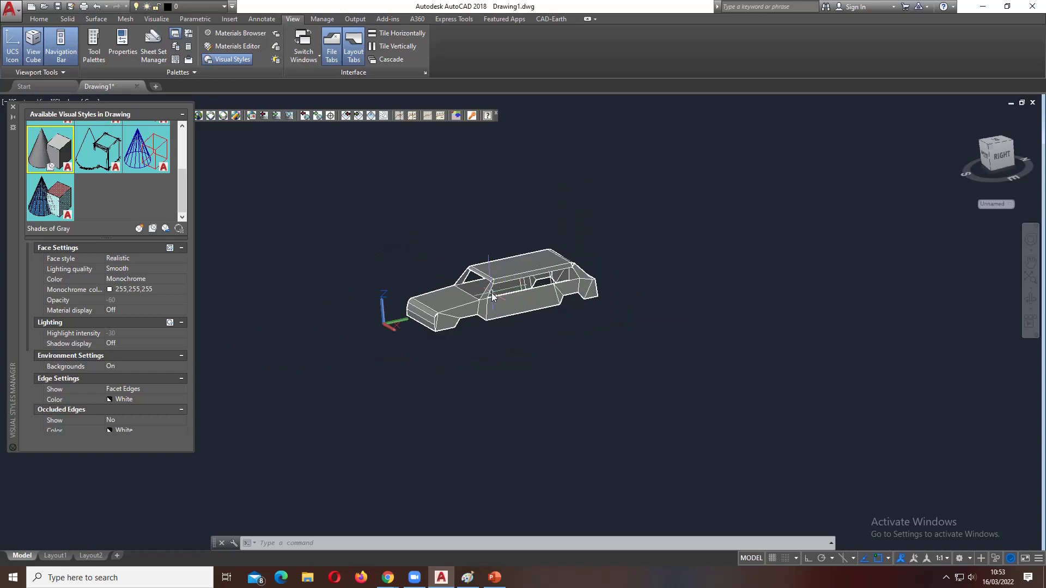
scroll(492, 296, "up", 4)
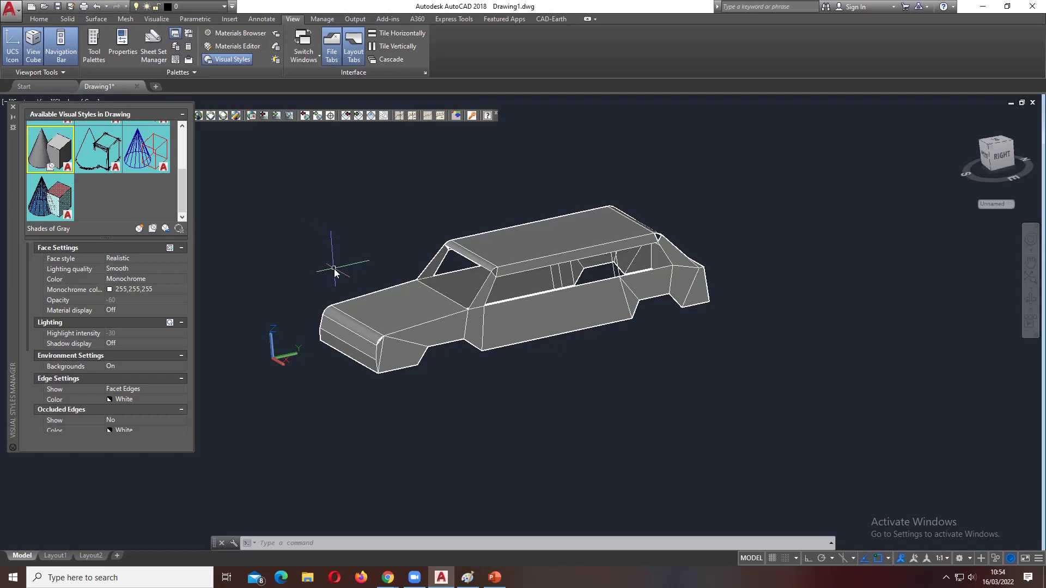
scroll(360, 289, "down", 2)
scroll(360, 288, "up", 2)
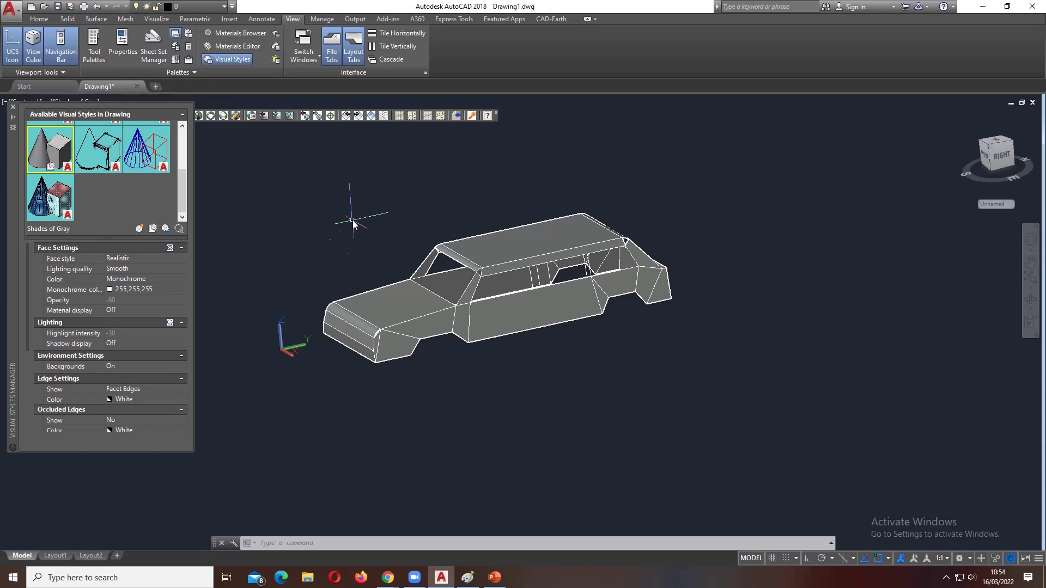
Step: Free-orbit the car through front, top-front and side-front angles back near its side view
type("3DFORBIT")
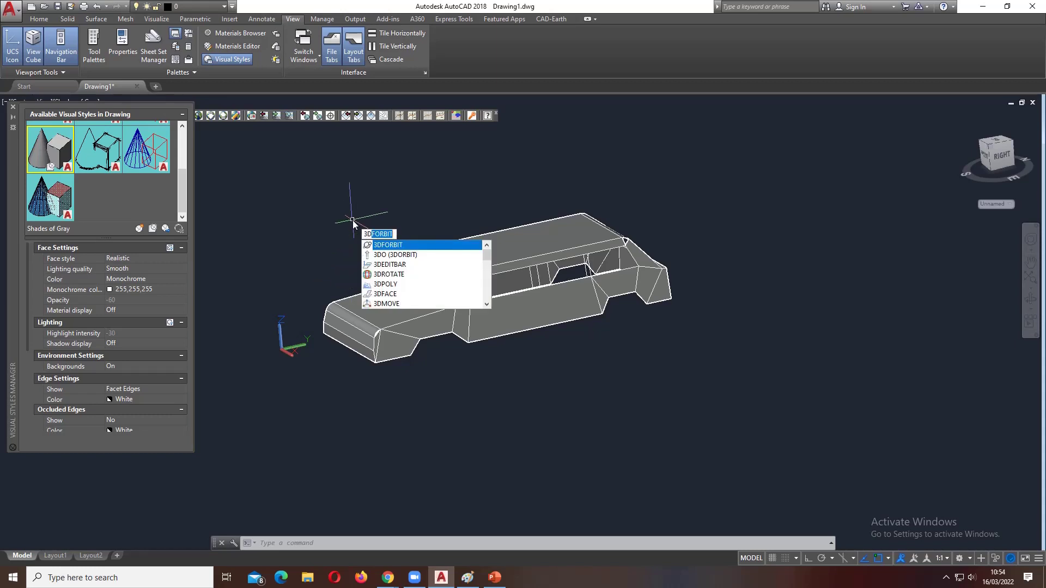
left_click(388, 246)
mouse_move(383, 273)
left_mouse_down()
mouse_move(433, 316)
mouse_move(675, 321)
left_mouse_up()
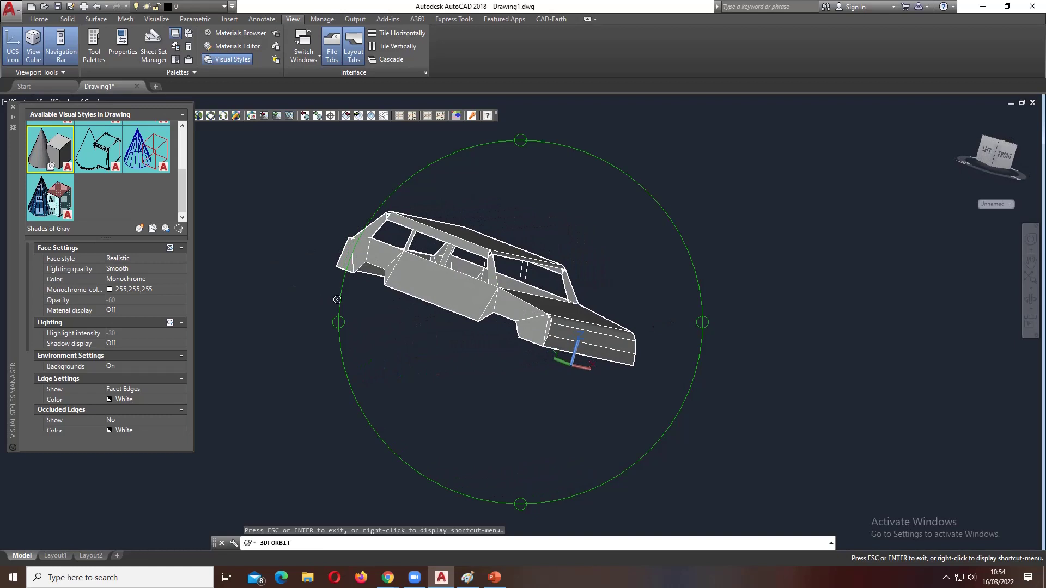
left_click_drag(340, 329, 272, 237)
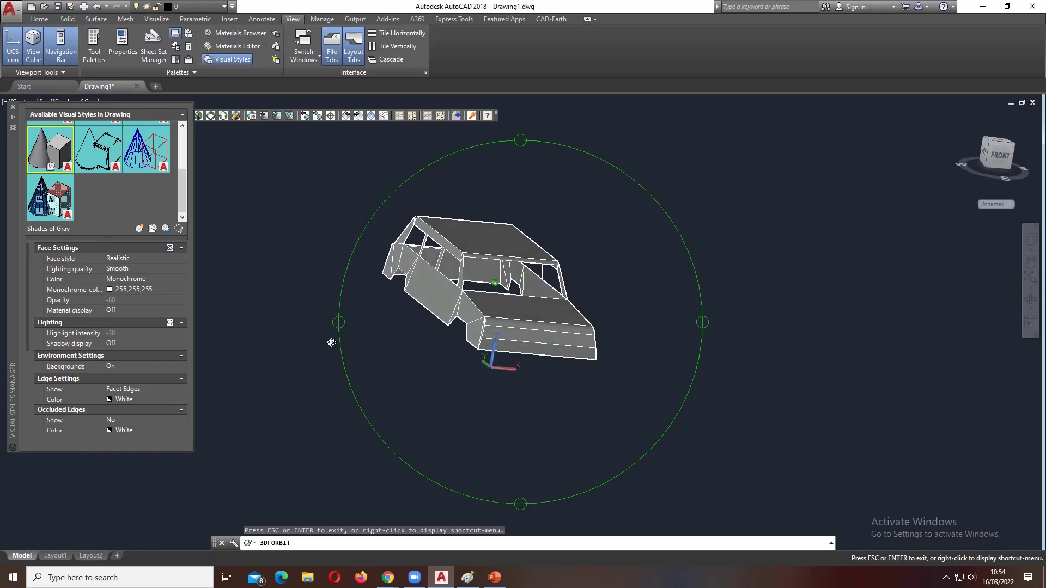
left_click_drag(461, 490, 426, 467)
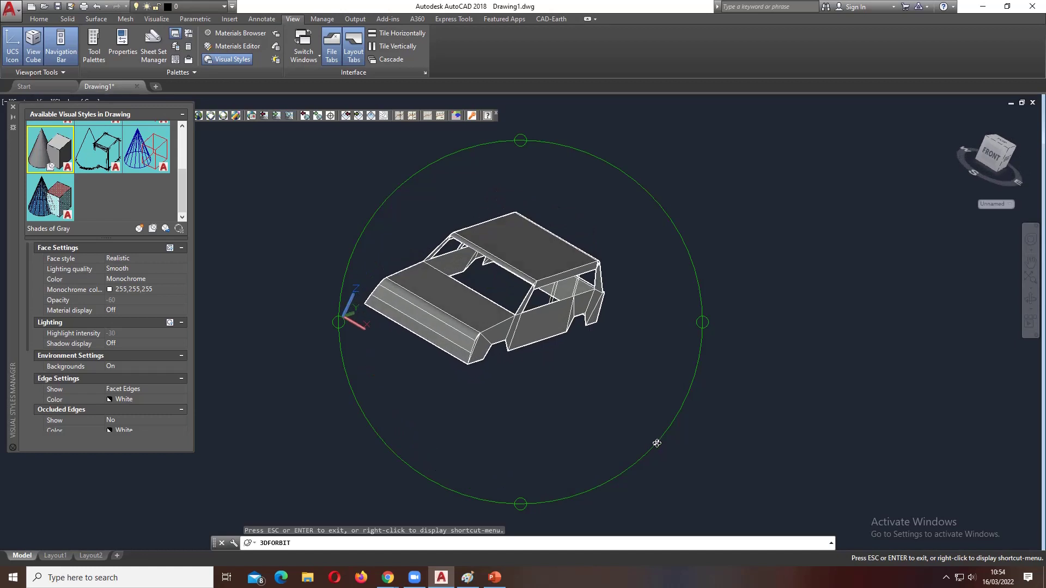
mouse_move(659, 443)
left_mouse_down()
mouse_move(598, 354)
mouse_move(485, 322)
left_mouse_up()
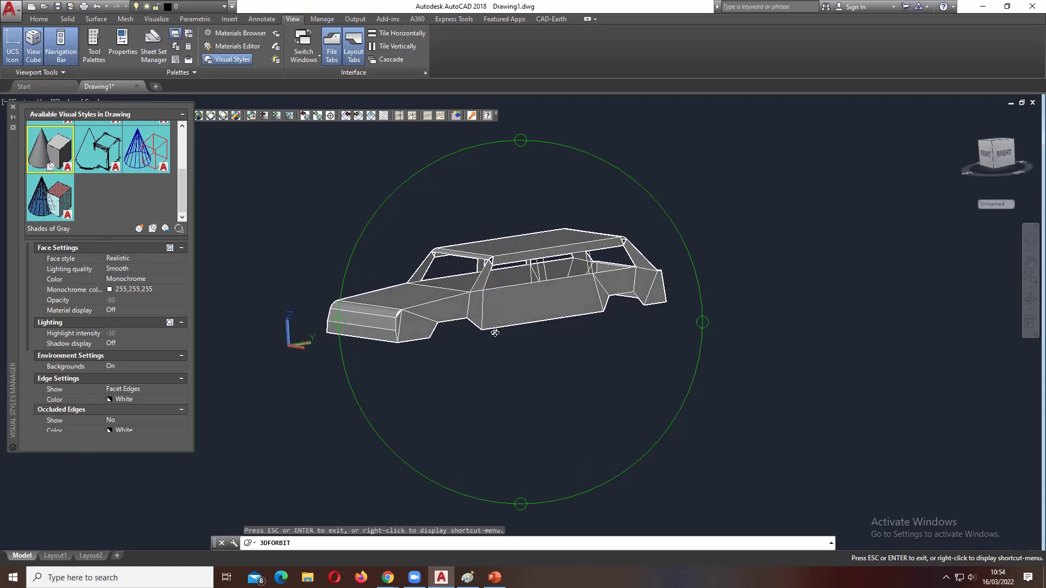
Step: Exit the orbit and switch to the PowerPoint presentation
right_click(517, 362)
left_click(544, 159)
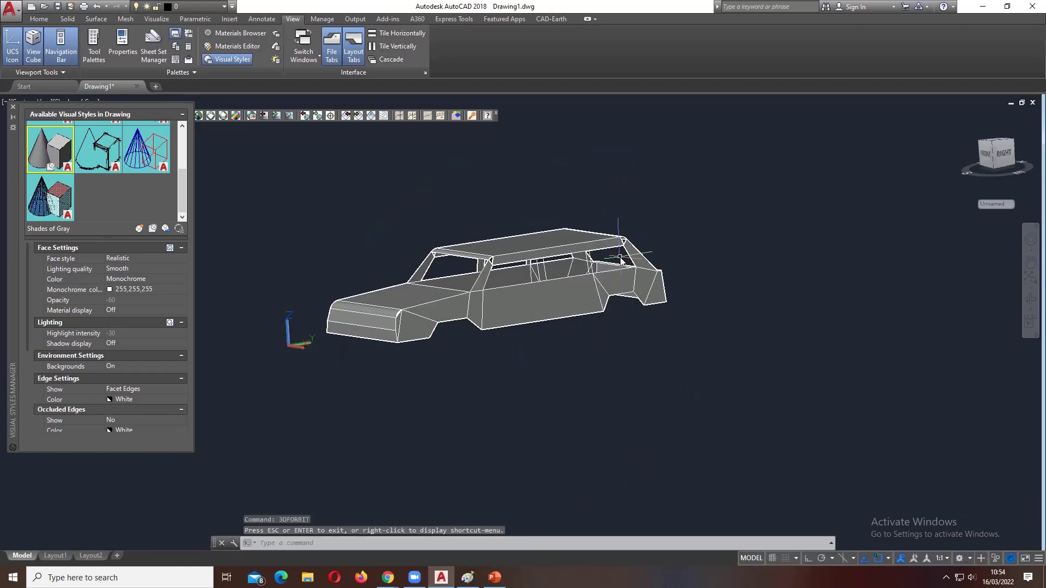
left_click(494, 578)
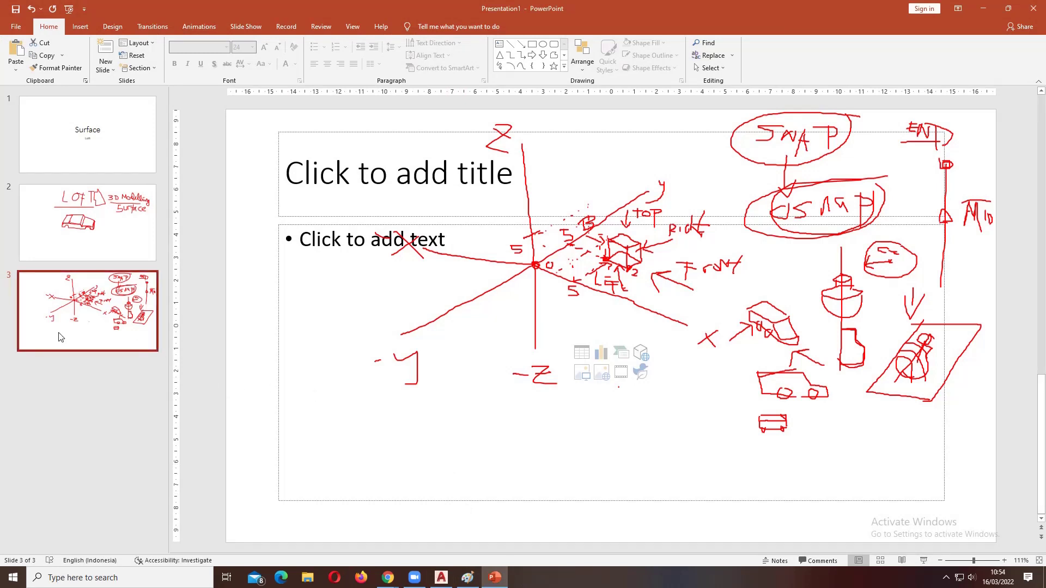
Step: Add a new slide 4 and paste the AutoCAD screenshot onto it
key("ctrl+m")
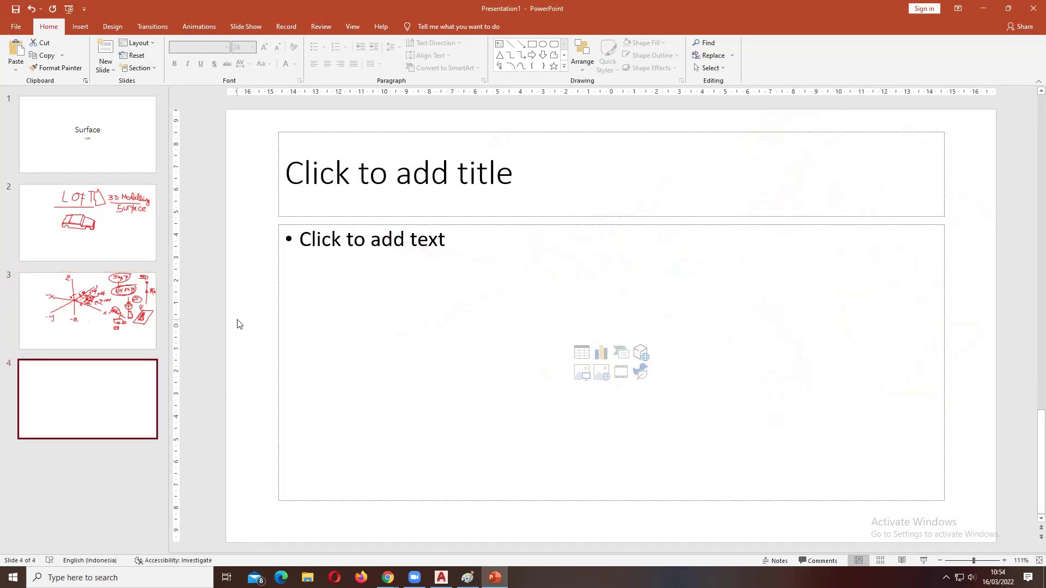
left_click(238, 323)
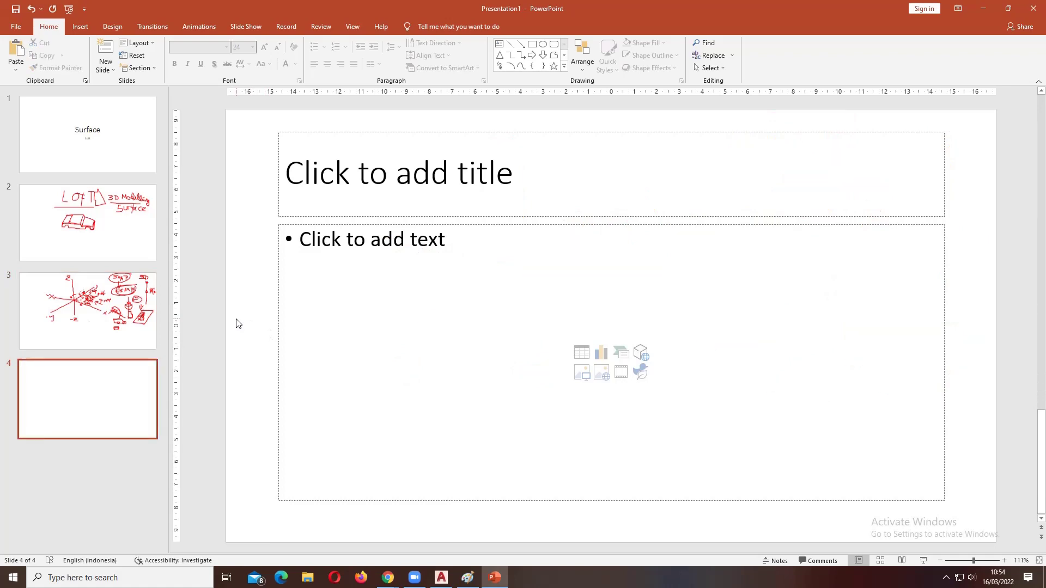
key("ctrl+v")
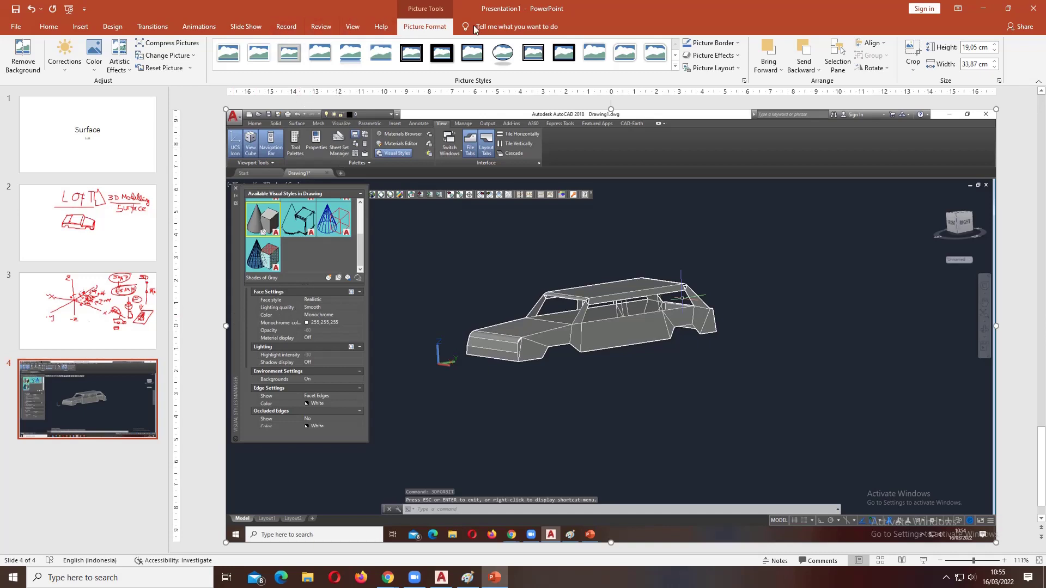
Step: Crop the screenshot's top, bottom, left panel and right side down to the car body
left_click(913, 54)
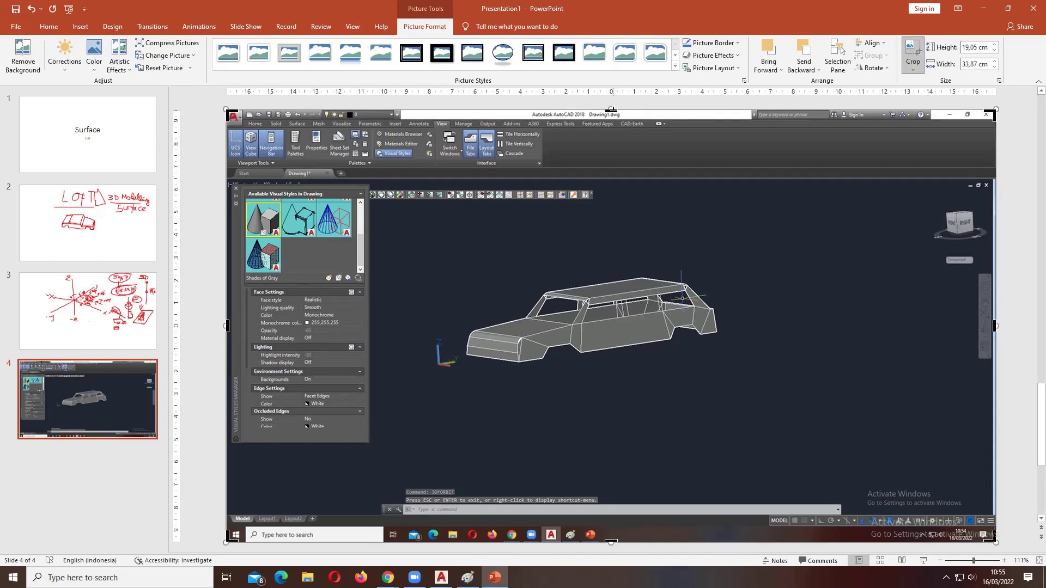
left_click_drag(612, 110, 612, 225)
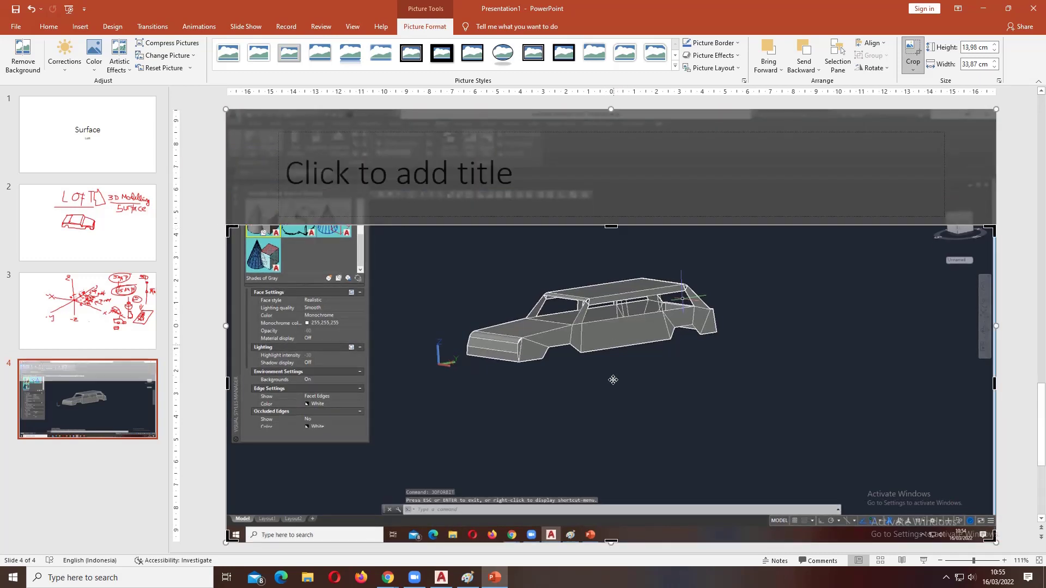
left_click_drag(615, 542, 605, 403)
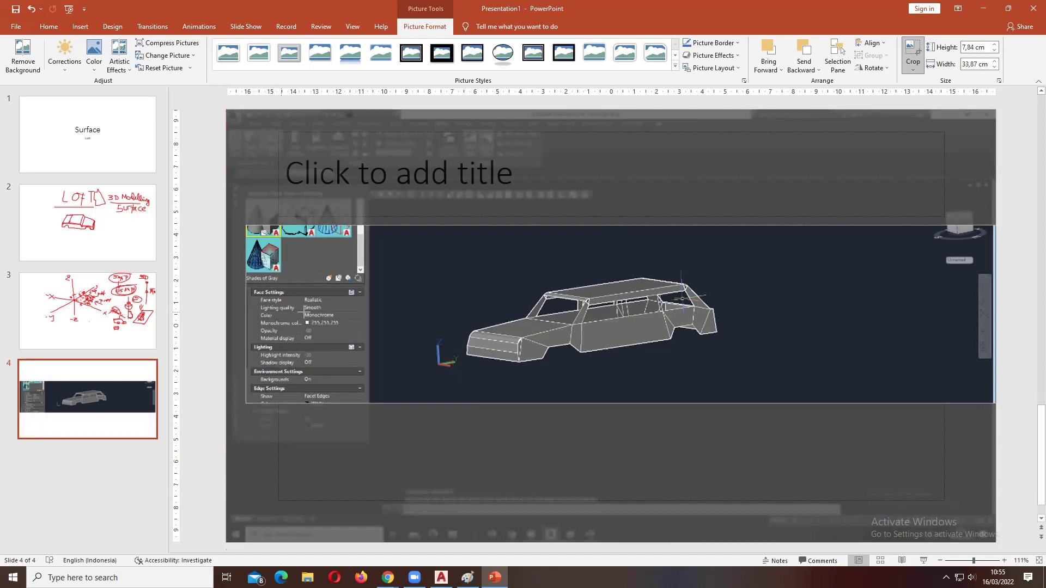
left_click_drag(226, 314, 429, 308)
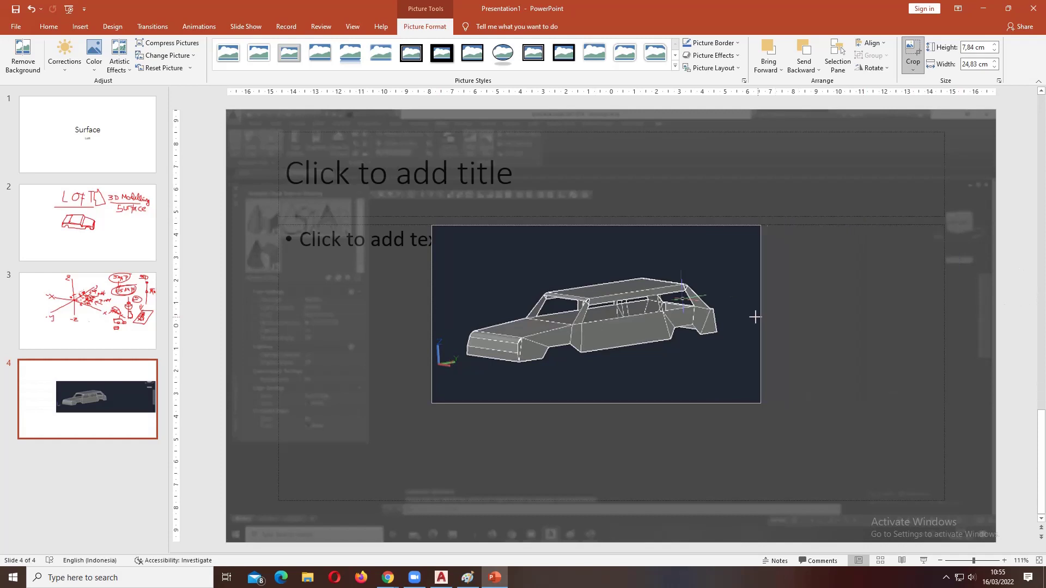
left_click_drag(995, 311, 735, 314)
Step: Enlarge the cropped car picture and shift it lower and left
left_click(211, 303)
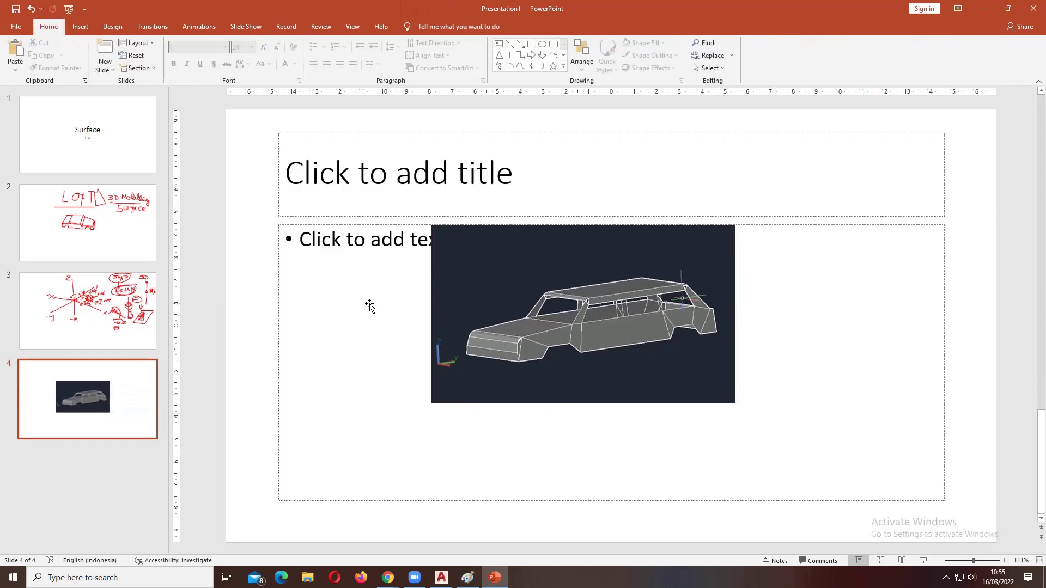
left_click(606, 340)
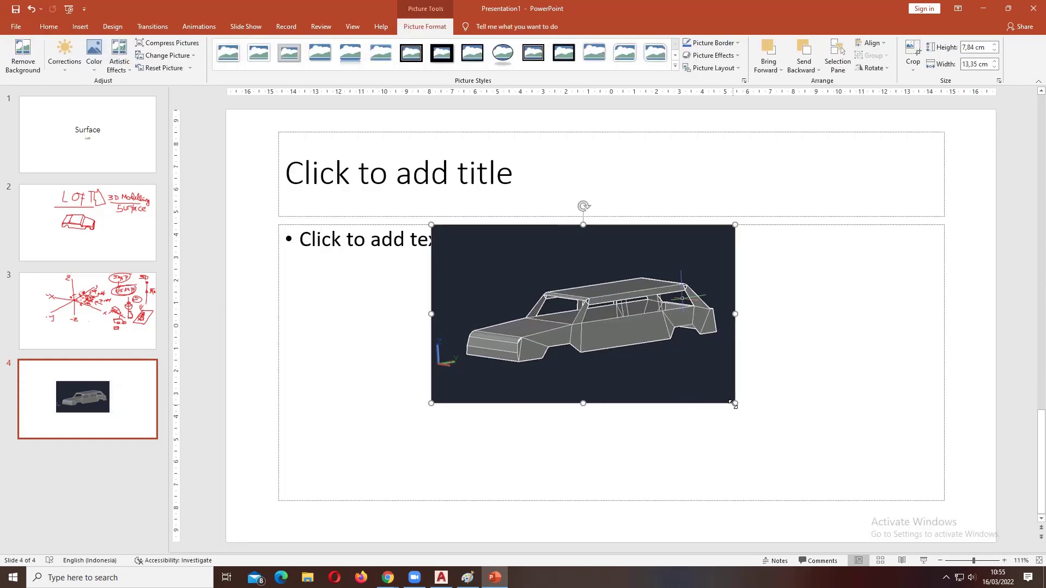
left_click_drag(735, 404, 821, 463)
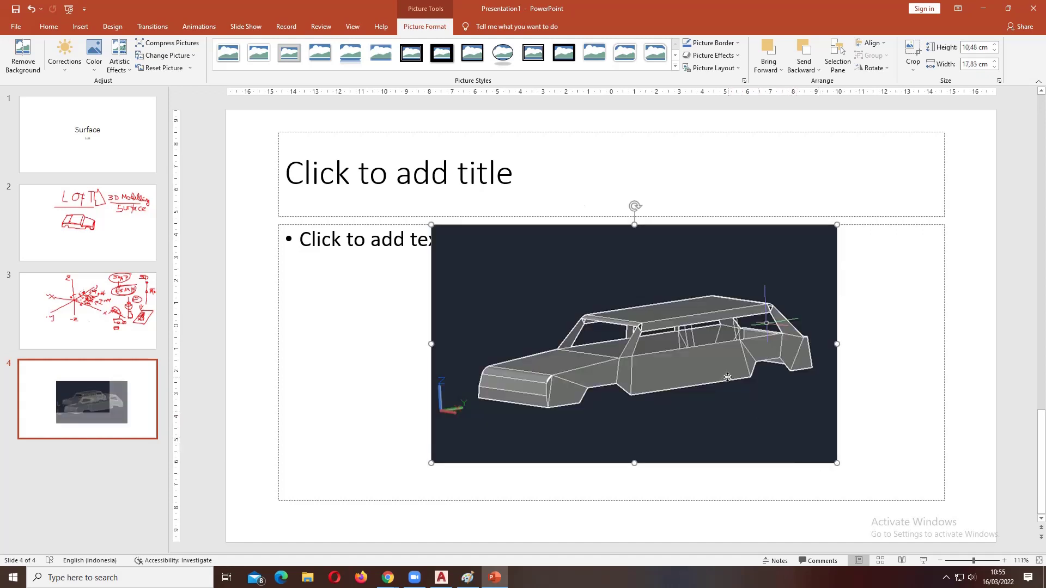
left_click_drag(736, 392, 709, 408)
Step: Title the slide 'Tugas-3' with 'Mebuat Body Mobil' on a second line
left_click(623, 189)
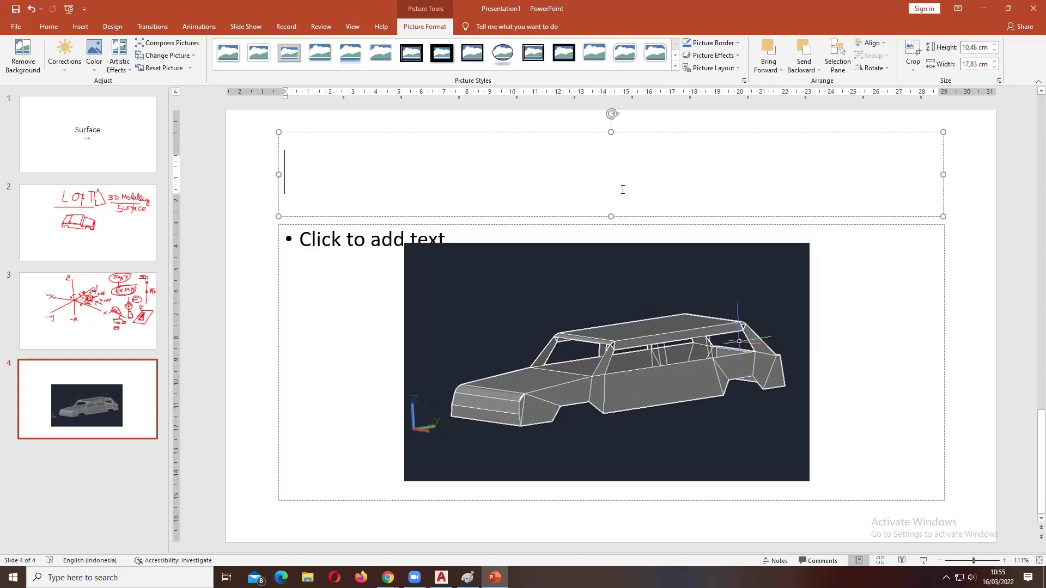
type("Tug")
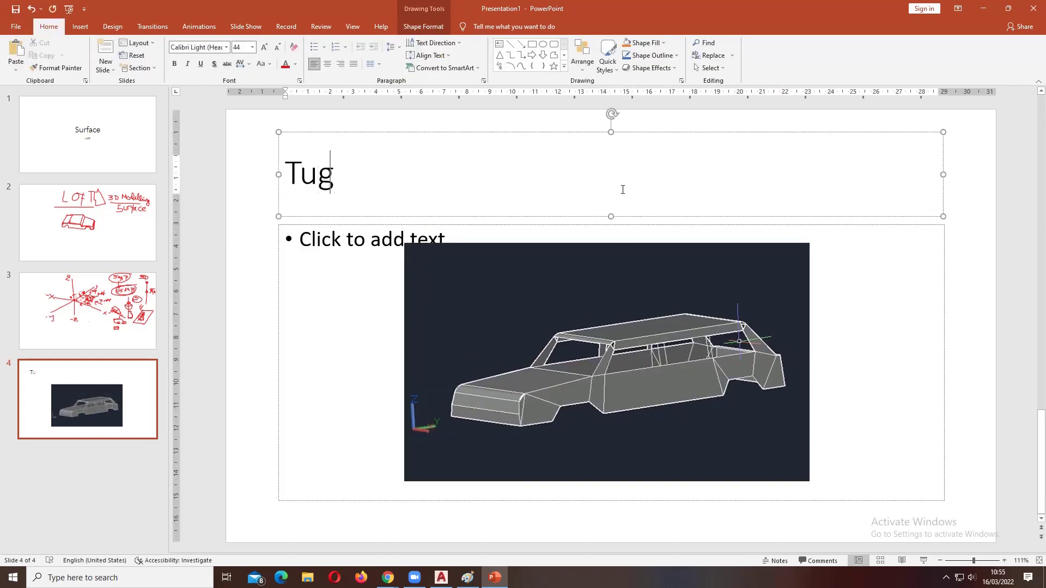
type("as-3")
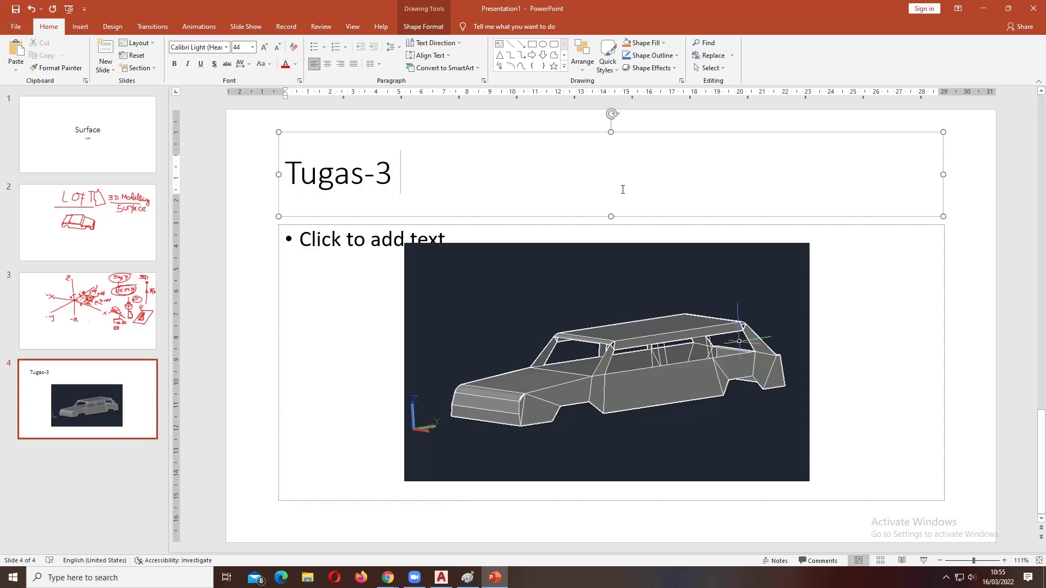
key("Return")
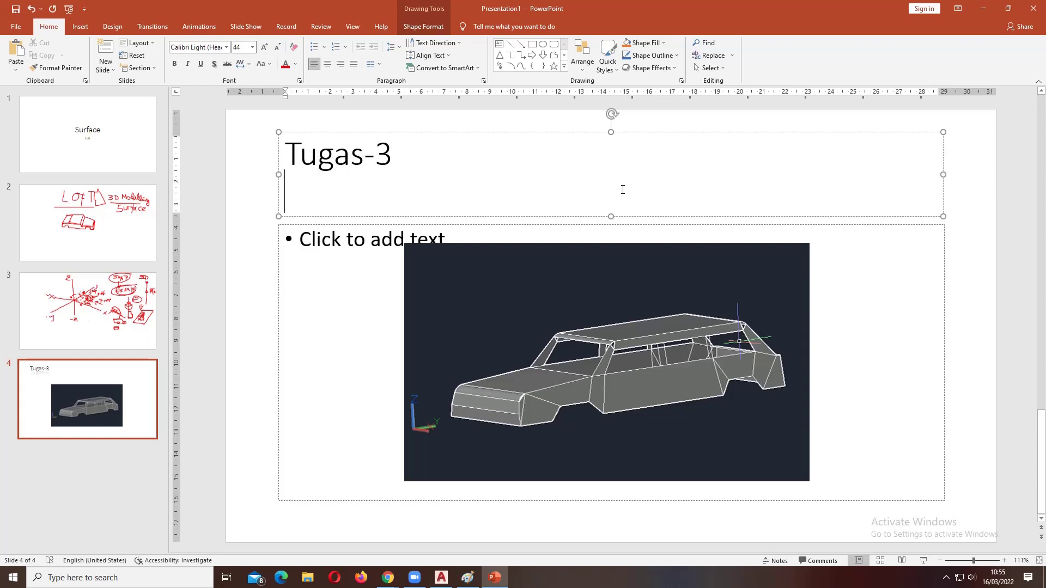
type("Mebuat ")
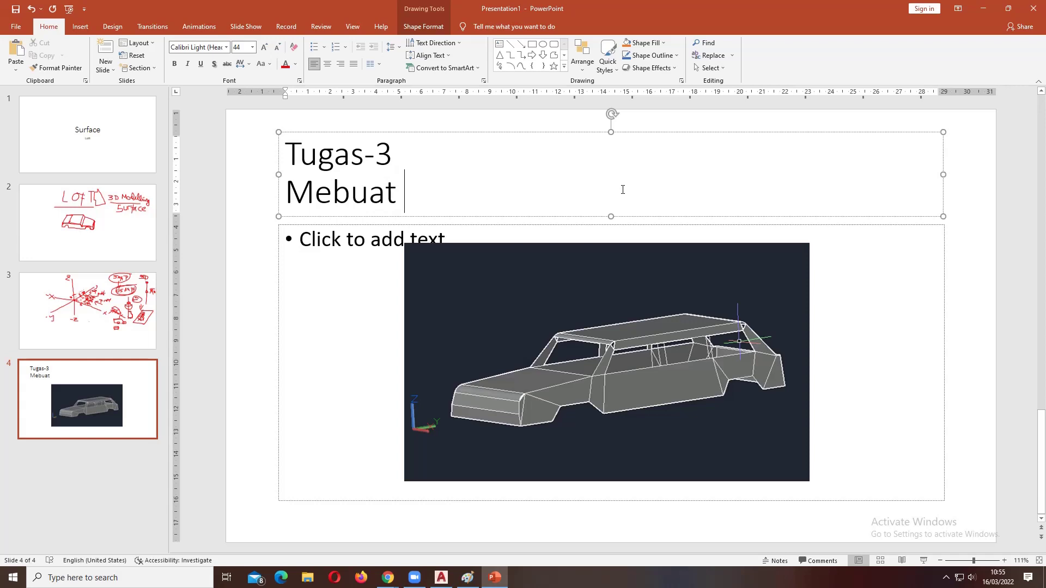
type("Body")
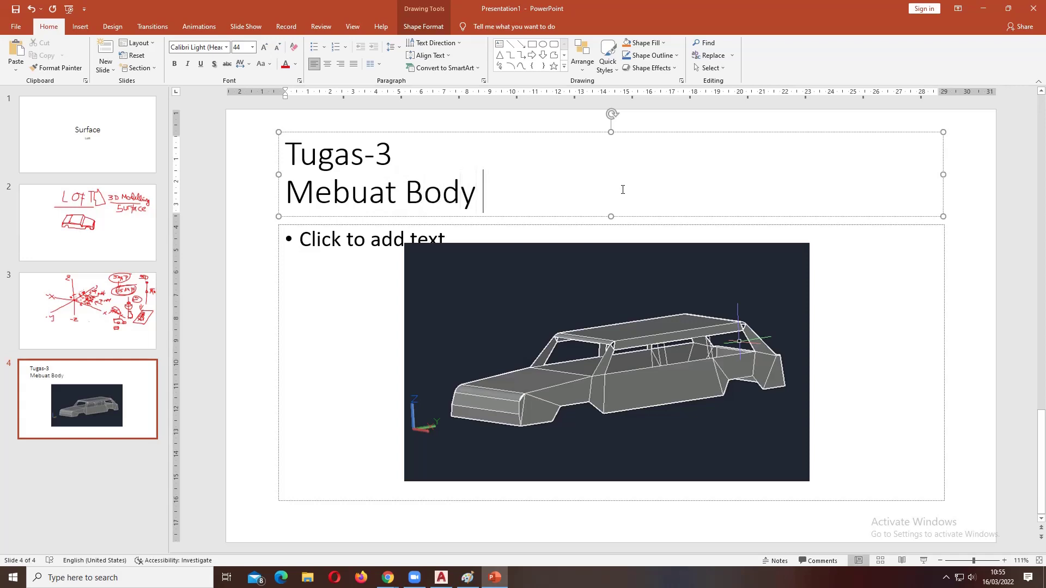
type(" Mo")
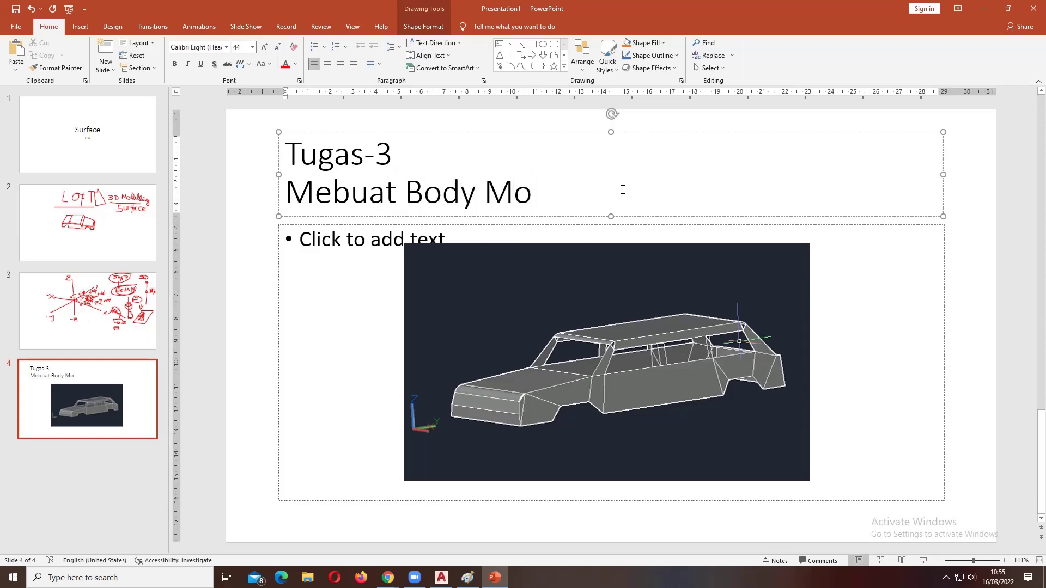
type("bil")
left_click(218, 248)
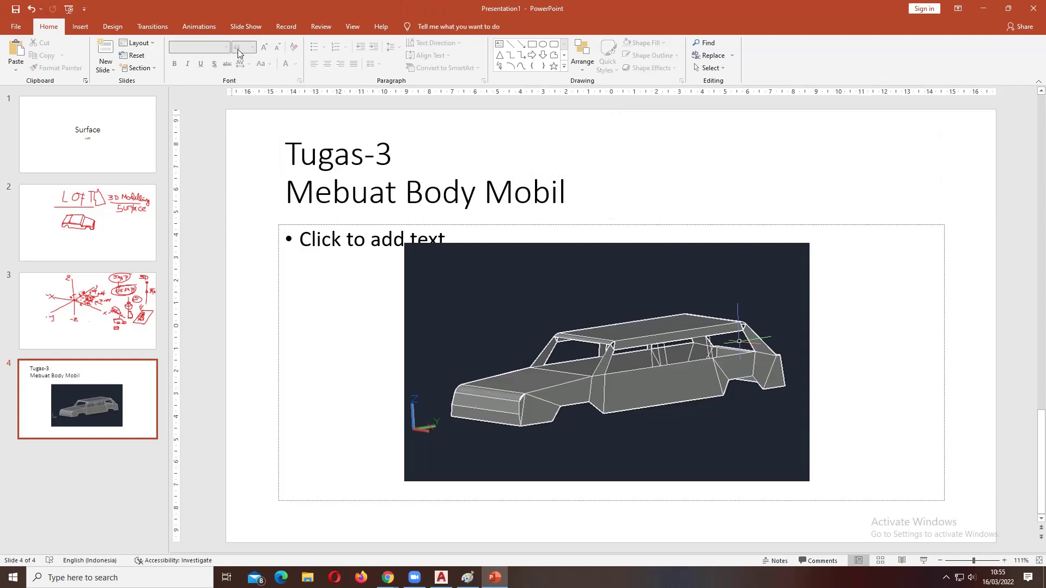
Step: In Save As, browse drive C to the Pemodelan 3D folder
left_click(15, 9)
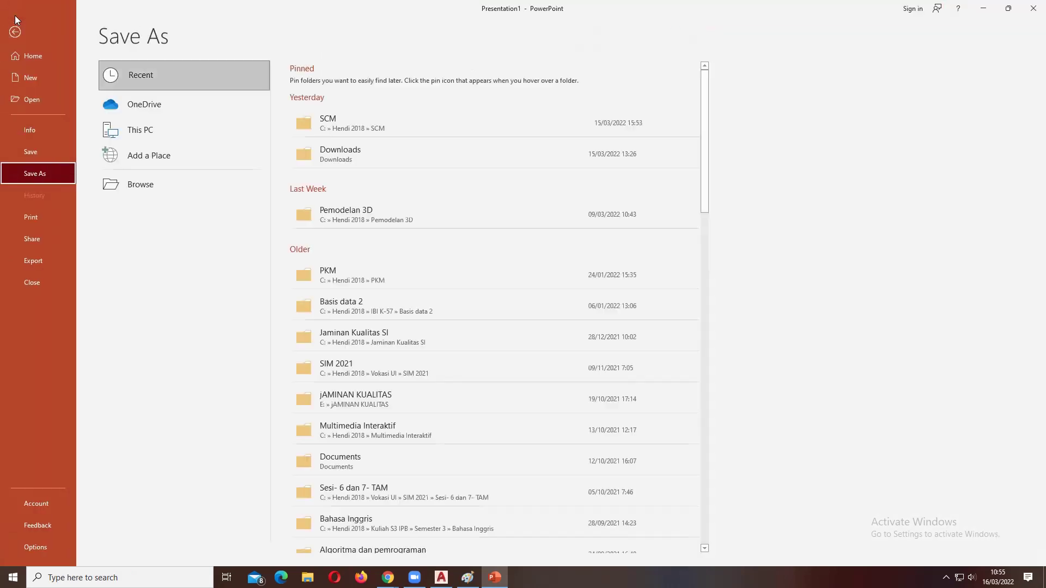
left_click(133, 191)
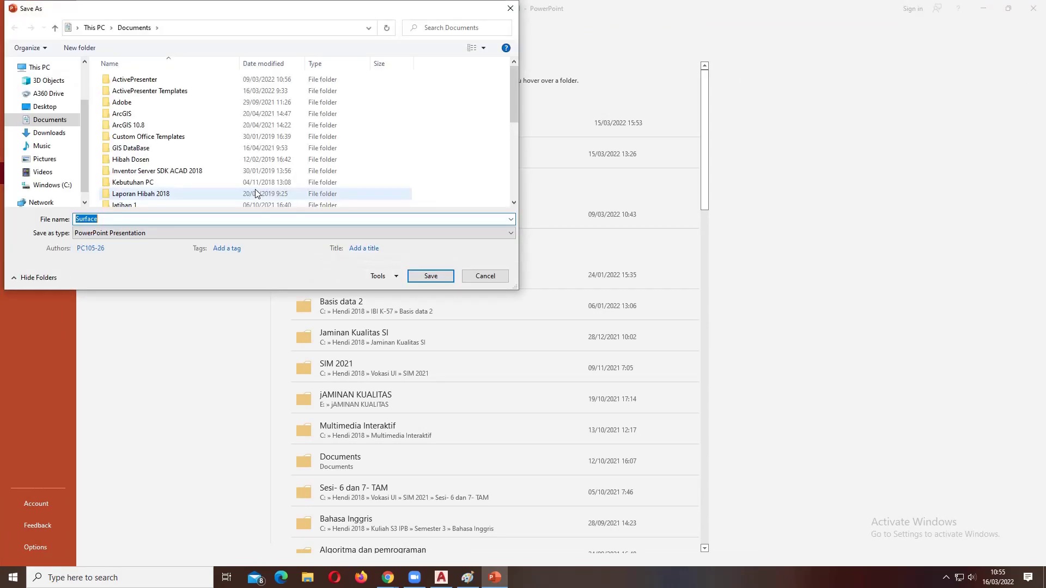
left_click(52, 186)
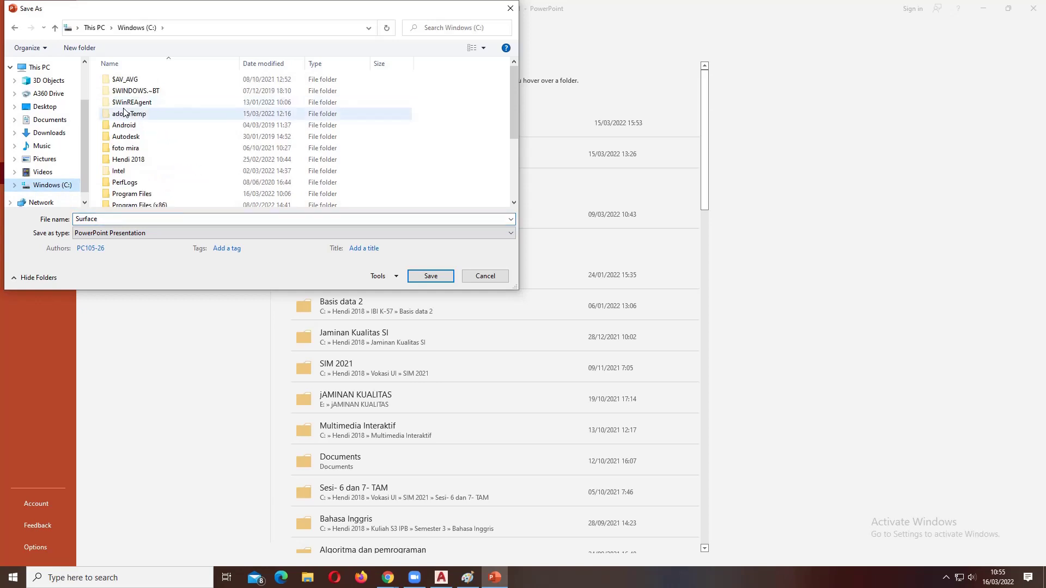
double_click(123, 161)
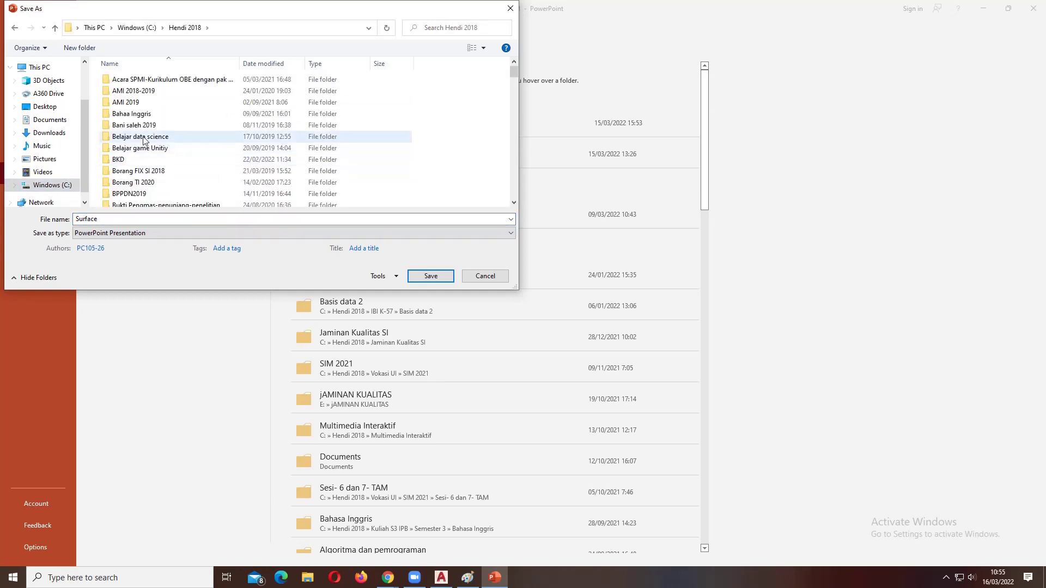
left_click(142, 138)
left_click(139, 160)
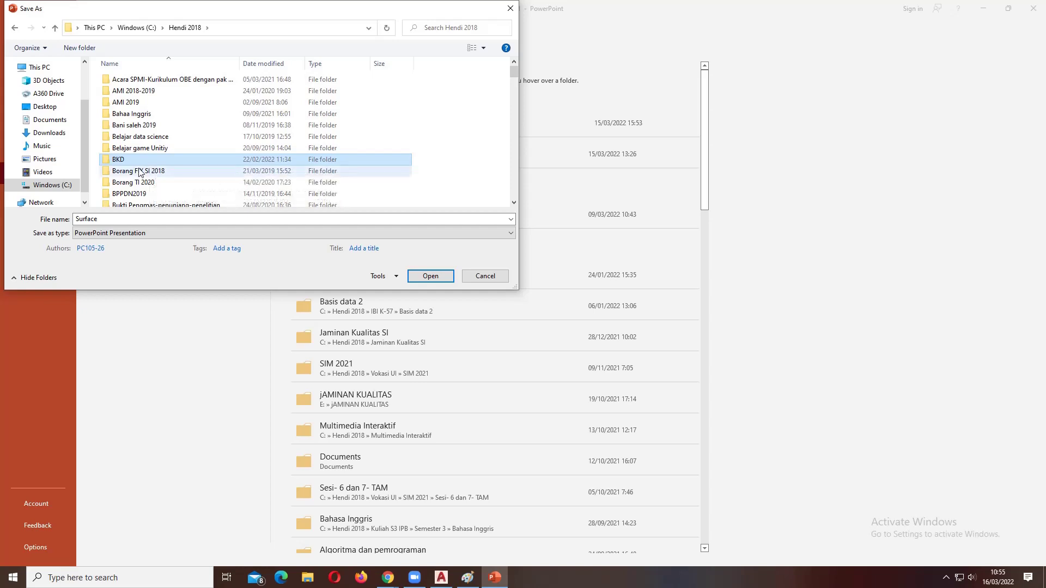
left_click(136, 173)
key("p")
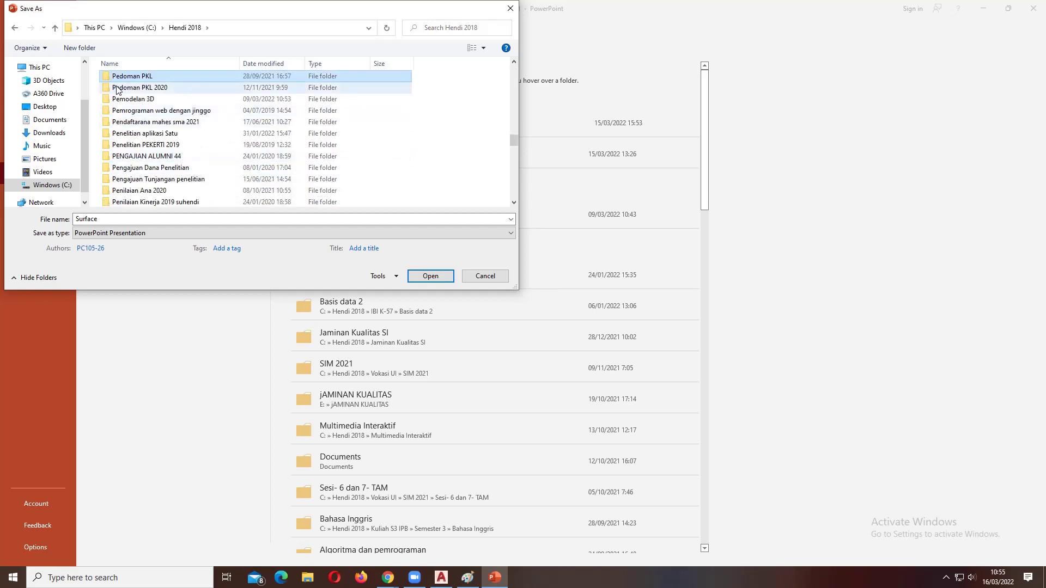
double_click(130, 101)
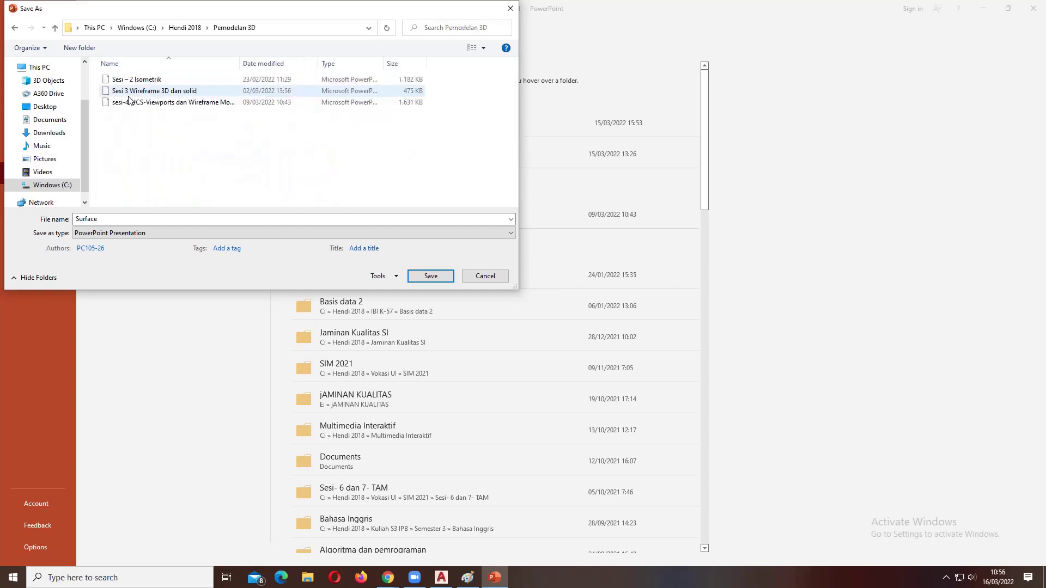
Step: Save the presentation there under the file name tugas-3
left_click(132, 223)
type("tugas")
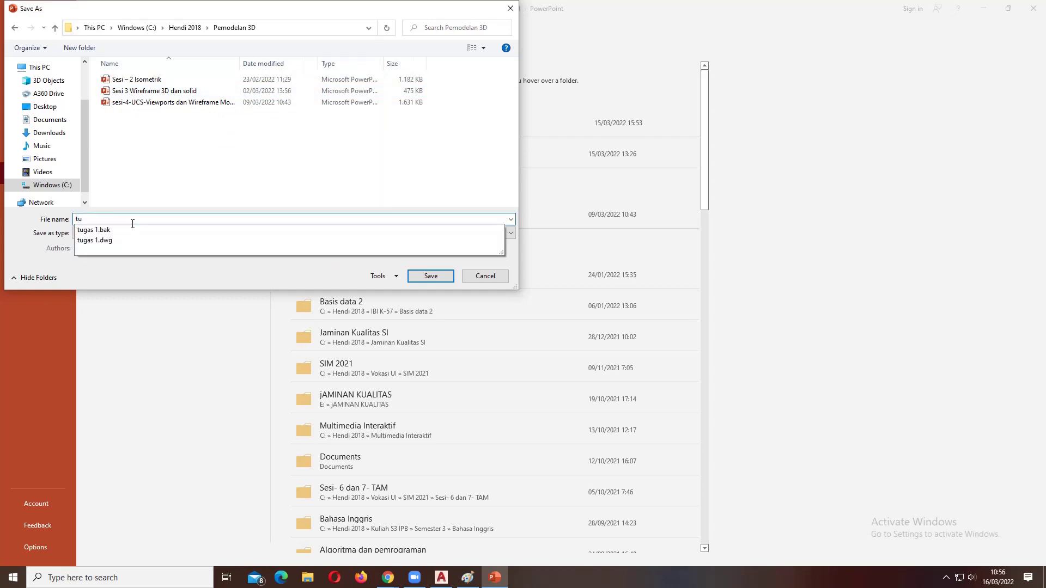
type("-3")
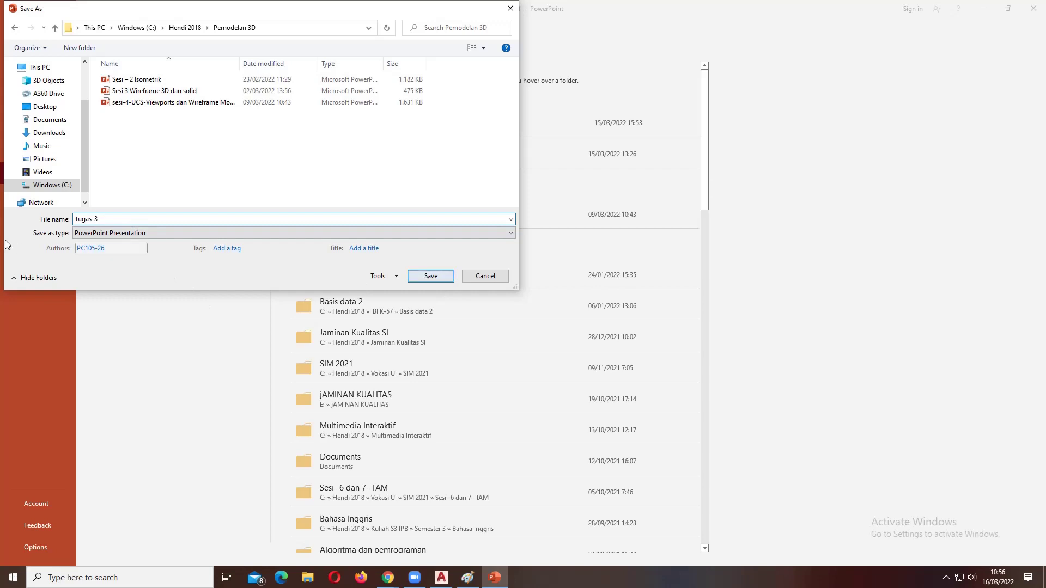
left_click(417, 278)
left_click(413, 279)
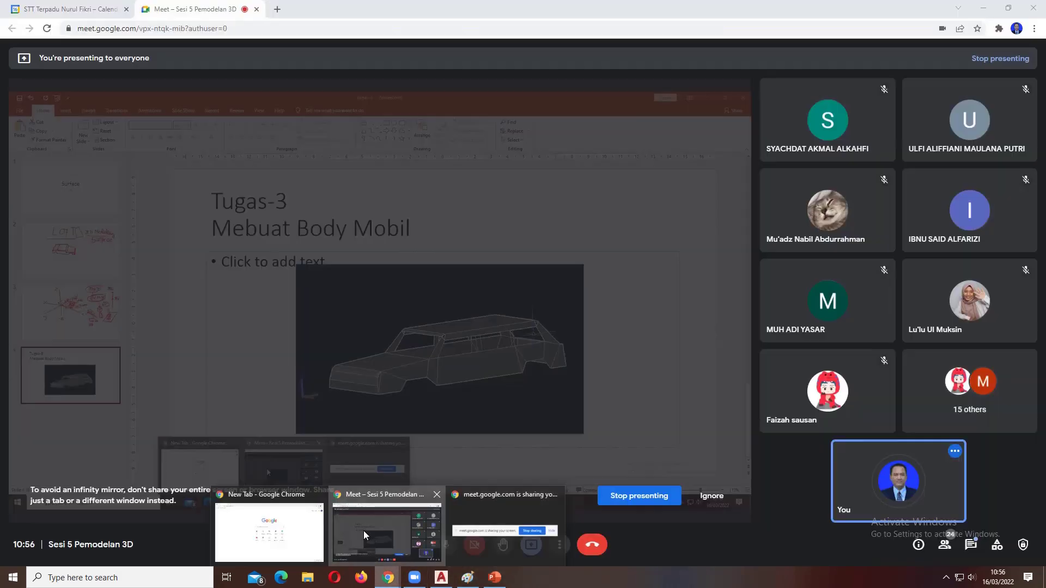
Step: In the Google Meet call, stop presenting and open the in-call chat
mouse_move(387, 578)
left_click(364, 530)
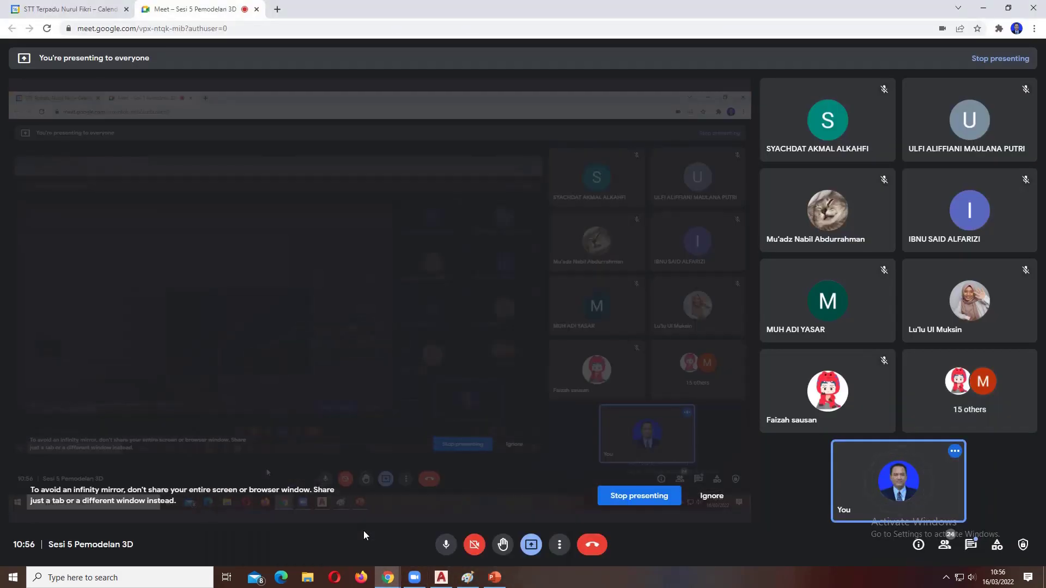
left_click(626, 497)
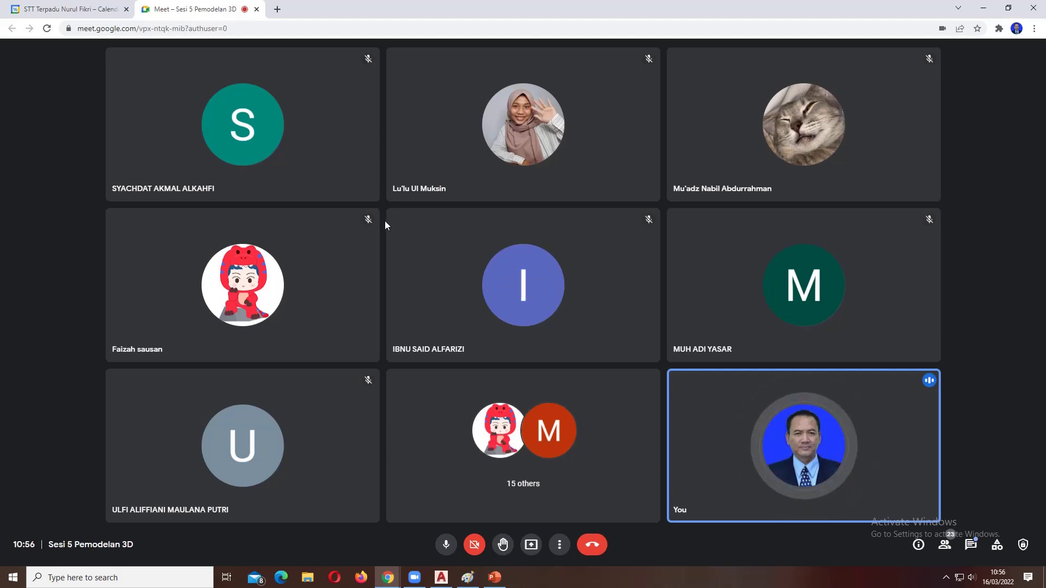
mouse_move(524, 124)
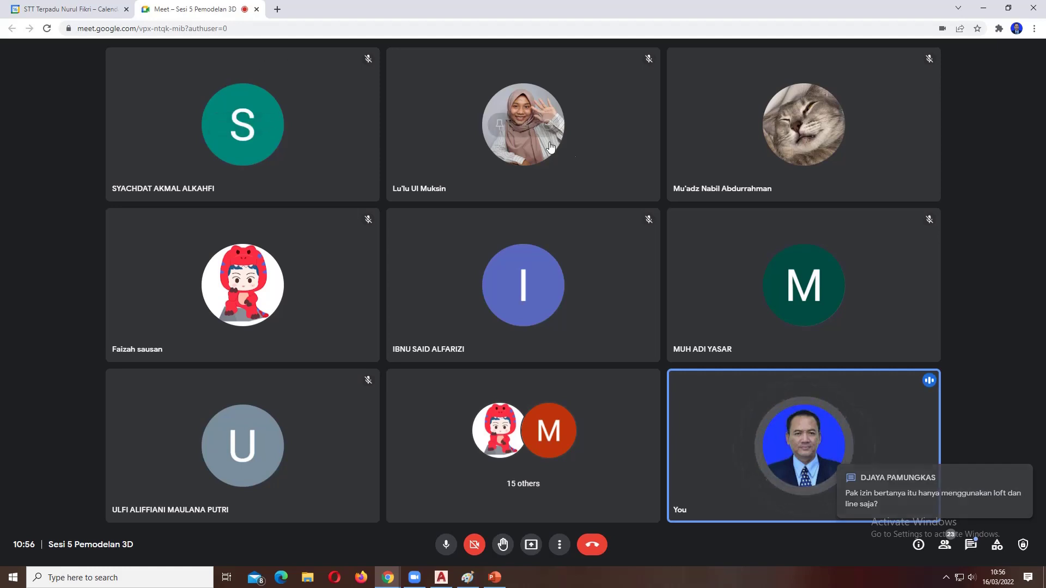
left_click(972, 547)
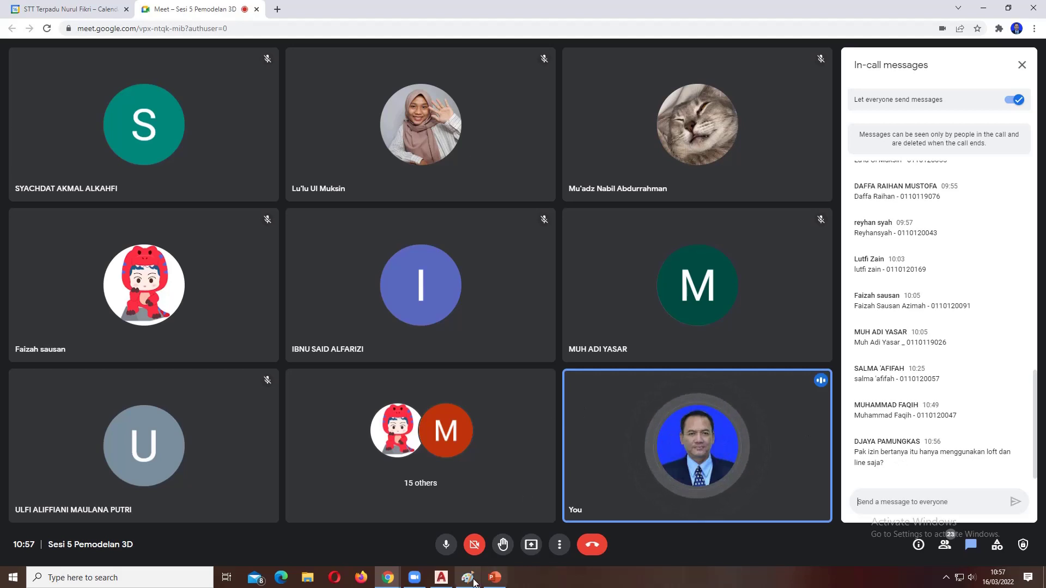
mouse_move(440, 578)
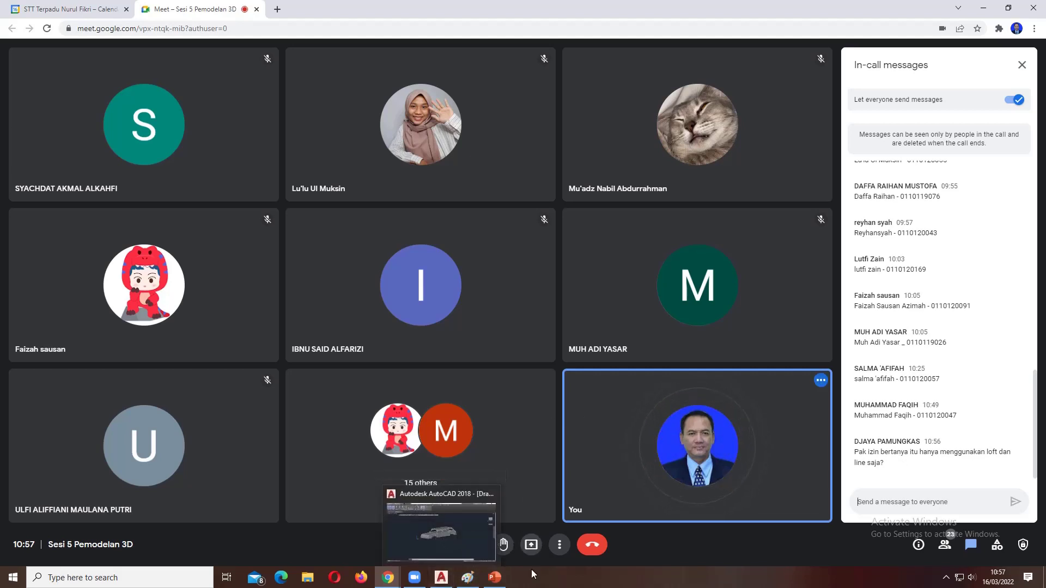
Step: Present the entire screen again and bring the AutoCAD car drawing forward
left_click(531, 545)
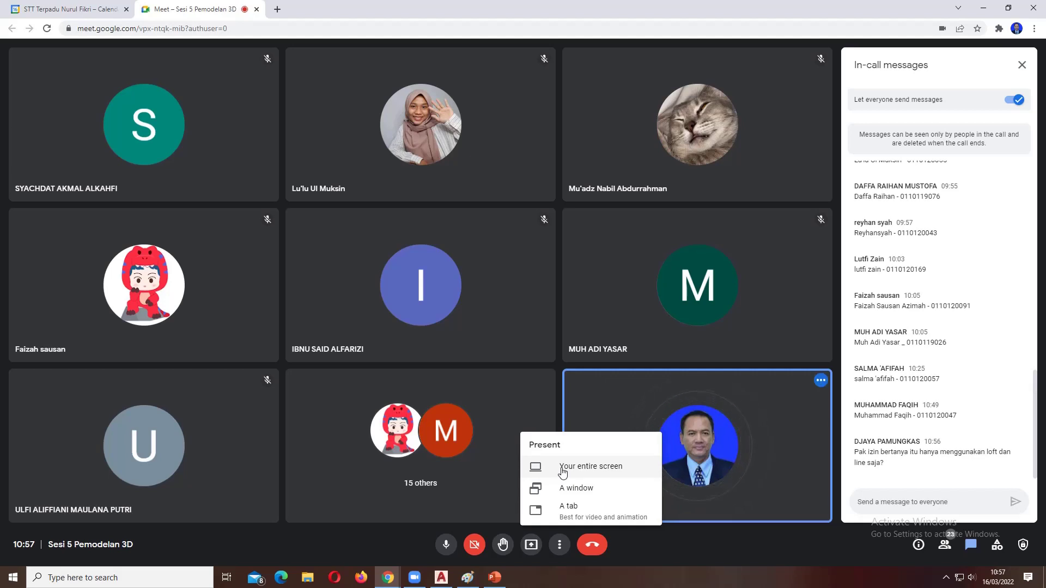
left_click(562, 467)
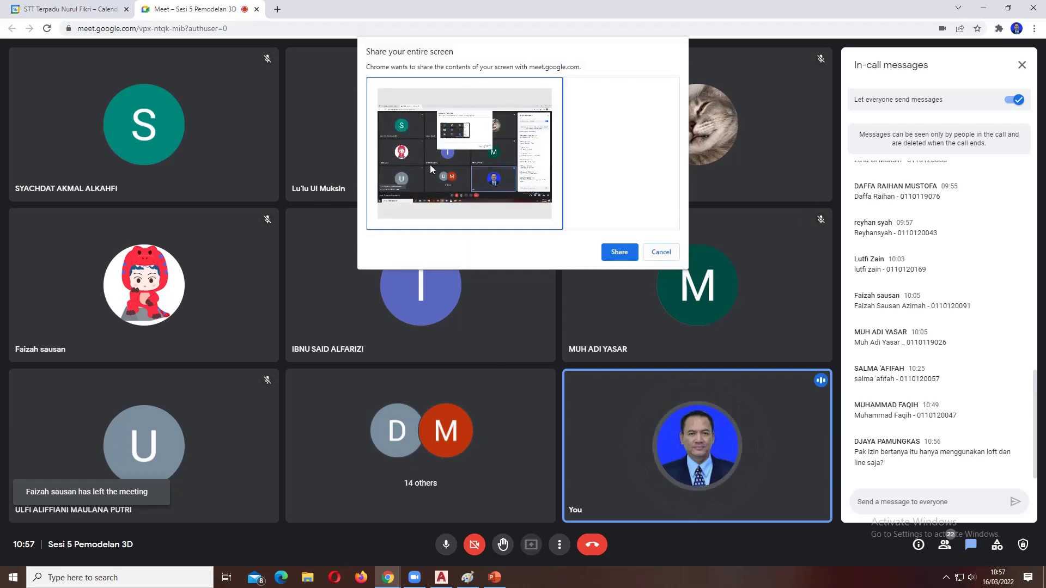
left_click(620, 252)
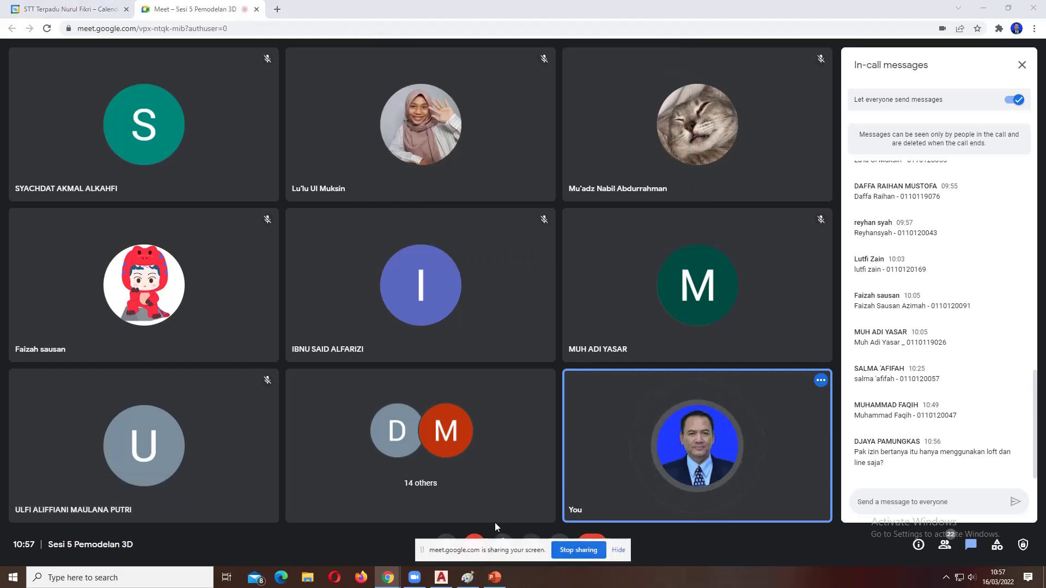
left_click(441, 578)
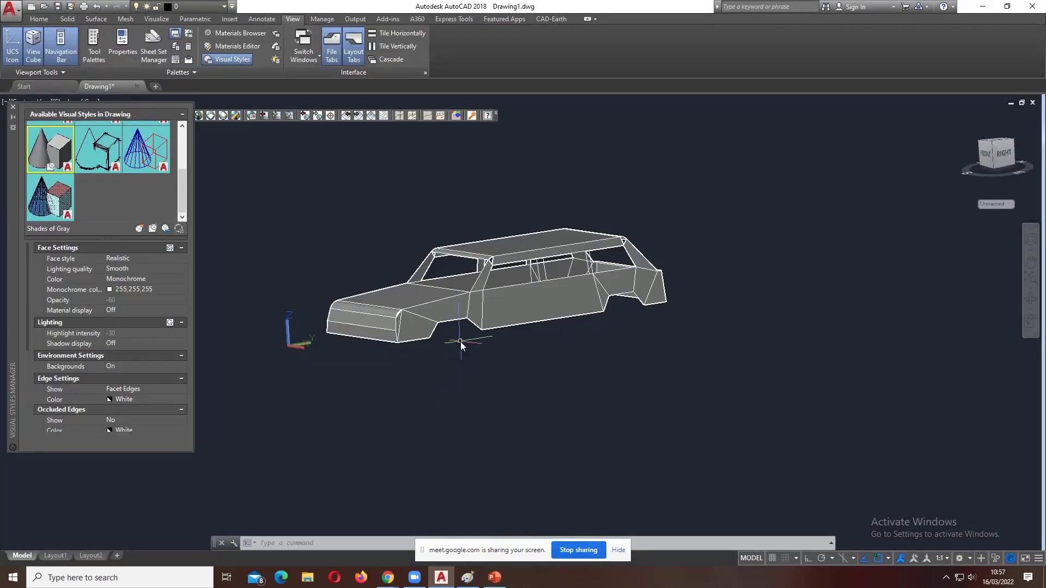
Step: Draw two parallel slanted lines to the right of the car body
scroll(460, 342, "down", 3)
scroll(620, 321, "up", 2)
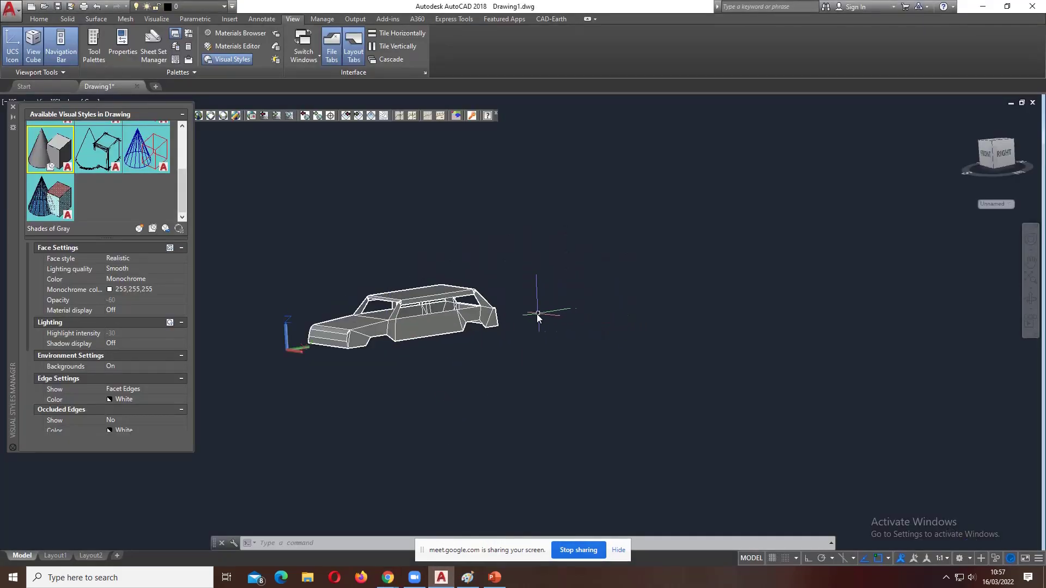
type("l")
key("Return")
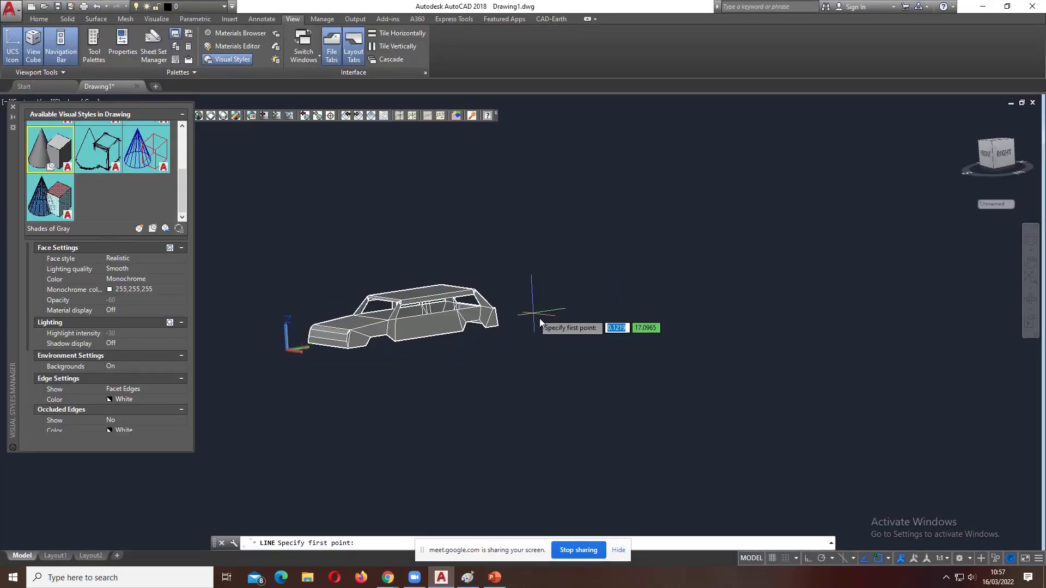
left_click(540, 318)
left_click(629, 263)
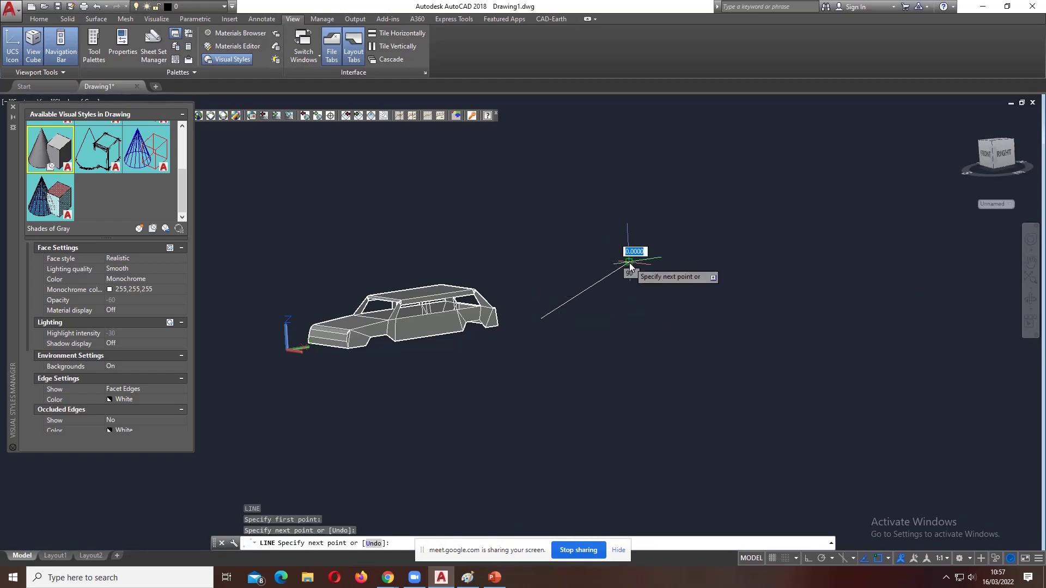
key("Return")
key("Return")
left_click(630, 355)
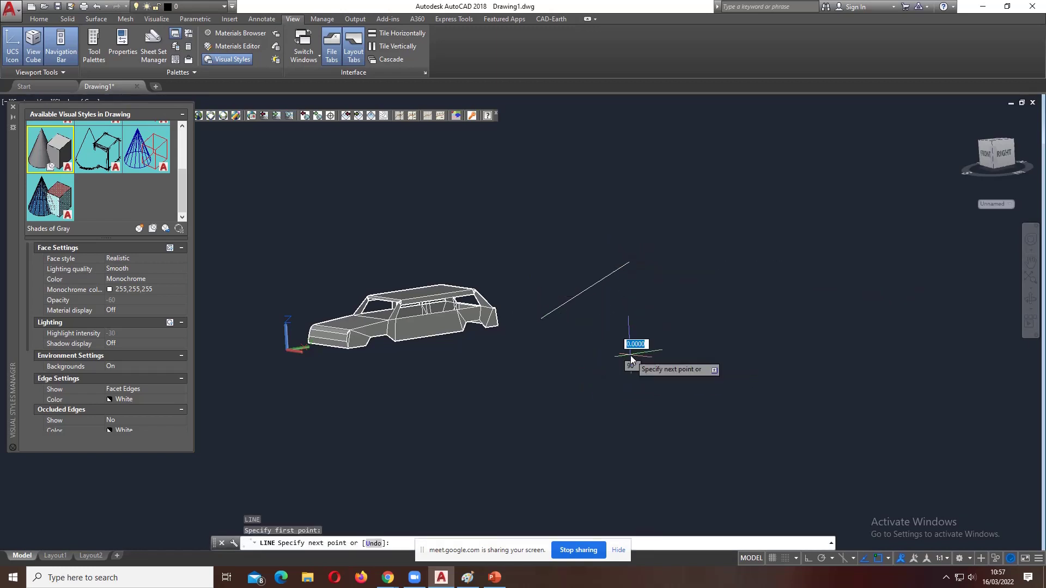
left_click(694, 298)
key("Return")
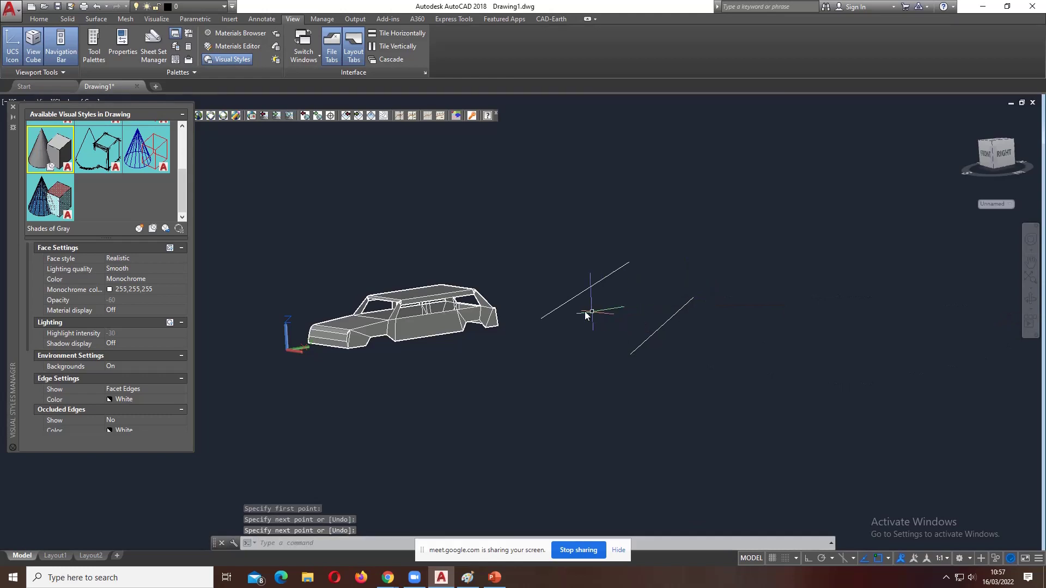
Step: Join the parallel lines' lower and upper ends with two lines to close the quadrilateral
key("Return")
left_click(543, 318)
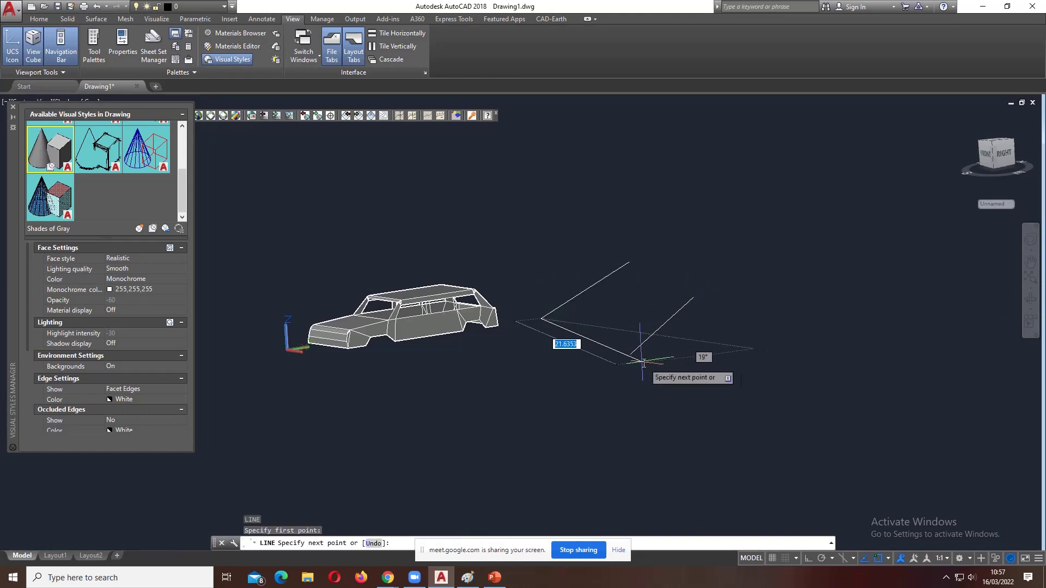
left_click(630, 355)
key("Return")
key("Return")
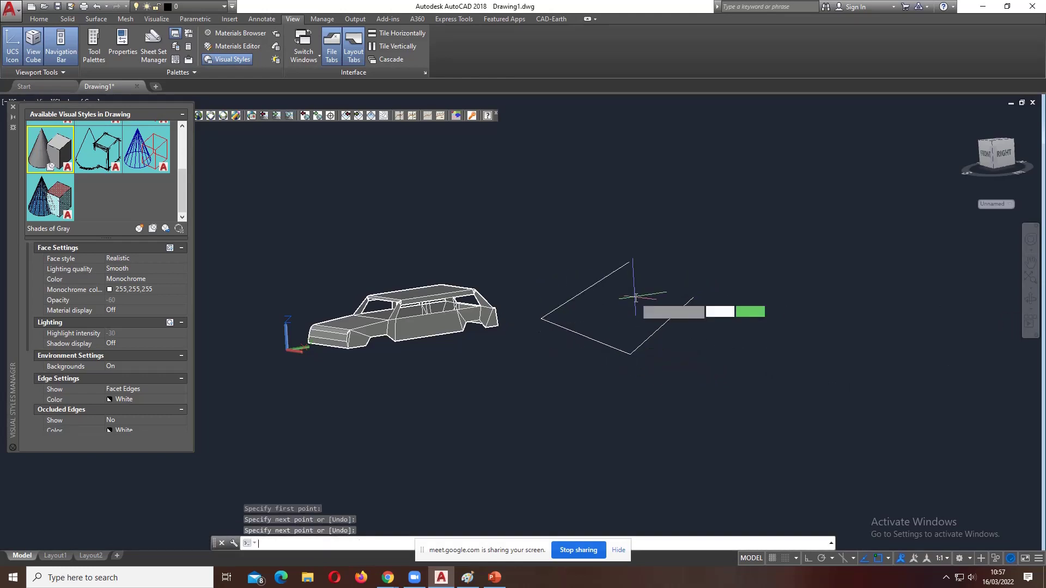
left_click(629, 262)
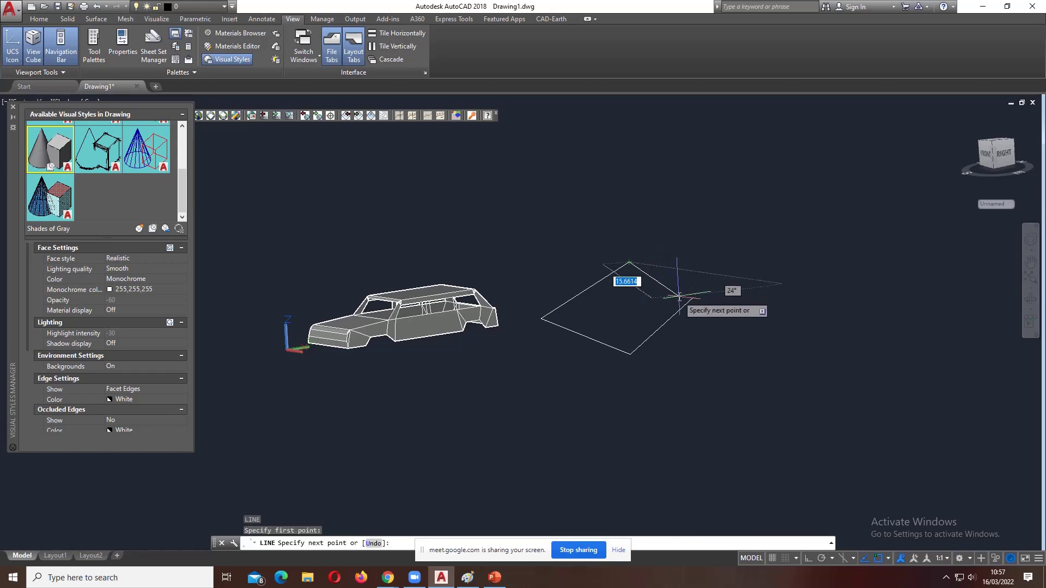
left_click(692, 297)
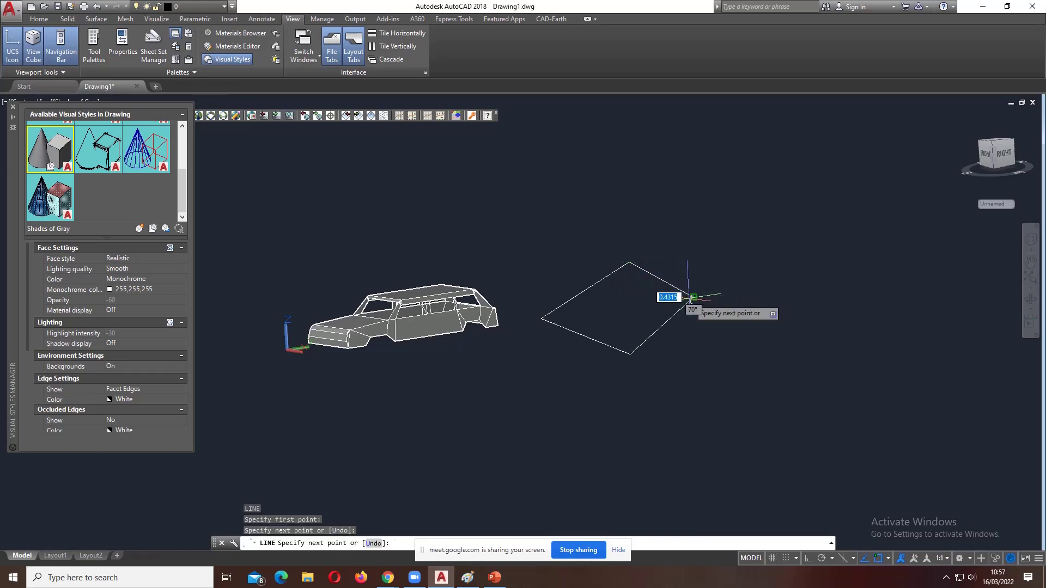
key("Return")
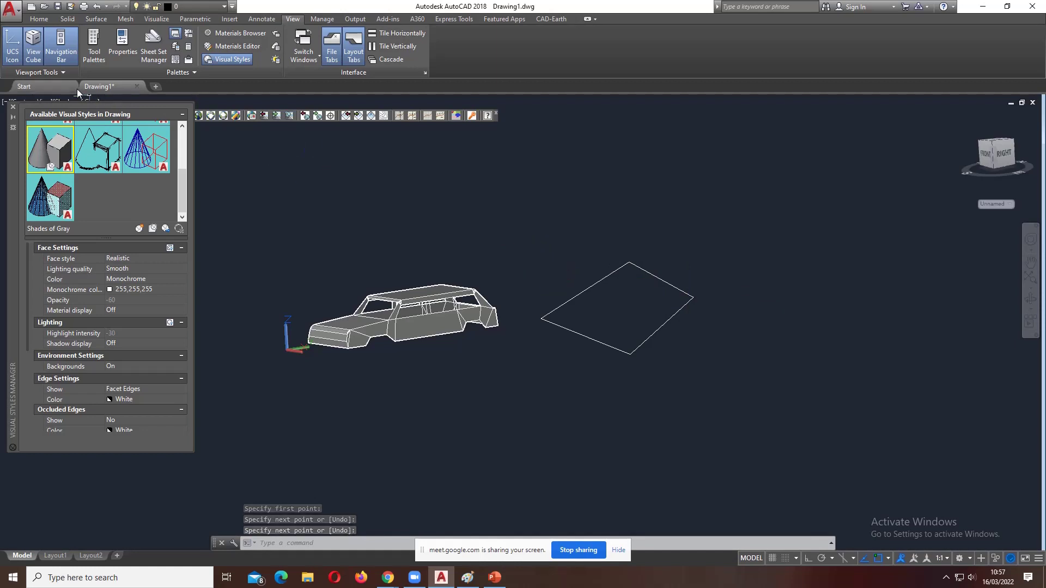
Step: Loft a surface between the upper-left and lower-right edges of the outline
left_click(96, 17)
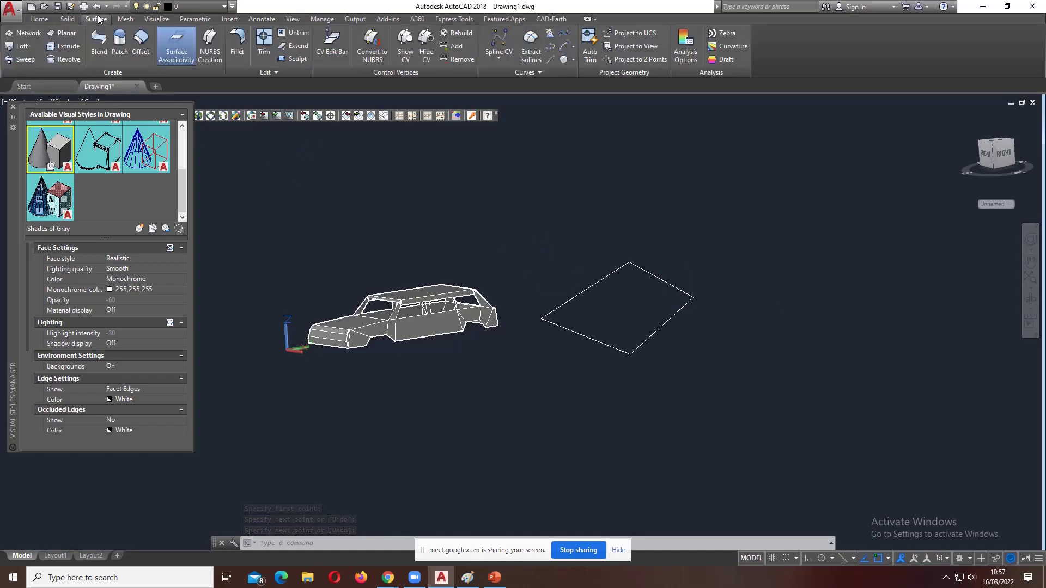
left_click(18, 47)
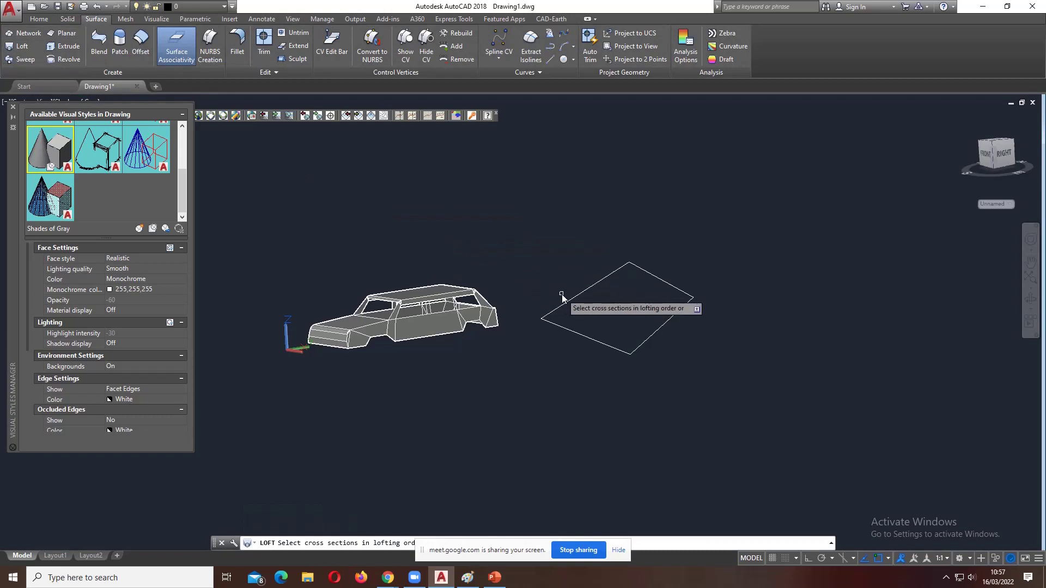
left_click(597, 285)
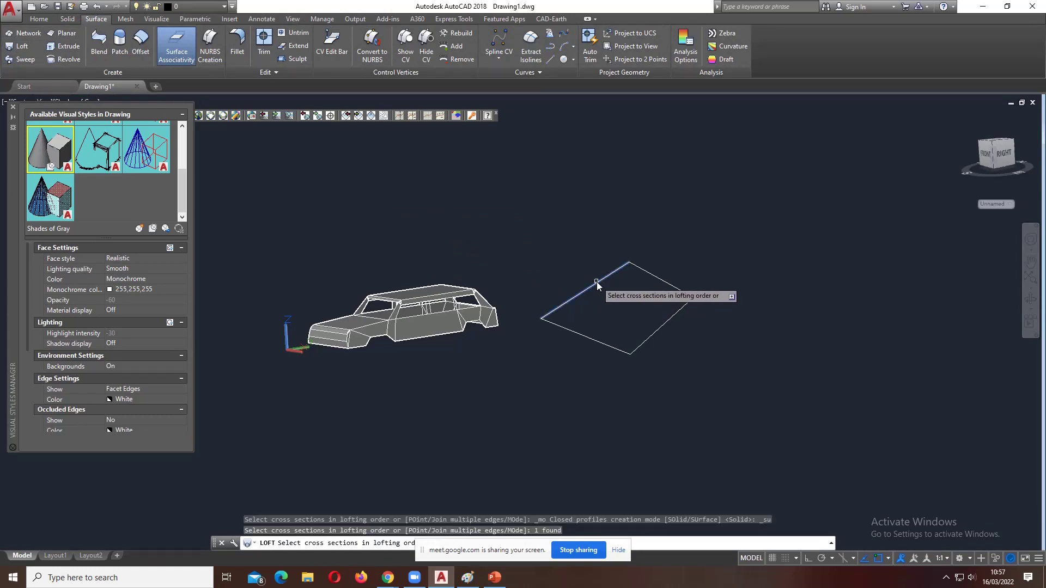
left_click(662, 327)
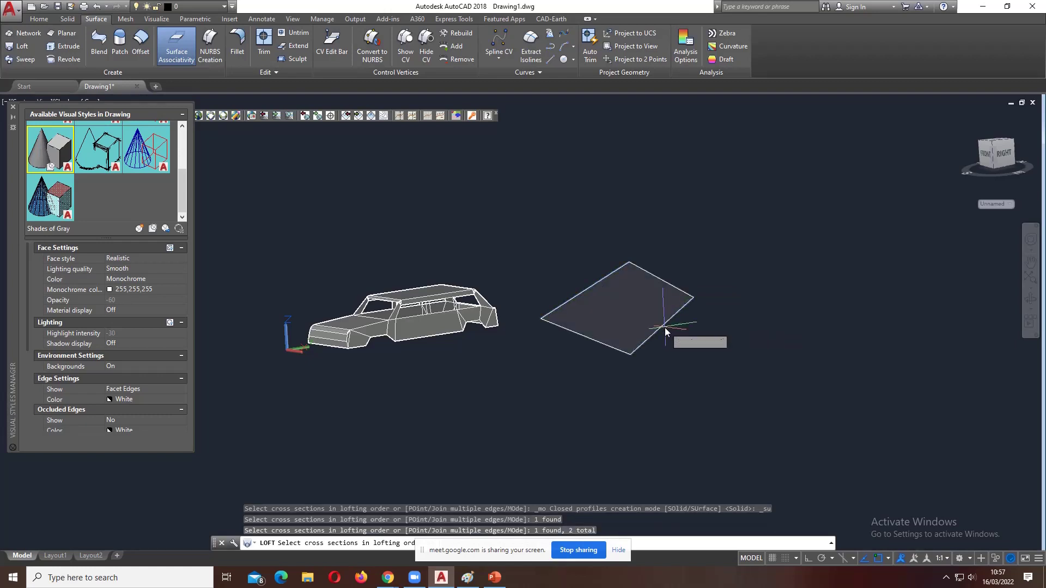
right_click(664, 328)
key("Return")
Step: Switch the visual style to Wireframe and then back to Shades of Gray
key("Return")
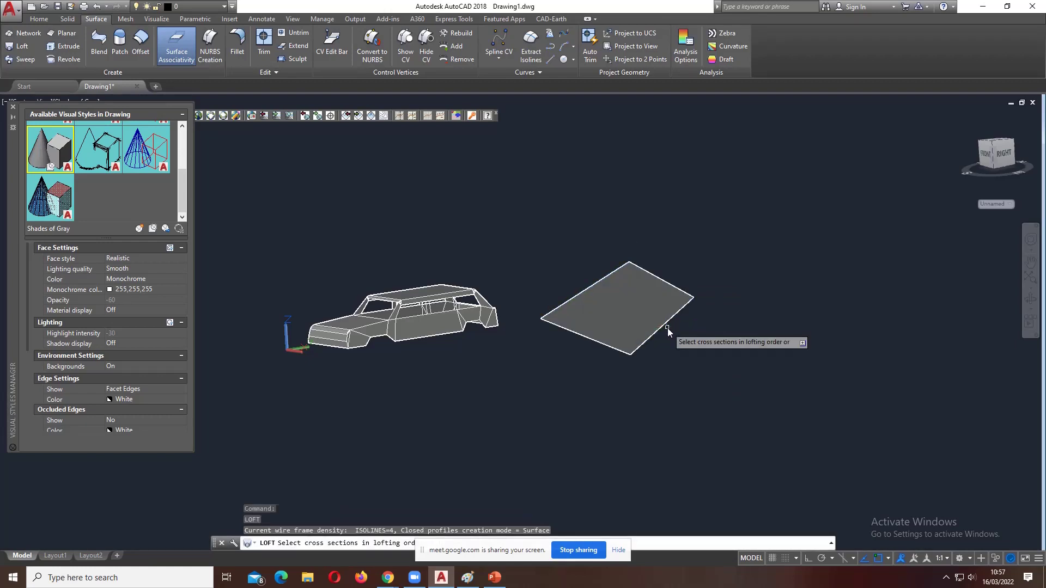
key("Return")
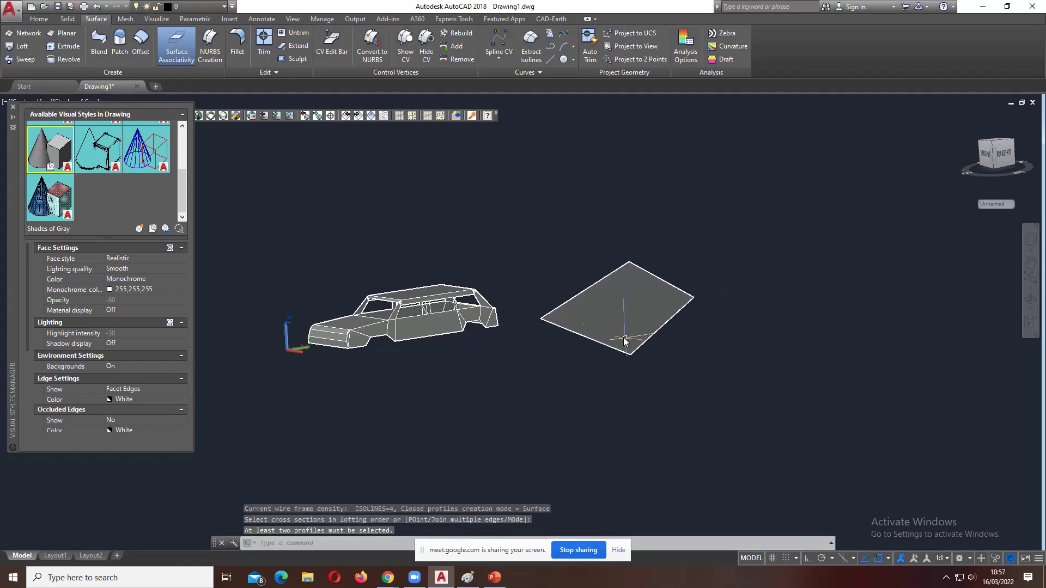
scroll(685, 357, "up", 2)
scroll(615, 356, "down", 1)
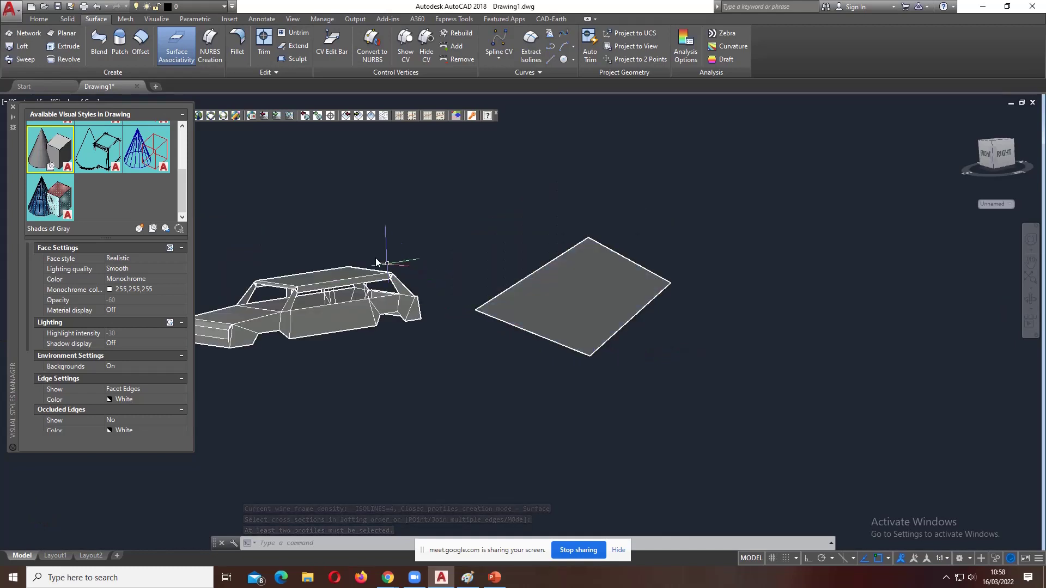
double_click(151, 169)
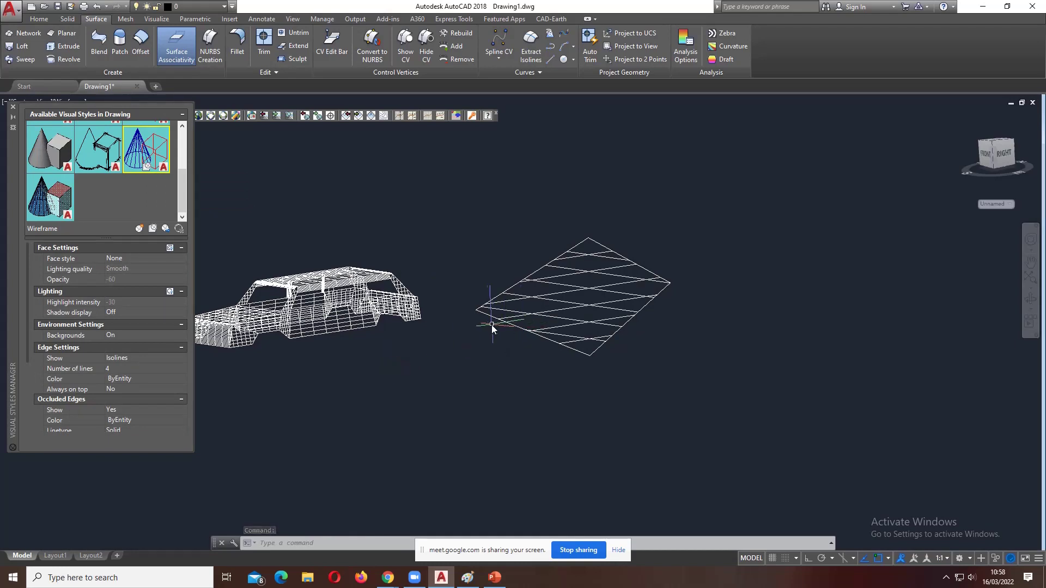
double_click(49, 141)
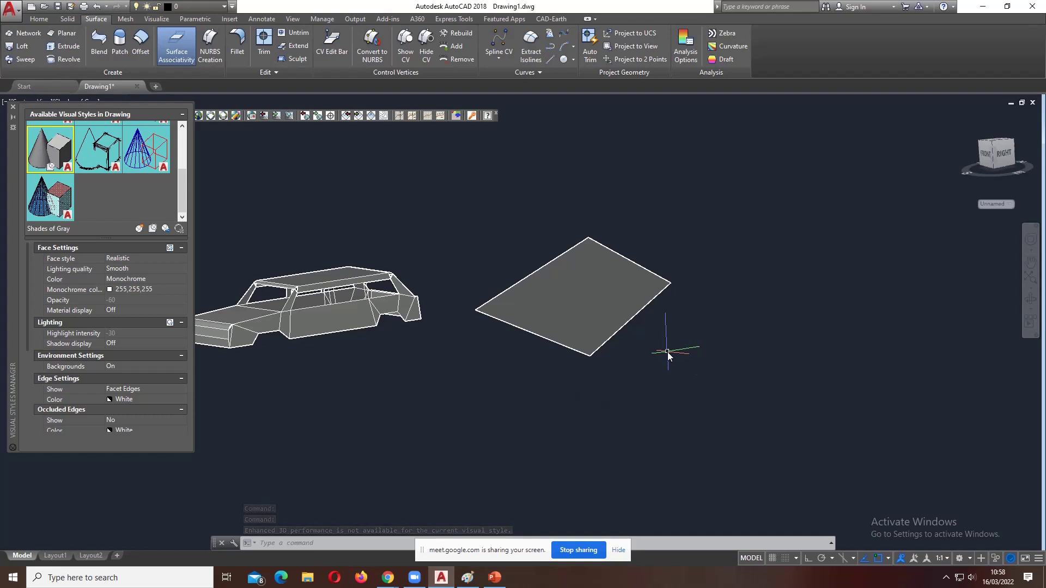
Step: With Ortho on, draw a closed four-sided line outline below-right of the grey surface
type("l")
key("Return")
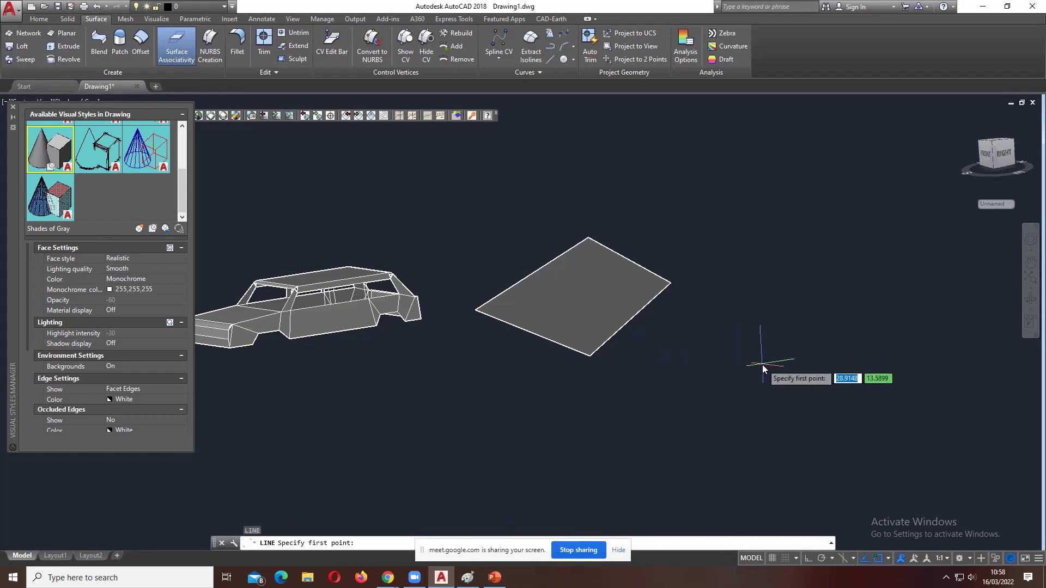
left_click(660, 426)
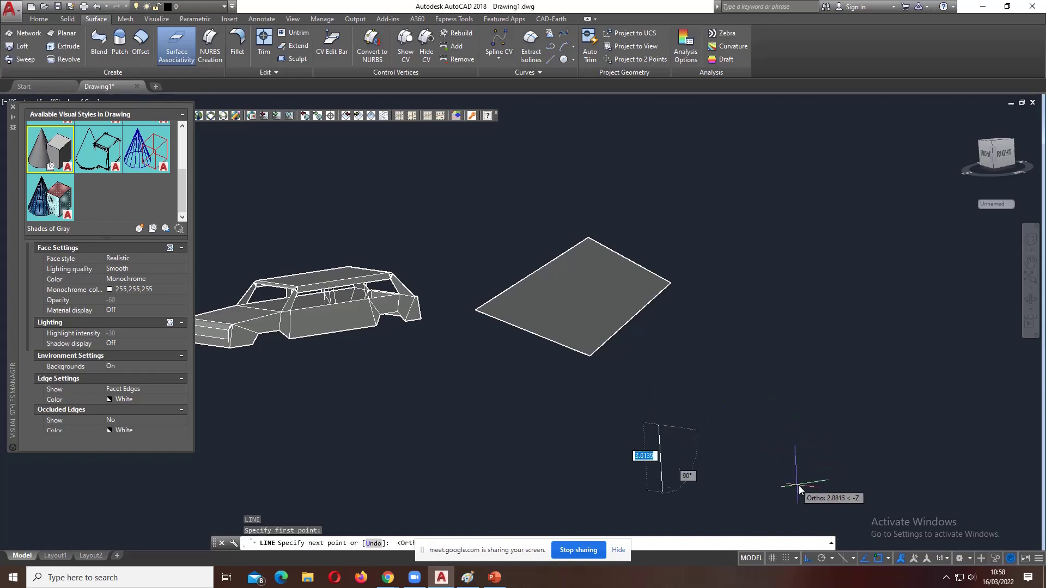
key("F8")
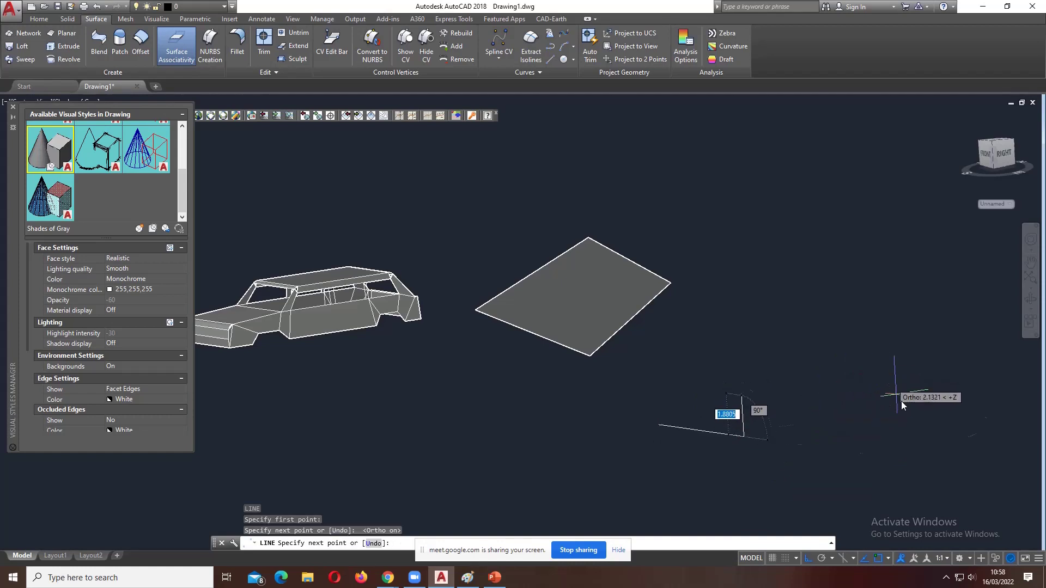
left_click(912, 400)
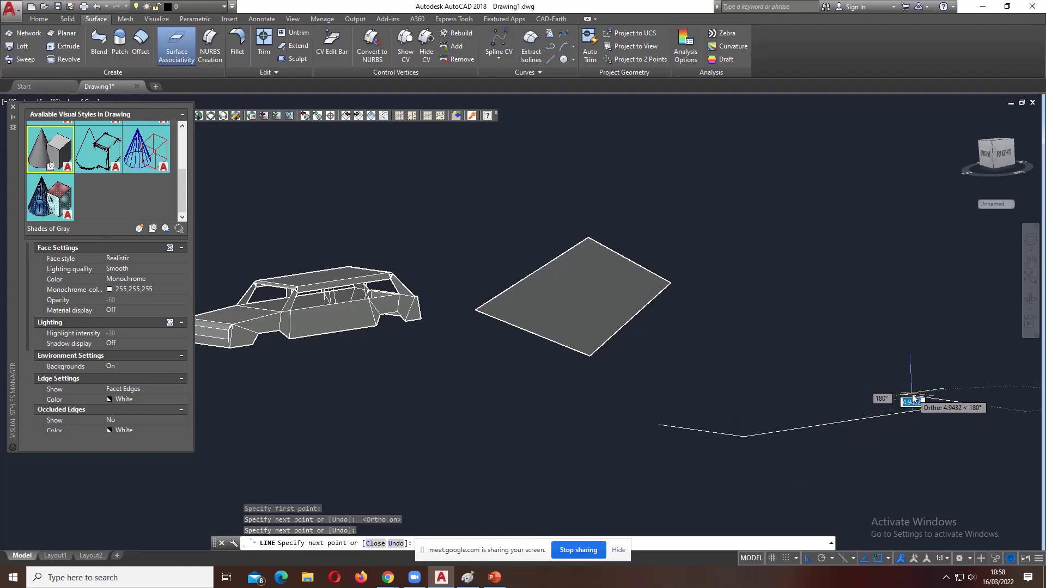
left_click(836, 378)
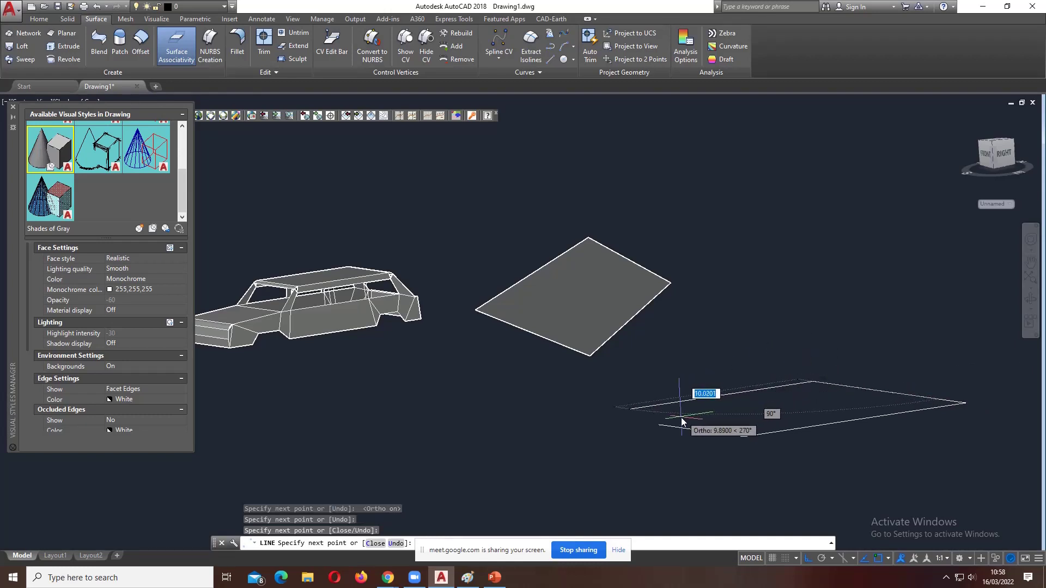
left_click(656, 426)
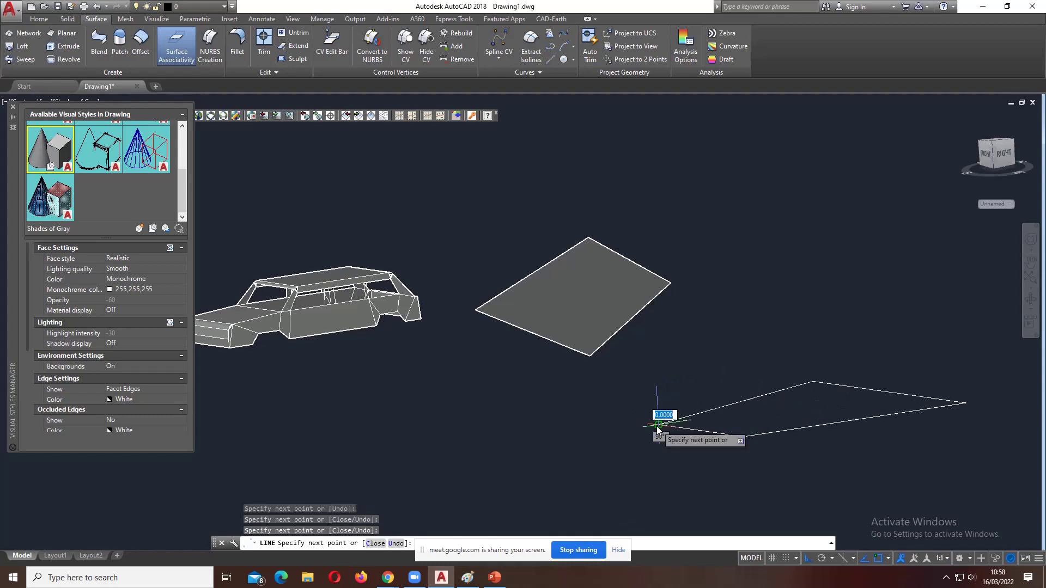
key("Return")
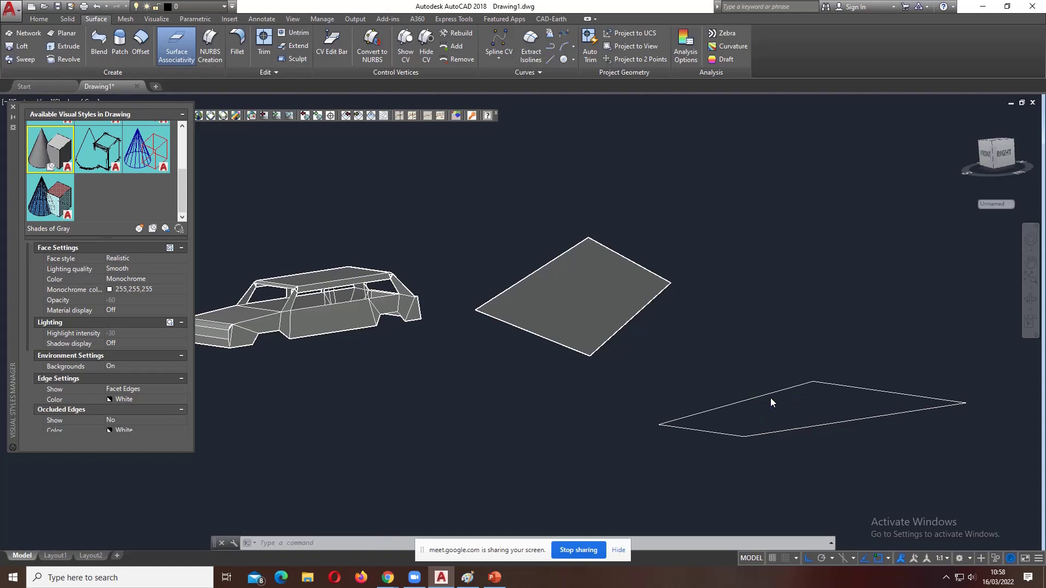
key("Return")
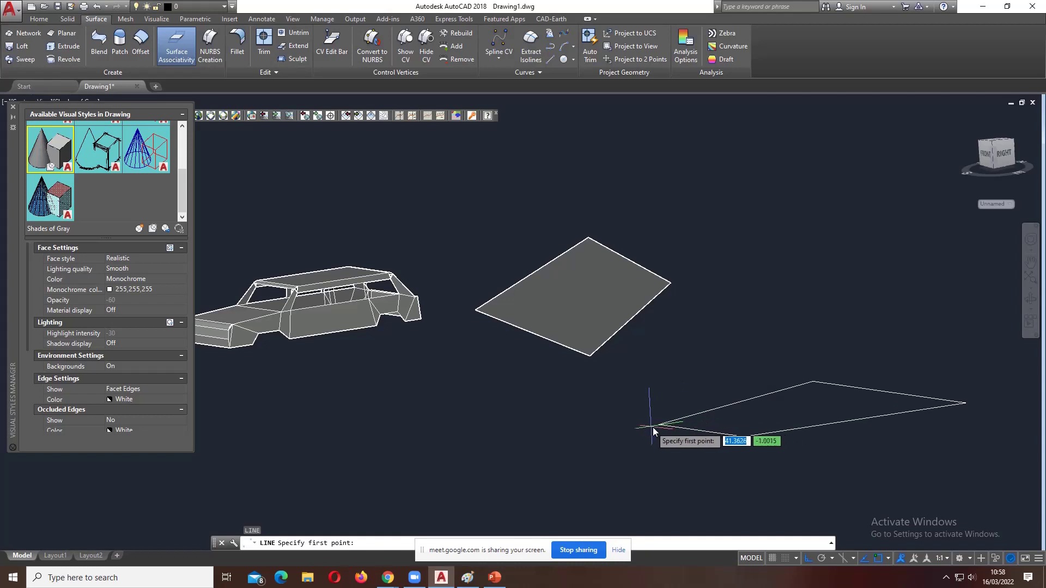
Step: Draw a diagonal line between the outline's left and right corners
left_click(659, 423)
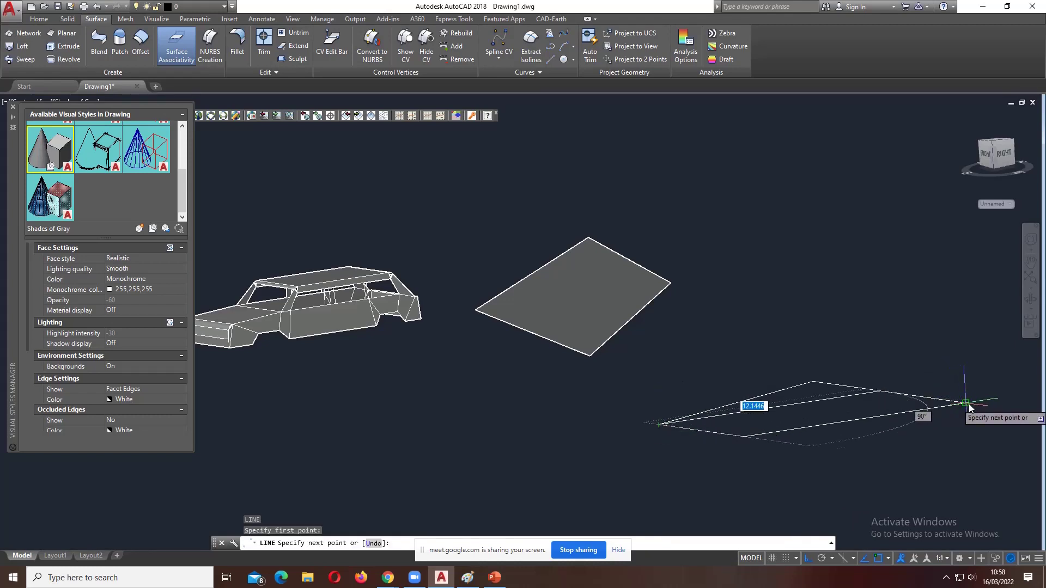
left_click(967, 404)
key("Return")
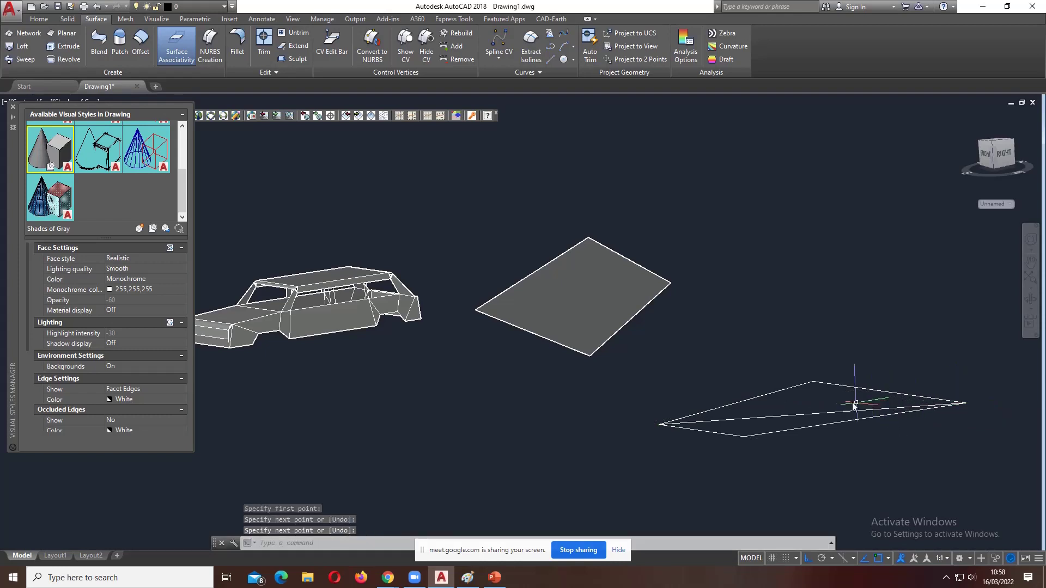
key("Return")
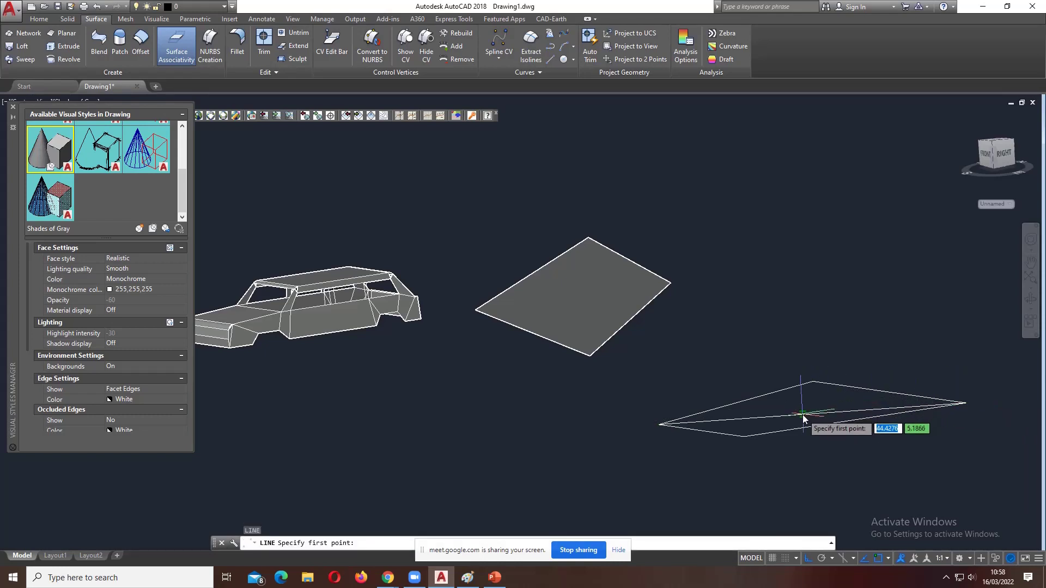
Step: Draw a vertical line straight up from the diagonal's midpoint using a MID snap
type("mid")
key("Return")
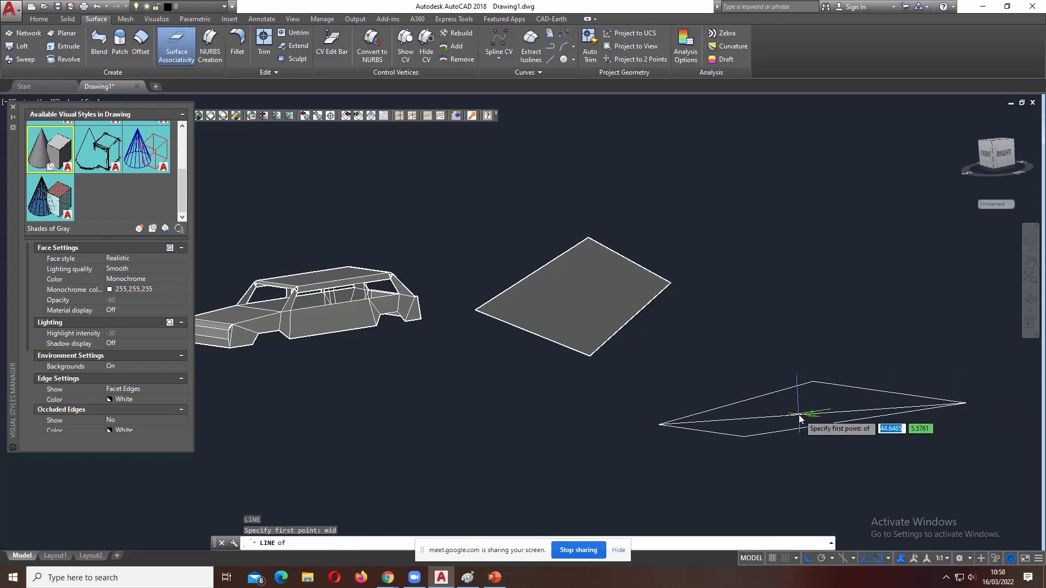
left_click(813, 416)
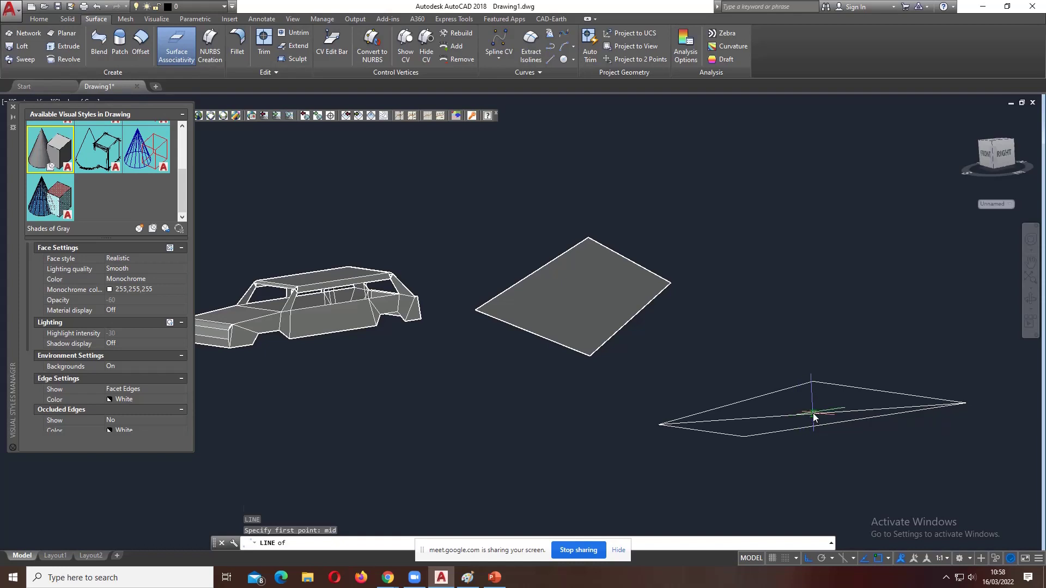
left_click(834, 329)
key("Return")
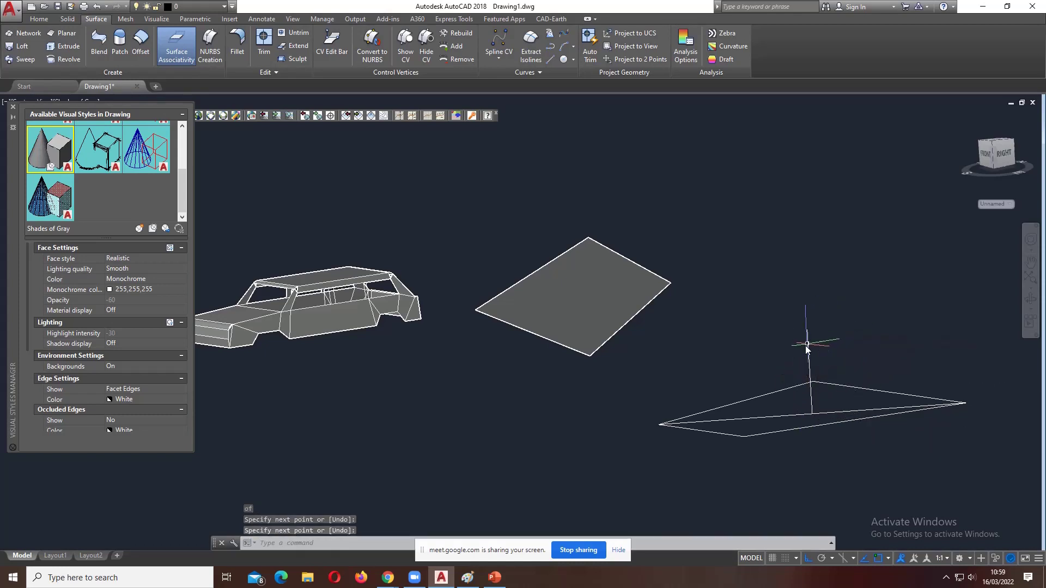
left_click(787, 417)
key("Escape")
key("Escape")
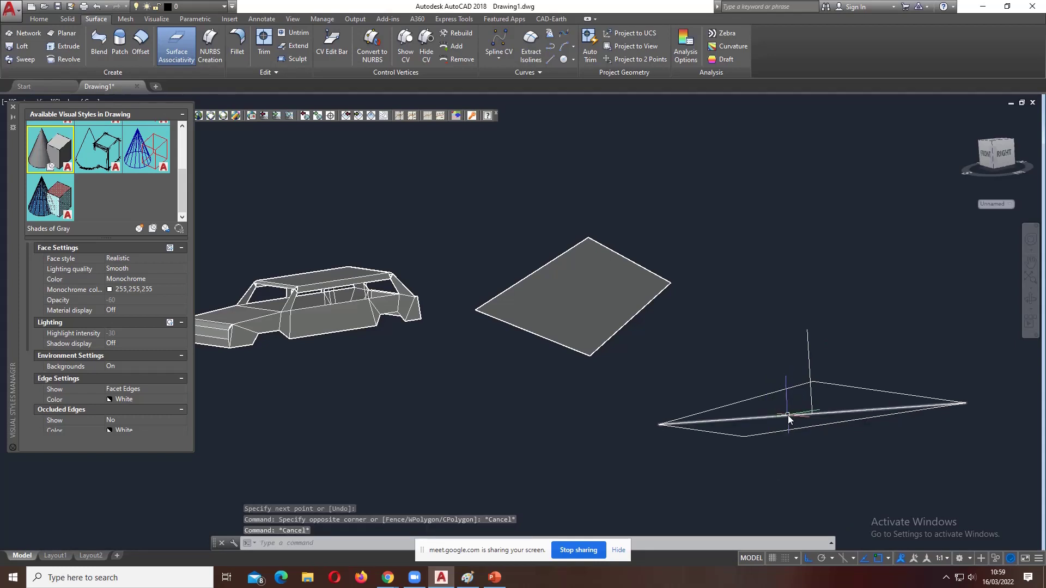
left_click(790, 415)
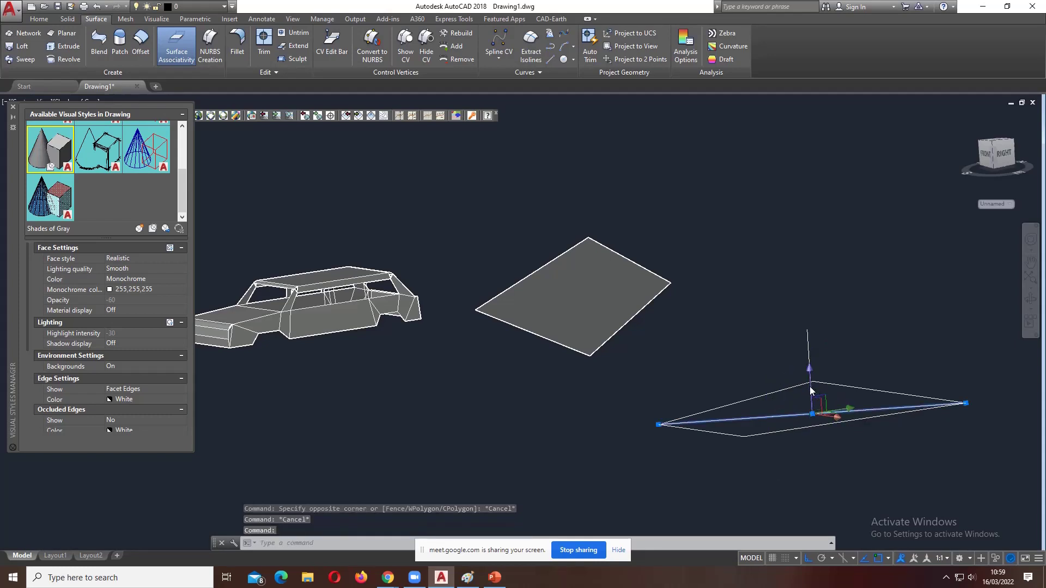
Step: Stretch the upper-left and lower-right edges' endpoints to the top of the vertical line
left_click(812, 415)
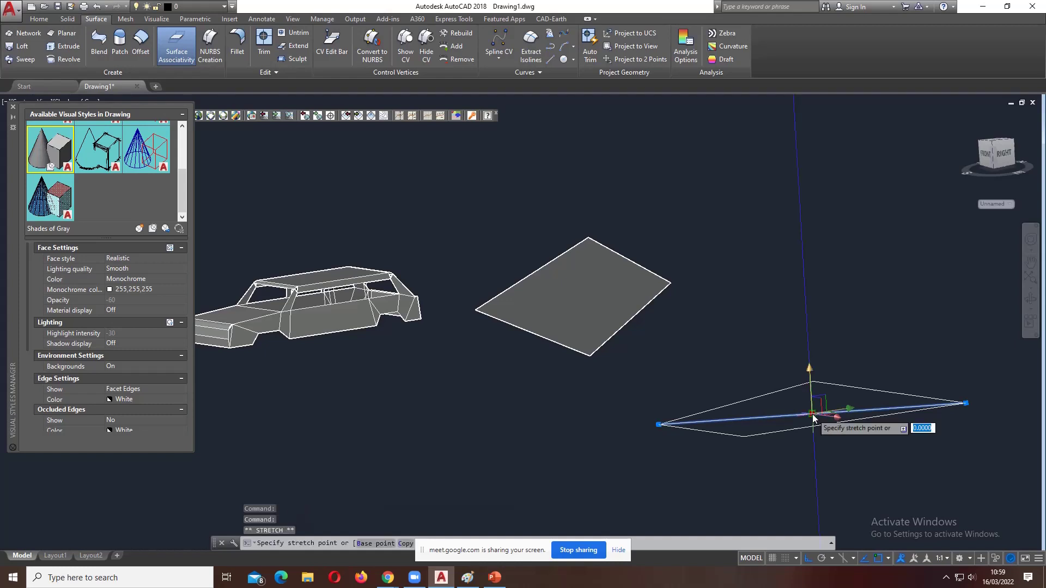
key("Escape")
key("Escape")
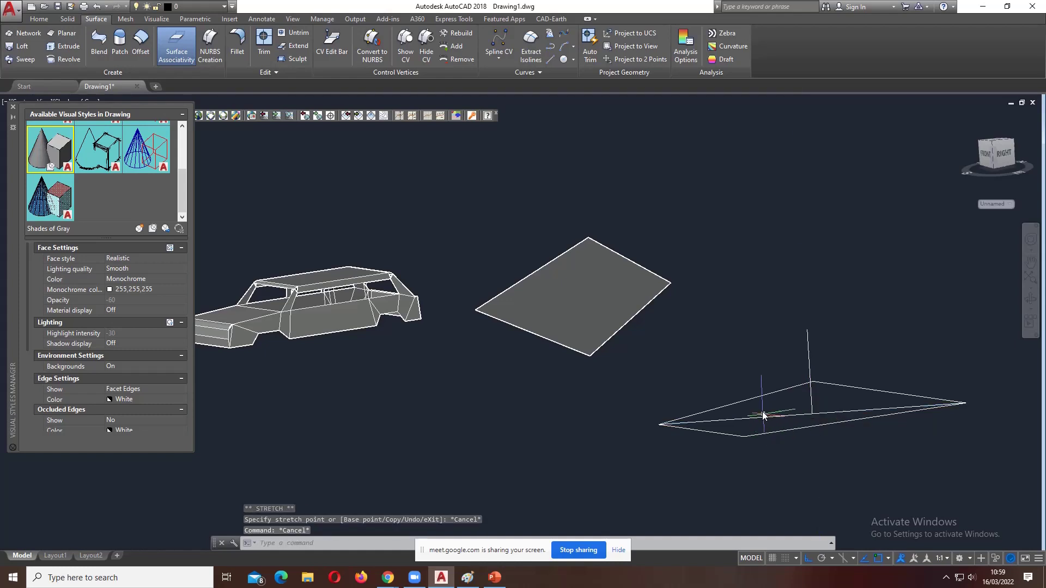
left_click(763, 396)
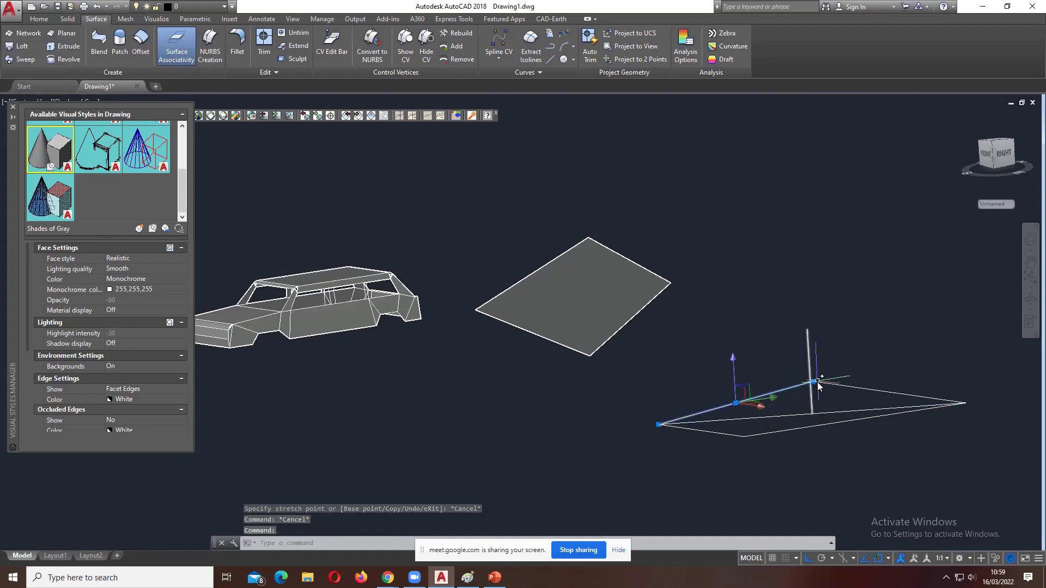
left_click(816, 382)
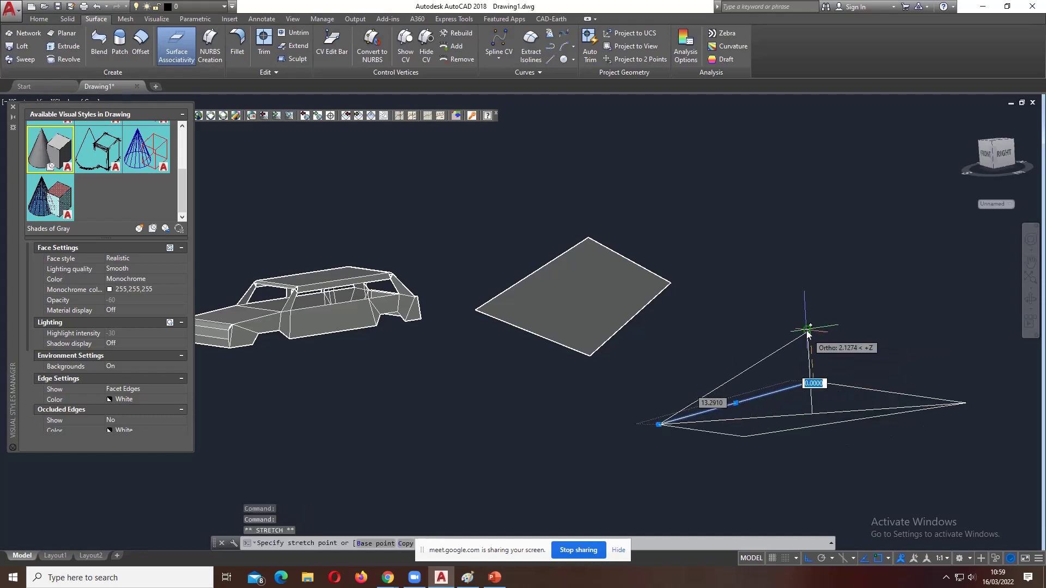
left_click(807, 330)
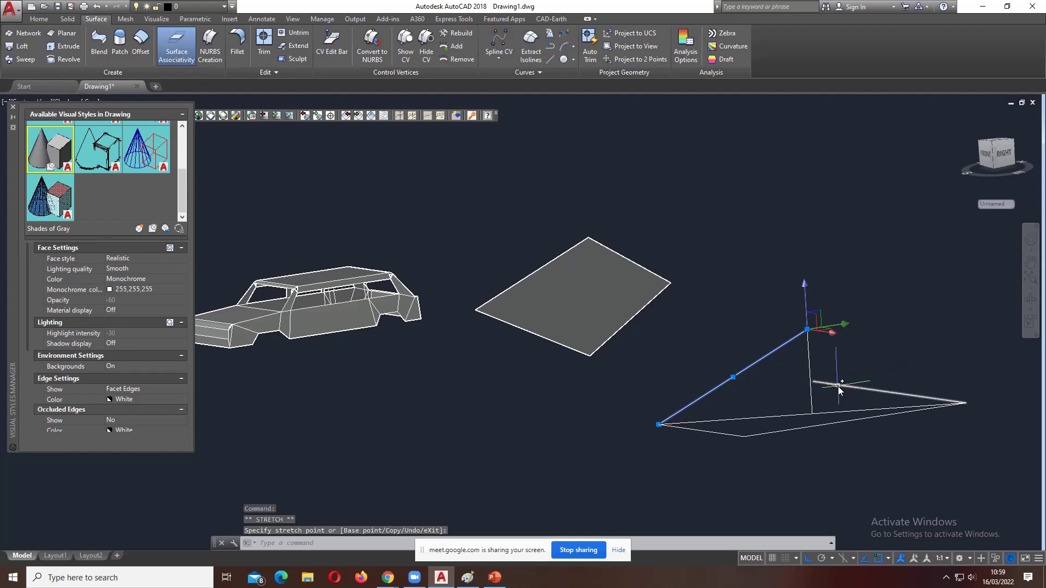
left_click(838, 385)
left_click(814, 384)
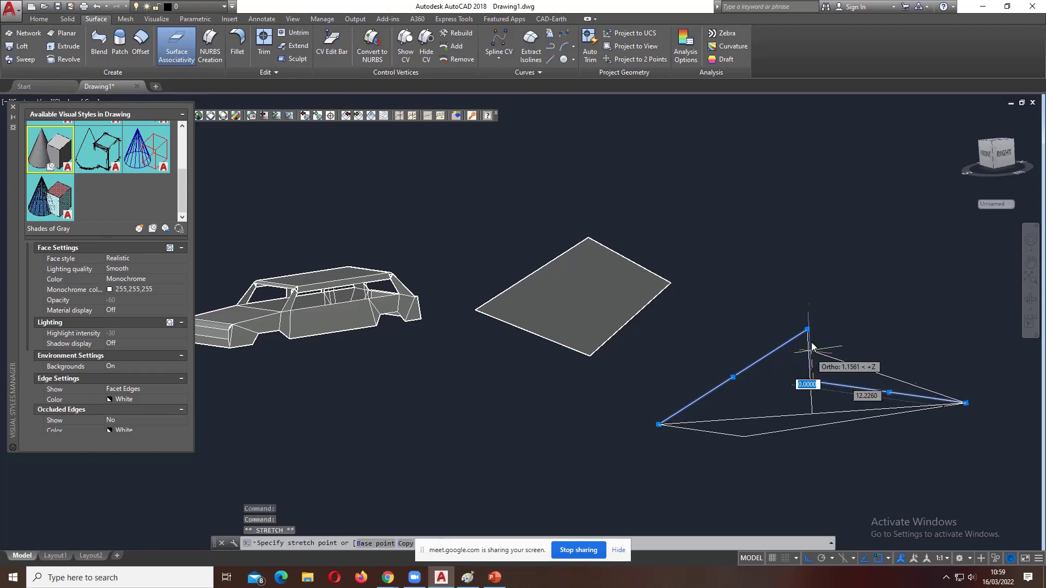
left_click(808, 330)
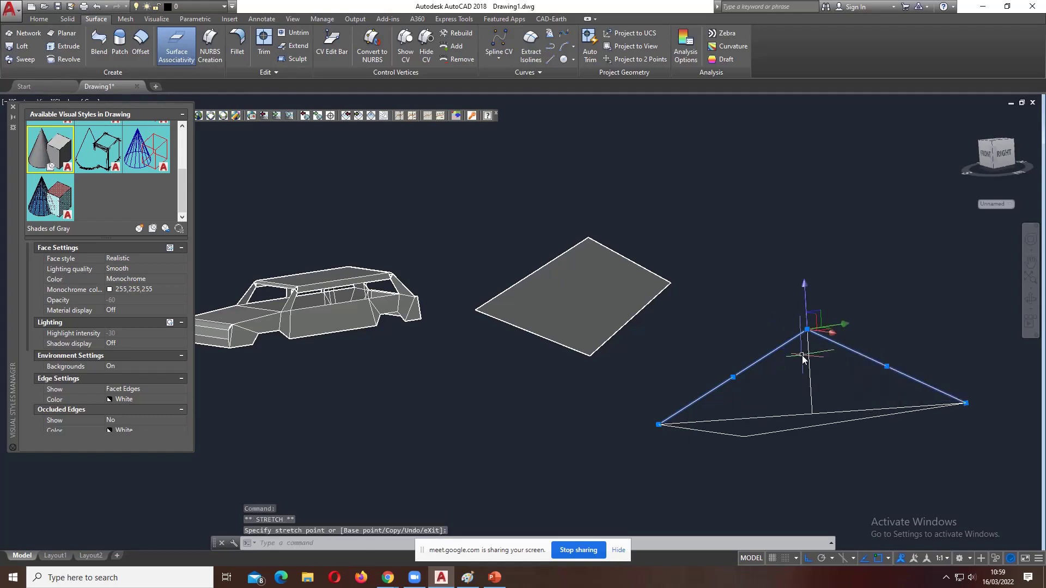
key("Escape")
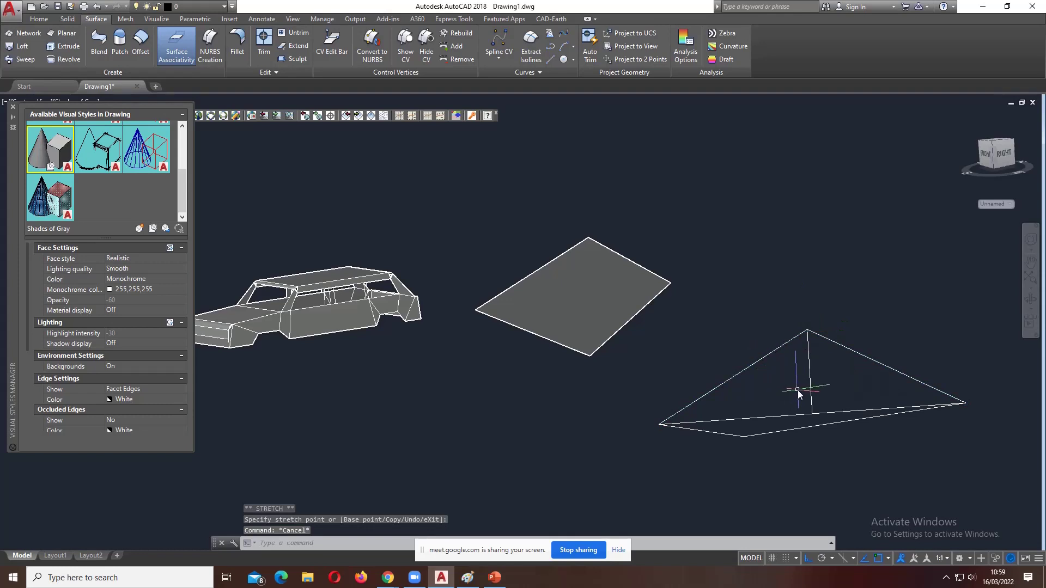
Step: Erase the vertical helper line and the diagonal, then zoom to frame the outline
left_click(811, 379)
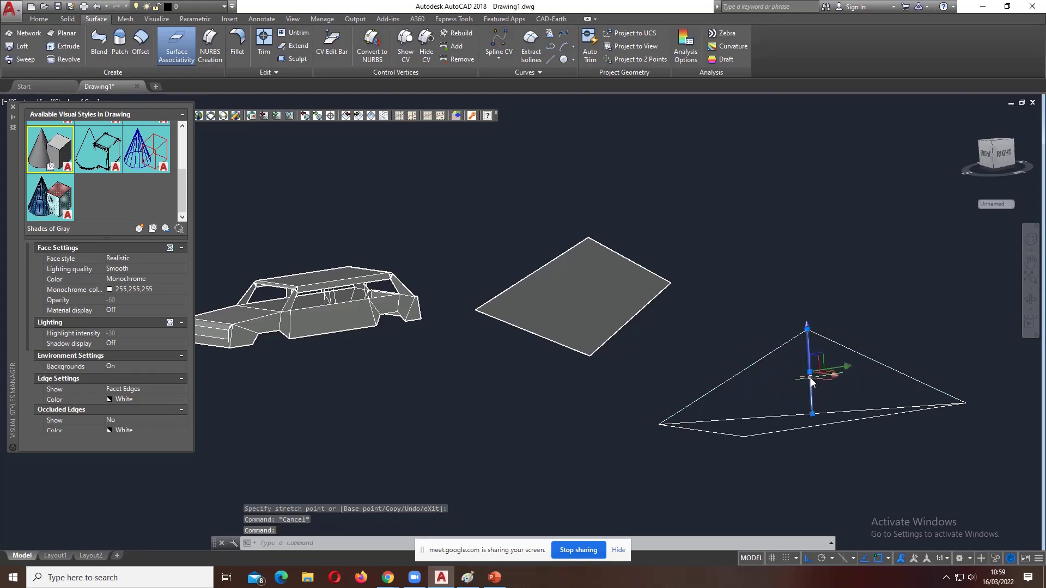
key("Delete")
left_click(791, 417)
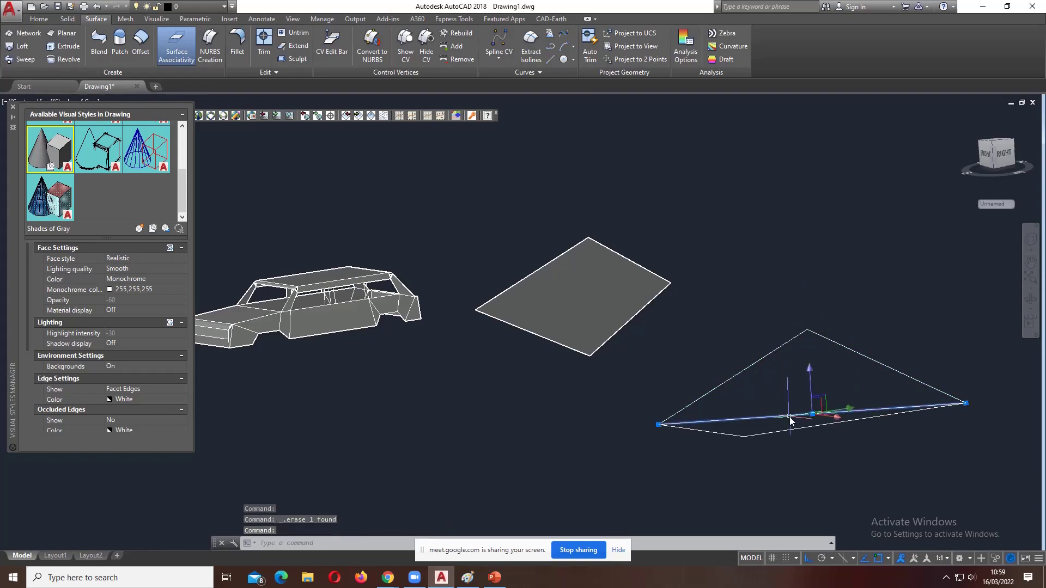
key("Delete")
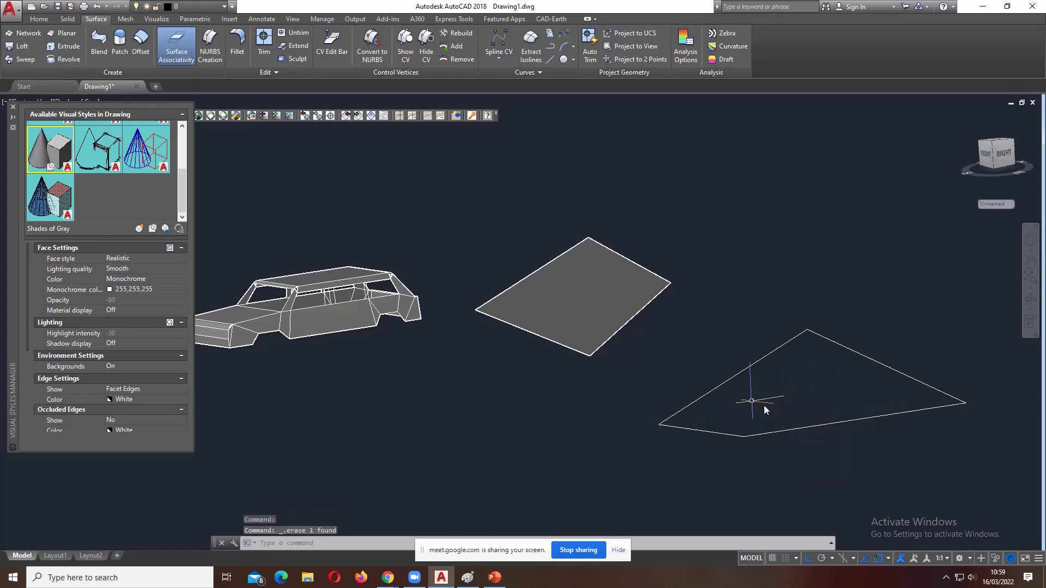
scroll(649, 377, "down", 4)
scroll(707, 383, "up", 2)
scroll(707, 384, "up", 3)
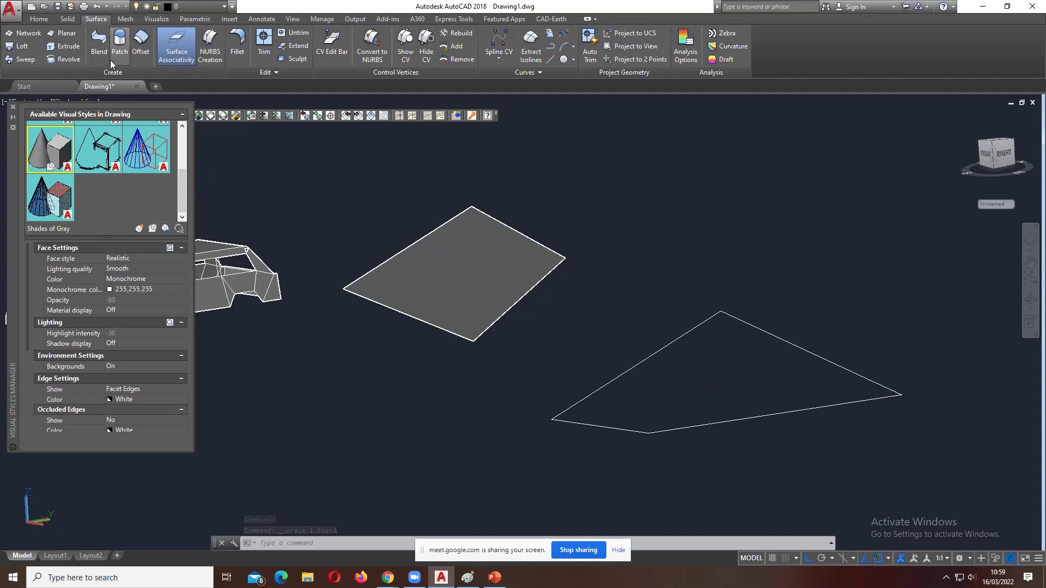
Step: Loft a surface between the outline's bottom edge and its upper-left edge
left_click(24, 43)
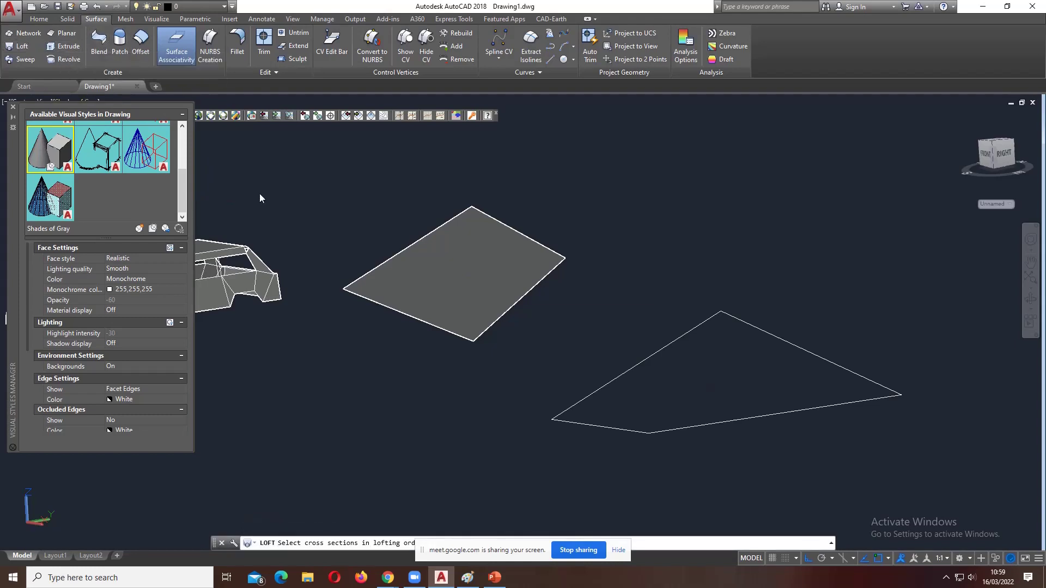
left_click(722, 420)
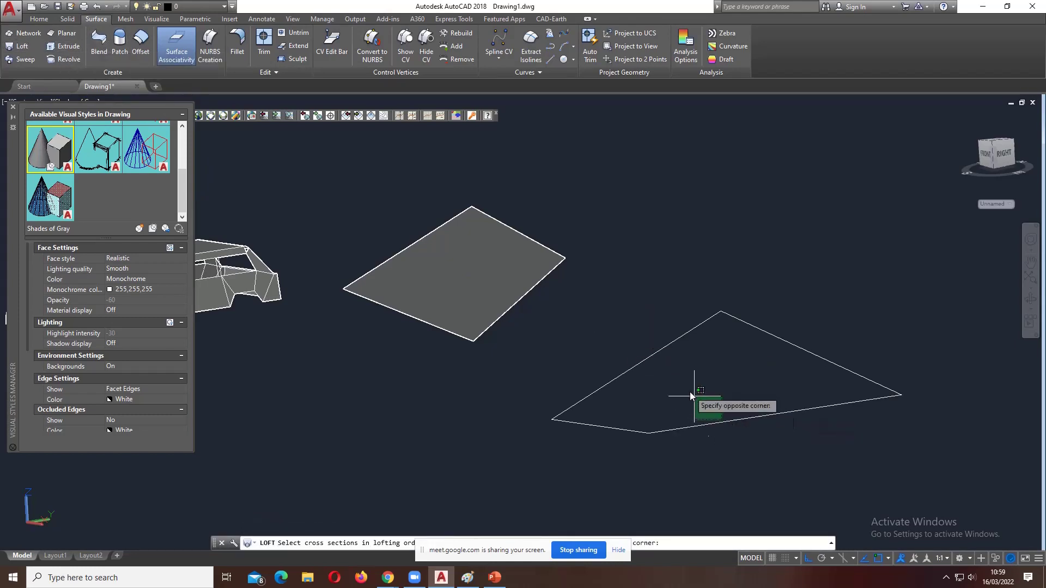
left_click(707, 399)
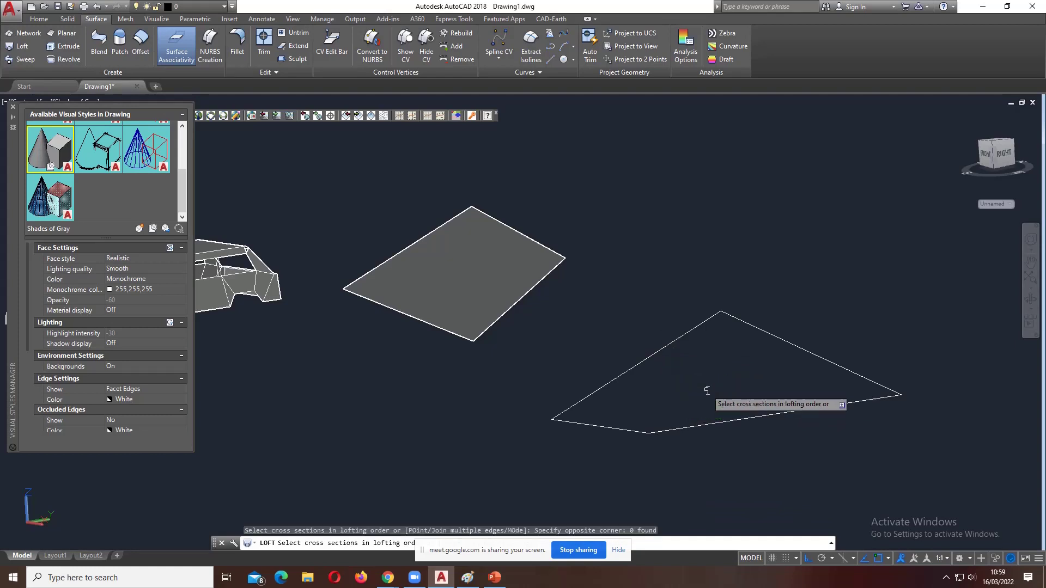
left_click(726, 422)
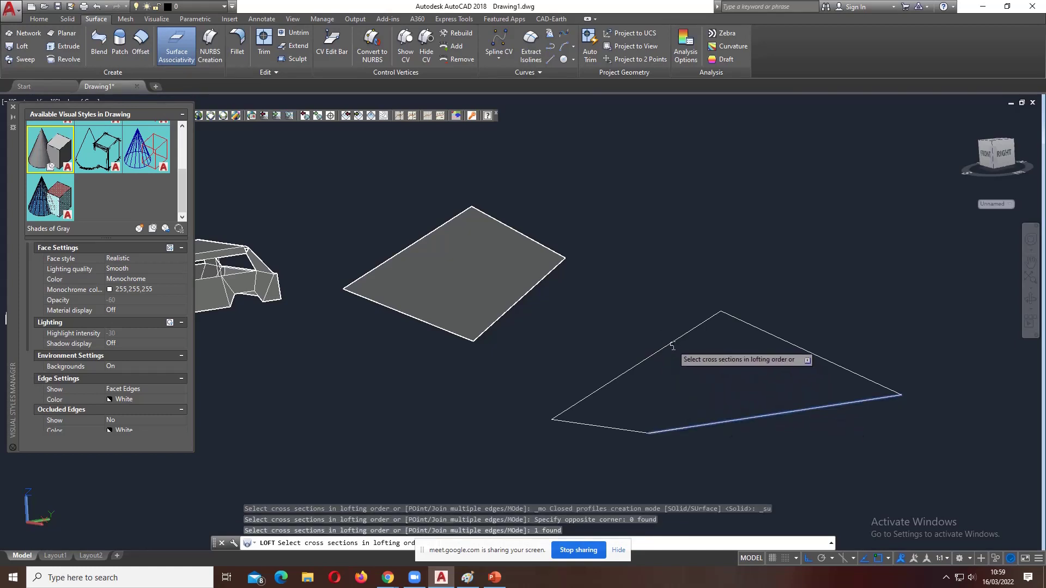
left_click(671, 343)
key("Return")
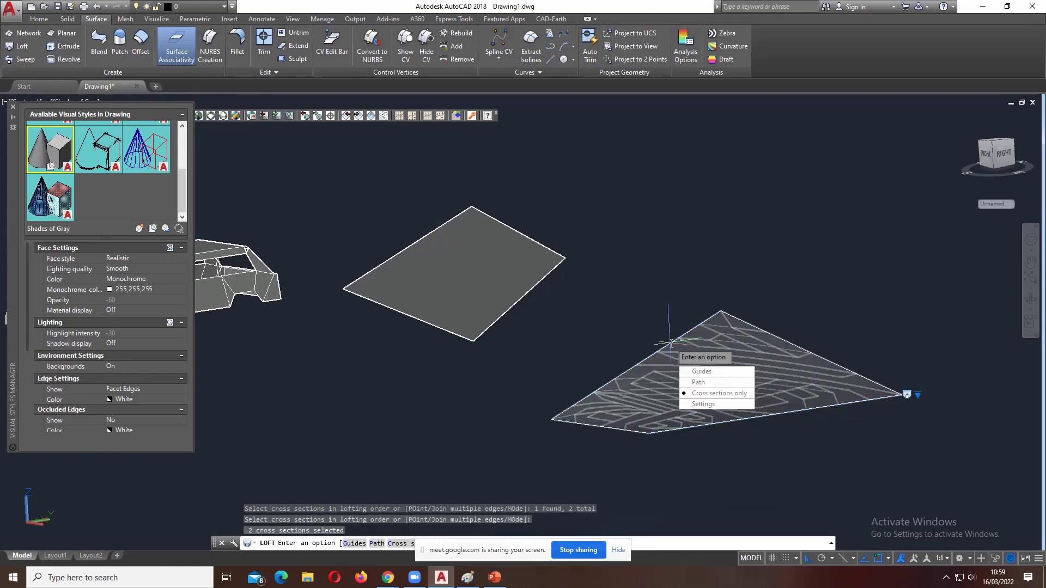
scroll(586, 305, "down", 2)
scroll(644, 368, "up", 2)
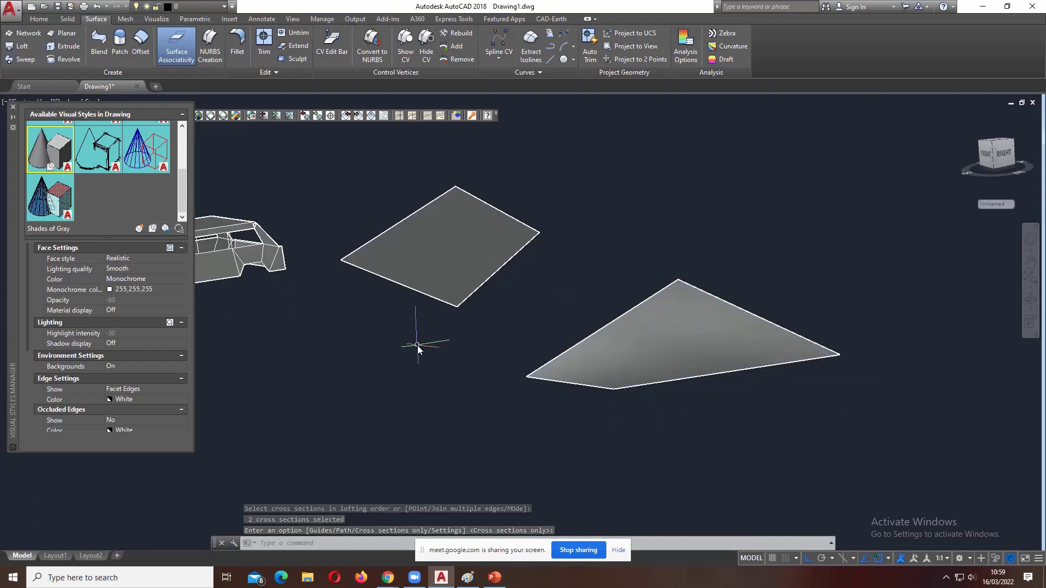
type("3D")
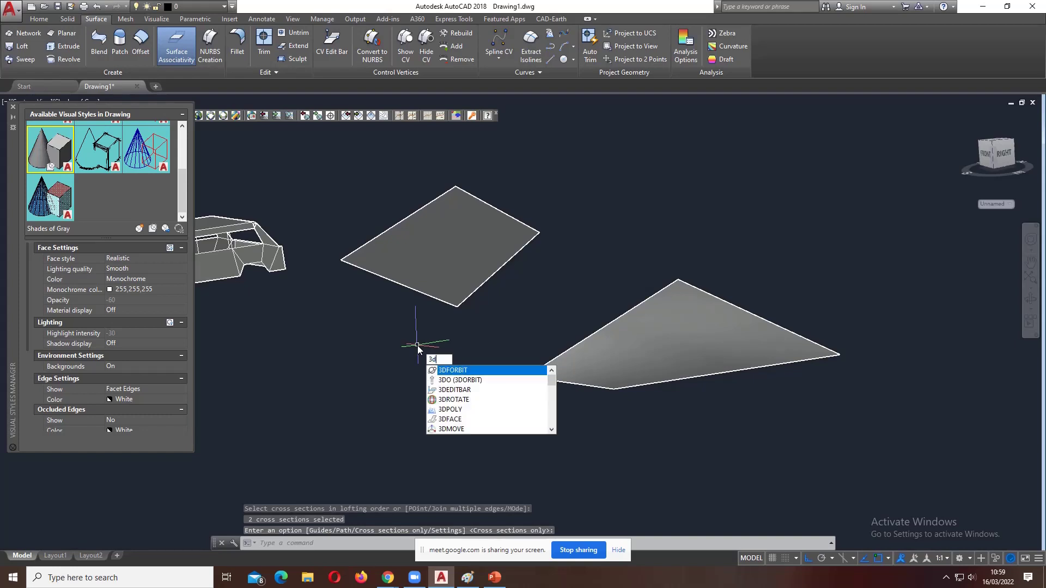
type("O")
Step: Orbit and zoom around the lofted surface to inspect it from several angles
left_click(447, 371)
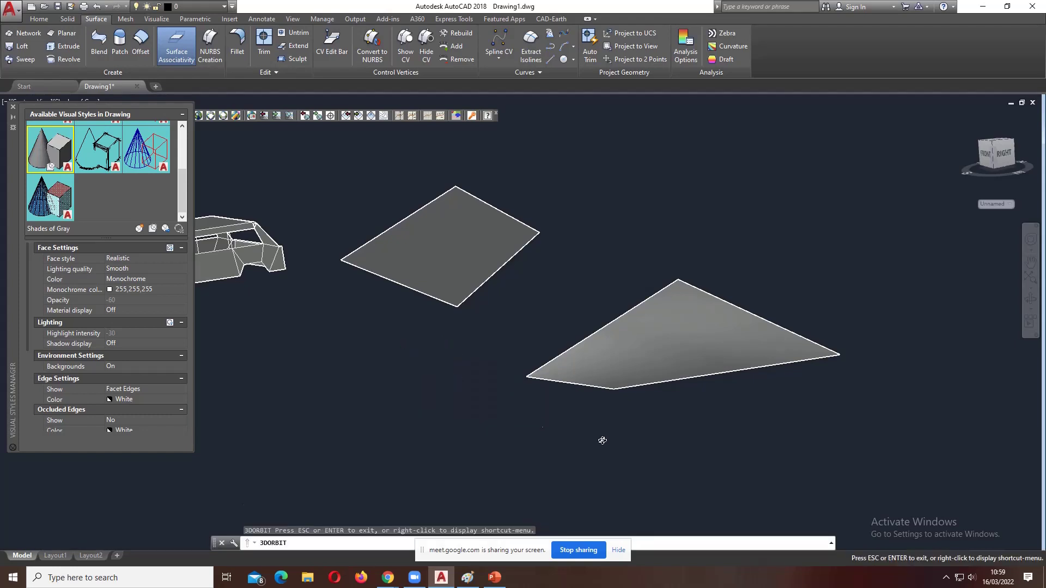
mouse_move(625, 448)
left_mouse_down()
mouse_move(624, 414)
mouse_move(621, 463)
mouse_move(642, 477)
mouse_move(670, 473)
mouse_move(638, 427)
left_mouse_up()
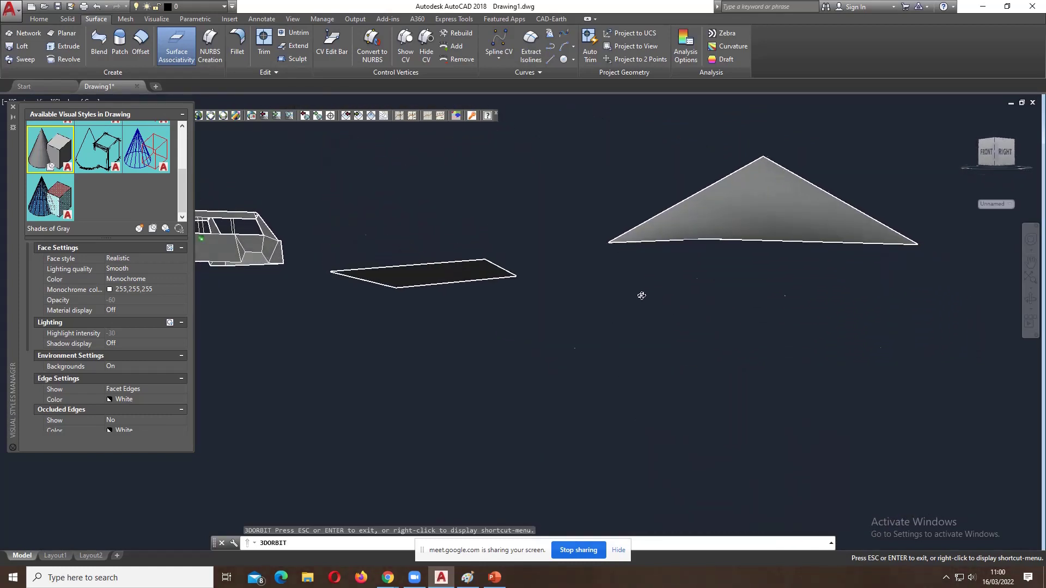
mouse_move(643, 294)
left_mouse_down()
mouse_move(614, 308)
mouse_move(616, 292)
mouse_move(610, 325)
mouse_move(598, 322)
mouse_move(663, 318)
mouse_move(661, 346)
mouse_move(625, 348)
mouse_move(631, 327)
mouse_move(684, 307)
mouse_move(664, 309)
left_mouse_up()
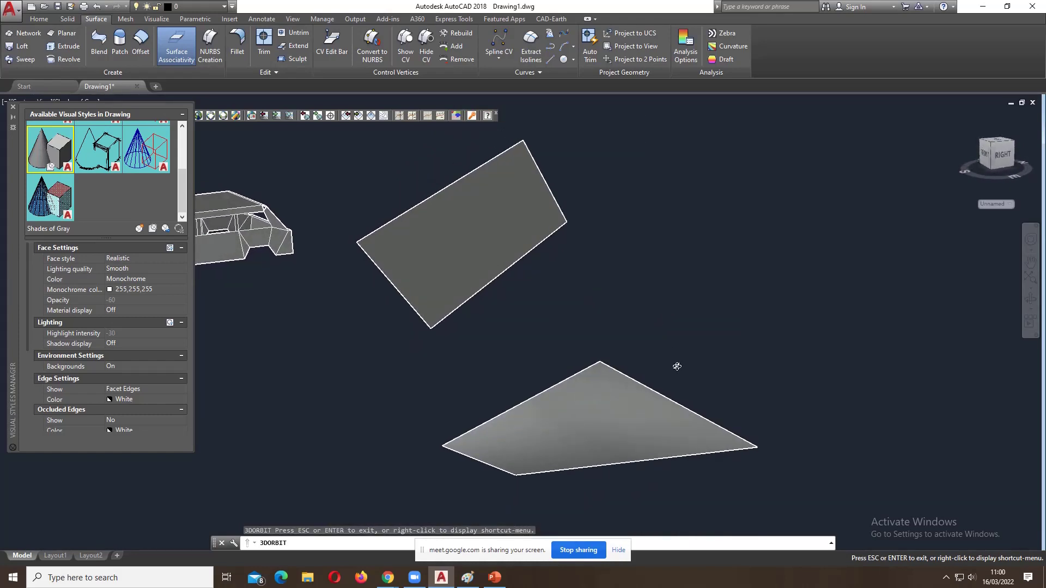
mouse_move(677, 367)
left_mouse_down()
mouse_move(671, 352)
mouse_move(691, 365)
mouse_move(676, 357)
mouse_move(701, 356)
mouse_move(707, 338)
mouse_move(678, 260)
left_mouse_up()
scroll(660, 317, "down", 2)
scroll(661, 317, "down", 3)
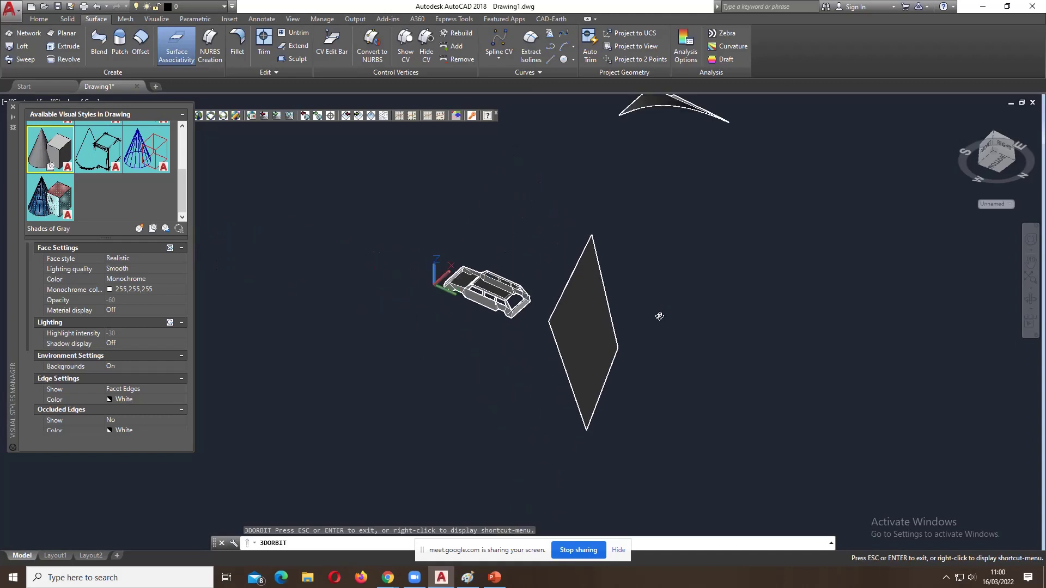
scroll(636, 147, "up", 2)
scroll(697, 115, "up", 1)
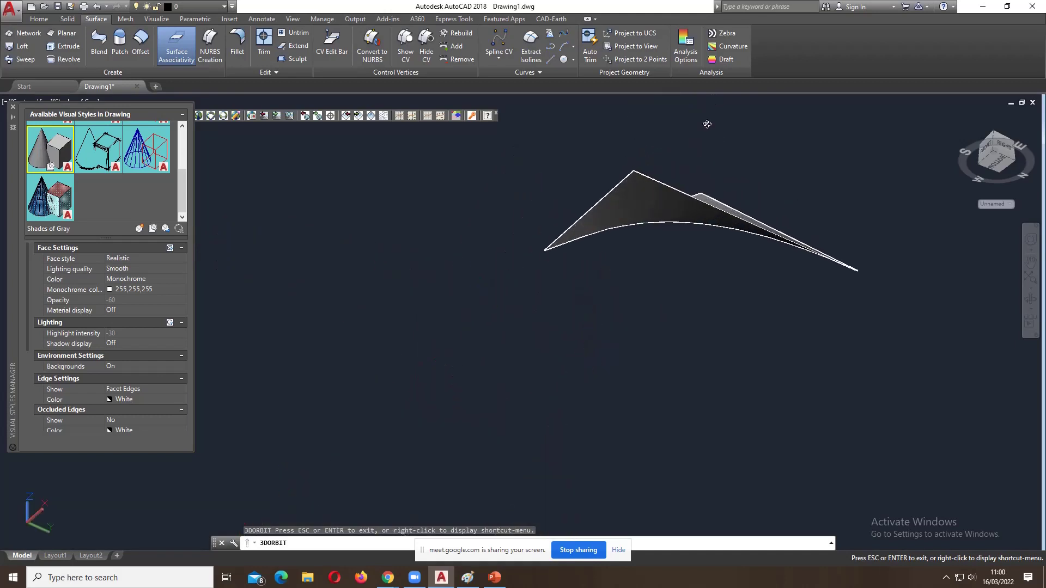
scroll(698, 139, "up", 2)
scroll(697, 152, "up", 2)
Step: Turn the lofted surface to a front view and exit the orbit
mouse_move(670, 324)
left_mouse_down()
mouse_move(654, 299)
mouse_move(655, 262)
mouse_move(707, 193)
mouse_move(673, 256)
mouse_move(665, 303)
mouse_move(696, 399)
mouse_move(705, 366)
mouse_move(687, 277)
mouse_move(659, 381)
mouse_move(663, 411)
mouse_move(738, 430)
mouse_move(809, 418)
mouse_move(830, 356)
mouse_move(877, 359)
mouse_move(923, 387)
mouse_move(878, 392)
mouse_move(920, 425)
mouse_move(978, 436)
mouse_move(1024, 511)
mouse_move(926, 445)
mouse_move(738, 435)
mouse_move(733, 402)
mouse_move(685, 385)
mouse_move(681, 434)
mouse_move(759, 449)
mouse_move(780, 430)
mouse_move(800, 369)
mouse_move(778, 369)
left_mouse_up()
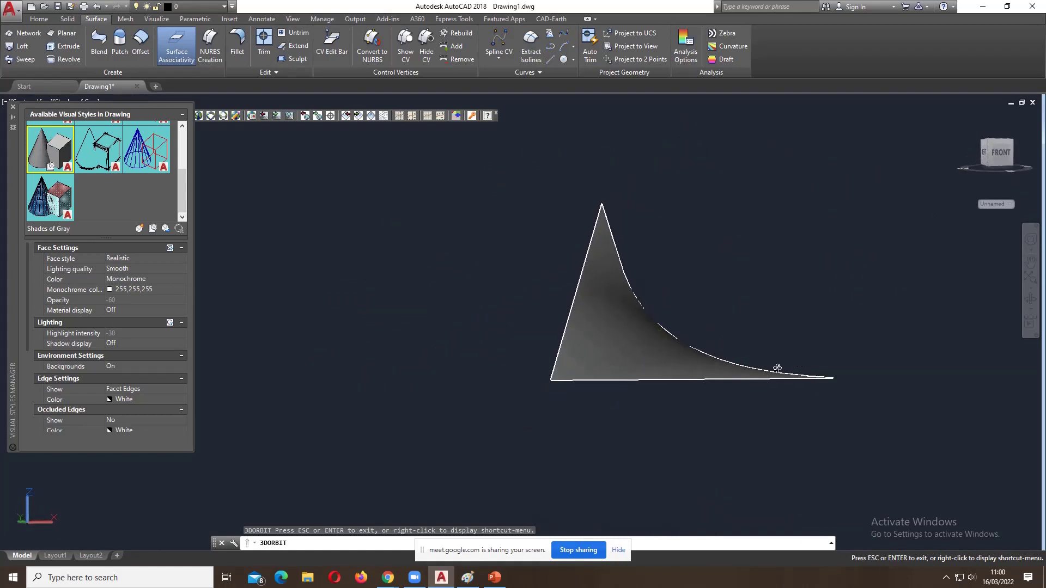
mouse_move(574, 345)
left_mouse_down()
mouse_move(581, 357)
mouse_move(447, 367)
mouse_move(601, 343)
left_mouse_up()
right_click(602, 343)
left_click(641, 346)
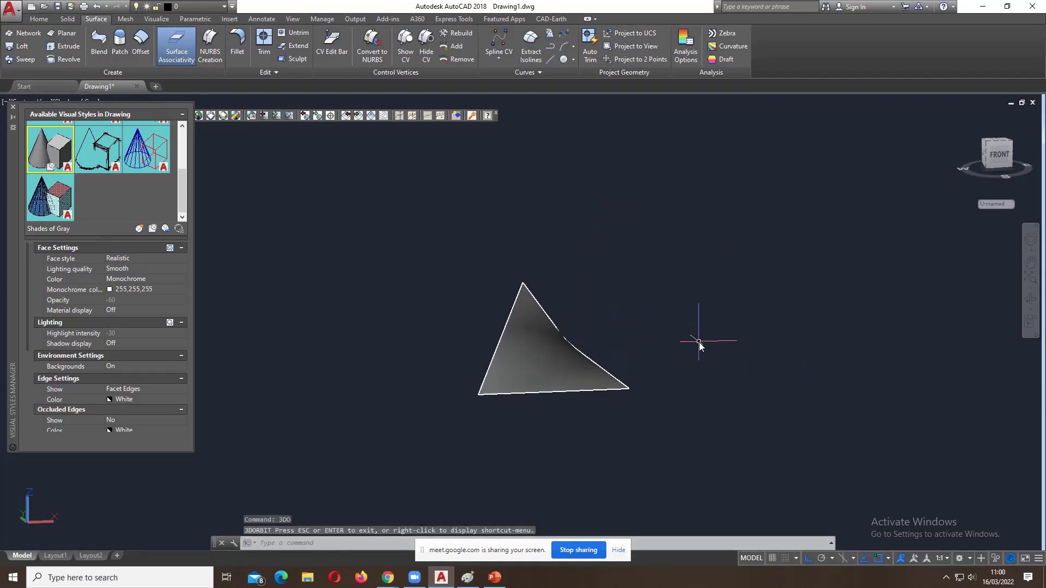
type("l")
key("Return")
left_click(712, 346)
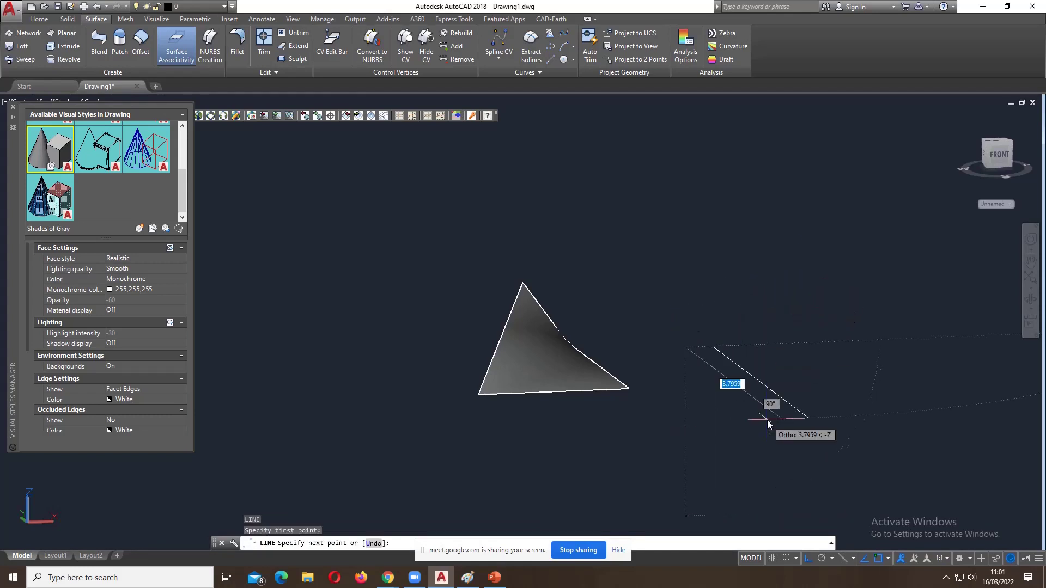
scroll(741, 419, "down", 3)
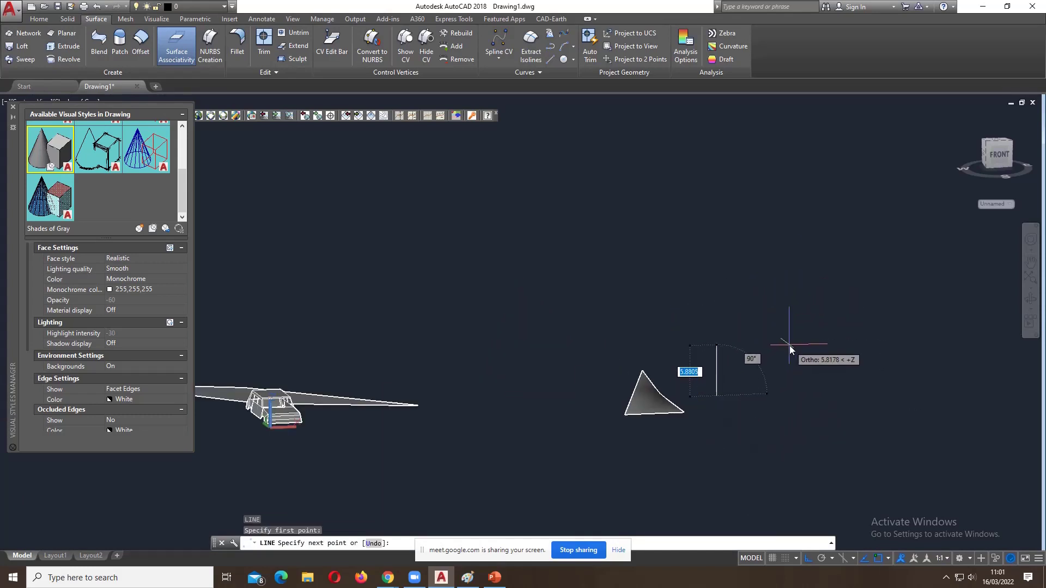
key("Escape")
key("Escape")
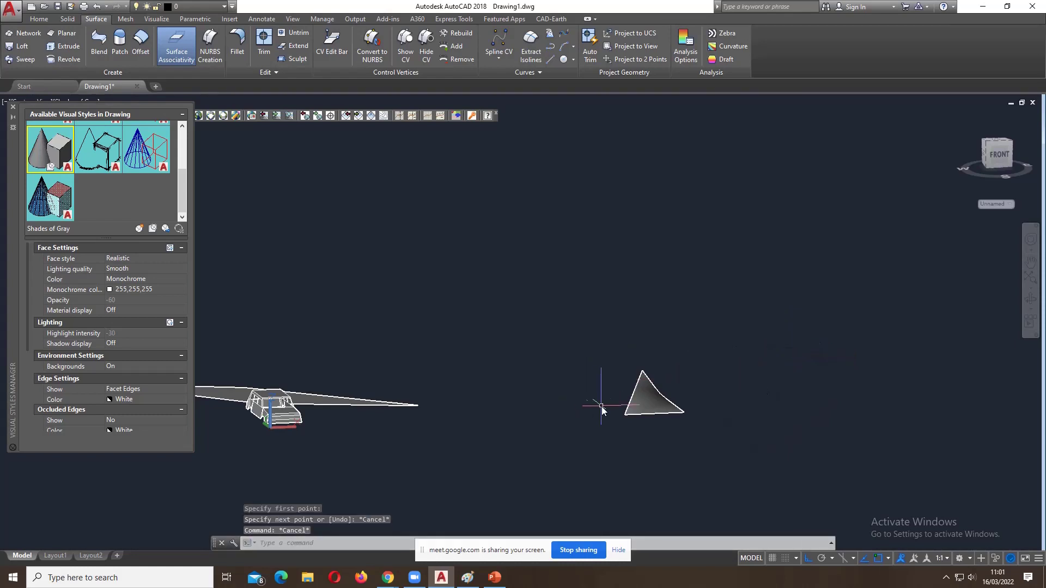
scroll(602, 406, "down", 2)
scroll(428, 427, "up", 2)
scroll(436, 420, "up", 3)
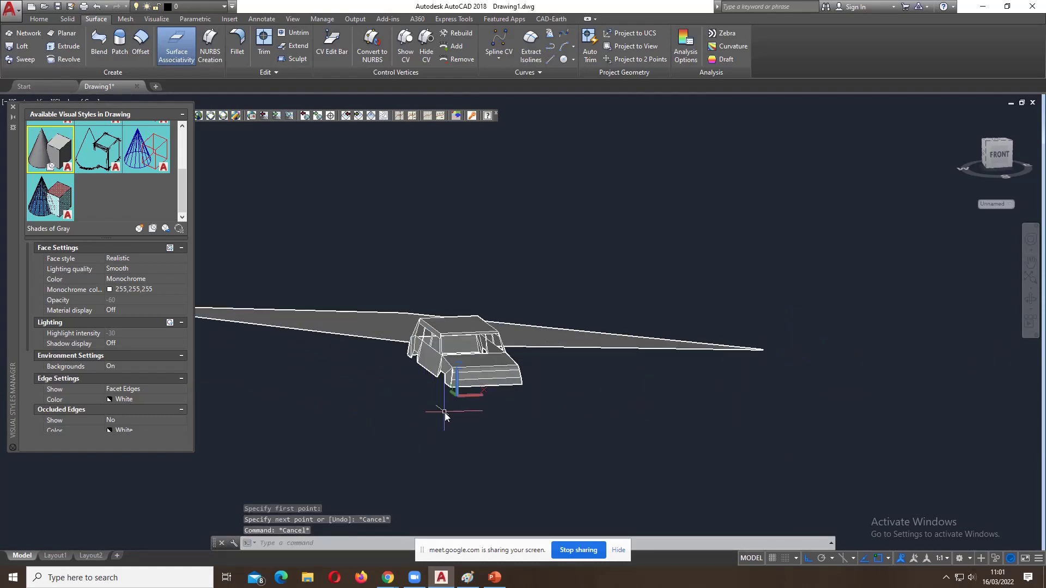
scroll(445, 414, "up", 1)
scroll(447, 412, "down", 2)
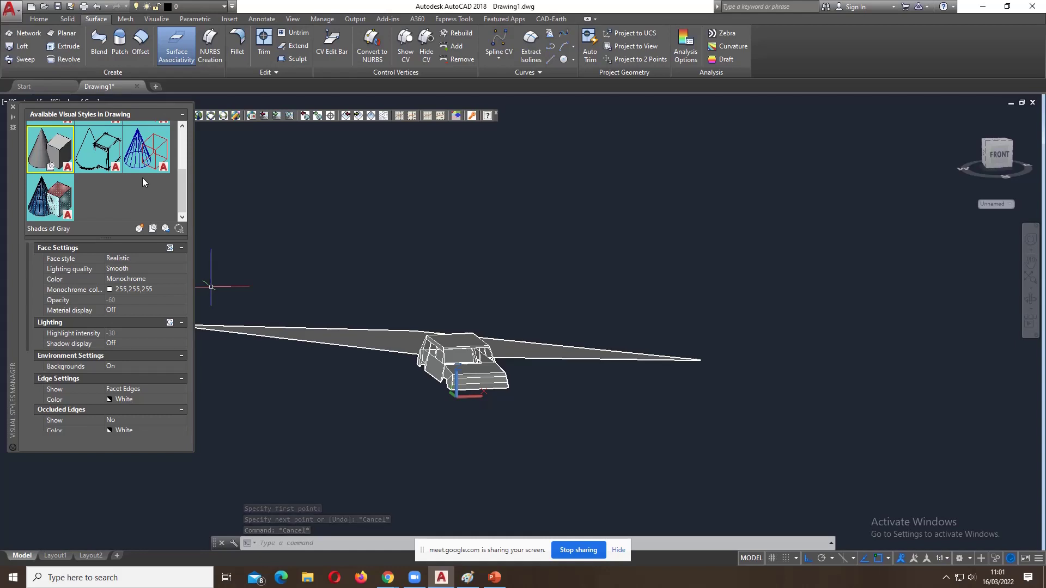
Step: Bring the tugas-3 PowerPoint forward, showing slide 4 with the car body image
left_click(487, 579)
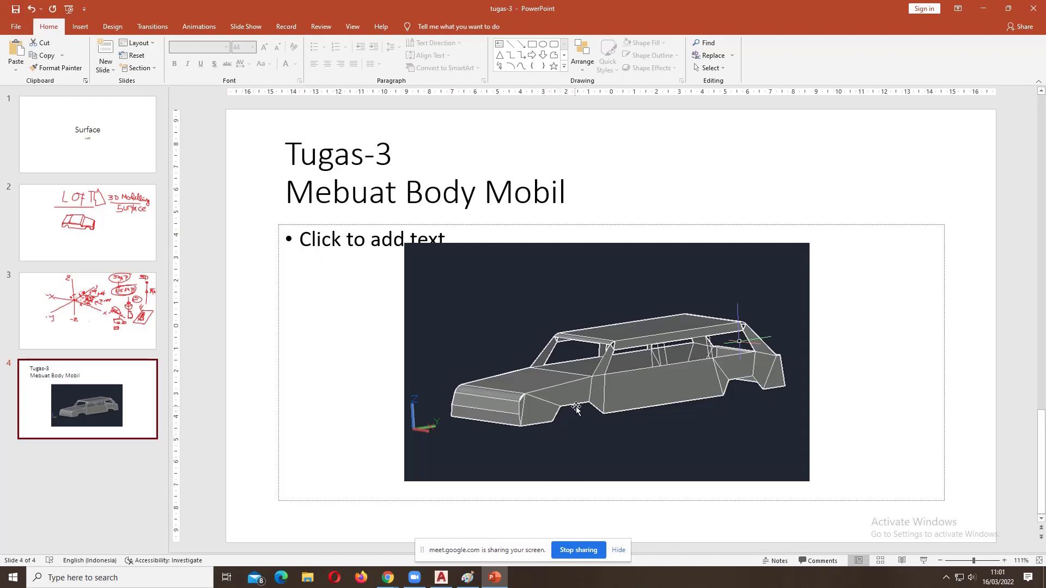
scroll(577, 408, "up", 1)
scroll(561, 395, "down", 1)
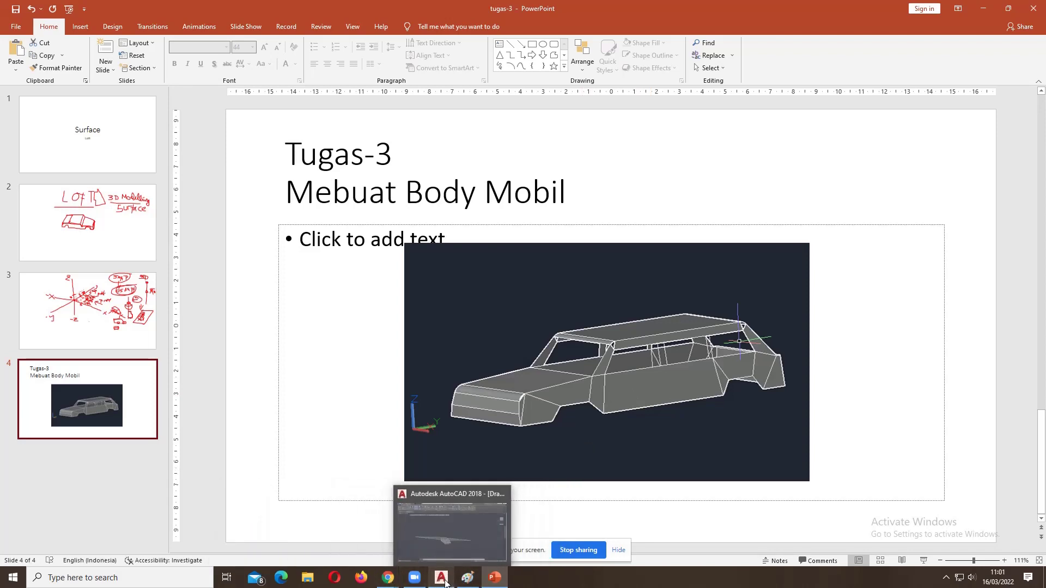
mouse_move(387, 577)
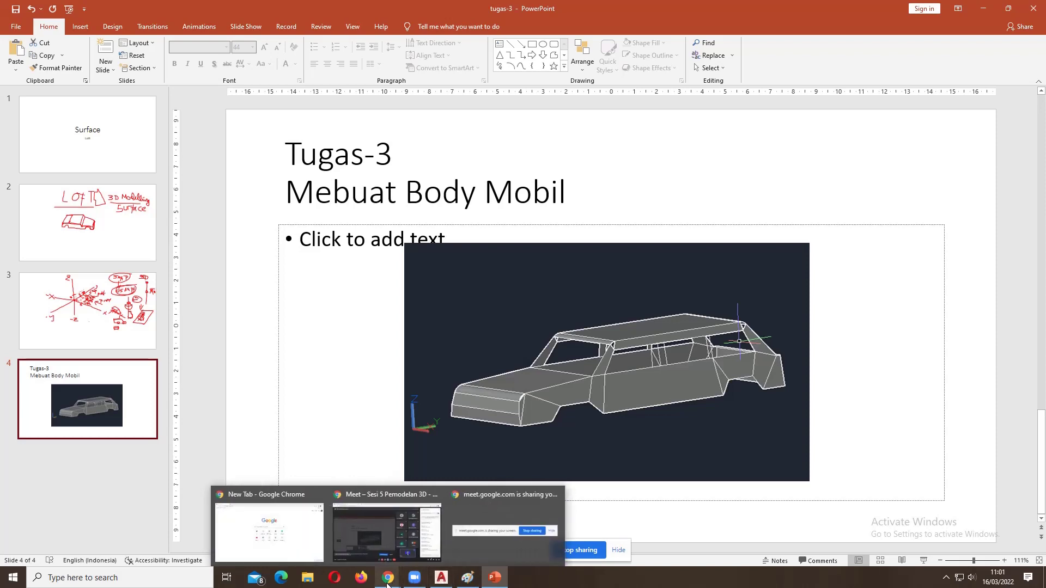
Step: Open the AIS STT-NF site in a new tab of the Google Meet Chrome window
left_click(402, 512)
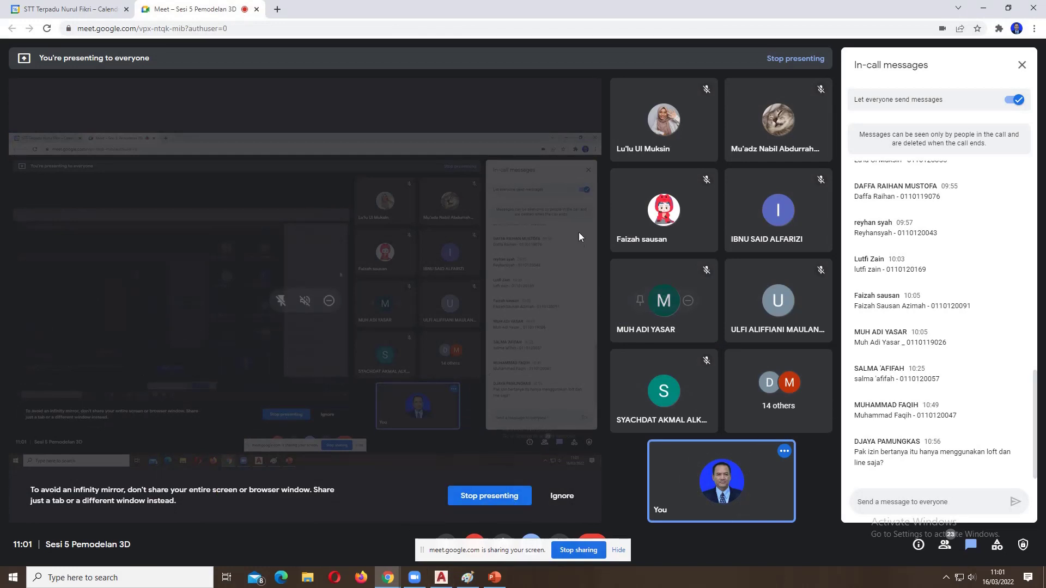
left_click(278, 9)
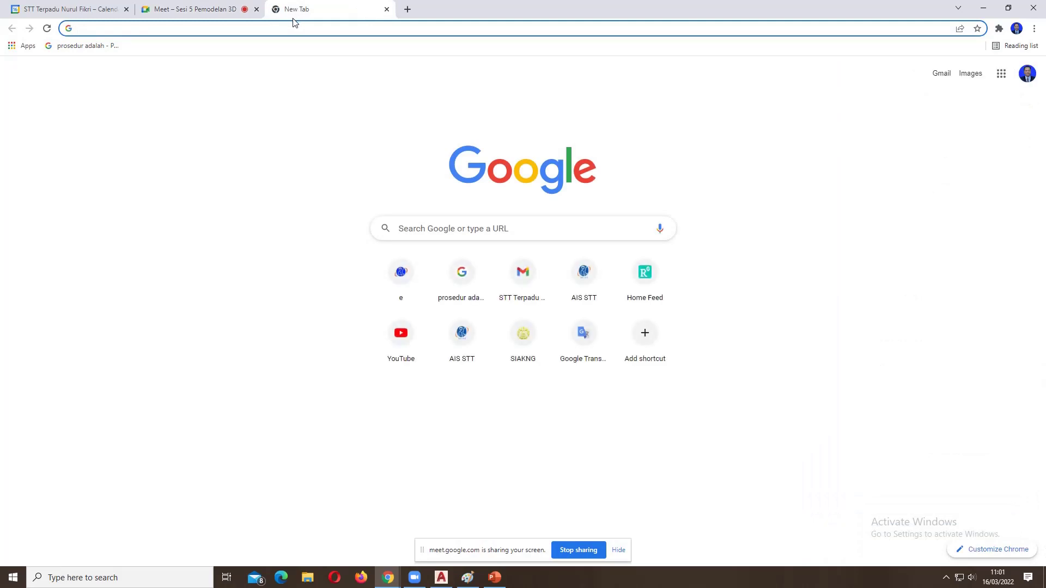
type("ais")
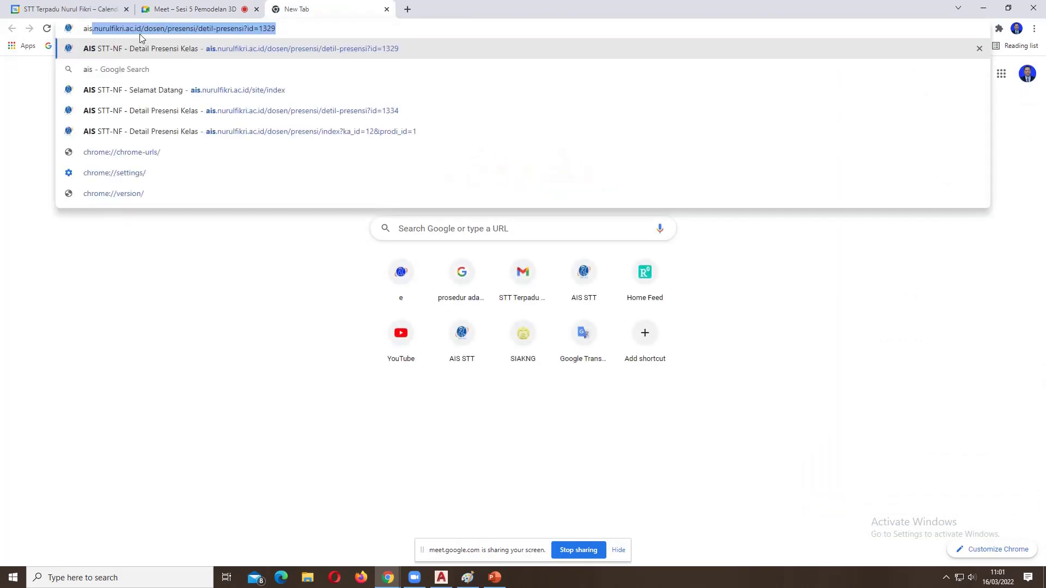
left_click(142, 32)
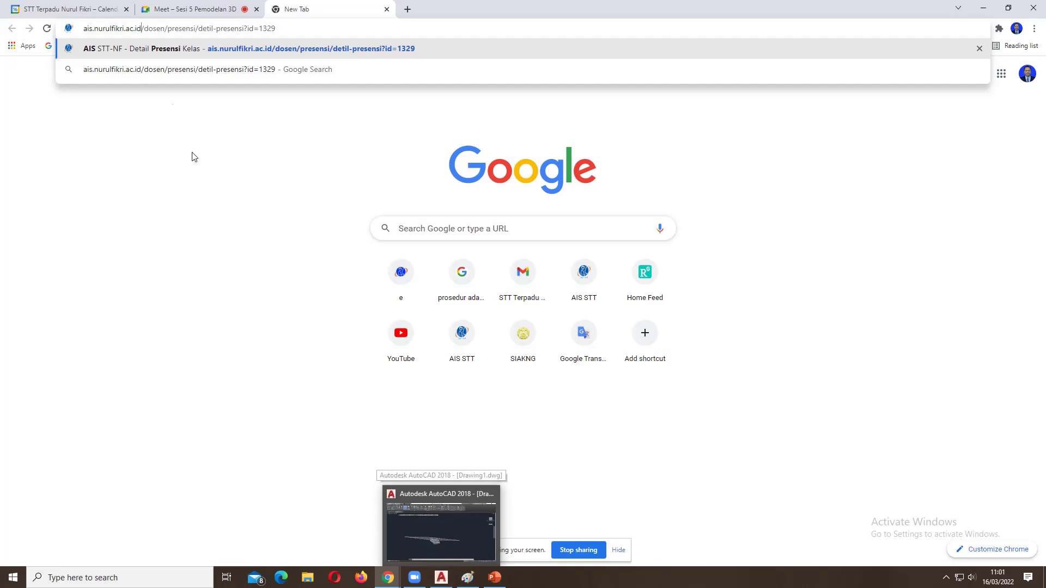
left_click(167, 54)
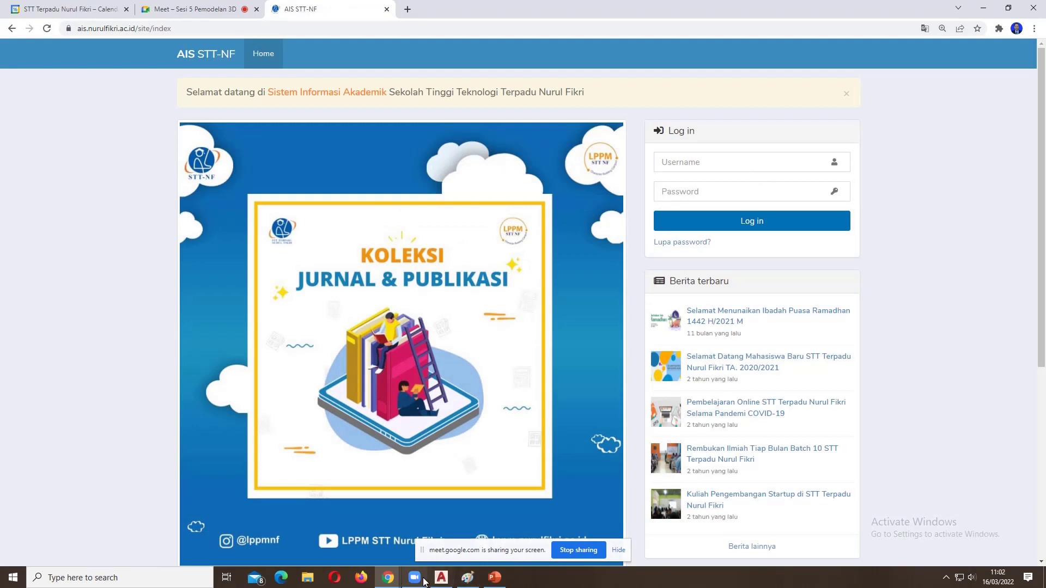
Step: Dismiss the sharing notice and log in with the saved username and the account password
left_click(573, 552)
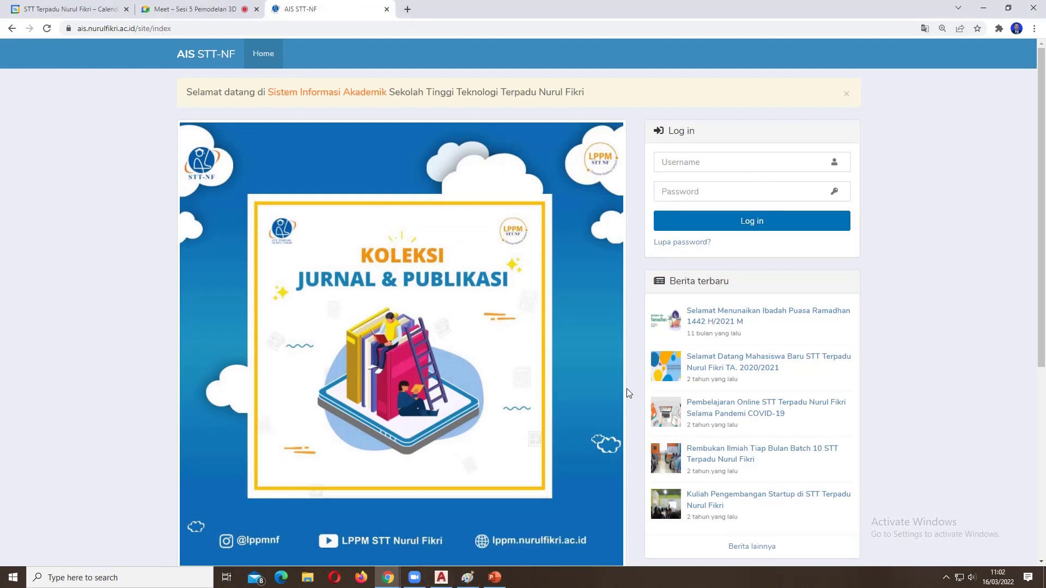
left_click(680, 161)
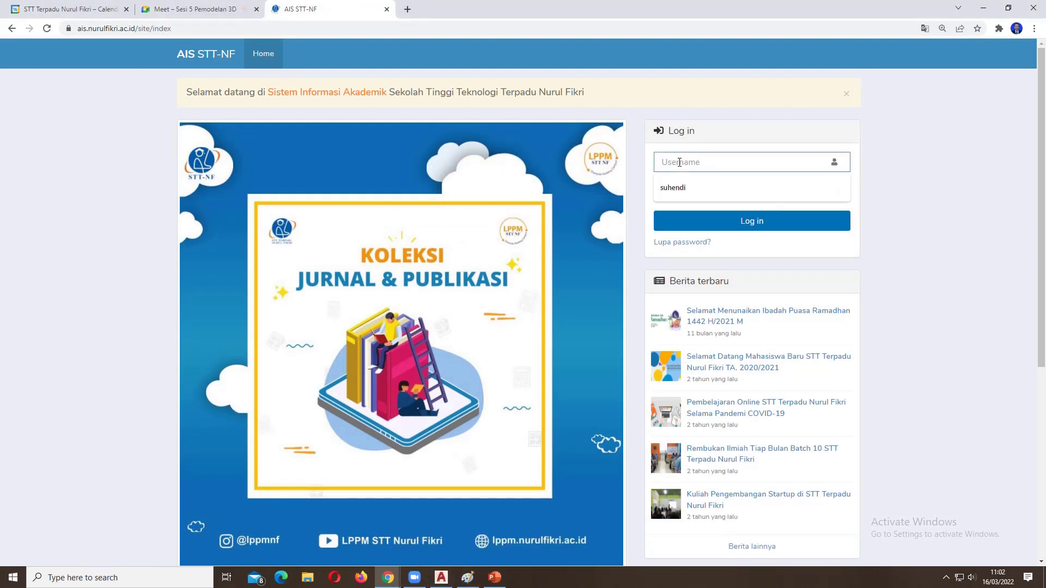
left_click(678, 190)
left_click(678, 191)
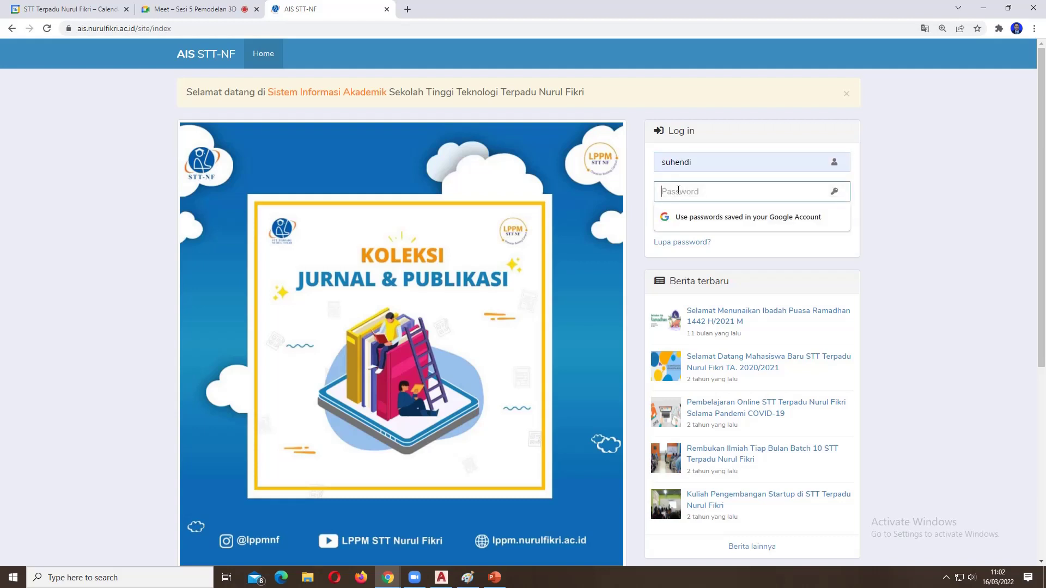
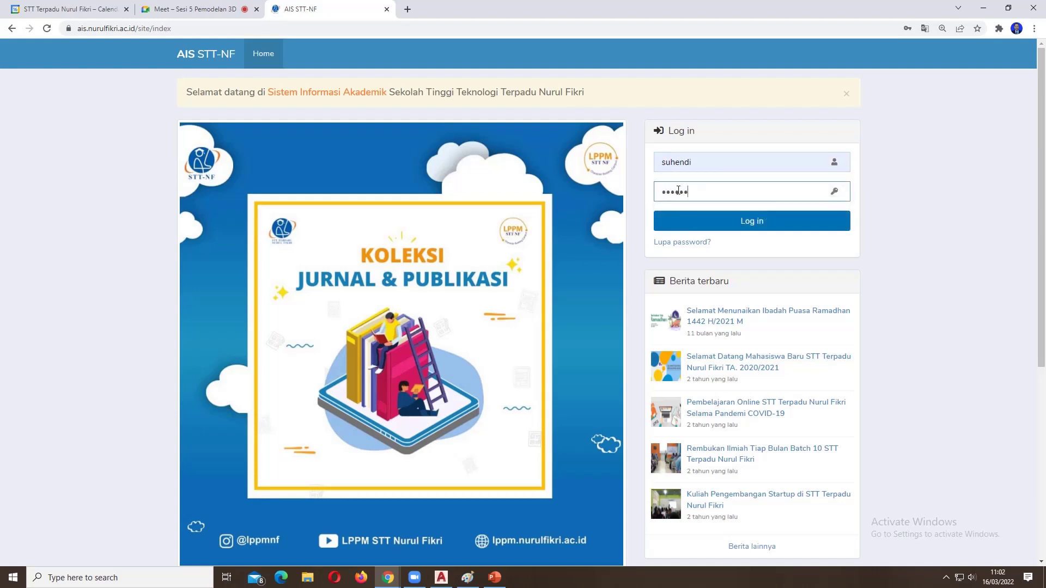
left_click(722, 226)
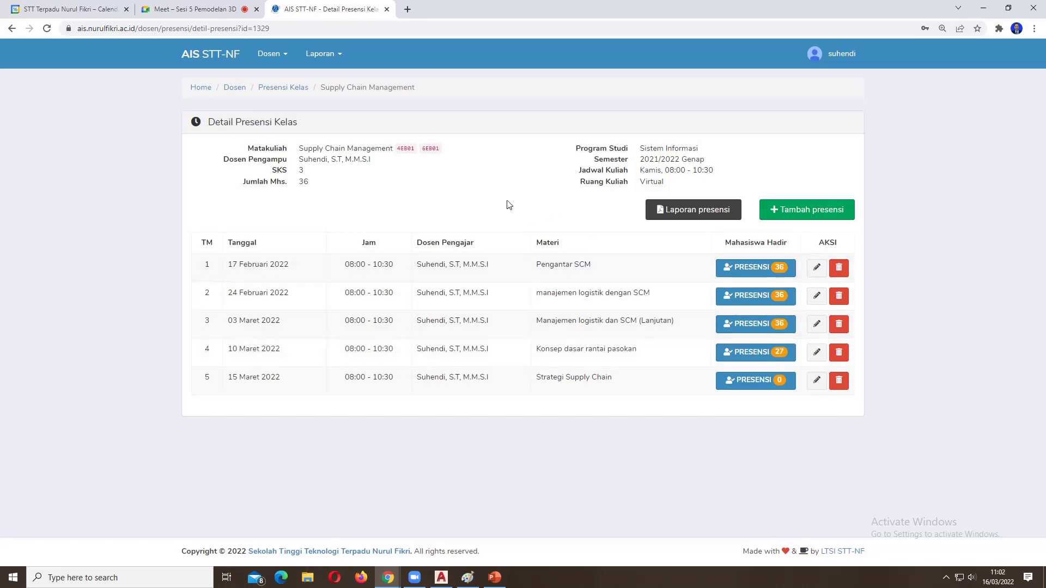
Step: Open student attendance for Wednesday's 08:00 Pemodelan 3D class, meeting 5 (15 Maret 2022)
left_click(283, 88)
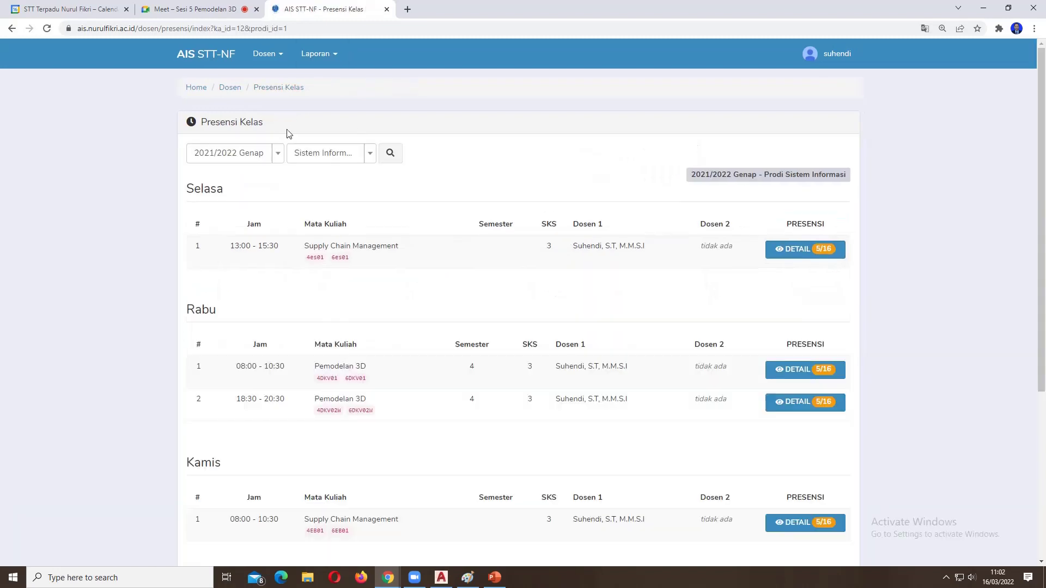
scroll(346, 300, "down", 1)
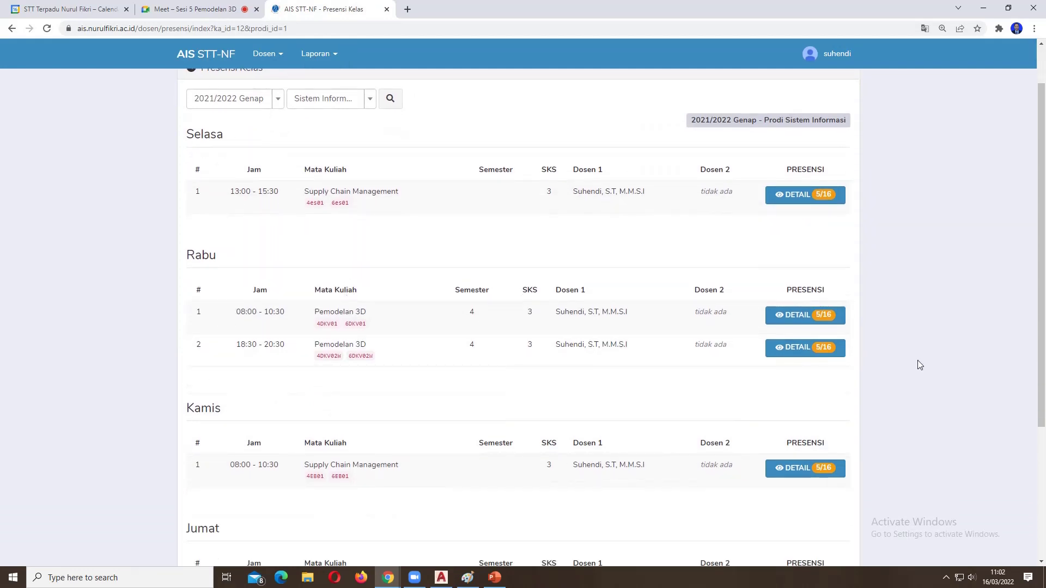
left_click(800, 320)
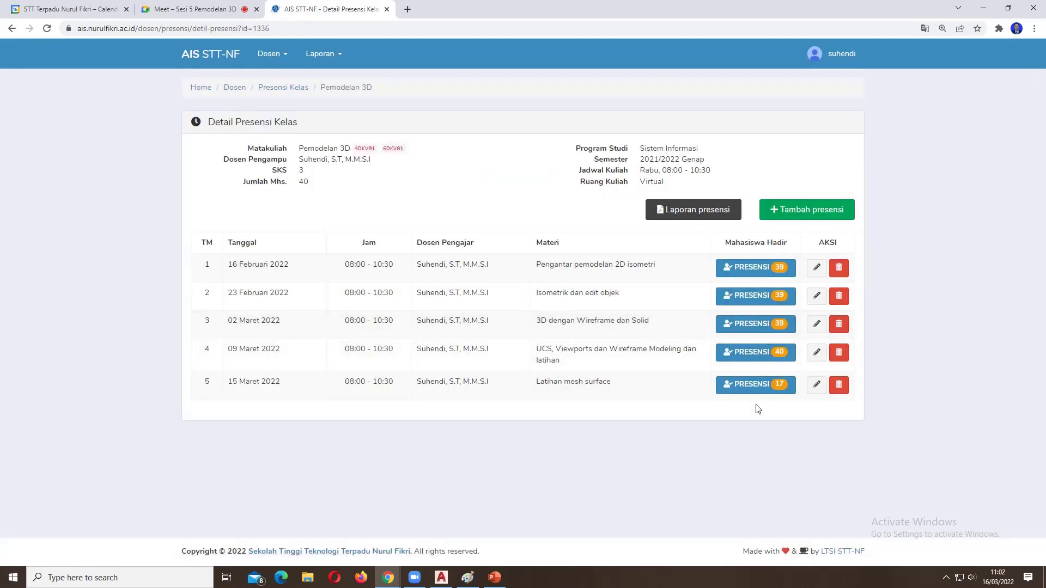
left_click(760, 394)
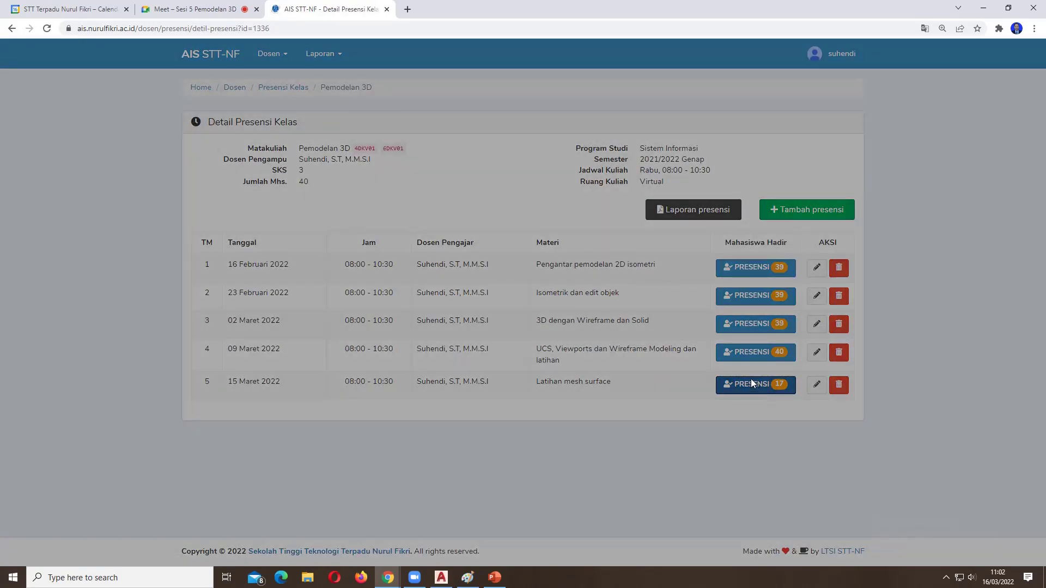
left_click(751, 378)
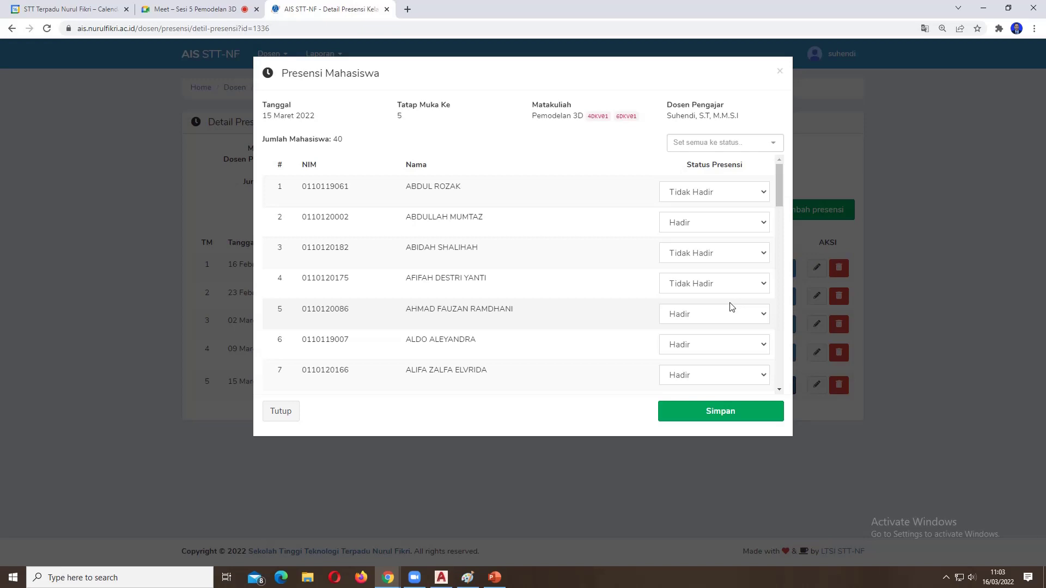
Step: Glance at the Google Meet call, then scroll down through the 40-student attendance form
scroll(729, 309, "down", 2)
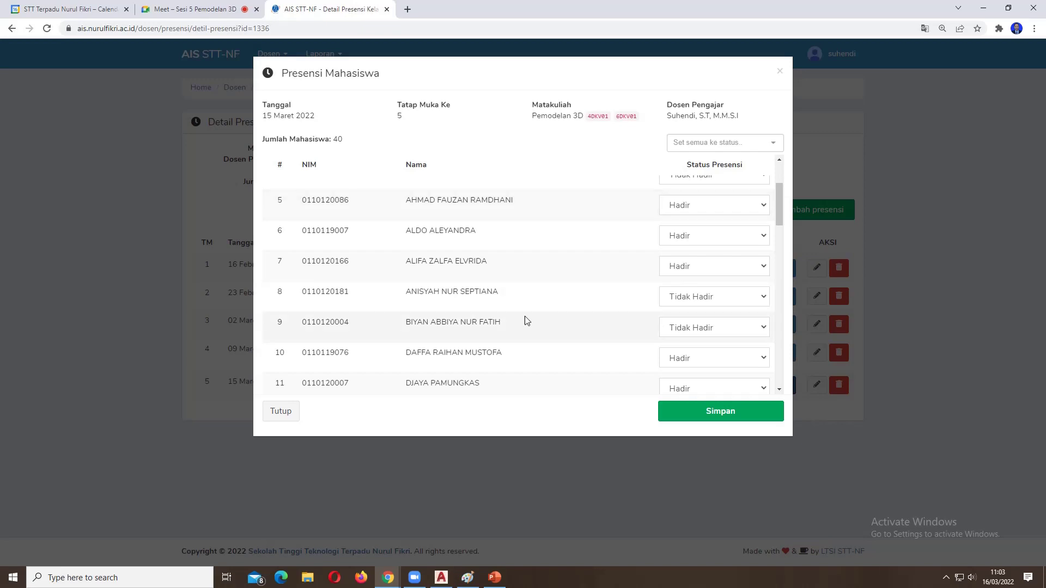
left_click(221, 7)
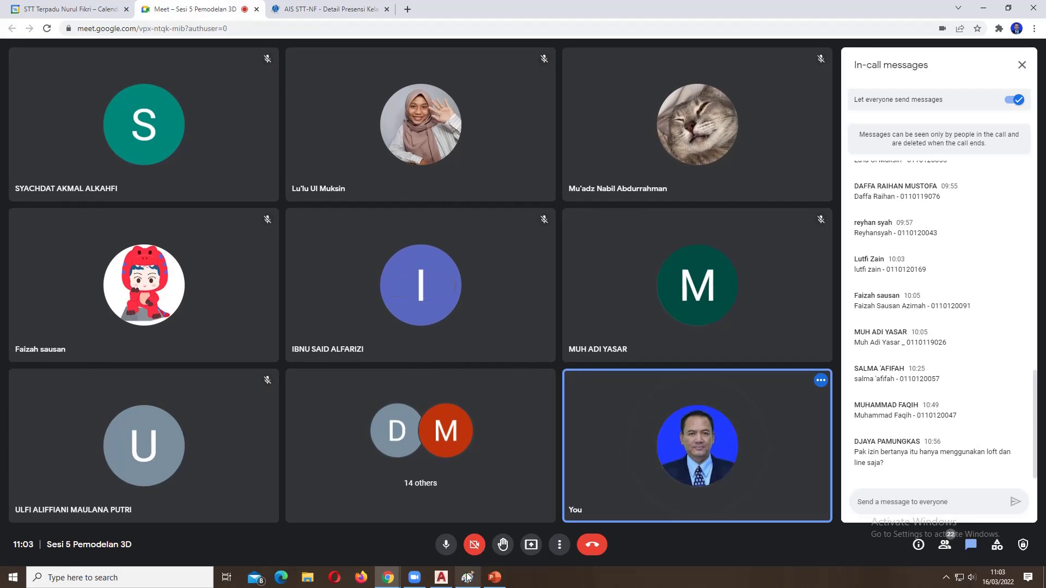
left_click(339, 9)
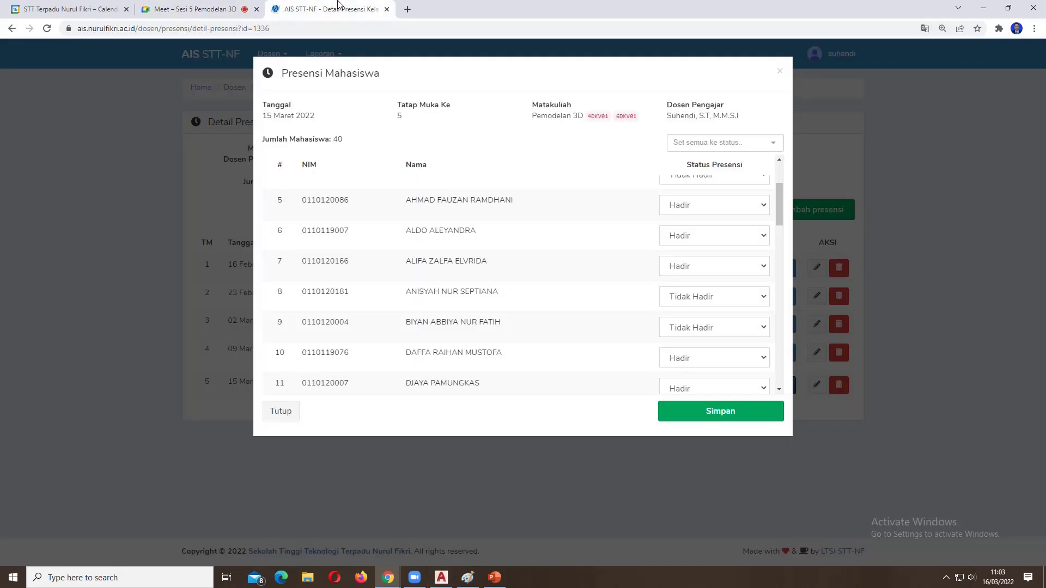
scroll(515, 248, "down", 1)
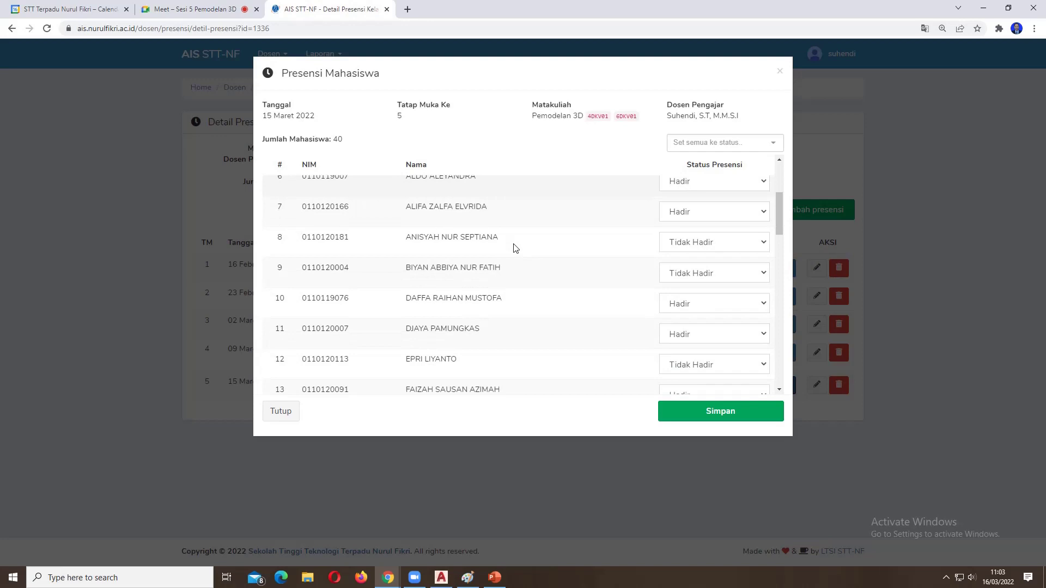
scroll(659, 309, "down", 1)
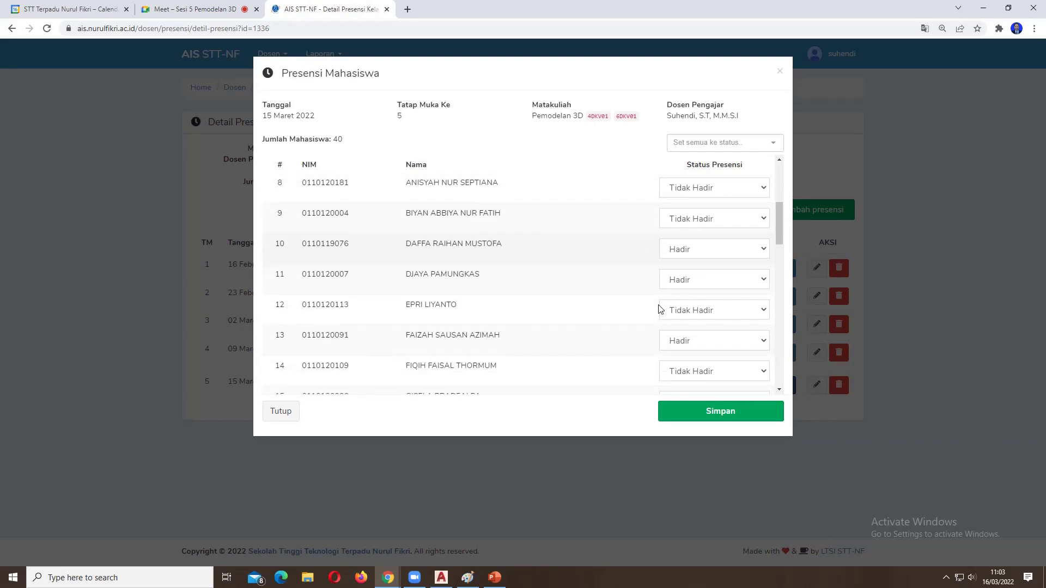
scroll(661, 309, "down", 1)
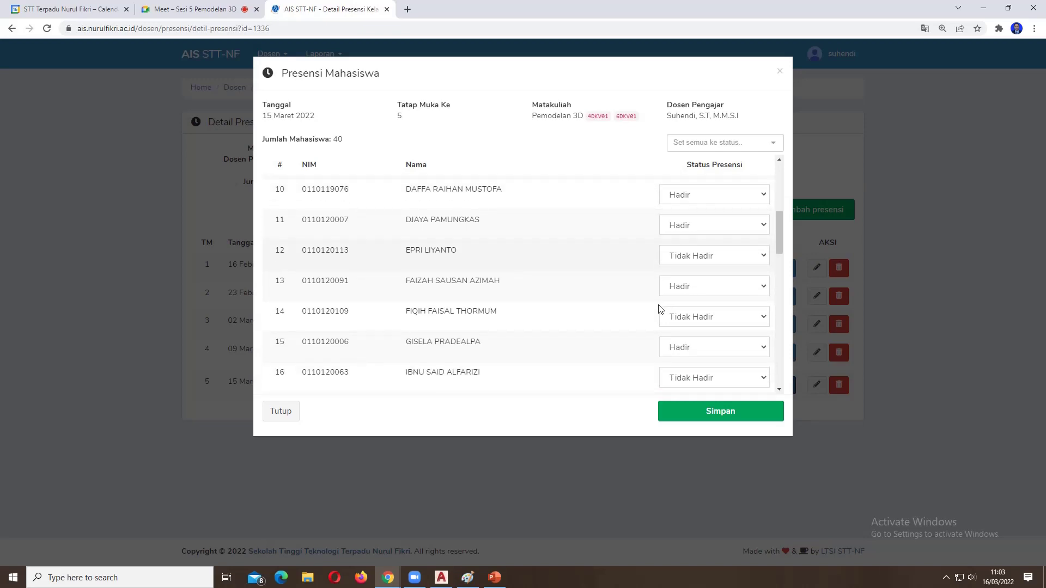
scroll(659, 309, "down", 1)
scroll(659, 309, "down", 1)
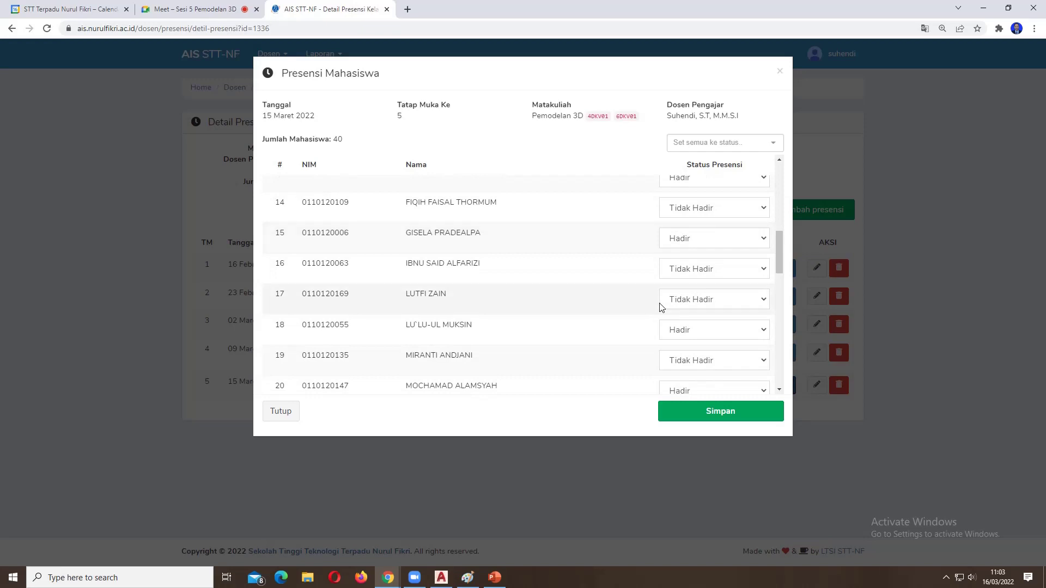
scroll(661, 308, "down", 1)
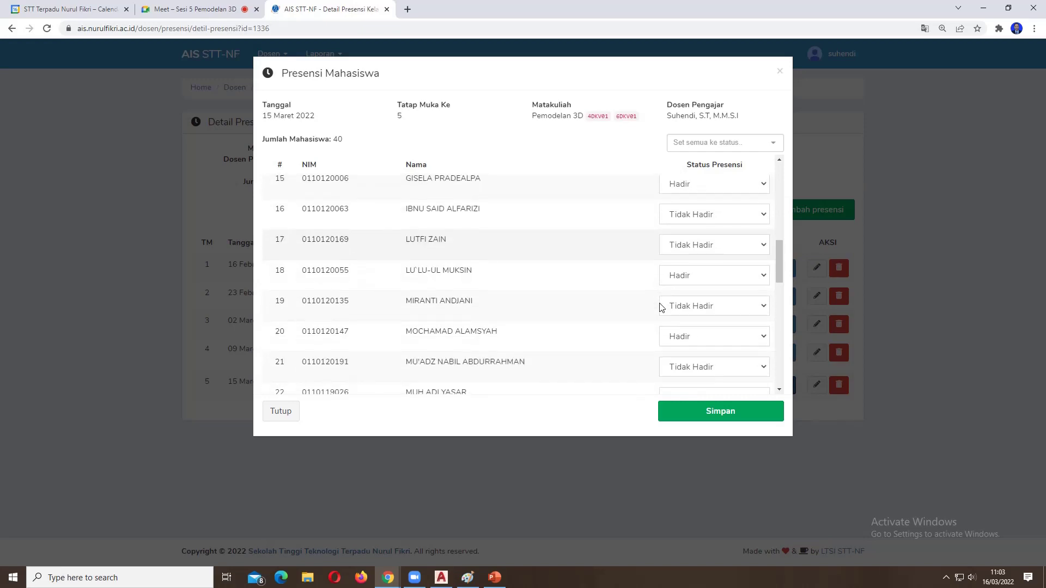
scroll(662, 308, "down", 1)
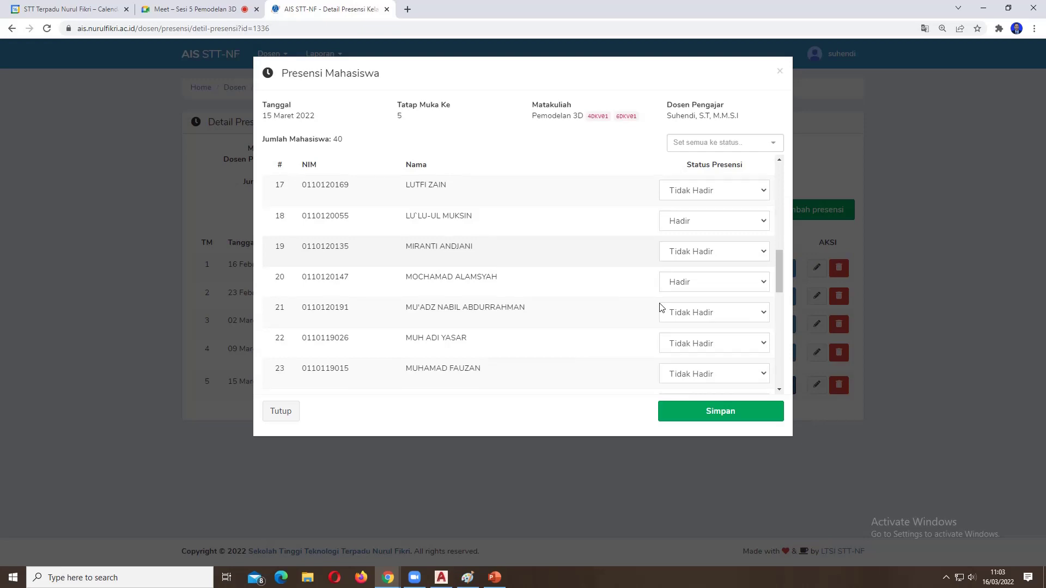
Step: Mark students 19, 21, 22 and 26 as Hadir, leaving student 23 Tidak Hadir
left_click(684, 249)
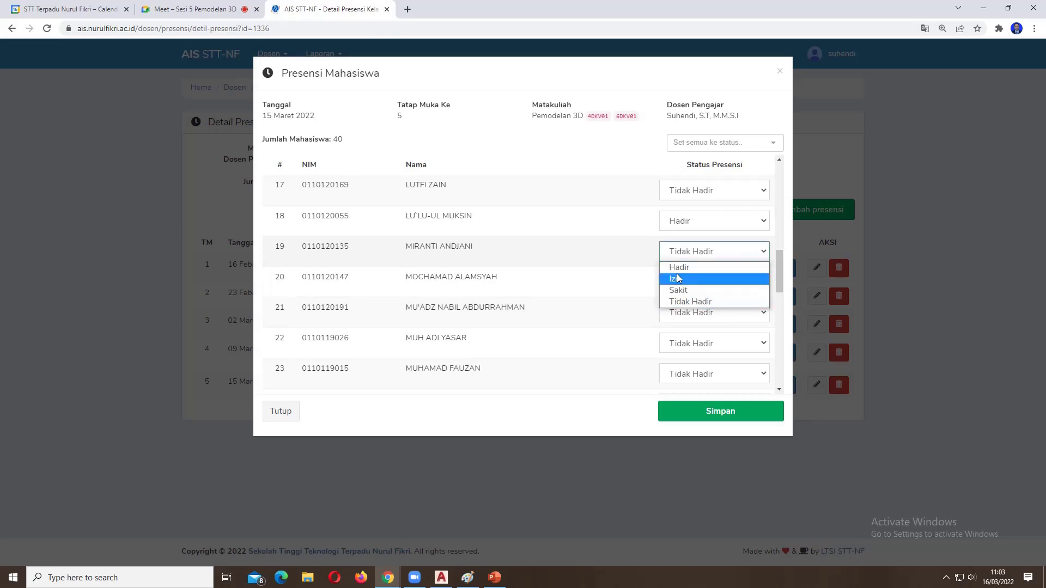
left_click(679, 267)
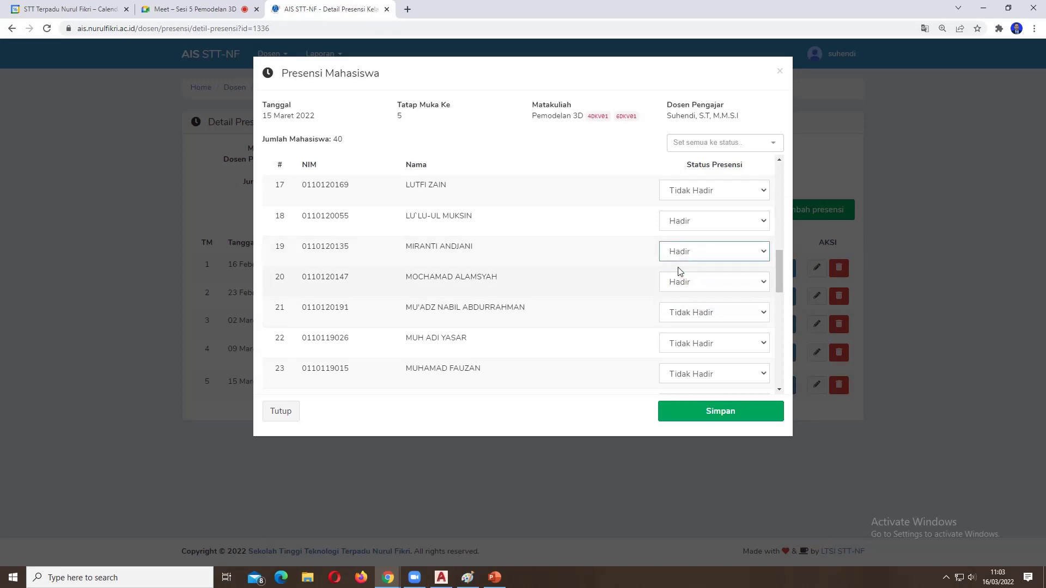
left_click(675, 315)
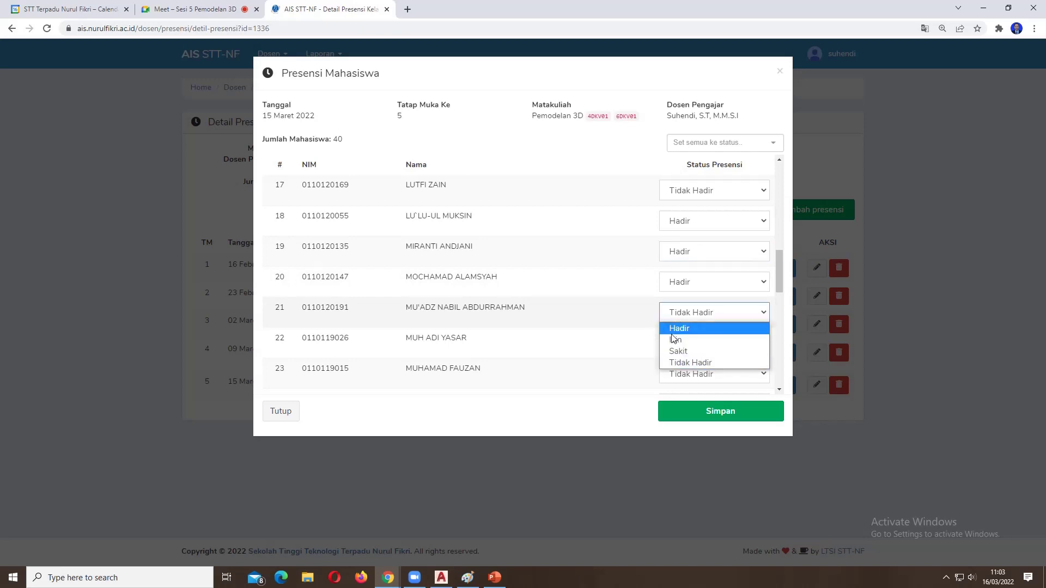
left_click(672, 333)
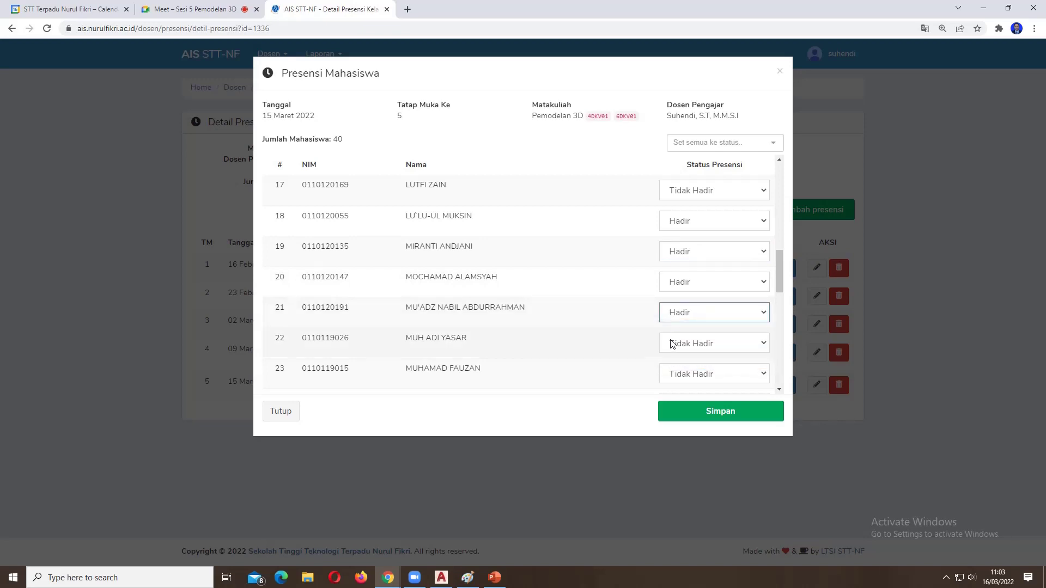
scroll(673, 344, "down", 2)
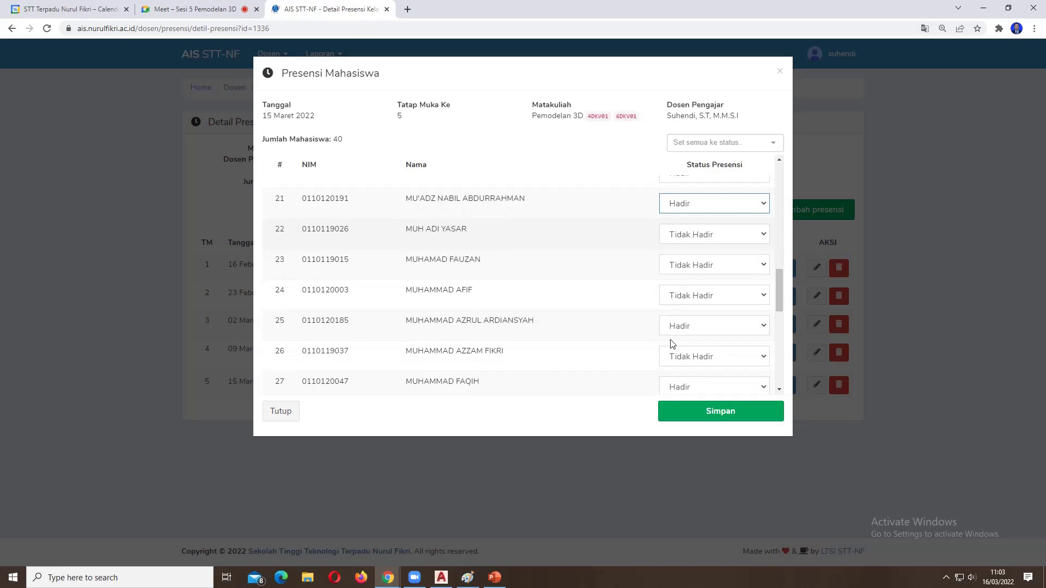
left_click(687, 237)
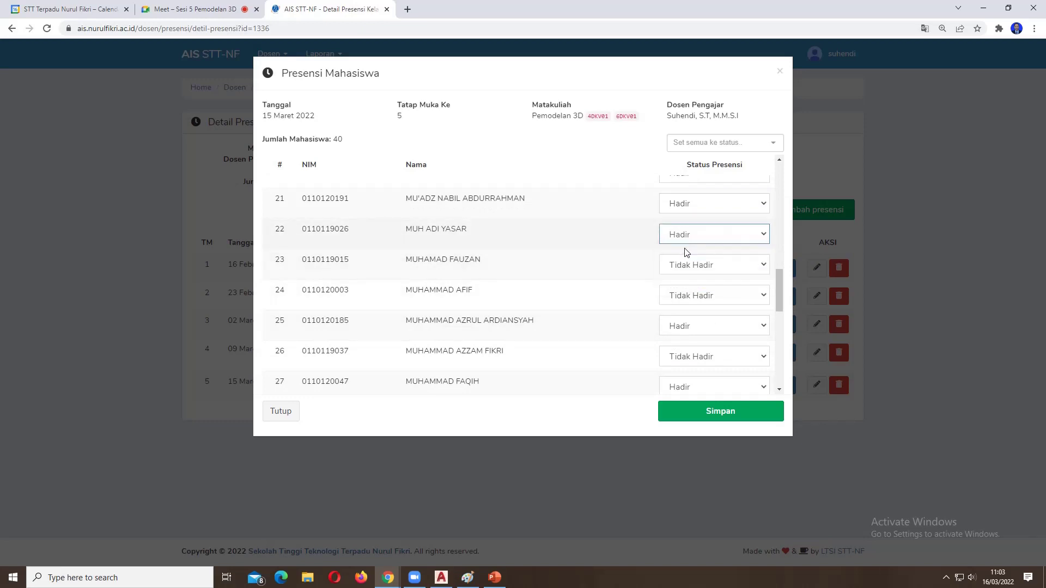
left_click(681, 272)
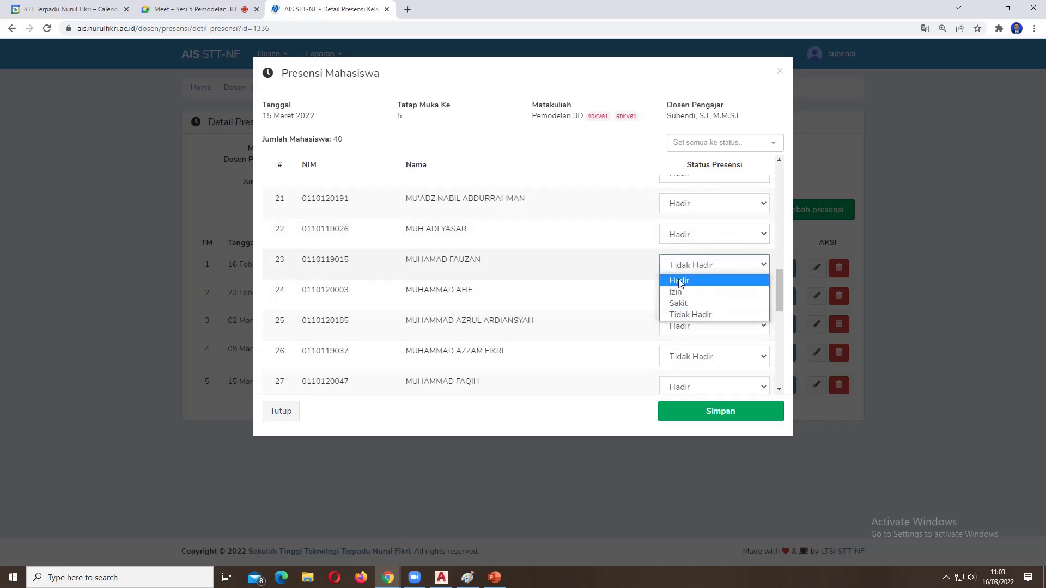
left_click(686, 316)
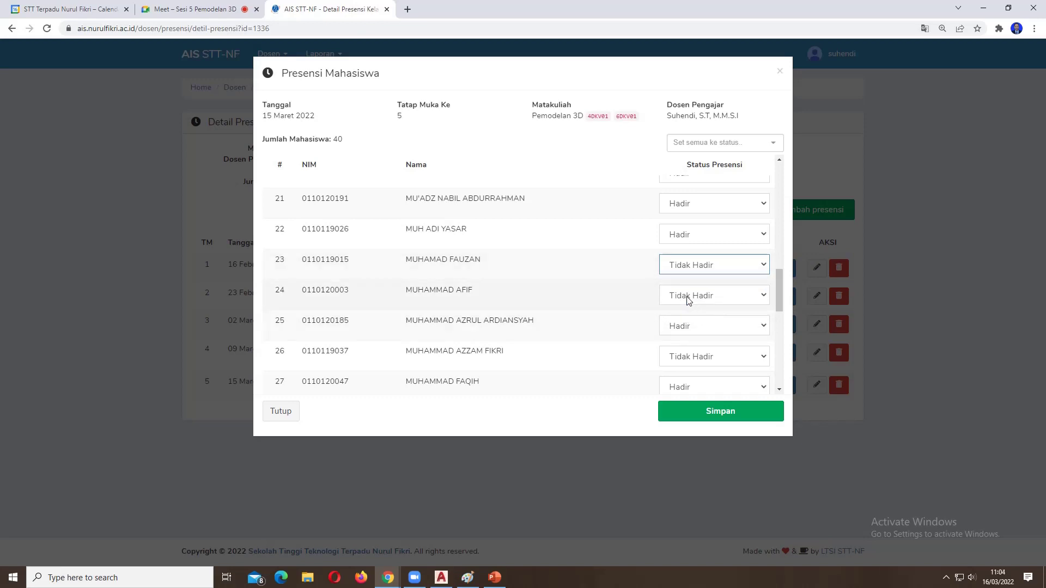
scroll(688, 300, "down", 2)
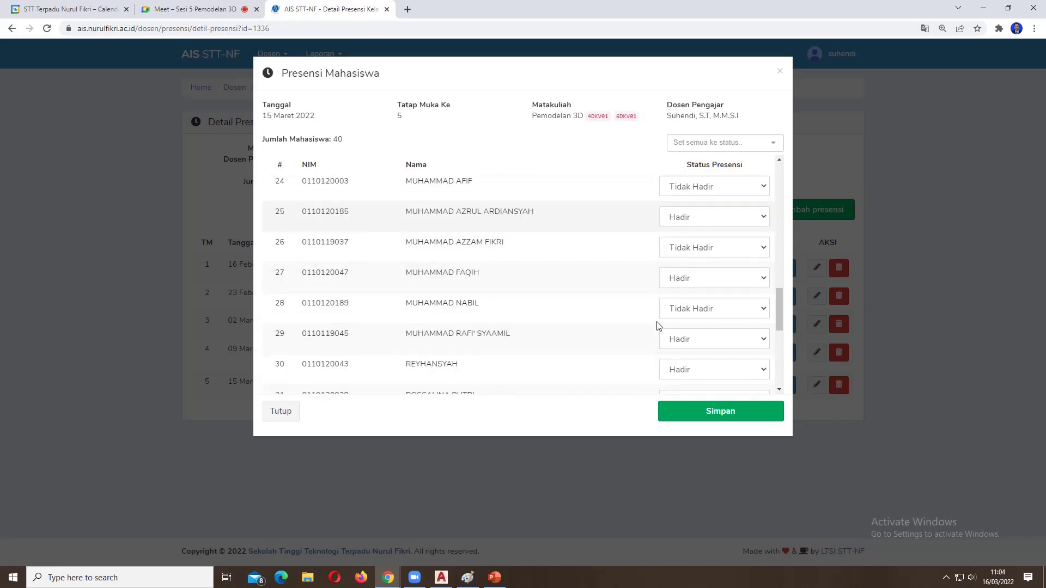
left_click(695, 247)
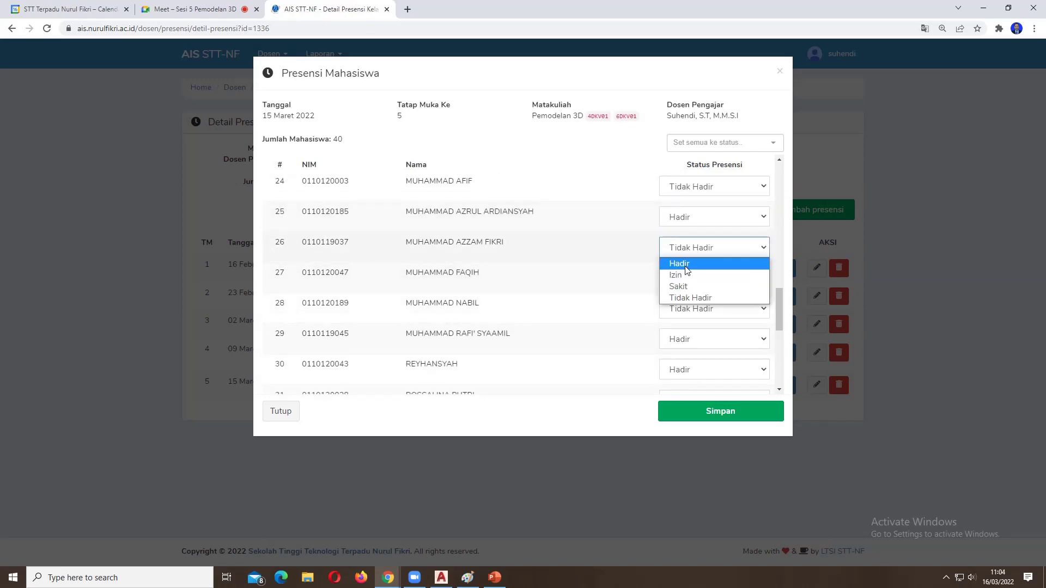
left_click(686, 266)
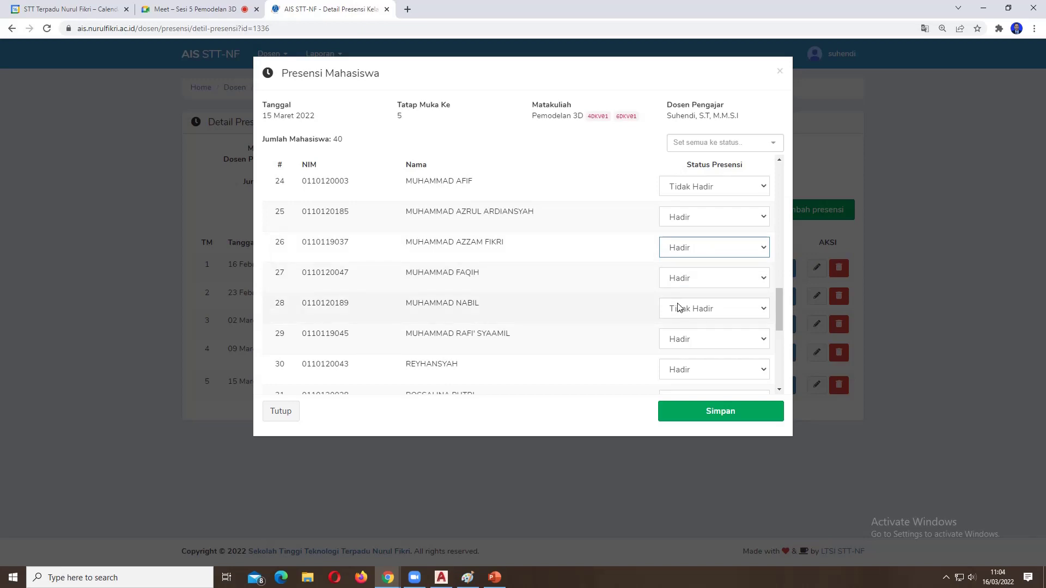
Step: Scroll to the end of the list and mark students 39 and 40 as Hadir
scroll(678, 309, "down", 1)
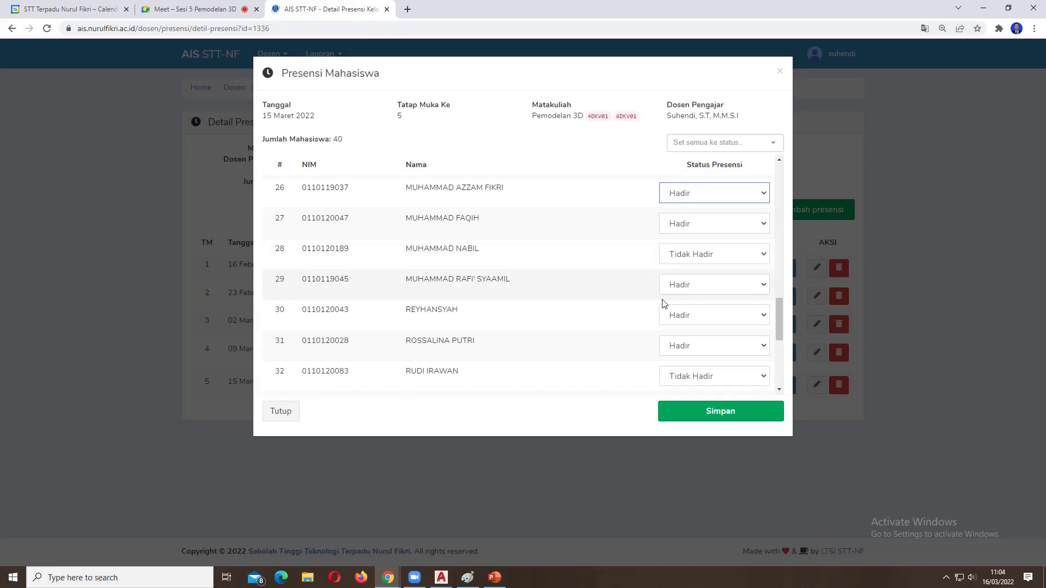
scroll(664, 303, "down", 1)
scroll(664, 303, "down", 1)
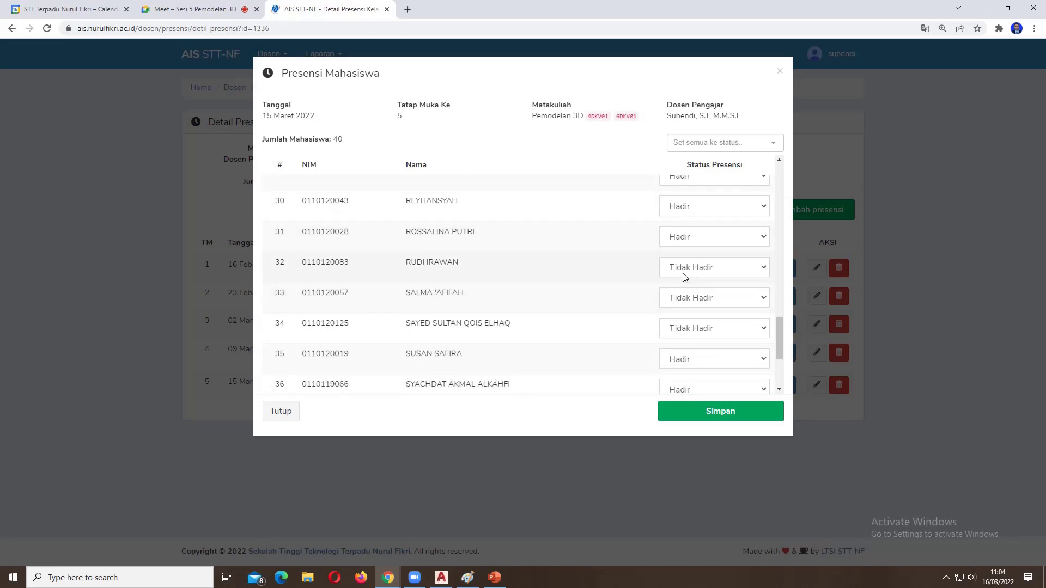
scroll(685, 278, "down", 1)
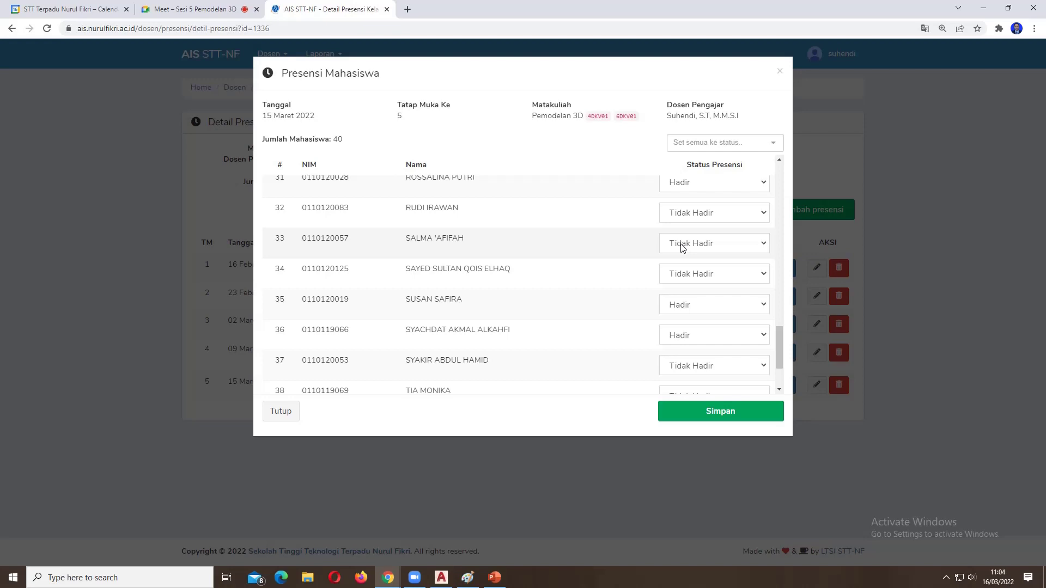
scroll(682, 249, "down", 1)
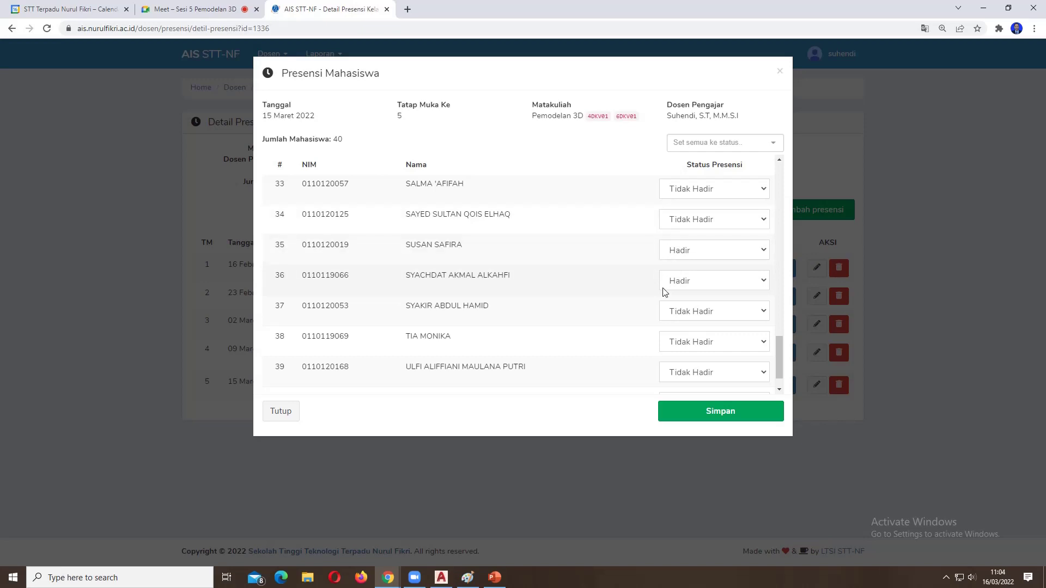
scroll(665, 293, "down", 1)
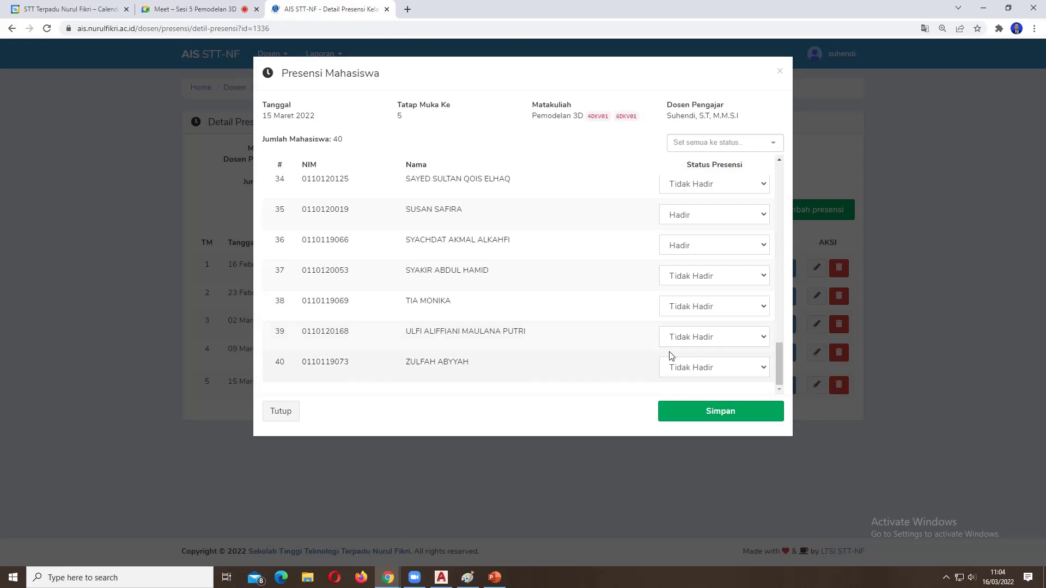
left_click(697, 338)
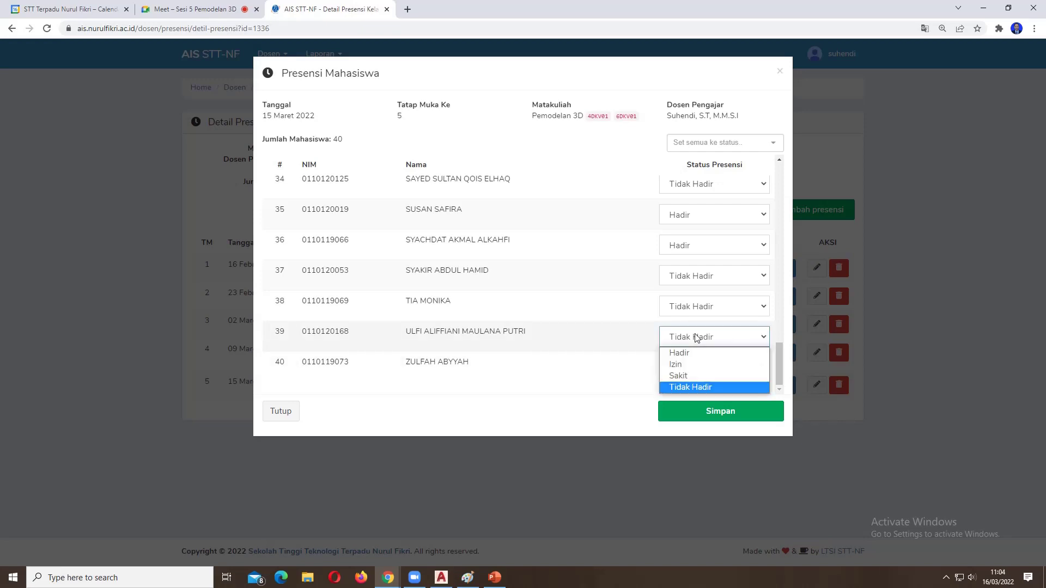
left_click(681, 351)
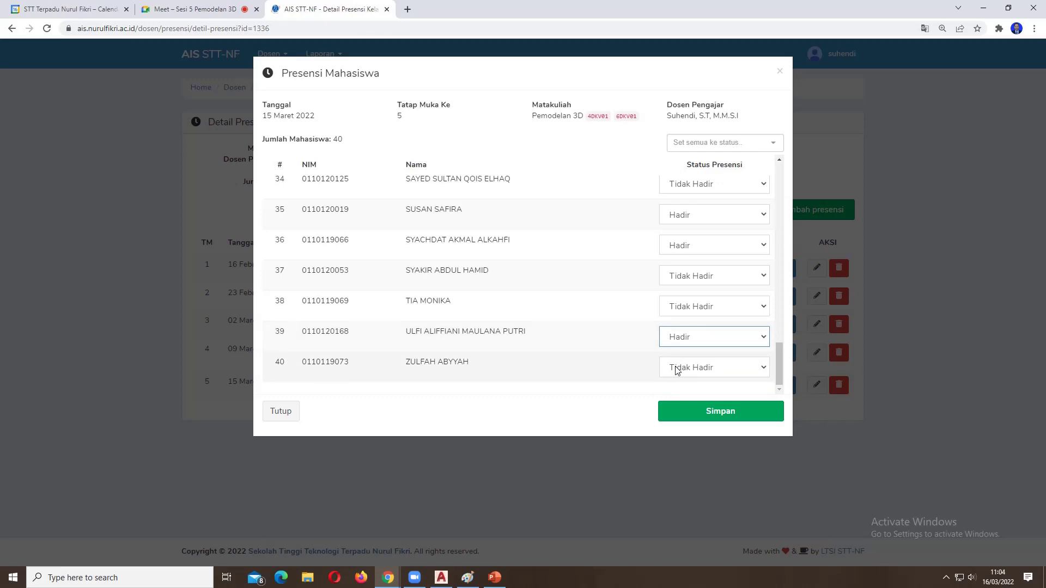
left_click(676, 371)
left_click(688, 381)
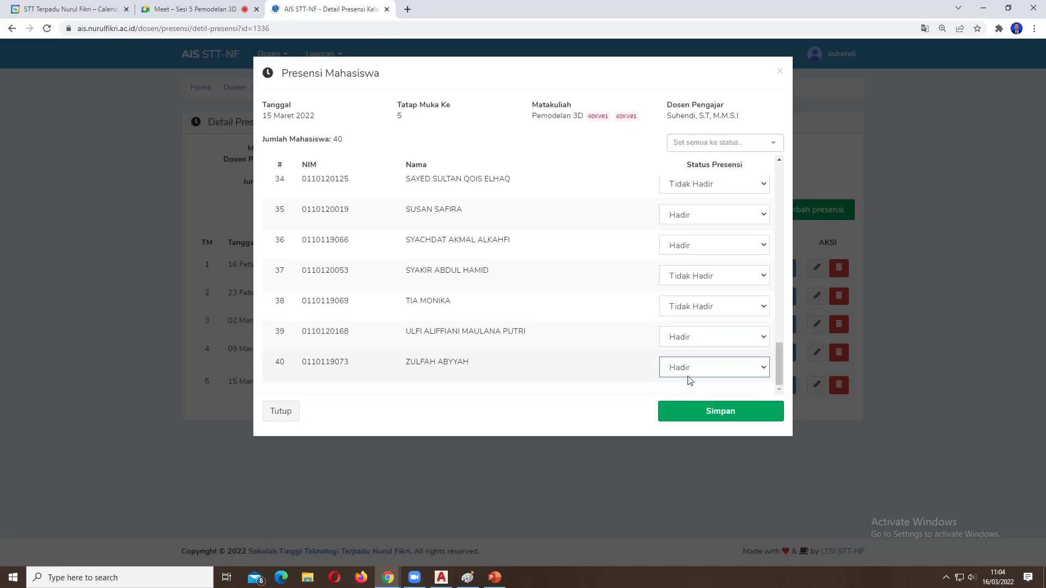
scroll(684, 369, "up", 1)
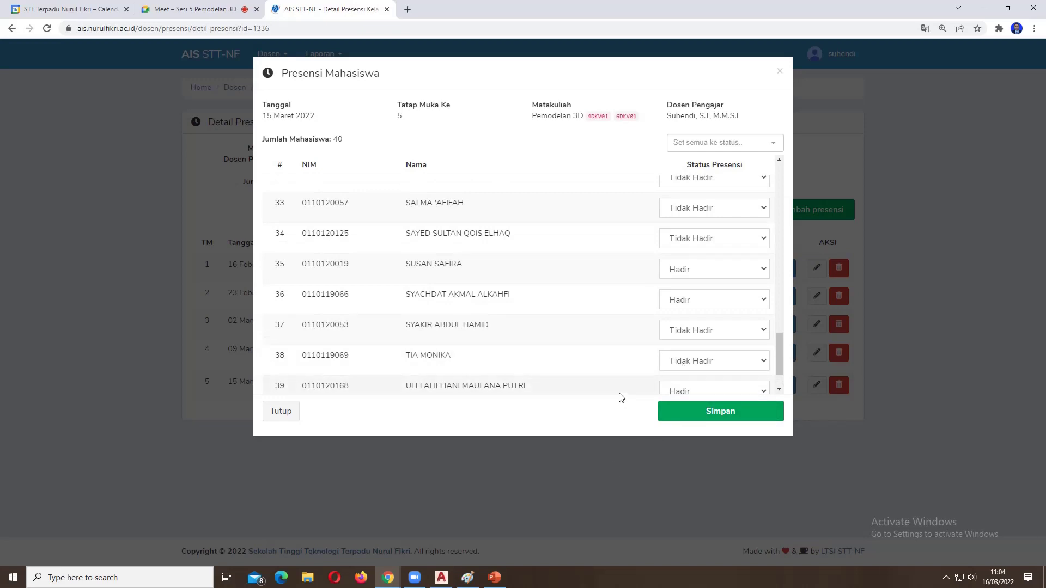
Step: Scroll to the top of the form and save attendance for all 40 students with Simpan
scroll(615, 365, "up", 1)
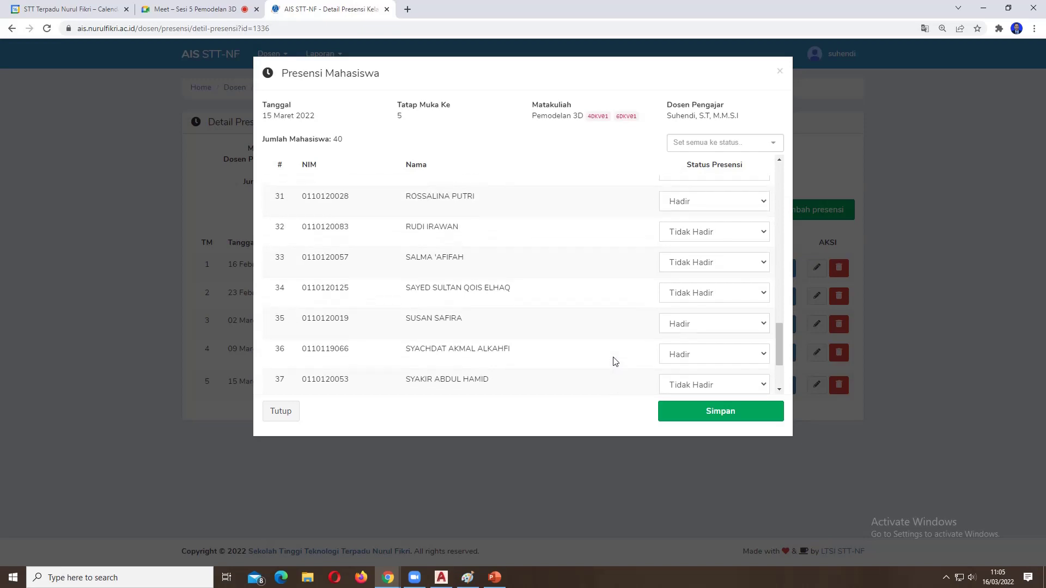
scroll(615, 361, "up", 1)
scroll(615, 362, "up", 1)
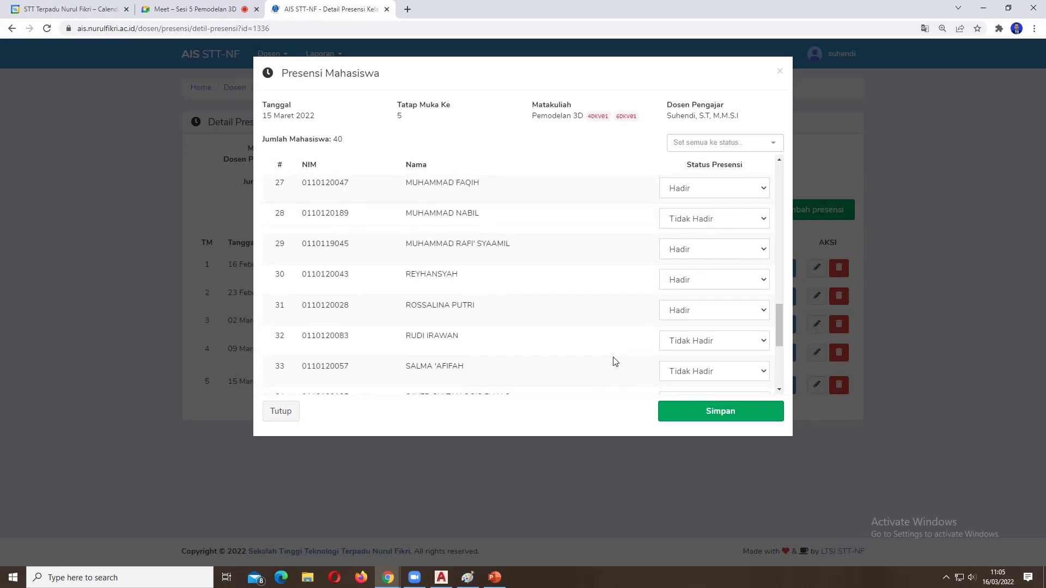
scroll(616, 362, "up", 1)
scroll(615, 362, "up", 1)
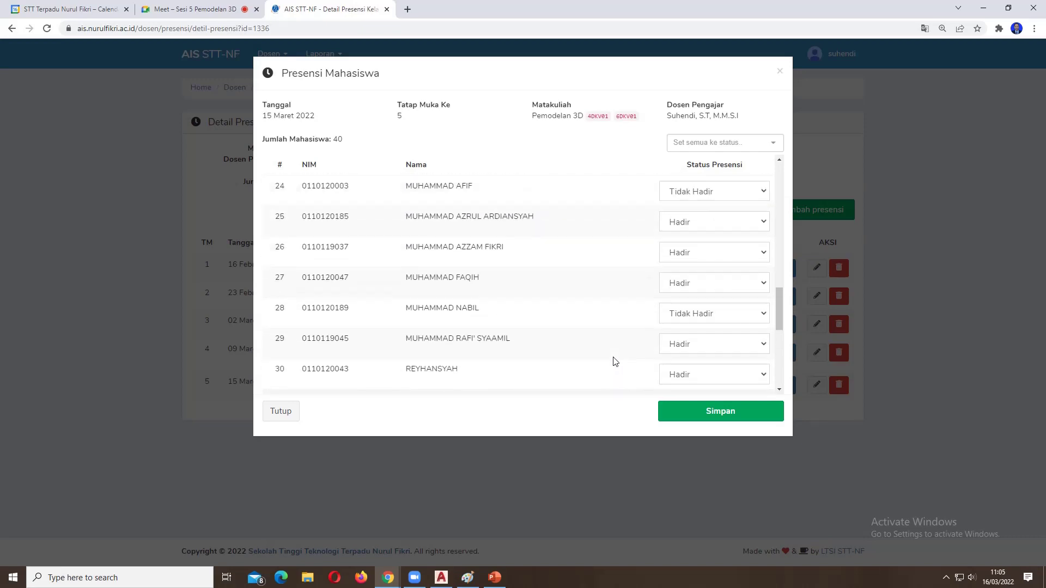
scroll(615, 362, "up", 1)
scroll(615, 362, "up", 1)
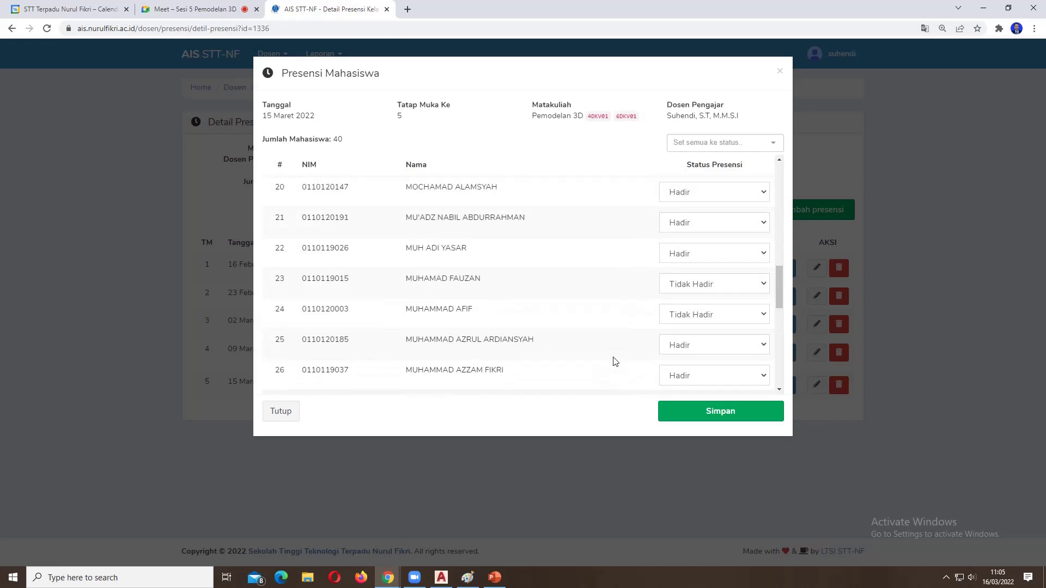
scroll(615, 362, "up", 1)
scroll(615, 362, "up", 2)
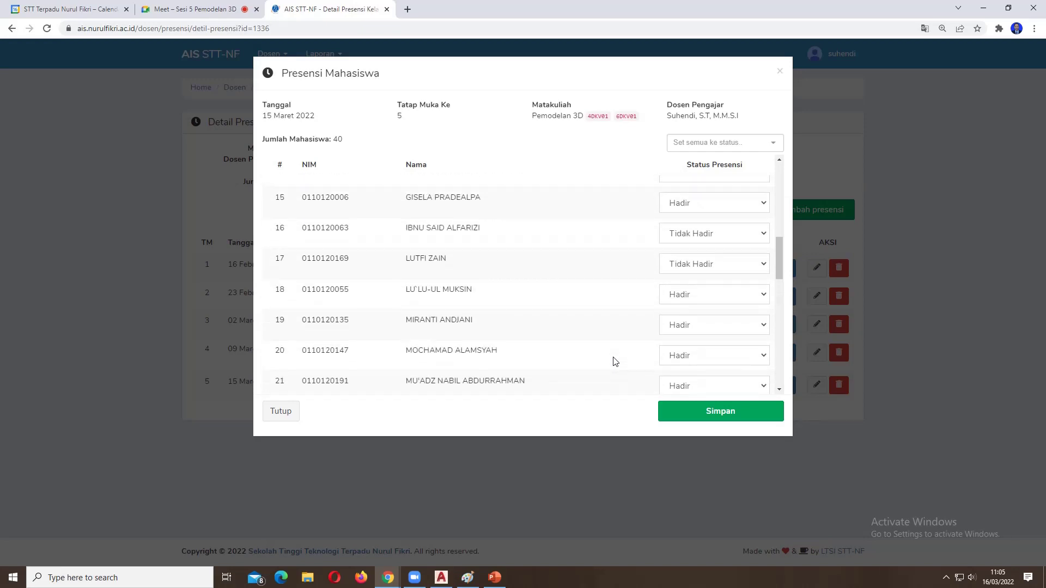
scroll(615, 362, "up", 1)
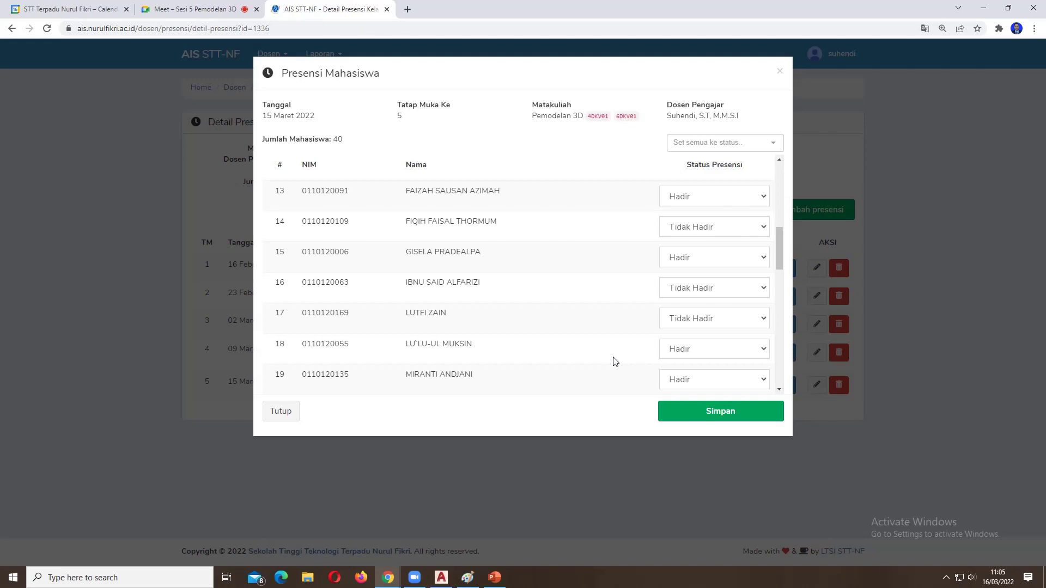
scroll(615, 361, "up", 1)
scroll(616, 362, "up", 1)
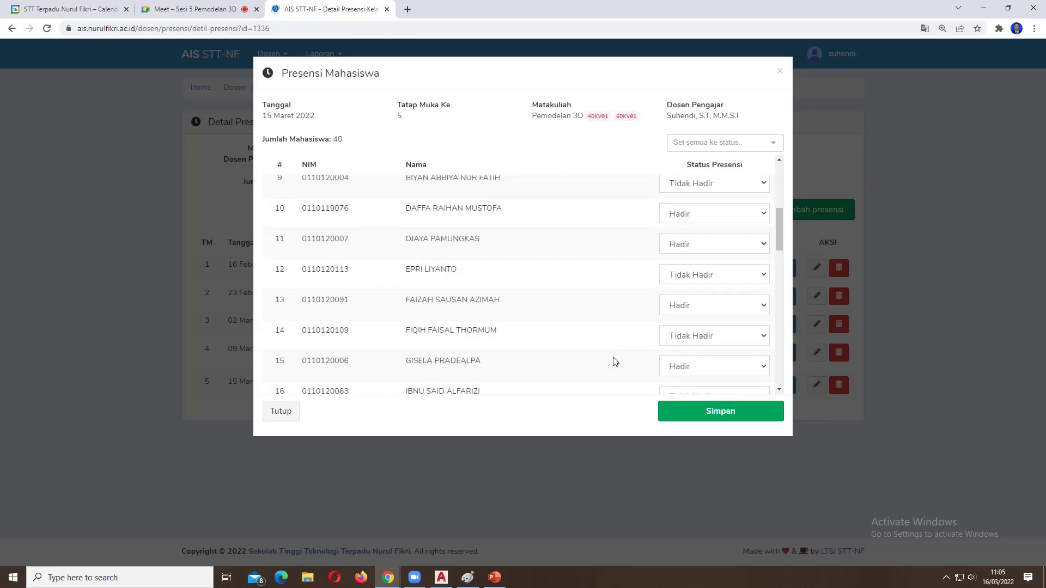
scroll(615, 362, "up", 1)
scroll(615, 362, "up", 1)
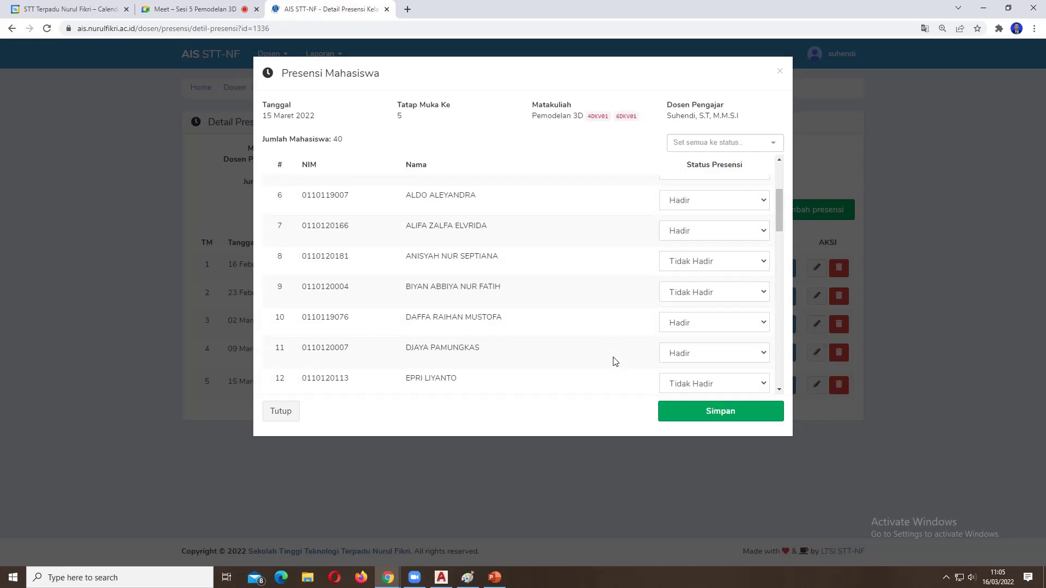
scroll(615, 362, "up", 1)
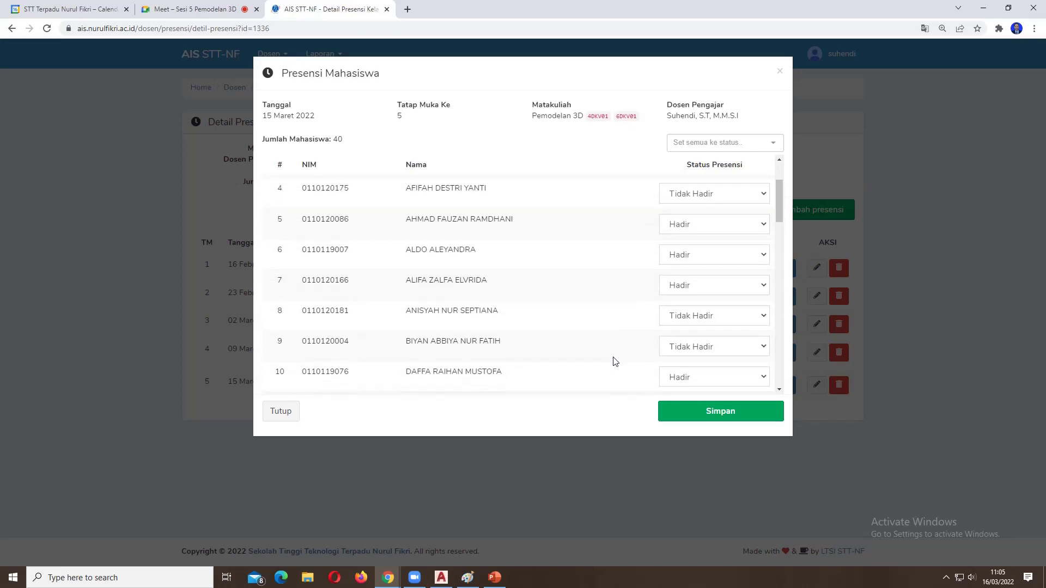
scroll(615, 361, "up", 2)
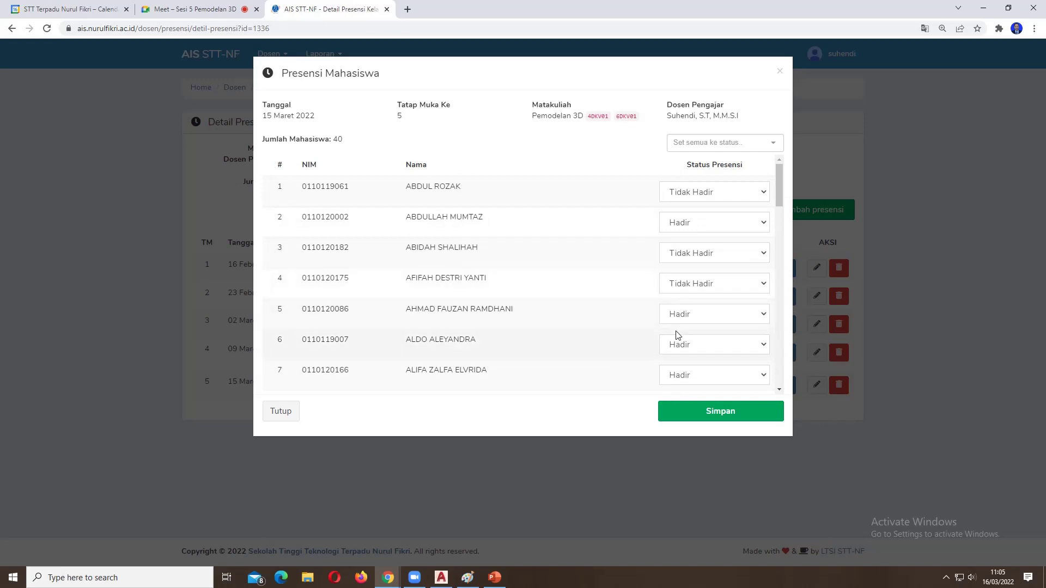
left_click(714, 412)
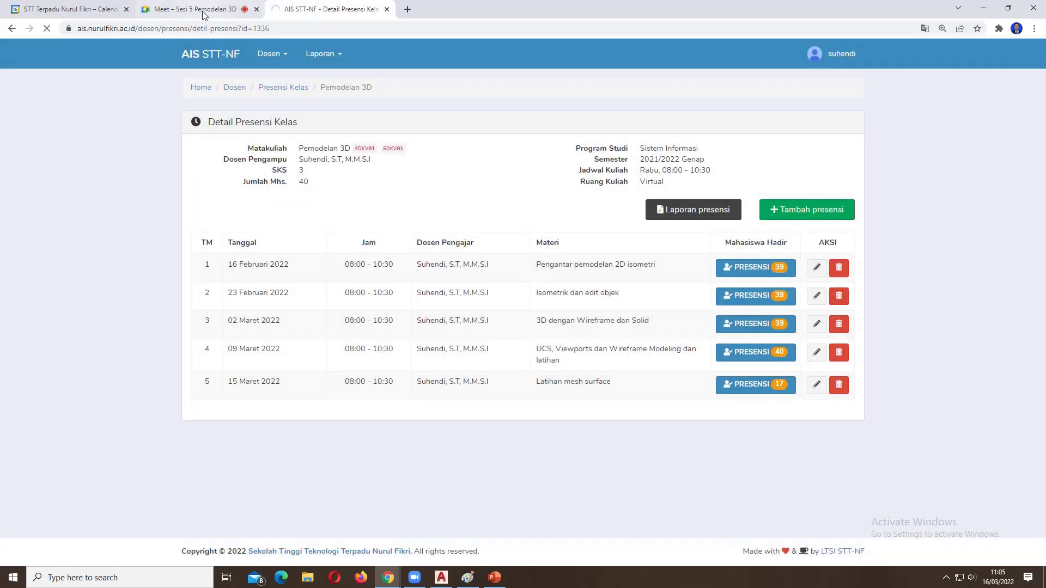
Step: Dismiss the Sukses alert and scroll through the Meet call's in-call messages
left_click(204, 9)
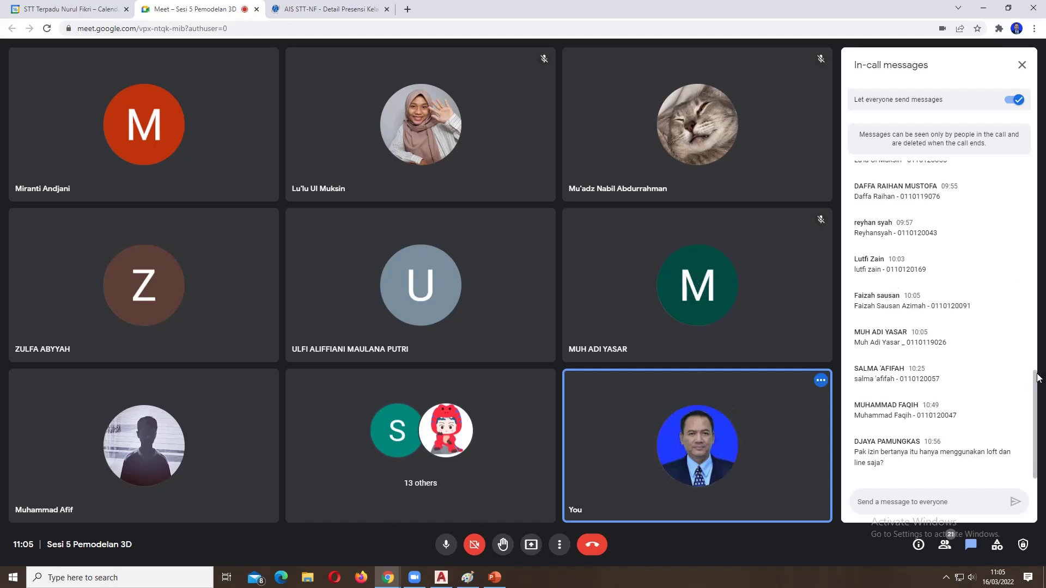
scroll(933, 405, "up", 7)
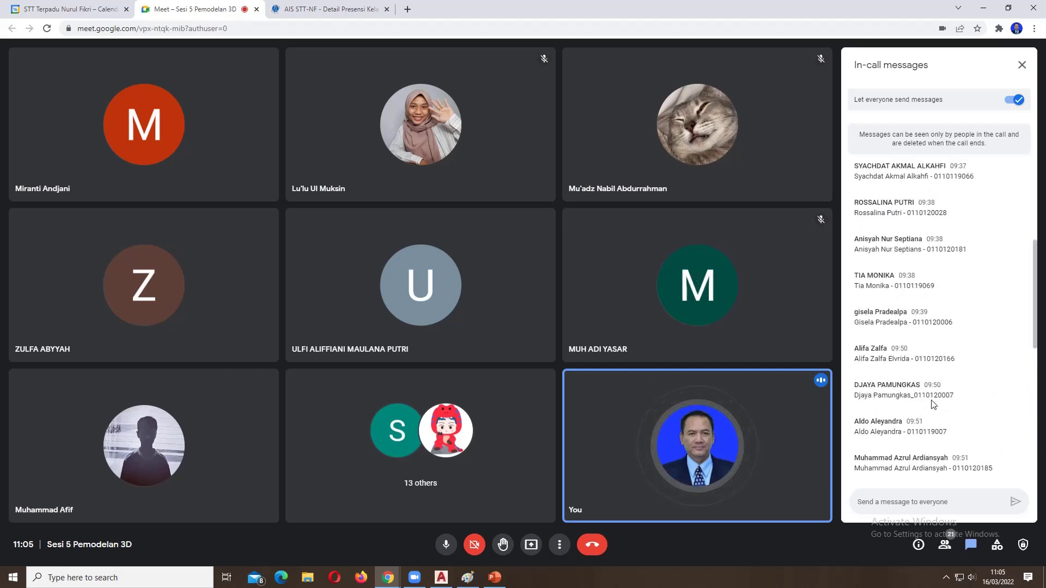
scroll(933, 405, "down", 5)
scroll(933, 402, "down", 2)
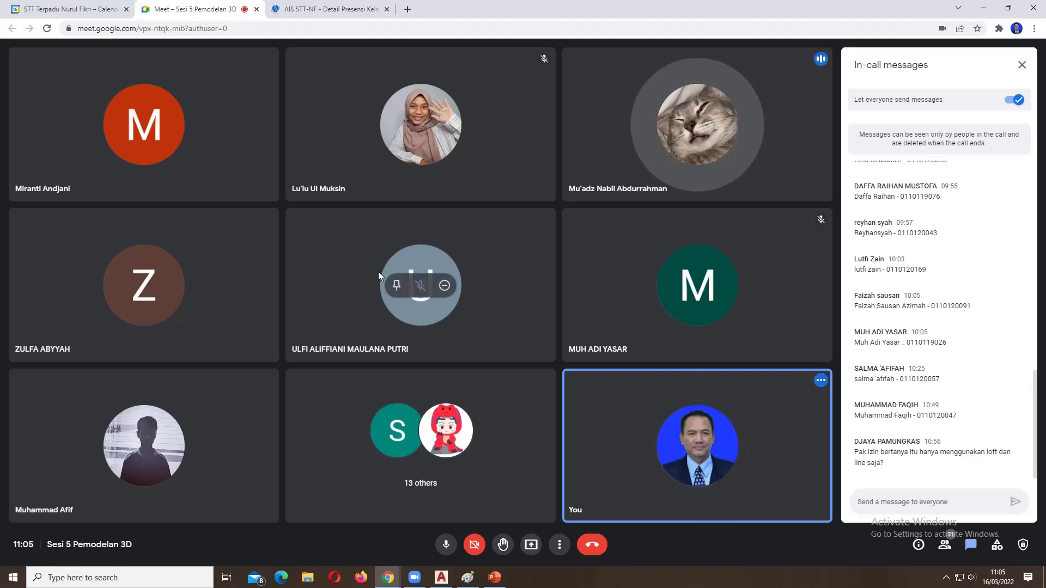
Step: Close the AIS STT-NF and Google Meet tabs, then show the hidden system tray icons
left_click(387, 9)
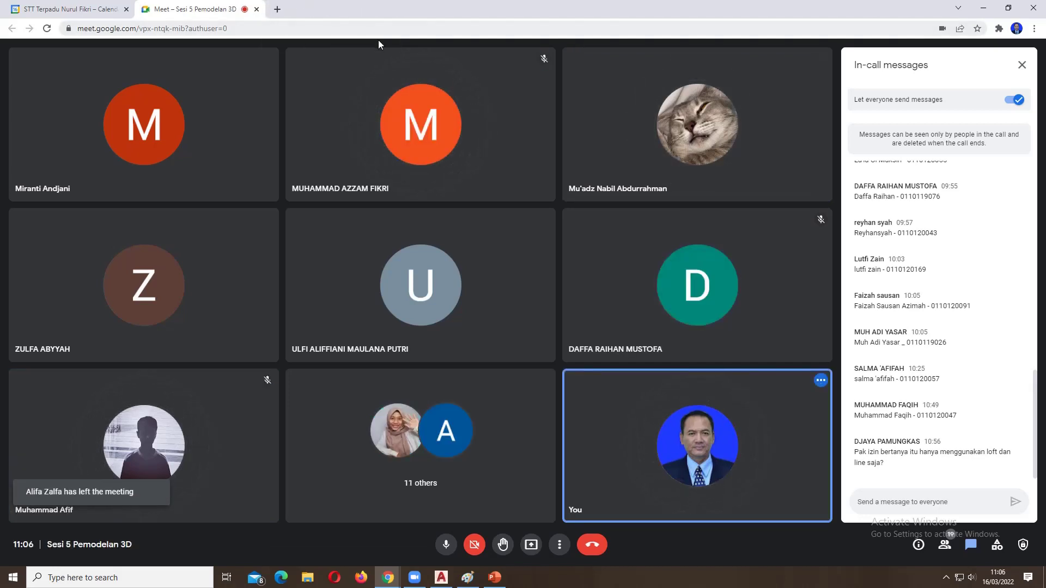
left_click(256, 9)
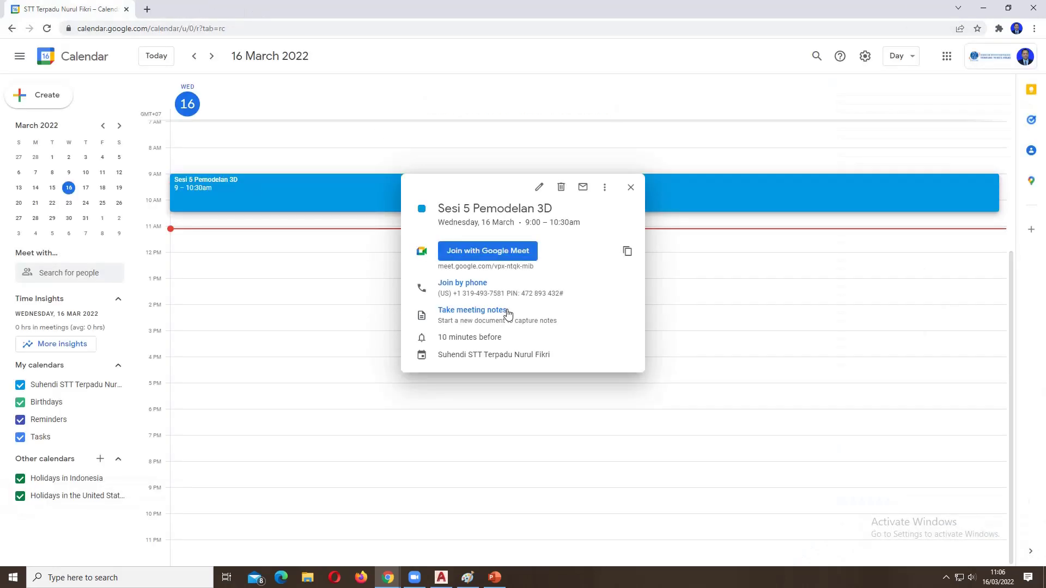
left_click(946, 578)
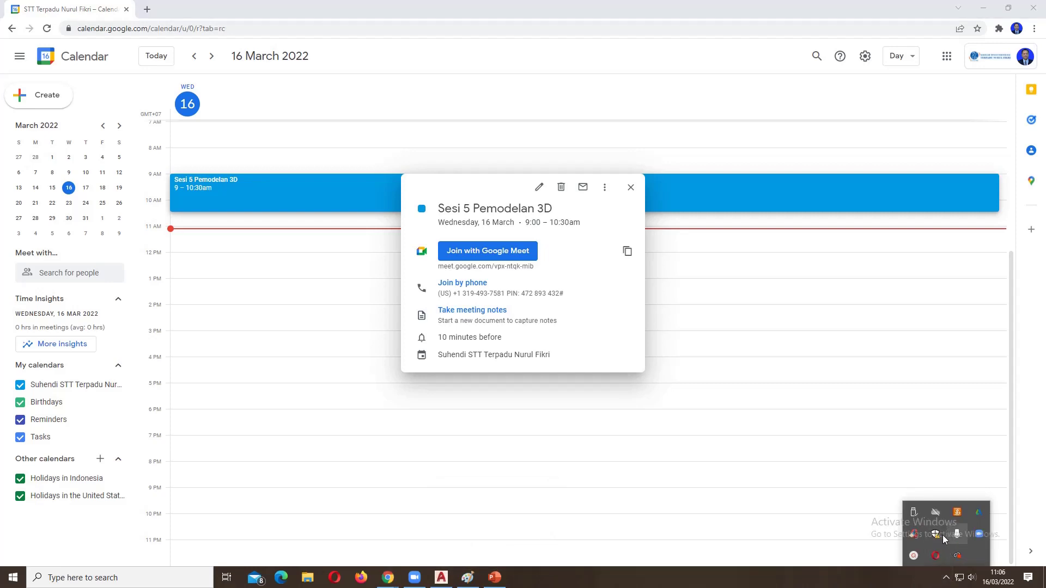